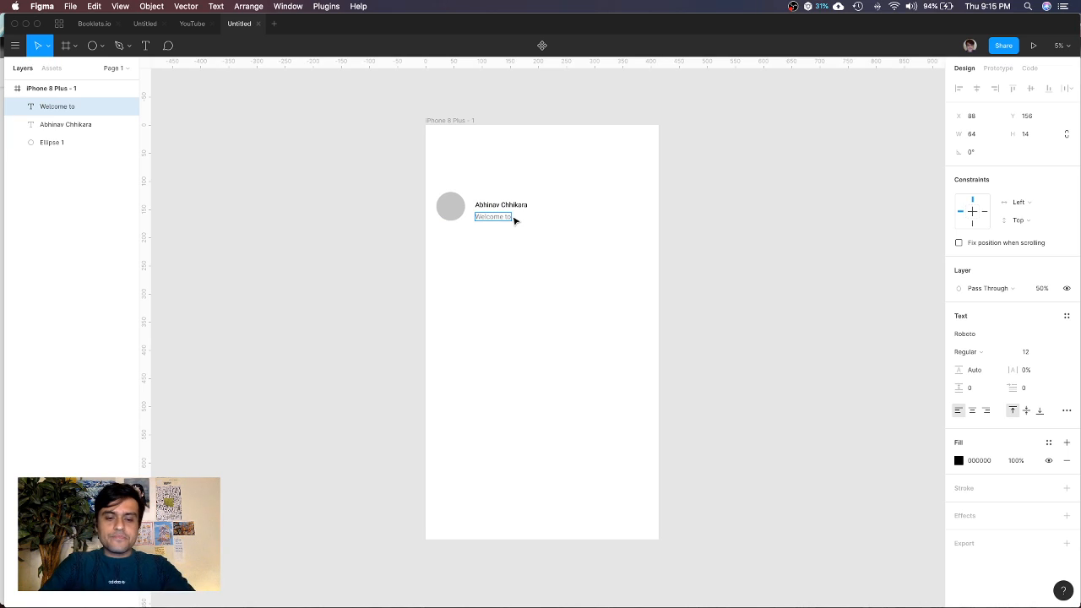
Complete the message line as "Welcome to the stream!" and group it with the name text above it
text(to the stream)
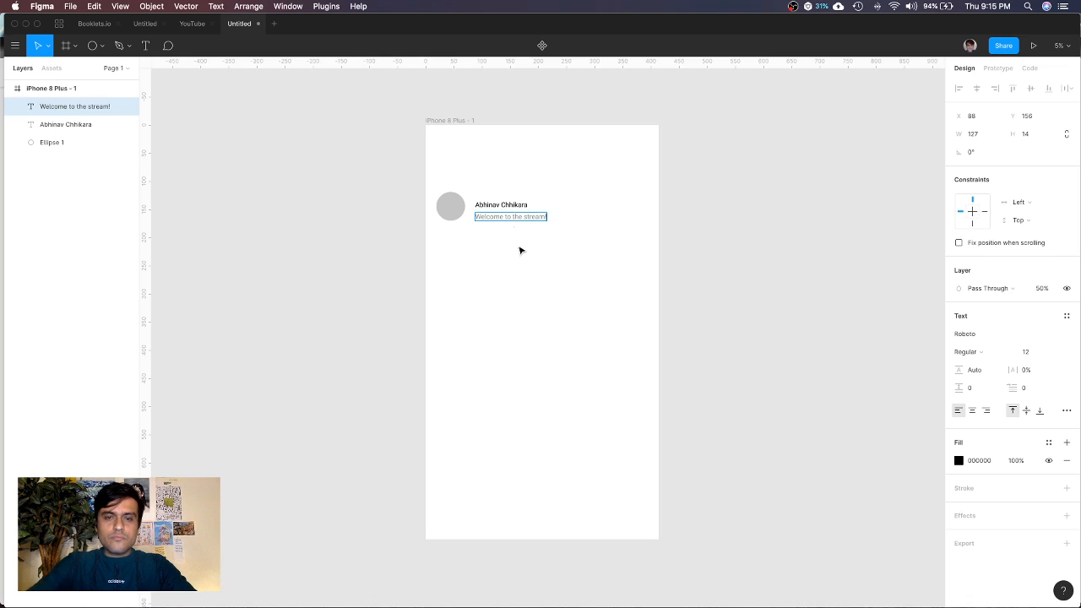
key(Escape)
shift+click(499, 205)
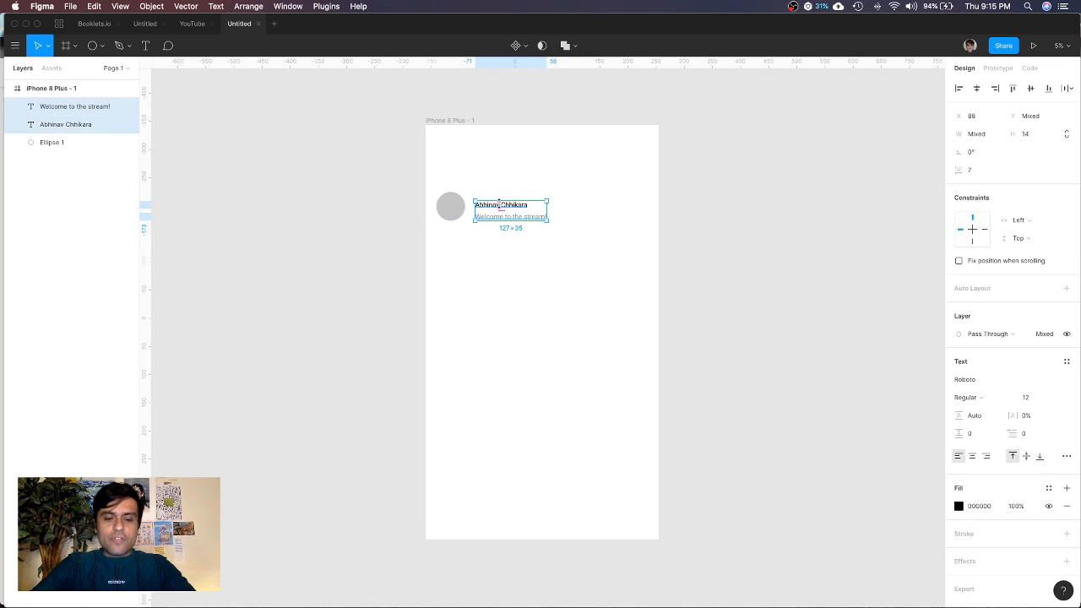
key(super+g)
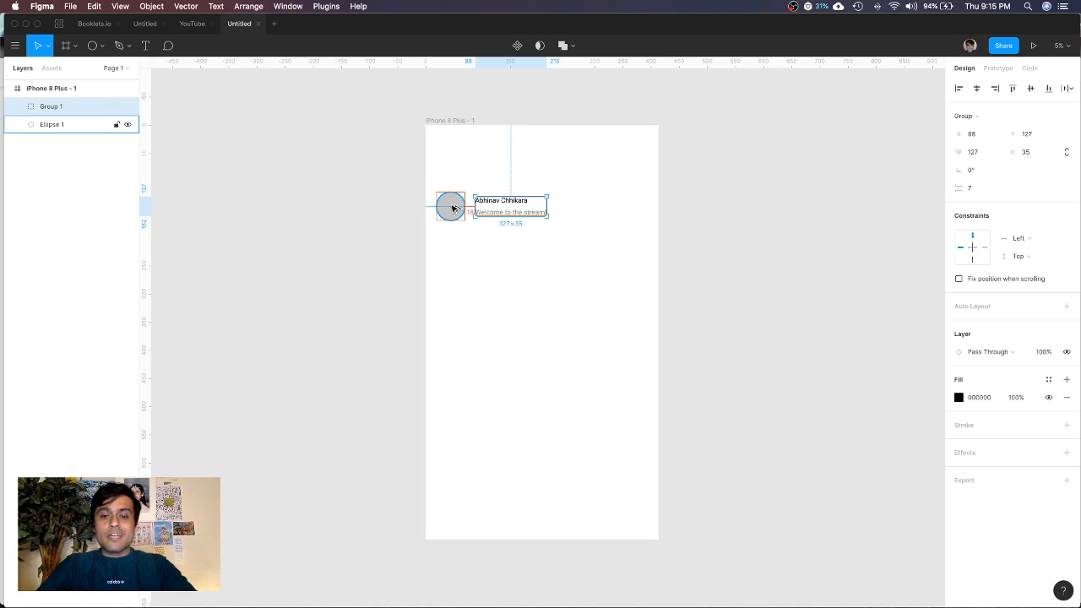
Nudge the circle and the text group left to X 16 and group them into one chat row
shift+click(453, 208)
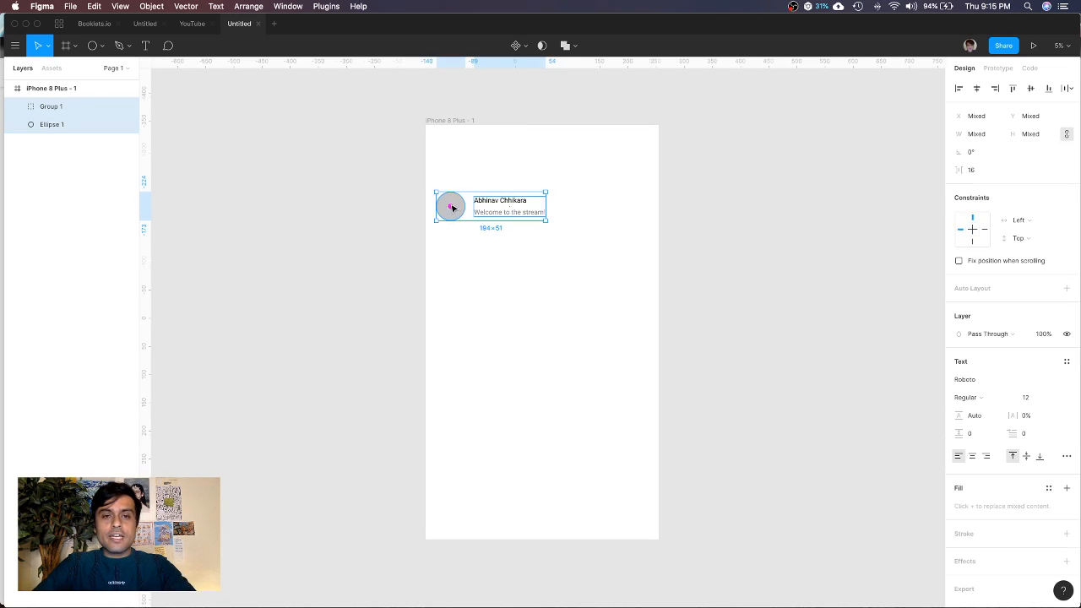
key(alt)
key(Left)
key(Left)
key(Left)
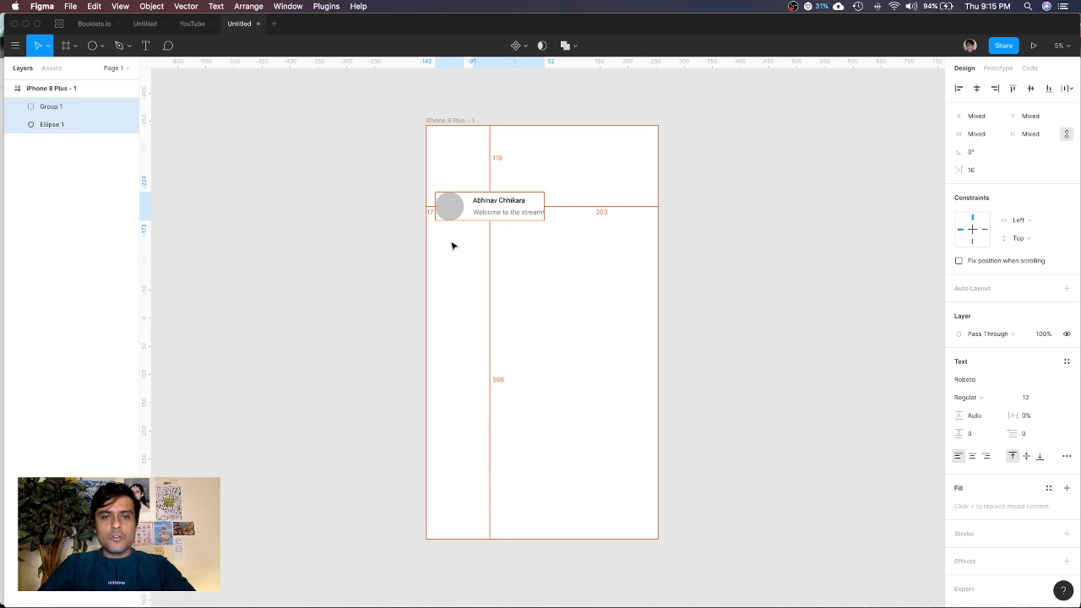
key(super+g)
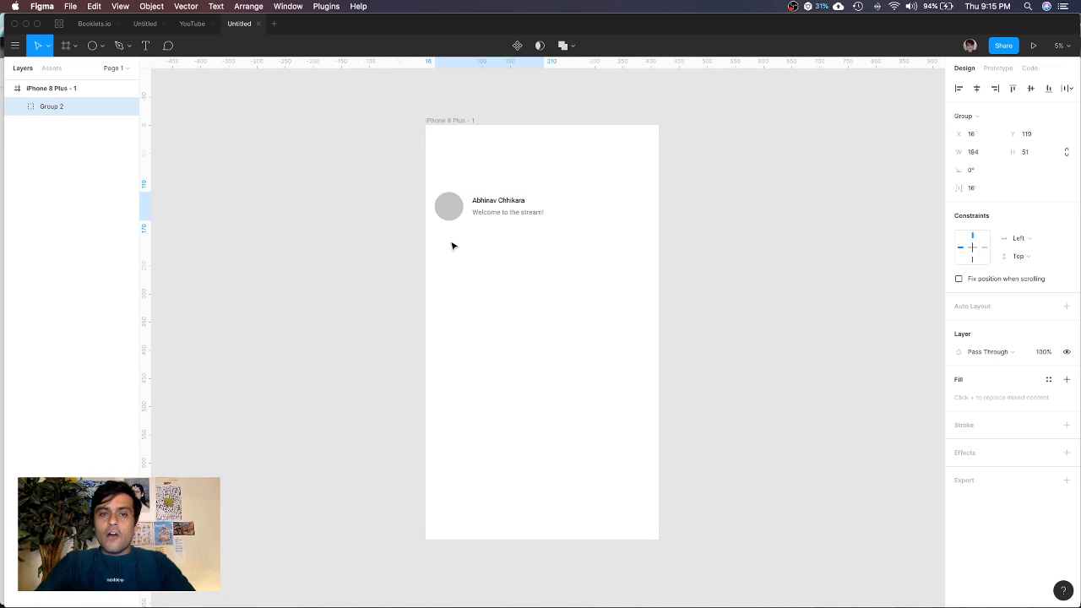
Duplicate the chat row downward at even 67 px steps until nine rows fill the frame
alt+drag(459, 212, 458, 252)
key(super+d)
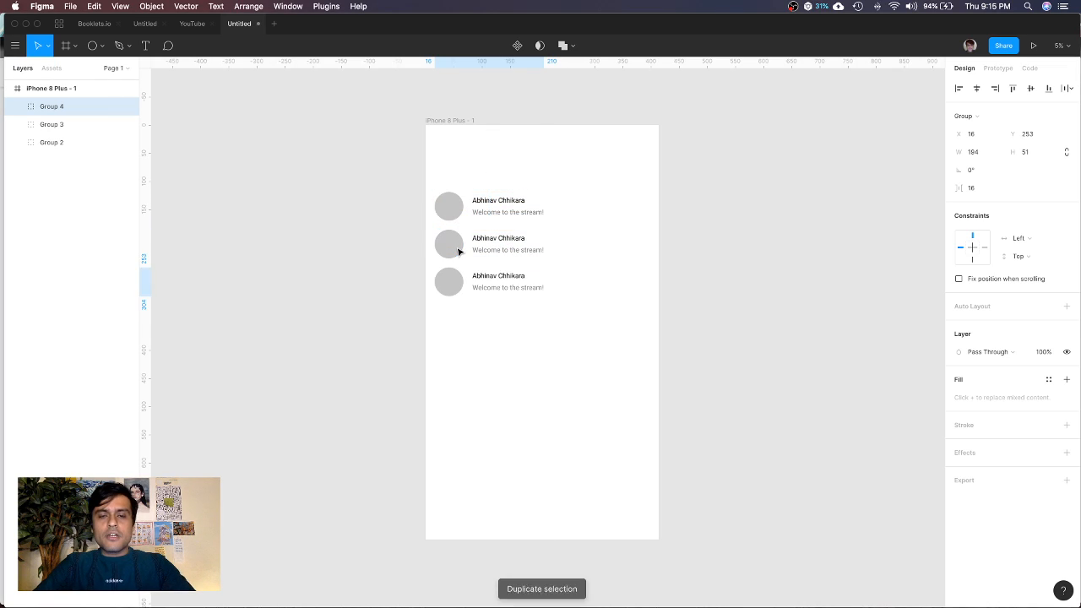
key(super+d)
key(super+d)
key(super+d)
key(super+d)
key(super+d)
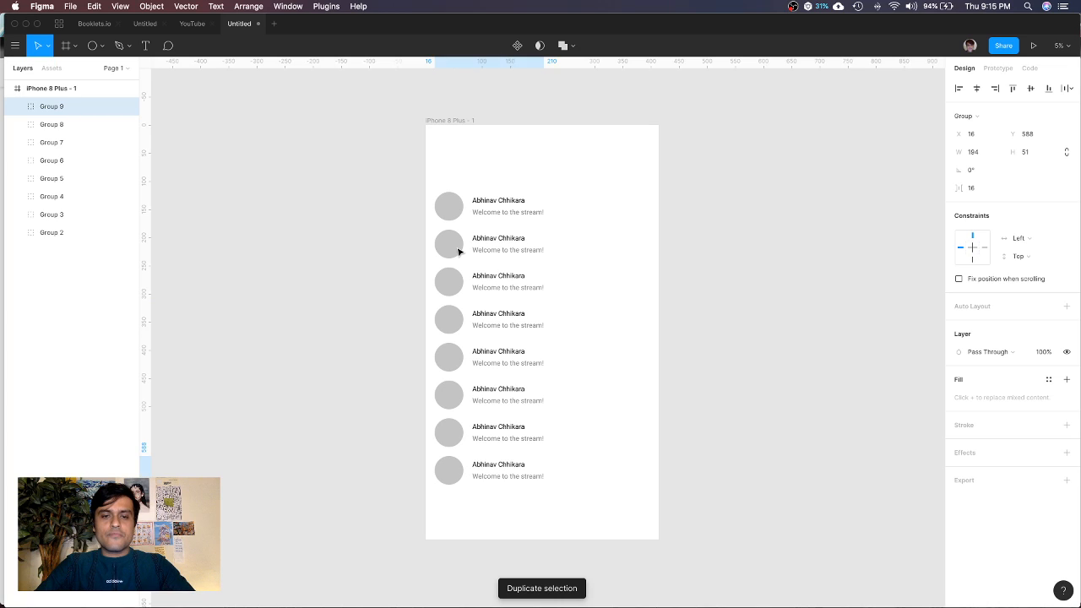
key(super+d)
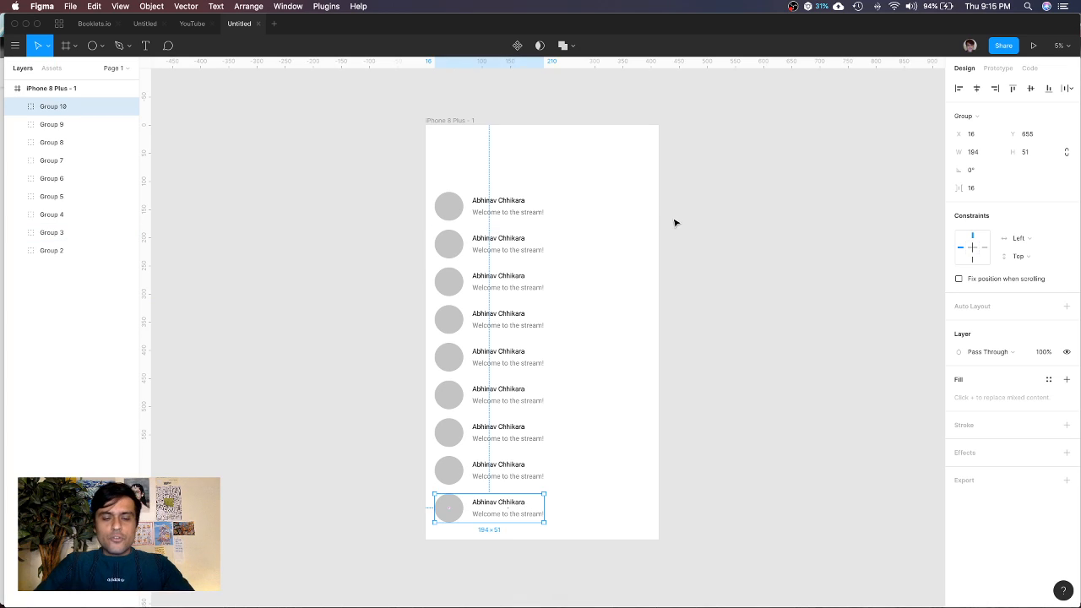
Draw a full-width header rectangle of about 414 × 81 px at the frame's upper edge
key(r)
drag(427, 124, 660, 173)
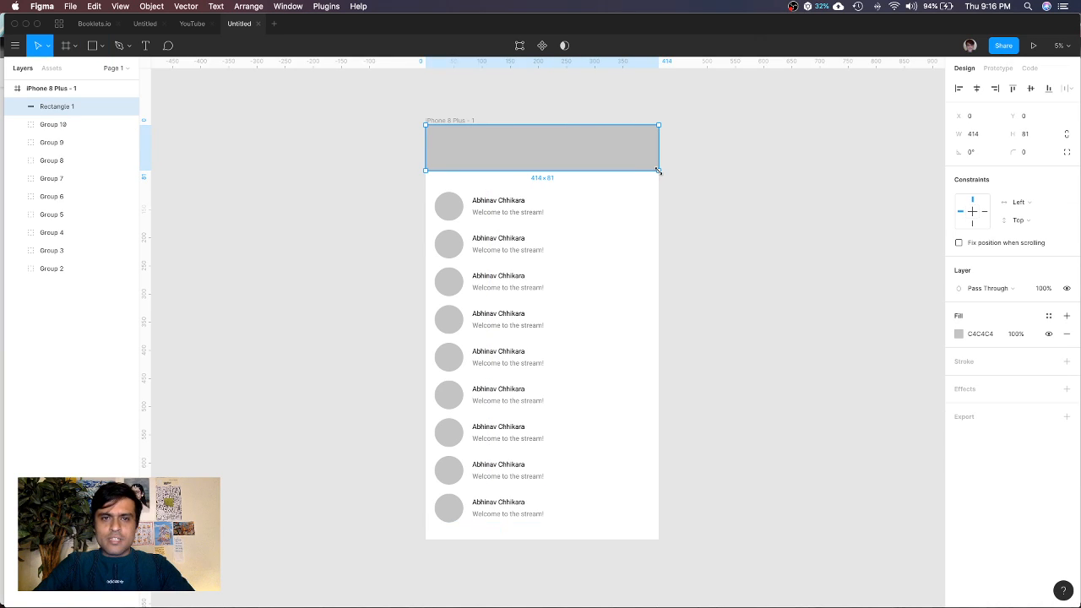
click(891, 311)
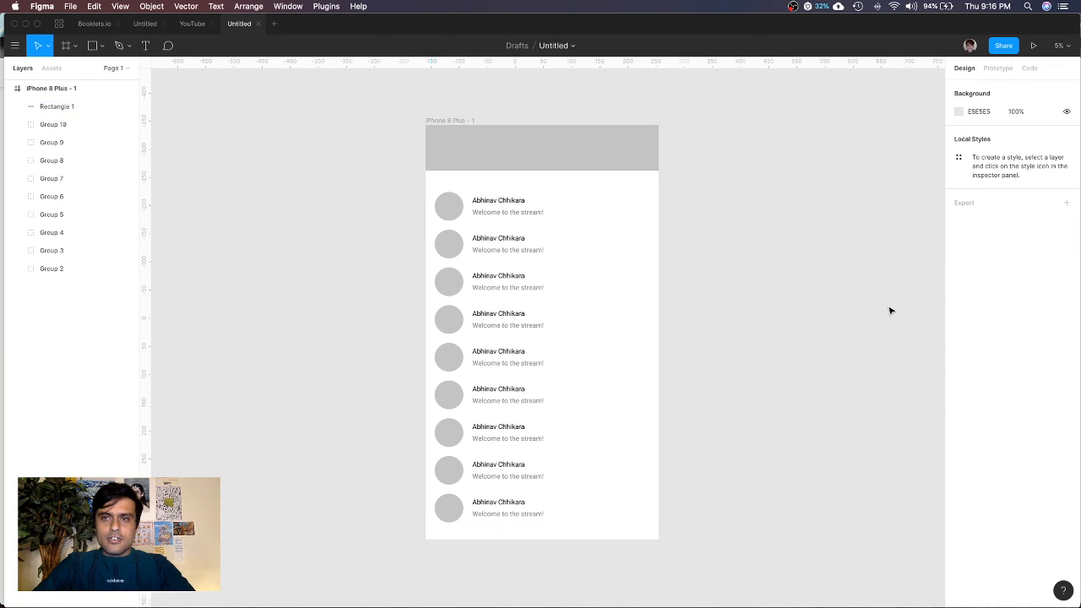
click(620, 164)
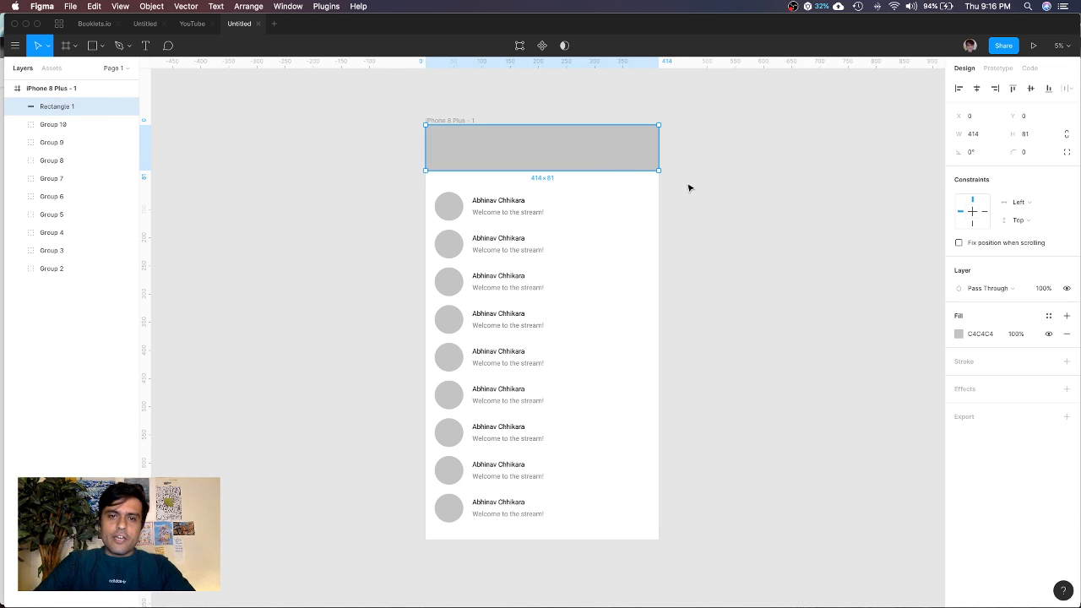
Add a text title reading "WhatsApp" on the header rectangle
key(t)
click(518, 152)
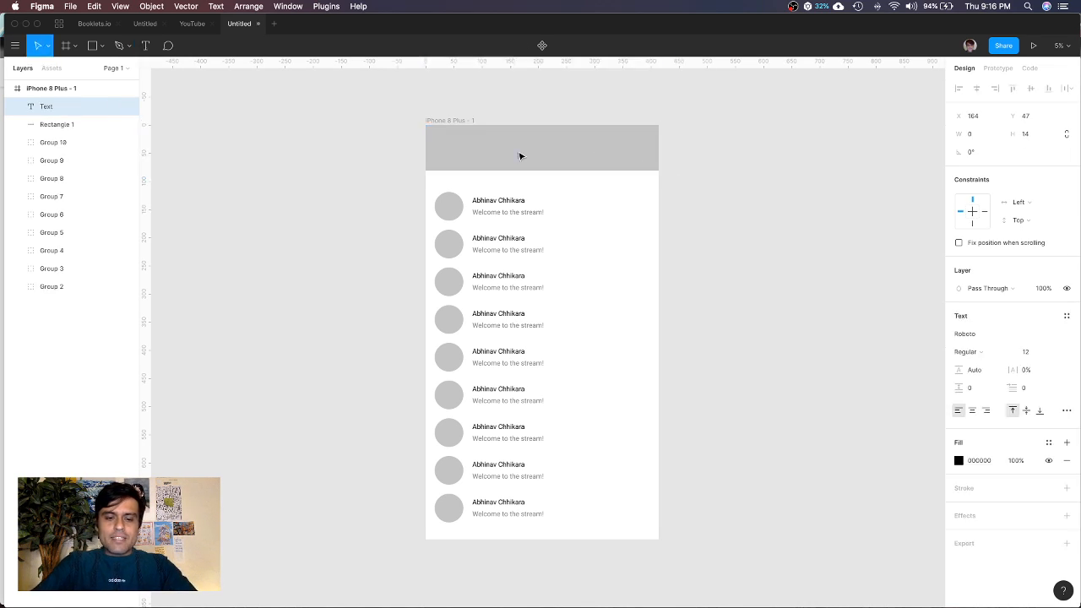
text(Whatsapp)
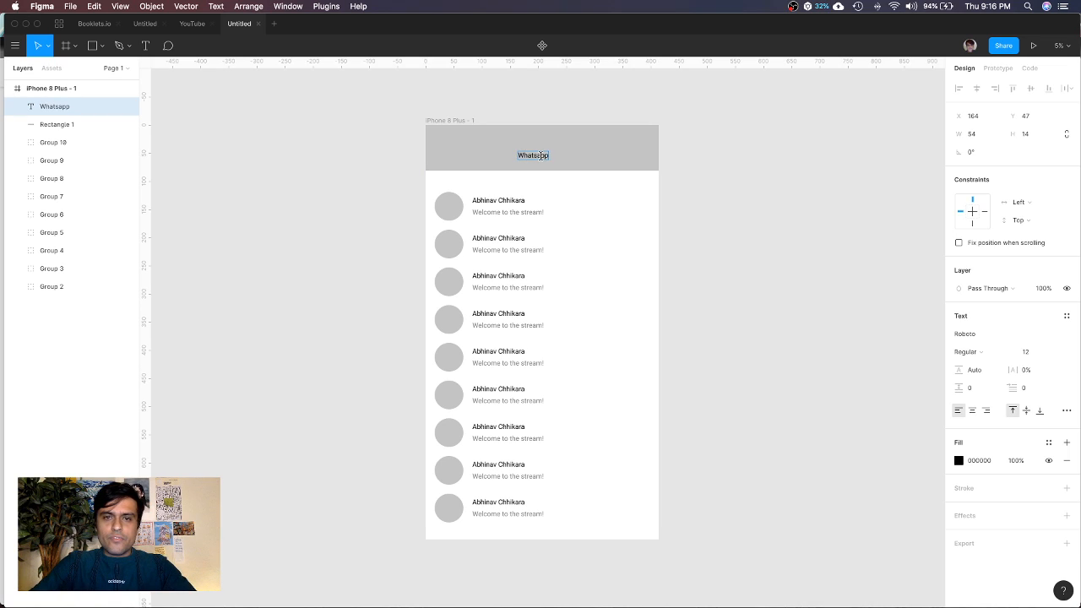
text(A)
key(Escape)
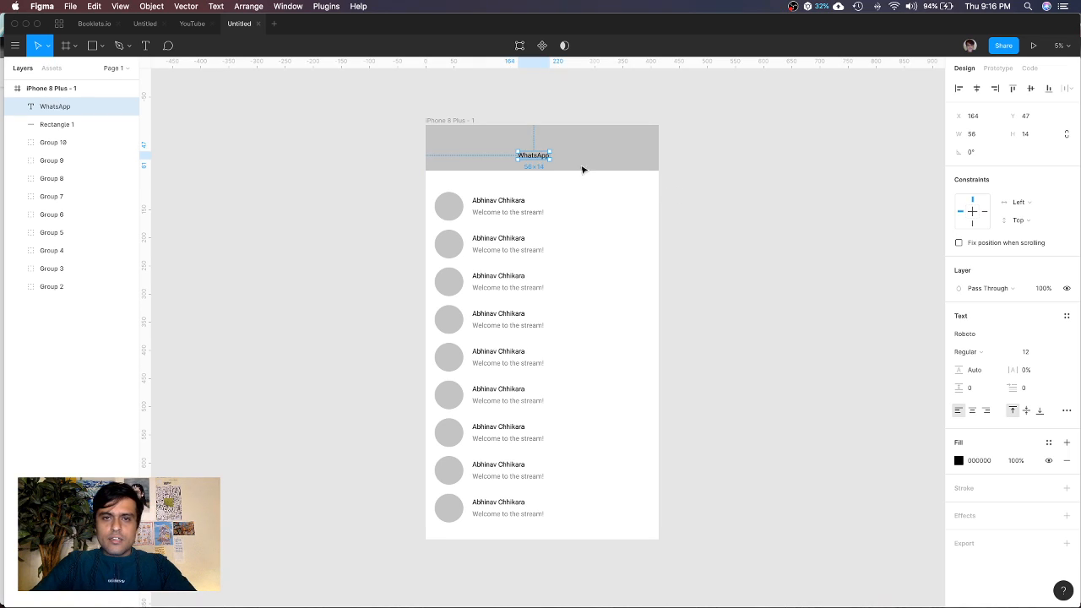
Centre the WhatsApp title vertically in the header and horizontally in the frame
drag(543, 160, 544, 152)
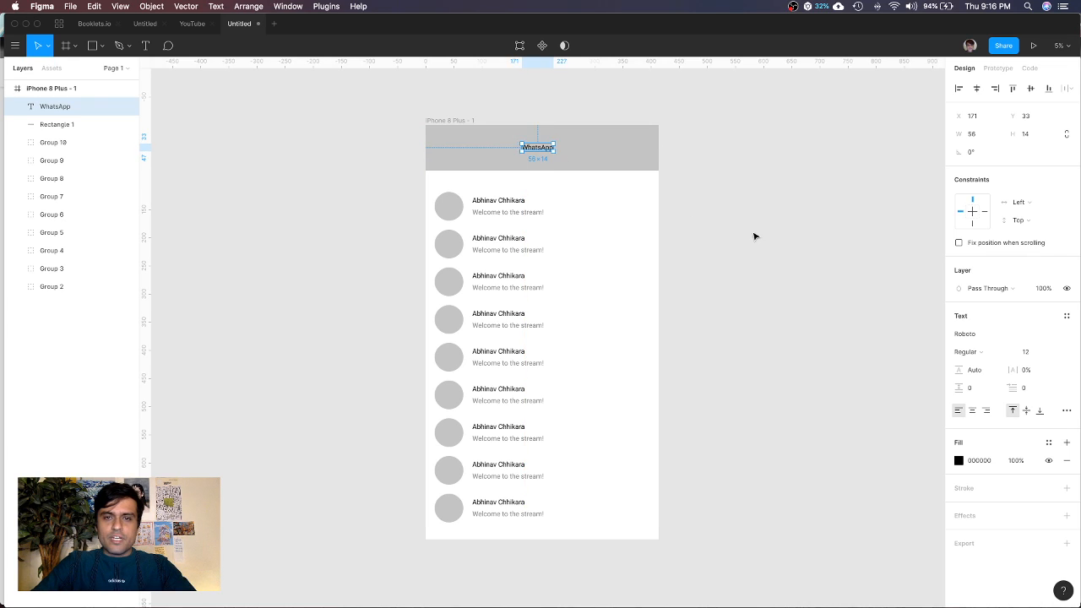
click(755, 237)
click(118, 107)
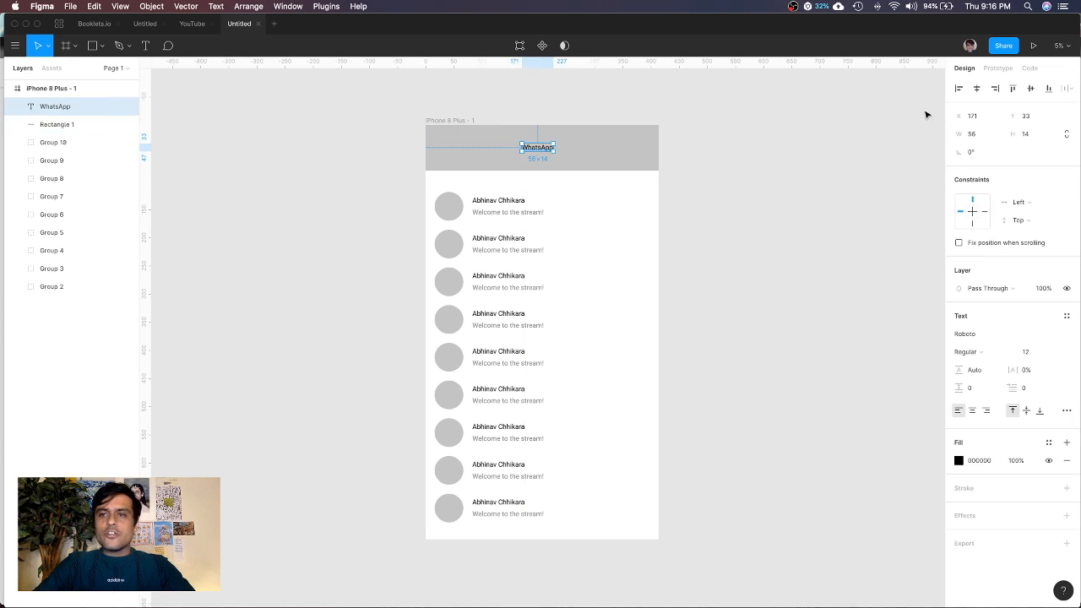
click(976, 89)
Duplicate the iPhone 8 Plus frame to the right of the original and delete all chat rows from the copy
click(450, 120)
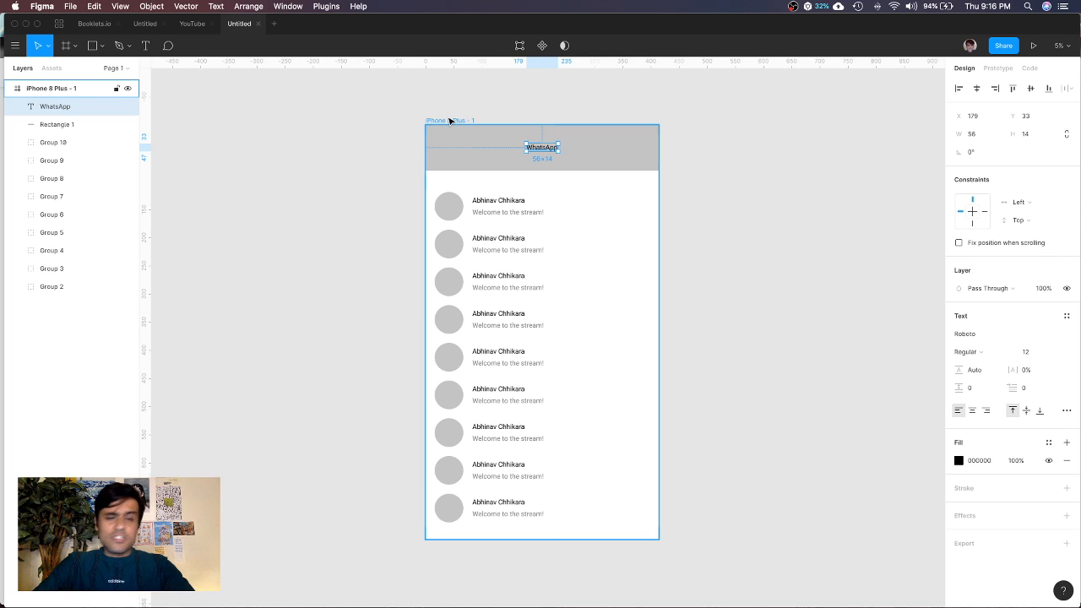
drag(449, 120, 704, 121)
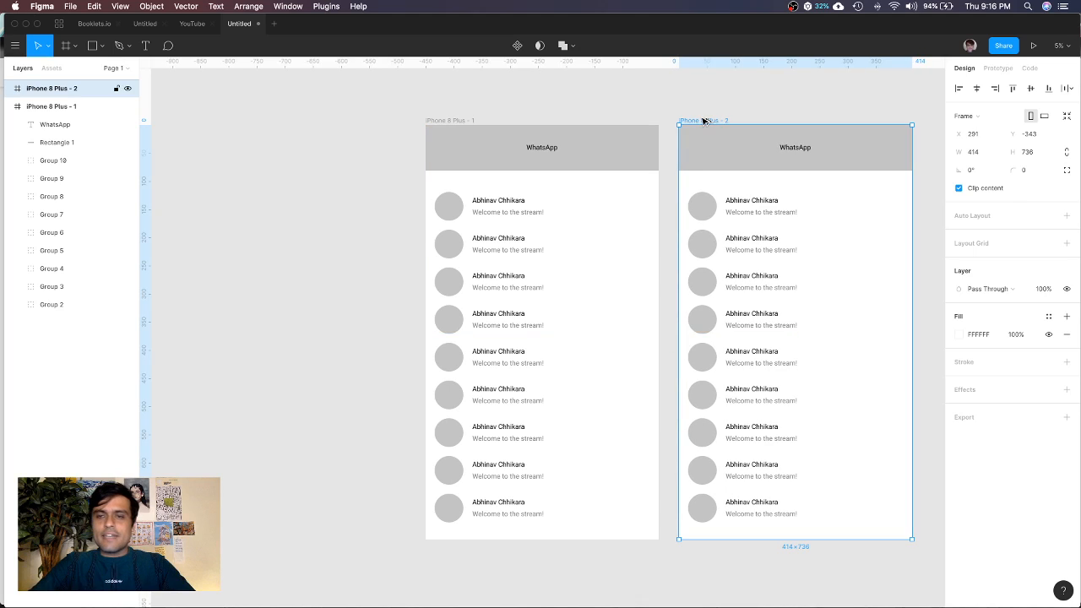
click(803, 107)
scroll(802, 106, right, 5)
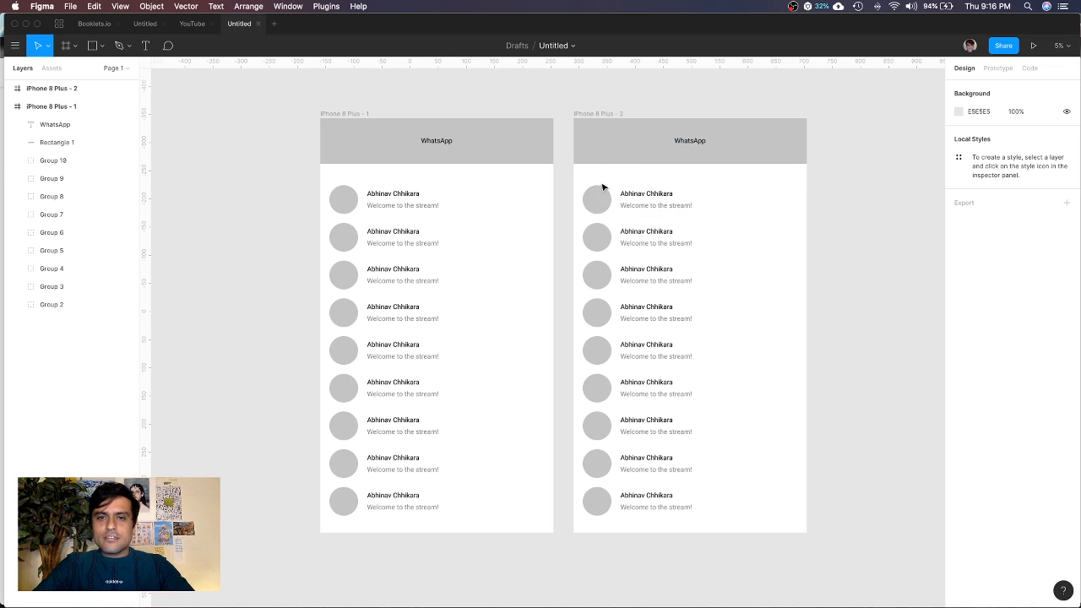
drag(601, 180, 705, 512)
key(Delete)
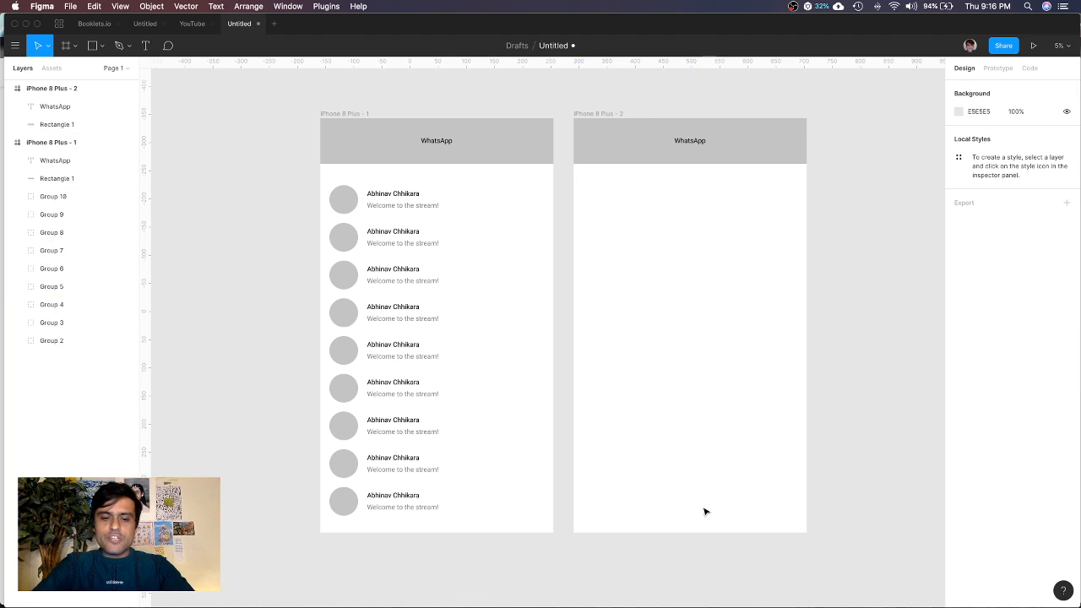
Draw a card rectangle of about 177 × 168 px below the second frame's header and duplicate it into a two-column, three-row grid
key(r)
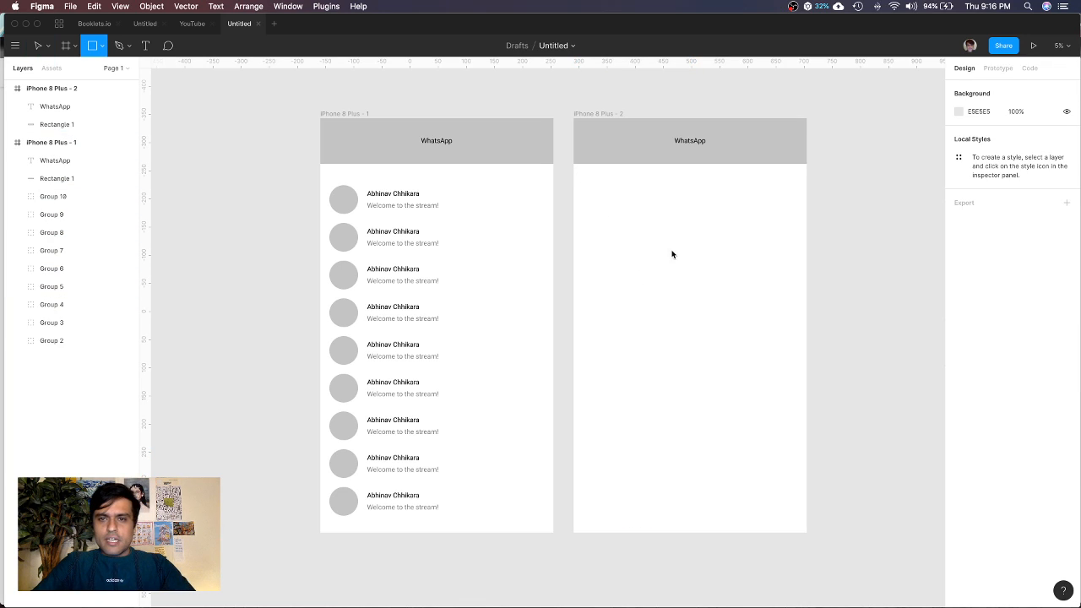
drag(583, 183, 684, 279)
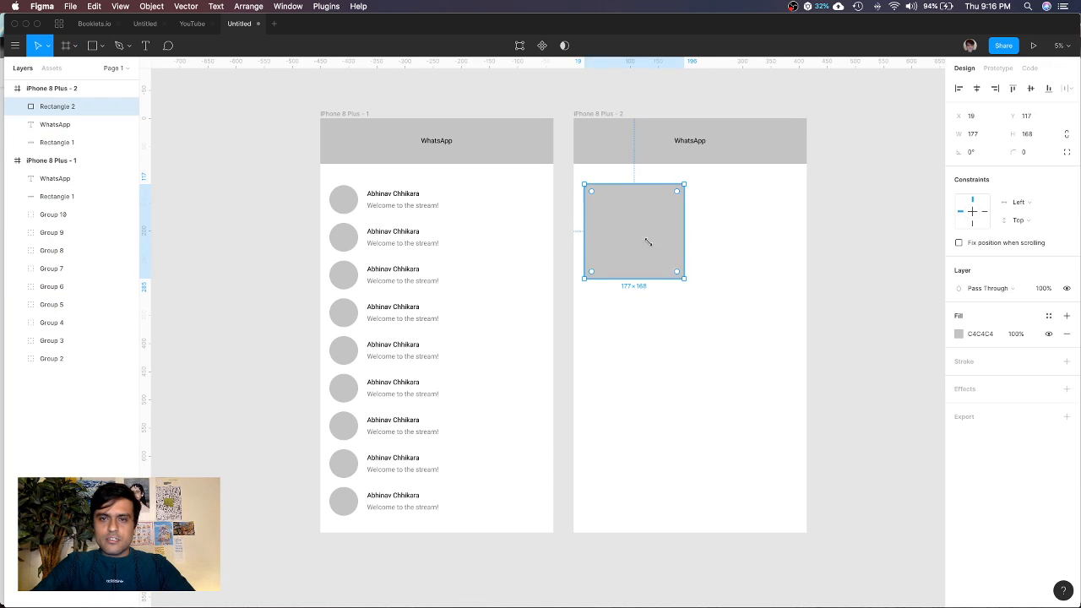
drag(625, 232, 736, 232)
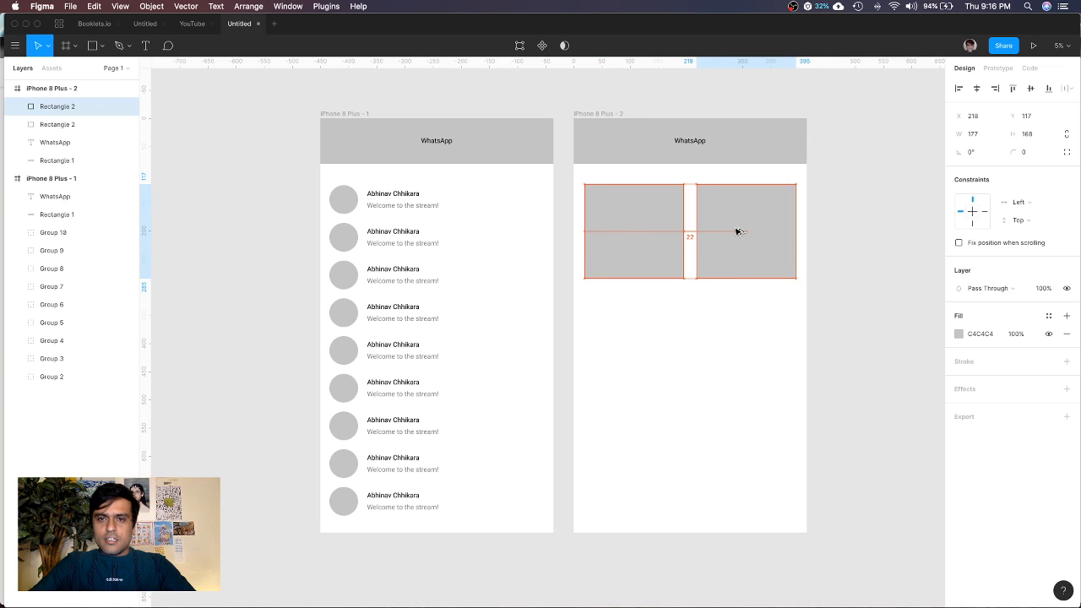
shift+click(640, 225)
drag(639, 225, 642, 427)
Remove the fill from all six card rectangles and give them a 1 px inside black stroke at 51% opacity
shift+click(723, 360)
shift+click(631, 339)
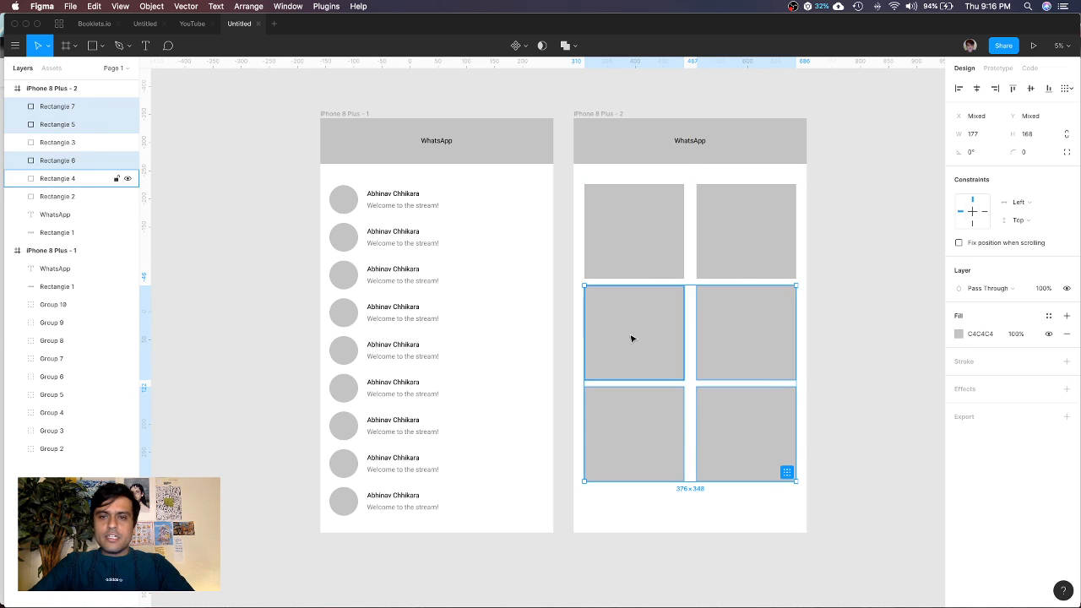
shift+click(639, 239)
shift+click(746, 244)
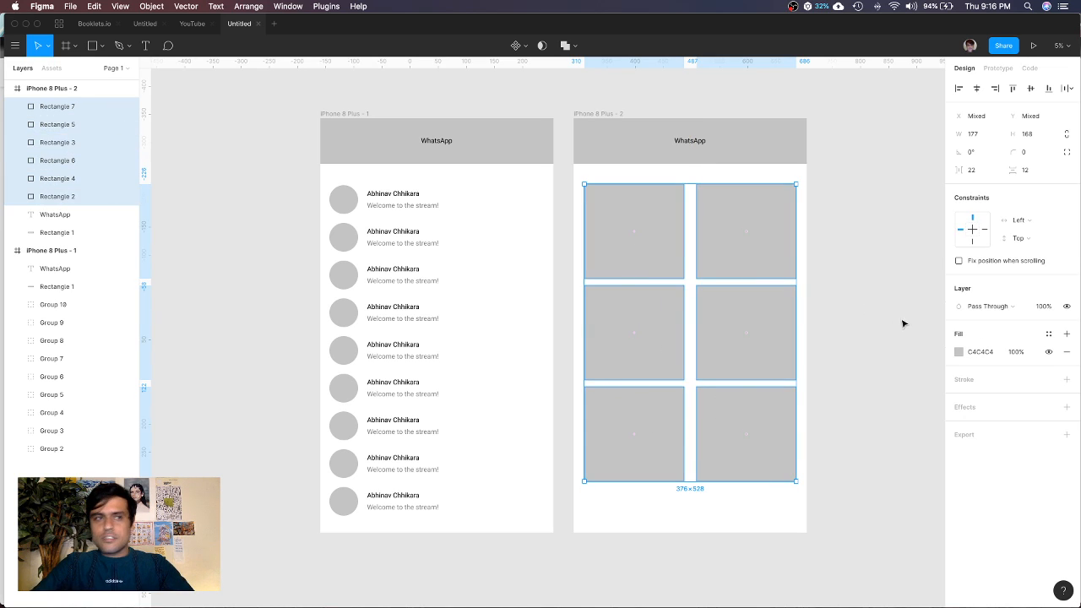
click(959, 353)
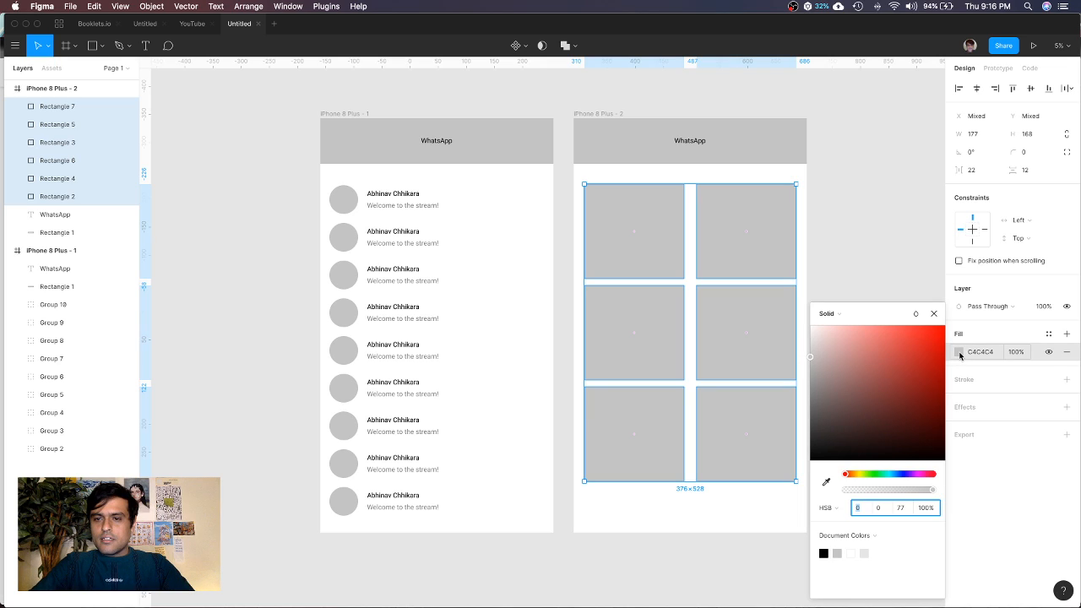
click(1066, 352)
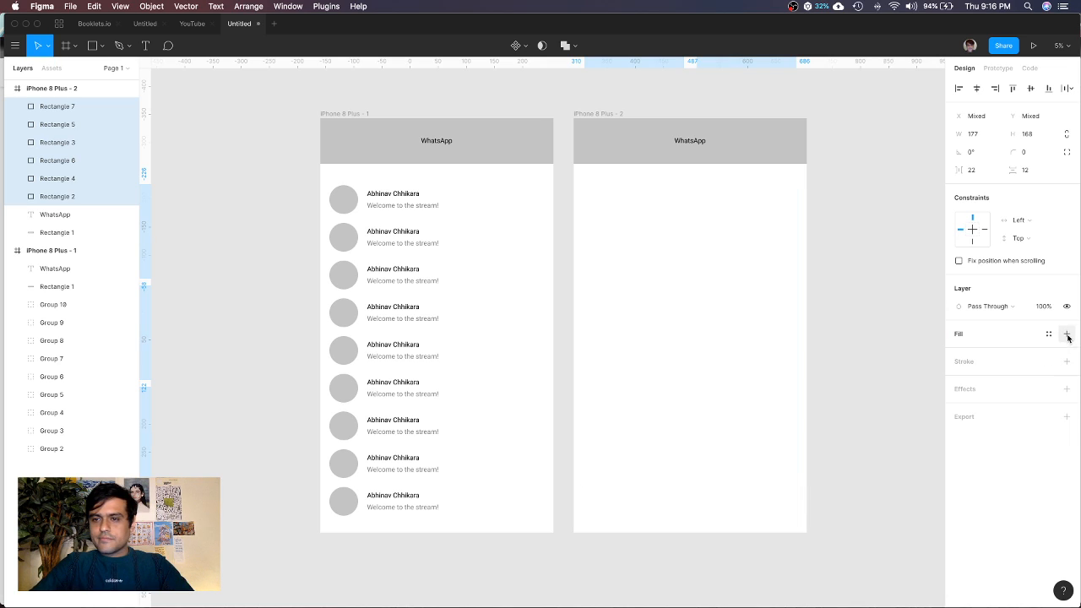
click(1067, 361)
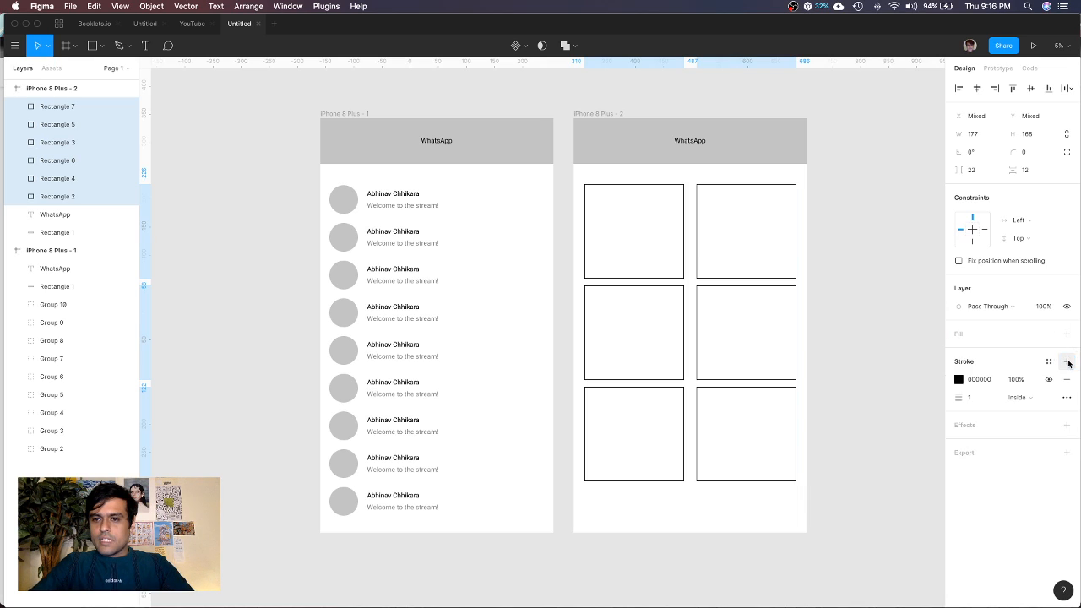
click(959, 381)
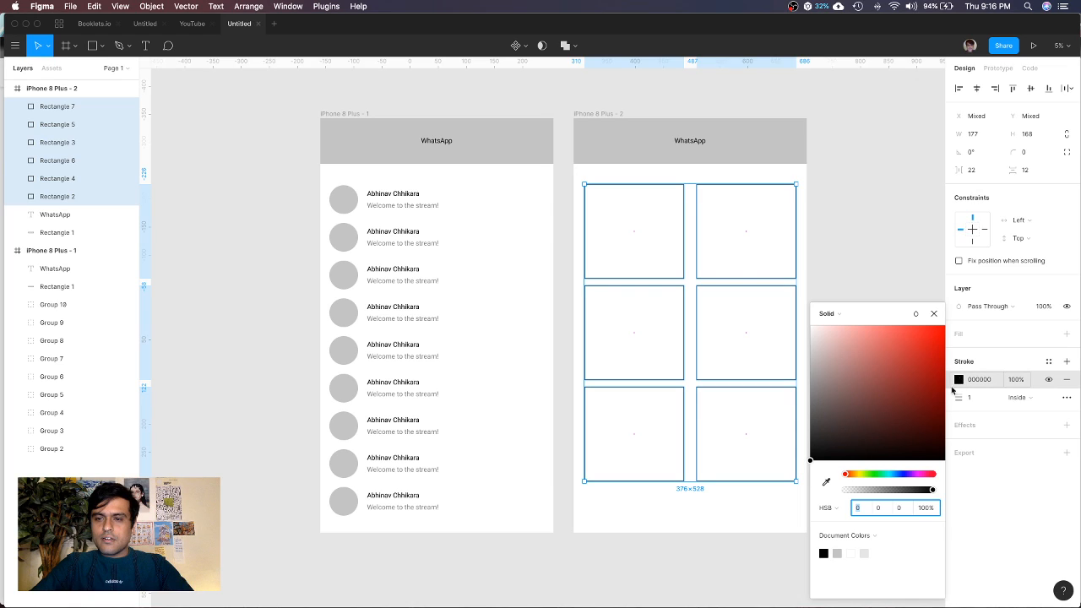
click(891, 490)
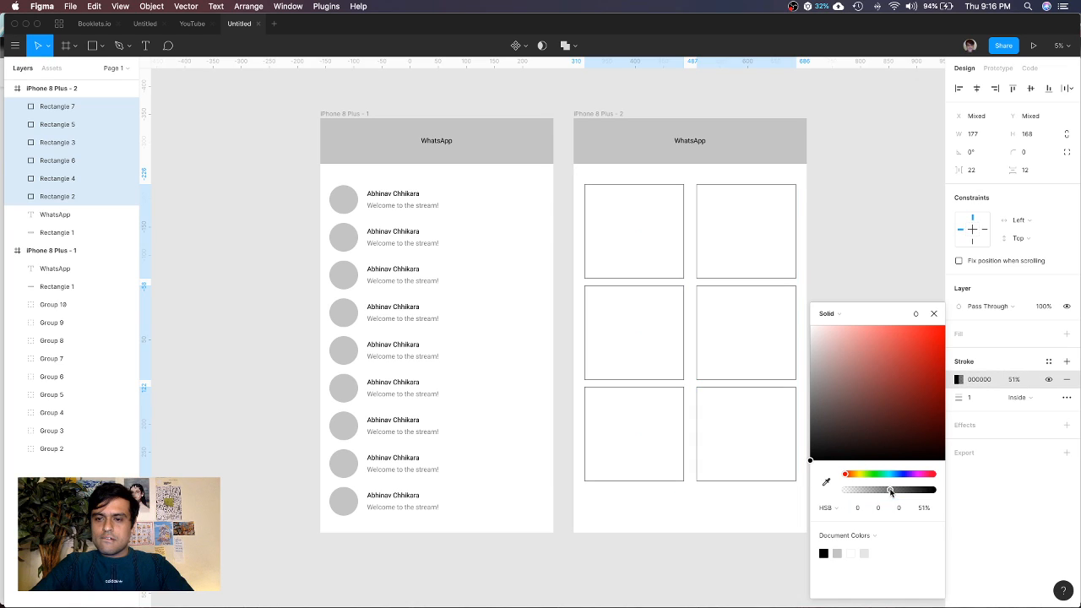
click(880, 274)
Copy the avatar circle from the first chat row into the first card, centred horizontally in its upper part
click(348, 201)
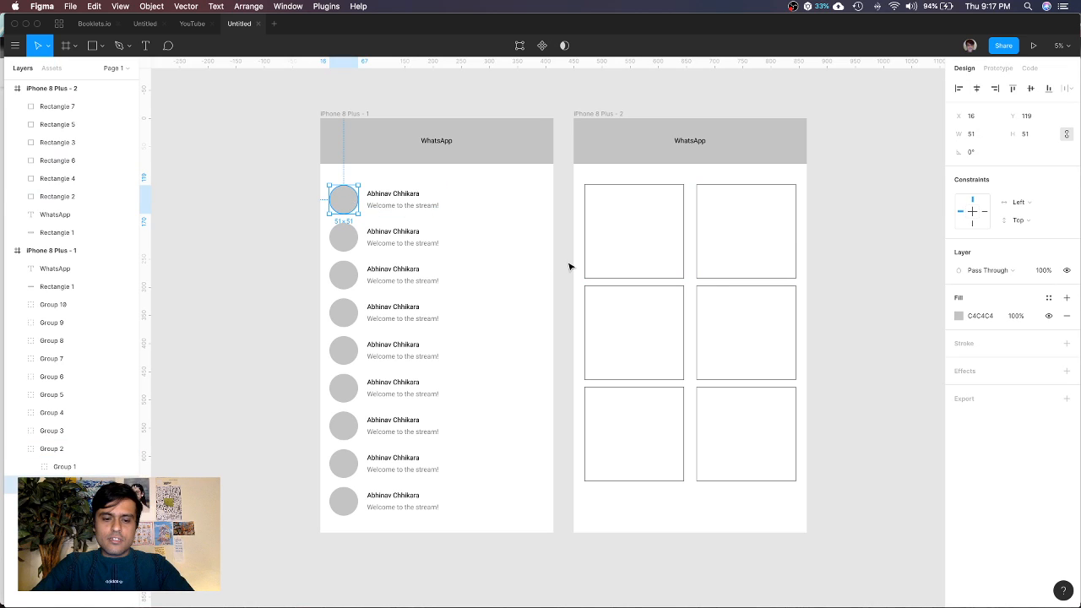
click(635, 278)
key(cmd+v)
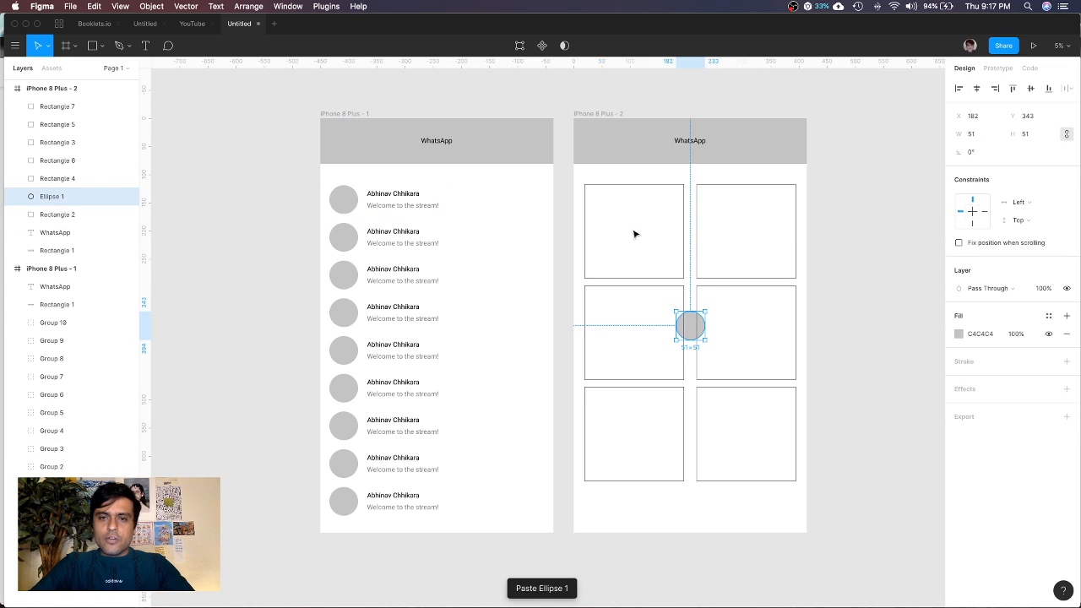
drag(693, 325, 636, 212)
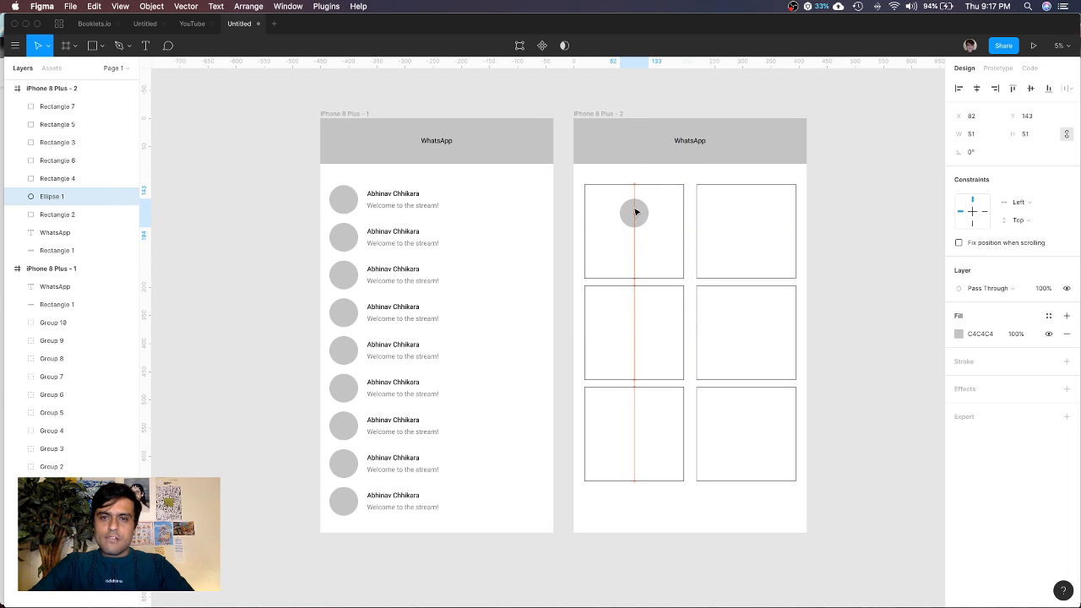
Copy the name text from the first chat row into the first card, centred below the avatar circle
click(411, 194)
key(cmd+c)
click(626, 280)
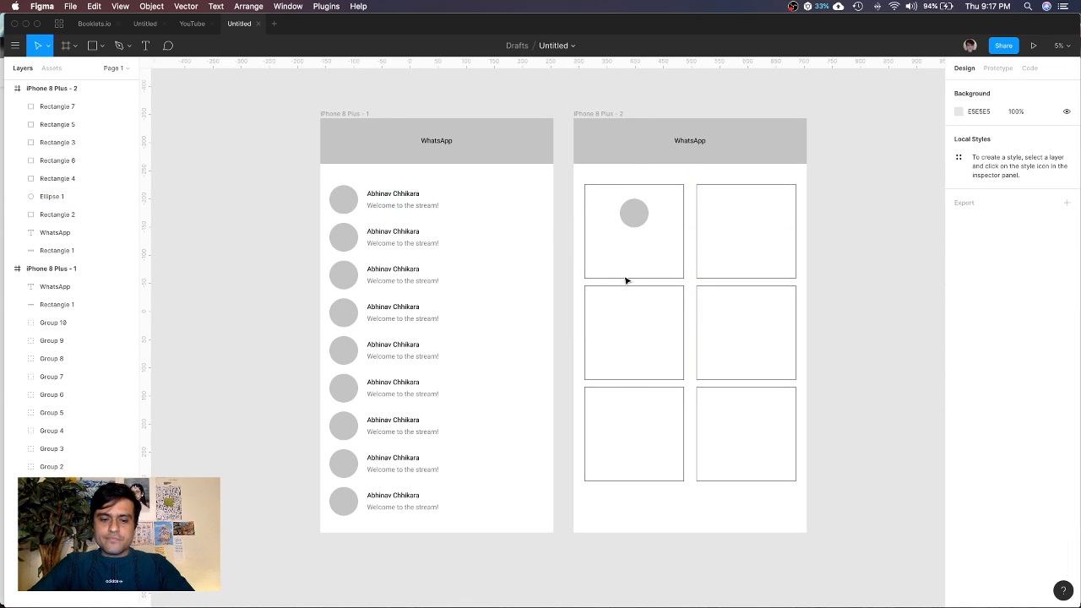
key(cmd+v)
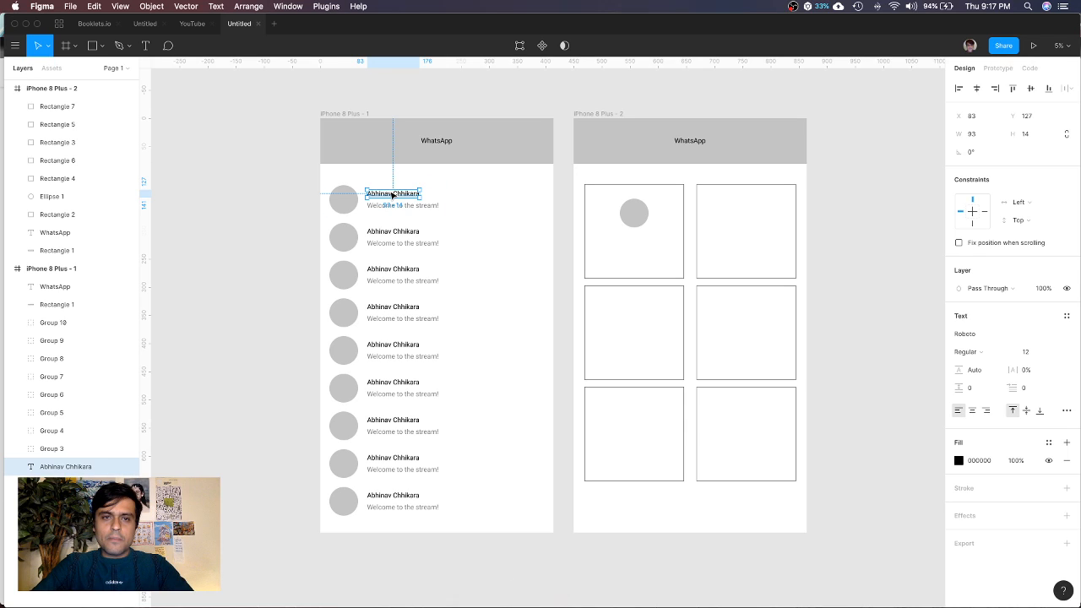
drag(389, 189, 632, 239)
Copy the "Welcome to the stream!" text from the second chat row into the first card, centred below the name
click(420, 248)
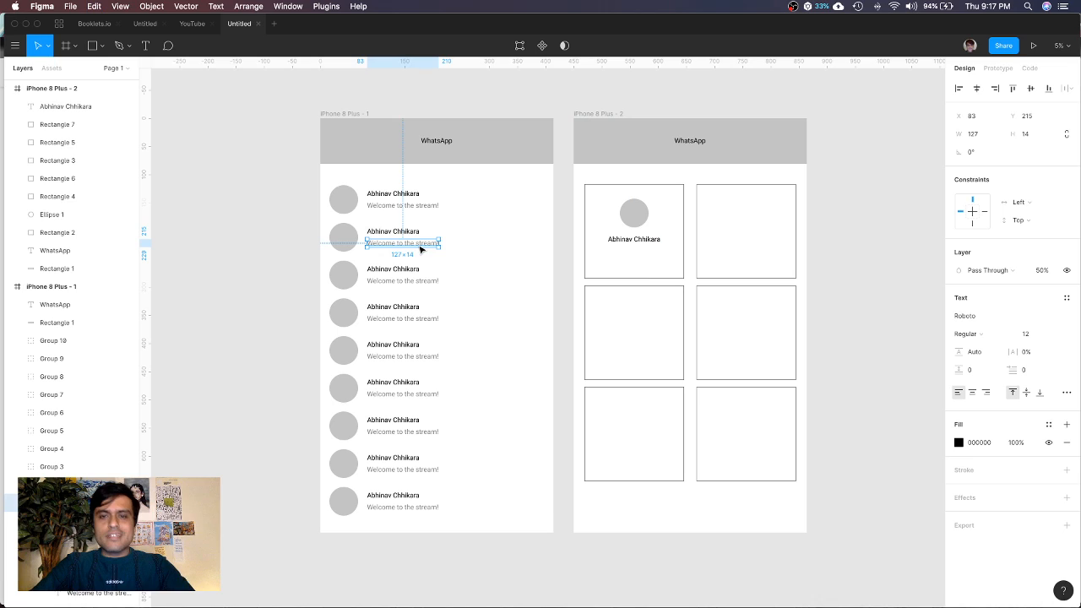
key(super+c)
click(639, 240)
key(super+v)
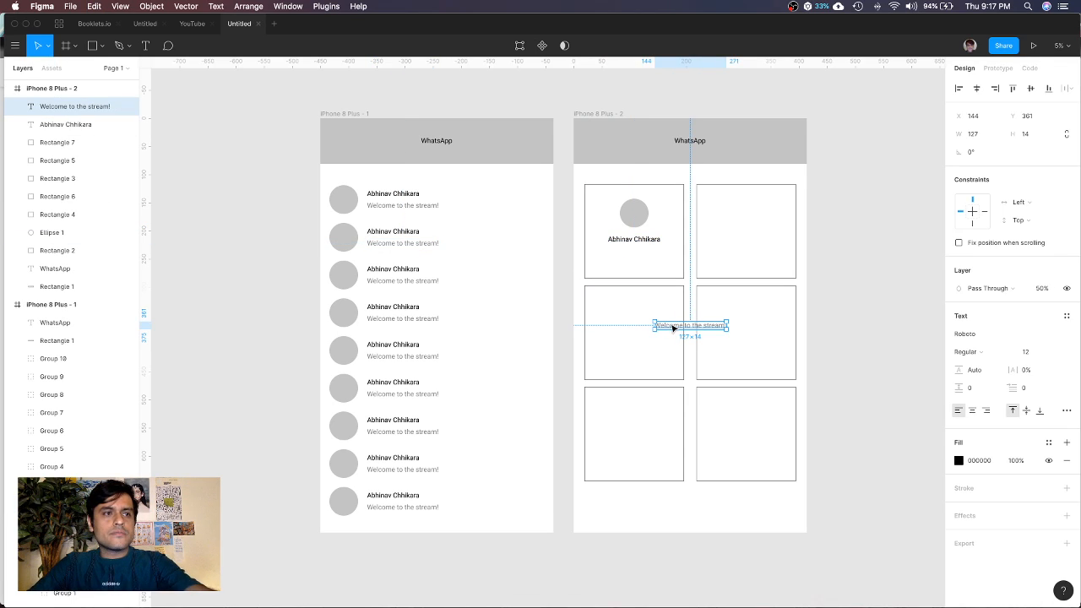
drag(673, 327, 616, 256)
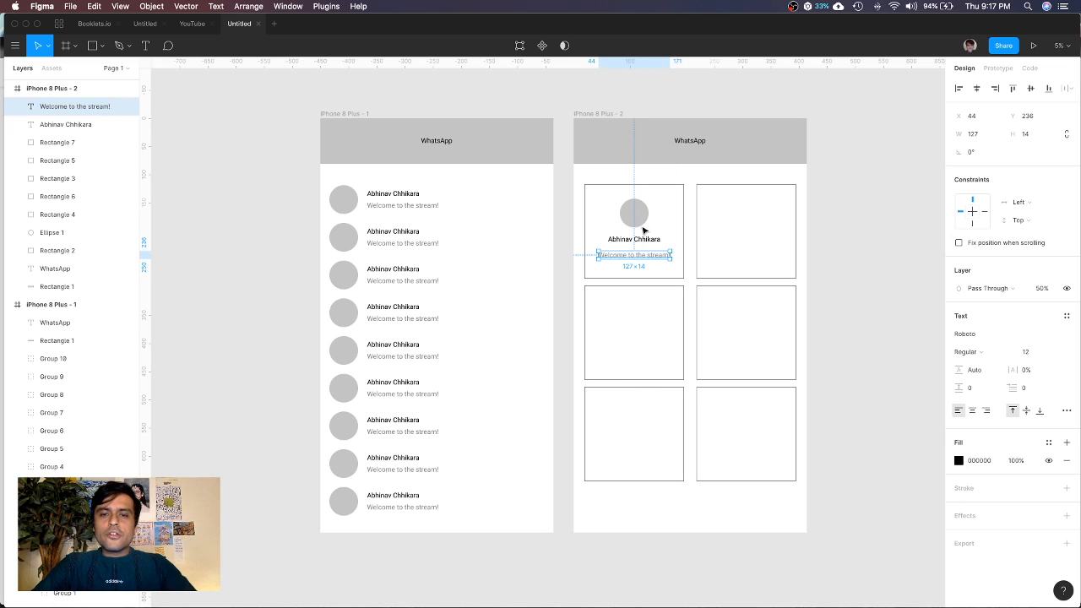
Delete the five empty card rectangles, keeping only the first card with its avatar and texts
drag(690, 176, 803, 499)
key(Delete)
drag(686, 356, 625, 474)
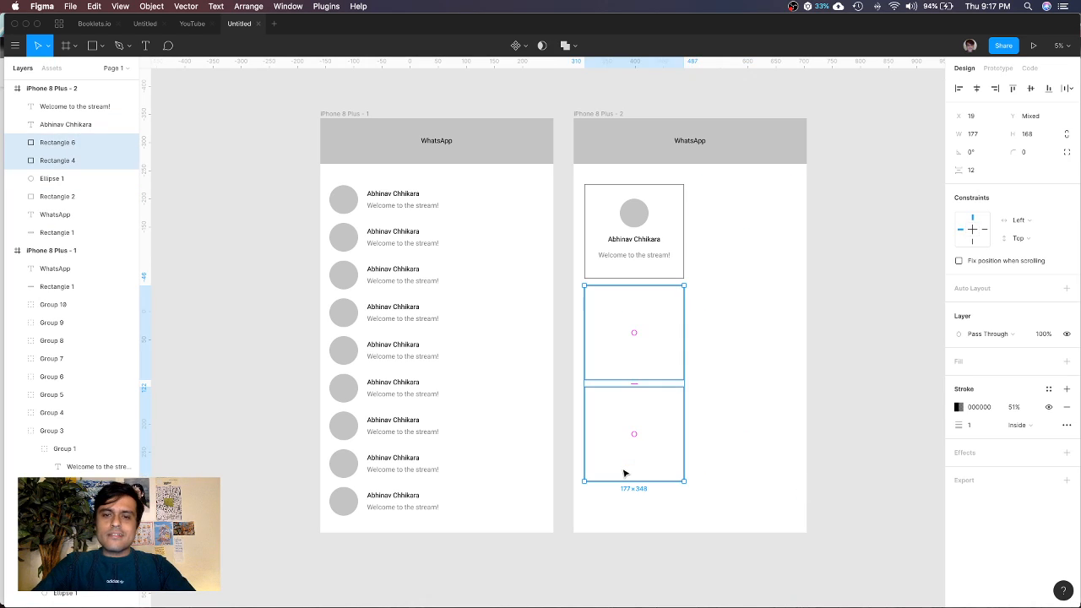
key(Delete)
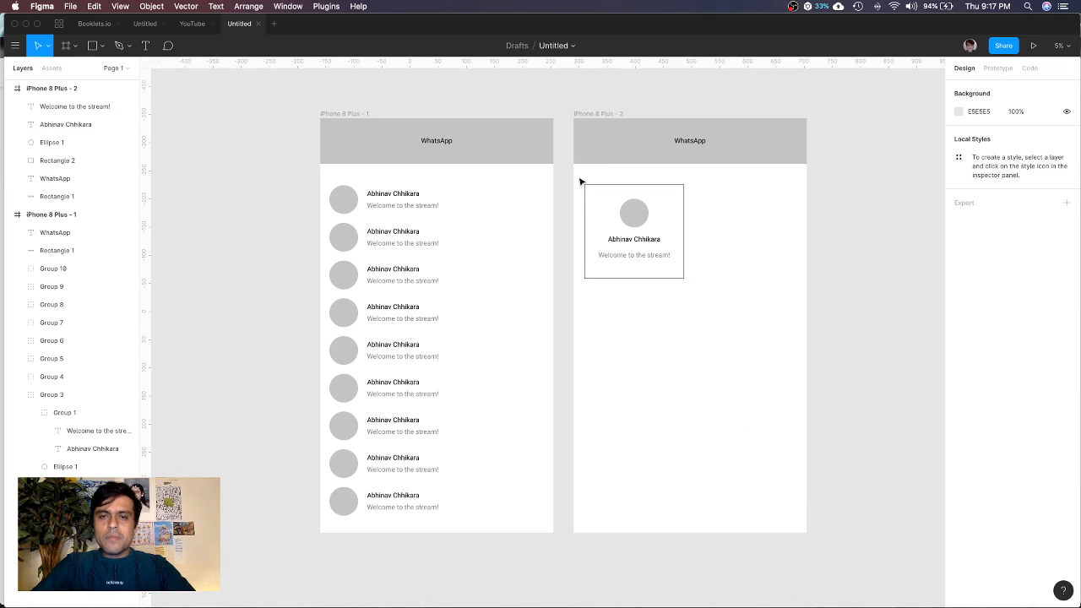
Set the stroke opacity of the remaining card rectangle to 20%
click(589, 203)
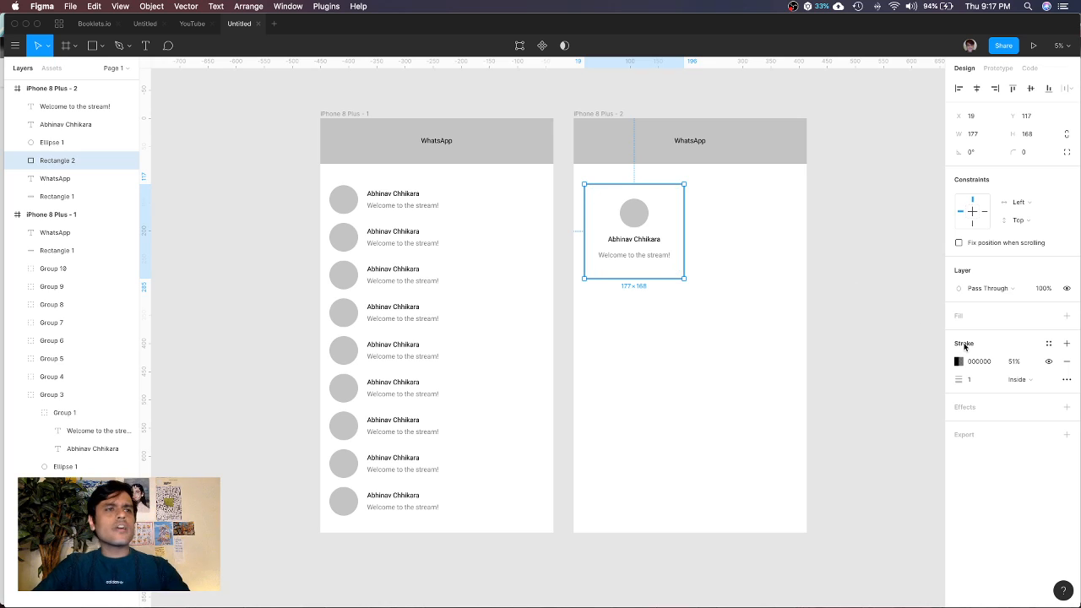
click(1017, 364)
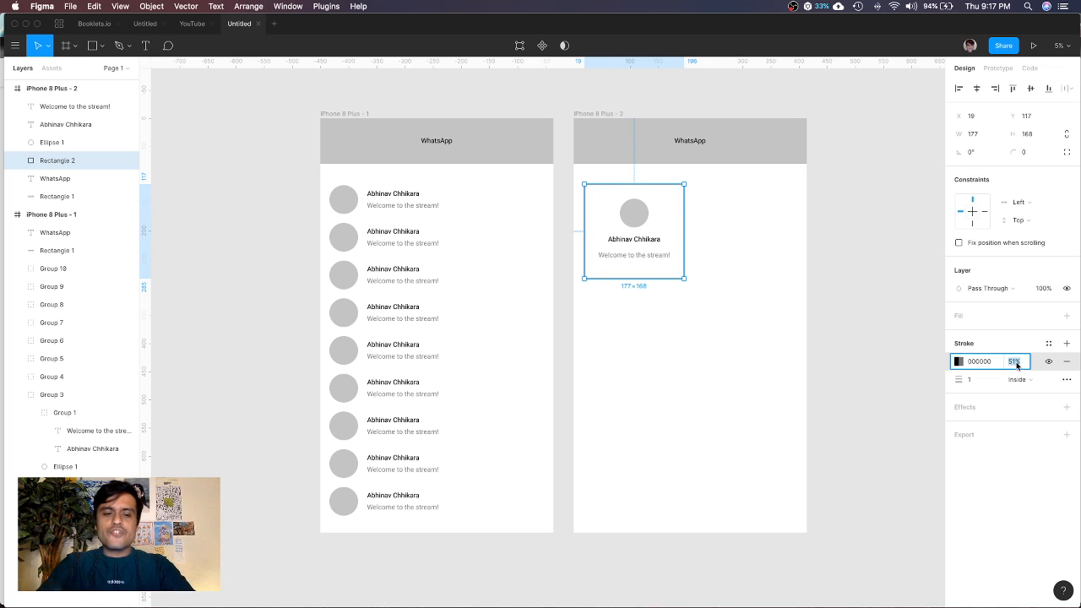
text(30)
key(Return)
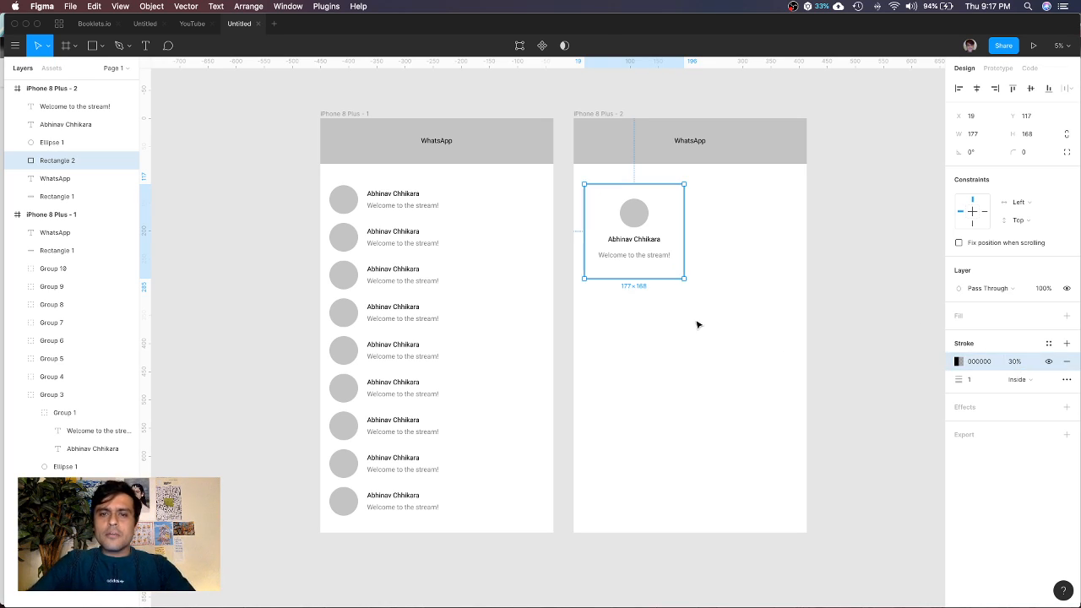
click(1011, 365)
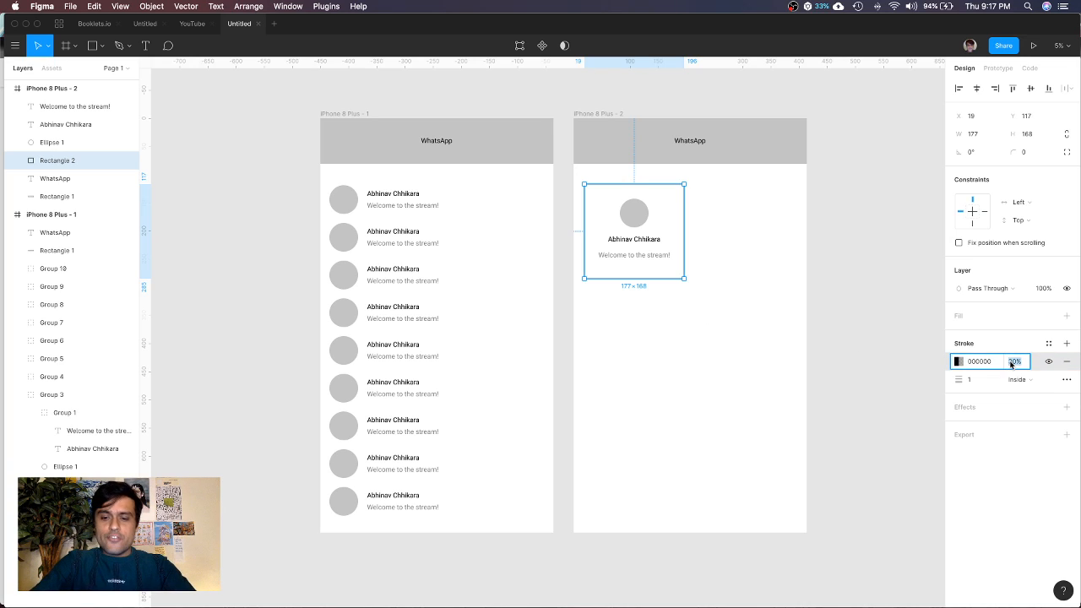
text(20)
key(Return)
click(666, 318)
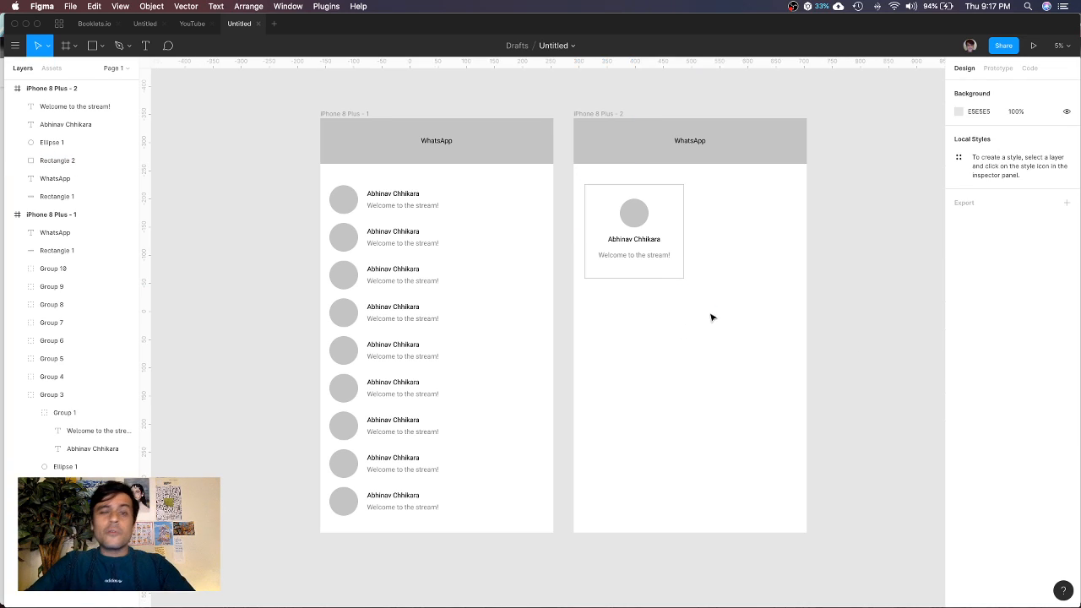
Group the card rectangle with its avatar and texts, and duplicate the group beside it as the second column
drag(711, 318, 642, 232)
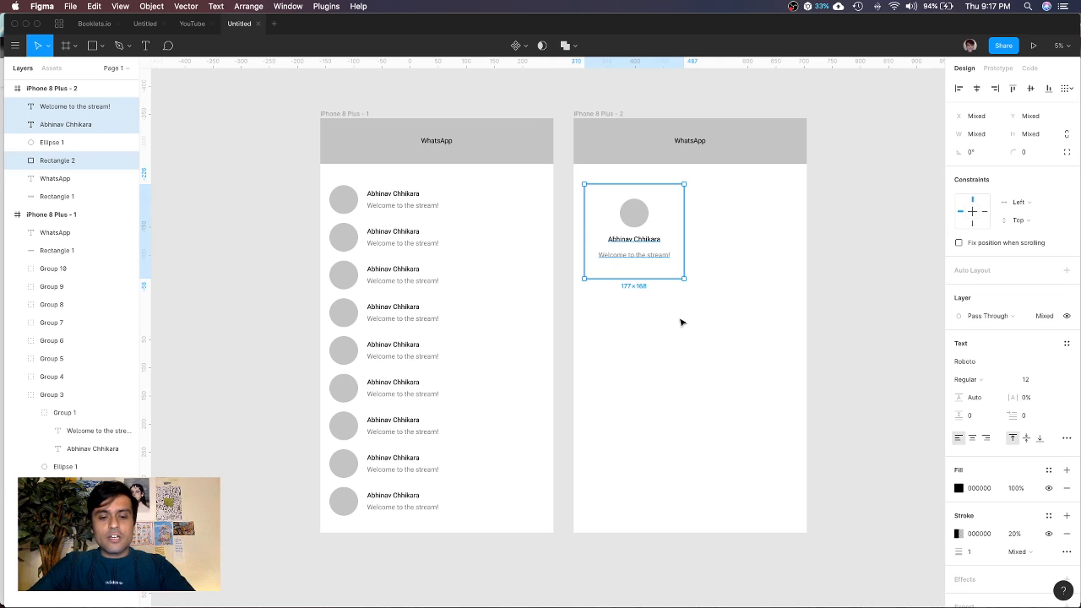
click(712, 315)
drag(714, 314, 742, 217)
key(super+g)
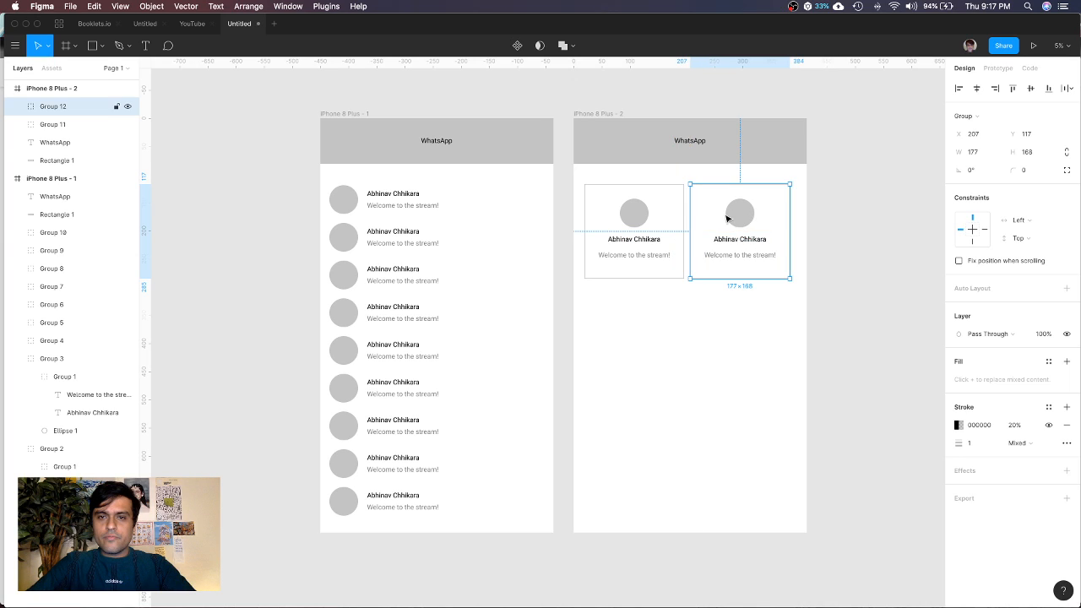
Duplicate the pair of cards downward twice to make a two-column, three-row grid
shift+click(633, 217)
drag(632, 217, 636, 422)
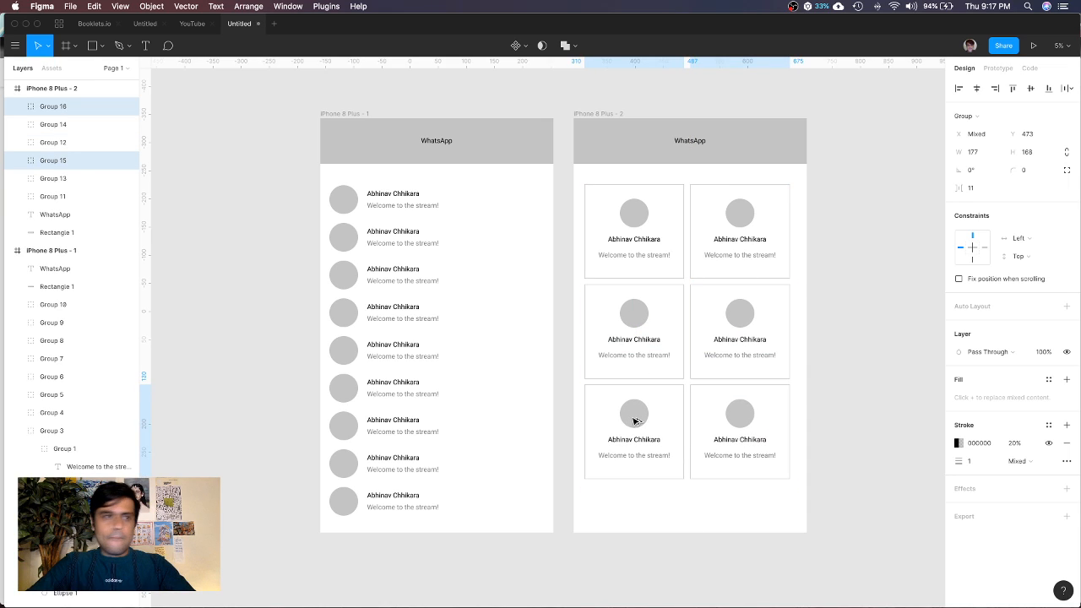
click(707, 499)
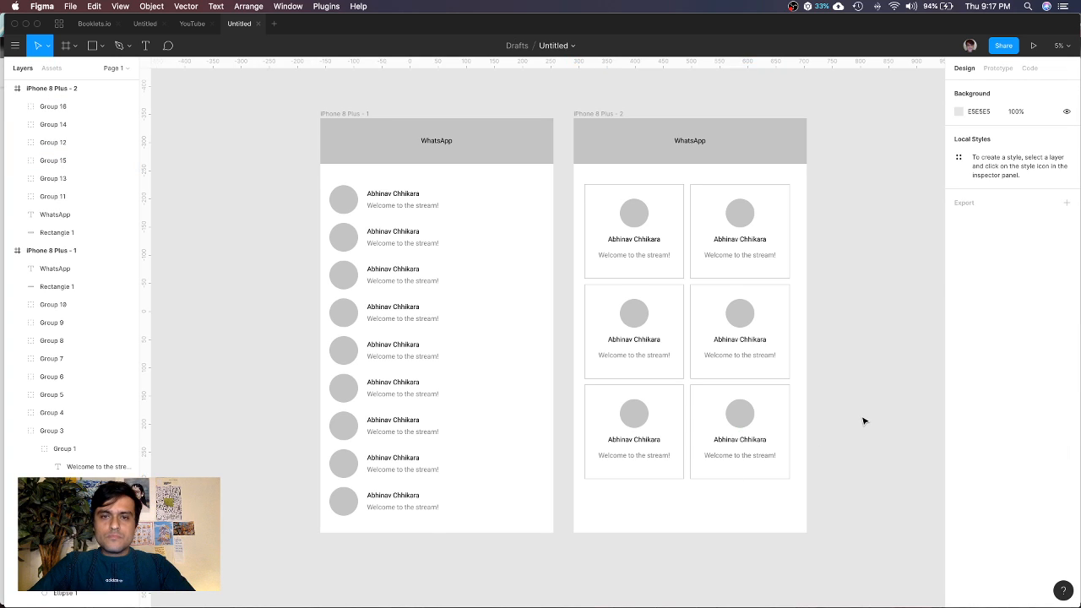
Move all nine chat rows in the first frame up by 10 px
scroll(864, 421, up, 2)
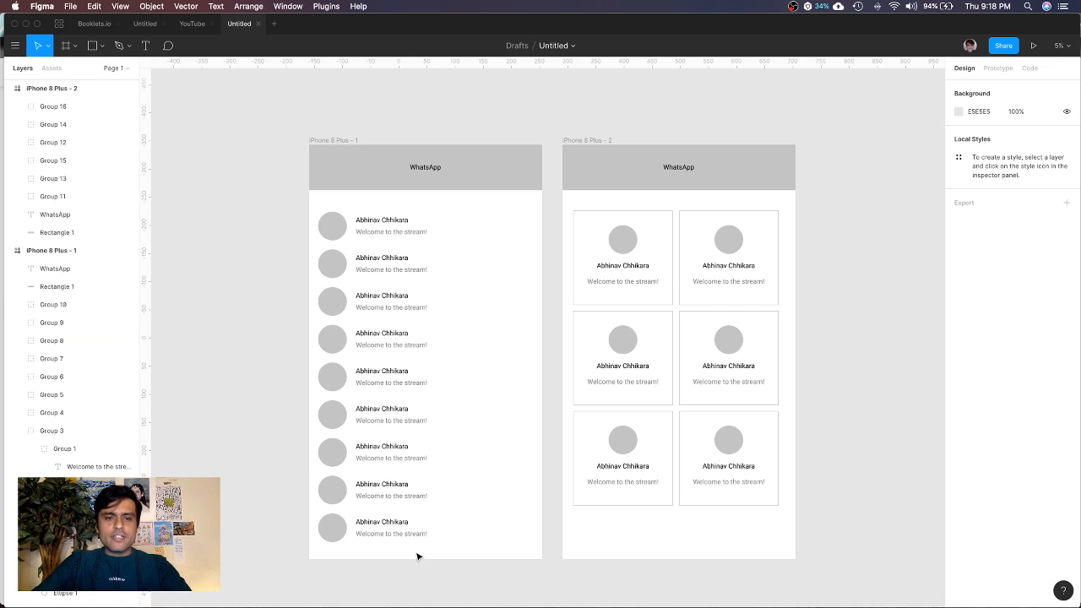
drag(415, 553, 355, 235)
key(shift+Up)
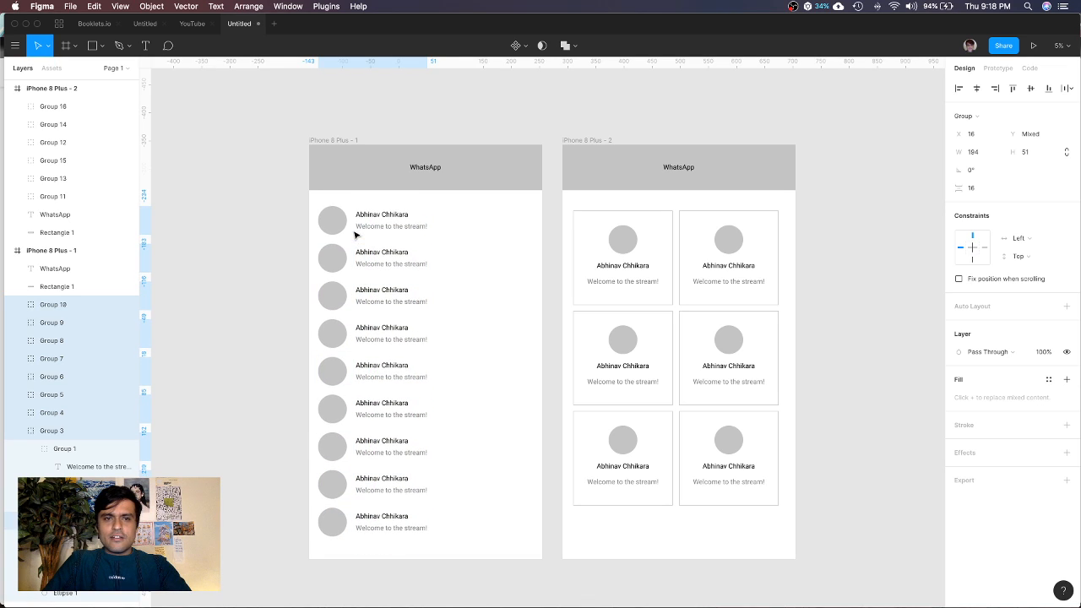
click(311, 117)
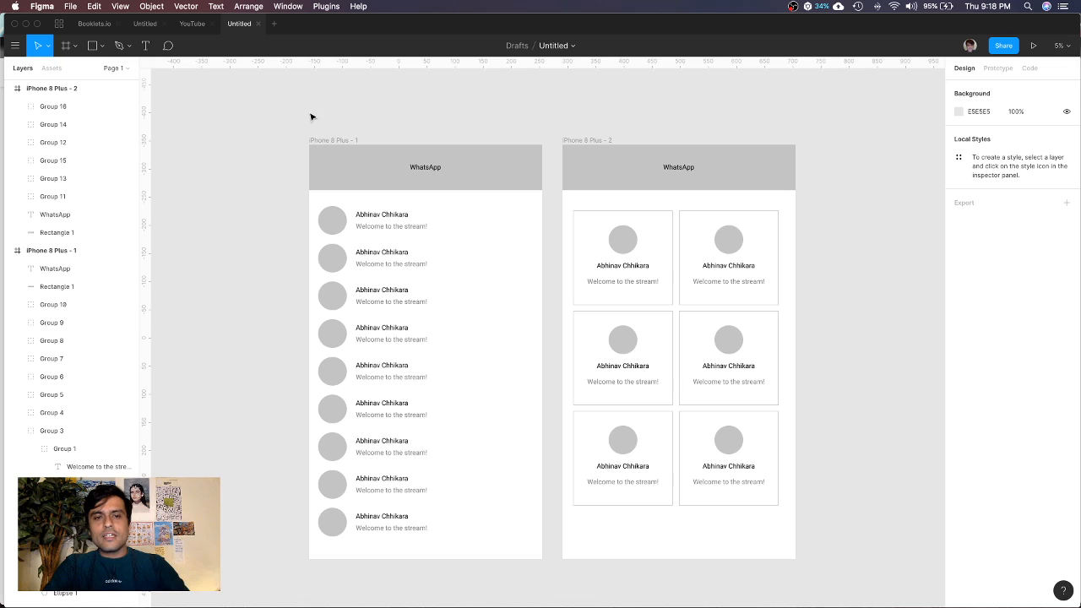
Extend the first chat row's message to read "Welcome to the stream! Are you a part of the Booklets beta?"
double_click(422, 226)
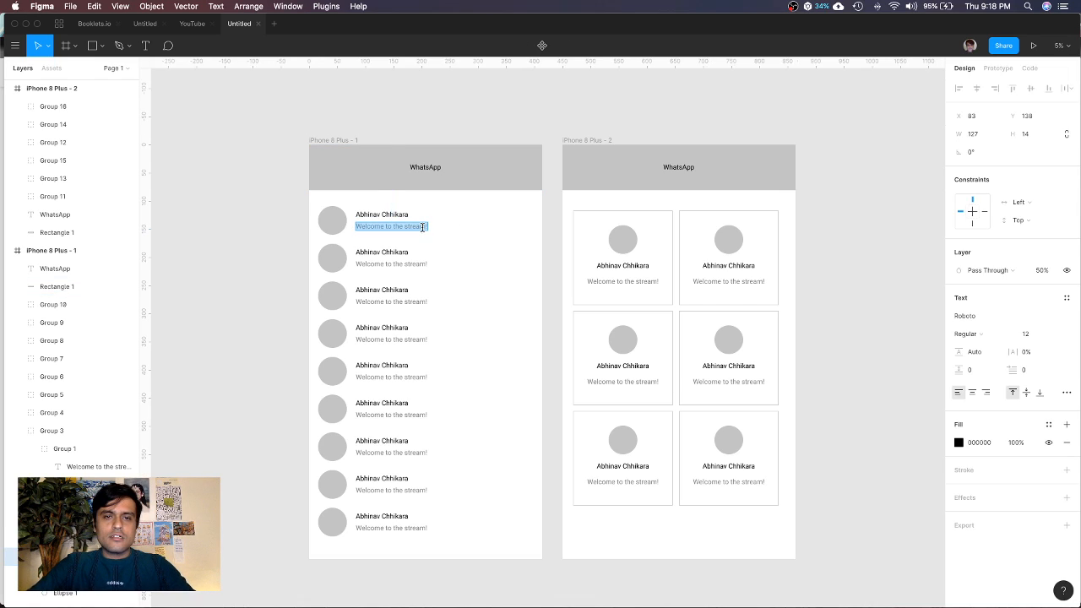
click(422, 226)
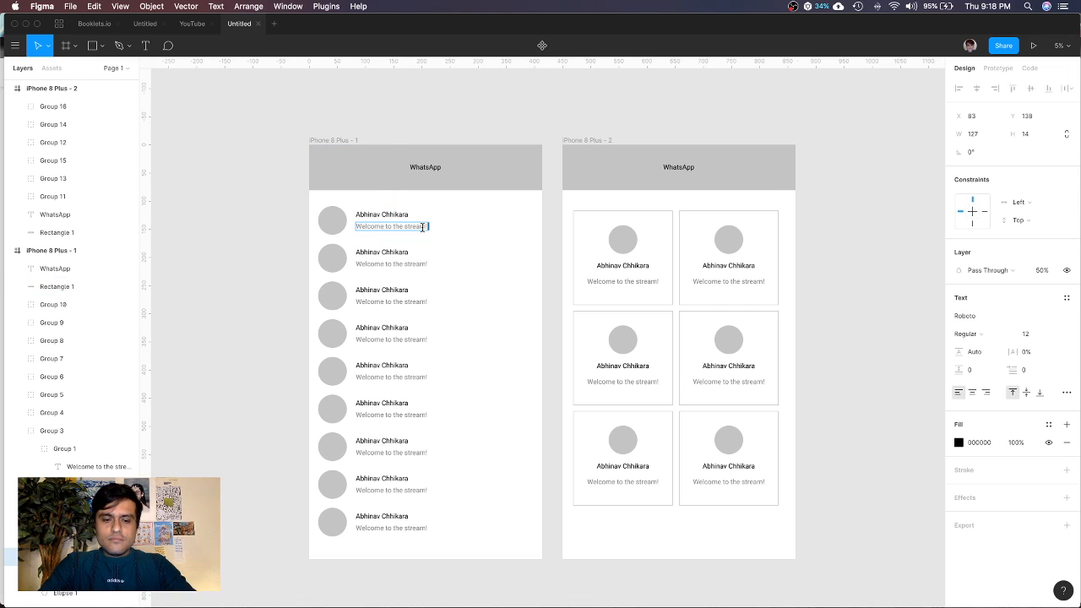
text(Are you a)
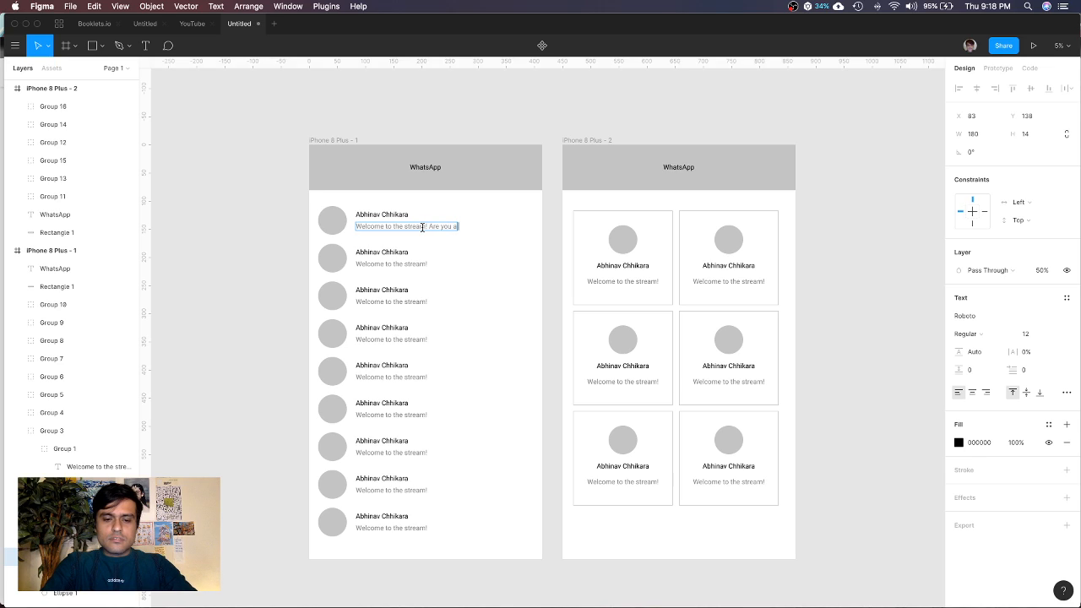
text( part of)
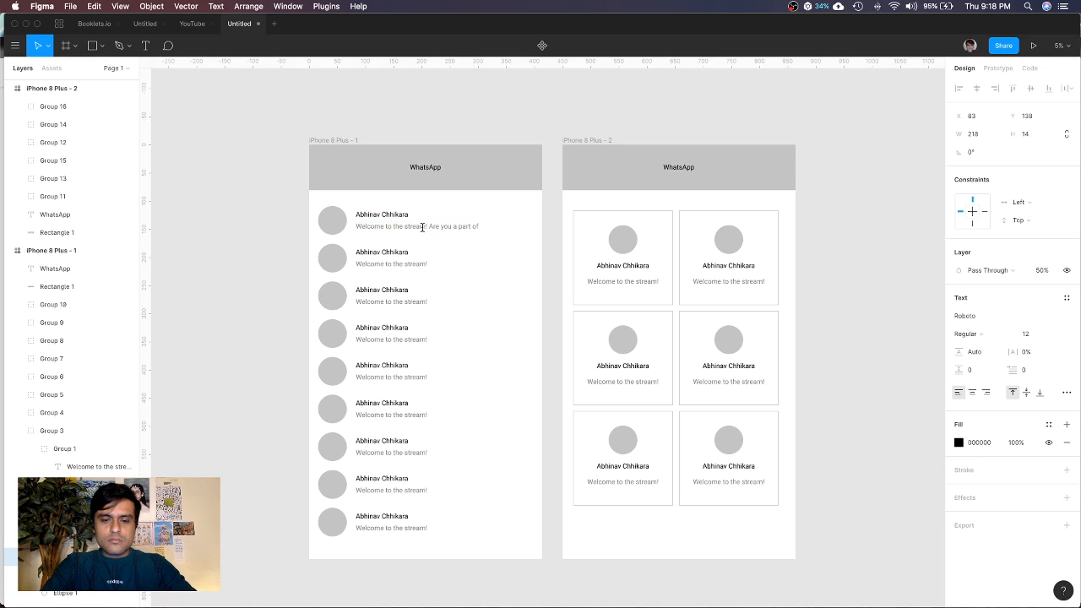
text( the Booklets)
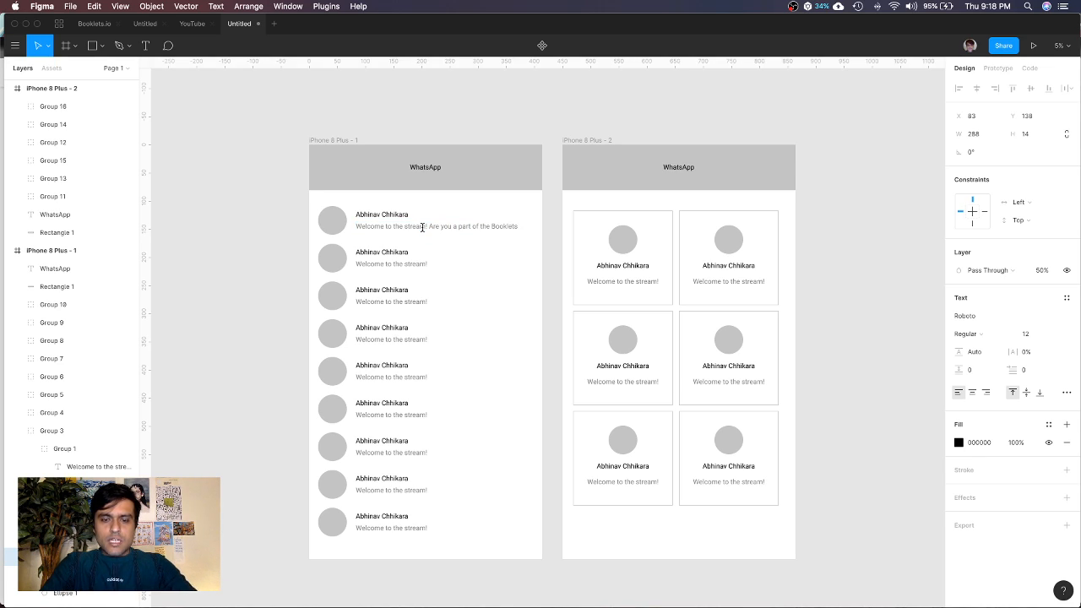
text( be)
click(488, 120)
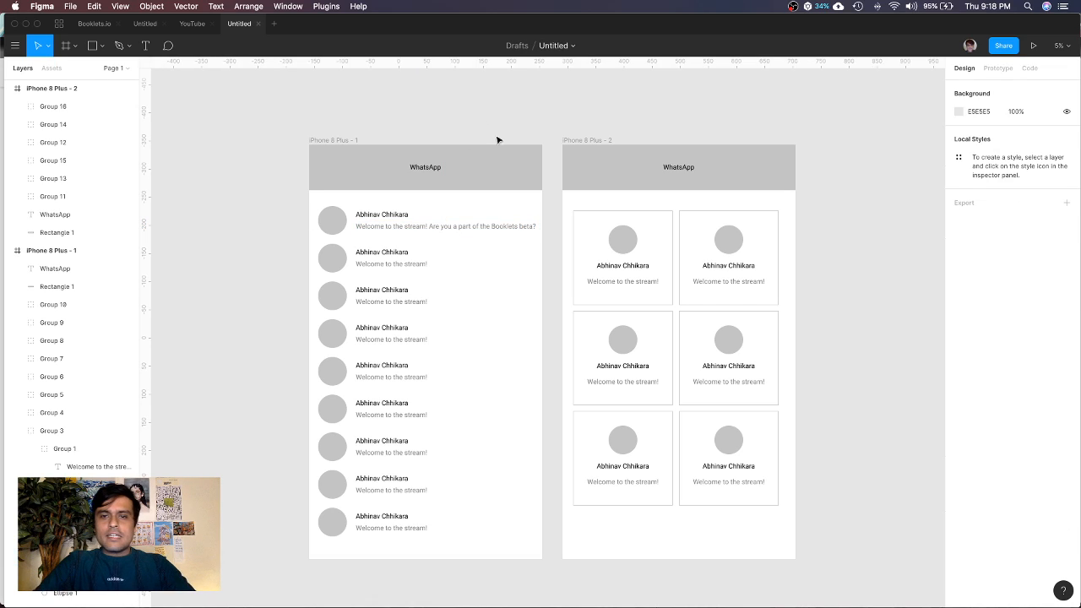
Change the name in the sixth chat row of the list layout to "Mom"
click(650, 291)
click(626, 205)
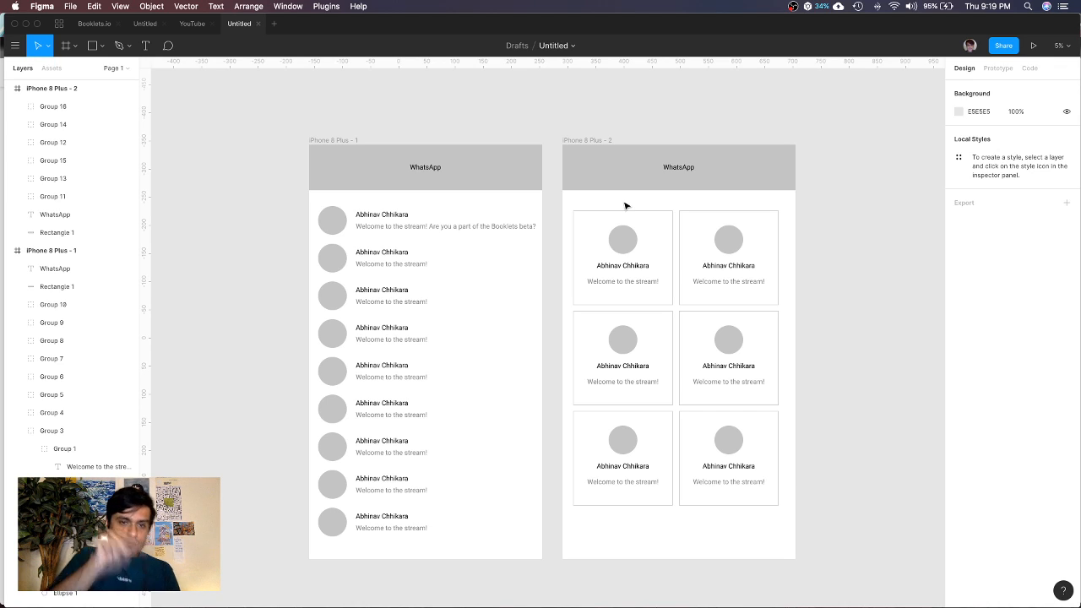
super+click(370, 408)
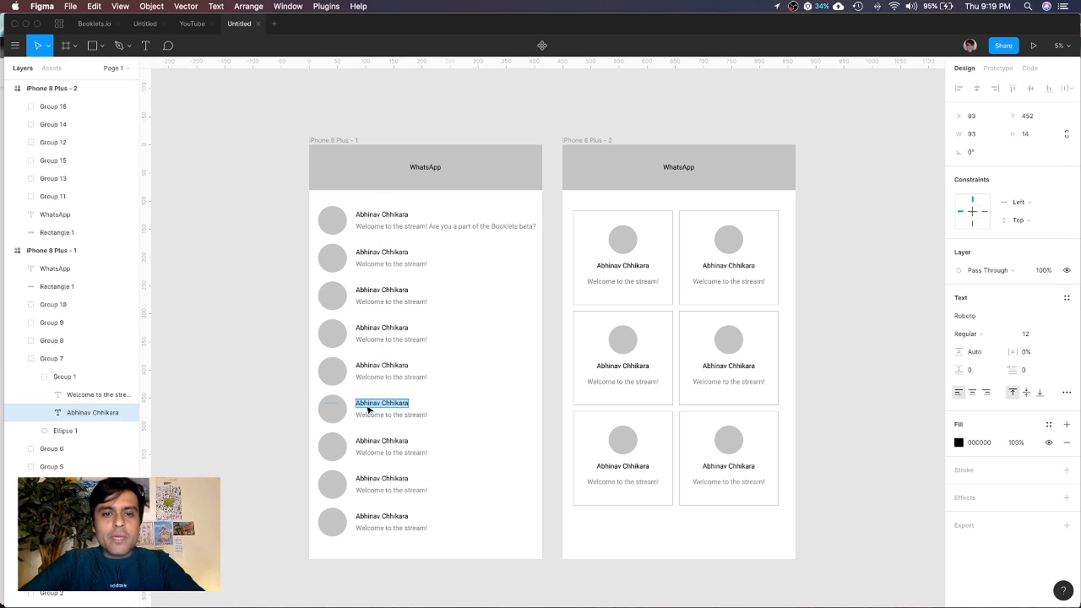
text(Mom)
click(507, 410)
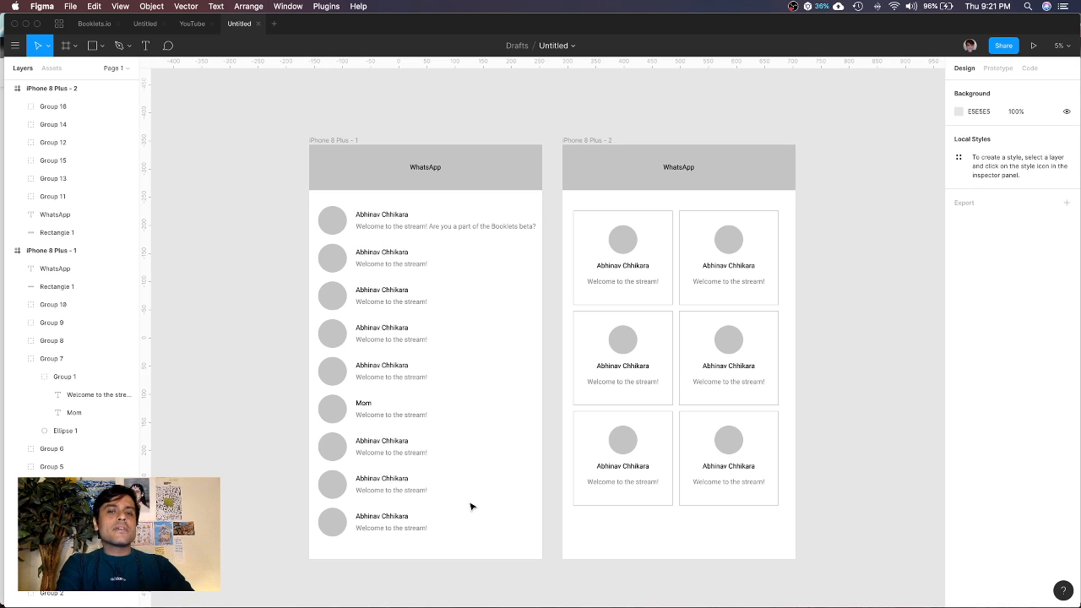
Switch to YouTube Studio to check the stream's live chat, and return to the wireframes in Figma
click(314, 140)
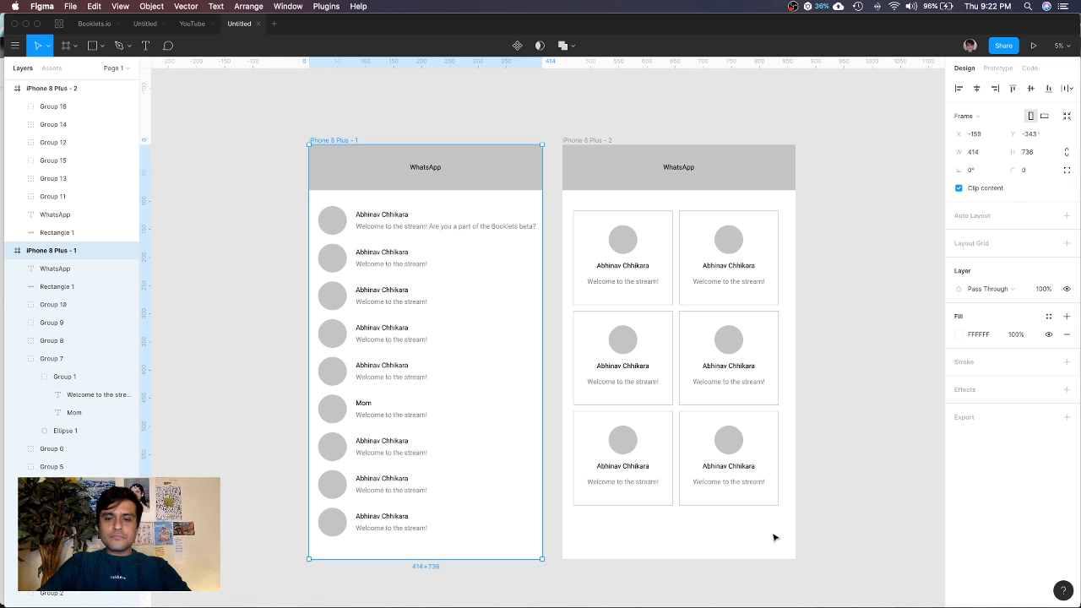
click(633, 603)
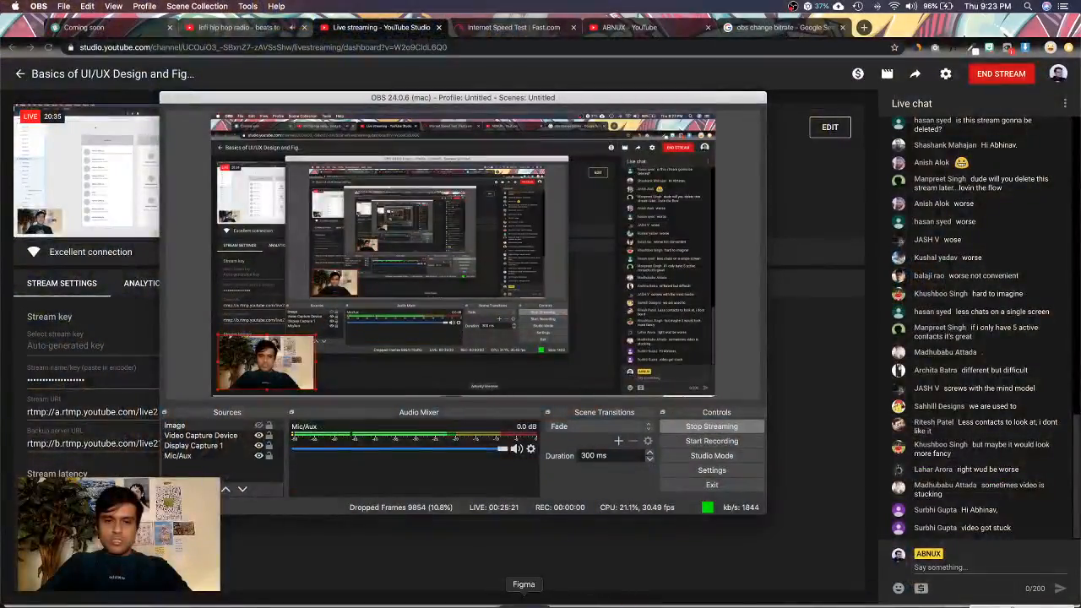
click(543, 601)
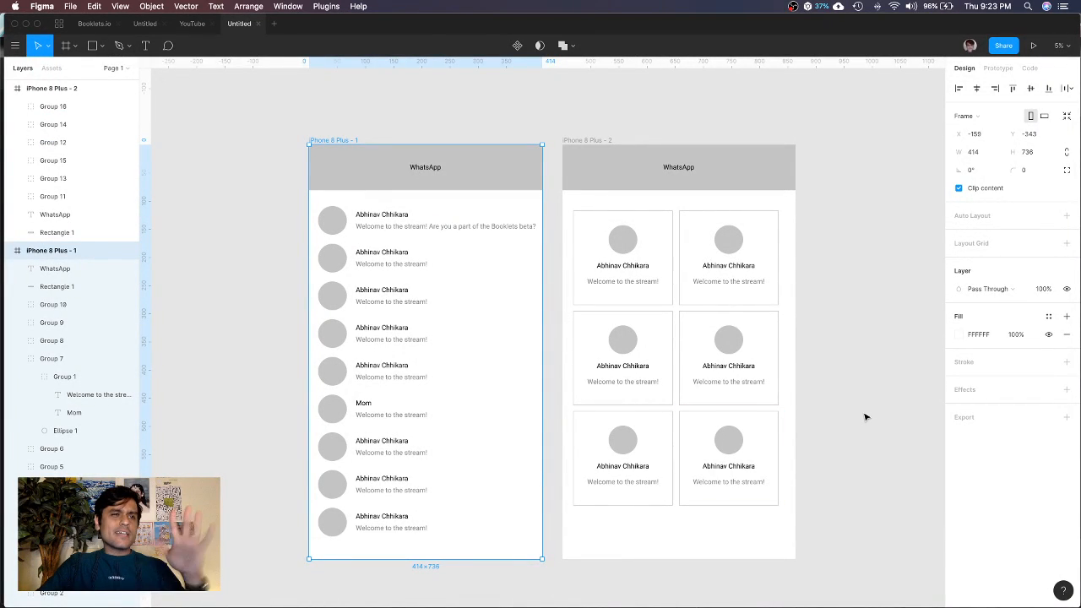
Add a text layer reading "Research" on the canvas above the first frame
scroll(866, 418, down, 1)
scroll(866, 418, down, 1)
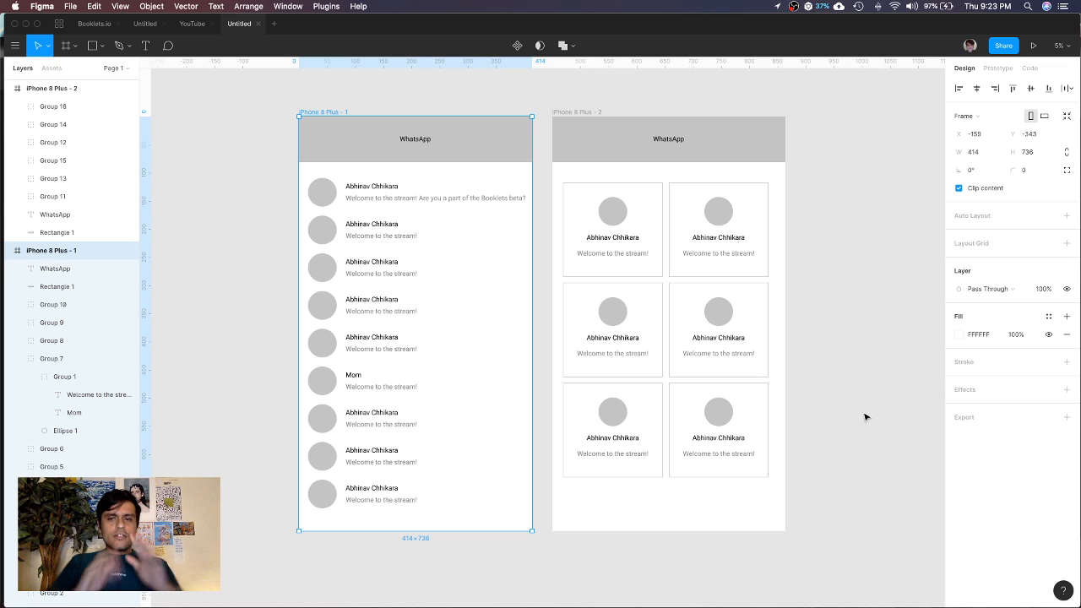
scroll(865, 417, down, 2)
scroll(864, 417, right, 1)
scroll(863, 418, up, 1)
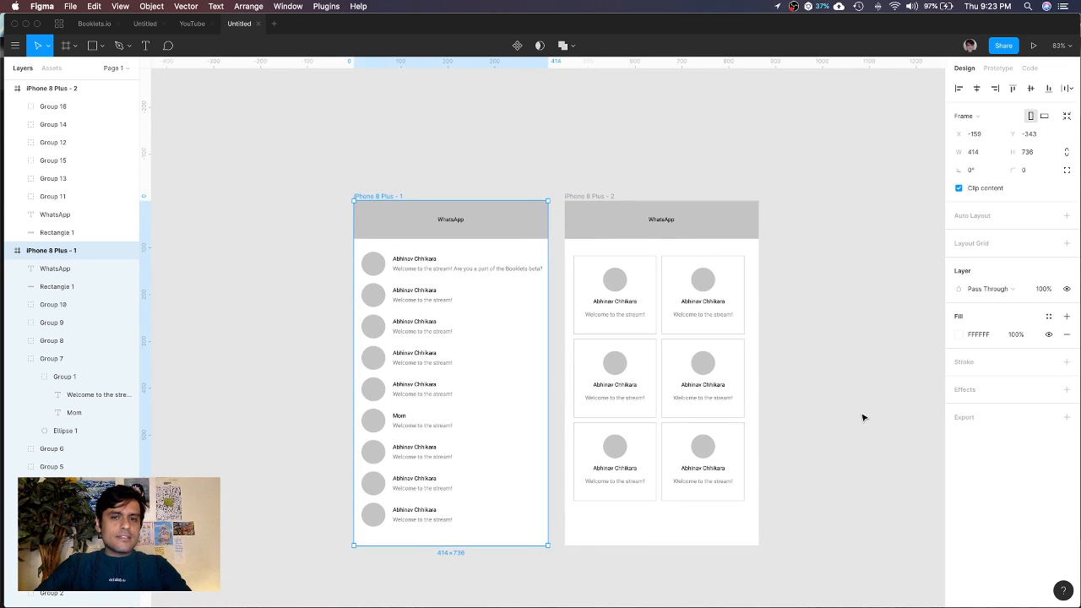
click(495, 144)
key(t)
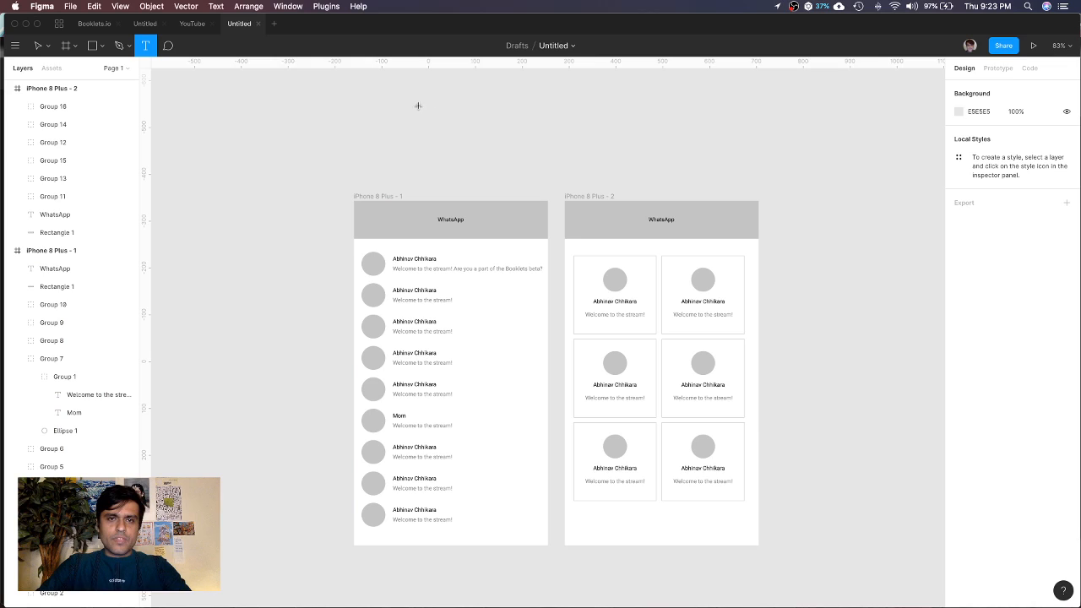
click(417, 106)
text(Resear)
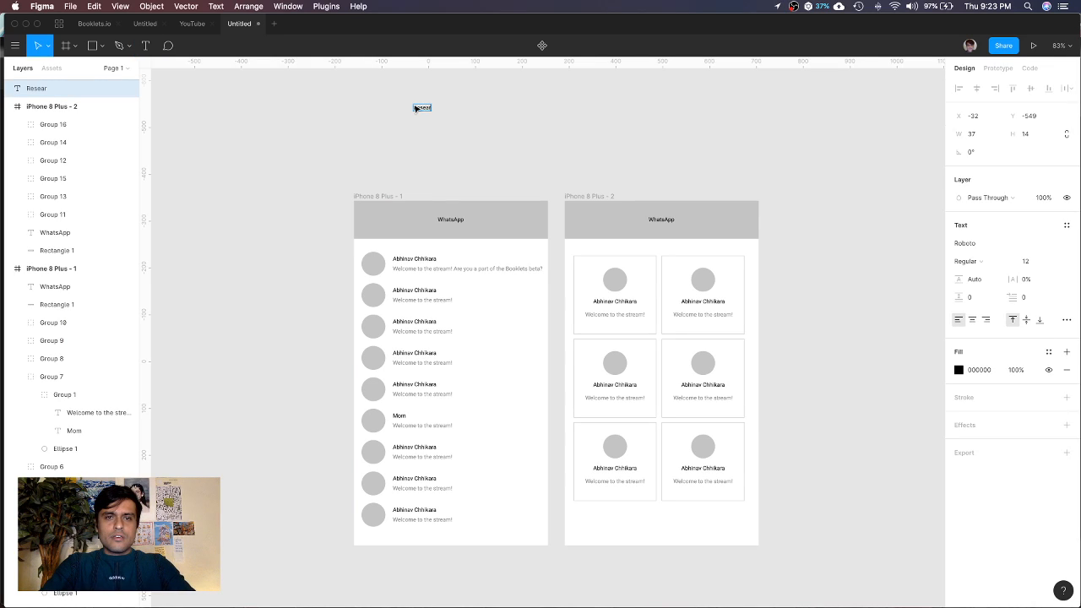
text(ch)
key(Escape)
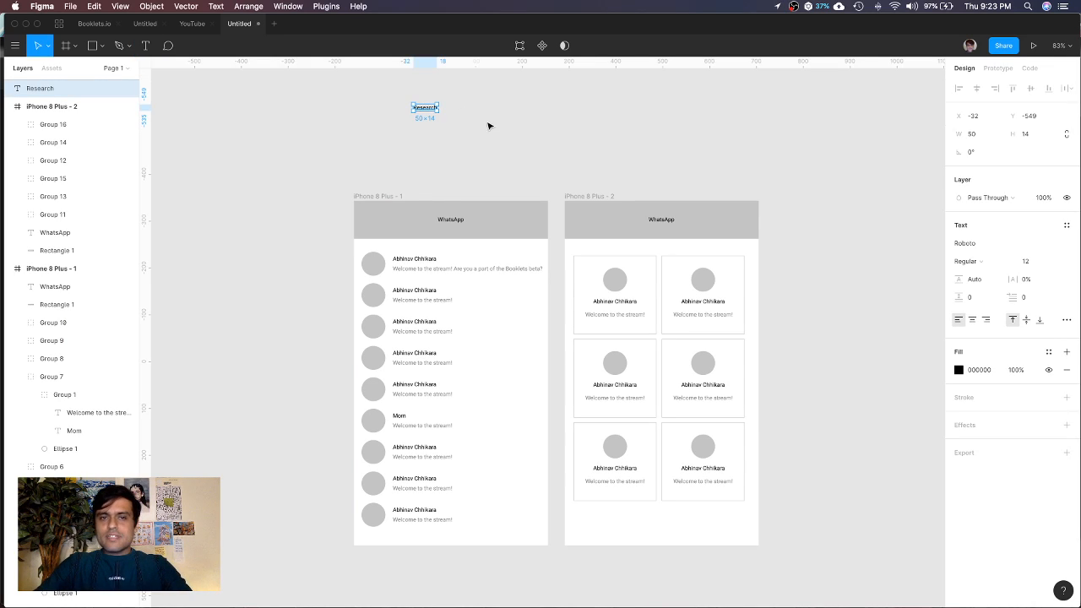
Set the font of the "Research" text to Work Sans
click(971, 243)
text(Work Sans)
key(Return)
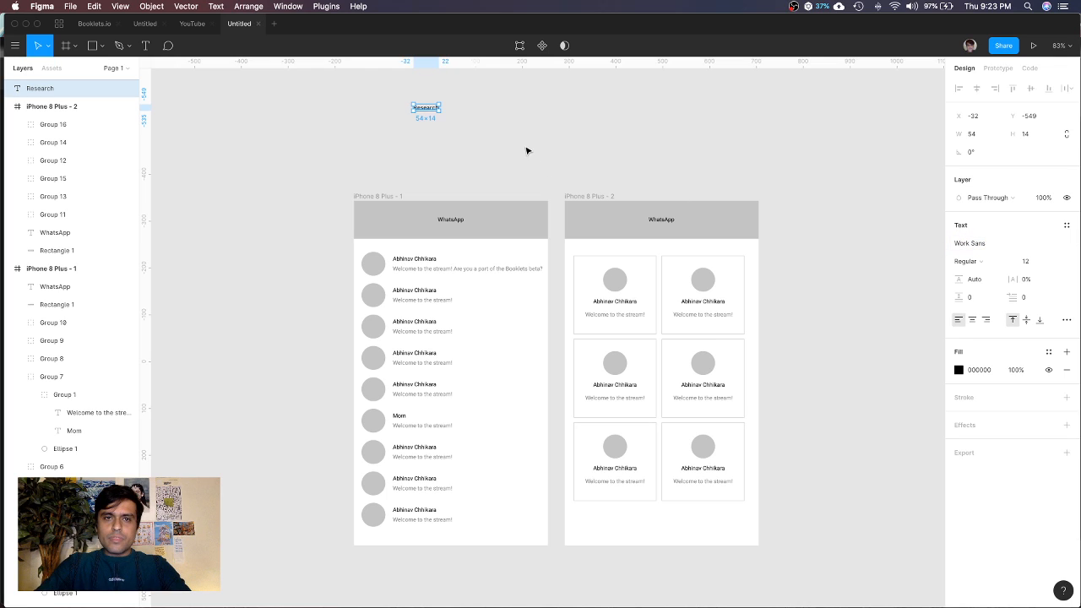
Add a second line reading "Wireframing" to the "Research" text
scroll(431, 108, up, 3)
double_click(435, 108)
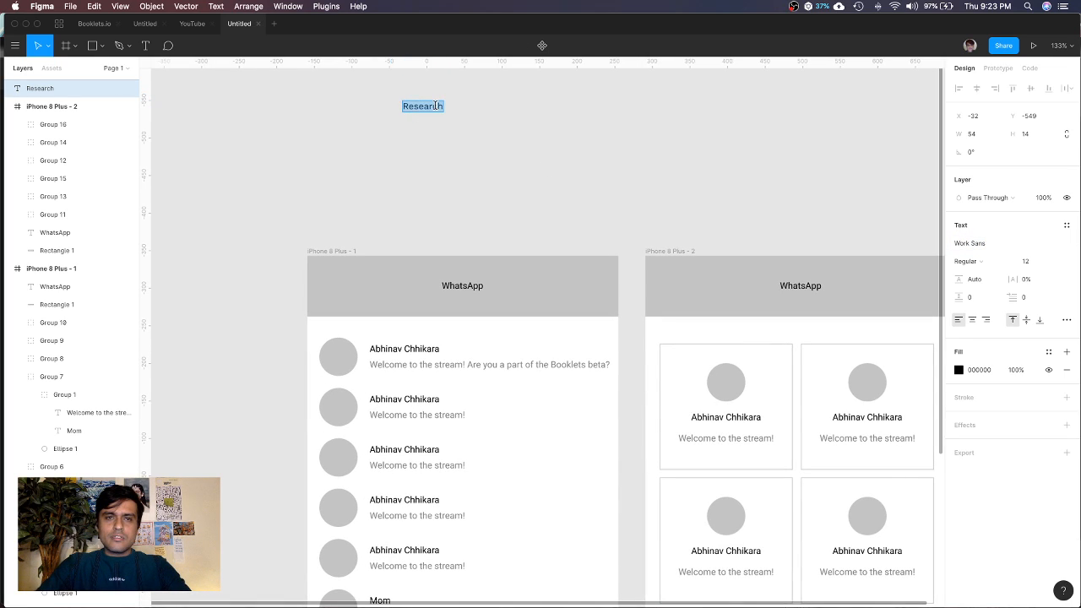
key(Right)
text(Wirefram)
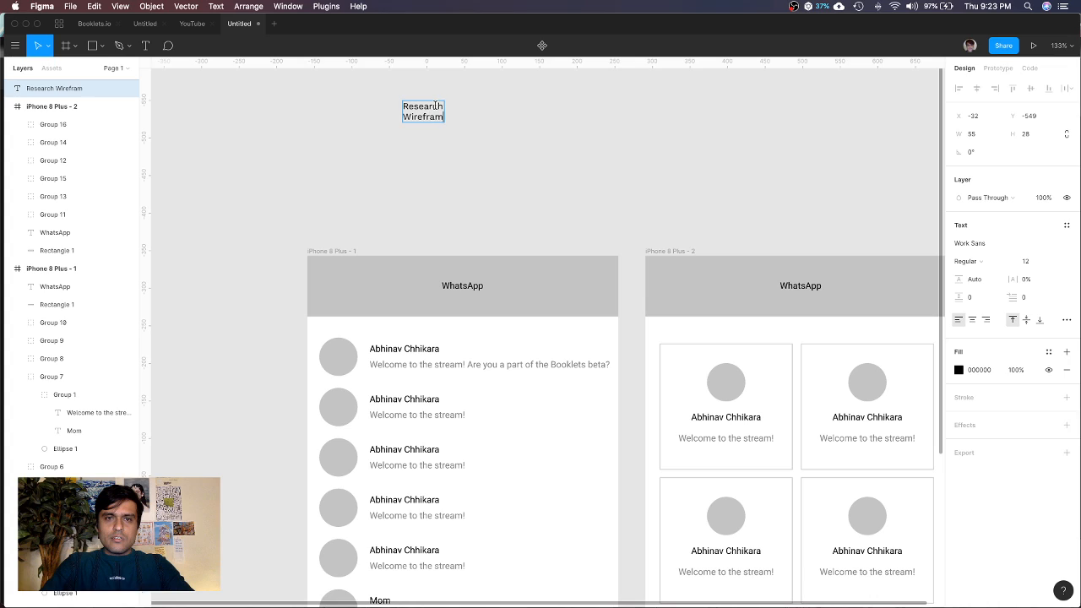
text(ing)
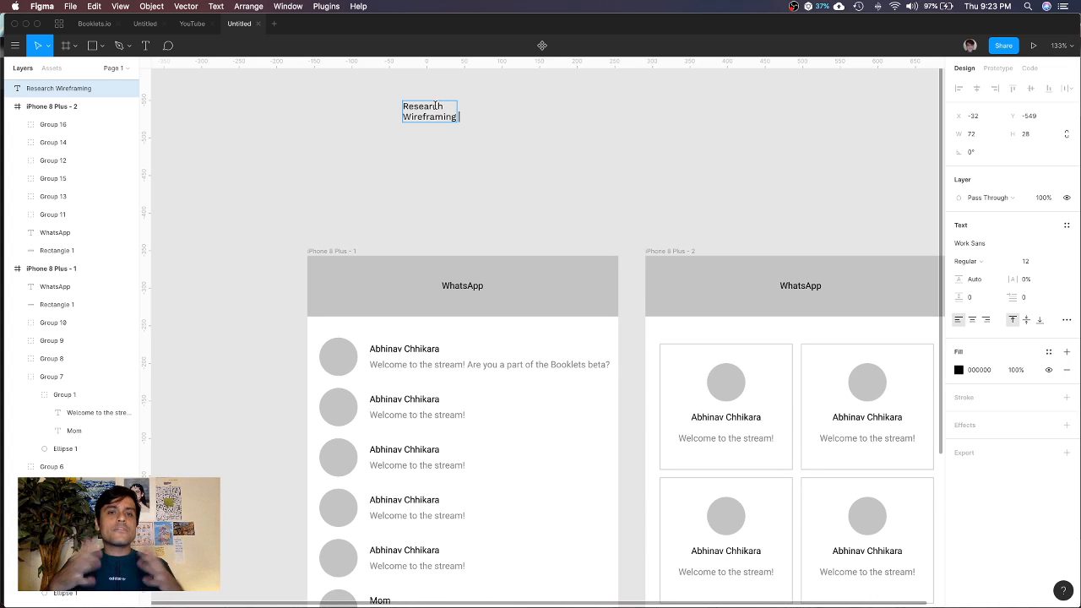
key(Return)
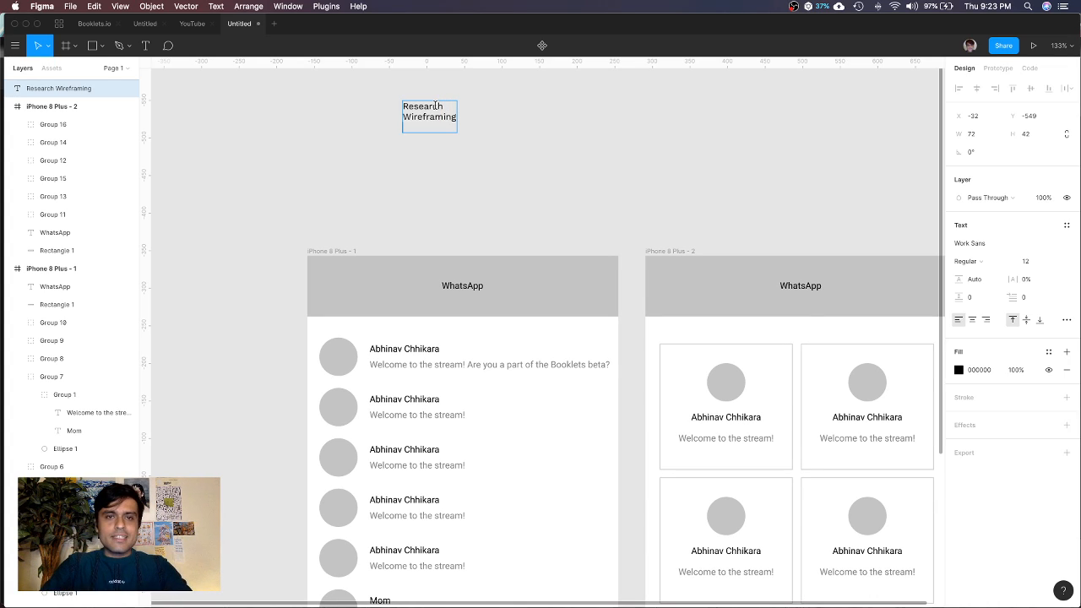
Insert a line reading "Information Architecture" between "Research" and "Wireframing"
text(I)
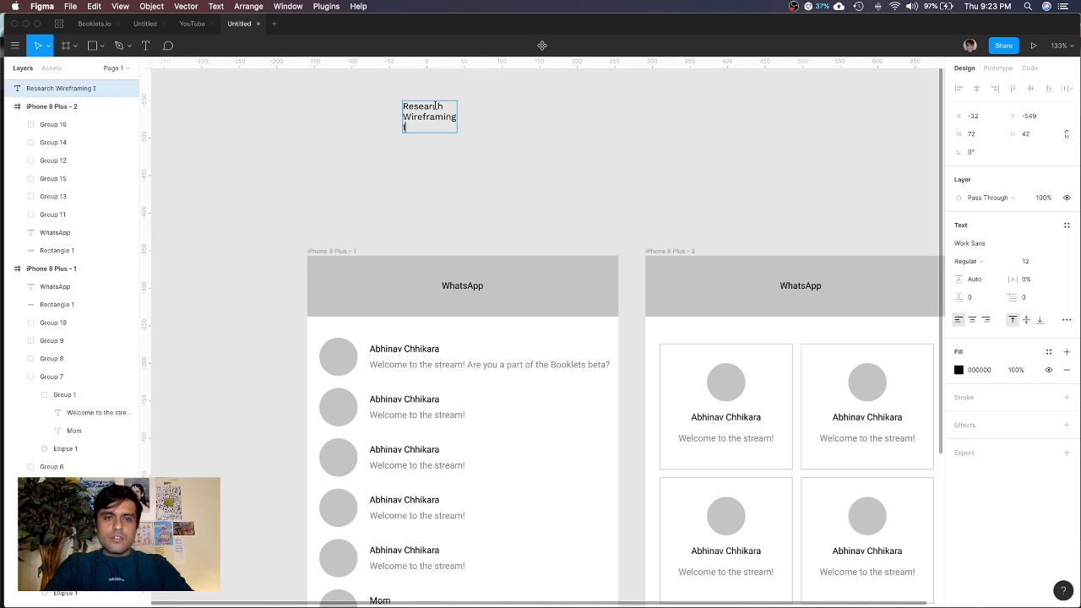
click(454, 106)
key(Return)
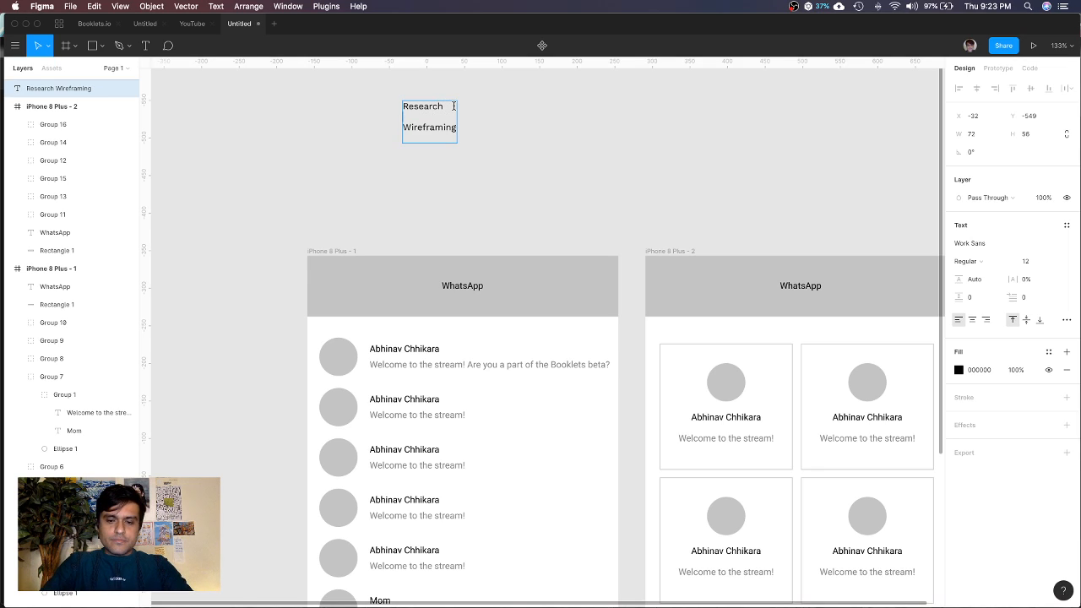
text(Information Ar)
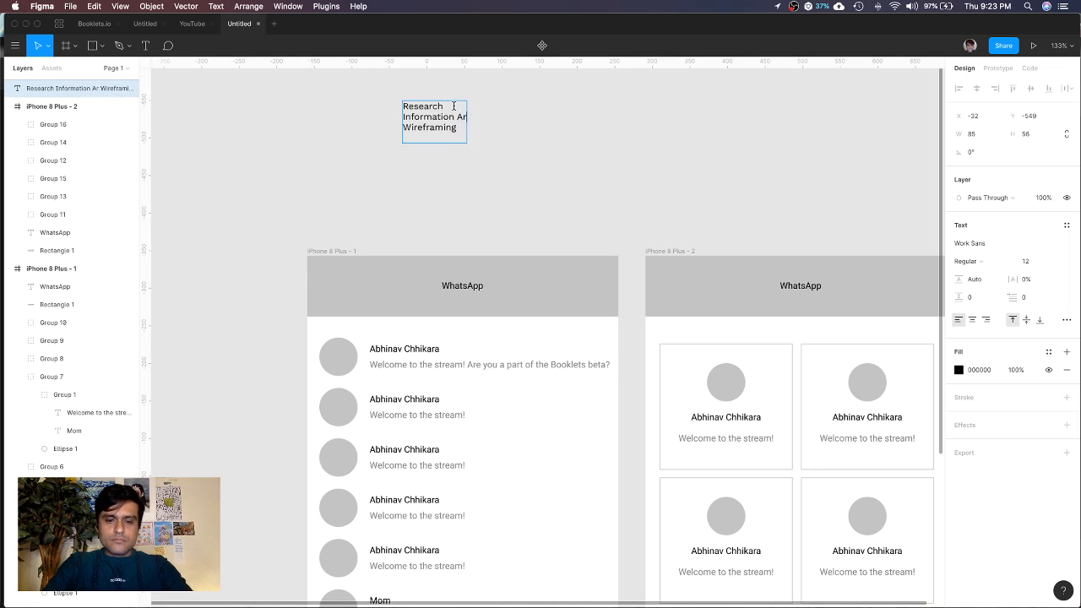
text(chitecture)
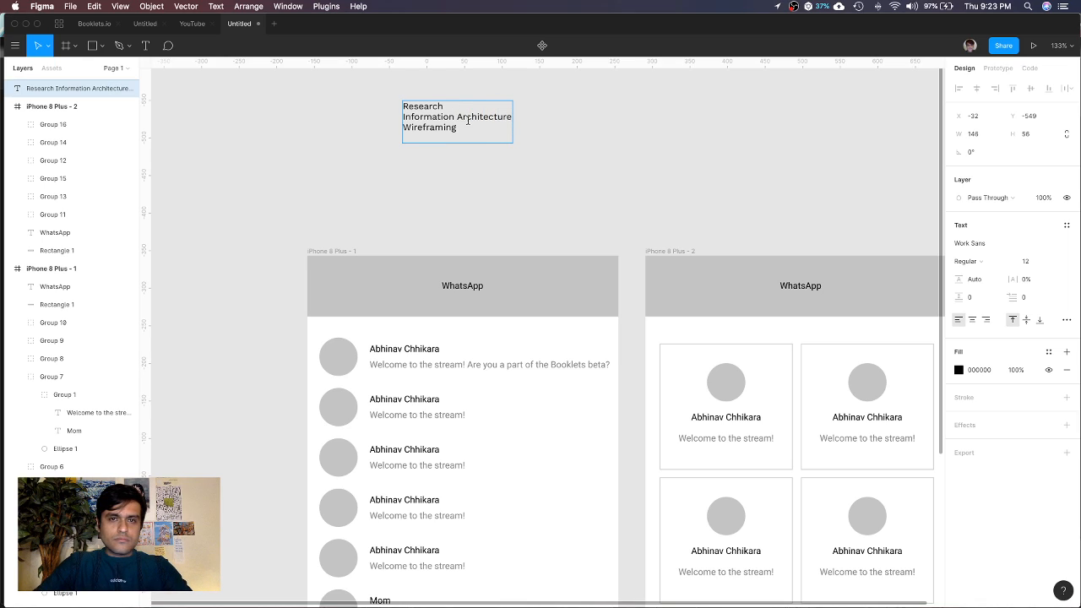
Extend the list below "Wireframing" with the lines "Visual design", "Prototyping" and "Testing"
click(475, 130)
key(Return)
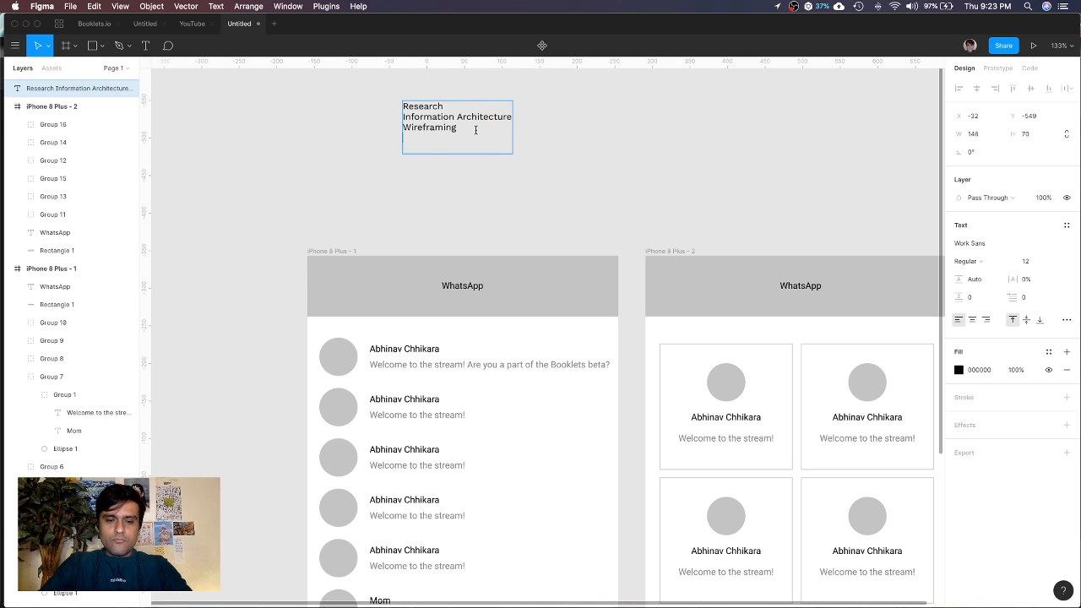
text(Visual design)
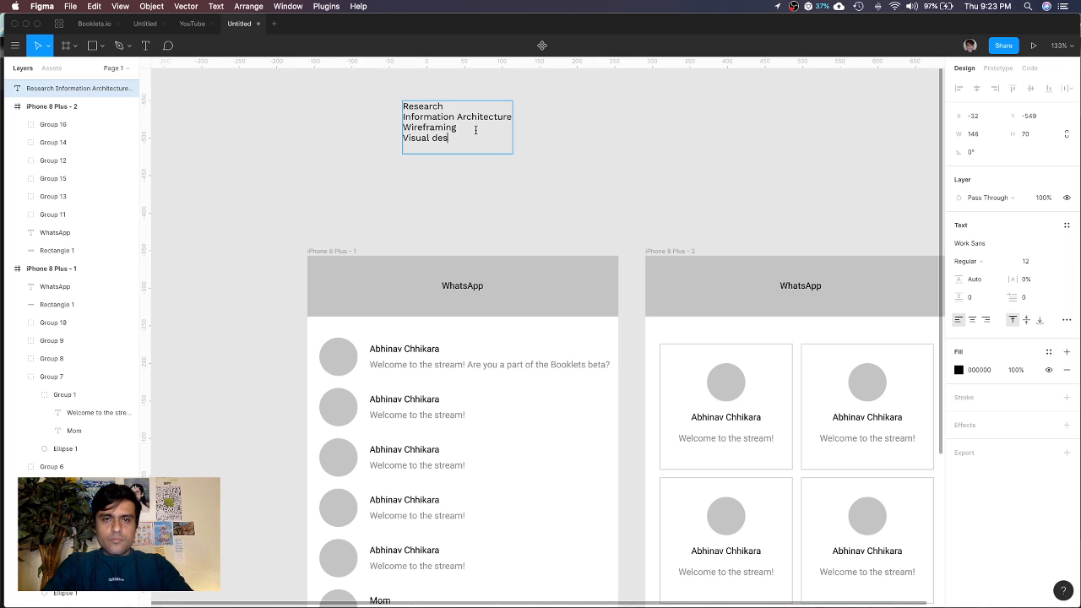
key(Return)
text(Prototyping)
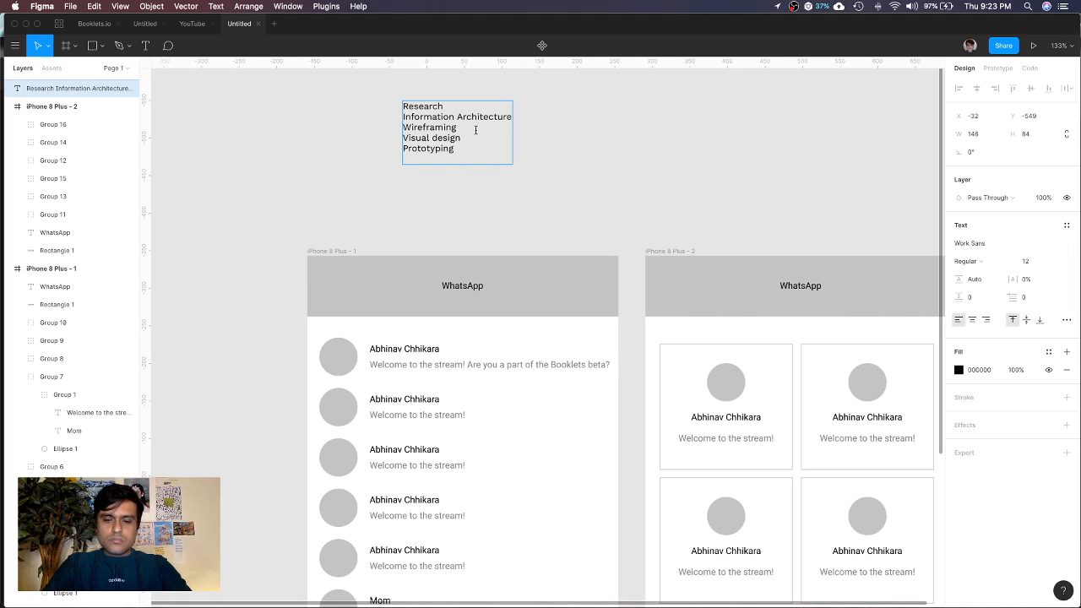
key(Return)
text(Testing)
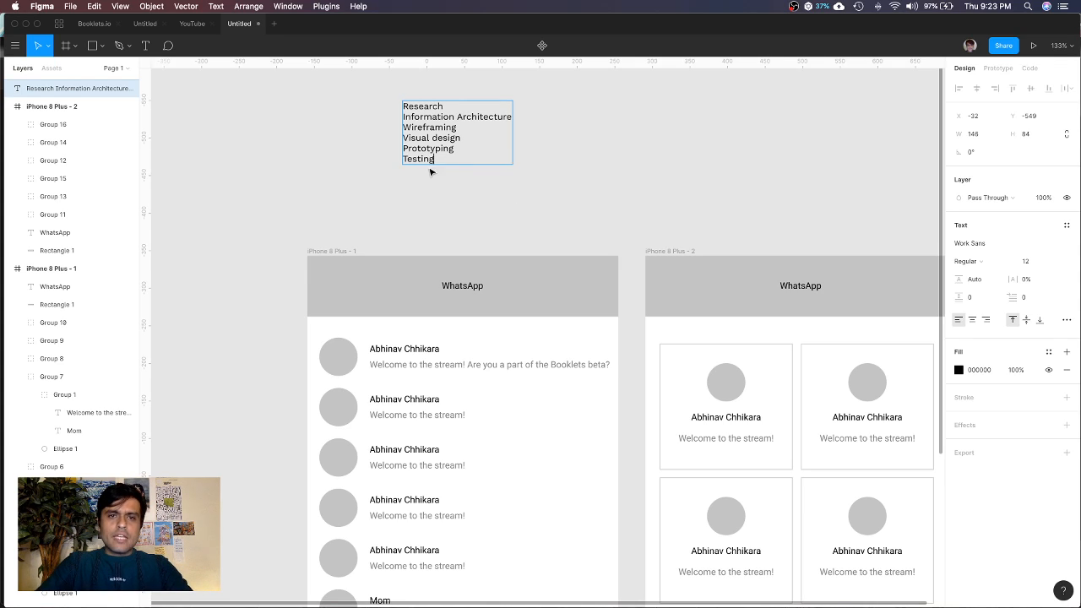
key(Escape)
click(567, 206)
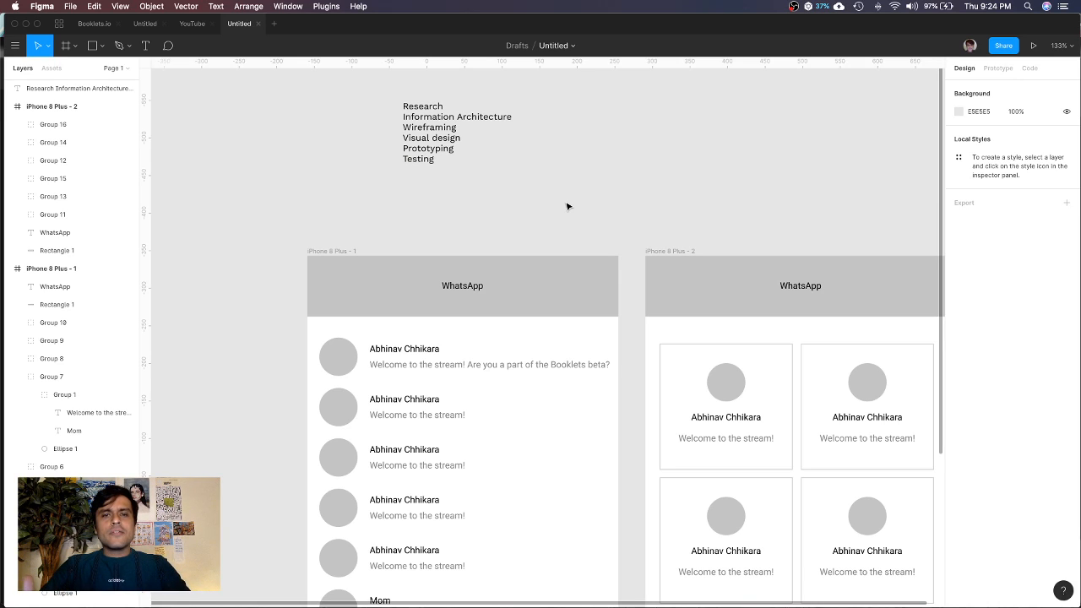
Set the paragraph spacing of the design process list to 13
scroll(459, 183, up, 3)
scroll(458, 182, up, 5)
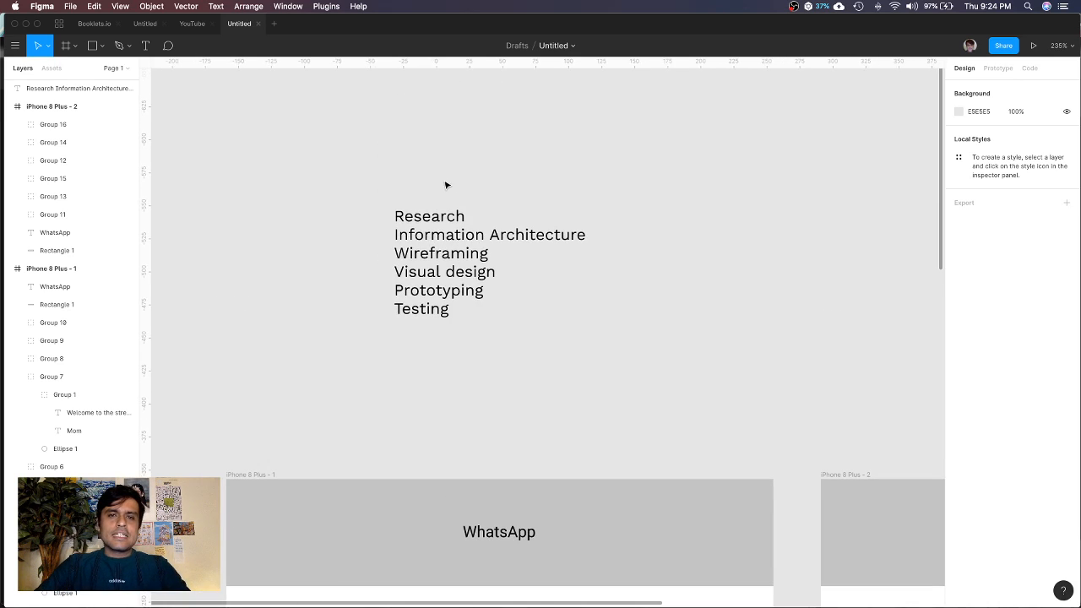
click(437, 249)
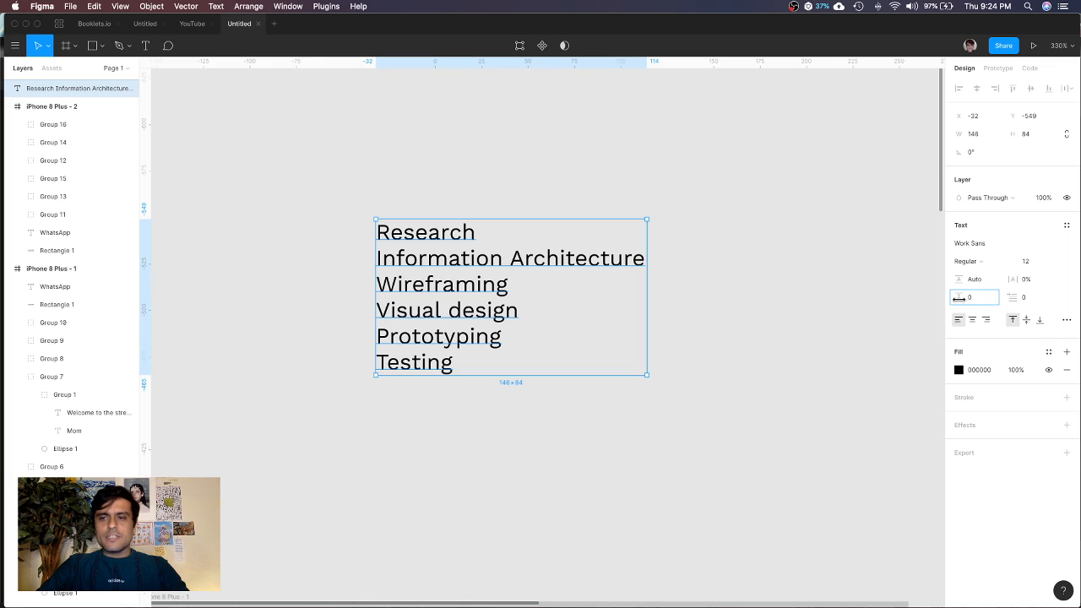
drag(958, 298, 976, 298)
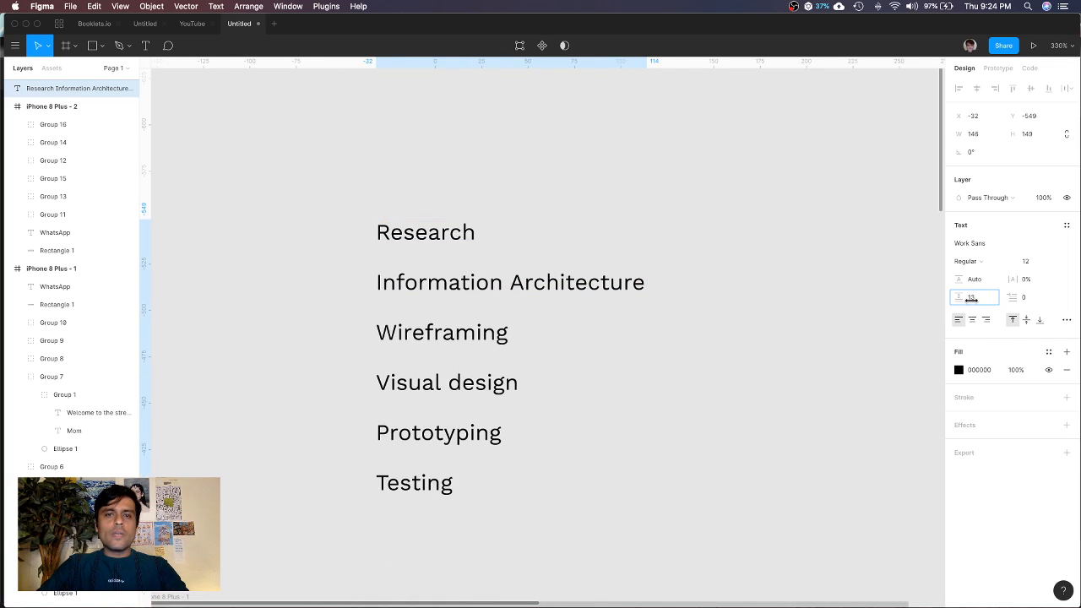
scroll(743, 384, down, 3)
click(746, 387)
scroll(745, 387, up, 1)
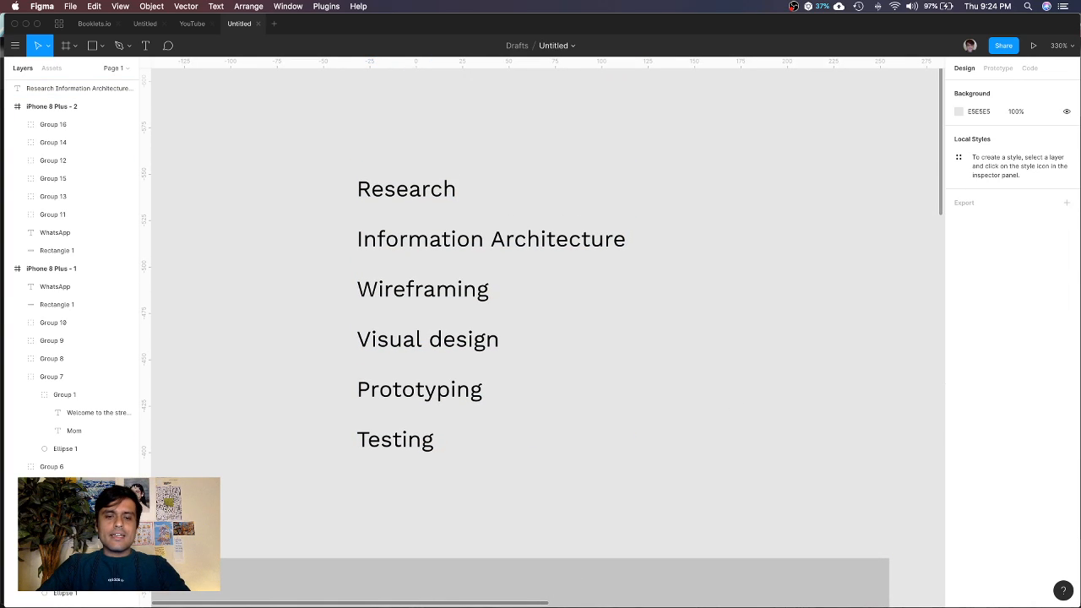
Switch to Chrome and open "Steps in the design process" from the YouTube channel's uploaded videos
click(455, 605)
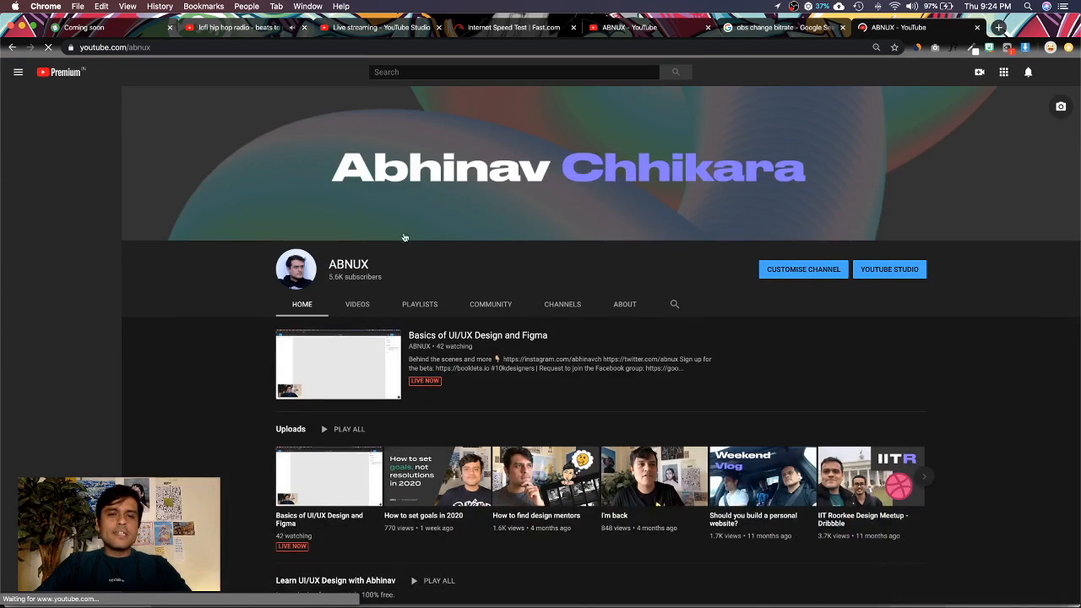
click(363, 309)
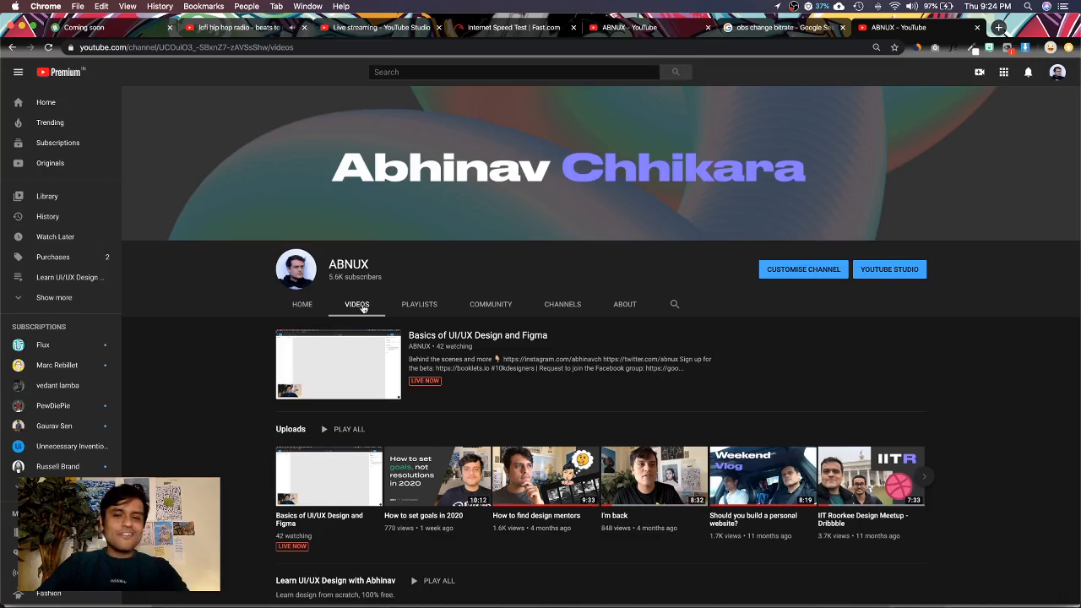
scroll(248, 317, down, 5)
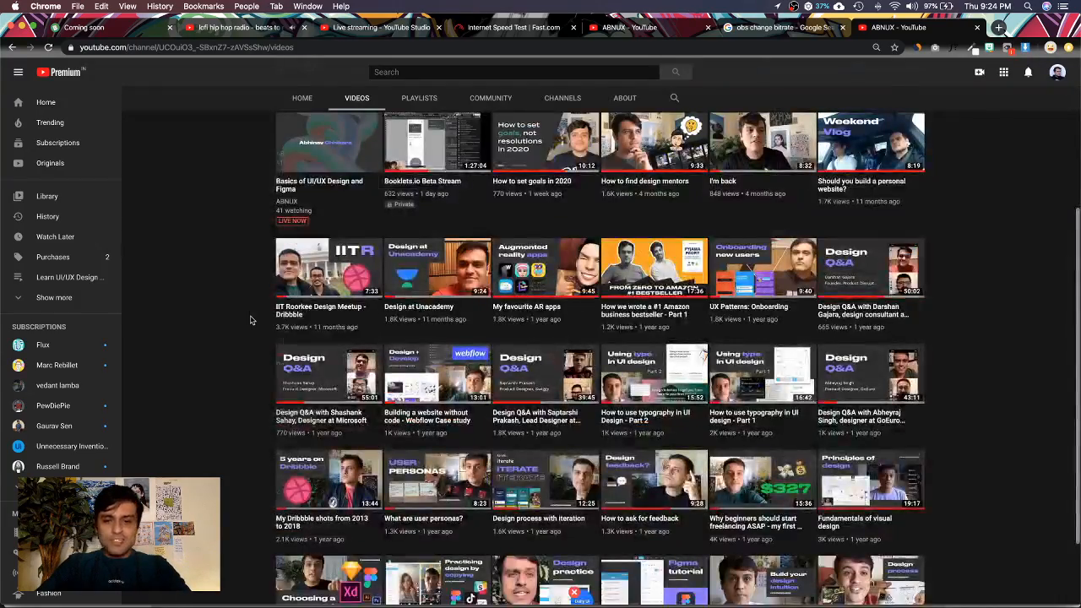
scroll(250, 319, down, 4)
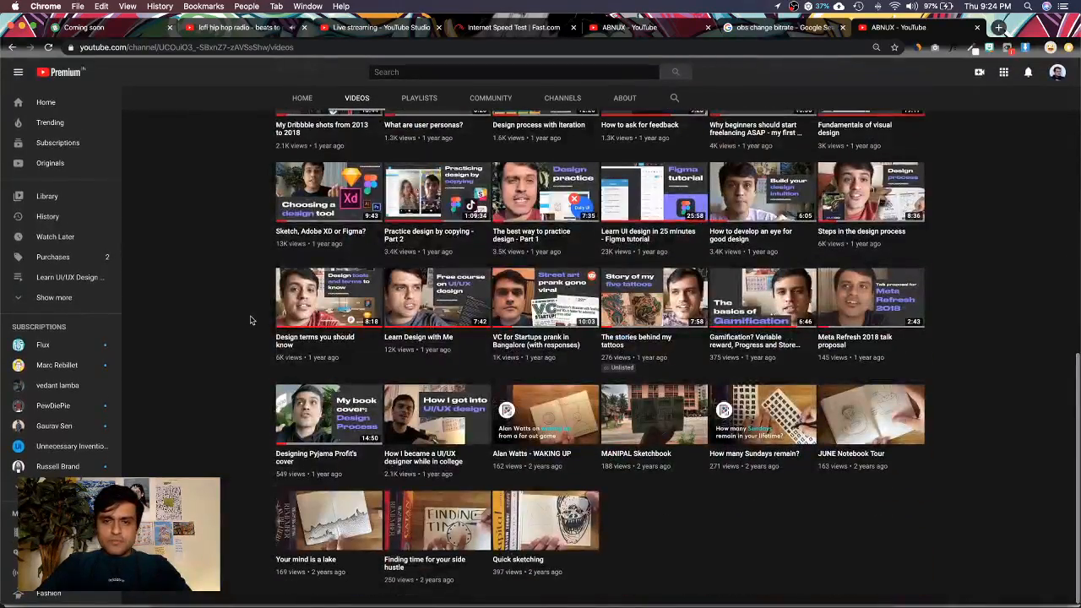
scroll(250, 320, up, 1)
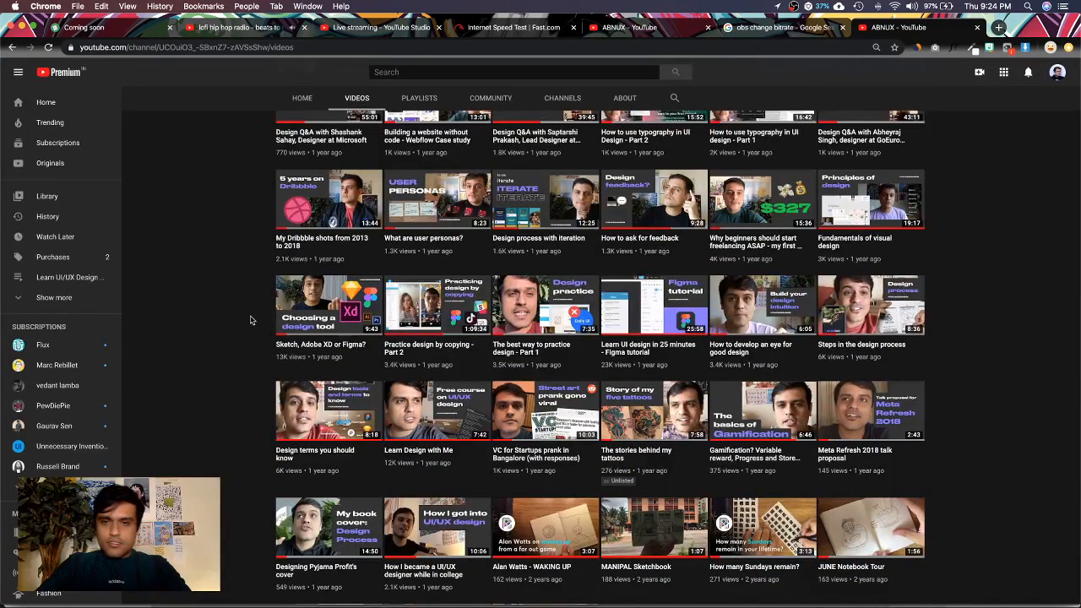
click(875, 318)
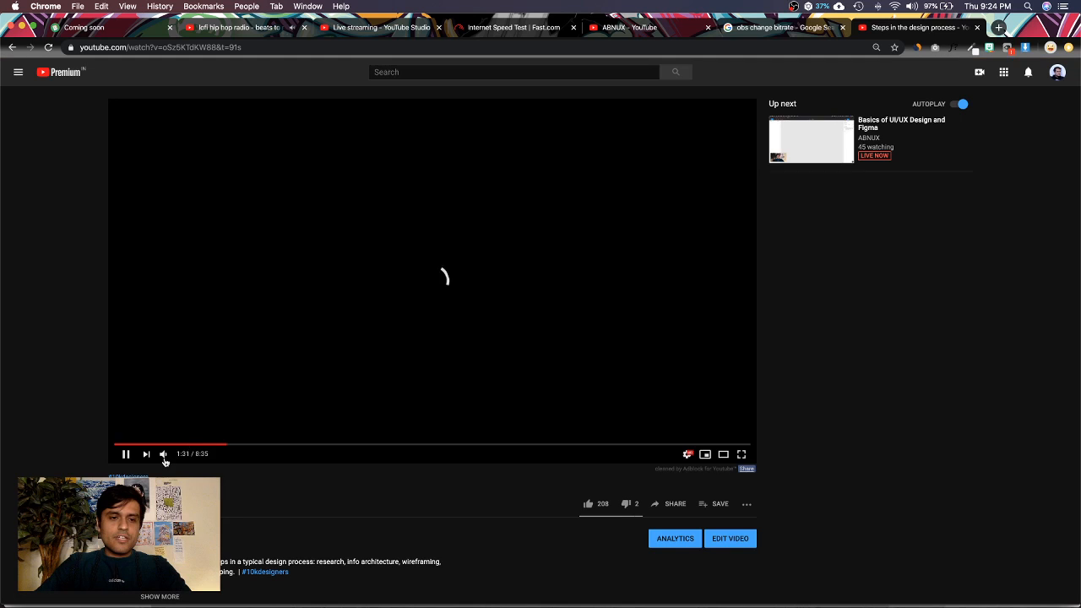
Mute the video and skip ahead to the wireframe sketches, pausing at 4:18
click(164, 455)
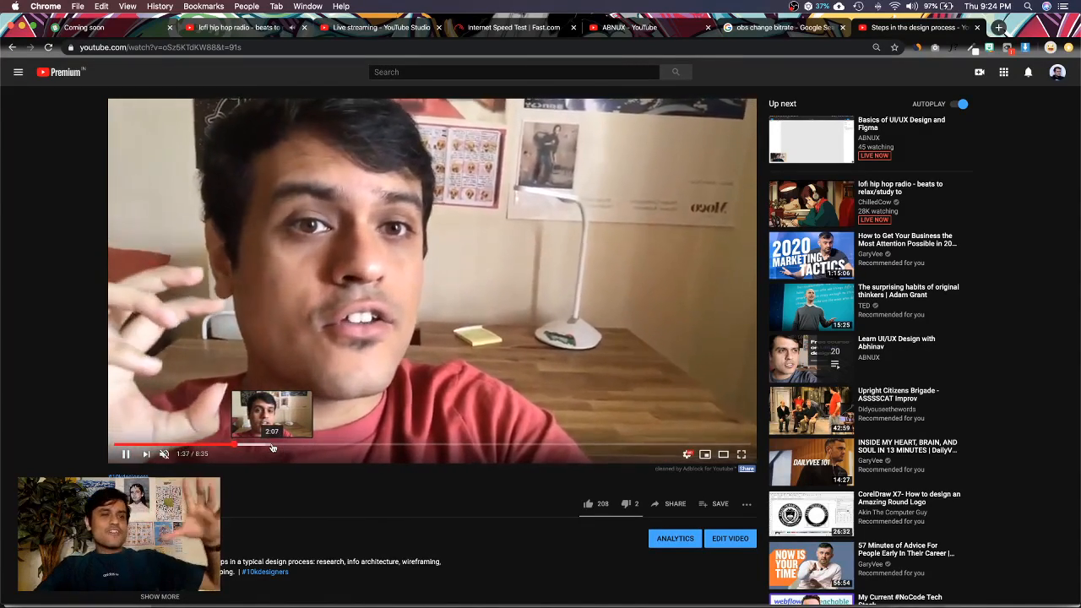
click(358, 446)
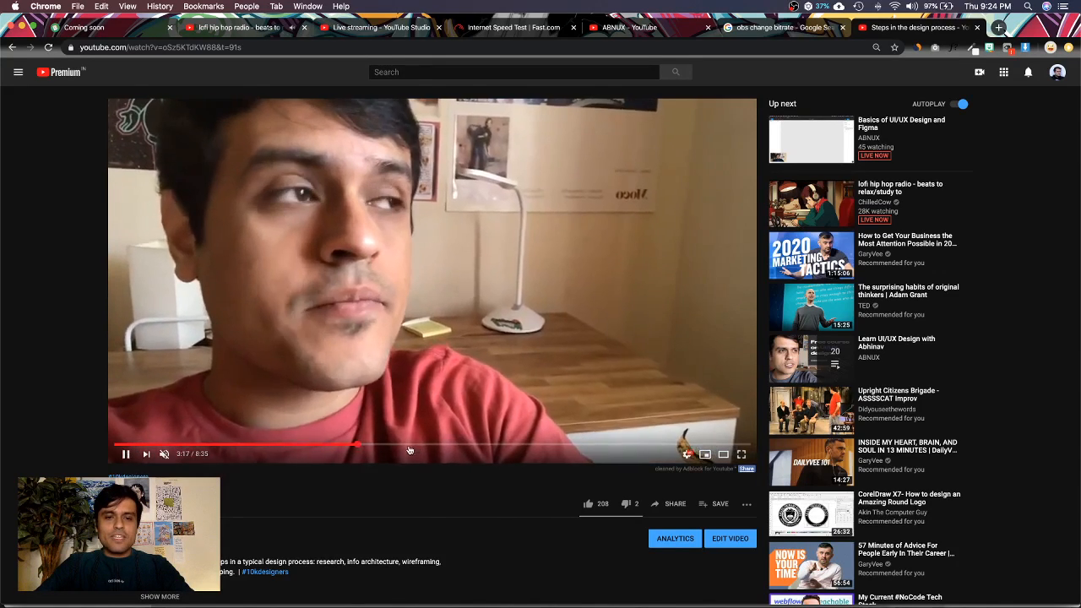
click(408, 446)
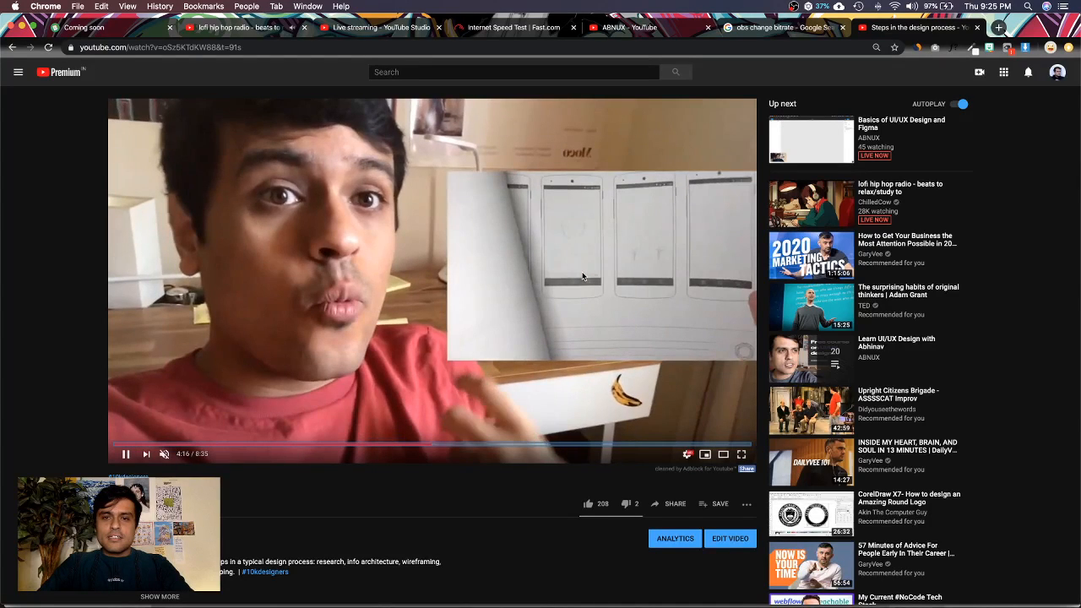
click(506, 244)
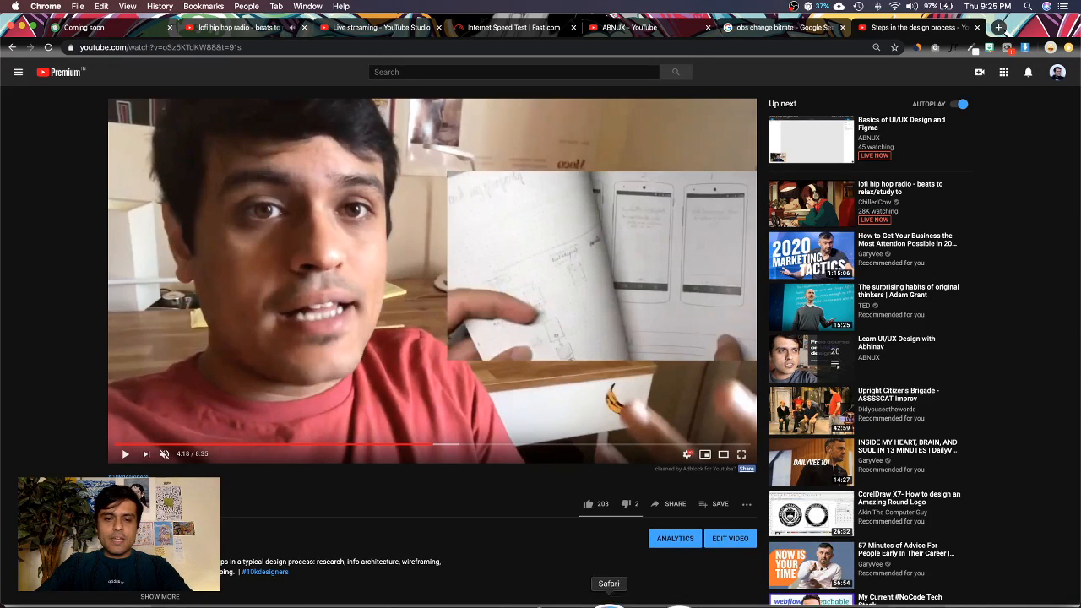
Switch to Figma and move the design process list higher above the two WhatsApp frames
click(549, 602)
scroll(545, 372, down, 3)
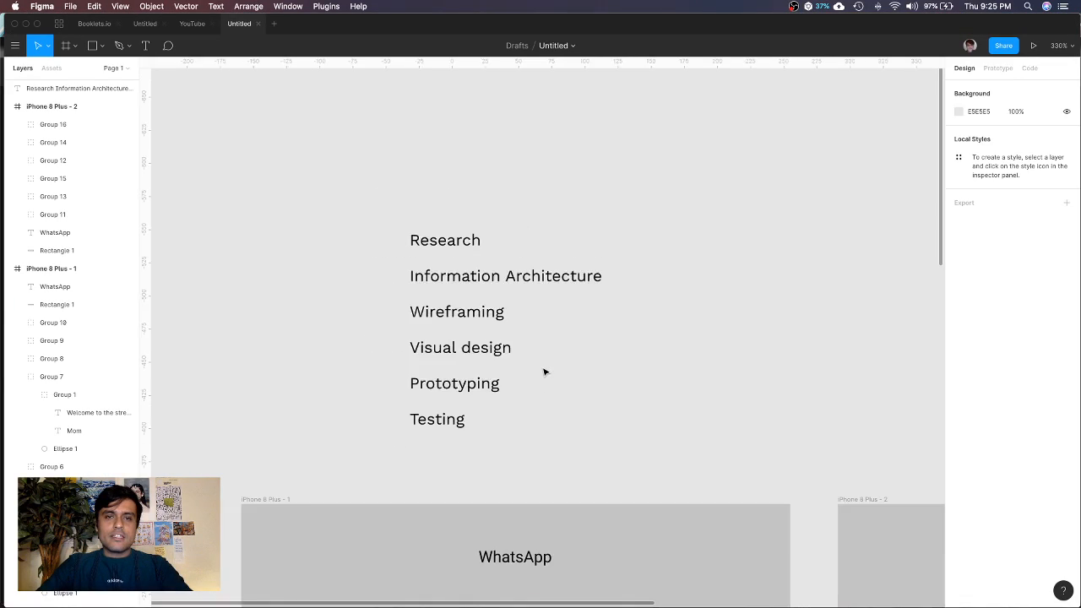
scroll(545, 371, down, 5)
click(501, 261)
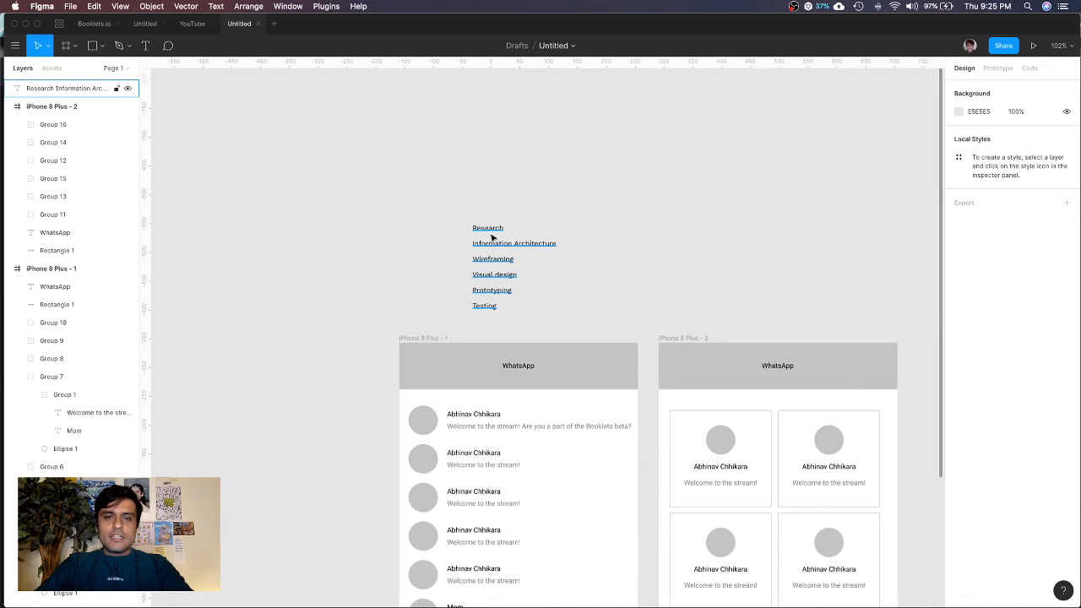
drag(501, 261, 499, 174)
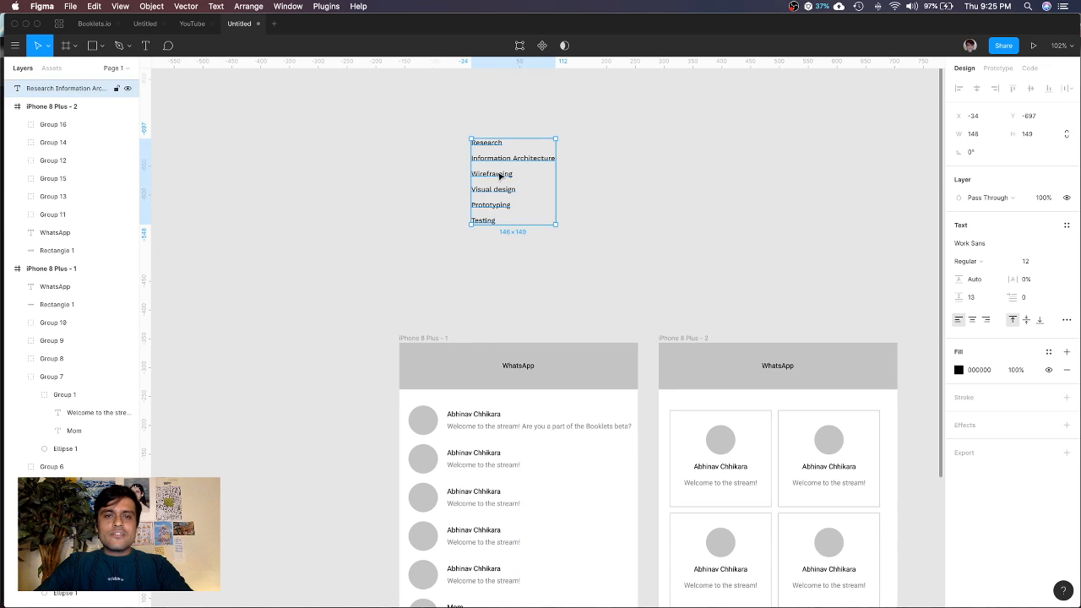
click(430, 145)
Review the design process list and the two WhatsApp wireframes below it
scroll(429, 146, up, 3)
scroll(429, 145, up, 5)
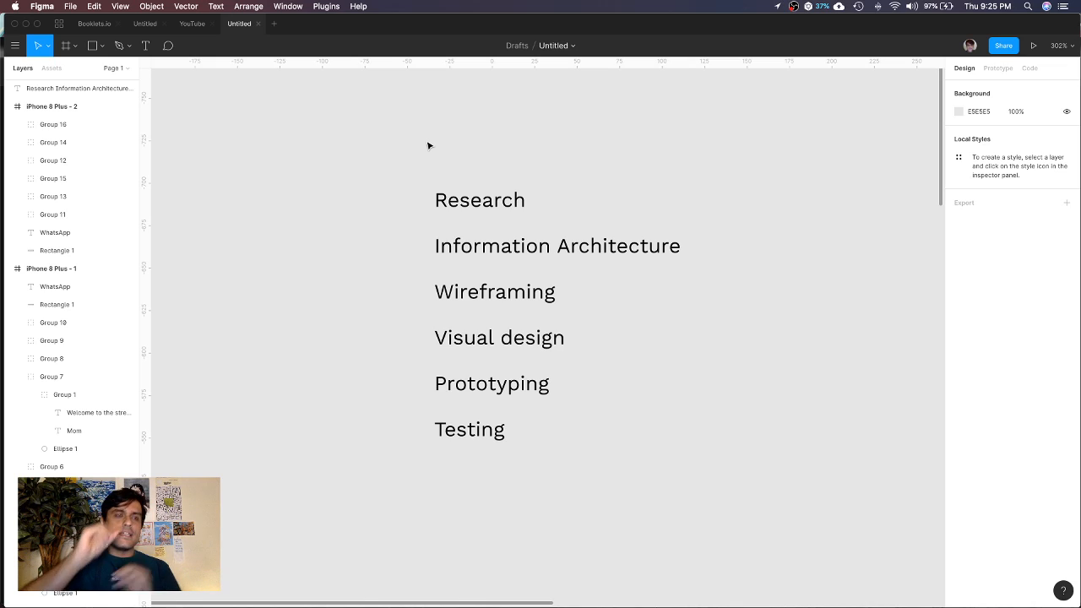
scroll(375, 259, down, 5)
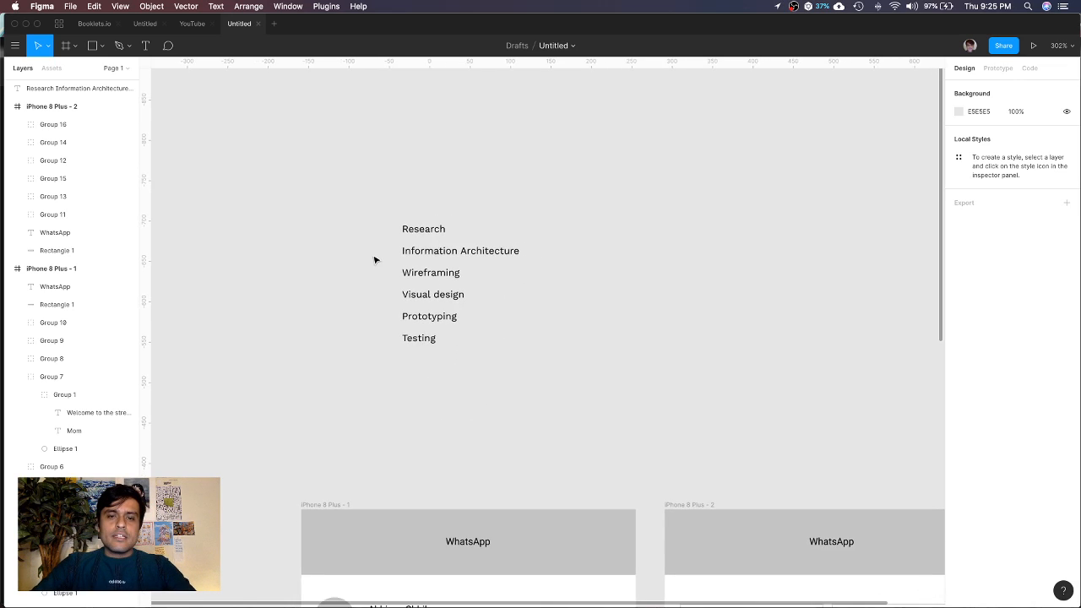
scroll(375, 259, down, 5)
scroll(204, 284, down, 5)
scroll(204, 284, down, 3)
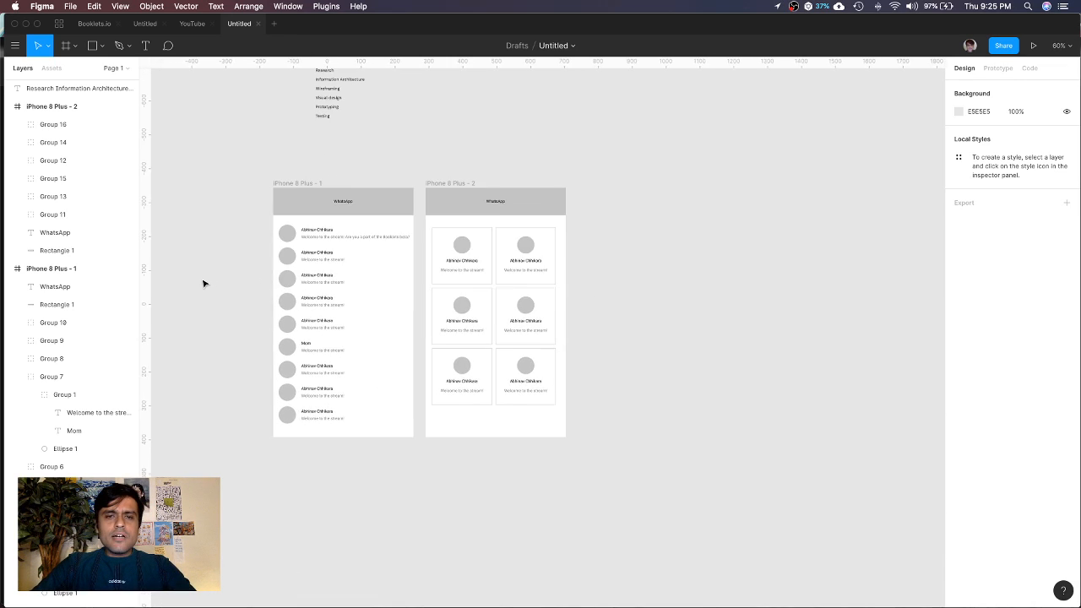
scroll(234, 294, up, 3)
scroll(234, 295, down, 1)
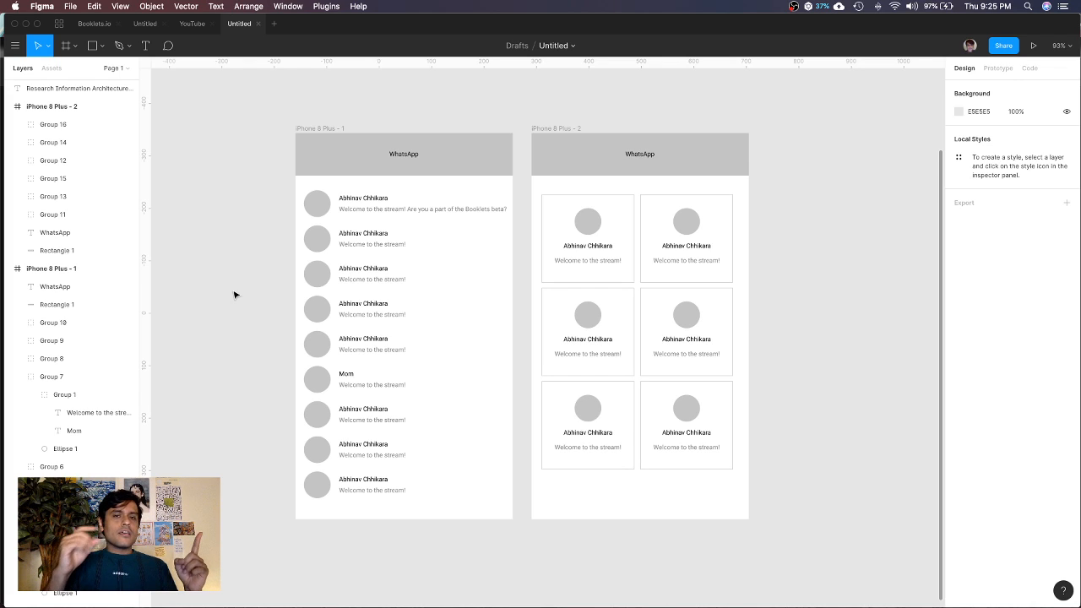
scroll(235, 294, up, 6)
scroll(235, 295, right, 1)
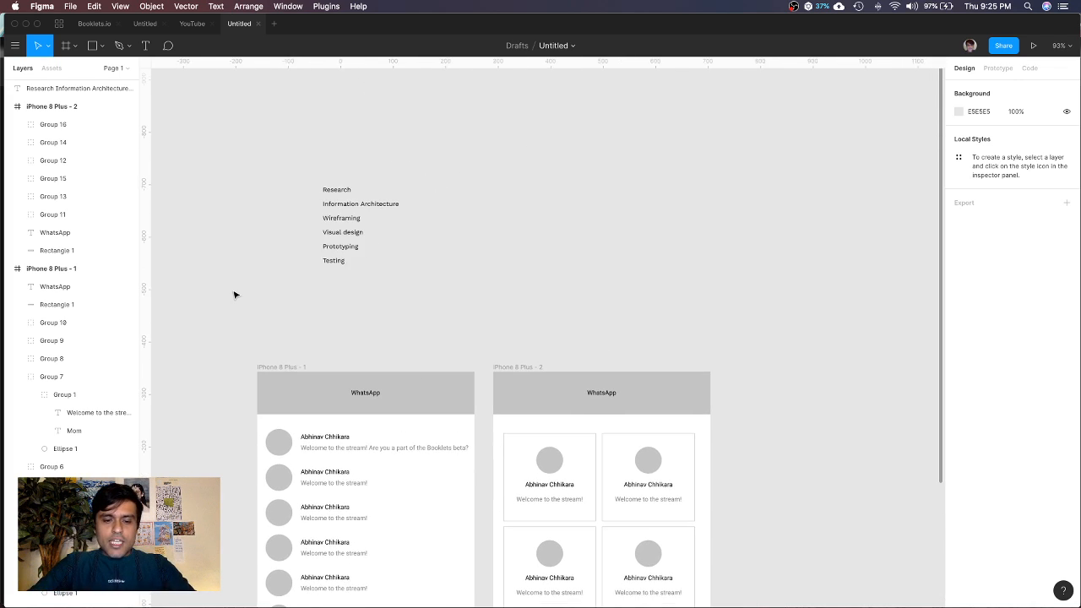
Add a text label reading "UI" in the empty space beside the design process list, above the card grid frame
key(t)
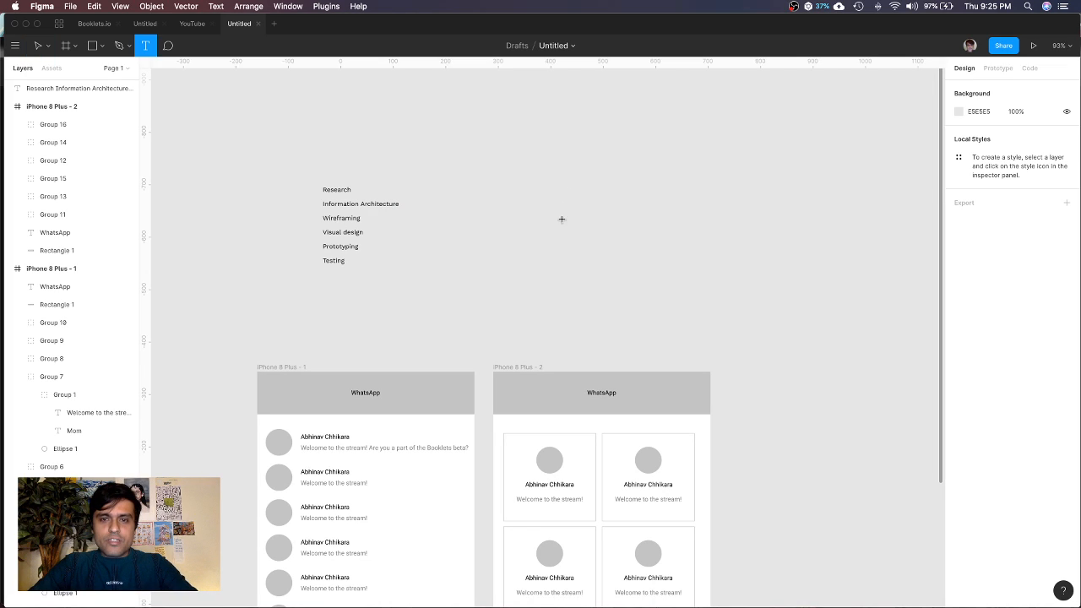
click(562, 226)
text(UI)
key(Escape)
scroll(576, 250, up, 4)
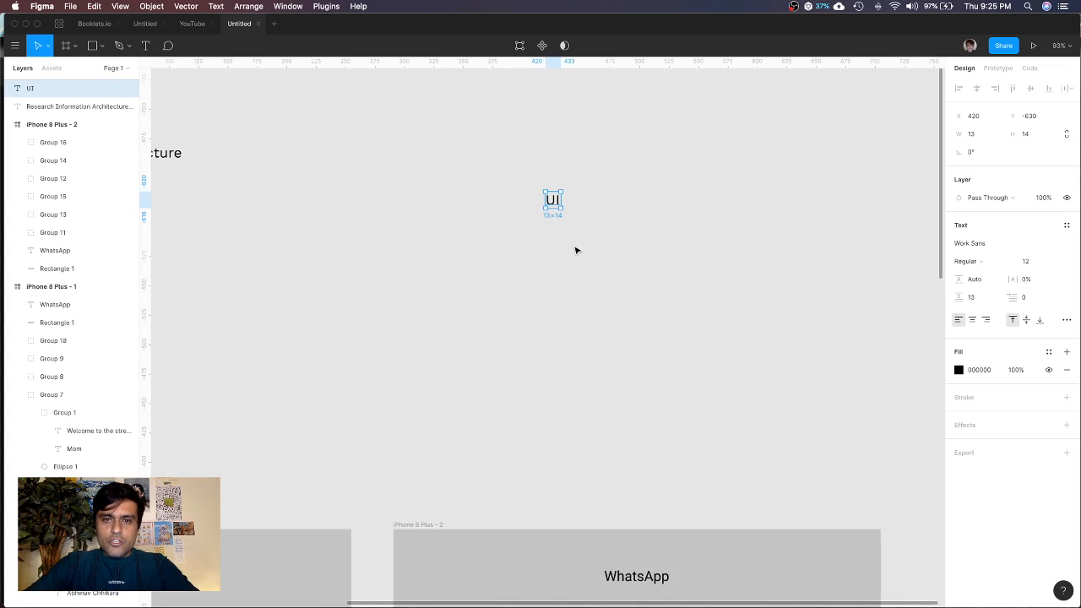
Duplicate the "UI" label to its right and change the copy's text to "UX"
drag(556, 199, 637, 199)
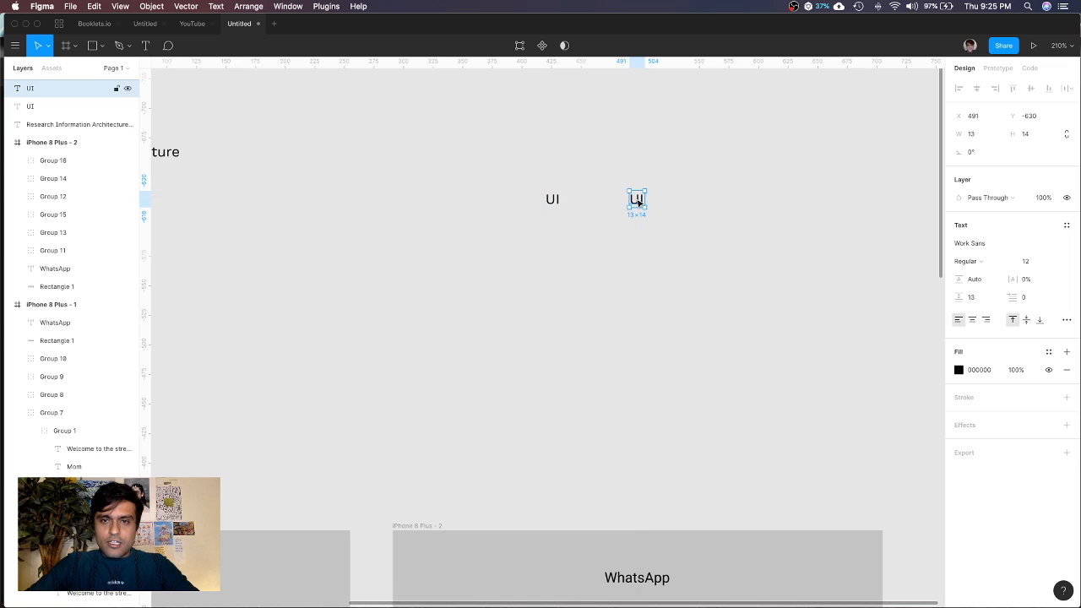
text(UX)
key(Escape)
Draw a circle of about 45 × 45 around the "UI" label, with its fill removed and a stroke added
key(o)
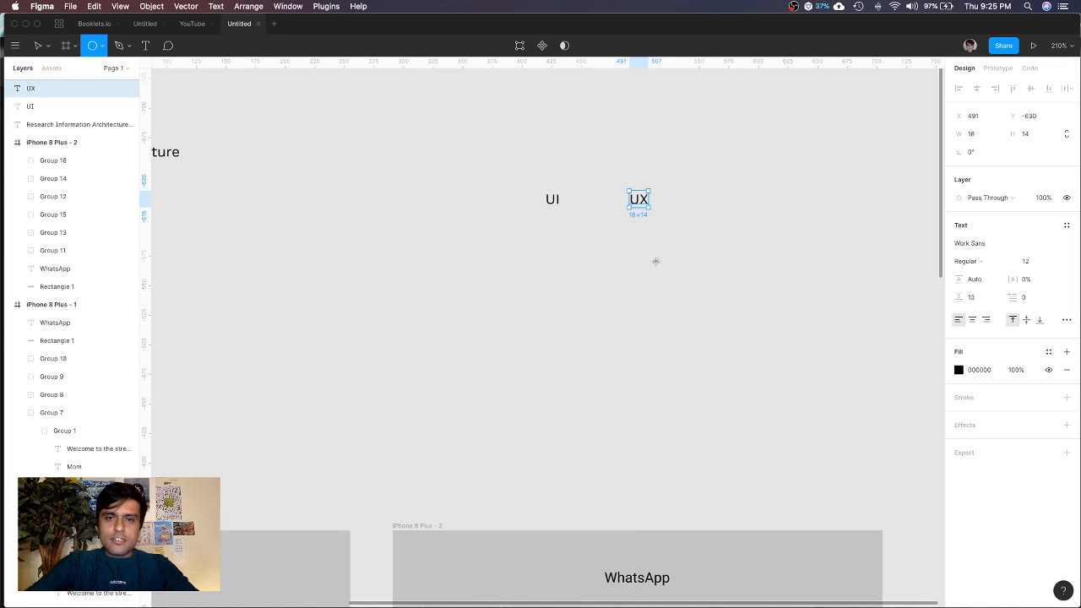
drag(525, 176, 581, 228)
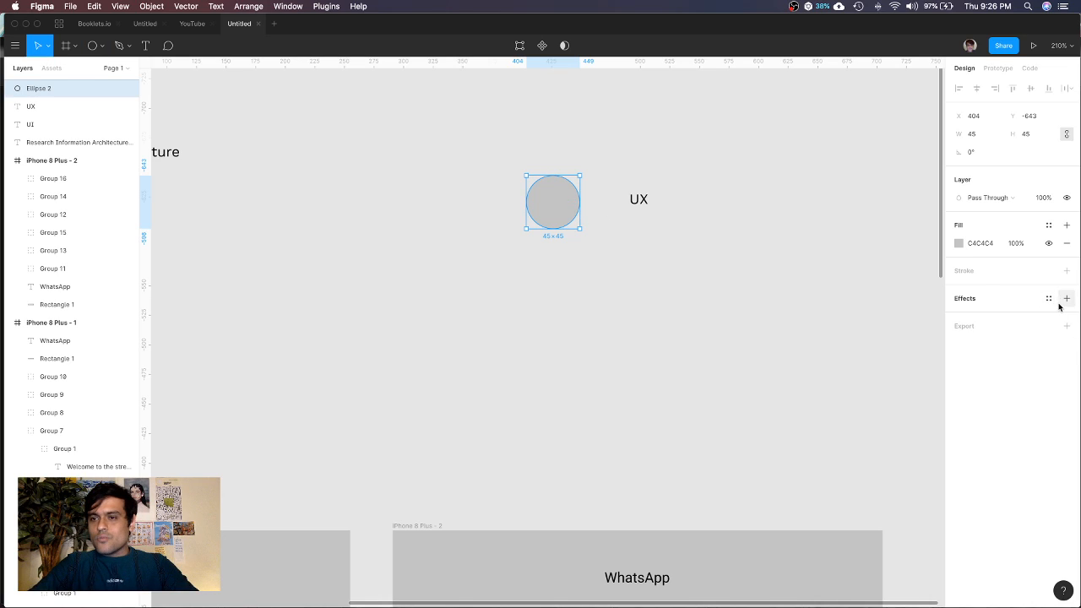
click(1067, 242)
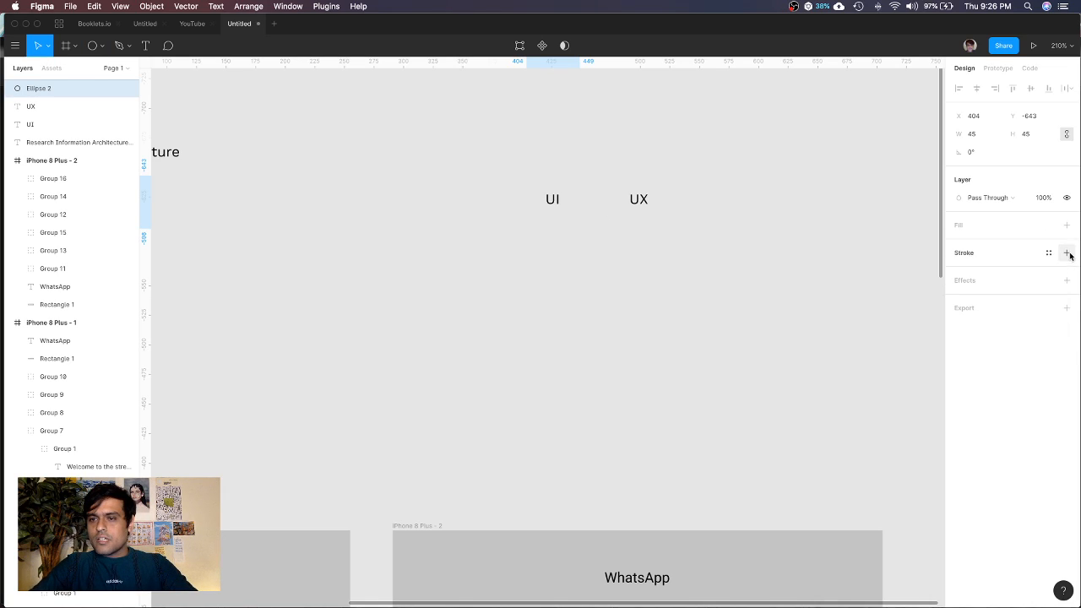
click(1067, 253)
click(718, 305)
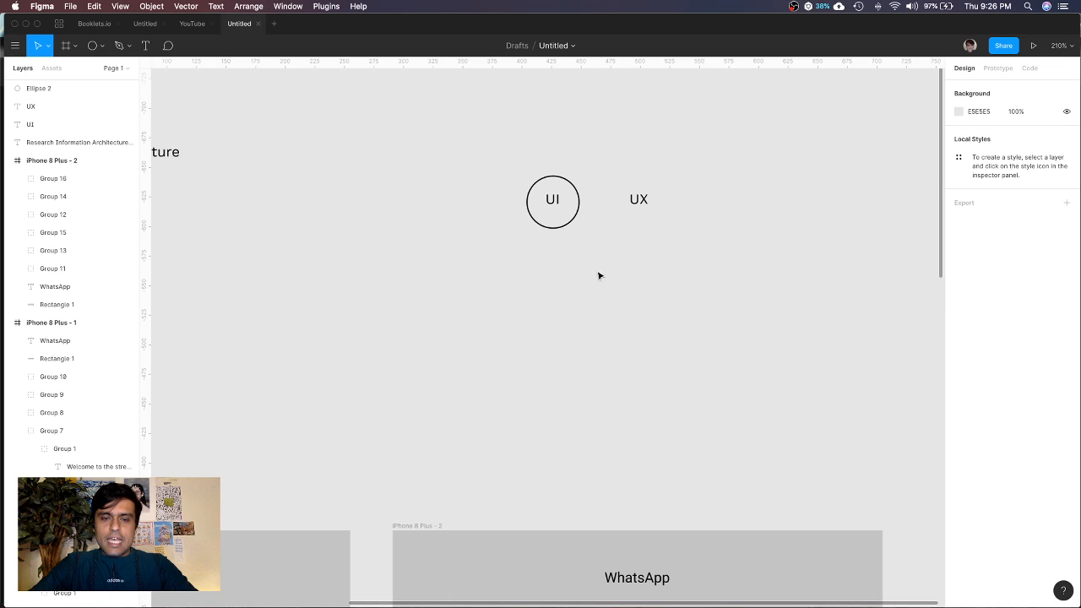
Draw a larger circle of about 133 × 133 enclosing the UI circle and the "UX" label, unfilled with a stroke
key(o)
drag(509, 123, 668, 281)
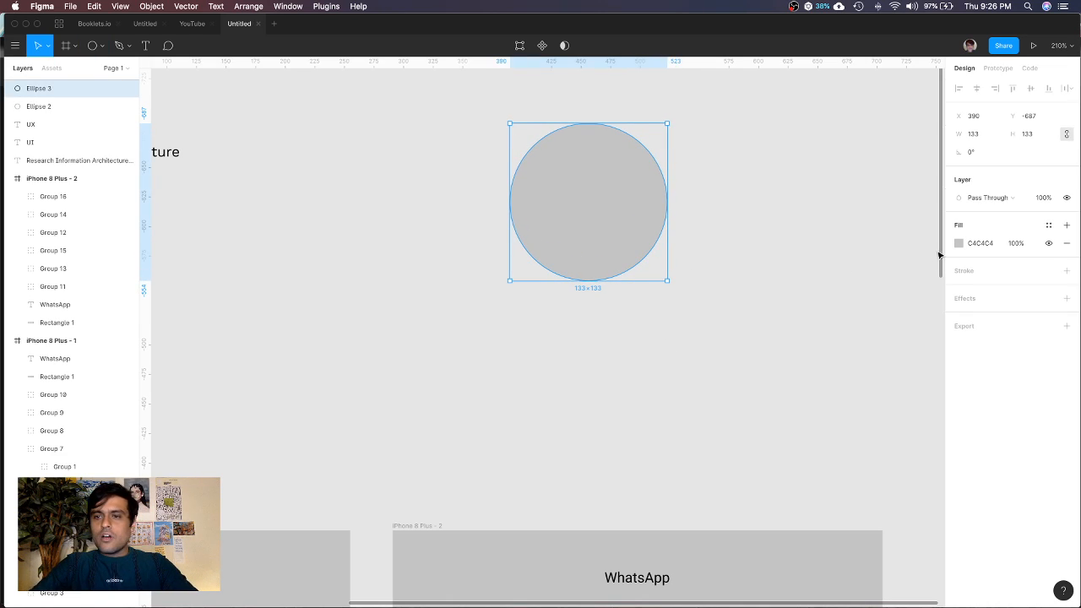
click(1065, 245)
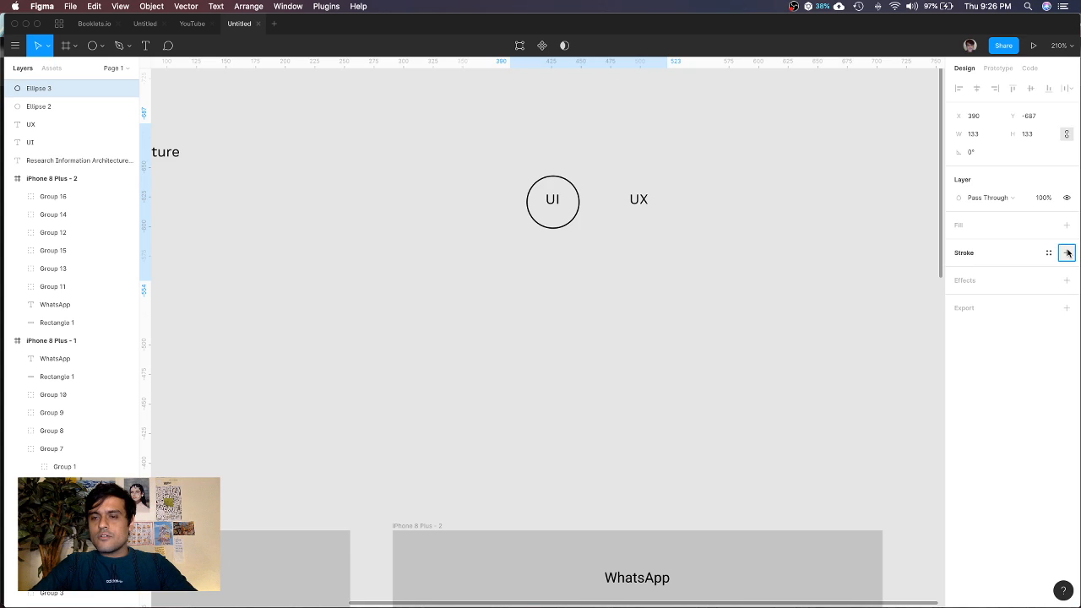
click(1066, 253)
click(787, 313)
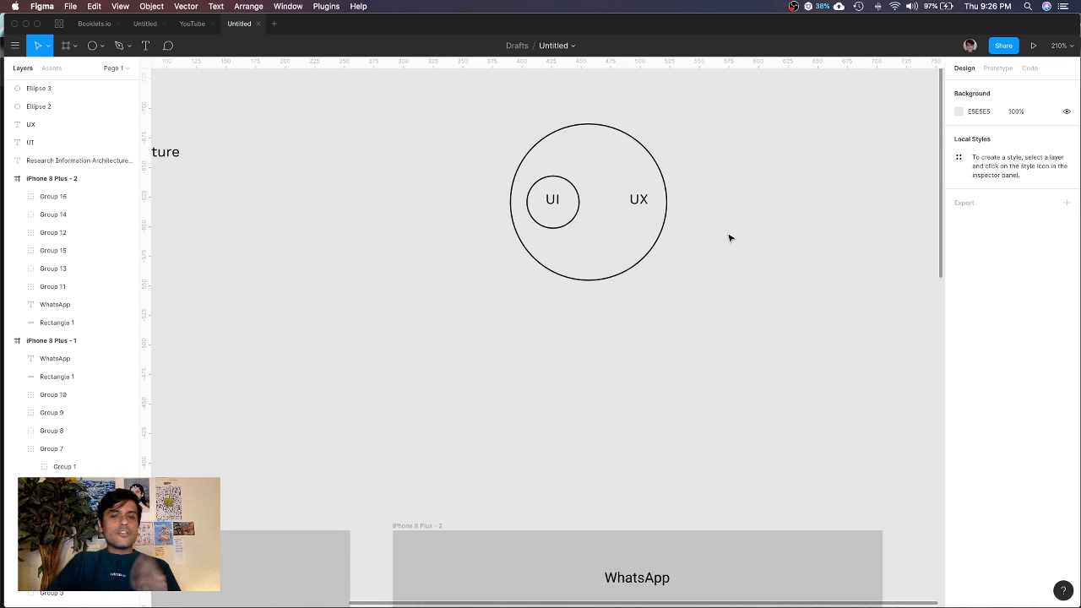
scroll(730, 238, down, 5)
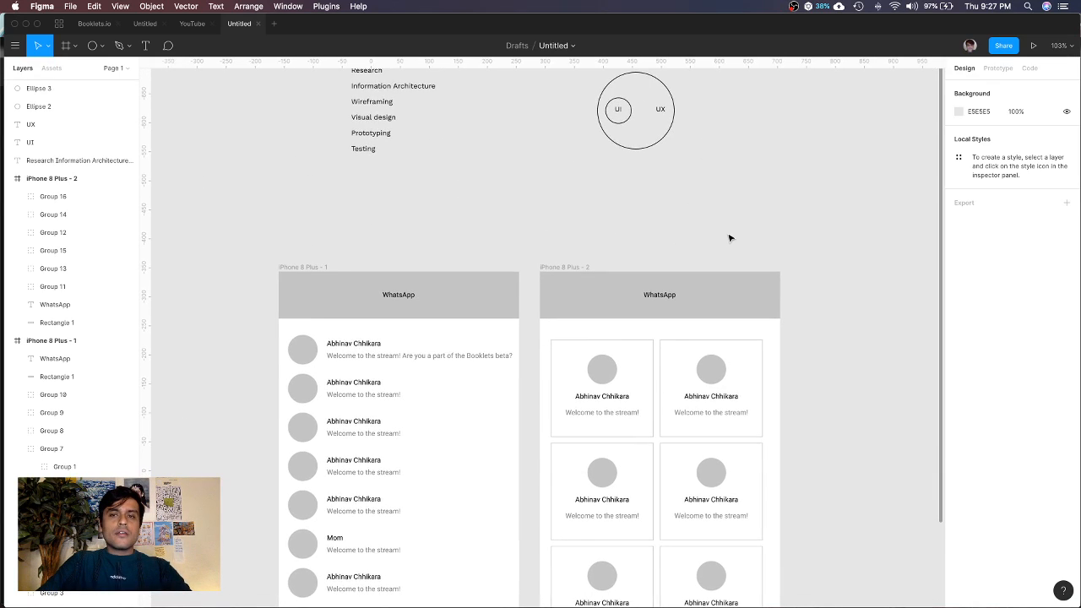
scroll(730, 238, down, 2)
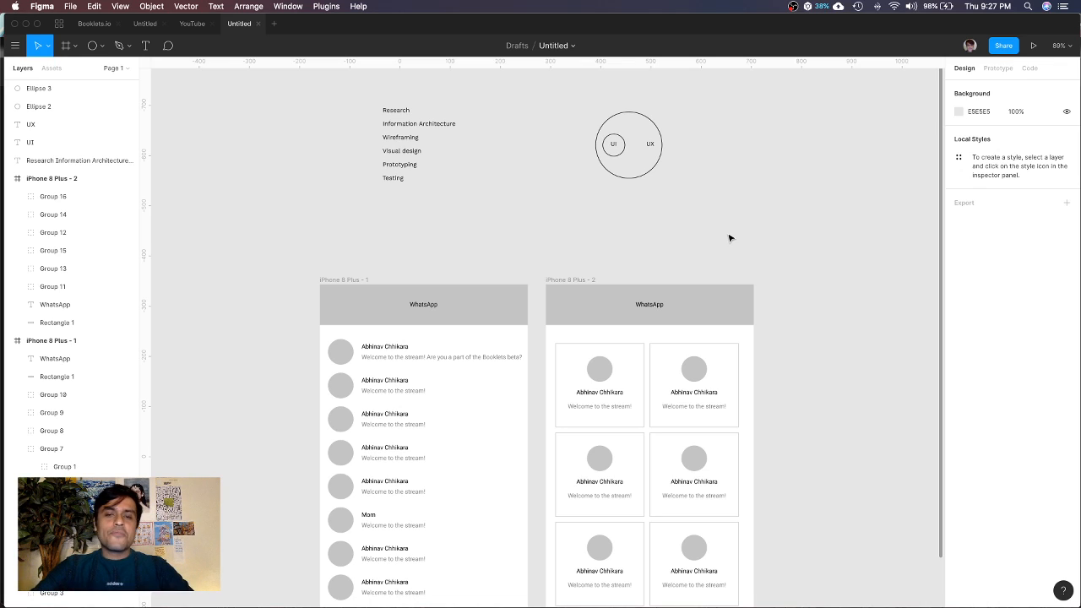
scroll(730, 238, down, 1)
scroll(731, 238, down, 2)
scroll(781, 364, down, 2)
scroll(781, 363, right, 1)
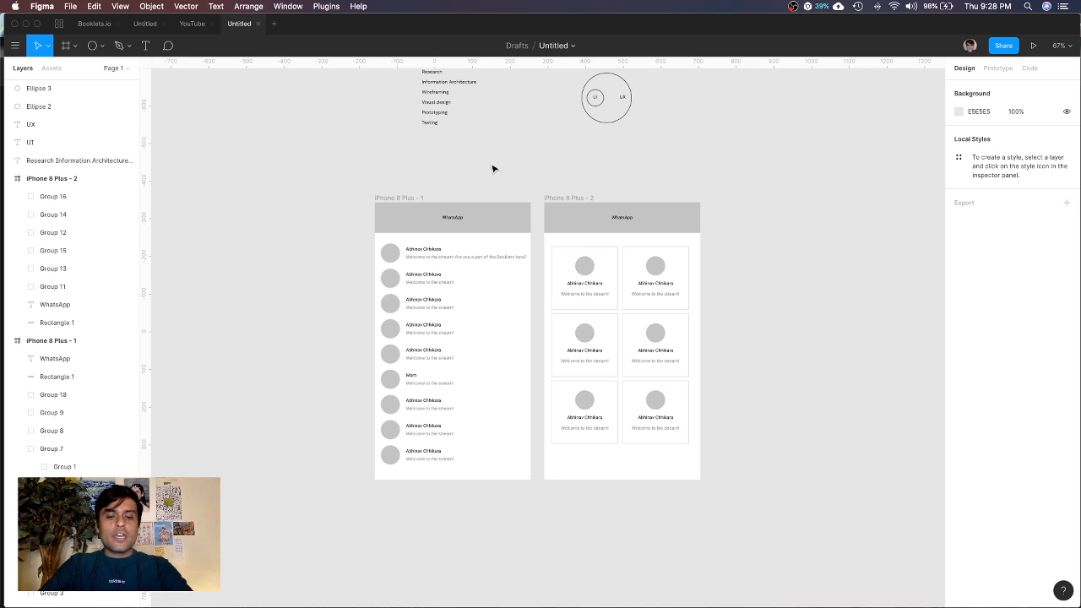
Switch to Chrome and bring up the booklets.io Instagram profile
key(super+Tab)
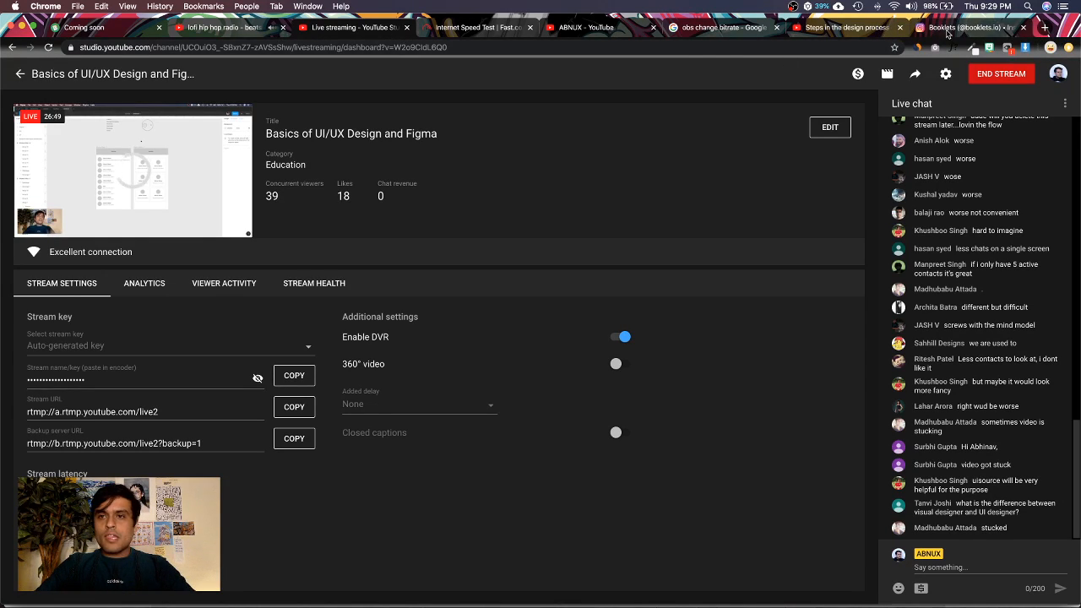
click(947, 32)
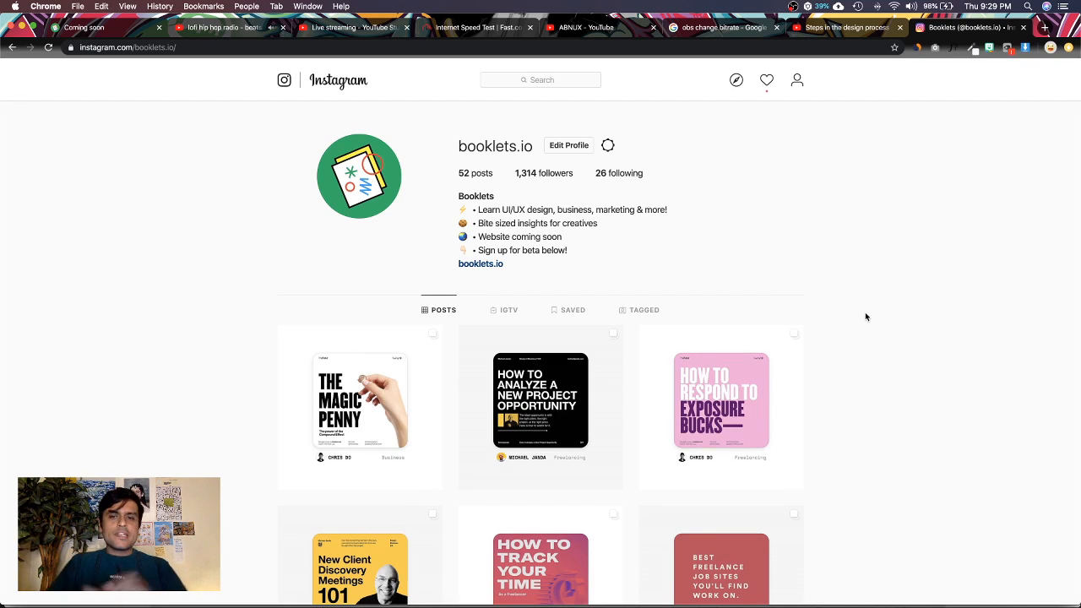
scroll(866, 316, down, 1)
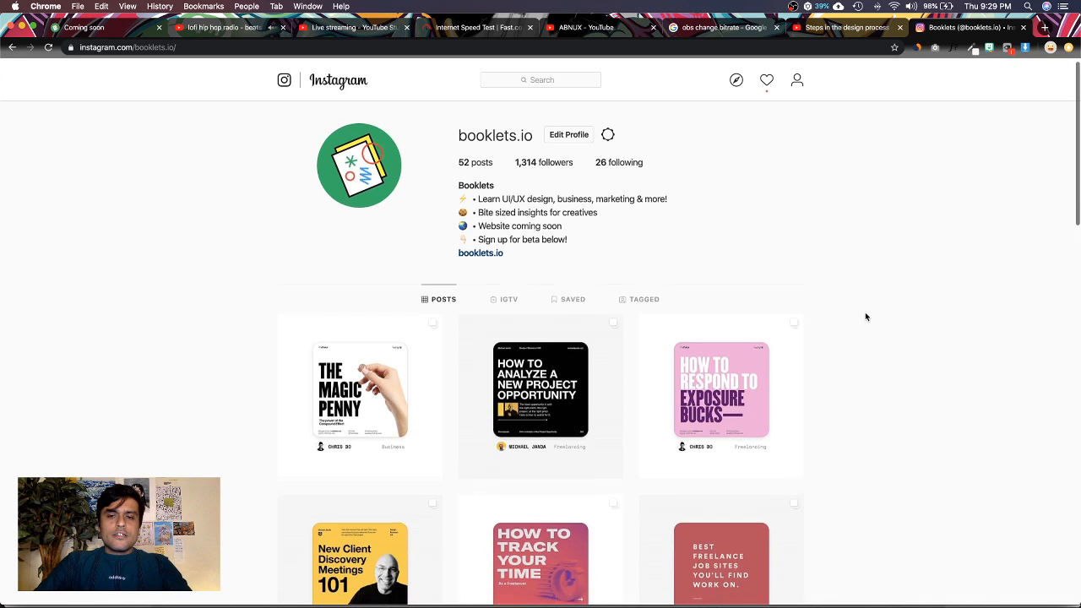
scroll(865, 315, up, 1)
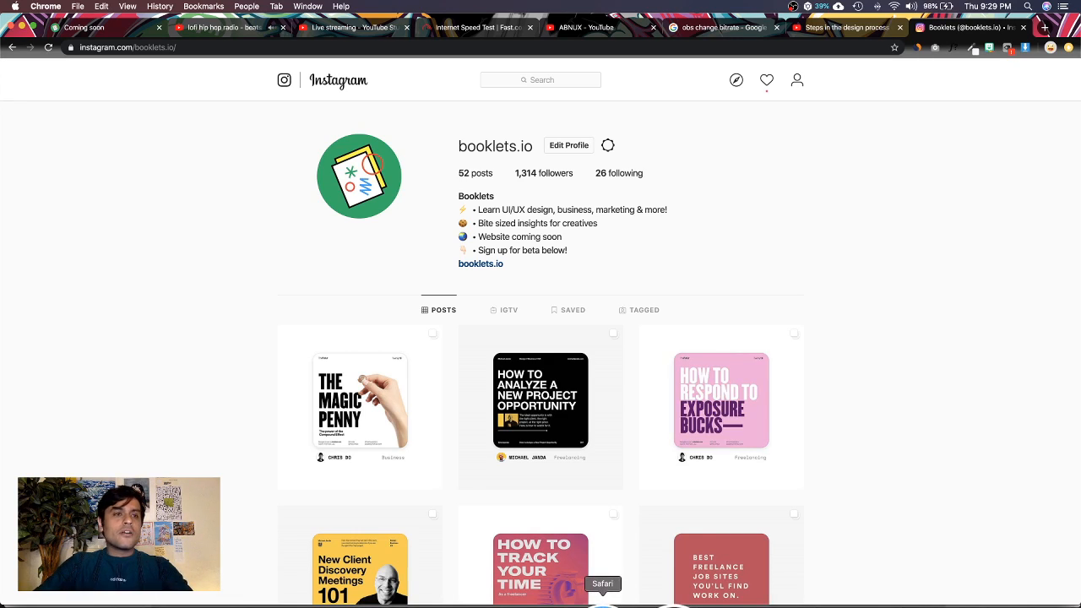
click(555, 604)
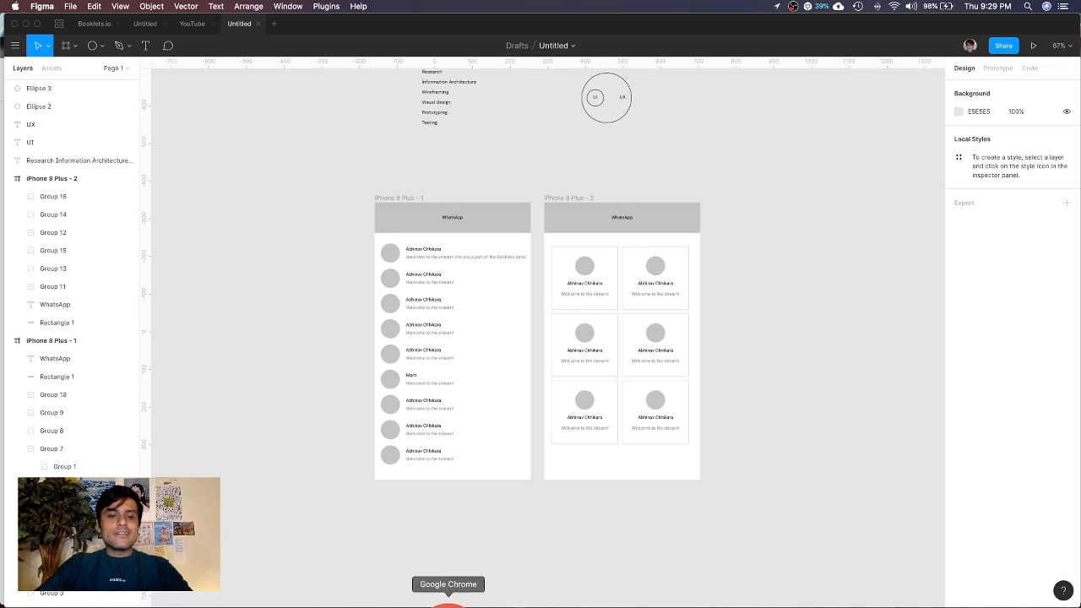
click(448, 603)
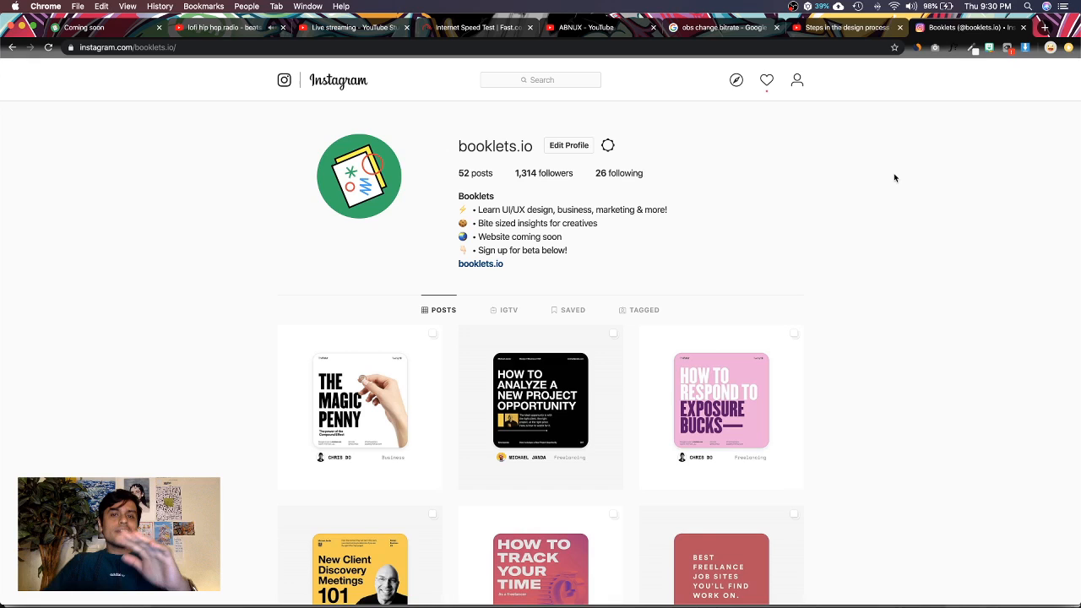
Find the CX/UX/UI circle diagram post among the booklets.io posts and open it
scroll(895, 177, down, 10)
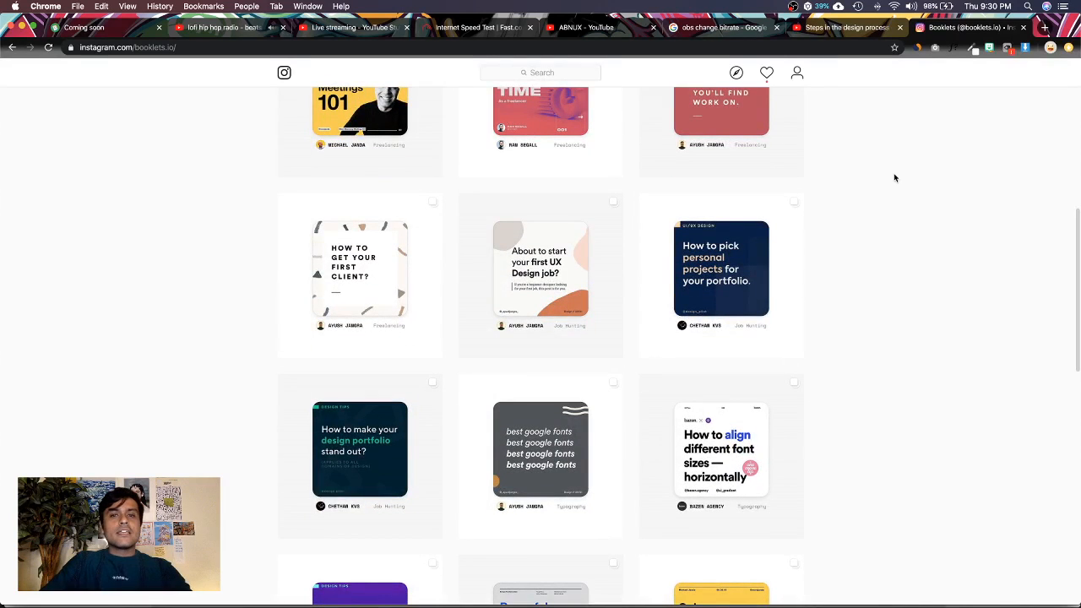
scroll(896, 177, down, 10)
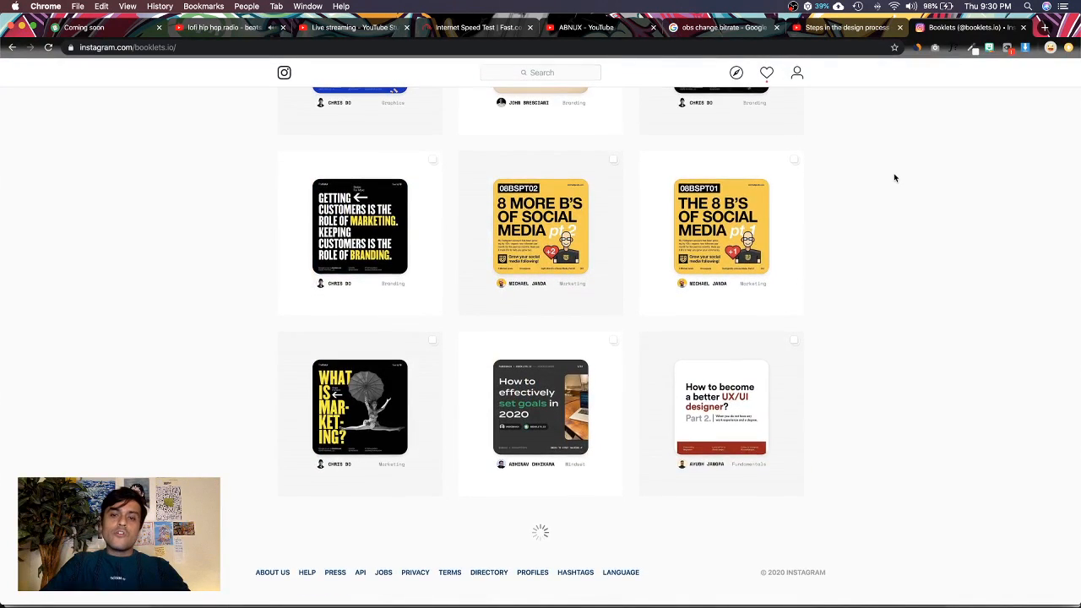
scroll(895, 177, down, 10)
scroll(894, 178, down, 5)
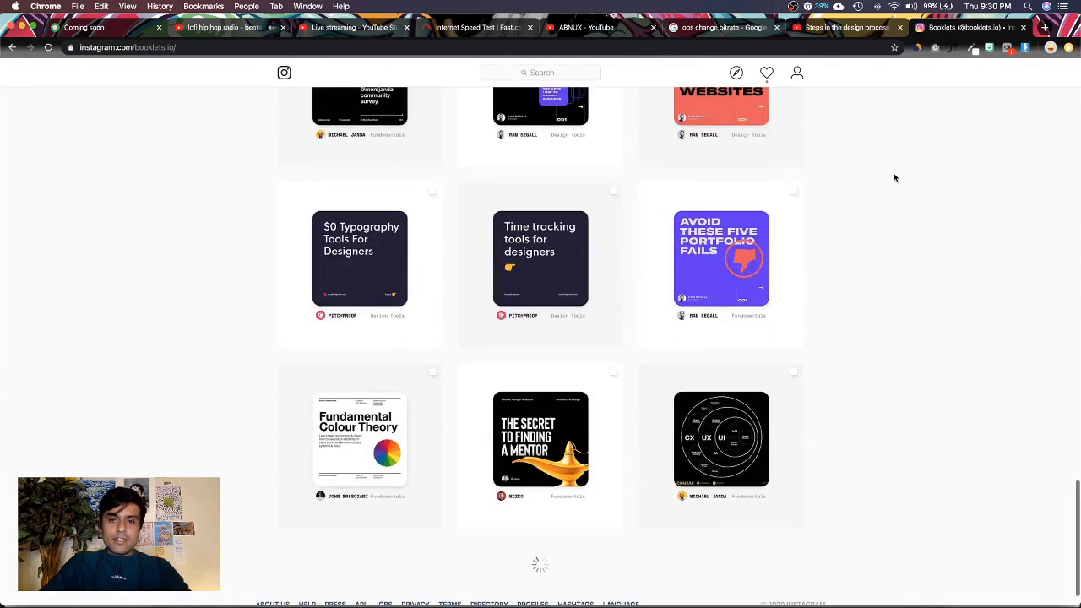
scroll(842, 435, up, 5)
scroll(842, 435, up, 3)
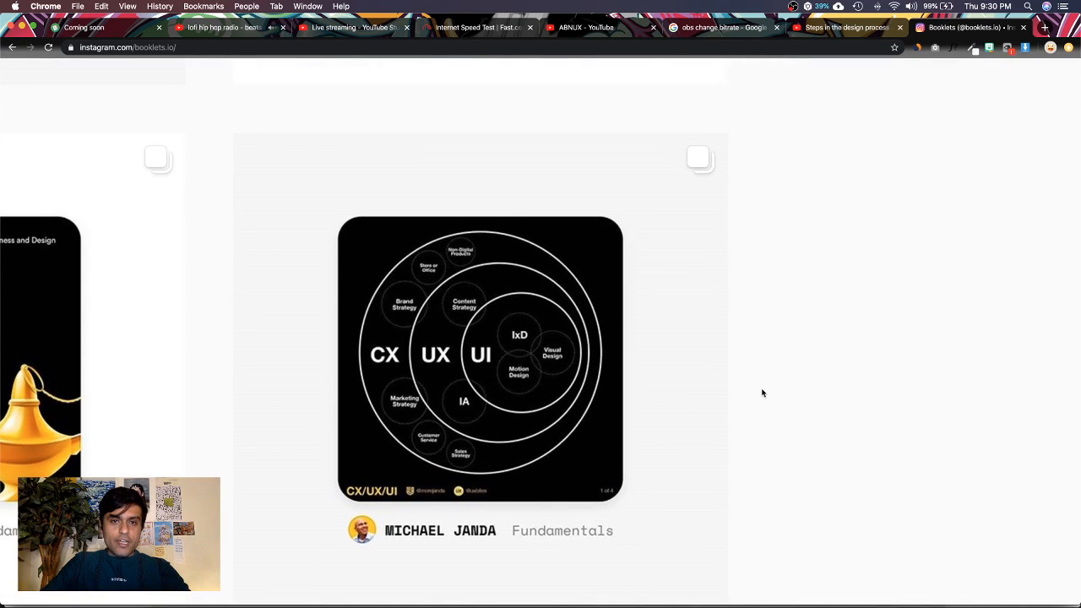
click(502, 421)
scroll(503, 422, down, 8)
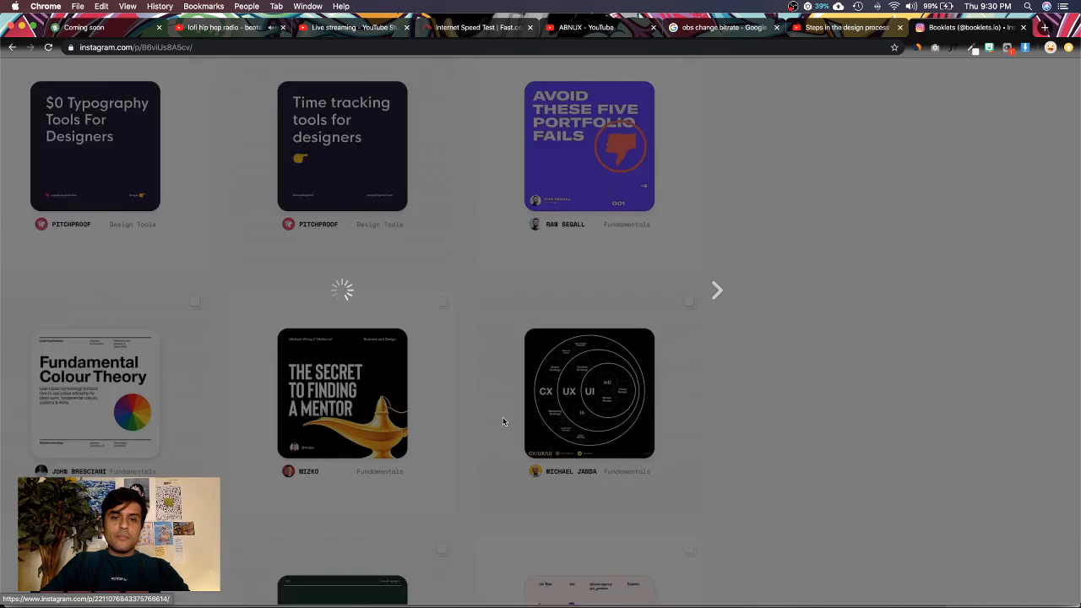
Go through the CX/UX/UI post's slides on customer experience and user experience to the final User Interface slide
click(602, 332)
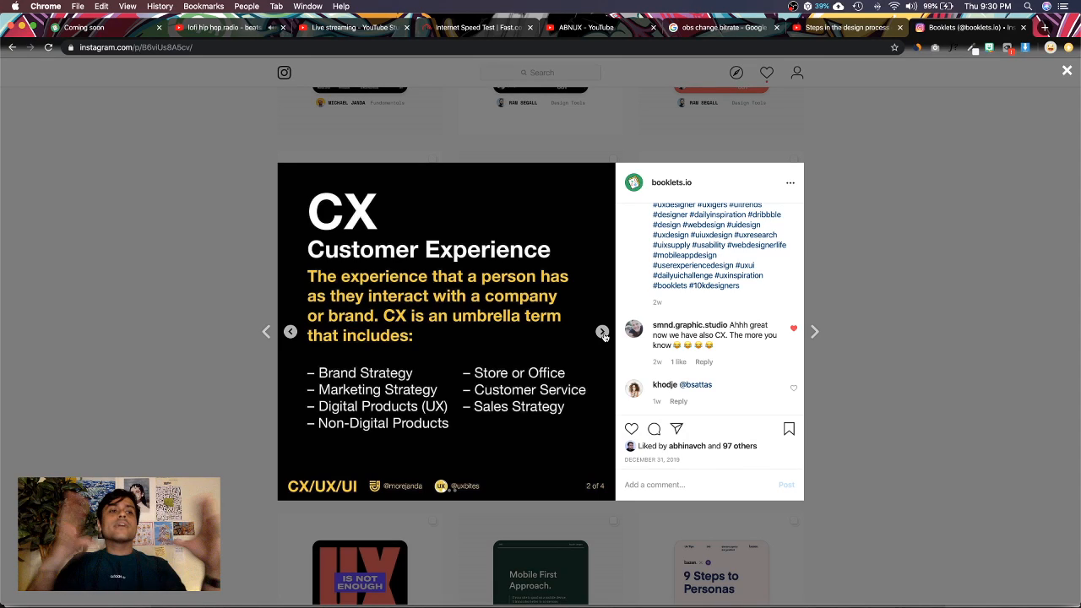
click(602, 333)
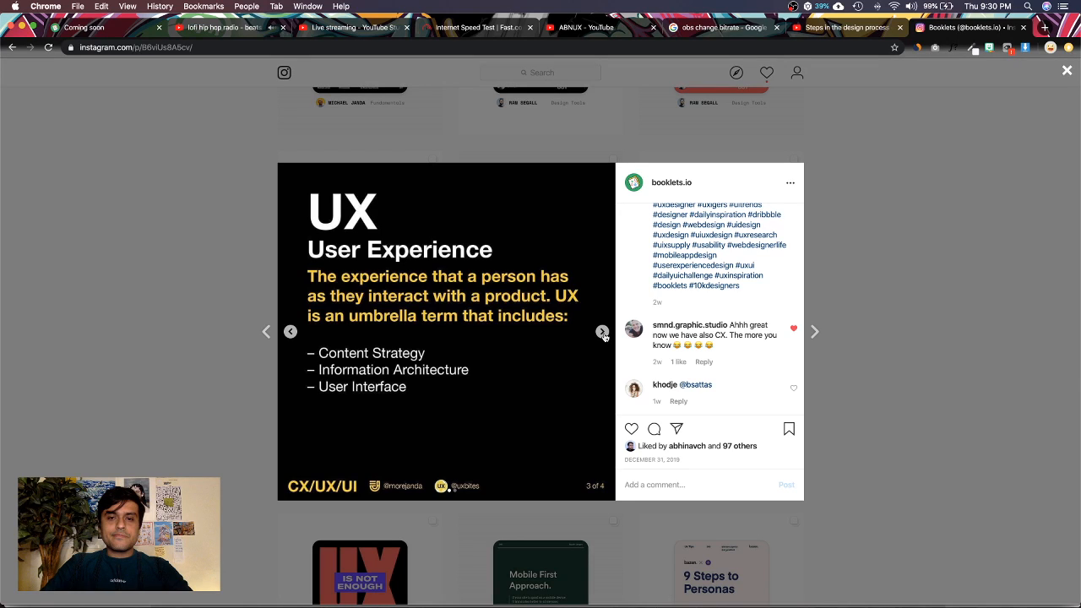
click(602, 333)
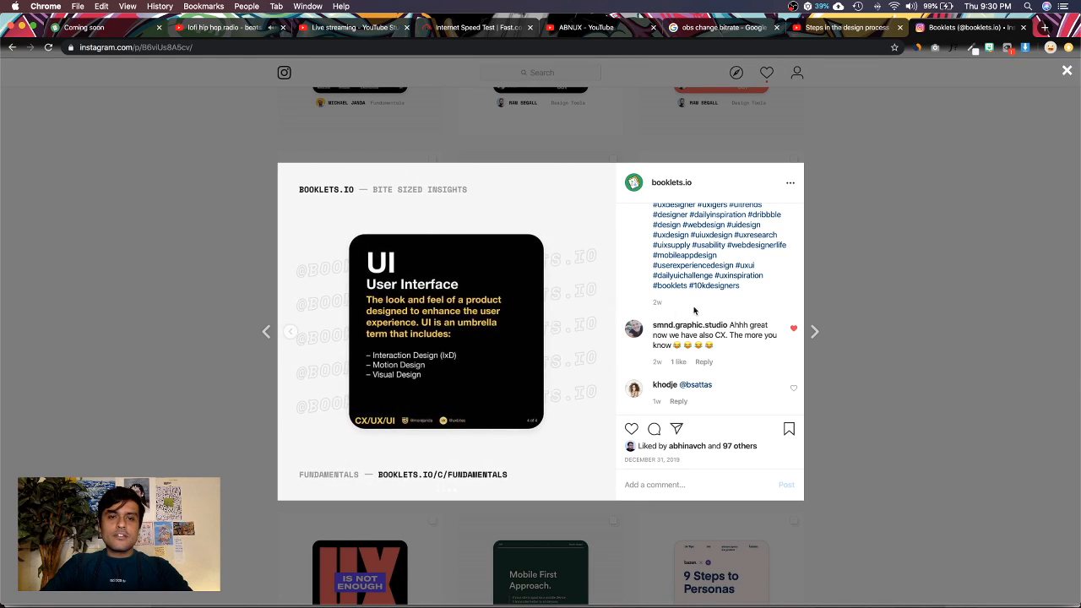
Close the CX/UX/UI post and return to the beginning of the booklets.io profile
click(883, 302)
scroll(883, 302, up, 10)
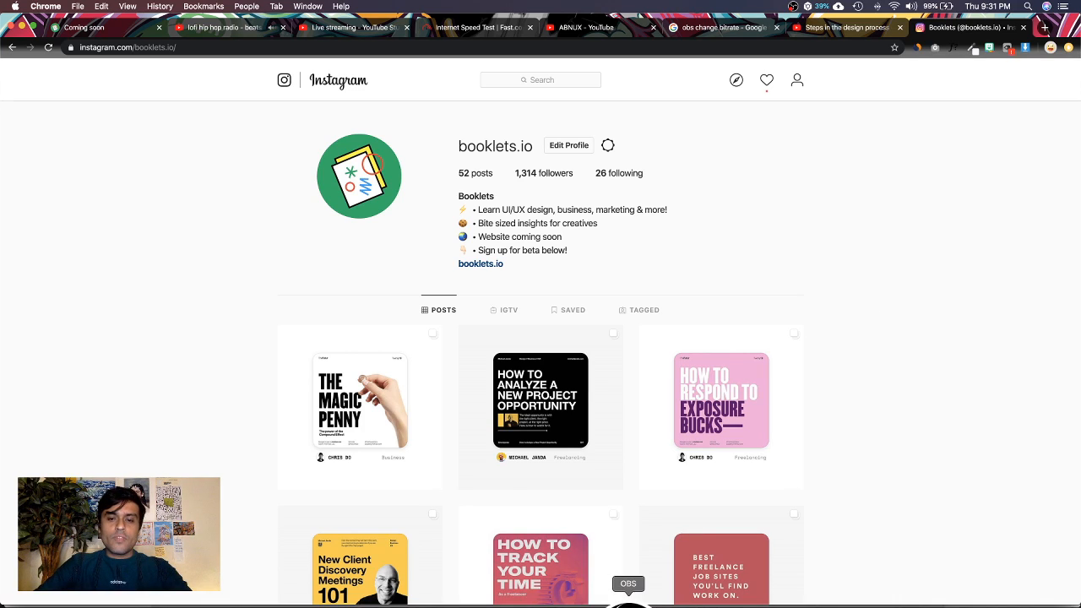
Check the stream in OBS and the chat on the YouTube live dashboard, and return to the Figma wireframes
click(628, 601)
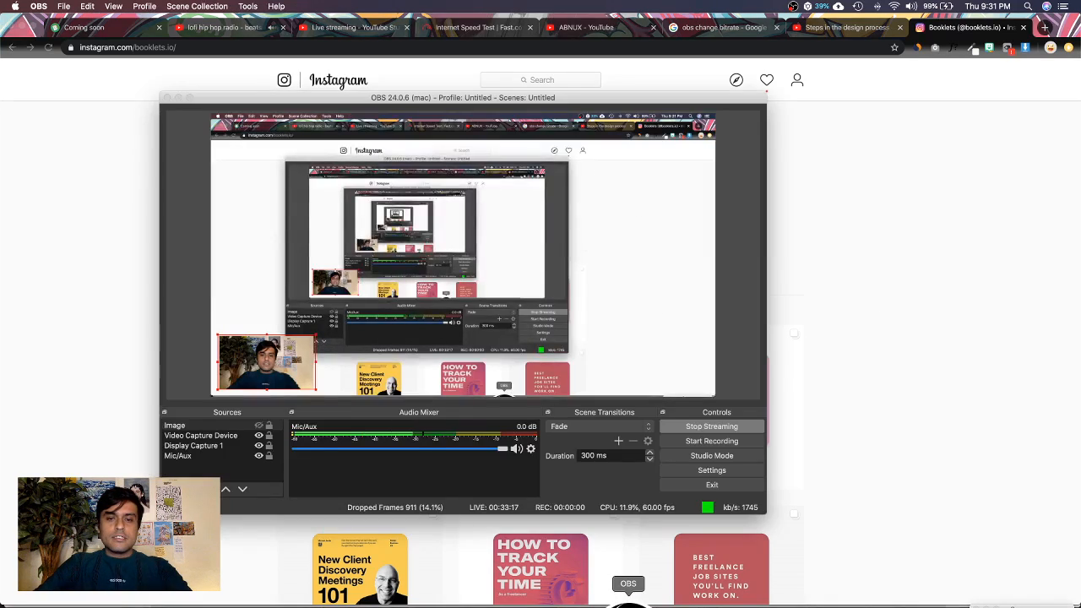
click(920, 496)
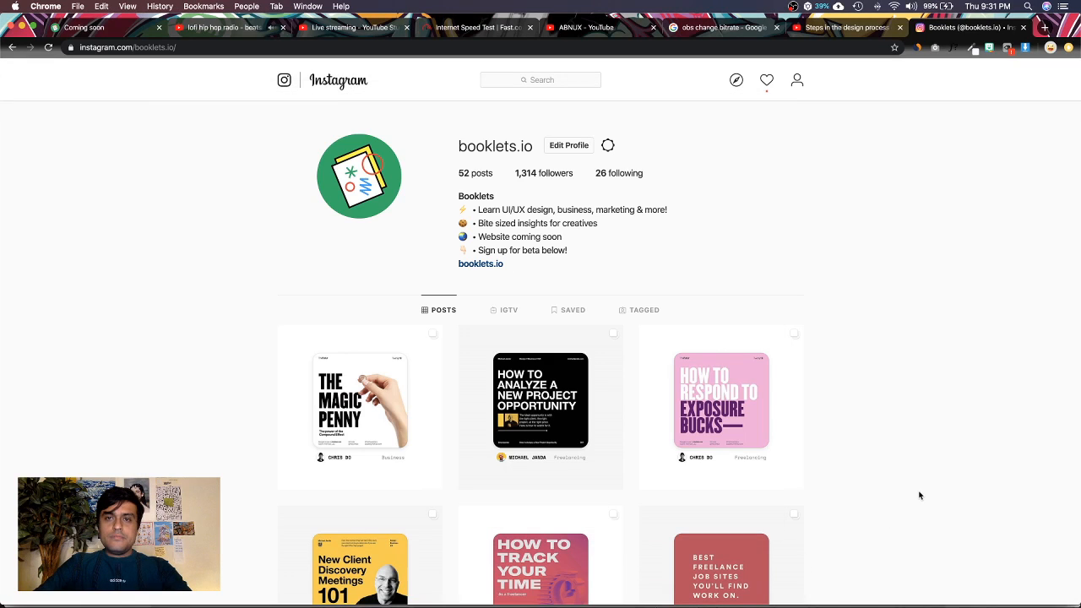
click(369, 30)
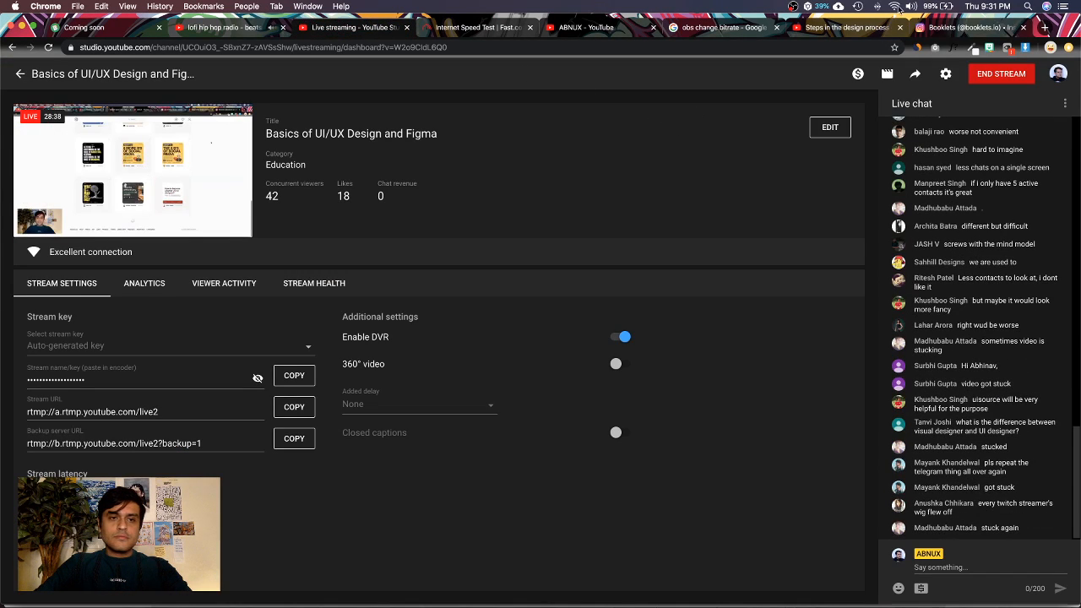
click(939, 28)
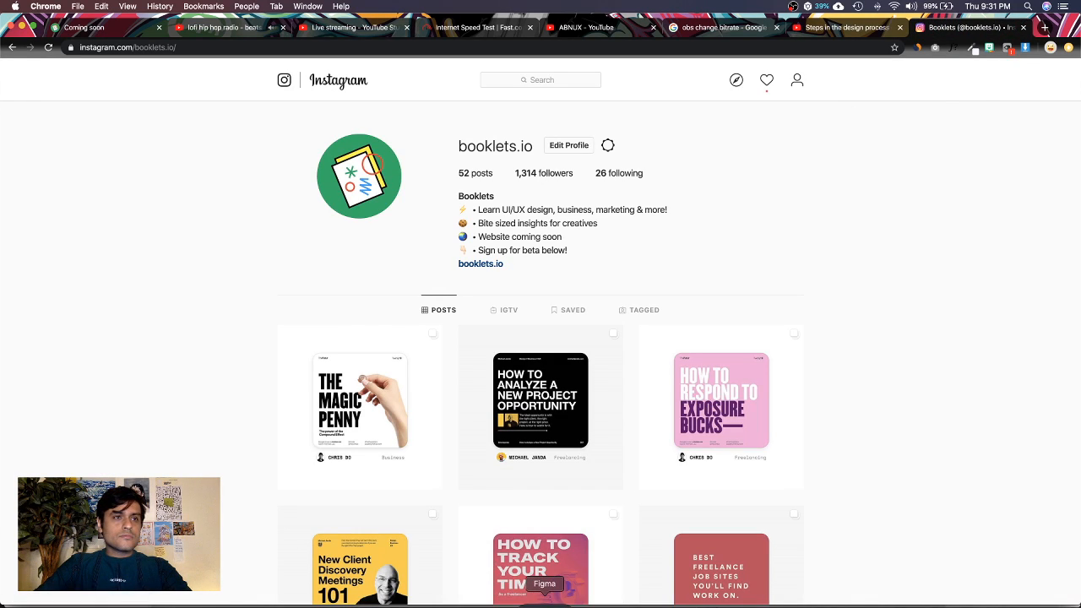
click(545, 600)
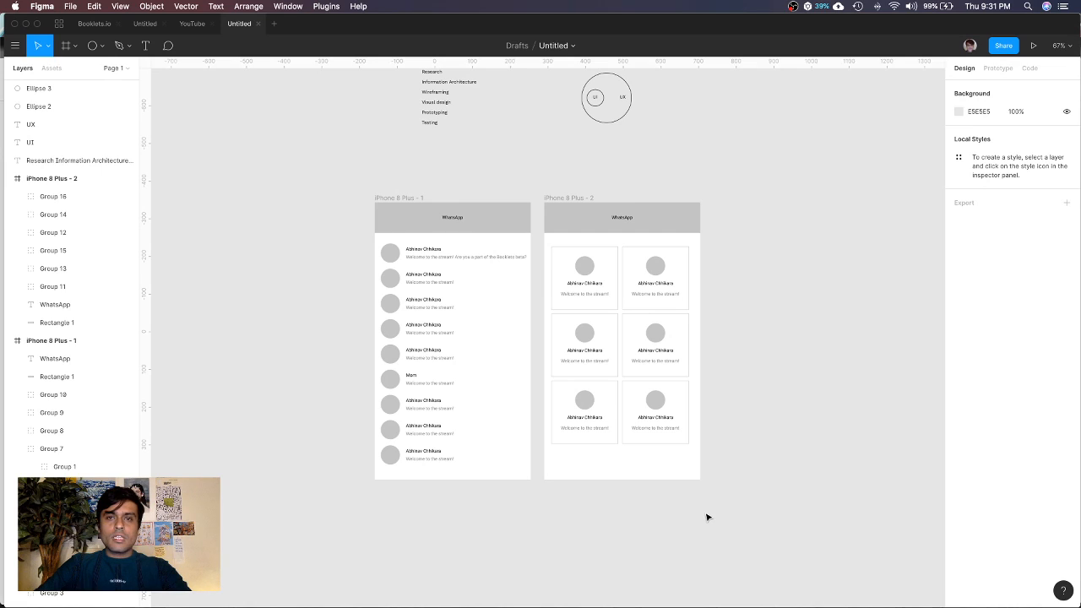
scroll(708, 517, up, 3)
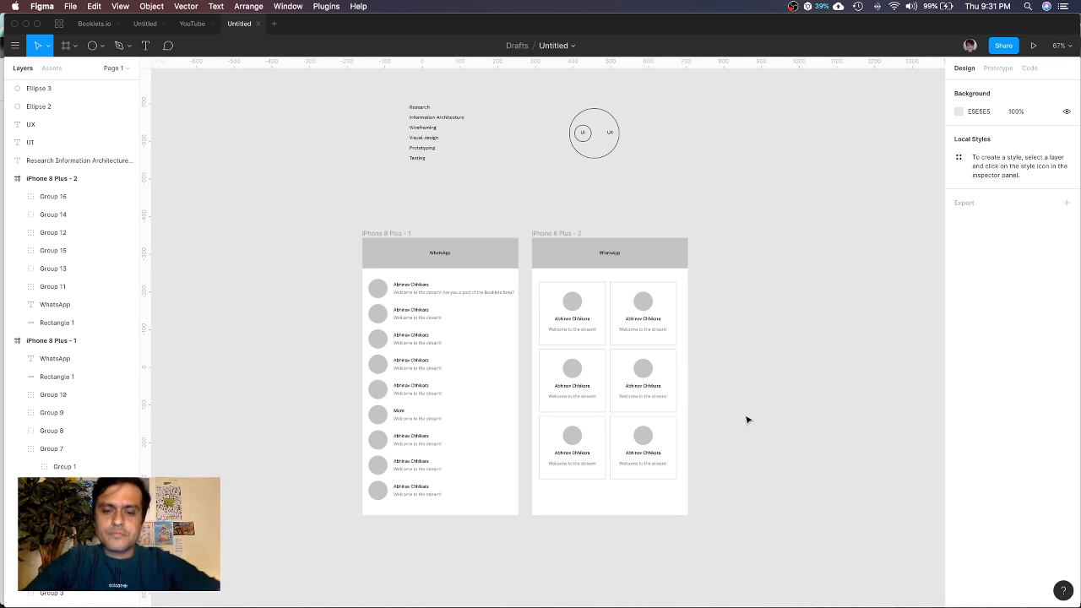
Recheck the stream status in OBS and the YouTube live dashboard before going back to Figma
click(639, 602)
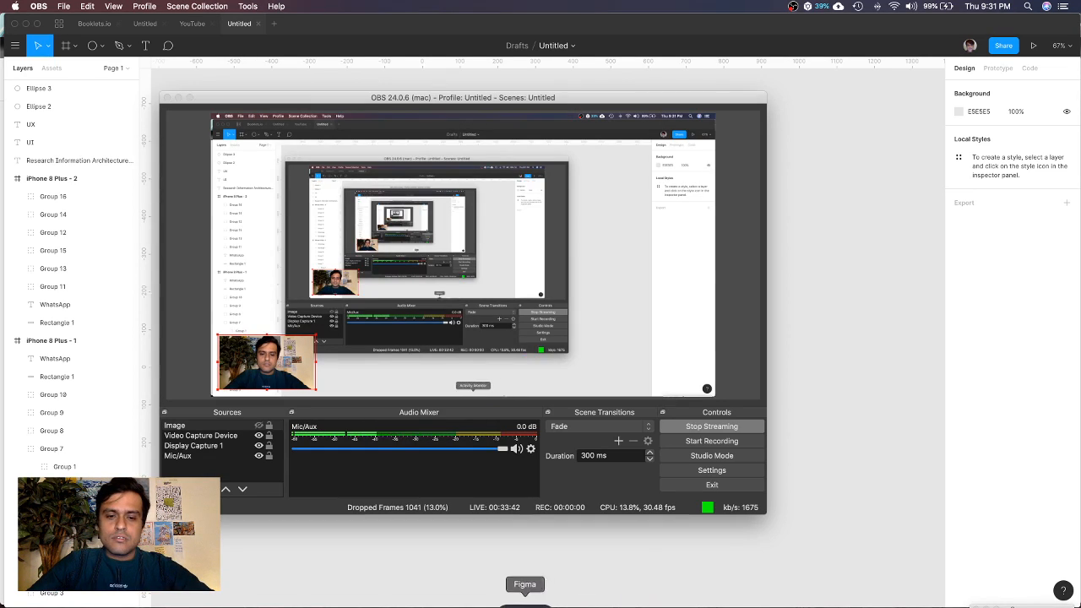
click(456, 601)
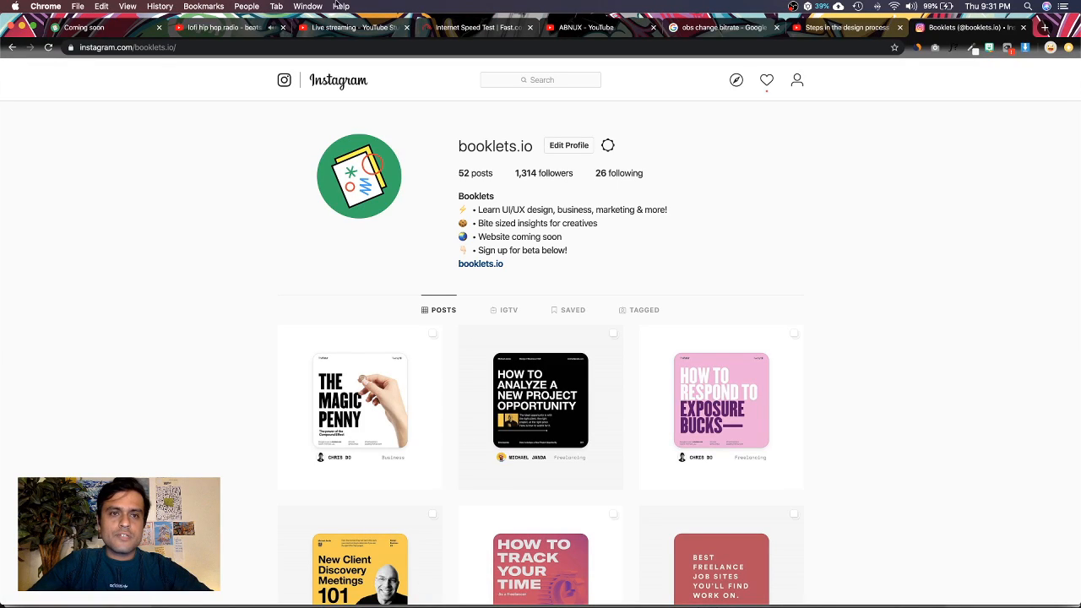
click(325, 28)
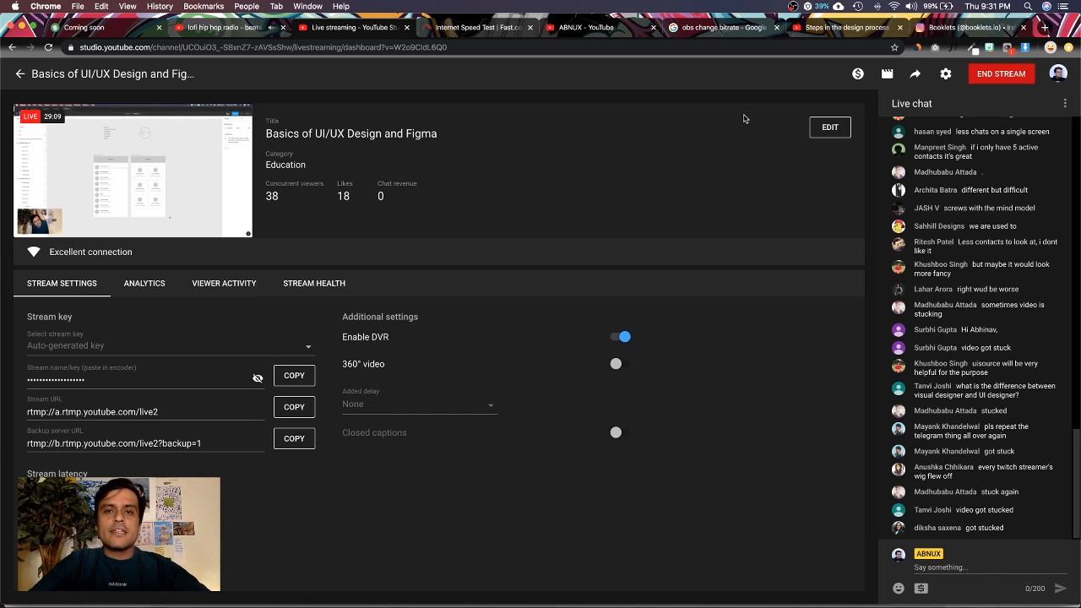
click(946, 28)
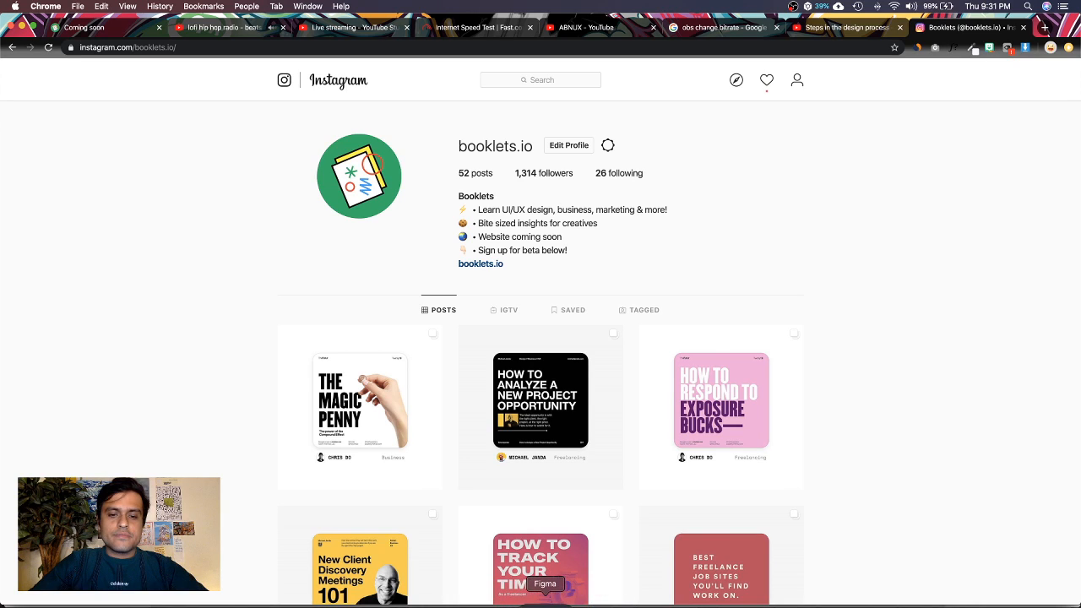
click(548, 605)
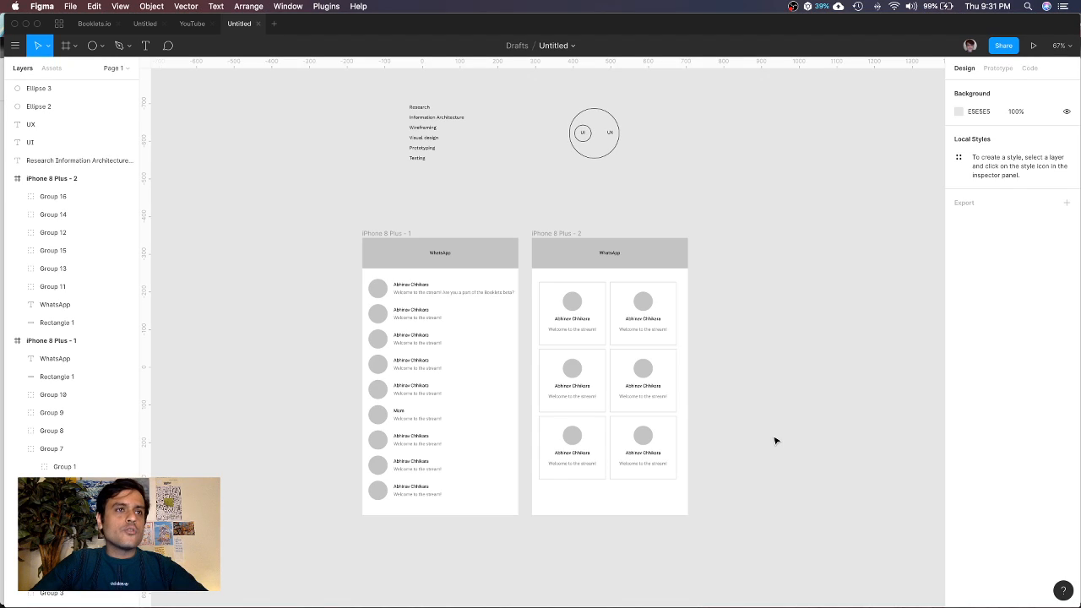
Look over the two WhatsApp wireframes, the design process list and the UI/UX circles on the canvas
scroll(775, 440, down, 2)
scroll(775, 440, down, 5)
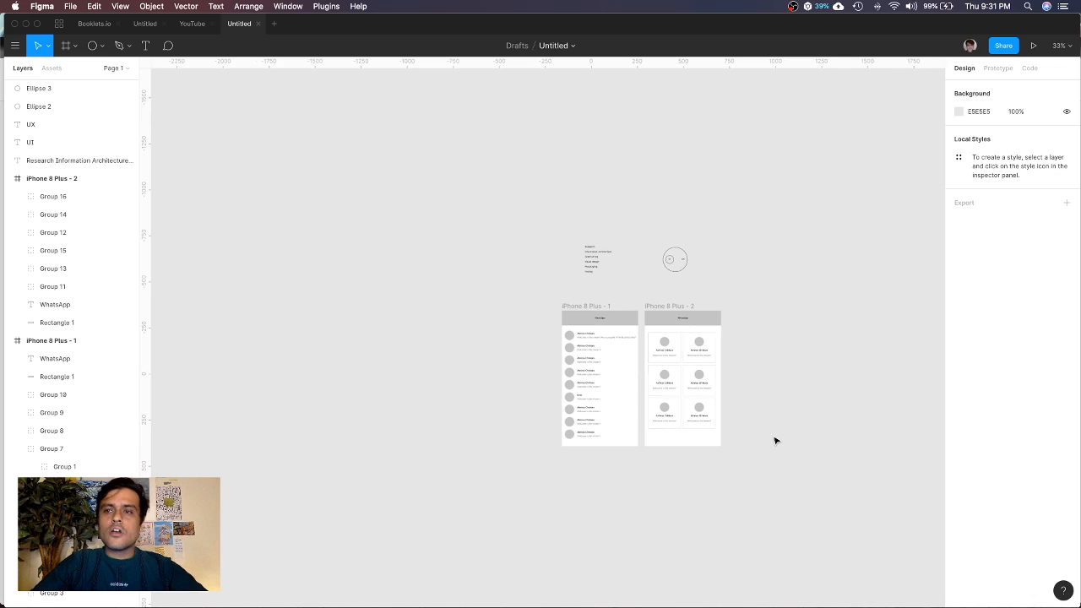
scroll(776, 440, right, 5)
scroll(776, 440, down, 1)
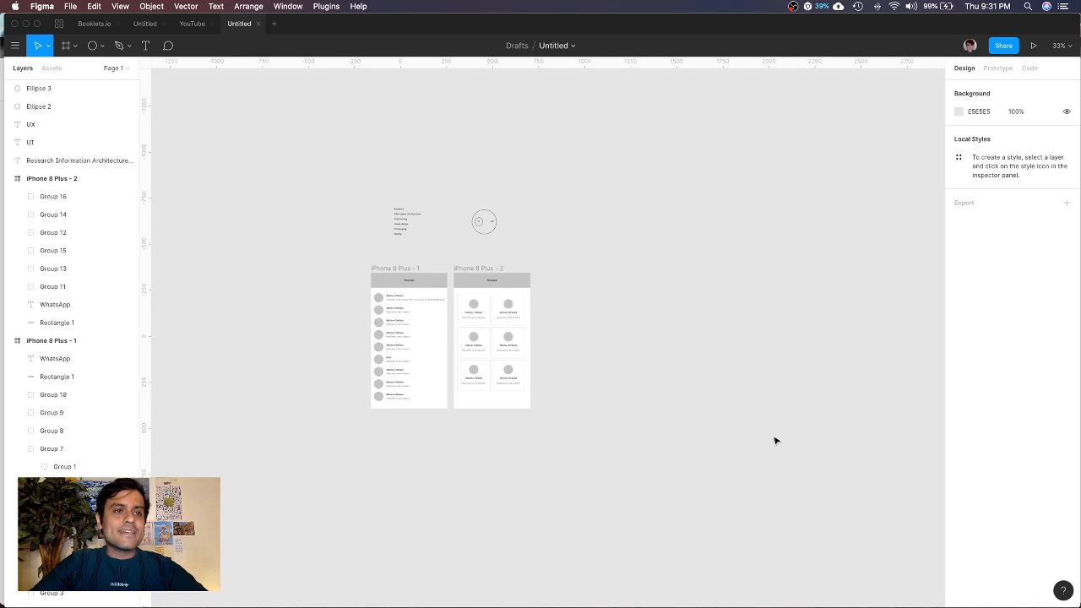
scroll(775, 440, right, 2)
scroll(776, 440, down, 1)
scroll(373, 283, up, 5)
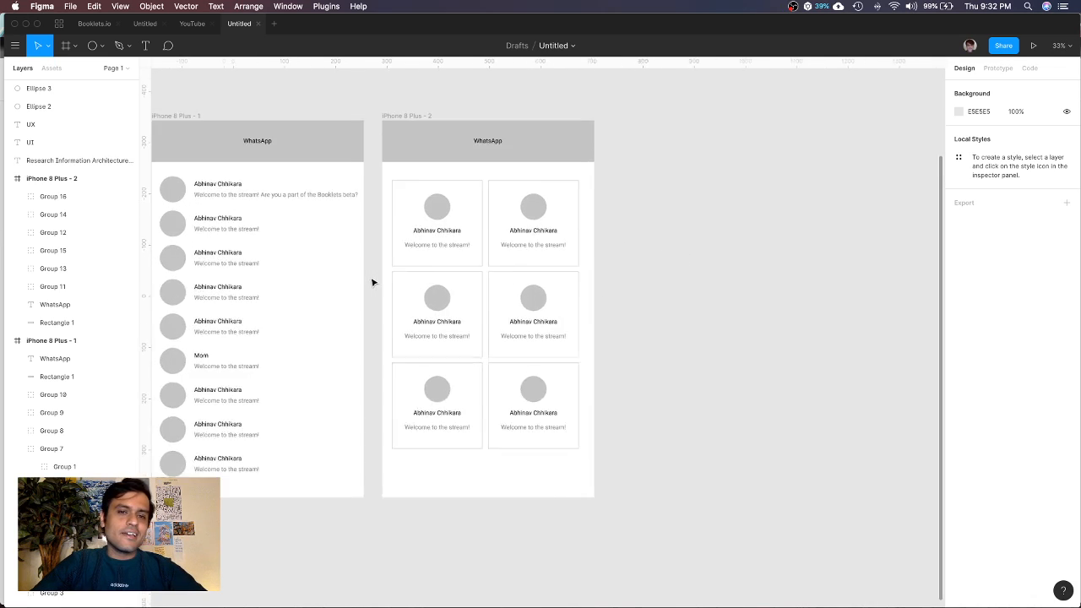
scroll(373, 283, down, 5)
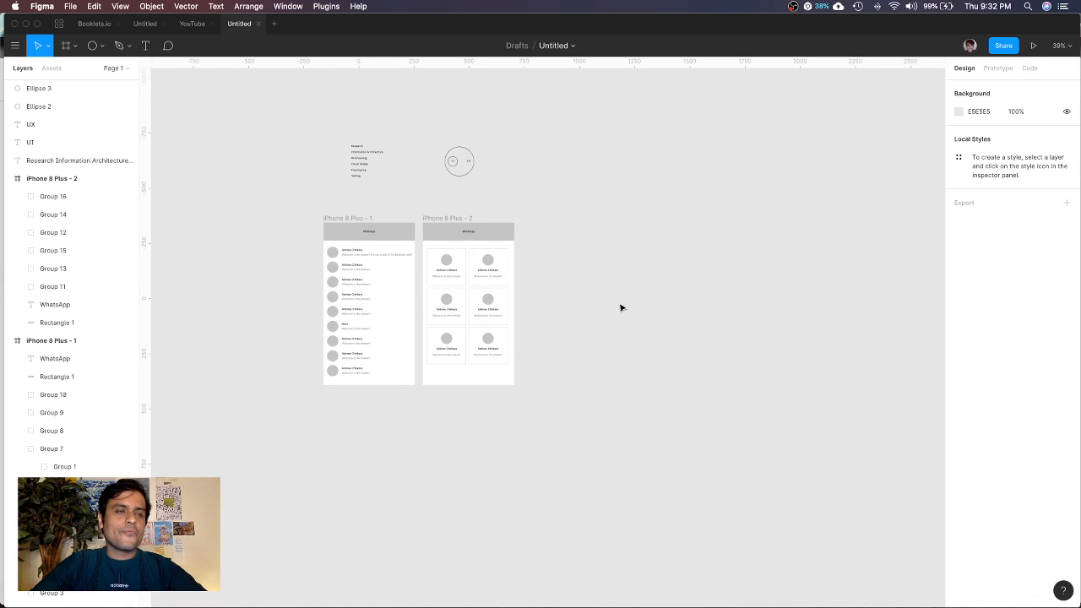
scroll(621, 307, right, 3)
scroll(621, 307, down, 3)
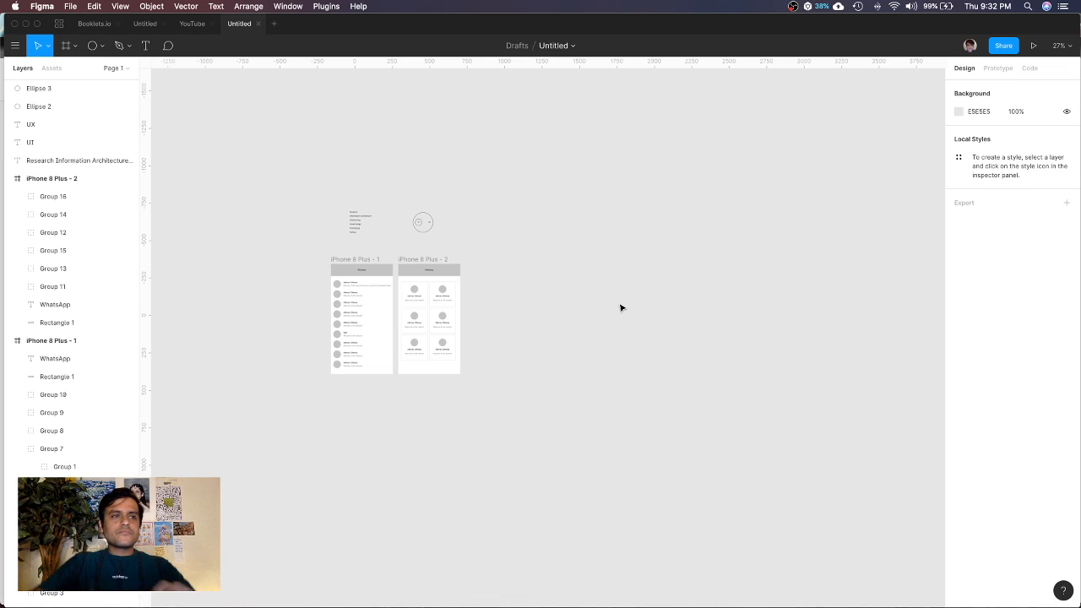
scroll(558, 330, up, 5)
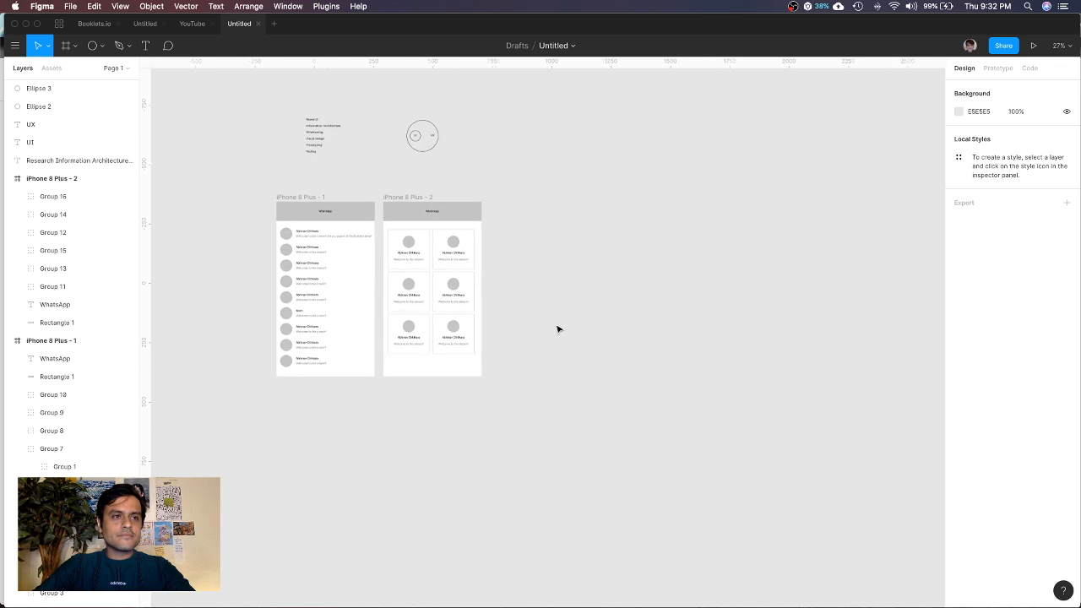
scroll(558, 329, up, 2)
scroll(557, 330, left, 2)
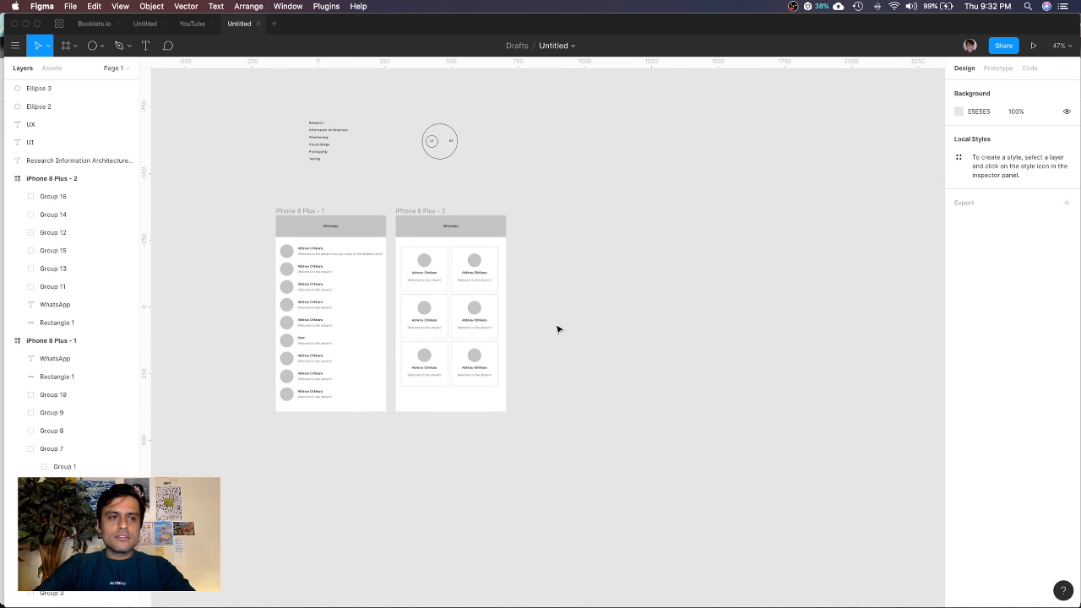
scroll(558, 329, up, 2)
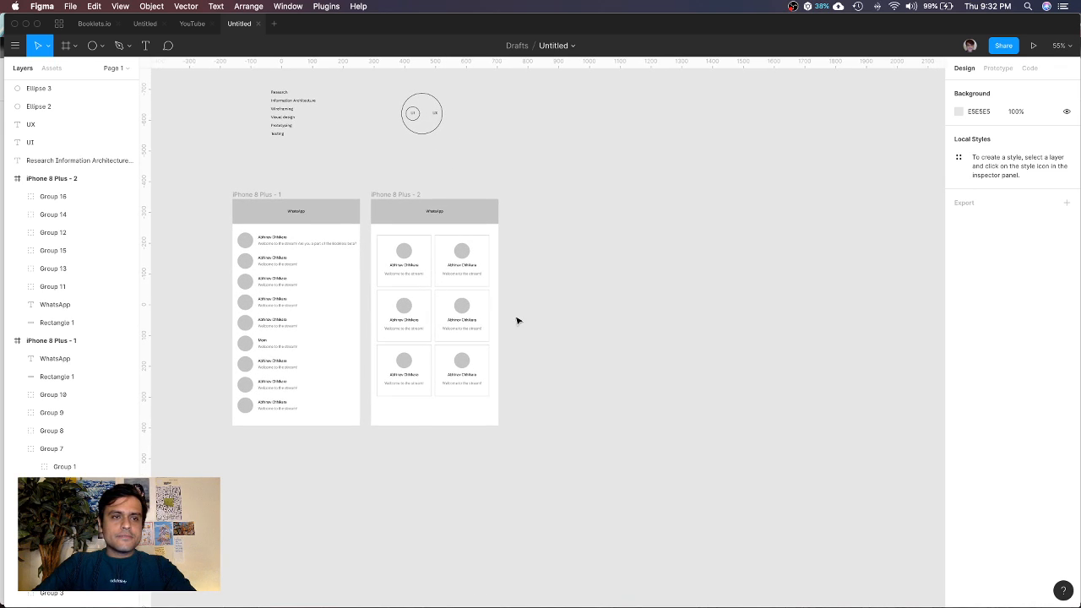
Add a second page with its default name, view Page 1 again and go back to the new empty page
click(121, 68)
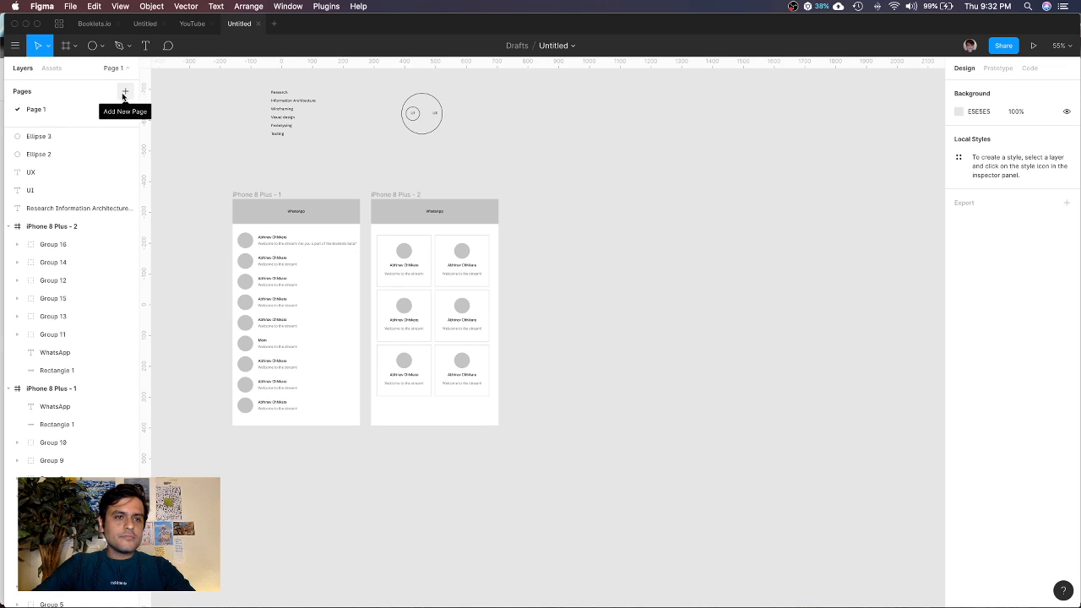
click(125, 91)
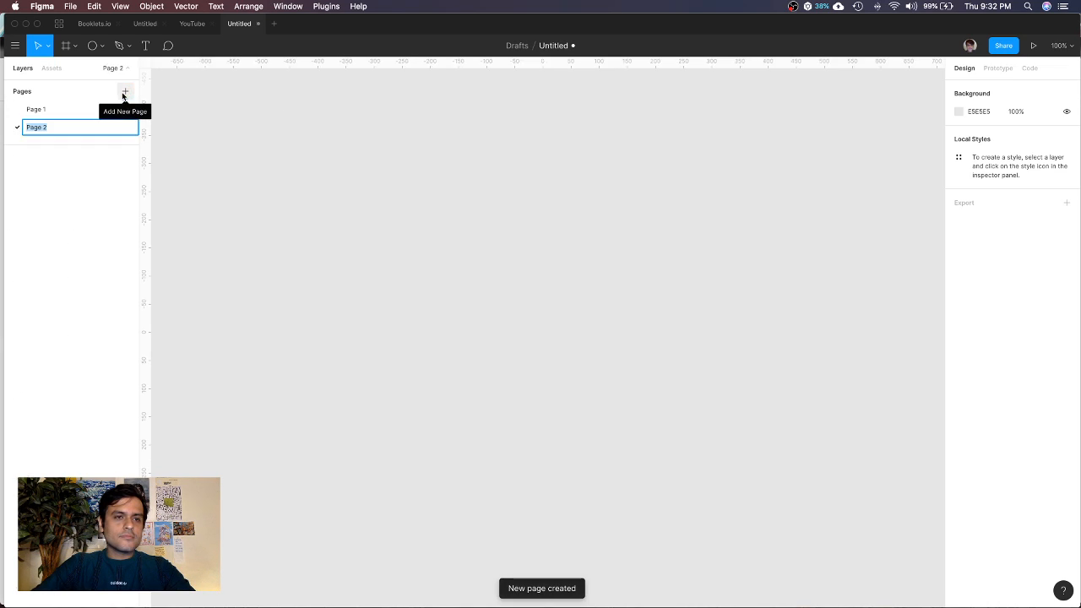
click(113, 170)
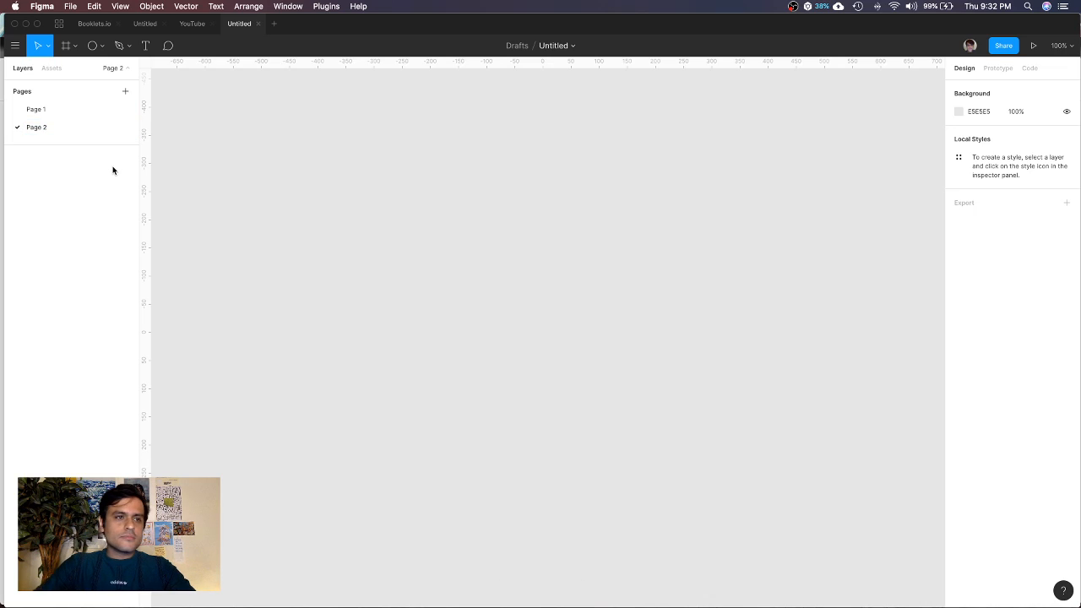
click(72, 115)
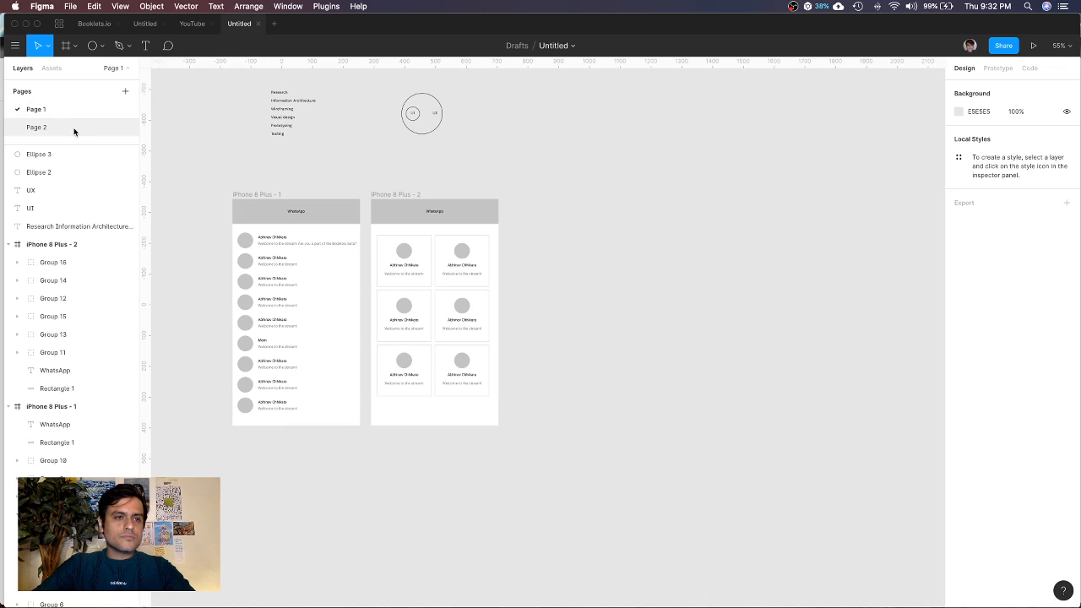
click(73, 129)
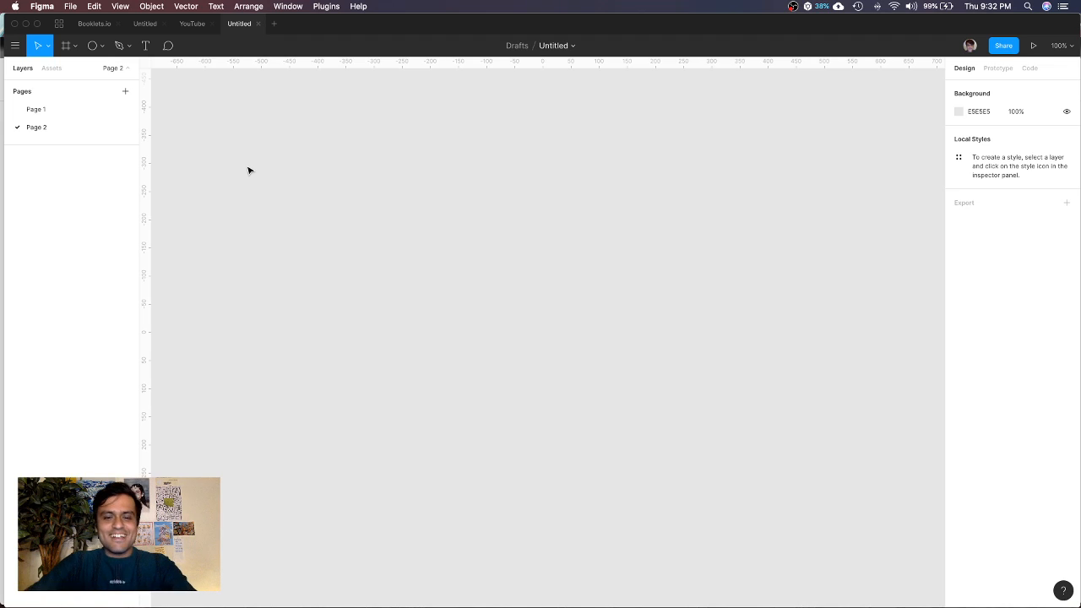
scroll(249, 170, up, 1)
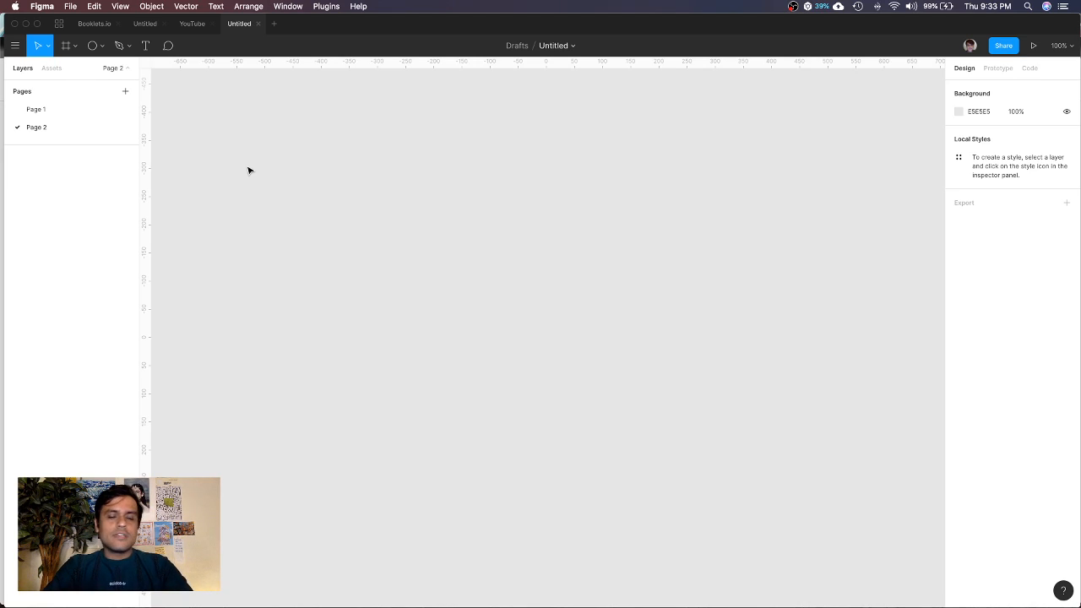
Glance at the recently viewed files, return to the untitled file and rename it as "YouTube Livestream"
click(59, 24)
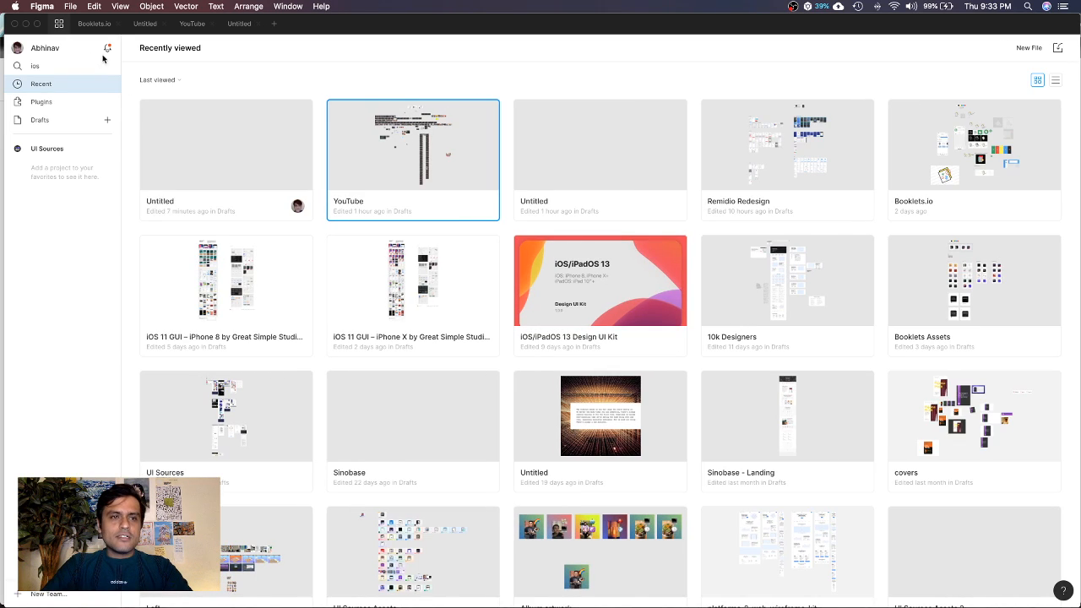
click(237, 29)
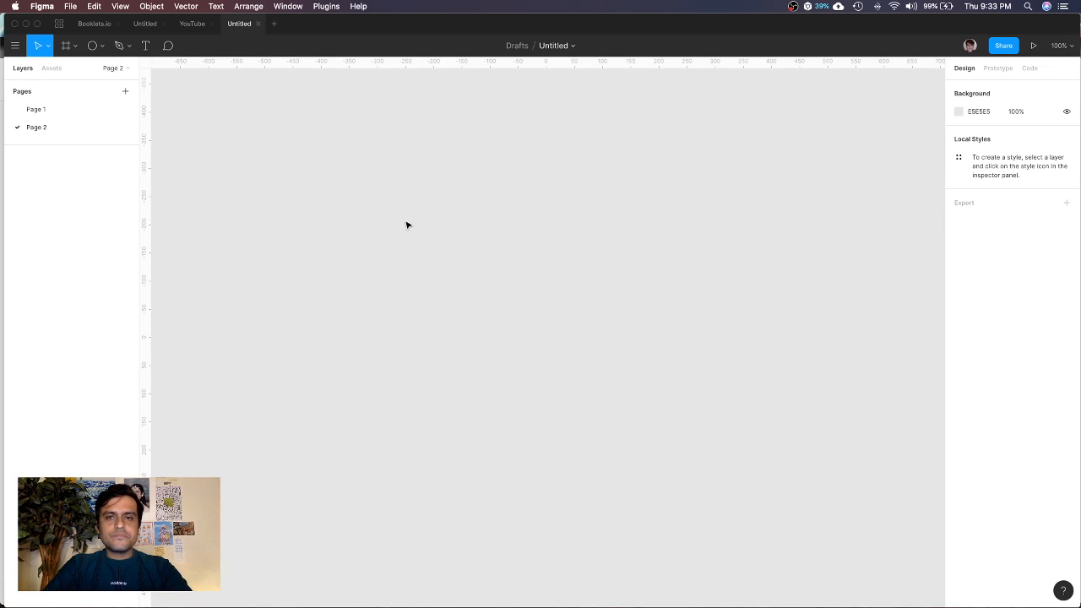
click(556, 44)
text(YouT)
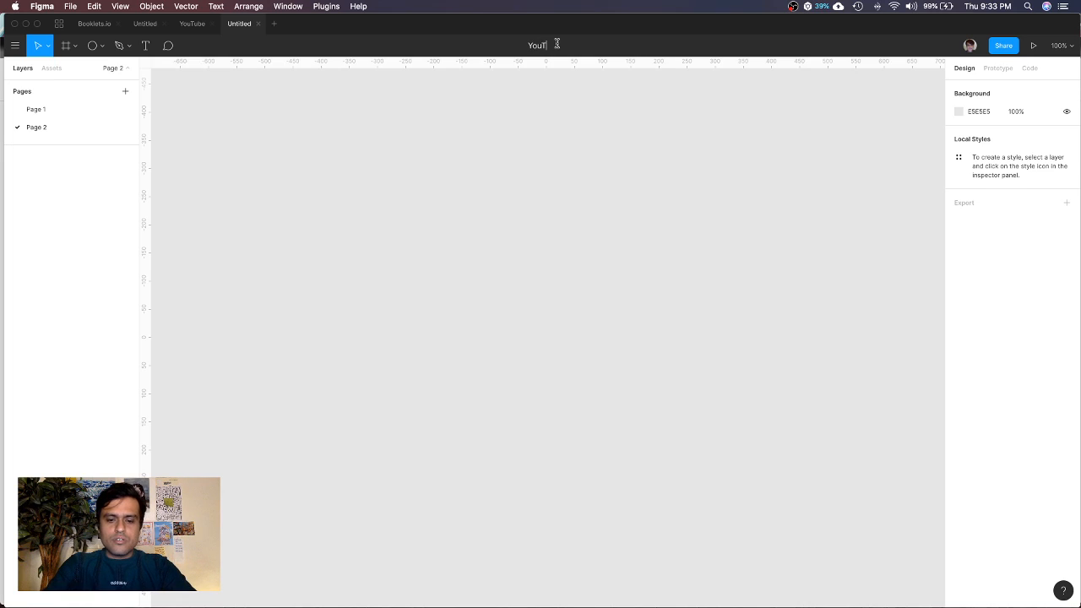
text(ube Livestream)
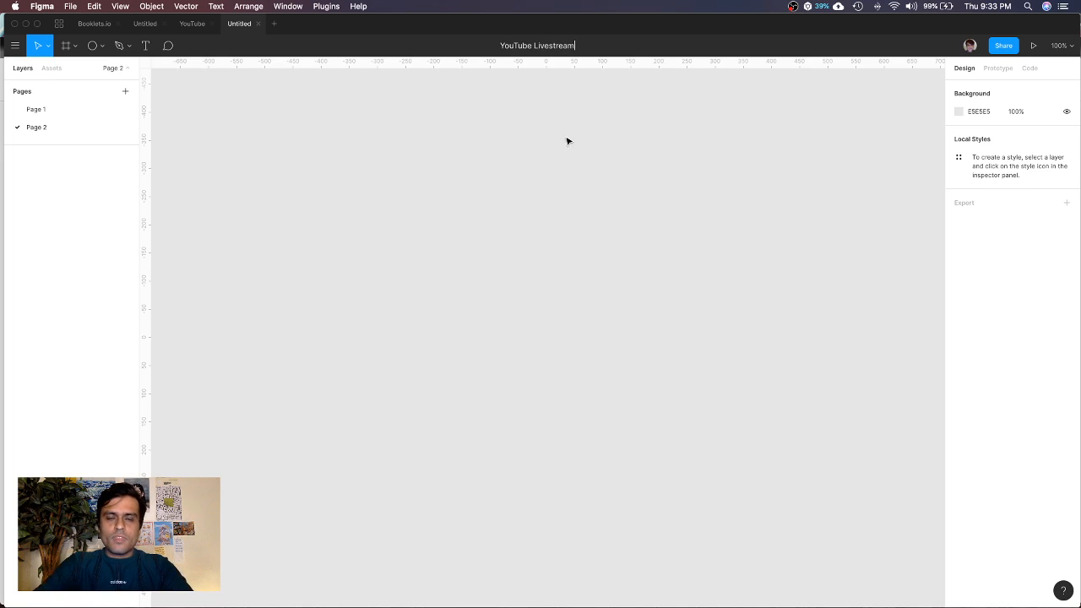
key(Return)
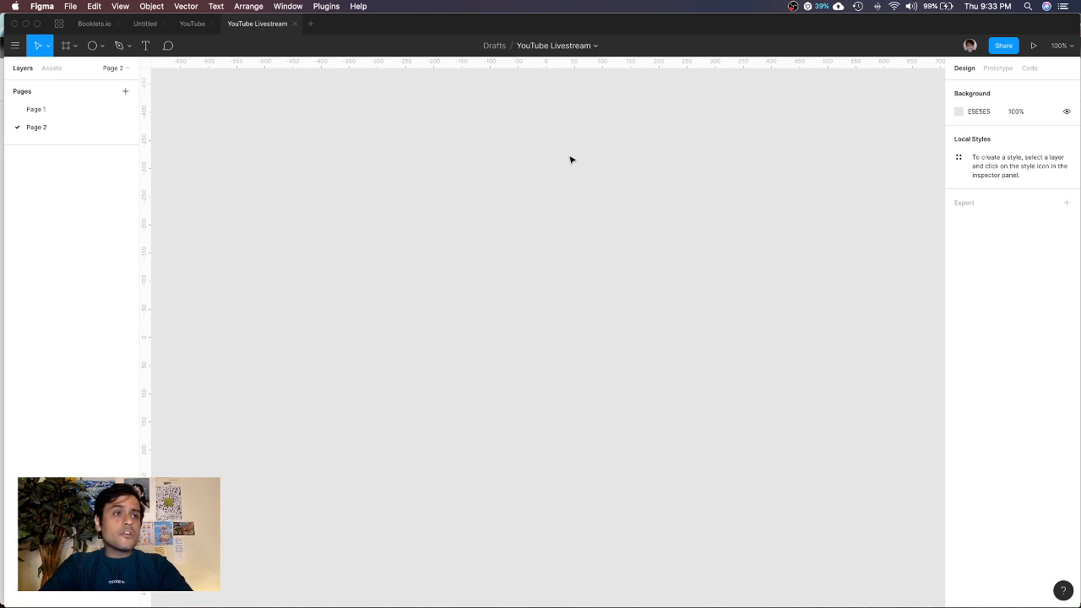
Copy the YouTube Livestream file's share link, which lets anyone with it view, and switch to Chrome
click(1004, 46)
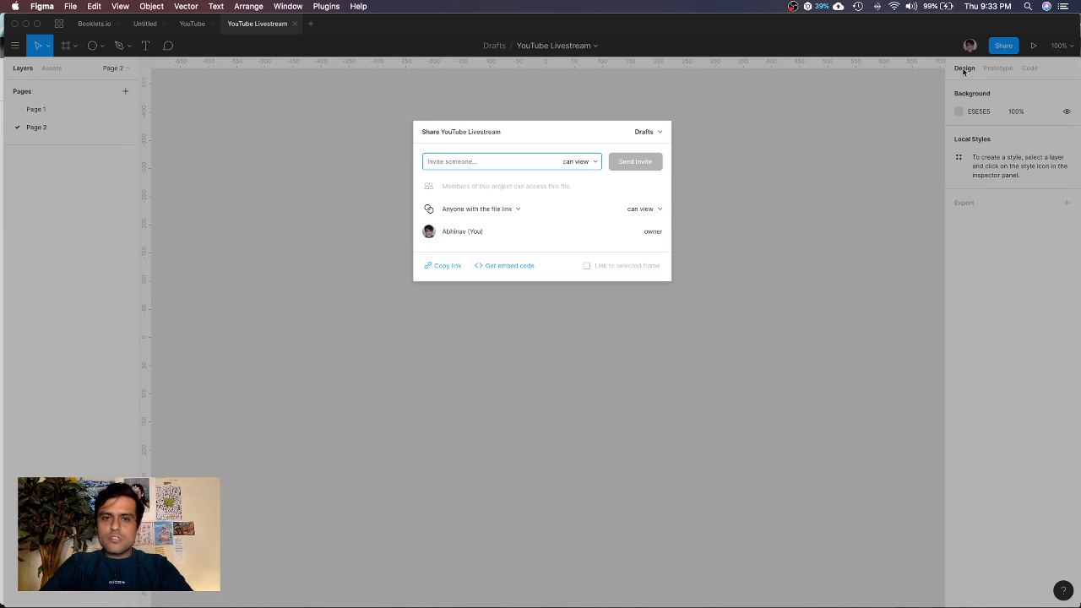
click(449, 268)
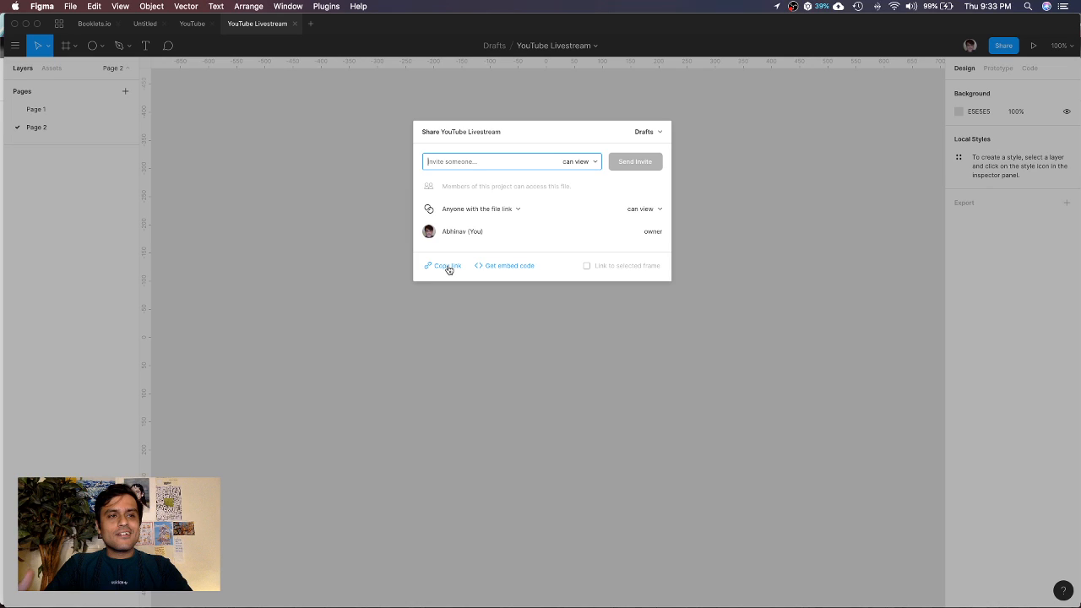
click(448, 267)
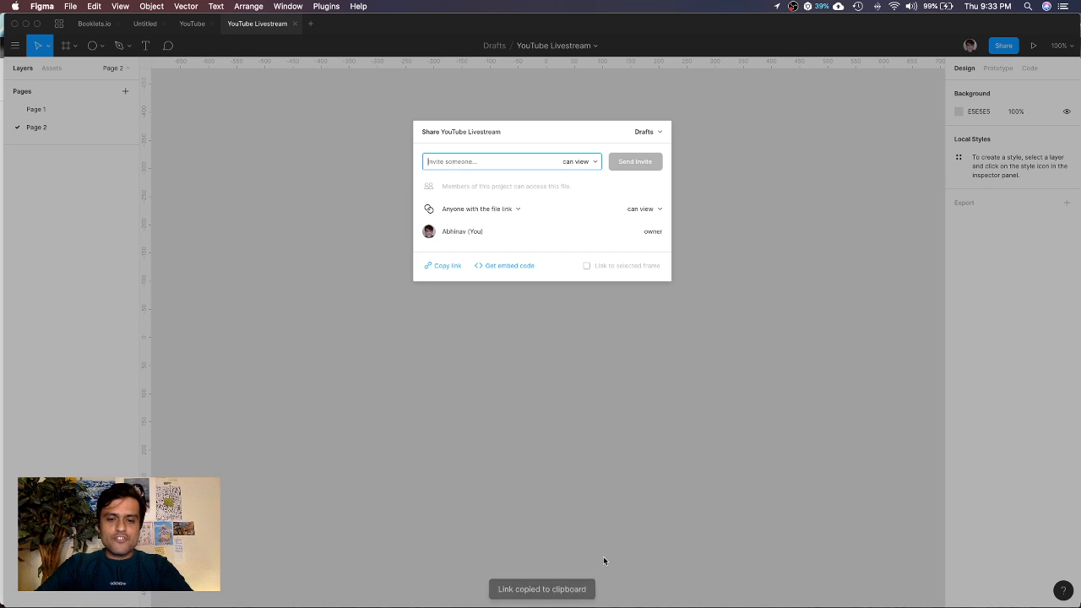
click(443, 602)
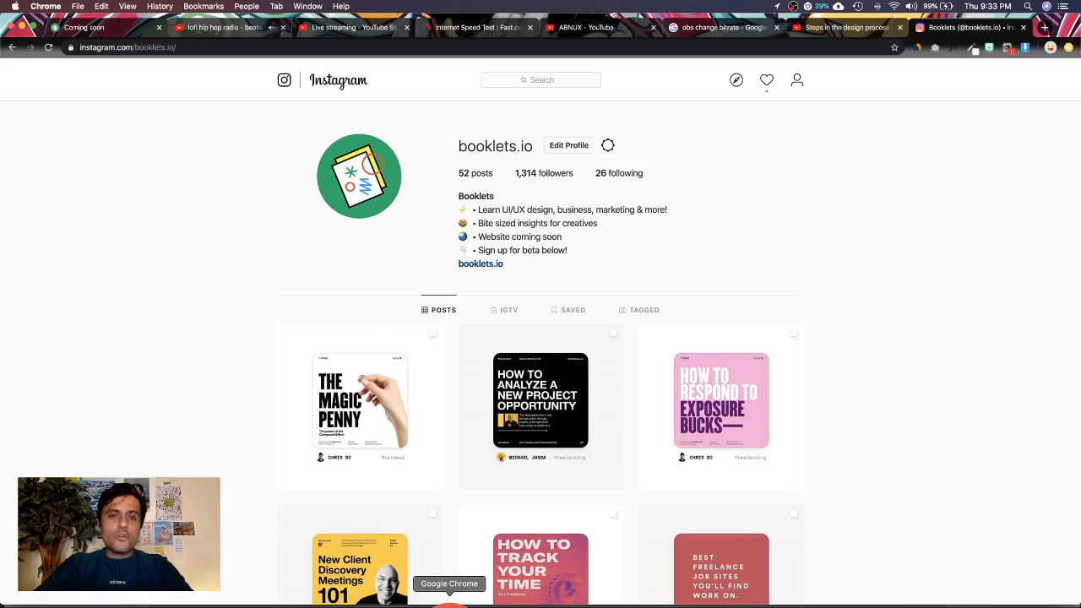
Post the copied Figma file link in the live chat of the YouTube Studio stream dashboard
click(370, 28)
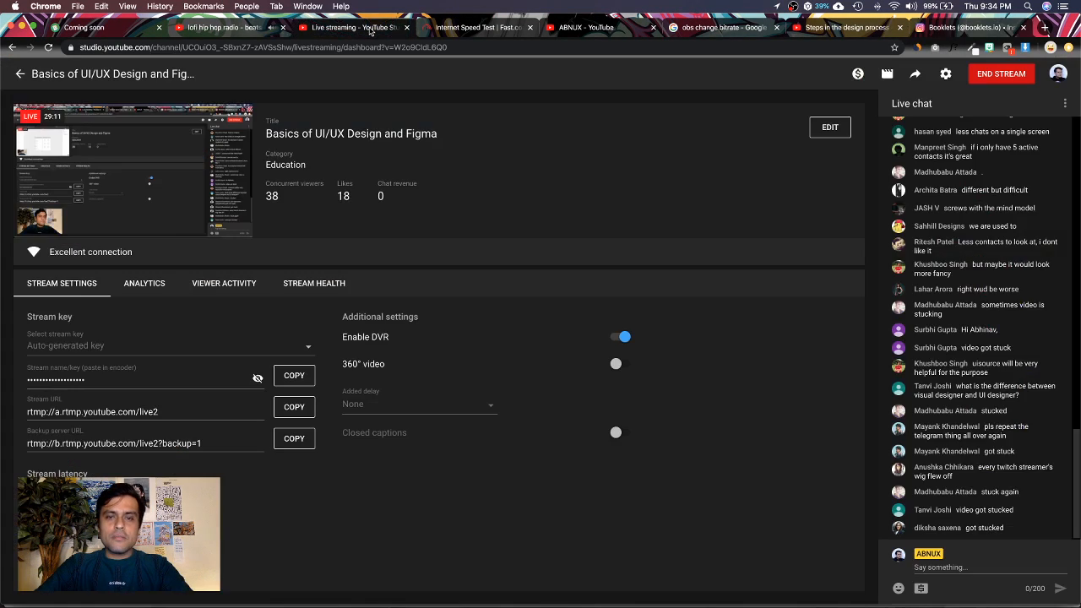
click(949, 568)
key(cmd+v)
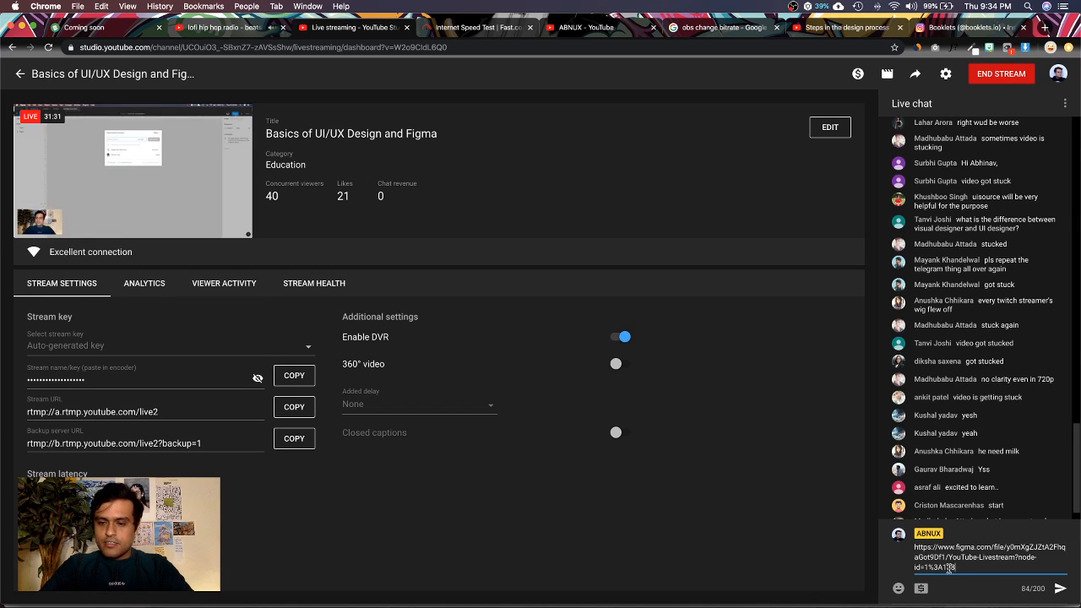
key(Return)
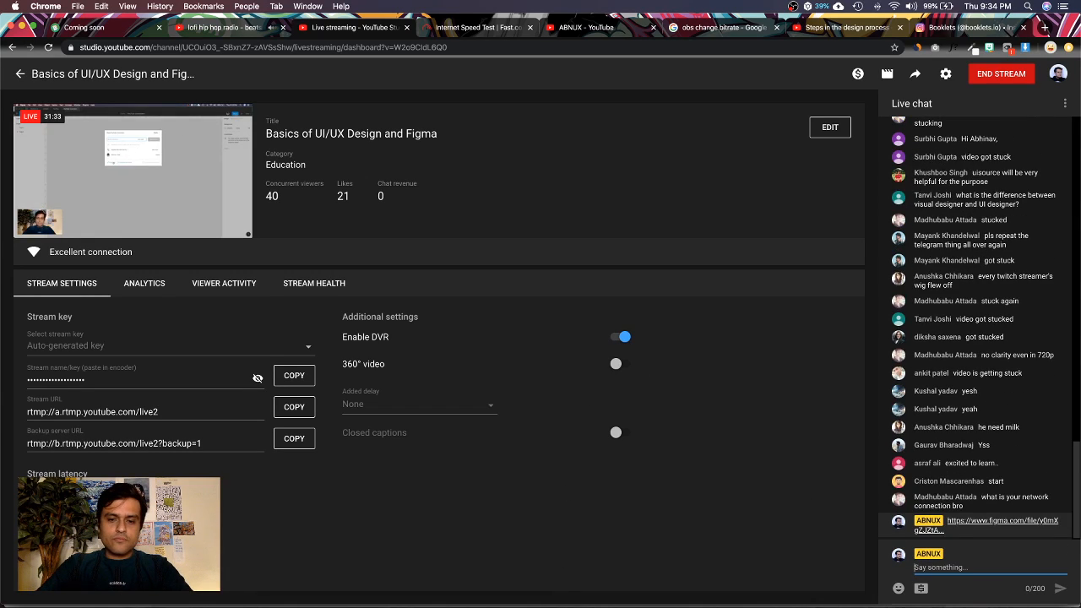
Switch back to Figma, close the share dialog and check the list of people in the file
click(535, 602)
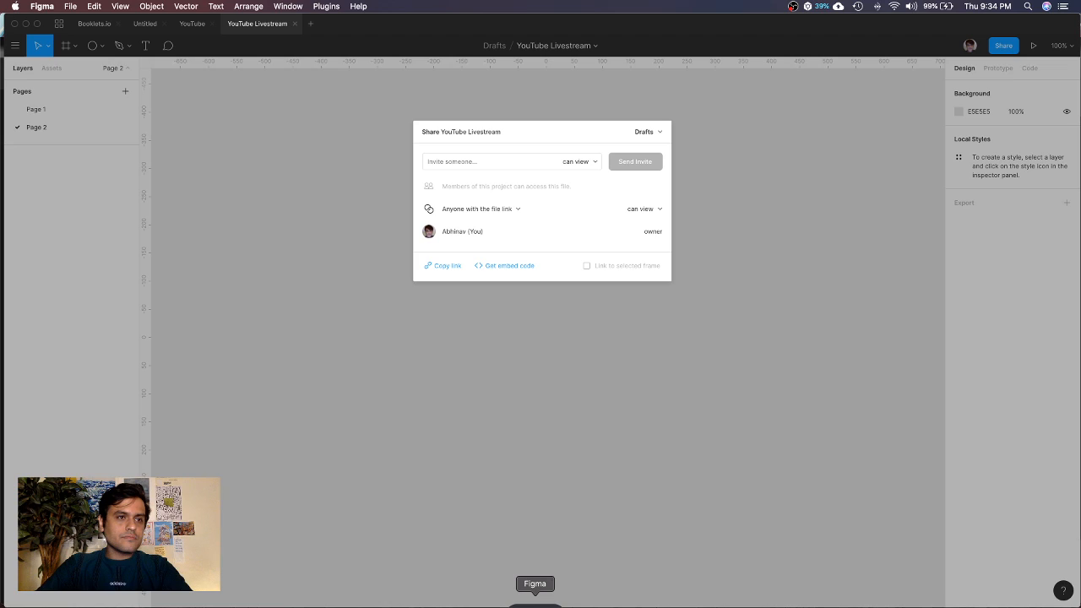
click(562, 337)
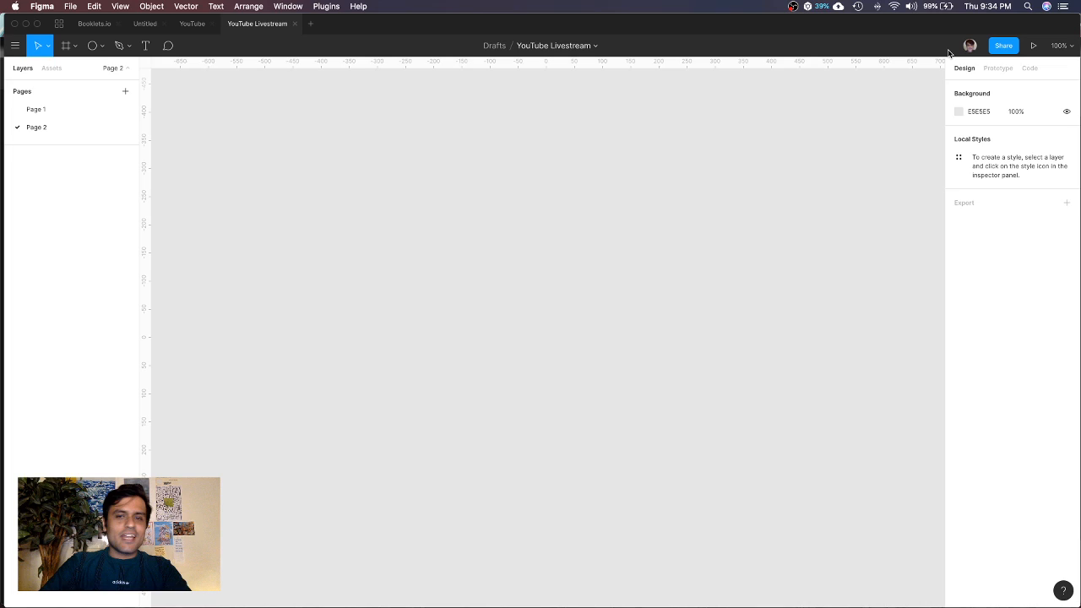
scroll(506, 224, down, 5)
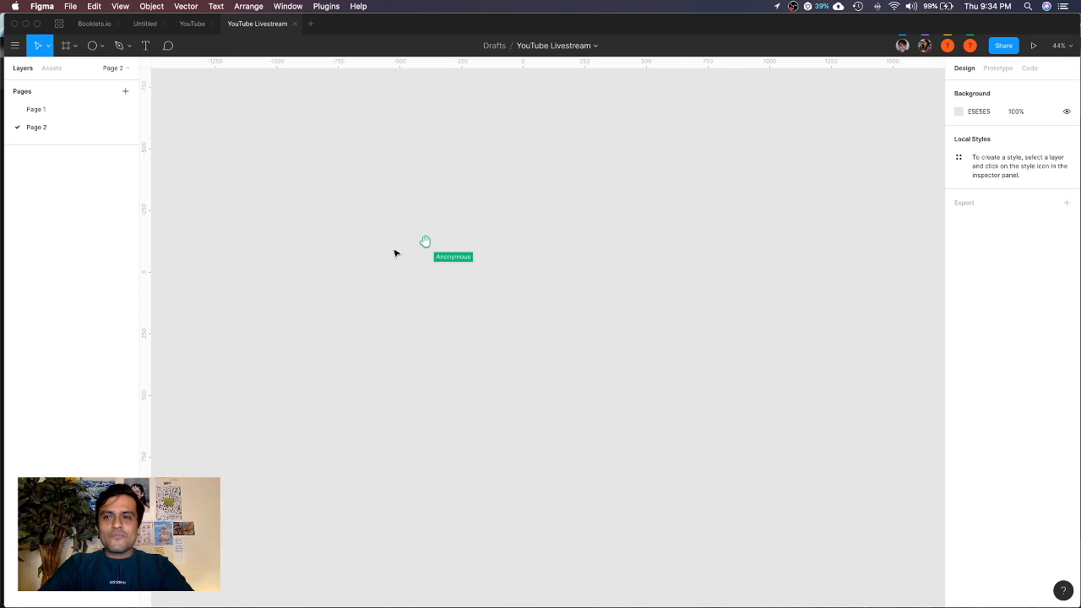
scroll(395, 251, right, 1)
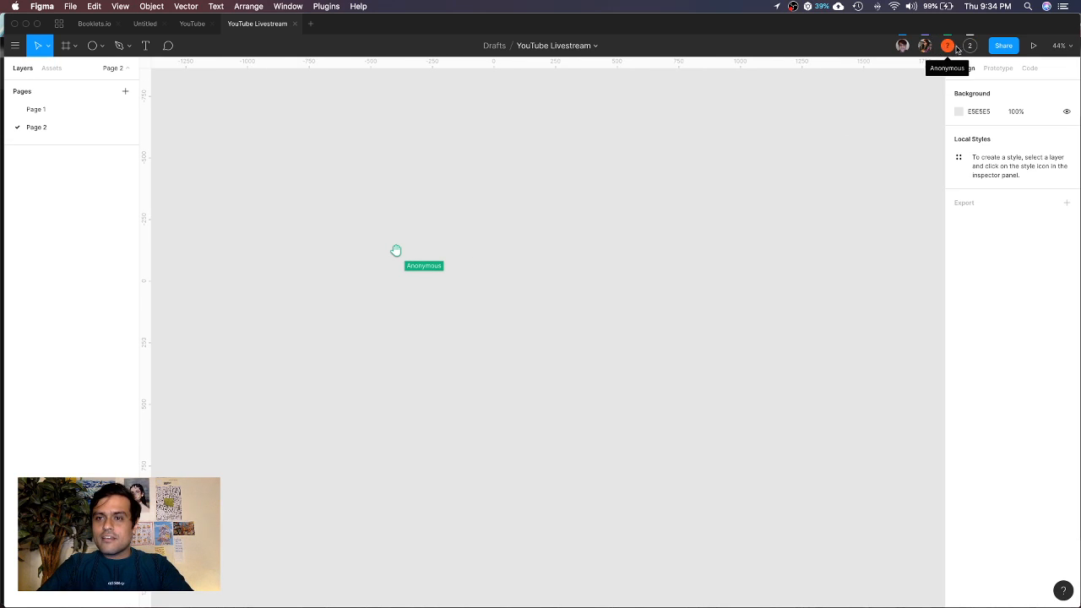
click(969, 49)
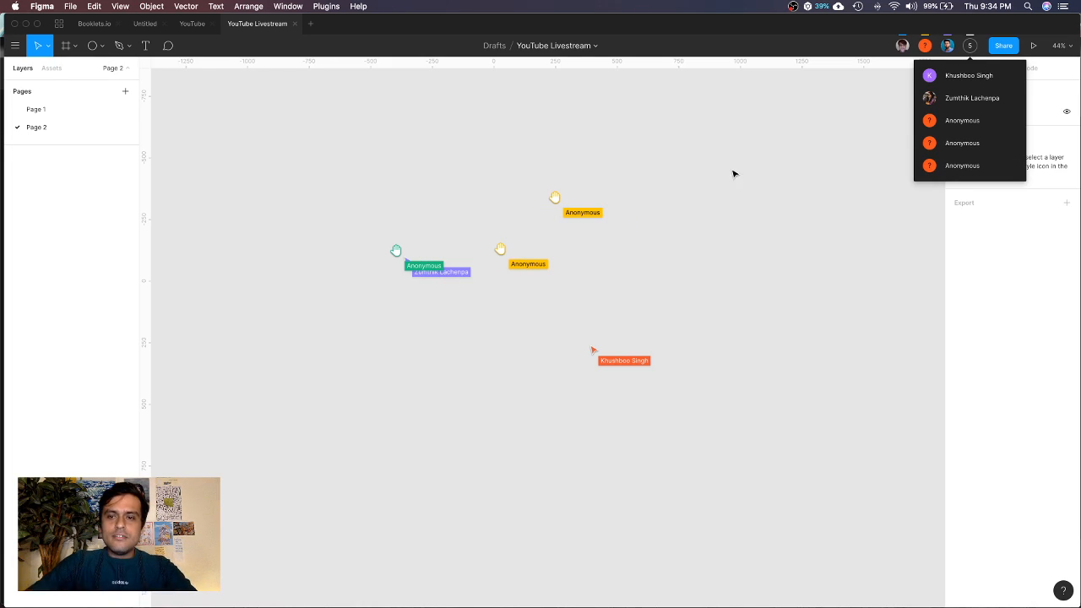
click(733, 208)
Draw a rectangle about 1598 × 809 on an empty area of Page 2, away from the visitors' cursors
scroll(733, 208, down, 3)
scroll(733, 208, down, 2)
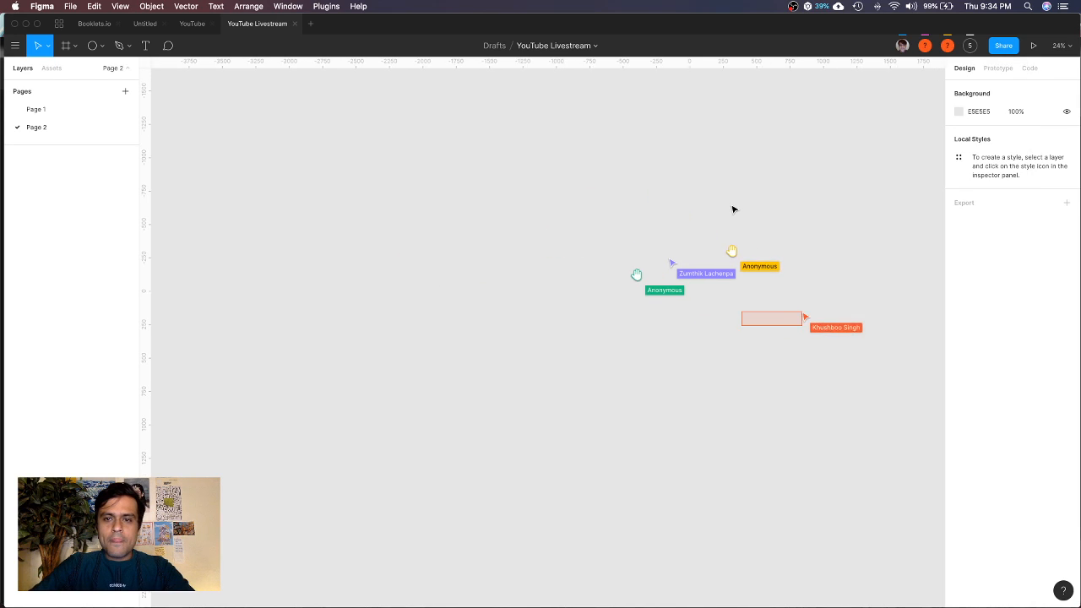
scroll(733, 210, left, 2)
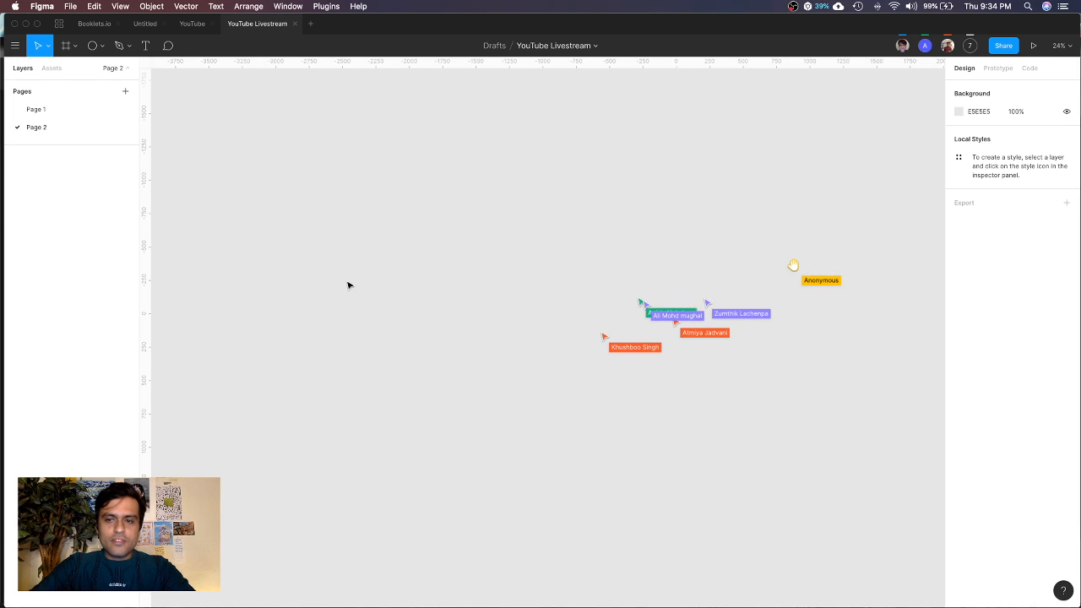
key(r)
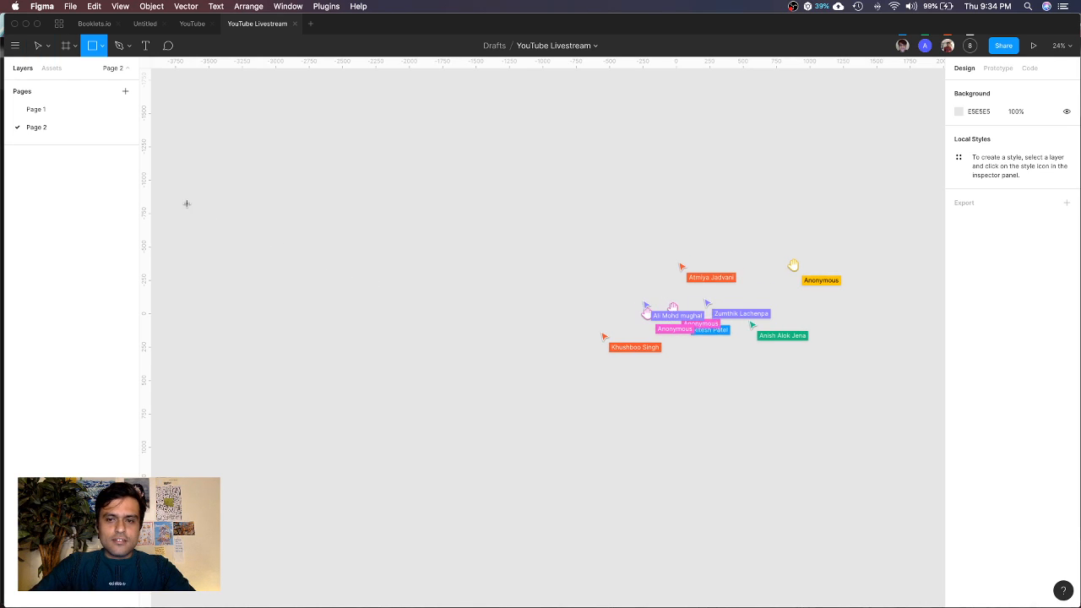
mouse_move(186, 202)
mouse_down()
mouse_move(329, 292)
mouse_move(401, 312)
mouse_up()
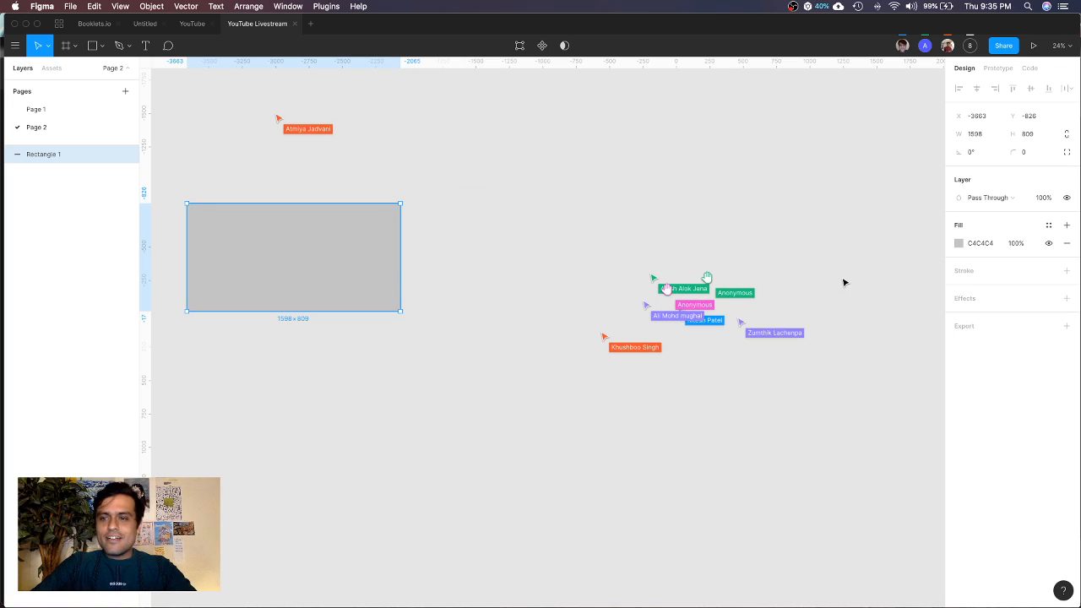
Remove the rectangle's fill and give it a black inside stroke 10 thick
click(1068, 243)
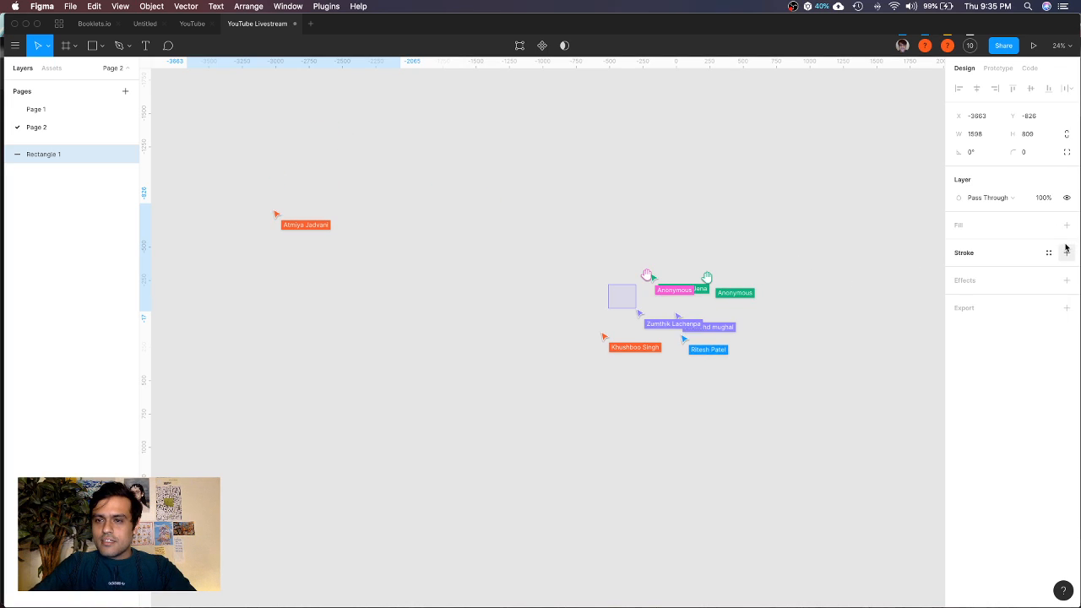
click(1067, 253)
click(969, 289)
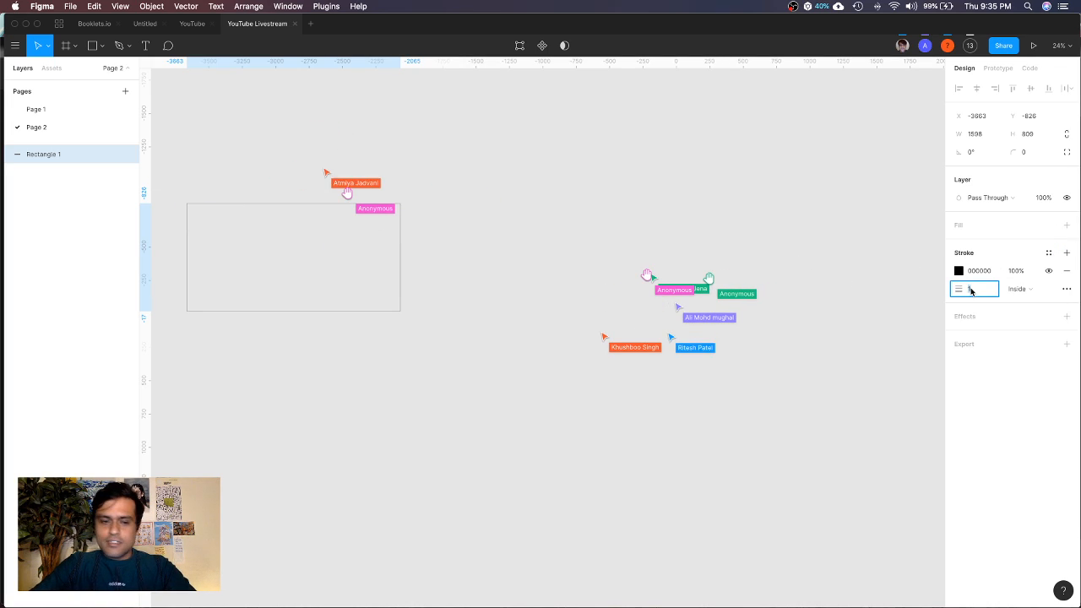
text(10)
key(Return)
click(276, 464)
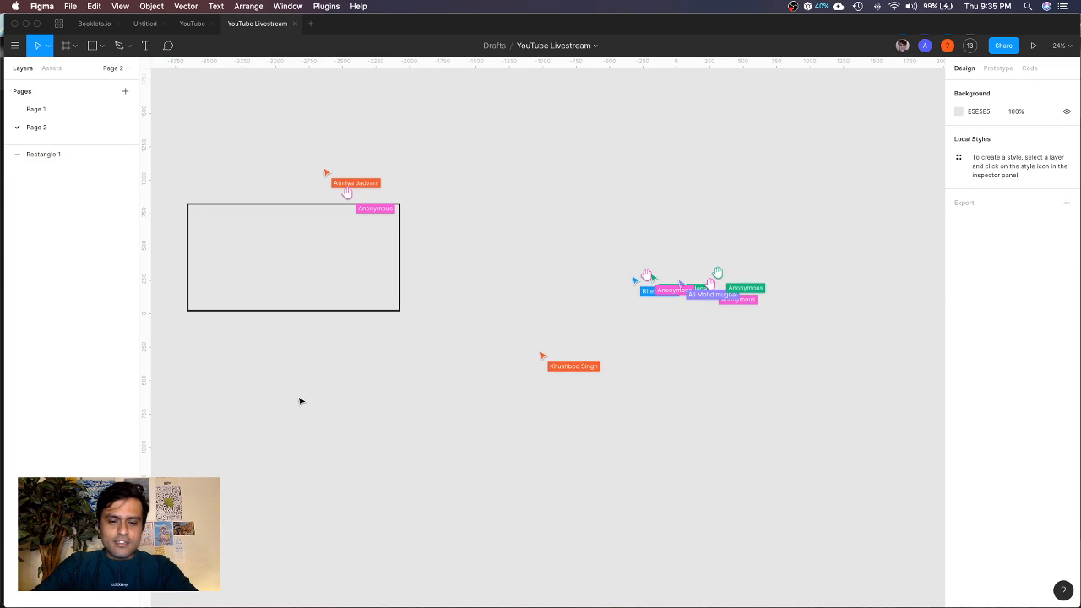
Add the text "Lounge" inside the rectangle near its upper edge at font size 48
key(t)
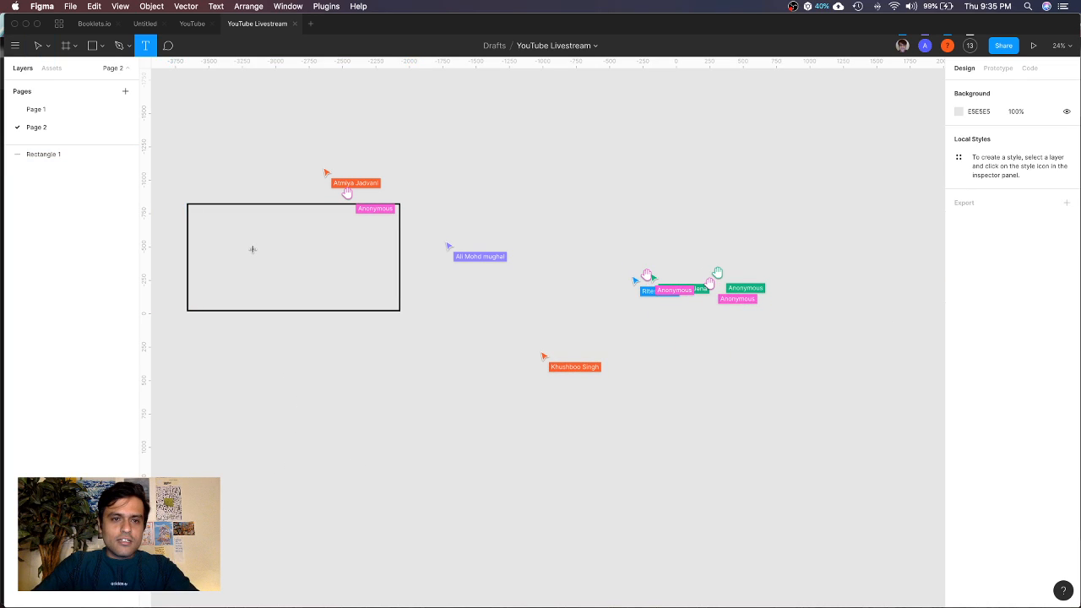
key(super+v)
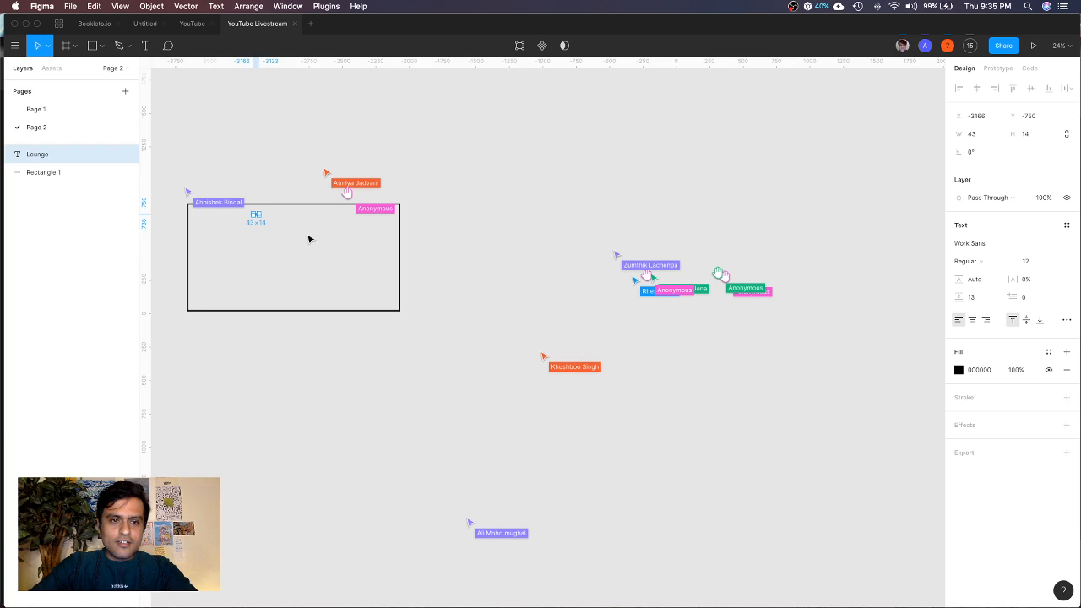
click(1033, 262)
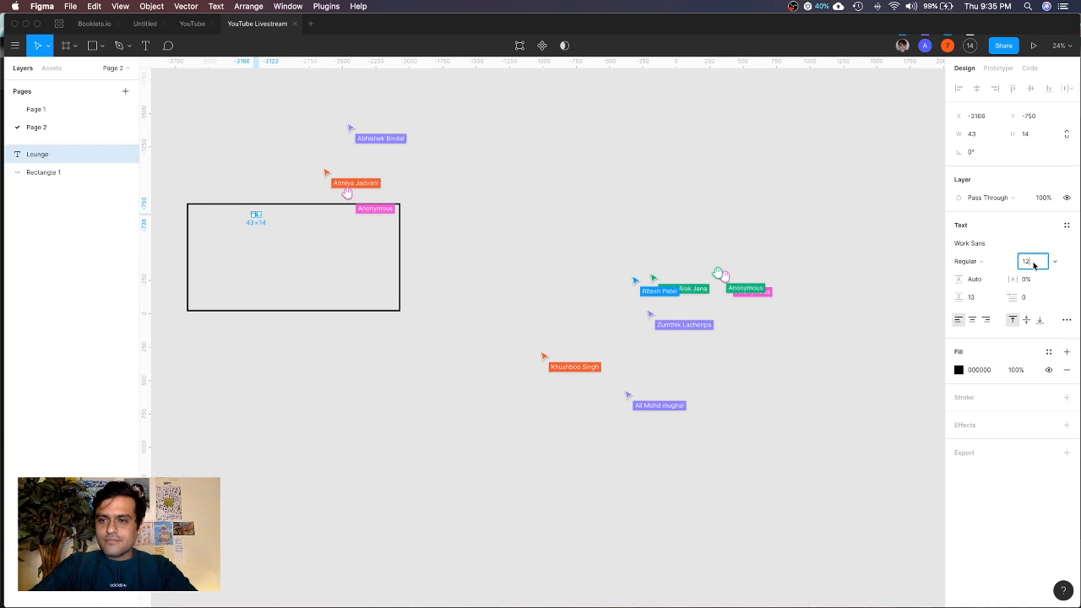
text(48)
key(Return)
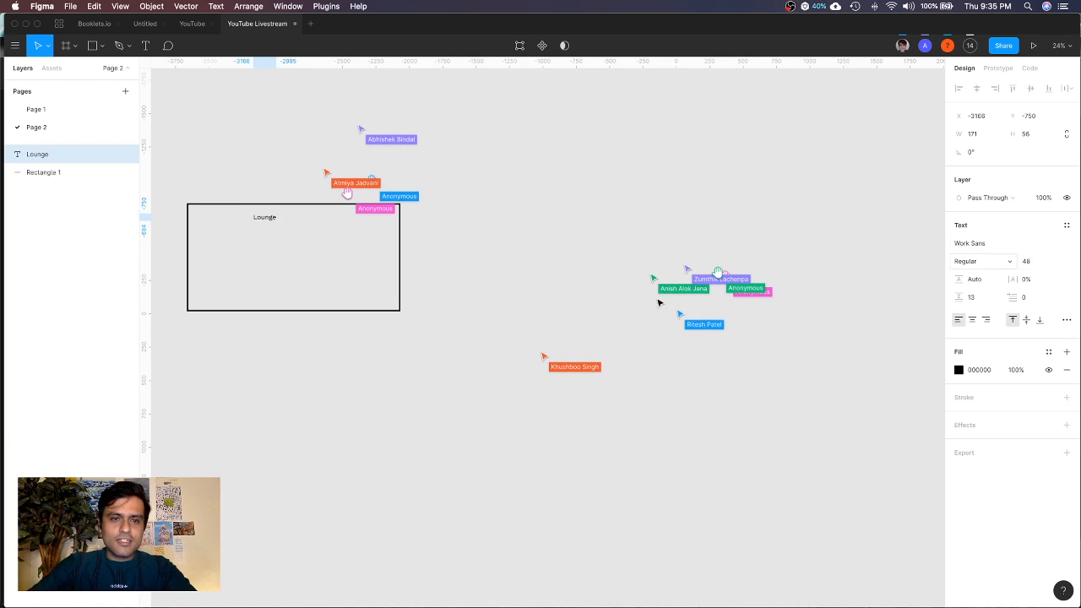
Change the text inside the rectangle to "Cursor lounge"
double_click(263, 218)
text(Cursou)
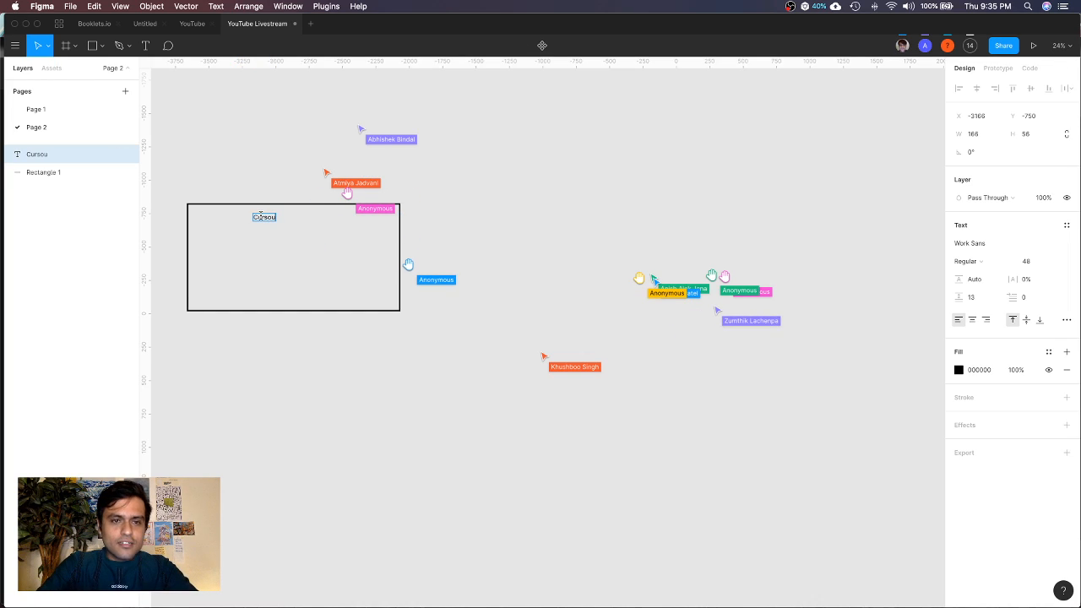
key(BackSpace)
text(r lo)
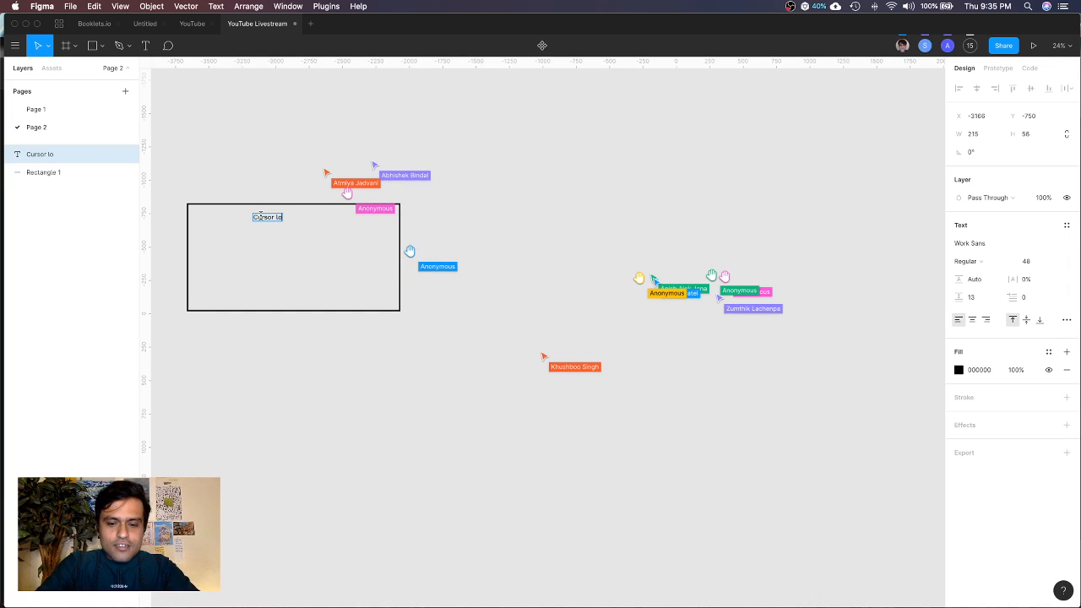
text(unge)
key(Escape)
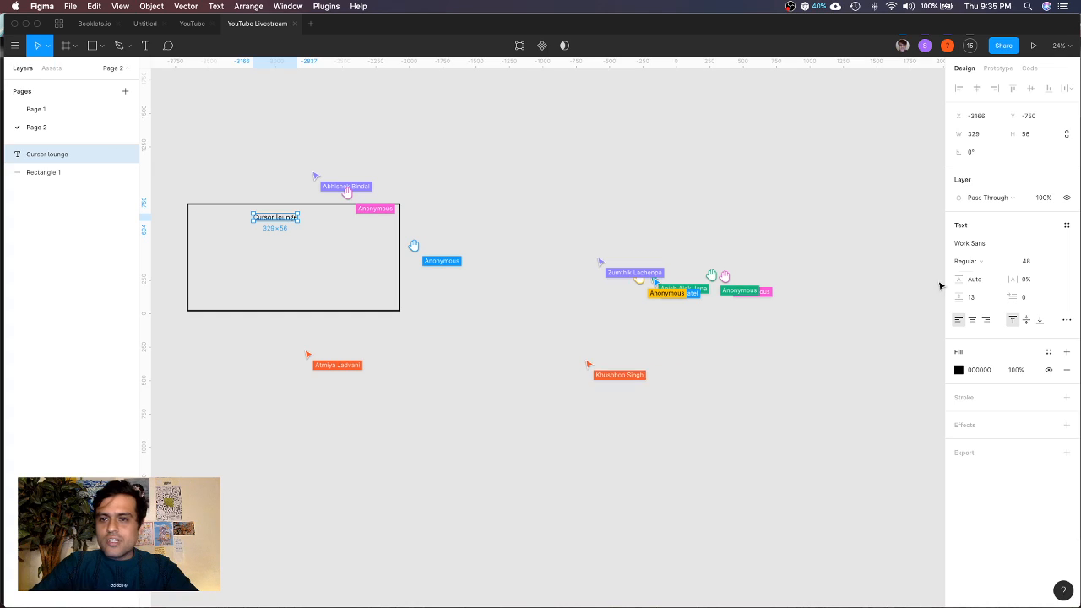
Set the "Cursor lounge" title to SemiBold and move it into the rectangle's upper-left corner
click(976, 261)
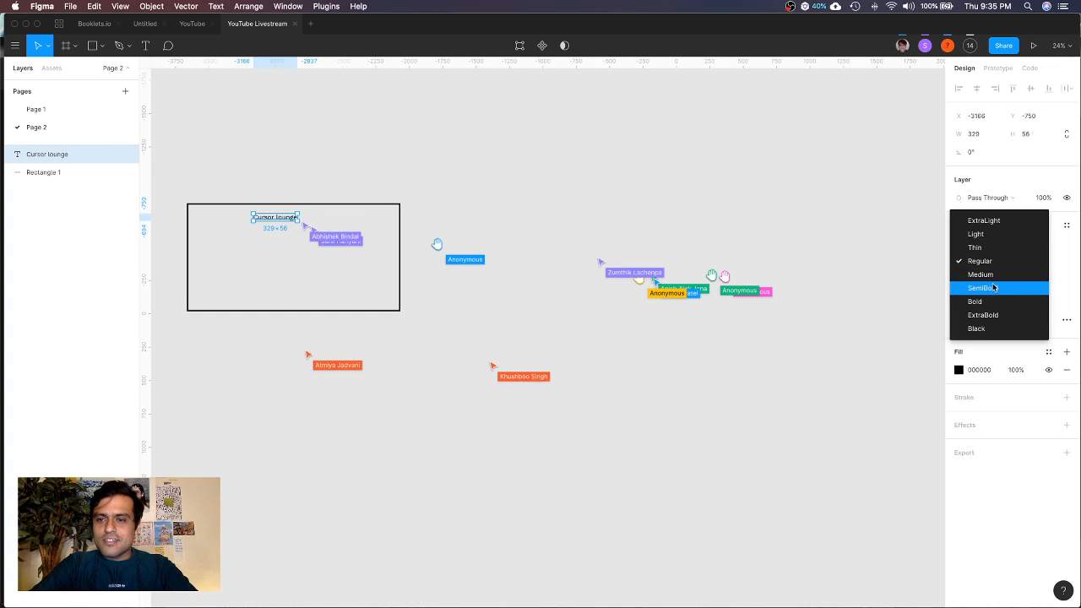
click(995, 288)
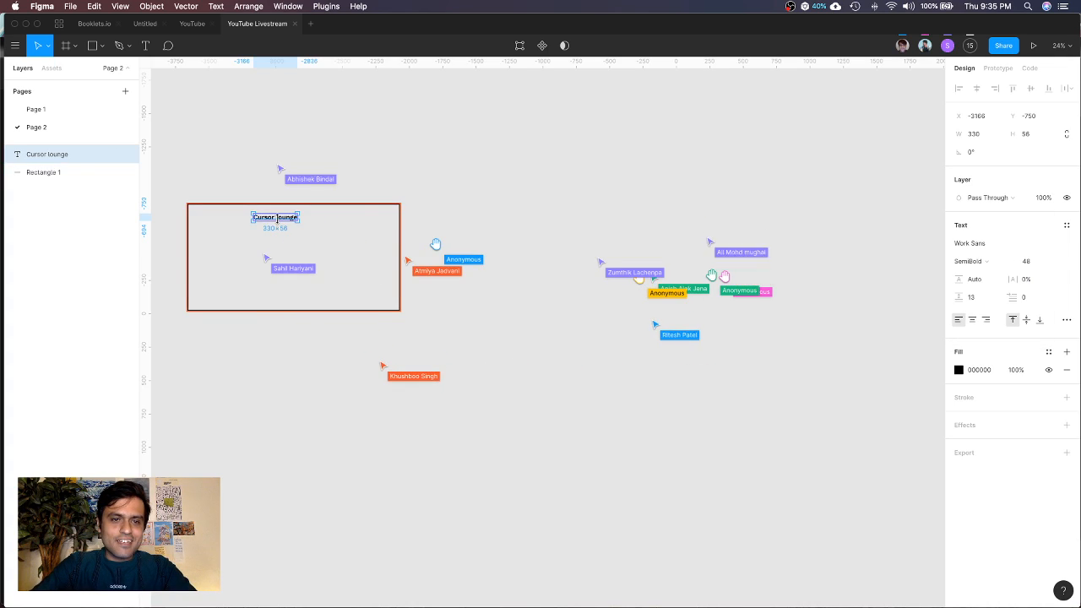
key(Escape)
drag(290, 217, 230, 219)
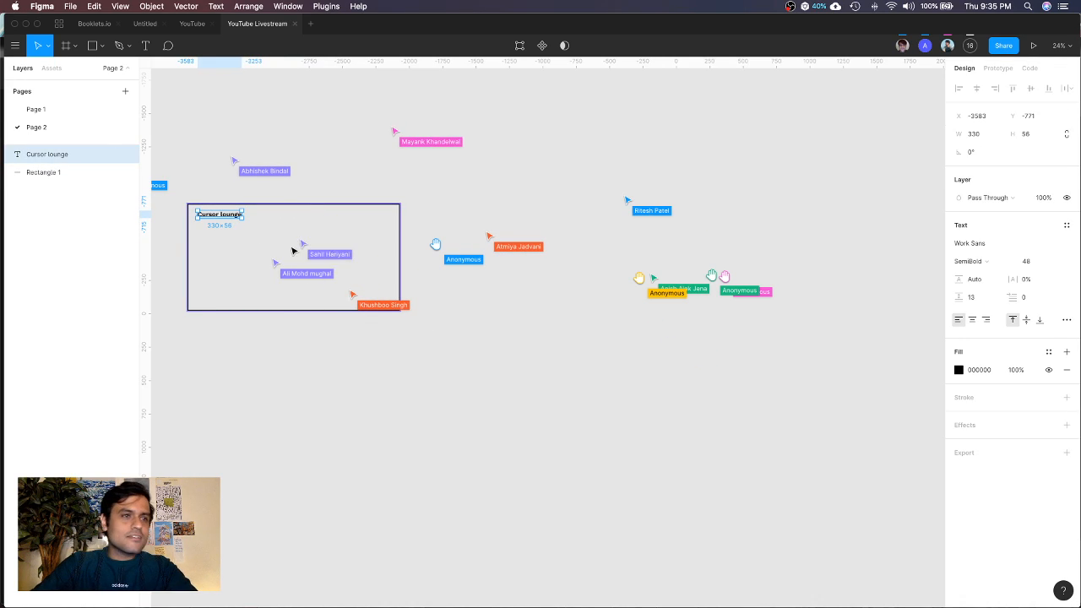
scroll(304, 275, left, 3)
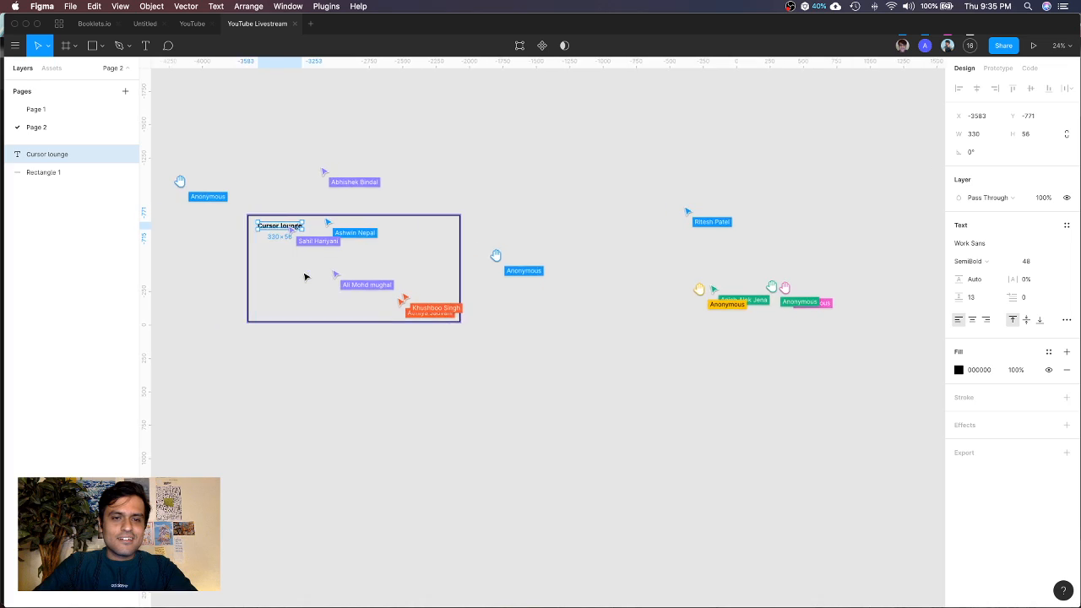
scroll(306, 276, left, 3)
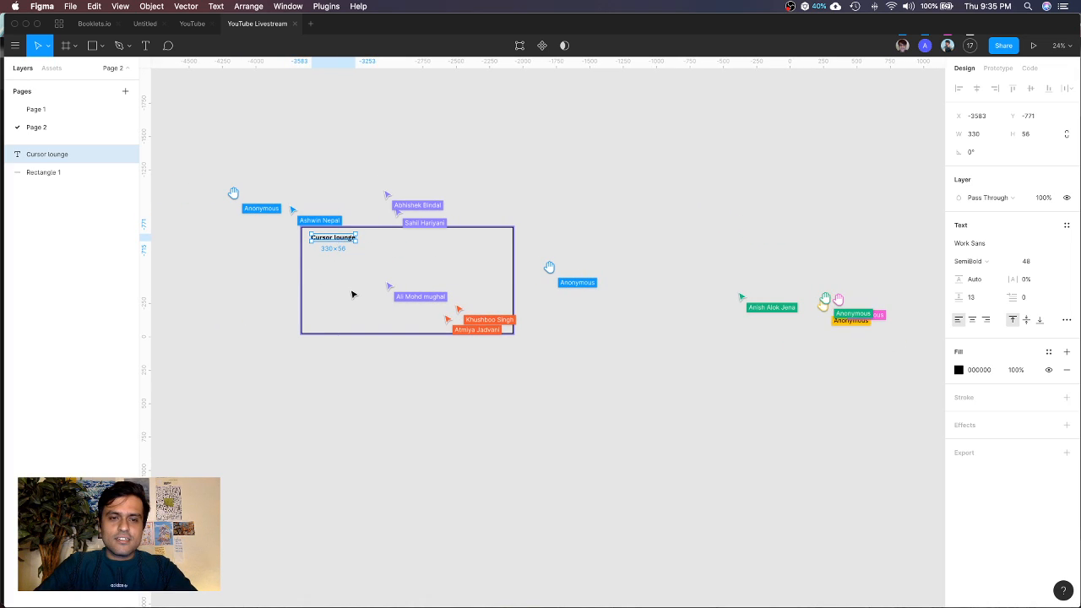
Add a burger emoji as a new text layer in the lower-left part of the Cursor lounge rectangle
key(Escape)
key(t)
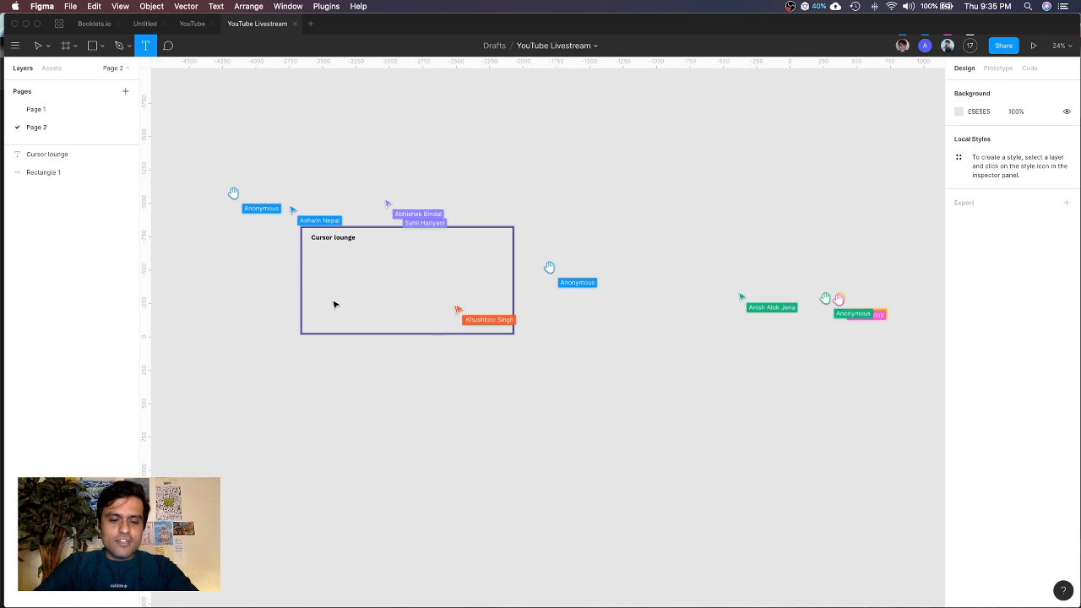
click(334, 305)
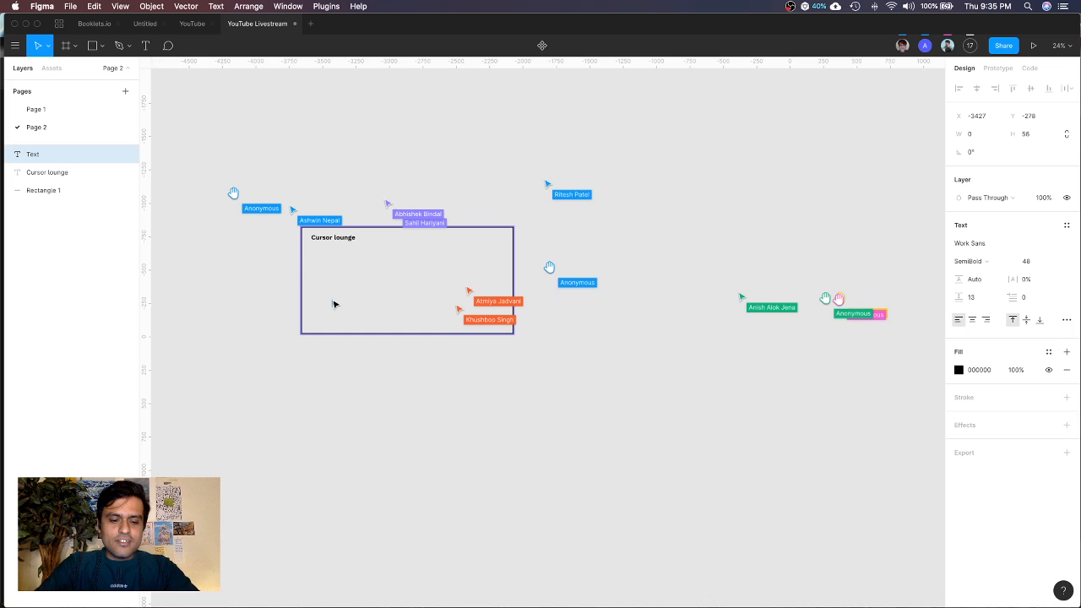
key(ctrl+super+space)
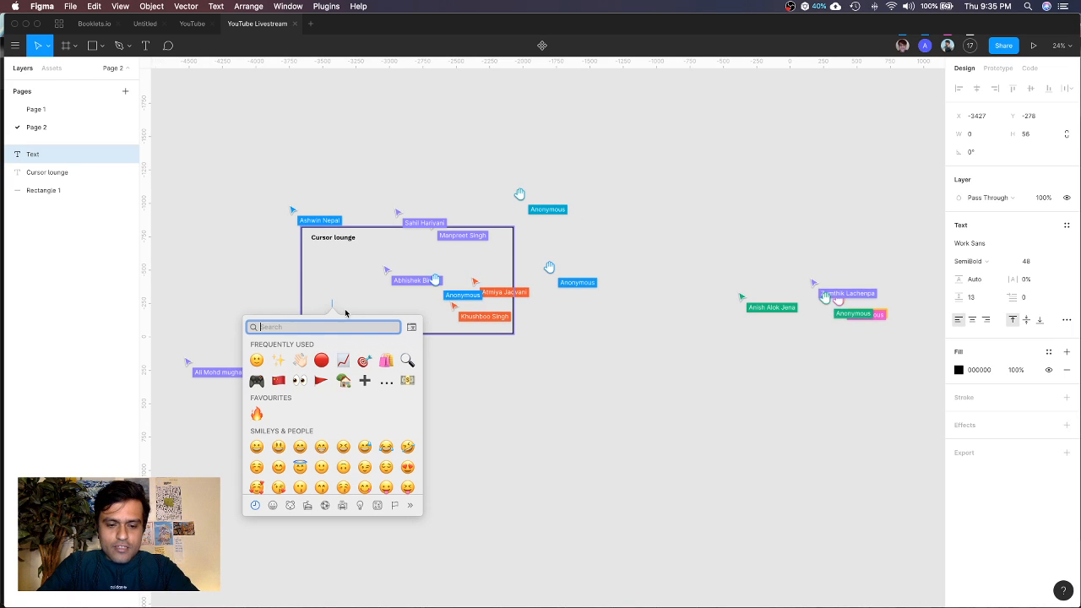
text(burg)
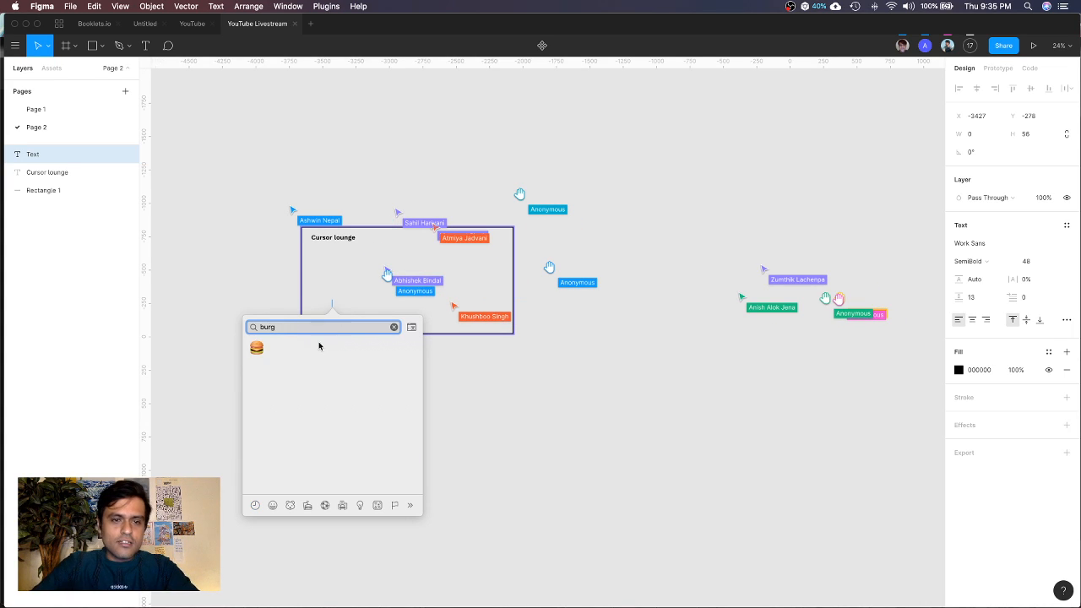
key(Return)
key(Escape)
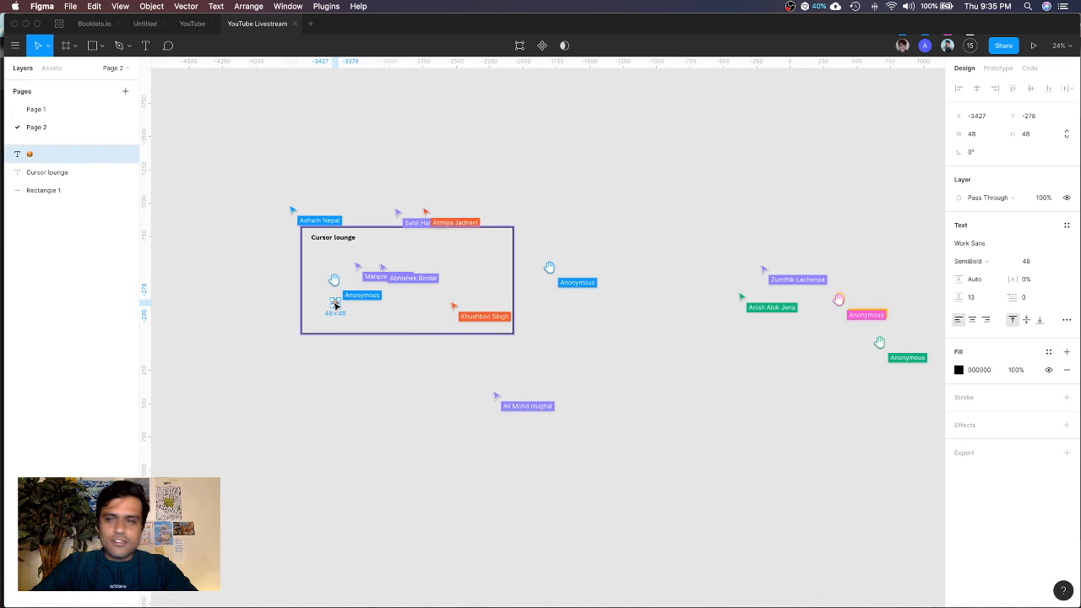
Set the burger emoji's font size to 120, deselect it and go back to Page 1
click(1032, 261)
text(120)
key(Return)
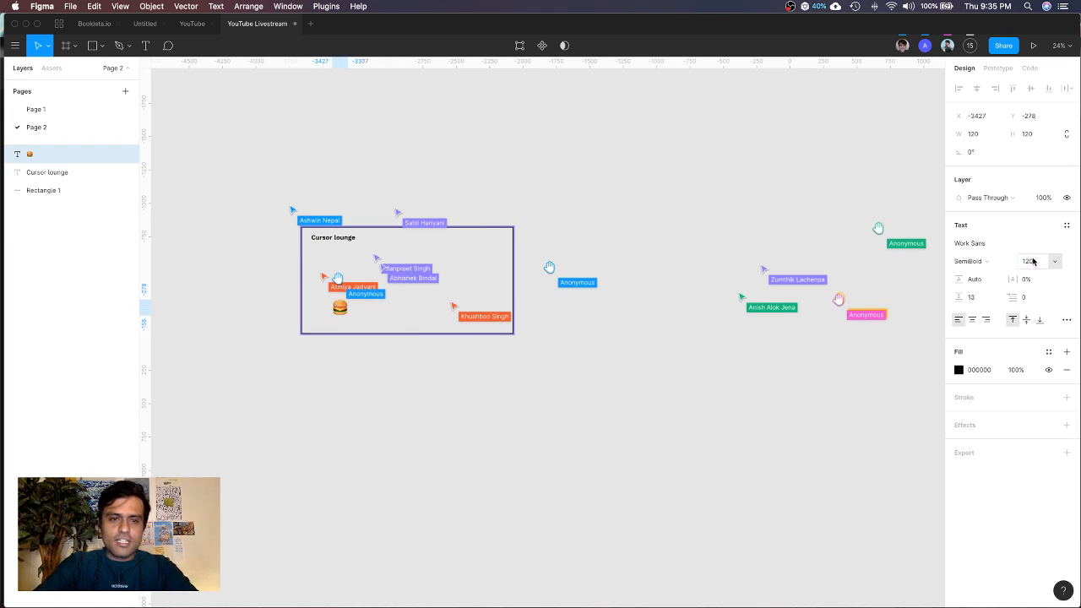
click(463, 430)
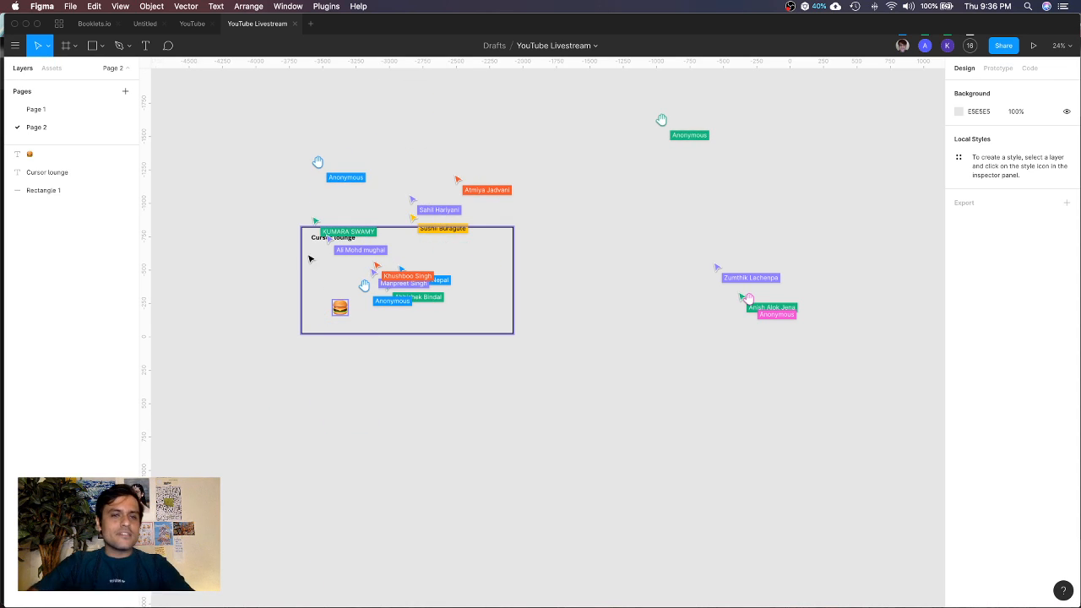
click(35, 109)
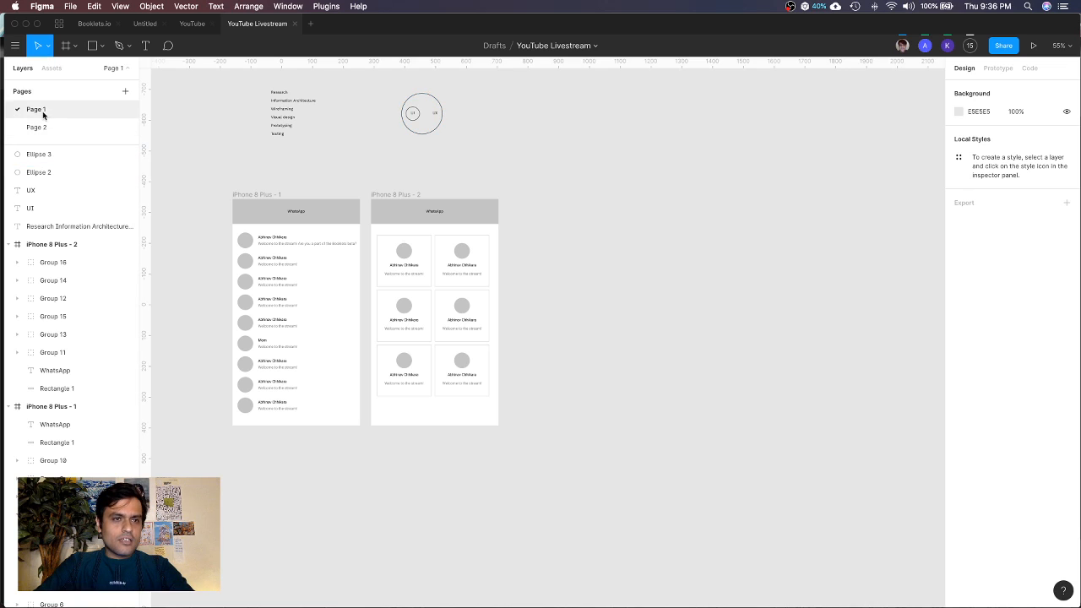
scroll(182, 229, left, 3)
scroll(182, 228, up, 1)
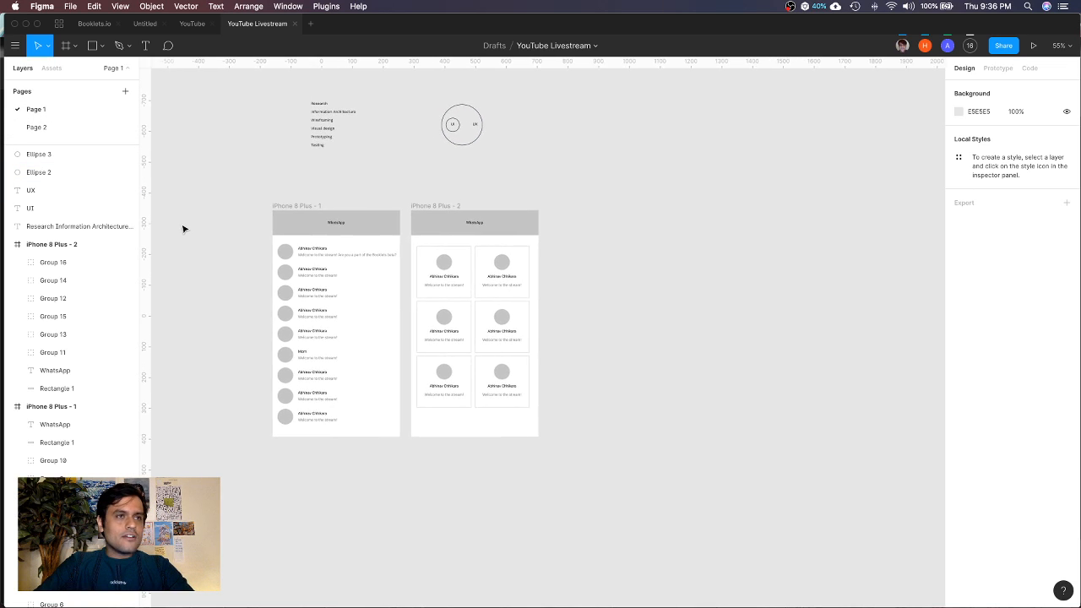
scroll(236, 244, up, 3)
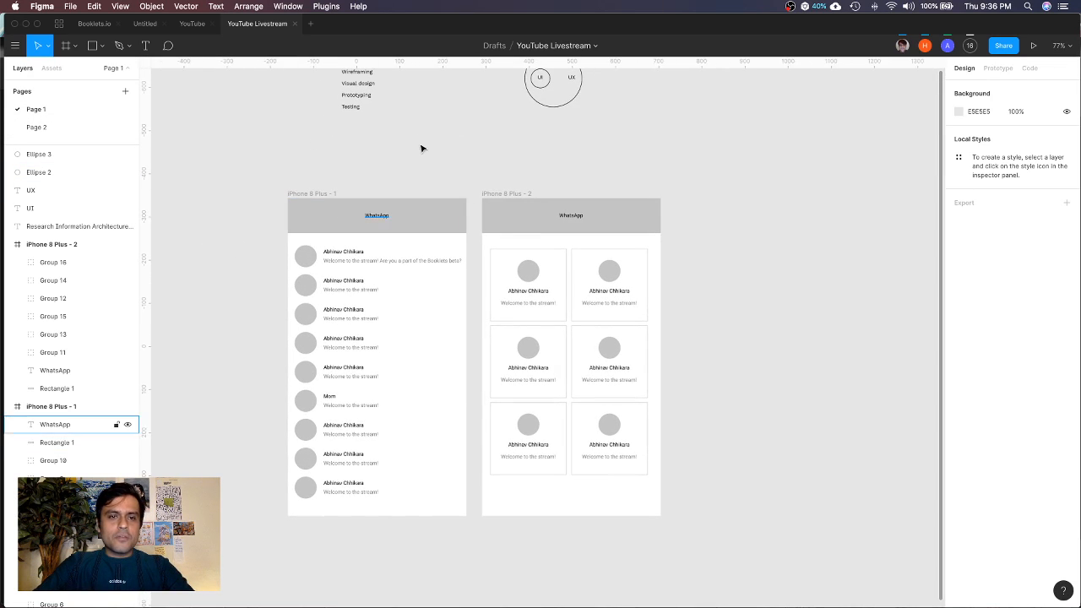
scroll(424, 154, up, 5)
scroll(424, 154, left, 2)
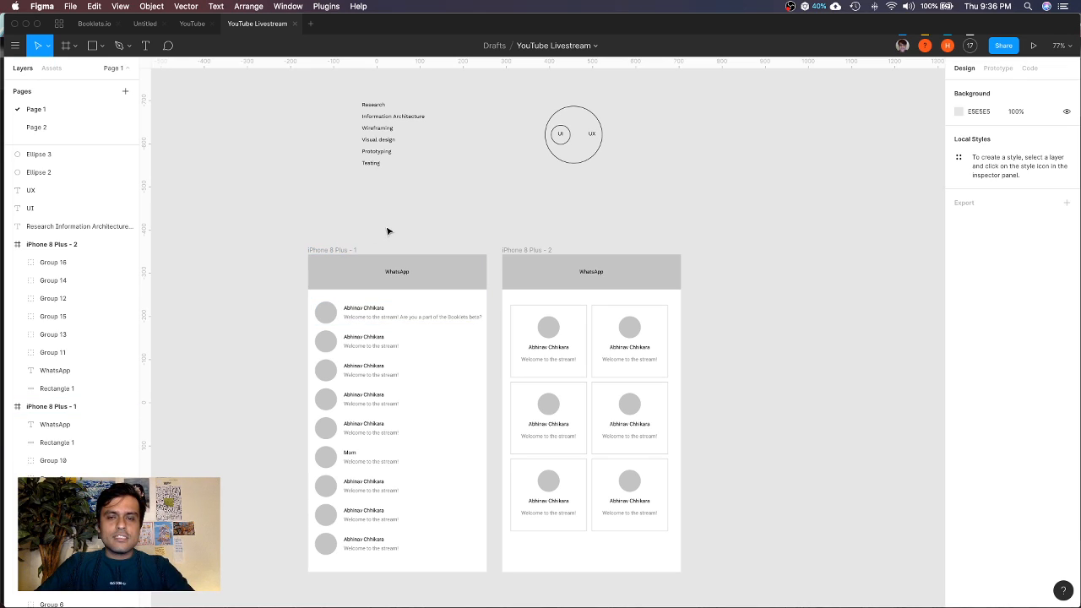
scroll(388, 230, down, 2)
scroll(440, 218, down, 3)
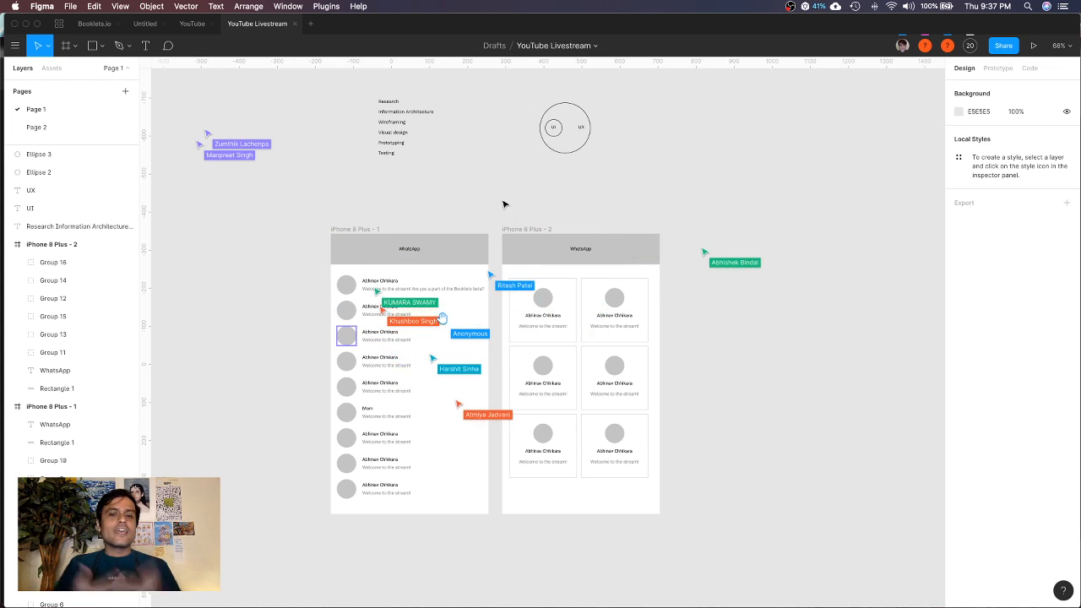
Go to Page 2 and check the visitors' cursors around the Cursor lounge and the list of people viewing the file
click(35, 128)
scroll(369, 389, down, 2)
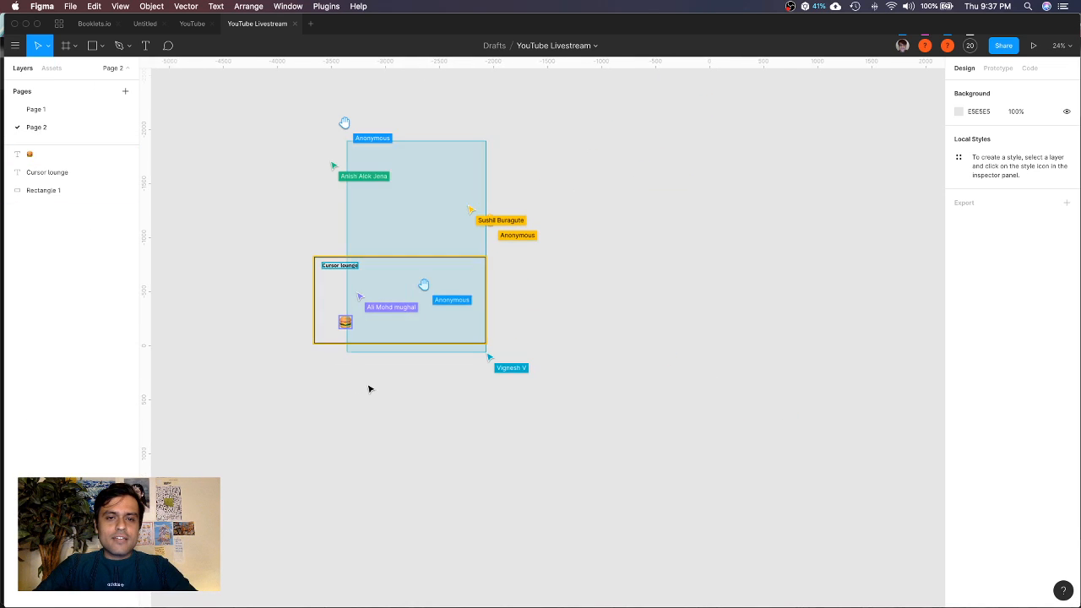
scroll(578, 401, right, 2)
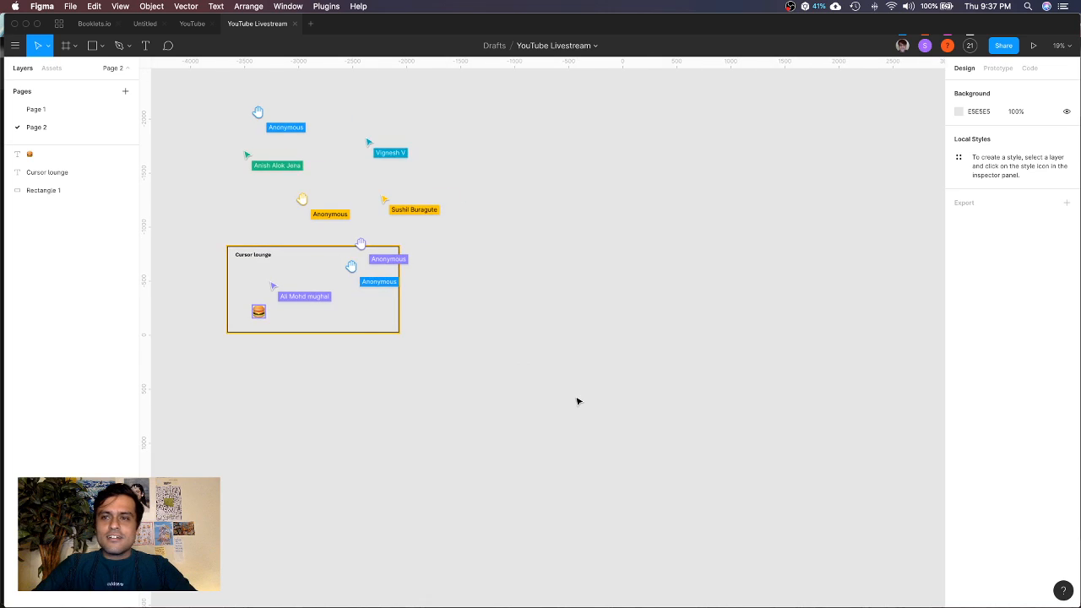
scroll(577, 401, down, 3)
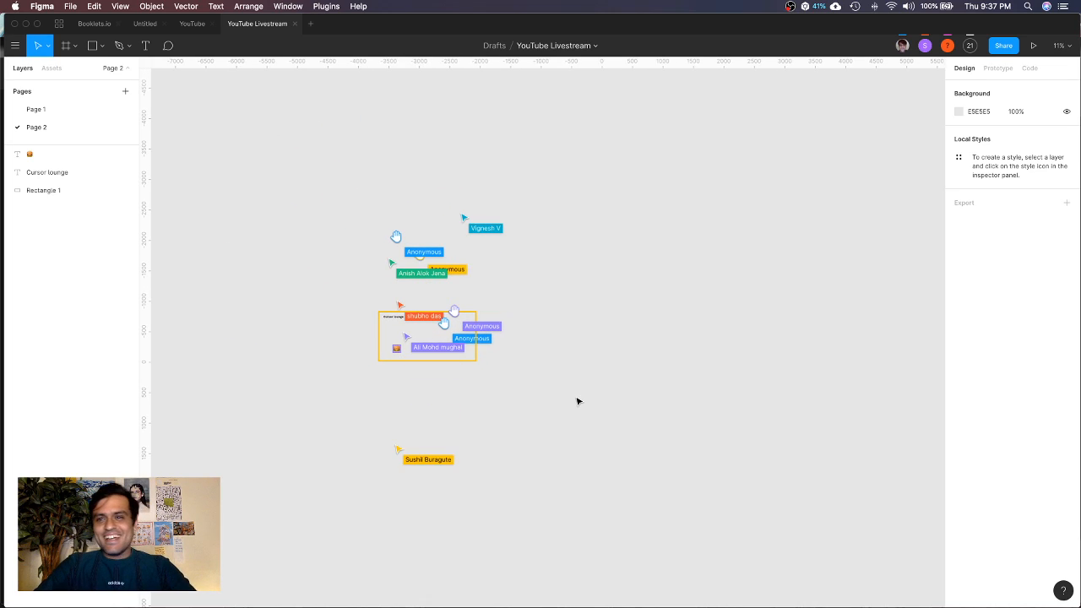
click(969, 49)
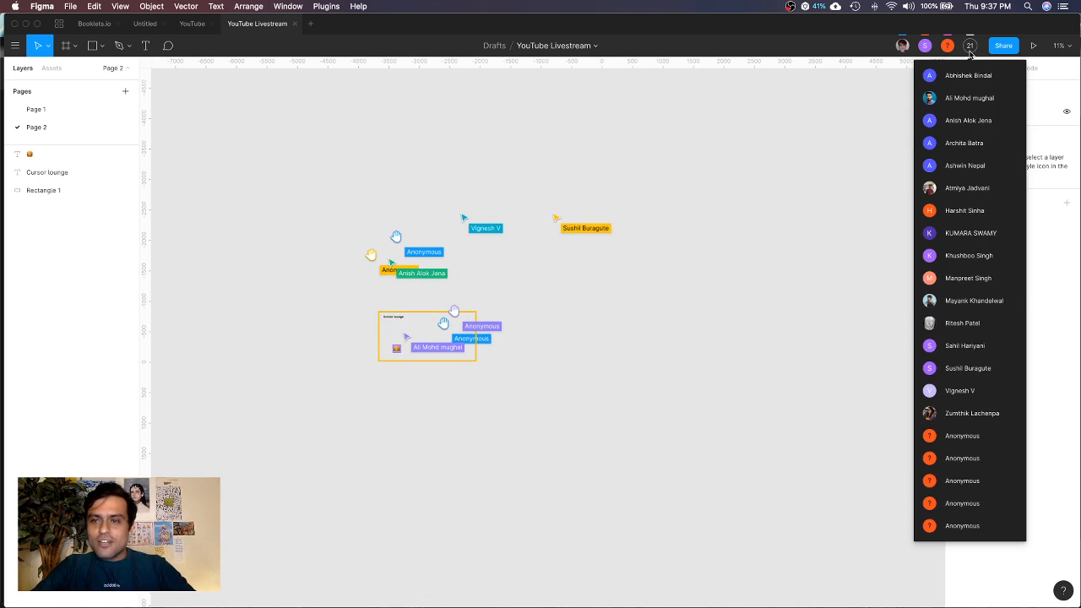
click(819, 151)
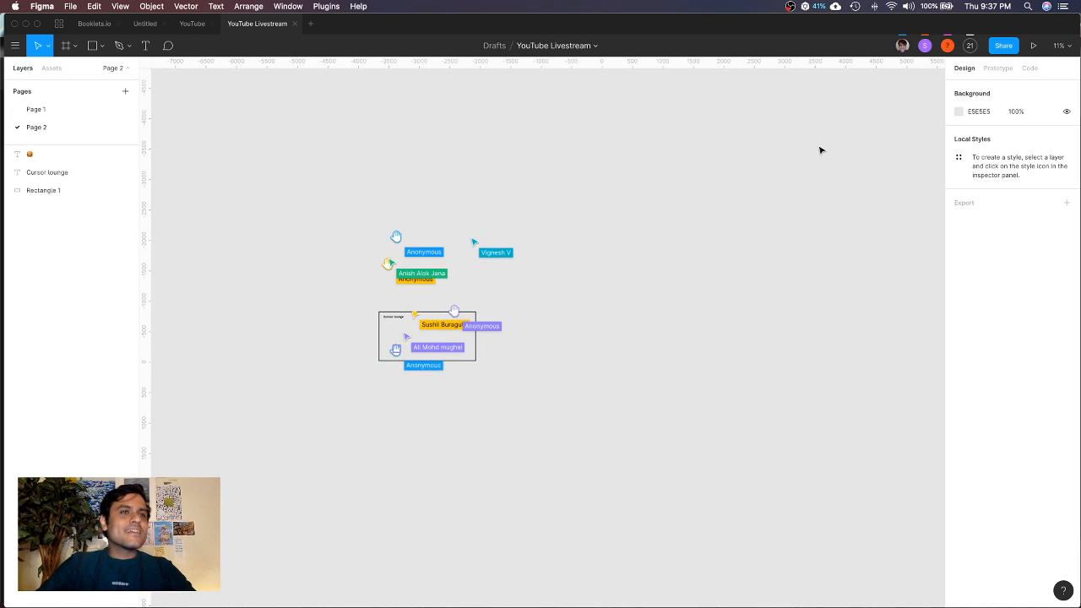
scroll(416, 412, up, 2)
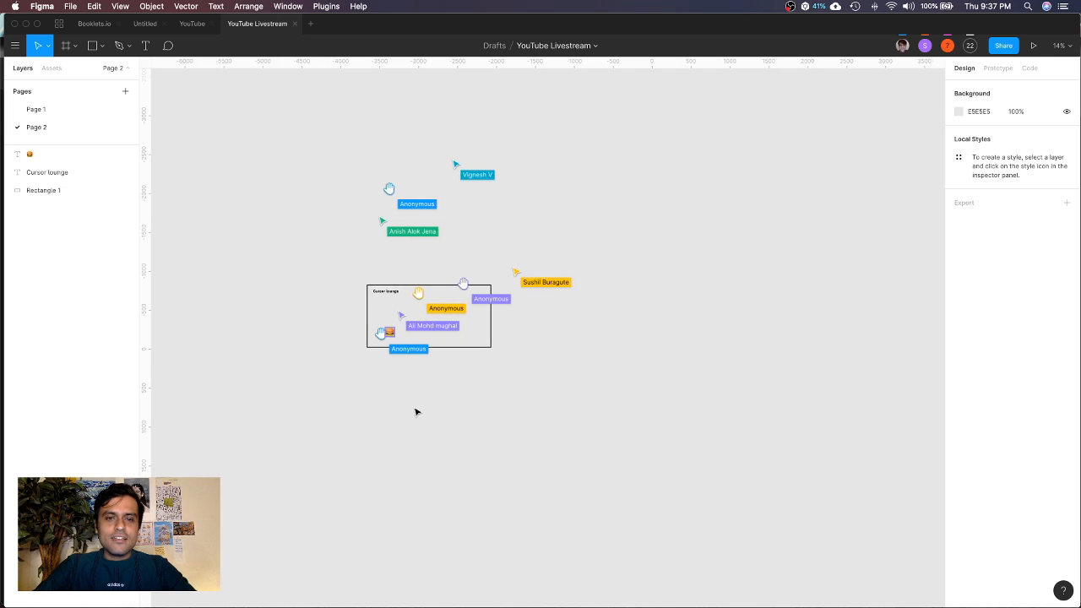
scroll(416, 412, right, 3)
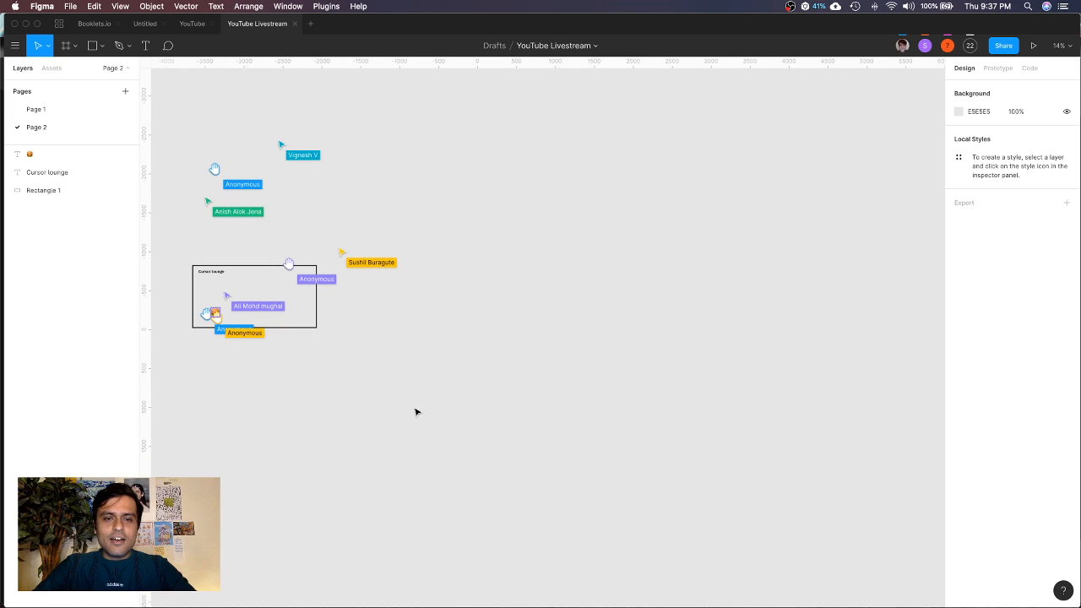
Add a third page and copy the Cursor lounge rectangle, its title and the burger emoji from Page 2 onto it
click(125, 91)
click(71, 198)
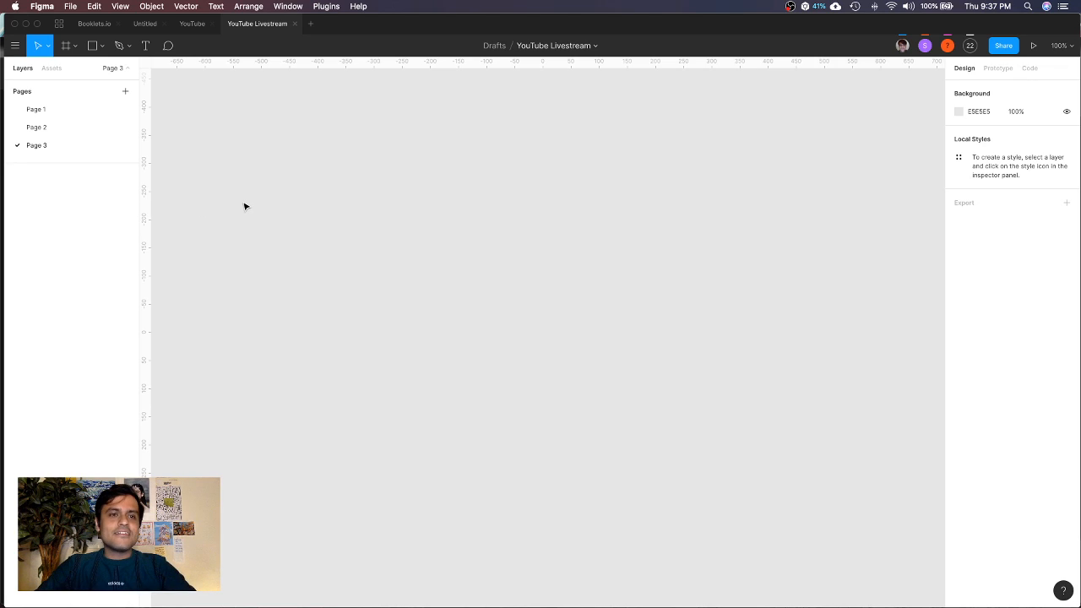
click(55, 127)
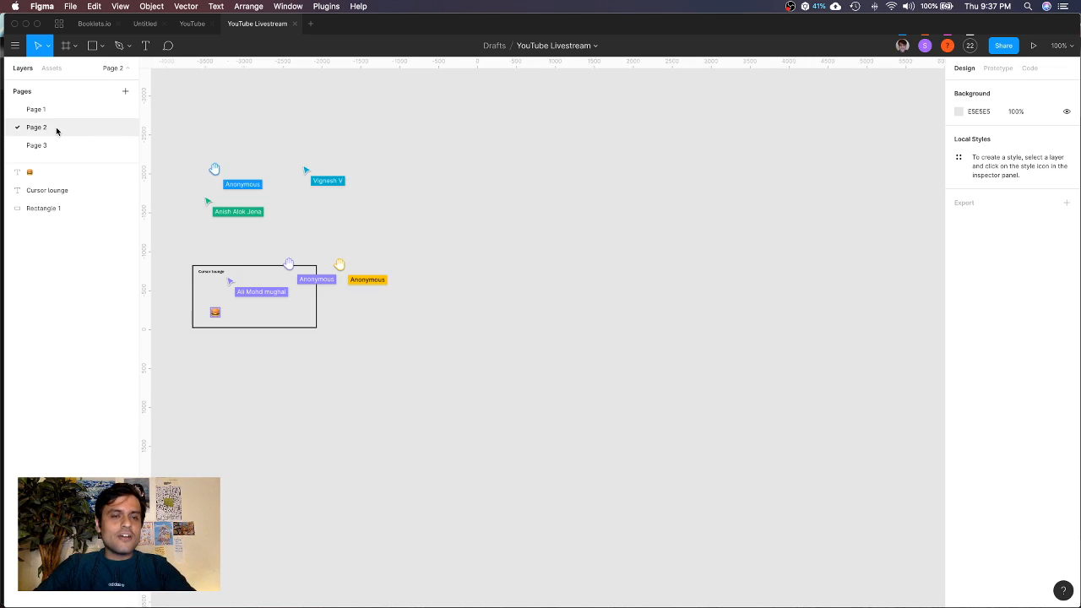
drag(184, 254, 354, 353)
click(46, 144)
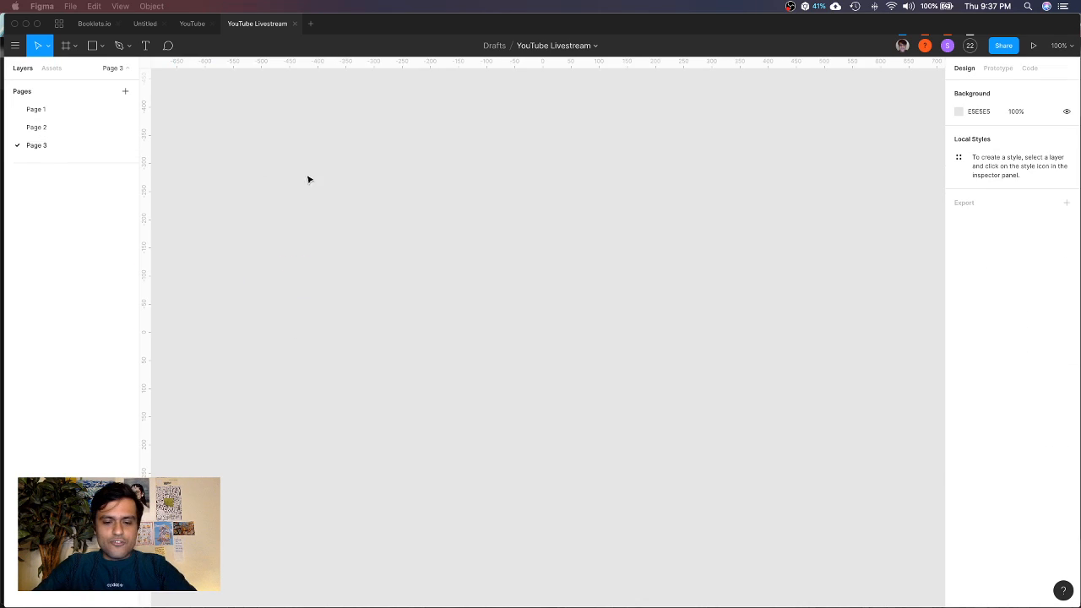
key(super+v)
scroll(458, 299, down, 5)
scroll(458, 299, right, 3)
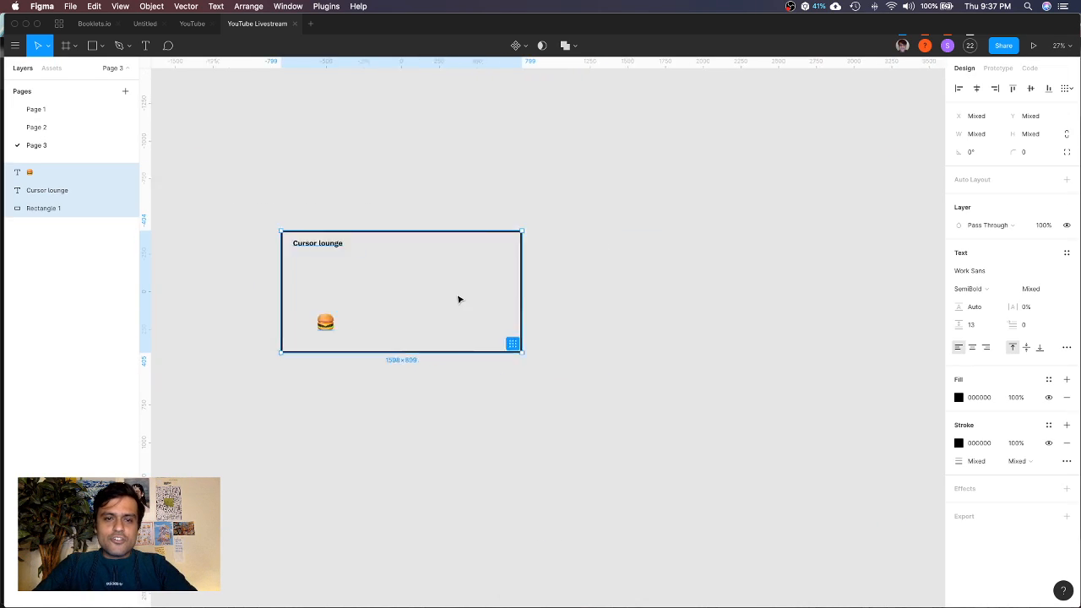
scroll(457, 299, down, 2)
click(484, 416)
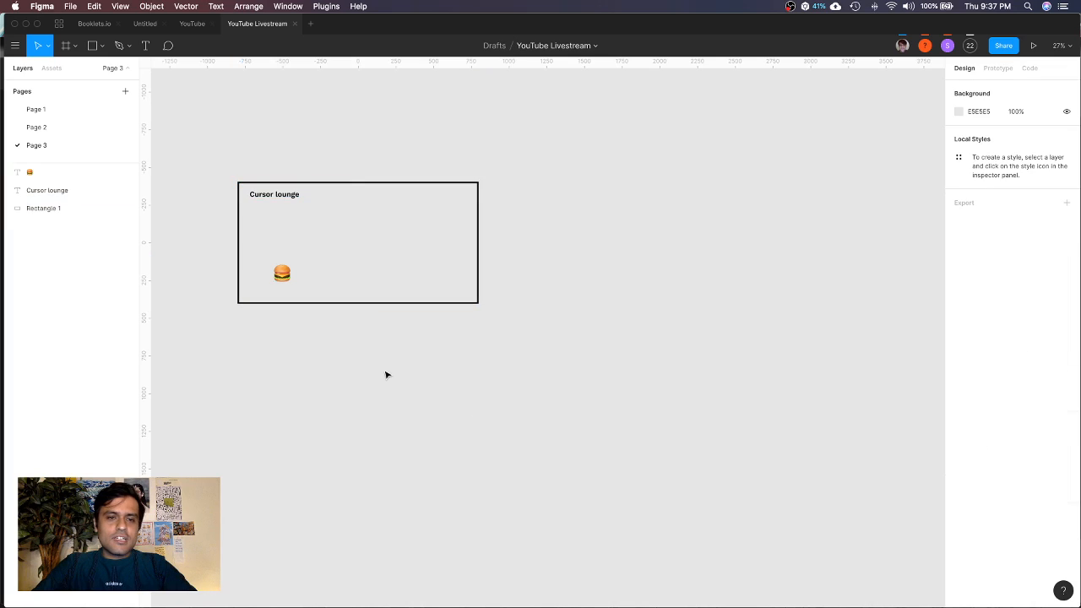
Duplicate the burger emoji to a spot above and to its right inside the lounge and replace the copy with a sofa emoji
click(287, 278)
drag(287, 278, 333, 227)
double_click(331, 224)
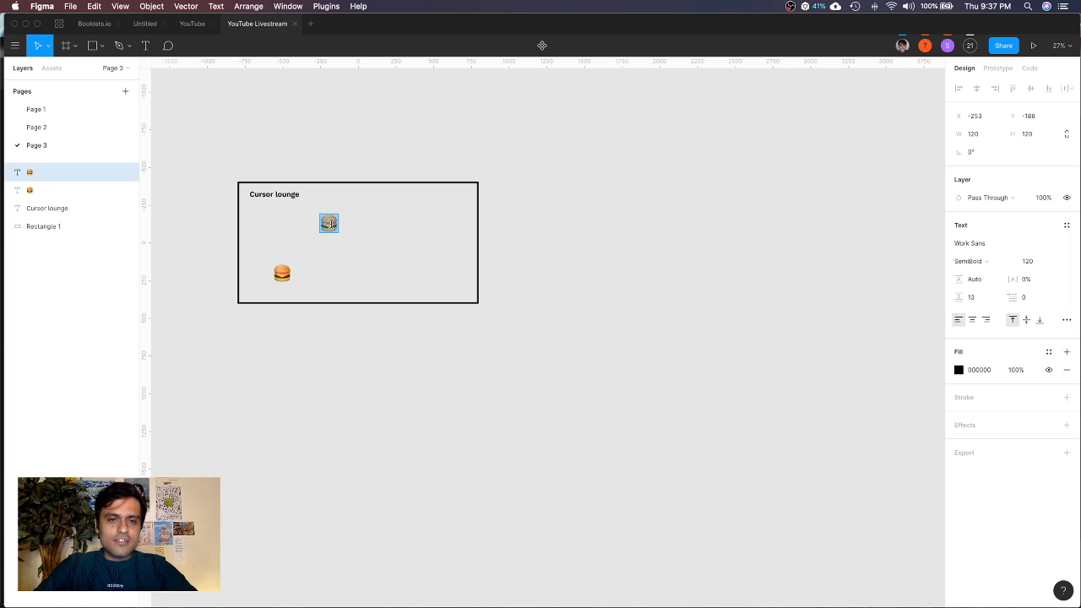
key(ctrl+super+space)
text(sofa)
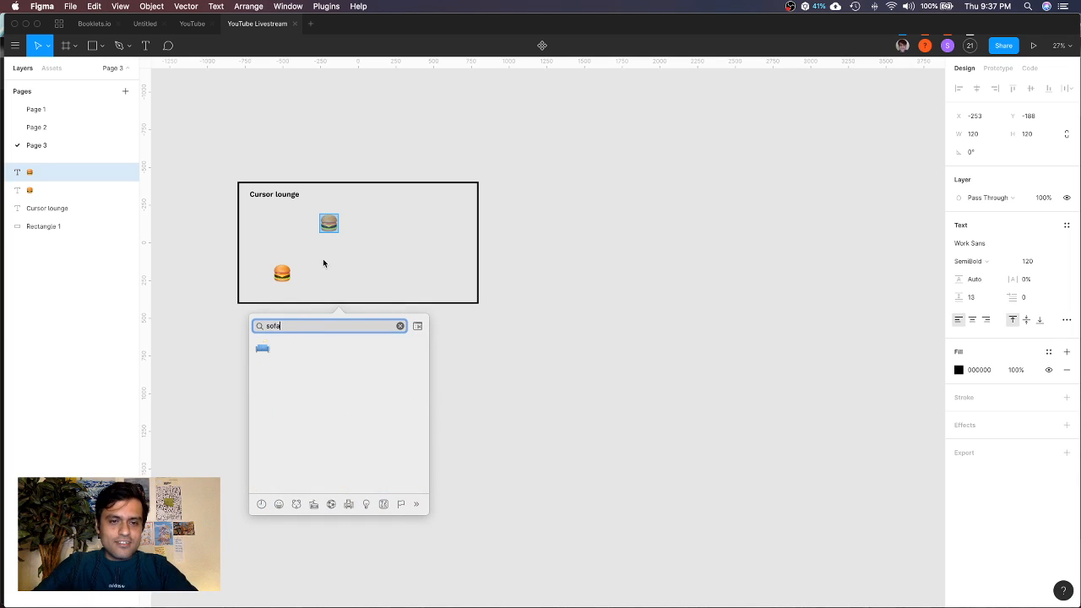
click(260, 349)
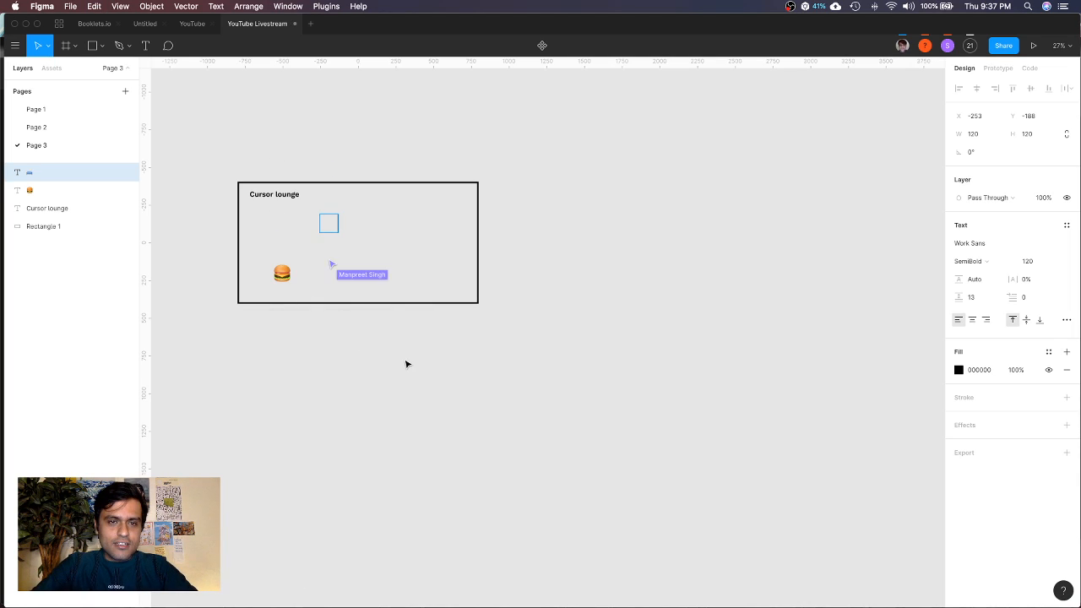
key(Escape)
Try replacing a duplicate of the sofa with a chair emoji, and delete that duplicate
drag(331, 225, 379, 253)
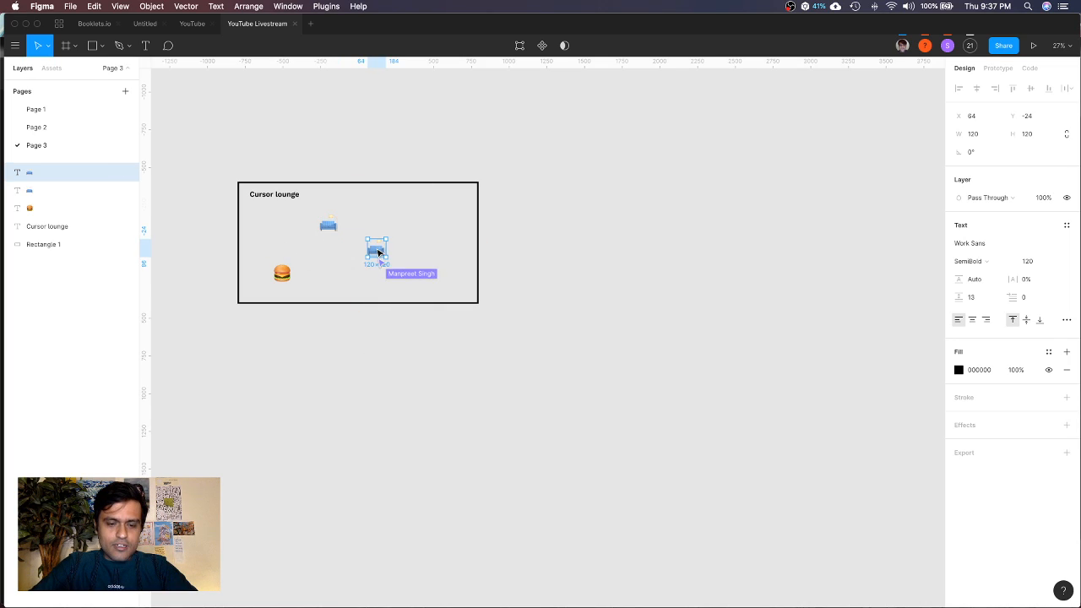
double_click(376, 250)
key(ctrl+super+space)
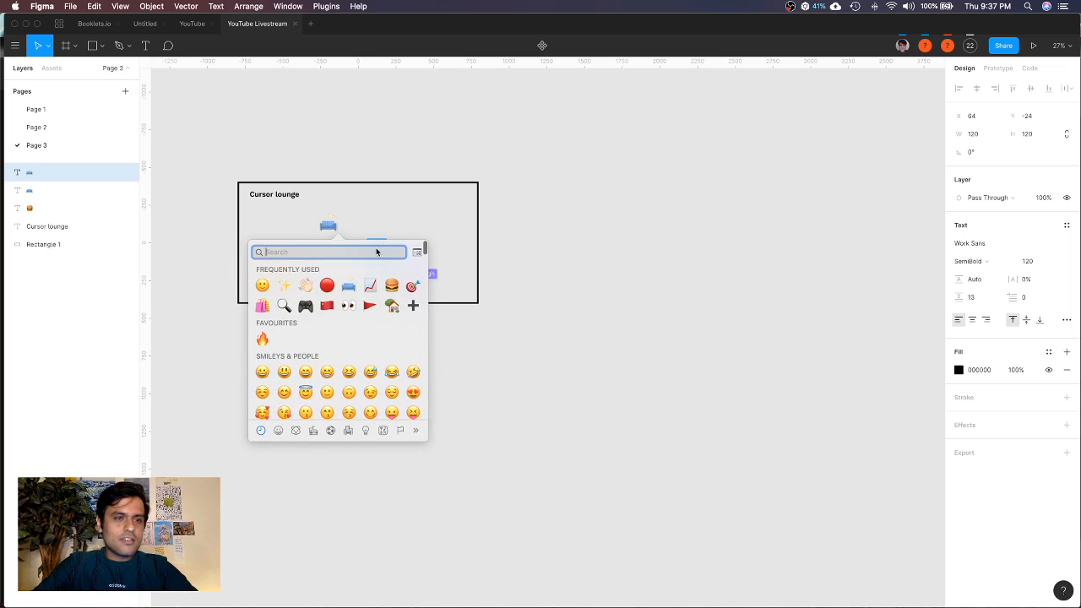
text(chair)
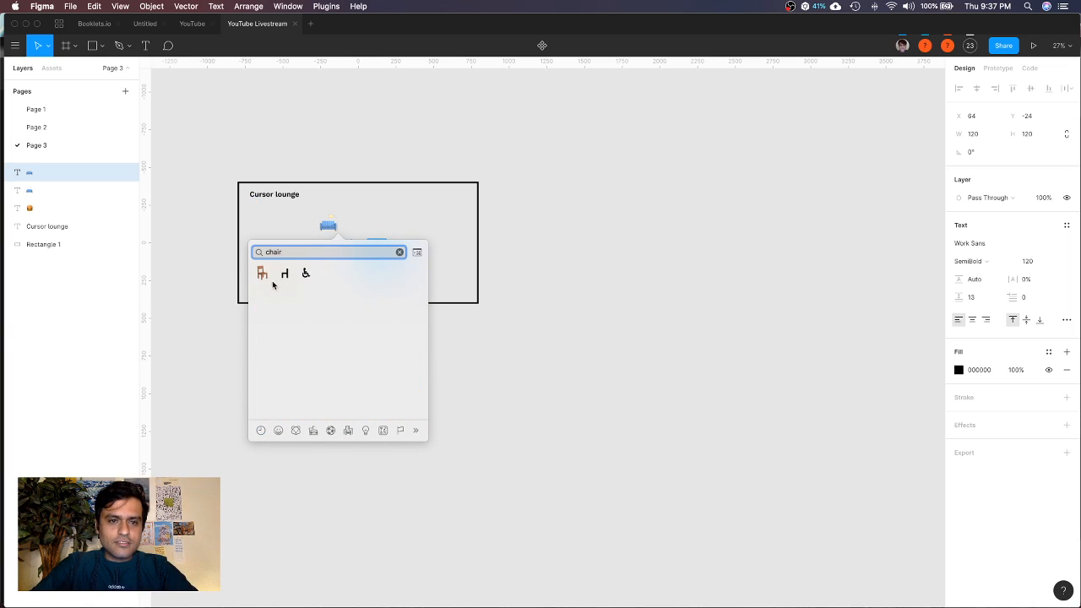
click(261, 273)
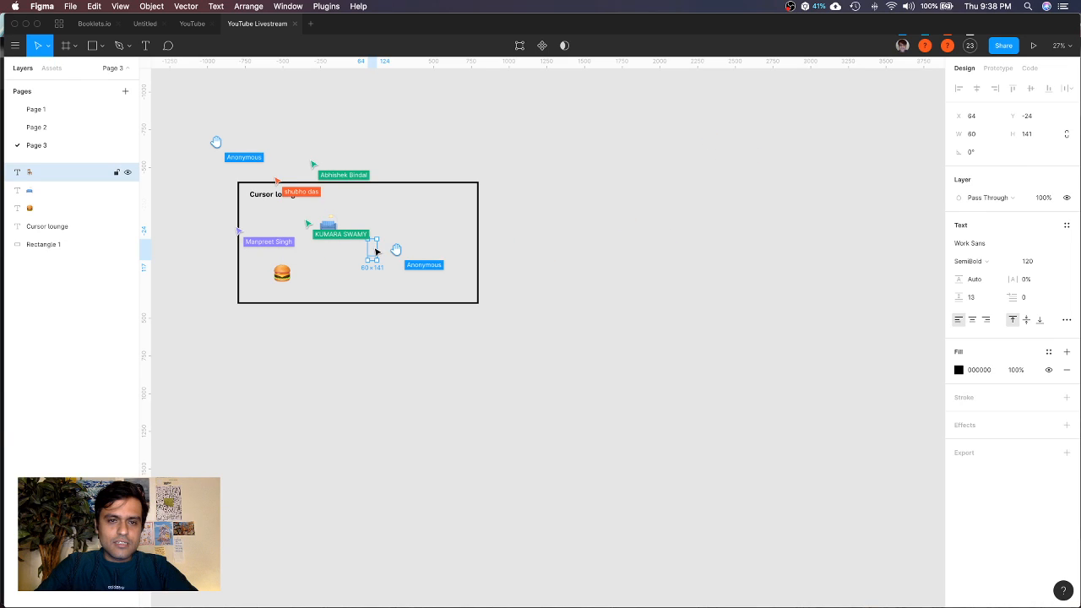
key(Delete)
Duplicate the sofa emoji repeatedly to the right to form an evenly spaced row of seven sofas in the lounge
click(330, 226)
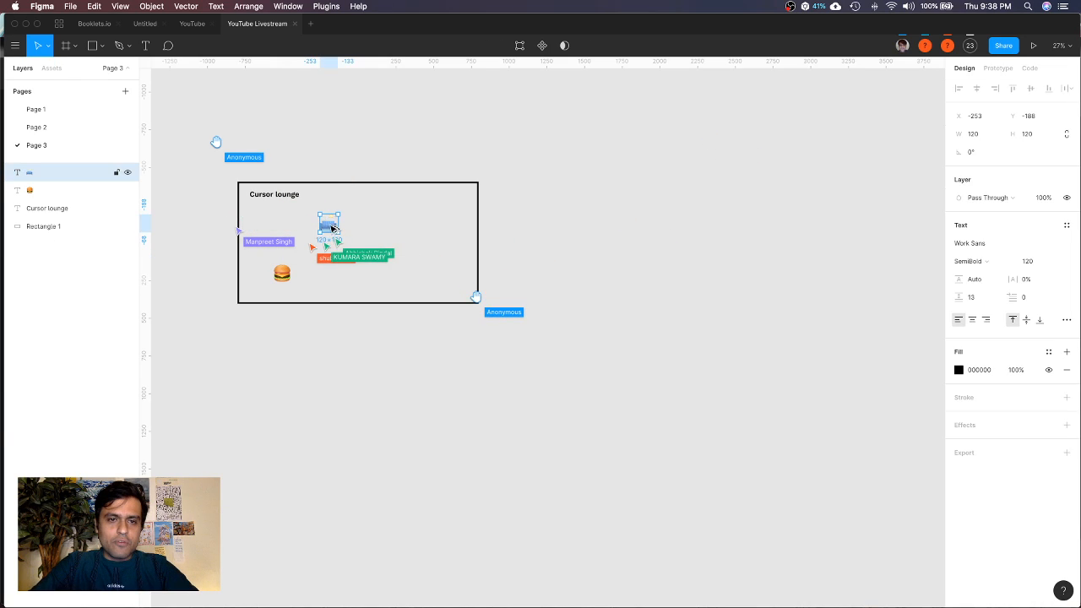
key(super+d)
drag(332, 228, 352, 228)
key(super+d)
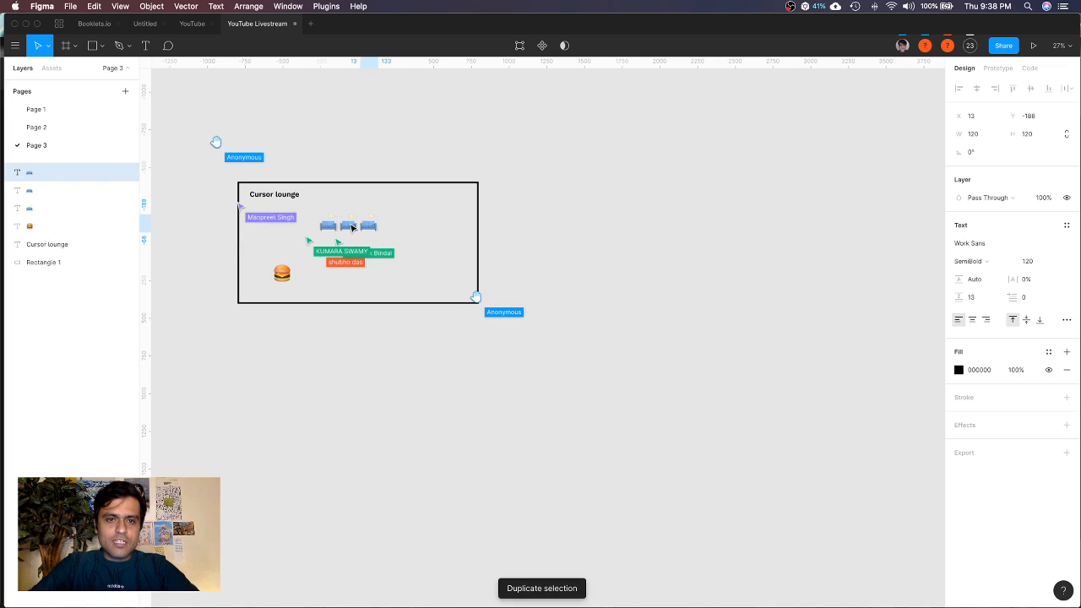
key(super+d)
key(super+d)
key(super+d)
key(super+d)
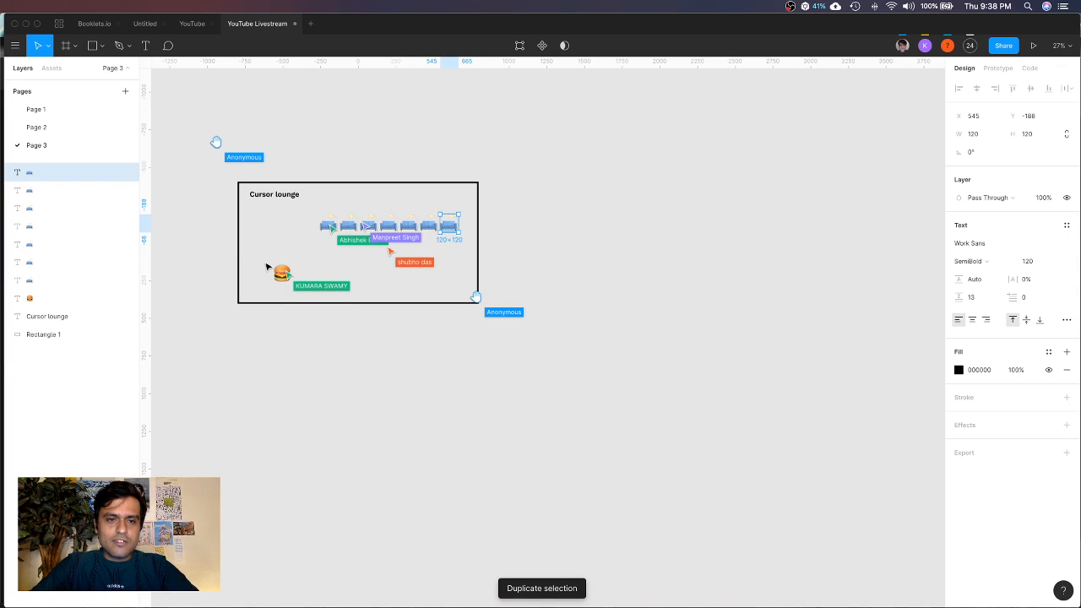
Duplicate the burger emoji repeatedly to the right to form a row of five burgers, and deselect
click(282, 272)
drag(284, 273, 313, 279)
key(super+d)
key(super+d)
key(super+d)
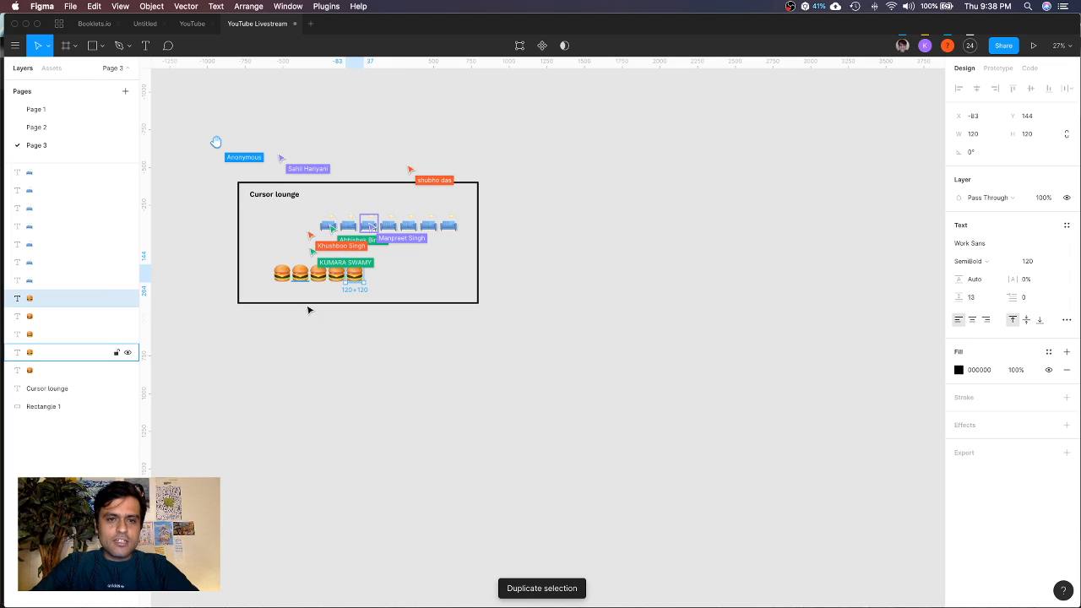
click(321, 330)
scroll(321, 330, left, 2)
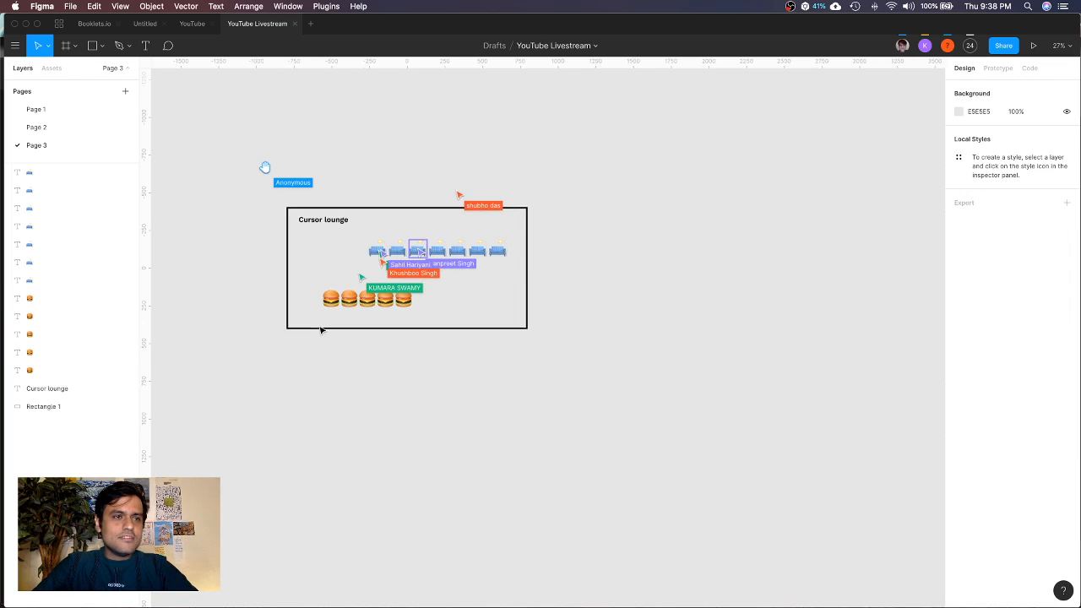
scroll(406, 358, up, 5)
scroll(405, 357, down, 6)
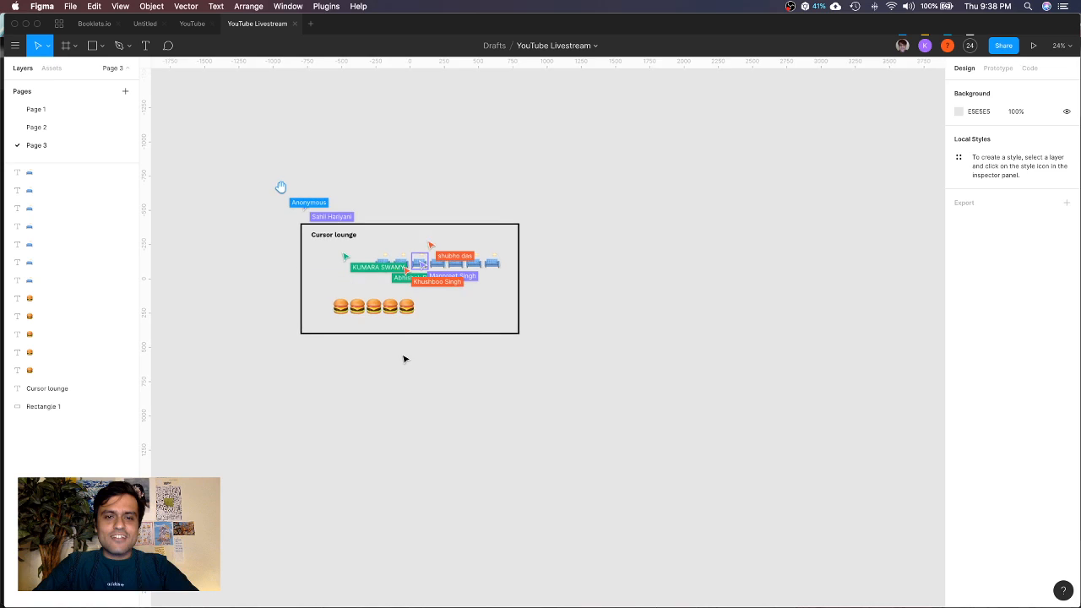
scroll(404, 359, up, 1)
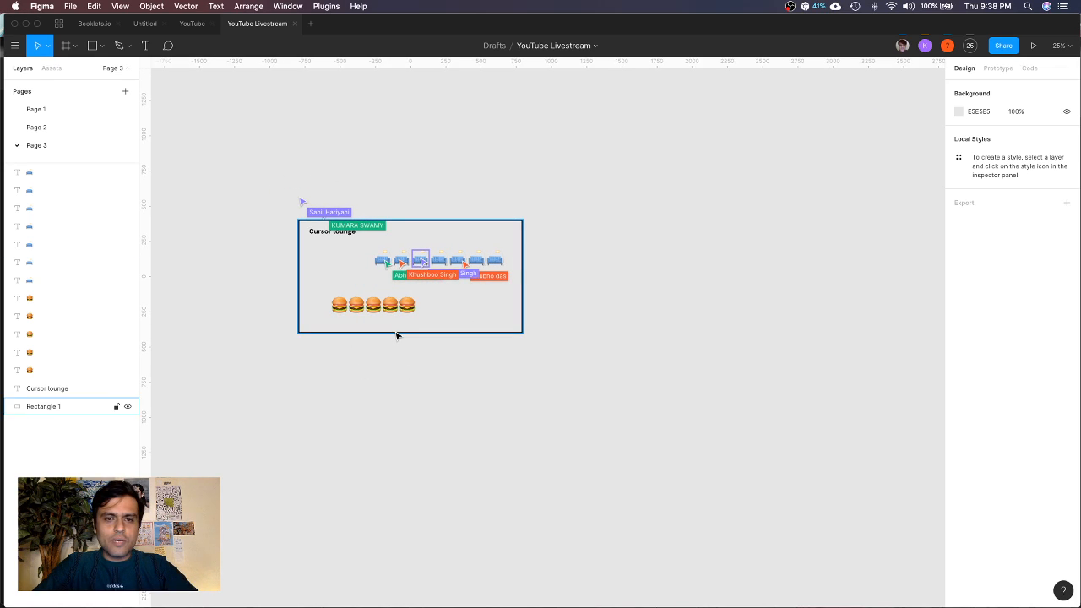
Find and open the Loft file and view the room layout frames on its 2.0 Design page
click(59, 24)
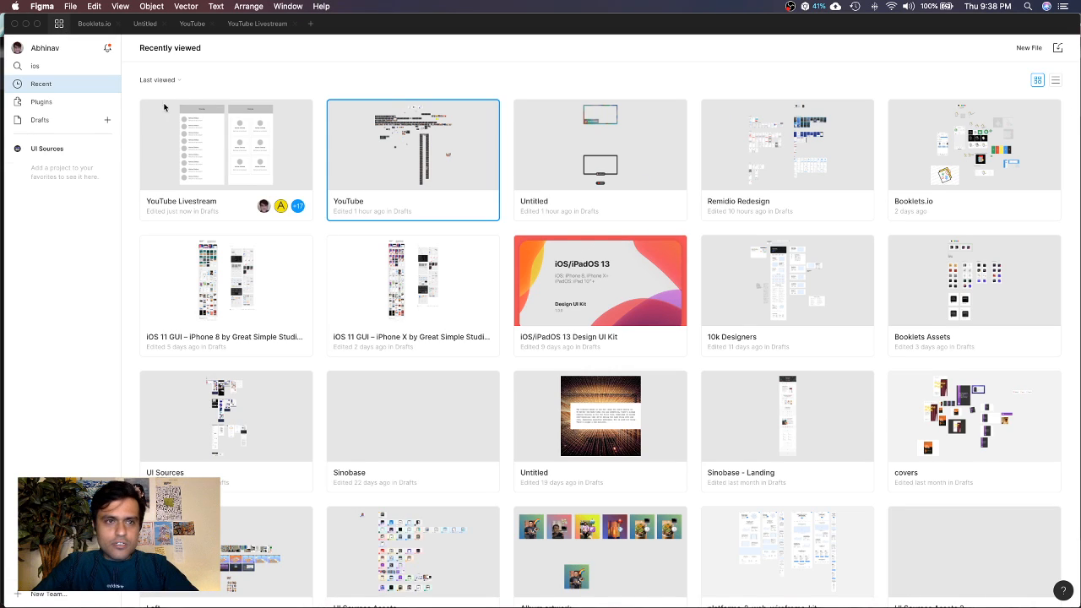
click(81, 66)
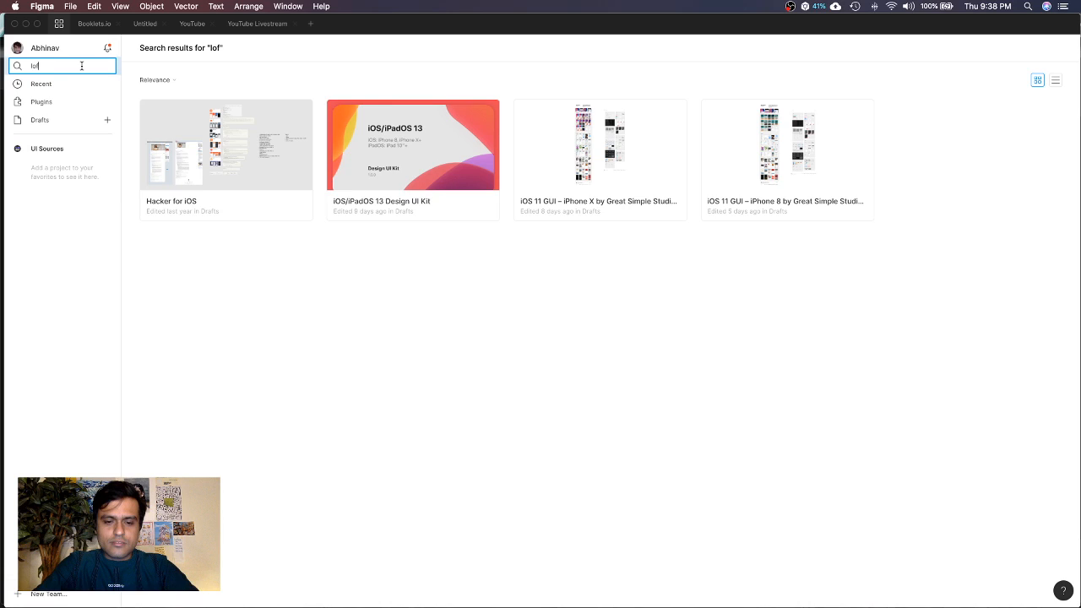
click(212, 150)
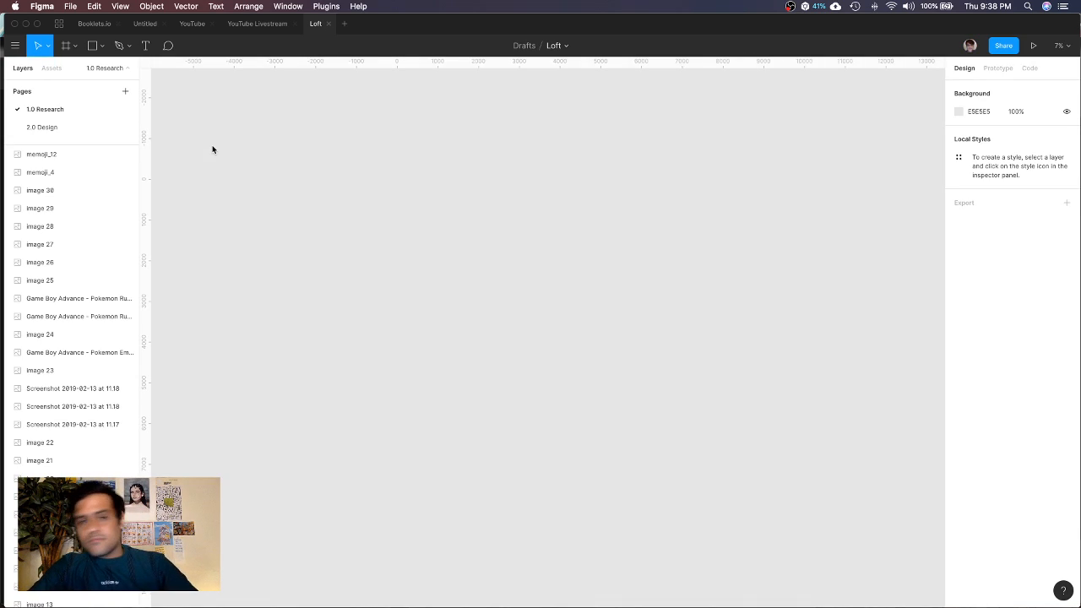
scroll(212, 149, down, 5)
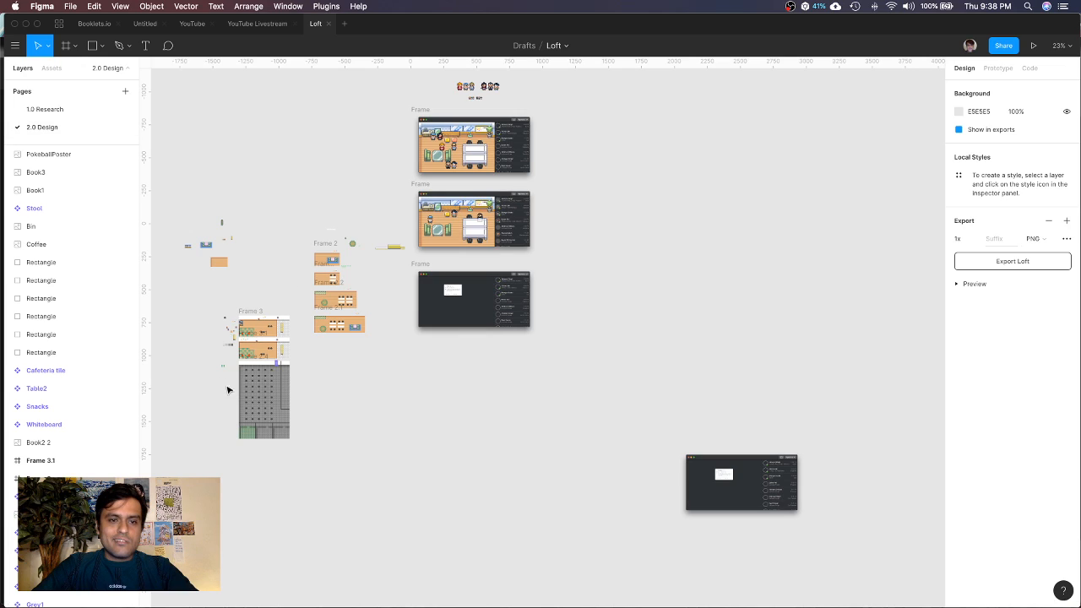
scroll(217, 367, up, 10)
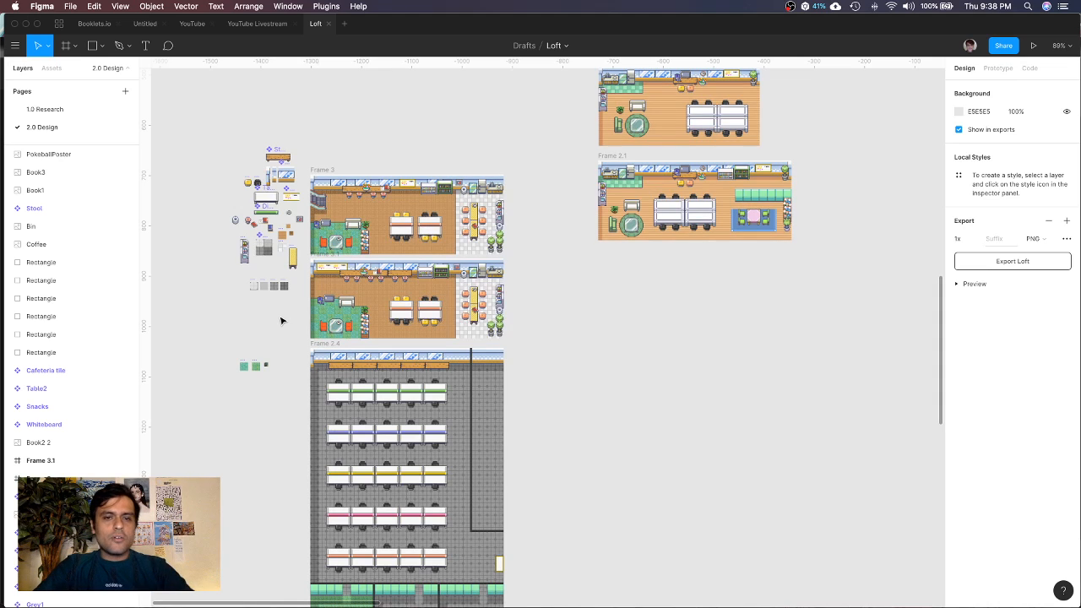
Copy Frame 3.1 from the Loft file and paste it into Page 3 of the YouTube Livestream file
scroll(309, 307, up, 5)
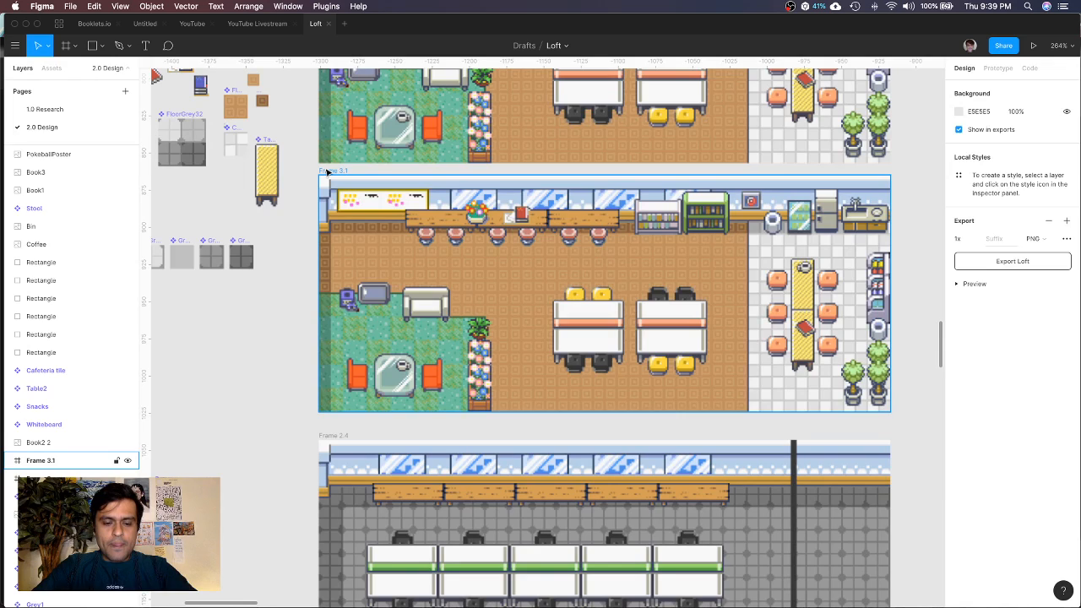
click(327, 172)
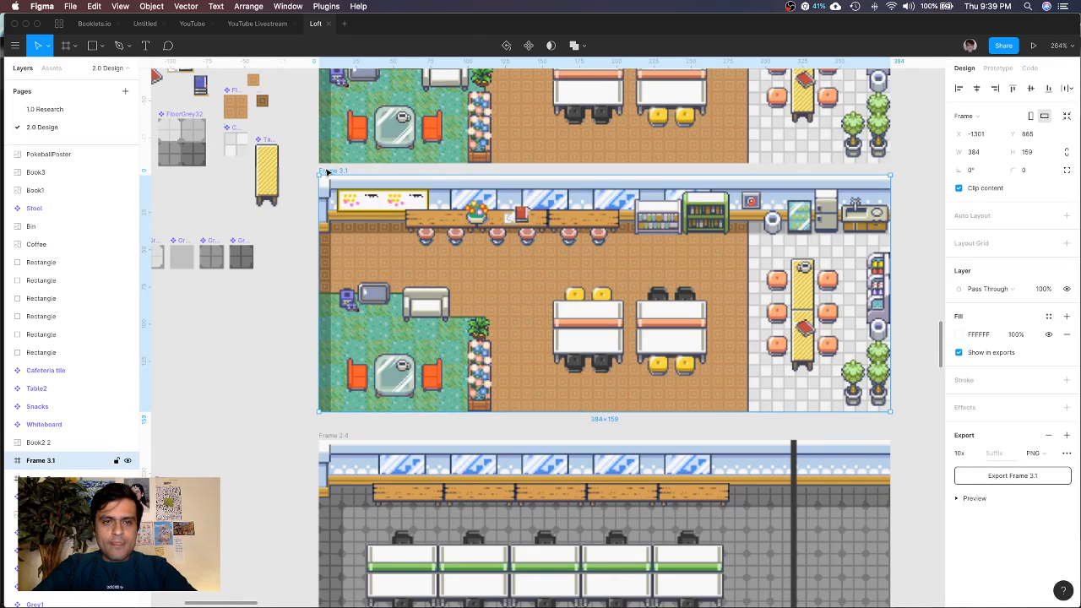
click(263, 25)
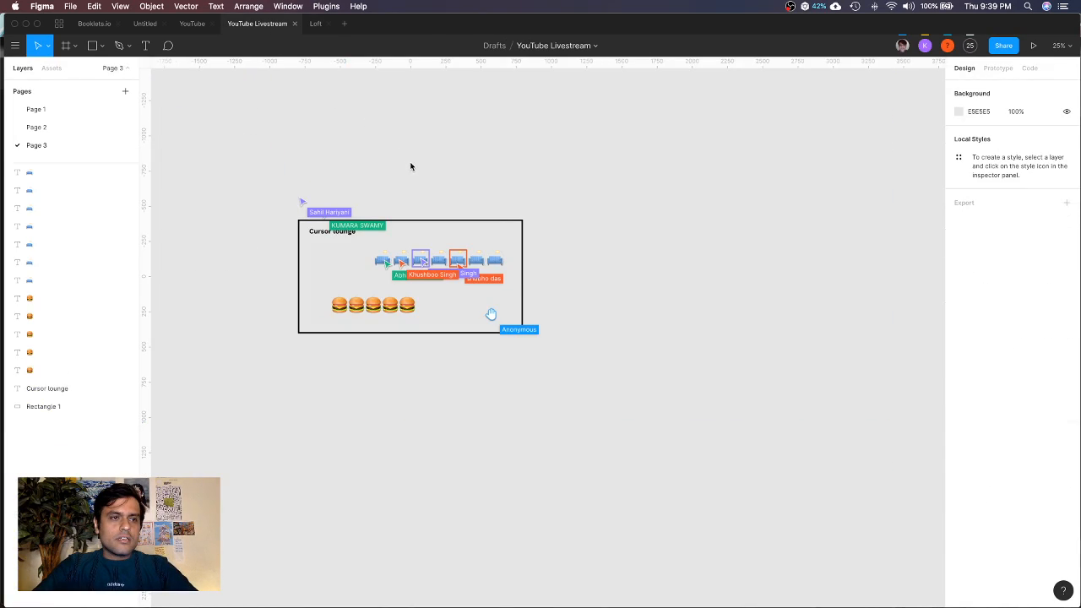
key(super+v)
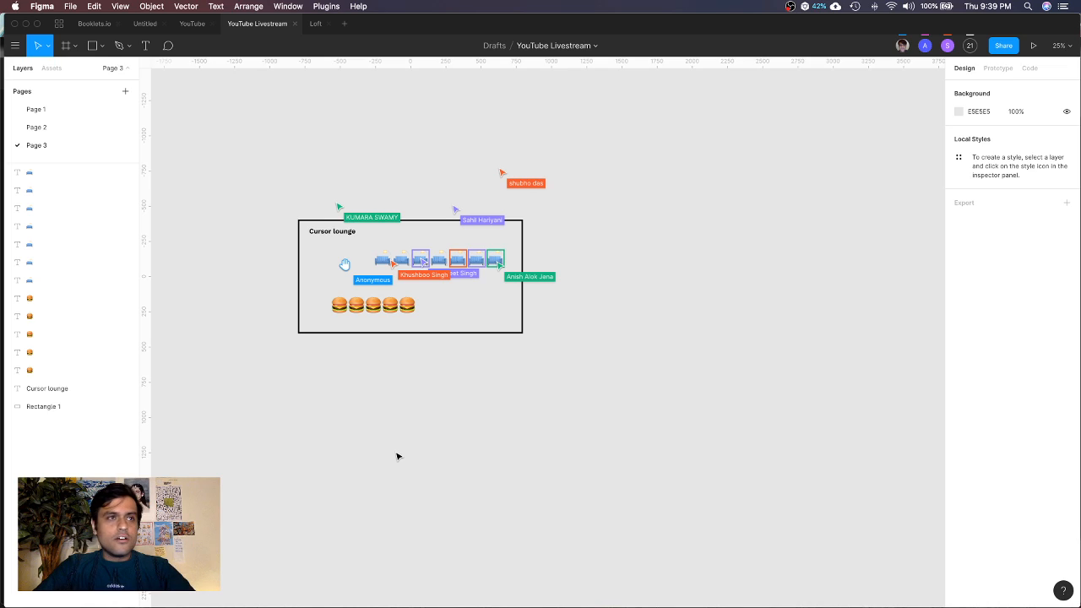
key(super+v)
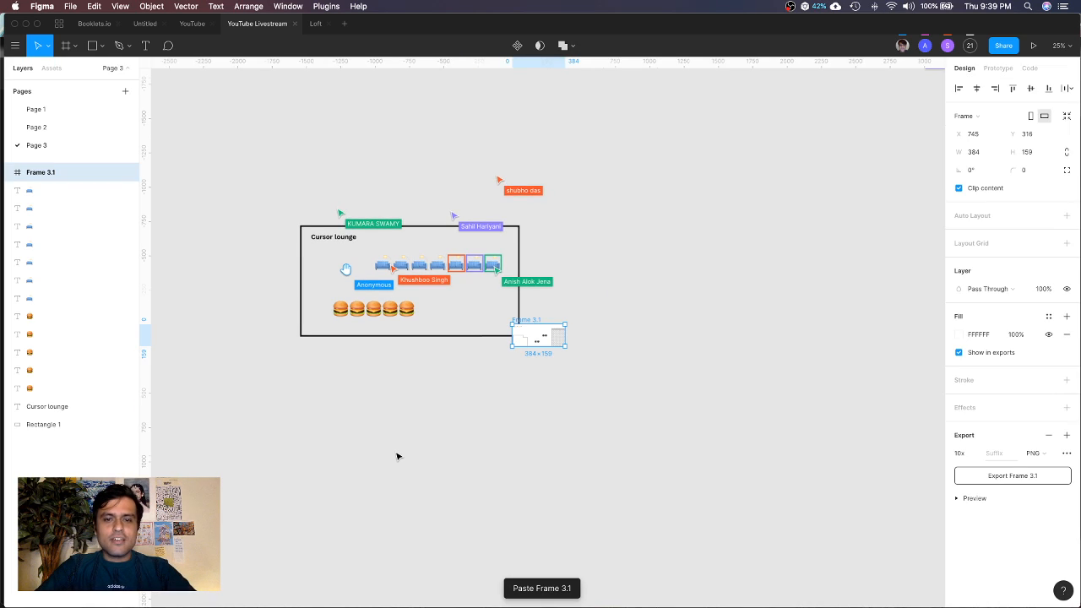
Move the pasted room frame into the empty canvas area below the Cursor lounge rectangle
scroll(473, 377, down, 3)
scroll(427, 339, up, 5)
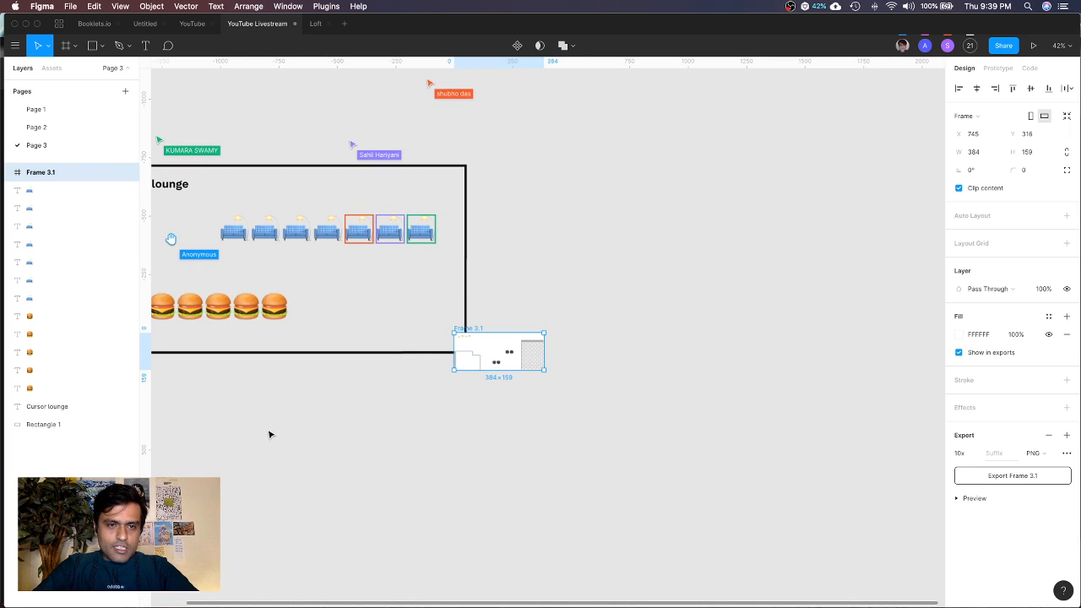
drag(270, 434, 223, 452)
scroll(223, 452, left, 2)
scroll(223, 453, down, 1)
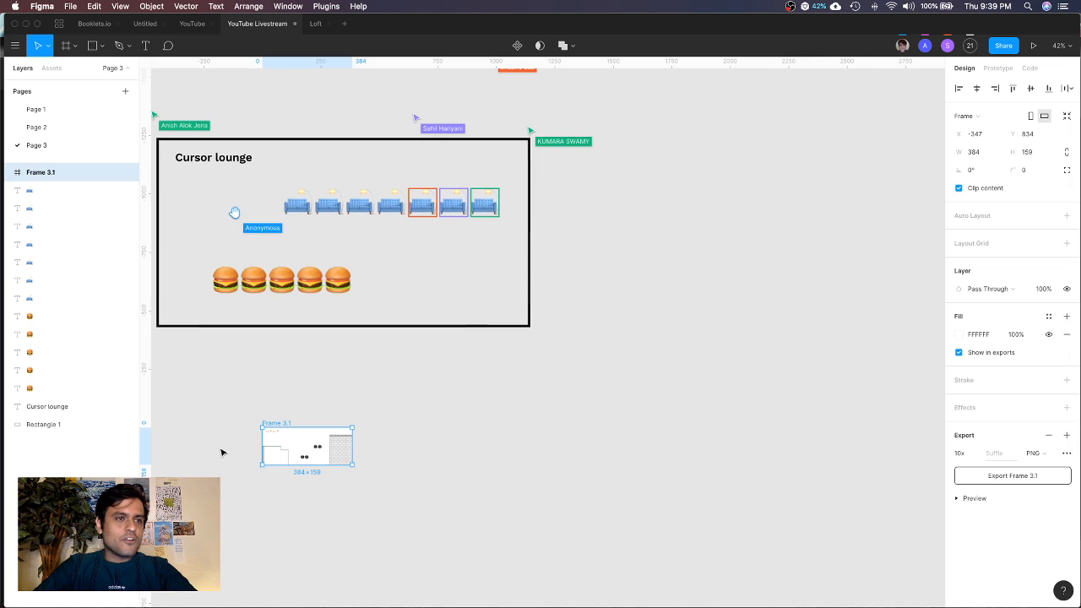
Scale the room frame proportionally to about 2099 × 869 and line up its left edge with the Cursor lounge rectangle
scroll(222, 452, left, 3)
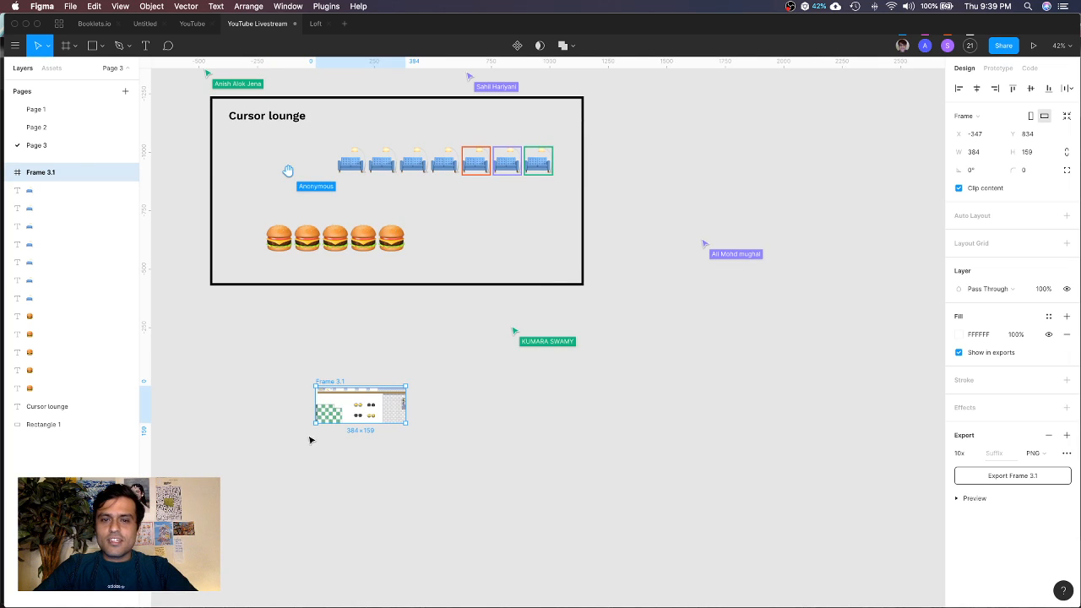
scroll(321, 438, left, 1)
scroll(329, 436, left, 1)
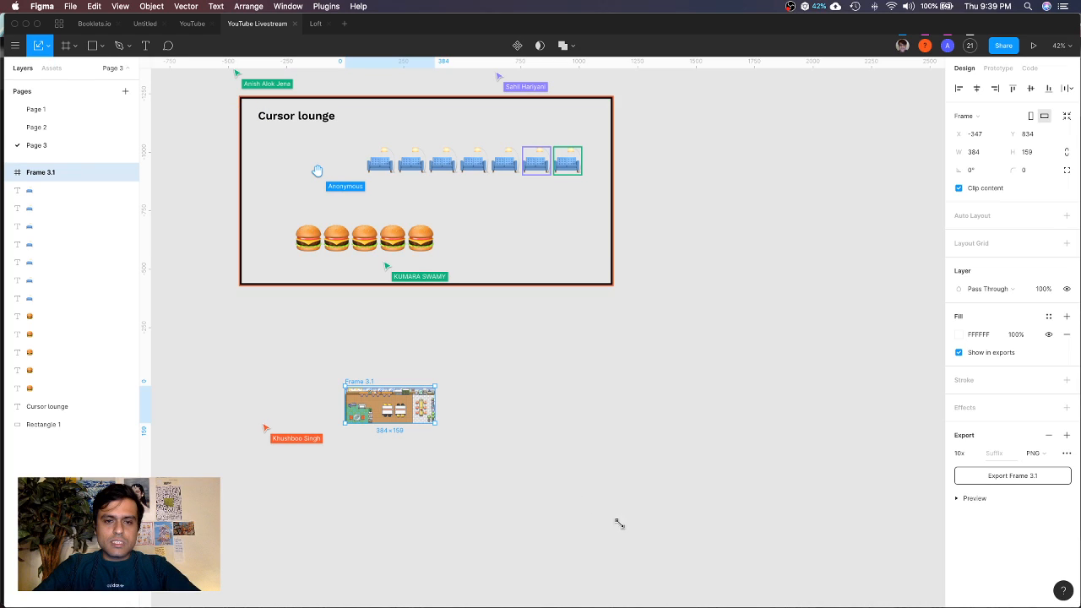
drag(689, 540, 724, 542)
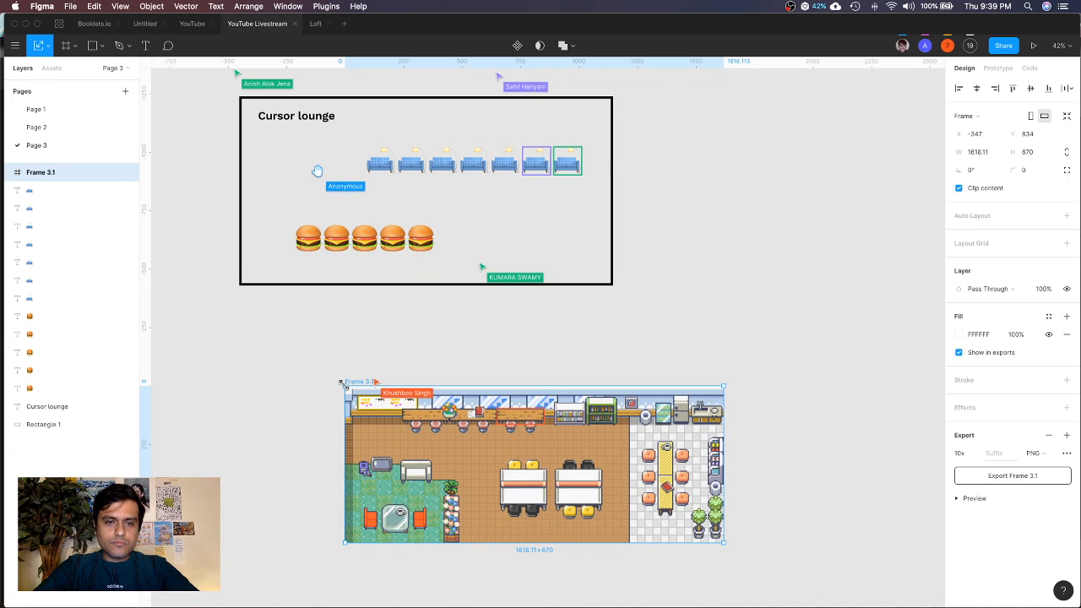
drag(298, 339, 297, 339)
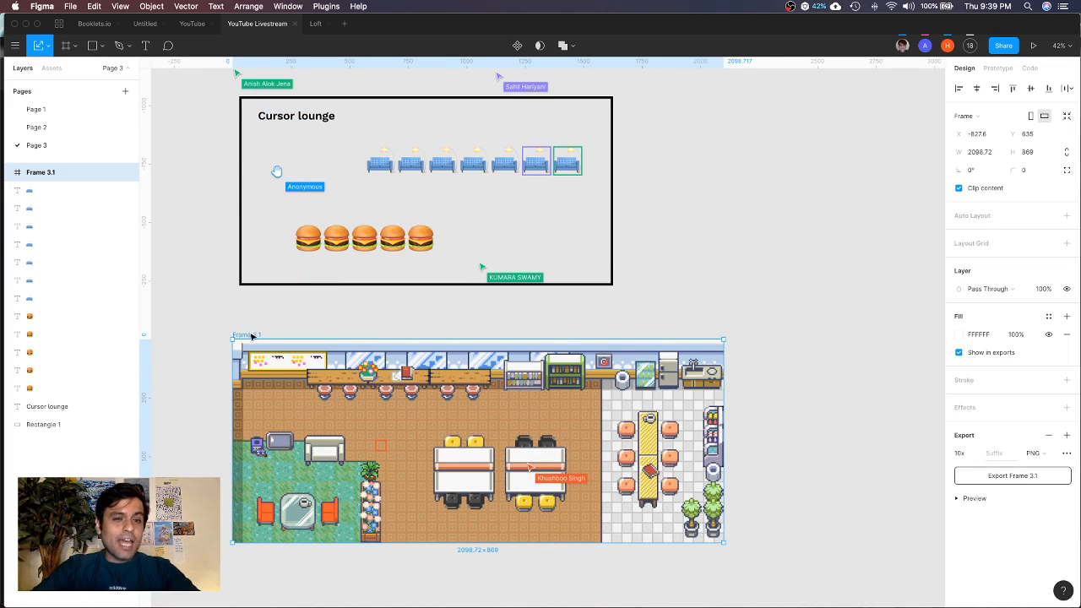
drag(251, 336, 262, 324)
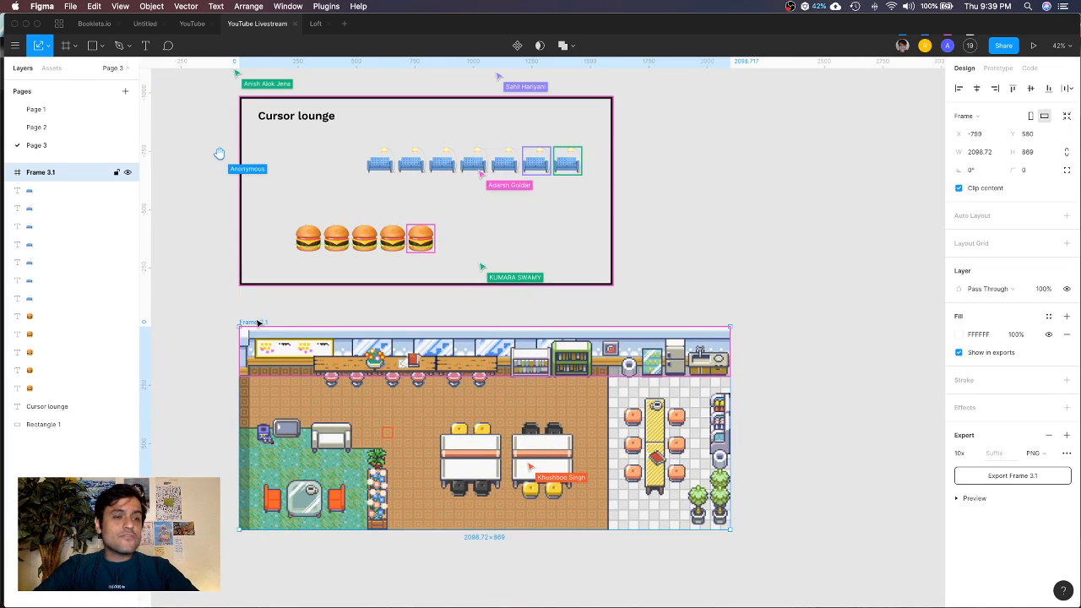
click(262, 313)
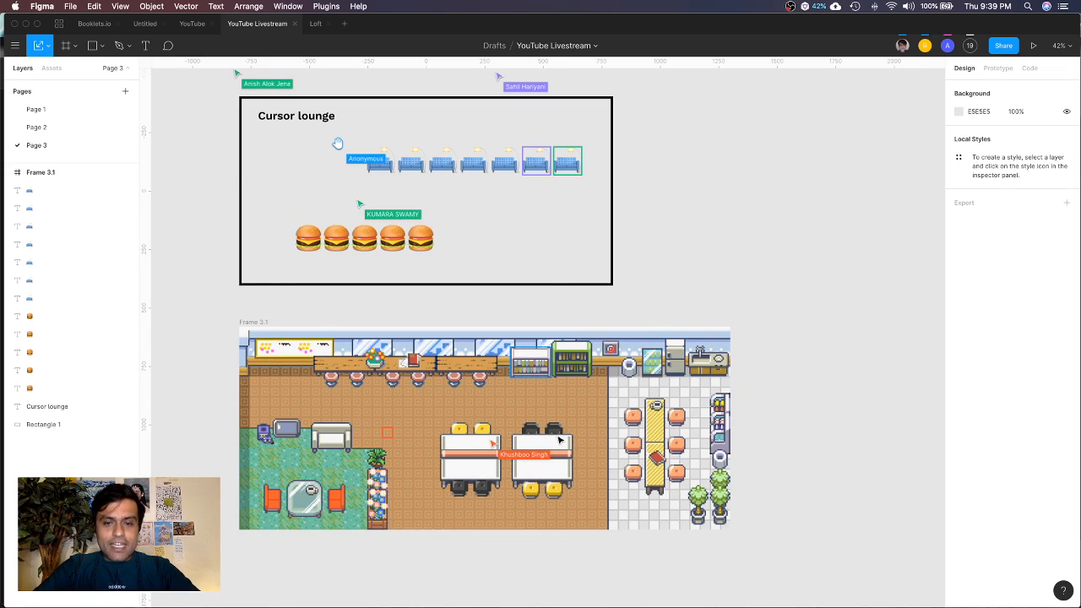
Rename the pasted room frame as "Cursor Lounge 2" and deselect it
click(479, 412)
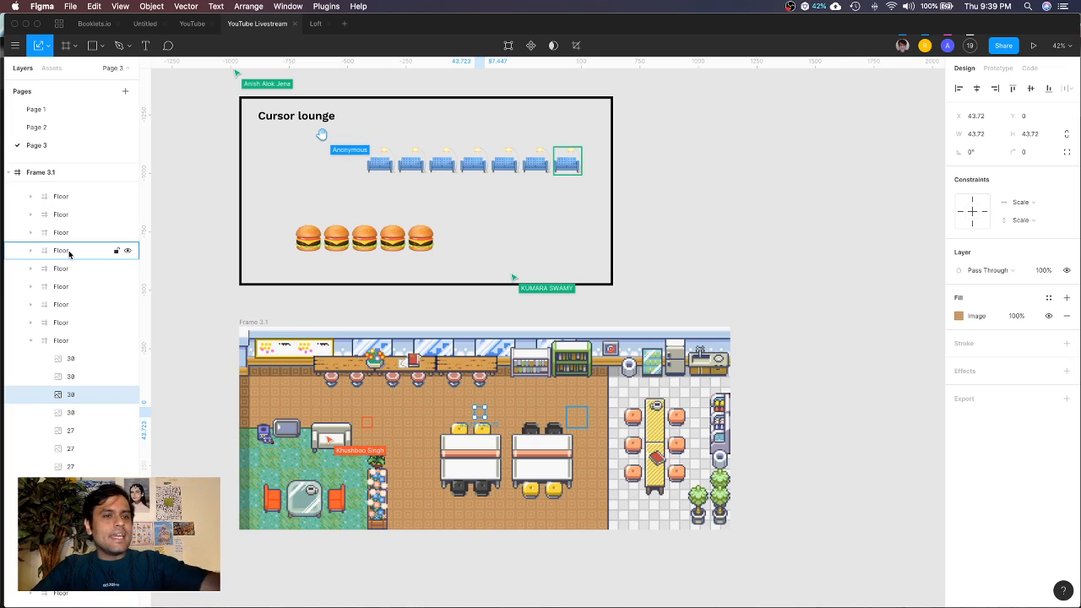
click(221, 323)
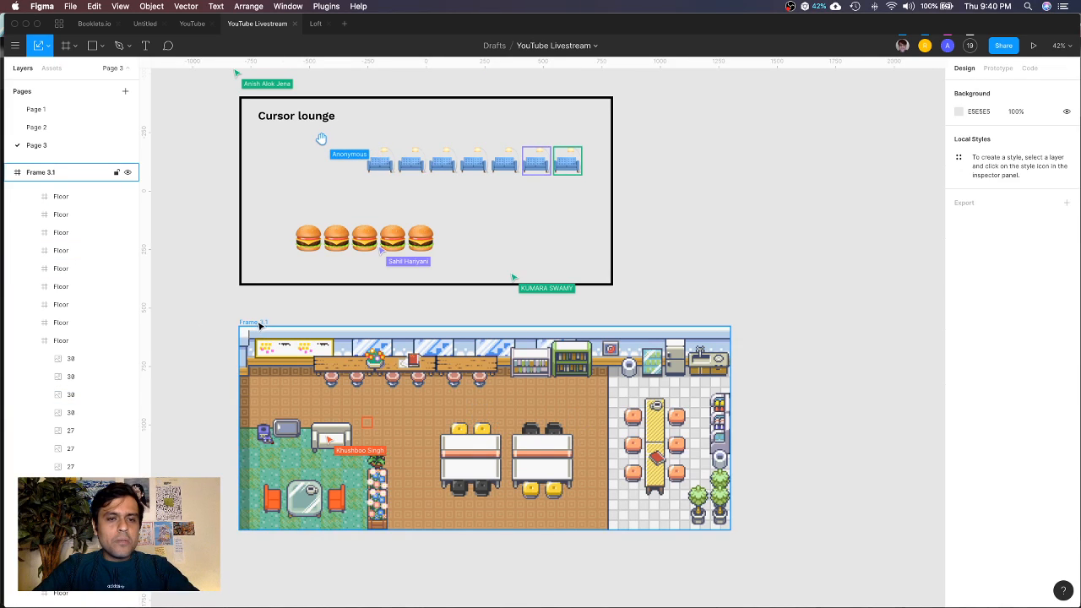
click(260, 323)
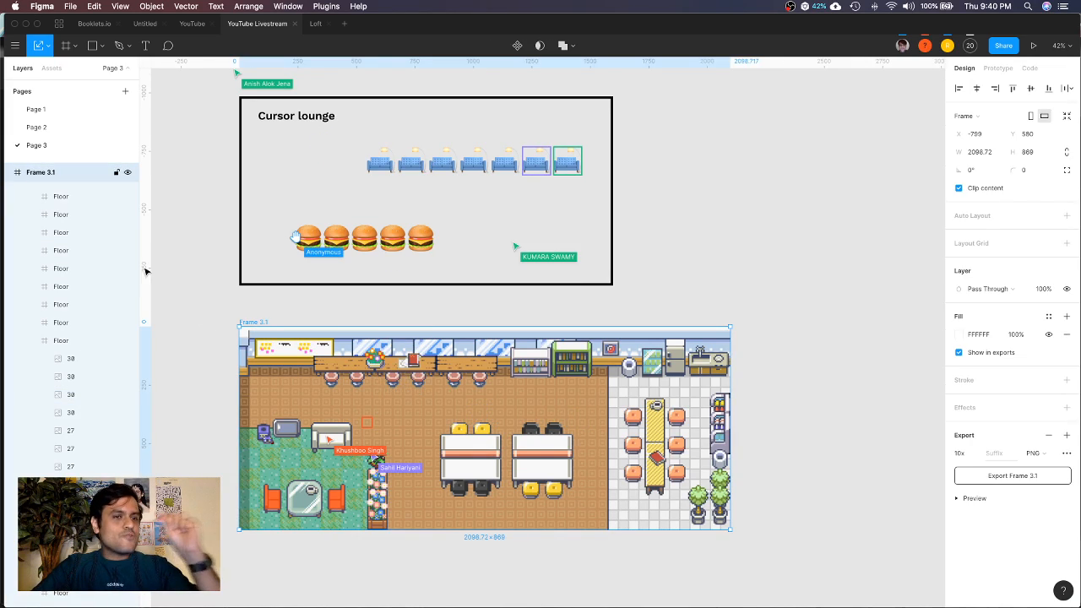
double_click(43, 173)
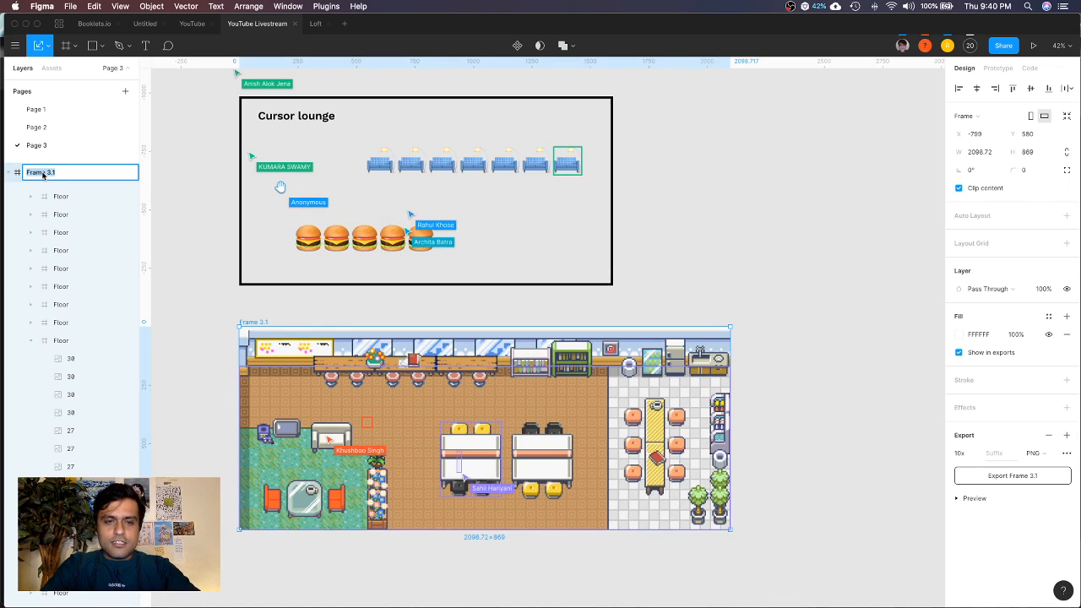
text(C)
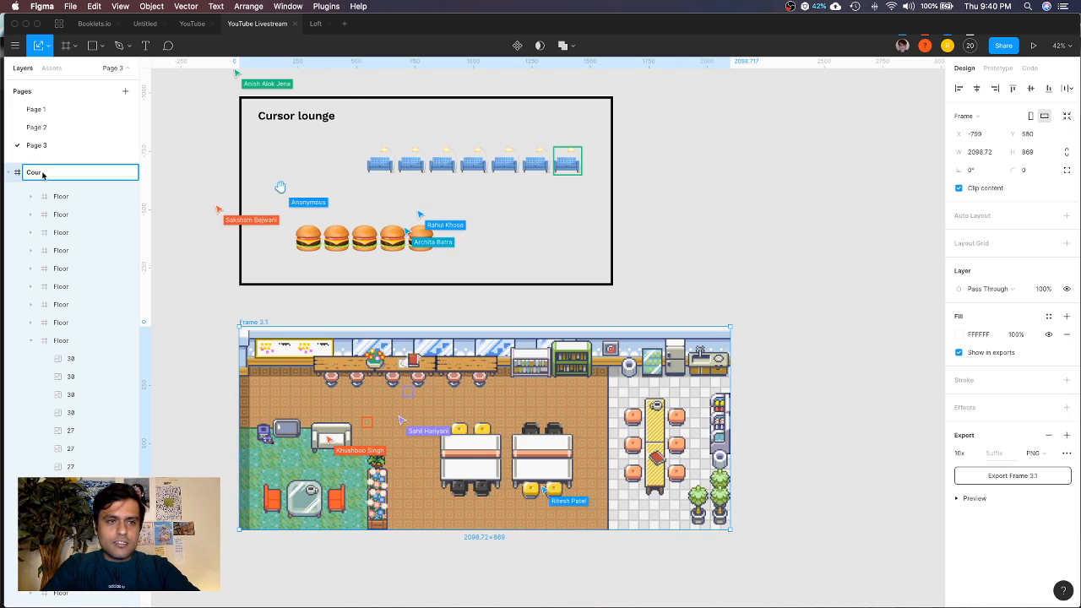
text(ursor Lo)
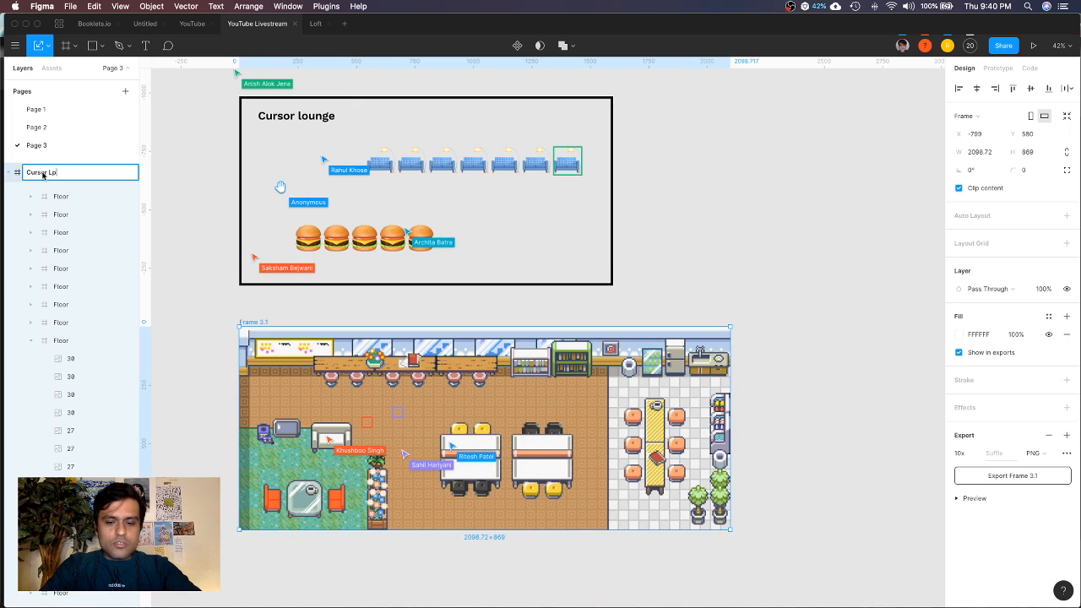
text(ung)
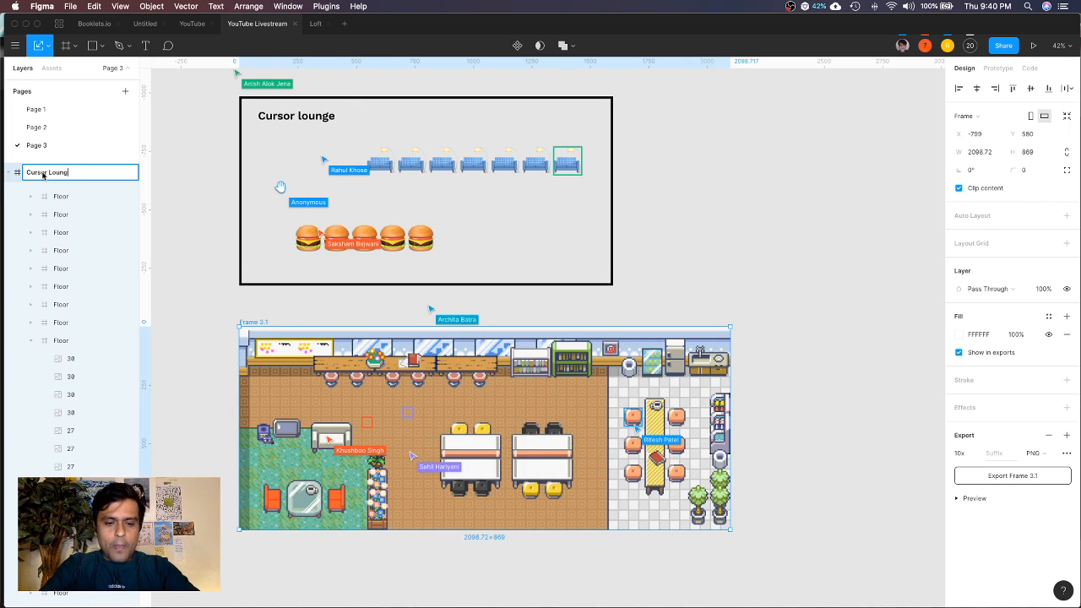
text(e 2)
key(Return)
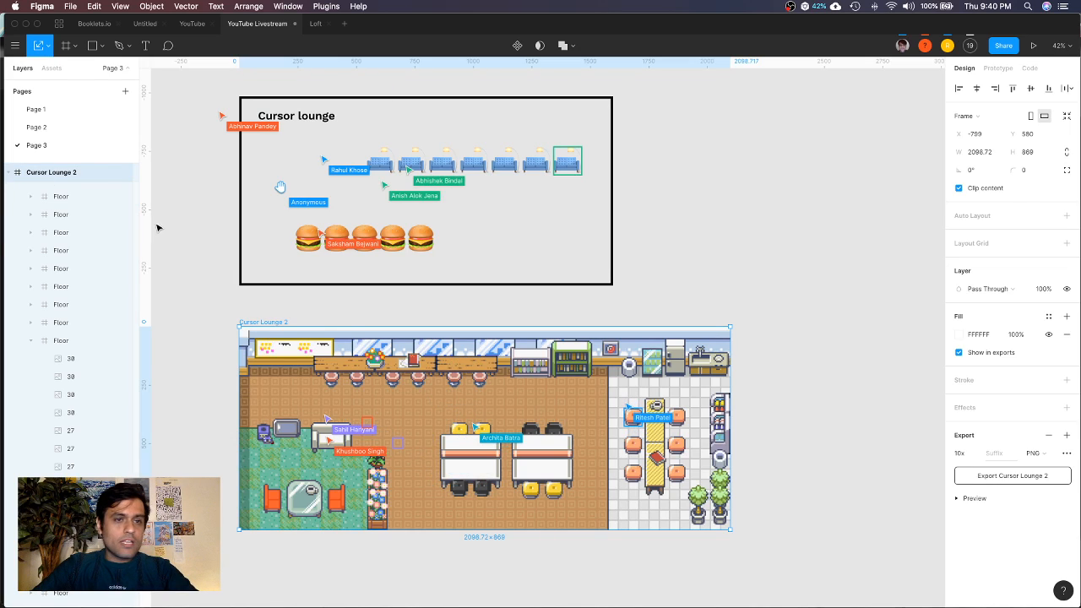
key(Escape)
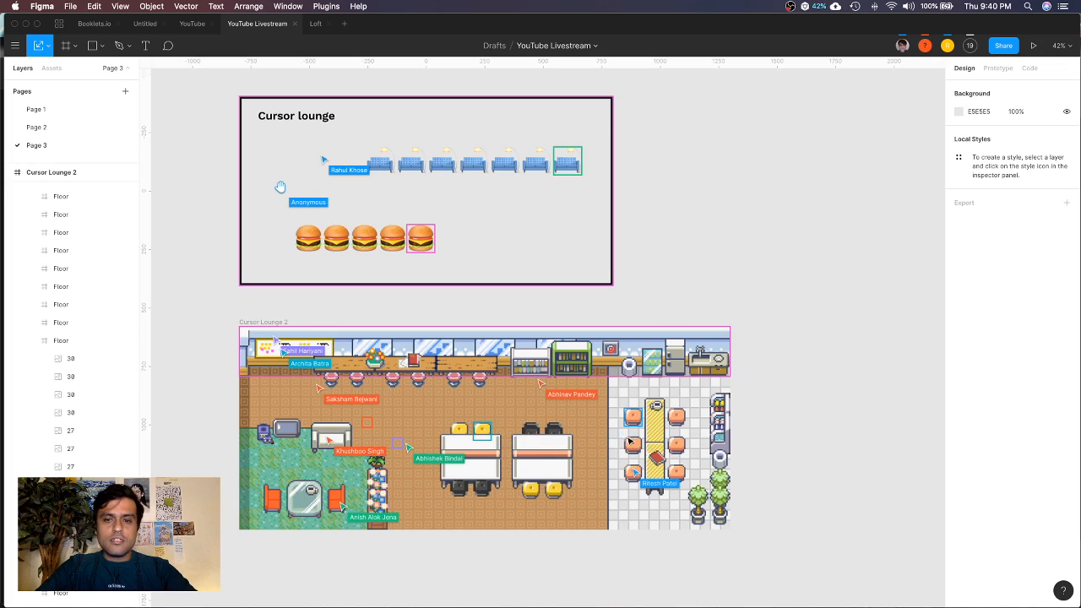
Examine both cursor lounges on Page 3 and the viewers' cursors moving around in them
click(635, 443)
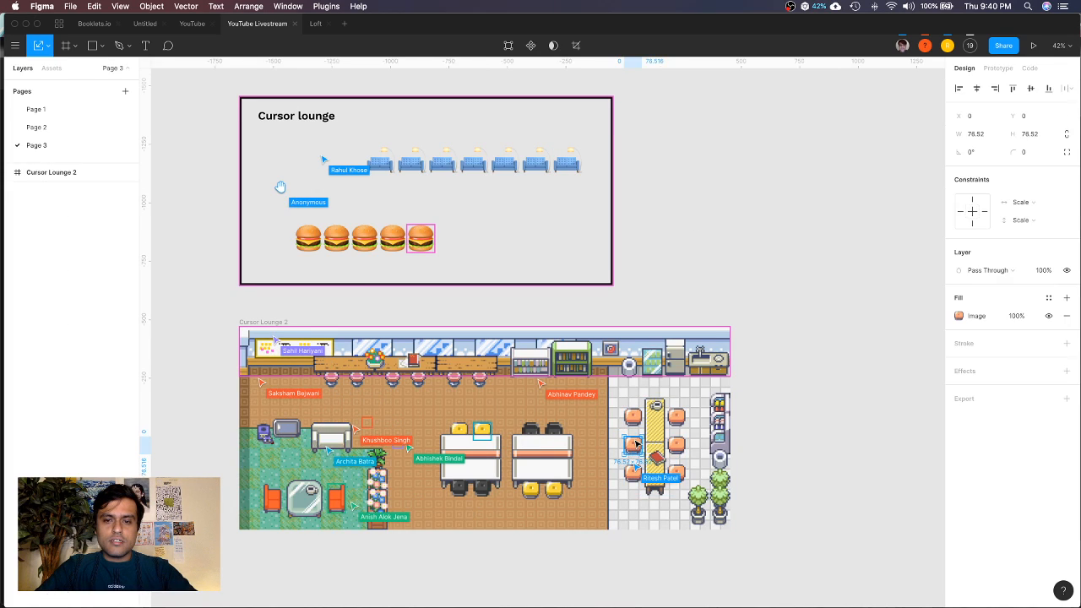
click(789, 442)
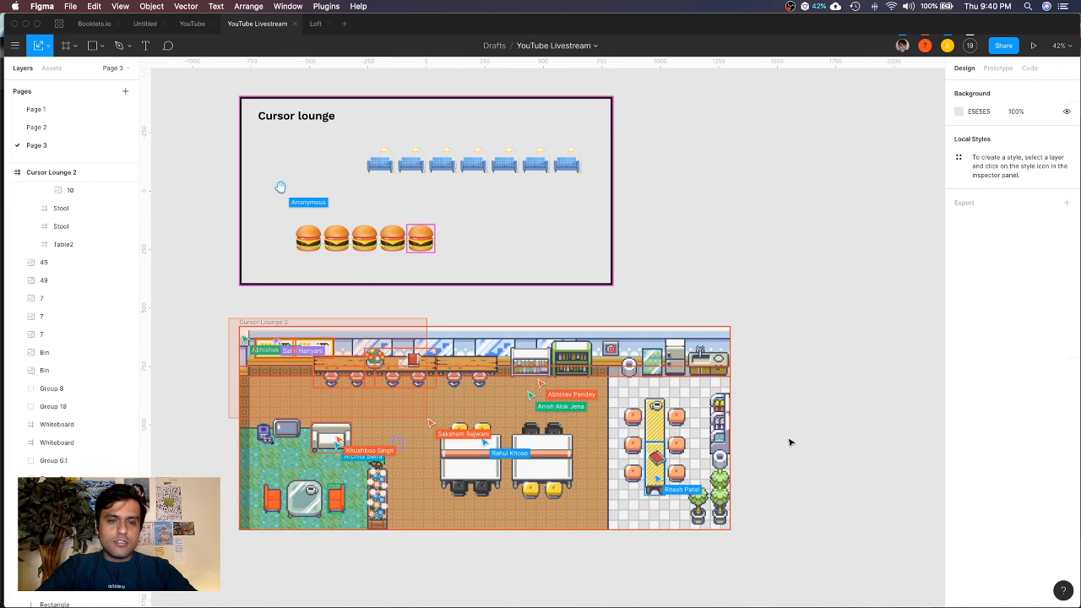
scroll(790, 442, down, 5)
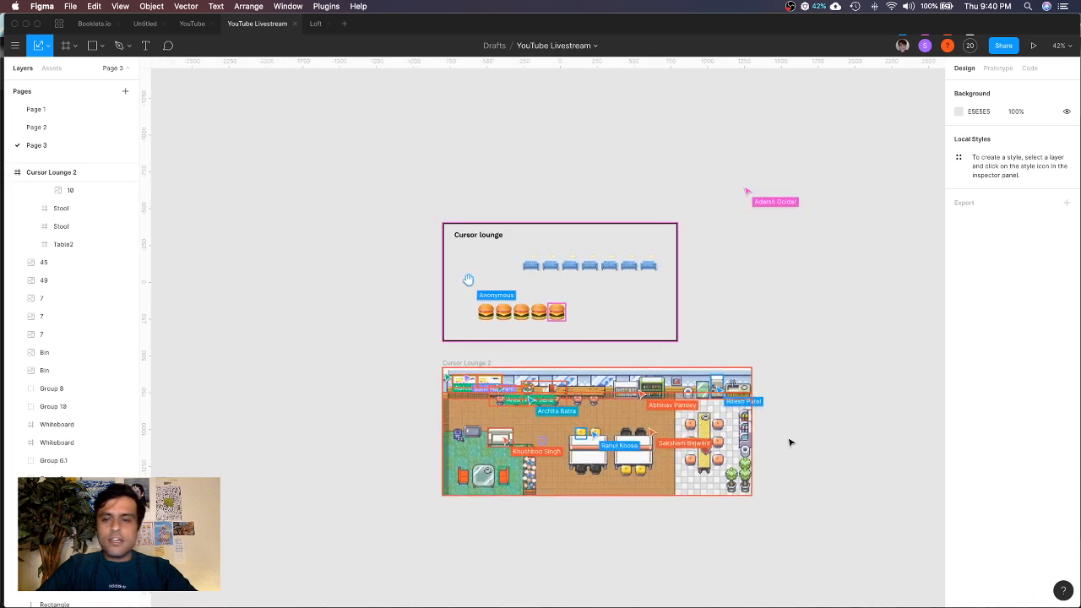
scroll(790, 442, up, 3)
scroll(790, 442, up, 2)
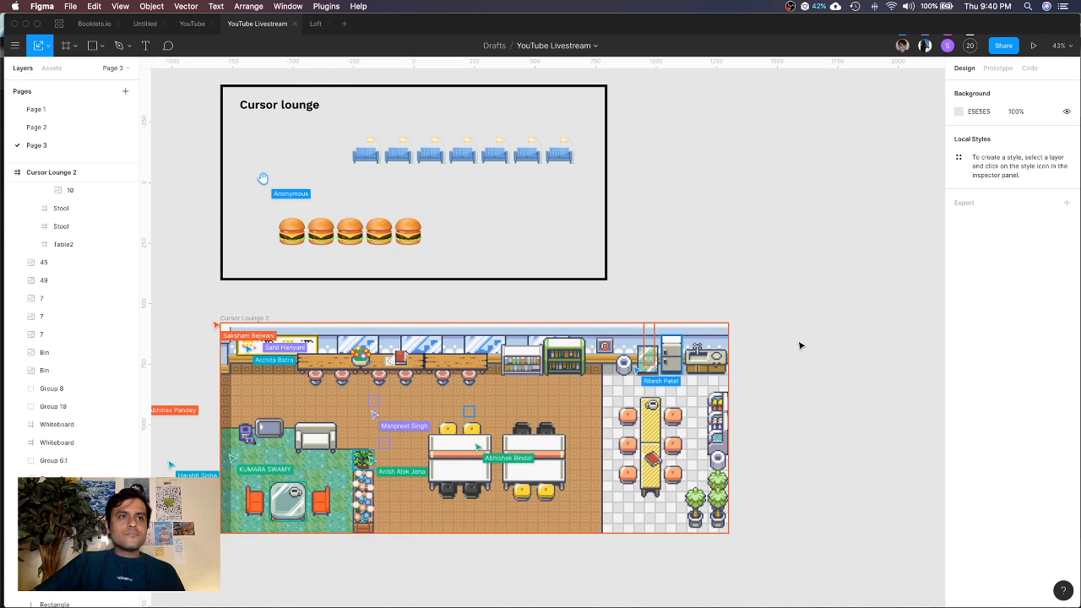
scroll(767, 306, down, 2)
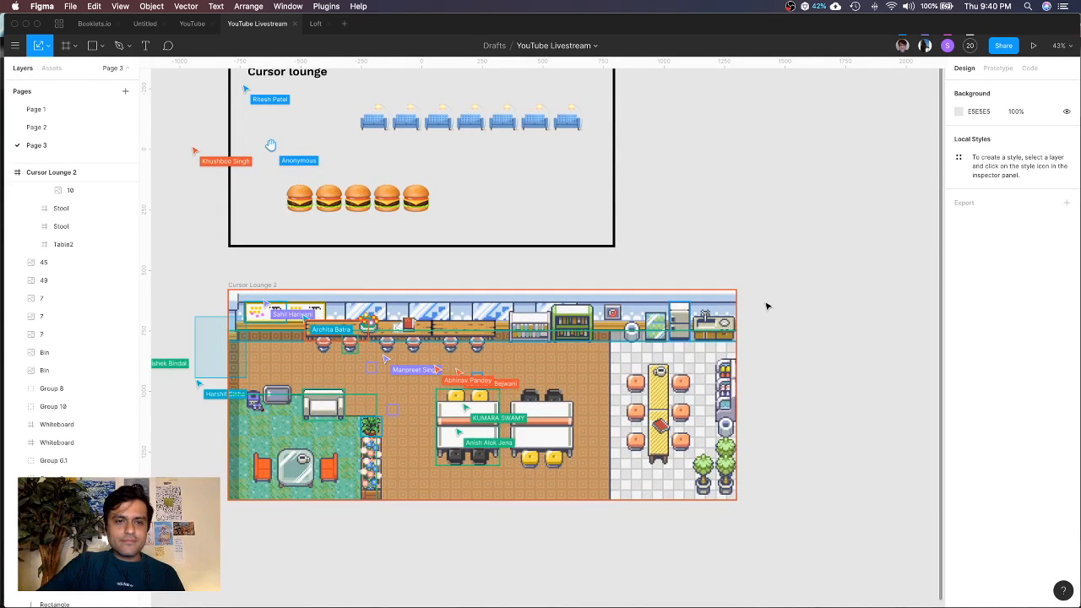
scroll(767, 305, up, 1)
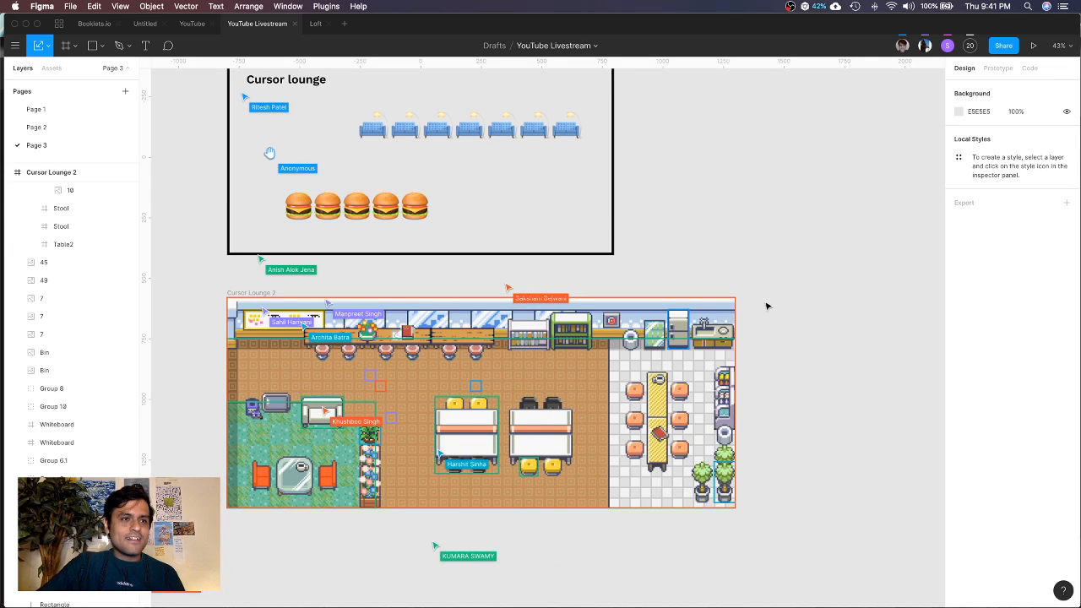
scroll(769, 306, down, 1)
scroll(768, 305, up, 3)
scroll(768, 305, down, 2)
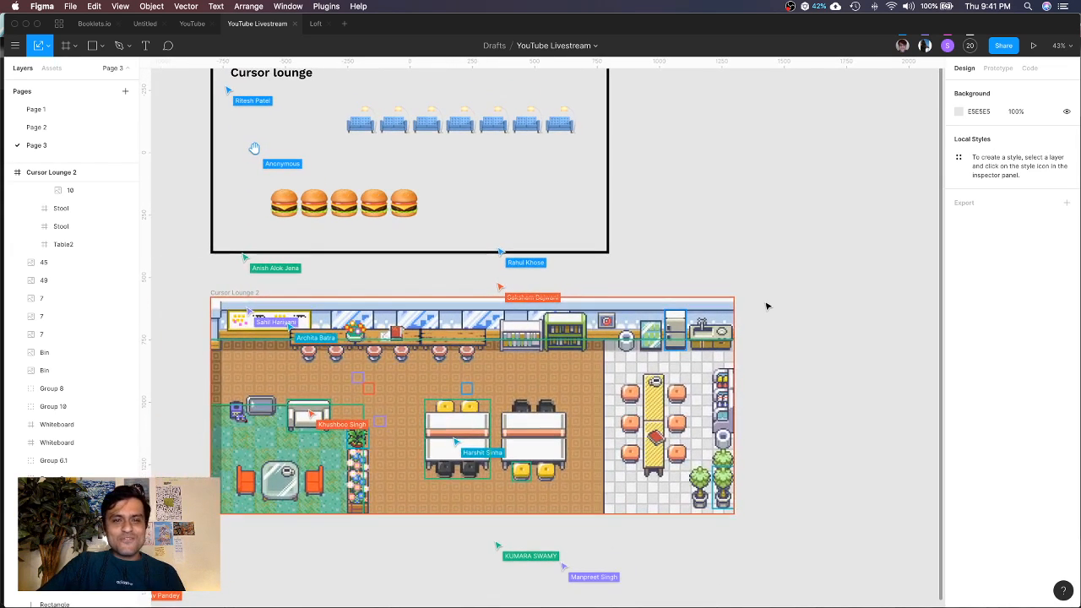
scroll(676, 213, up, 2)
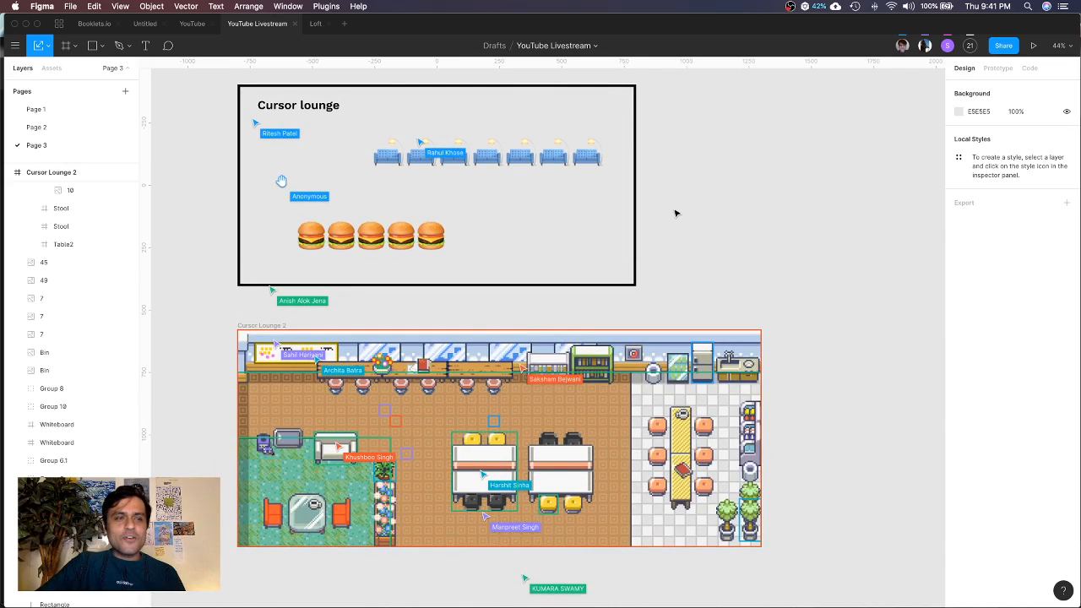
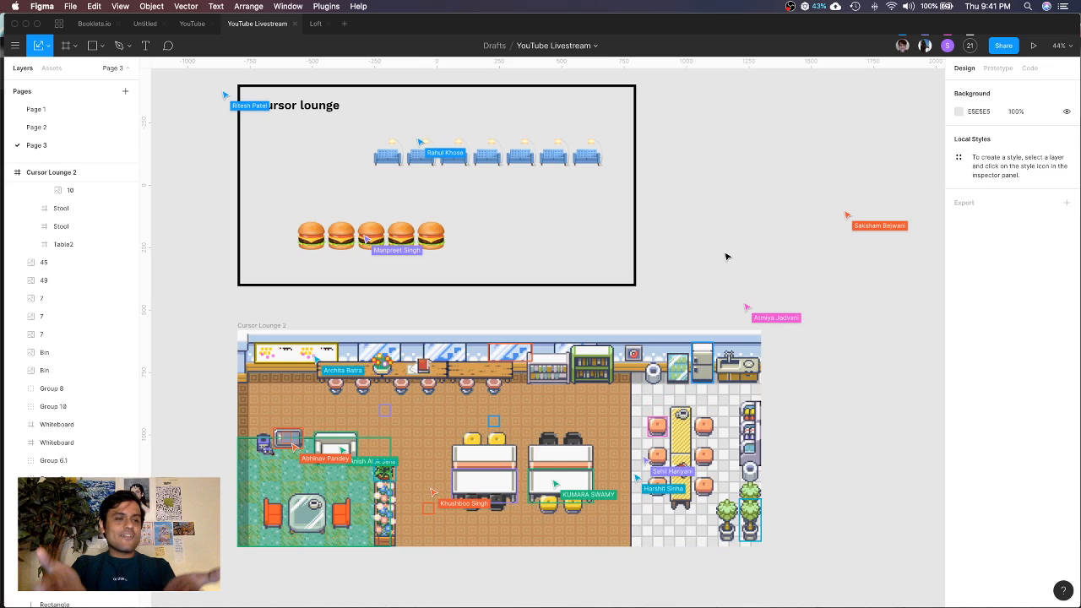
scroll(735, 285, down, 3)
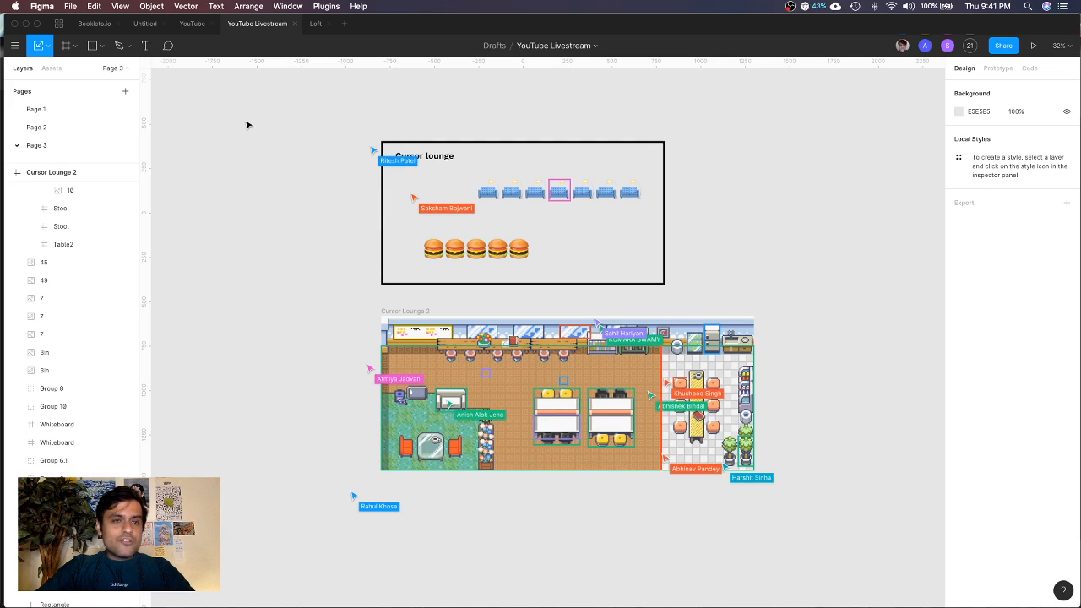
Switch to the Booklets.io file and view the desktop designs on its 4.0 Home page
click(100, 27)
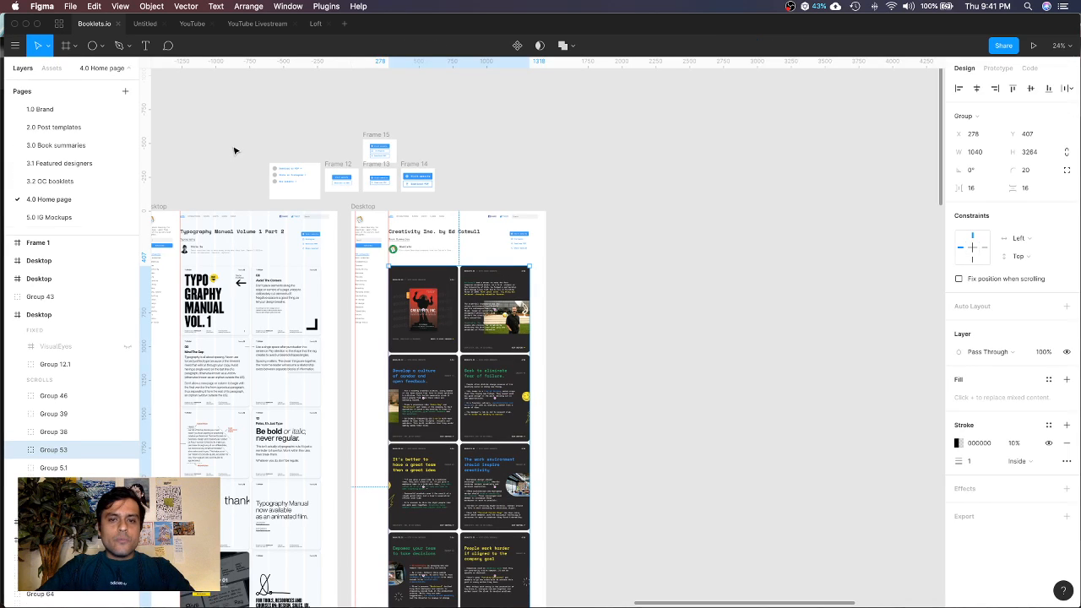
scroll(235, 151, left, 2)
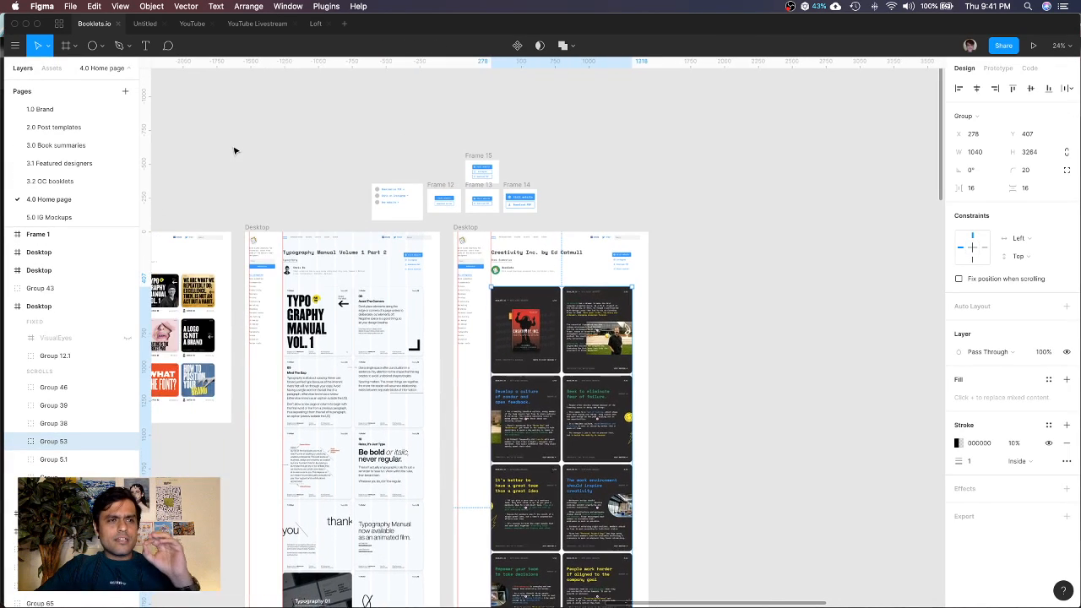
scroll(235, 150, up, 5)
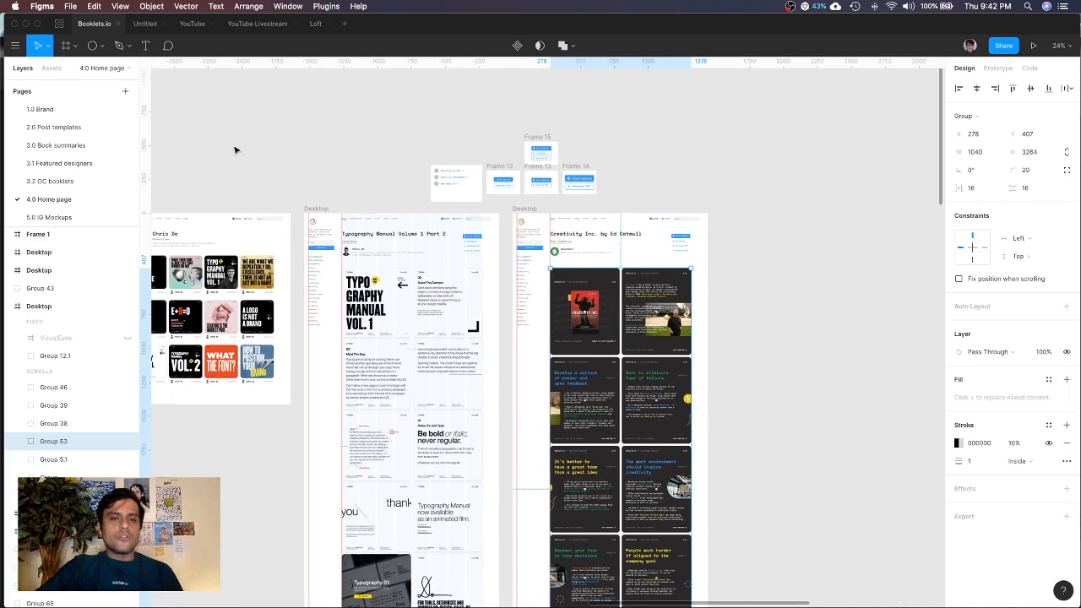
Open the 1.0 Brand page and examine its logo variations, Instagram profile mockups and coloured iPhone X frames
scroll(271, 135, down, 1)
scroll(272, 135, down, 2)
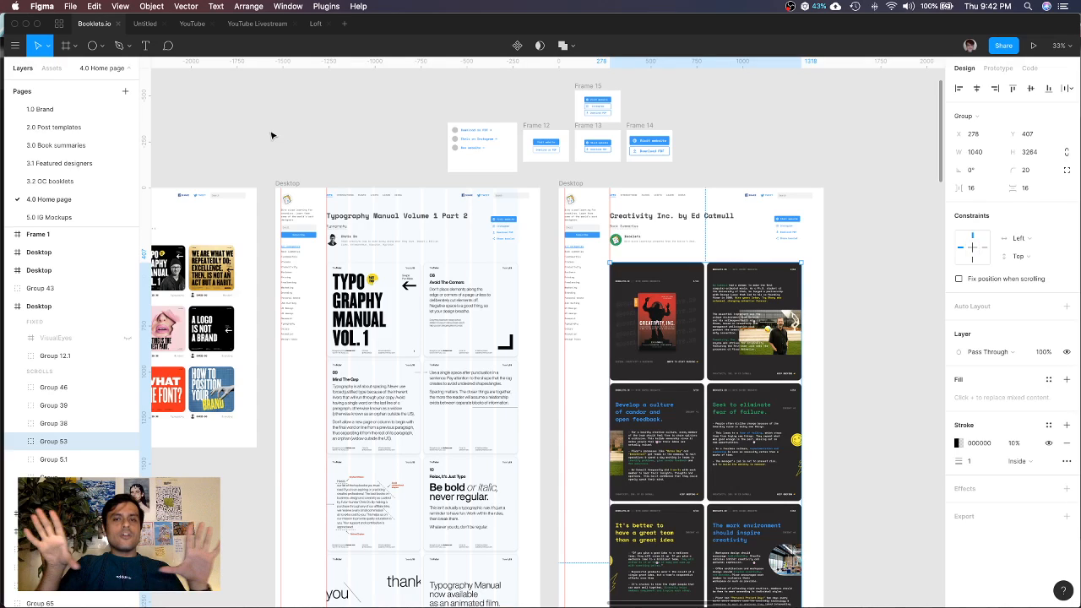
click(39, 109)
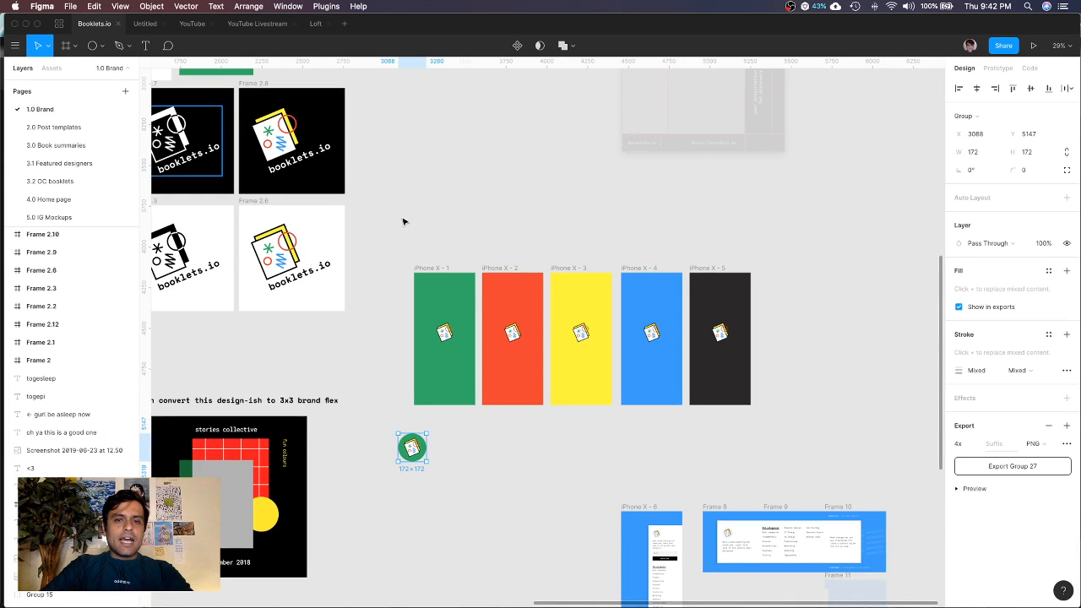
scroll(404, 221, down, 5)
scroll(404, 222, left, 5)
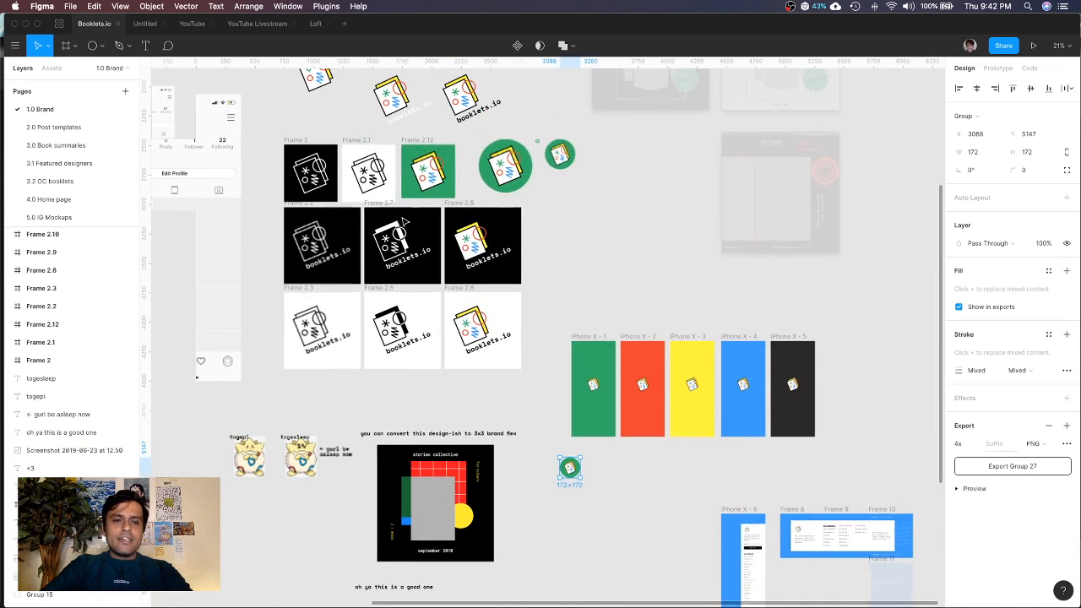
scroll(403, 221, down, 2)
scroll(404, 222, down, 2)
scroll(403, 244, right, 1)
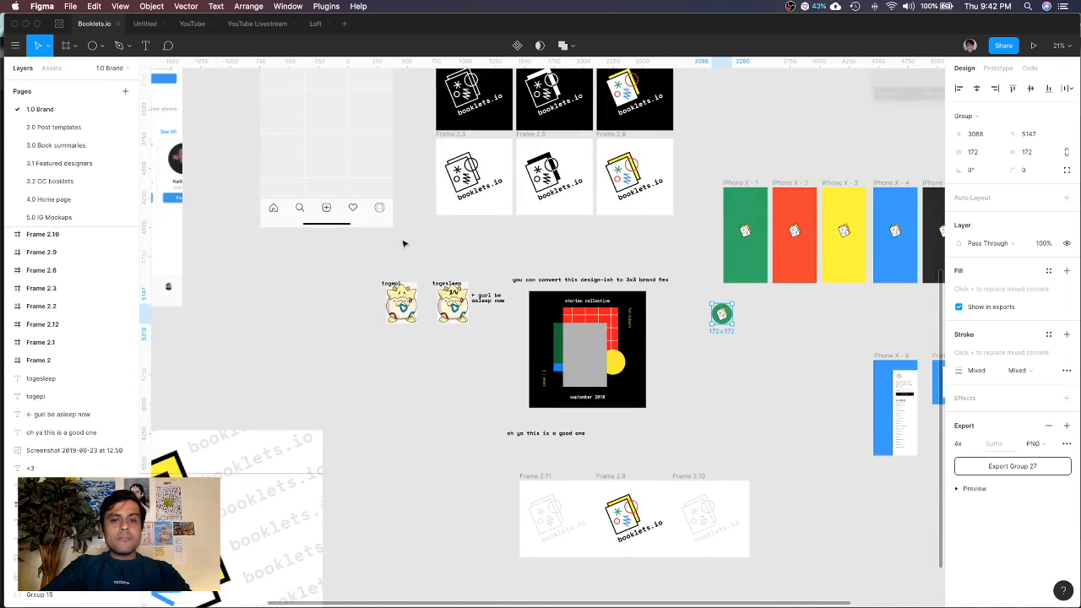
scroll(444, 338, up, 5)
scroll(445, 338, down, 4)
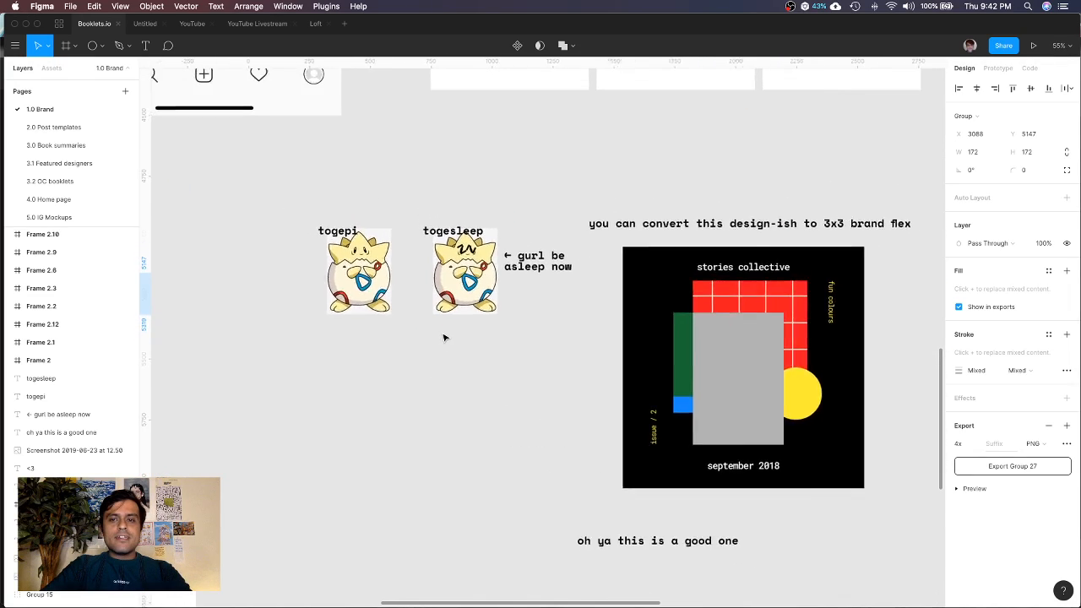
scroll(444, 338, down, 4)
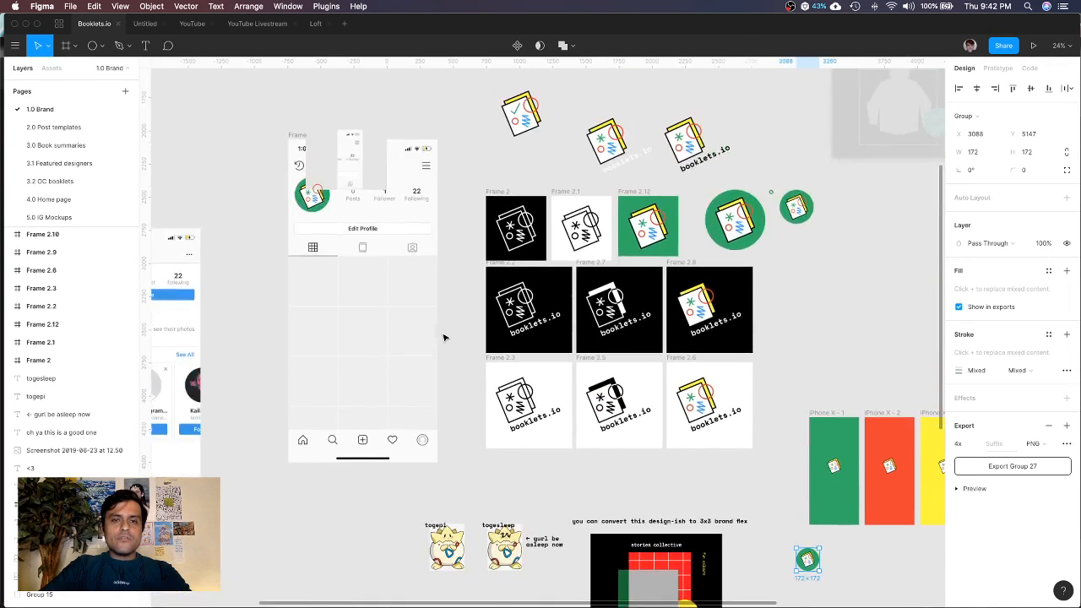
scroll(276, 318, down, 5)
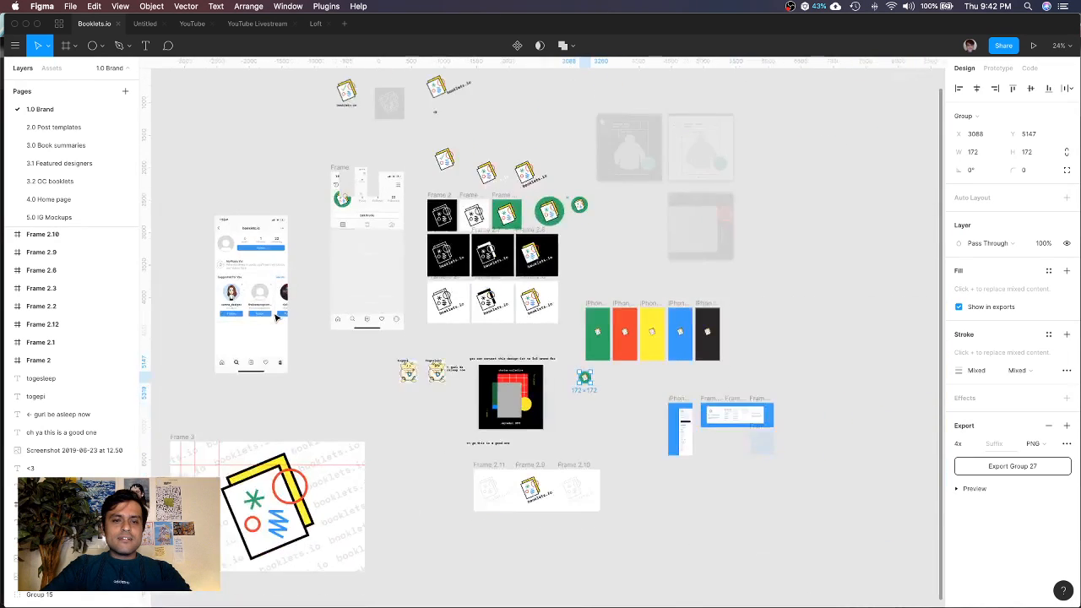
scroll(528, 309, up, 5)
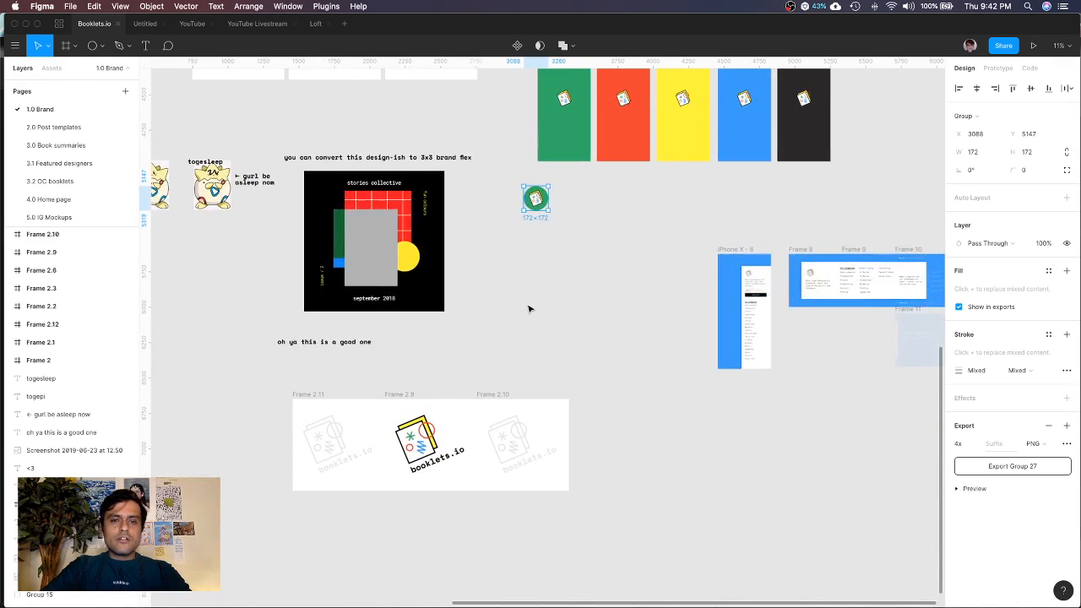
scroll(528, 309, up, 2)
scroll(529, 309, right, 3)
scroll(529, 309, up, 3)
scroll(529, 309, left, 1)
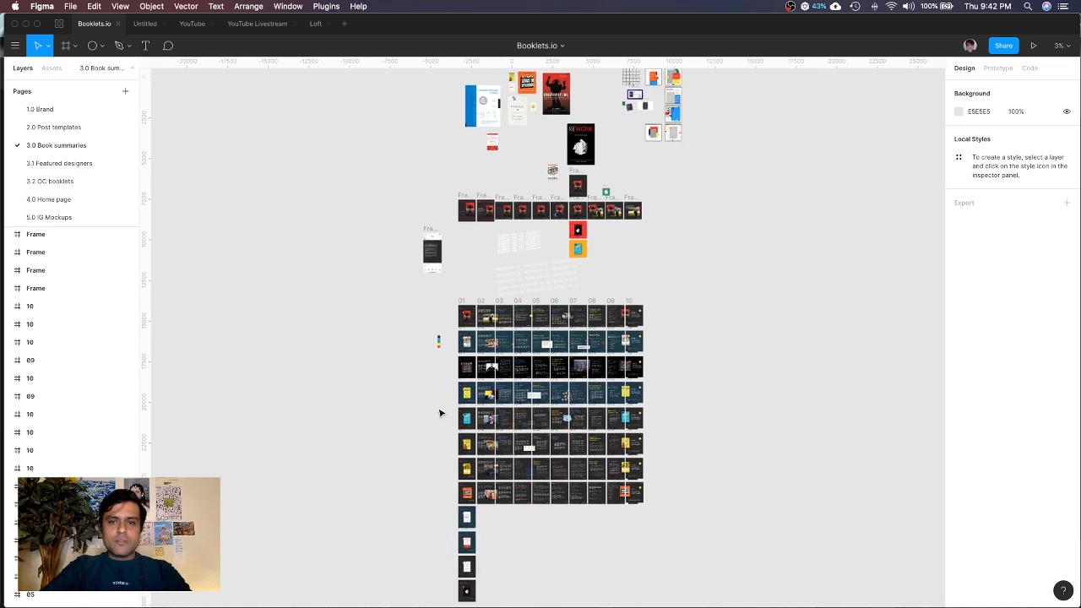
Open the 3.0 Book summaries page and examine the book covers and the Creativity, Inc. cover slide variations
scroll(440, 413, up, 10)
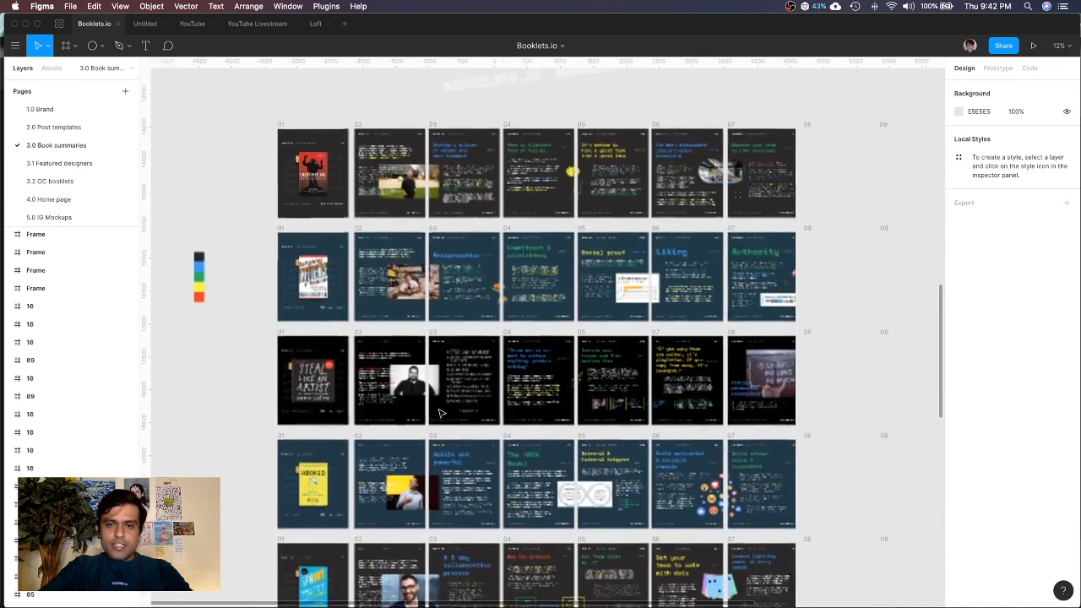
scroll(439, 413, up, 1)
scroll(439, 413, up, 10)
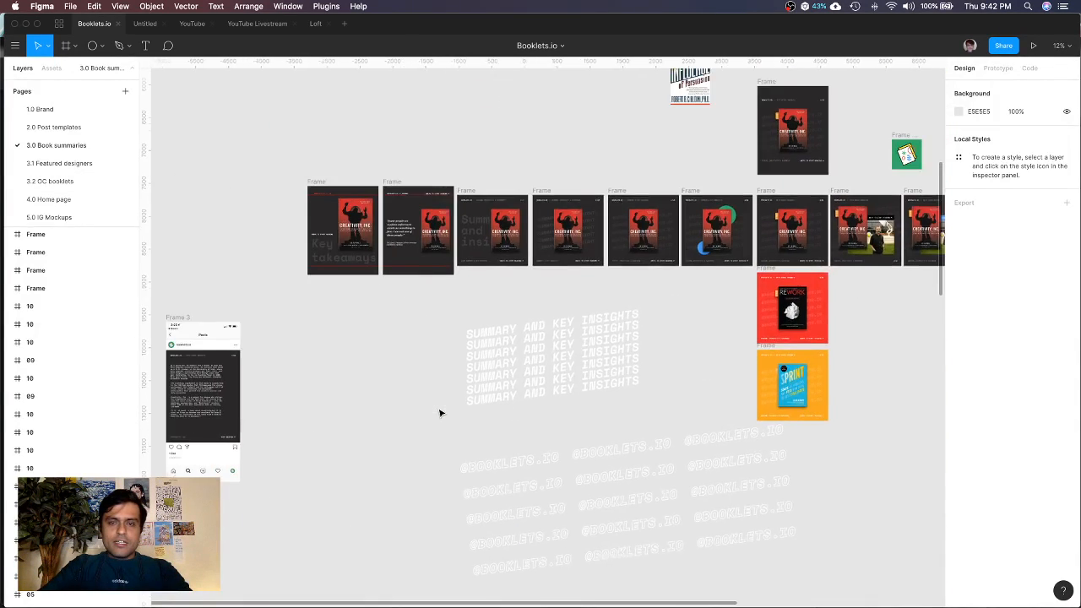
scroll(439, 413, right, 5)
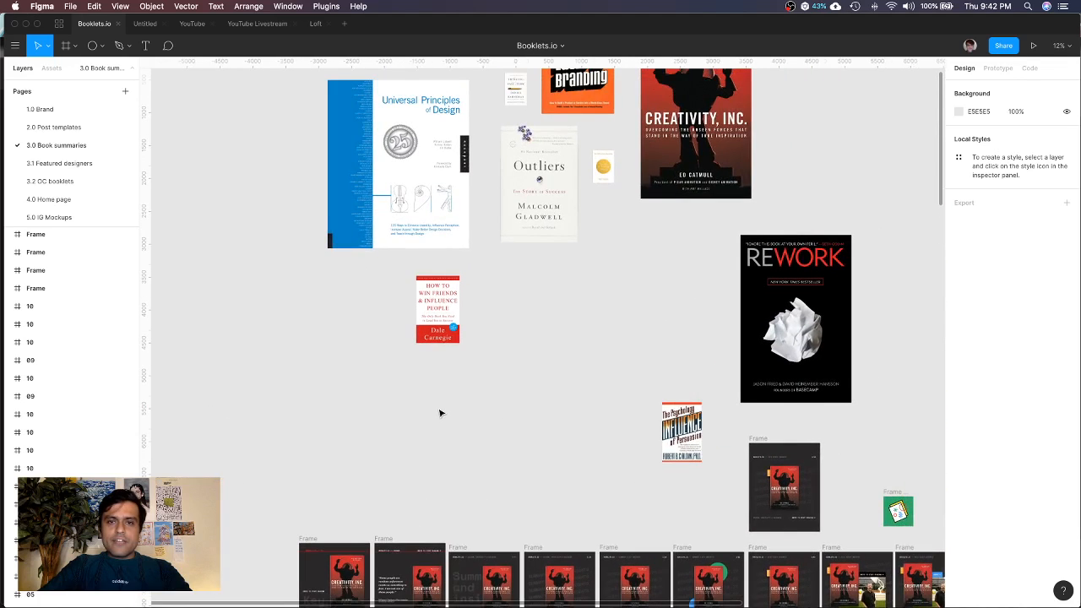
scroll(439, 413, down, 2)
scroll(439, 413, down, 3)
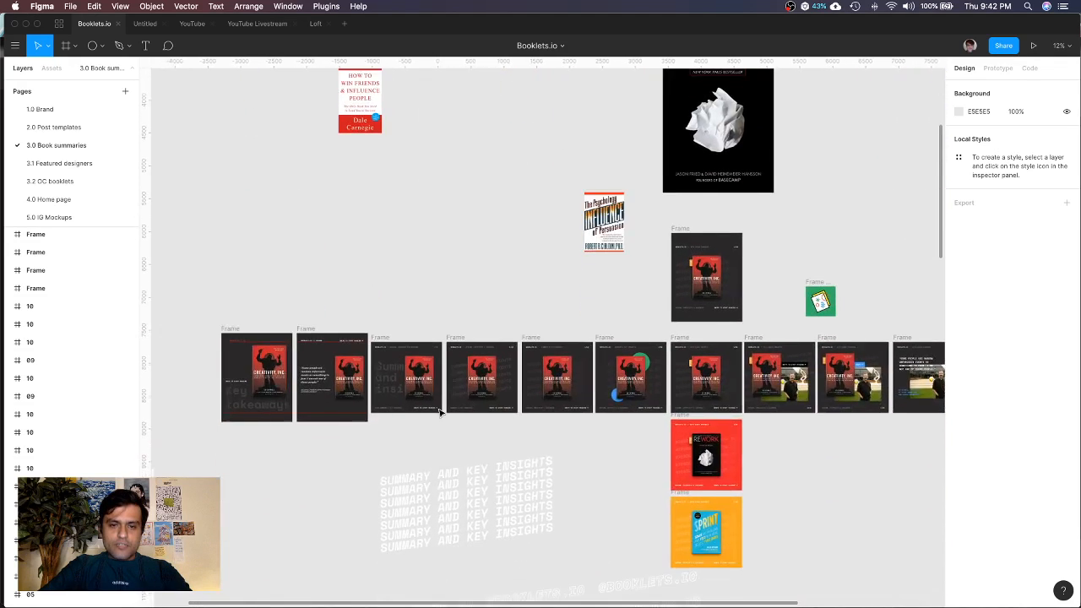
scroll(439, 413, up, 6)
scroll(439, 413, down, 2)
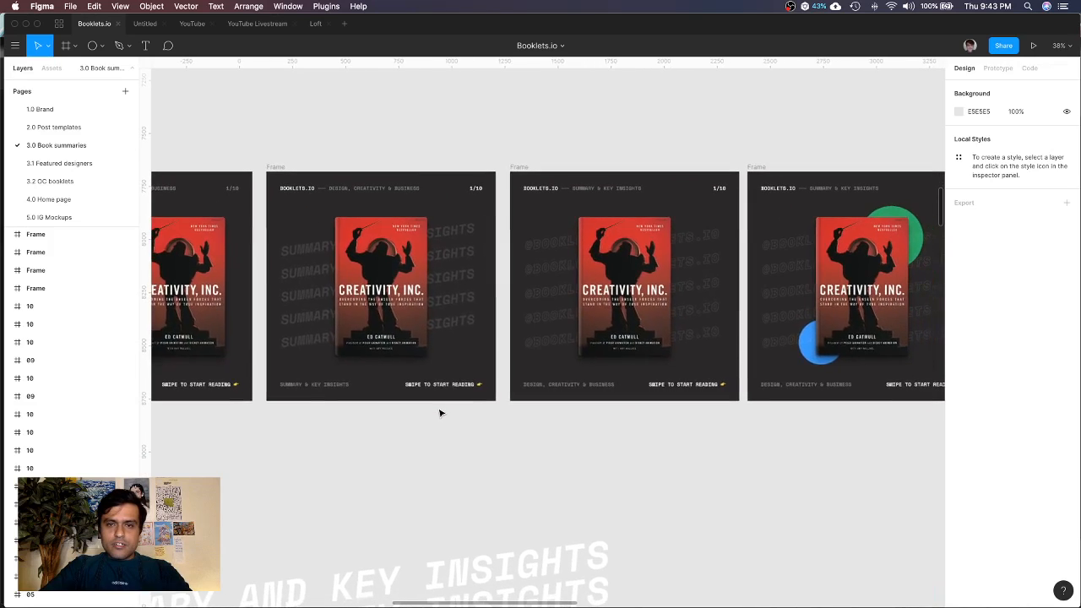
scroll(449, 325, down, 5)
scroll(450, 326, down, 5)
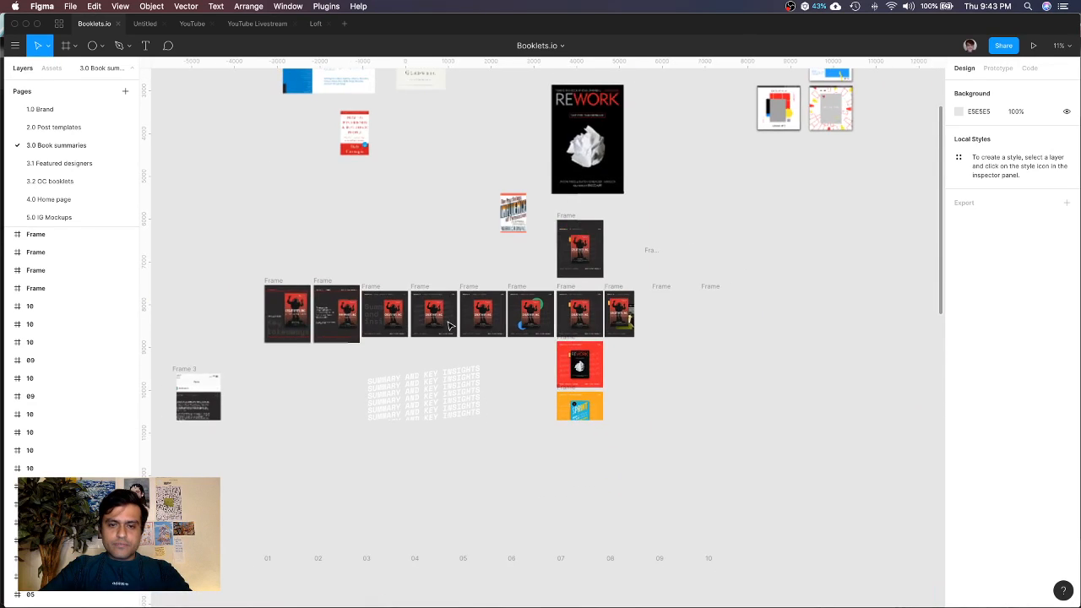
Examine the numbered rows of book summary slides, from Creativity, Inc. down to Sprint
scroll(450, 326, down, 3)
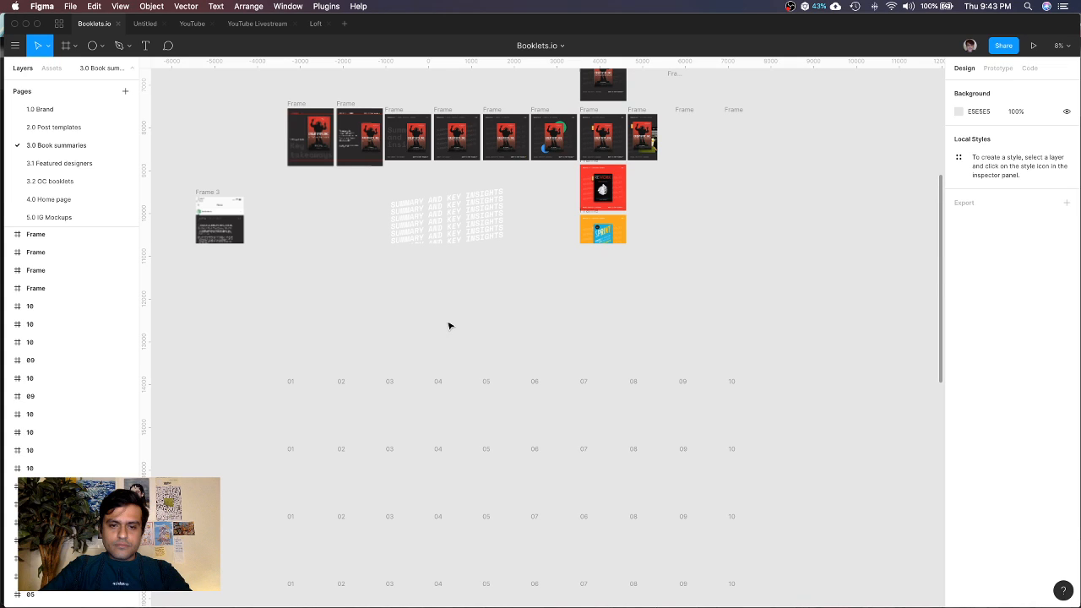
scroll(449, 326, down, 1)
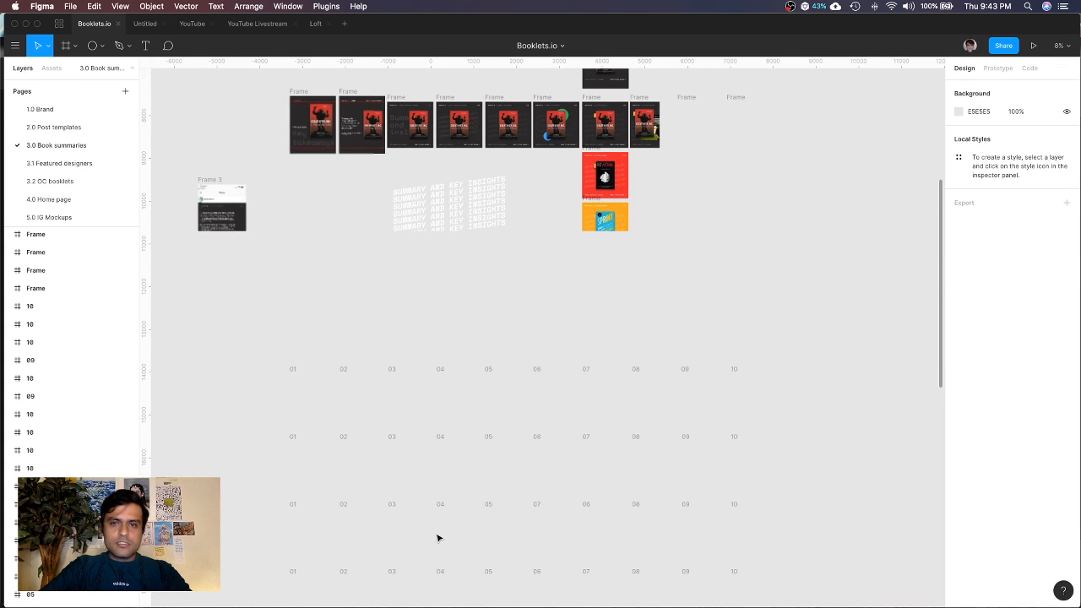
scroll(437, 538, down, 2)
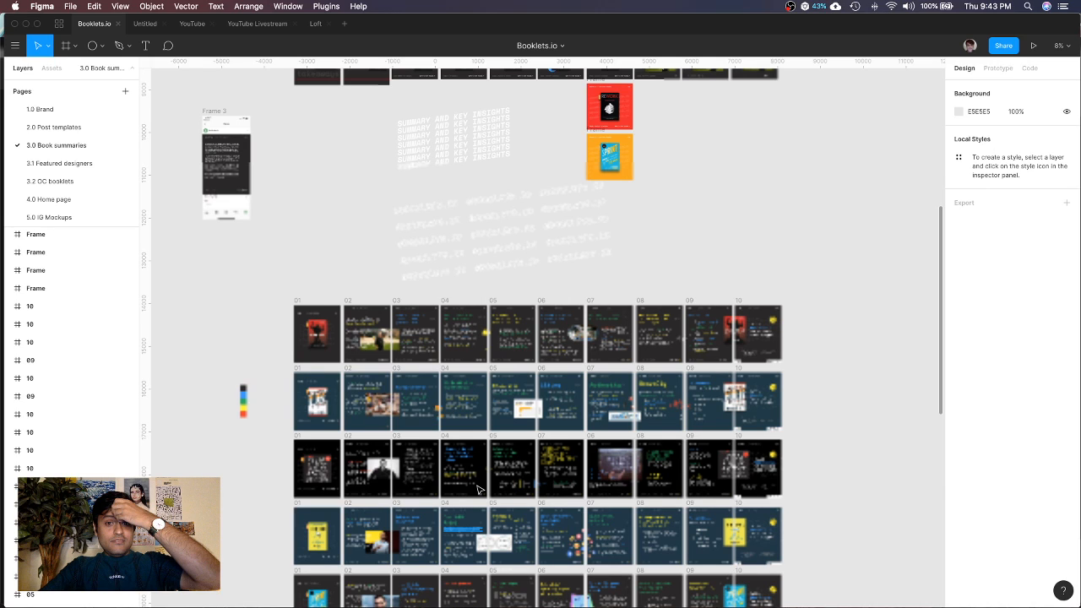
scroll(479, 488, up, 3)
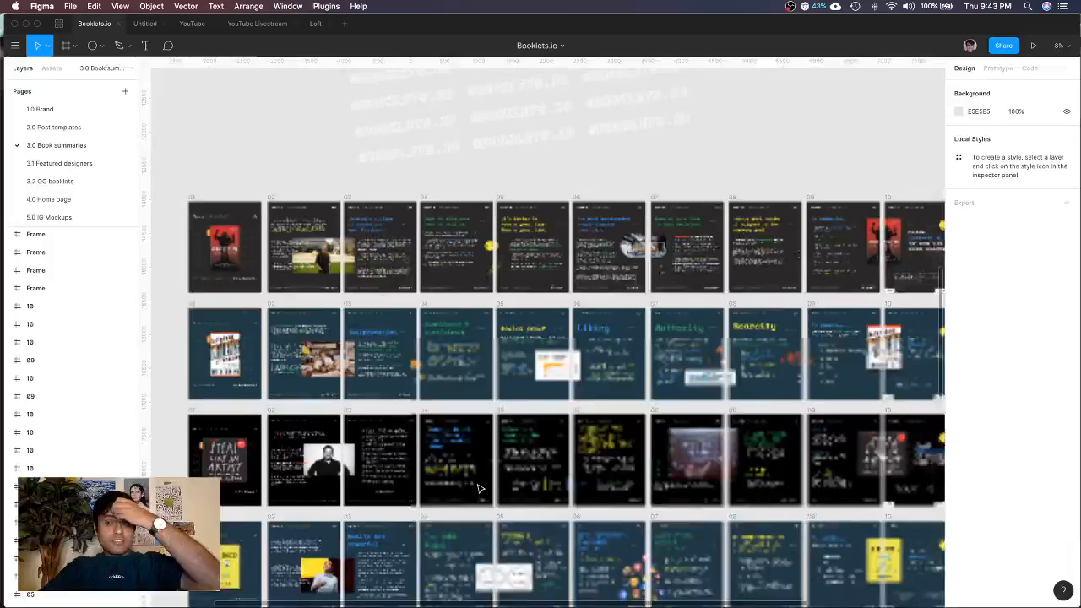
scroll(479, 488, up, 3)
scroll(239, 453, down, 5)
scroll(239, 453, left, 3)
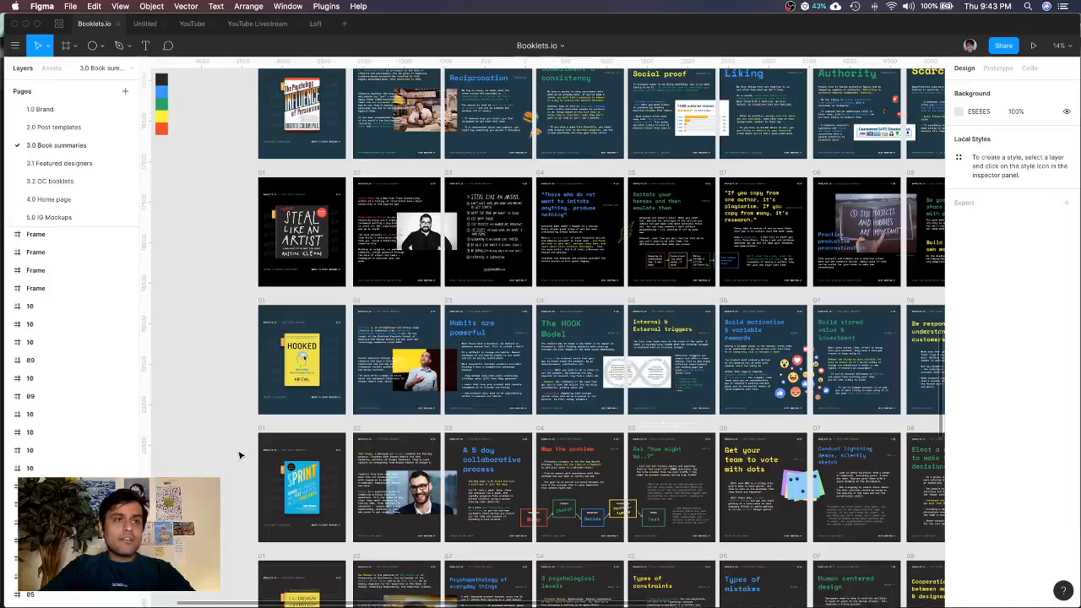
scroll(240, 456, down, 2)
scroll(239, 456, right, 1)
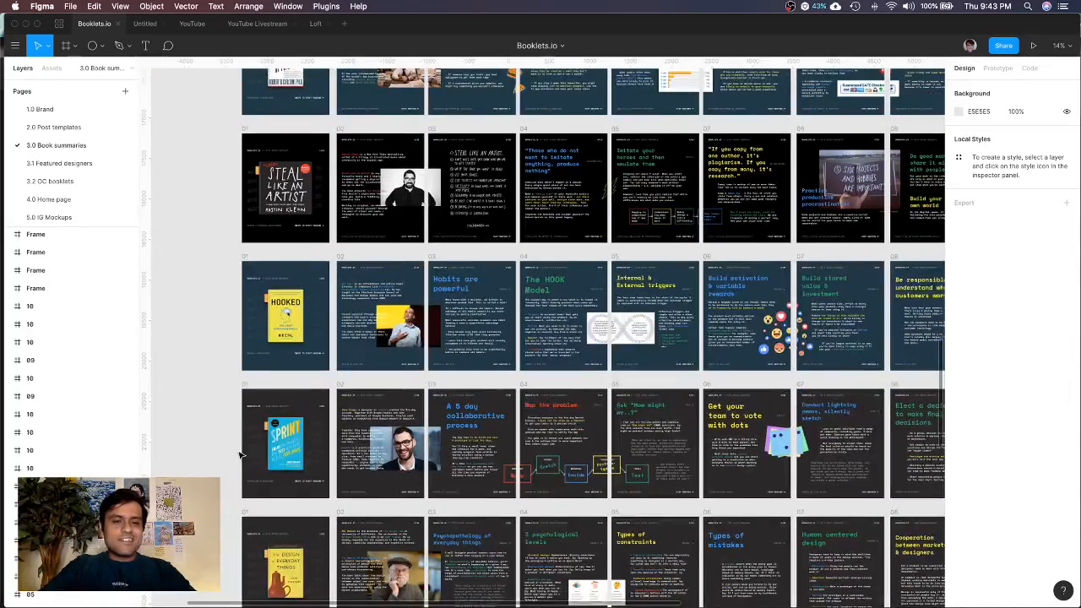
scroll(229, 536, up, 5)
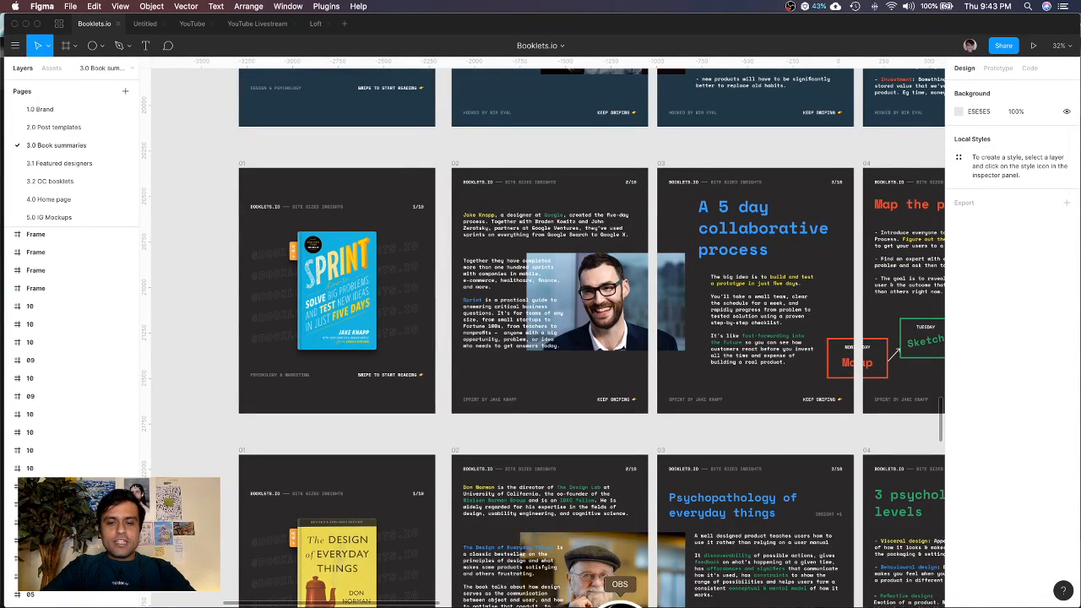
Check the livestream in OBS, then return to Figma and view the remaining summary rows down to The 22 Immutable Laws of Branding
click(620, 603)
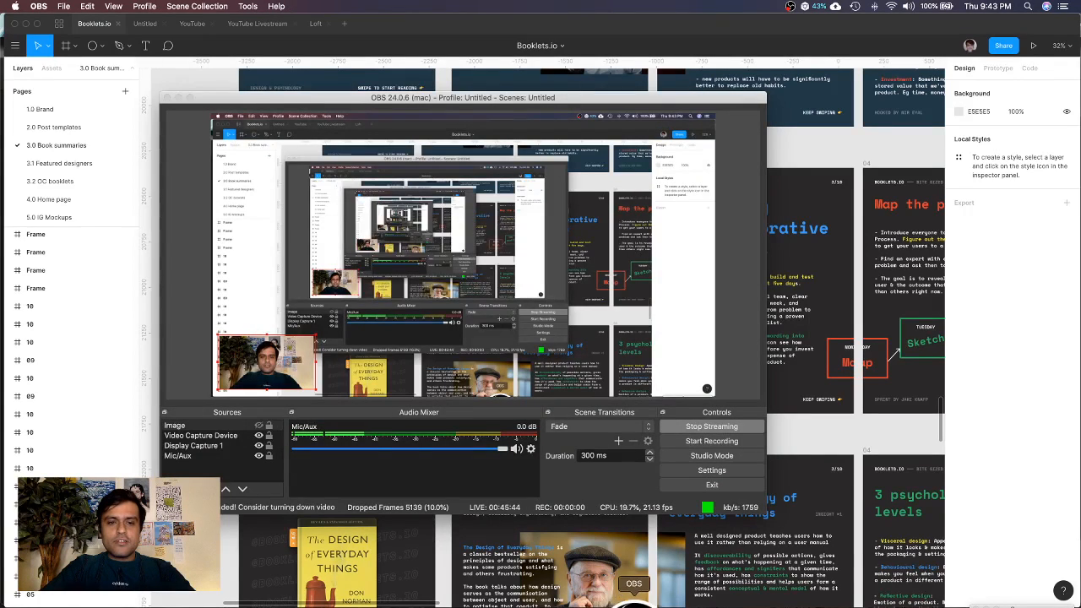
click(983, 461)
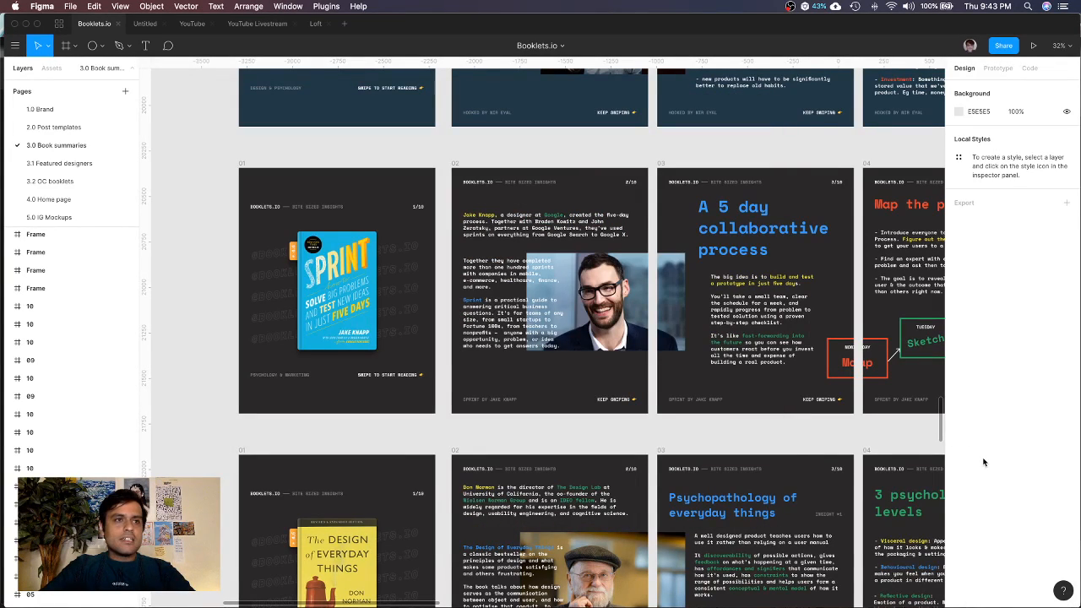
scroll(657, 422, down, 5)
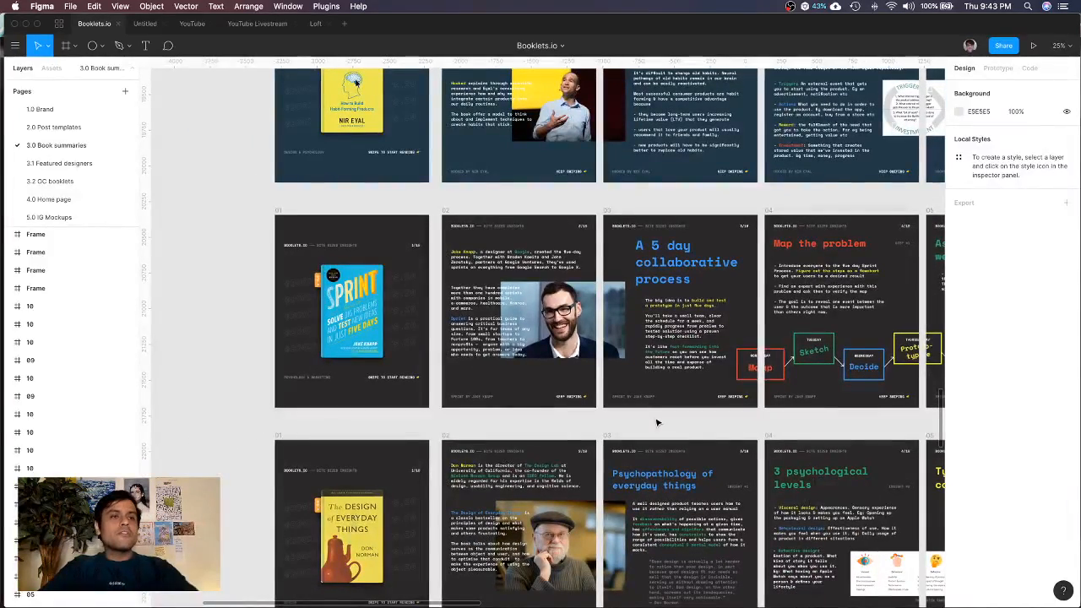
scroll(657, 422, down, 5)
scroll(657, 422, down, 5)
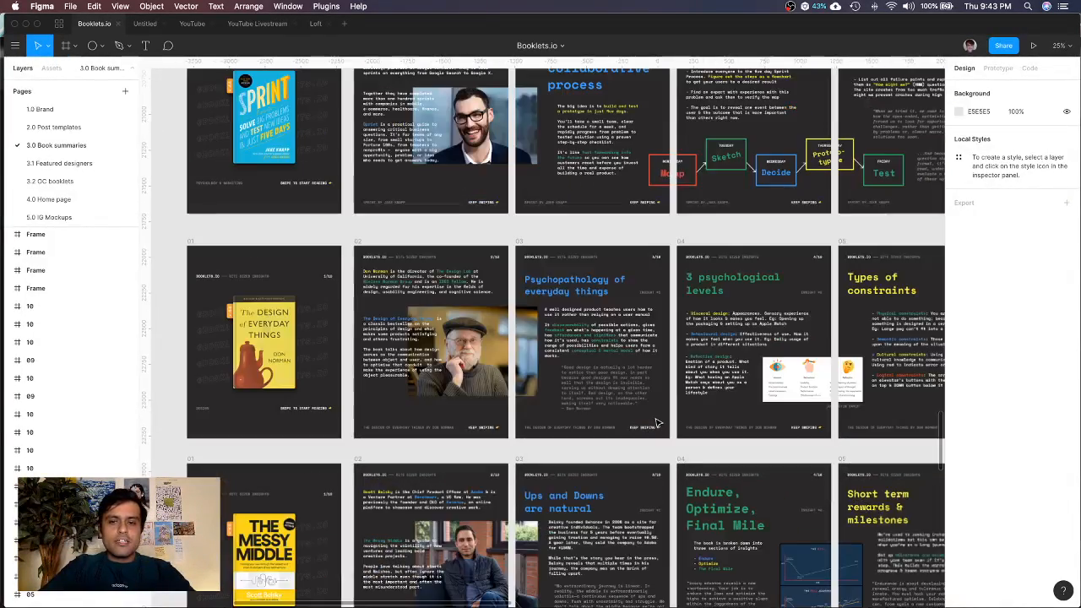
scroll(657, 423, down, 3)
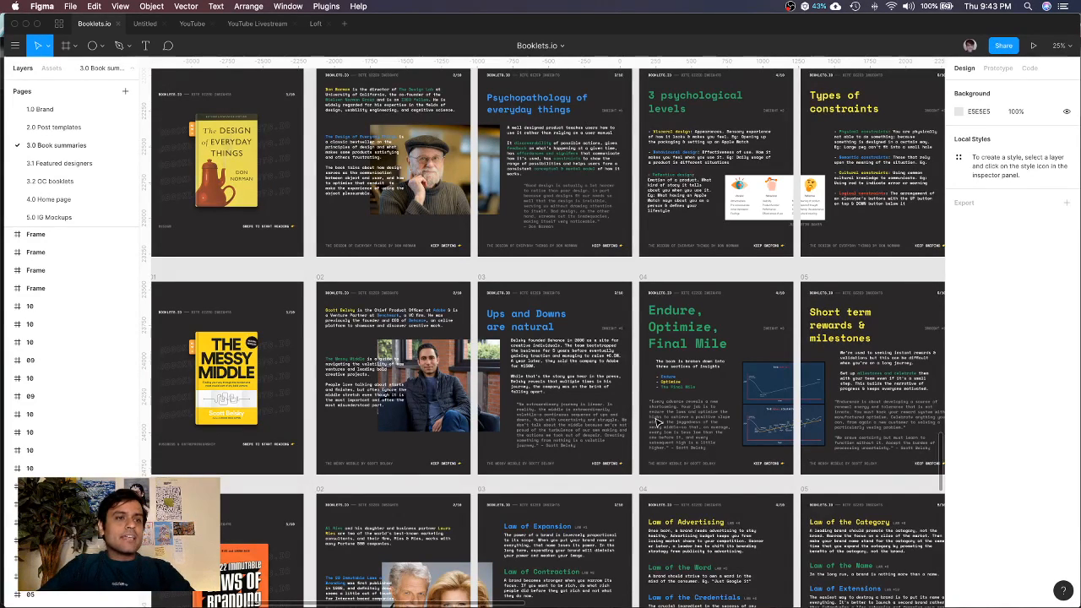
scroll(657, 423, down, 10)
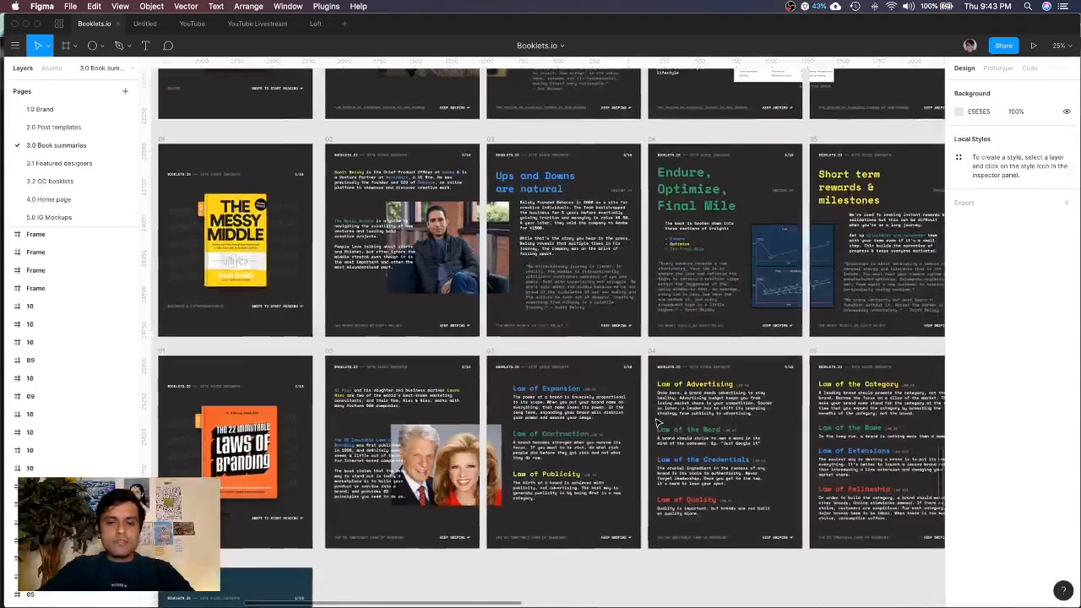
scroll(658, 423, down, 3)
scroll(657, 422, up, 2)
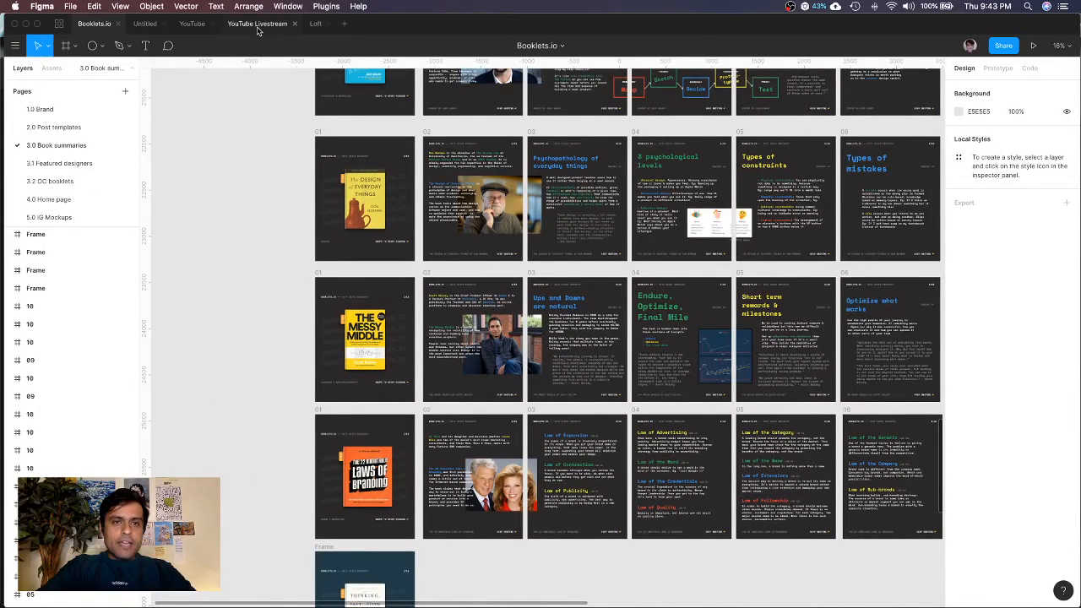
Switch to the YouTube Livestream file and add a text with the lines "Files", "Pages" and "Frames" on Page 3's empty canvas beside the cursor lounges
click(290, 29)
scroll(665, 327, right, 10)
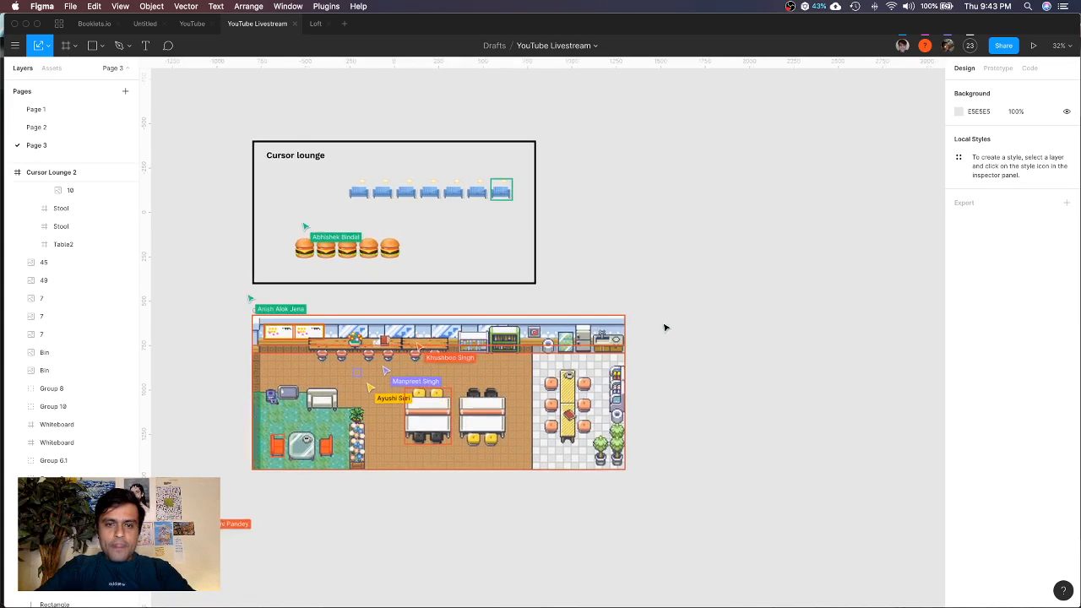
scroll(665, 328, right, 3)
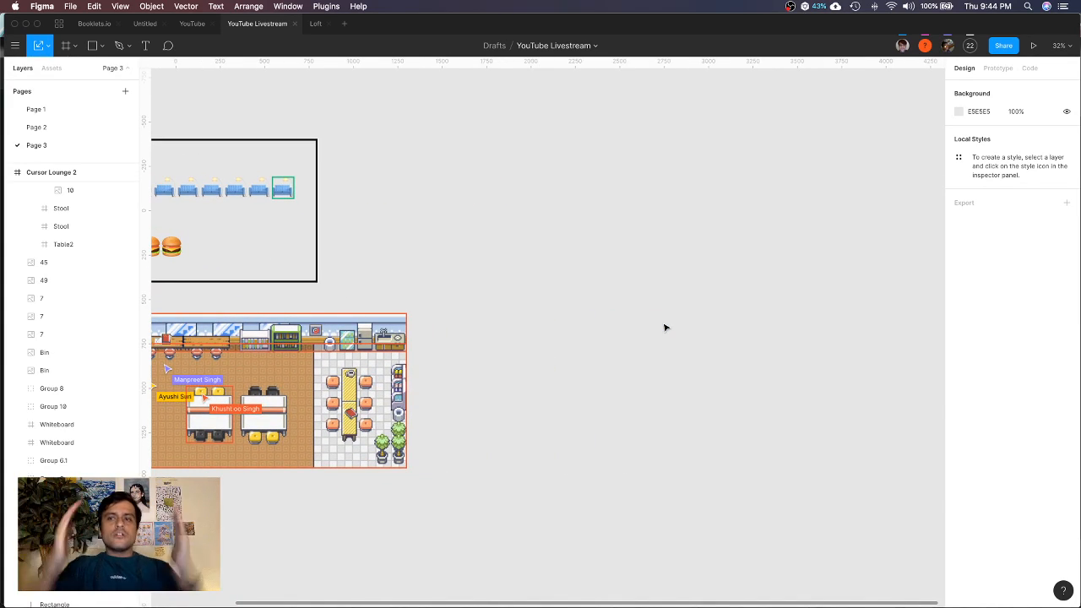
key(t)
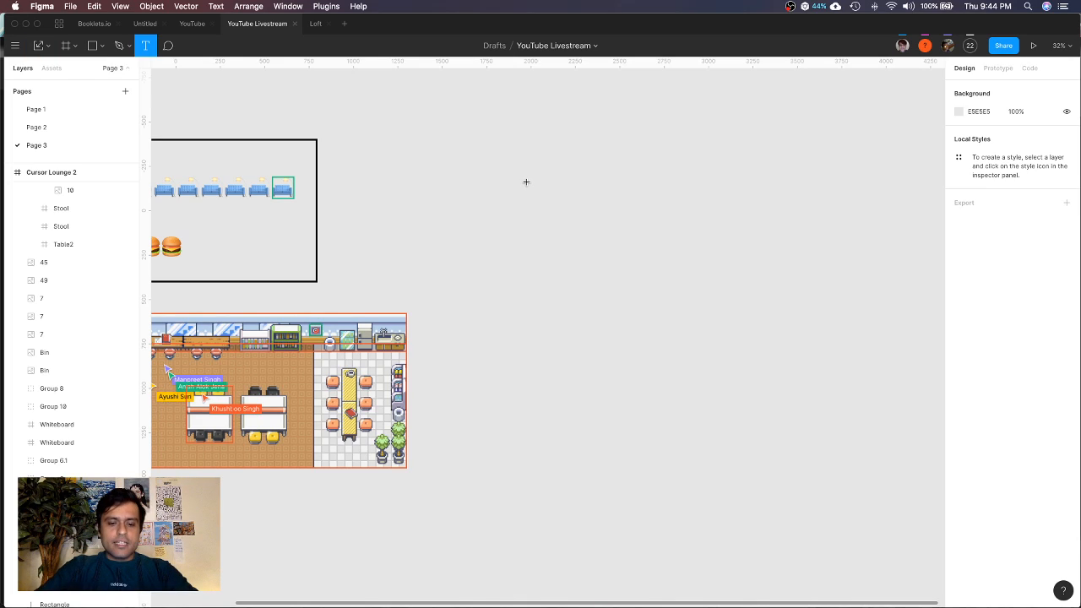
click(526, 182)
text(Files)
key(Escape)
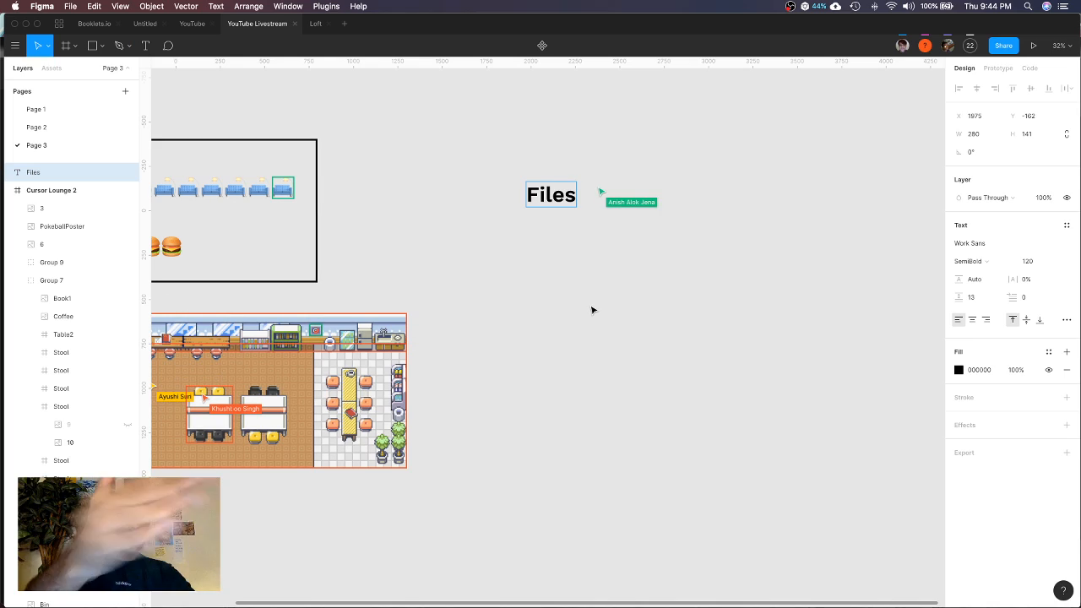
key(Return)
text(Pages)
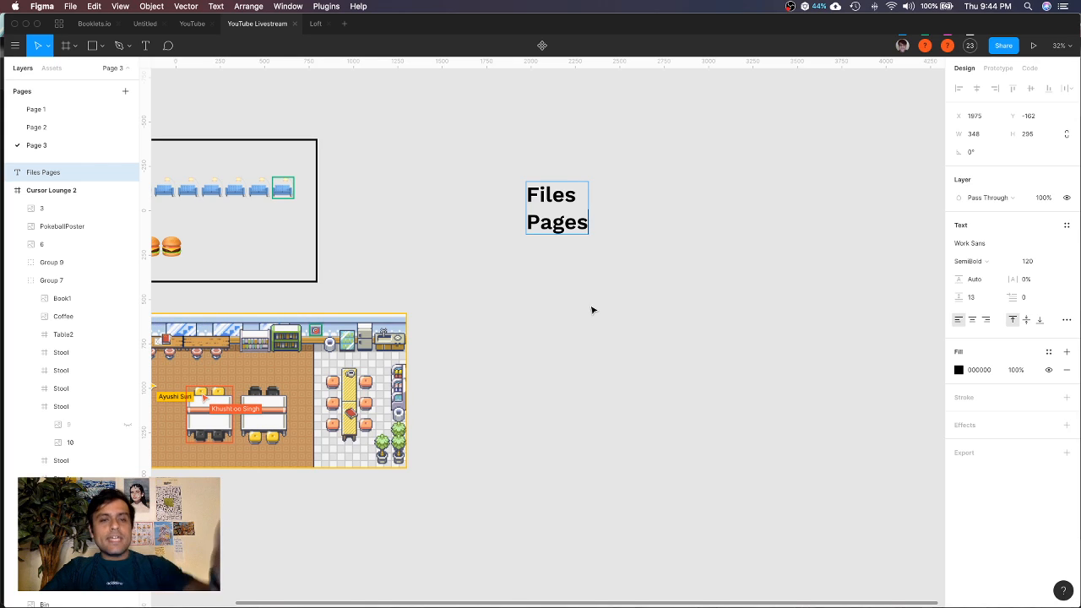
key(Return)
text(Frames)
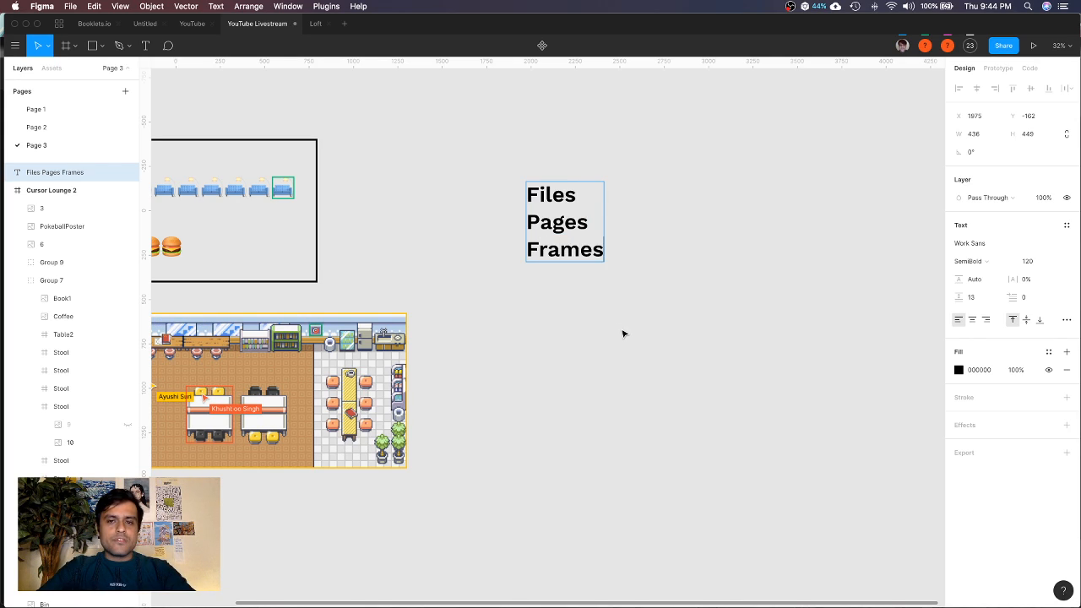
Finish editing the text and select the Cursor Lounge 2 frame to show it as an example of a frame
key(Escape)
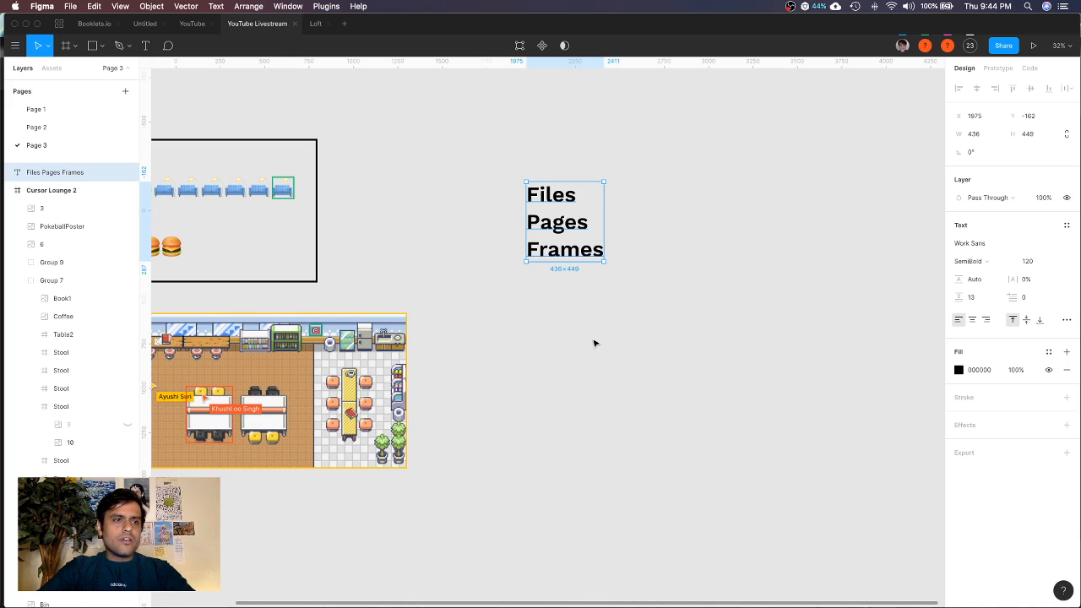
click(594, 343)
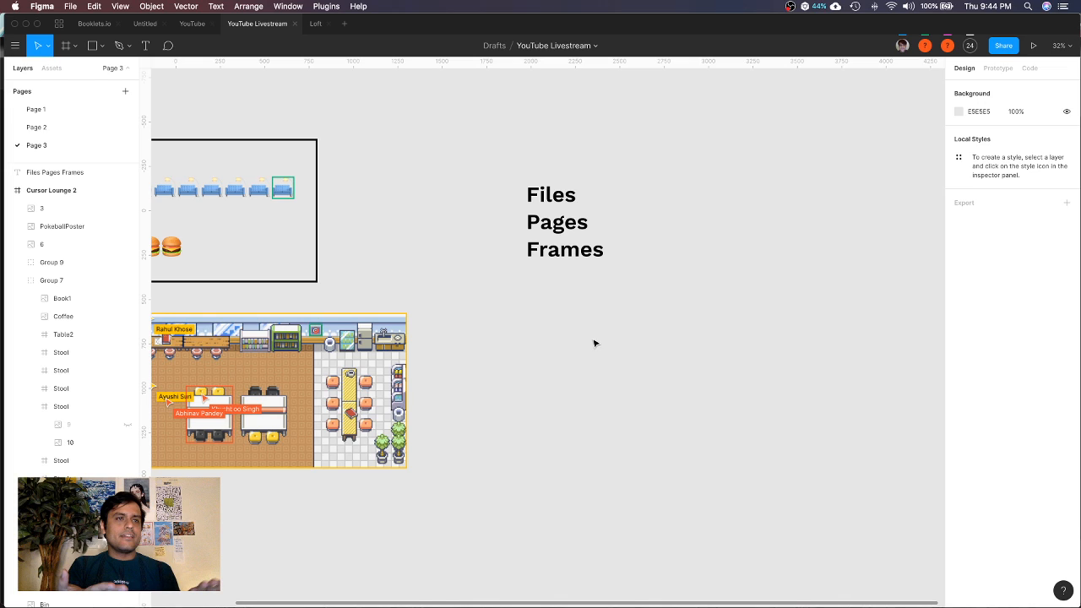
scroll(594, 343, left, 5)
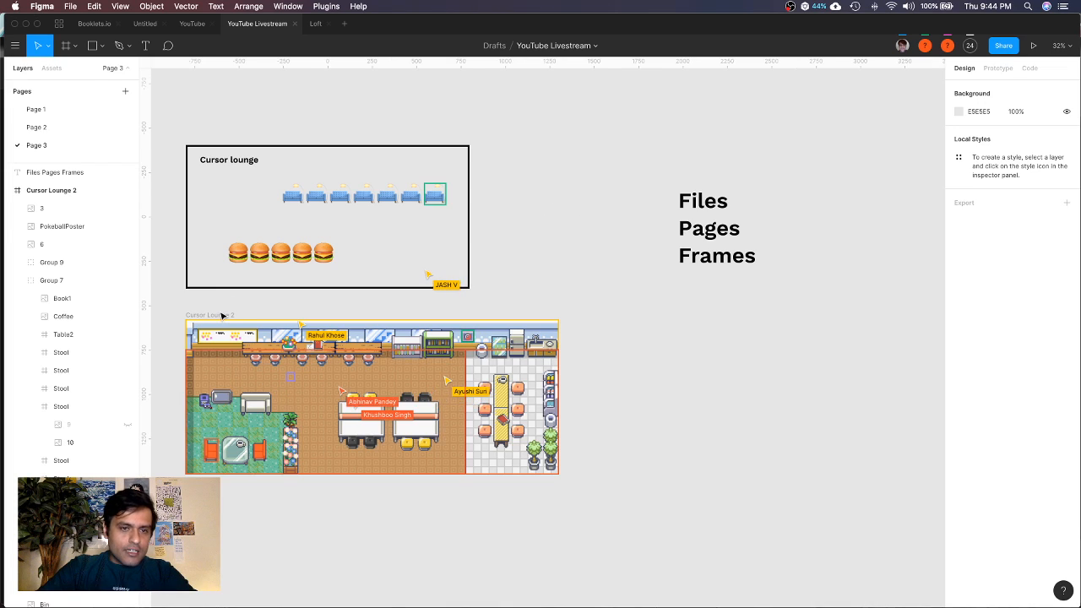
click(222, 317)
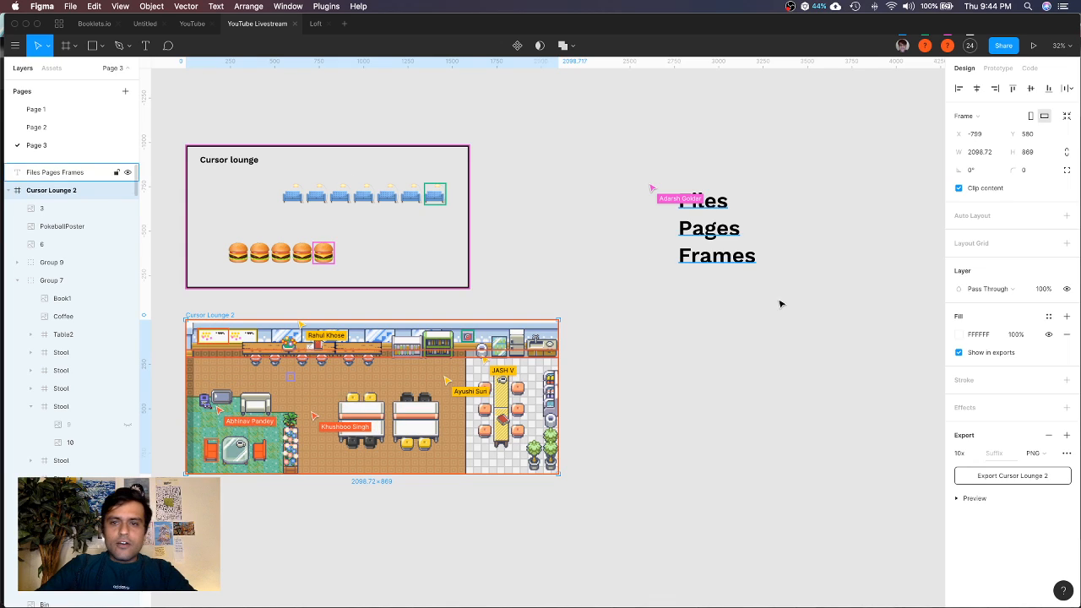
Add "Layers" as a new line below "Frames" in the text beside the cursor lounges
double_click(741, 263)
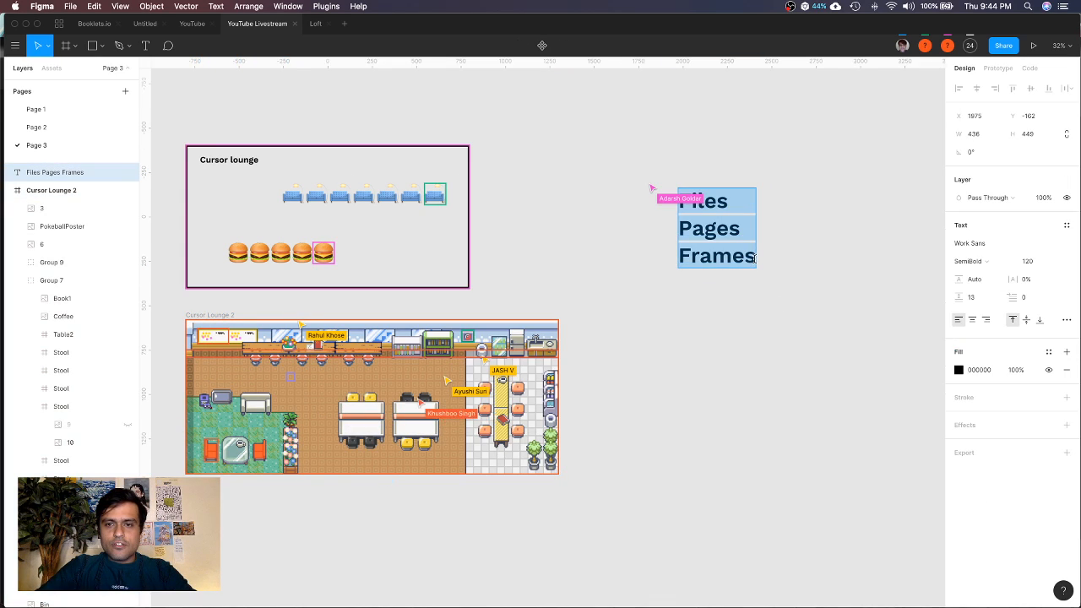
key(Escape)
text(Layers)
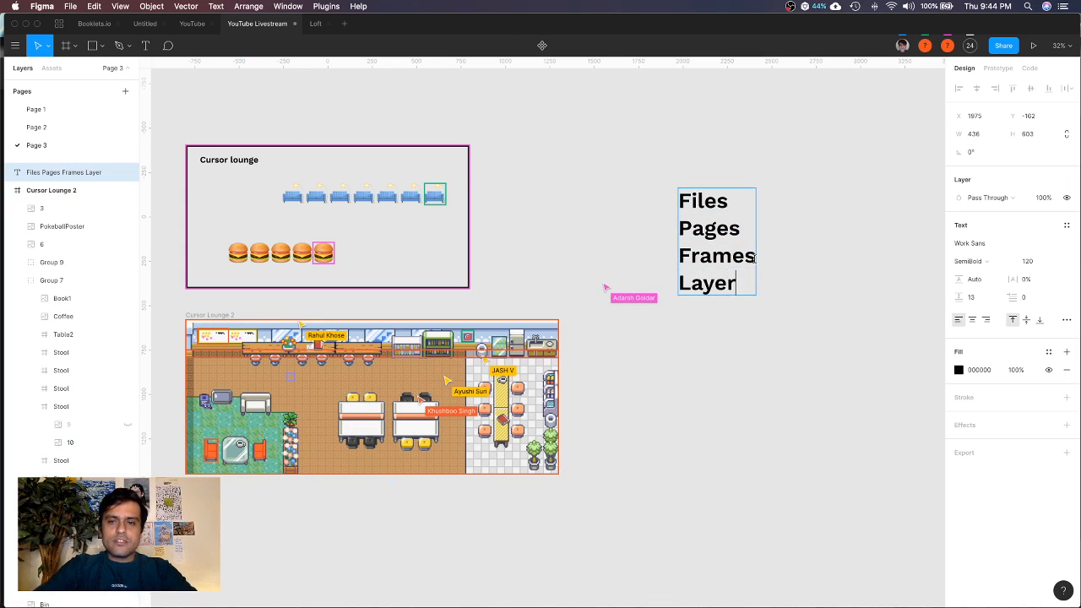
Inspect individual layers of Cursor Lounge 2 by selecting image 3, the grey sofa, the flower hedge, a white table and a stool
click(65, 212)
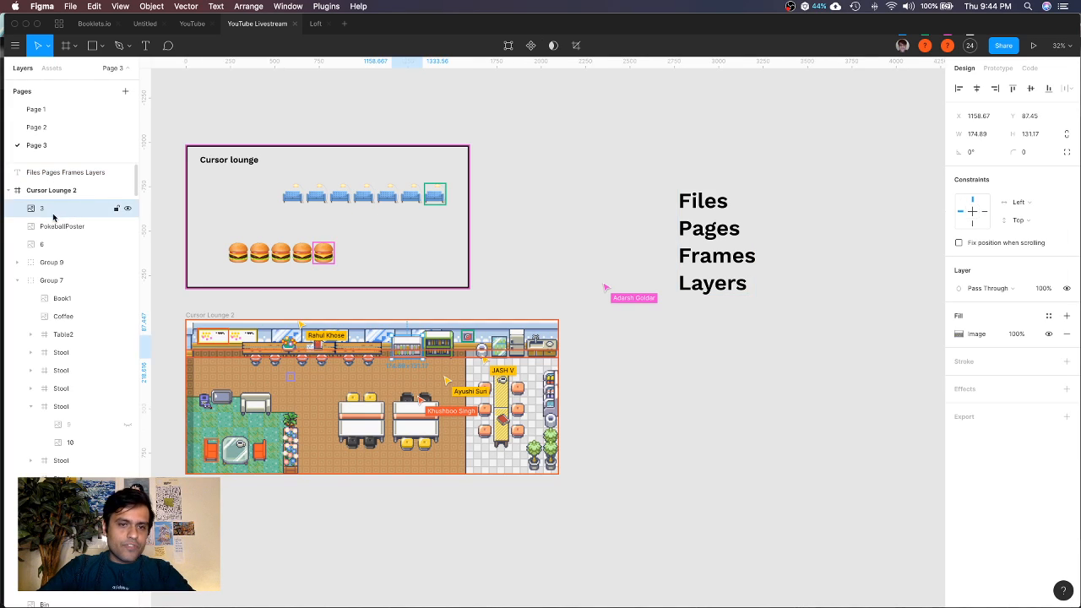
click(260, 406)
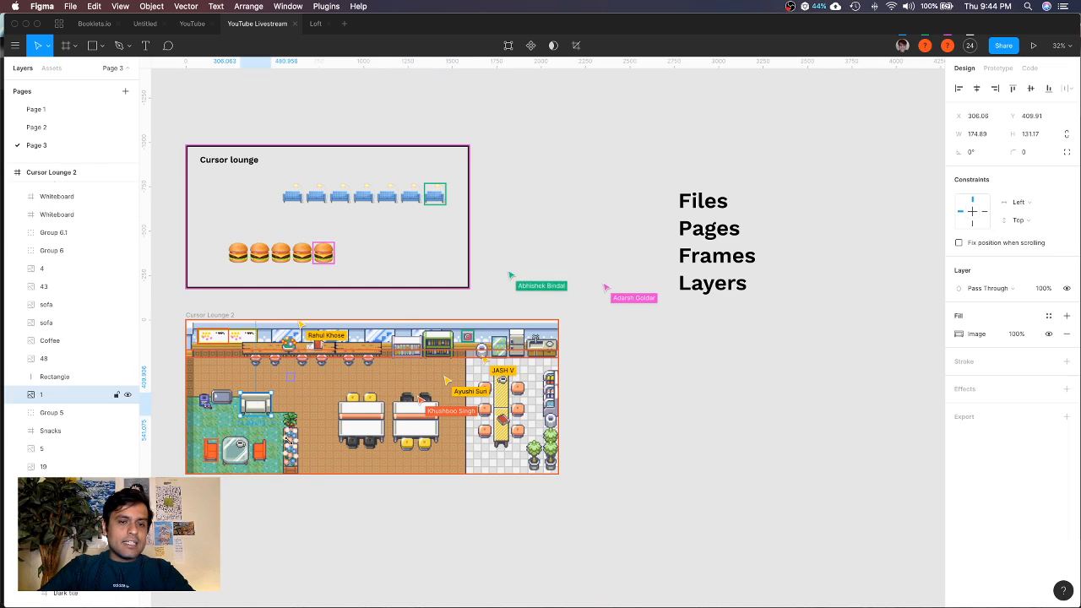
click(294, 447)
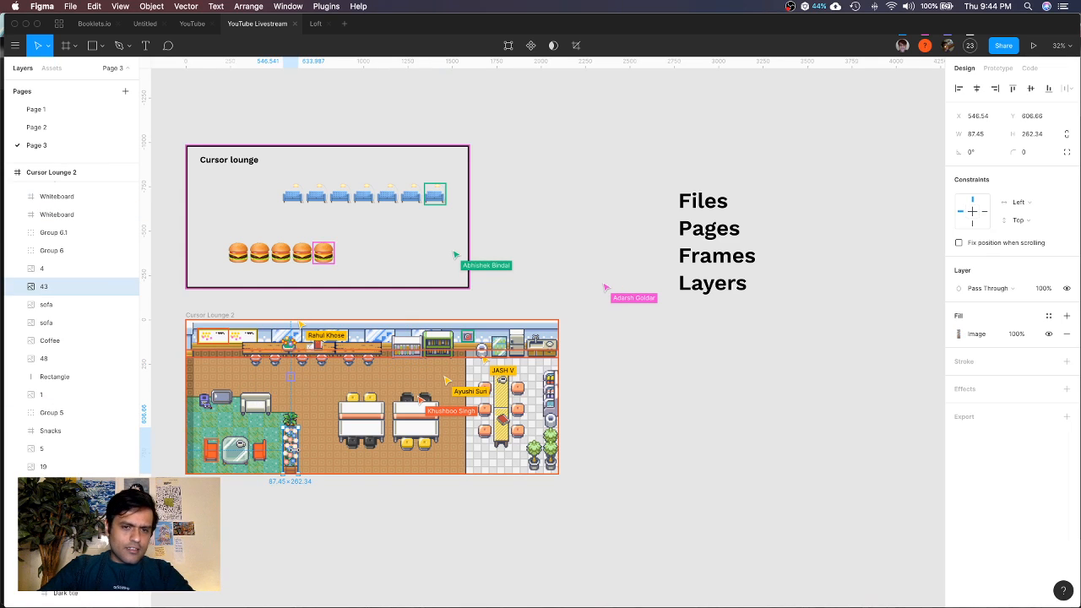
scroll(294, 449, up, 1)
scroll(292, 447, up, 4)
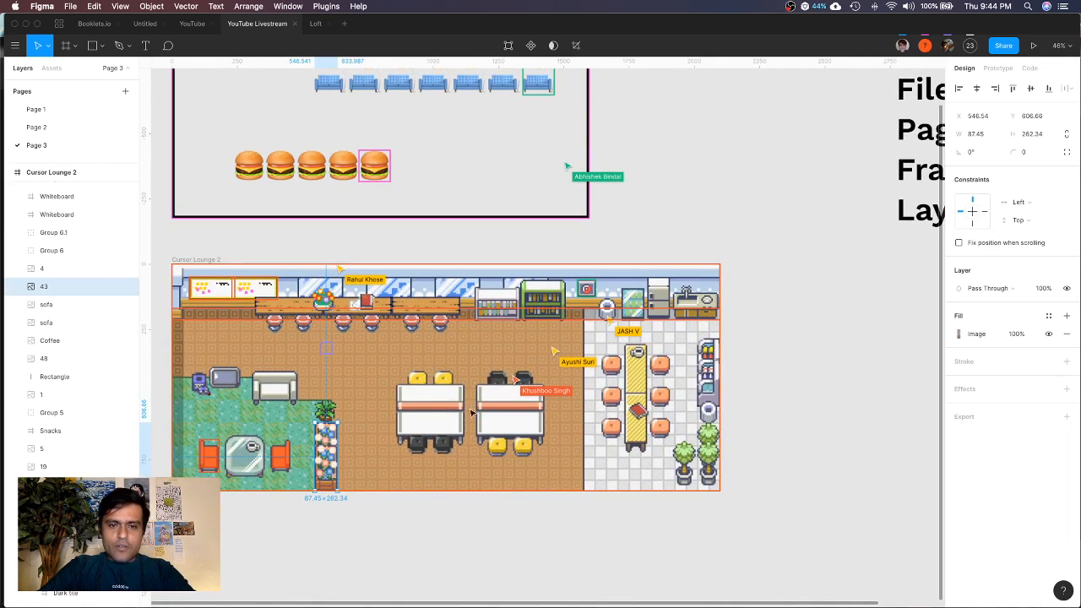
click(448, 422)
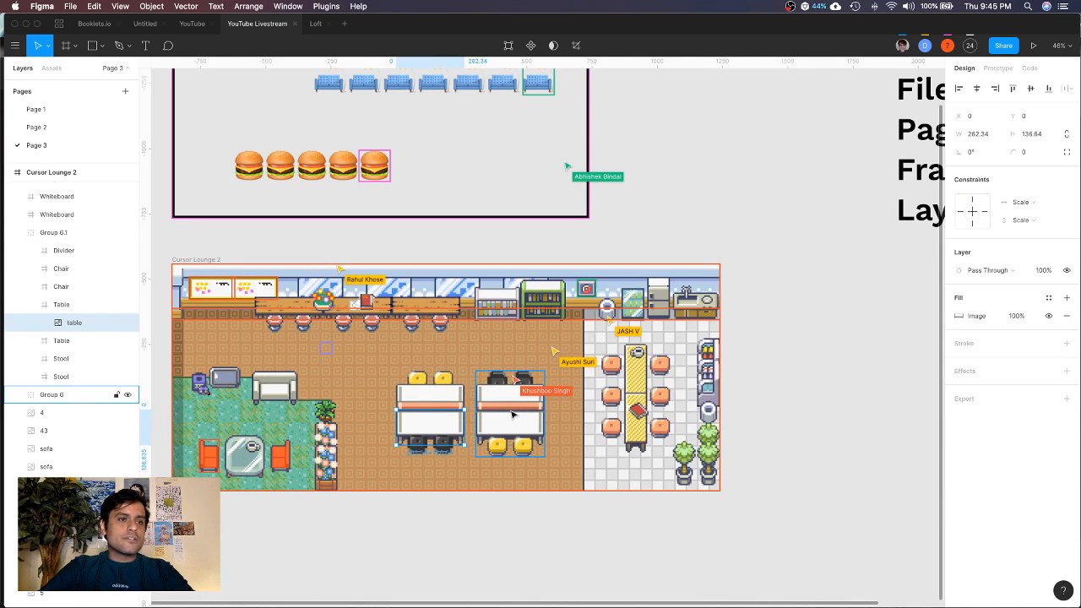
click(615, 395)
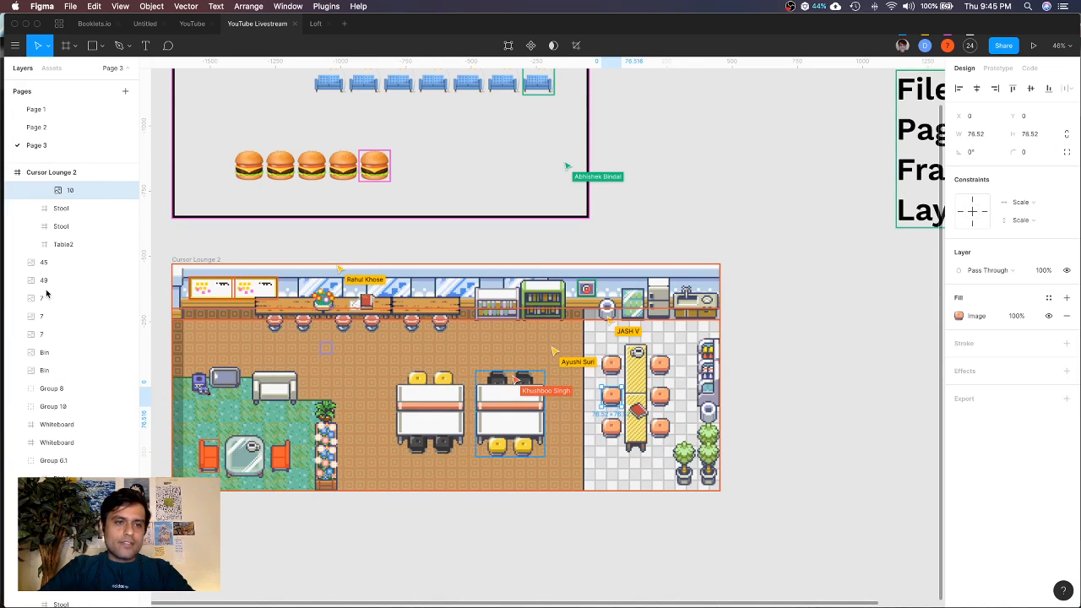
scroll(68, 253, up, 2)
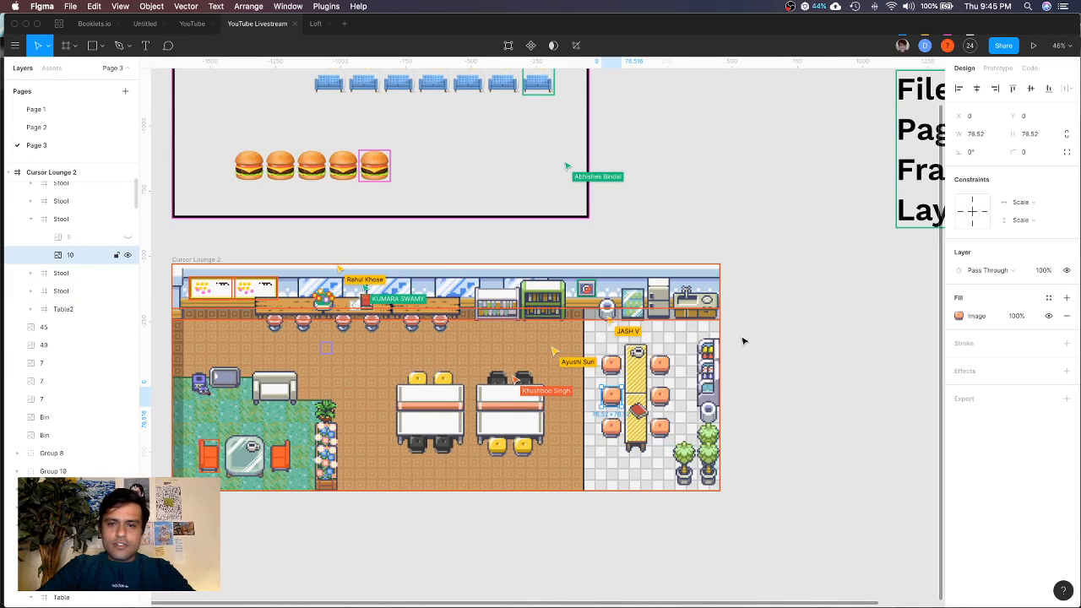
Insert the line "Groups" between "Frames" and "Layers" in the text list
scroll(741, 338, down, 5)
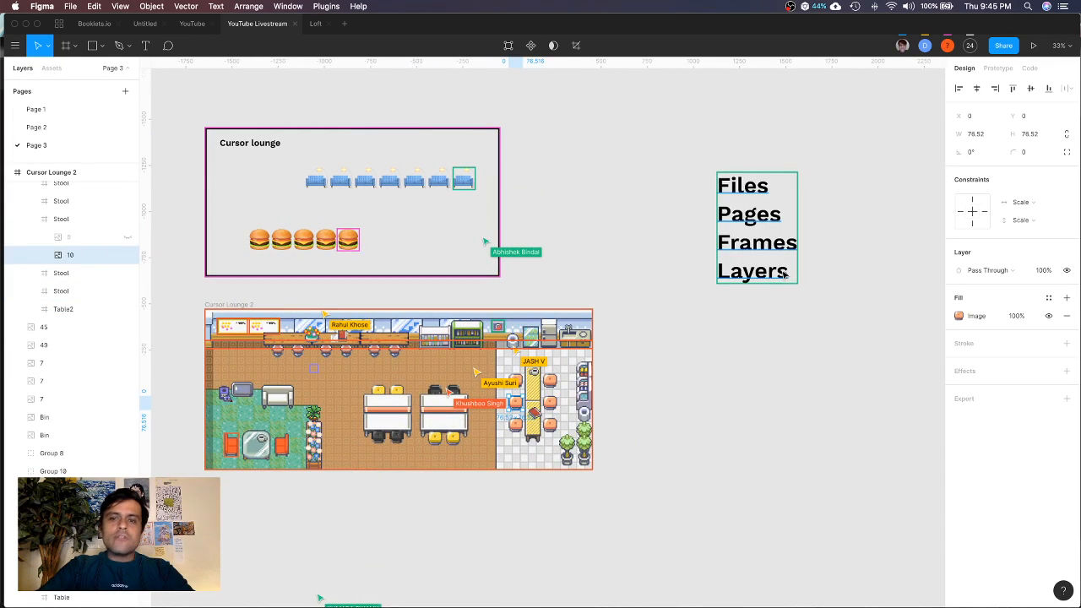
double_click(784, 270)
click(721, 269)
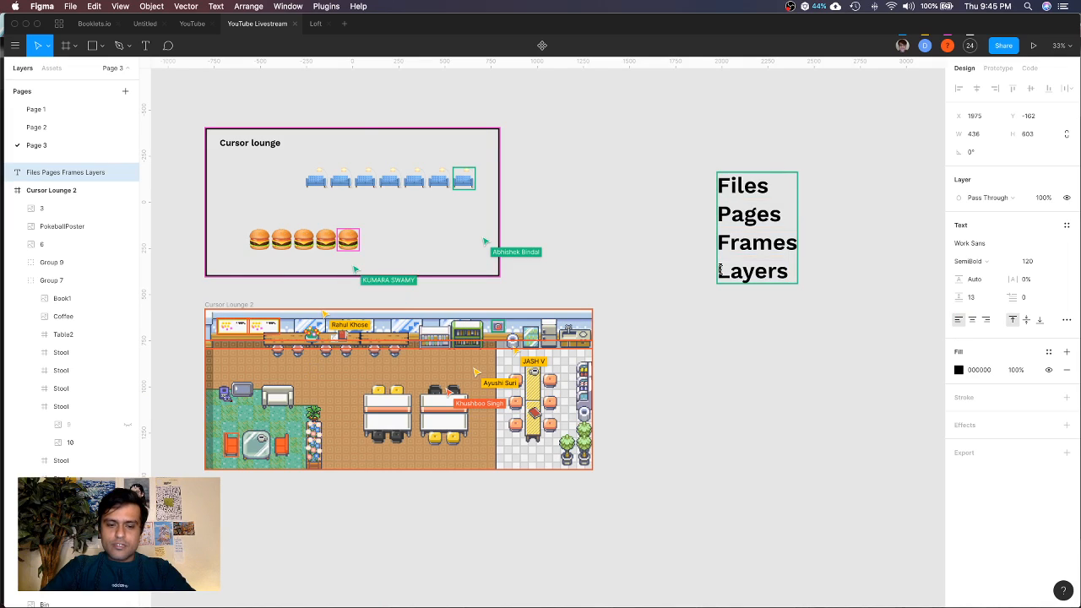
text(Groups)
key(Return)
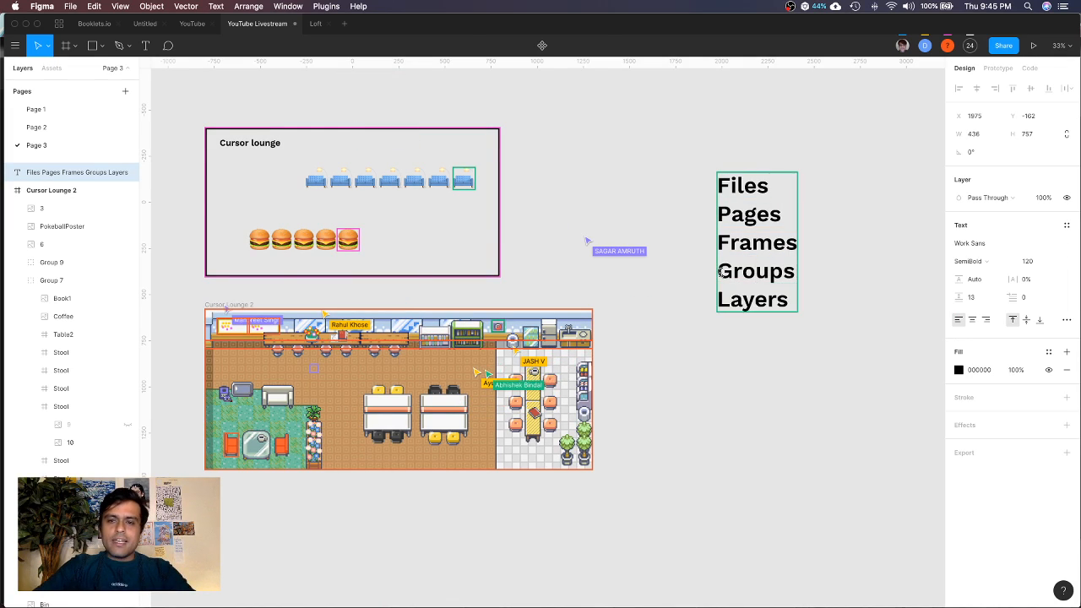
key(Escape)
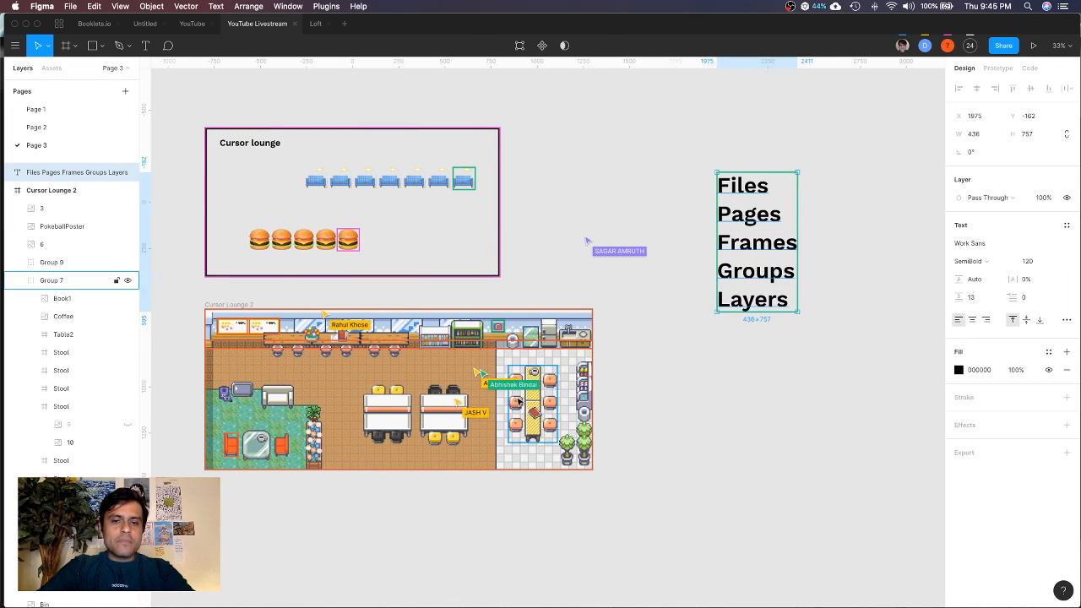
Select Group 7, the yellow table with its stools, and move it 30 px to the right
click(59, 280)
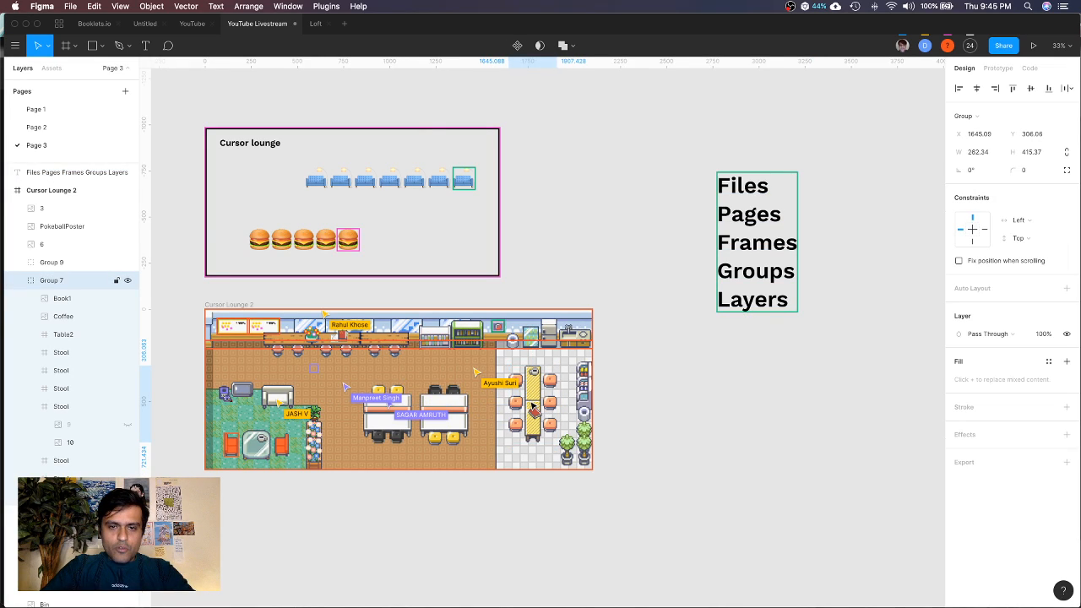
key(shift+Right)
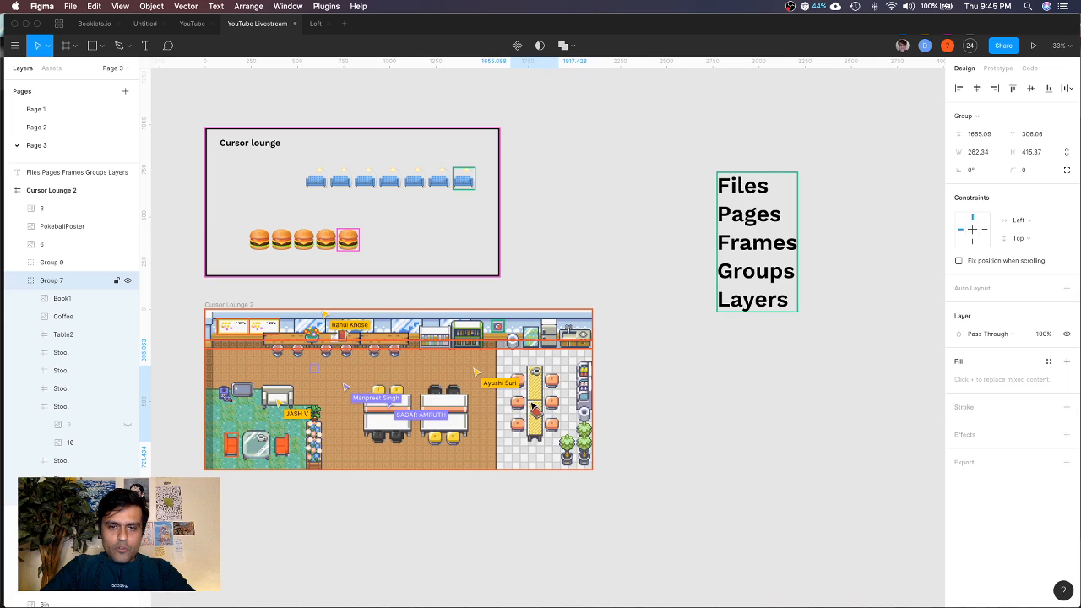
key(shift+Right)
key(shift+Right)
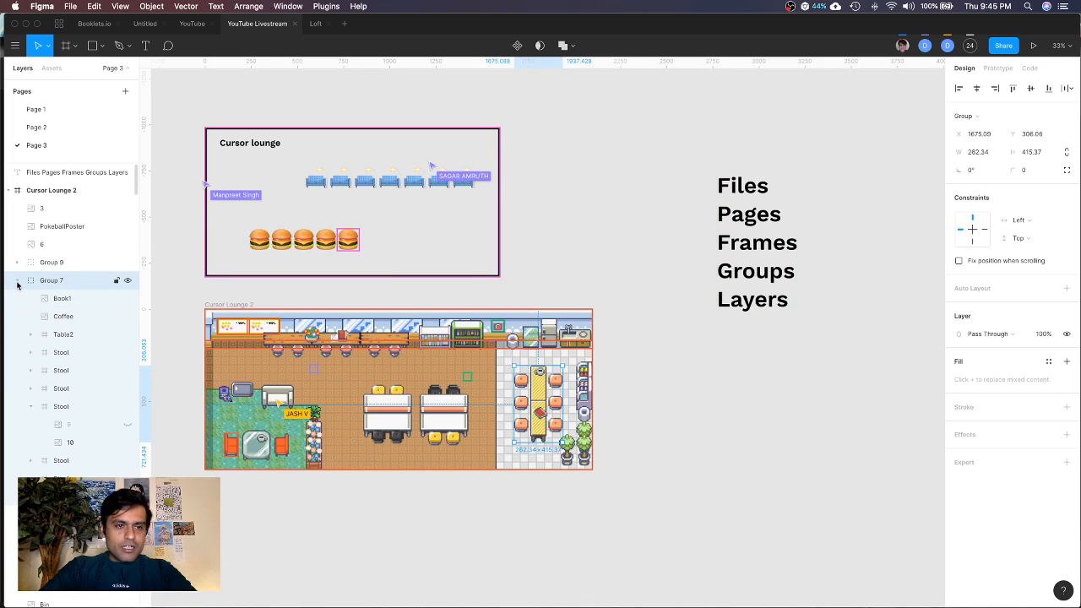
Collapse Group 7 in the layer list and switch its visibility off, on and off again
click(128, 281)
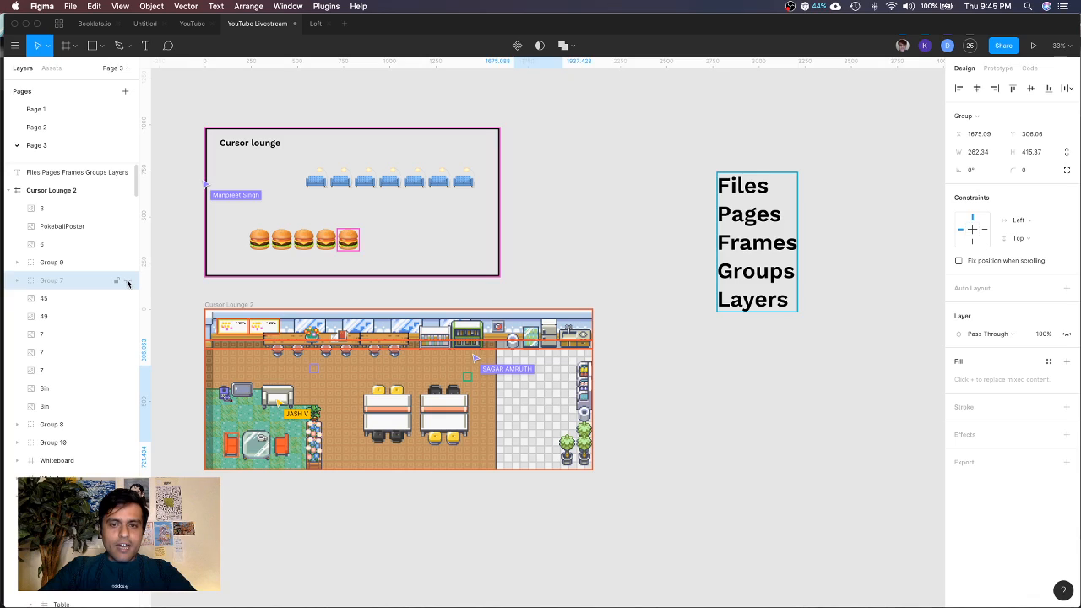
click(128, 281)
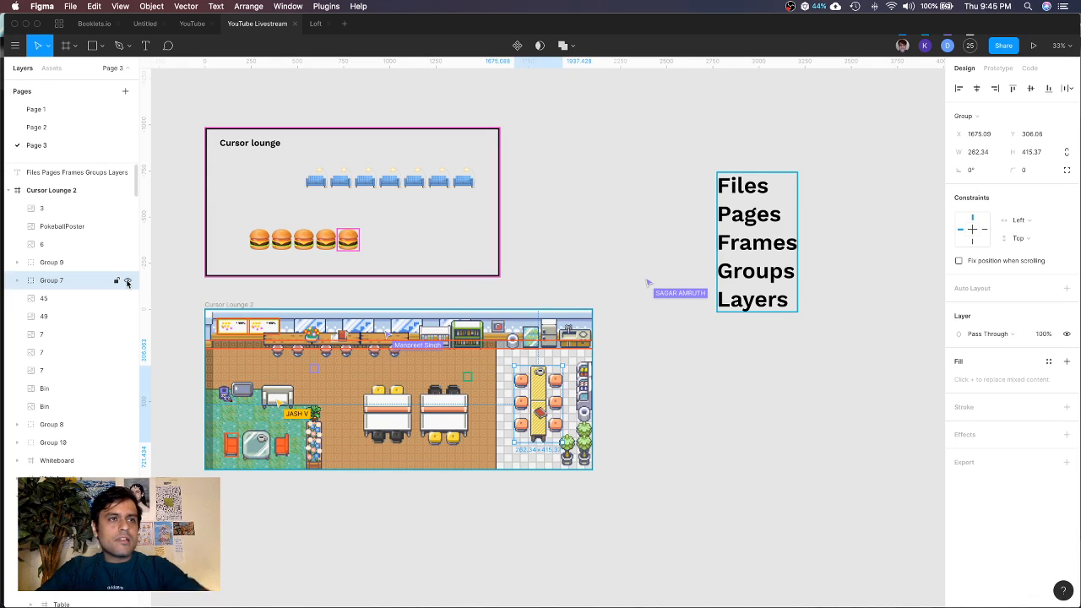
click(127, 281)
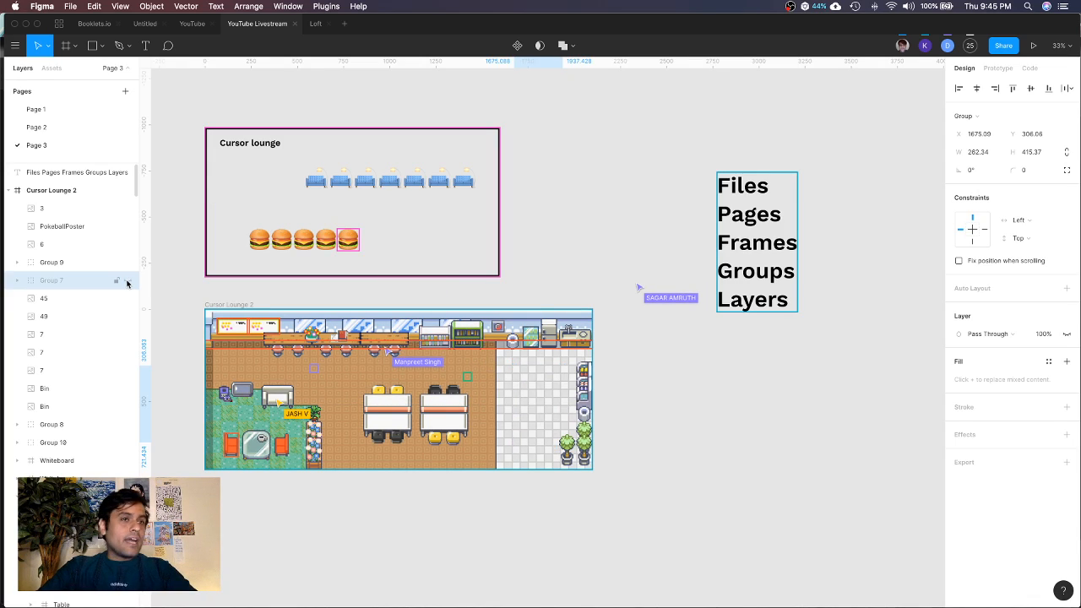
Make Group 7 visible again and toggle the white-tiled floor group, Group 4, off and on twice
click(128, 281)
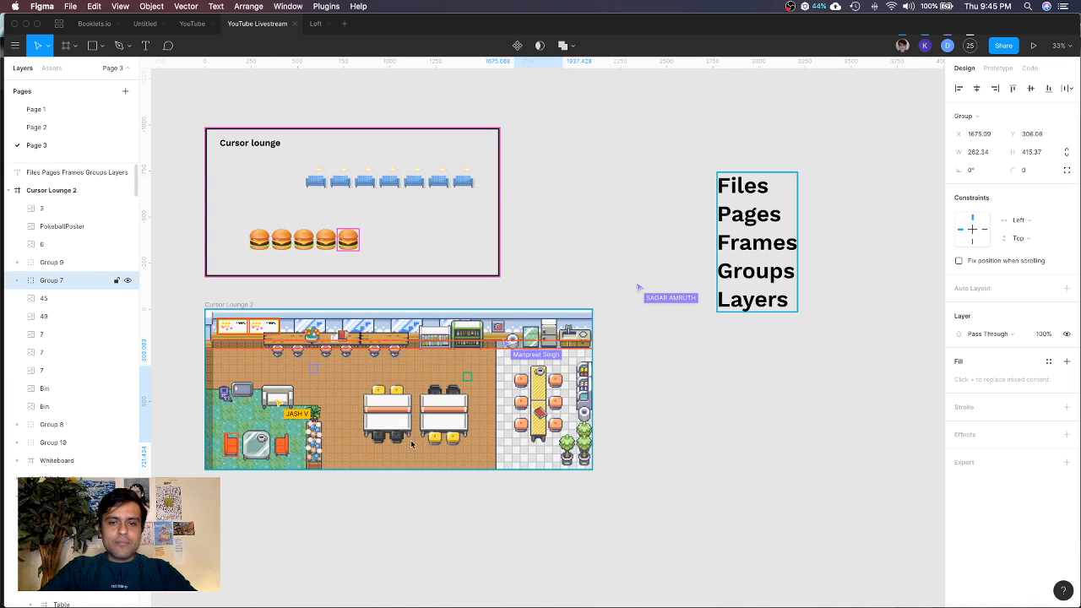
click(515, 454)
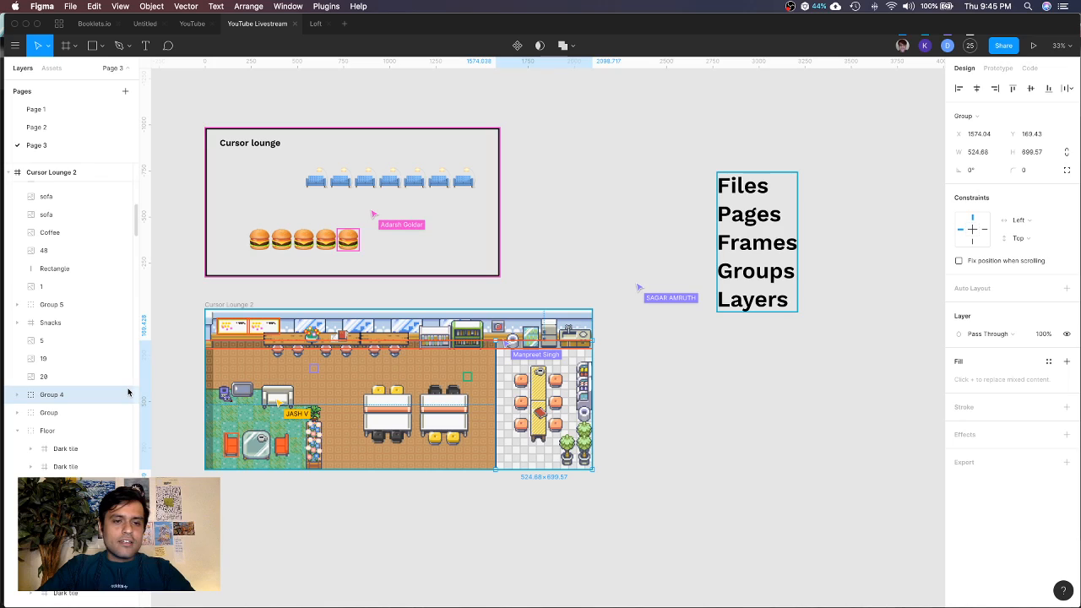
click(128, 396)
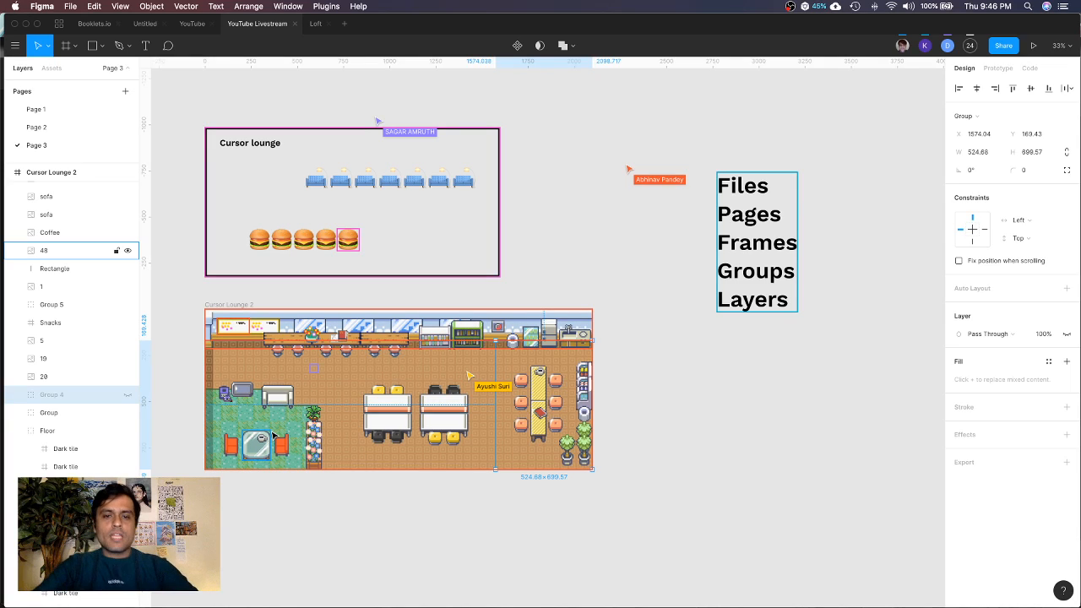
click(128, 396)
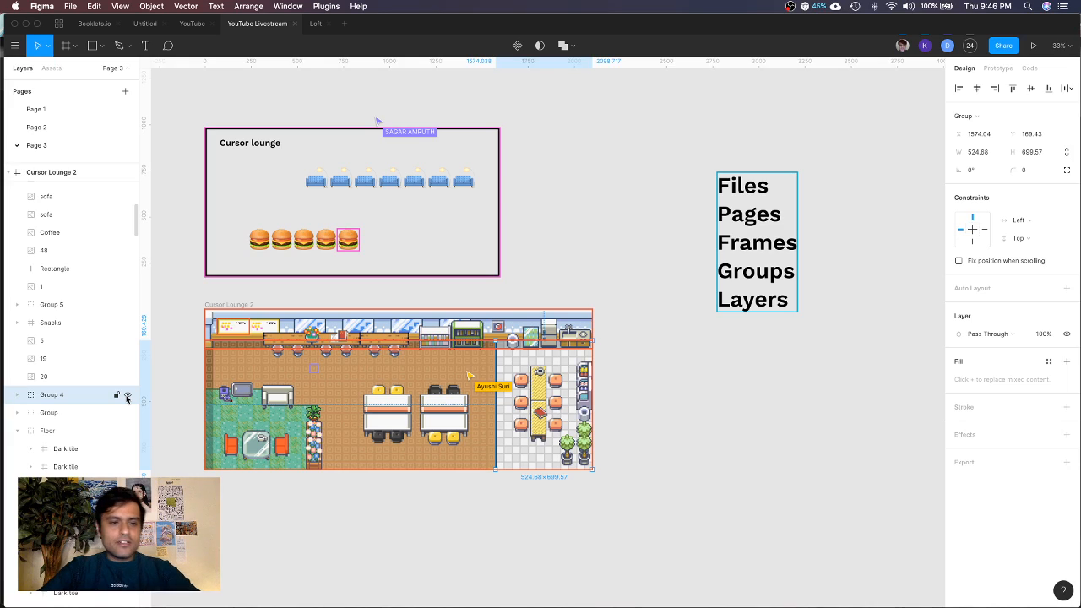
click(127, 396)
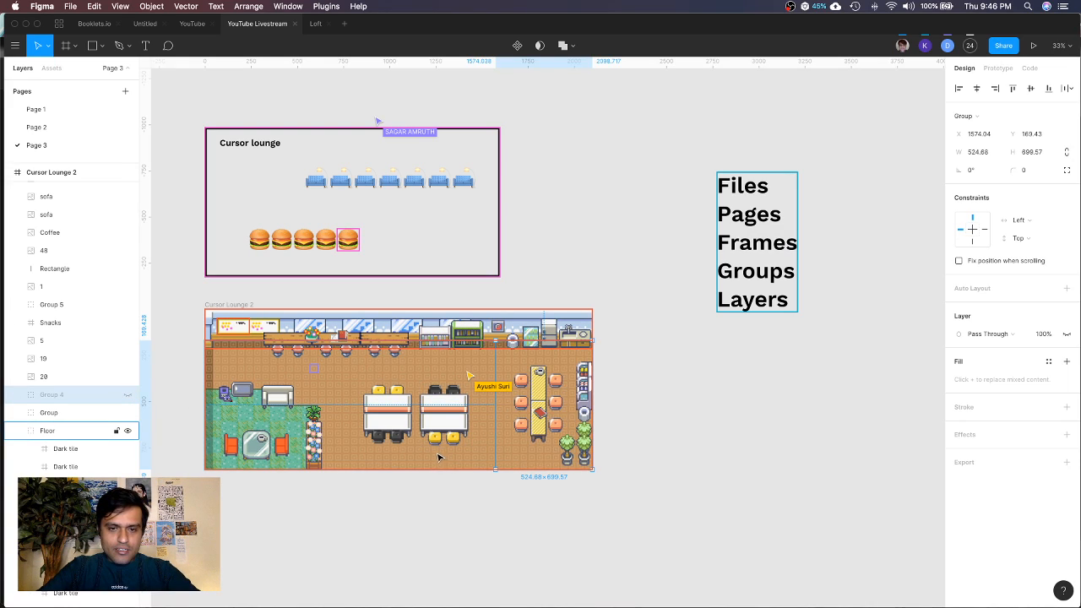
click(128, 395)
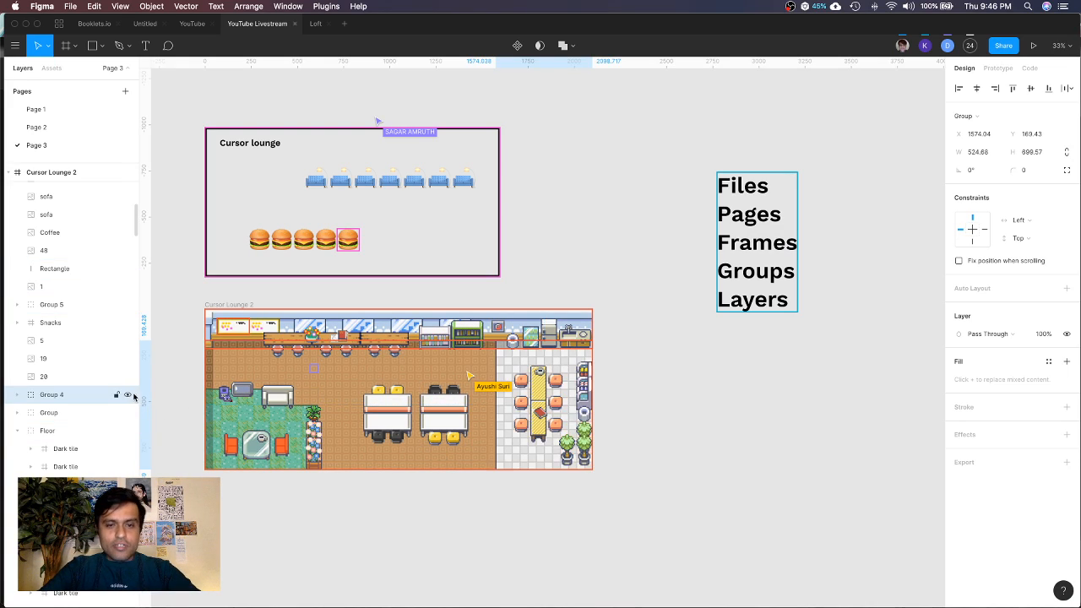
Select a single brown floor tile inside Cursor Lounge 2, examine the tile pattern up close and clear the selection
super+click(394, 461)
scroll(397, 461, up, 5)
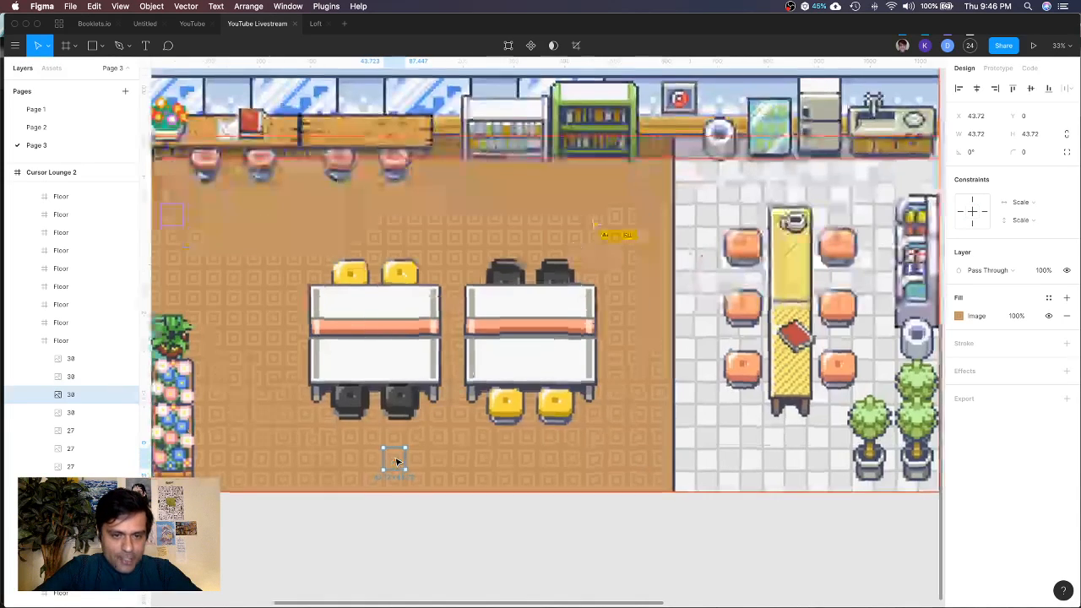
click(34, 341)
click(324, 517)
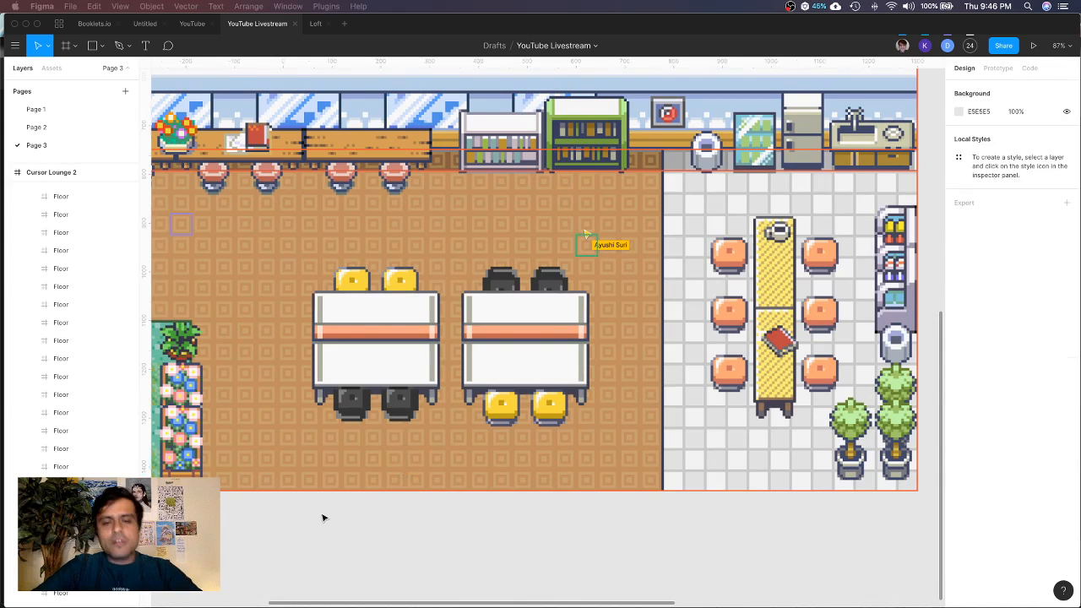
Add a preset iPhone 8 frame, 375×667, on an empty area of the canvas away from the existing artwork
scroll(323, 517, down, 5)
scroll(622, 284, right, 3)
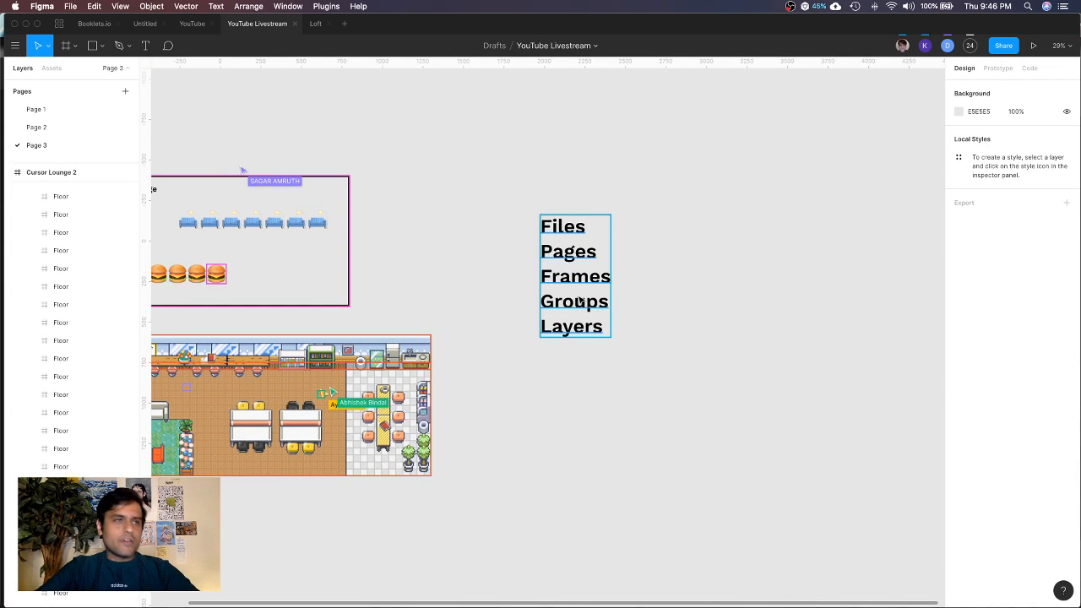
scroll(581, 301, down, 3)
scroll(581, 301, right, 3)
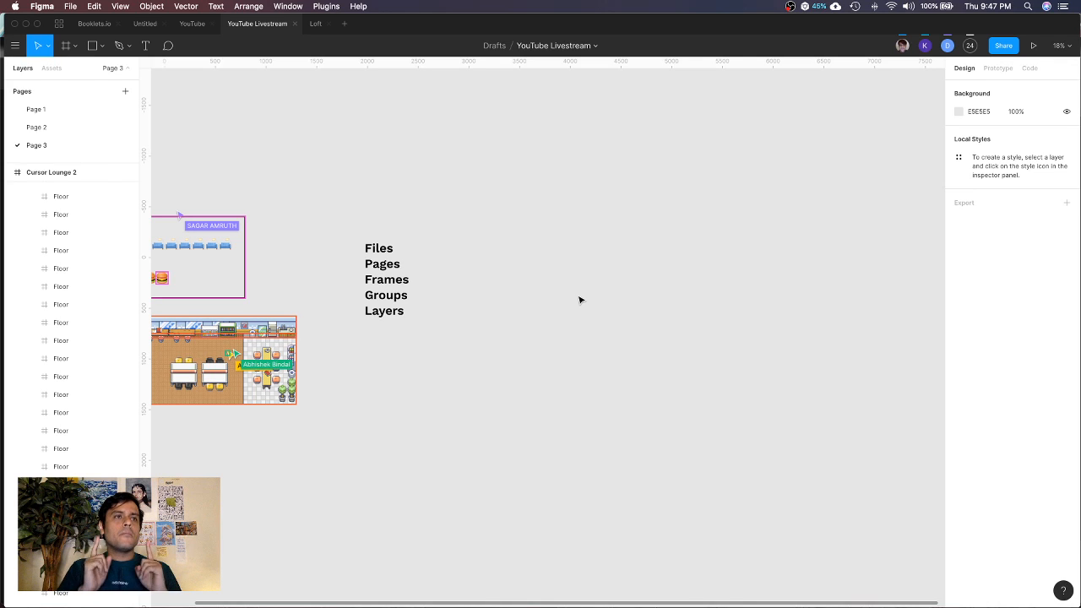
scroll(580, 300, right, 5)
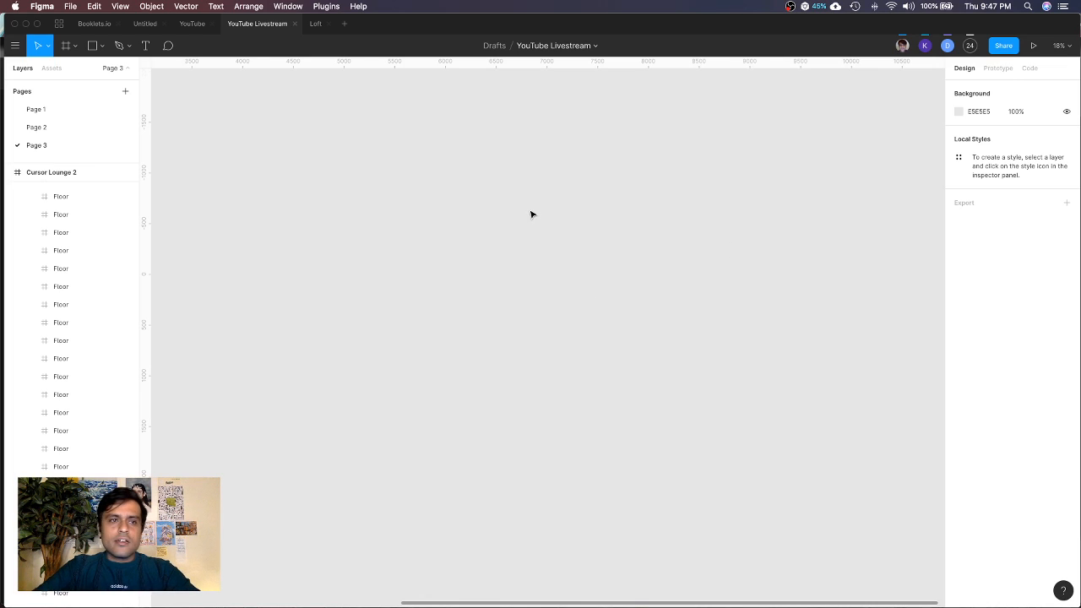
click(76, 47)
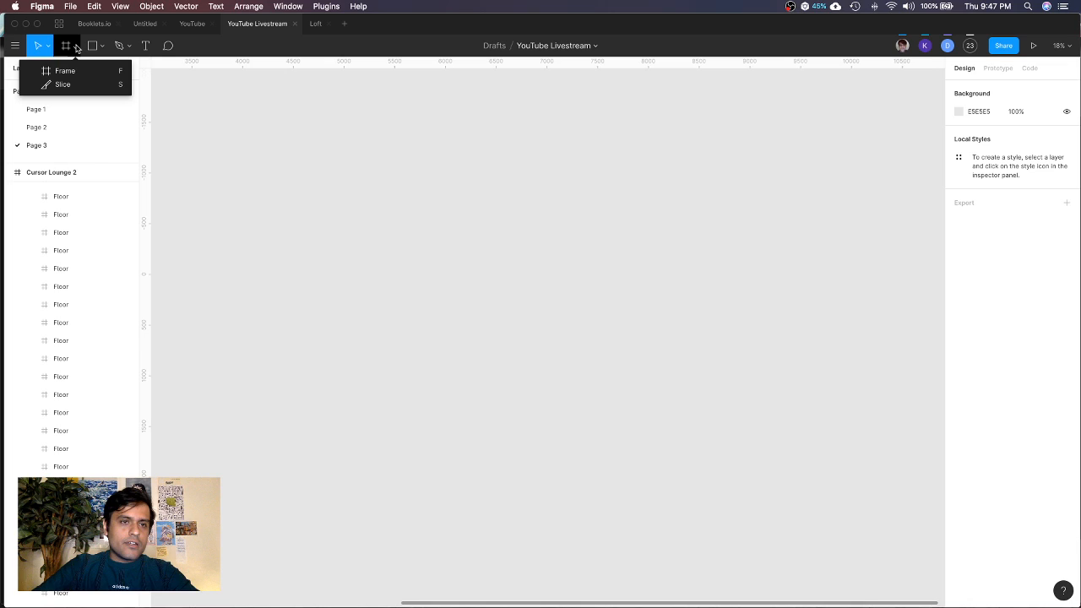
click(65, 71)
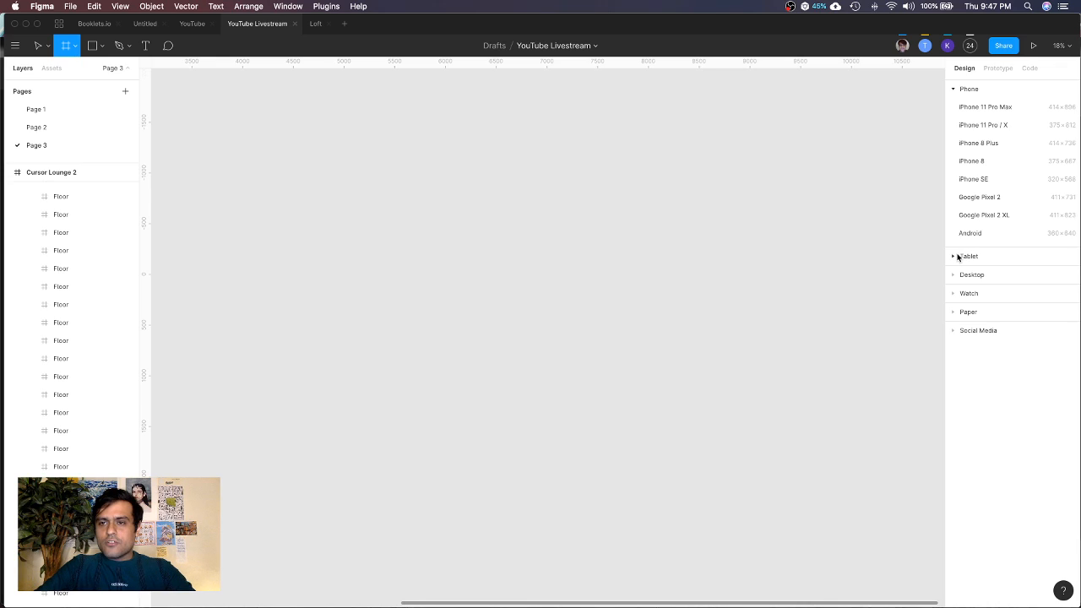
click(985, 162)
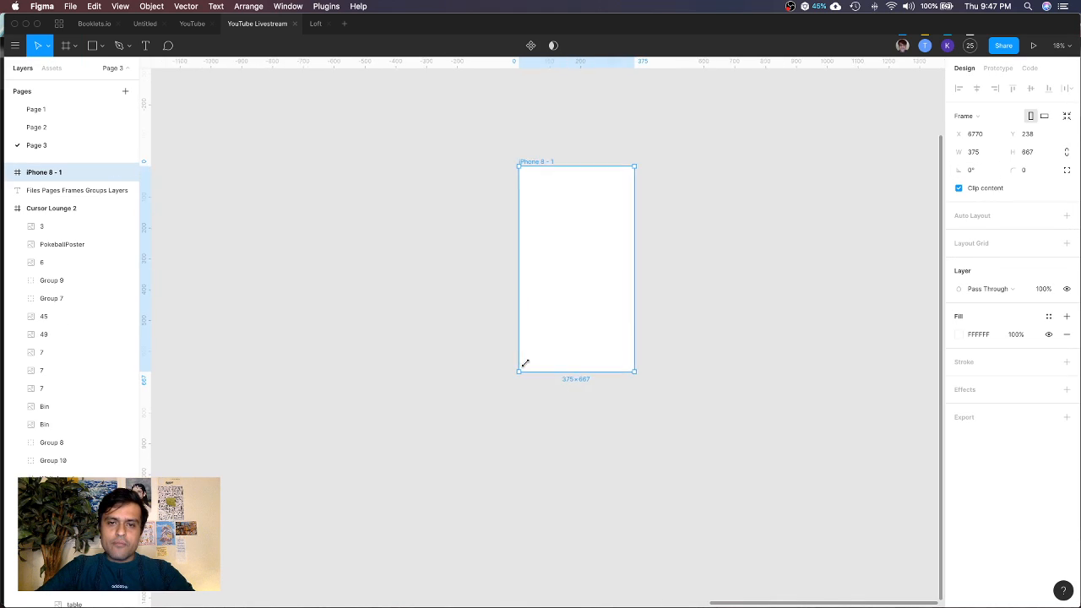
Add a preset 1440×1024 Desktop frame beside the iPhone 8 frame
scroll(525, 363, up, 2)
scroll(529, 367, right, 2)
scroll(614, 373, down, 2)
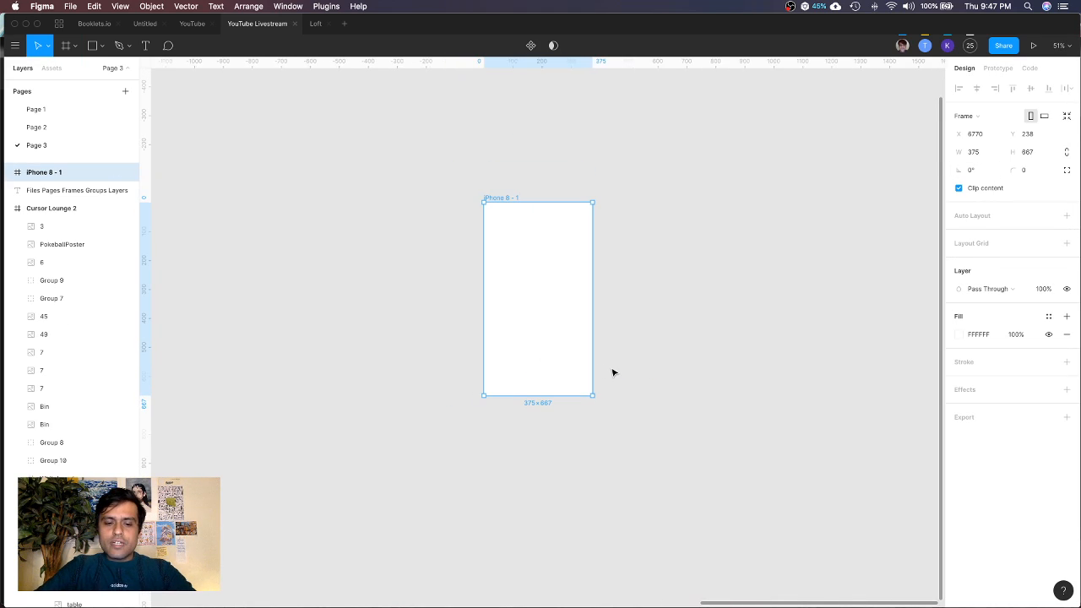
key(f)
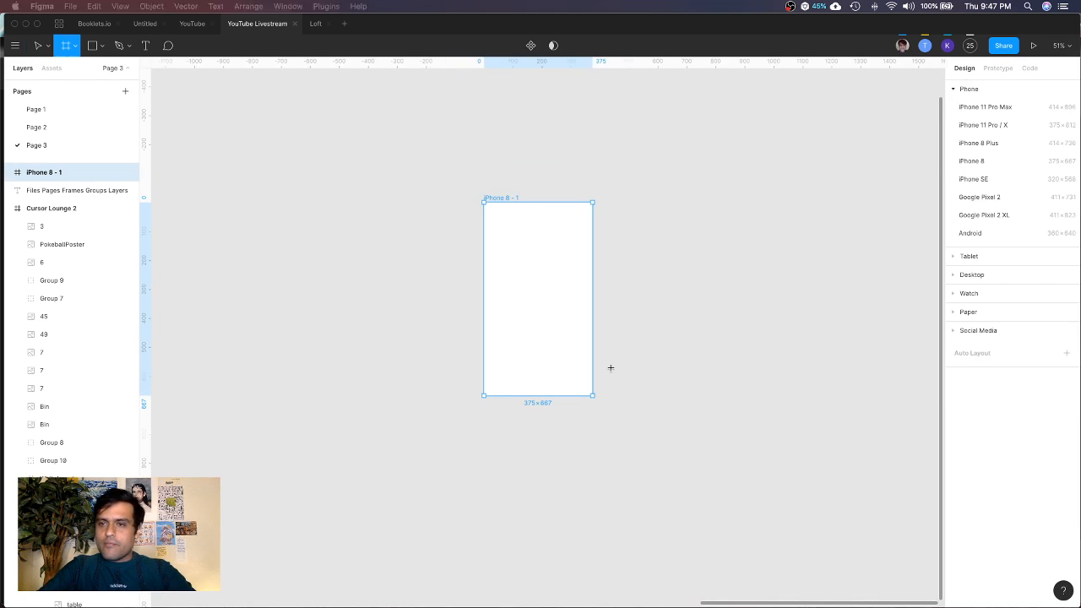
click(954, 275)
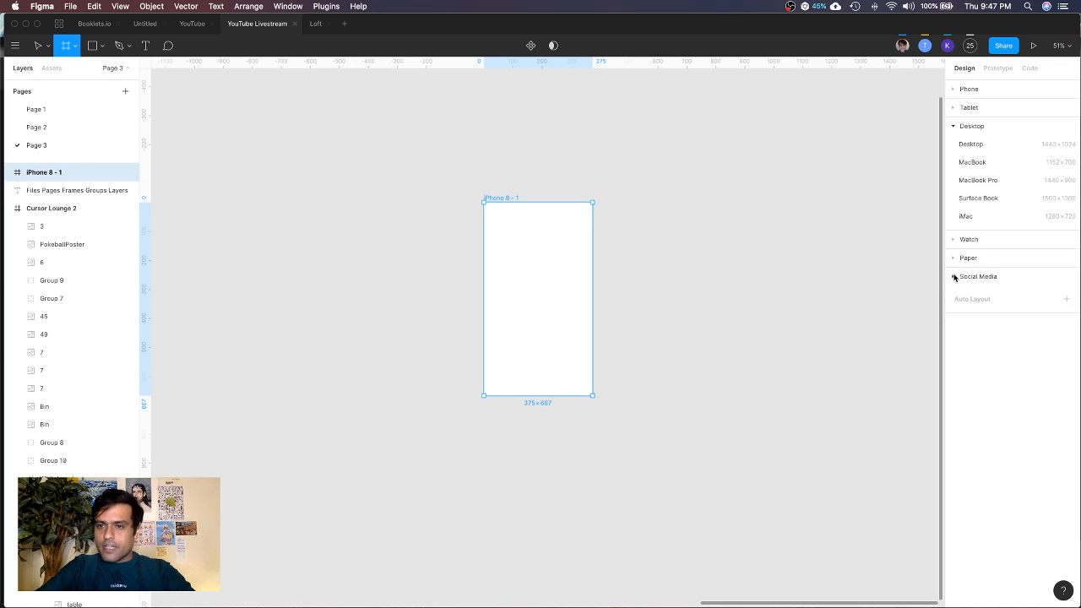
click(984, 147)
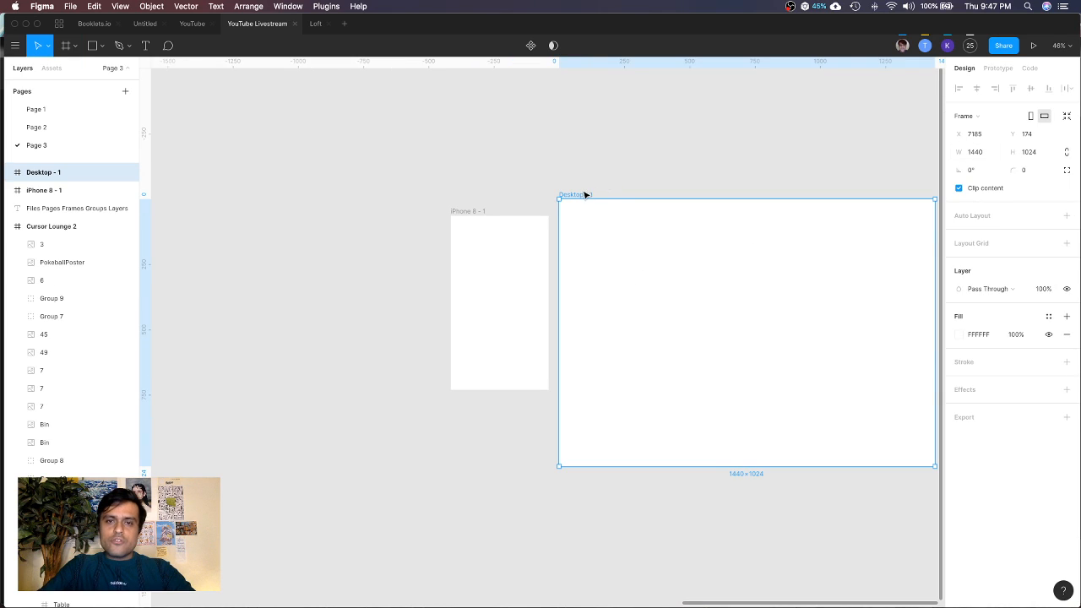
Move the Desktop frame slightly away from the iPhone 8 frame, aligning their top edges, and deselect it
drag(585, 196, 596, 214)
click(605, 167)
scroll(604, 167, right, 3)
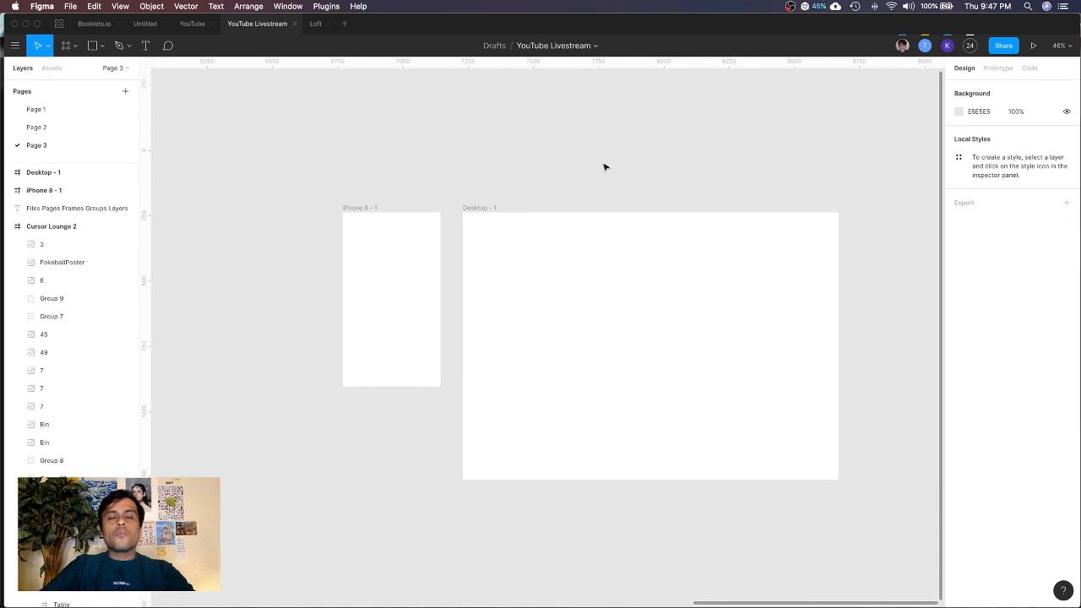
scroll(605, 167, down, 2)
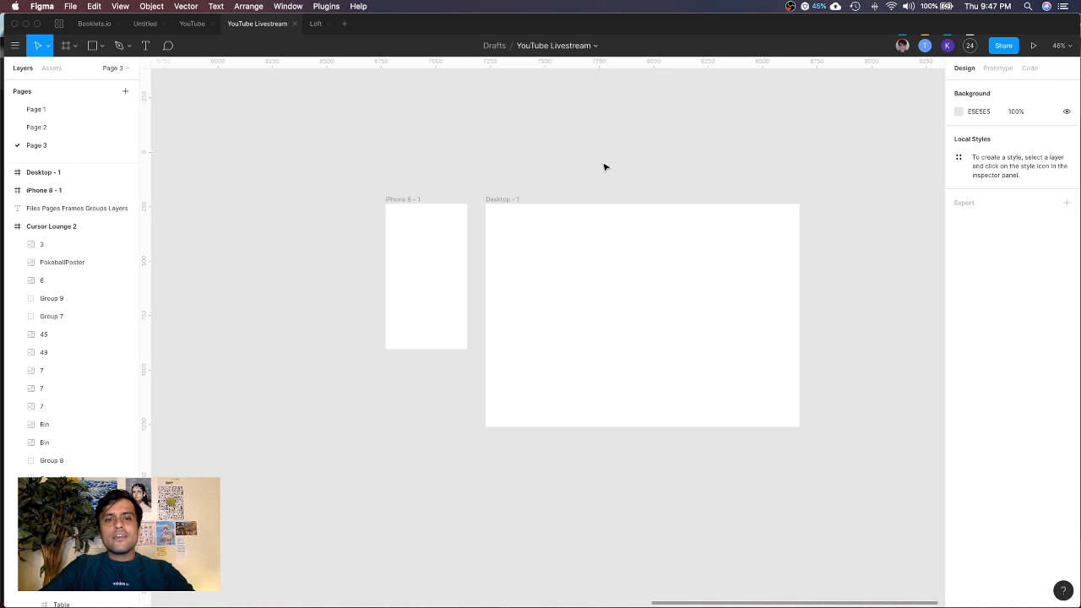
scroll(605, 167, right, 3)
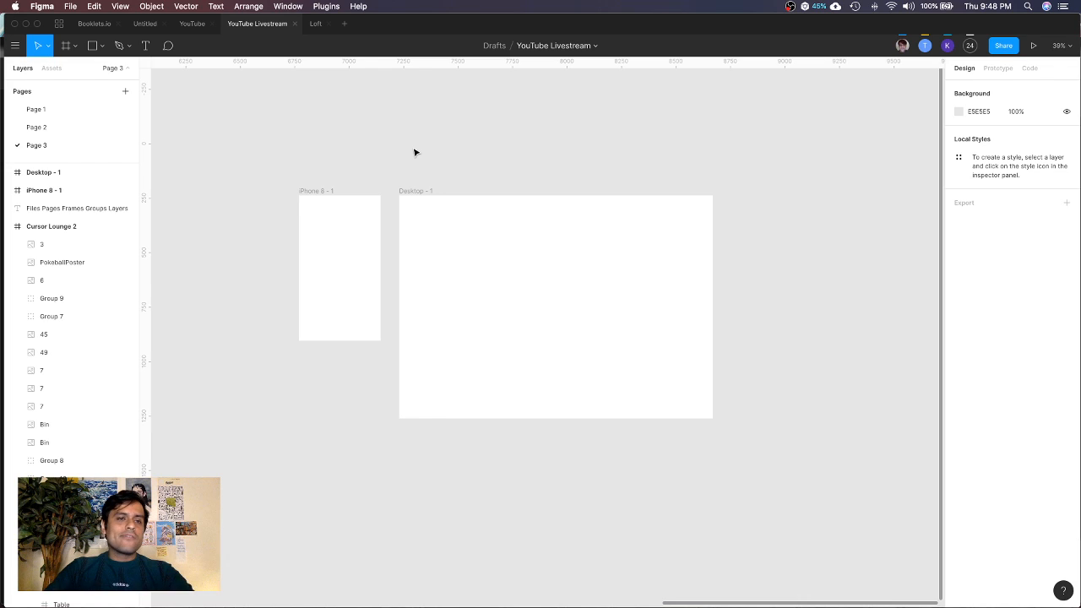
Search the file browser for "kit" and open the platforma-2-web-wireframe-kit file
click(60, 25)
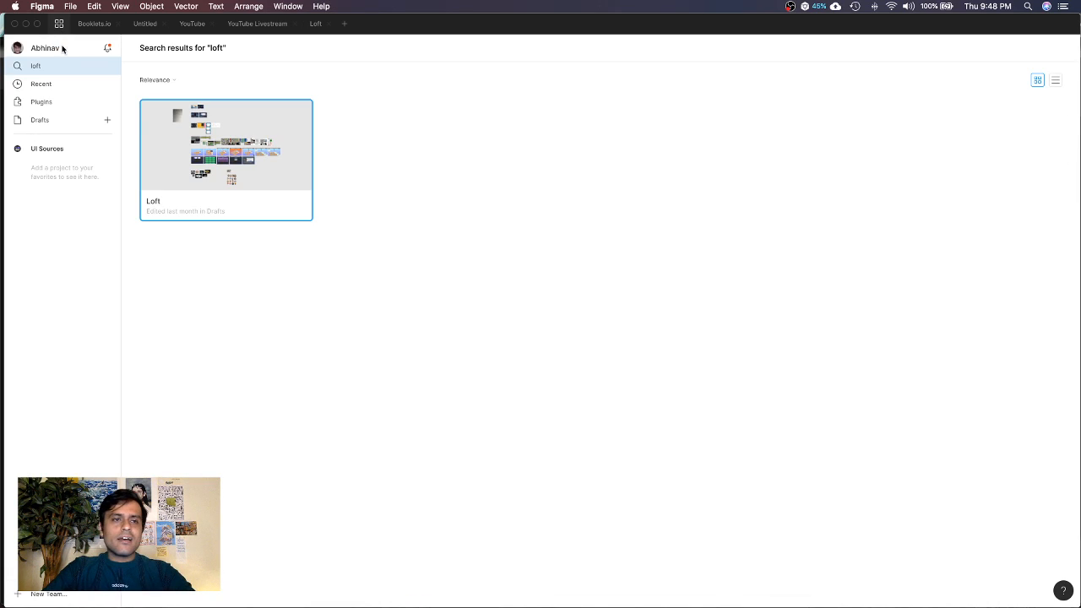
click(52, 67)
text(kit)
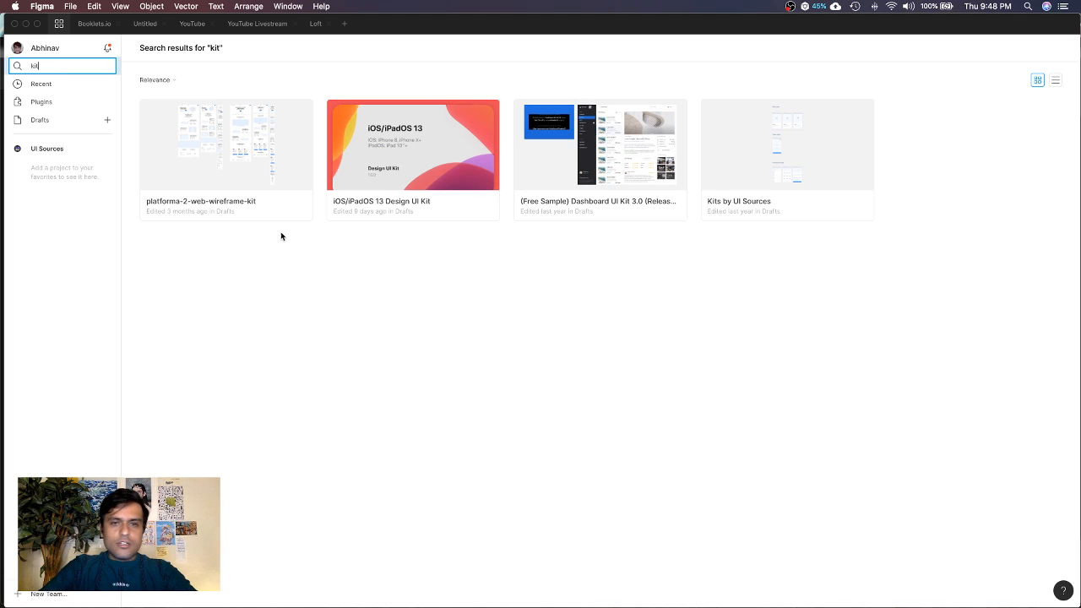
double_click(236, 153)
click(314, 23)
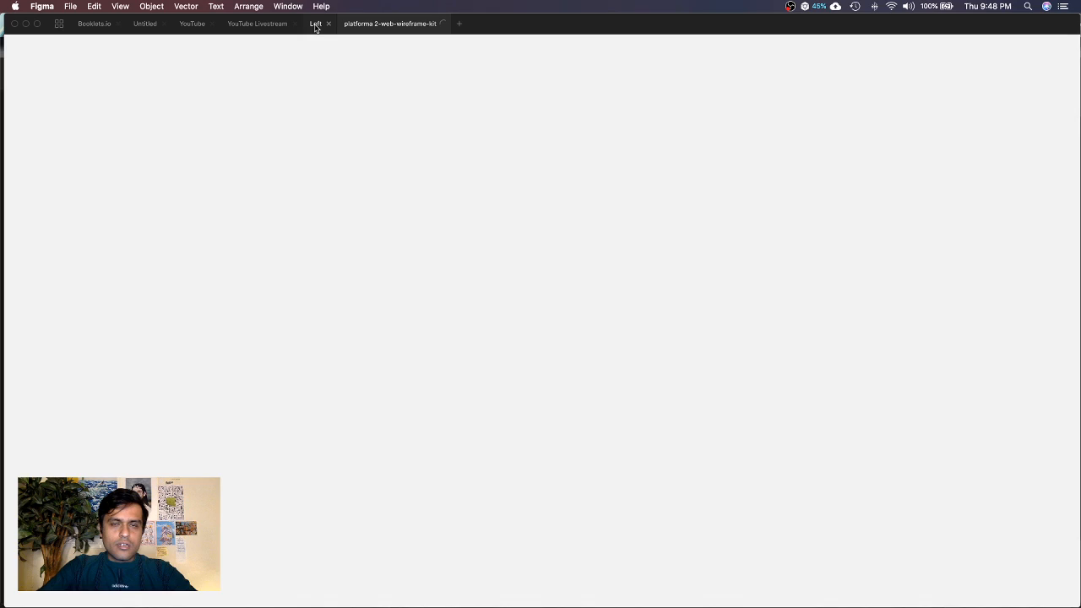
Open the iOS/iPadOS 13 Design UI Kit file from the search results
click(58, 24)
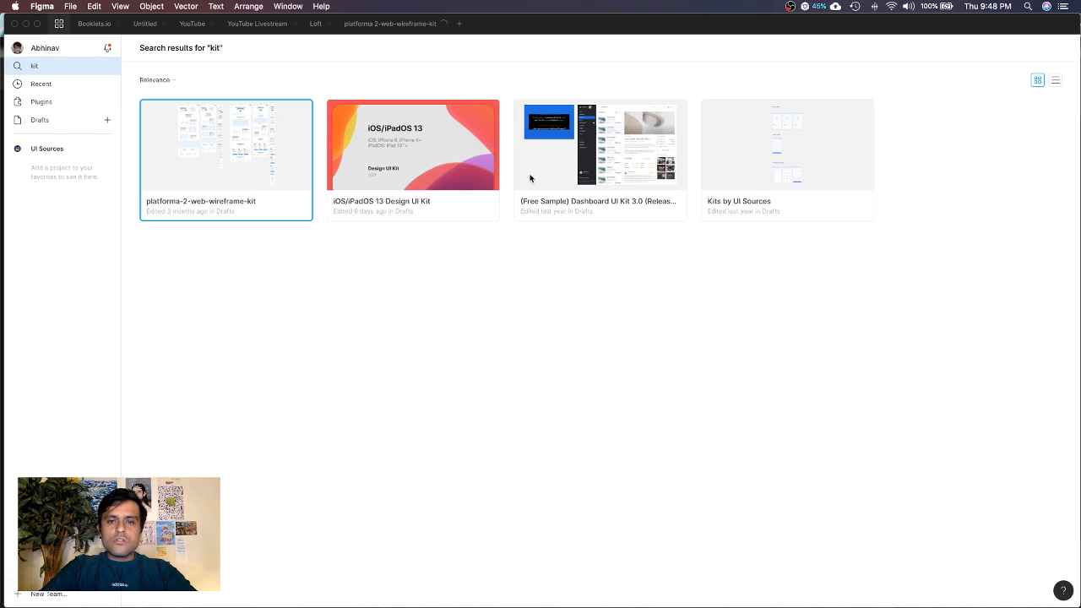
double_click(407, 157)
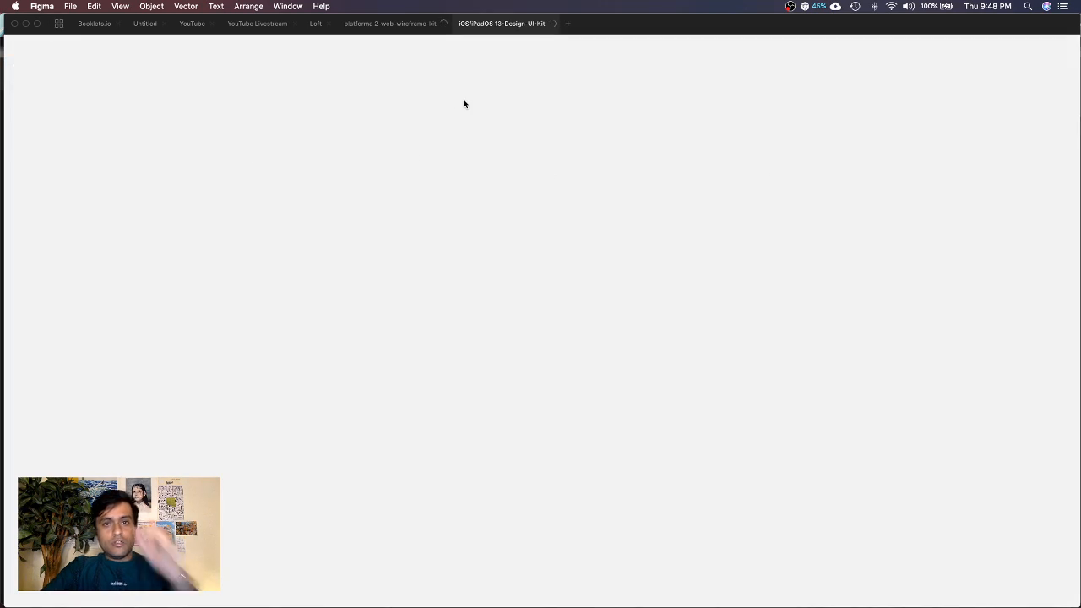
Return to the YouTube Livestream file and switch to OBS
click(269, 30)
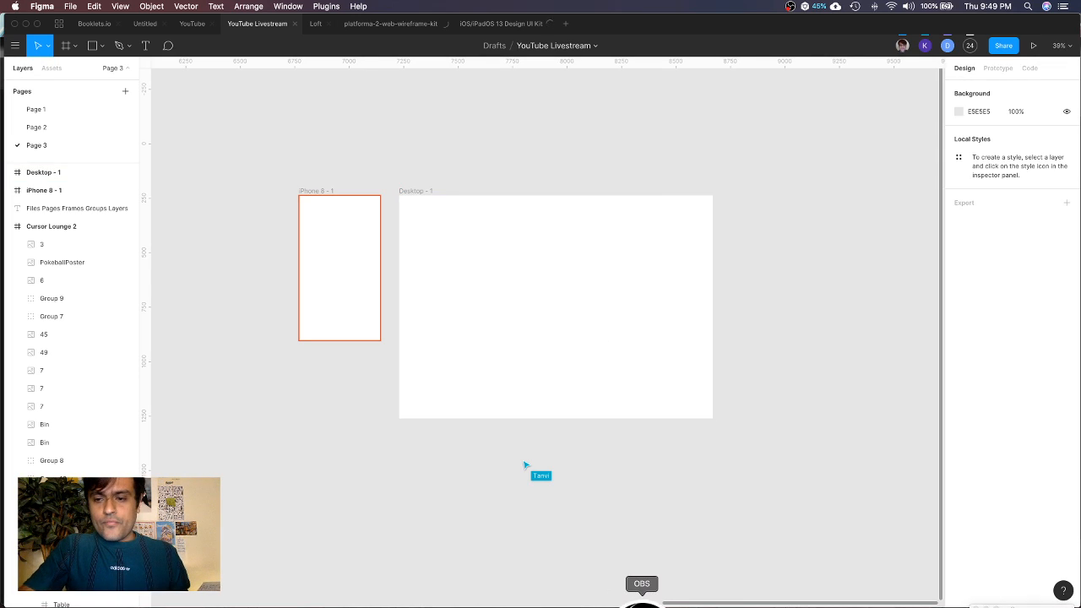
click(642, 603)
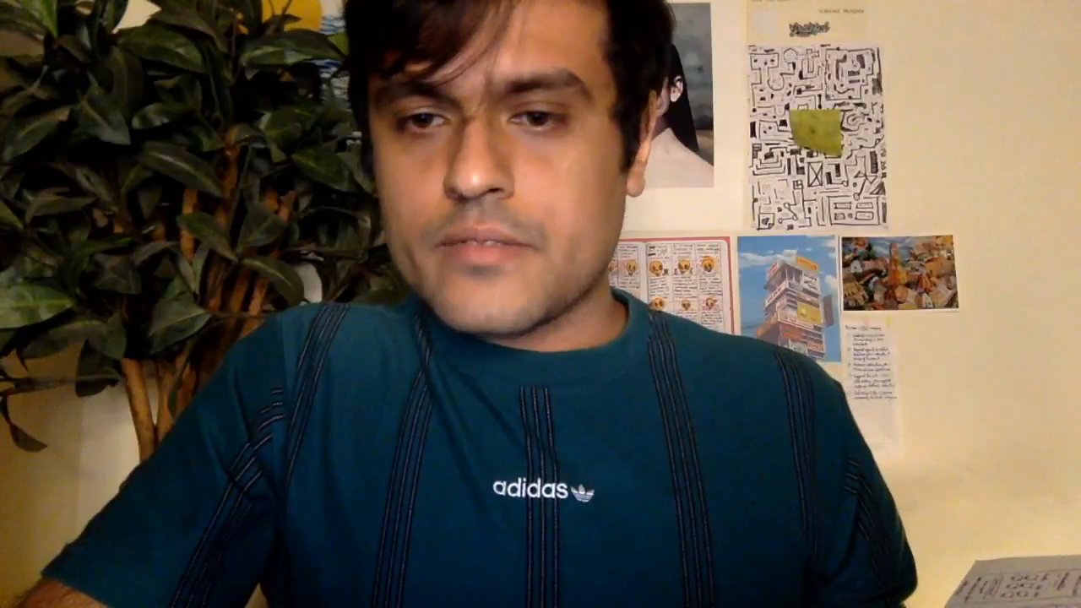
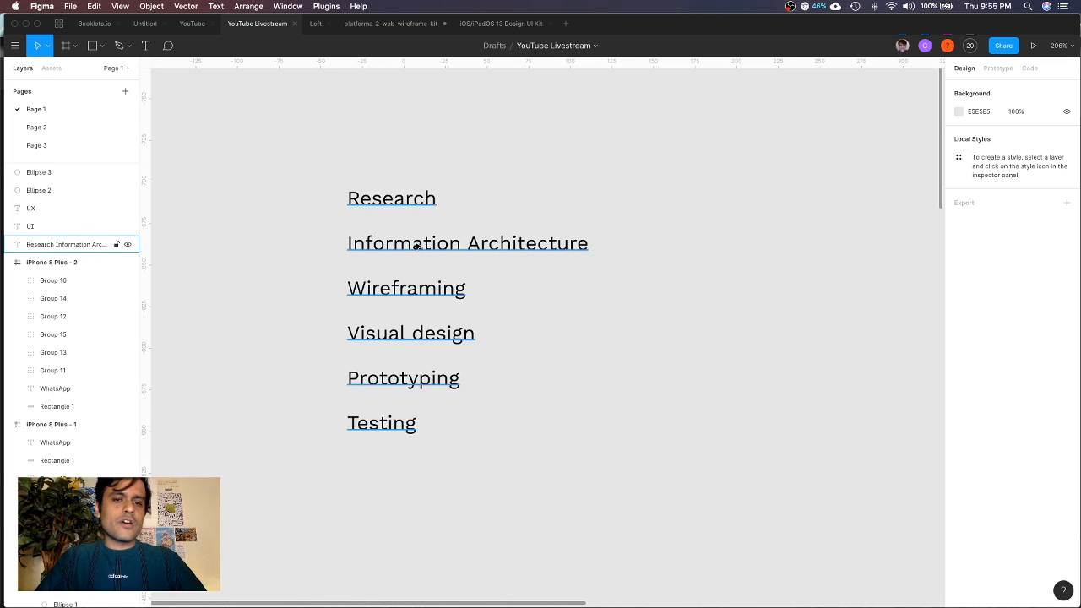
Look over the component sets on the All Symbols page of the iOS/iPadOS 13 Design UI Kit
click(484, 25)
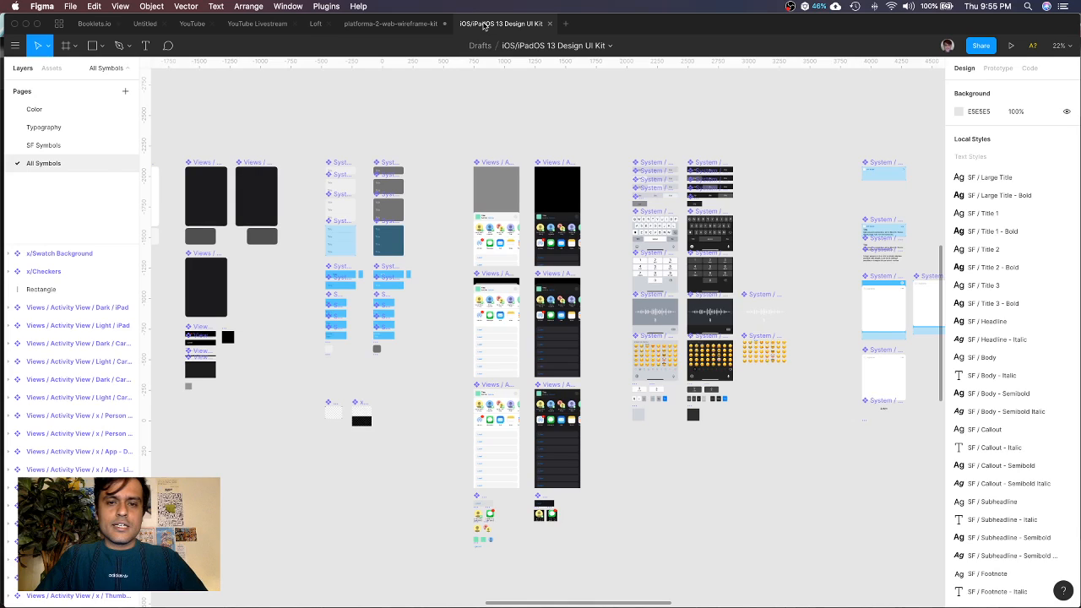
scroll(442, 174, down, 5)
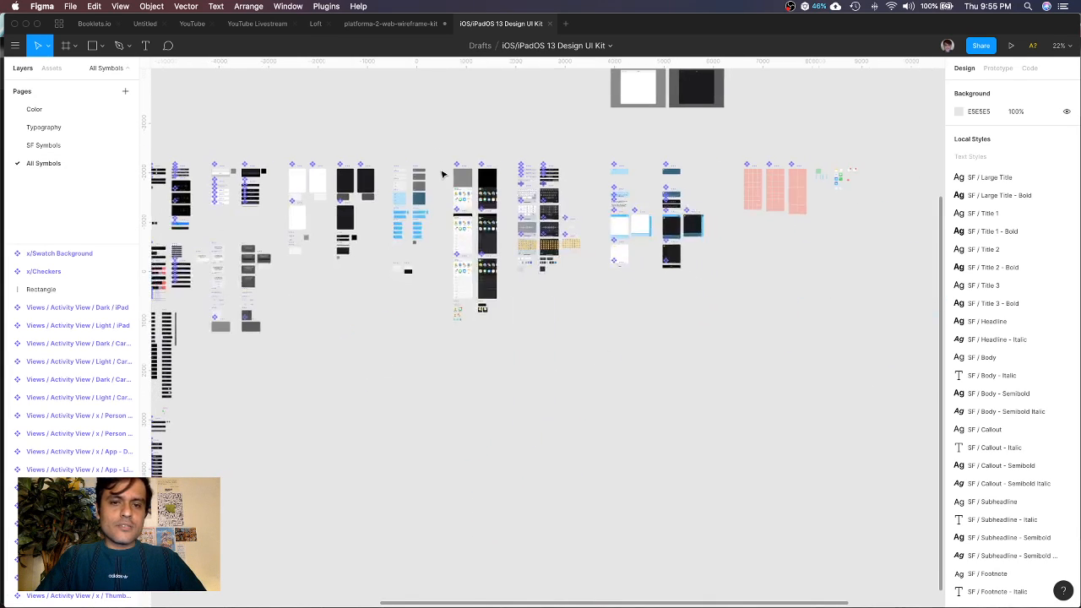
scroll(442, 174, down, 3)
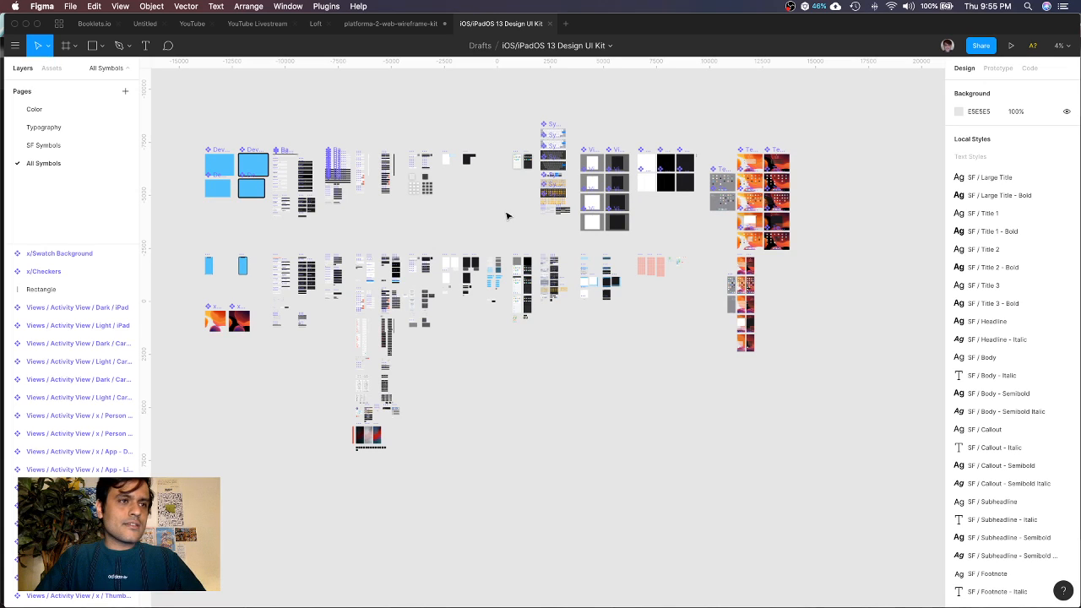
scroll(507, 217, up, 4)
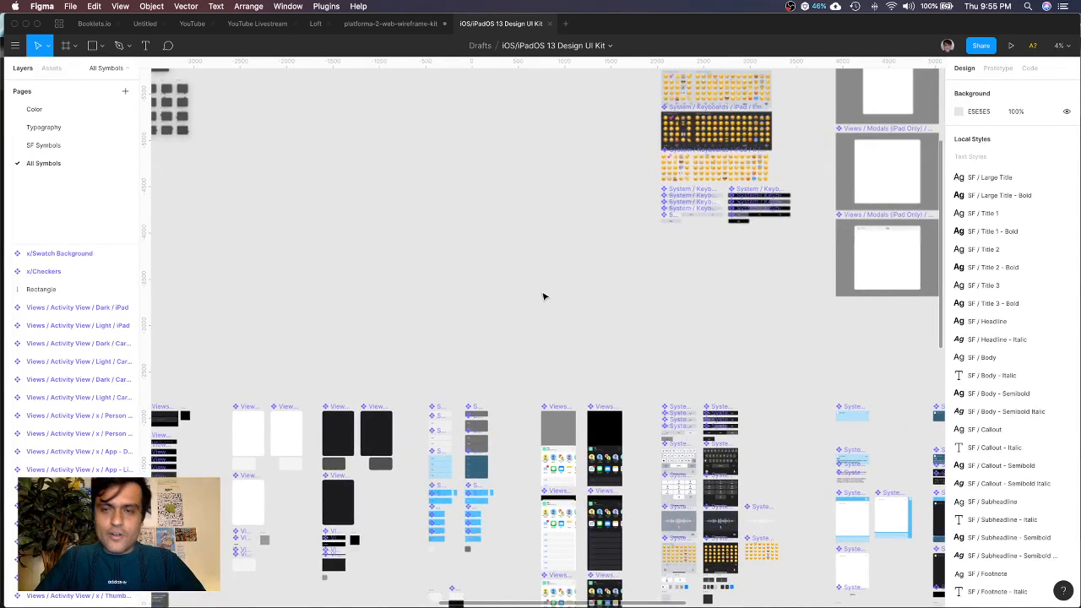
scroll(582, 172, up, 5)
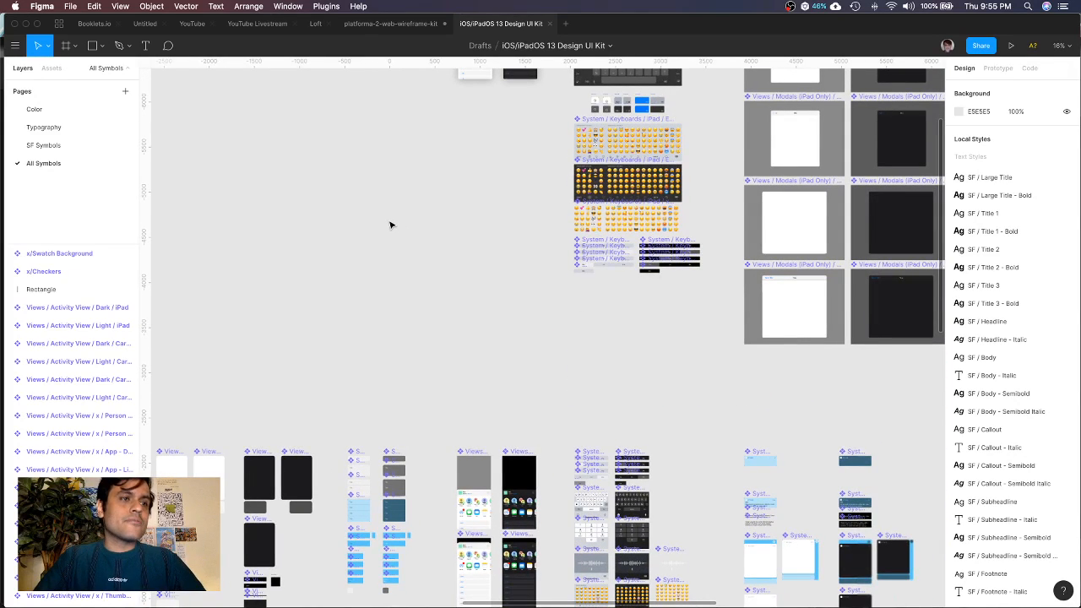
Switch to the platforma-2-web-wireframe-kit file and examine its landing page templates at the 1440, 1024 and 320 px widths
click(389, 24)
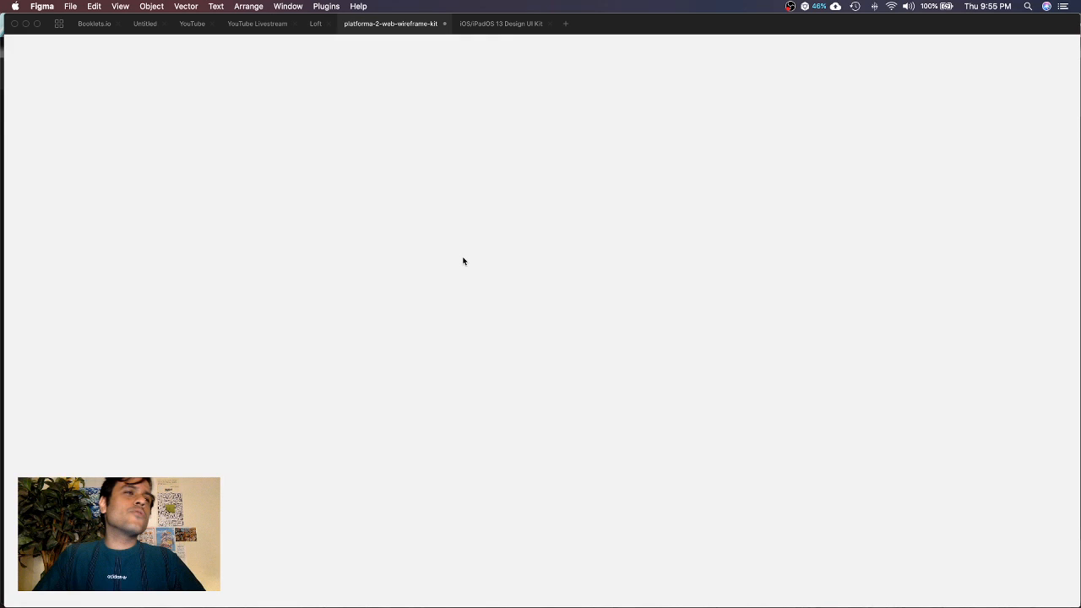
click(482, 24)
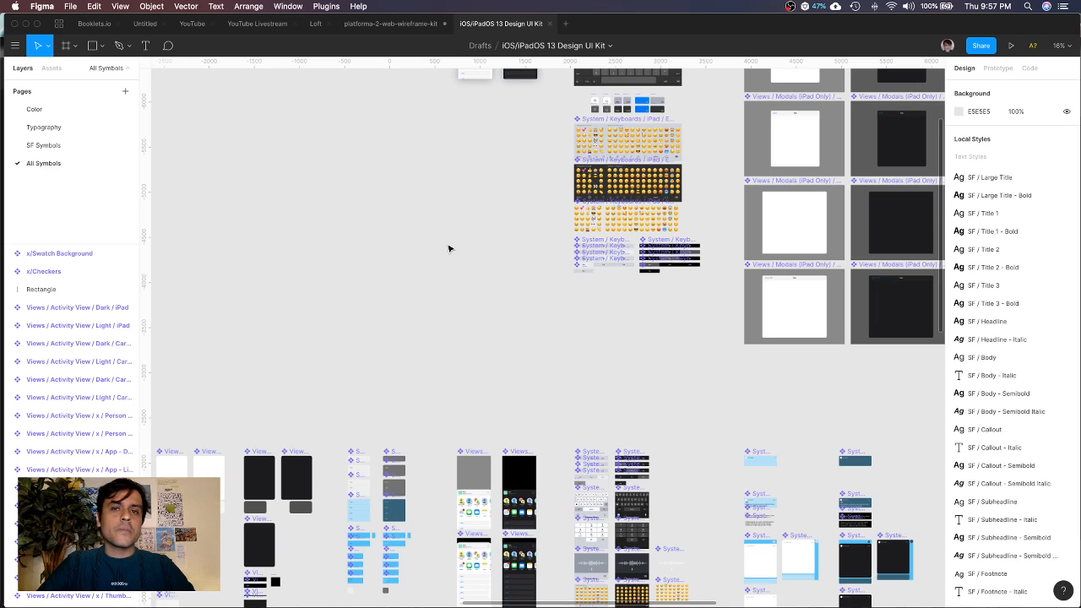
click(392, 24)
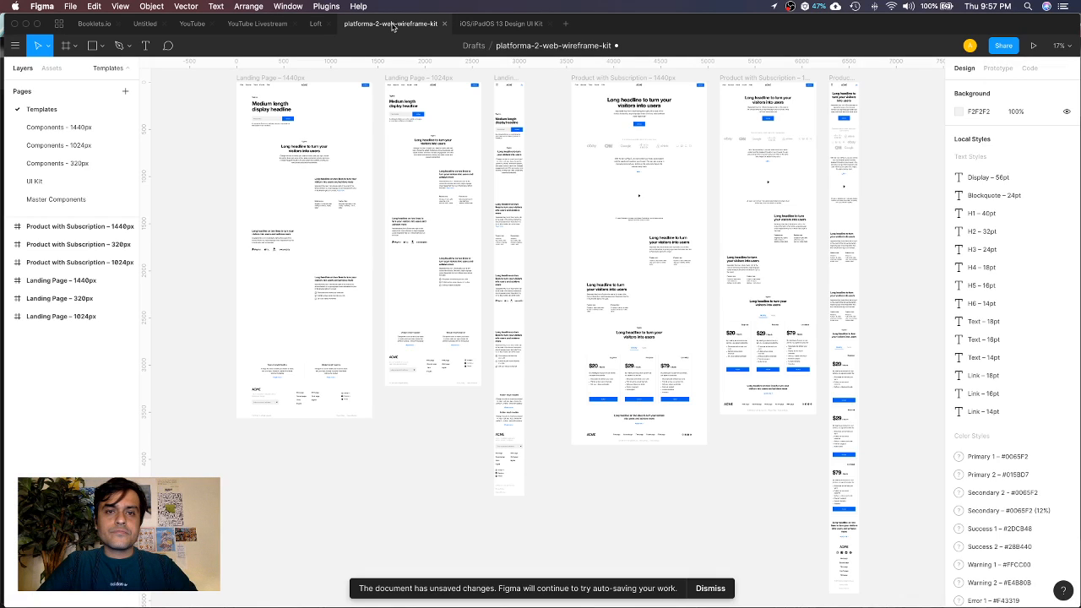
scroll(446, 206, up, 3)
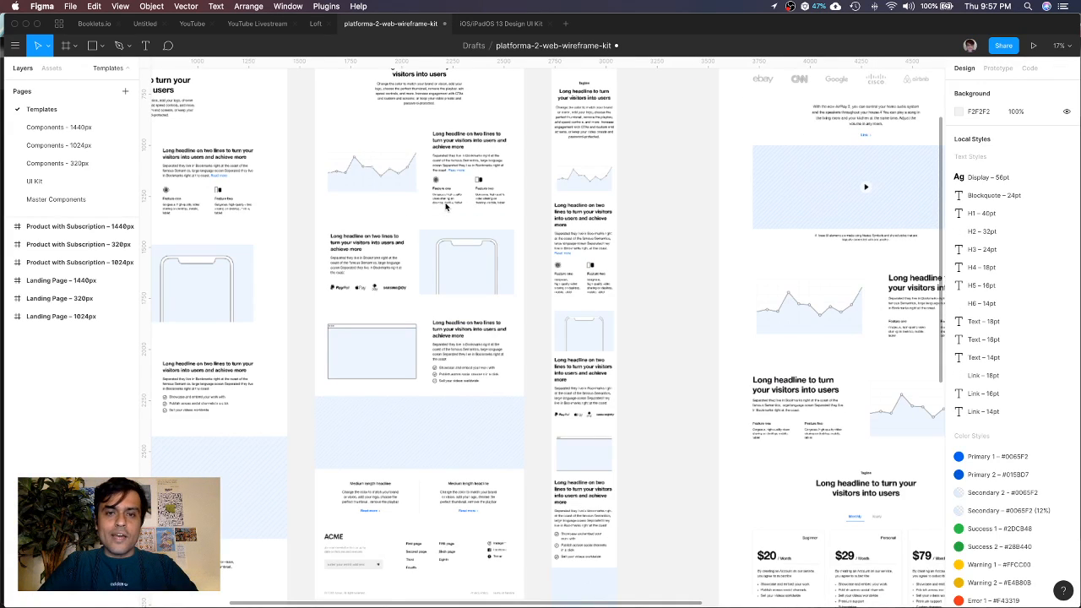
scroll(446, 206, up, 4)
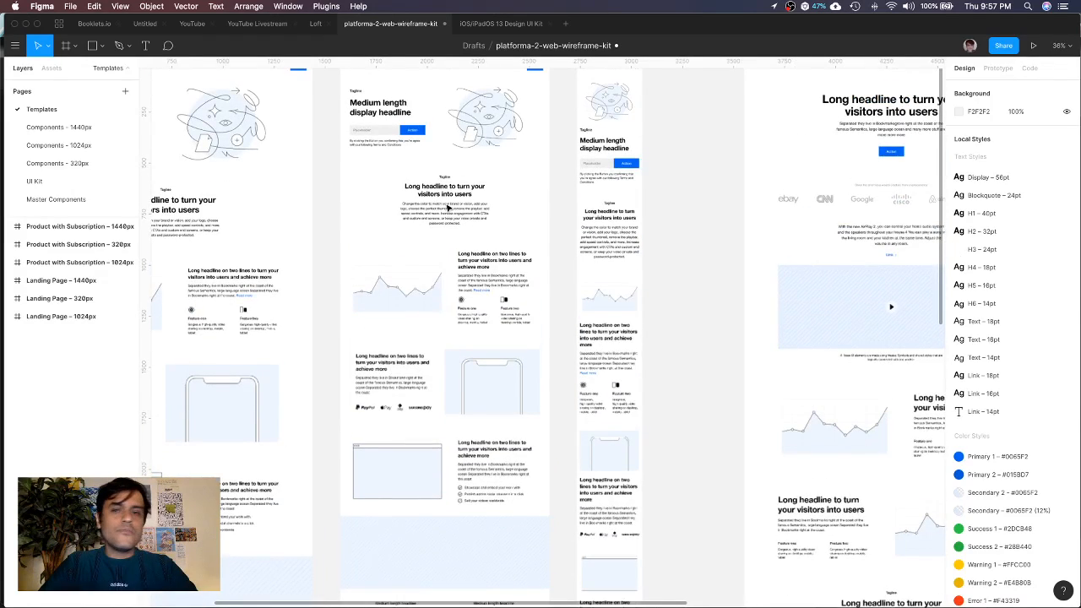
scroll(447, 207, up, 2)
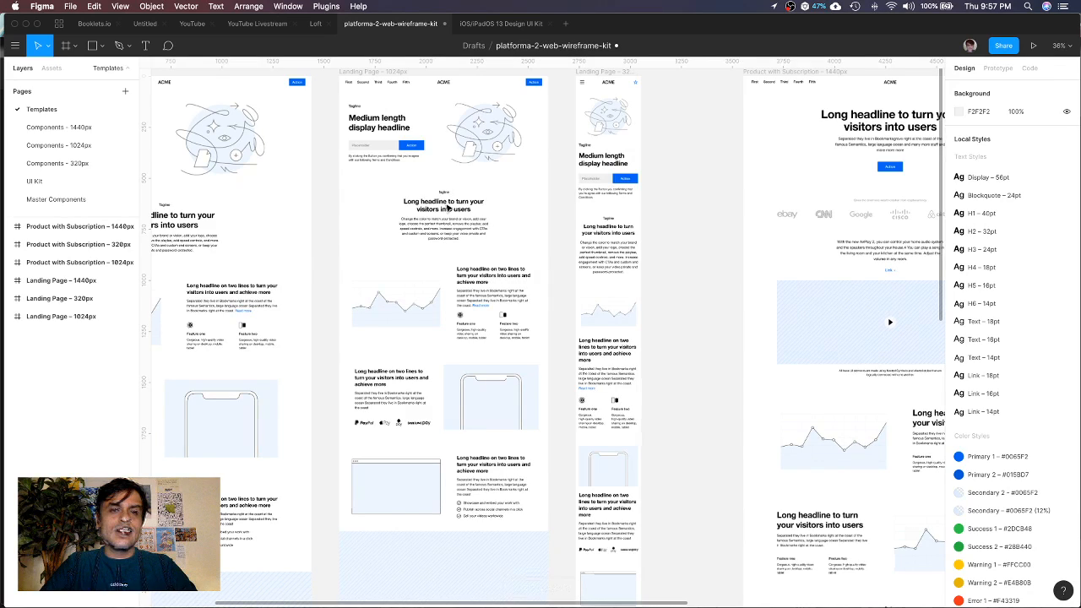
scroll(448, 207, left, 3)
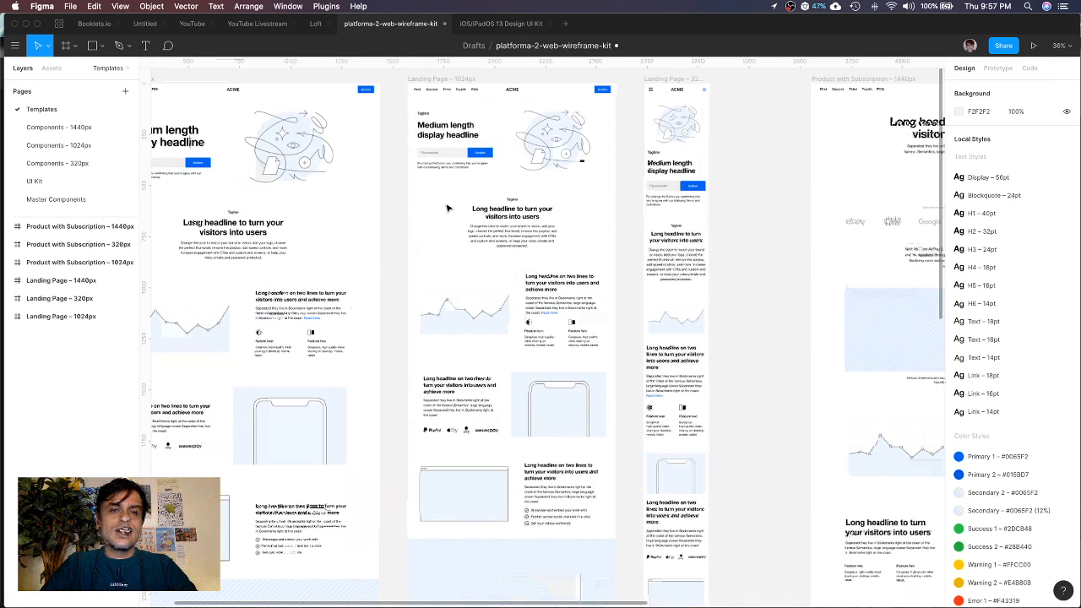
Revisit the All Symbols page of the iOS/iPadOS 13 Design UI Kit and return to the wireframe kit
click(519, 24)
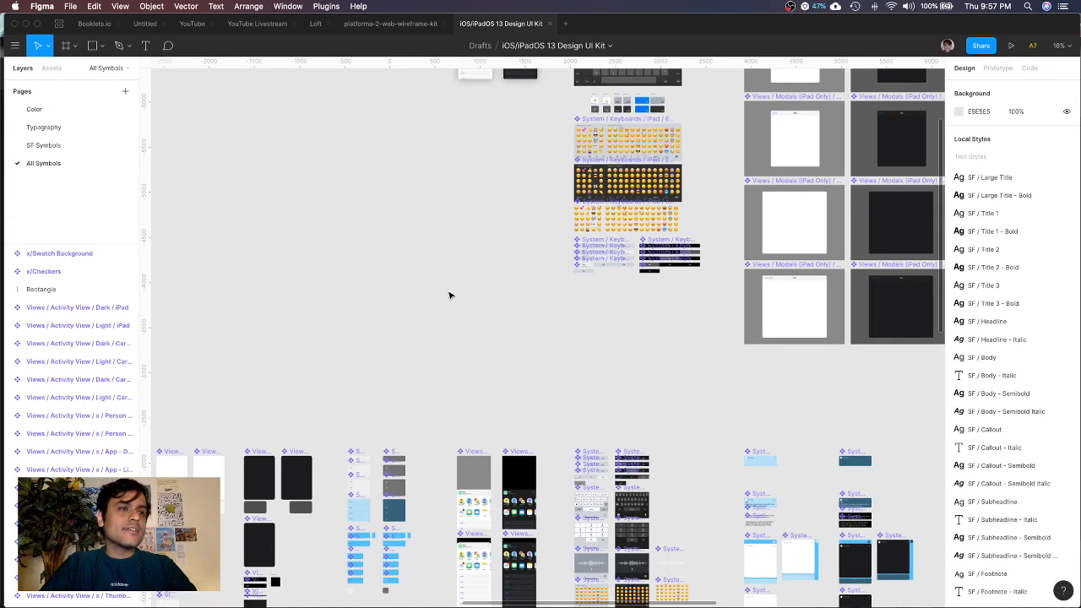
scroll(449, 295, down, 3)
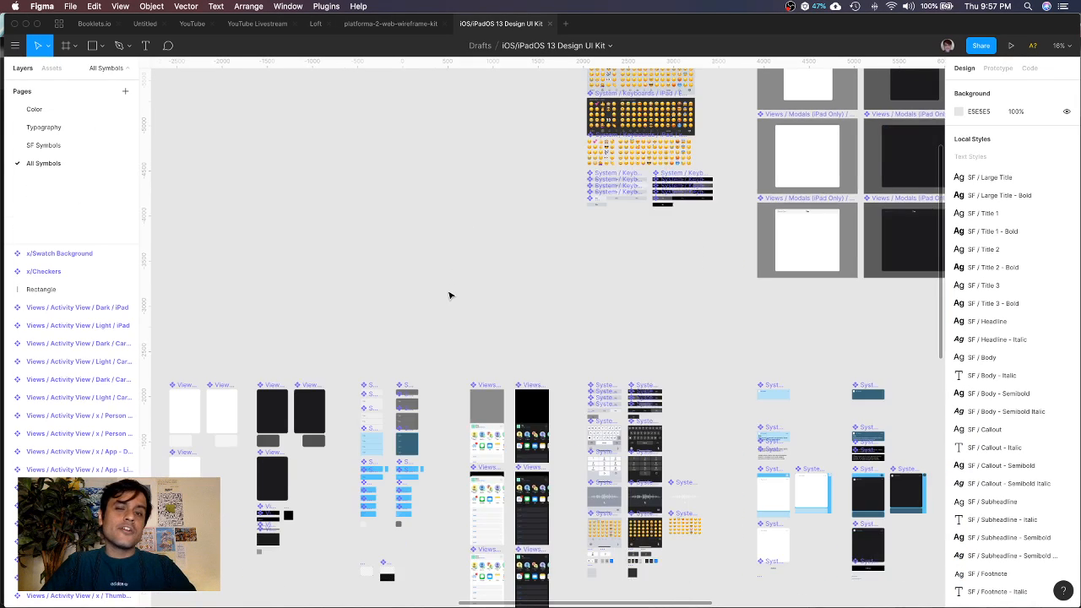
click(384, 23)
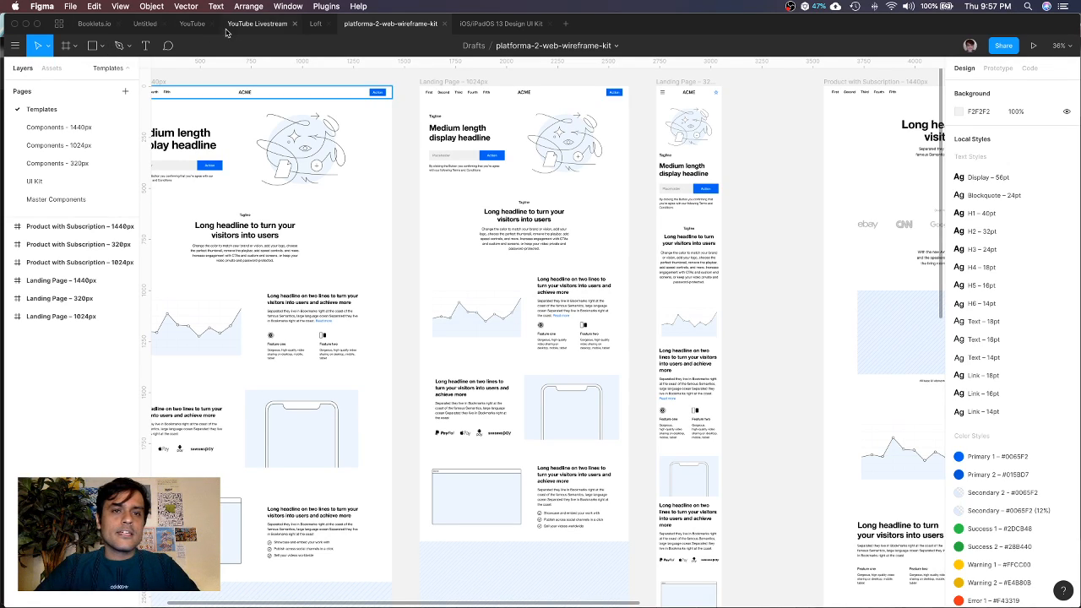
Switch to the YouTube Livestream file and look at the iPhone 8 and Desktop frames on Page 3
click(253, 32)
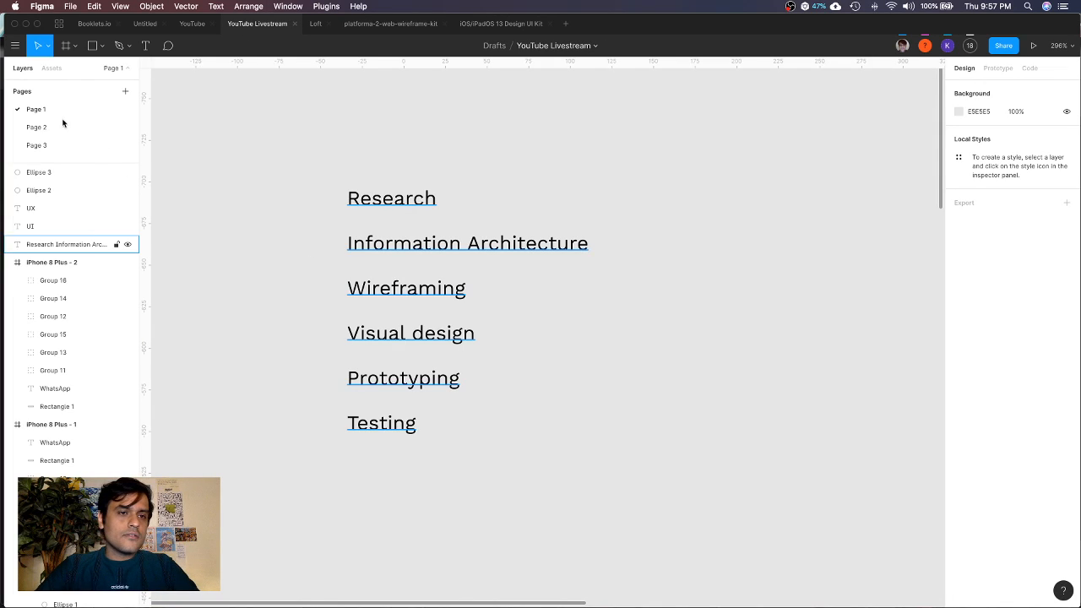
click(60, 145)
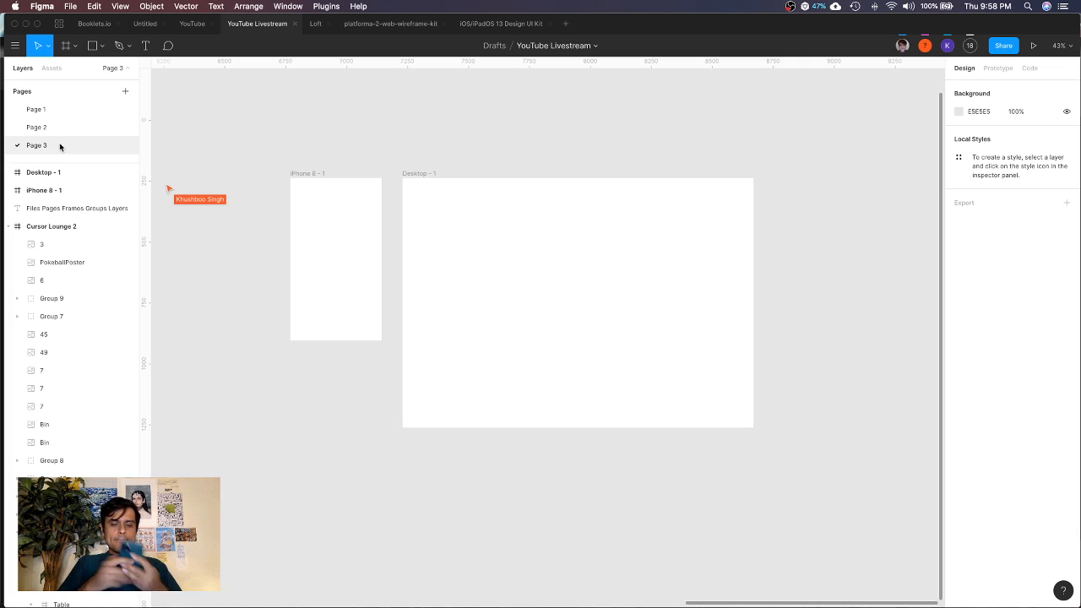
scroll(206, 152, left, 5)
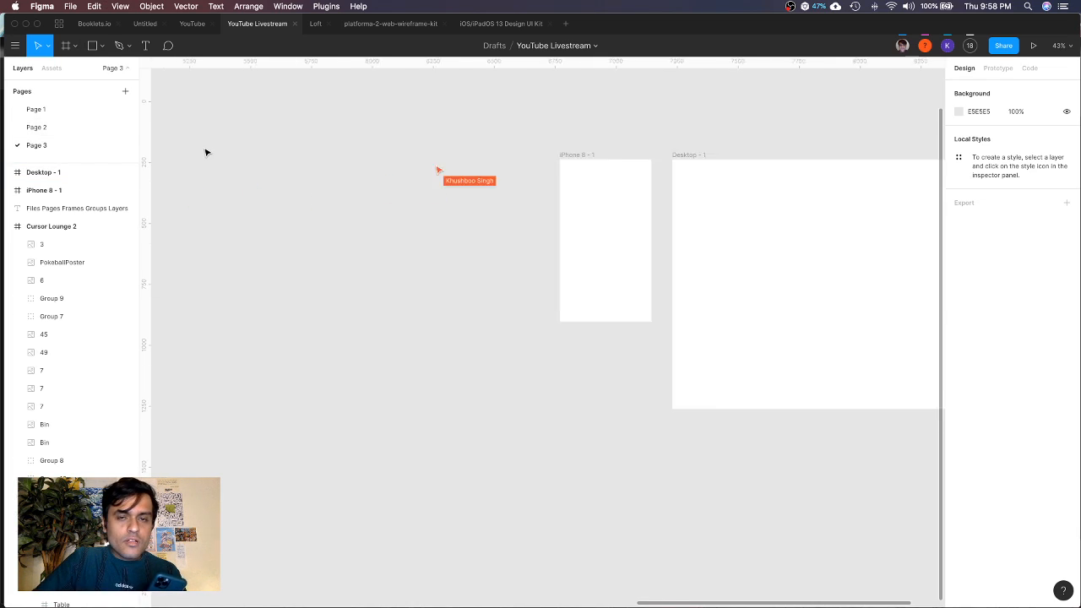
scroll(207, 152, down, 10)
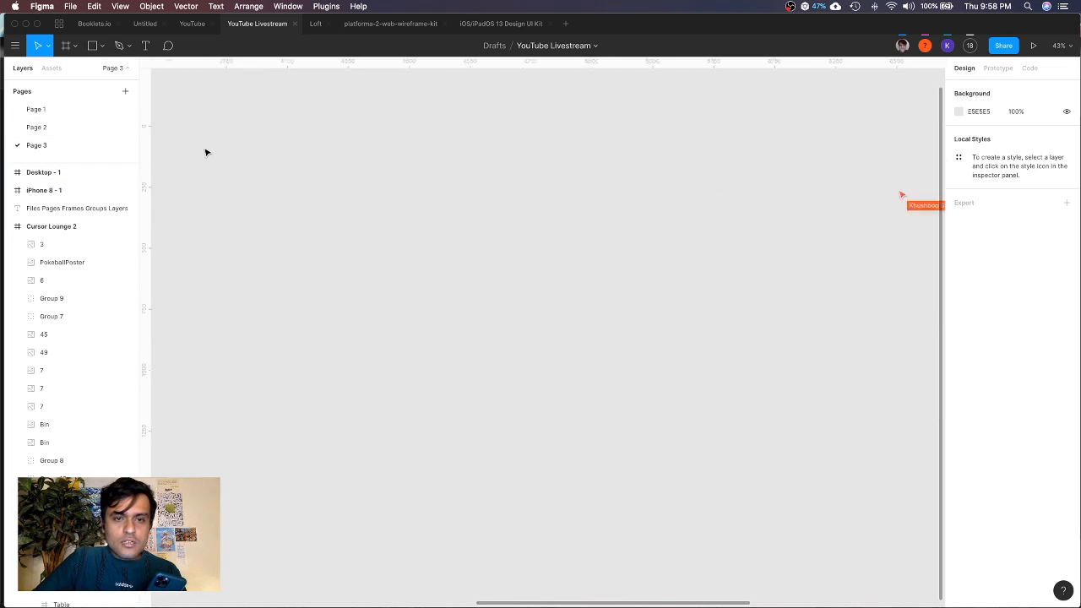
Open Page 2, clear the selection and look at the Cursor lounge rectangle with the burger emoji
click(79, 127)
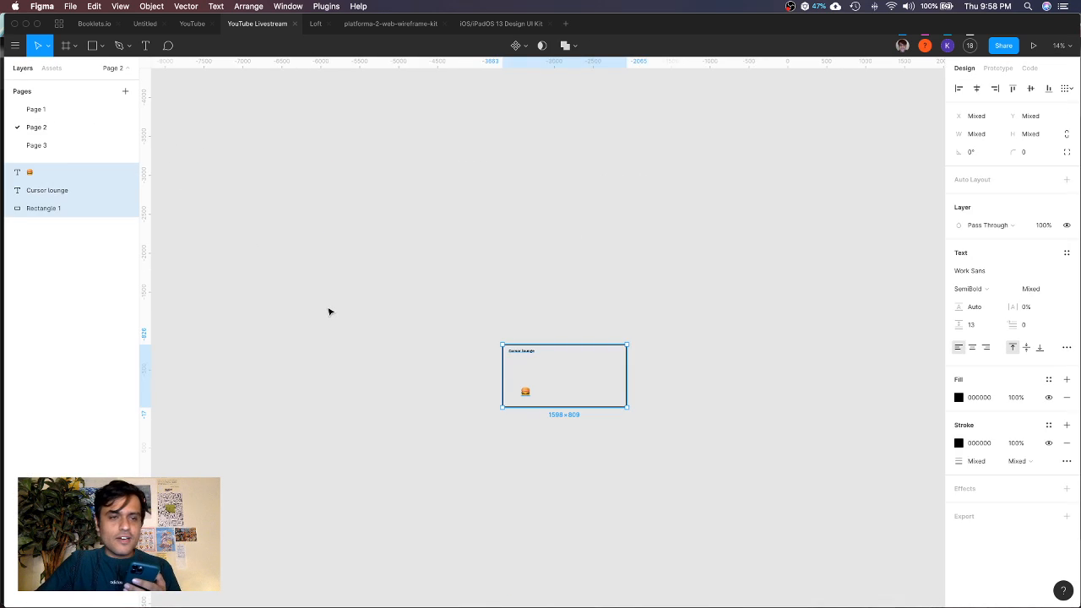
scroll(384, 341, down, 5)
scroll(383, 340, right, 3)
scroll(384, 340, down, 5)
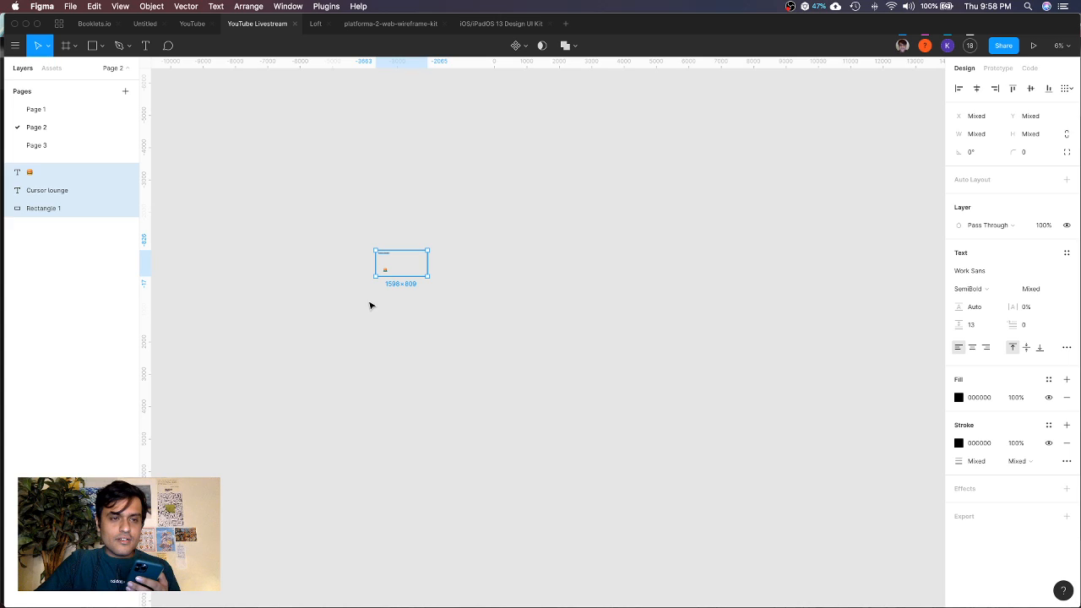
click(293, 272)
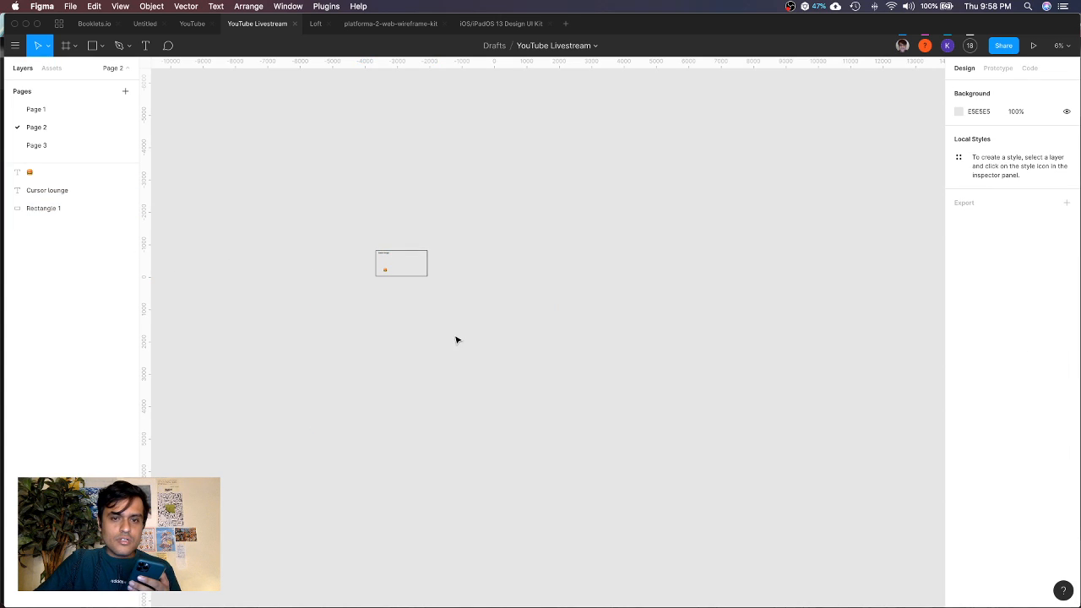
scroll(457, 340, up, 5)
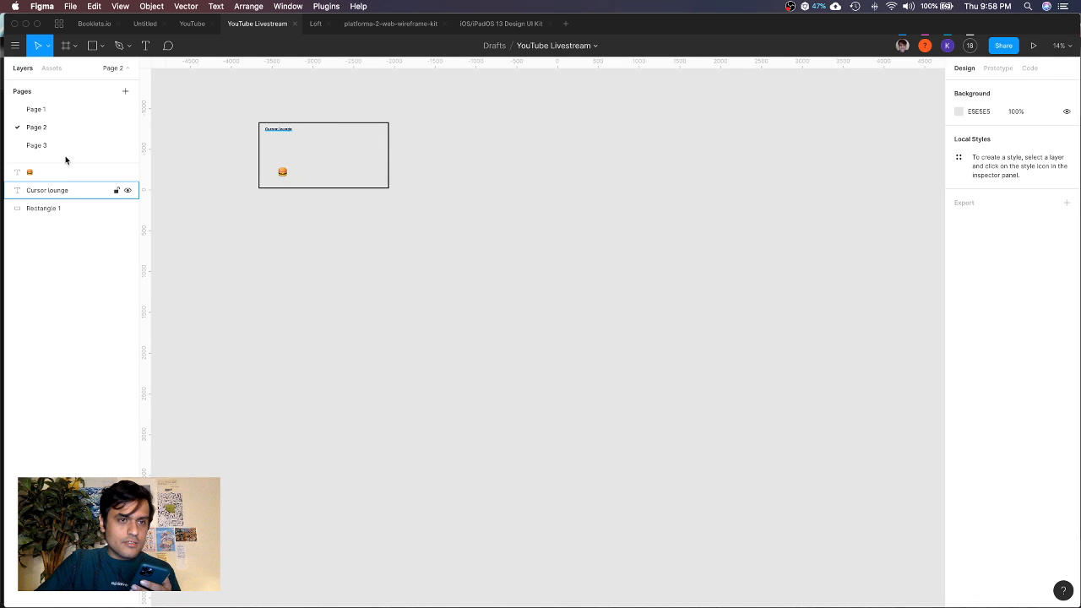
Review the design process list, UI/UX circles and WhatsApp screens on Page 1, and revisit Page 2
click(59, 108)
scroll(367, 277, down, 3)
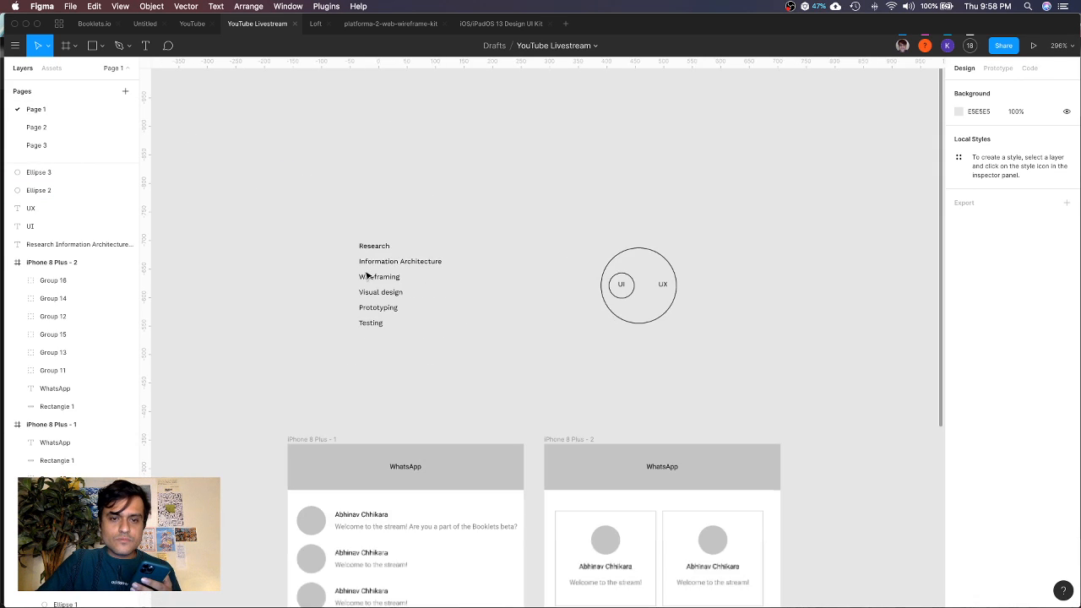
scroll(368, 276, down, 5)
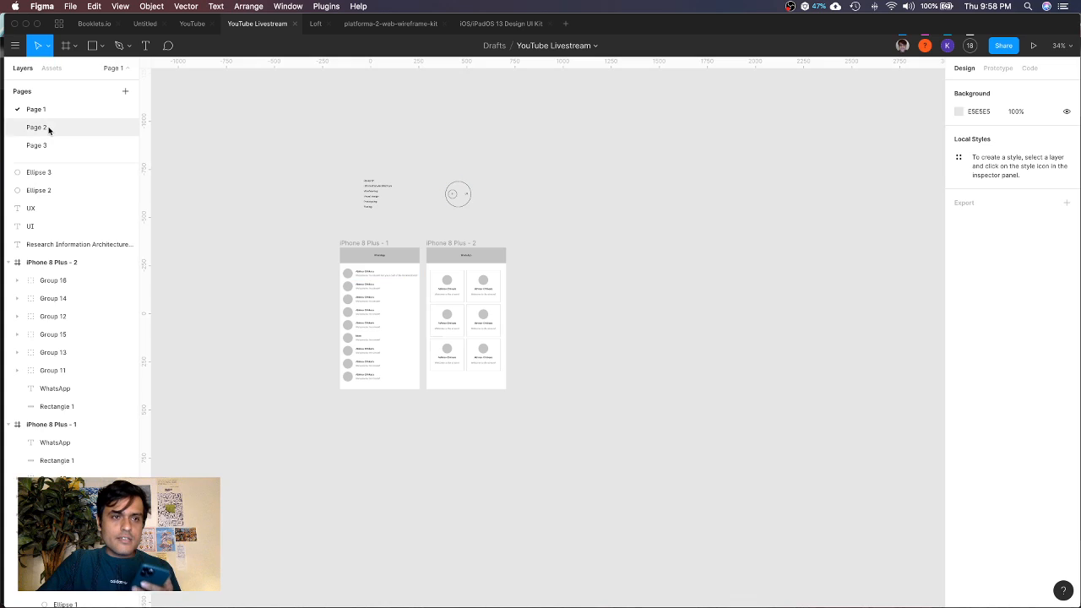
click(49, 129)
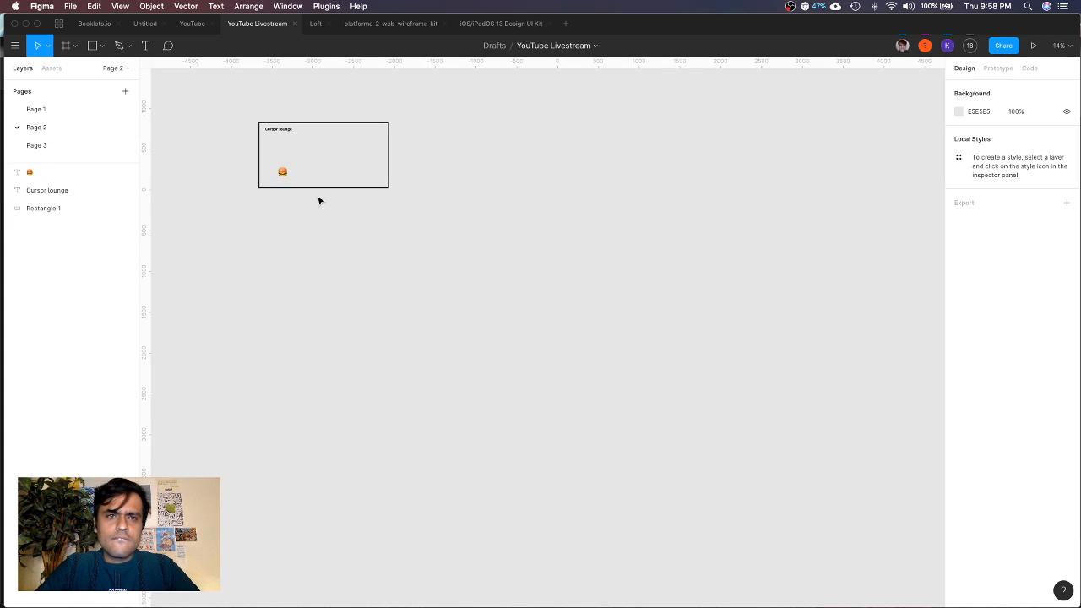
scroll(319, 201, down, 4)
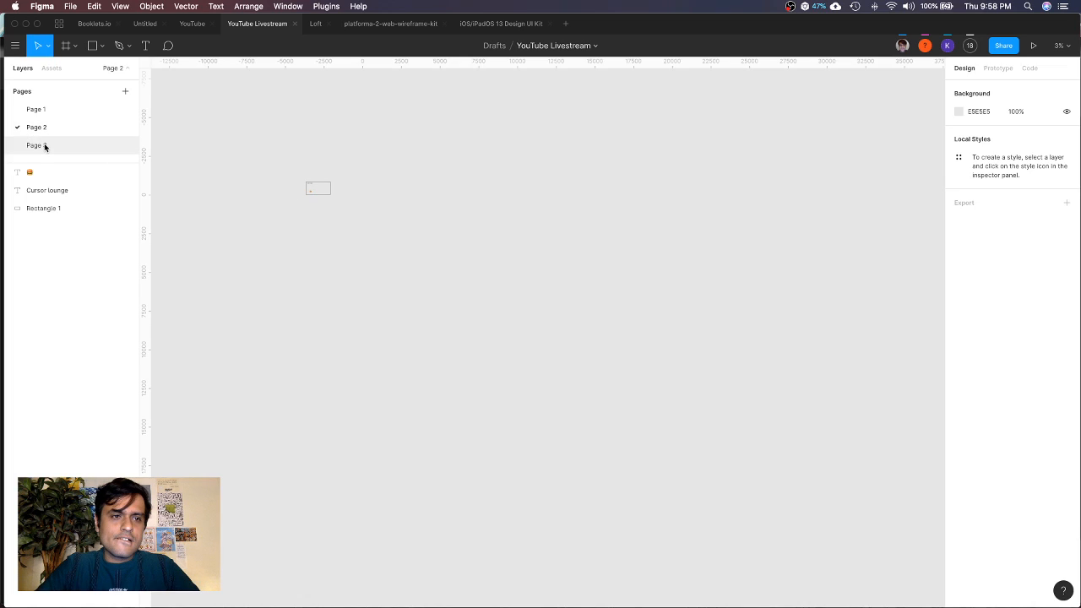
Open Page 3 and examine the Cursor lounge rectangle and the furnished Cursor Lounge 2 frame with the collaborators' cursors
click(45, 147)
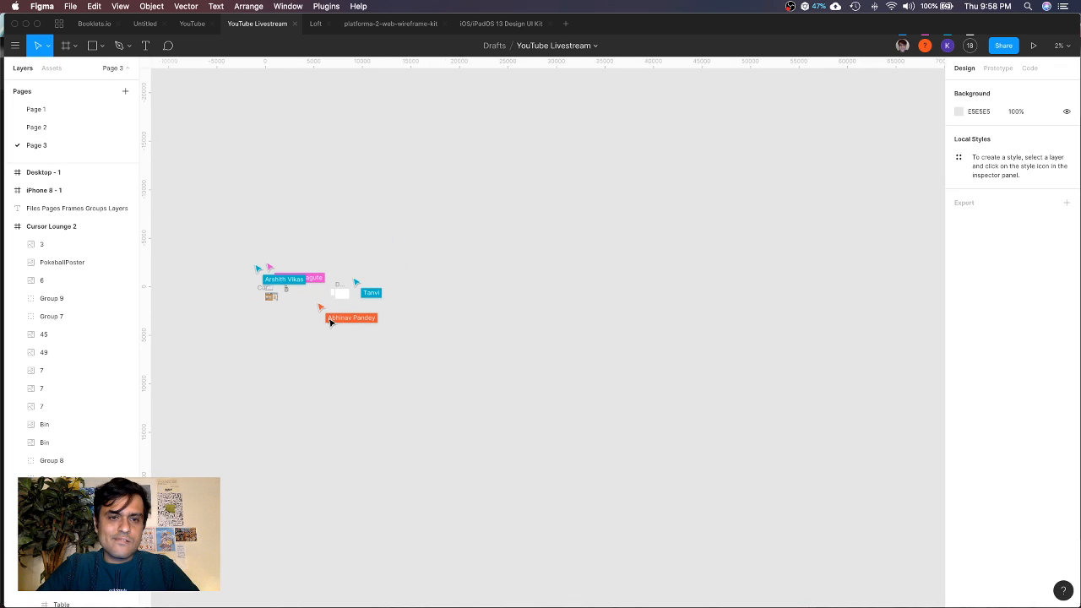
scroll(241, 256, up, 10)
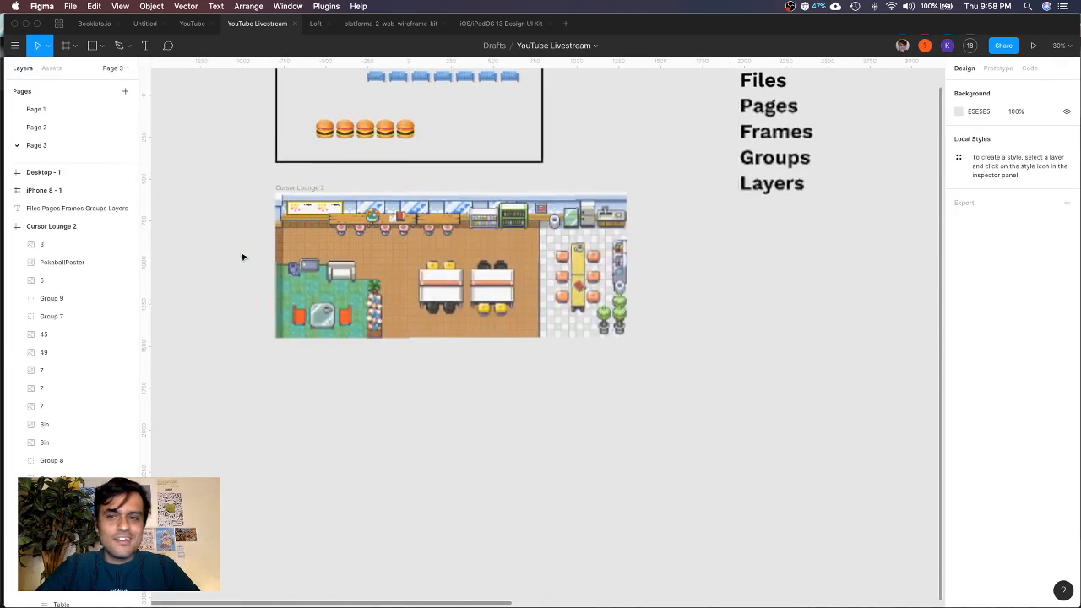
scroll(241, 256, down, 5)
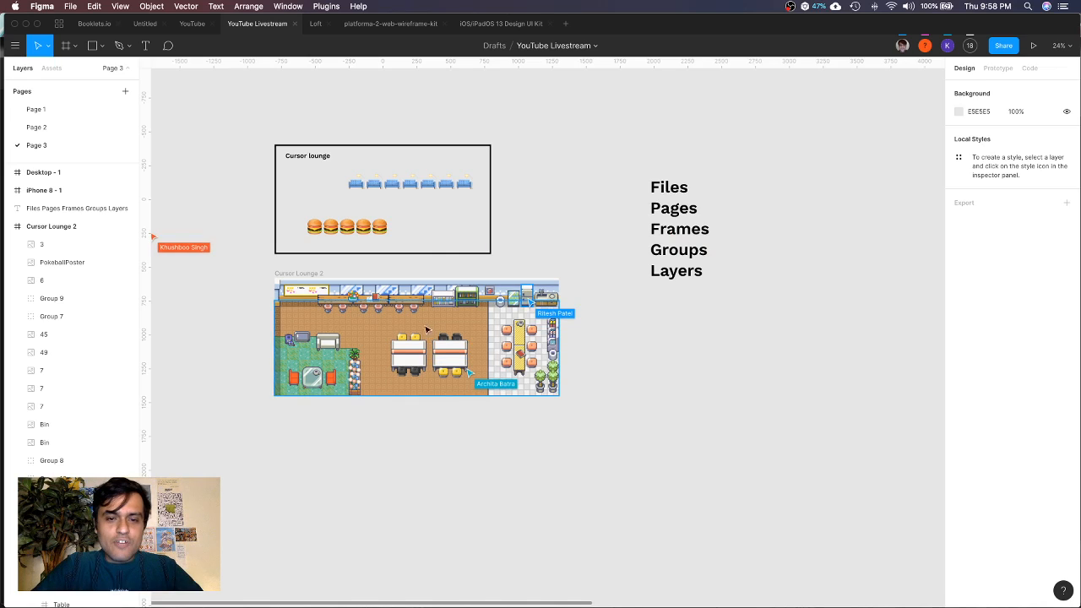
scroll(391, 431, up, 1)
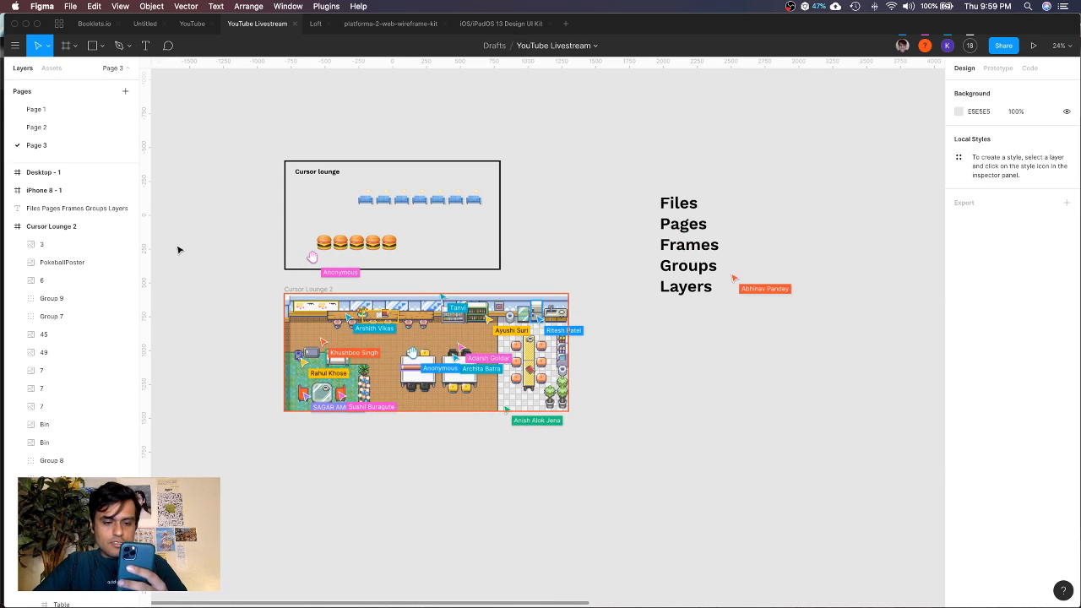
scroll(220, 314, up, 5)
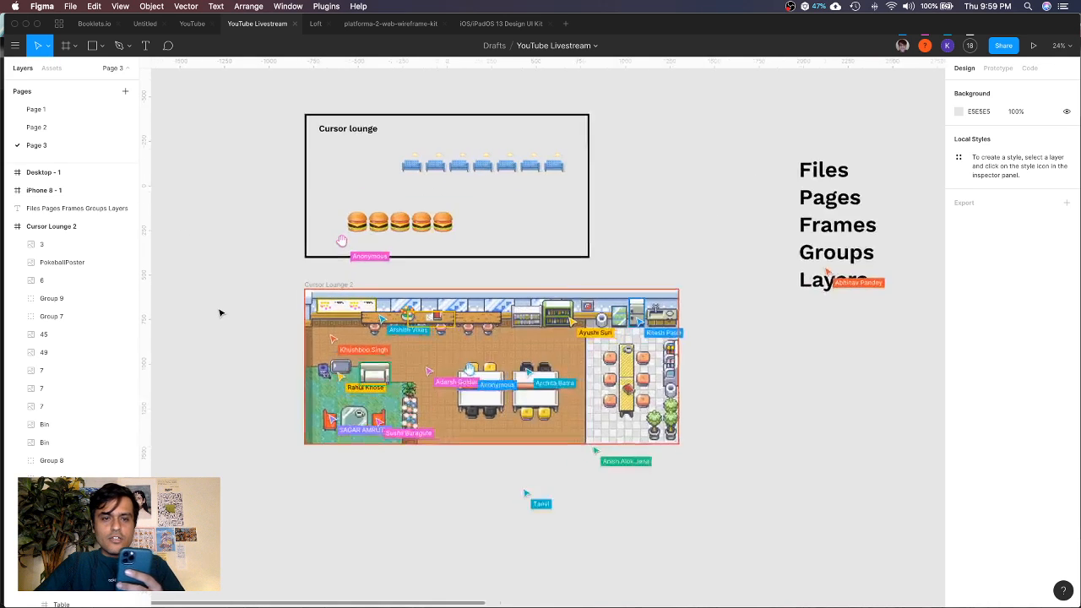
scroll(219, 313, up, 5)
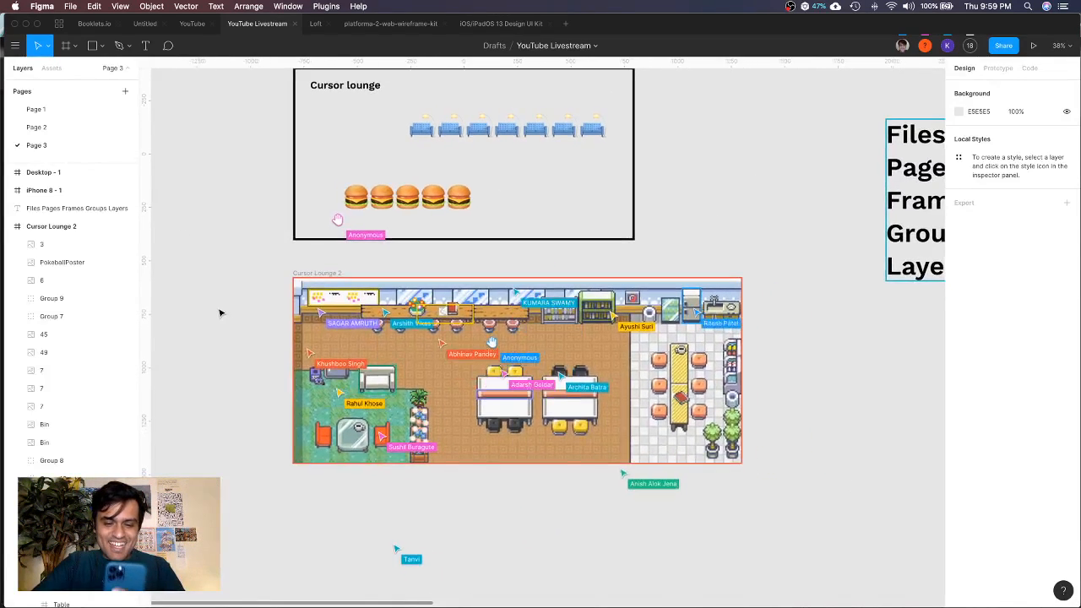
scroll(220, 314, up, 5)
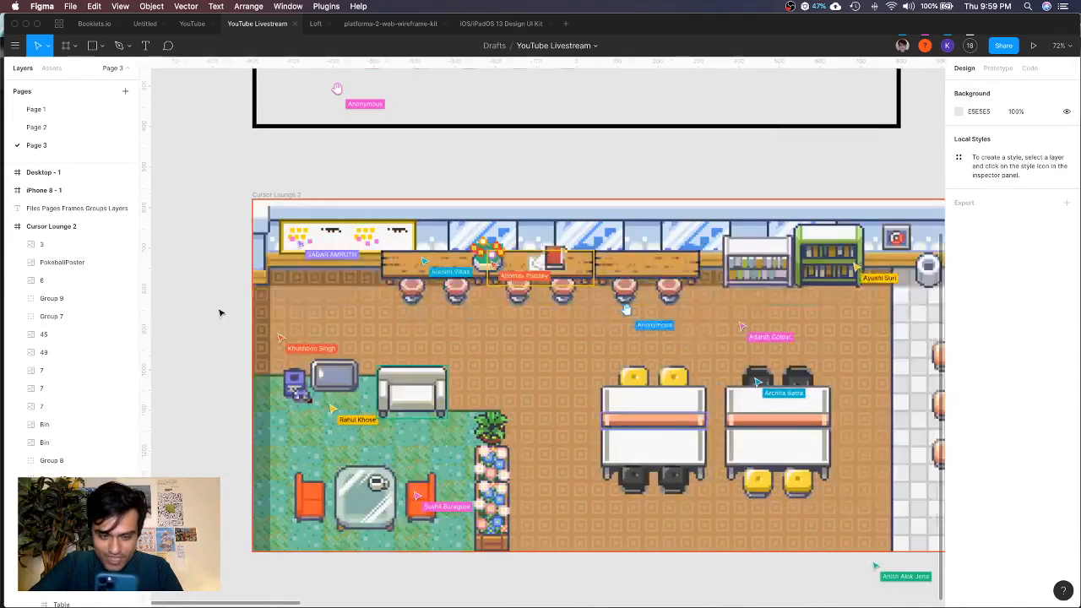
scroll(220, 313, down, 5)
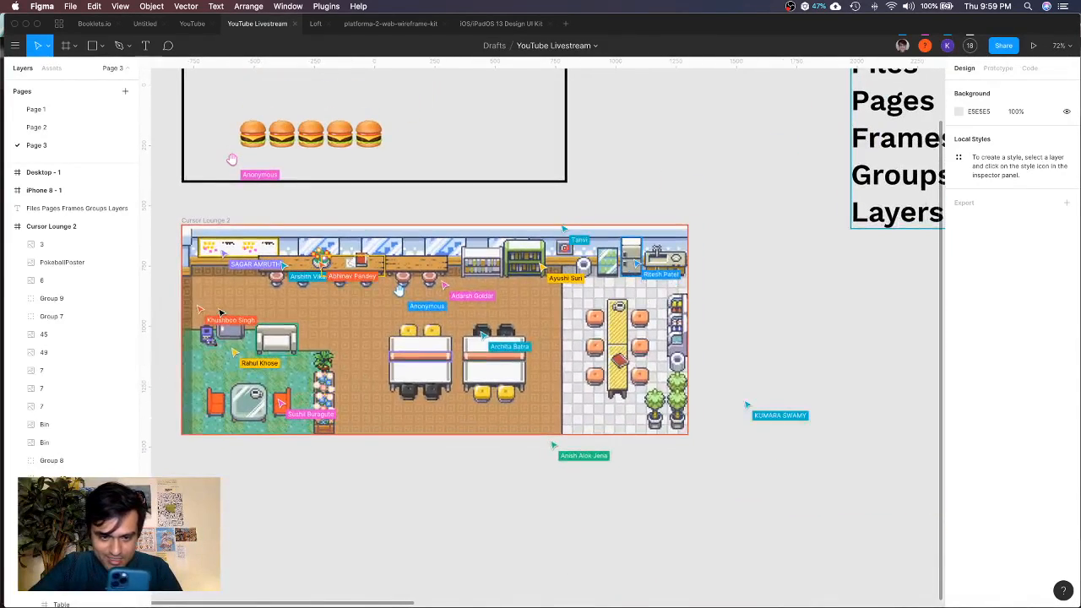
scroll(219, 313, up, 1)
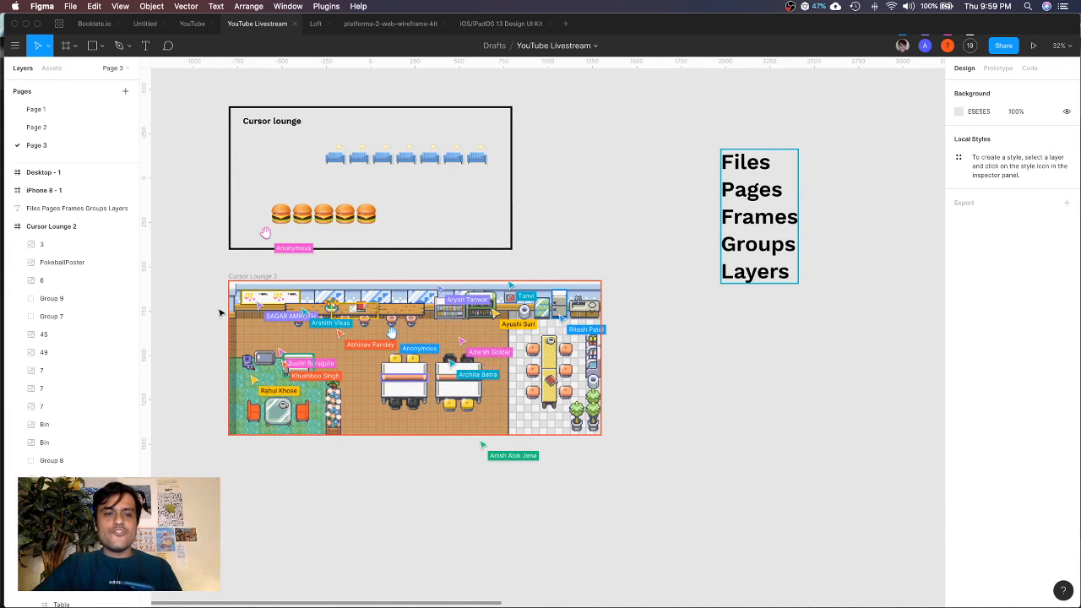
Look across Page 3 to the empty iPhone 8 and Desktop frames and back to the Cursor Lounge 2 frame
scroll(219, 314, down, 4)
scroll(220, 314, up, 1)
scroll(780, 374, right, 5)
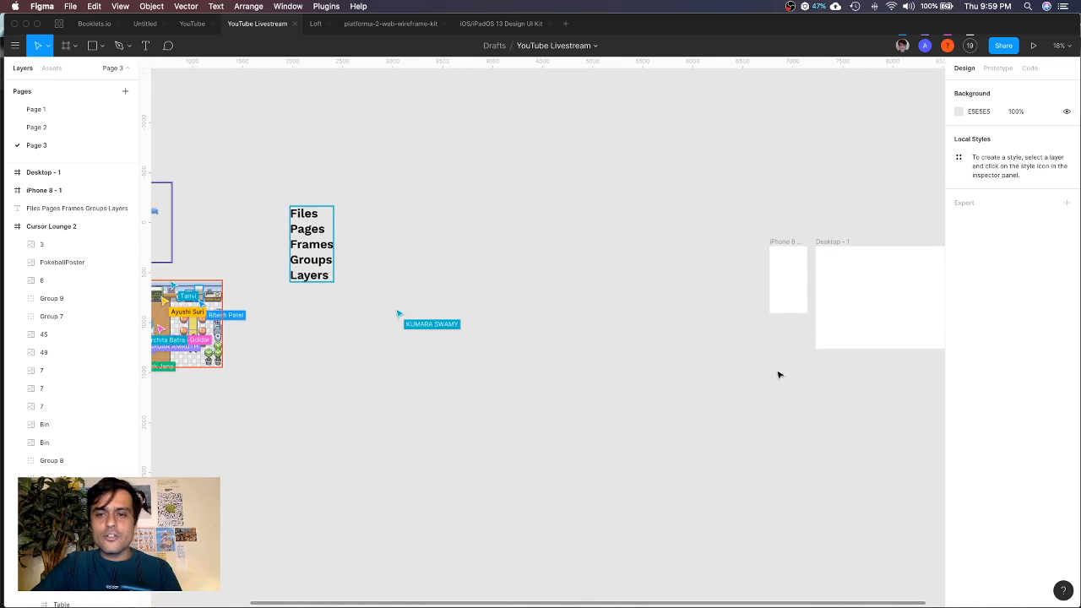
scroll(629, 355, left, 1)
scroll(321, 386, left, 3)
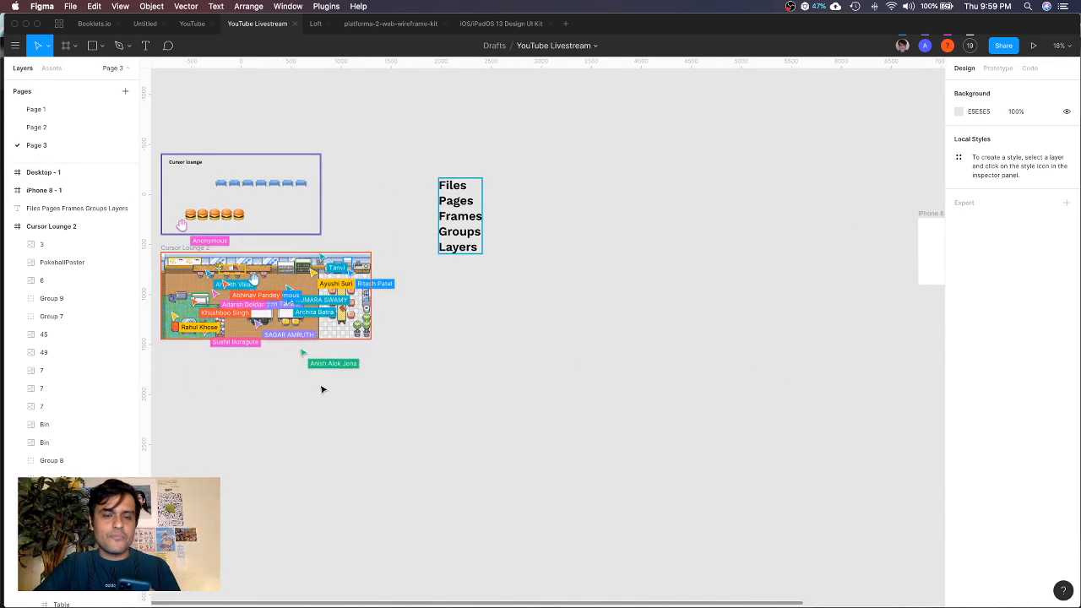
scroll(321, 386, up, 2)
scroll(321, 386, left, 4)
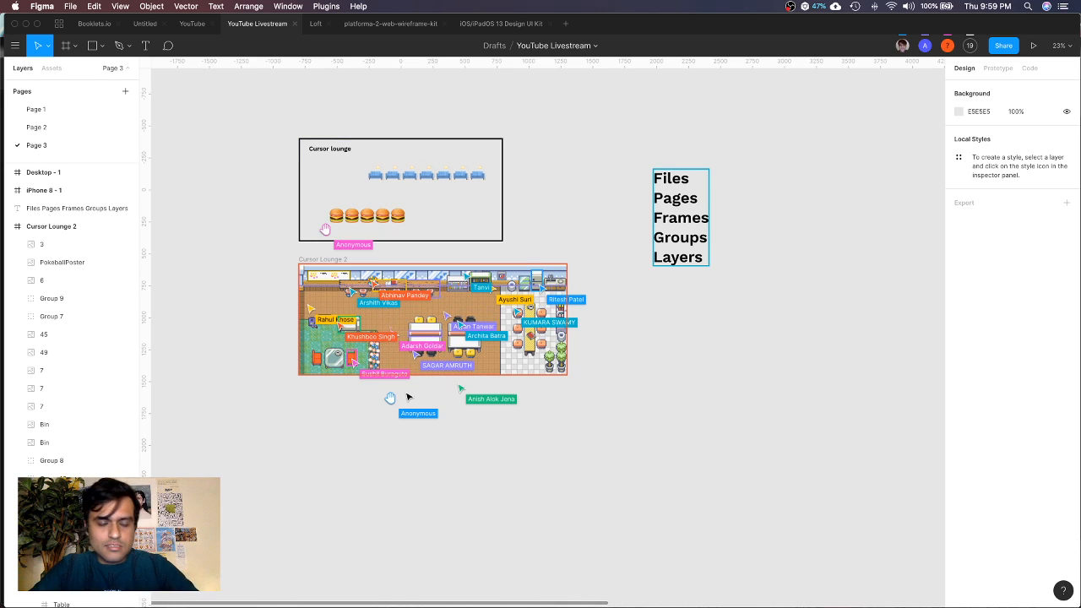
scroll(441, 376, up, 3)
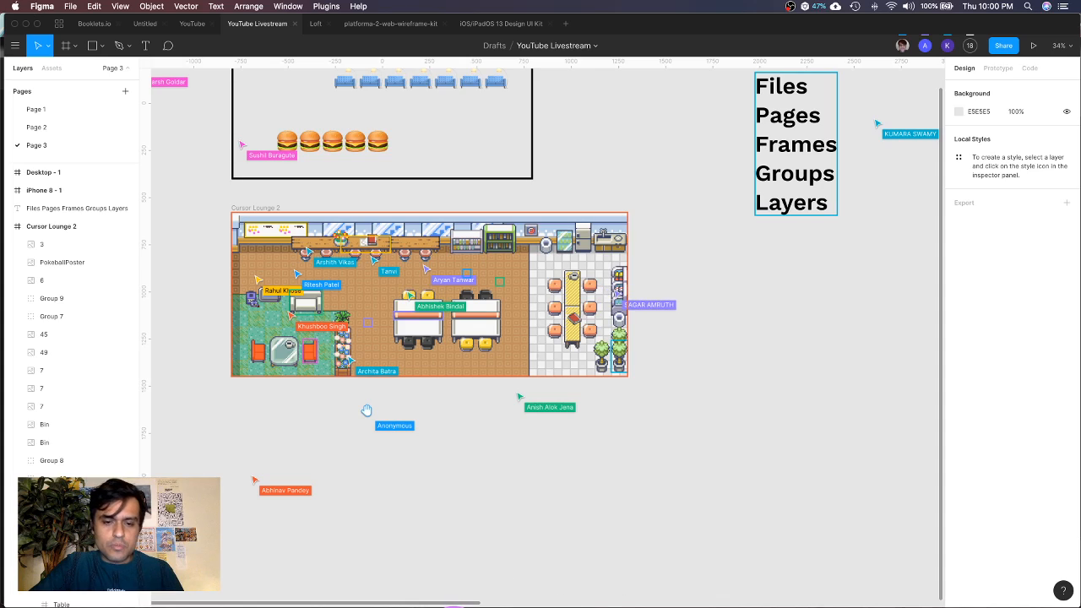
Switch to the YouTube livestream dashboard in Chrome and check the streaming status in OBS
click(448, 605)
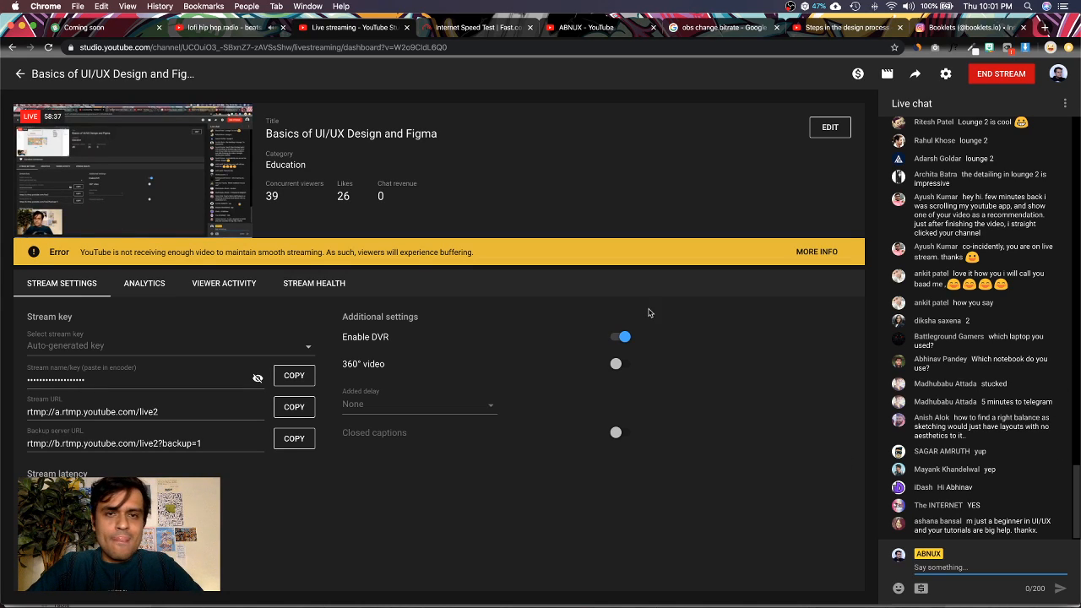
click(634, 600)
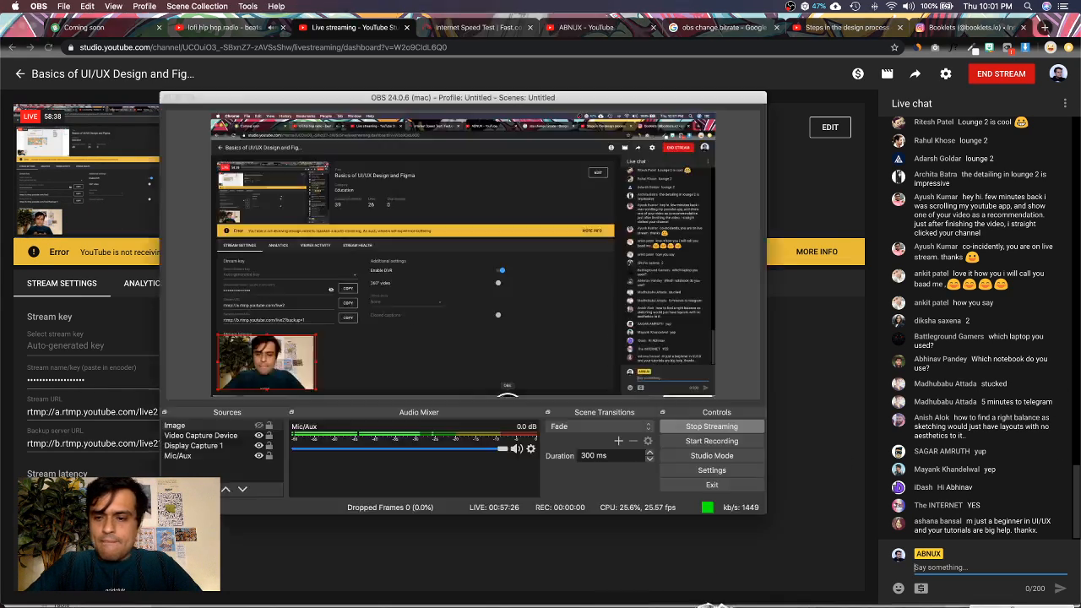
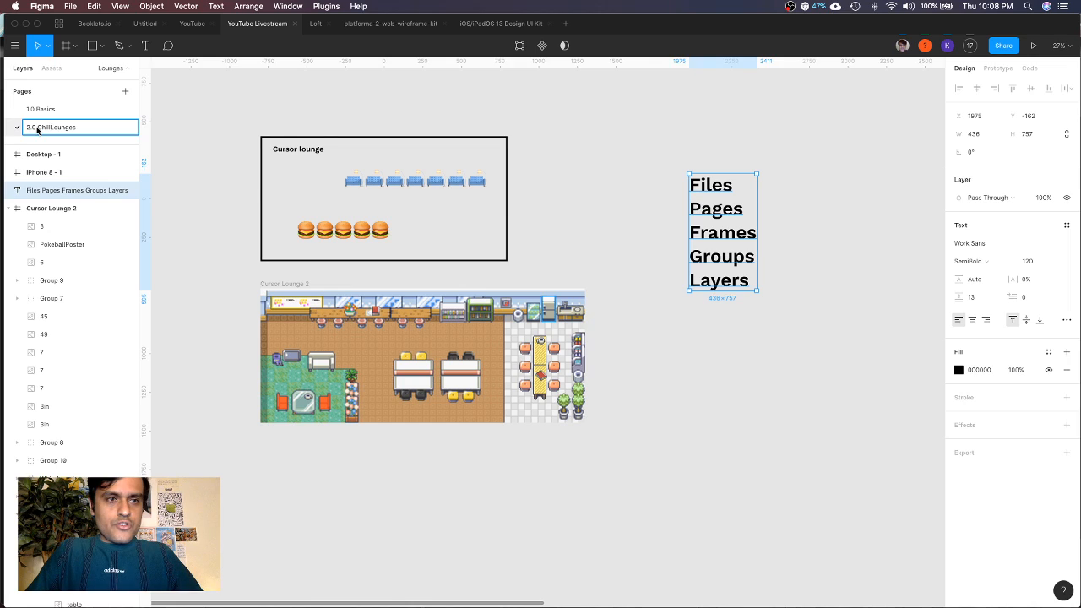
Rename the current page as "2.0 Chill out lounges" and clear the selection on the canvas
text(out)
key(BackSpace)
text(l)
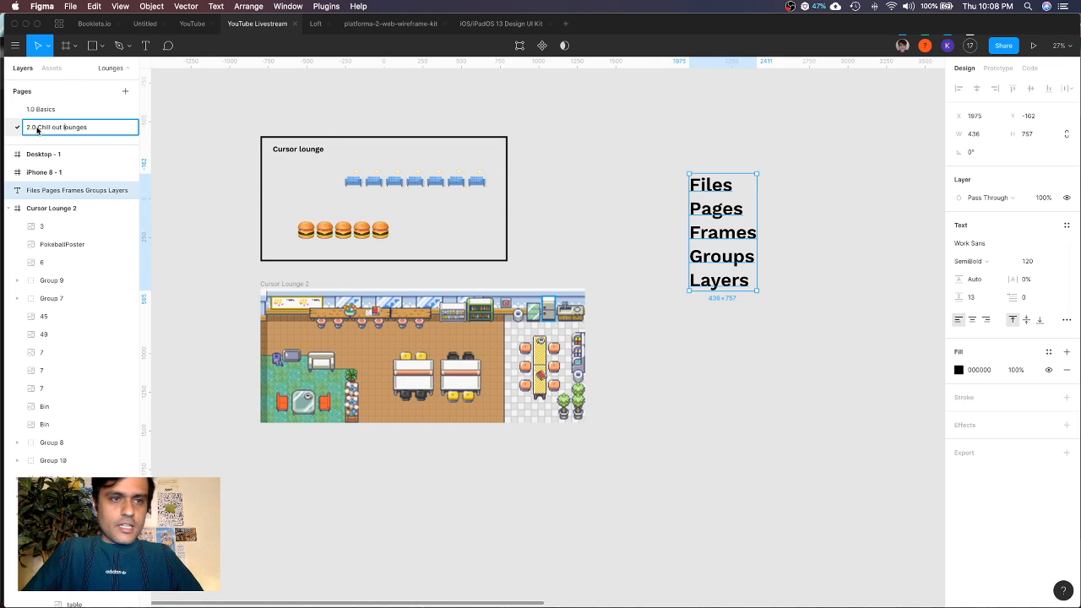
key(Return)
click(210, 299)
Cut the empty iPhone 8 - 1 and Desktop - 1 frames from the 2.0 Chill out lounges page
scroll(211, 299, down, 1)
scroll(210, 299, down, 5)
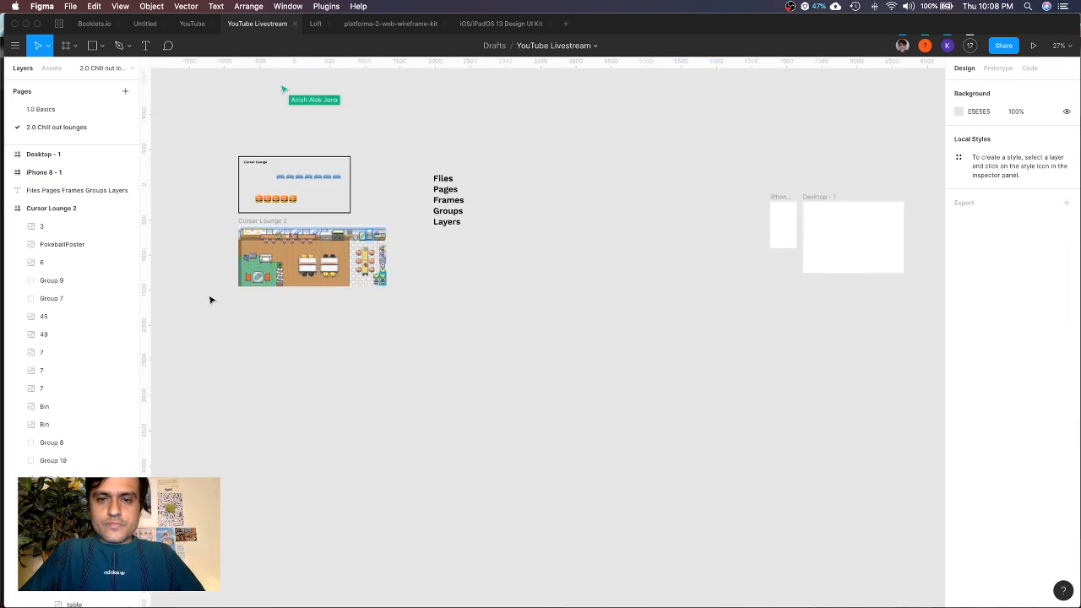
scroll(211, 299, left, 3)
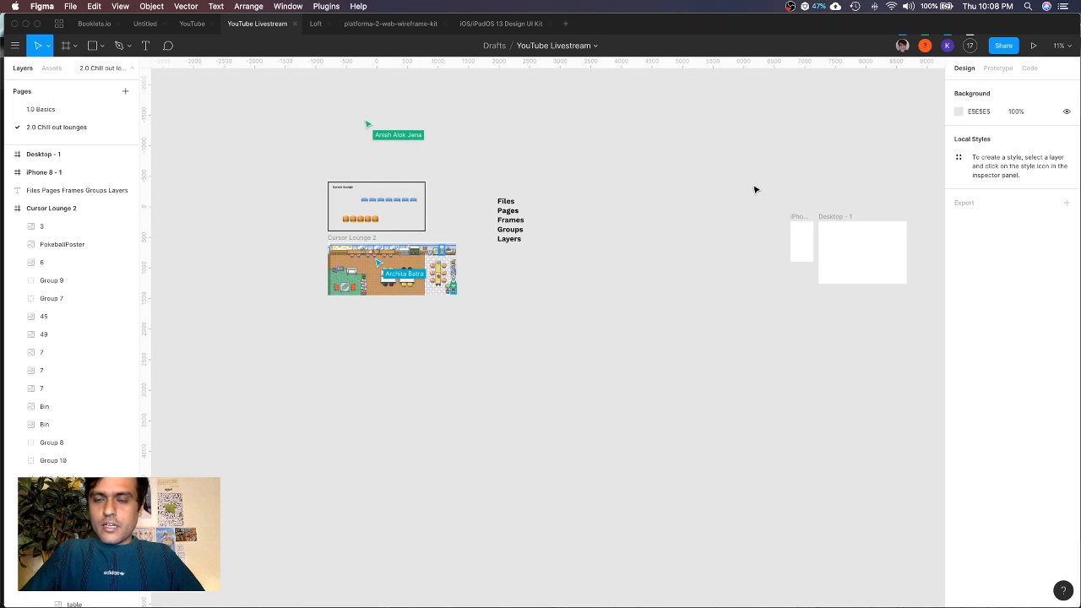
drag(753, 185, 926, 314)
key(Delete)
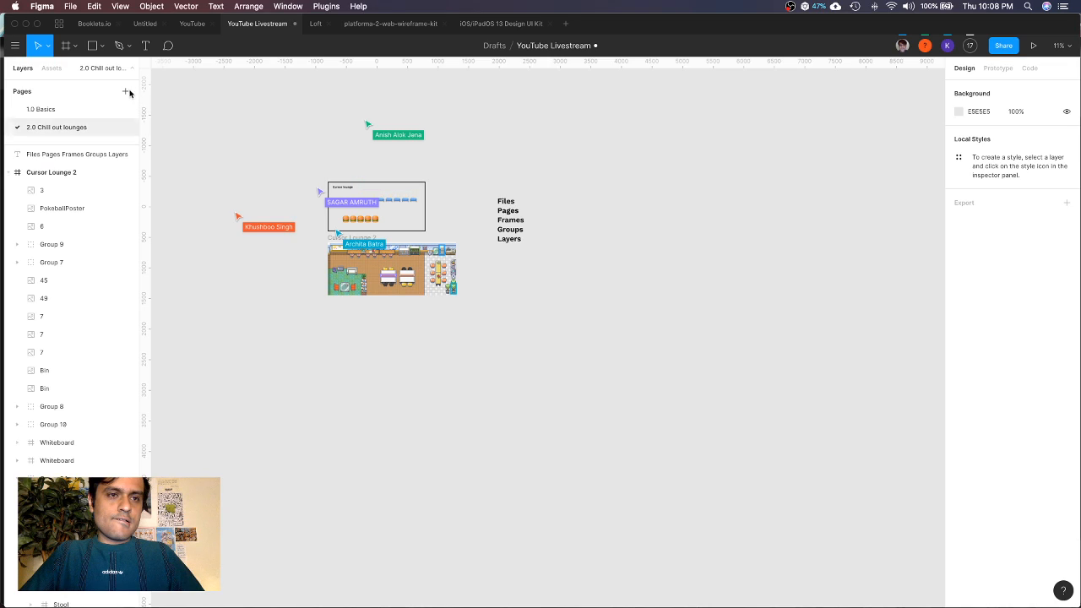
Add a page named "3.0 Screens" and paste the iPhone 8 - 1 and Desktop - 1 frames onto it
click(126, 92)
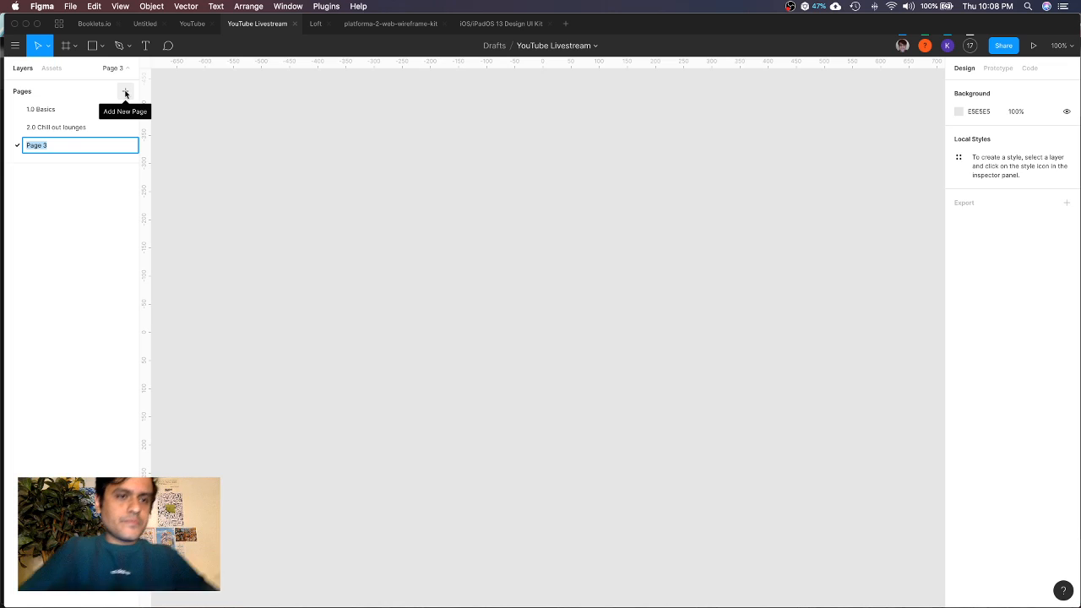
text(3.0 Screens)
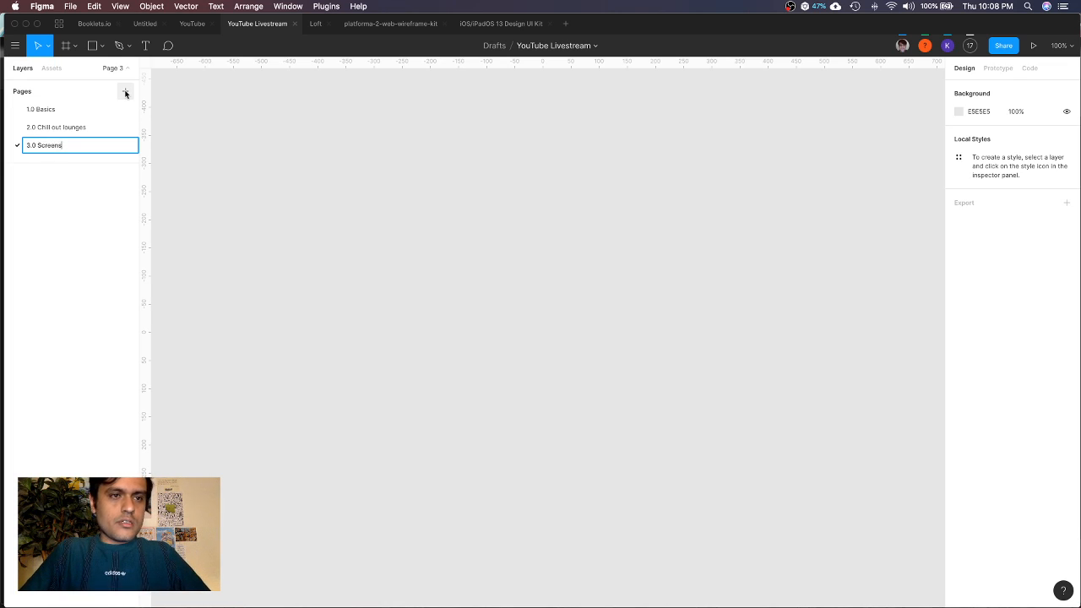
key(Return)
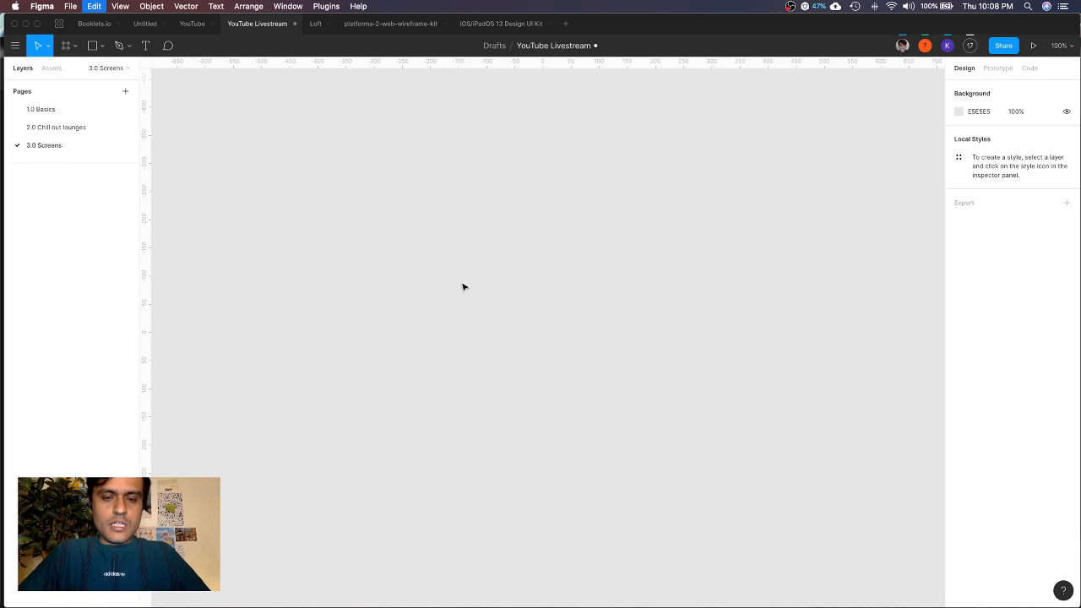
key(super+v)
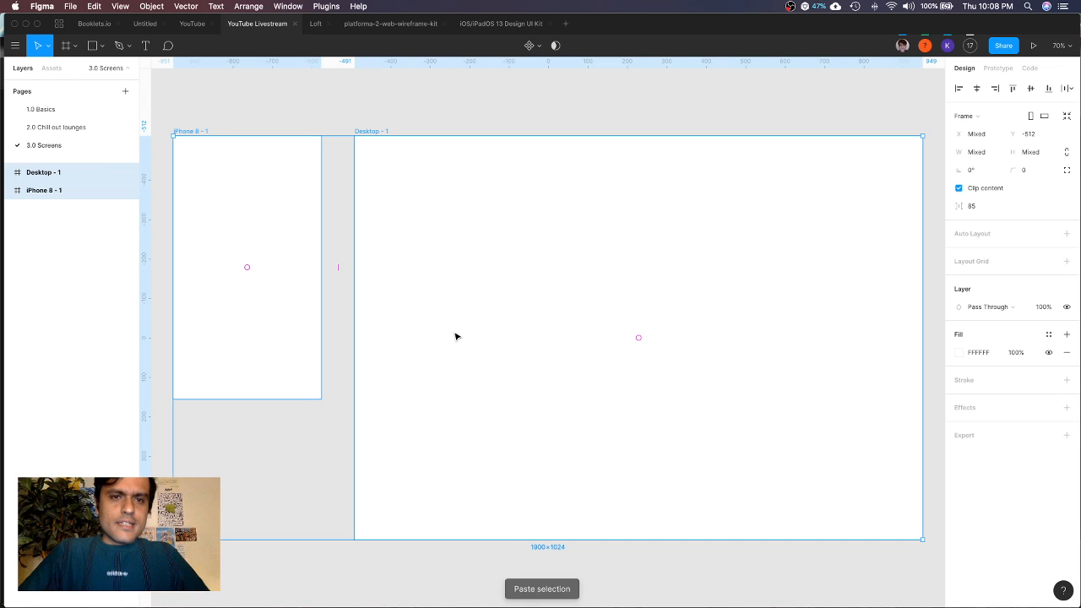
click(332, 448)
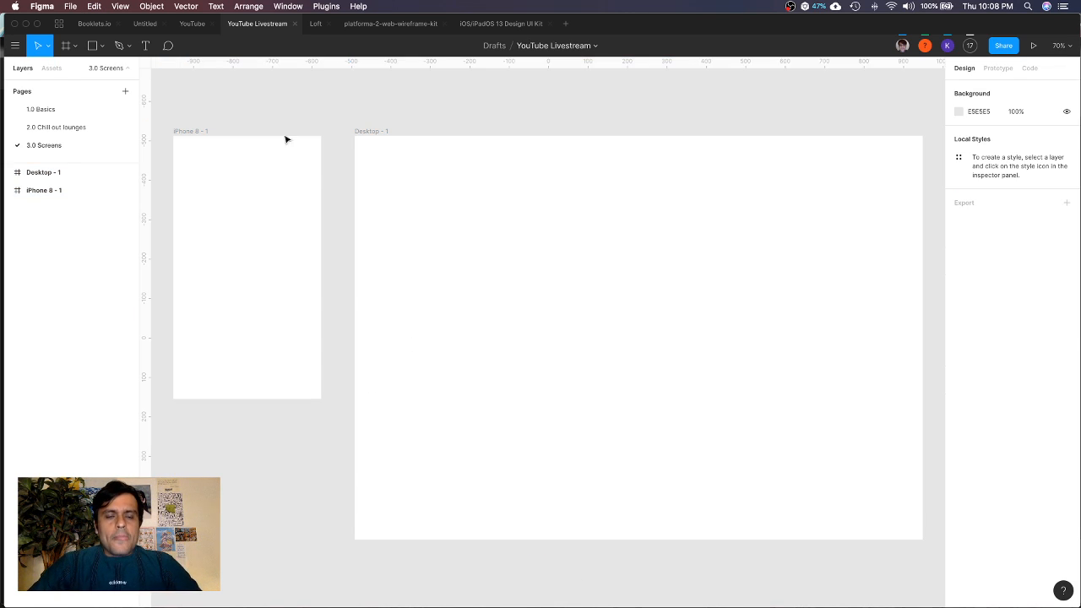
Add a layout grid to the Desktop - 1 frame and set it to 12 columns
click(372, 133)
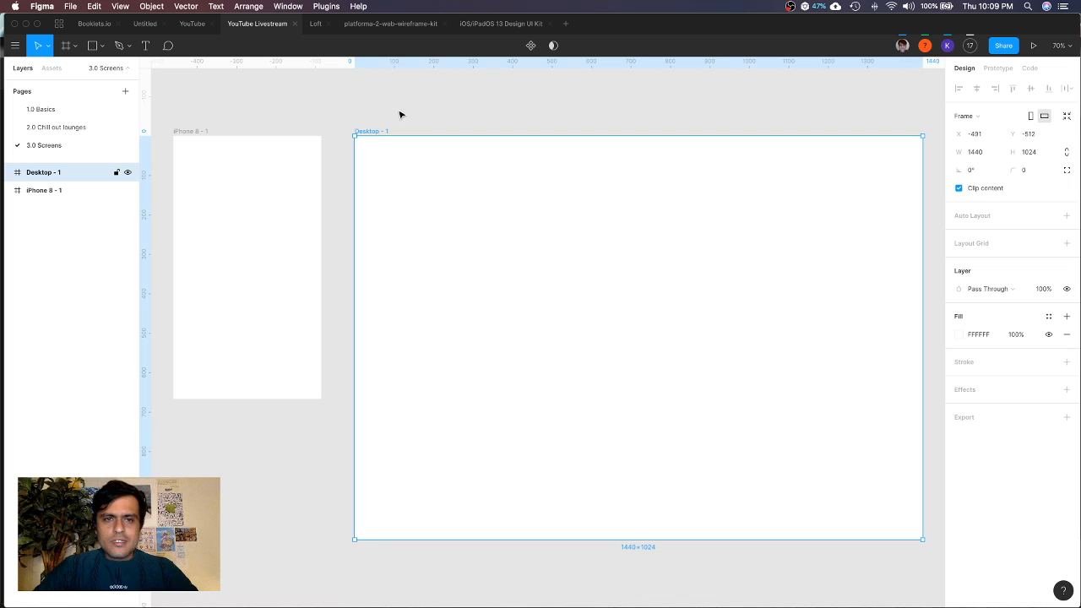
click(401, 114)
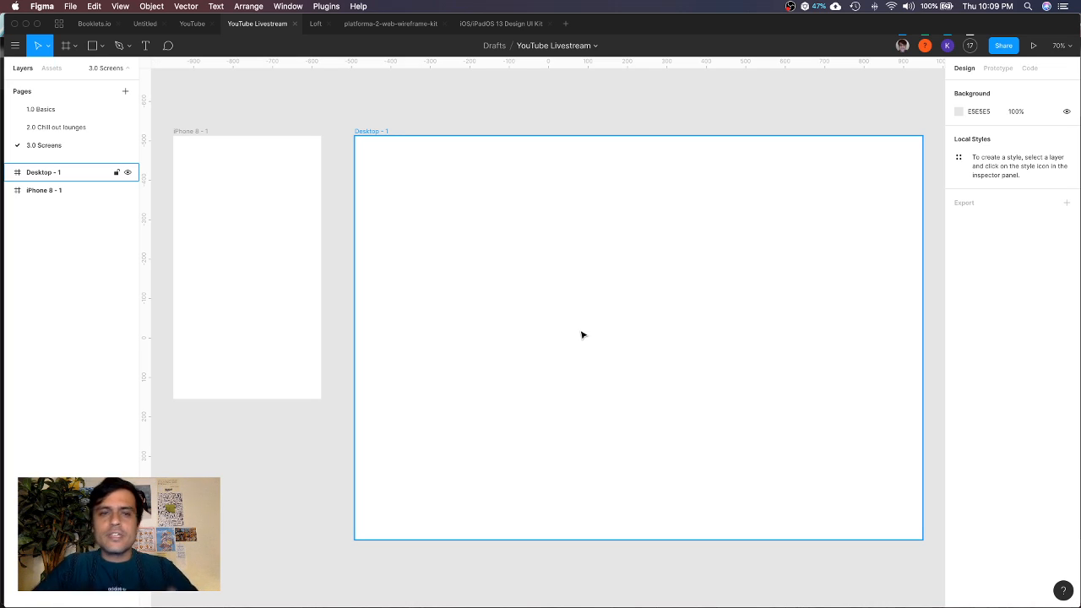
click(380, 132)
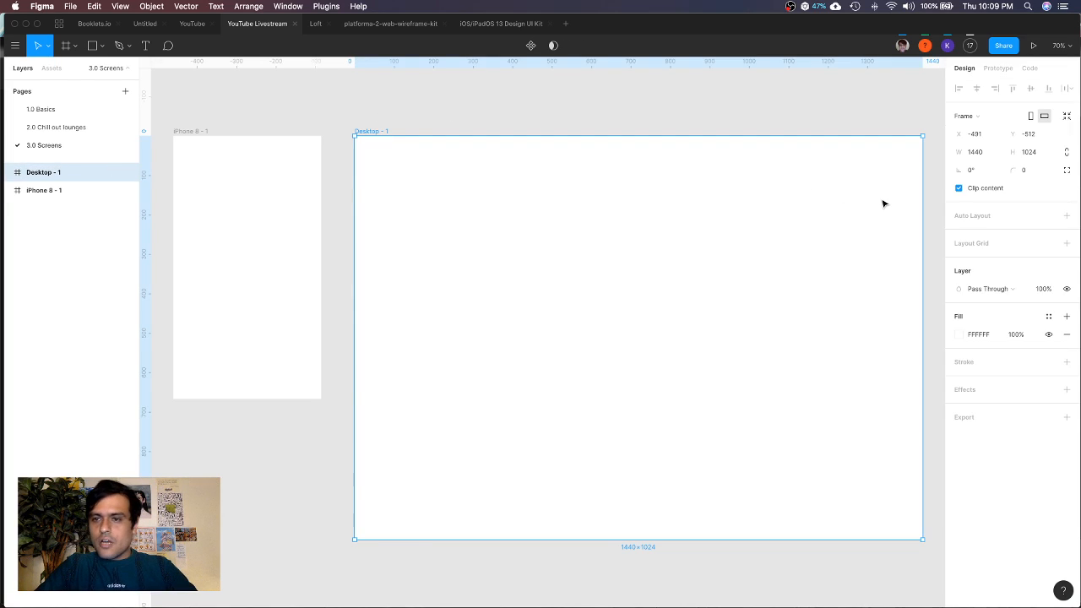
click(1066, 243)
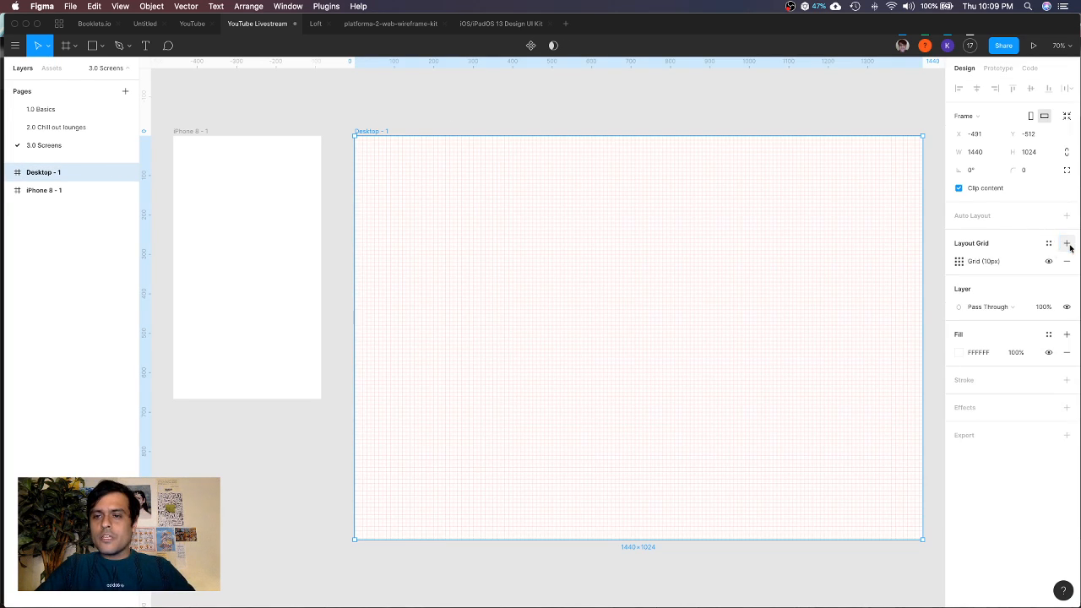
click(961, 262)
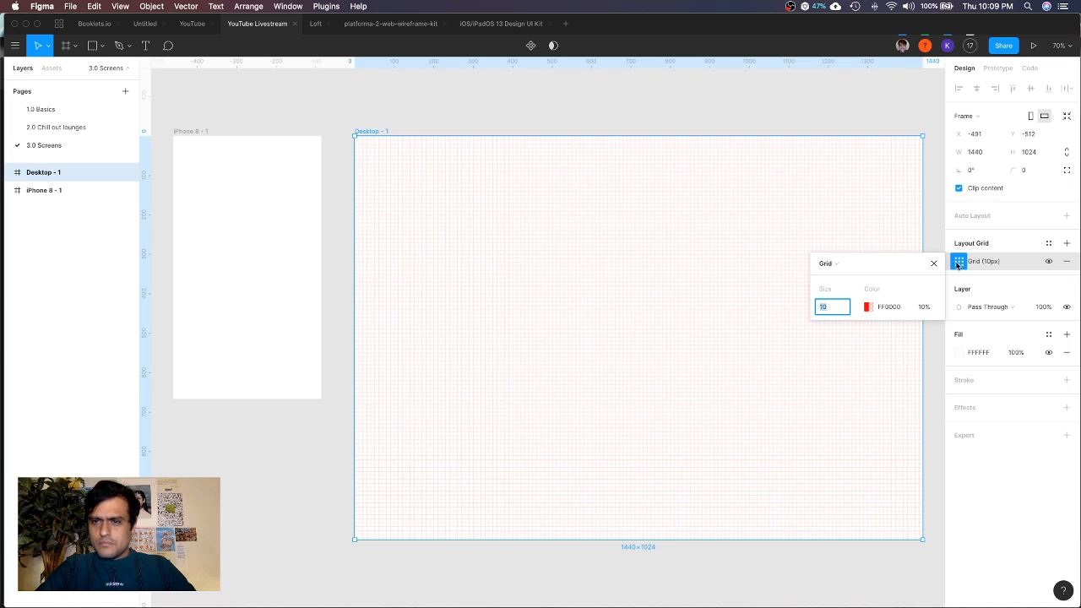
click(833, 266)
click(845, 276)
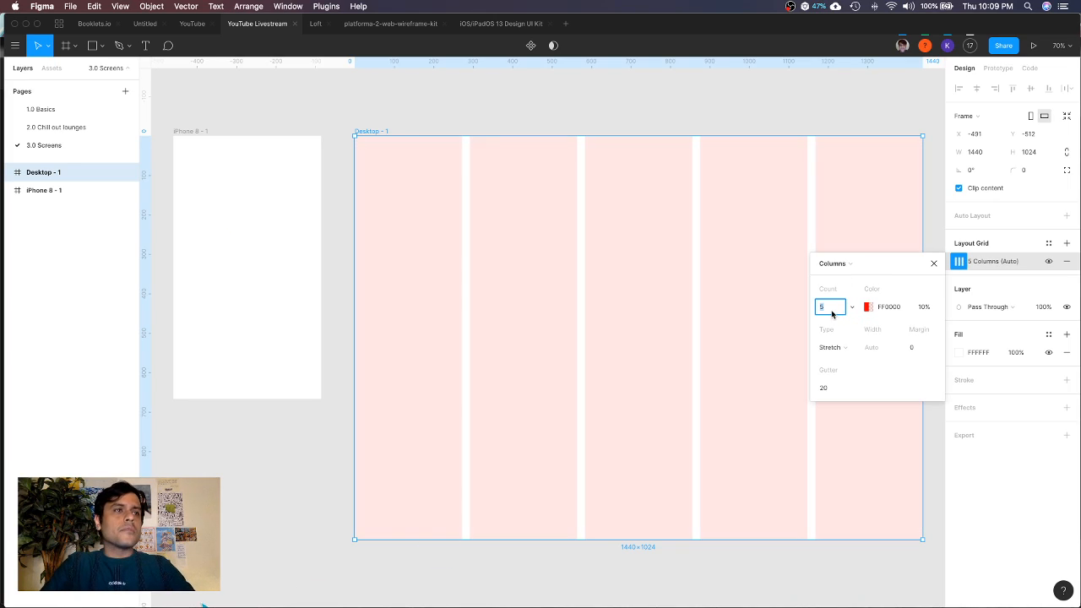
text(12)
key(Return)
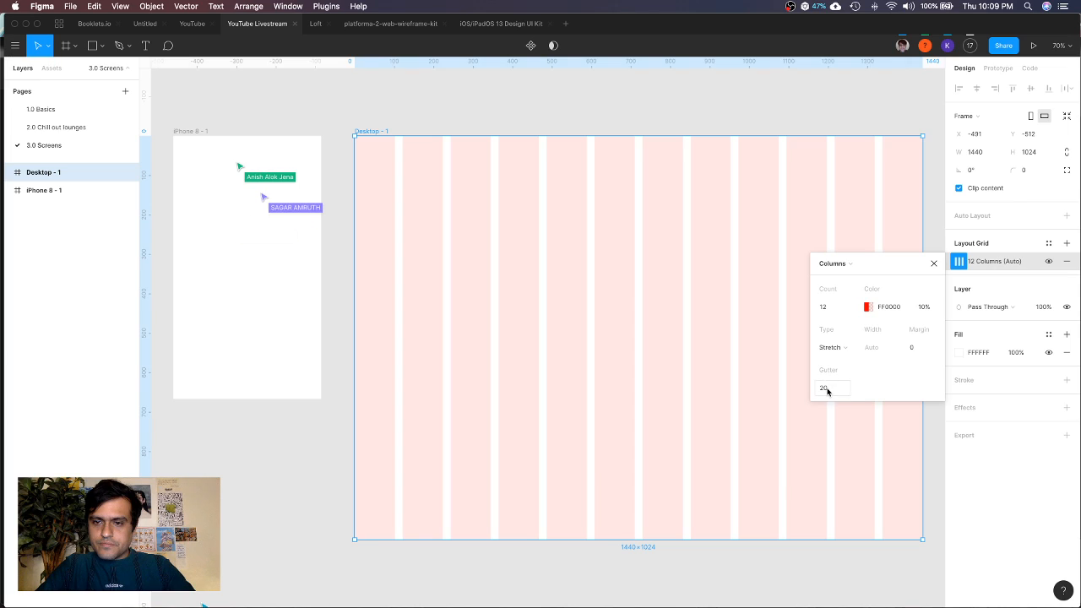
Set the column grid's margin to 300, close the grid settings and deselect the Desktop - 1 frame
click(921, 348)
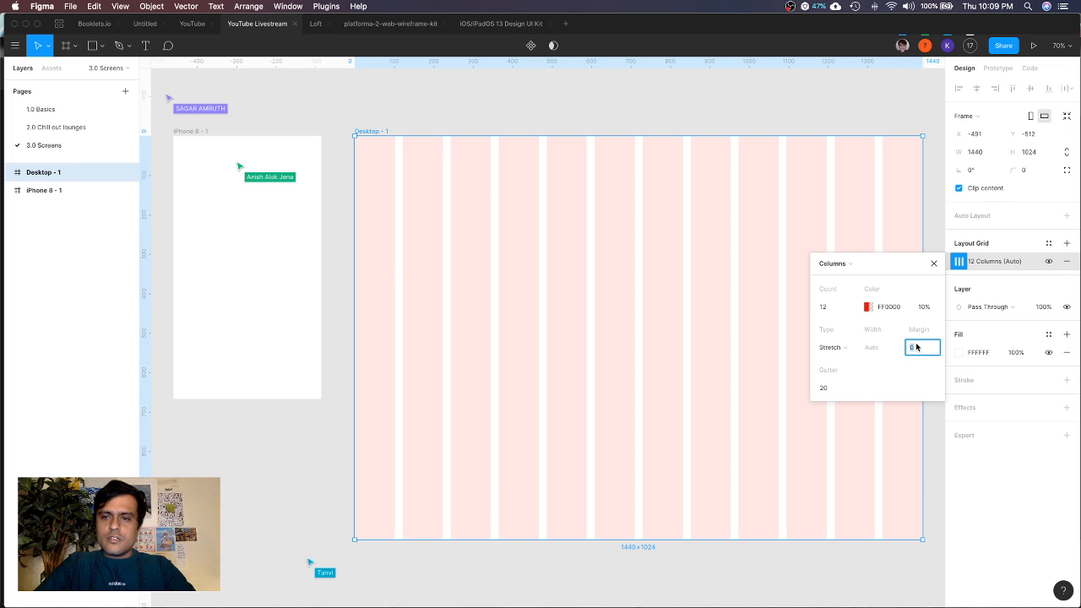
text(300)
key(Return)
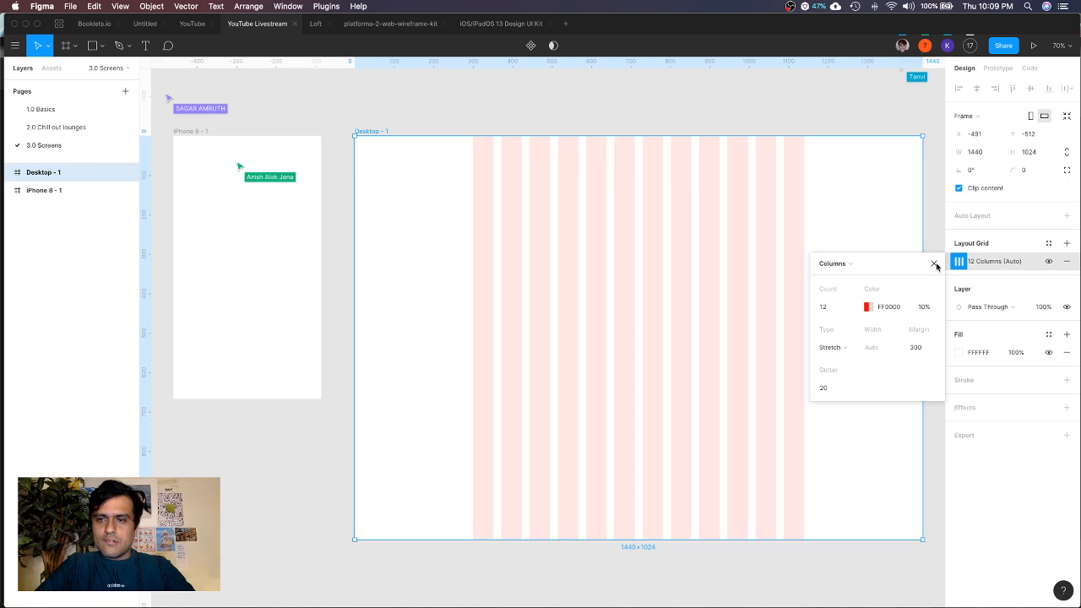
click(934, 264)
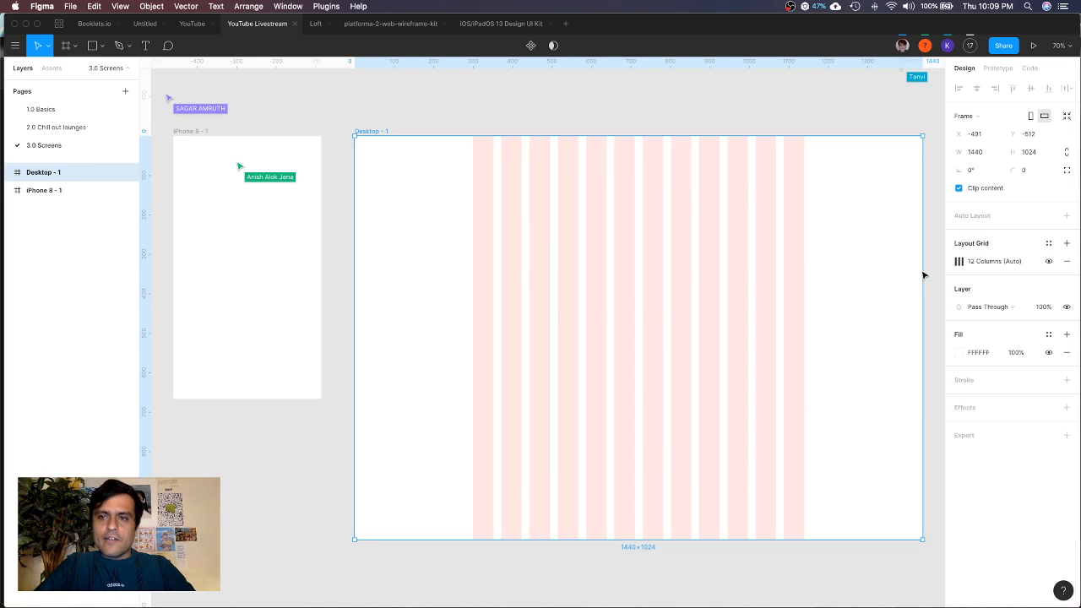
click(721, 105)
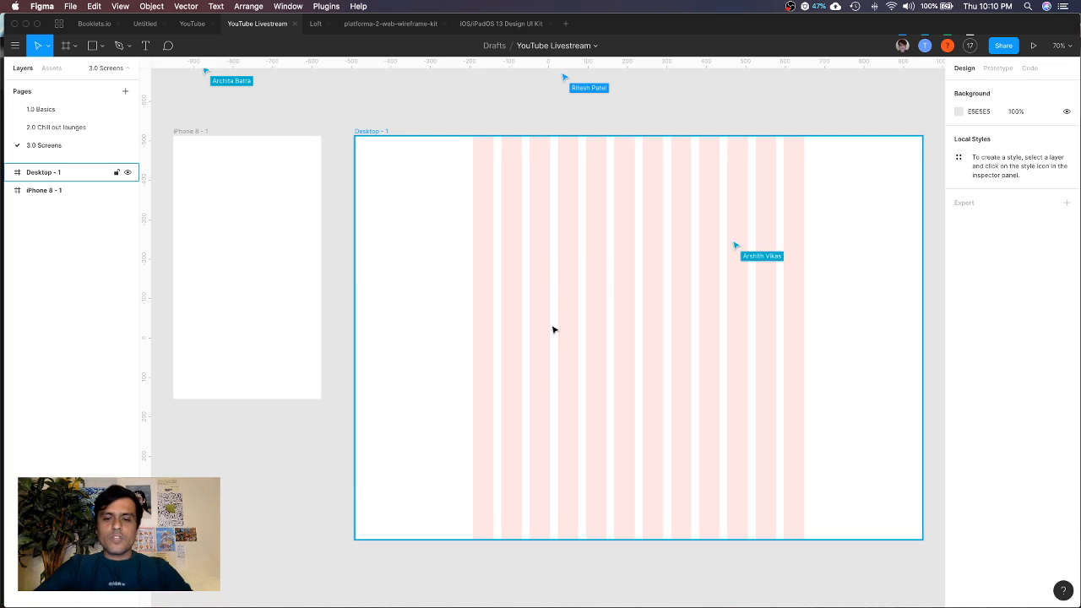
Check the livestream's streaming status in OBS and return to Figma
click(634, 603)
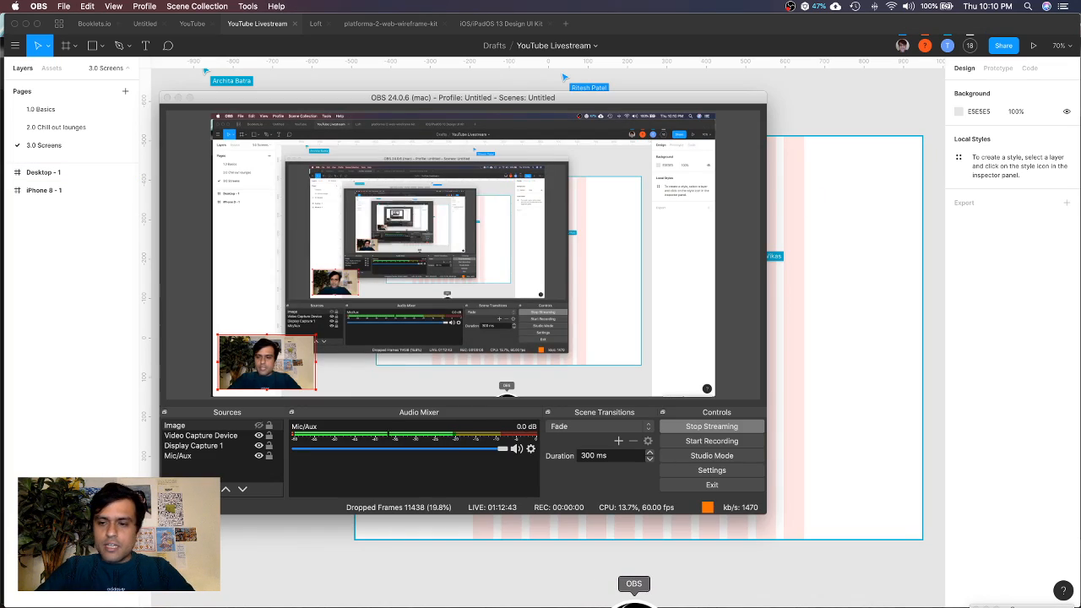
click(719, 543)
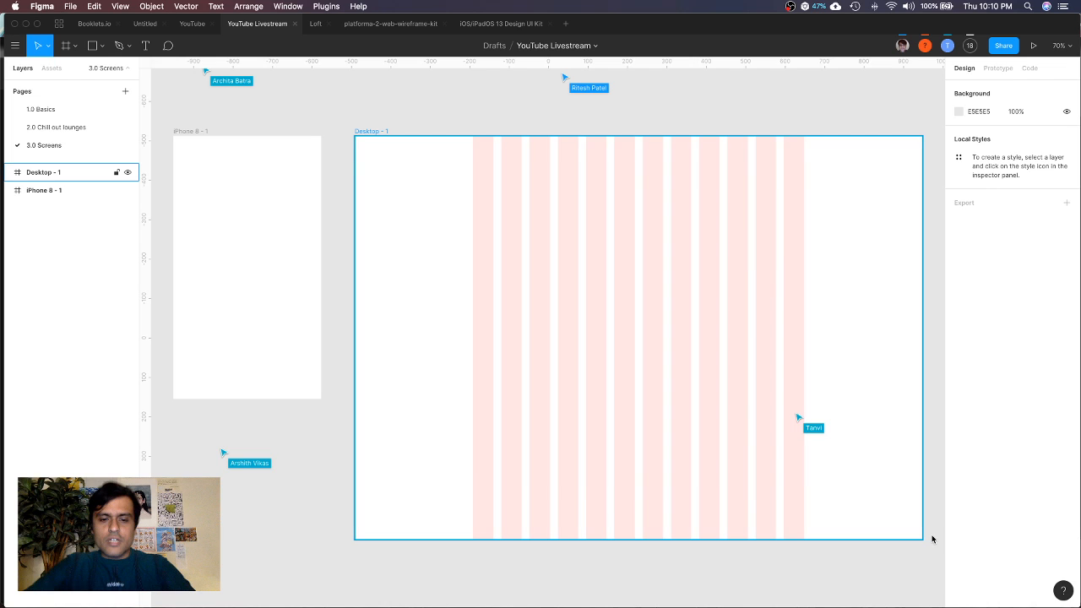
Switch to Chrome, find "visual" on the YouTube channel's videos page and open the Fundamentals of visual design video
key(super+Tab)
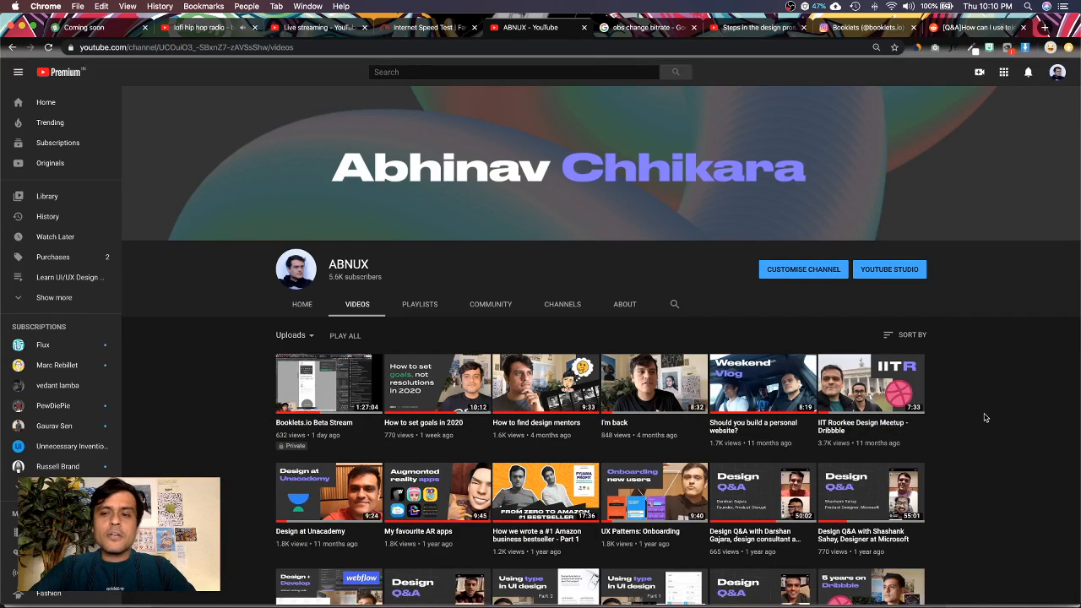
scroll(985, 417, down, 5)
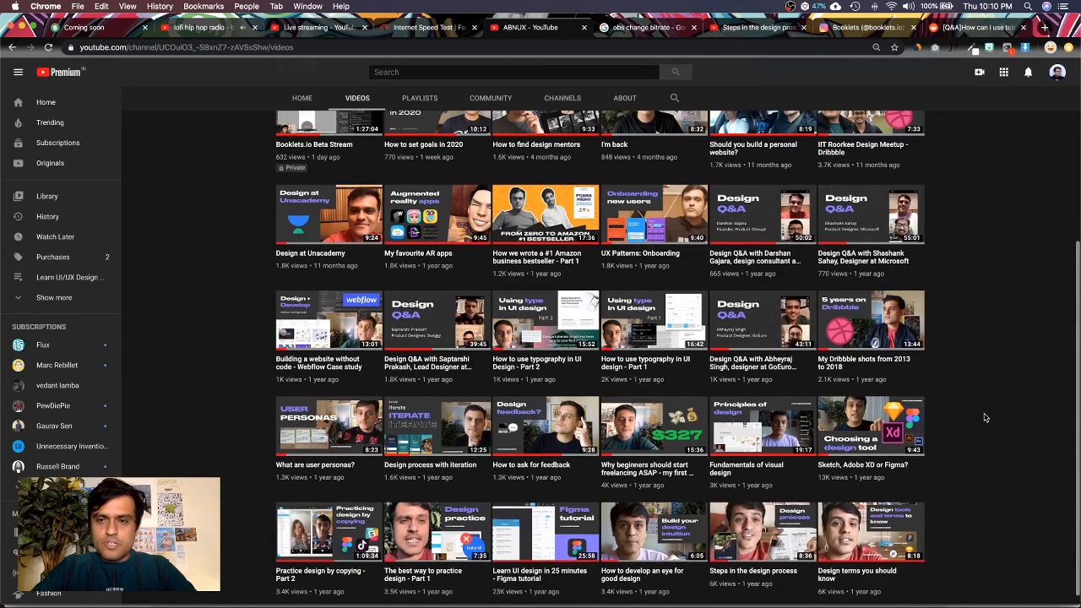
key(super+f)
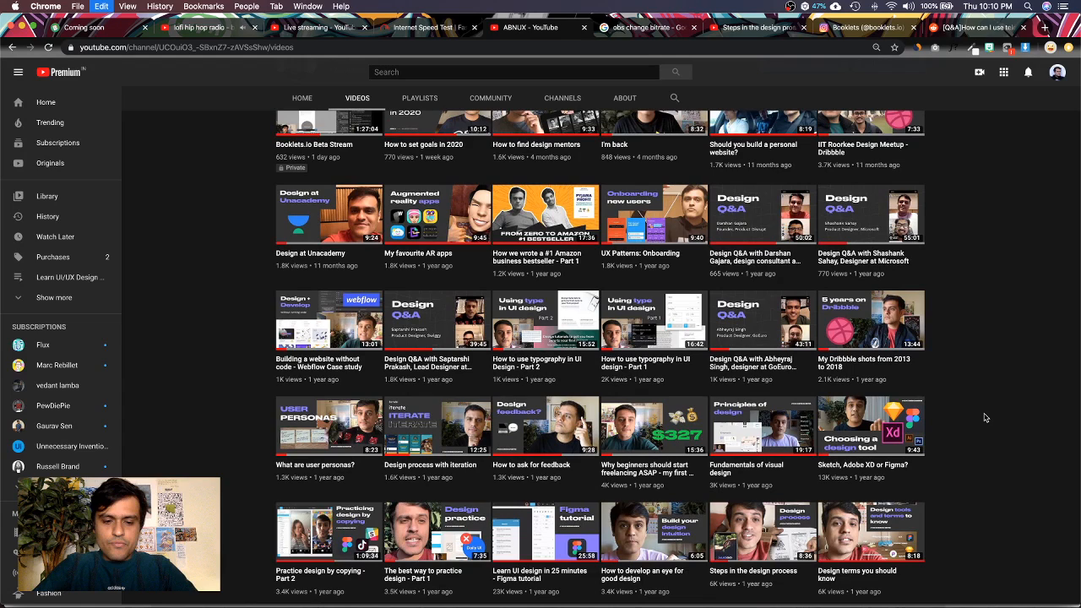
key(super+f)
text(v)
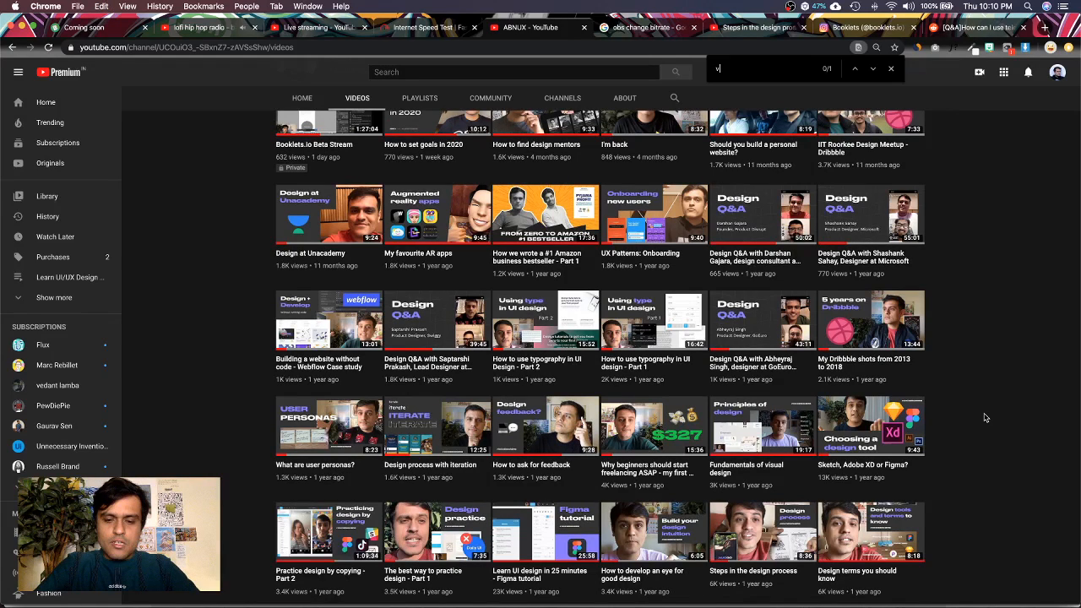
text(isual)
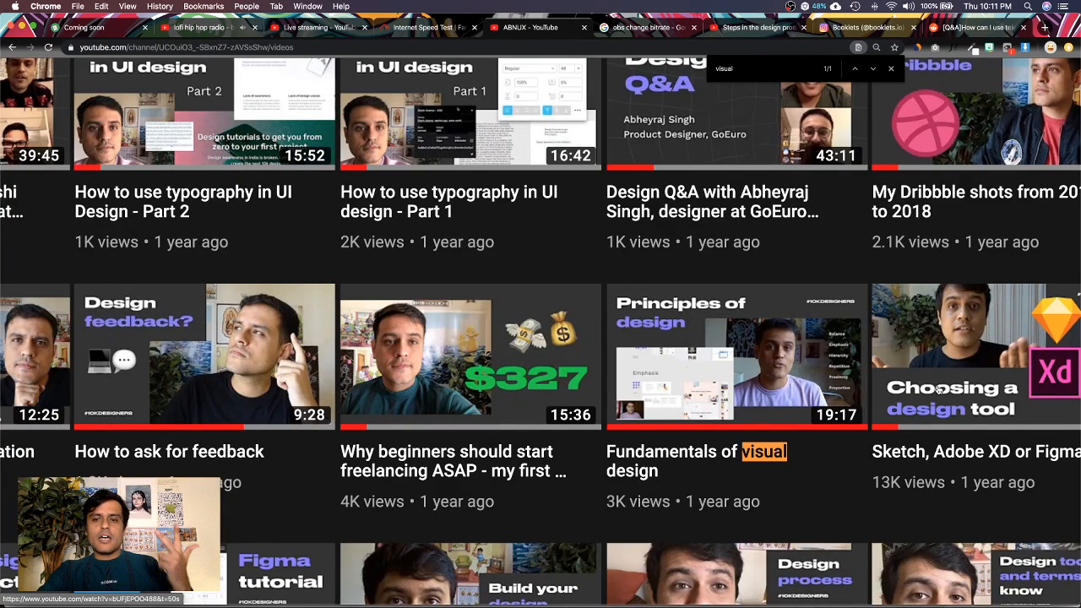
click(731, 406)
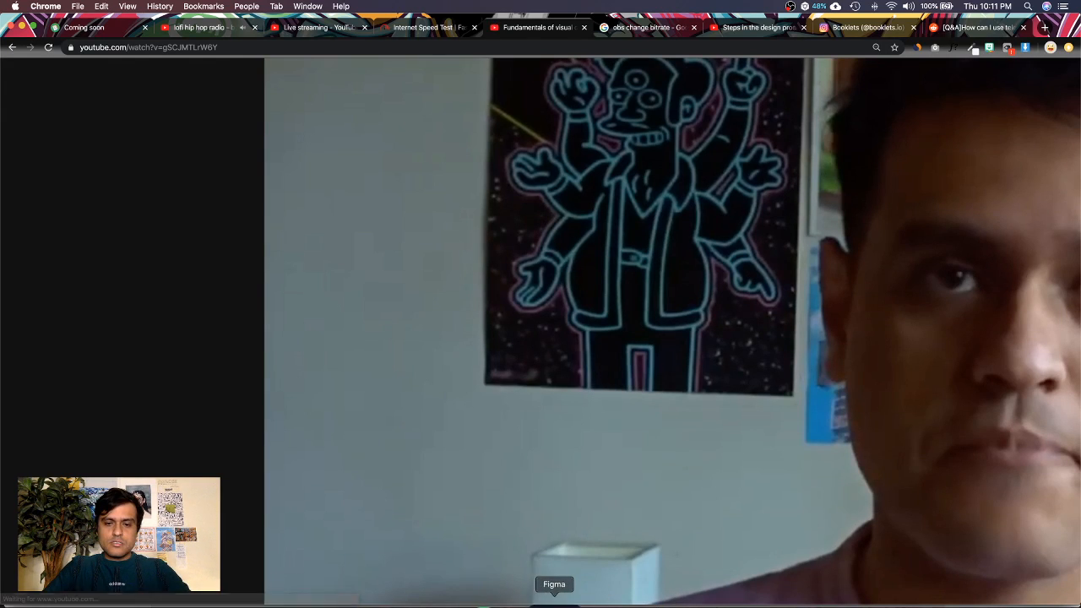
Switch to Figma, select the iPhone 8 - 1 frame and review the available move, shape and pen tools
click(554, 601)
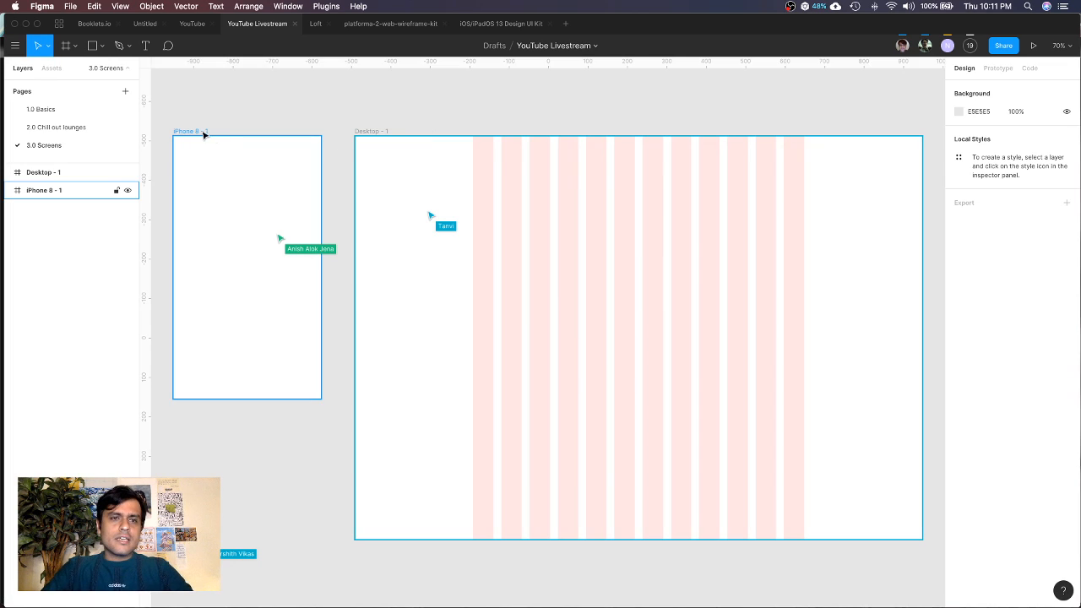
click(203, 132)
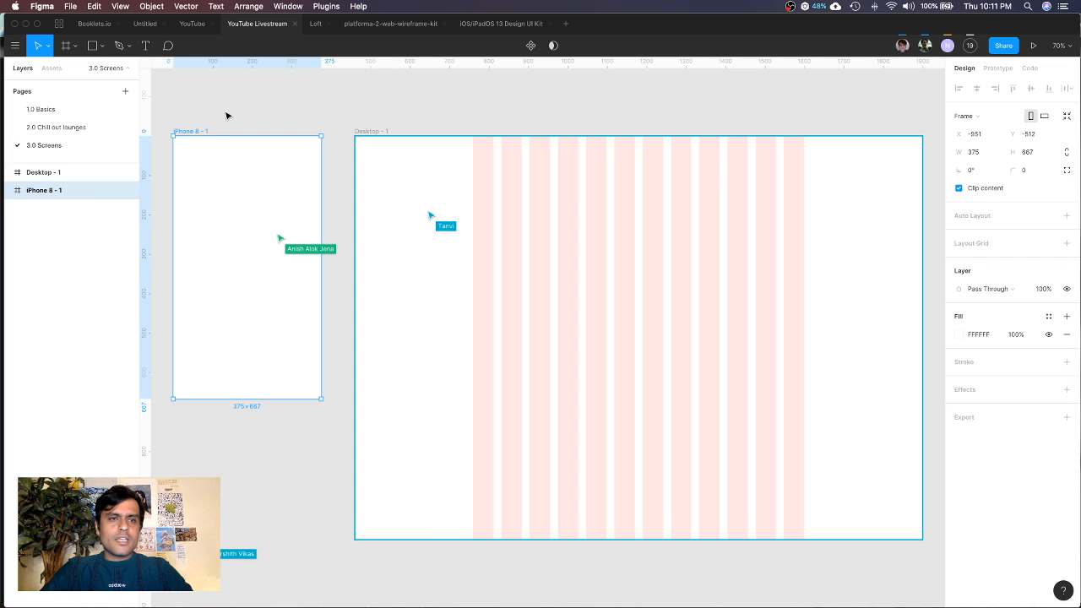
scroll(226, 116, left, 3)
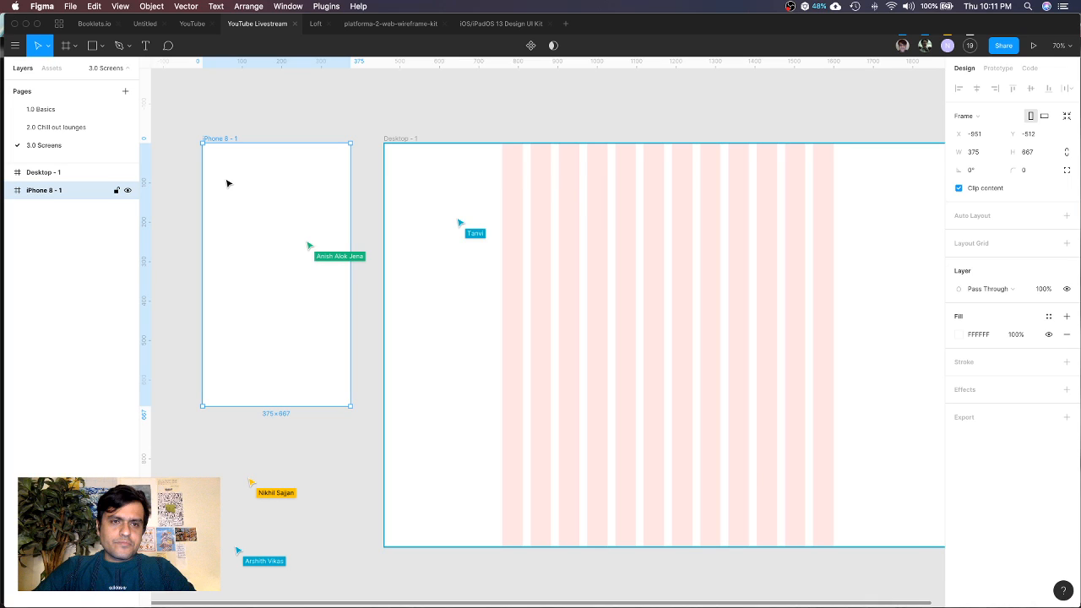
click(44, 48)
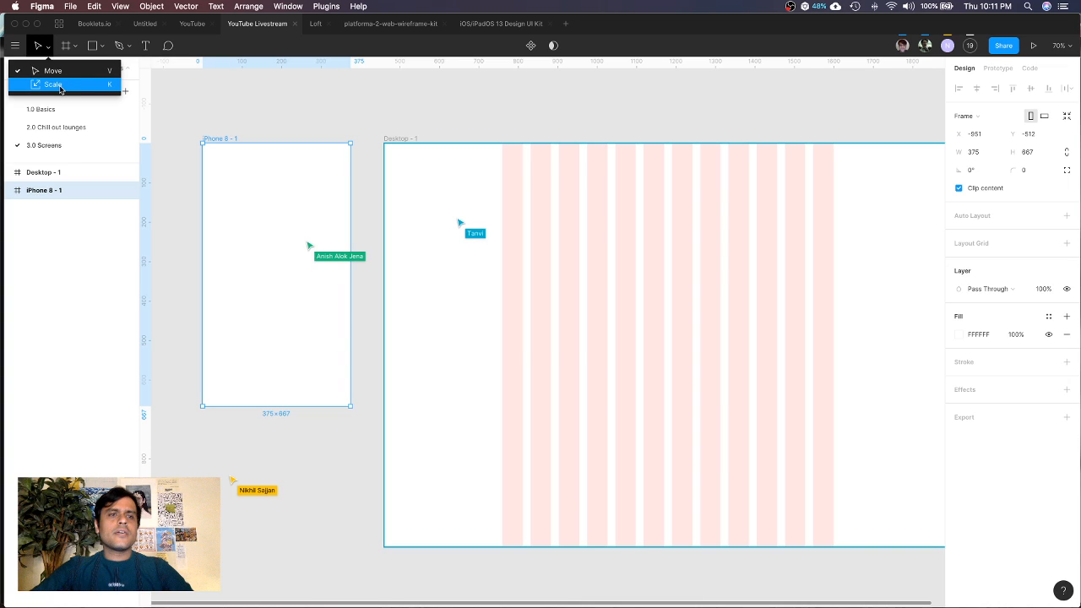
key(Escape)
click(98, 47)
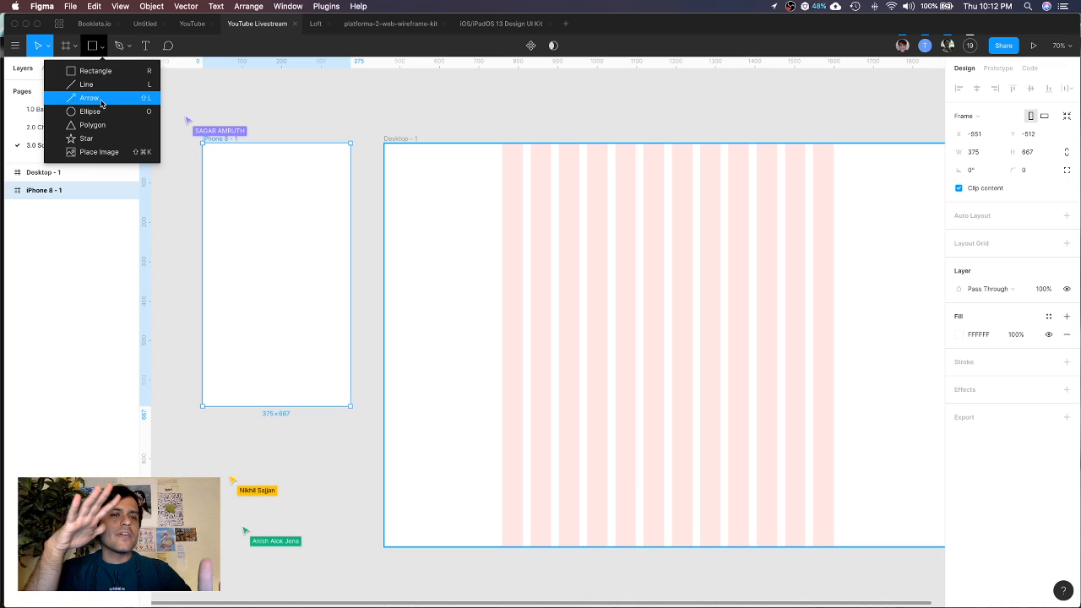
click(127, 45)
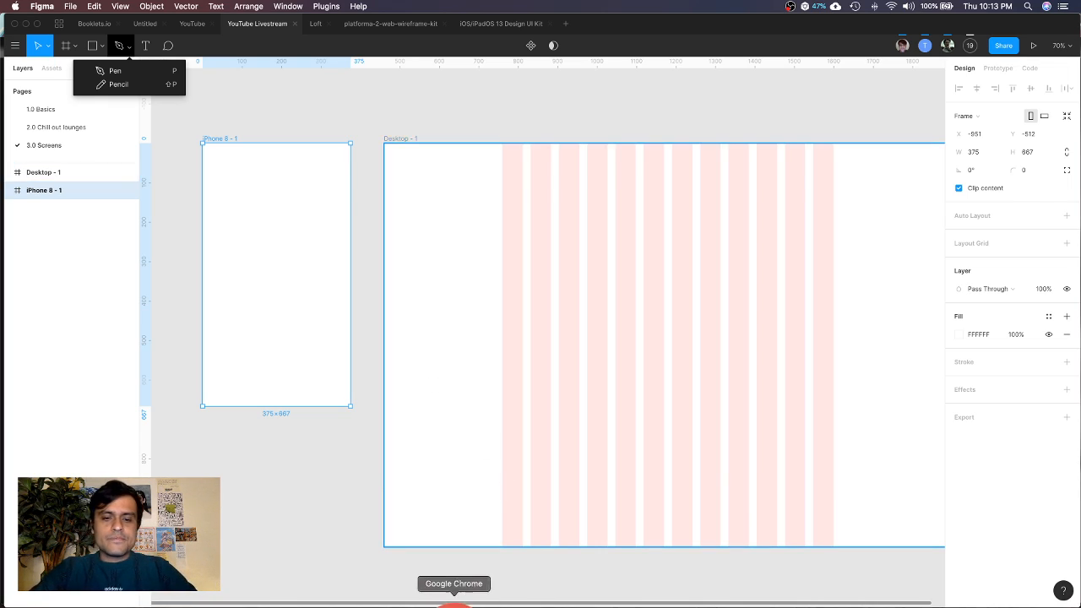
Check the livestream dashboard and its live chat in Chrome, returning to the frames in Figma
click(456, 601)
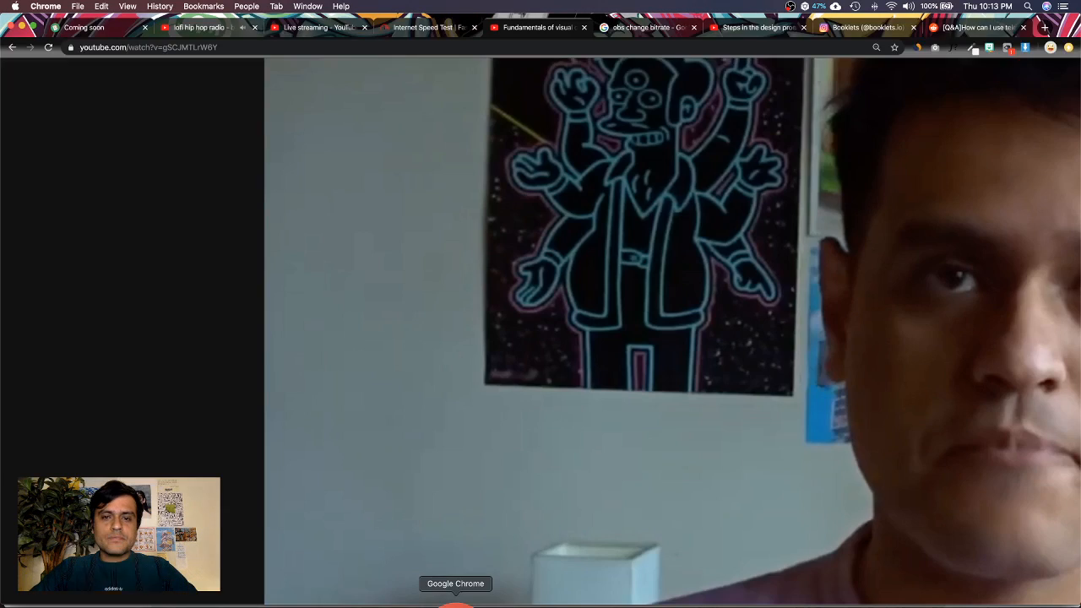
click(296, 28)
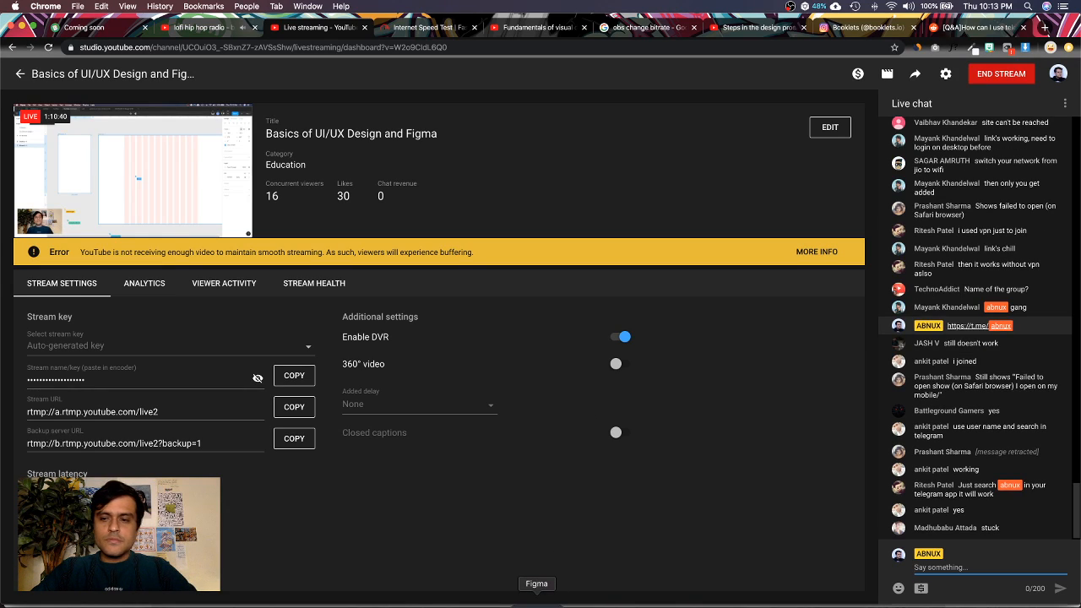
click(537, 603)
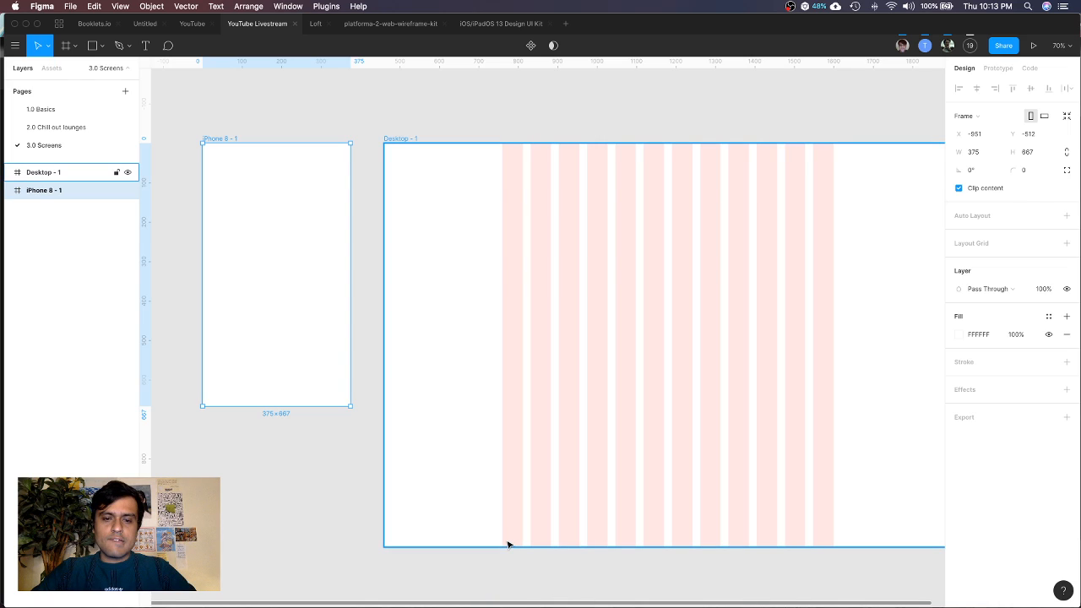
click(314, 499)
scroll(315, 500, down, 5)
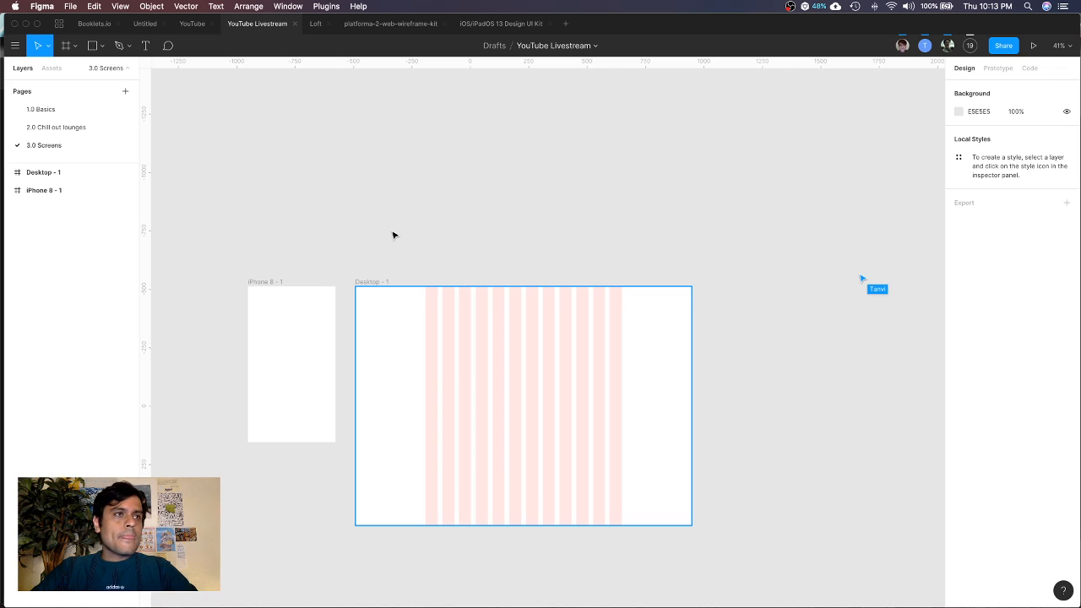
click(325, 324)
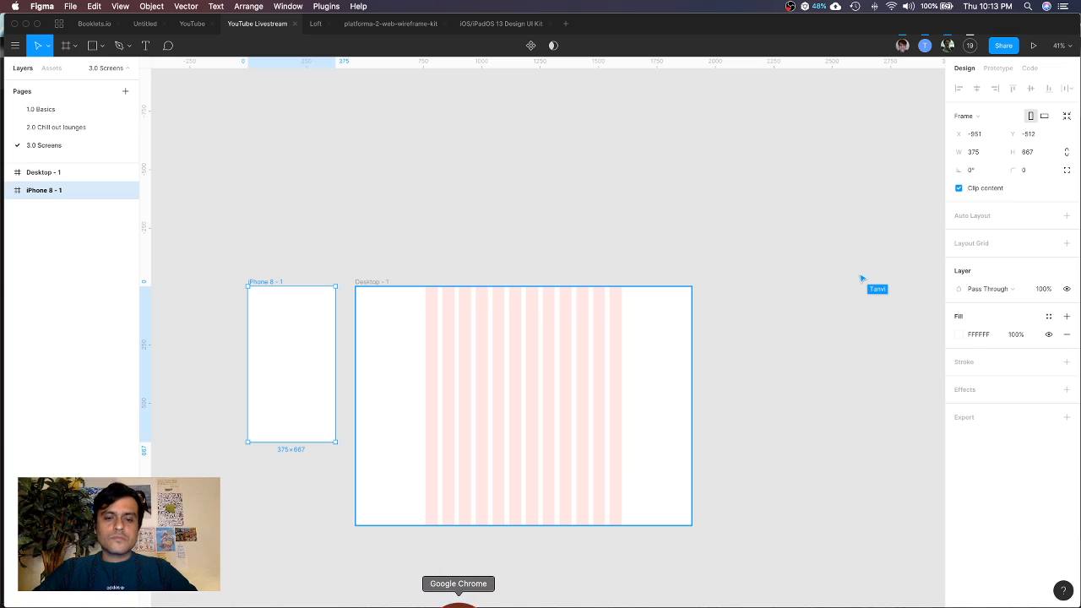
click(459, 603)
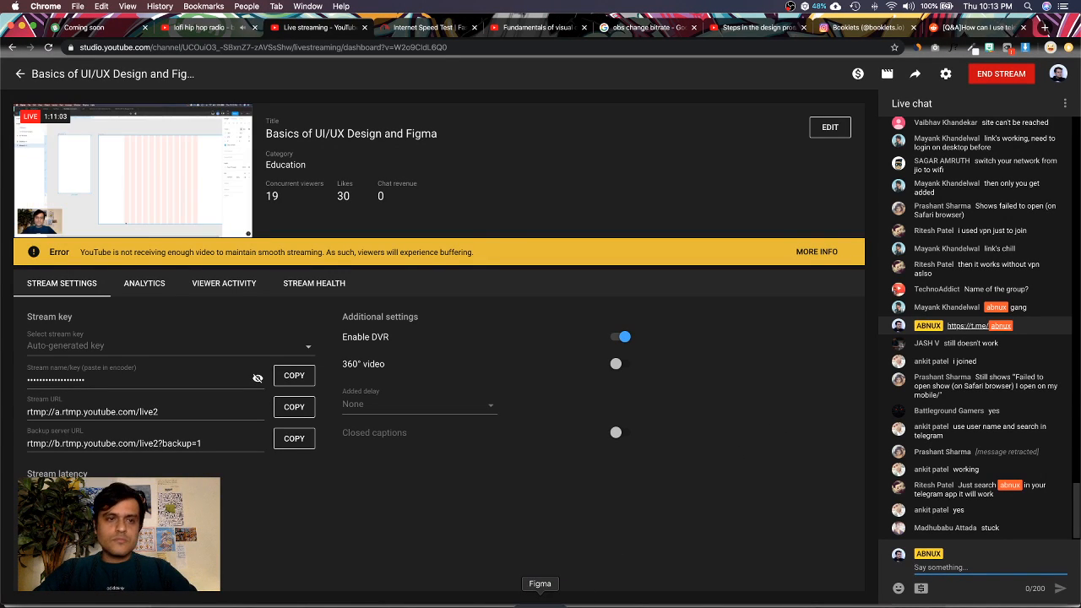
click(540, 603)
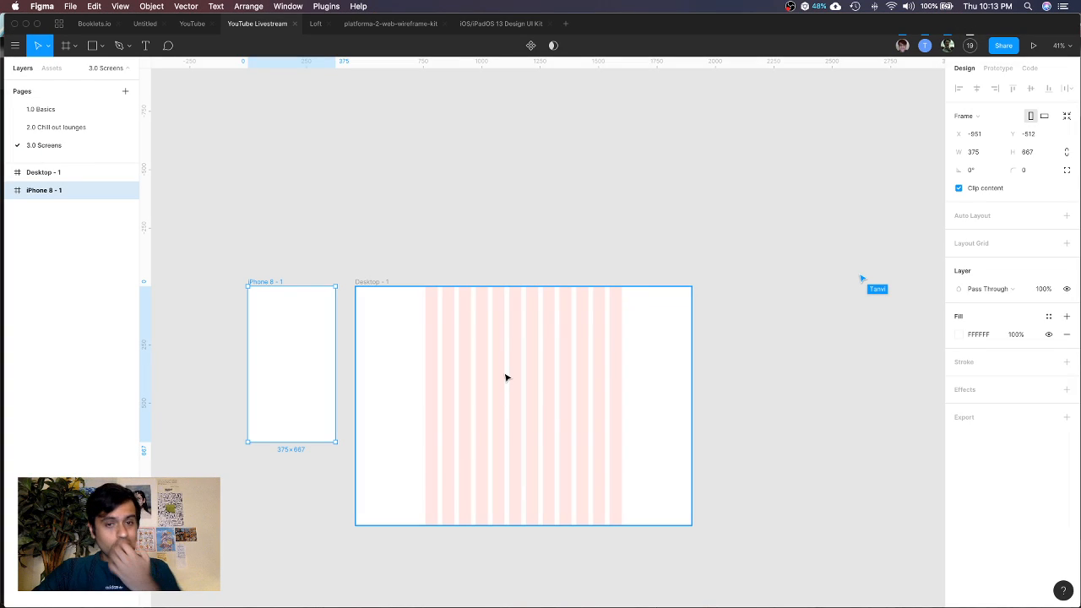
click(460, 238)
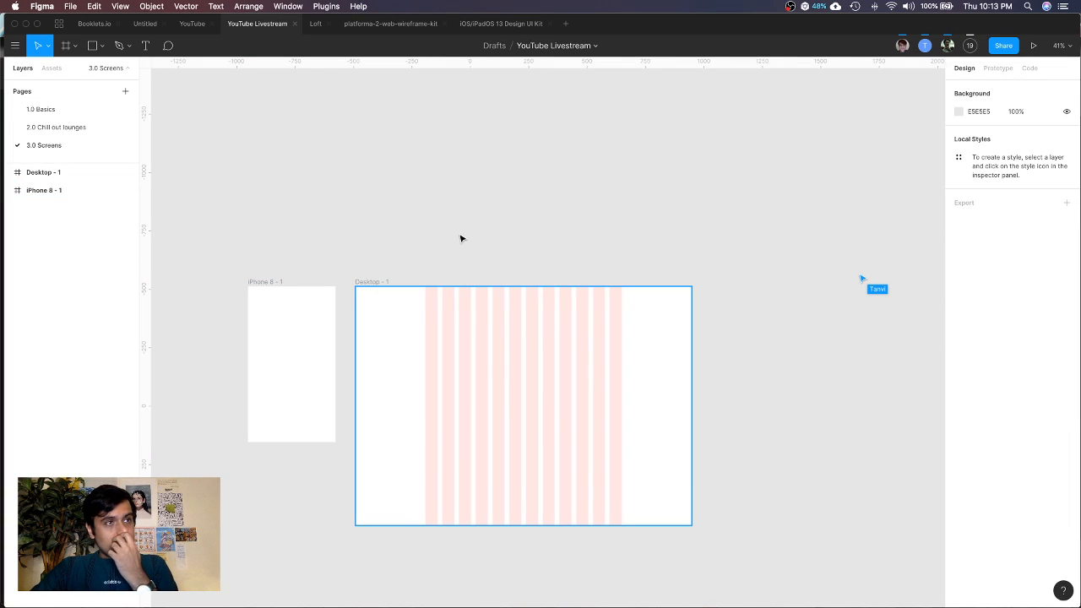
scroll(344, 272, up, 1)
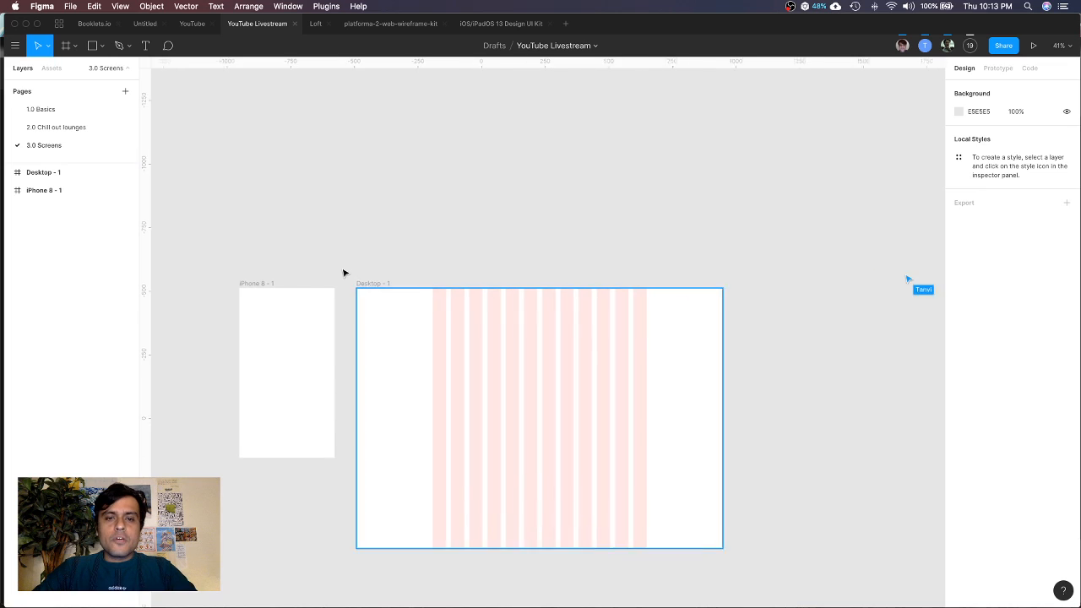
scroll(344, 272, up, 3)
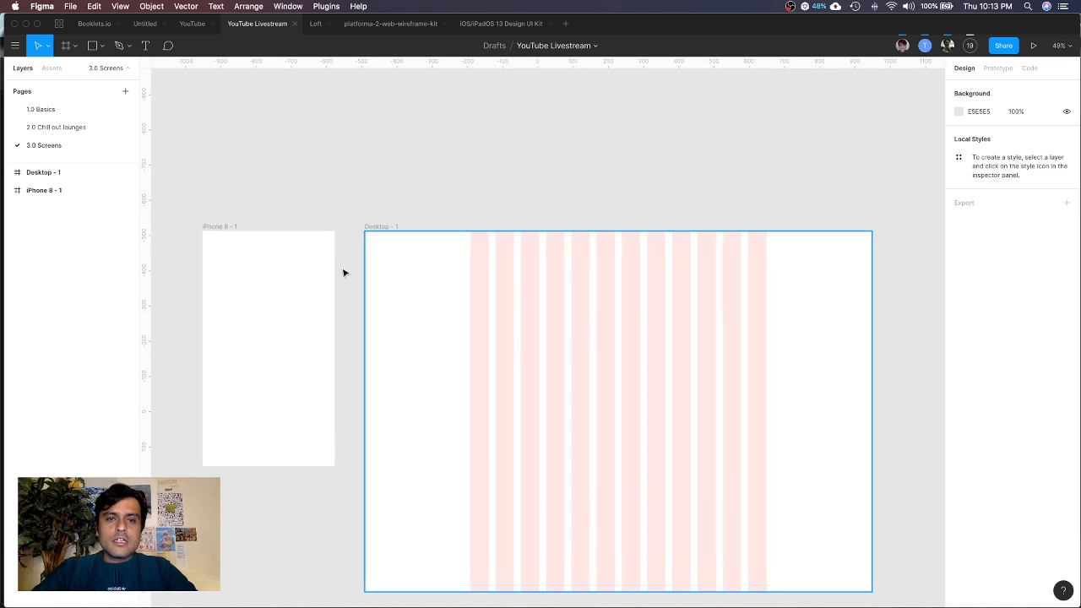
scroll(343, 272, down, 2)
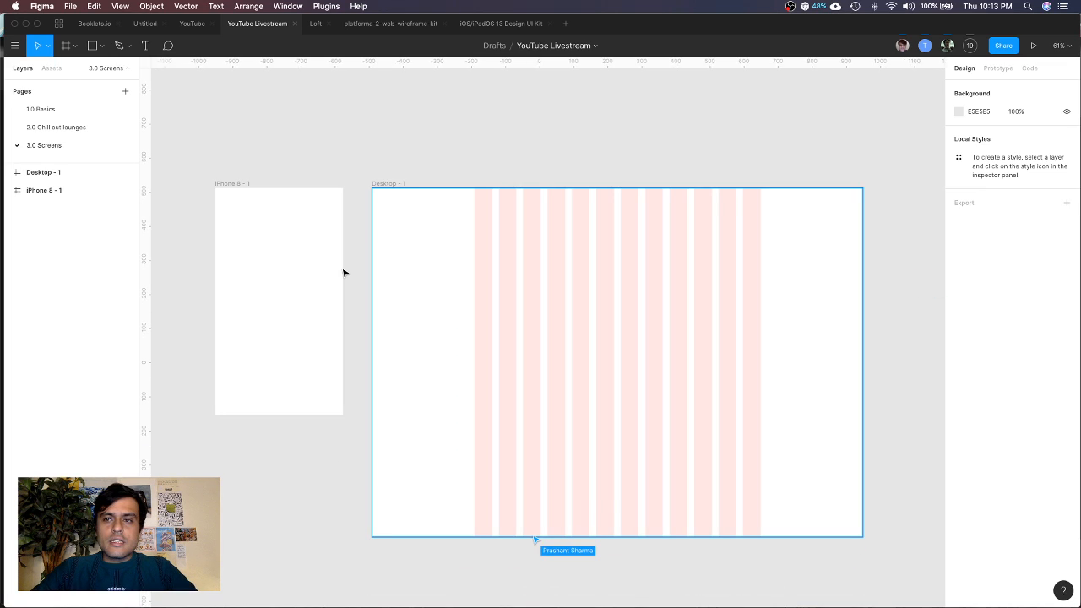
scroll(344, 273, up, 1)
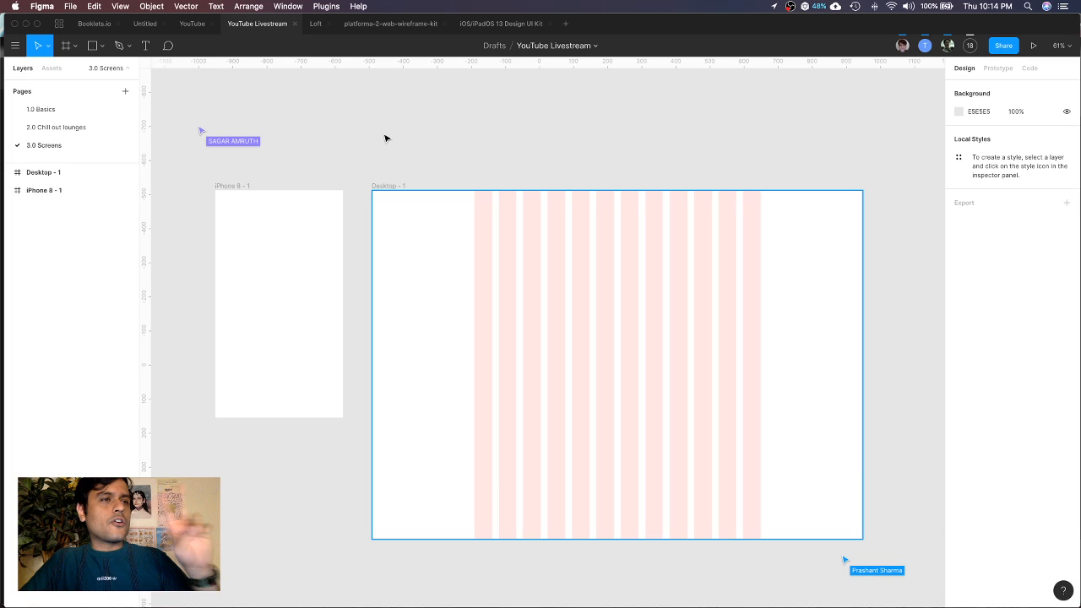
Hide the layout grid of the Desktop - 1 frame and draw a 1440 × 548 rectangle from its upper-left corner across its full width
click(726, 196)
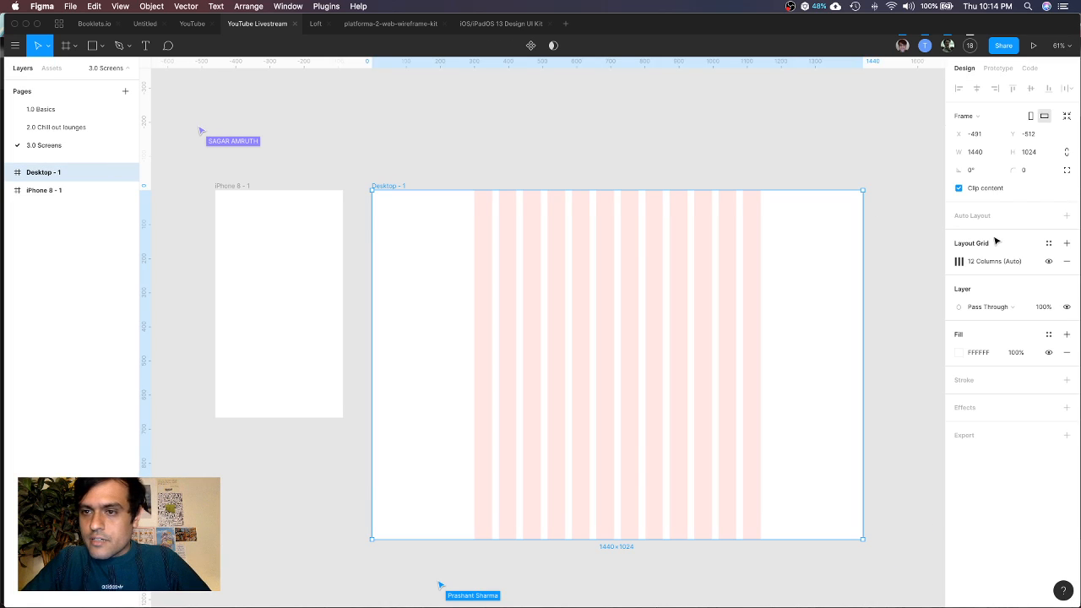
click(1048, 261)
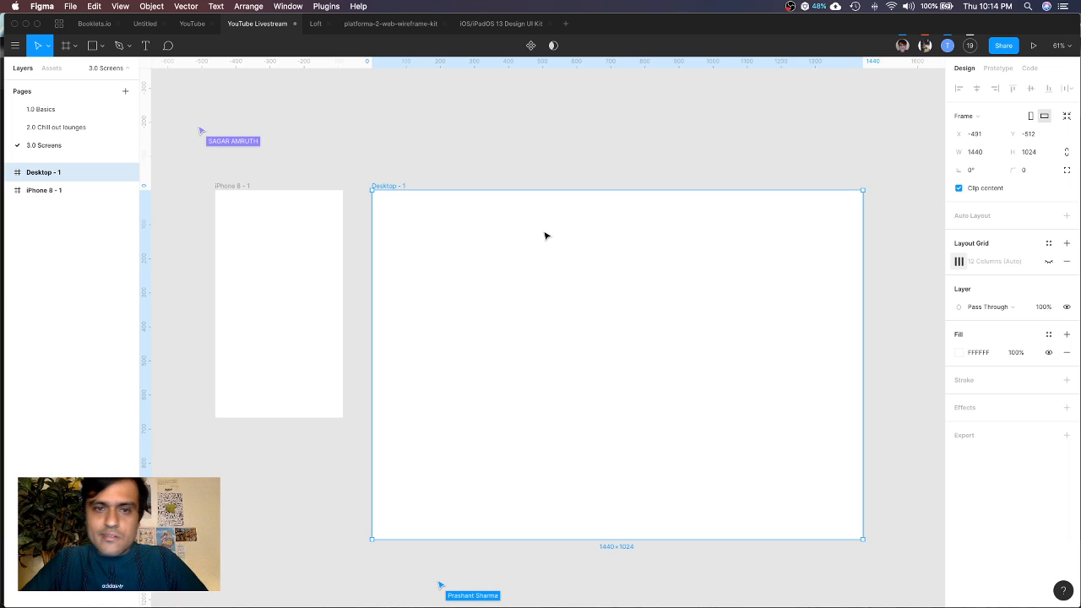
key(r)
drag(372, 190, 862, 378)
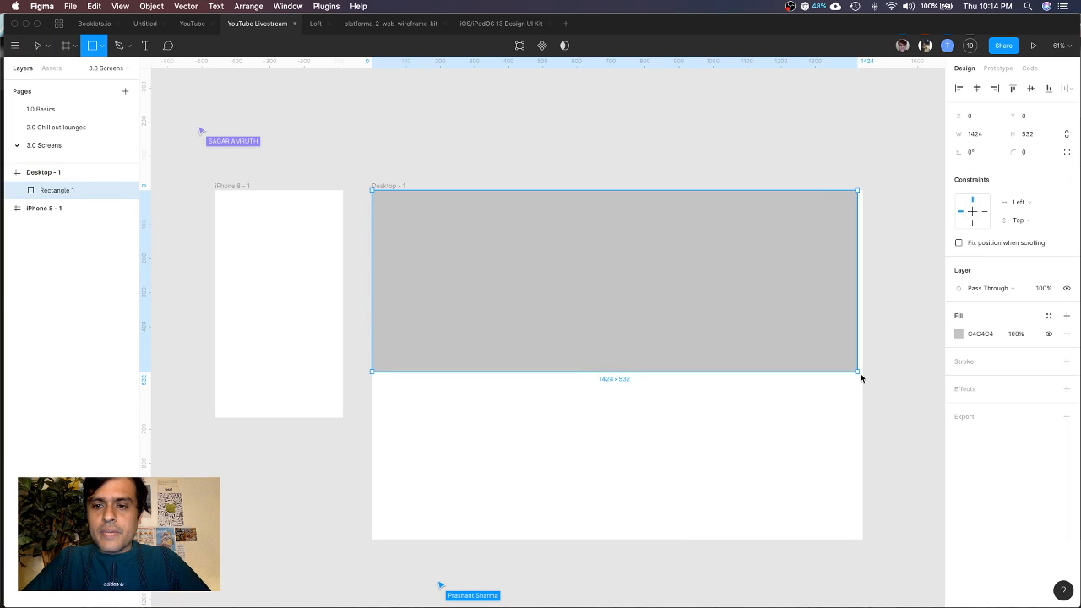
drag(861, 379, 866, 384)
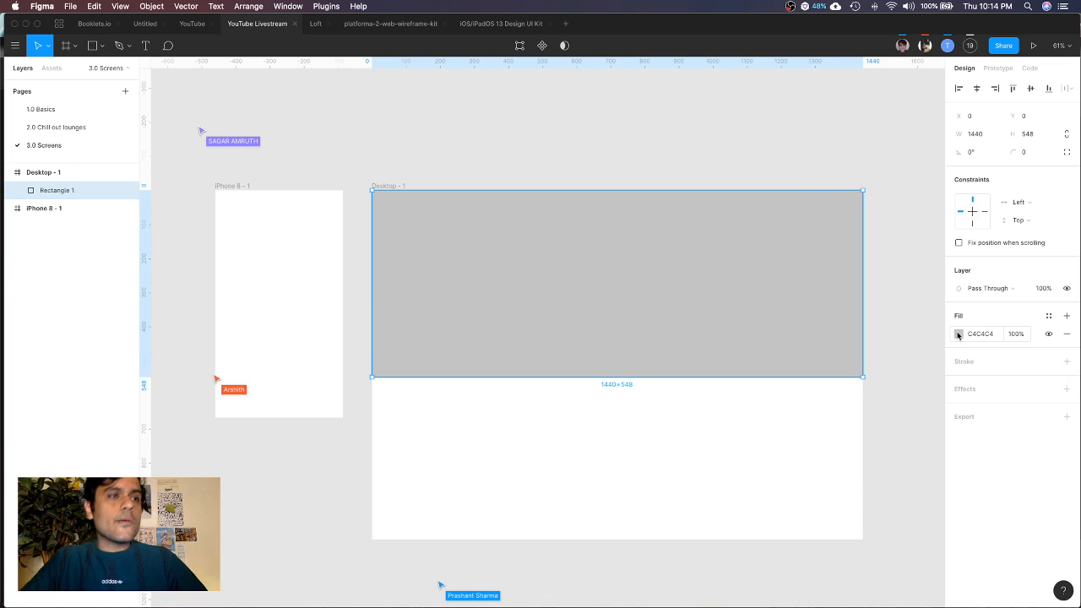
Set the rectangle's fill to light grey F4F4F4 and deselect it
click(959, 333)
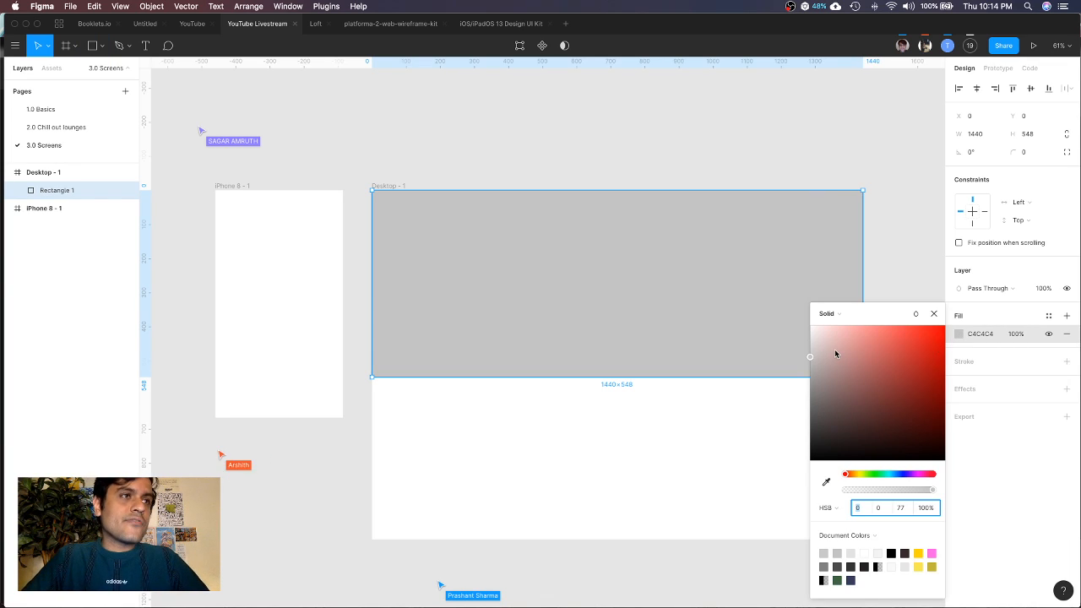
drag(811, 340, 796, 333)
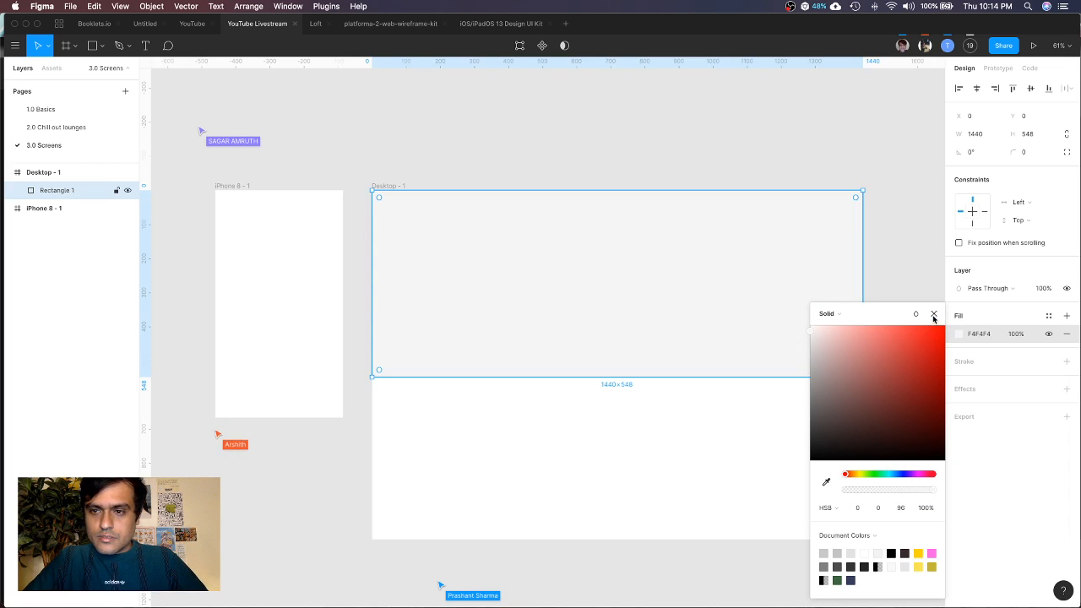
click(589, 133)
Add the text "#10kdesigners" over the light grey rectangle in the Desktop - 1 frame
key(t)
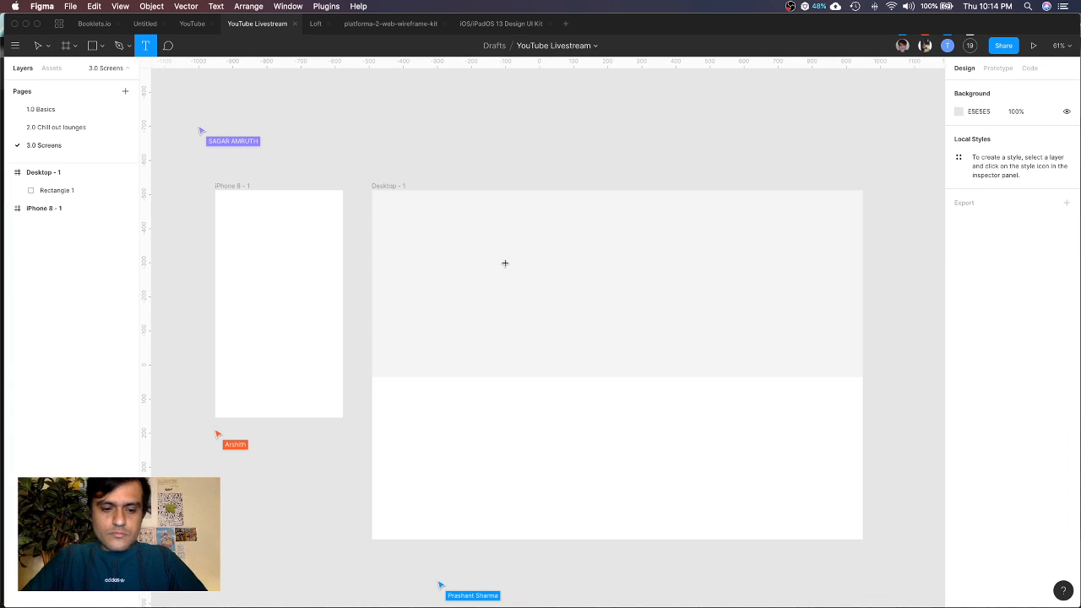
click(505, 264)
text(#10kdesigners)
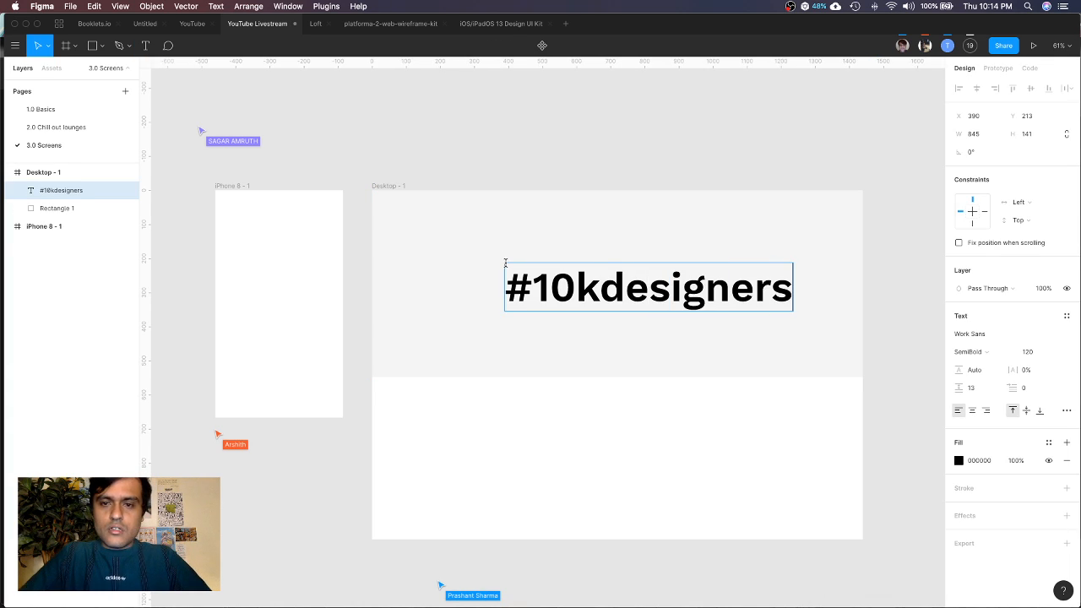
Set the #10kdesigners text to the Termina font at size 60 and move it to the horizontal centre of the frame, at X 441, Y 178
click(984, 334)
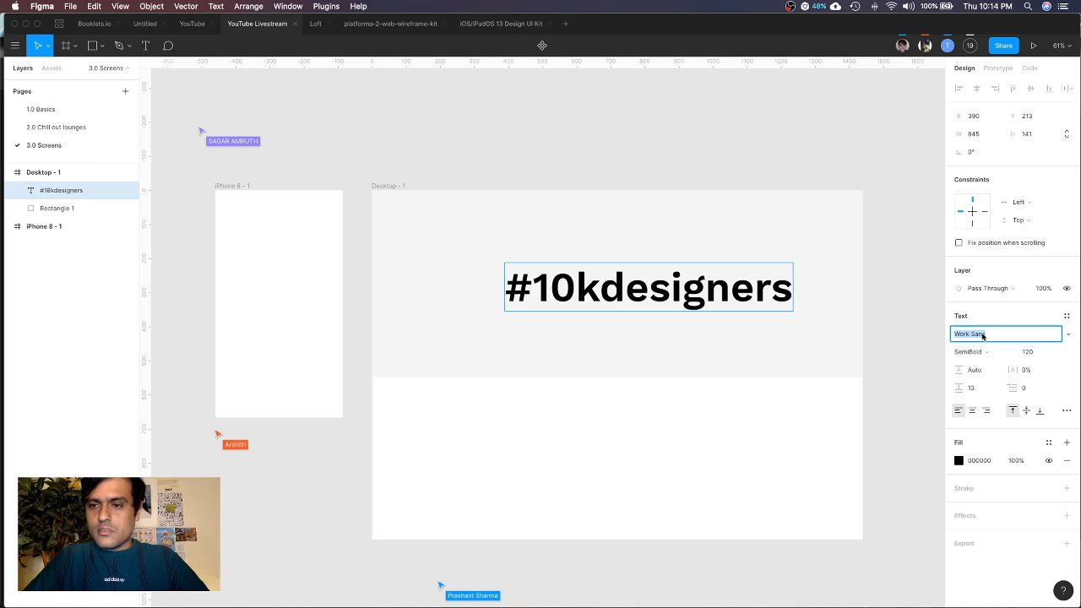
key(Escape)
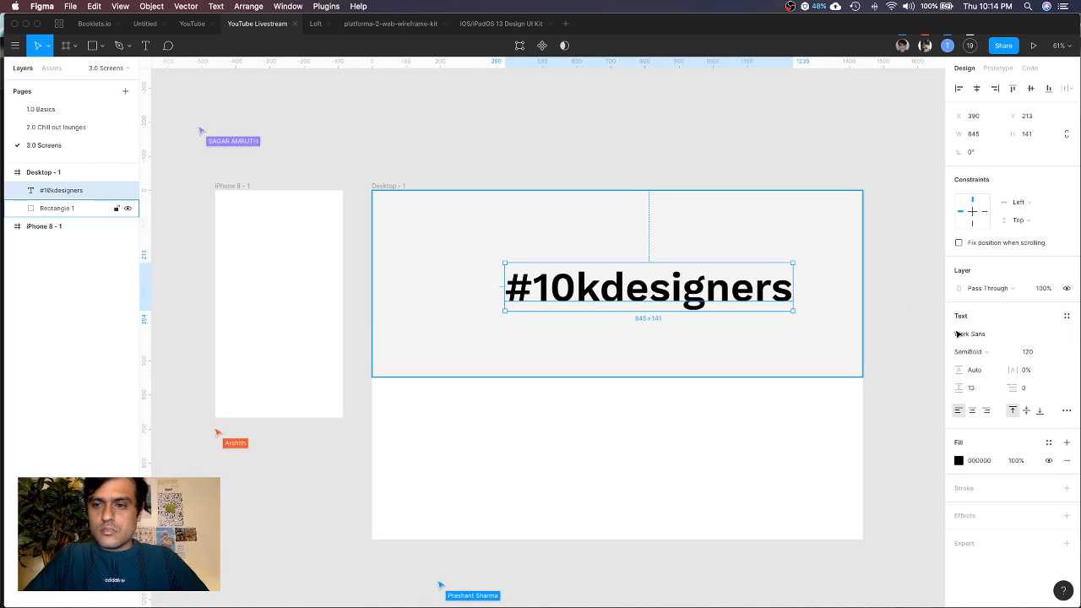
click(992, 339)
text(E)
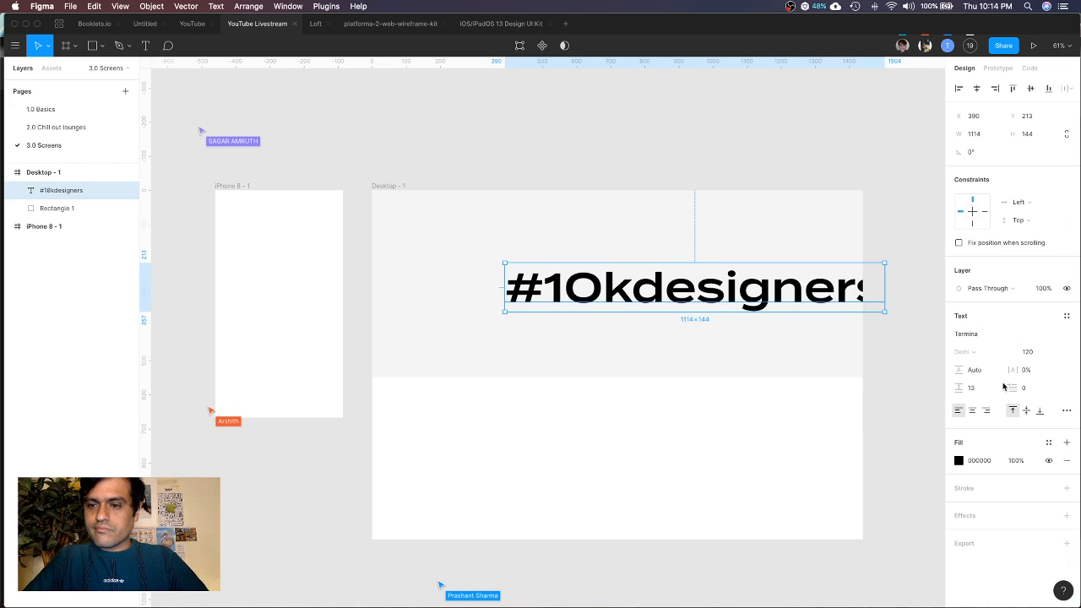
click(1036, 354)
text(60)
key(Return)
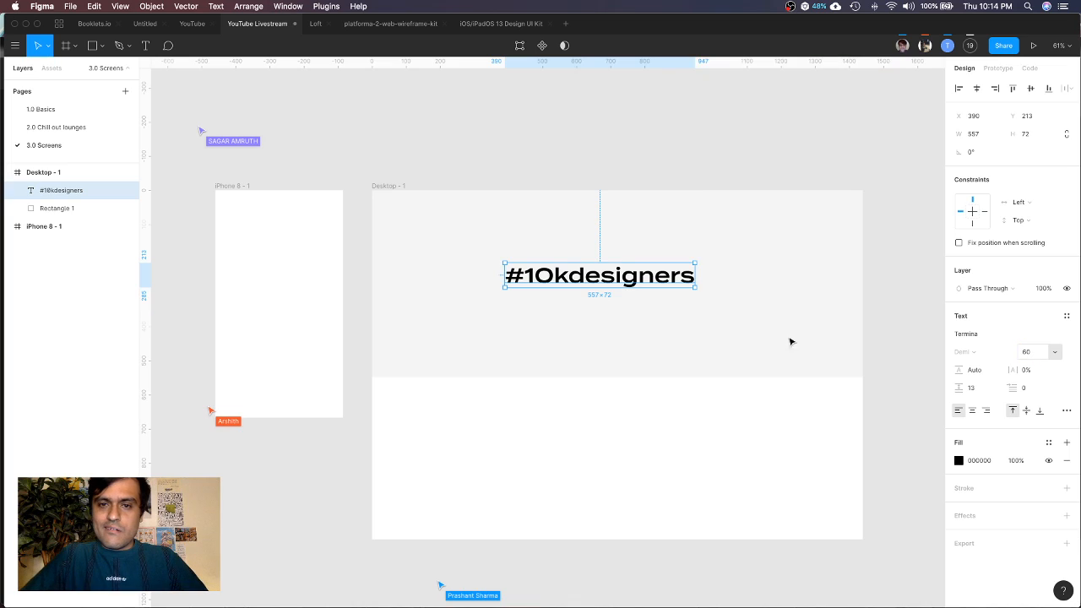
drag(673, 277, 674, 268)
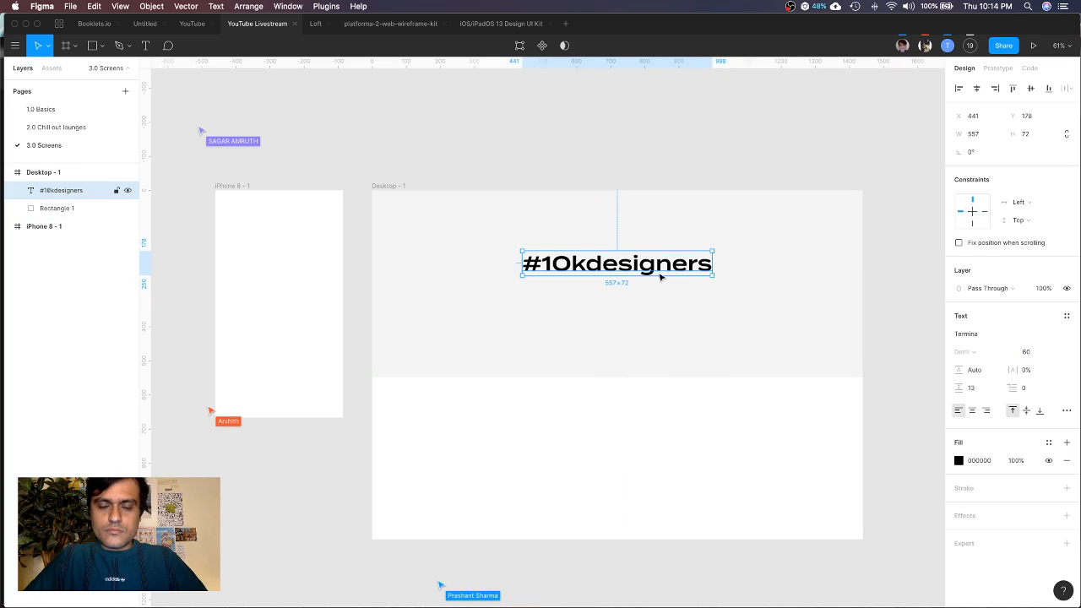
double_click(668, 270)
click(486, 307)
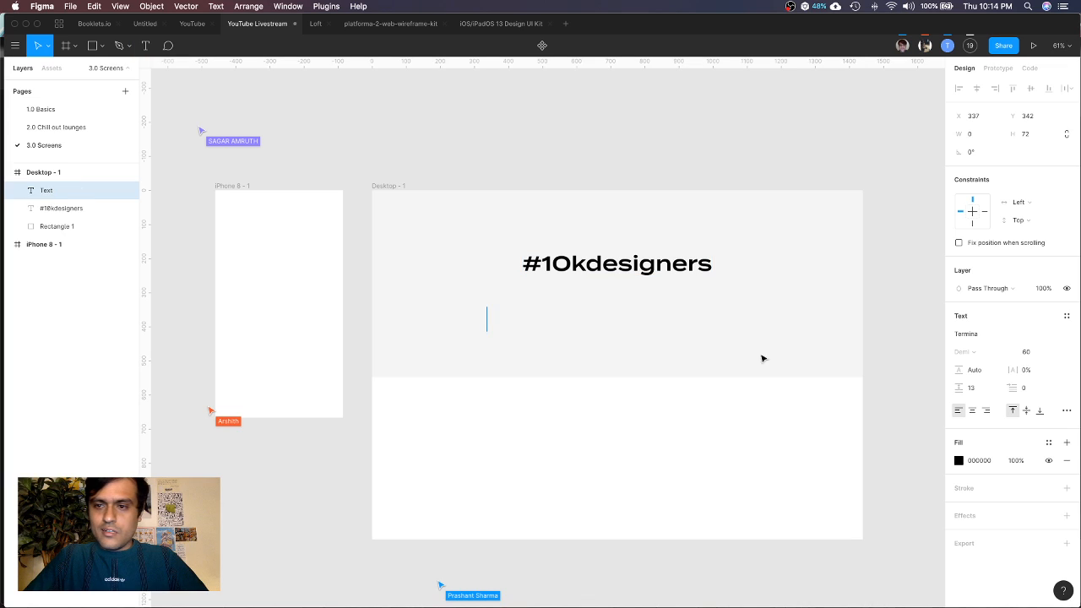
click(981, 336)
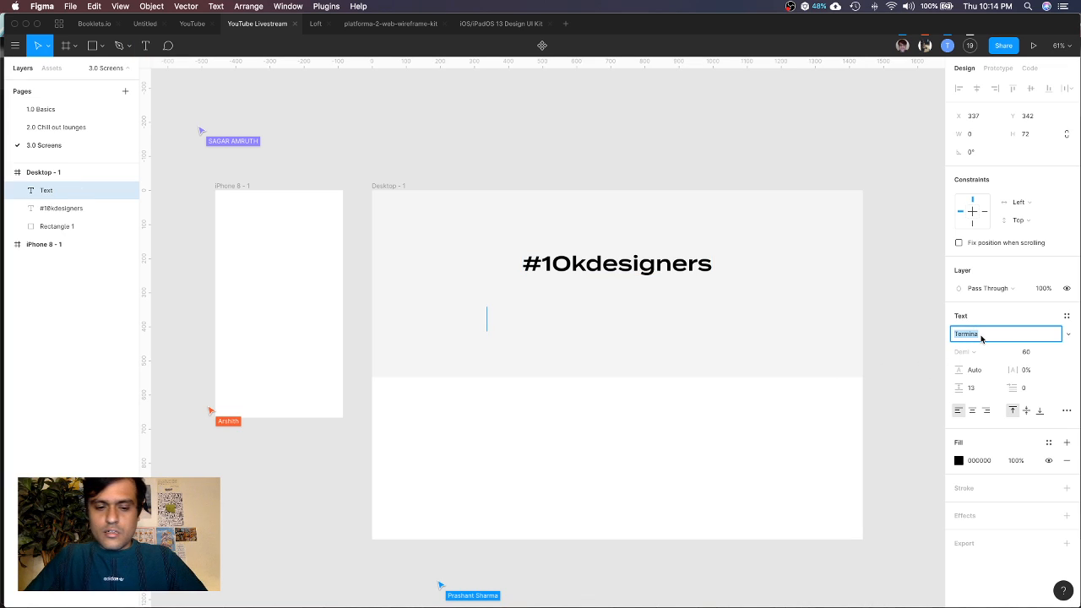
text(Work Sans)
key(Return)
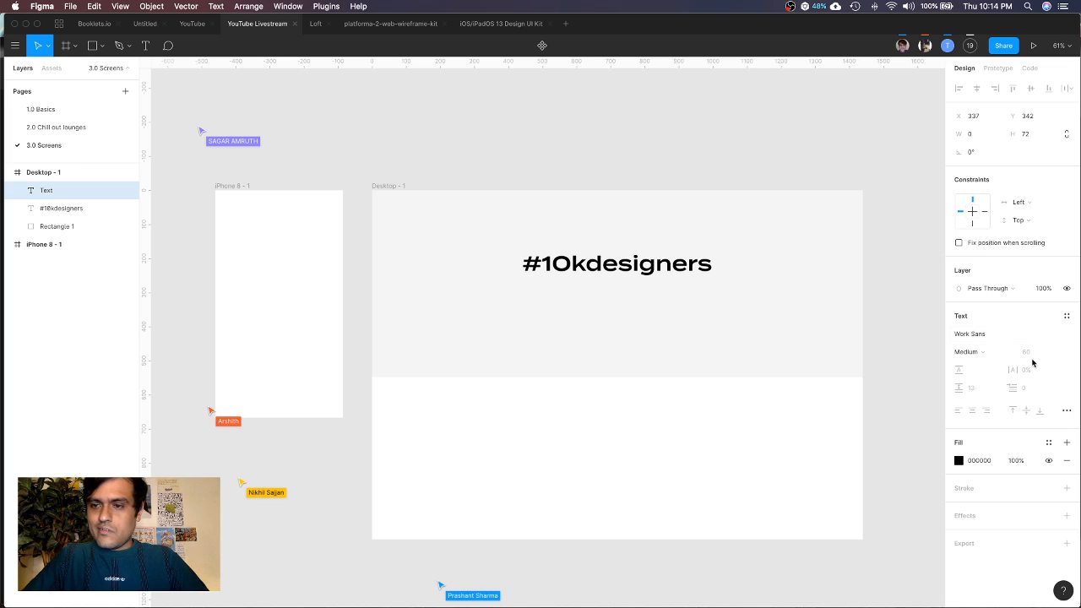
click(519, 340)
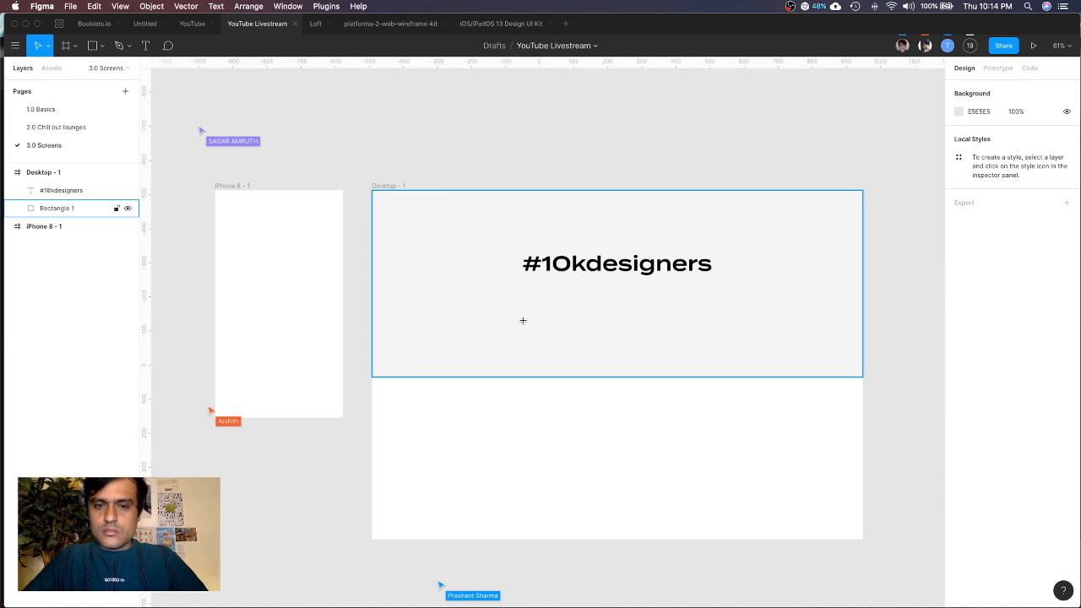
Add the text "Body paragraph" beneath the #10kdesigners heading in the Desktop - 1 frame, at X 443, Y 380
key(t)
click(523, 322)
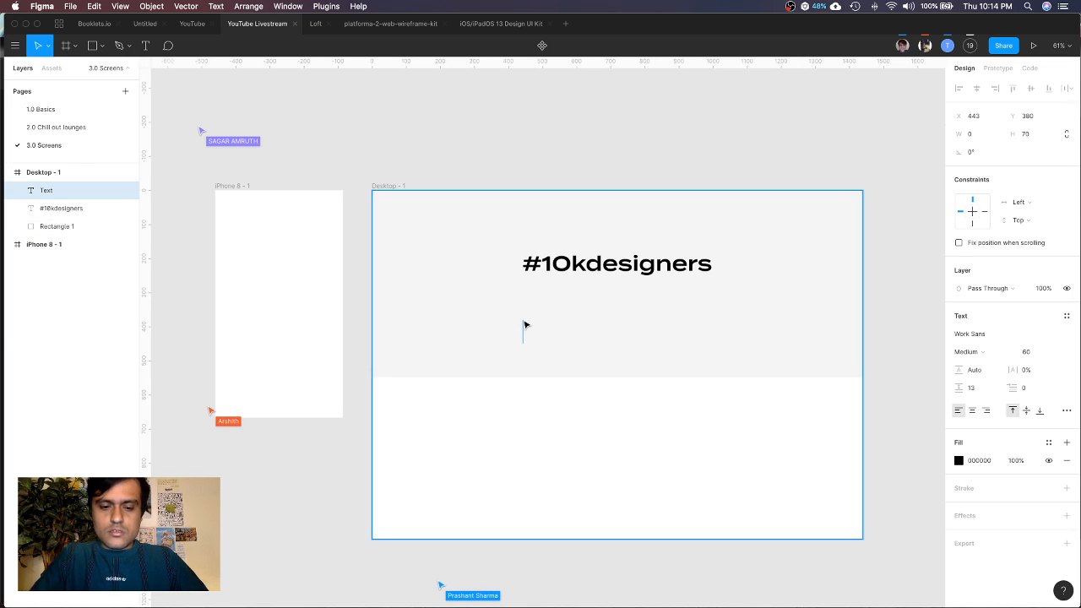
text(Body paraga)
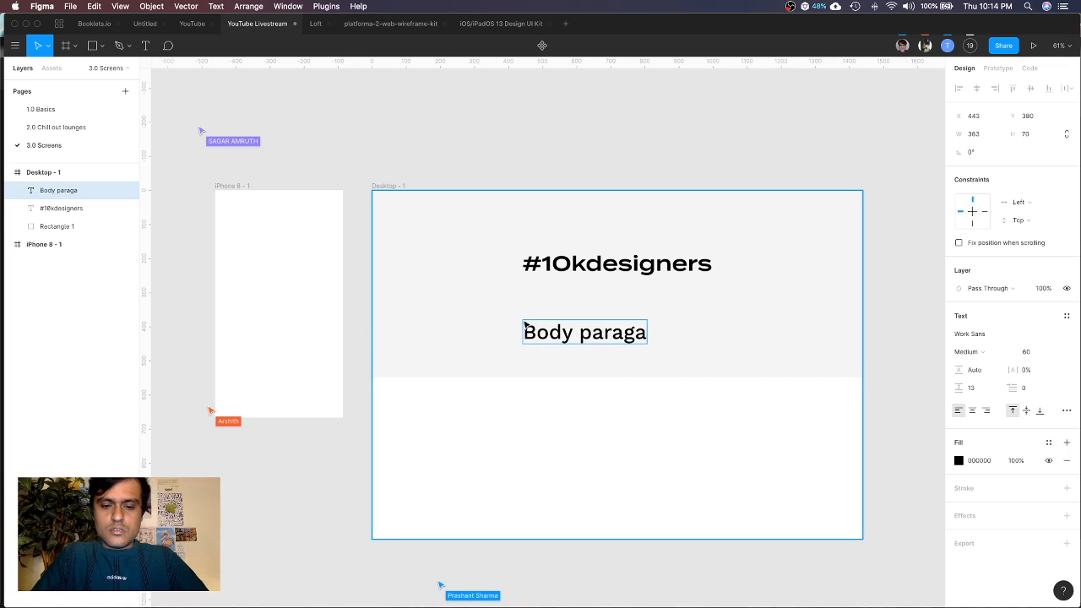
key(BackSpace)
text(raph)
key(Escape)
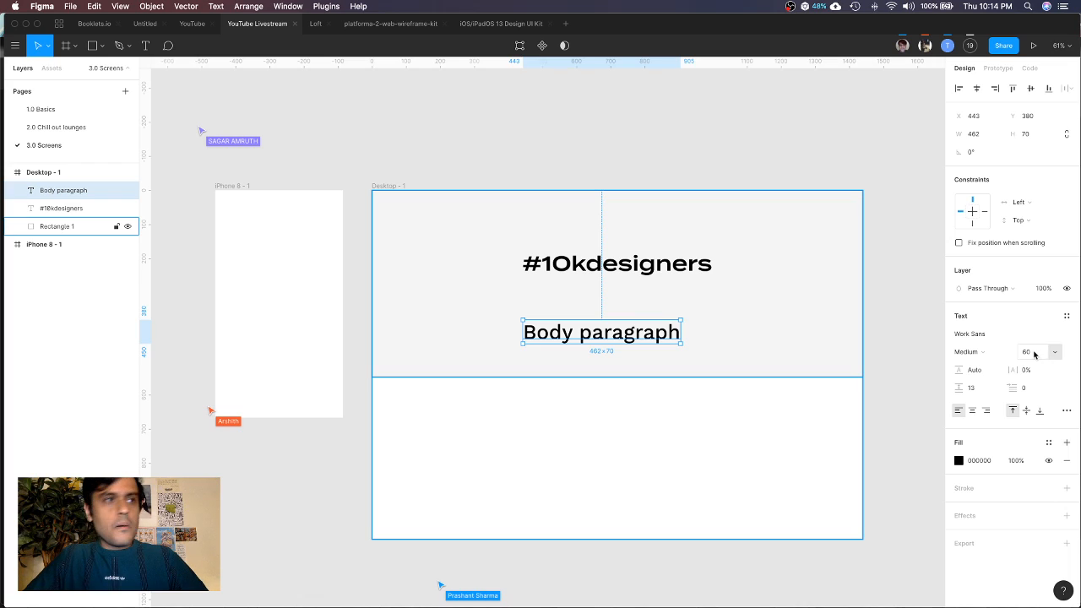
Set the Body paragraph text's font size to 20 and check the livestream's chat in YouTube Studio
click(1035, 352)
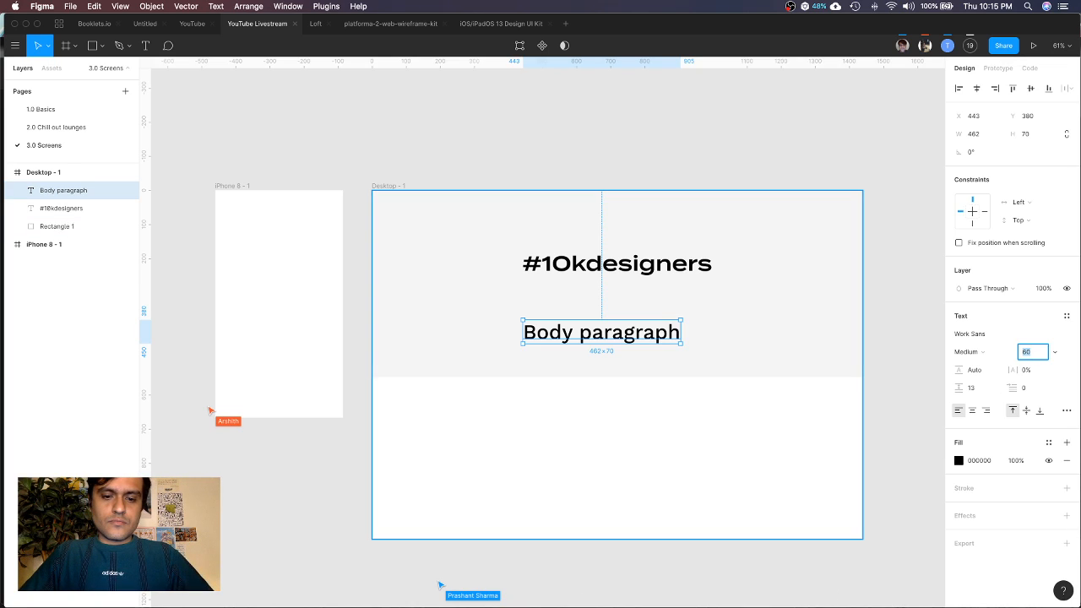
click(462, 605)
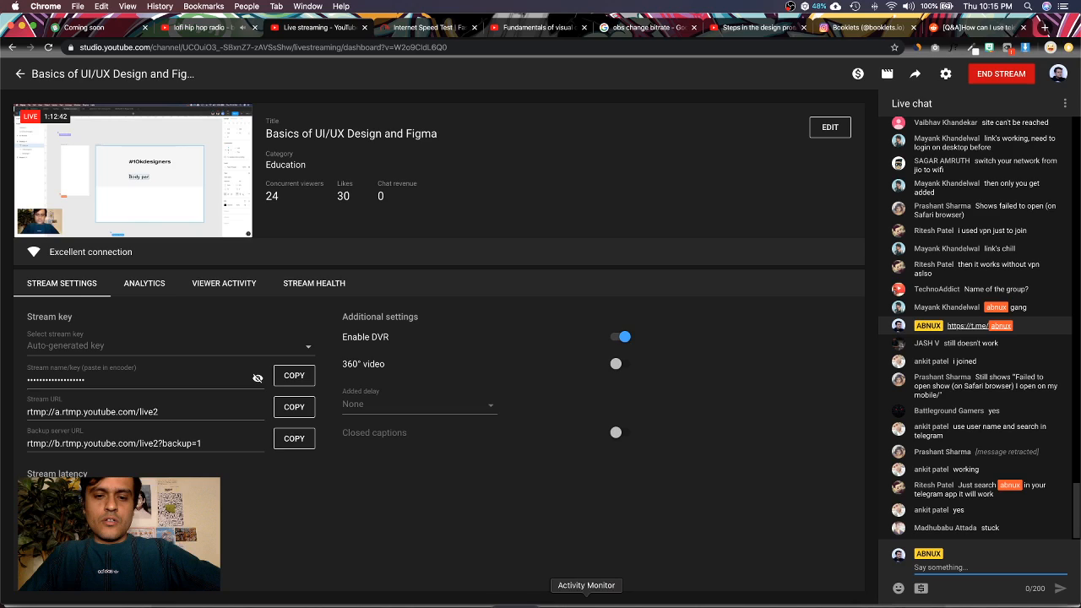
click(534, 602)
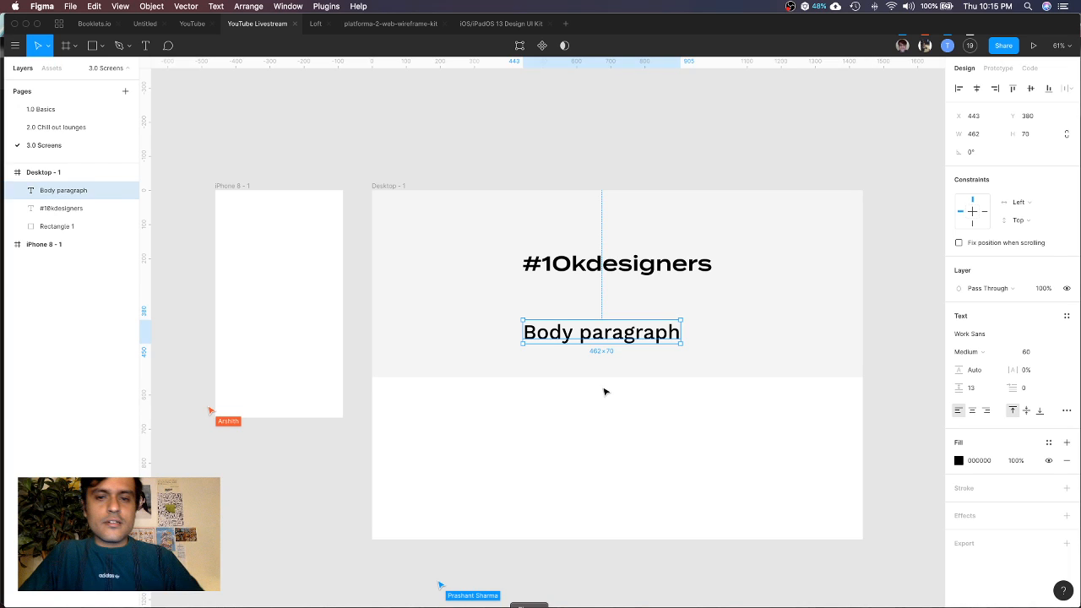
key(super+z)
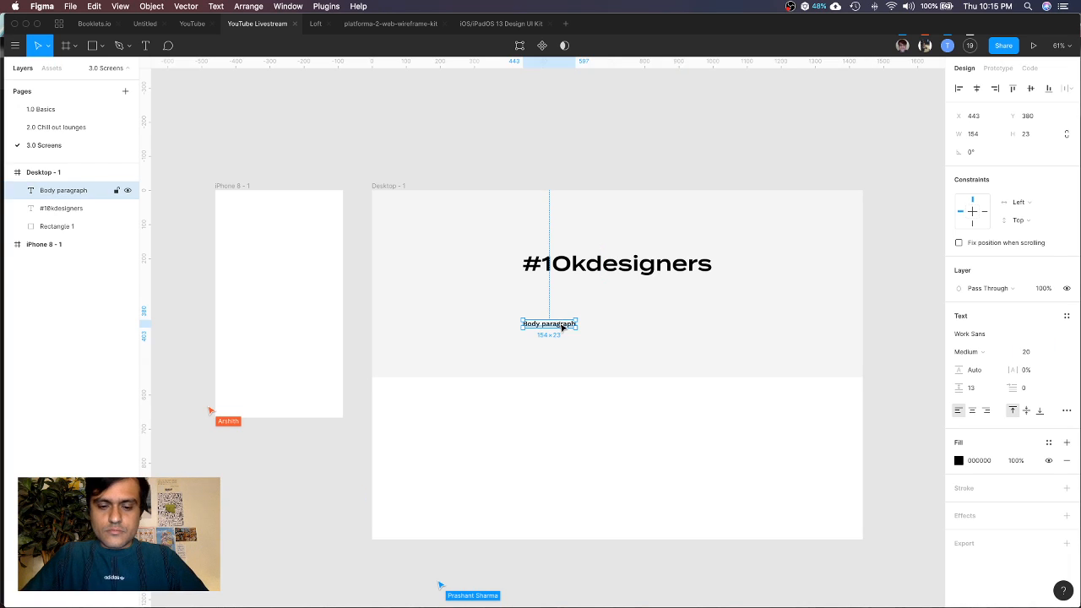
Replace the Body paragraph text with "An inititative to create the next generation of self taught UI/UX designers in India."
double_click(561, 328)
text(An inititativ)
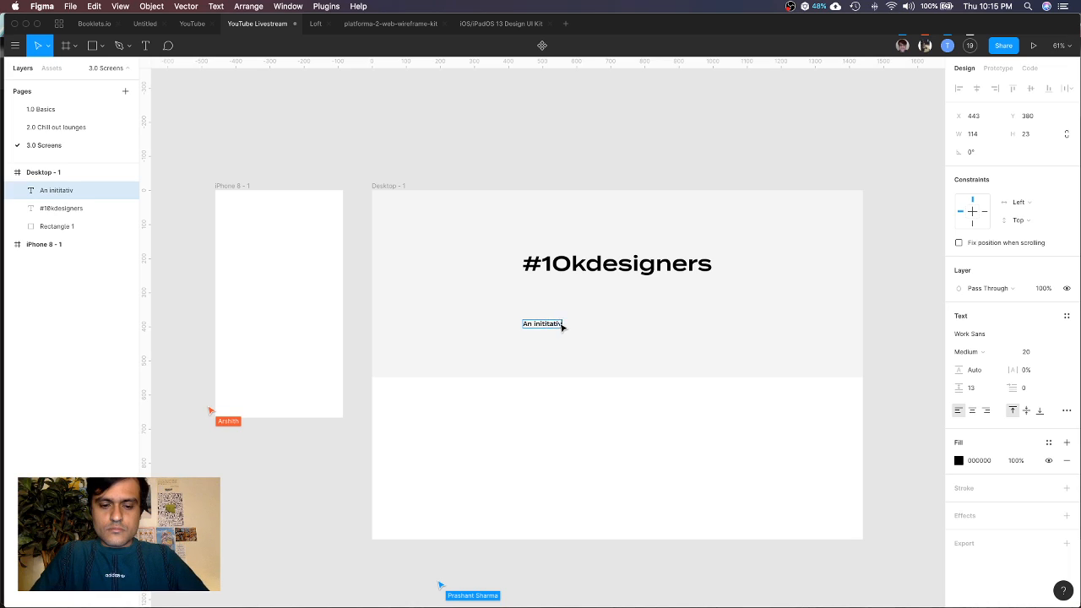
text(e to create the next generation)
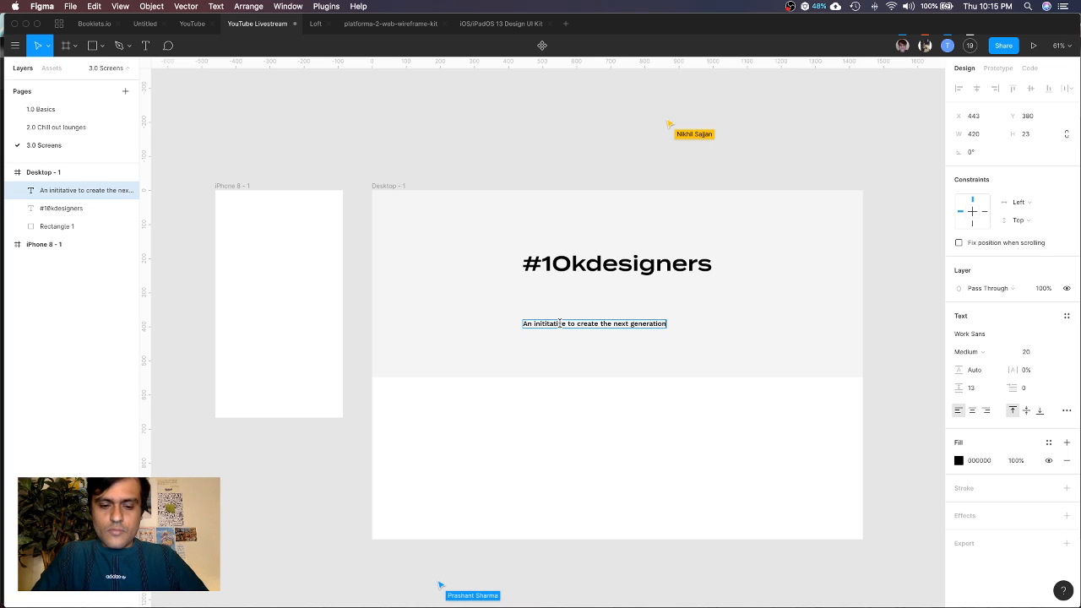
text( of self tau)
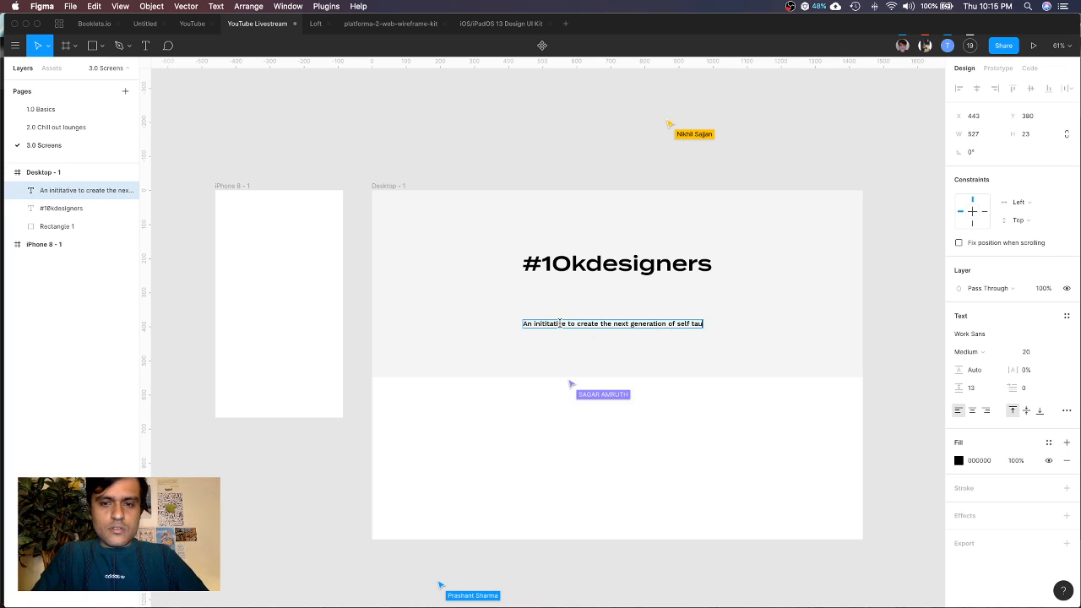
text(ght designers)
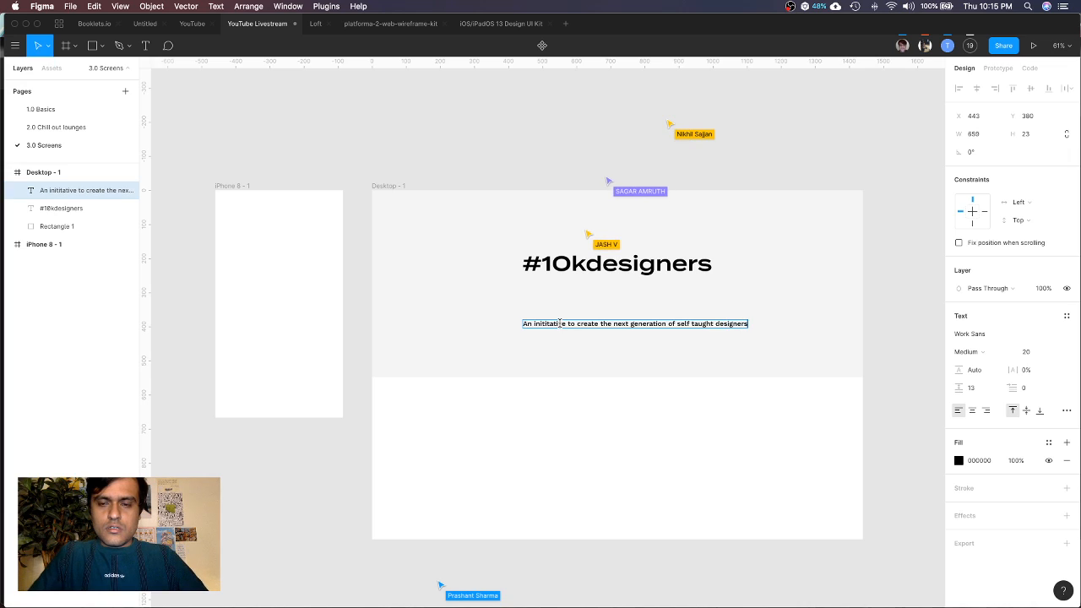
text( in India.)
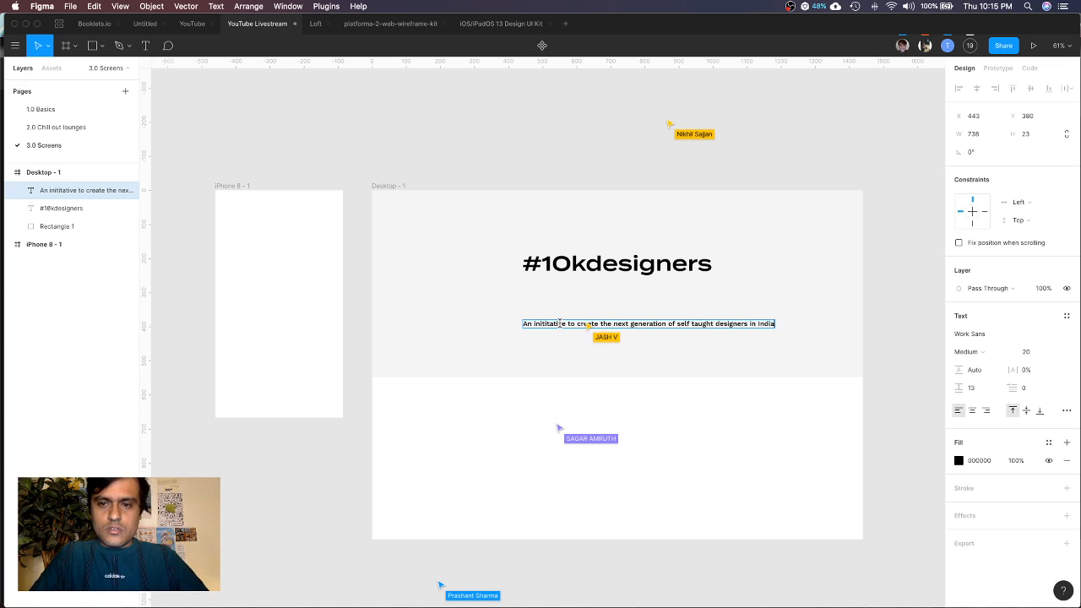
click(715, 324)
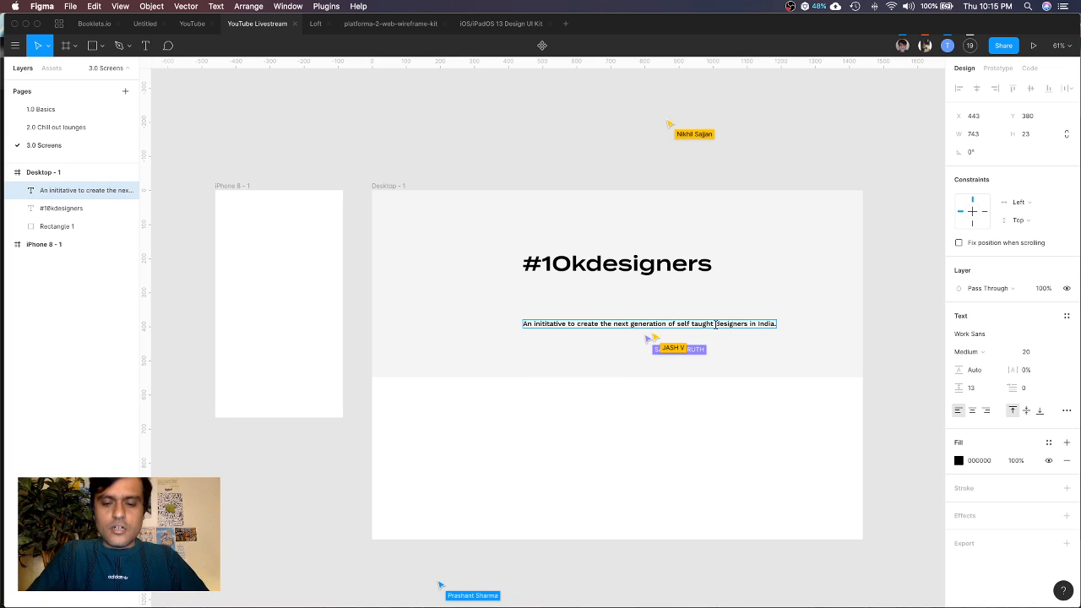
text(UI/UX)
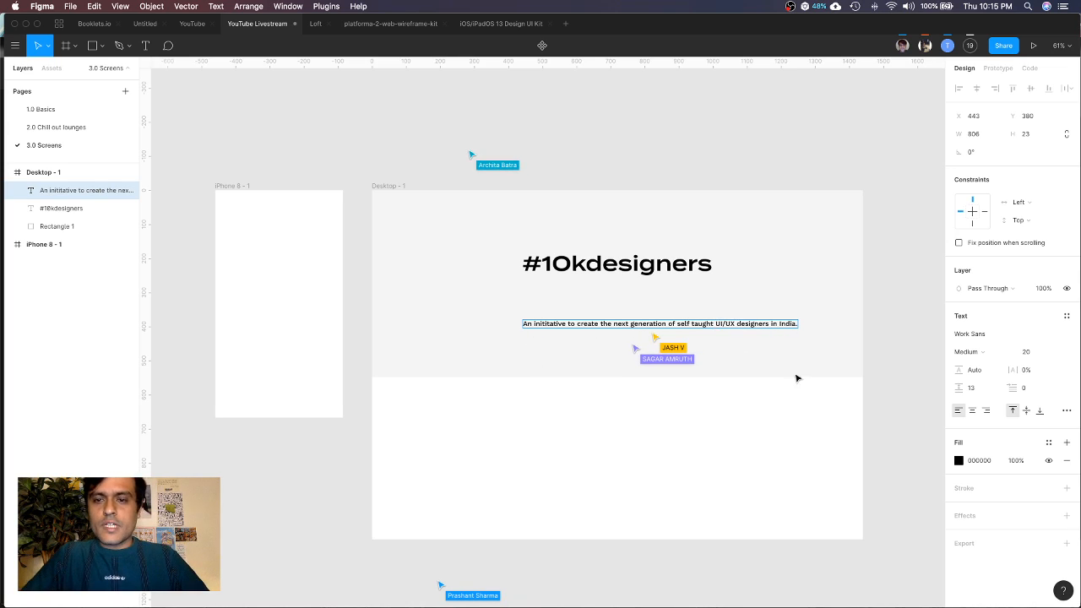
key(Escape)
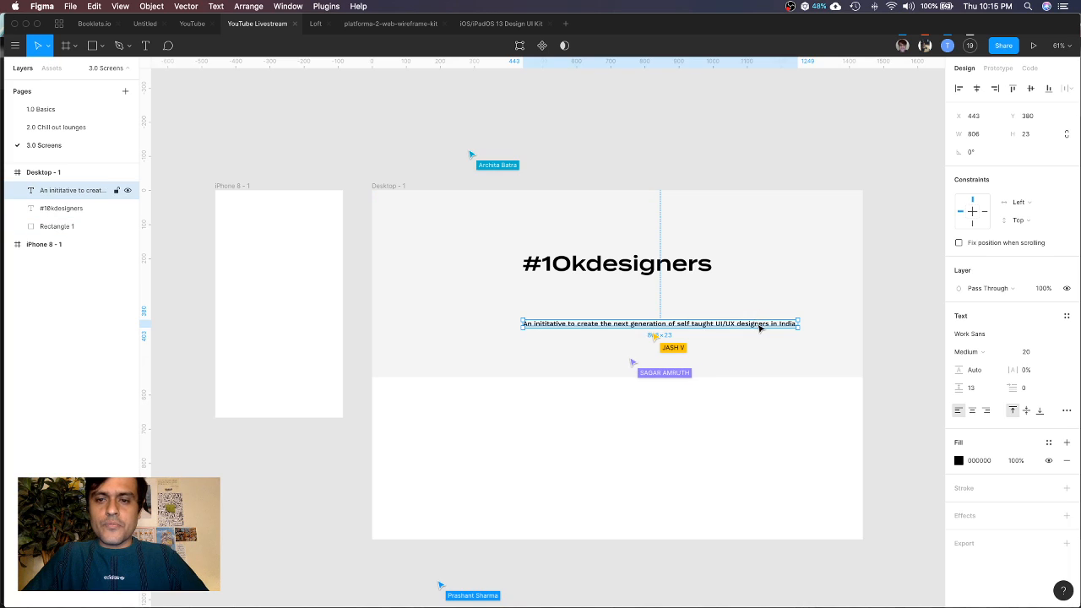
Move the paragraph text up to X 299, Y 296, just under the heading, and narrow its box to a width of 570
drag(758, 324, 679, 297)
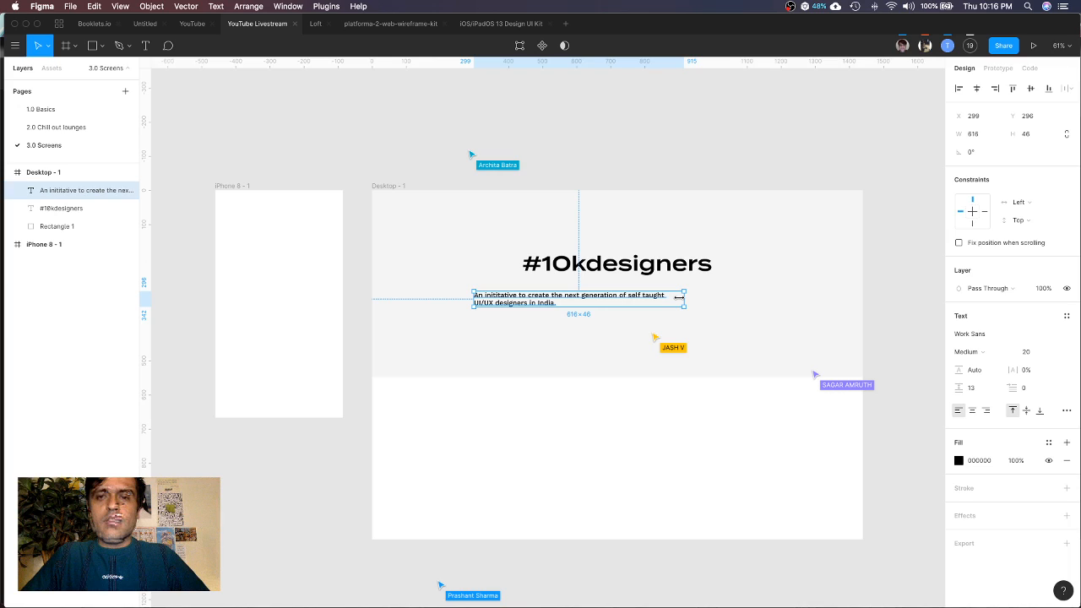
drag(678, 298, 670, 298)
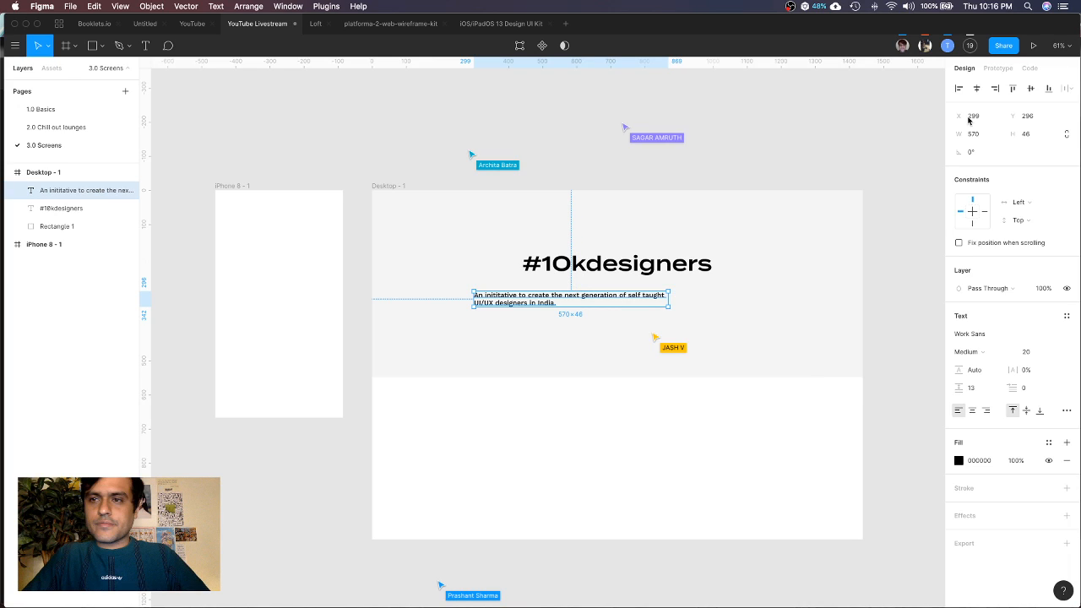
Centre-align the paragraph's lines and centre its text box horizontally in the Desktop - 1 frame
key(alt+super+t)
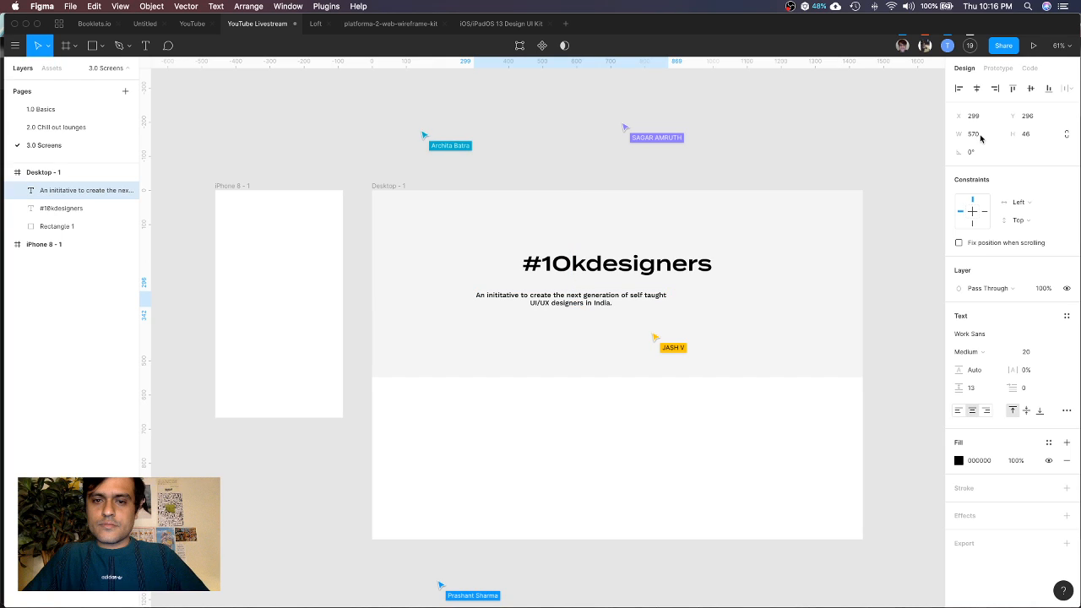
key(alt+h)
double_click(662, 301)
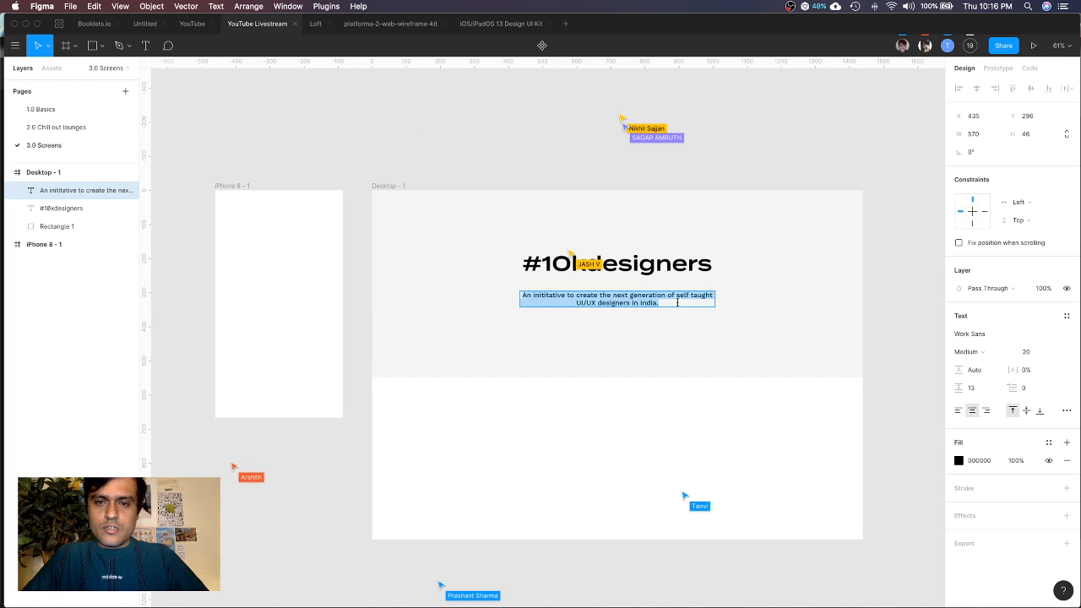
key(Escape)
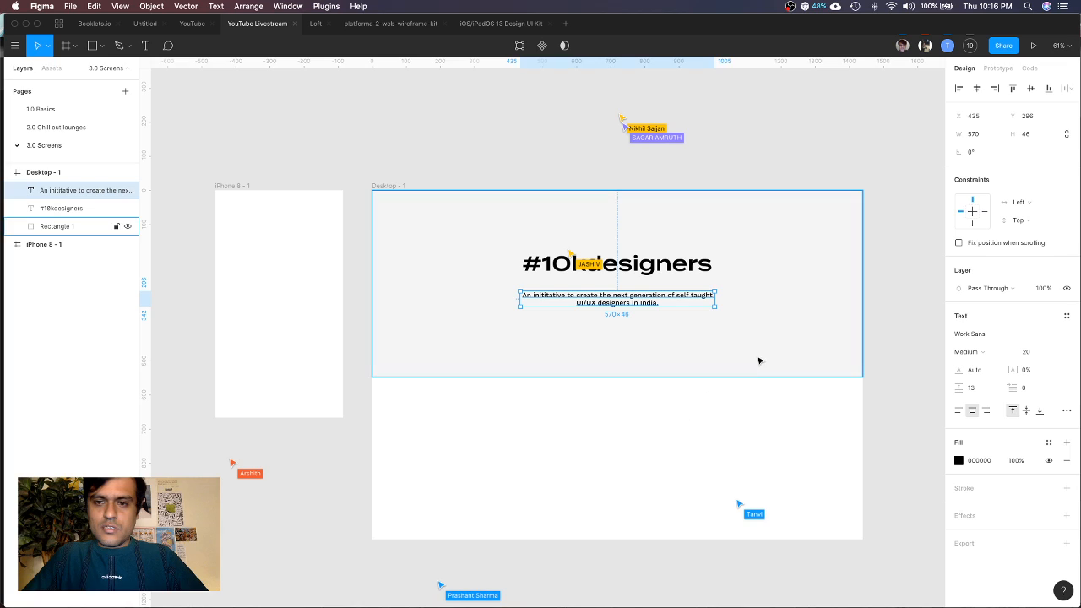
click(758, 361)
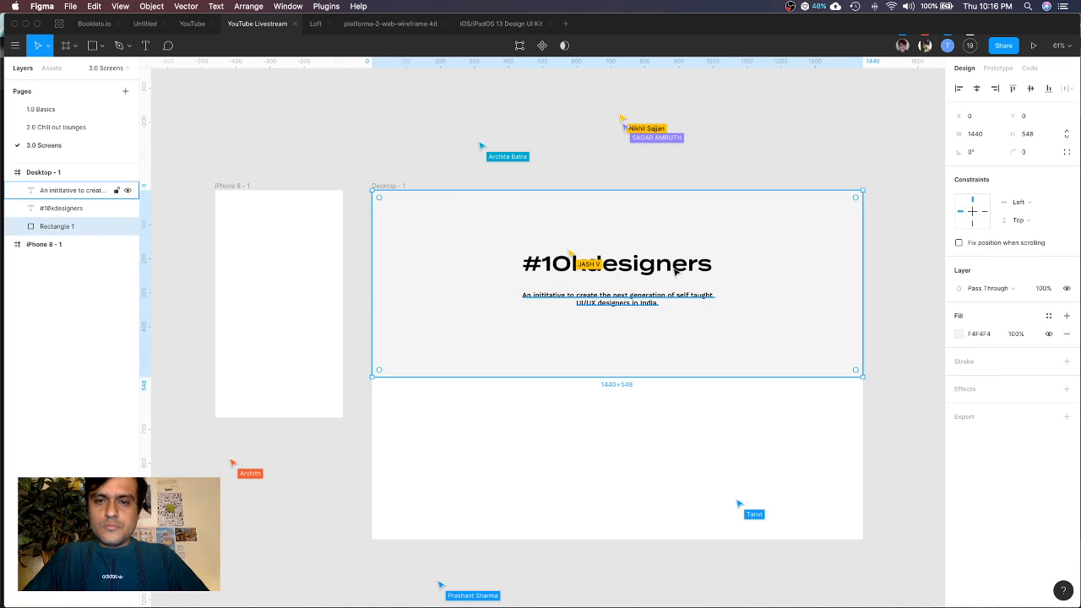
Colour only the word "designers" in the #10kdesigners heading violet, with fill 580BFA
double_click(589, 265)
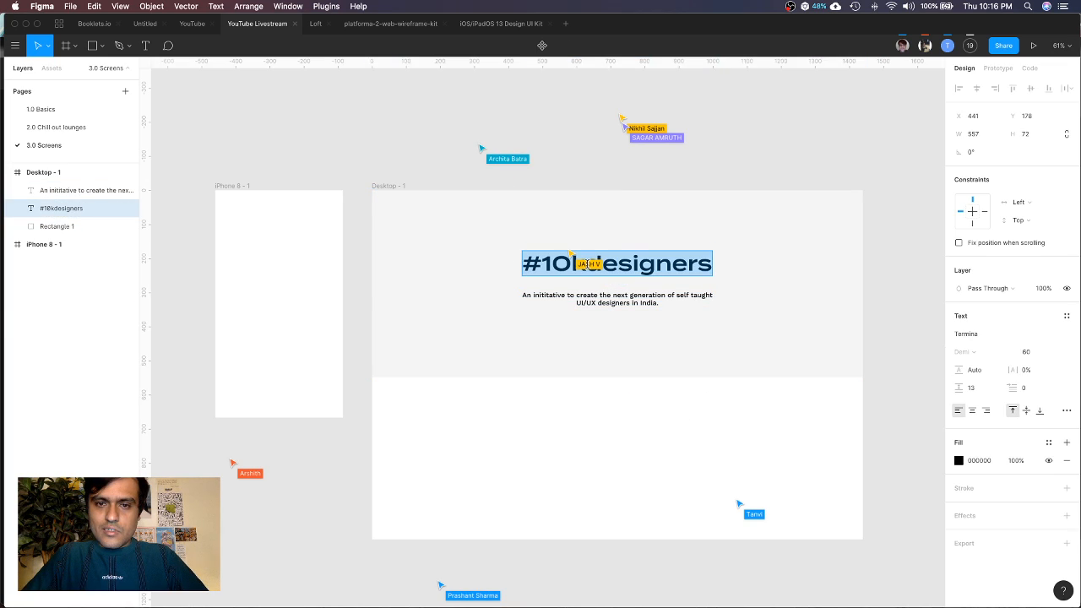
drag(589, 264, 741, 267)
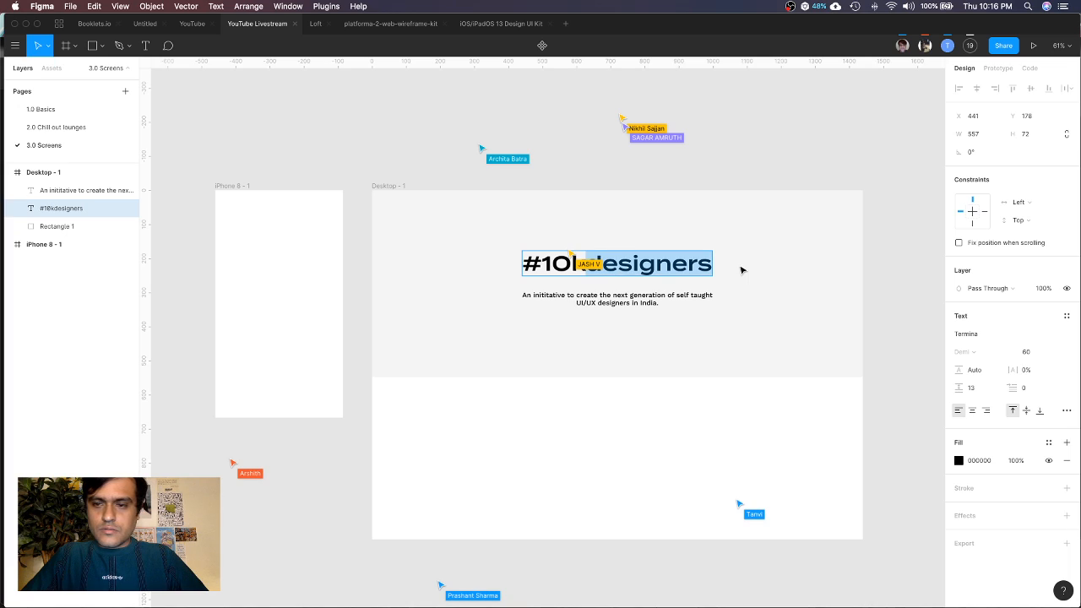
click(959, 461)
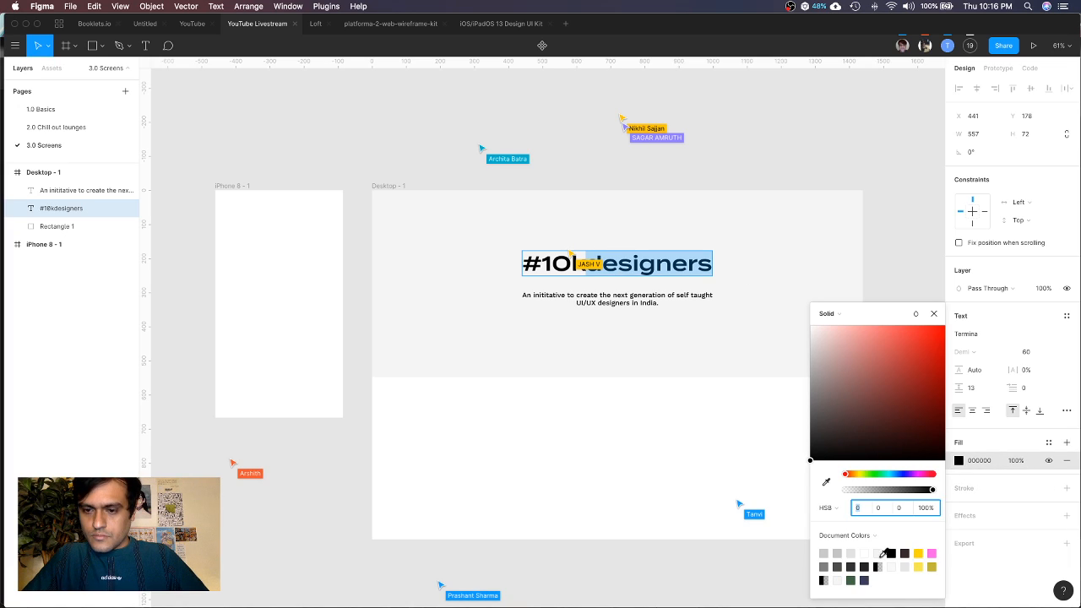
drag(901, 478, 912, 479)
drag(915, 339, 939, 329)
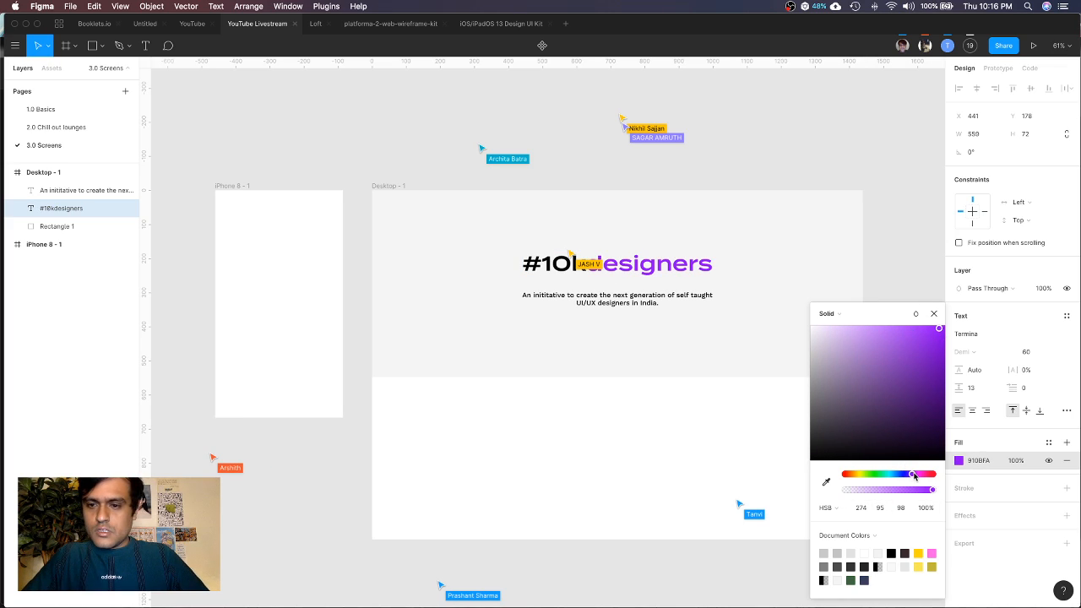
drag(911, 477, 909, 476)
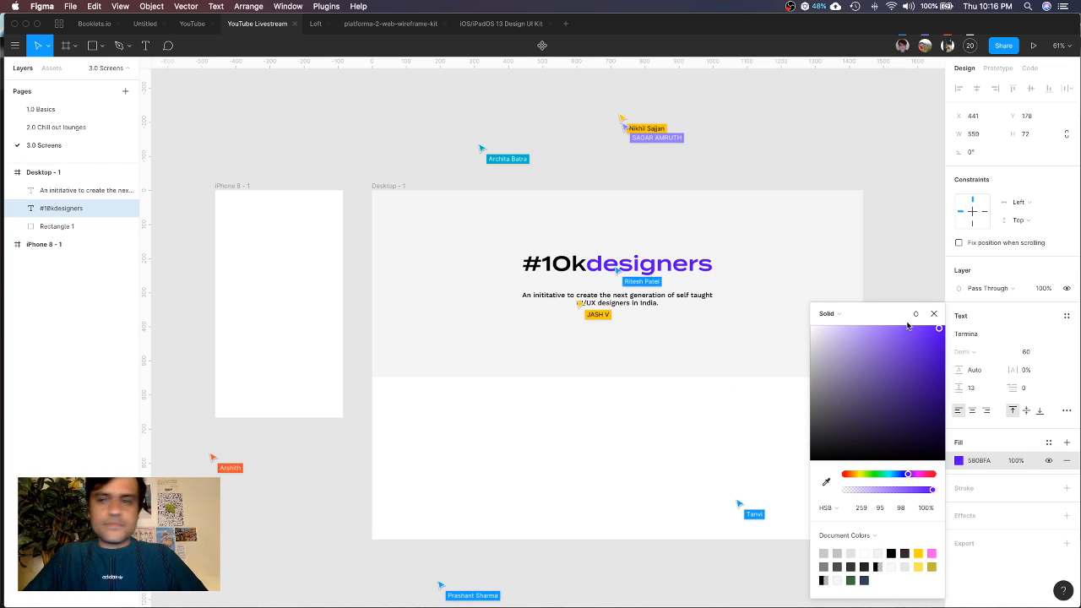
click(935, 314)
key(Escape)
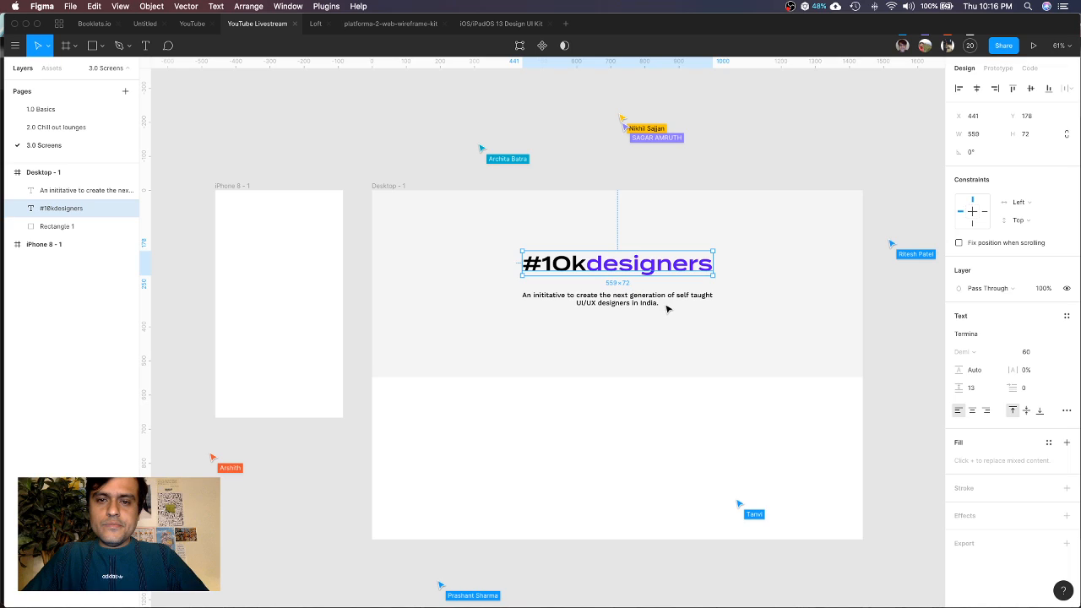
Move the #10kdesigners heading down closer to the paragraph, to X 440, Y 202, and deselect it
click(651, 302)
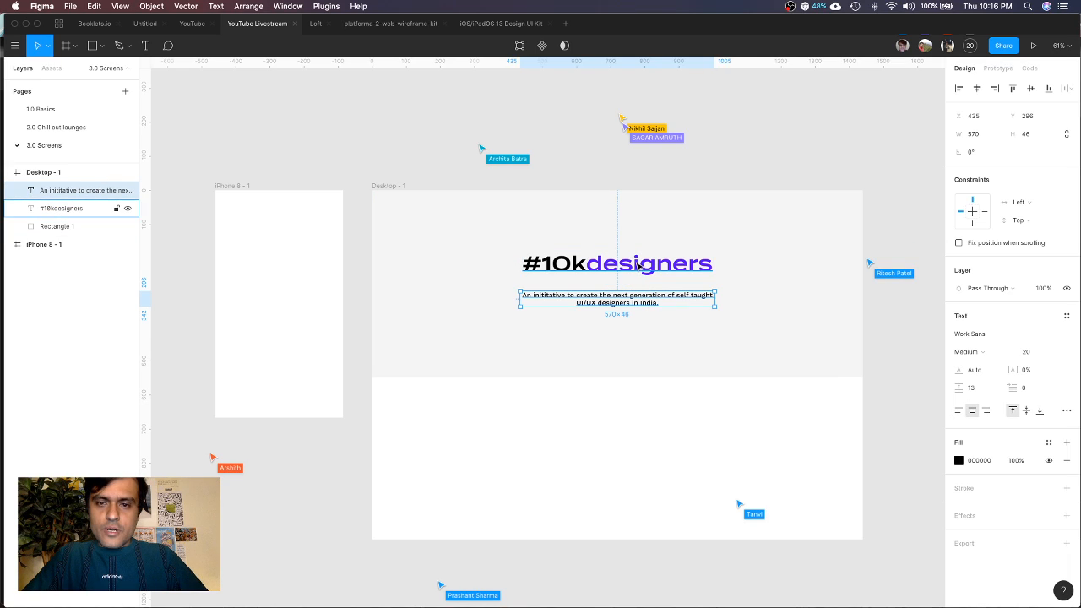
drag(640, 265, 639, 274)
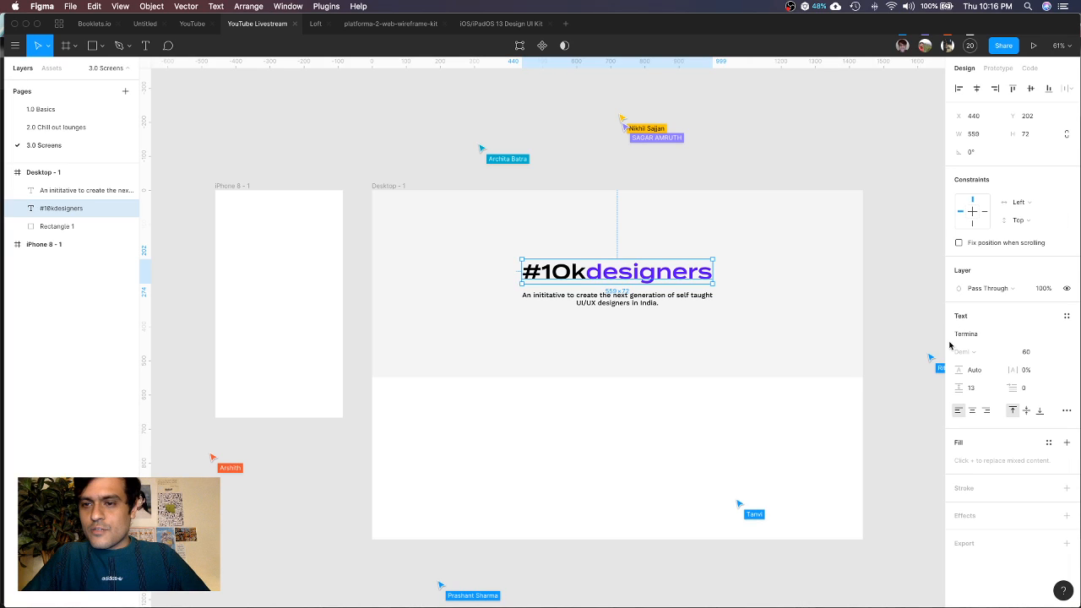
click(780, 281)
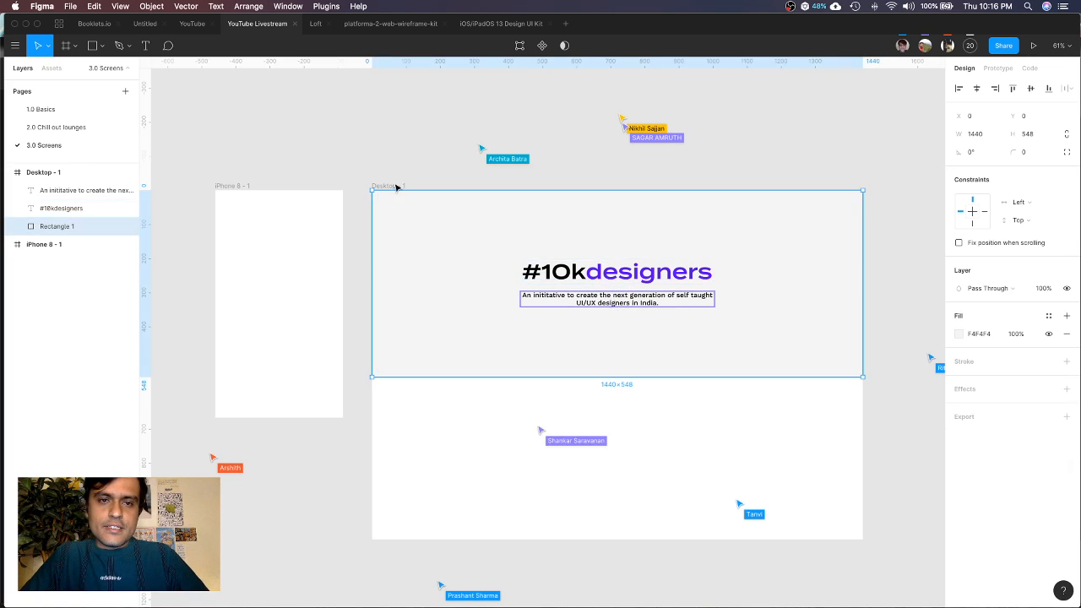
key(Escape)
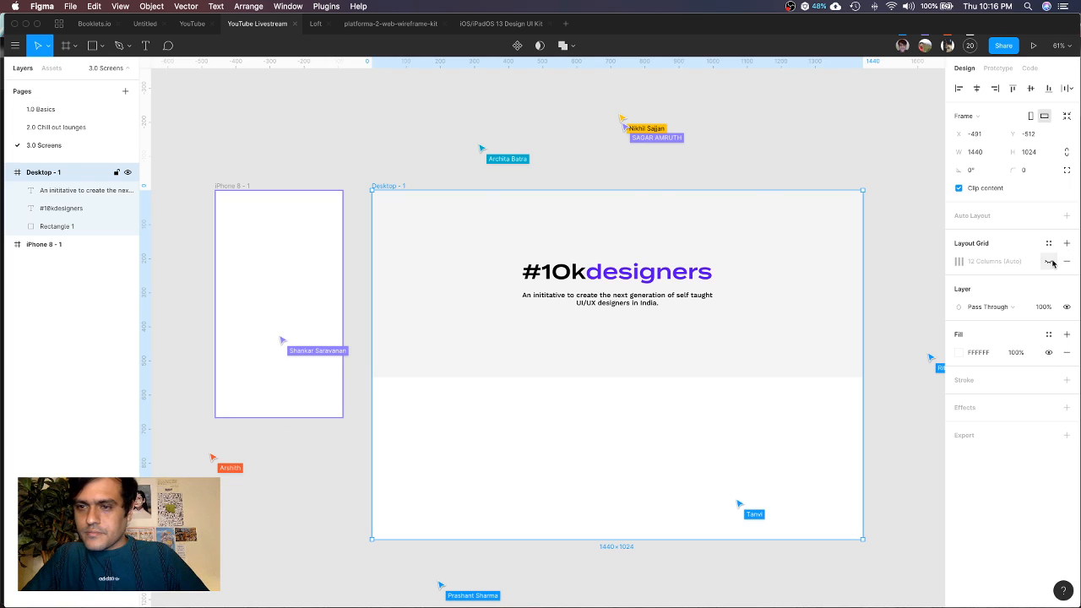
Place vertical ruler guides at both outer edges of the Desktop - 1 frame's 12-column grid, showing the grid only while placing them
click(1050, 262)
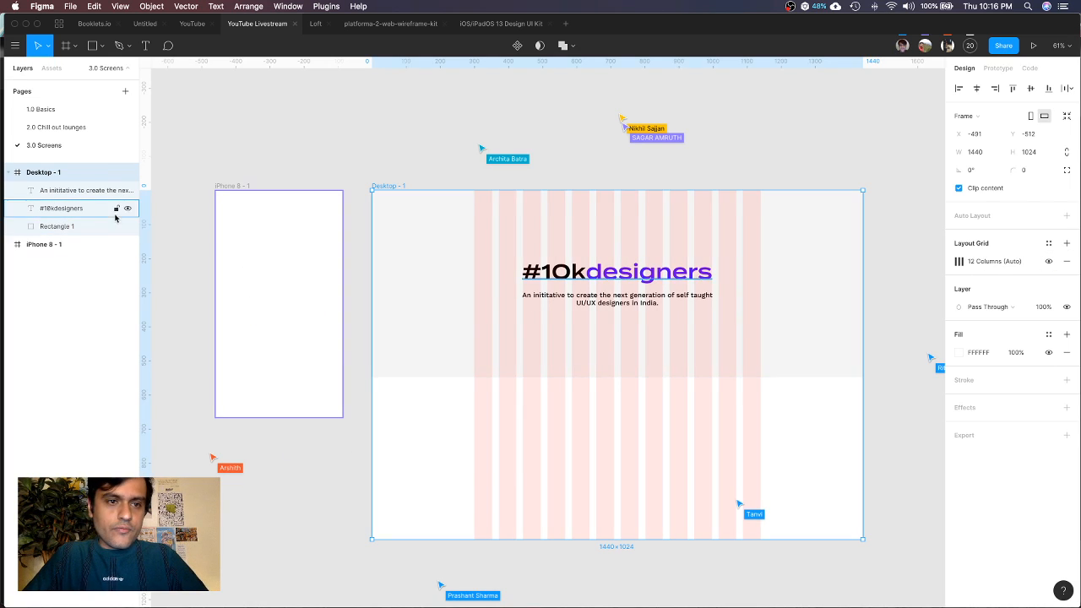
drag(146, 236, 473, 300)
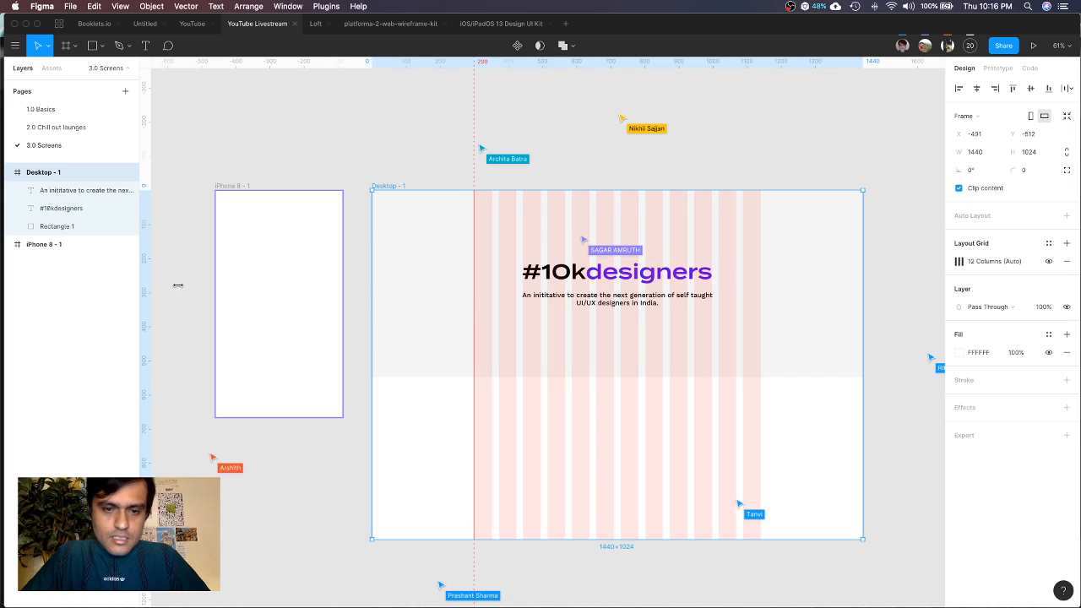
drag(145, 279, 761, 329)
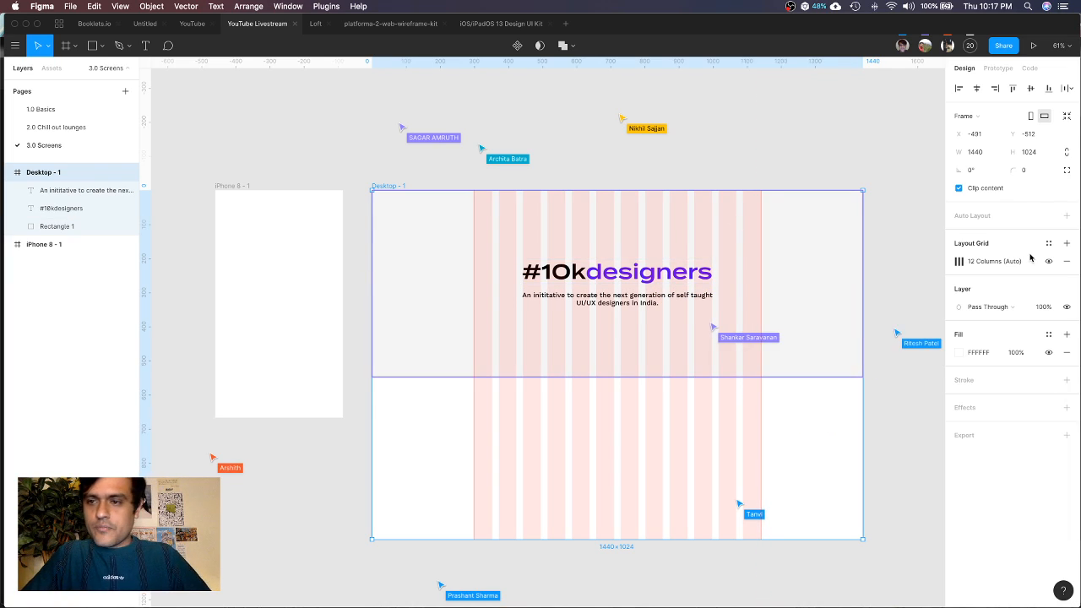
click(1049, 261)
scroll(539, 200, up, 1)
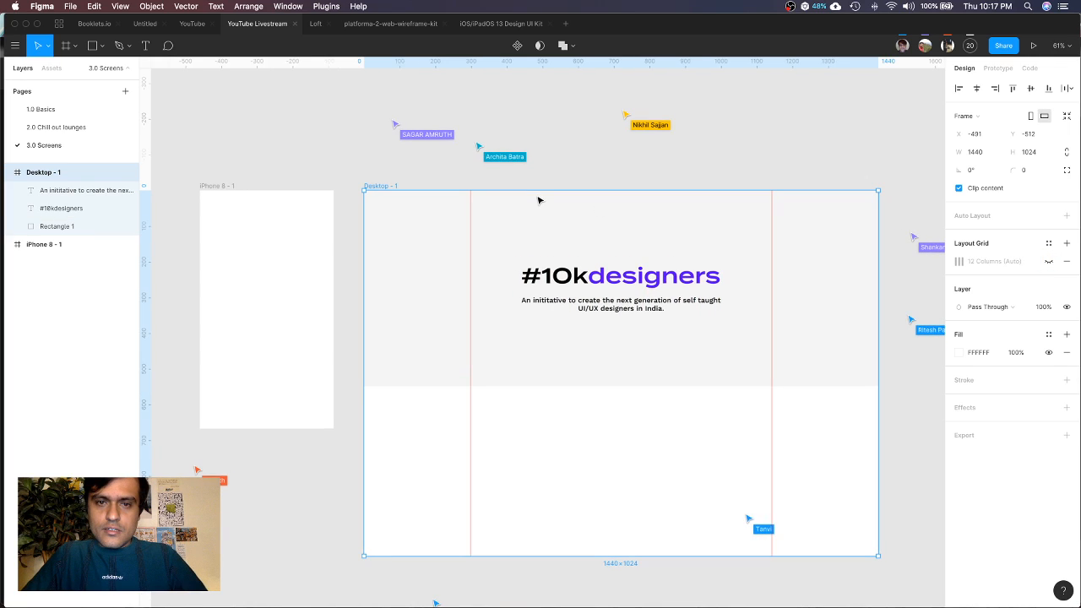
Add a text layer near the top of the Desktop - 1 frame, beside the first guide, reading "💻 10k Designers" with a laptop emoji
scroll(539, 200, up, 2)
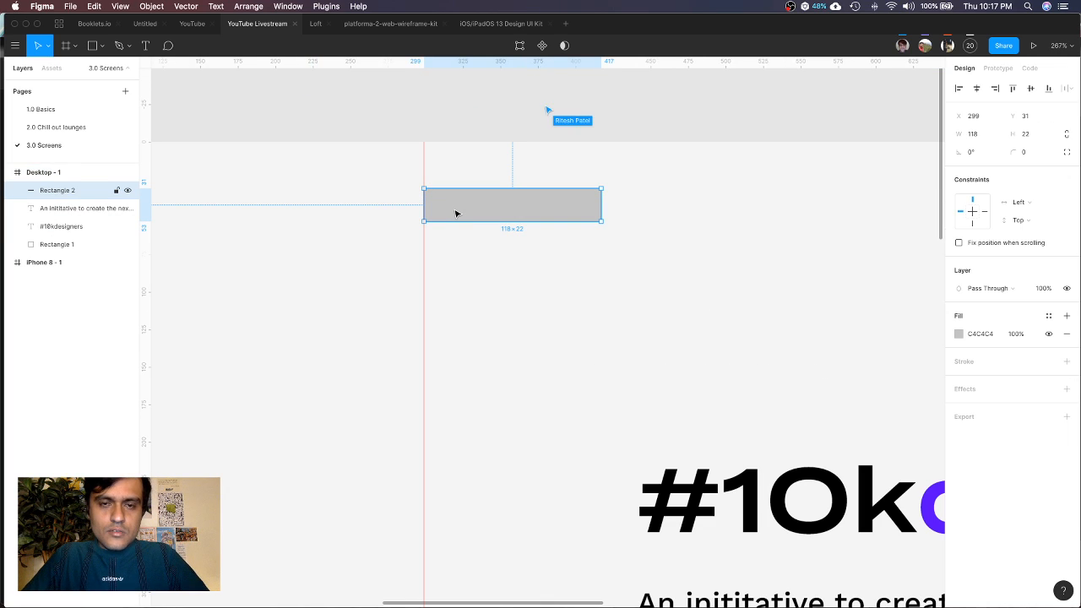
key(t)
click(437, 205)
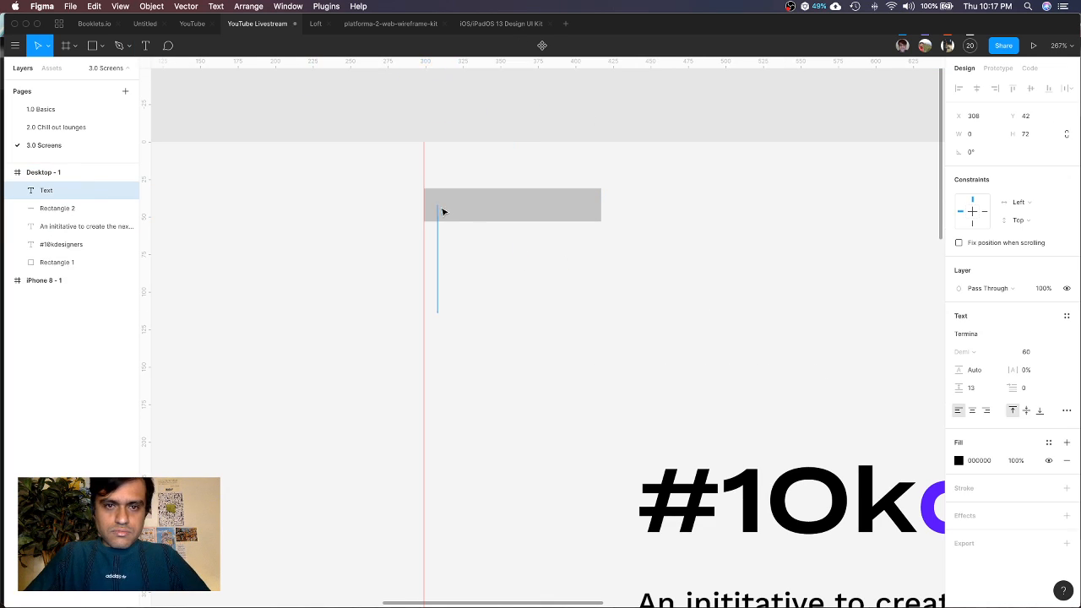
key(ctrl+super+space)
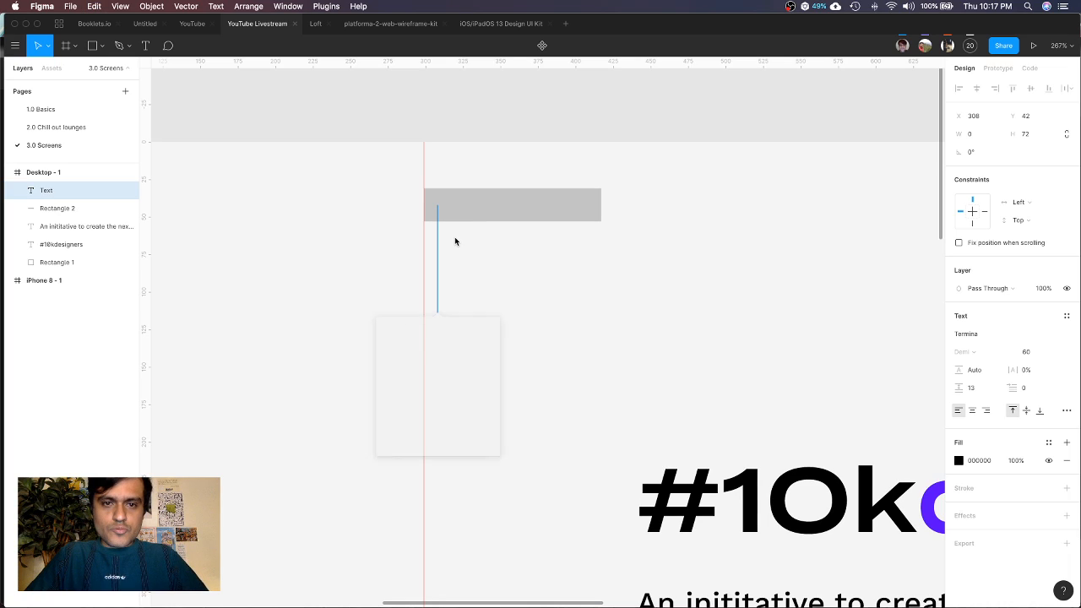
text(laptop)
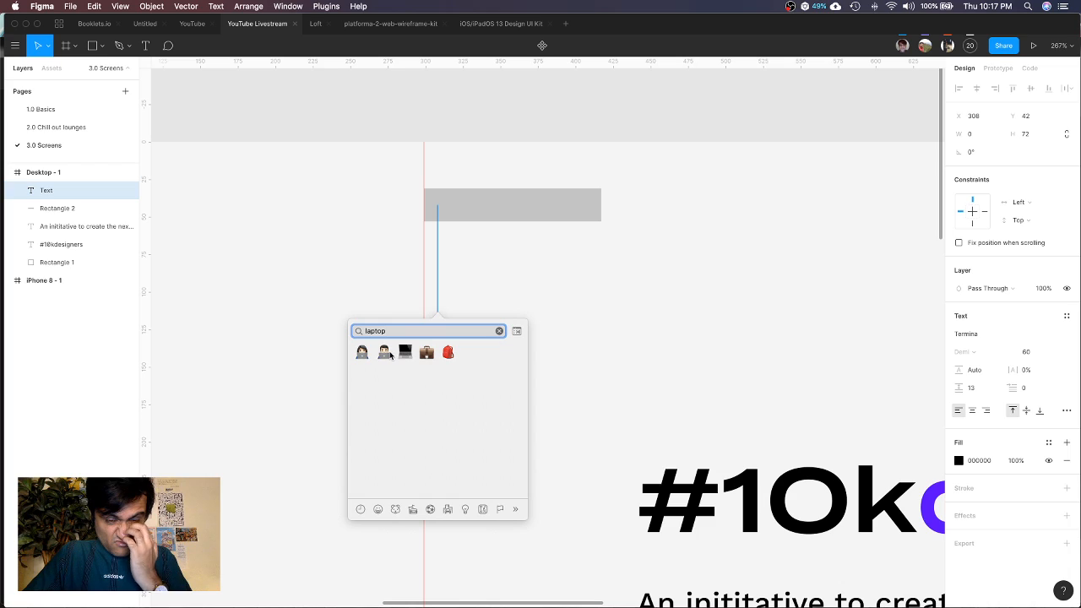
click(404, 351)
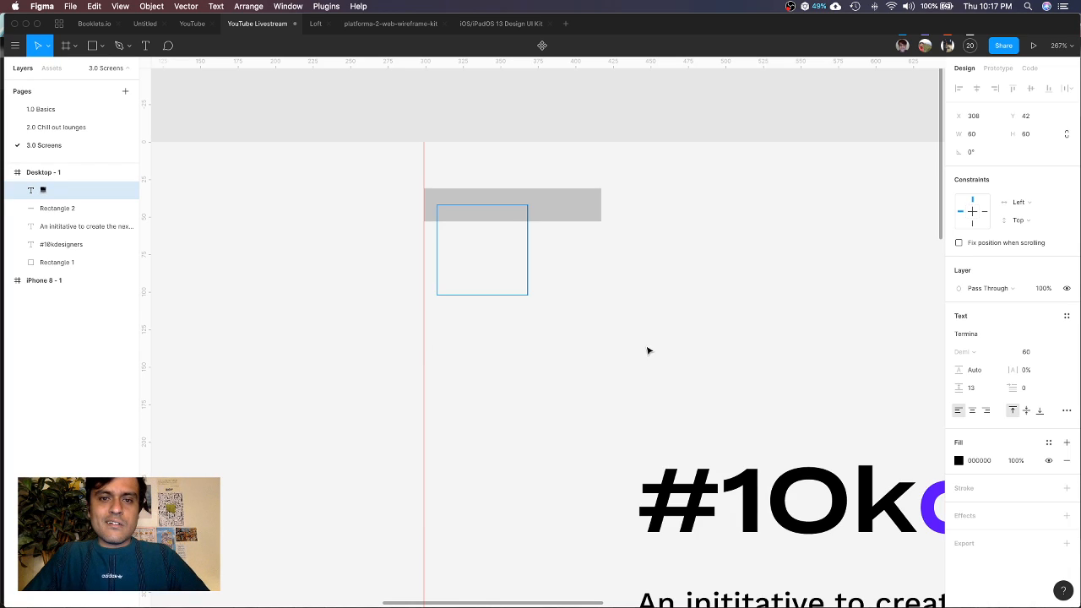
text(10)
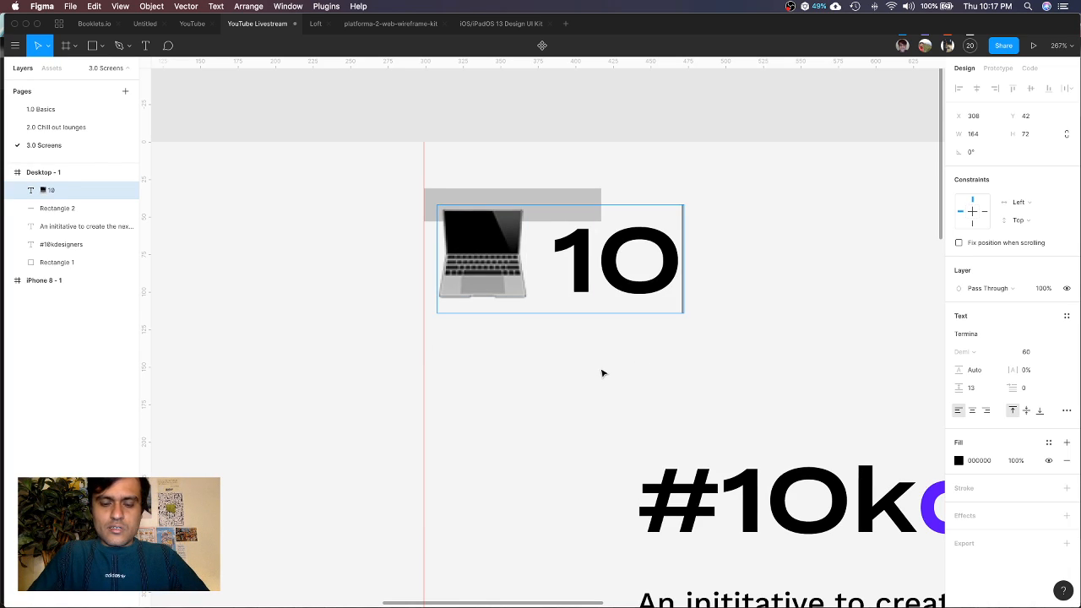
text(k De)
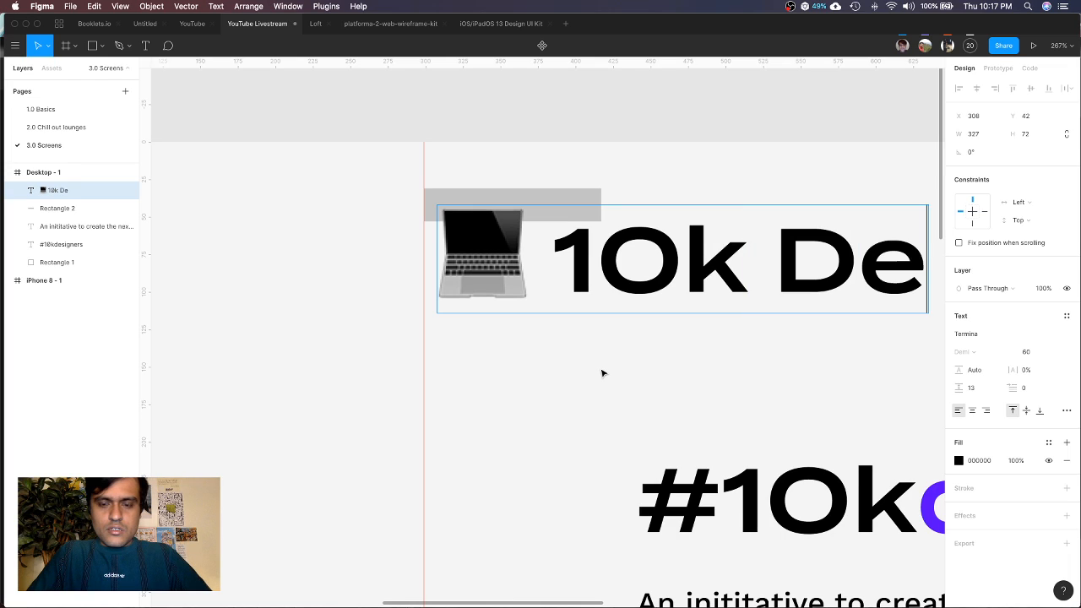
text(signers)
key(Escape)
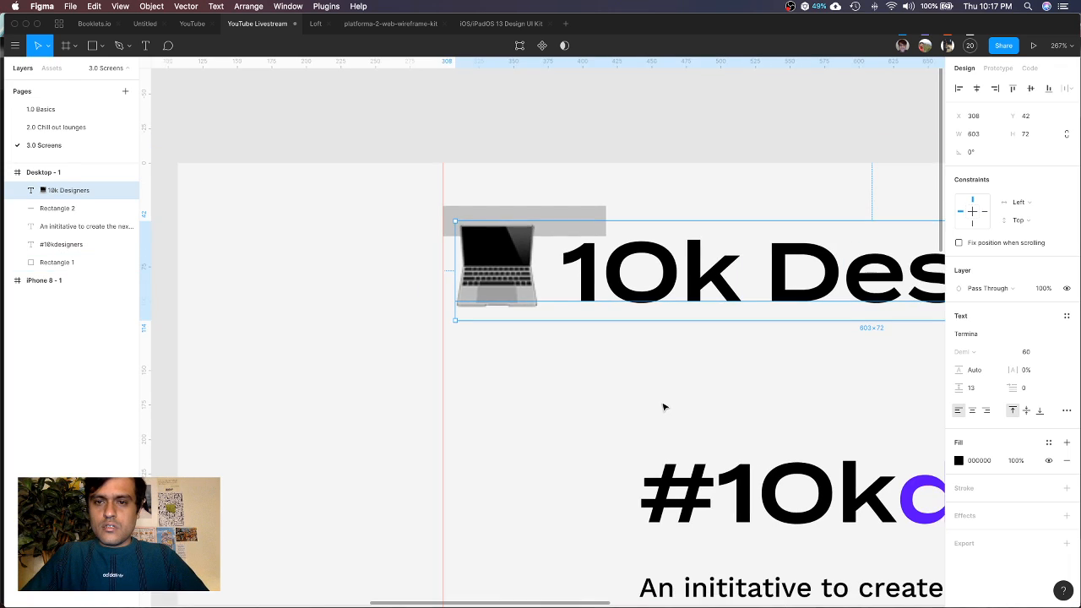
Reduce the laptop-emoji 10k Designers text to font size 24 and finally to 16
scroll(663, 407, down, 10)
click(1032, 352)
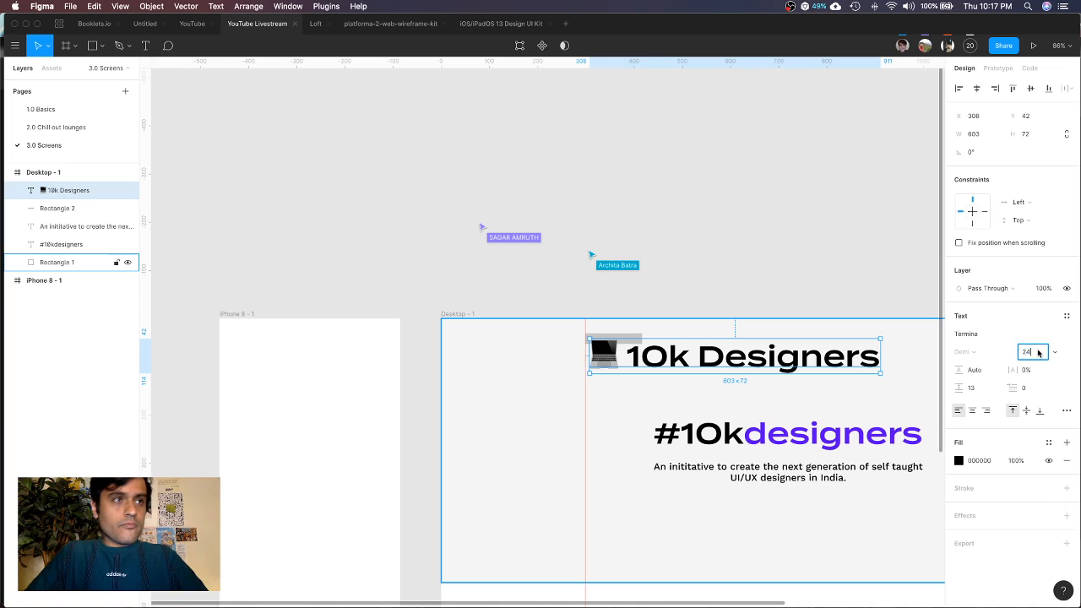
key(Return)
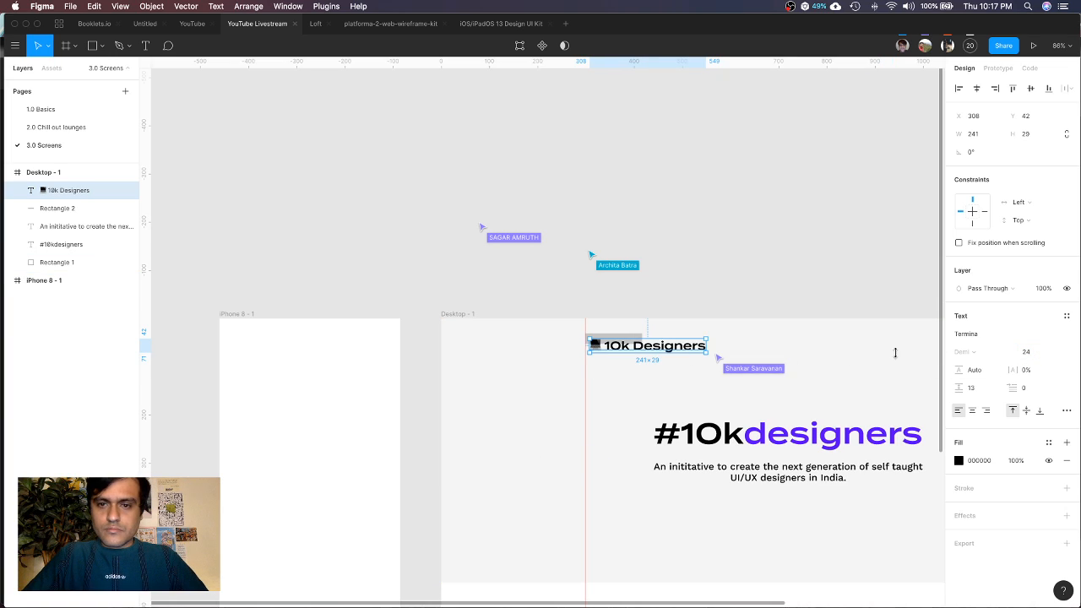
click(1033, 351)
text(16)
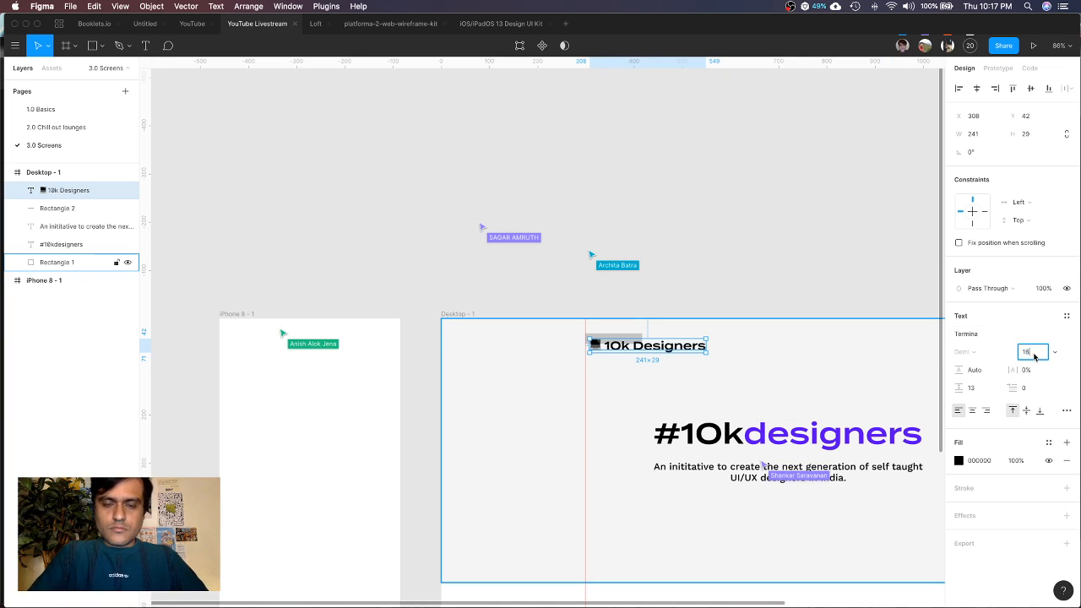
key(Return)
Delete the grey placeholder rectangle and align the 10k Designers logo text with the first guide at X 299, Y 52
scroll(627, 349, up, 5)
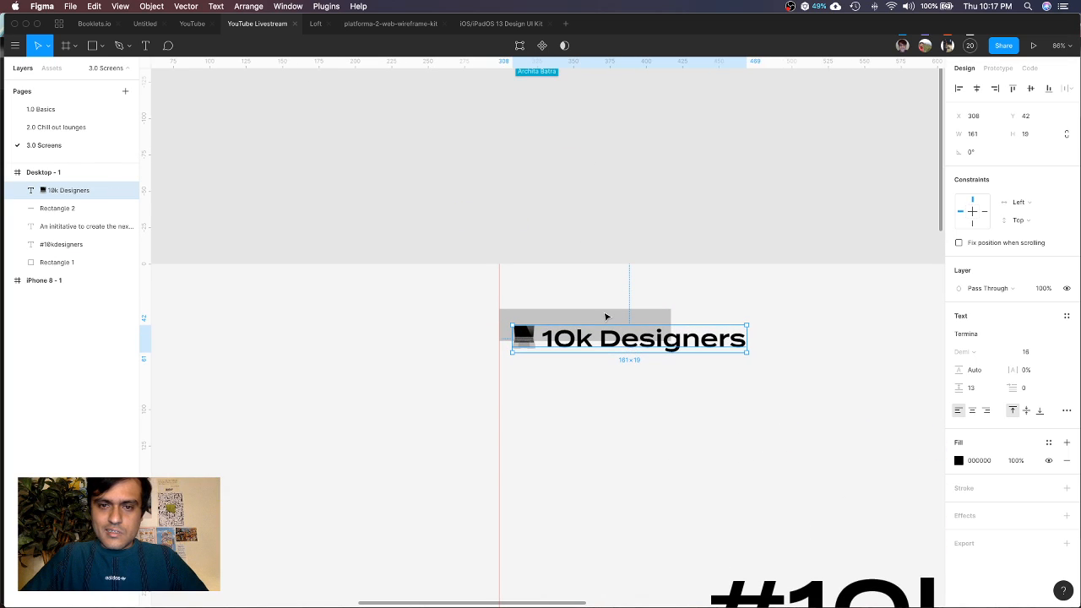
click(603, 314)
key(Delete)
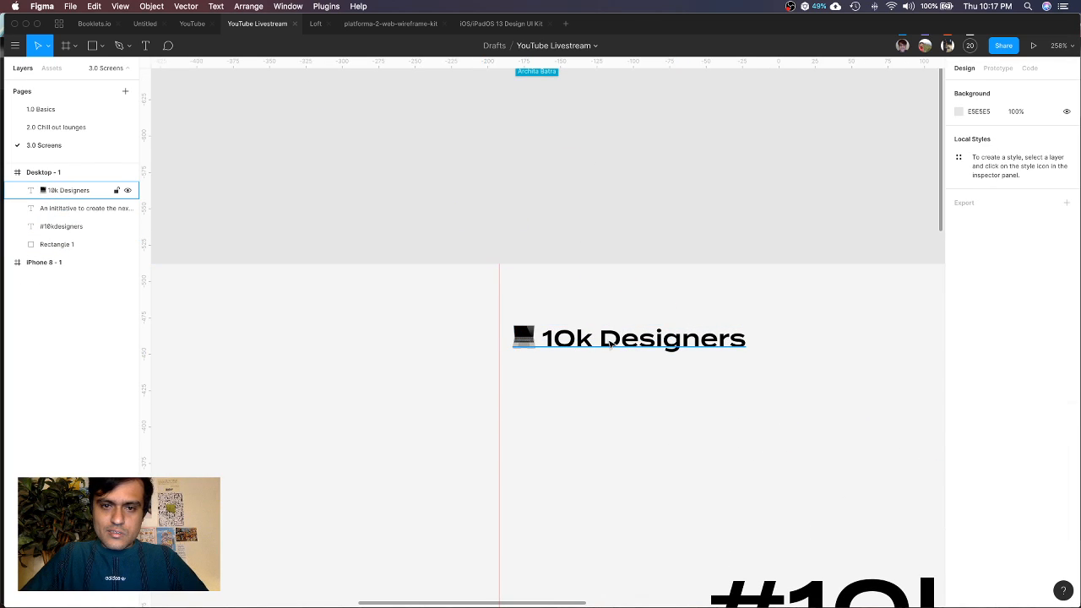
mouse_move(609, 350)
mouse_down()
mouse_move(603, 335)
mouse_move(597, 359)
mouse_up()
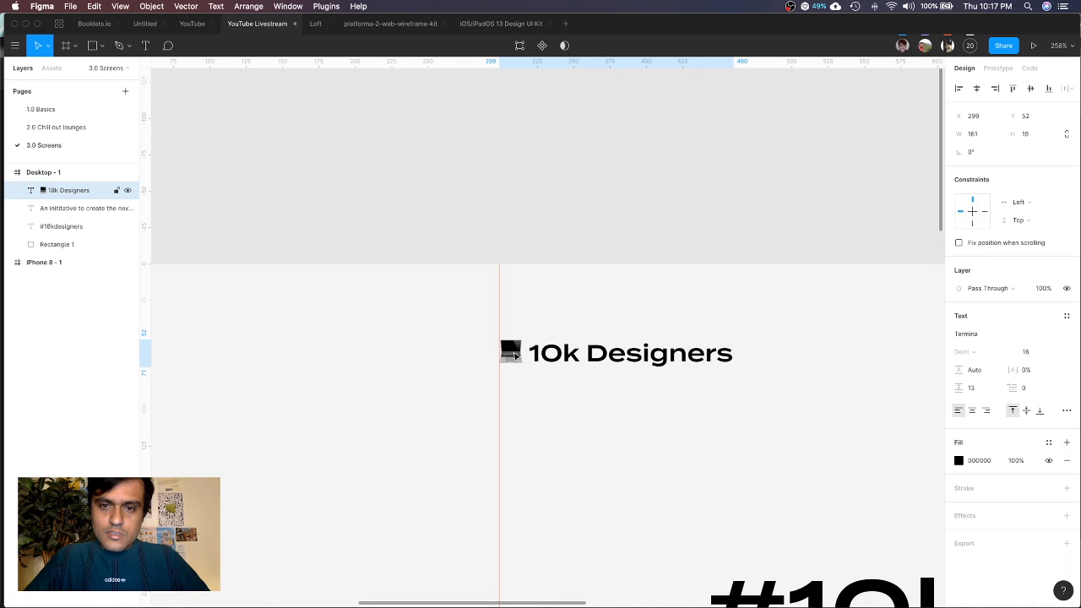
Set the letter case of the 10k Designers logo text to uppercase and deselect it
scroll(515, 356, down, 5)
click(1067, 410)
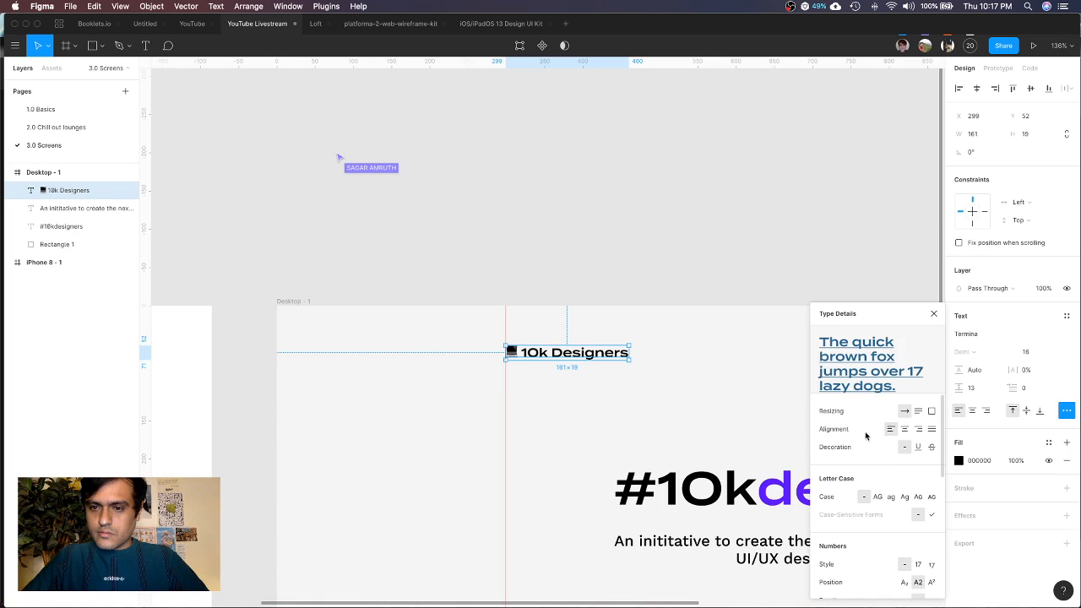
click(878, 497)
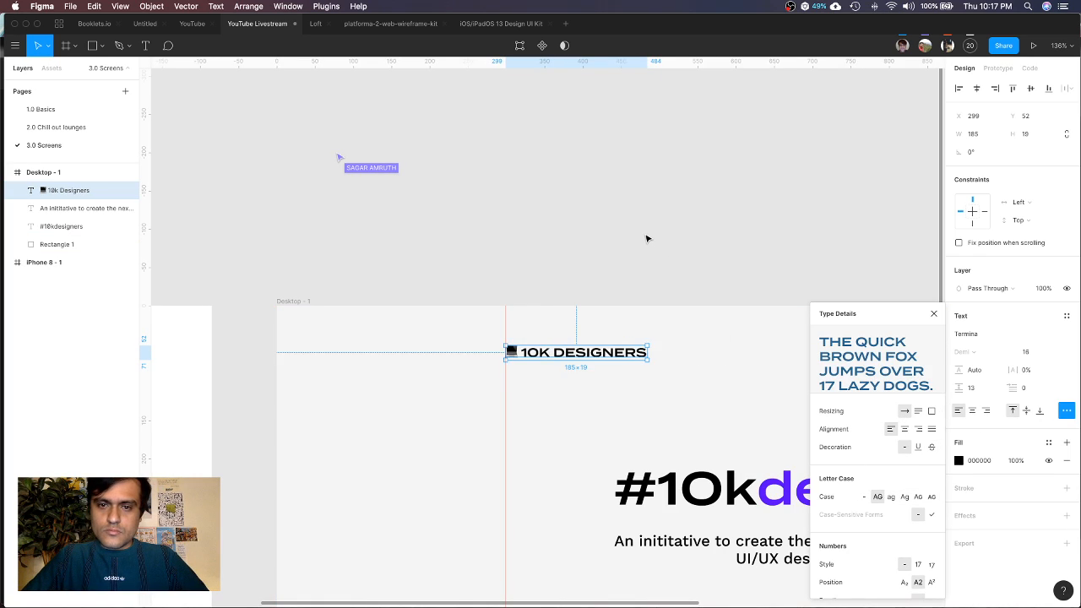
click(647, 239)
Duplicate the logo text along the same line to X 627, set the copy to title case and change its text to "Home"
scroll(647, 239, down, 5)
scroll(647, 239, right, 3)
click(532, 281)
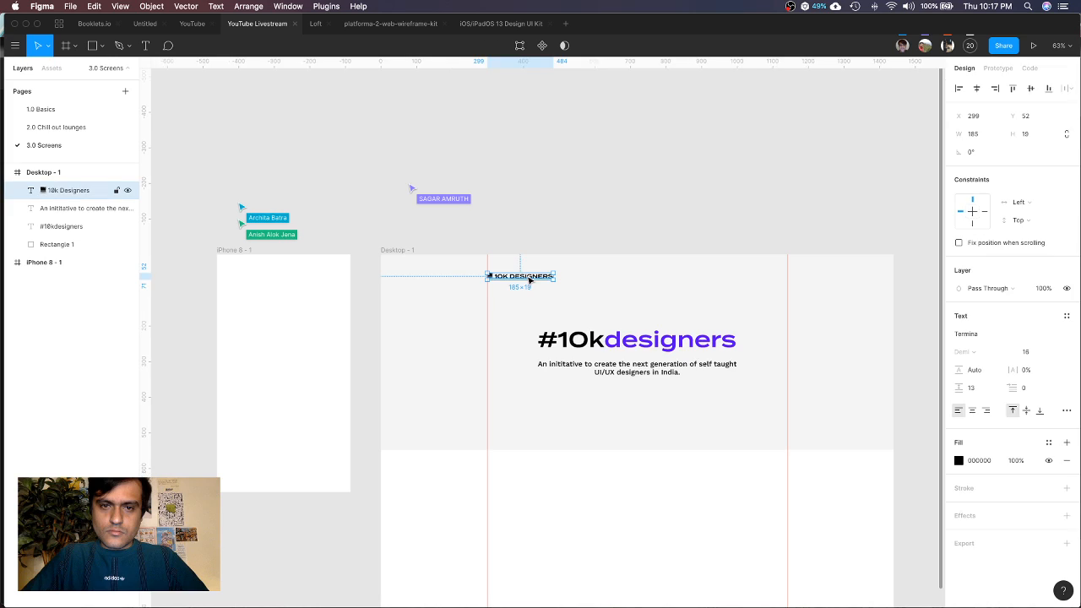
drag(533, 279, 649, 281)
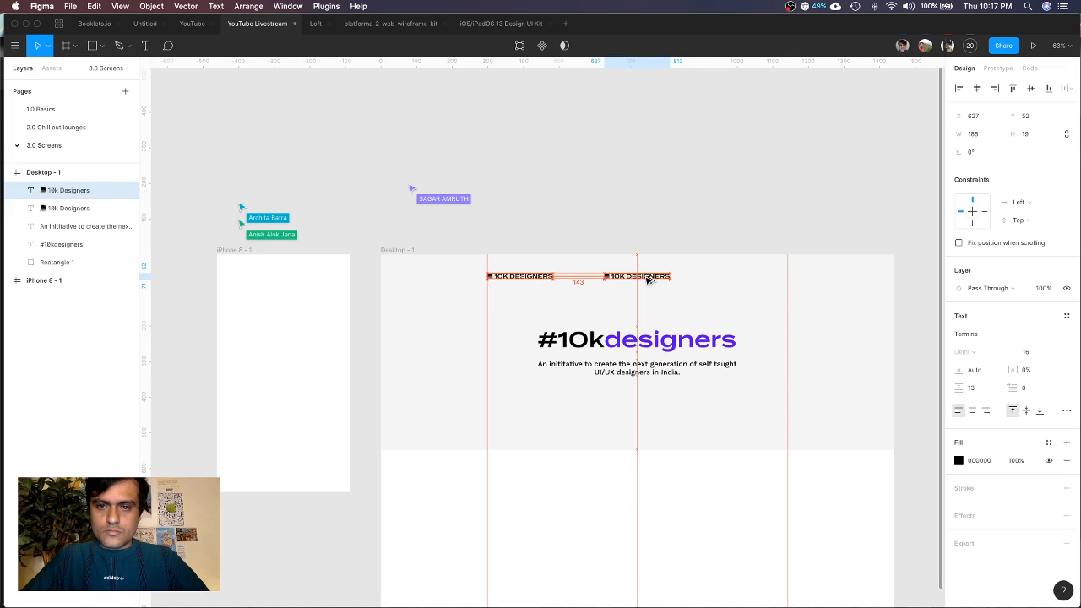
click(1067, 410)
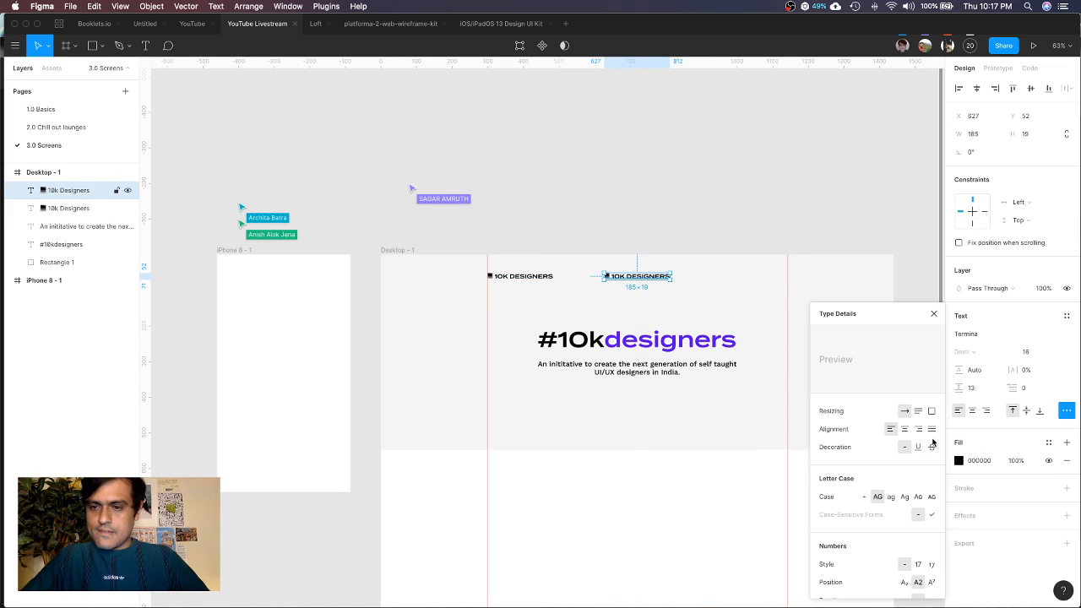
click(904, 496)
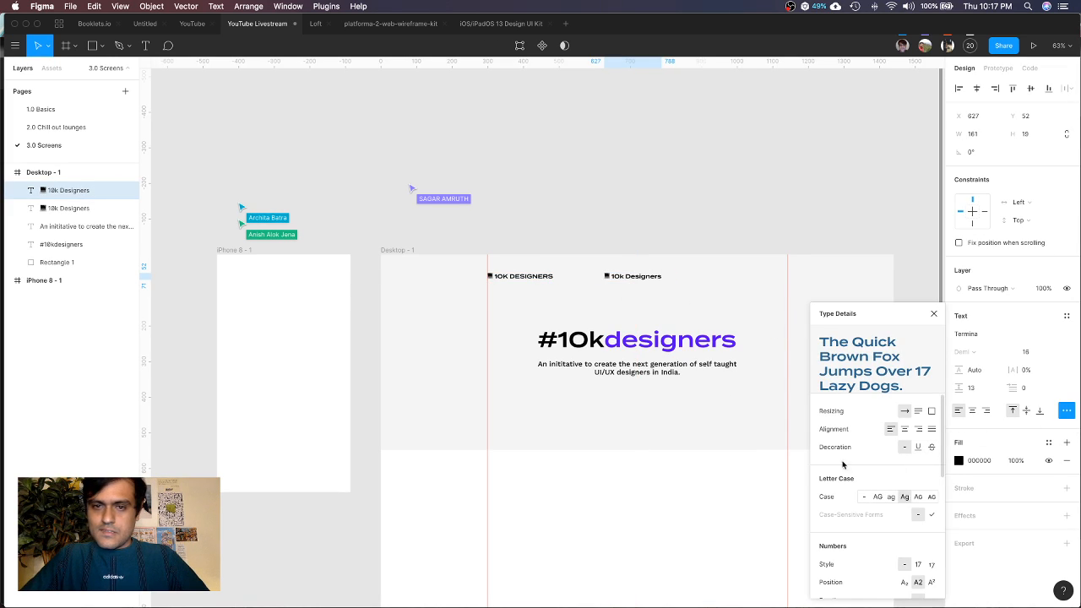
double_click(631, 276)
text(Home)
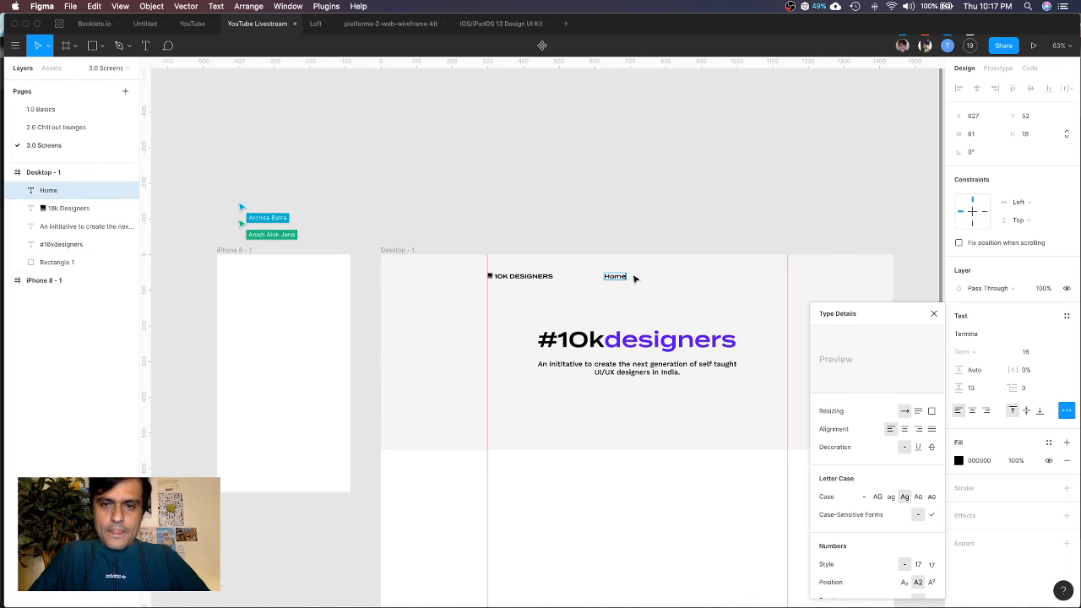
key(Escape)
Duplicate the Home link twice along the same line to add "About" at X 701 and "Videos" at X 776
drag(616, 281, 643, 279)
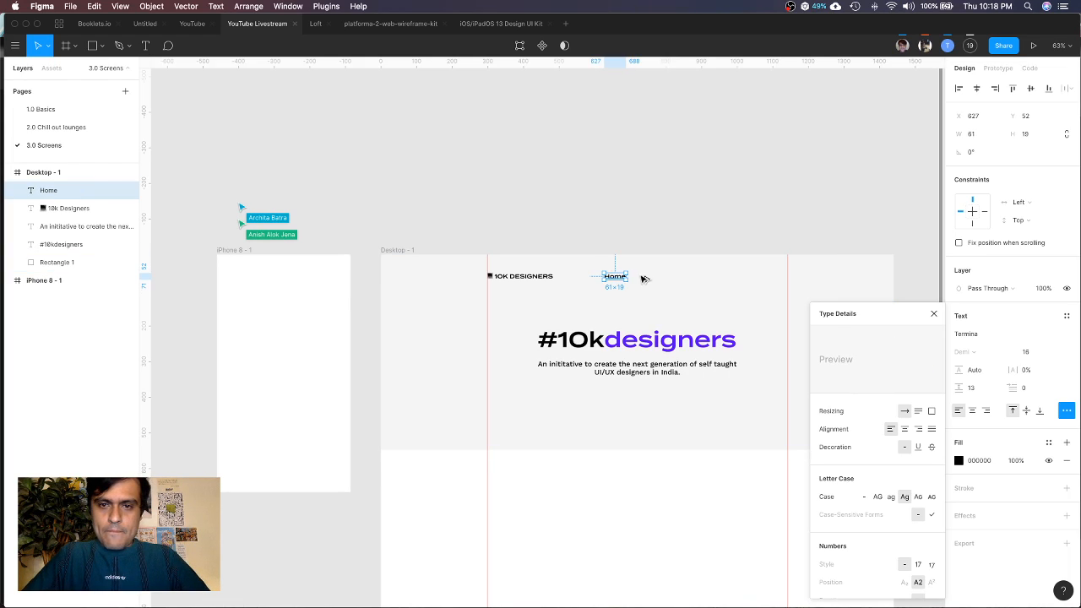
double_click(642, 276)
text(About)
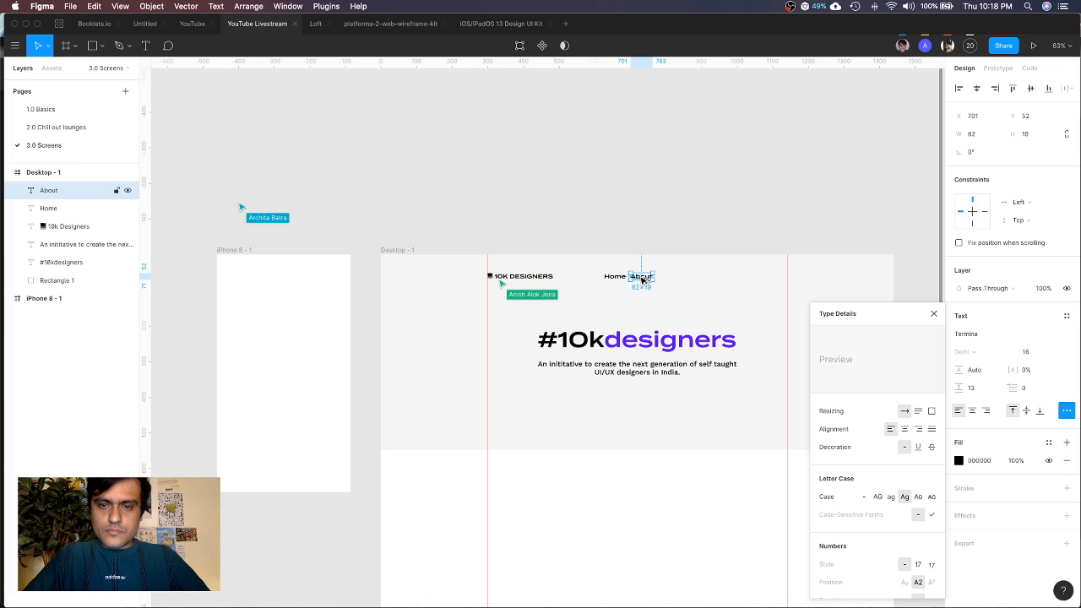
drag(642, 279, 669, 279)
double_click(669, 277)
text(Videos)
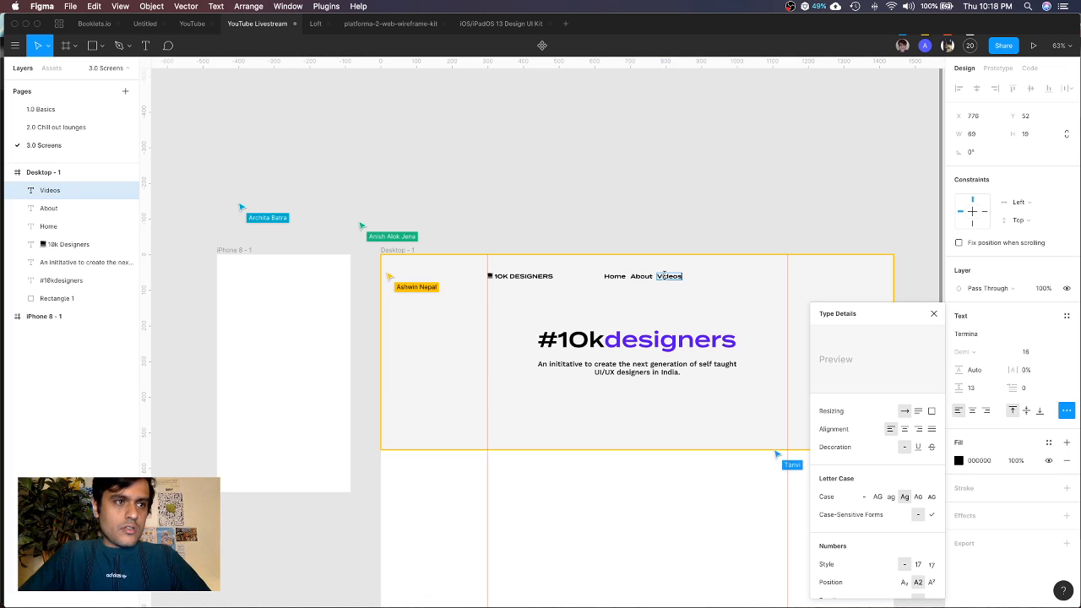
key(Escape)
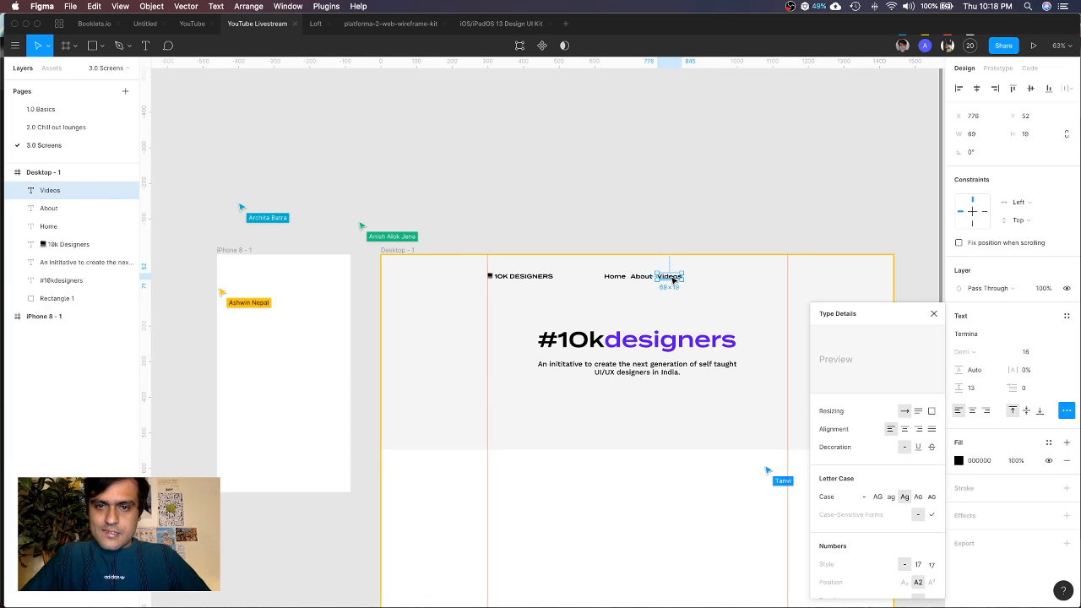
Extend the navigation with duplicated links reading "Livestreams" at X 858 and "Telegram" at X 995, and close the type details
drag(673, 279, 700, 280)
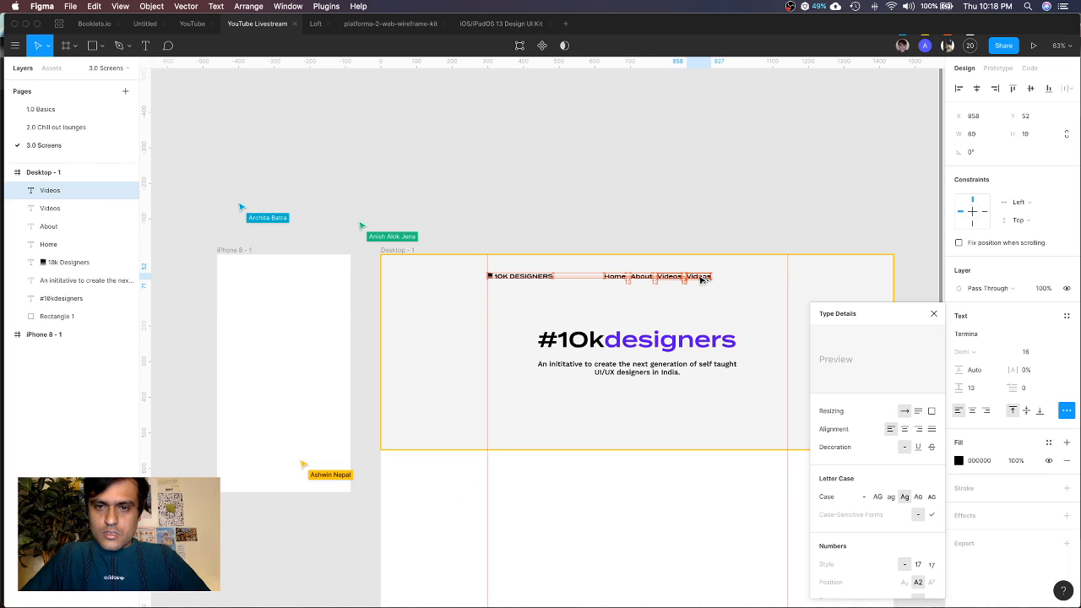
double_click(700, 279)
text(Lives)
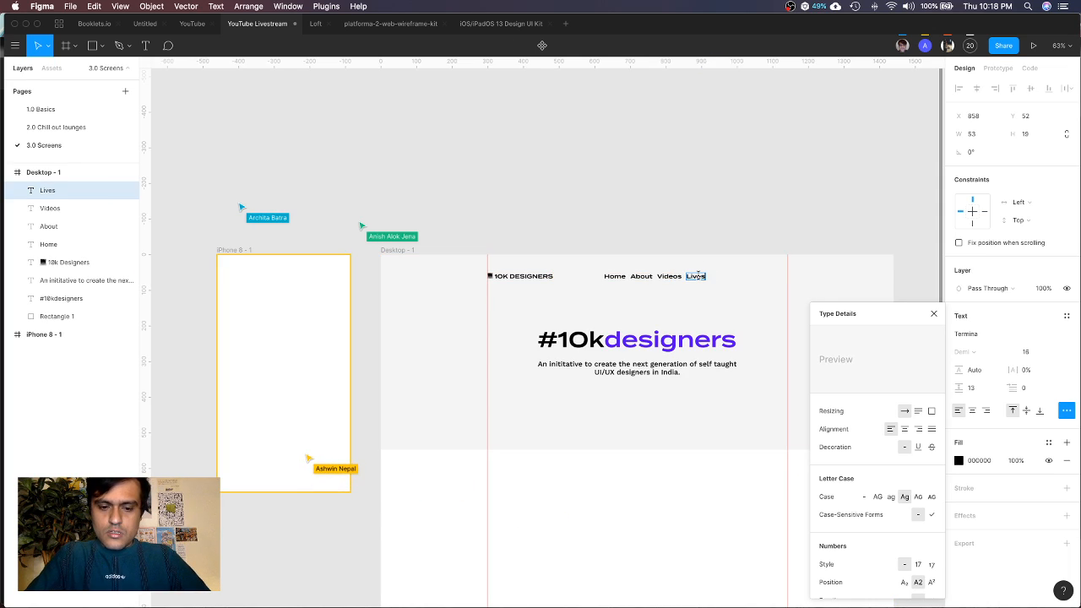
text(treames)
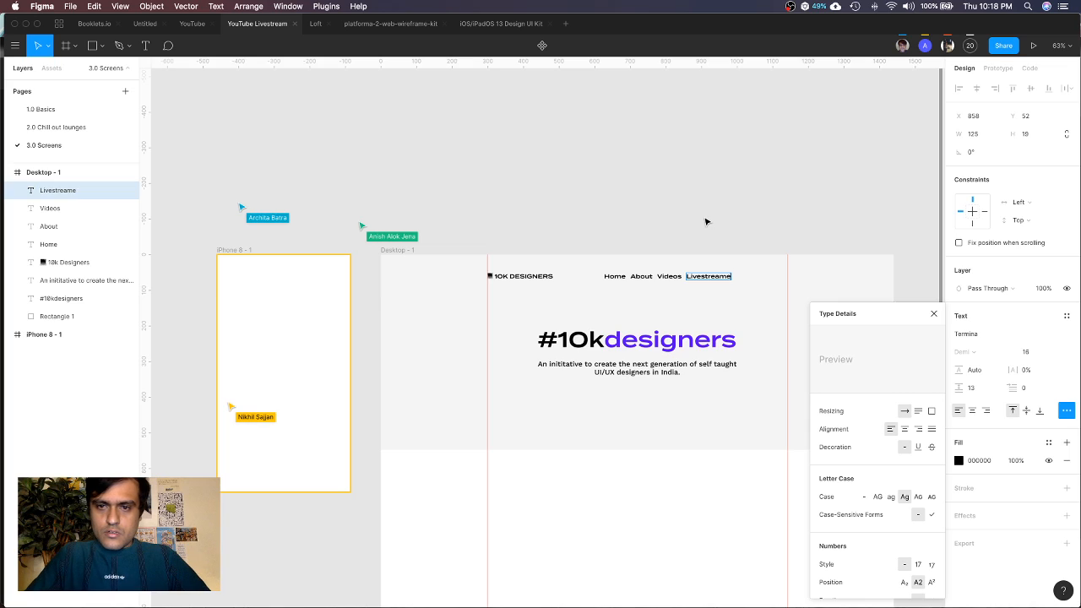
drag(717, 279, 762, 276)
double_click(761, 275)
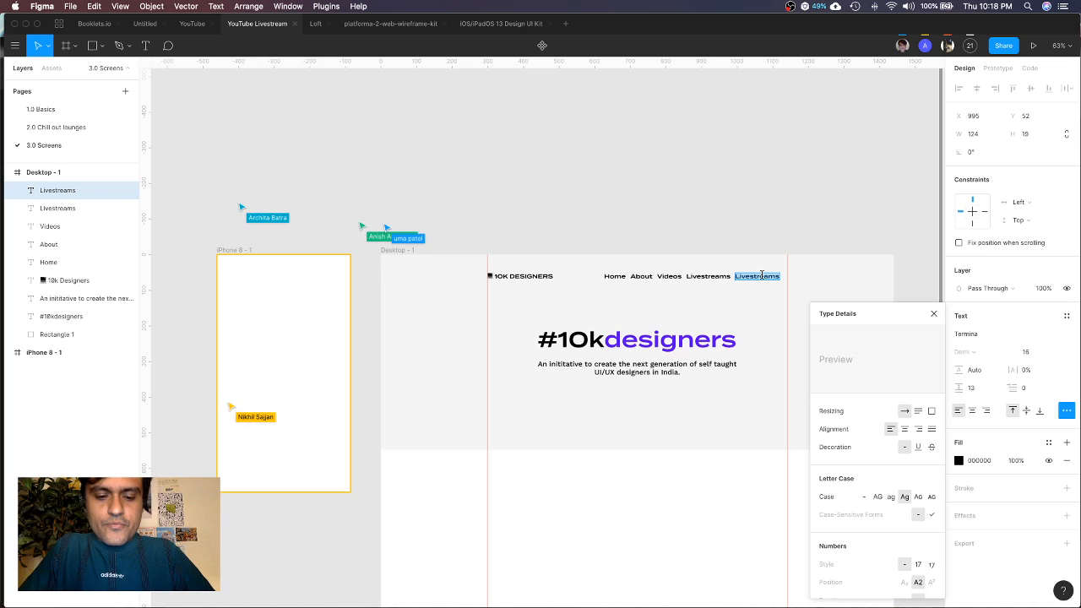
text(Telegram)
key(Escape)
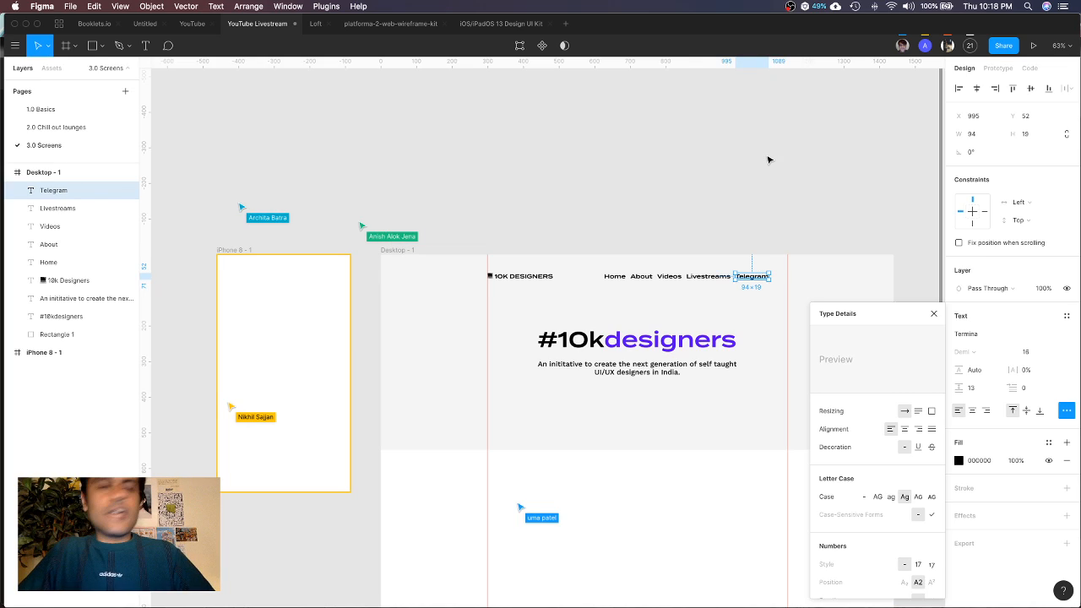
click(933, 314)
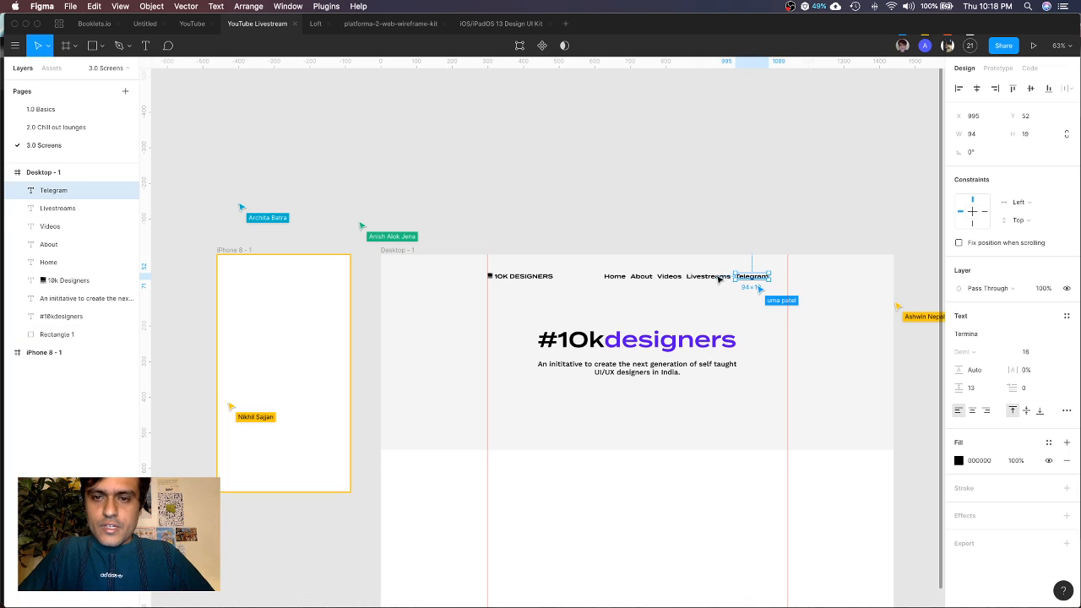
Select the Home, About, Videos, Livestreams and Telegram links together and distribute their horizontal spacing evenly
shift+click(718, 281)
shift+click(669, 279)
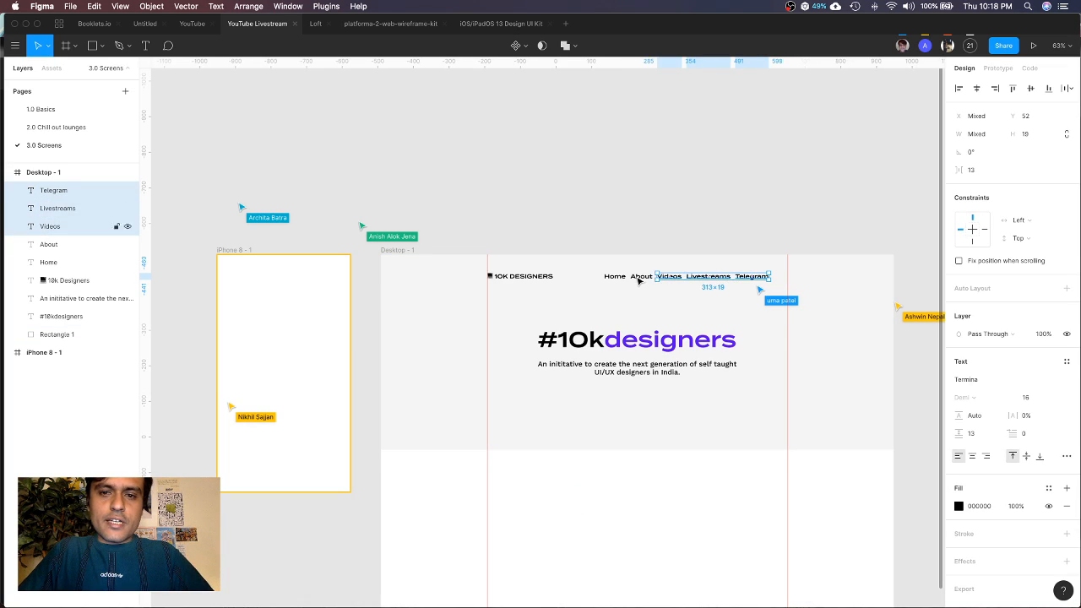
shift+click(641, 279)
shift+click(612, 280)
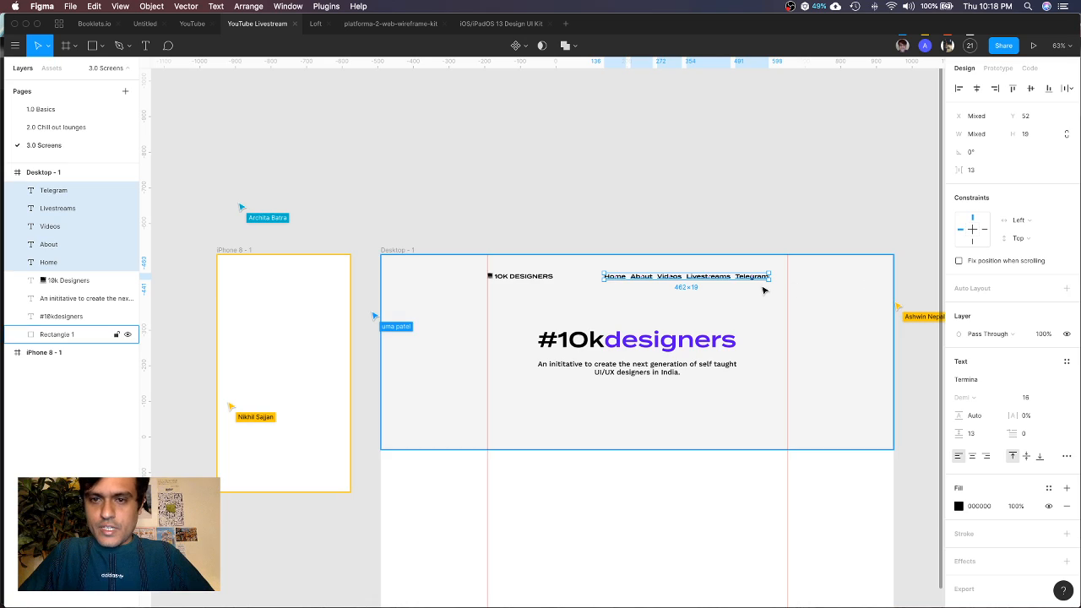
scroll(765, 287, up, 5)
scroll(712, 264, up, 4)
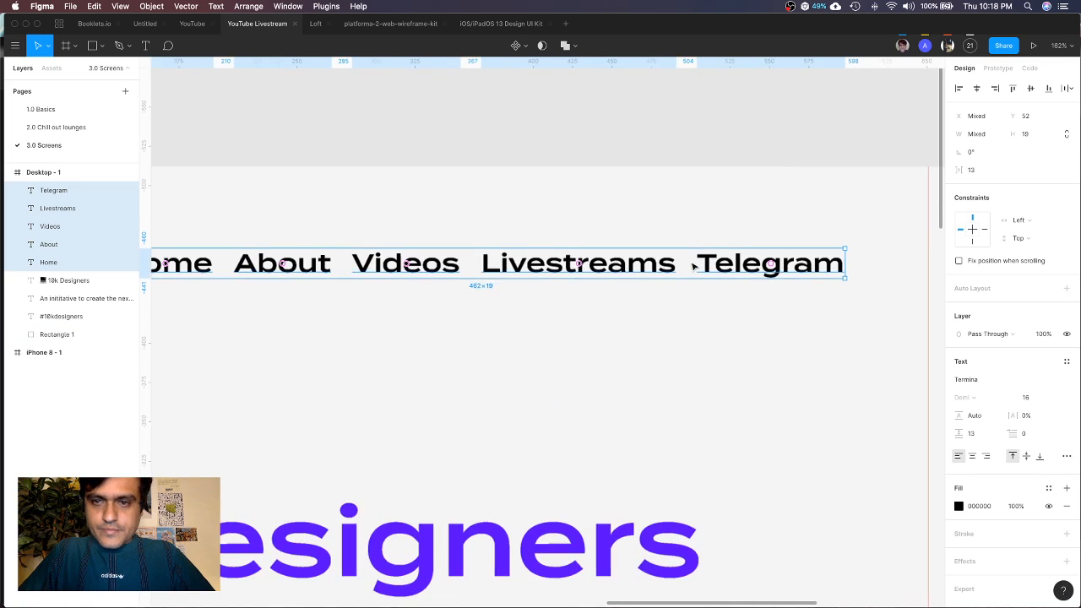
click(1069, 89)
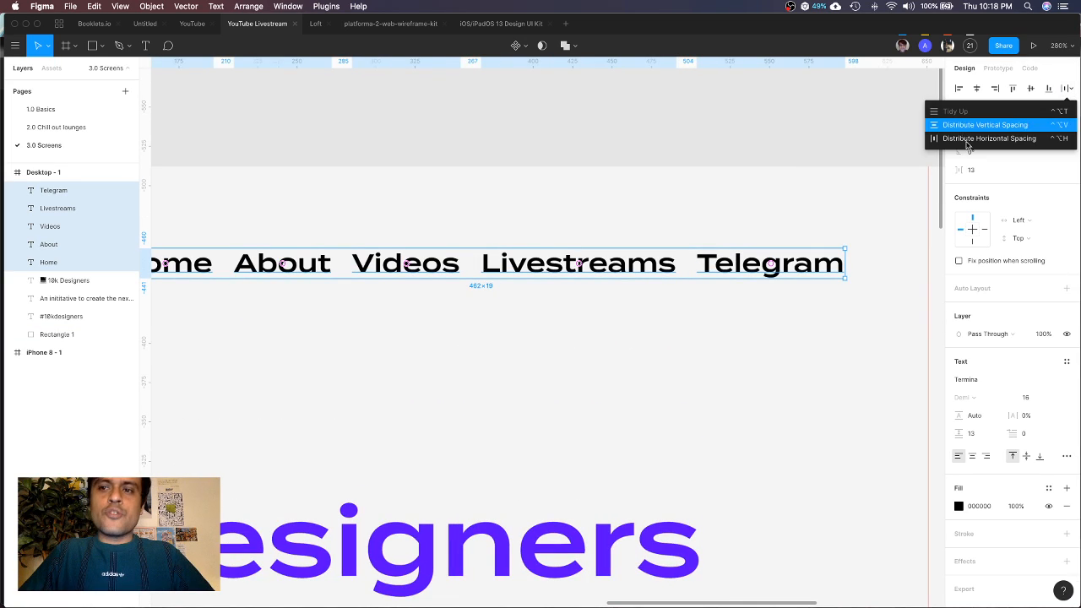
click(968, 139)
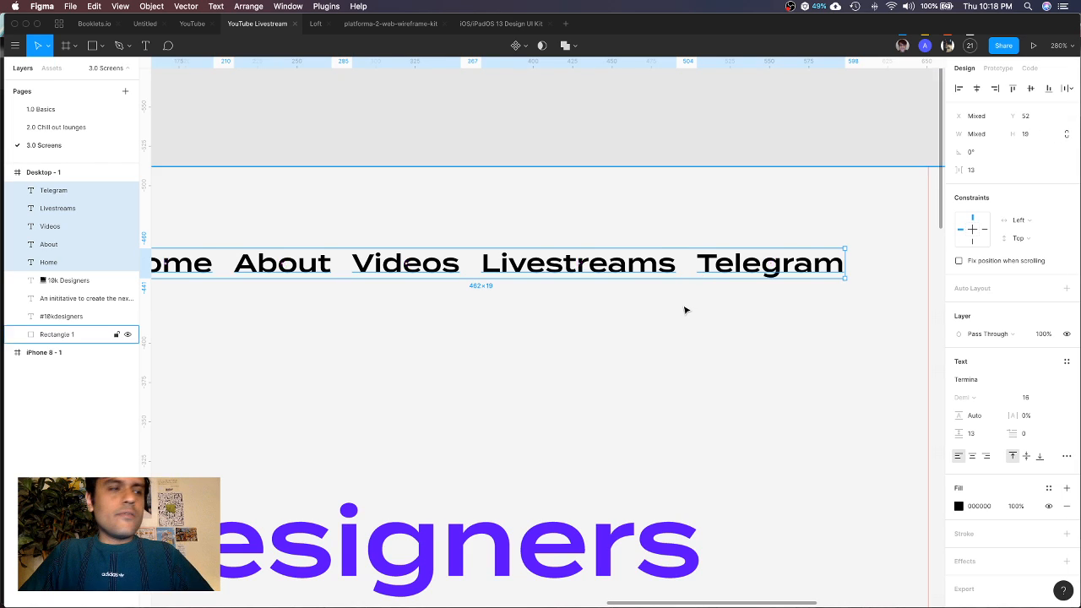
scroll(685, 308, down, 2)
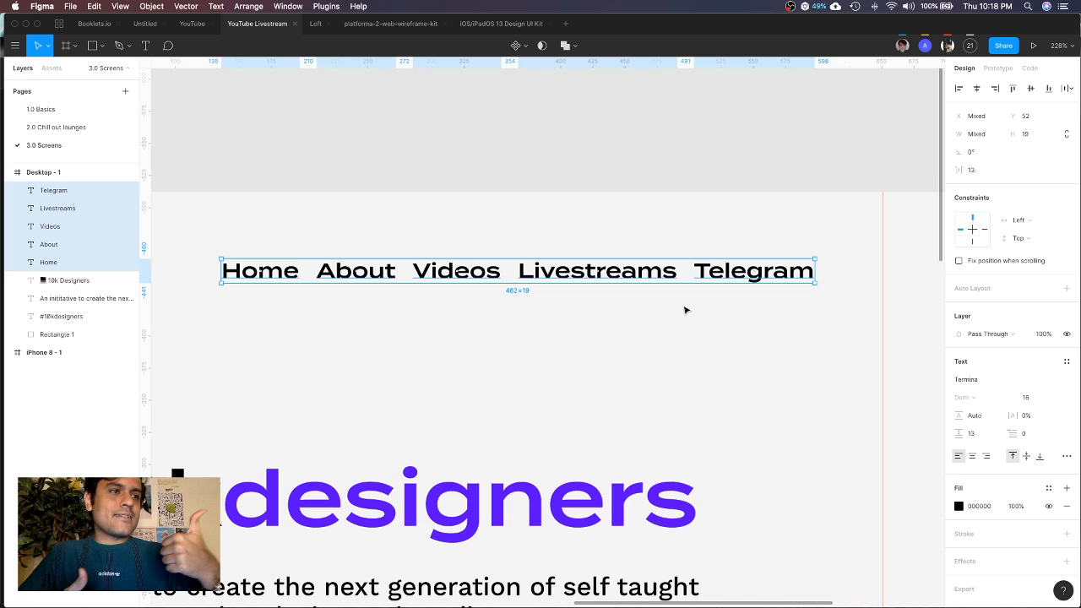
click(1067, 88)
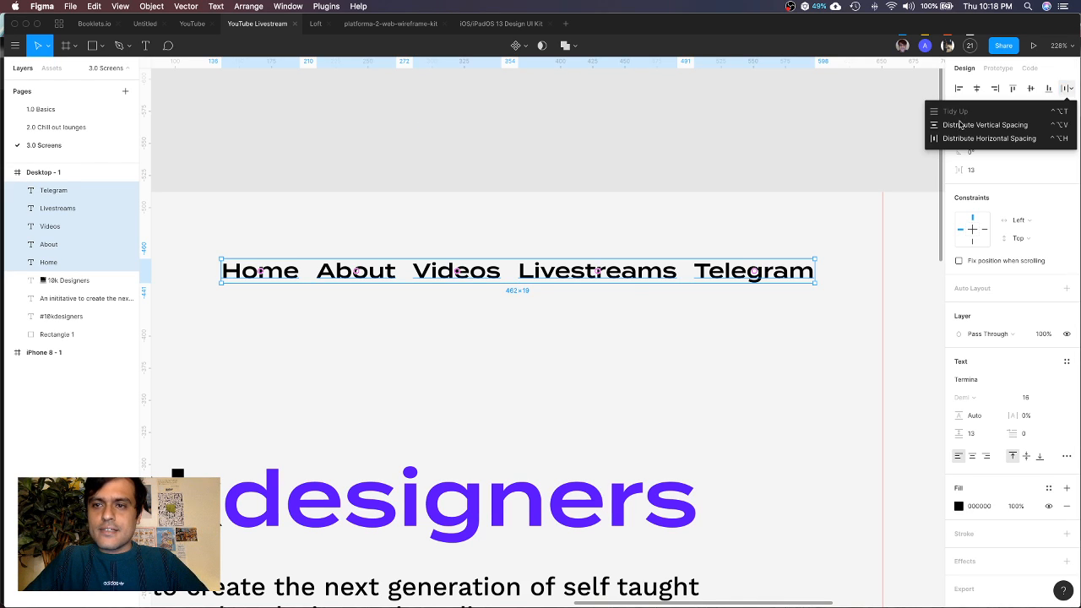
click(948, 139)
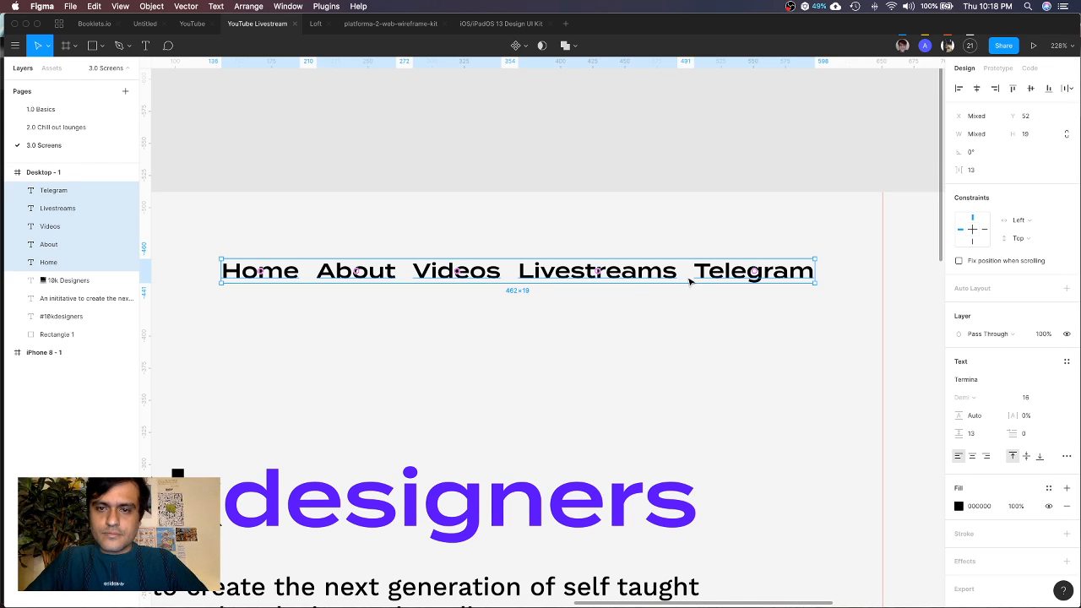
Widen the equal gaps between the five selected navigation links to 16
scroll(689, 282, up, 5)
scroll(690, 282, up, 3)
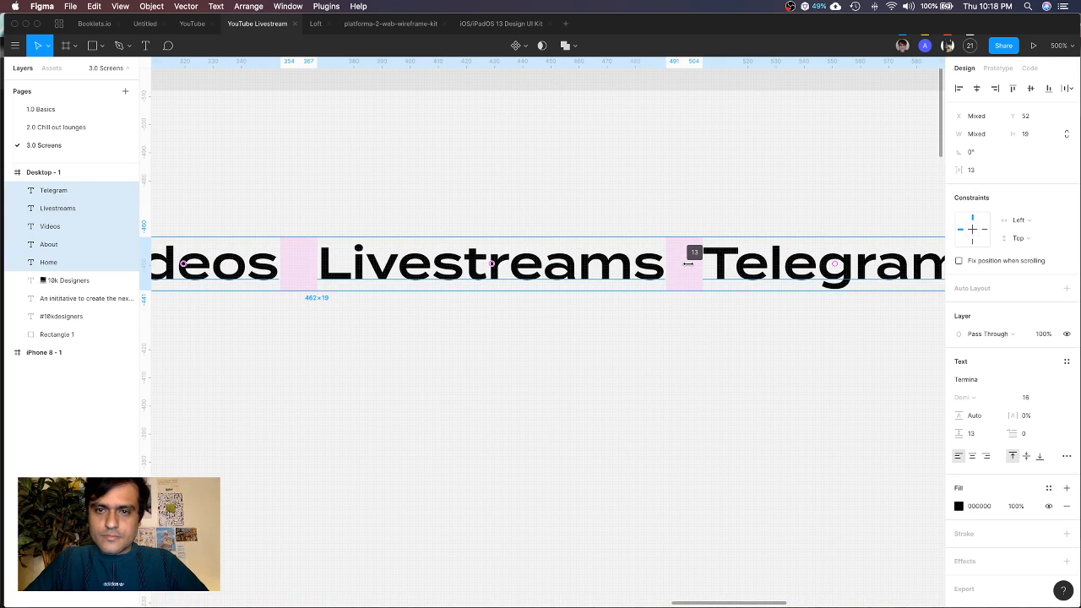
drag(677, 263, 713, 262)
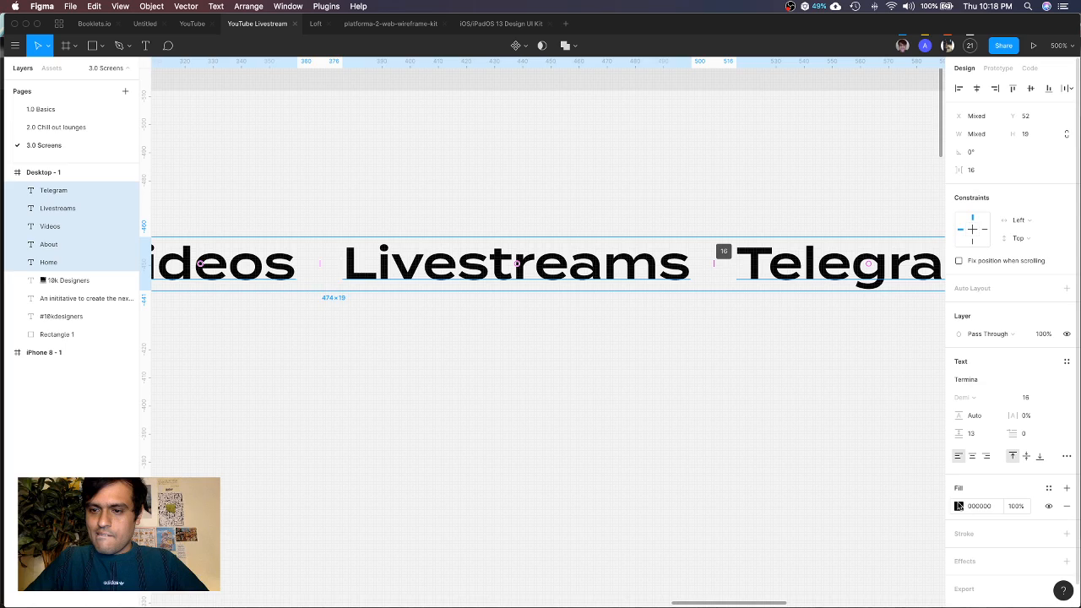
Reduce the fill opacity of the selected navigation links to 50% and deselect them
click(959, 506)
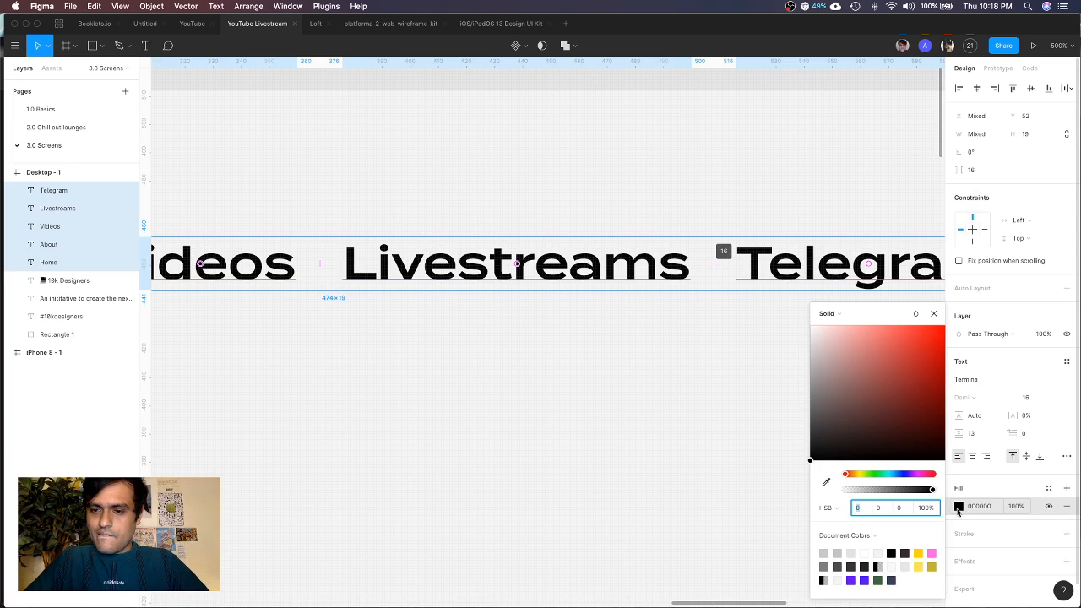
click(886, 490)
drag(889, 490, 890, 491)
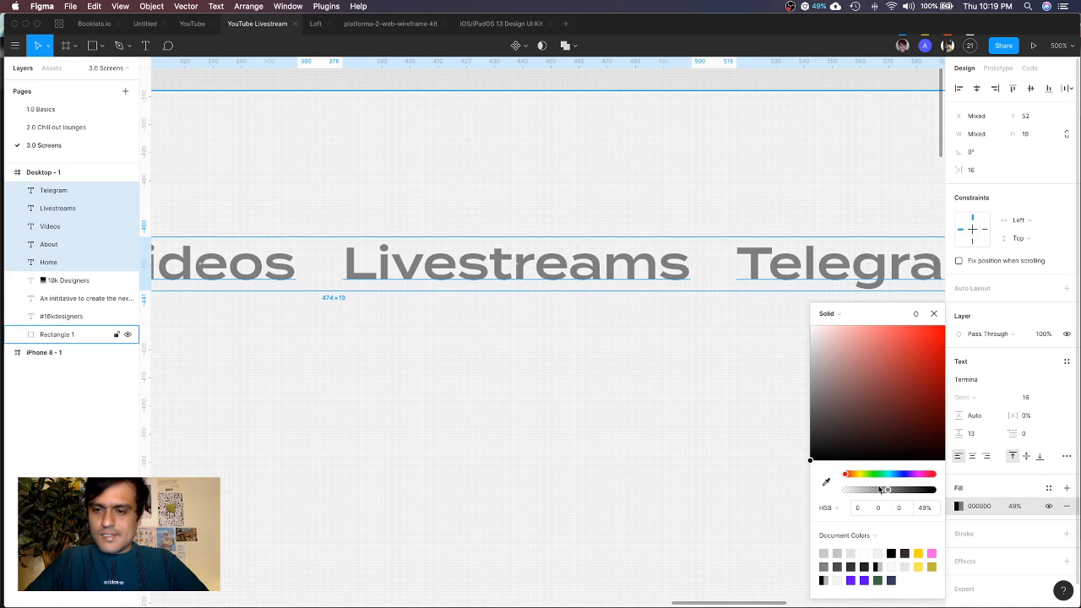
drag(888, 494, 889, 494)
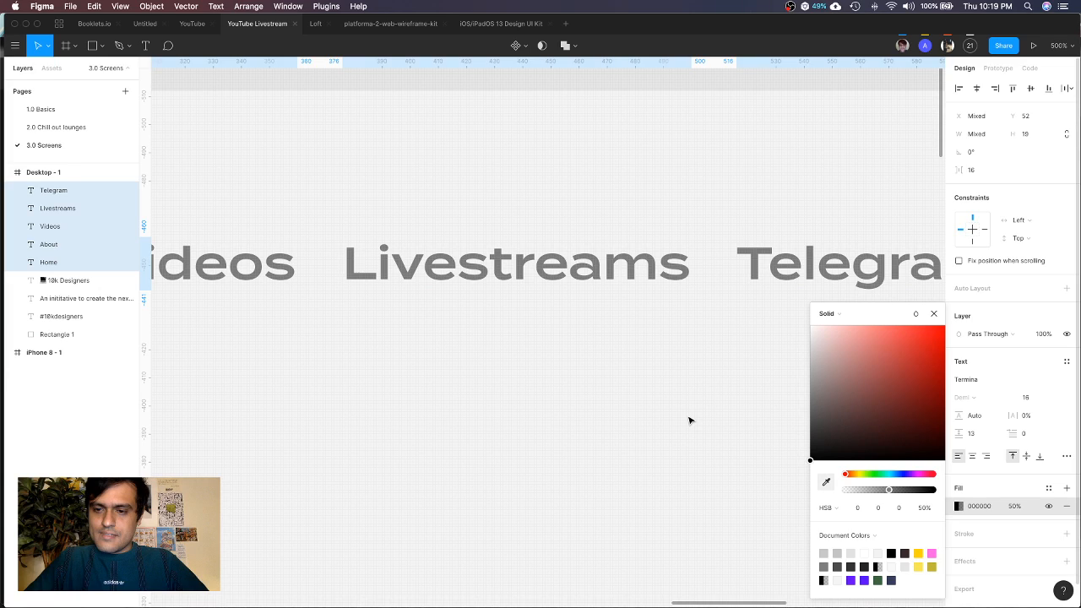
scroll(690, 421, down, 10)
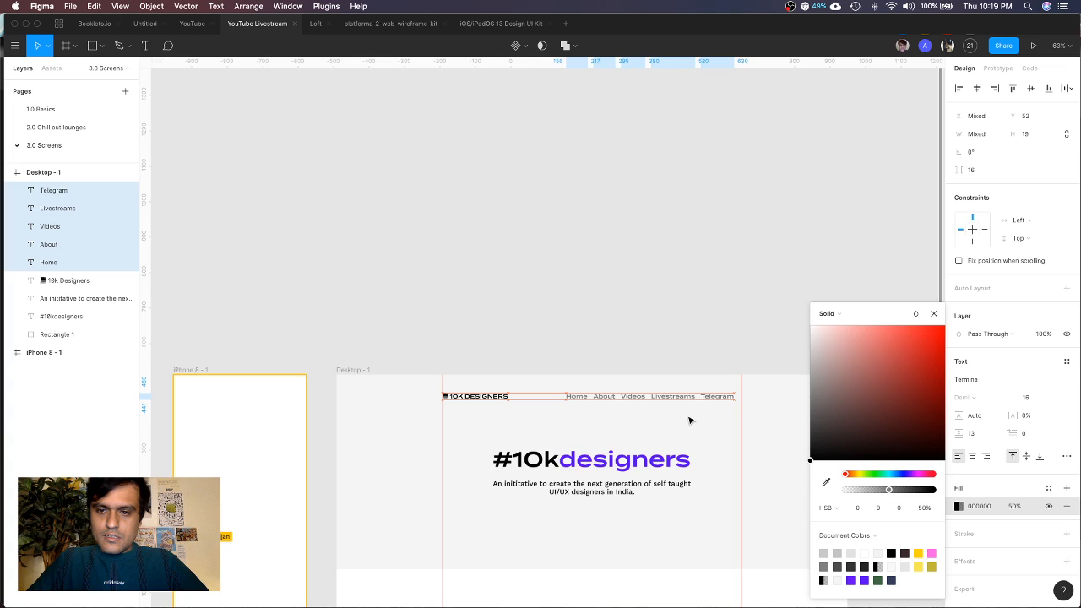
click(689, 421)
Switch to Chrome, open unsplash.com in a new tab and briefly check the livestream dashboard before returning to it
click(456, 601)
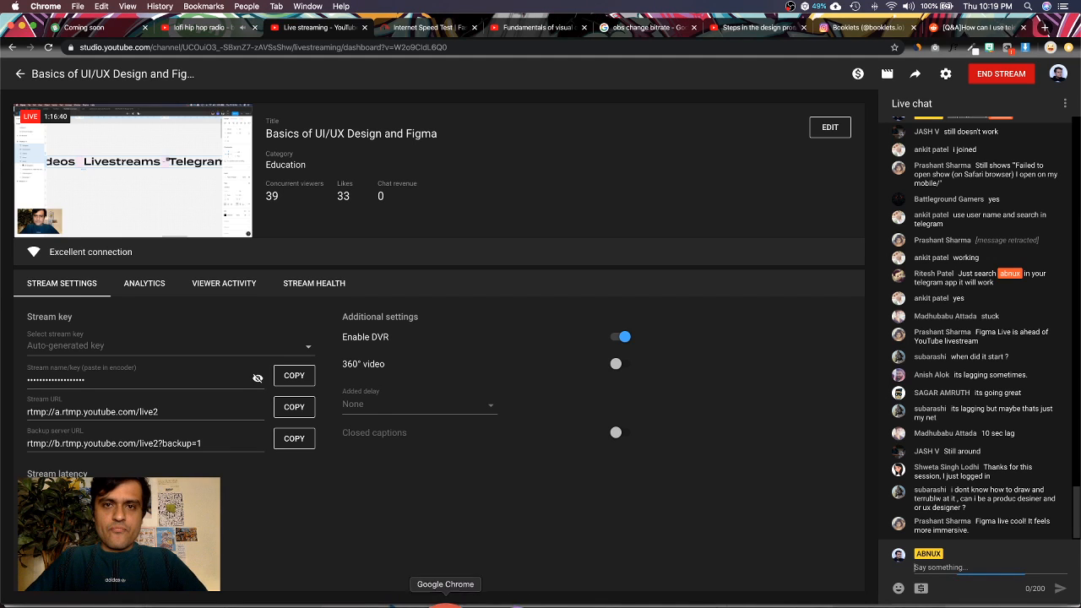
key(cmd+t)
text(unsplash.com)
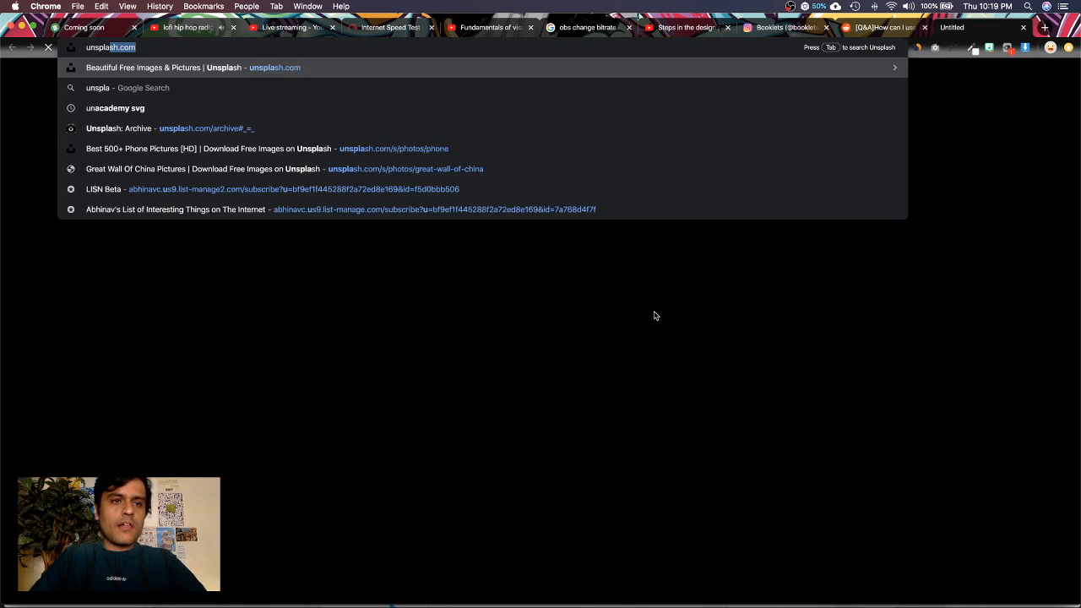
key(Return)
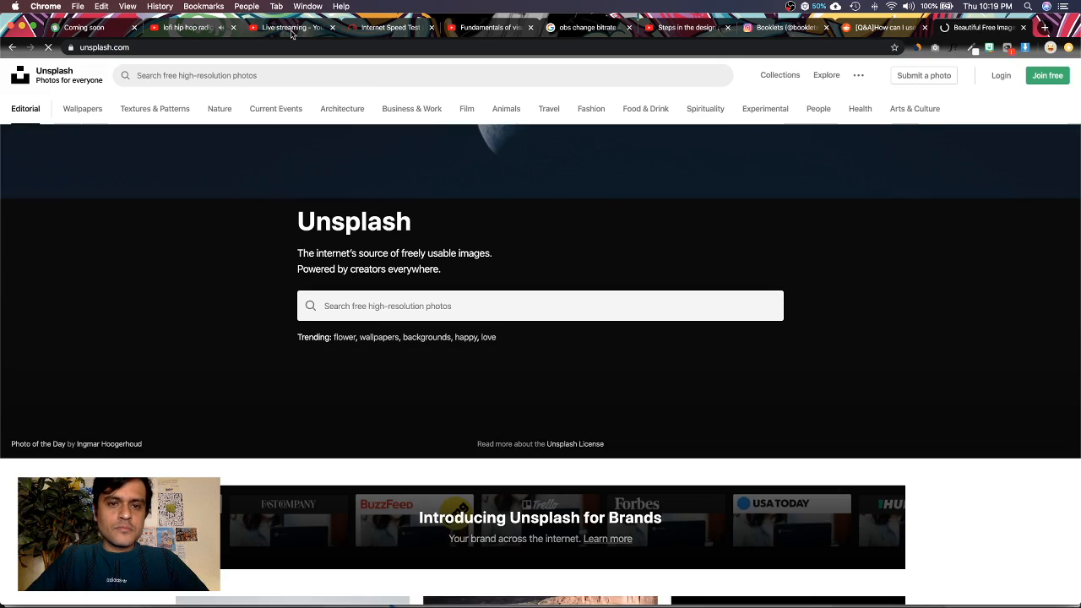
click(292, 30)
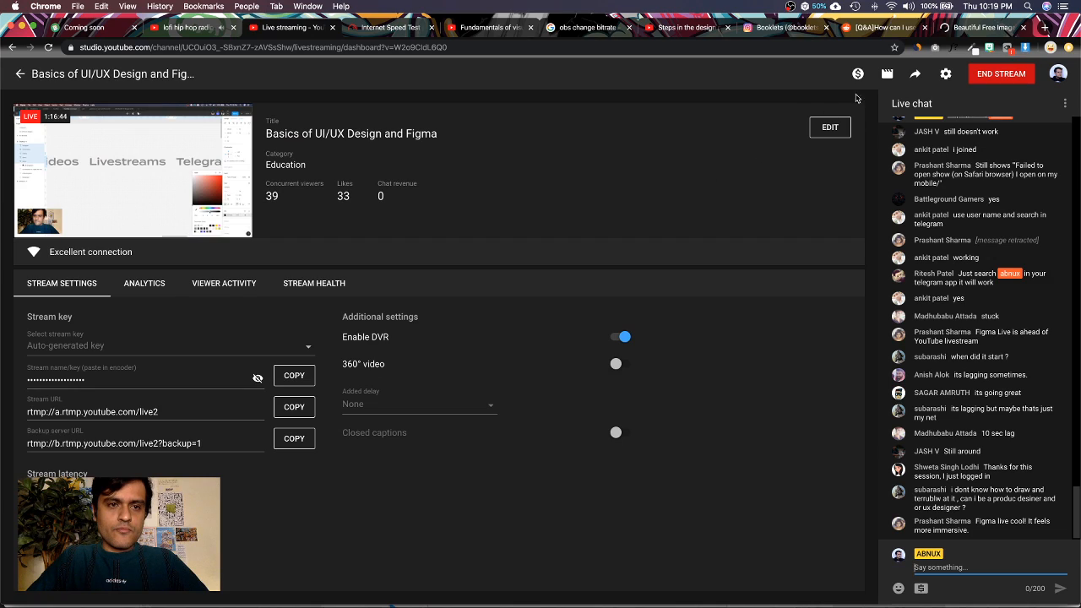
click(984, 31)
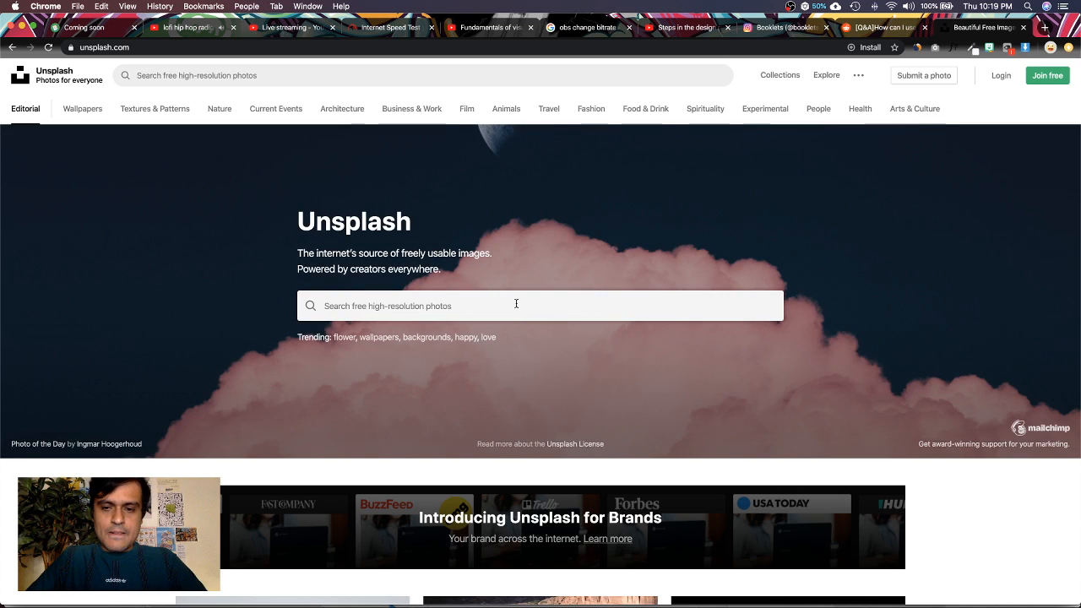
Search Unsplash for "laptop" photos
click(516, 306)
text(laptop)
key(Return)
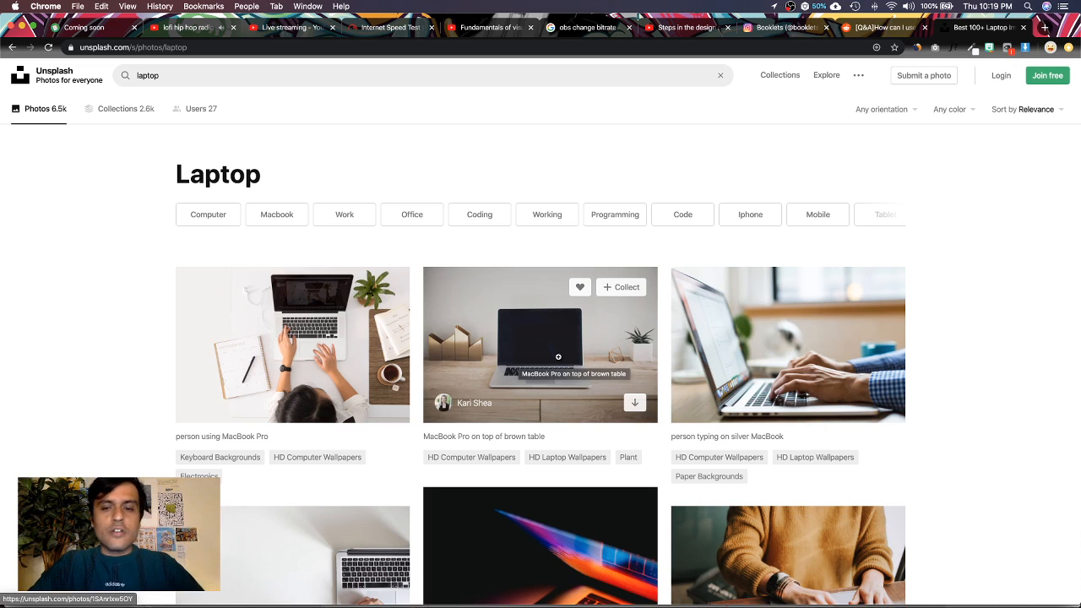
Browse the laptop photos, download "MacBook Pro on top of brown table" and dismiss the attribution message
scroll(1056, 392, down, 3)
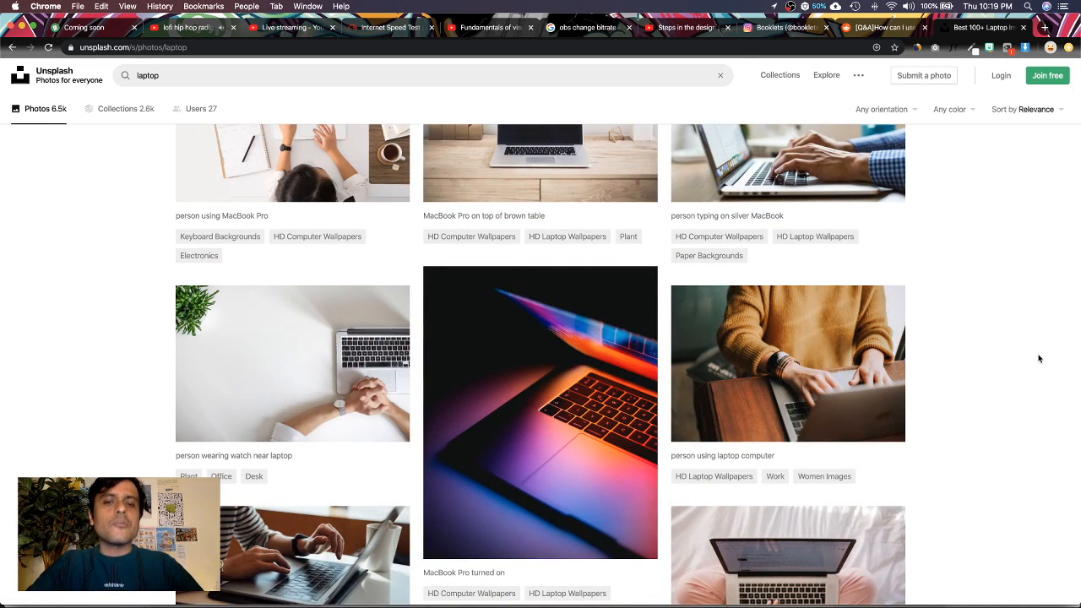
scroll(1006, 413, down, 6)
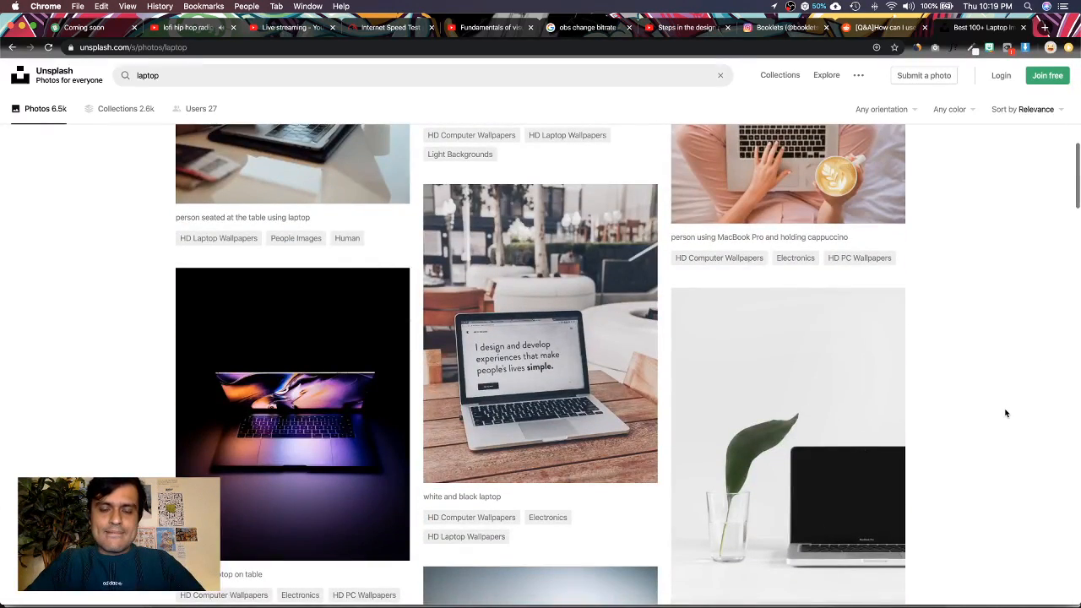
scroll(1006, 413, up, 3)
scroll(1006, 413, up, 3)
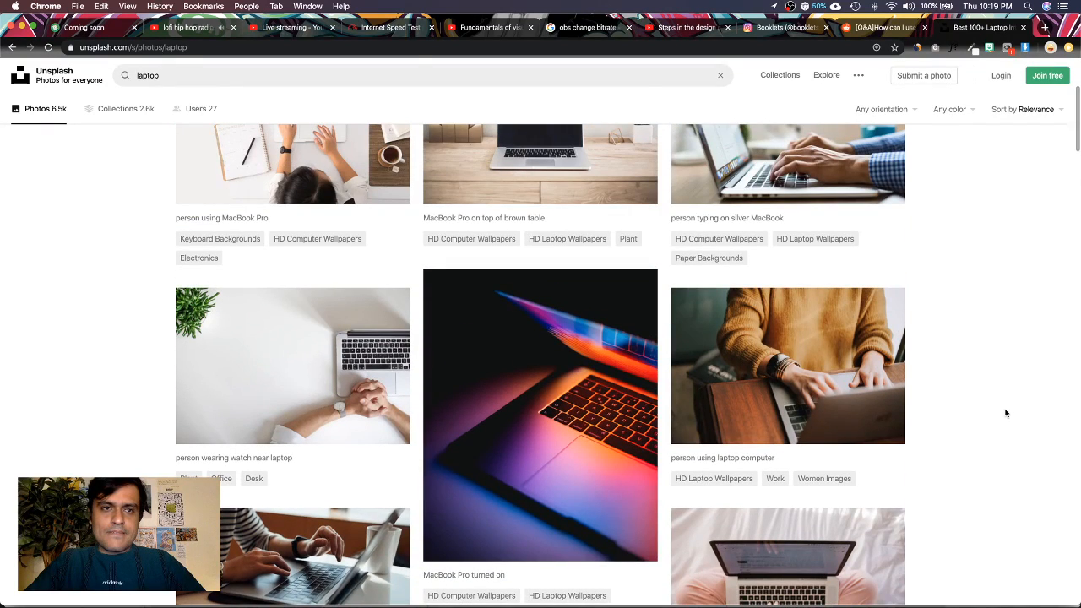
scroll(958, 414, up, 3)
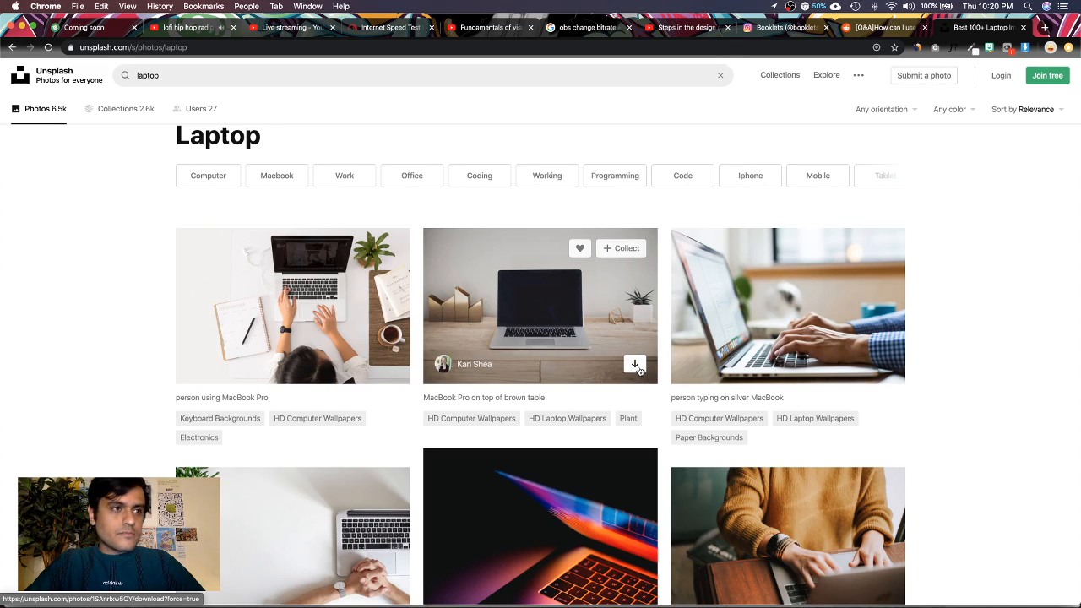
click(635, 365)
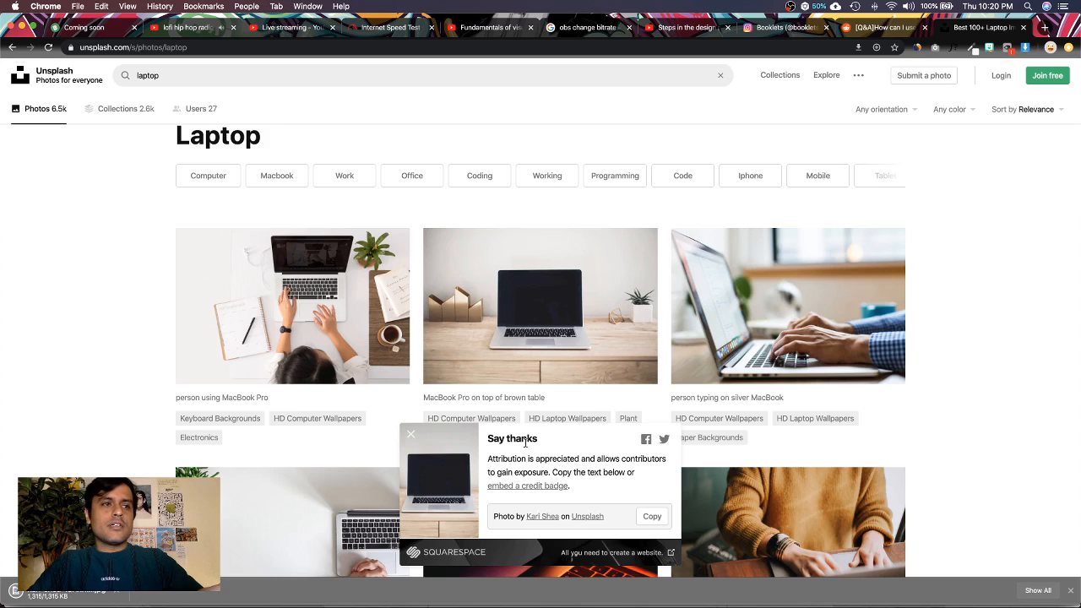
click(411, 435)
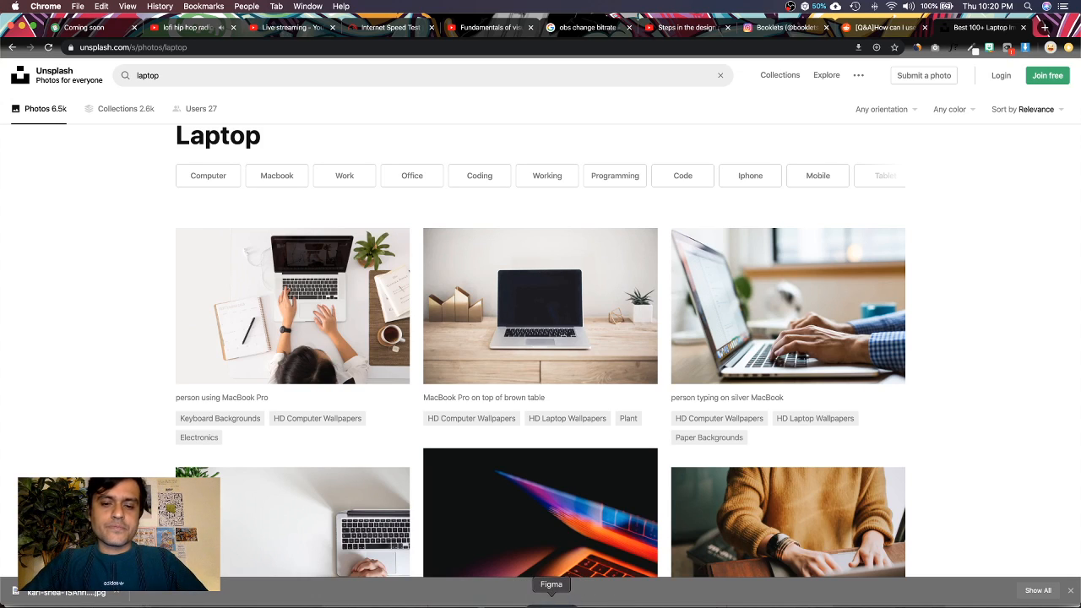
Switch back to Figma, select the #10kdesigners heading on the Desktop - 1 frame and deselect it
click(550, 603)
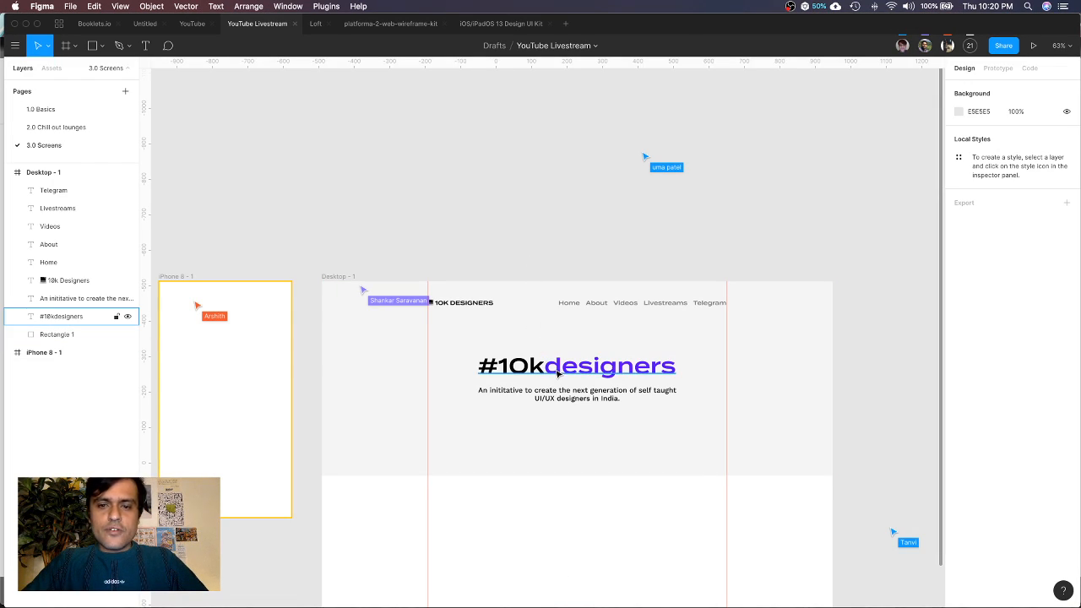
click(558, 374)
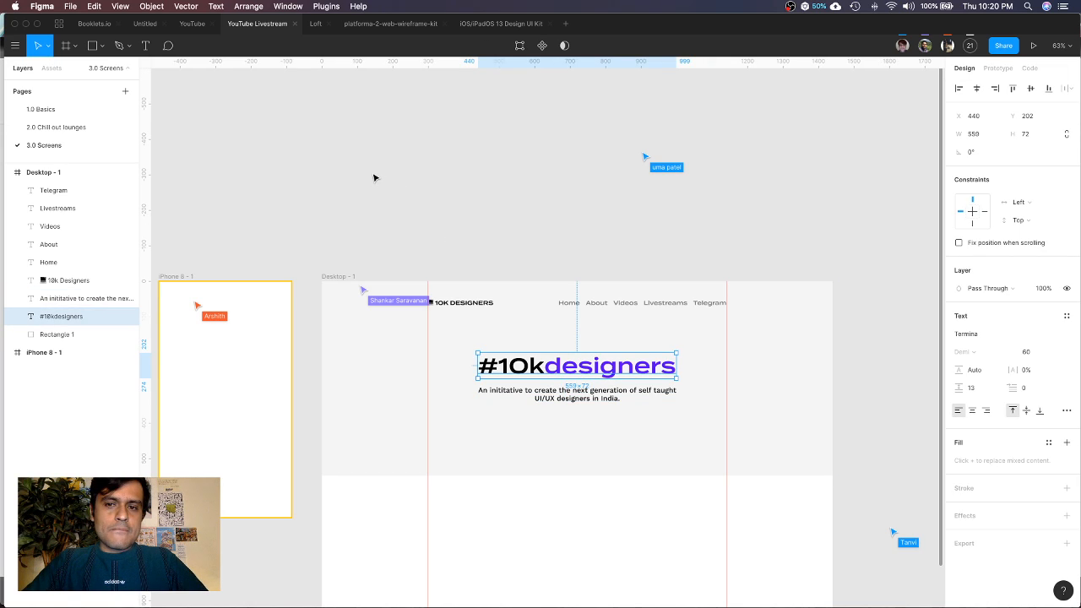
scroll(375, 178, down, 3)
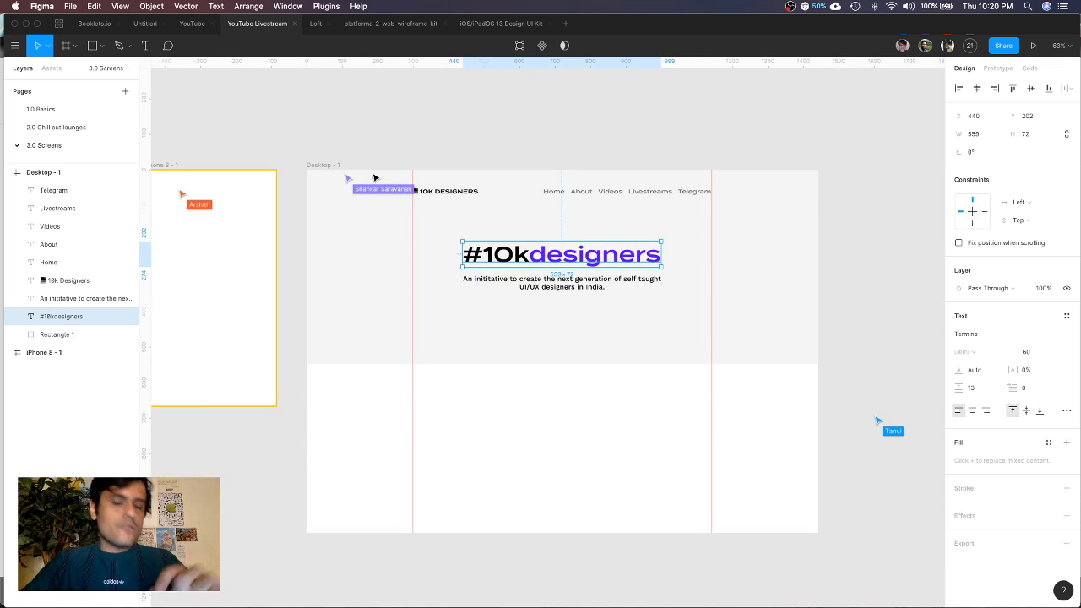
click(480, 425)
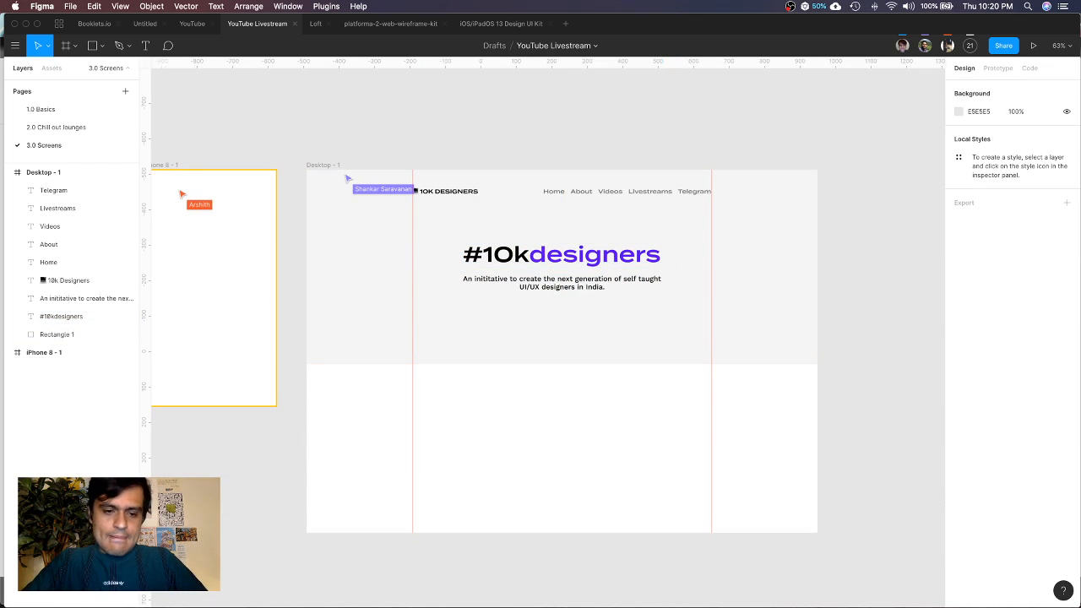
Look through the Downloads folder in Finder for the downloaded laptop photo and minimize the Finder window
click(334, 602)
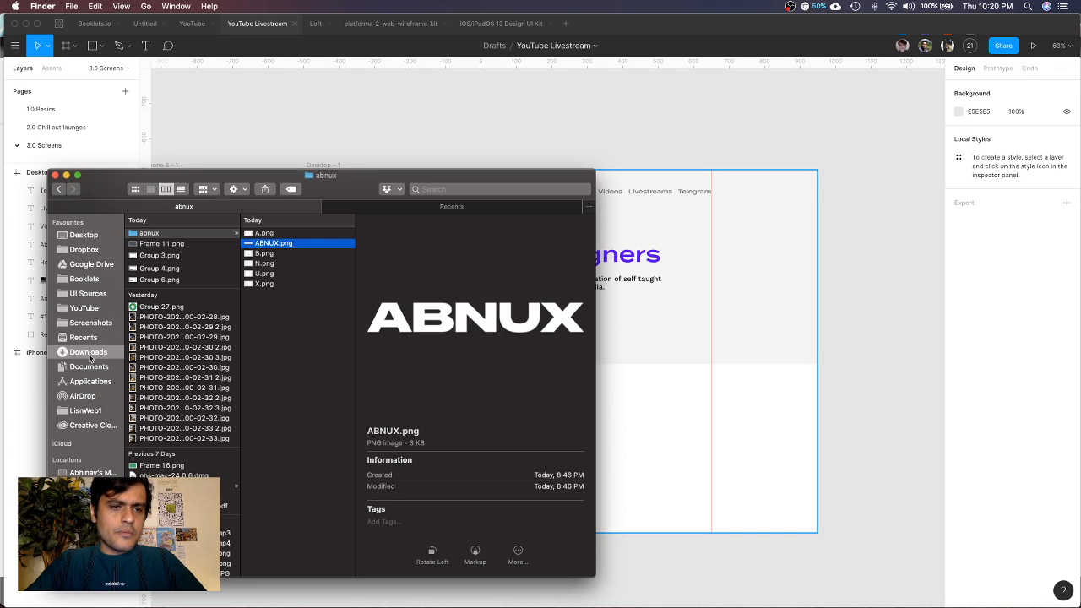
click(169, 243)
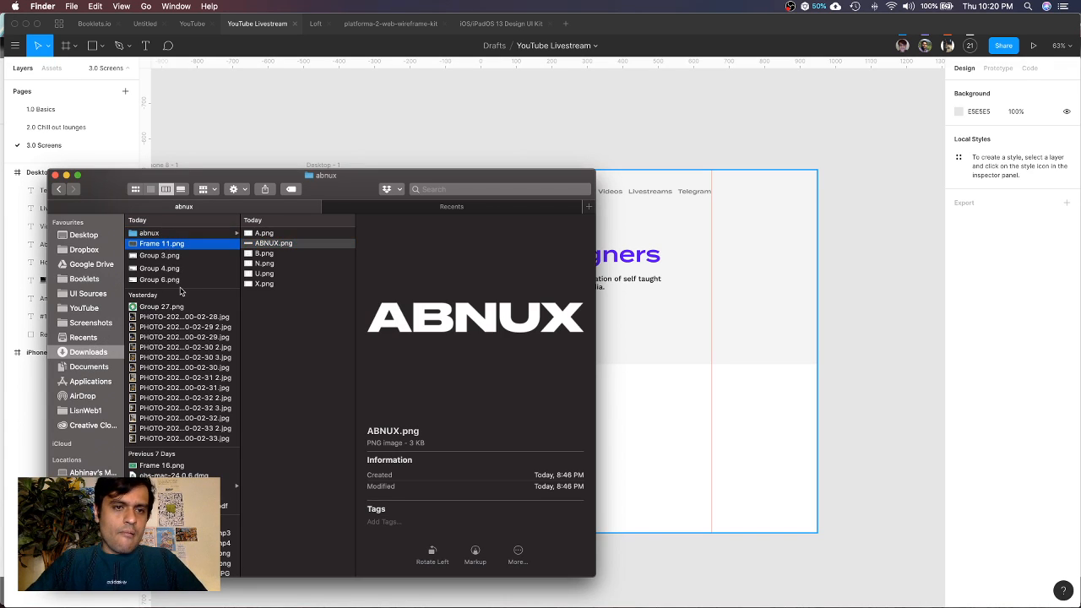
scroll(235, 226, down, 10)
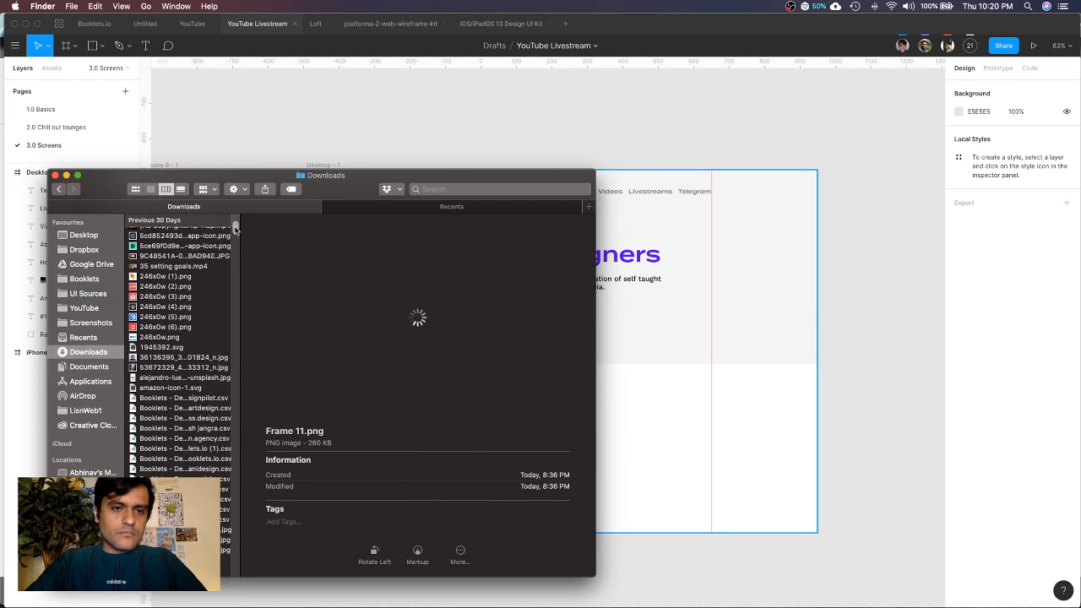
drag(236, 229, 229, 603)
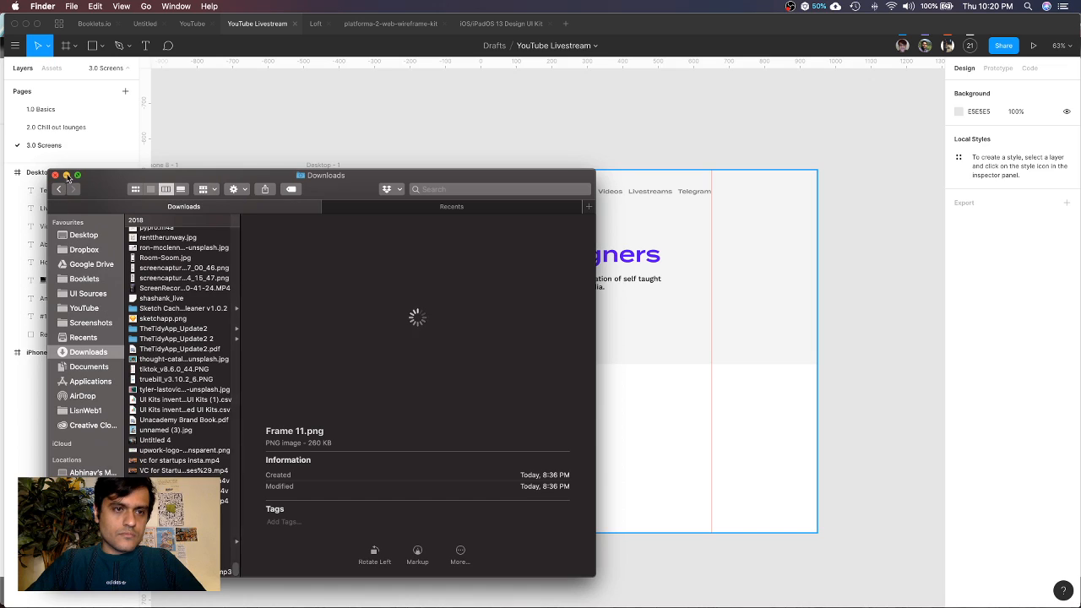
click(67, 175)
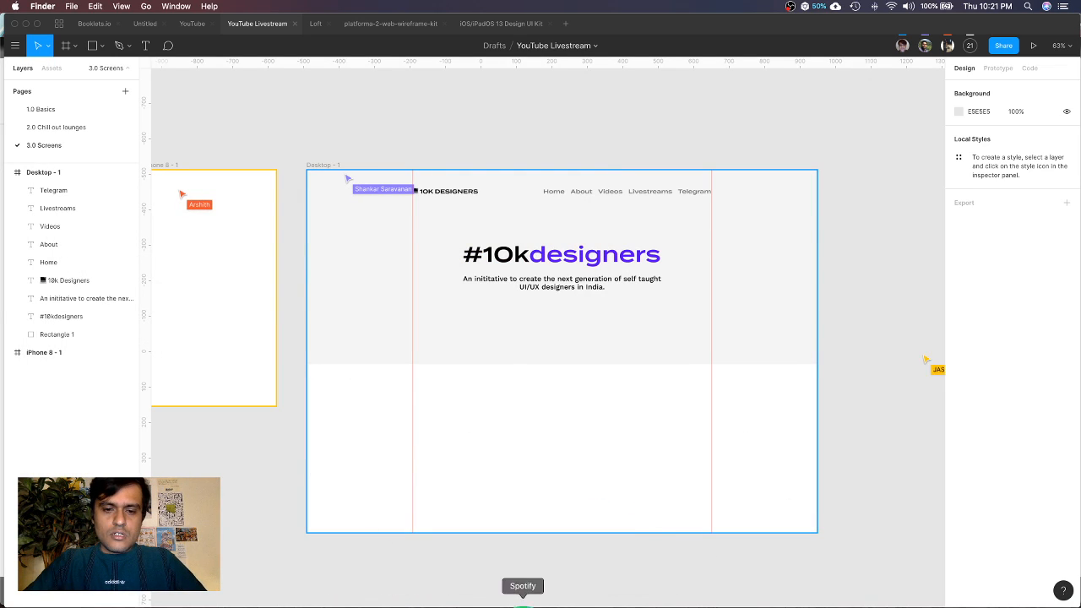
Switch to Chrome, reveal the downloaded kari-shea laptop photo in Finder and return to Figma
click(443, 599)
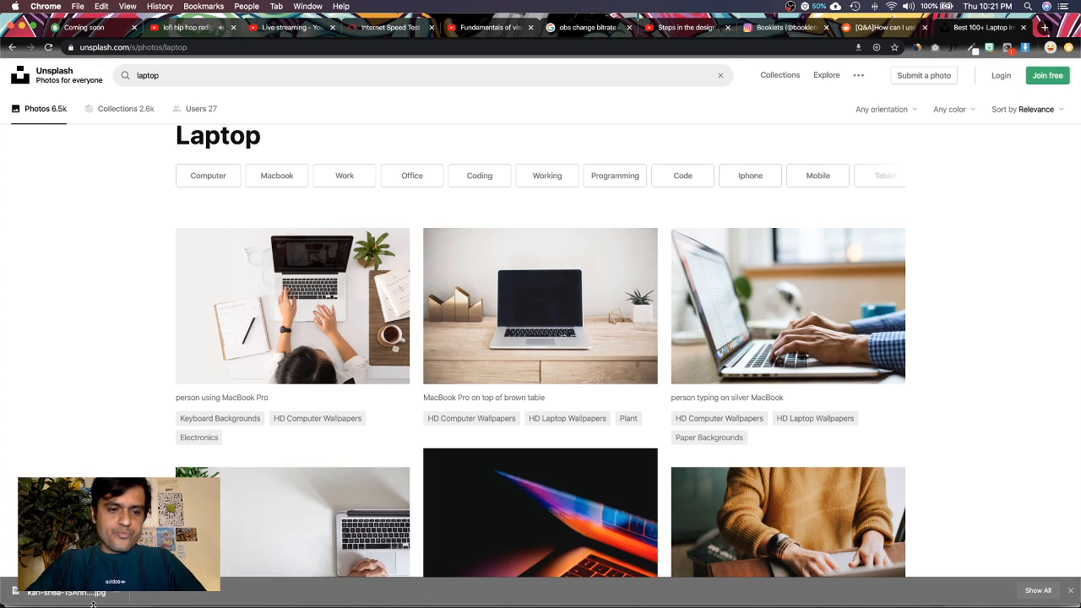
click(116, 592)
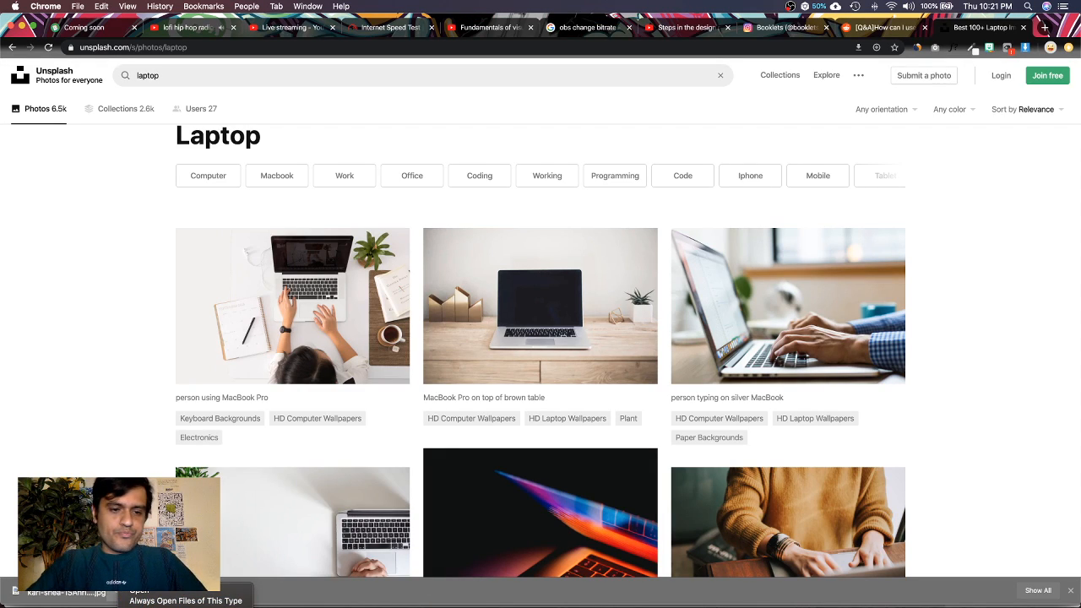
click(152, 605)
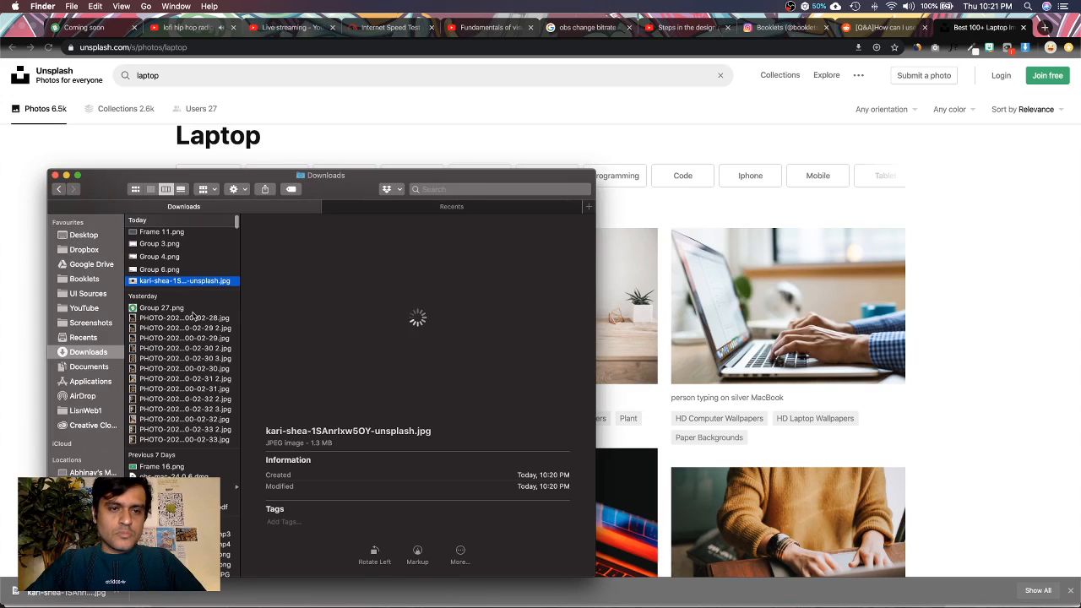
click(536, 603)
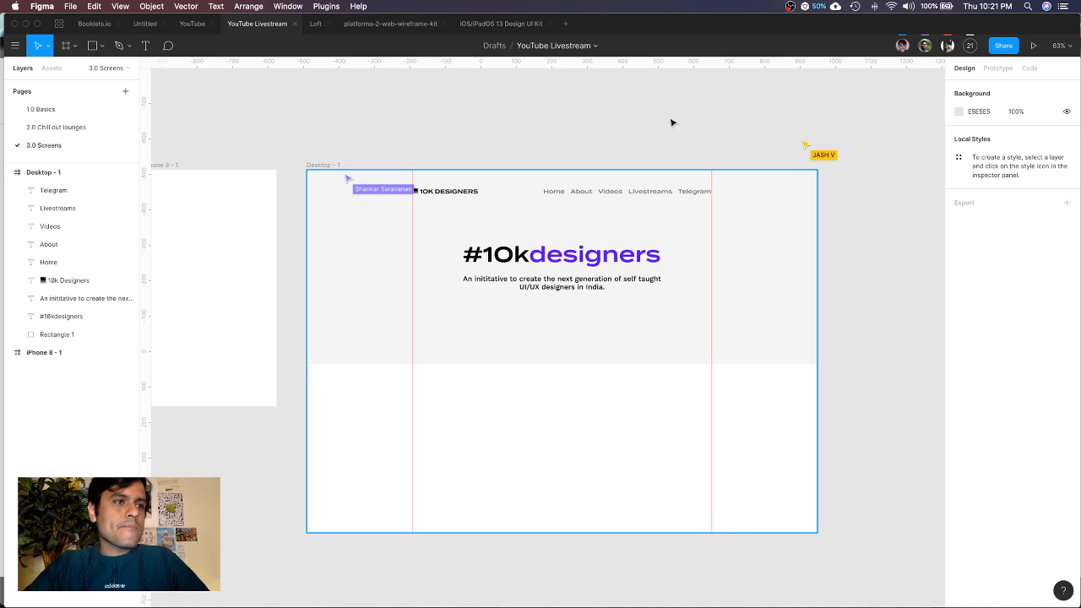
scroll(673, 123, down, 3)
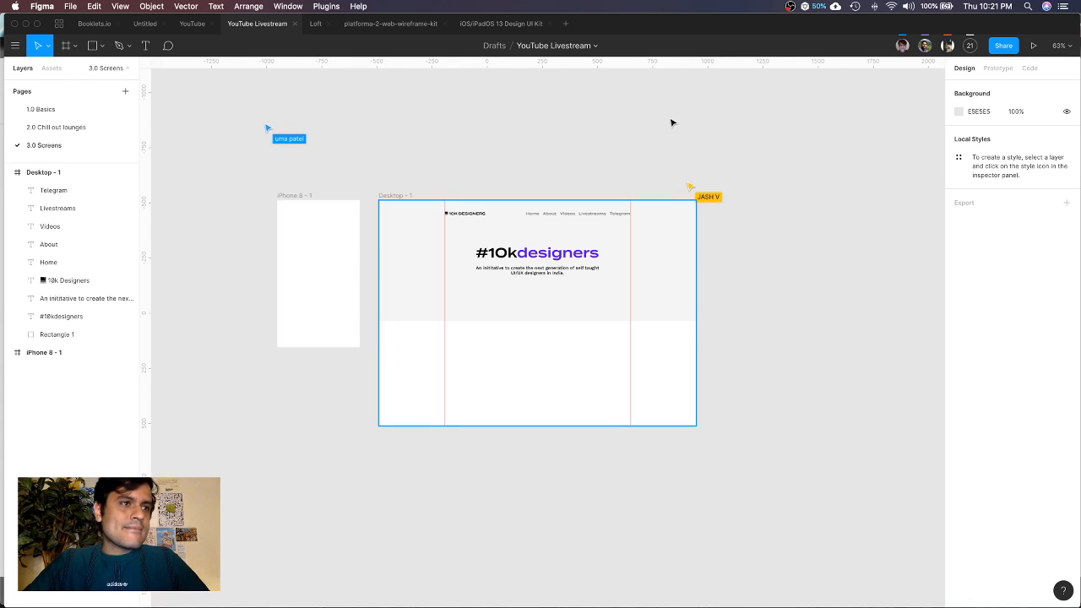
scroll(625, 343, down, 1)
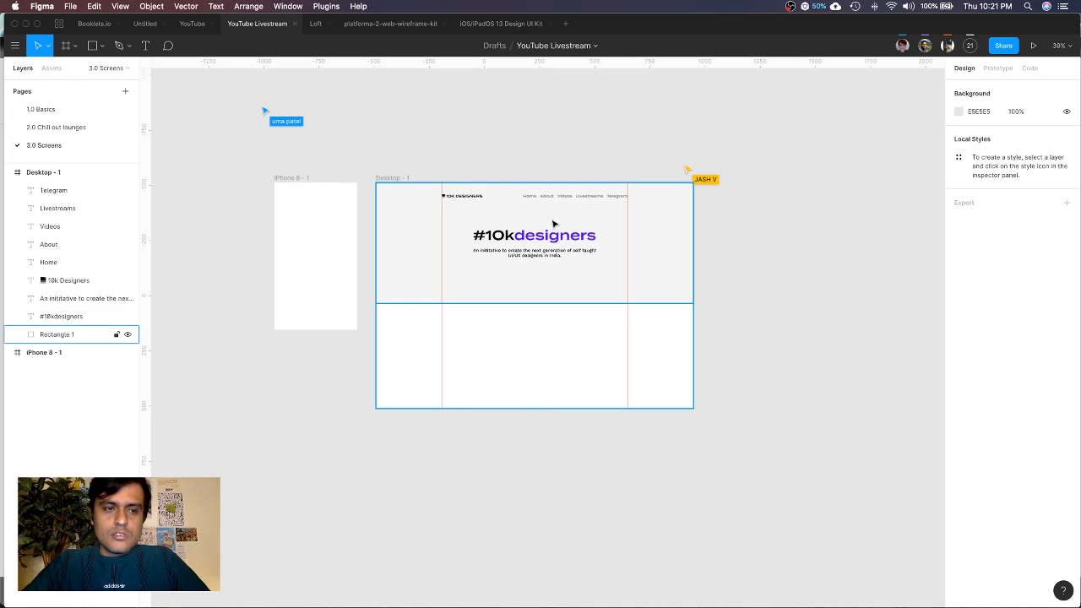
Bring the kari-shea laptop photo from Finder onto the Figma canvas and delete the duplicate copy on top
click(333, 603)
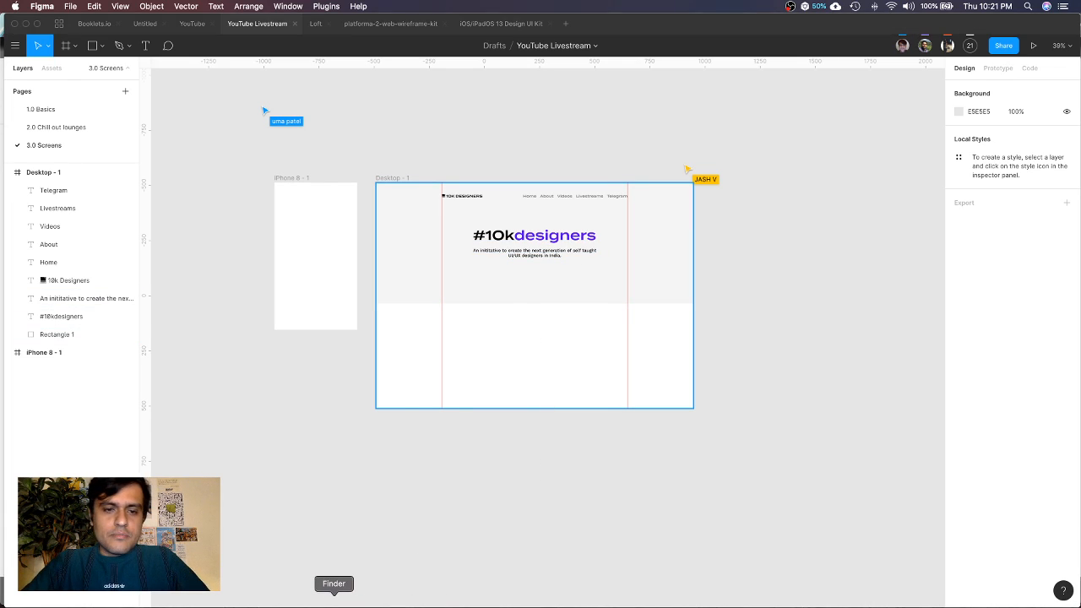
drag(207, 282, 804, 368)
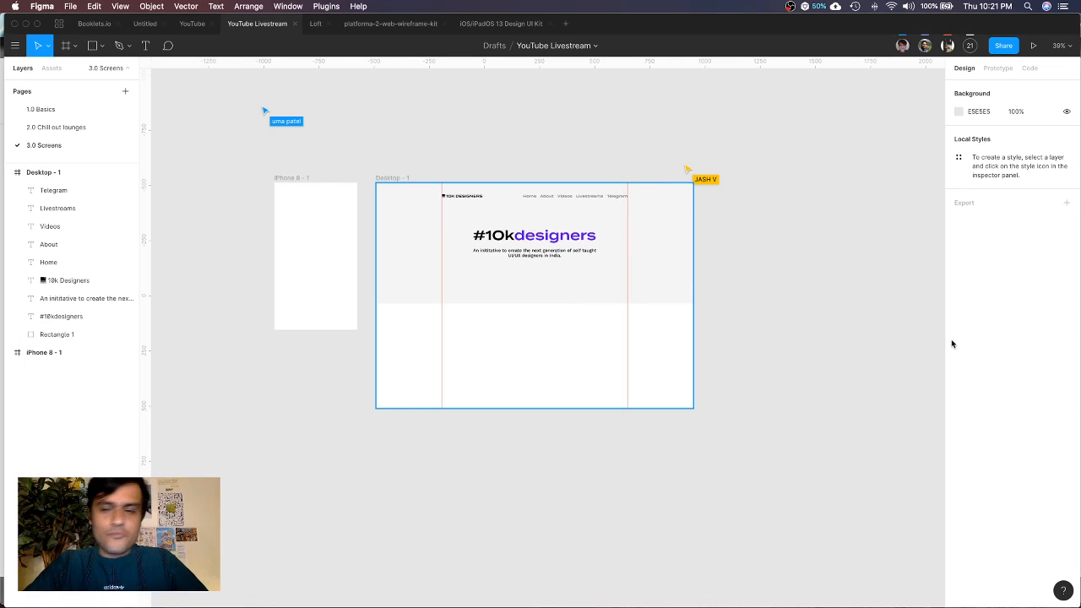
click(951, 341)
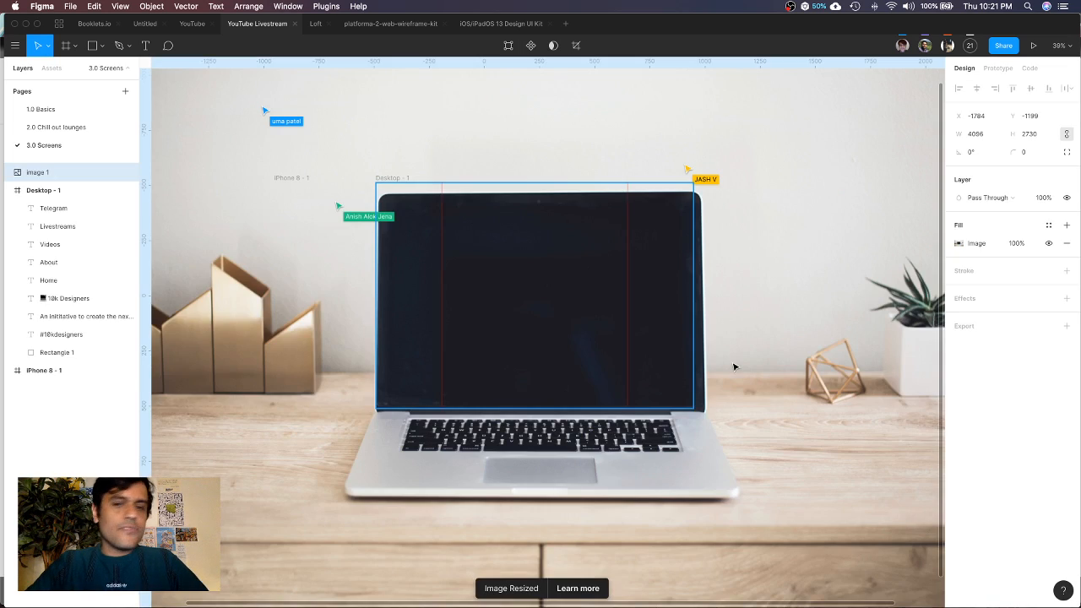
scroll(494, 270, down, 5)
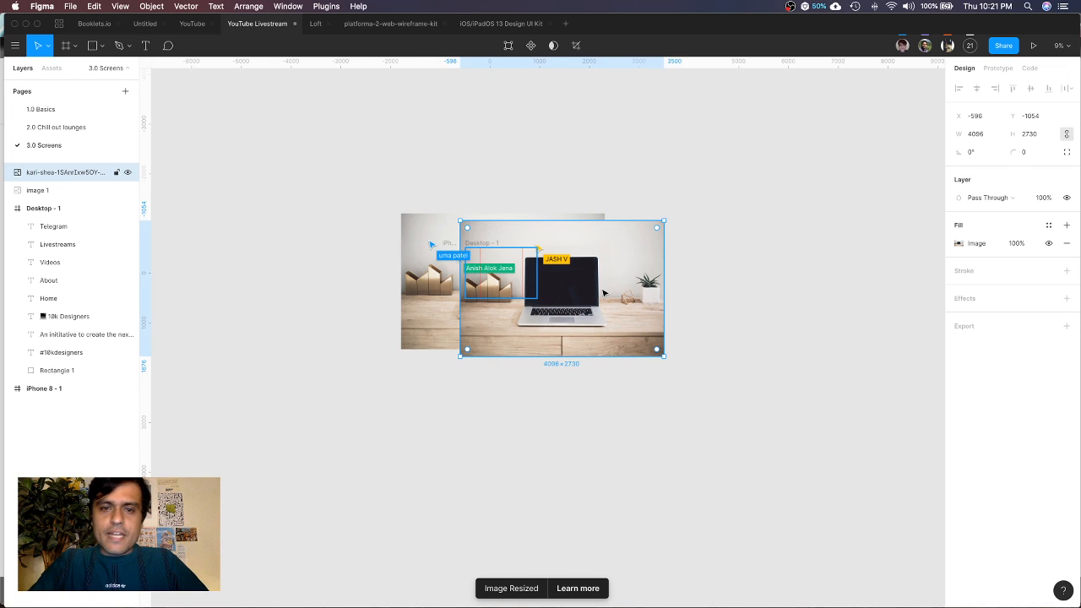
key(BackSpace)
Scale the laptop photo down proportionally to about 636 × 424 and centre it below the tagline on the Desktop - 1 frame
click(560, 292)
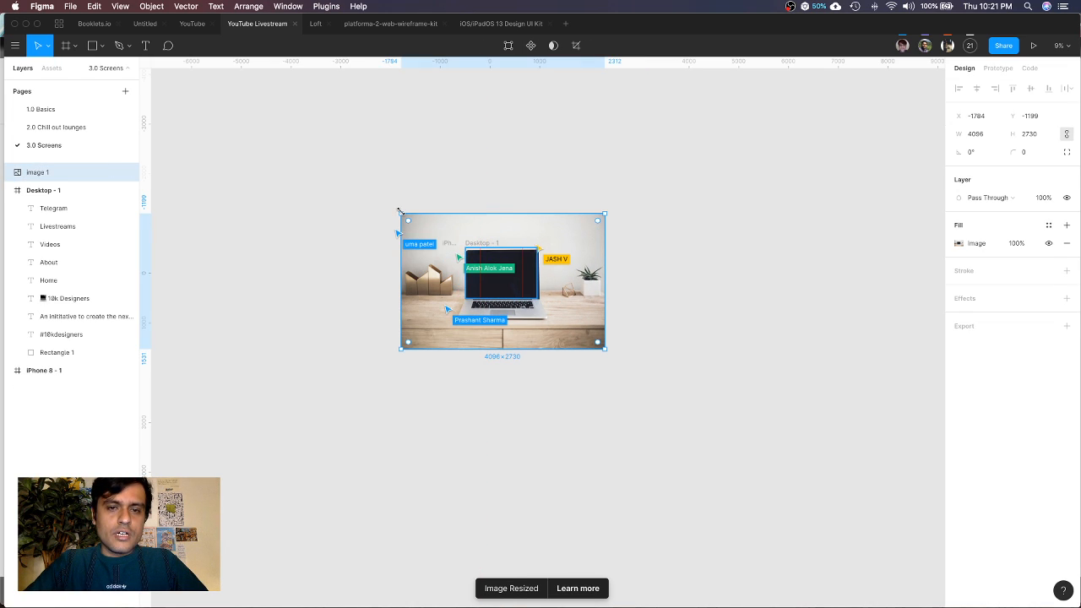
drag(401, 212, 503, 281)
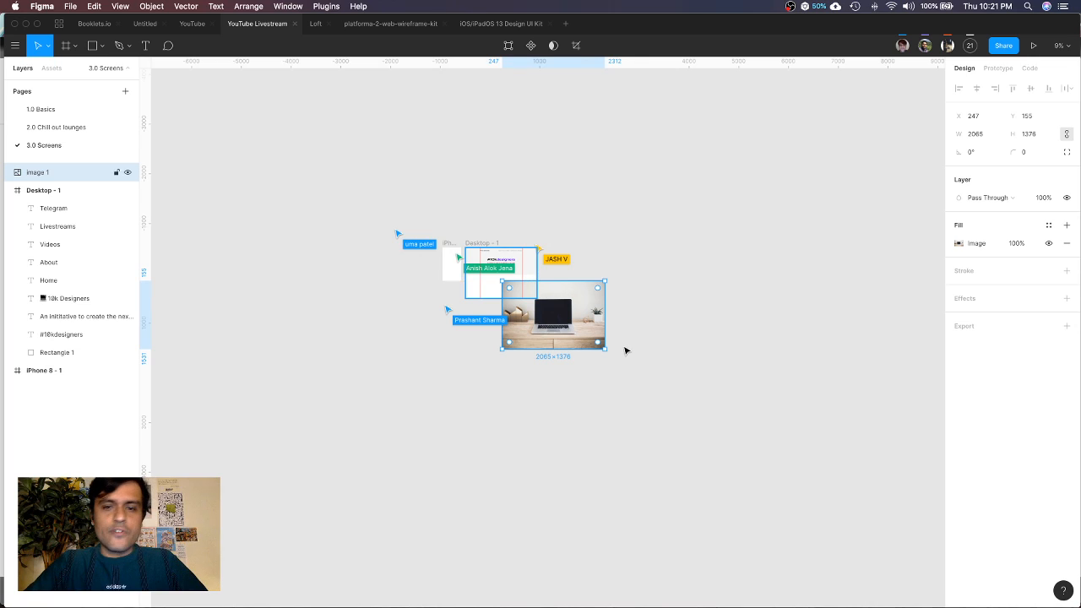
drag(604, 349, 532, 296)
scroll(512, 291, up, 5)
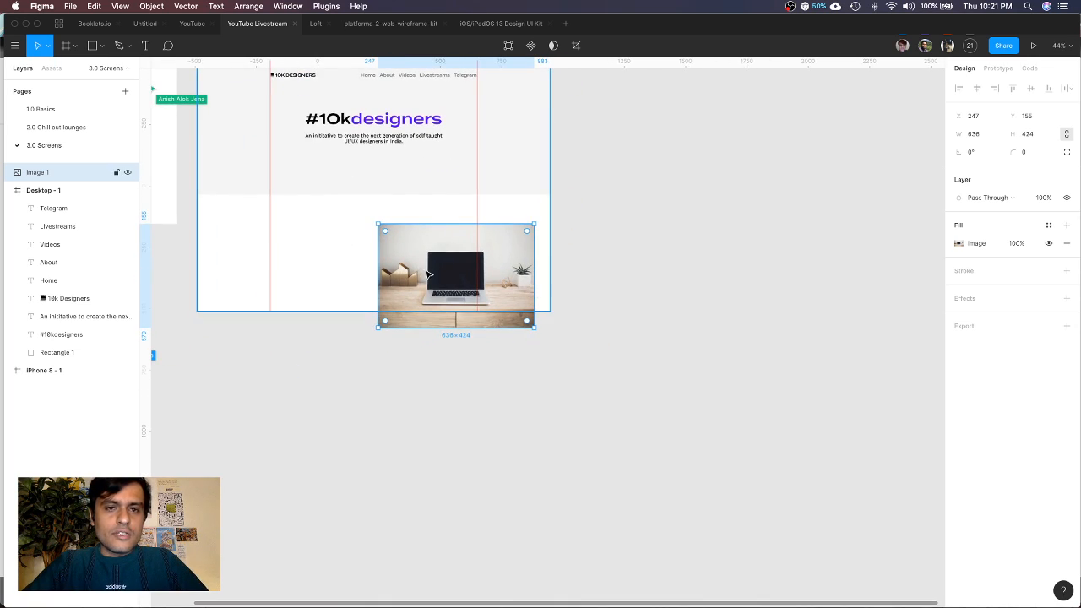
drag(429, 274, 389, 201)
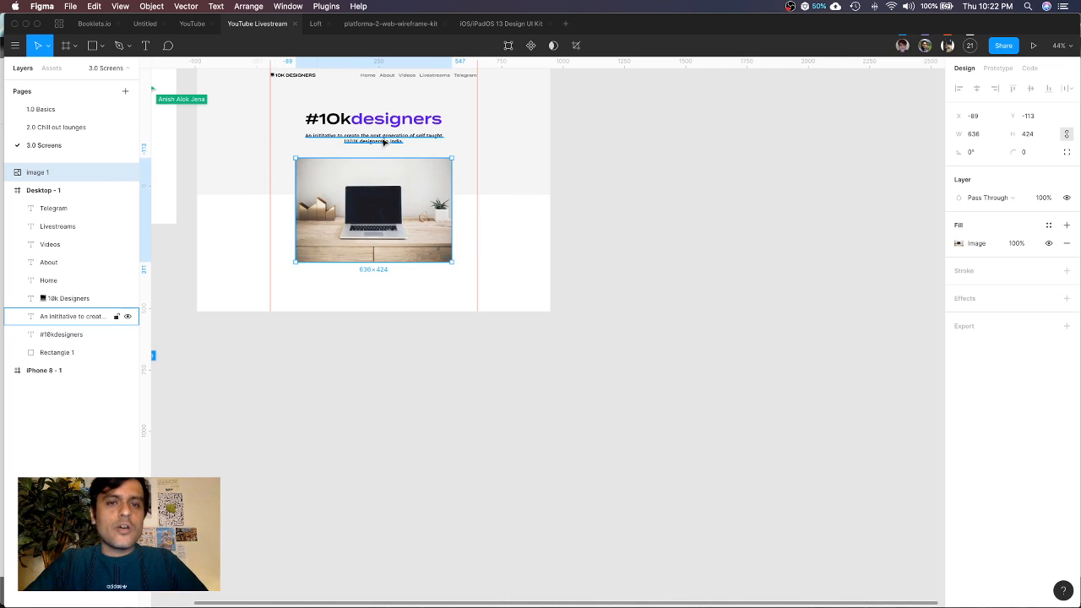
Select the #10kdesigners heading together with its tagline and nudge both up toward the navigation
click(383, 143)
shift+click(393, 120)
key(shift+Up)
key(shift+Up)
key(shift+Up)
key(shift+Up)
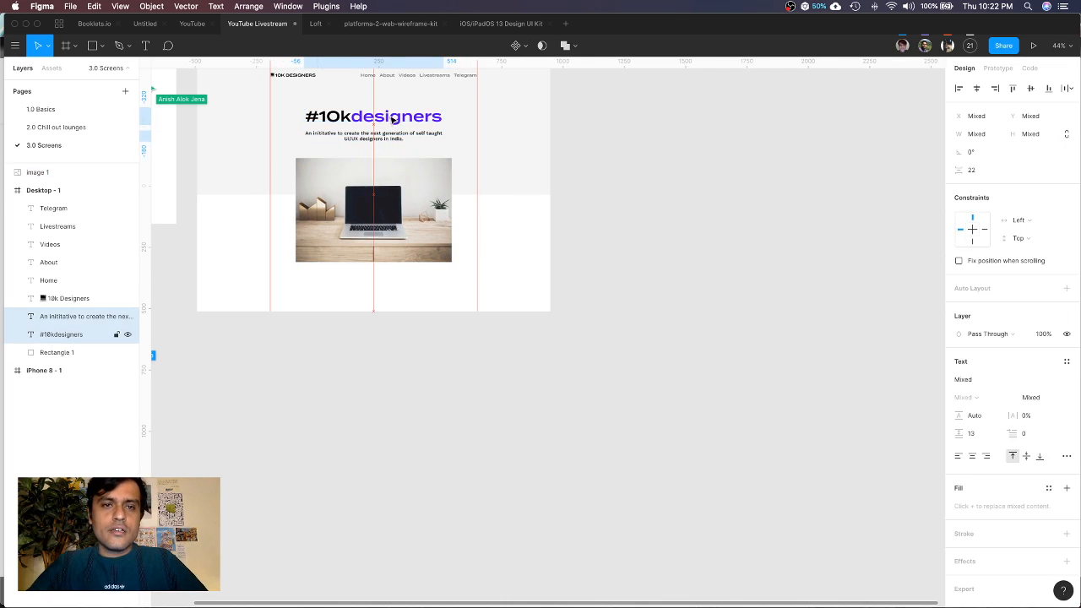
key(shift+Up)
Nudge the laptop photo up toward the tagline to Y -124
click(407, 198)
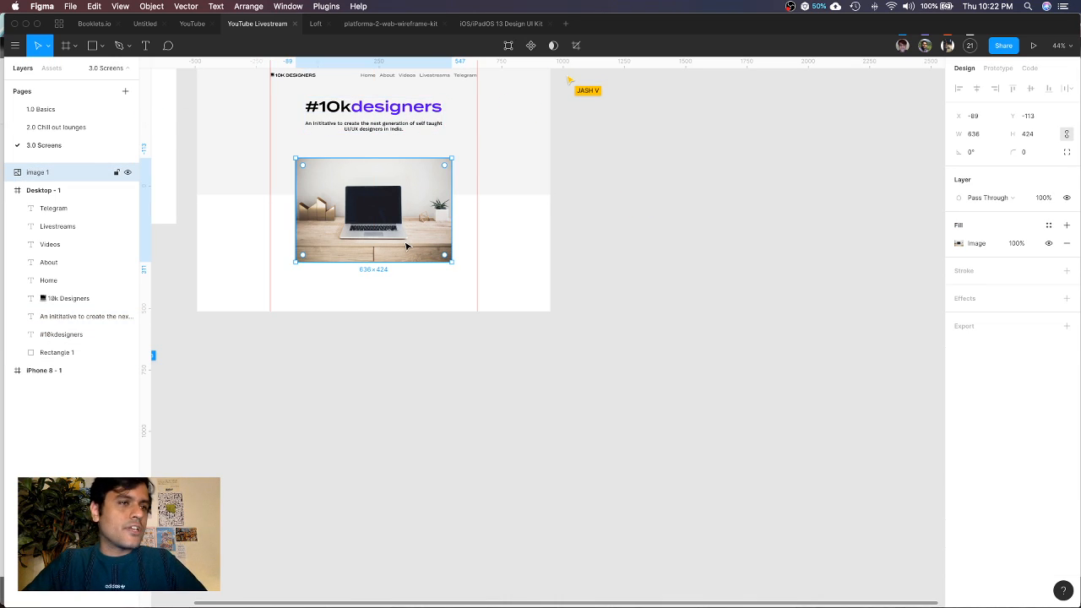
key(shift+Up)
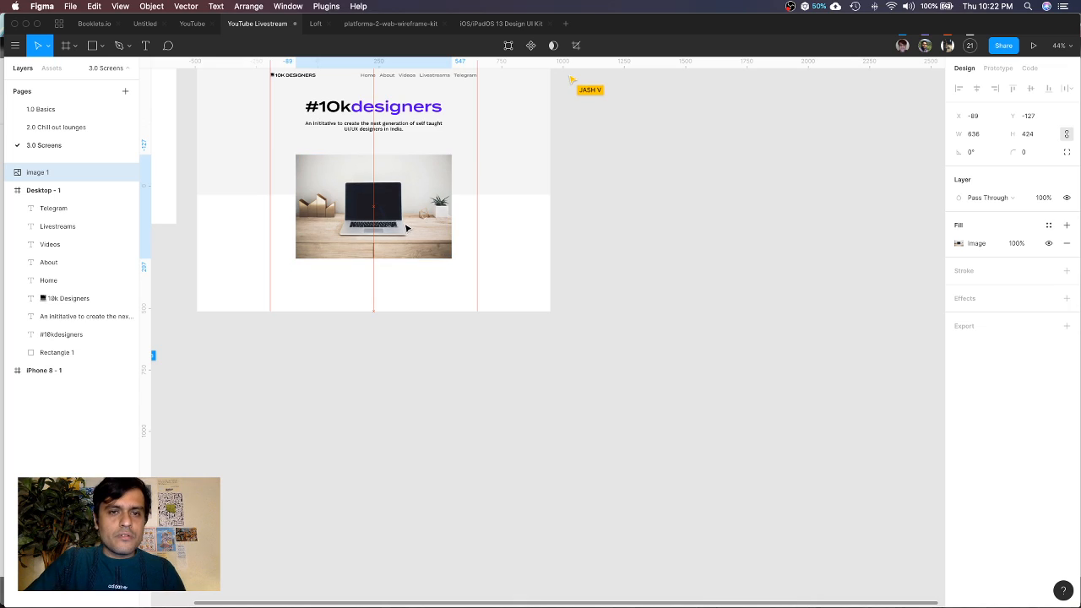
key(Up)
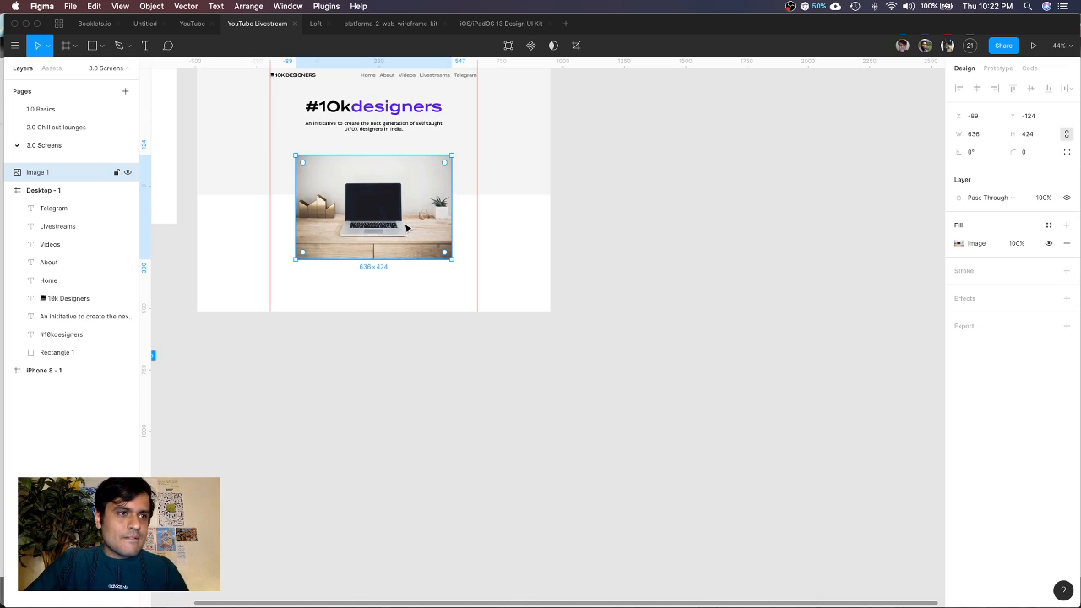
Extend the Desktop - 1 frame downward to a height of about 1664
scroll(406, 228, up, 3)
click(231, 114)
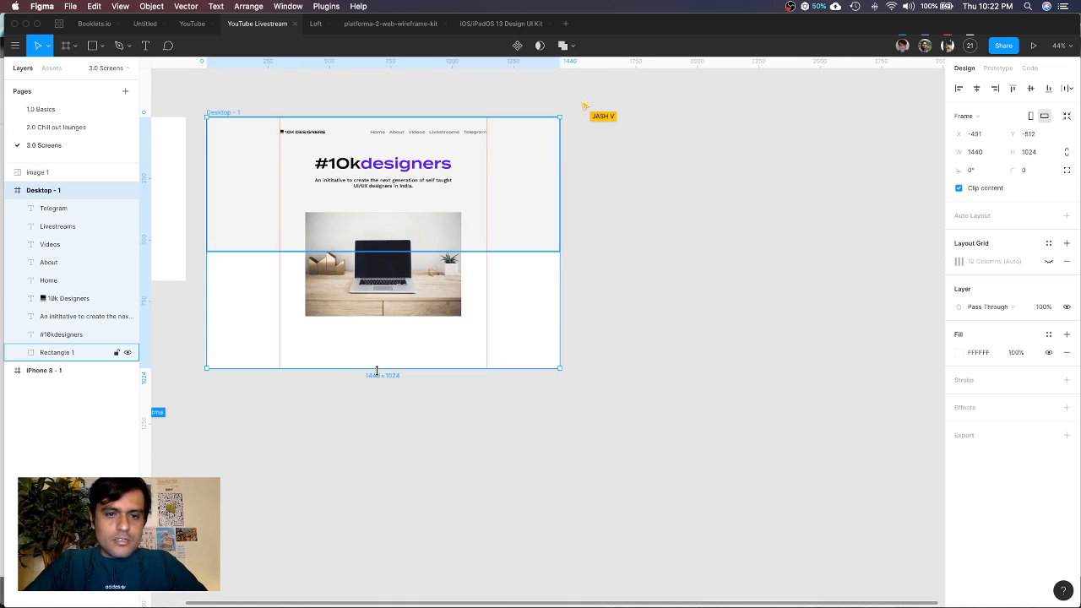
drag(377, 370, 394, 525)
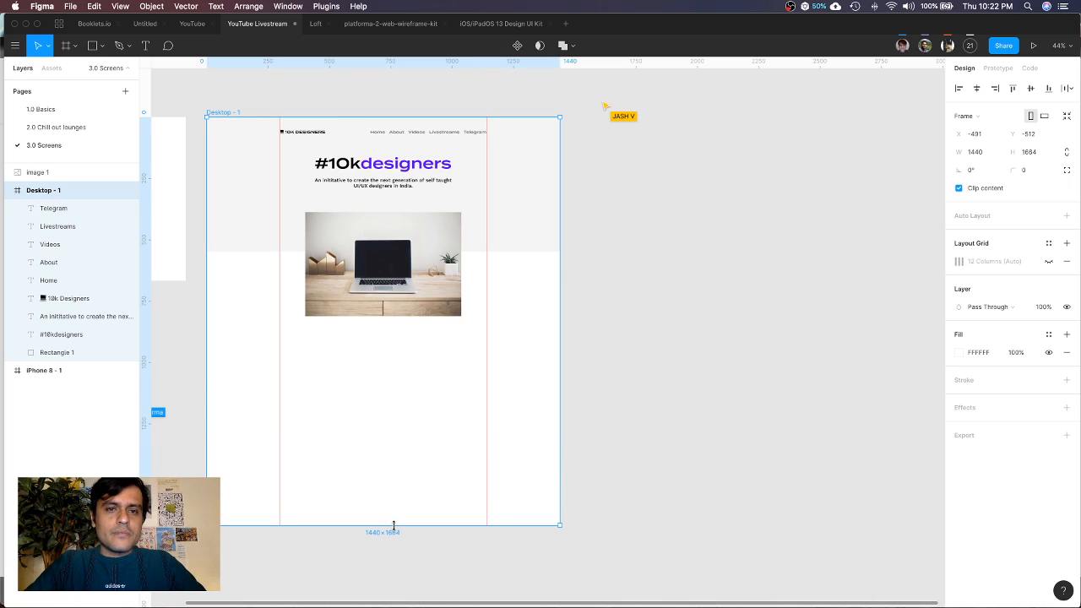
click(377, 260)
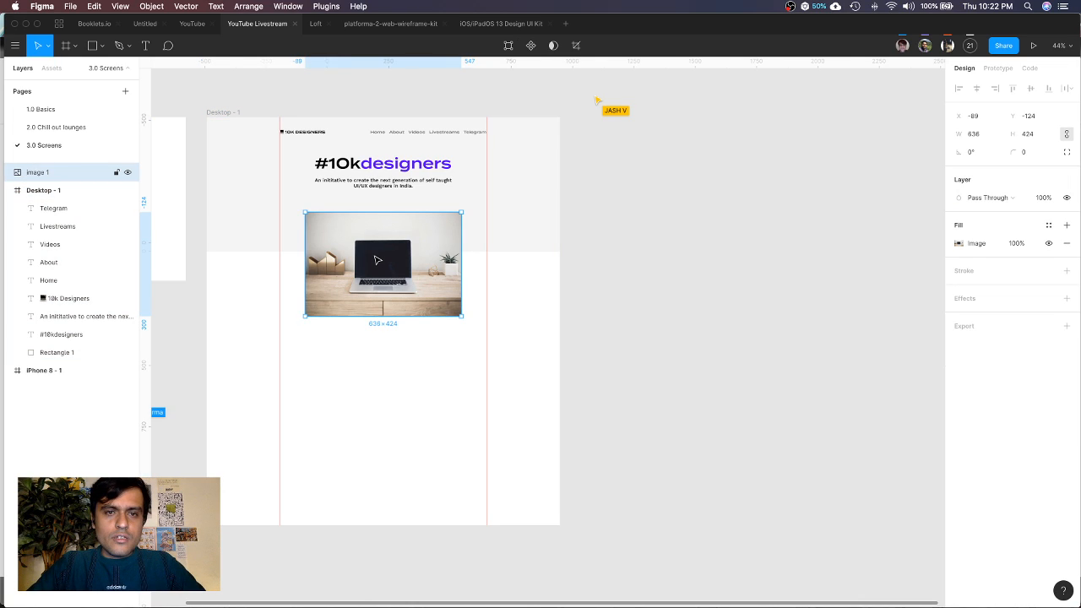
scroll(377, 260, left, 2)
scroll(364, 287, down, 2)
key(r)
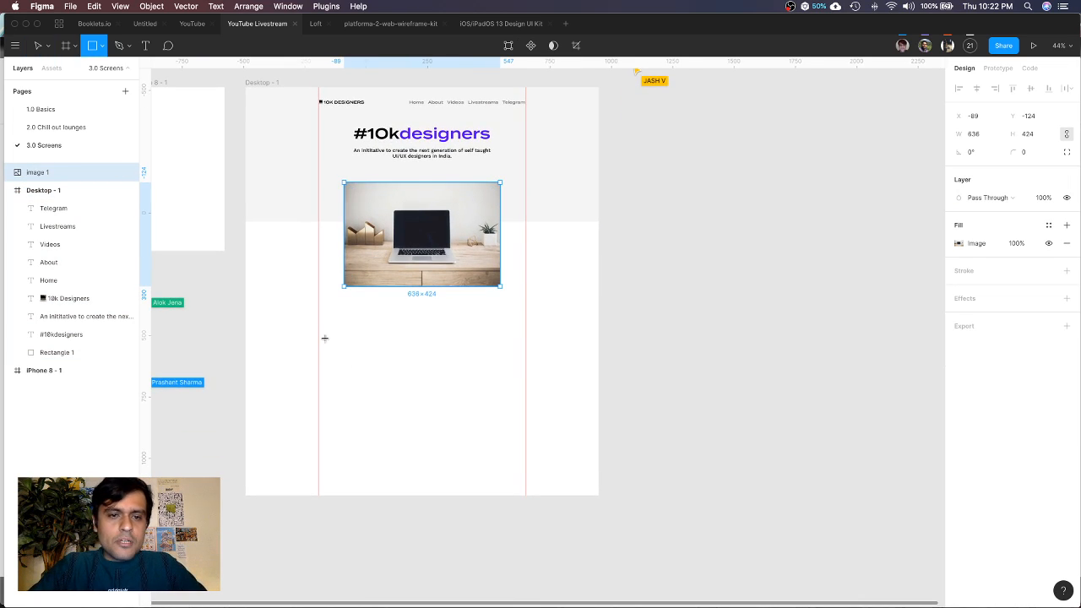
key(t)
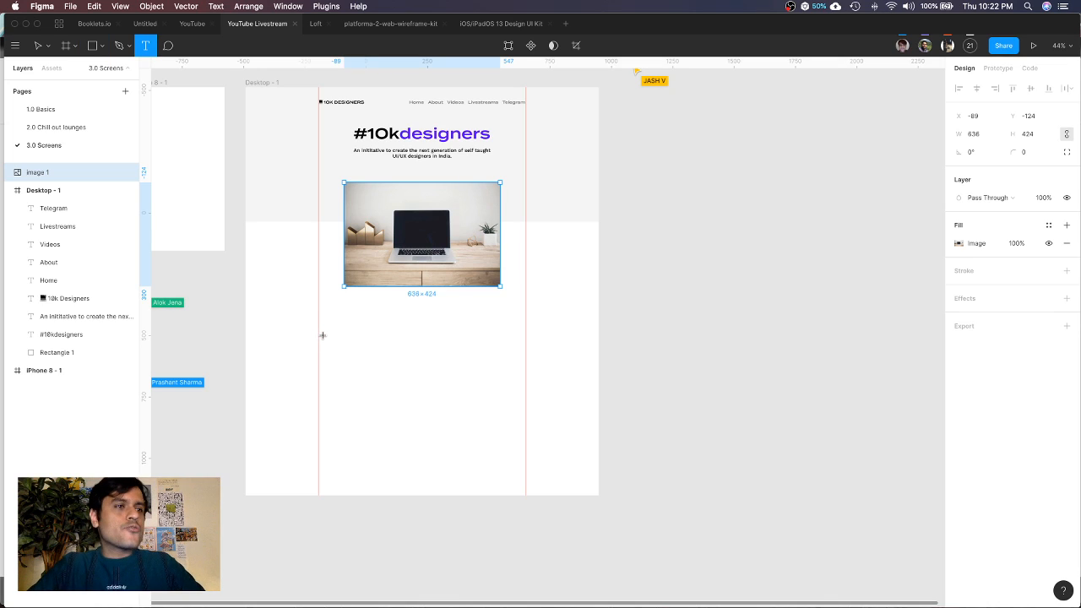
Show the 12-column layout grid on the Desktop - 1 frame
click(263, 83)
click(1067, 244)
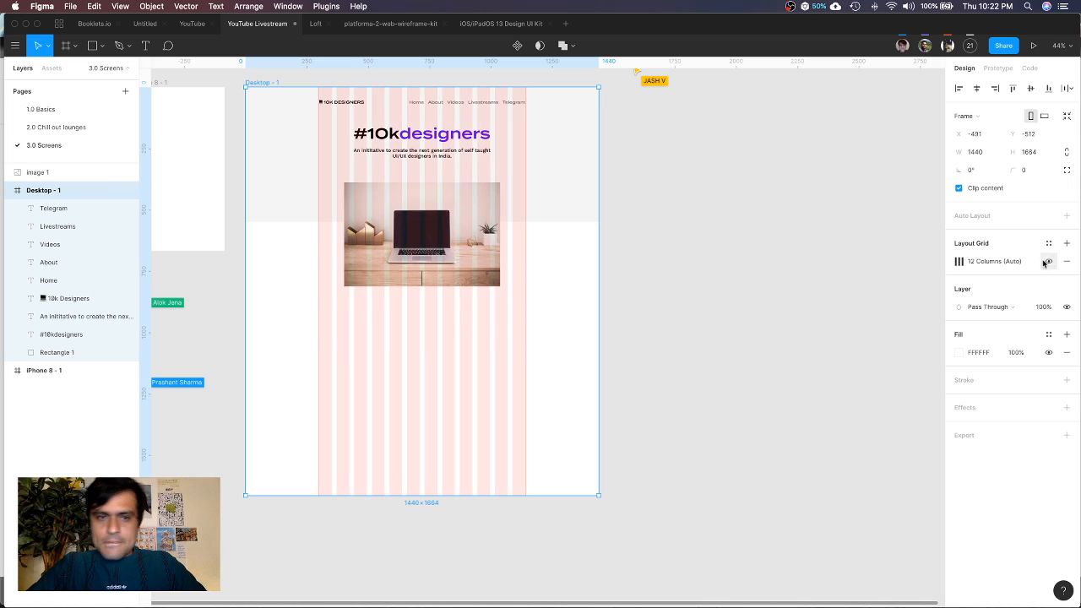
scroll(334, 362, up, 3)
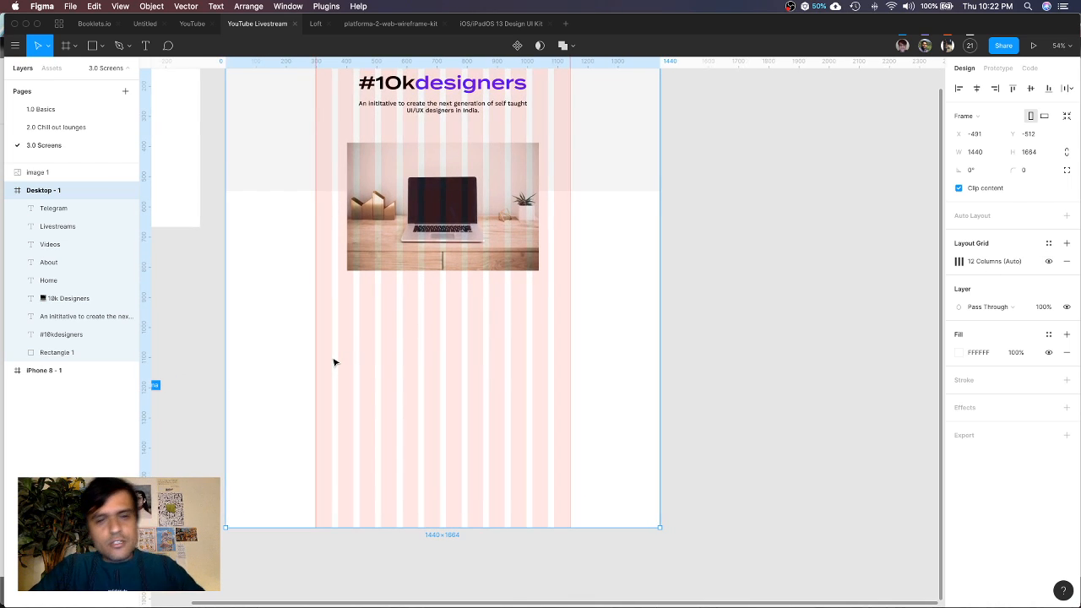
Add a left-aligned "Videos" text label below the laptop photo, starting at the first grid column at about X 300, Y 994
key(t)
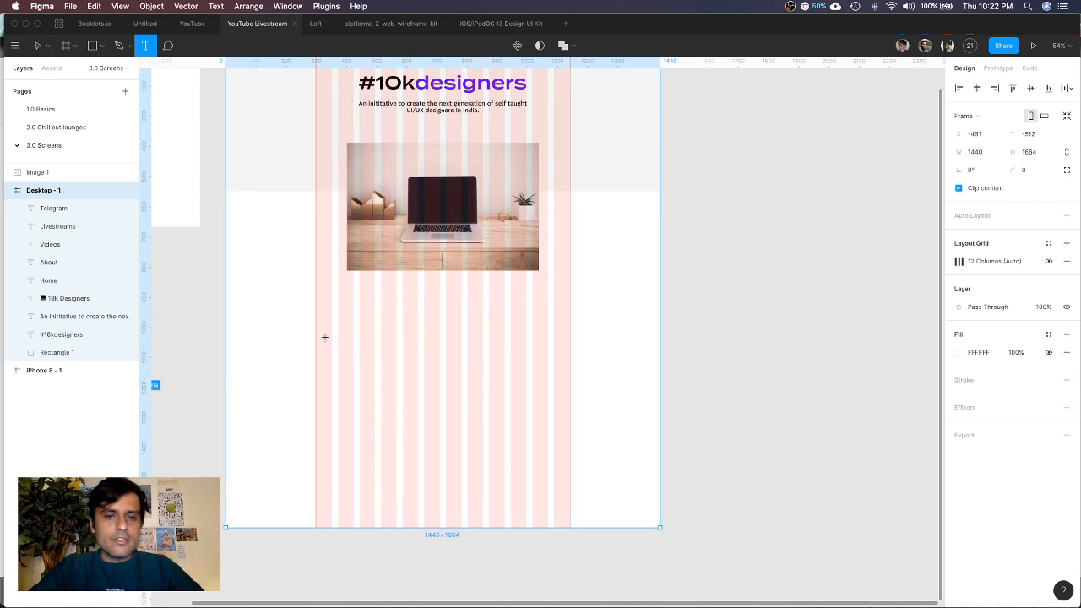
click(317, 329)
text(Videos)
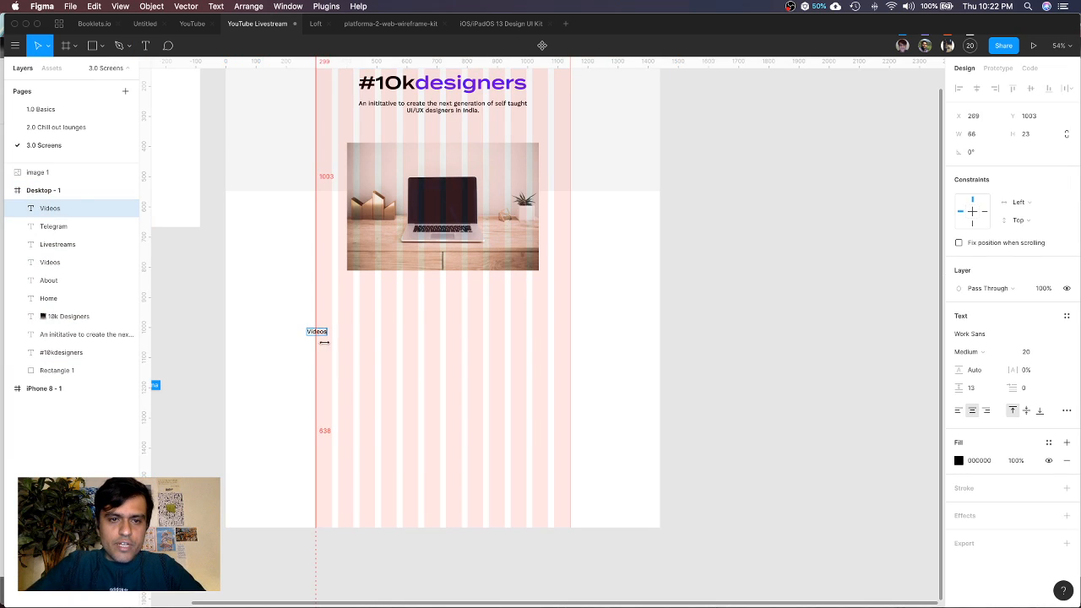
key(Escape)
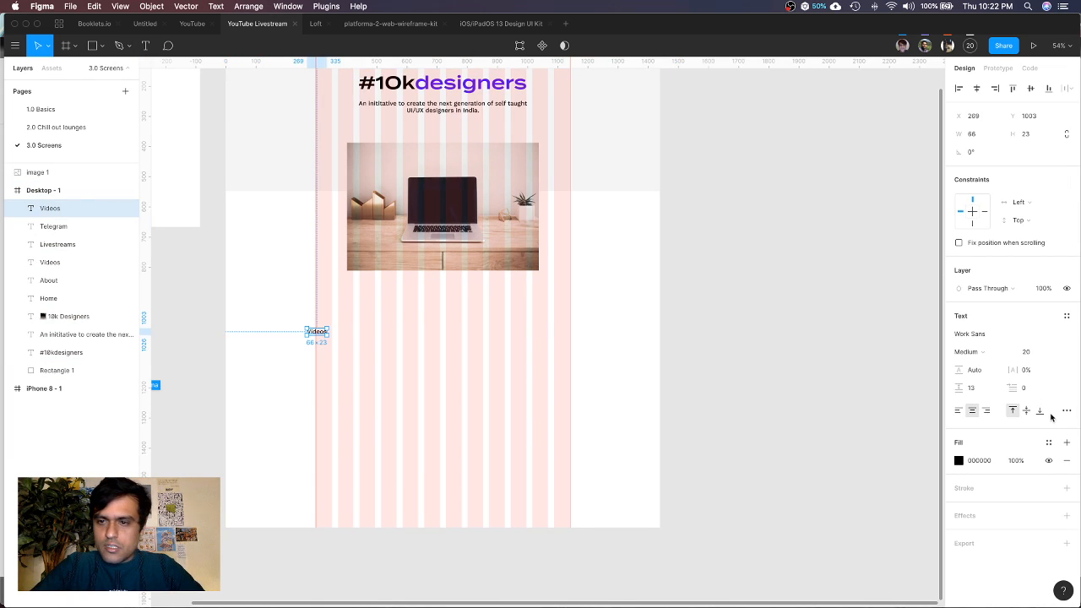
click(958, 411)
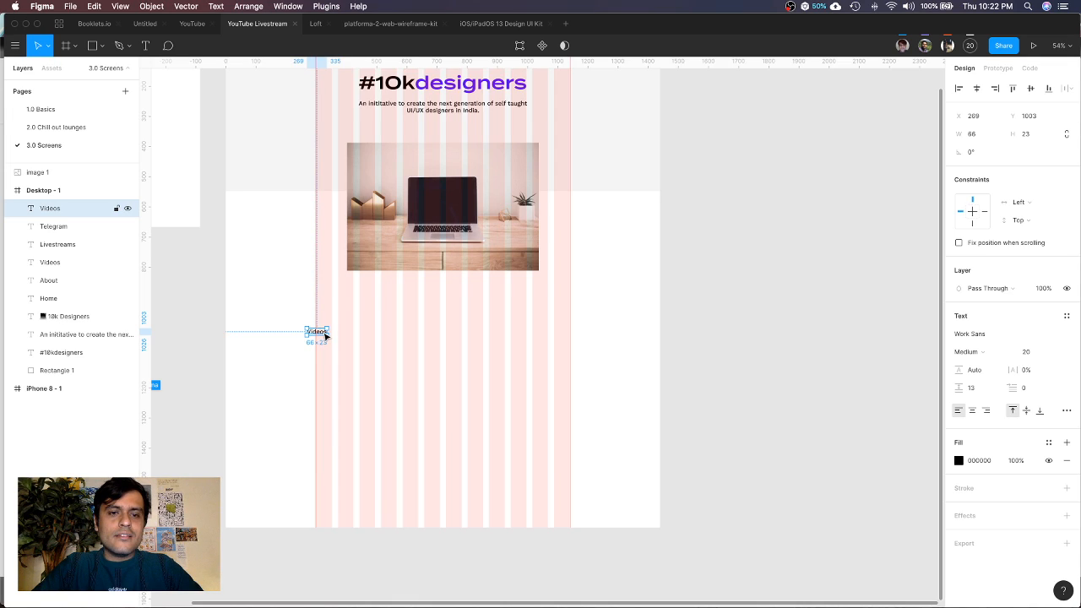
drag(324, 334, 335, 332)
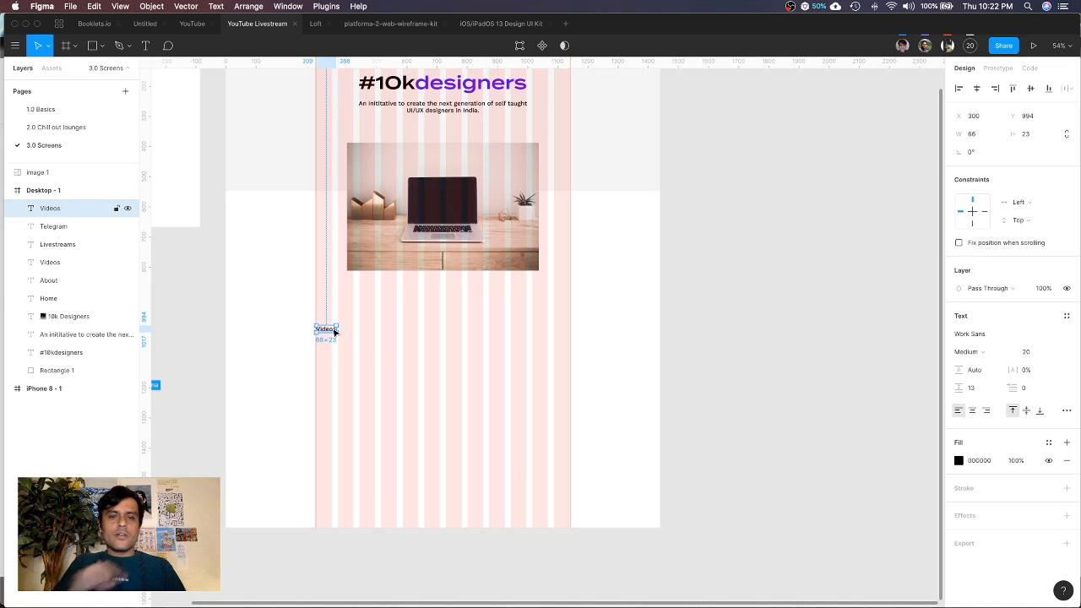
Draw a rectangle of about 268 × 170 under the Videos label and duplicate it twice into an evenly spaced row across the grid
key(r)
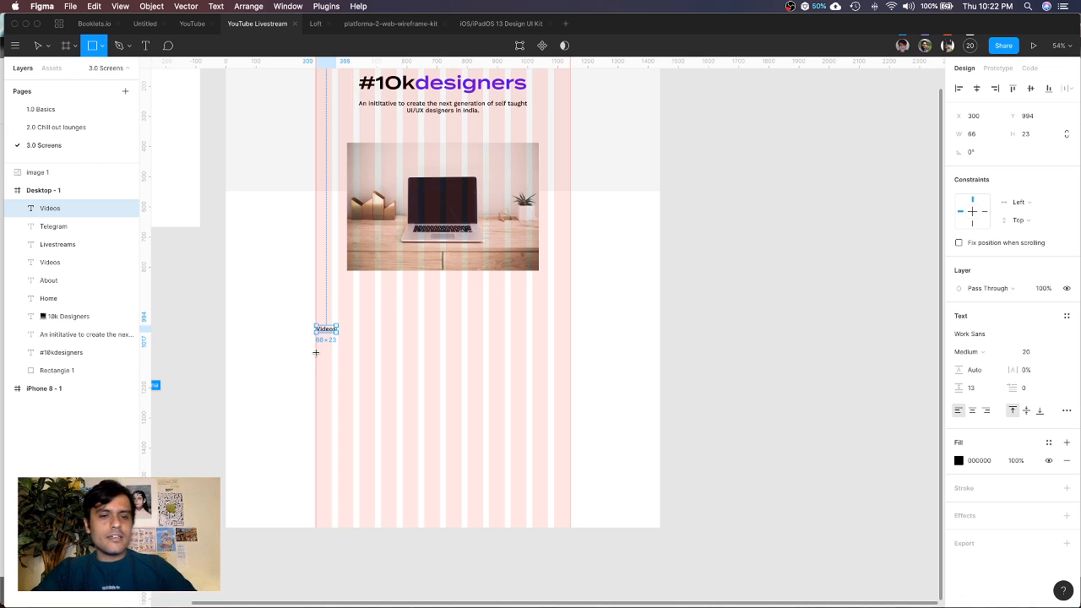
drag(316, 352, 397, 399)
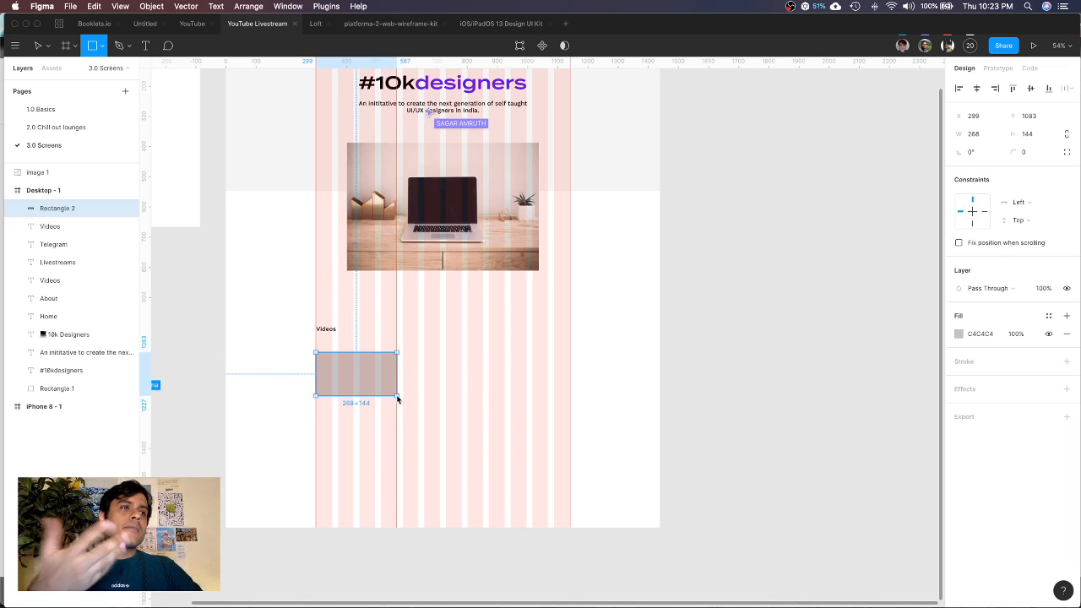
drag(397, 399, 397, 404)
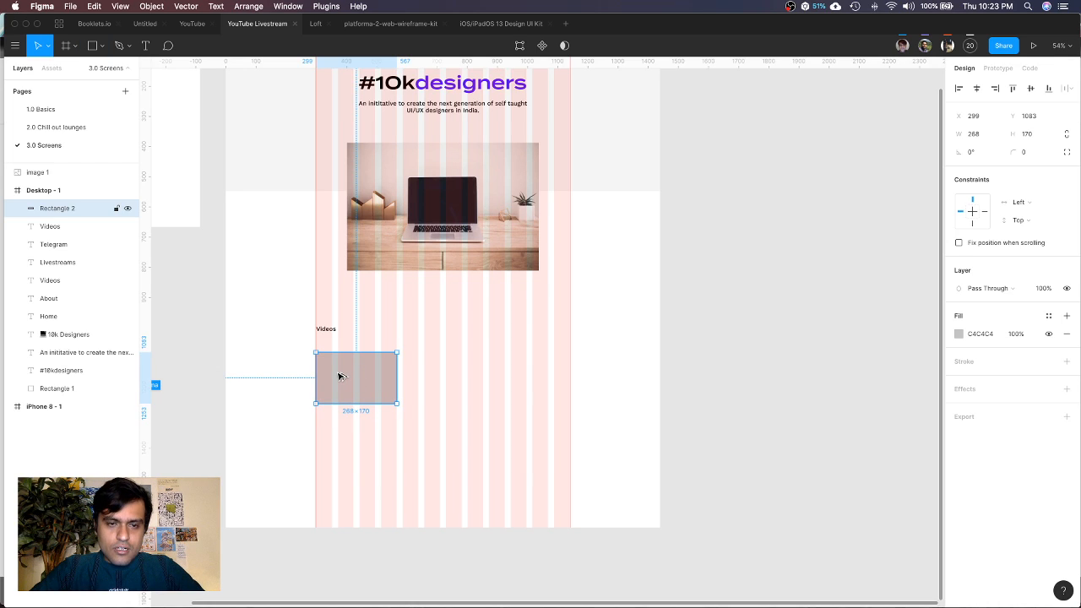
drag(339, 377, 509, 378)
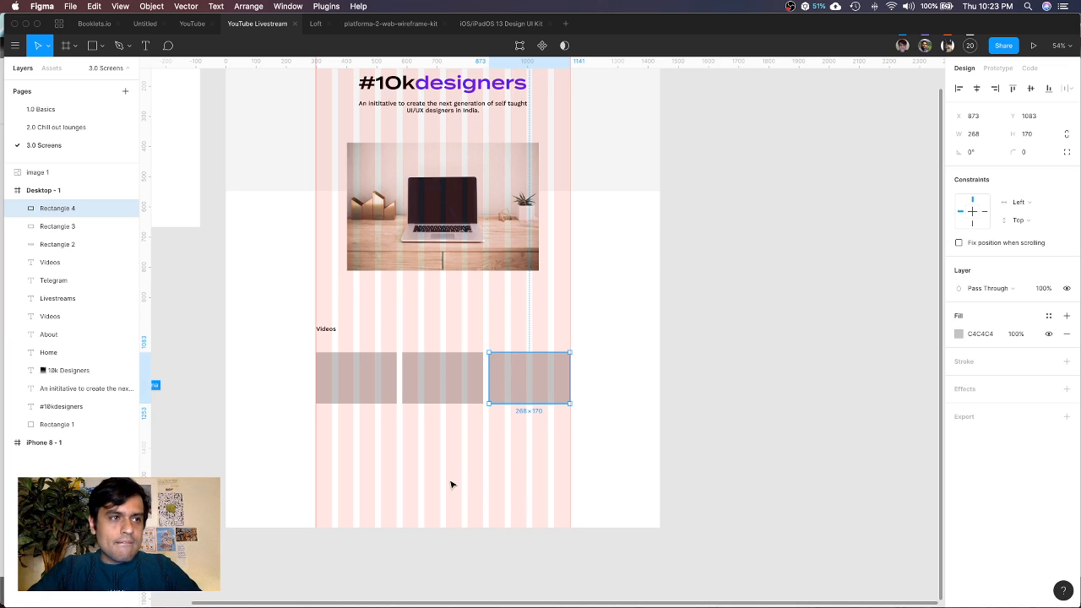
Draw a rectangle of about 196 × 166 below the first row and duplicate it into an evenly spaced row of four across the grid
key(r)
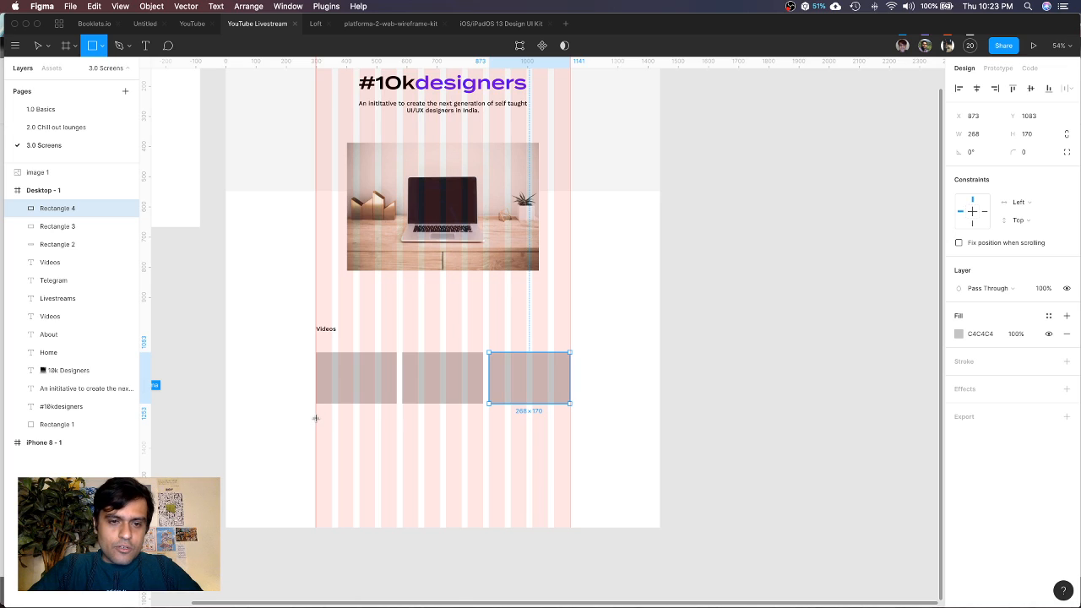
mouse_move(315, 418)
mouse_down()
mouse_move(359, 435)
mouse_move(376, 470)
mouse_move(384, 444)
mouse_move(405, 442)
mouse_up()
key(super+d)
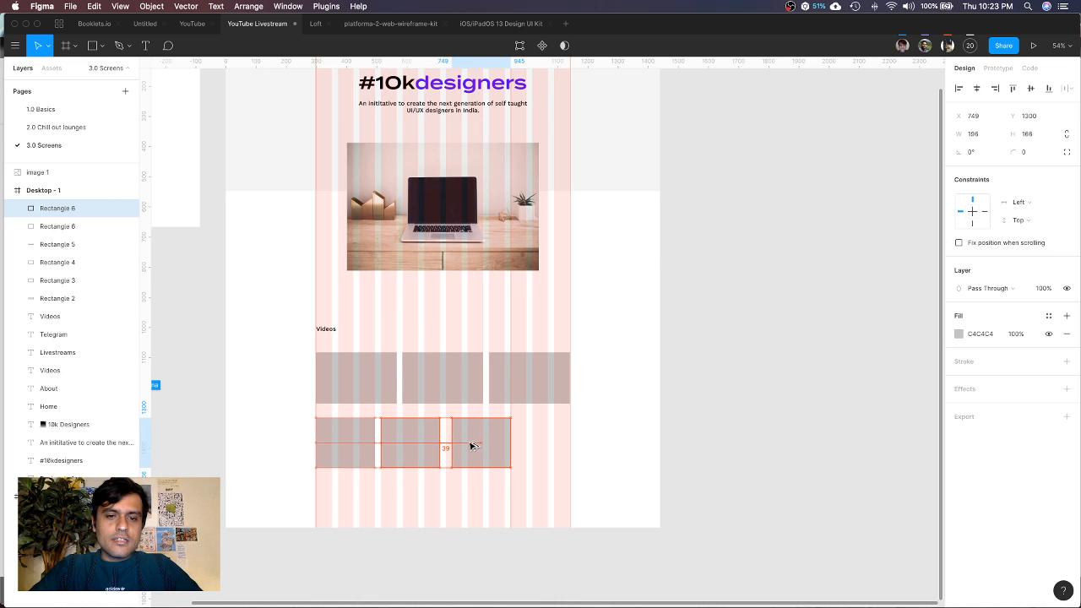
drag(472, 446, 467, 444)
key(super+d)
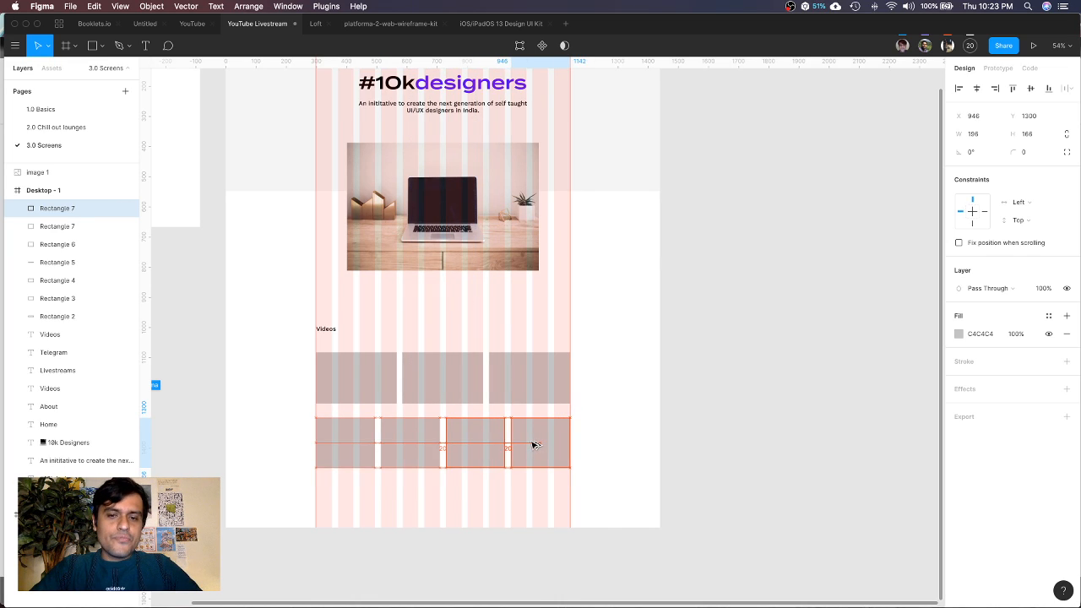
Switch to the 4.0 Home page of the Booklets.io file and examine the card layouts on its Desktop frames
click(95, 25)
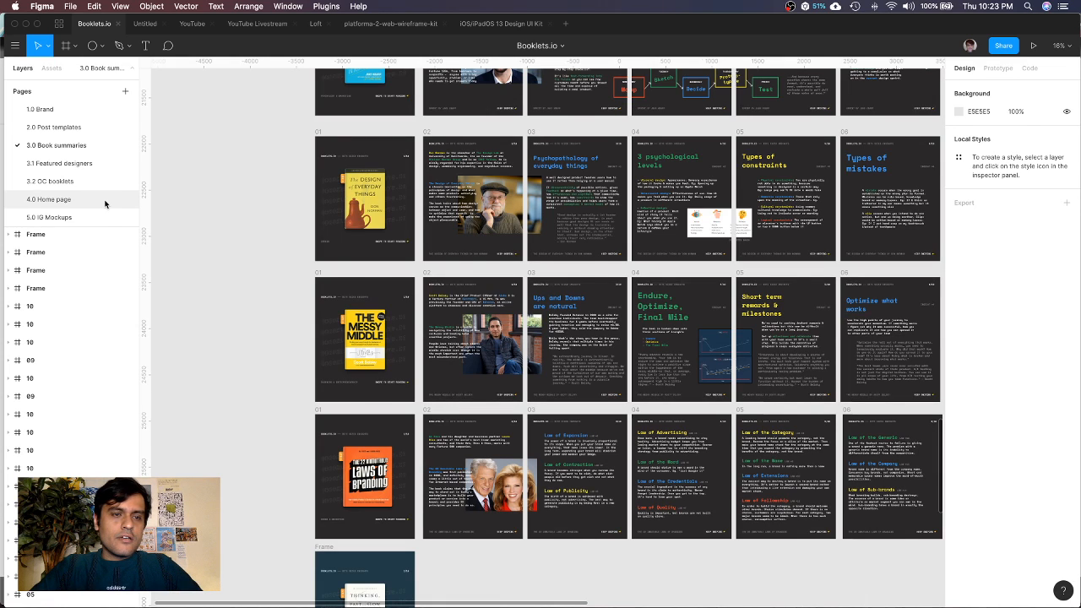
click(105, 202)
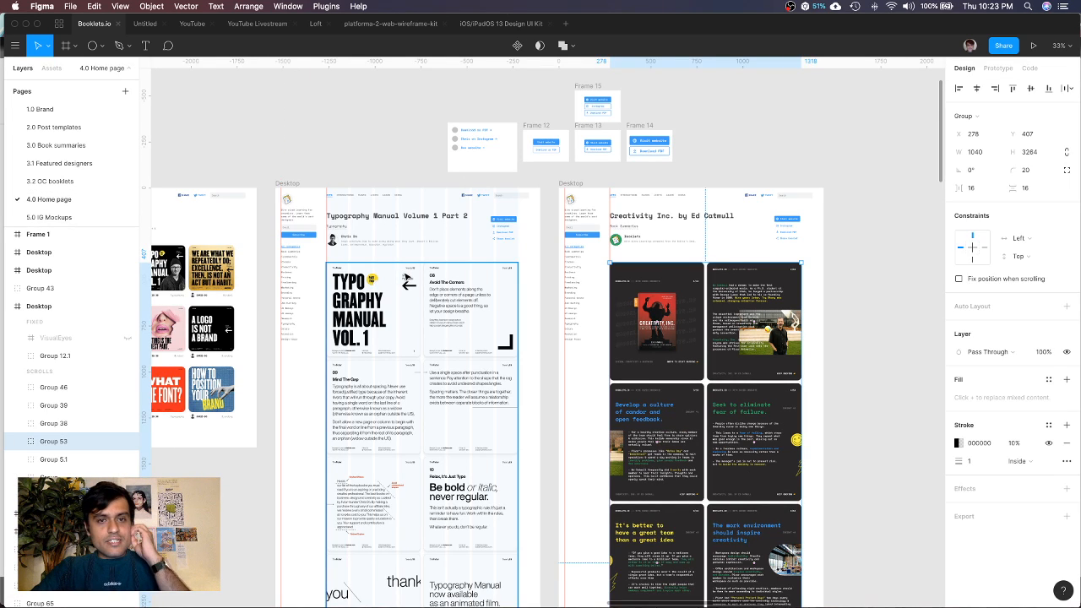
scroll(394, 279, up, 3)
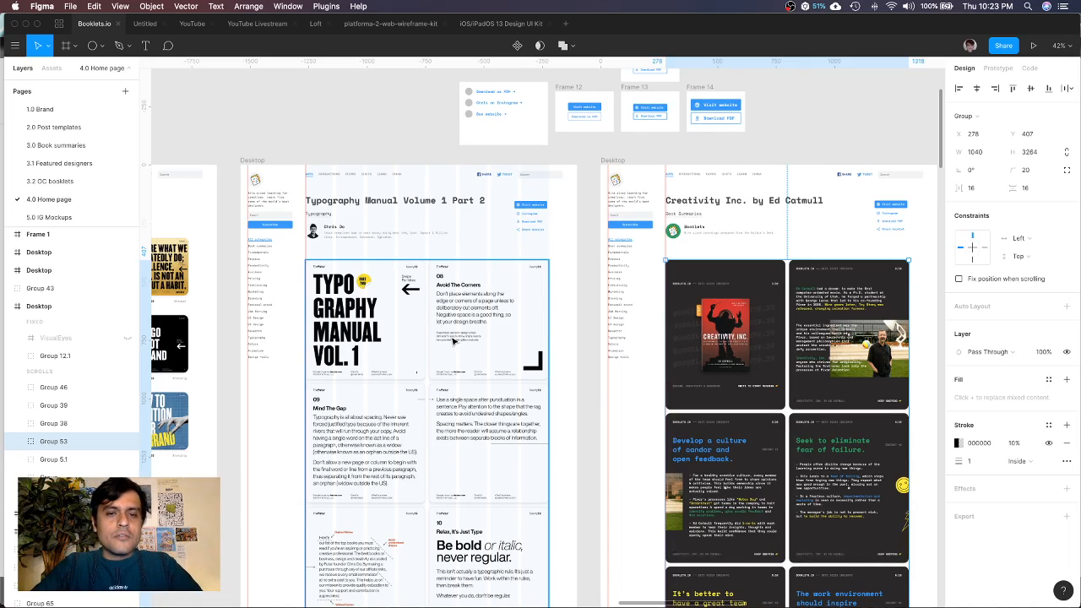
scroll(453, 342, down, 3)
scroll(453, 341, down, 8)
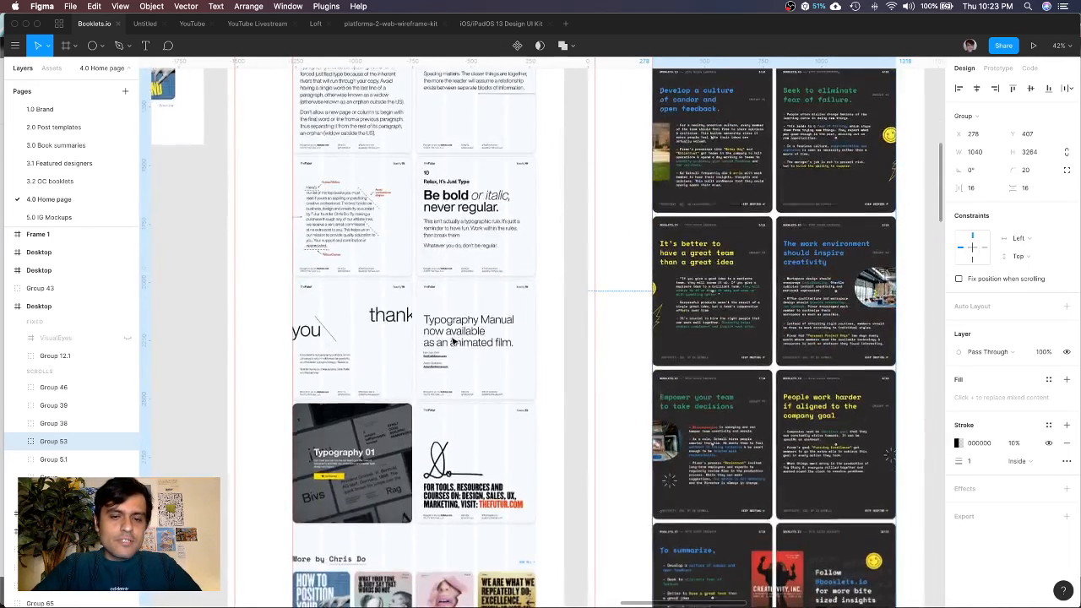
scroll(428, 434, up, 5)
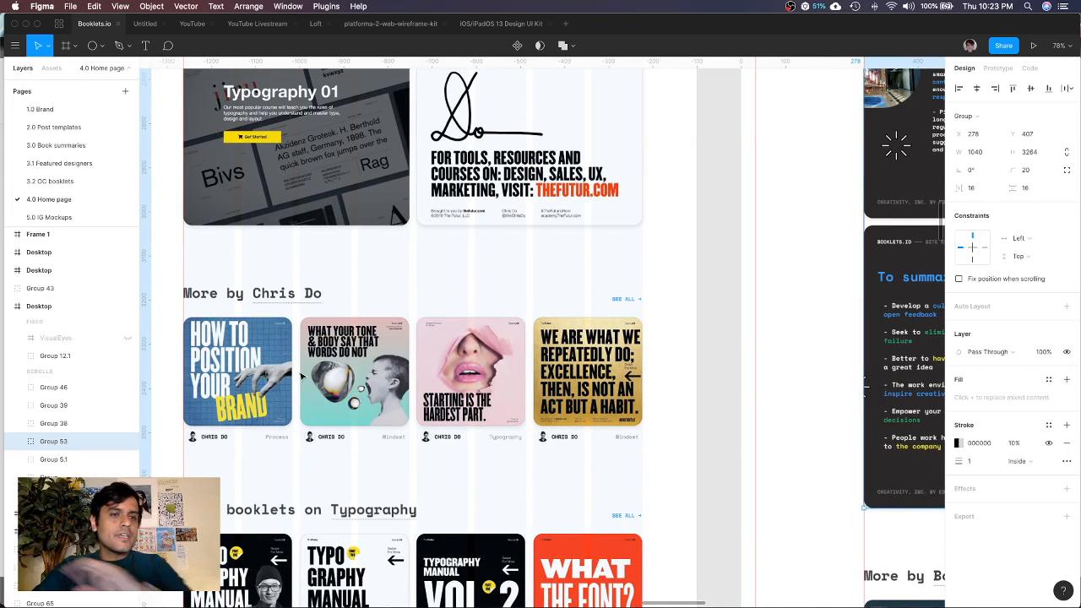
scroll(312, 226, down, 10)
scroll(312, 227, down, 15)
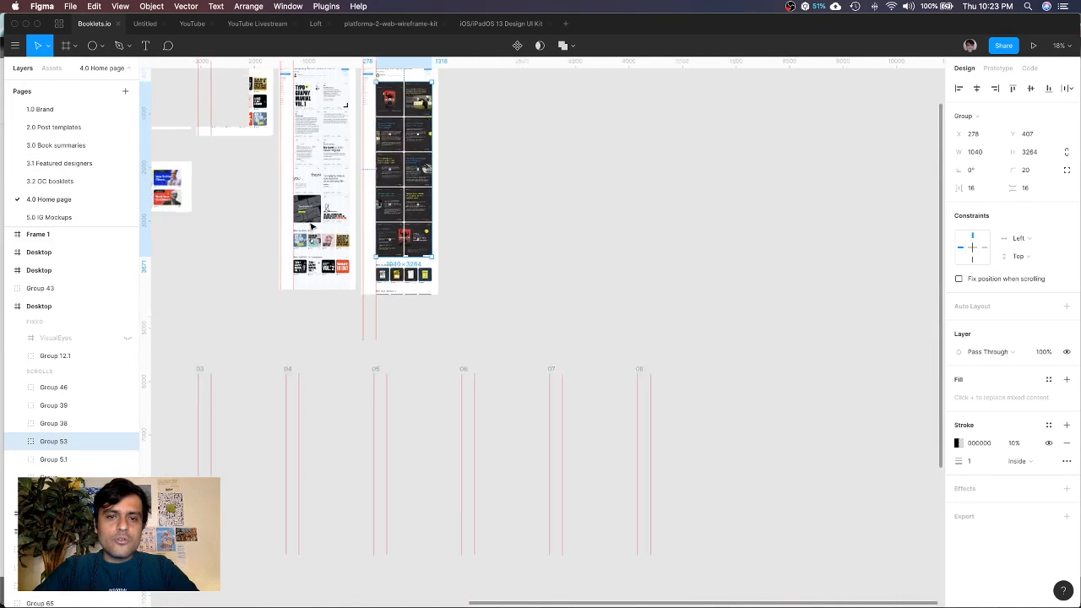
scroll(311, 224, left, 4)
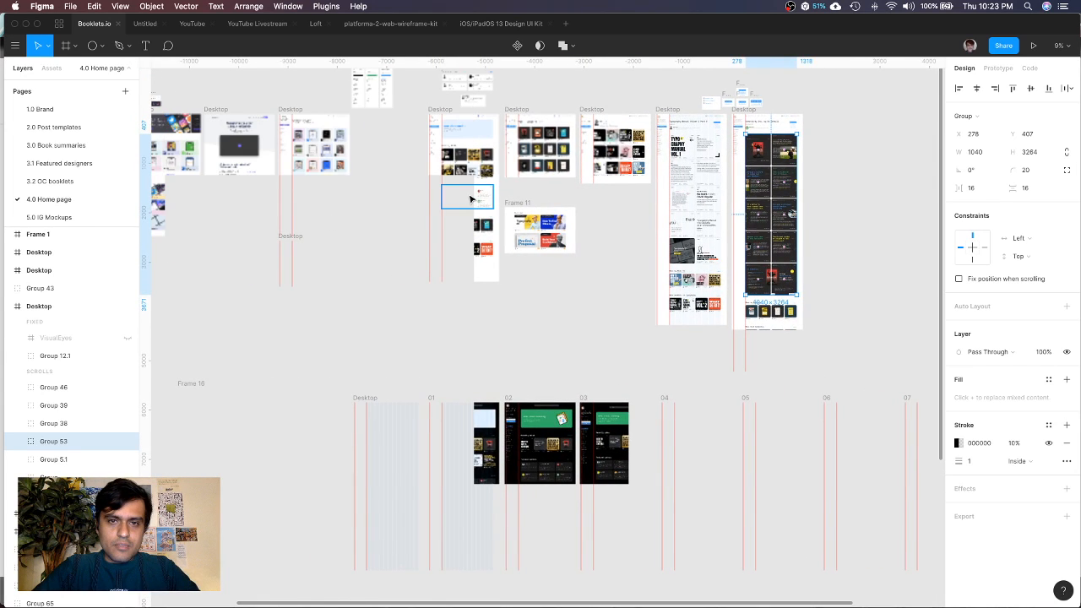
scroll(470, 198, up, 3)
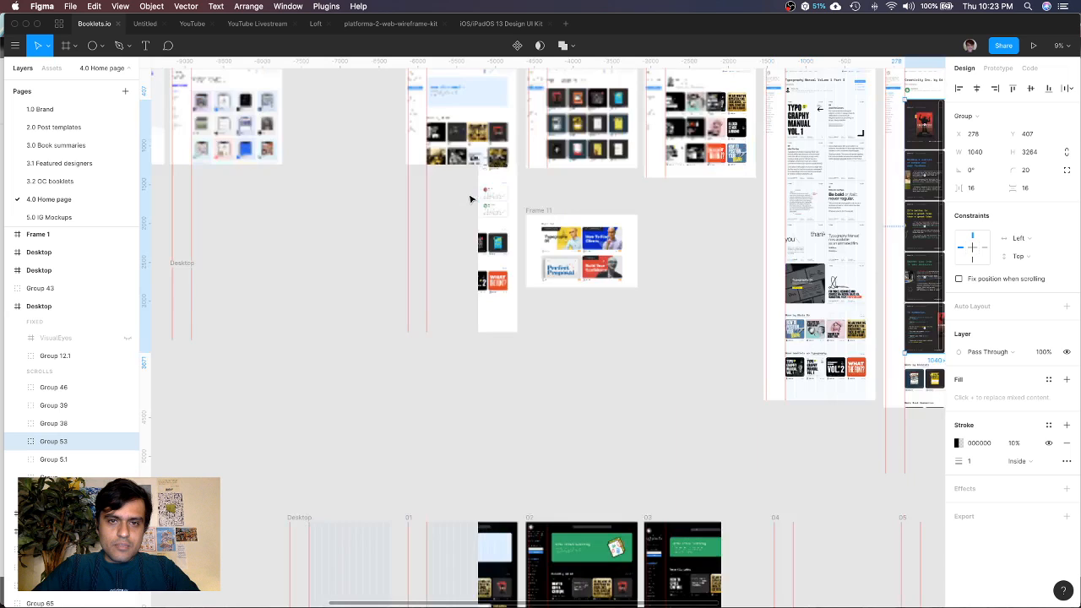
scroll(471, 199, up, 6)
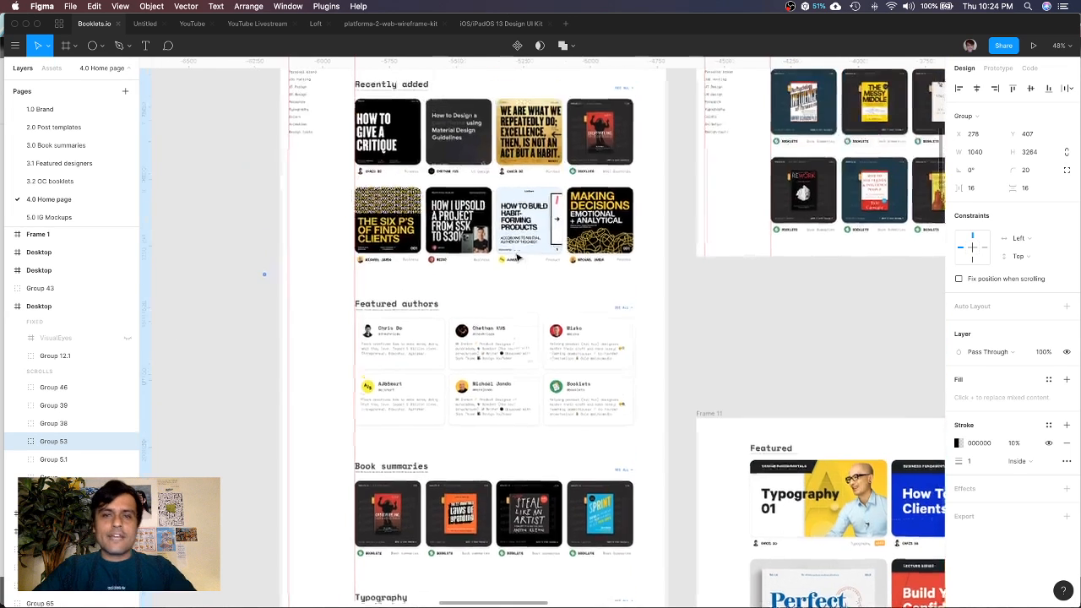
scroll(517, 257, up, 2)
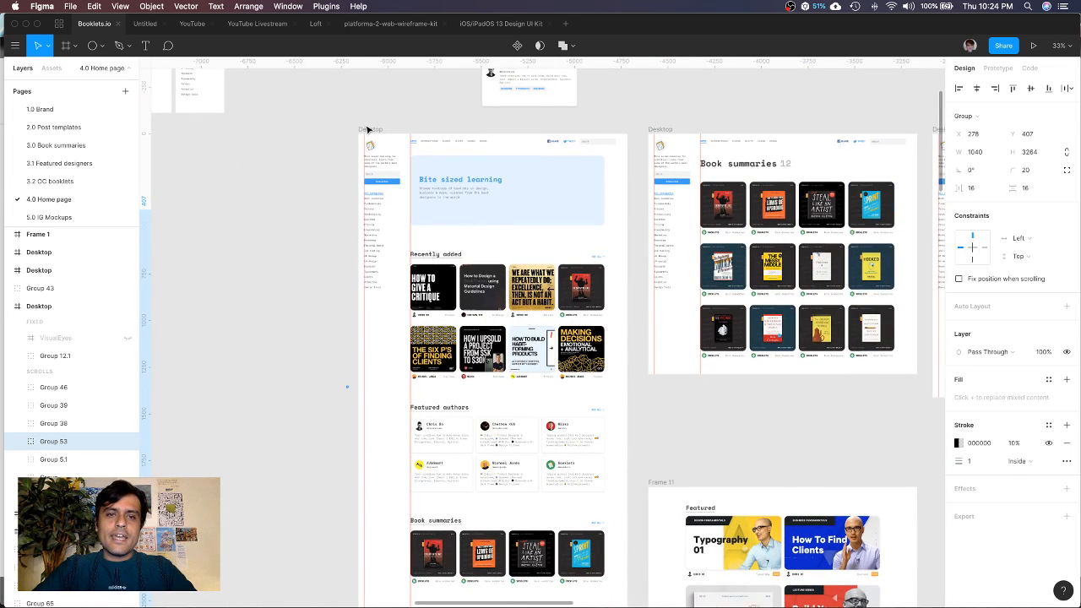
Show the 12-column layout grid on the "Bite sized learning" Desktop frame and examine how its sections align to the columns
click(369, 129)
click(1049, 261)
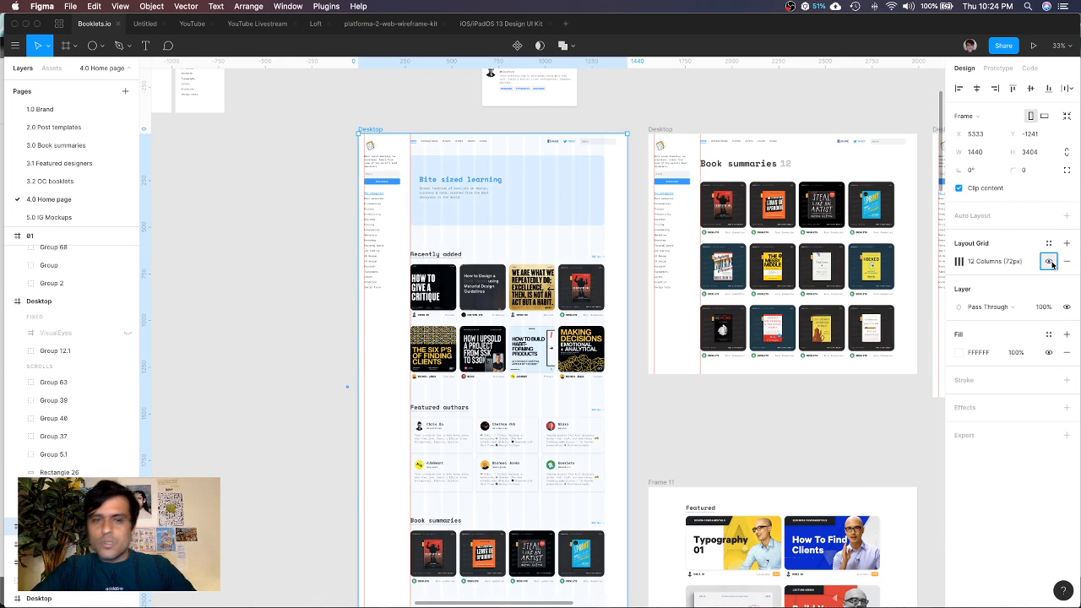
scroll(498, 187, up, 3)
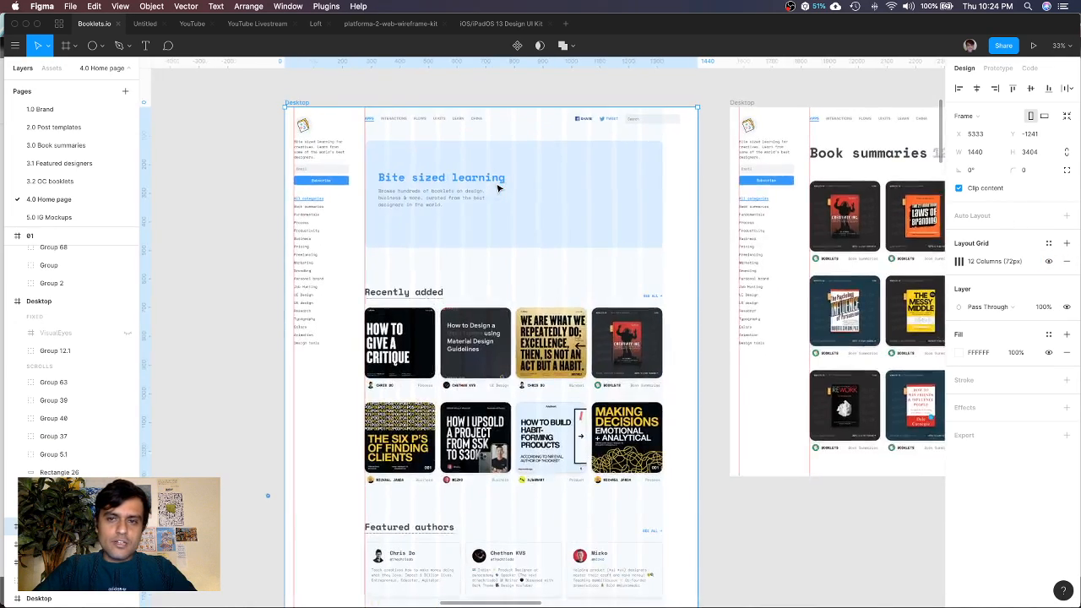
scroll(498, 187, up, 2)
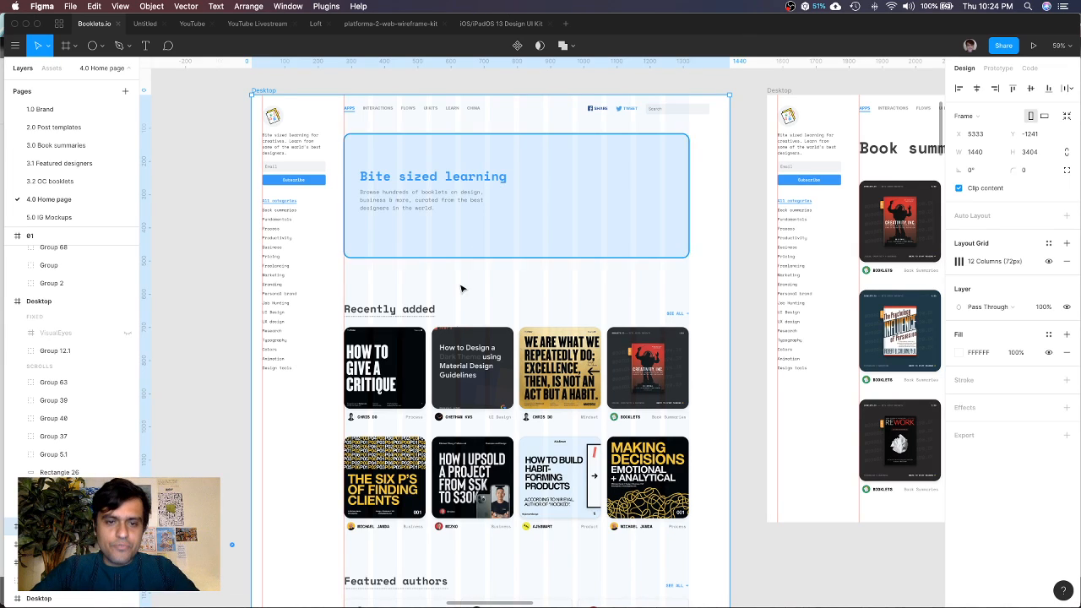
scroll(461, 287, down, 4)
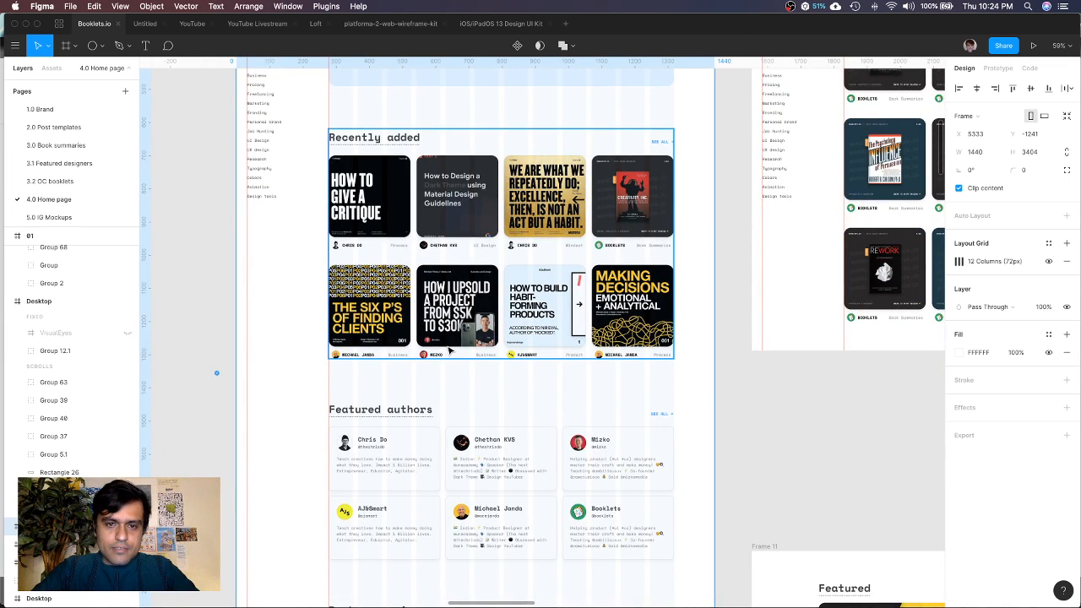
scroll(448, 355, down, 1)
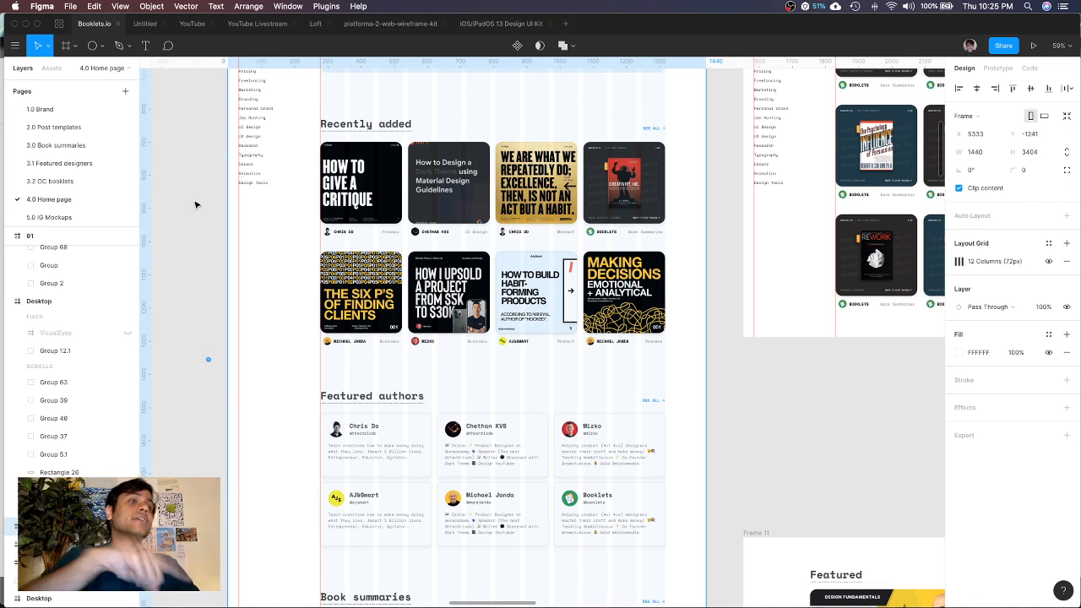
Return to the YouTube Livestream file and clear the selection on the Desktop - 1 landing page
click(193, 24)
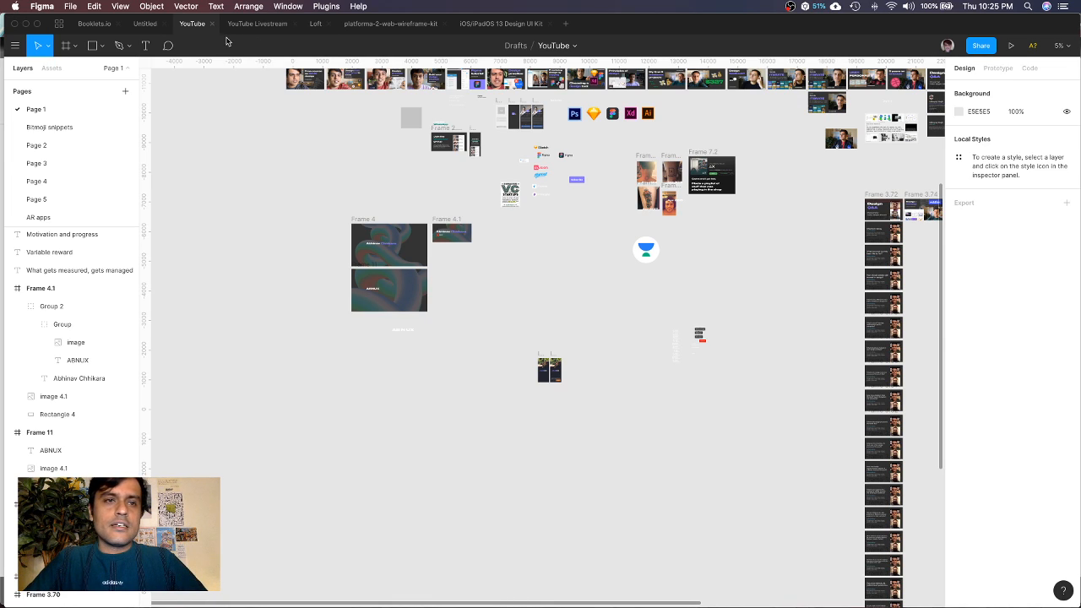
click(254, 24)
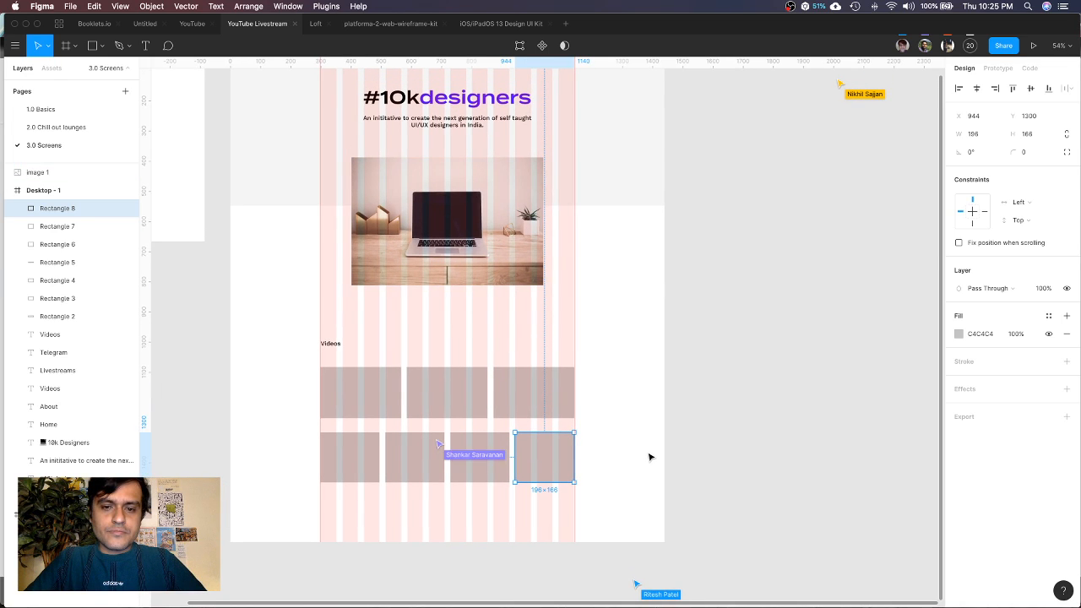
click(648, 453)
click(505, 237)
scroll(510, 289, up, 2)
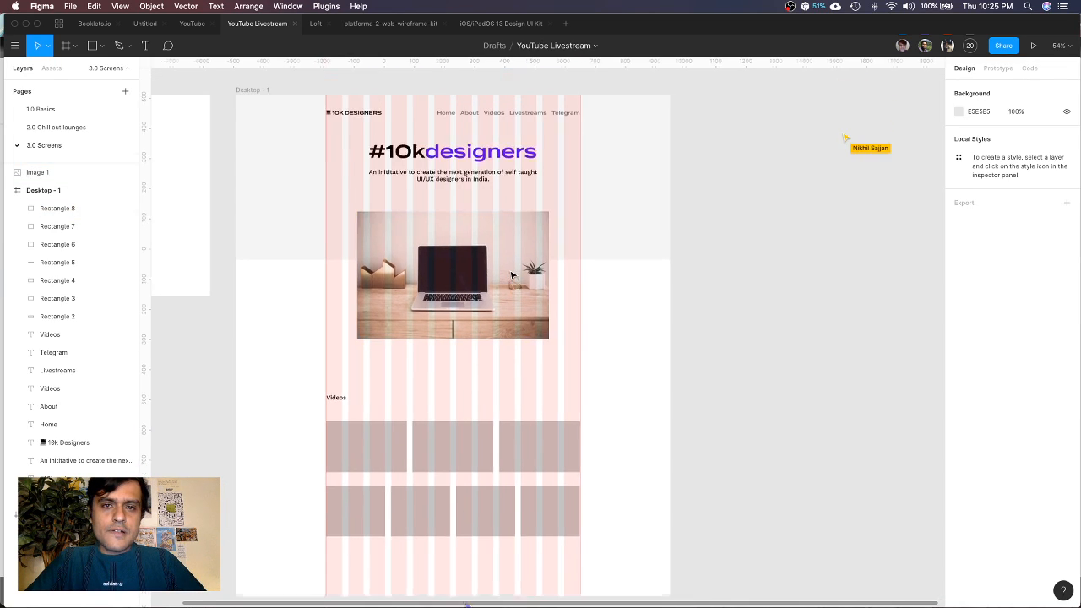
Duplicate the Desktop - 1 frame beside the original and hide the layout grid on the copy
click(509, 289)
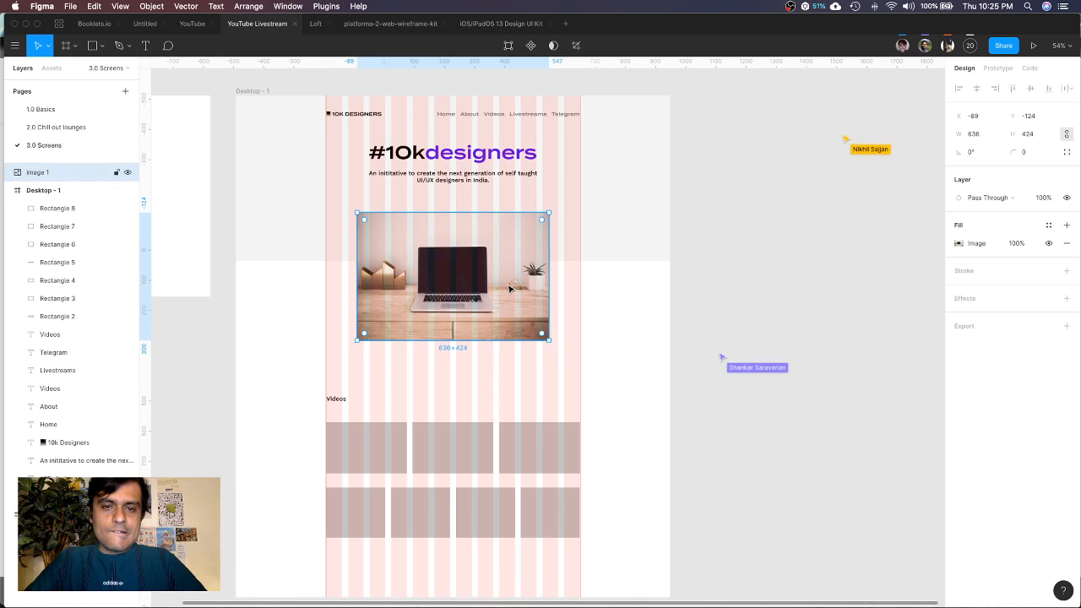
drag(262, 95, 706, 94)
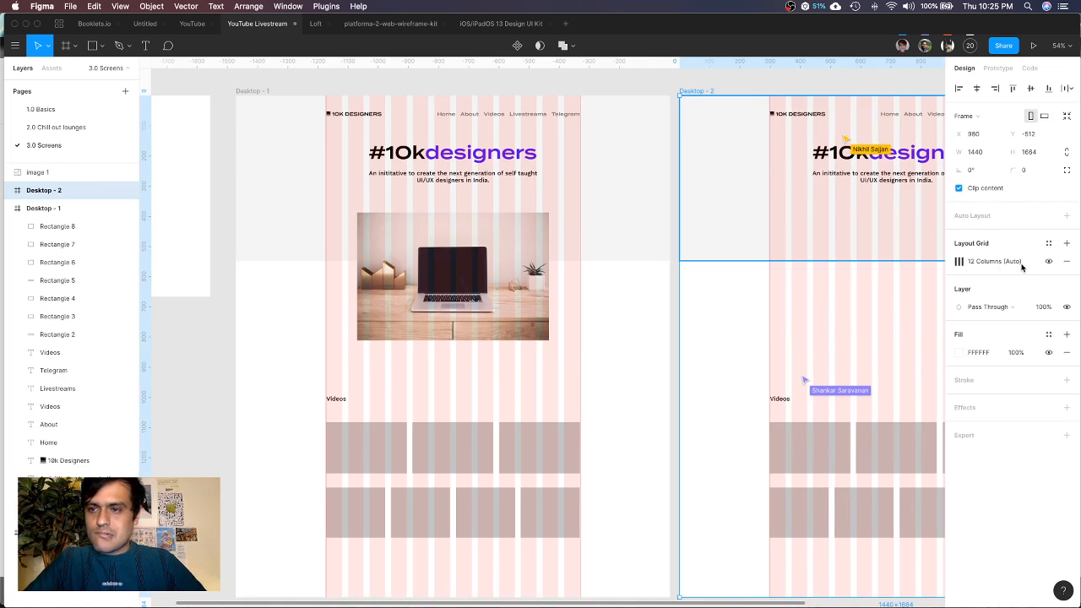
click(1048, 261)
Move the laptop photo into the Desktop - 1 frame and place it below the subtitle at about X 397, Y 392
click(498, 286)
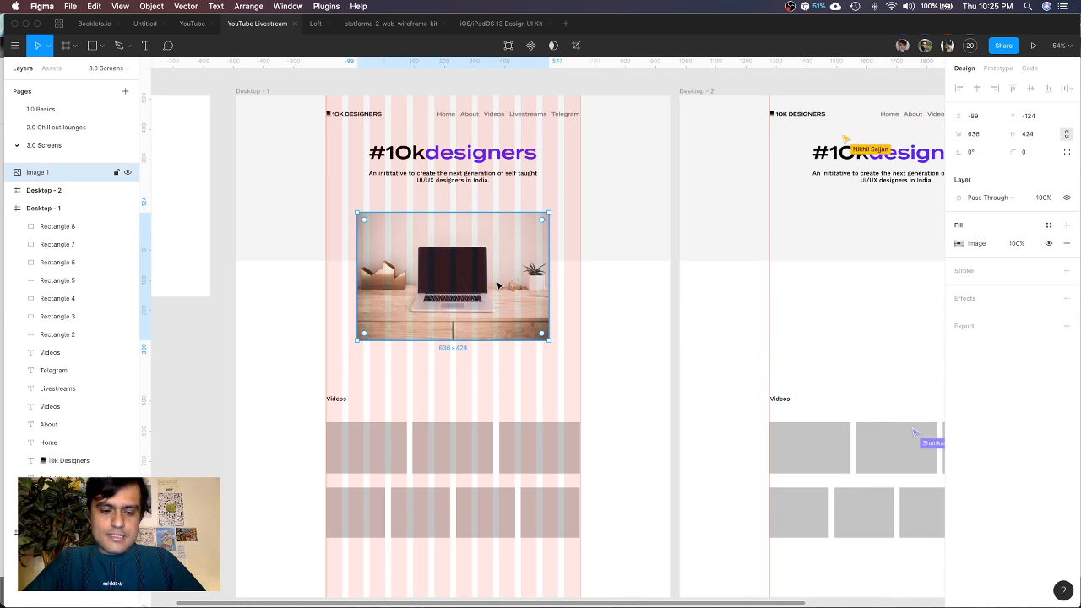
key(ctrl+x)
click(259, 92)
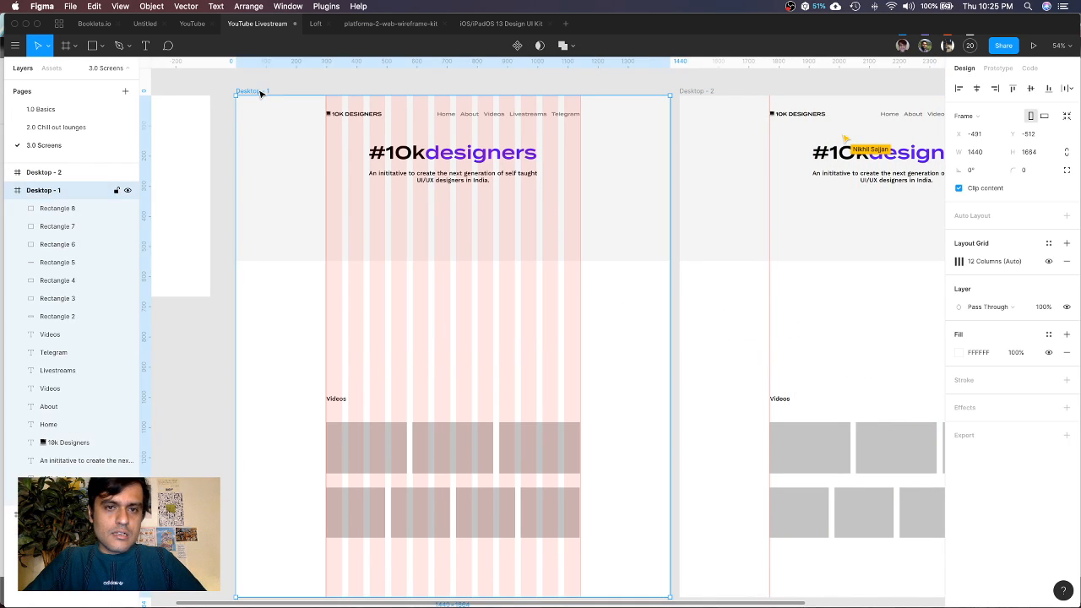
key(ctrl+v)
drag(493, 350, 490, 281)
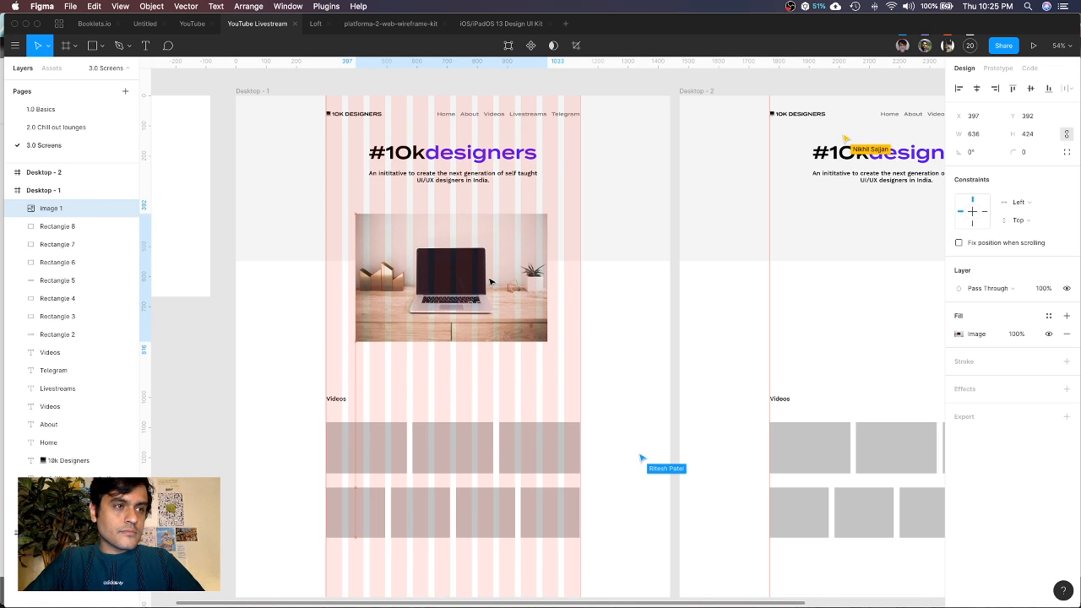
Draw a rectangle of about 843 × 394 under the subtitle on Desktop - 2, spanning the content width between the guides
scroll(490, 282, right, 5)
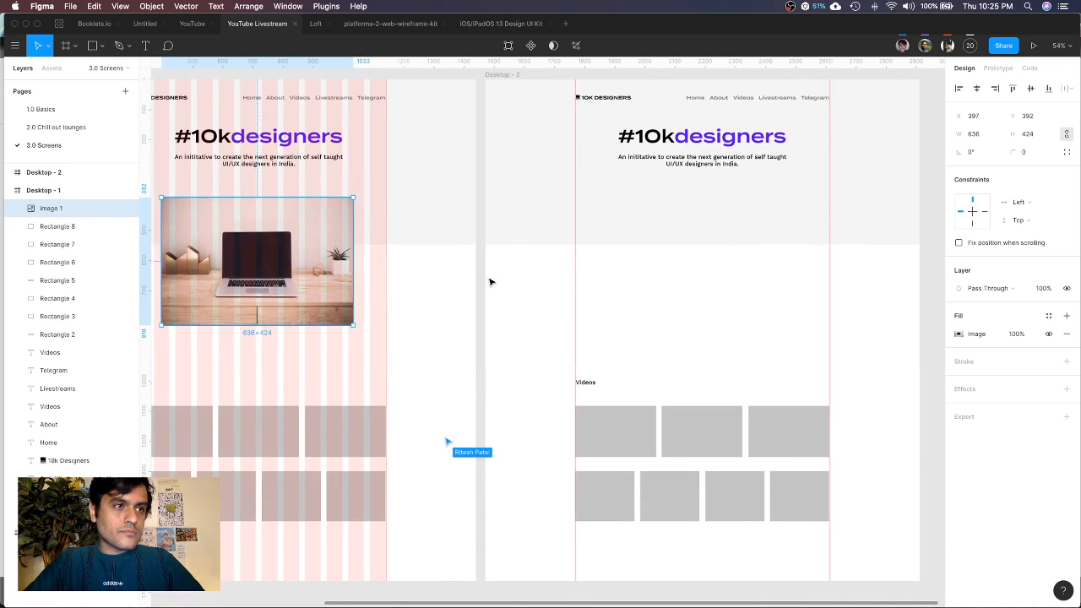
scroll(807, 284, right, 3)
click(851, 291)
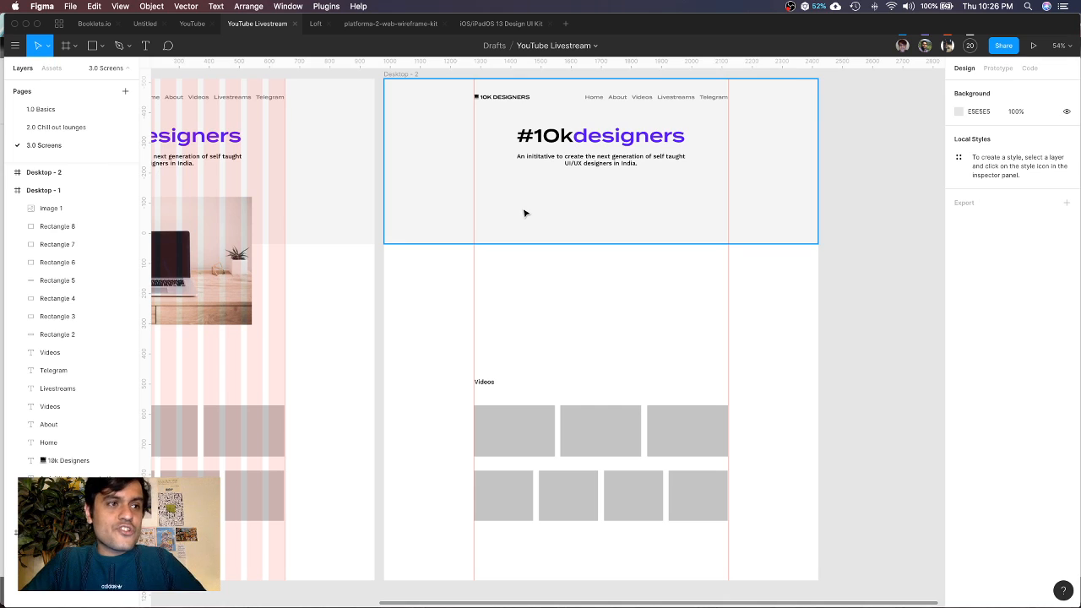
key(r)
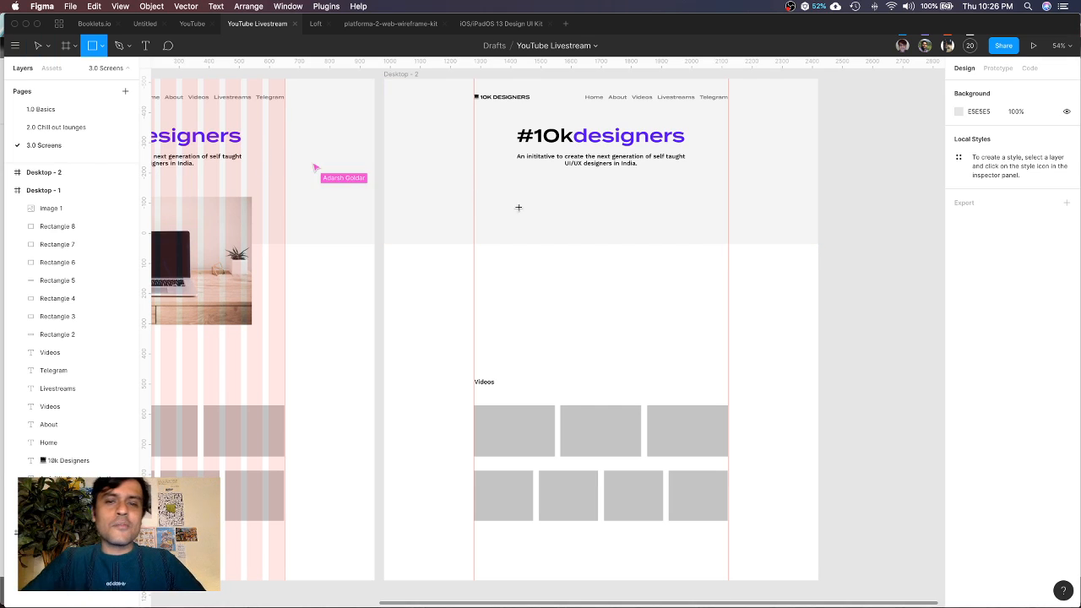
drag(474, 185, 730, 304)
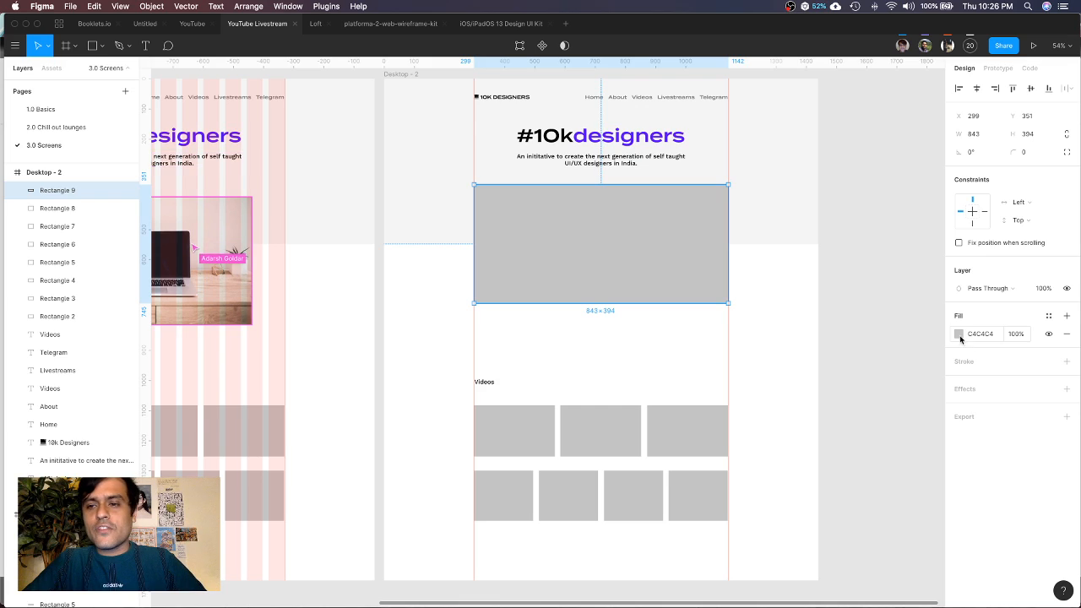
Try corner radii of 8 and 16 on the large hero rectangle
click(1032, 153)
text(8)
key(Return)
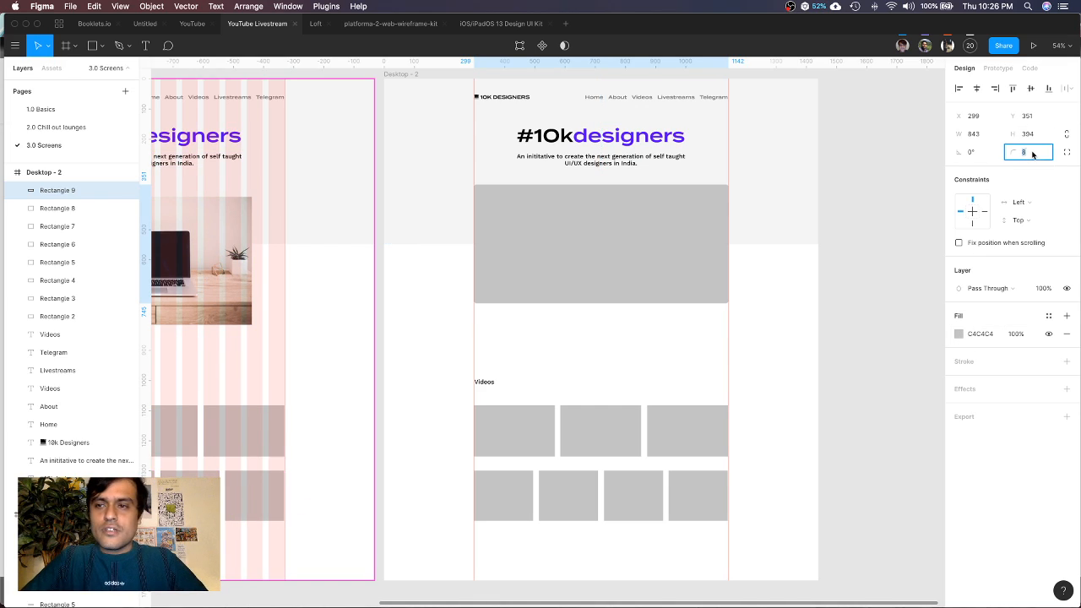
text(16)
key(Return)
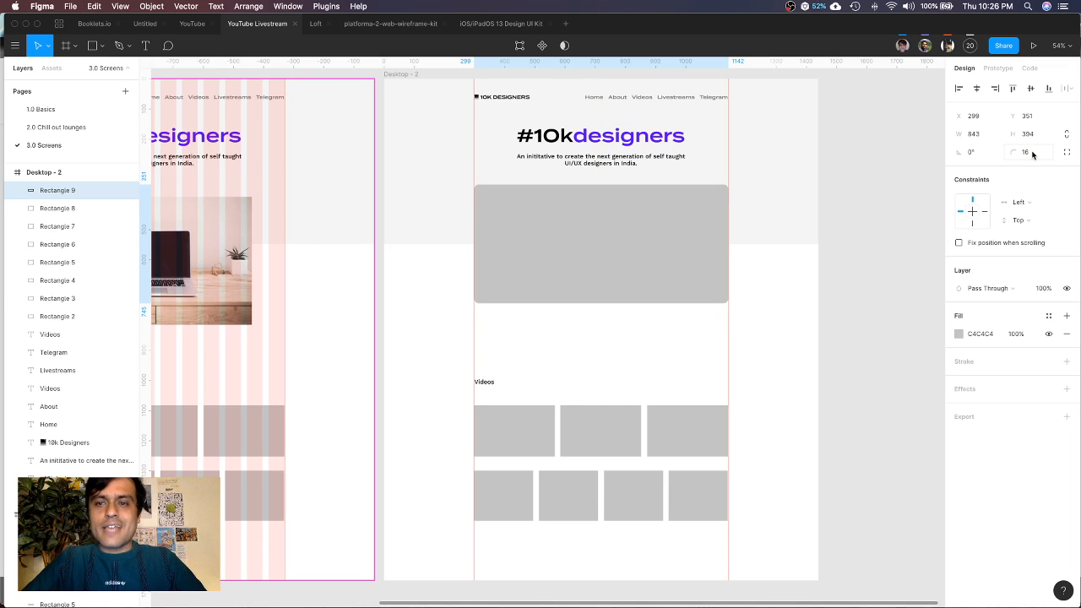
Set the large hero rectangle's corner radius to 24
click(1032, 153)
text(24)
key(Return)
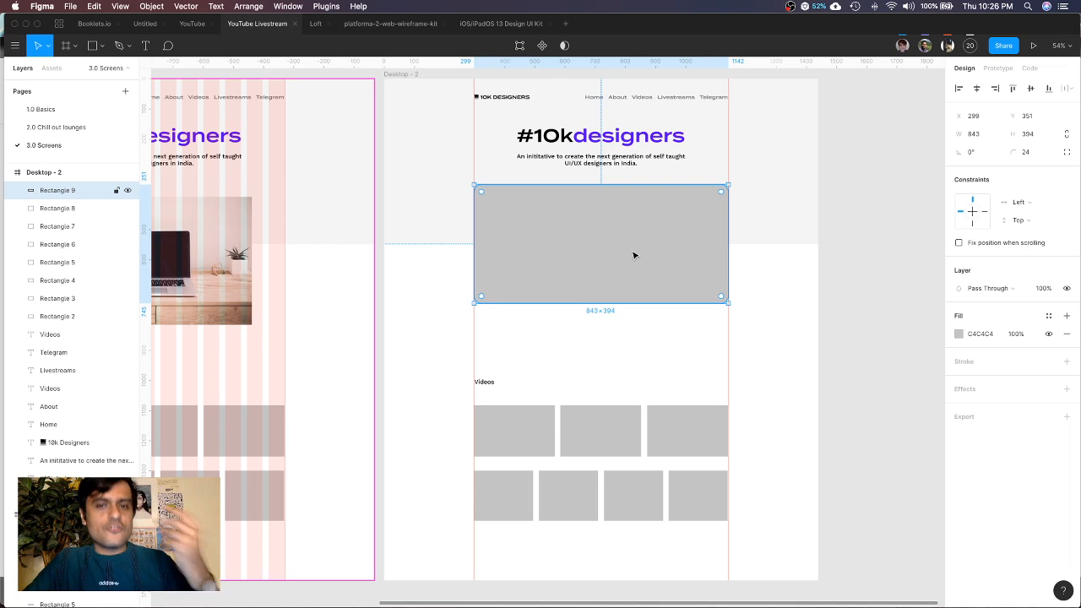
click(805, 297)
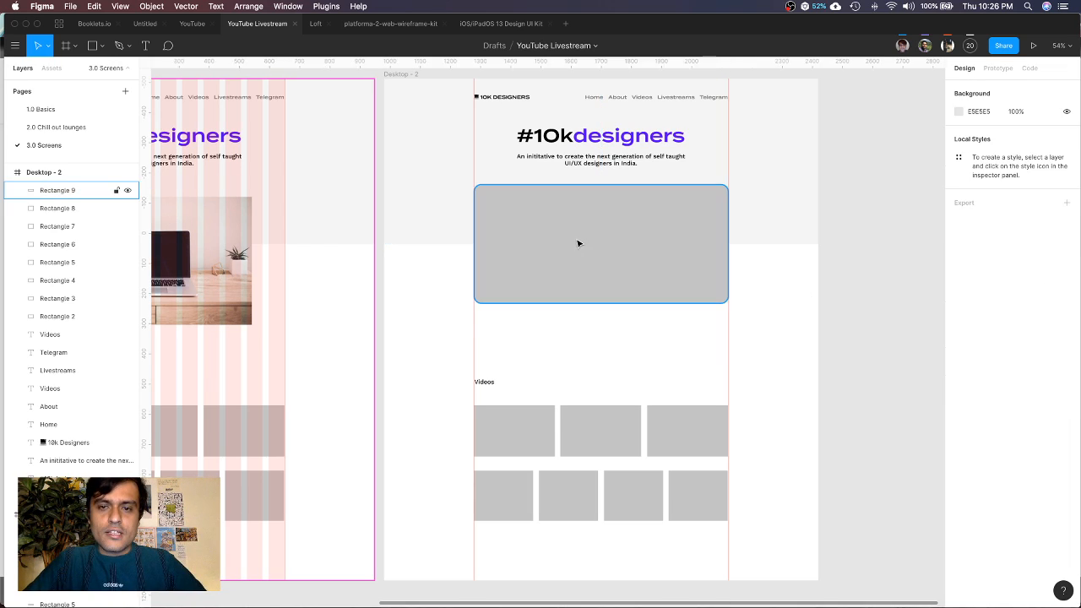
Draw a circle of about 95 × 95 near the centre of the large rounded rectangle
click(577, 241)
key(o)
drag(588, 228, 617, 255)
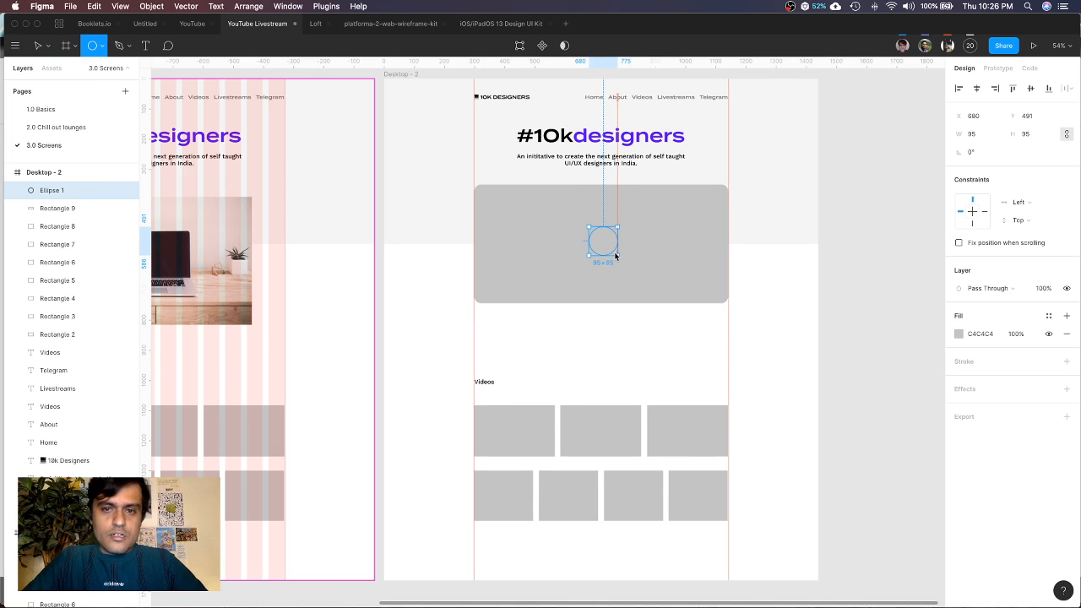
Fill the circle on the hero rectangle with the purple sampled from the word "designers" in the heading
click(958, 333)
click(826, 483)
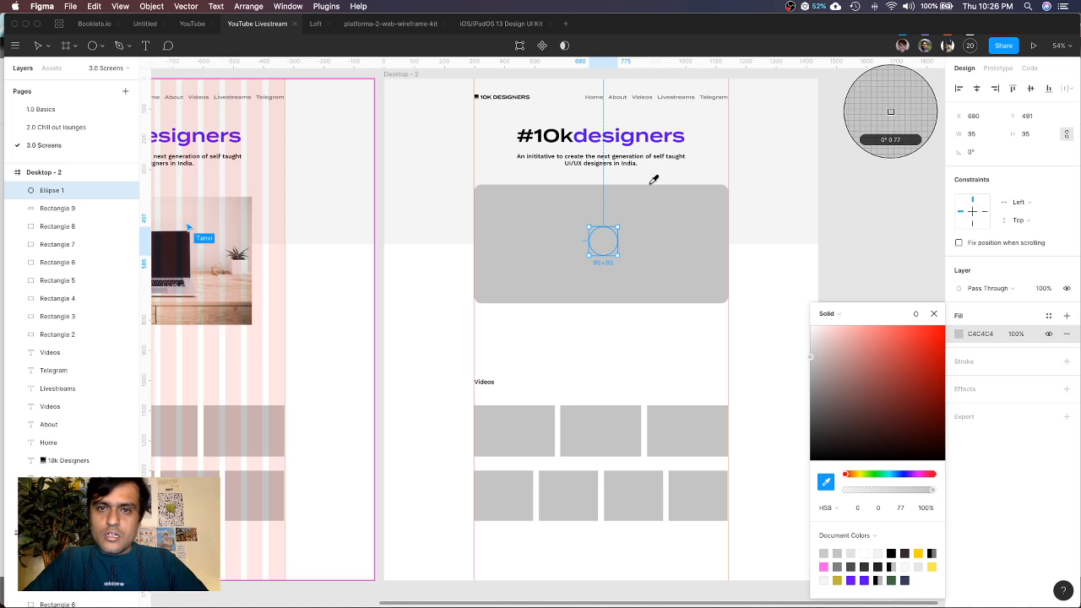
click(634, 142)
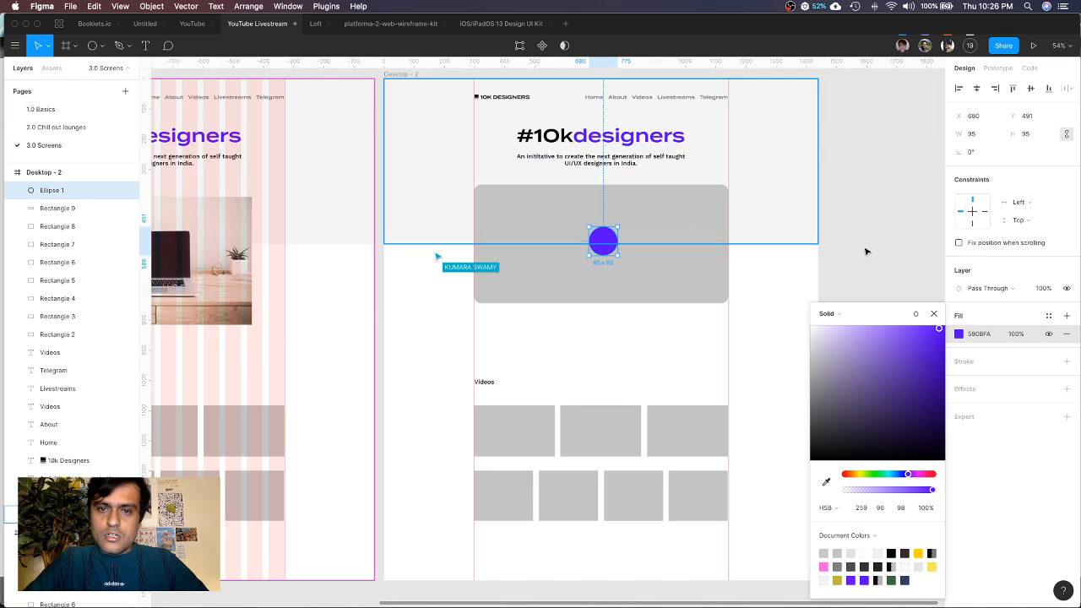
click(874, 248)
click(604, 244)
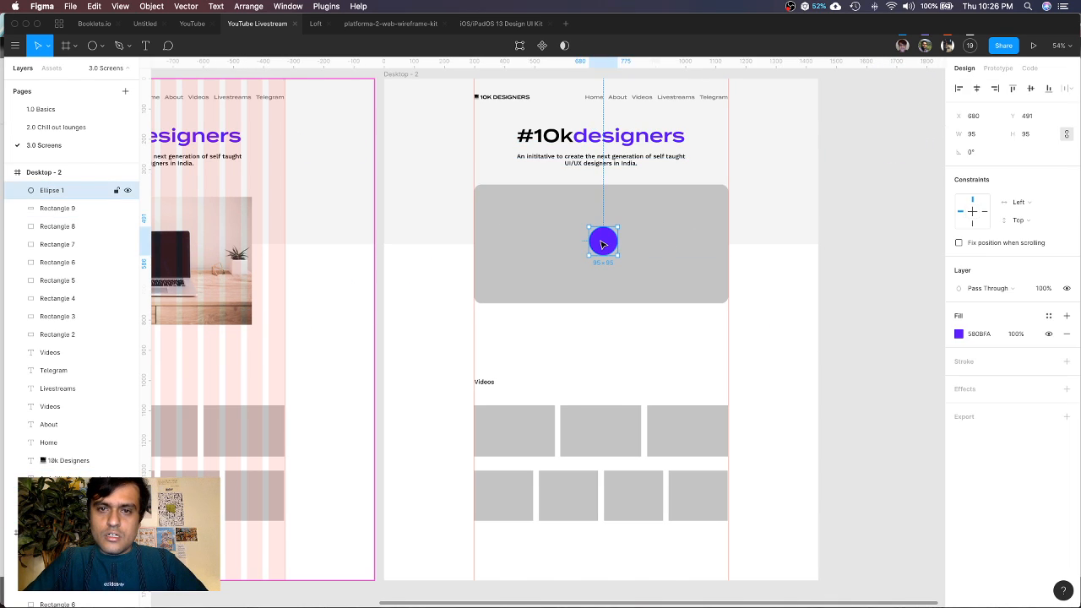
Extend the hero rectangle to about 843 × 421 and fill it with the Unsplash laptop photo from Downloads
click(649, 271)
drag(654, 303, 655, 312)
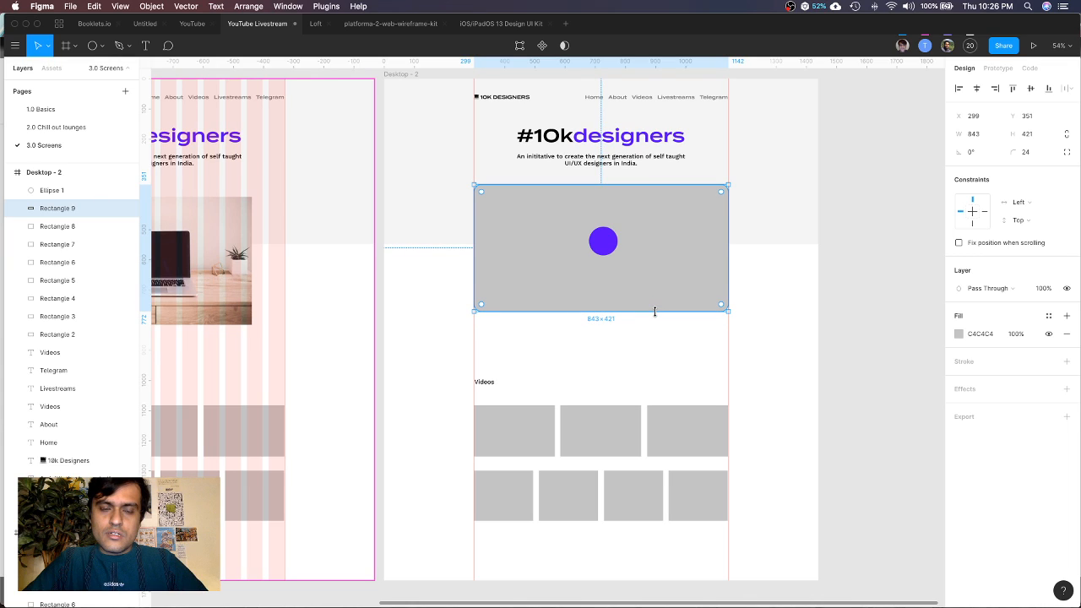
click(959, 334)
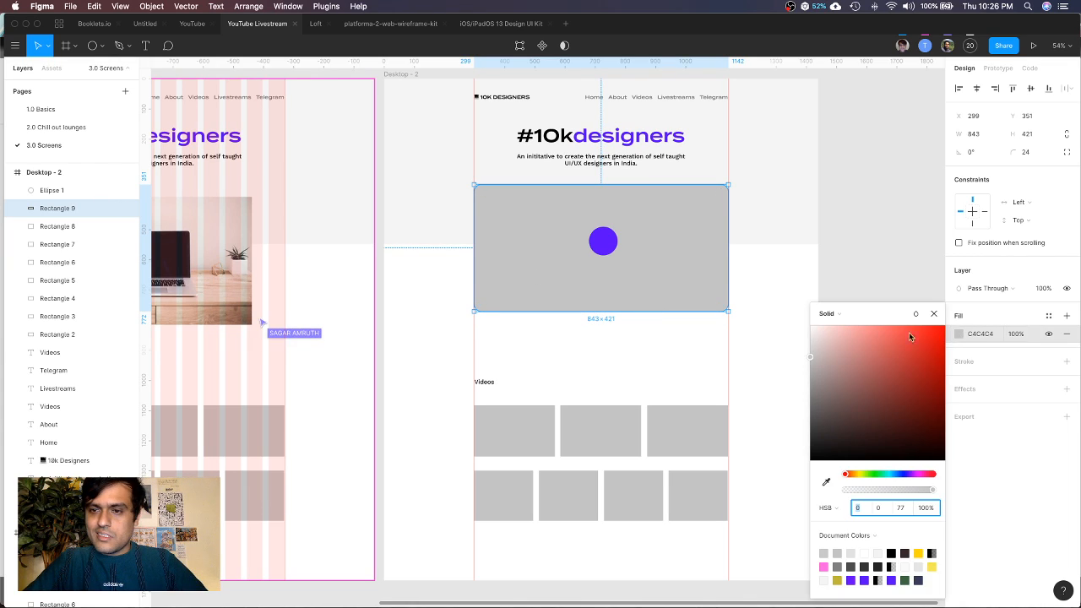
click(828, 314)
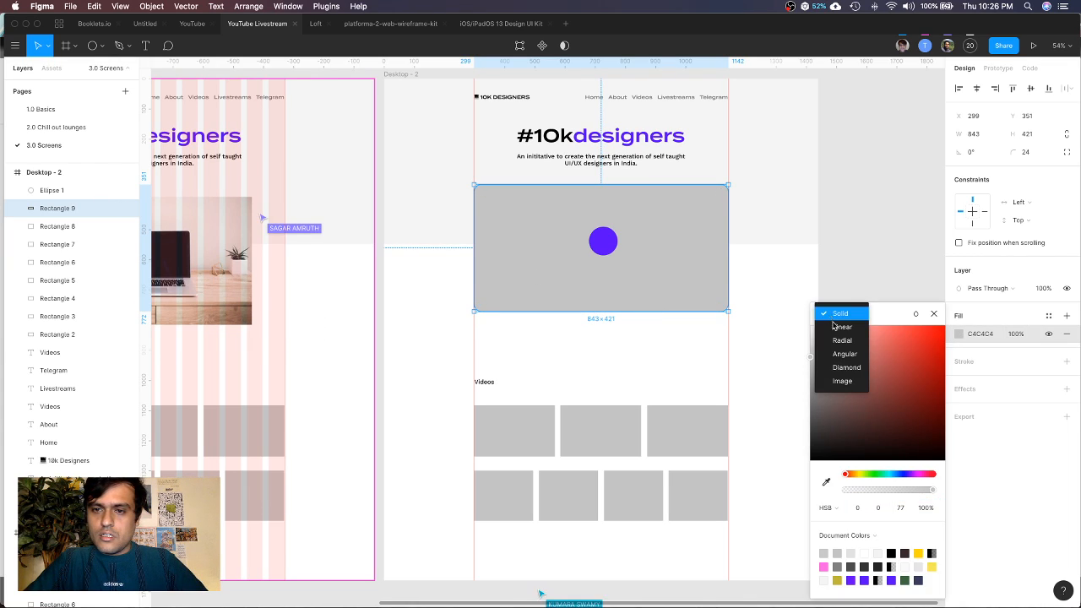
click(842, 381)
mouse_move(879, 399)
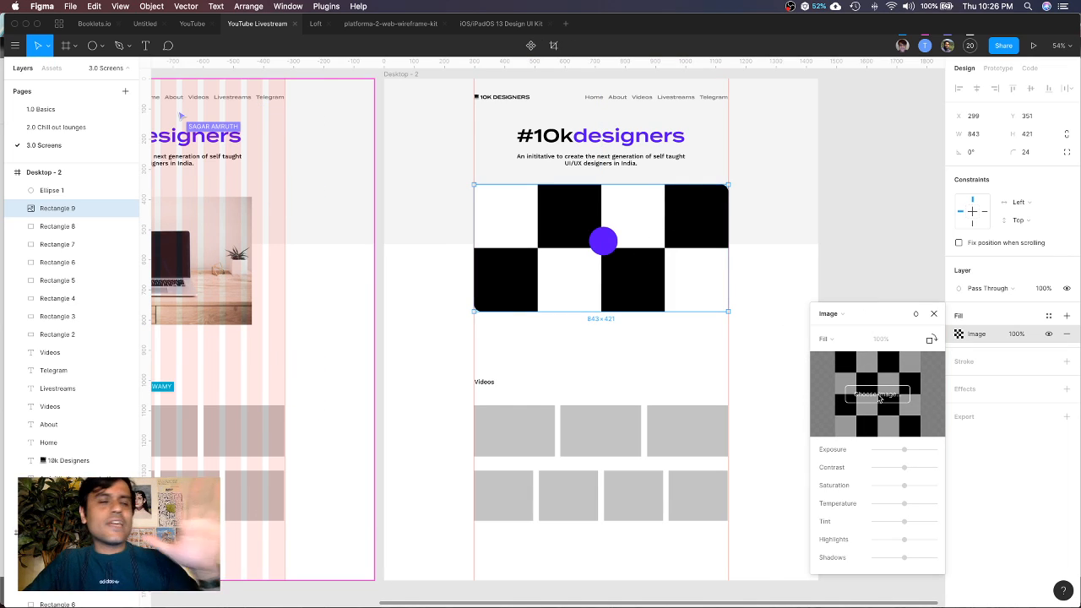
click(880, 395)
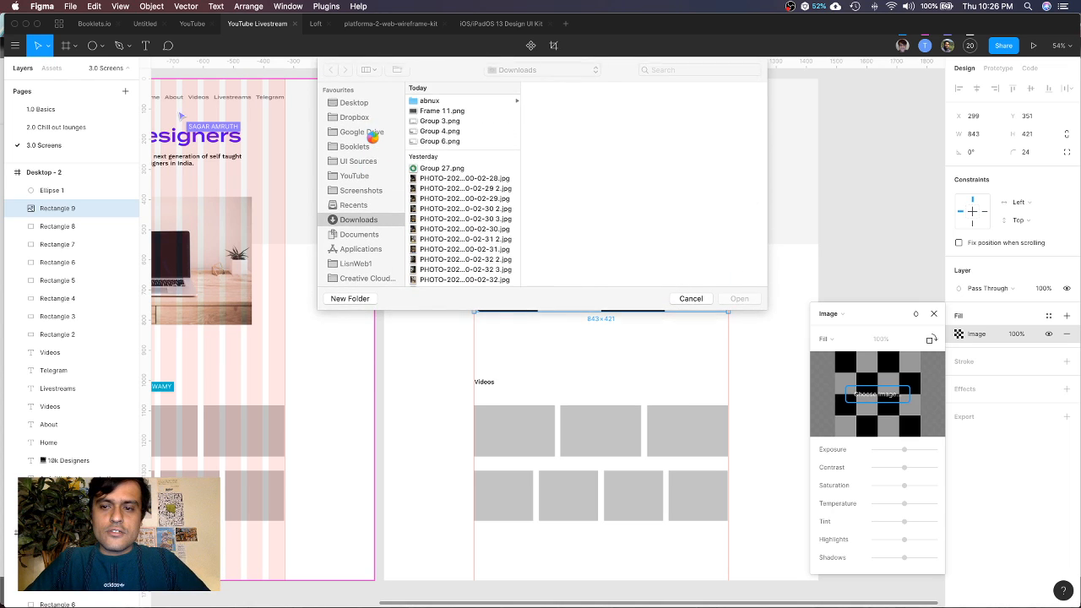
click(459, 114)
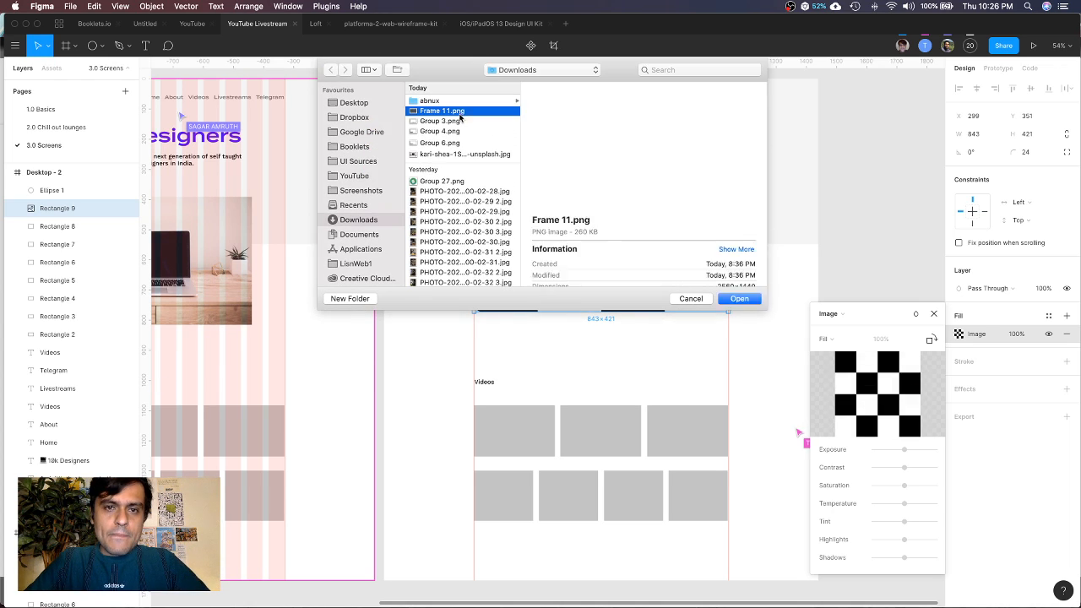
double_click(467, 157)
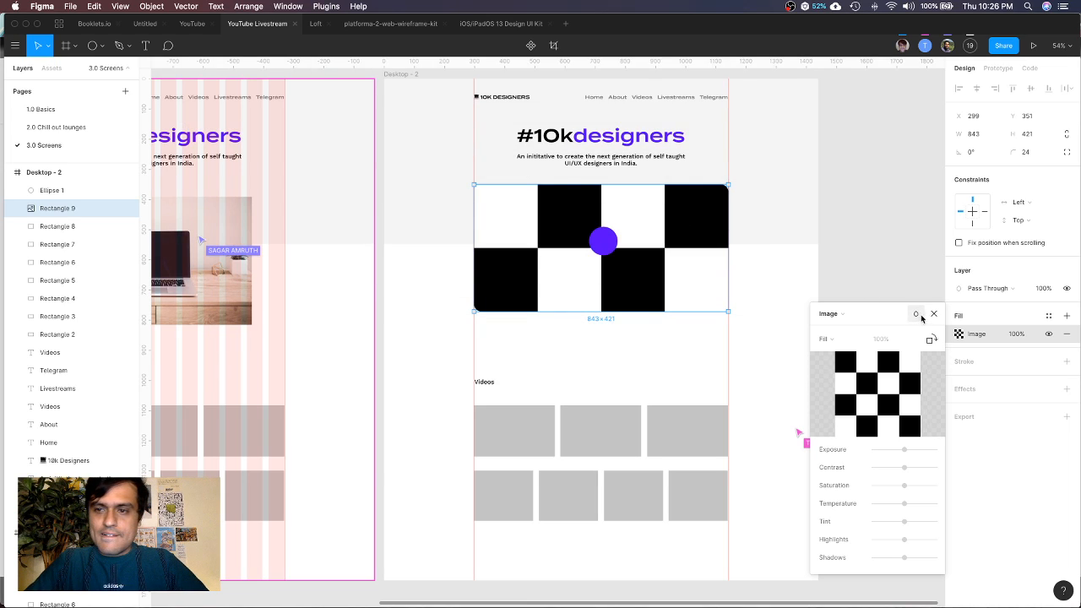
Add a second fill above the hero rectangle's image and change its type from Linear to Solid
click(1068, 318)
click(1068, 318)
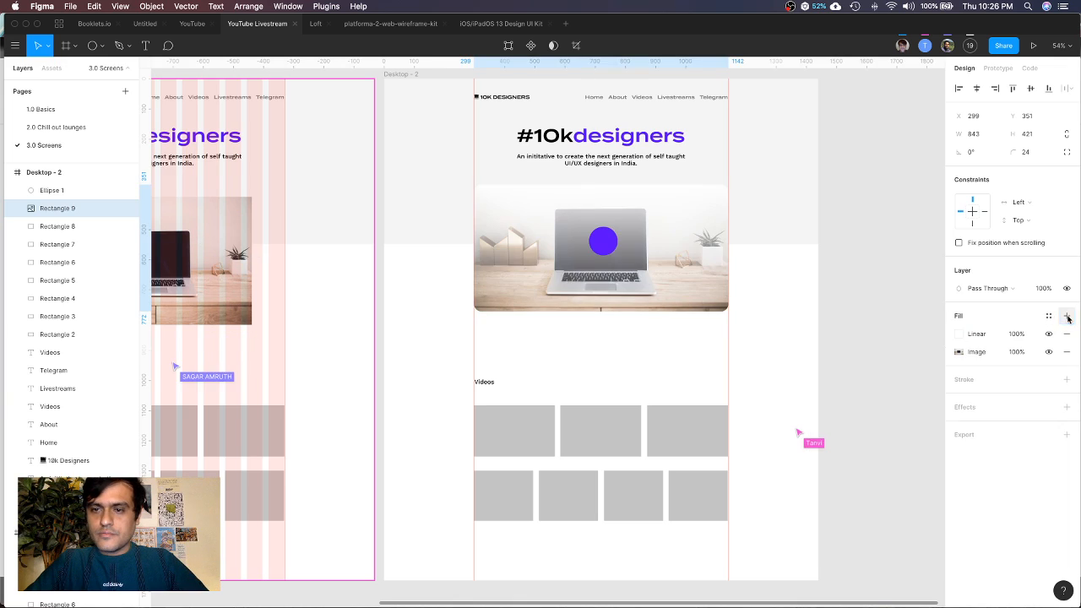
click(962, 335)
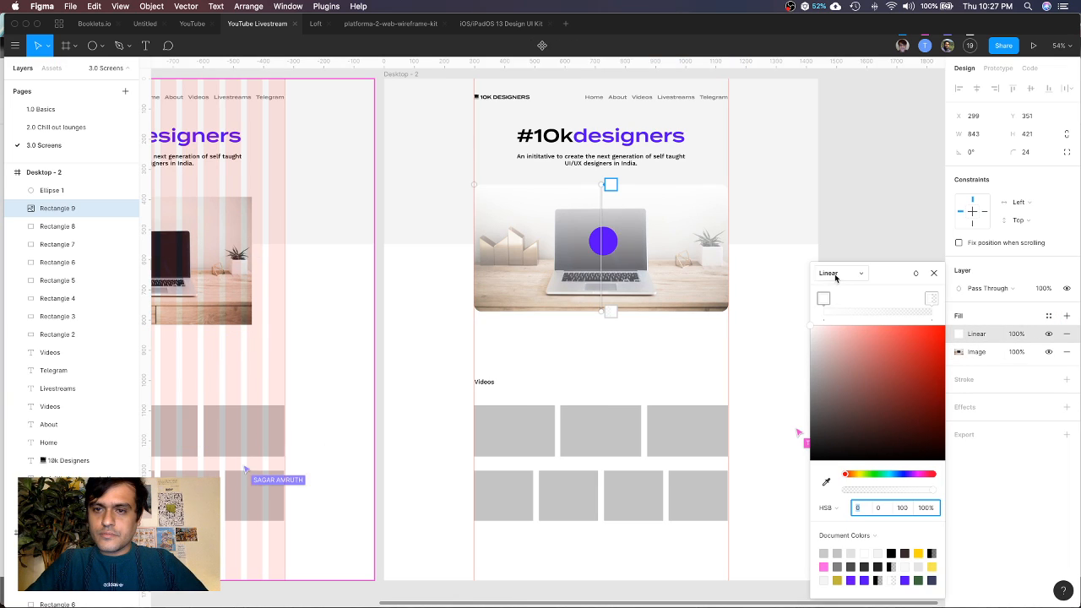
click(838, 273)
click(841, 261)
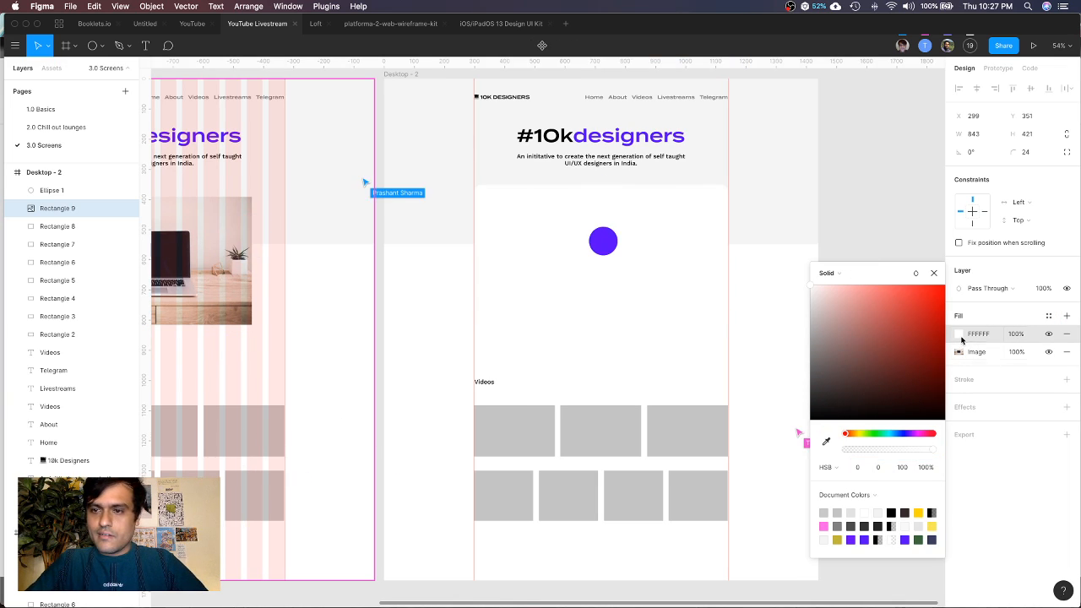
Set the hero image's overlay fill to black 000000 at 42% opacity
click(961, 335)
click(958, 335)
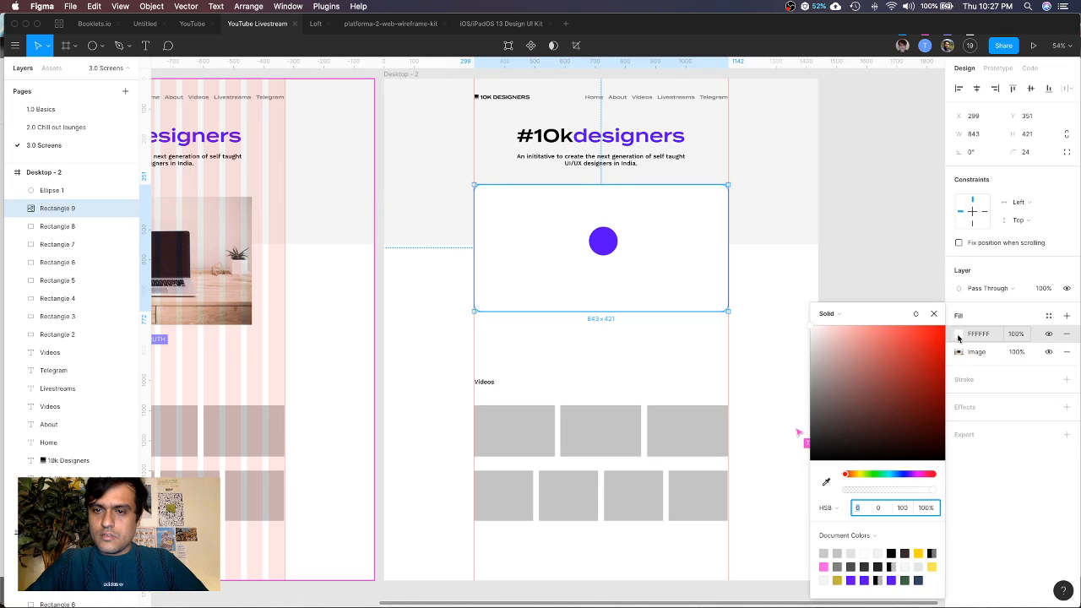
drag(852, 434, 804, 479)
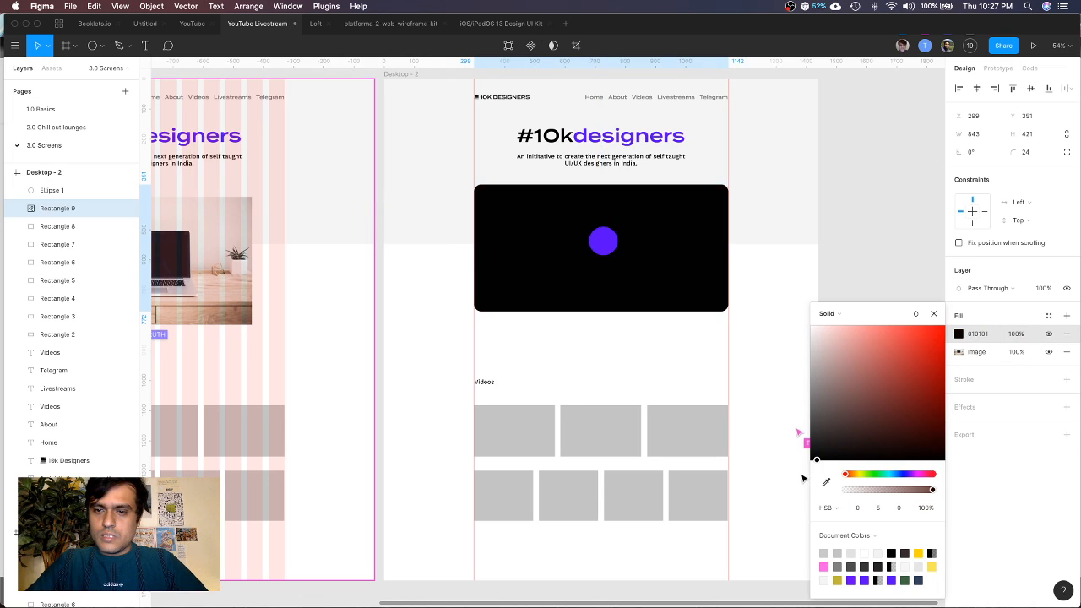
click(889, 492)
drag(889, 492, 884, 493)
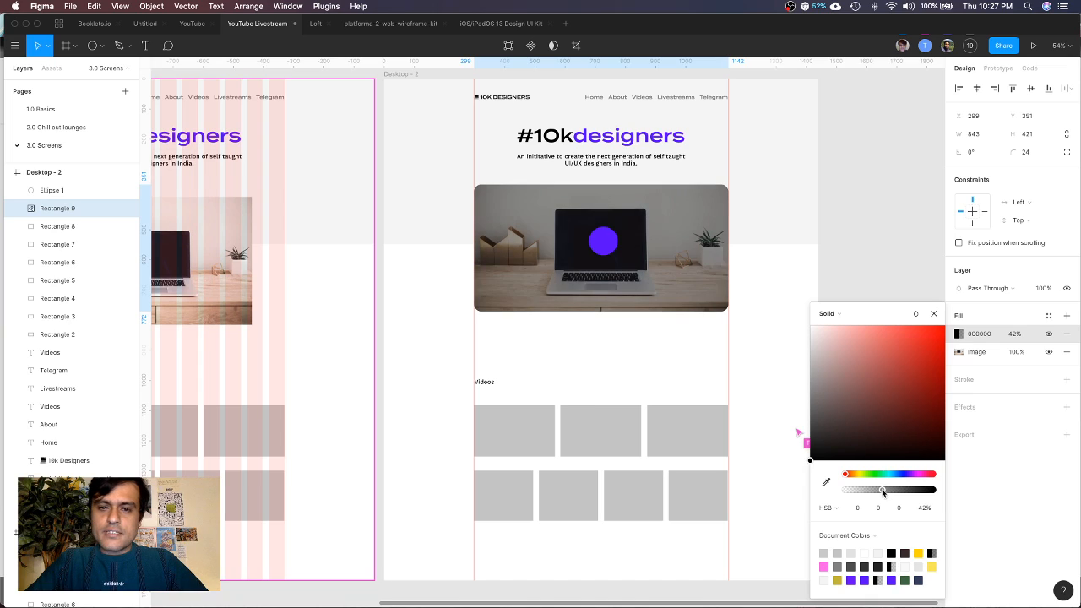
click(934, 313)
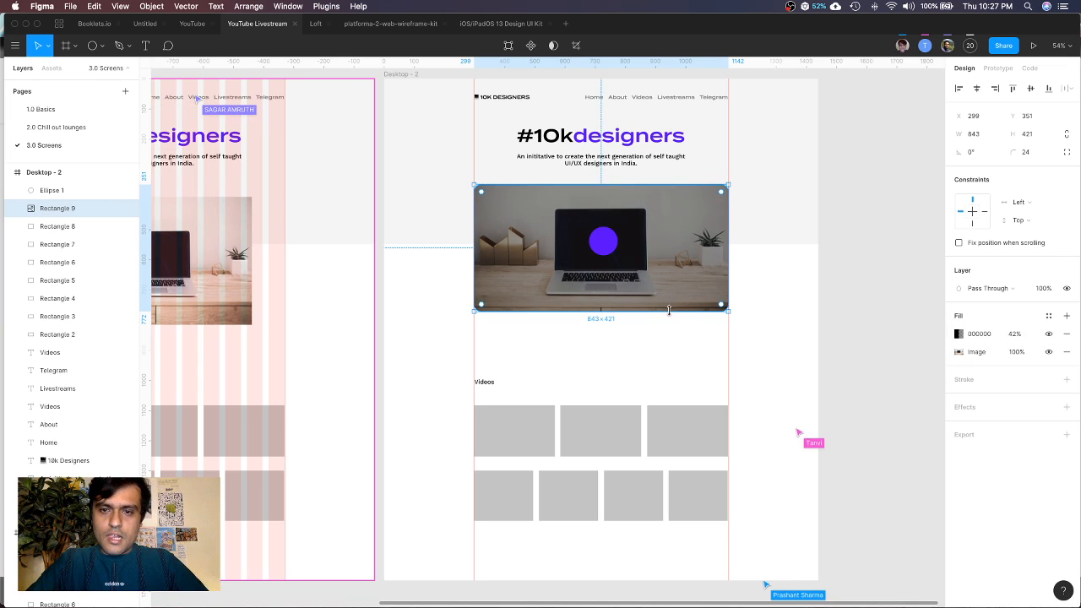
Extend the hero image to a height of about 475 and align the purple circle to its vertical centre
drag(671, 314, 673, 330)
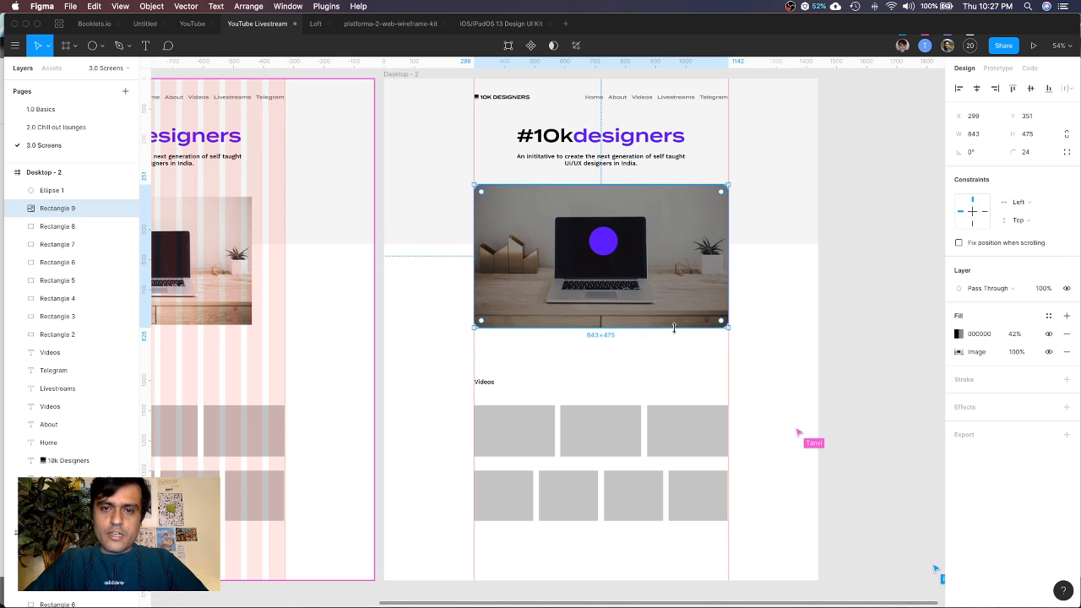
click(613, 250)
shift+click(676, 234)
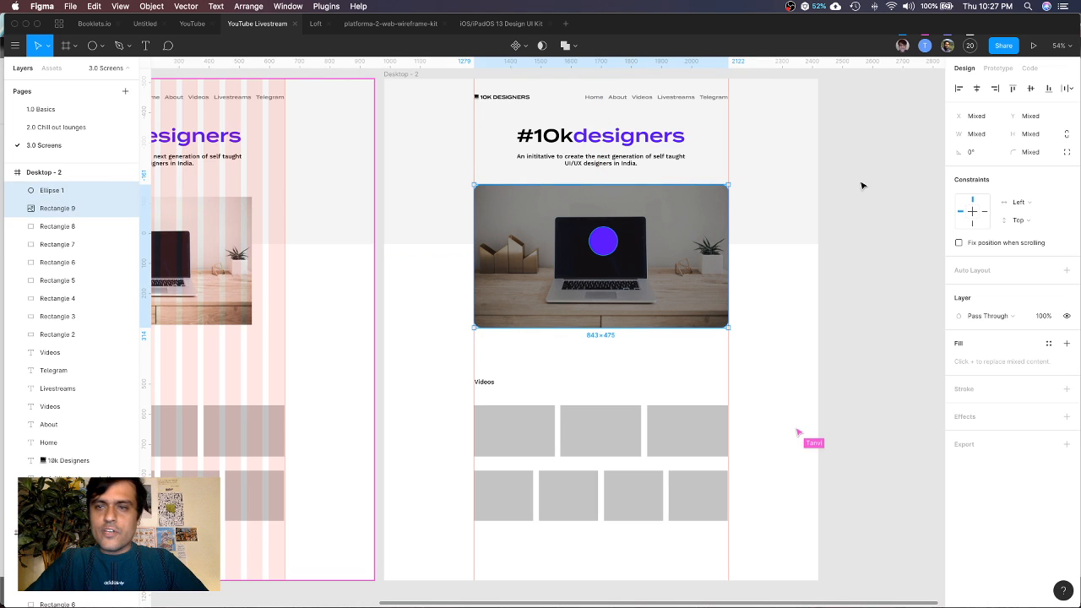
click(1030, 89)
click(832, 262)
Draw a triangle of about 47 × 47 inside the purple circle with the Polygon tool
scroll(598, 249, down, 1)
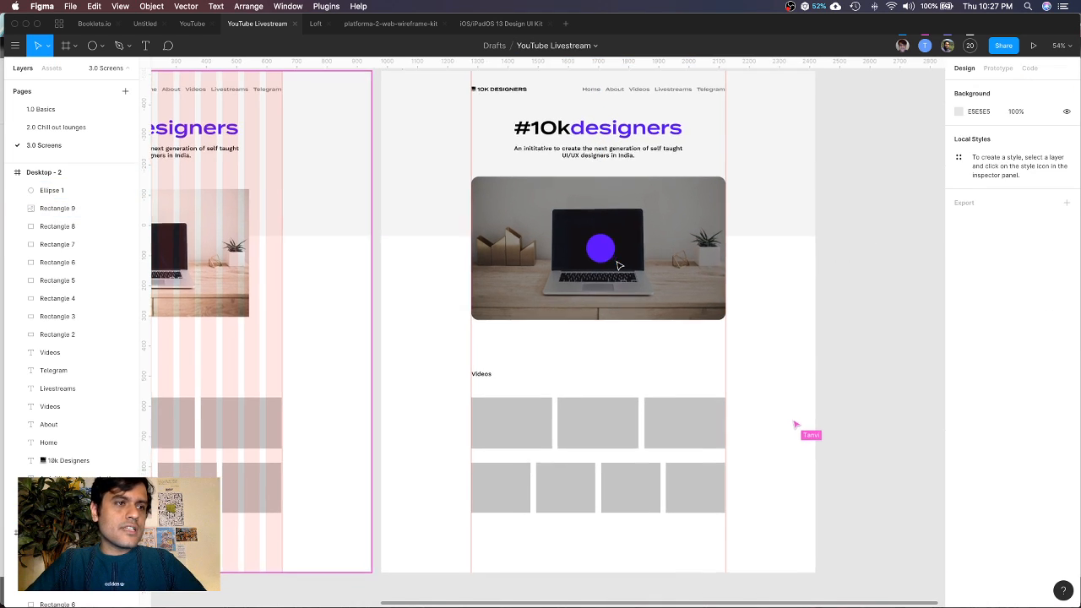
click(597, 249)
scroll(597, 249, up, 5)
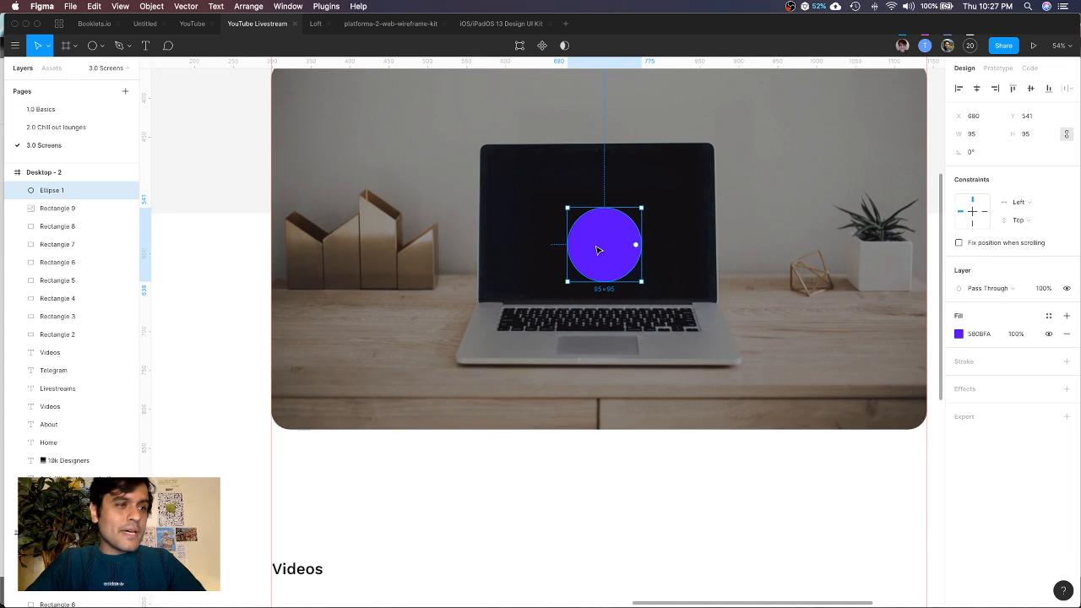
key(r)
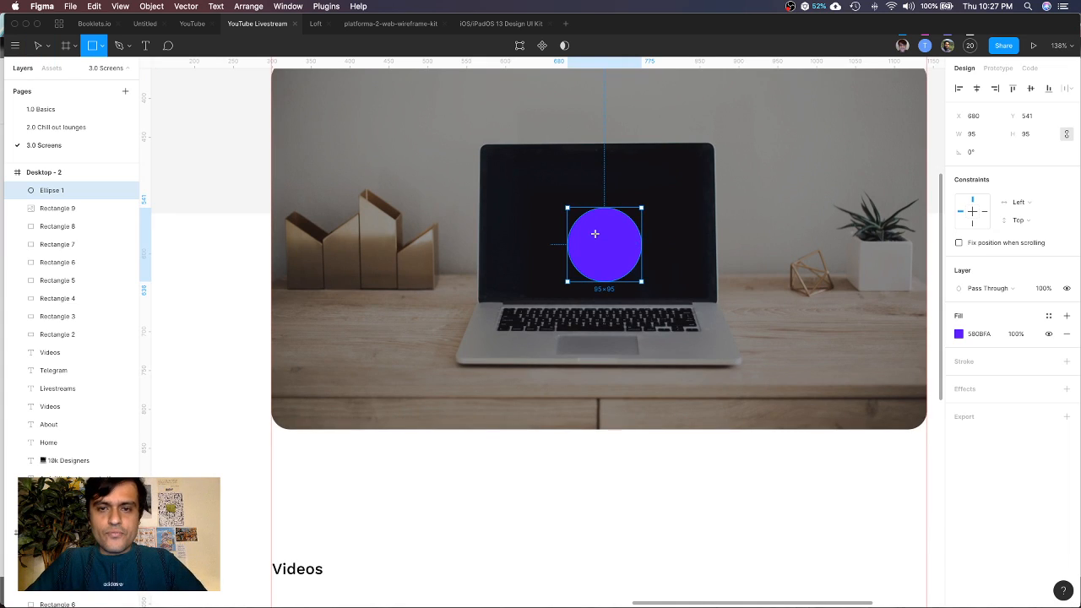
click(103, 47)
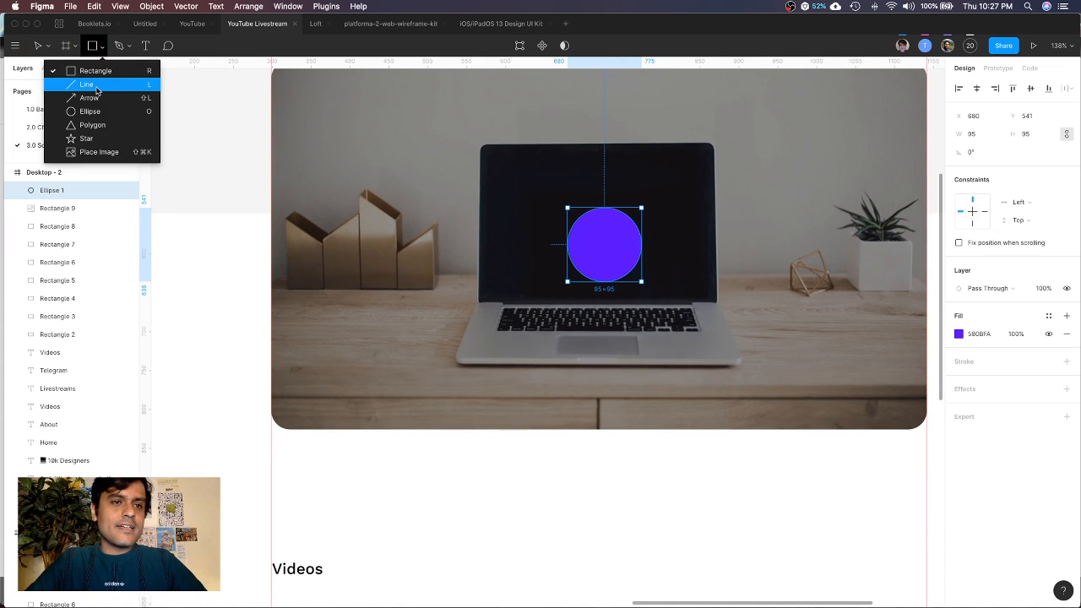
click(92, 124)
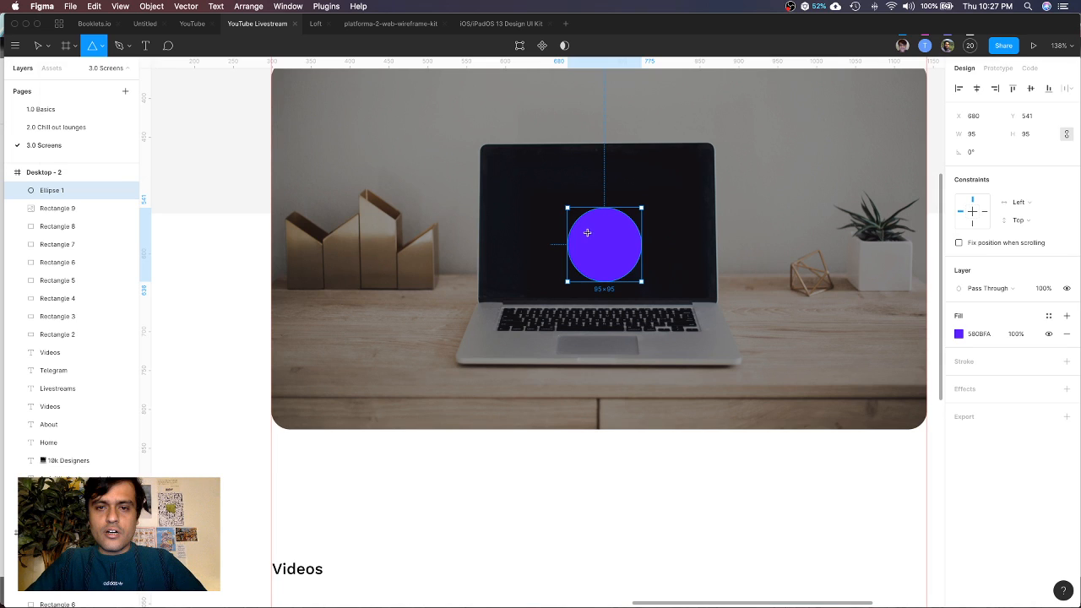
drag(588, 230, 626, 263)
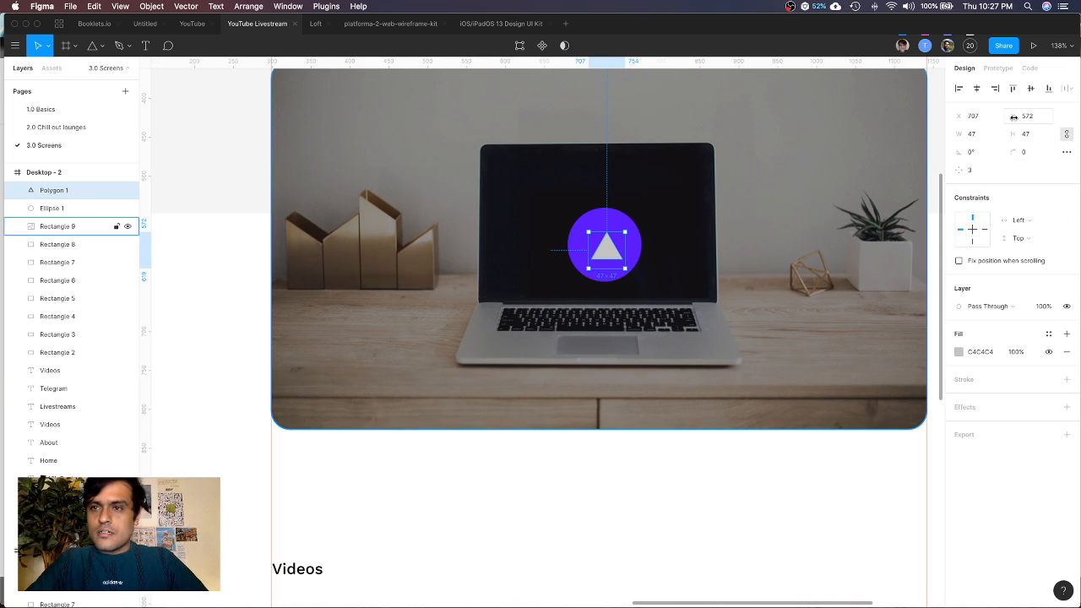
Open the sharing settings of the YouTube Livestream file
click(1004, 45)
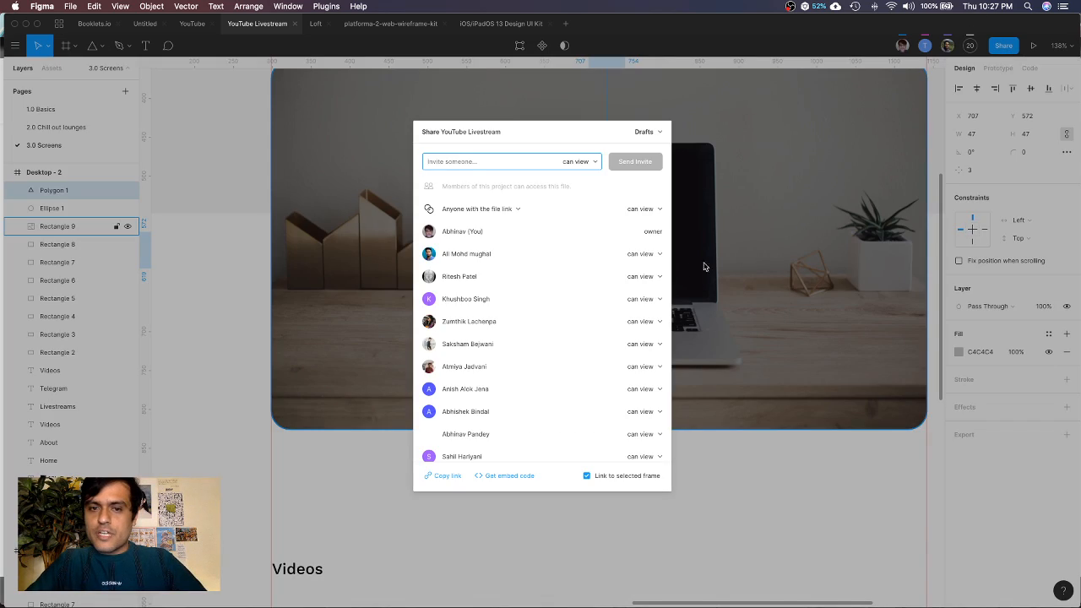
Copy the file's share link and close the sharing dialog
click(447, 477)
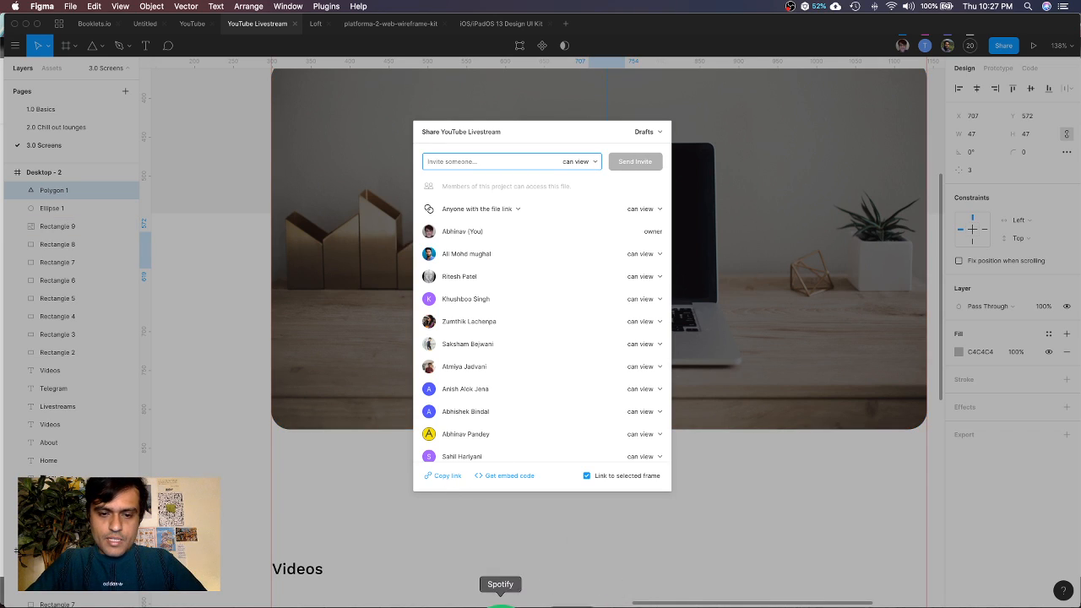
click(748, 440)
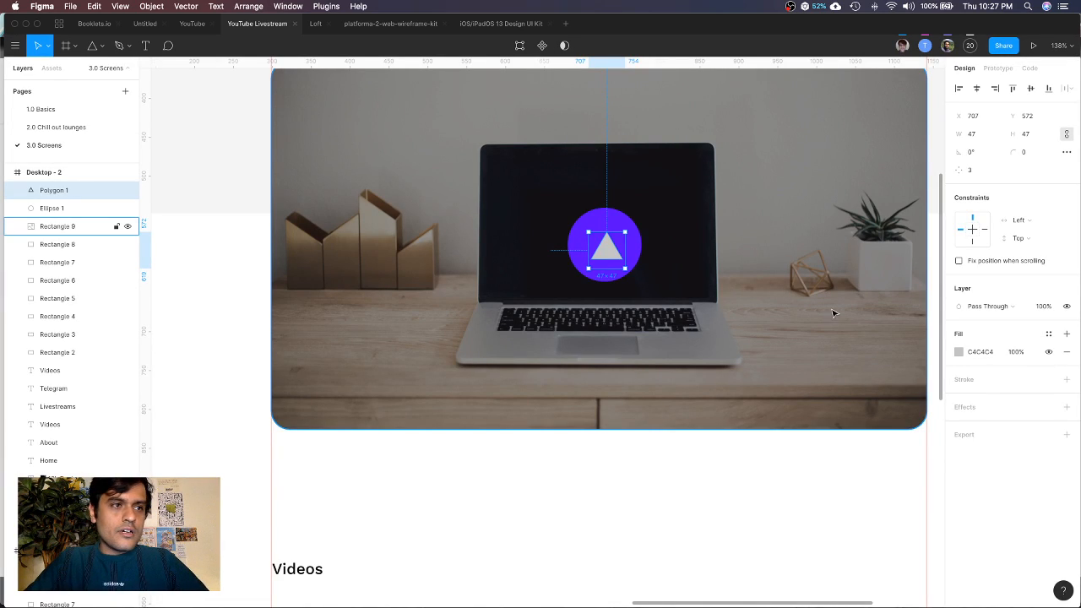
Change the fill of the triangle on the purple circle to white (FFFFFF)
click(959, 352)
drag(845, 343, 754, 271)
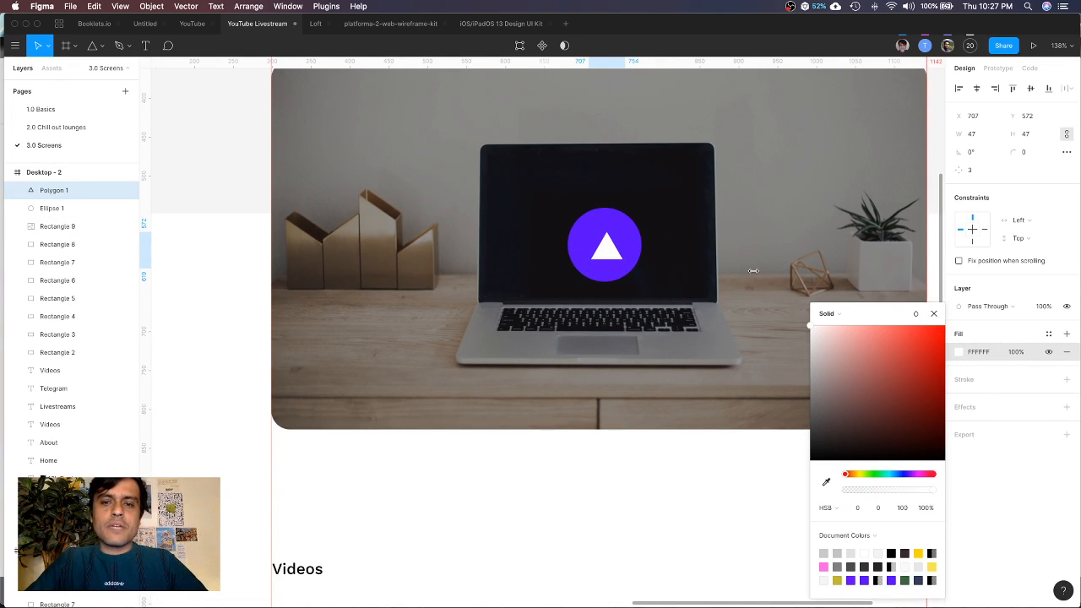
click(933, 314)
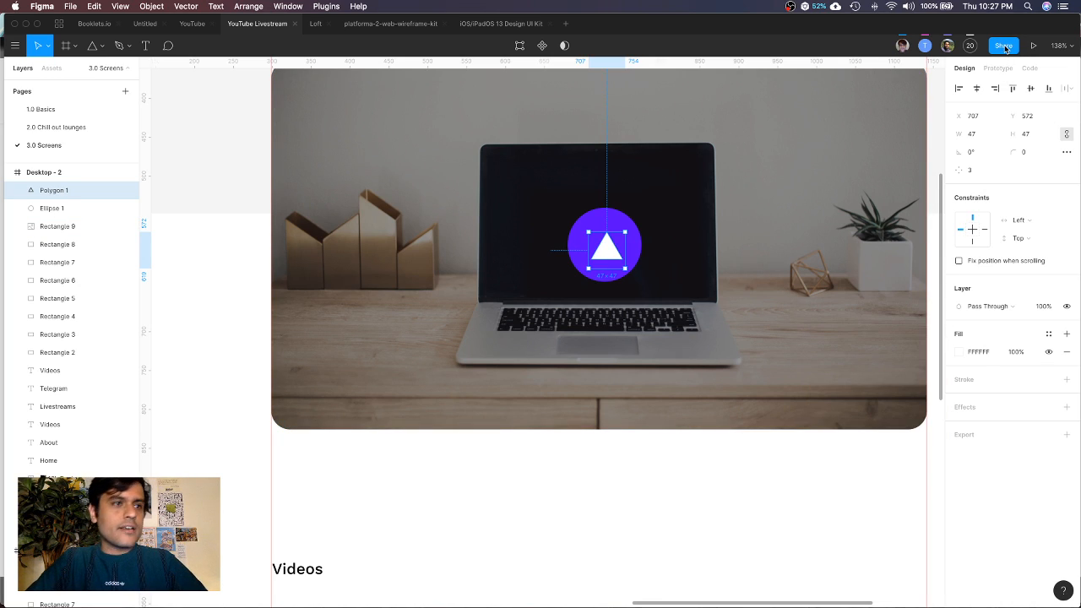
Round the triangle's corners, trying a radius of 2 and settling on 4
click(1025, 152)
text(2)
key(Return)
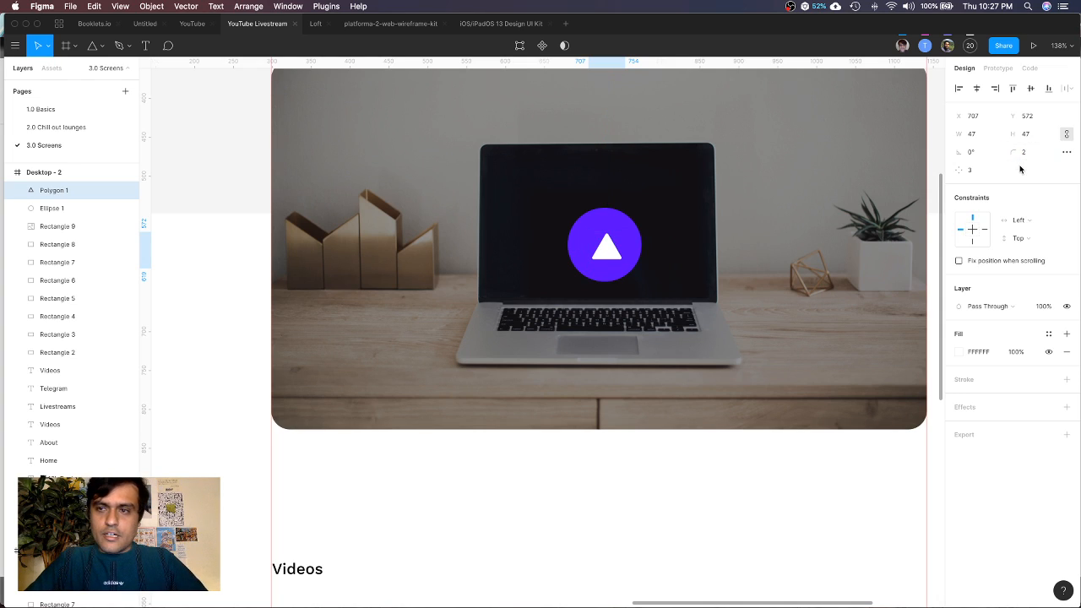
click(1024, 152)
text(4)
key(Return)
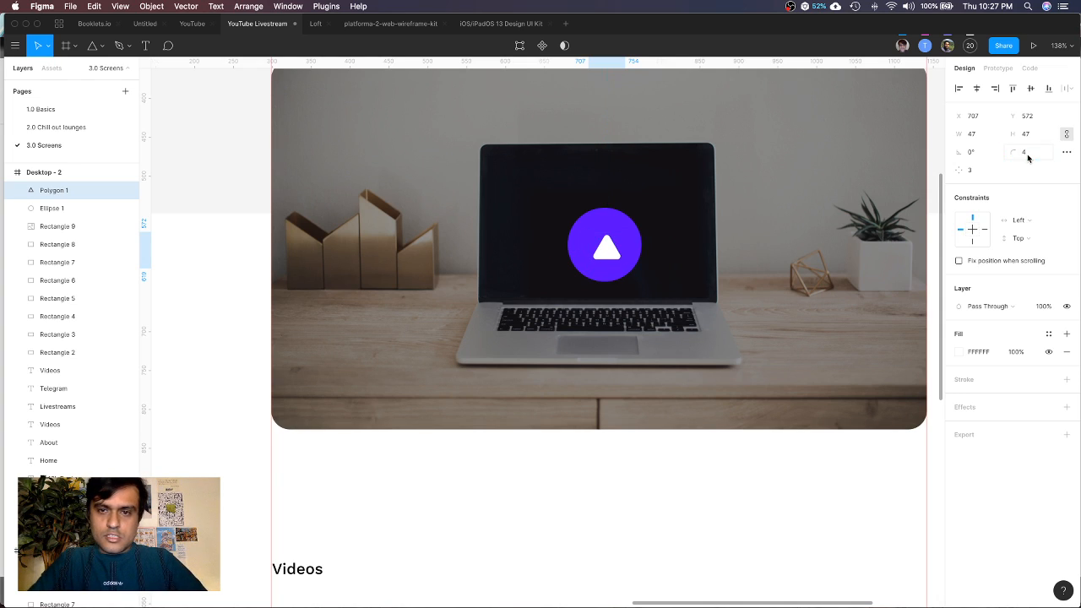
Rotate the triangle, trying 90° and settling on -90°, and centre it in the purple circle as a play icon
click(977, 152)
text(90)
key(Return)
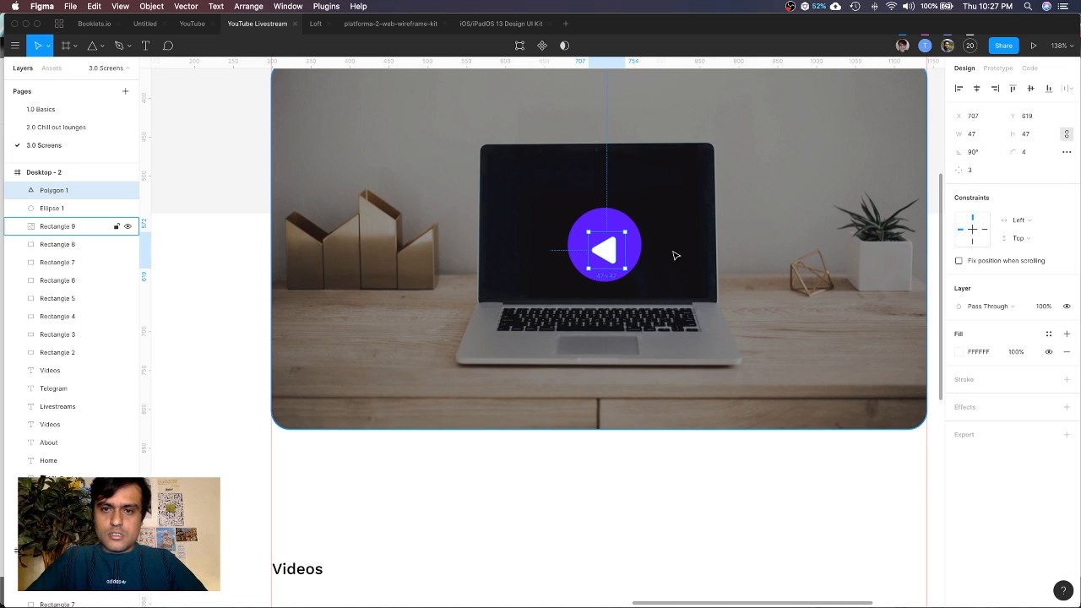
click(979, 153)
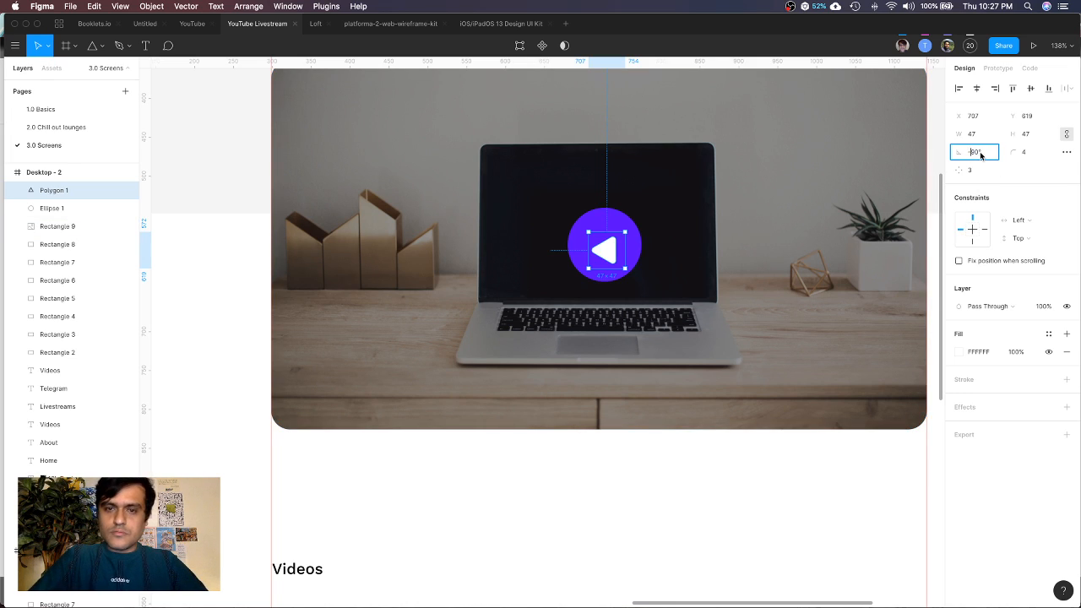
text(-90)
key(Return)
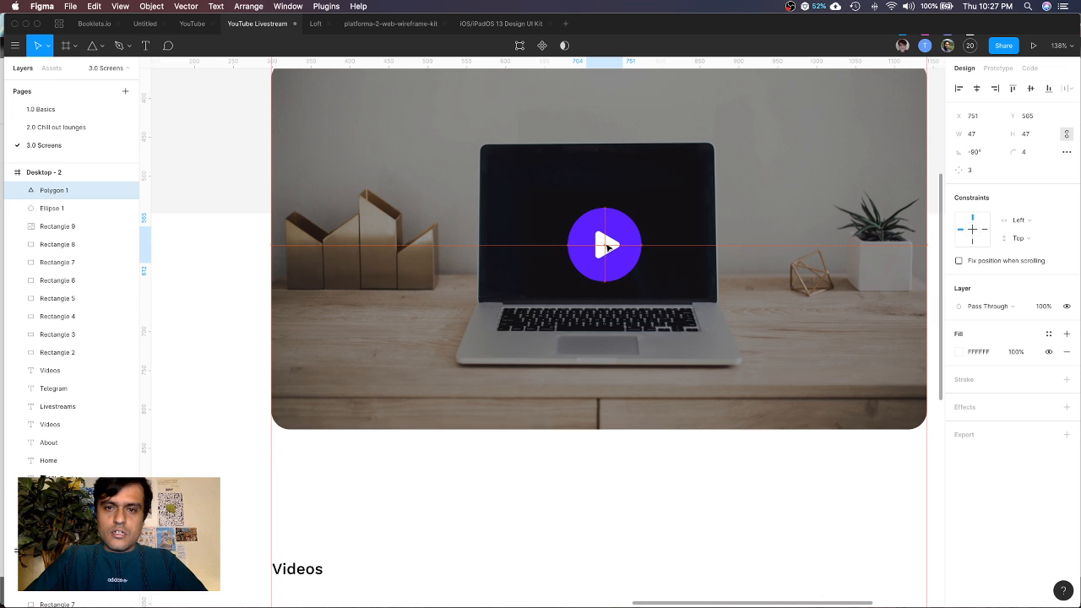
click(608, 476)
scroll(608, 476, down, 5)
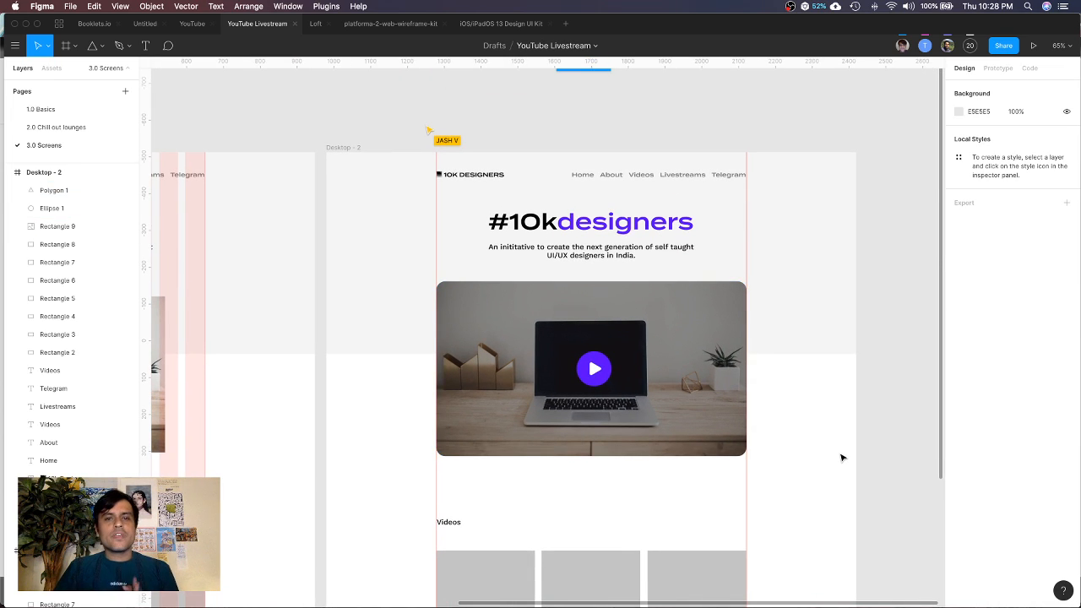
Examine the 10K DESIGNERS logo text and the overall header and hero layout of the Desktop - 2 frame
click(826, 316)
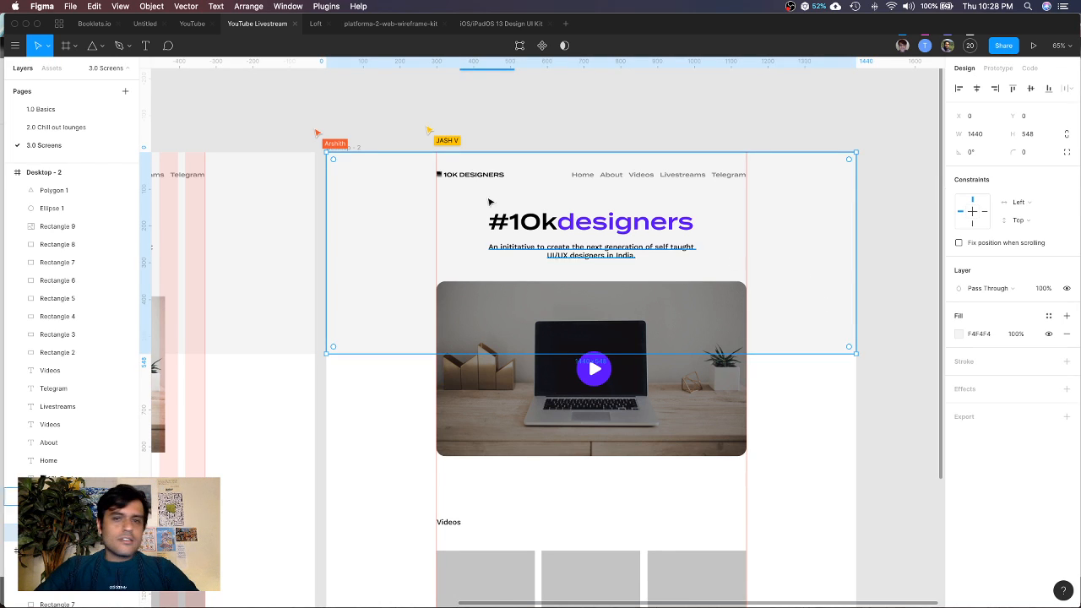
click(464, 177)
scroll(463, 177, up, 5)
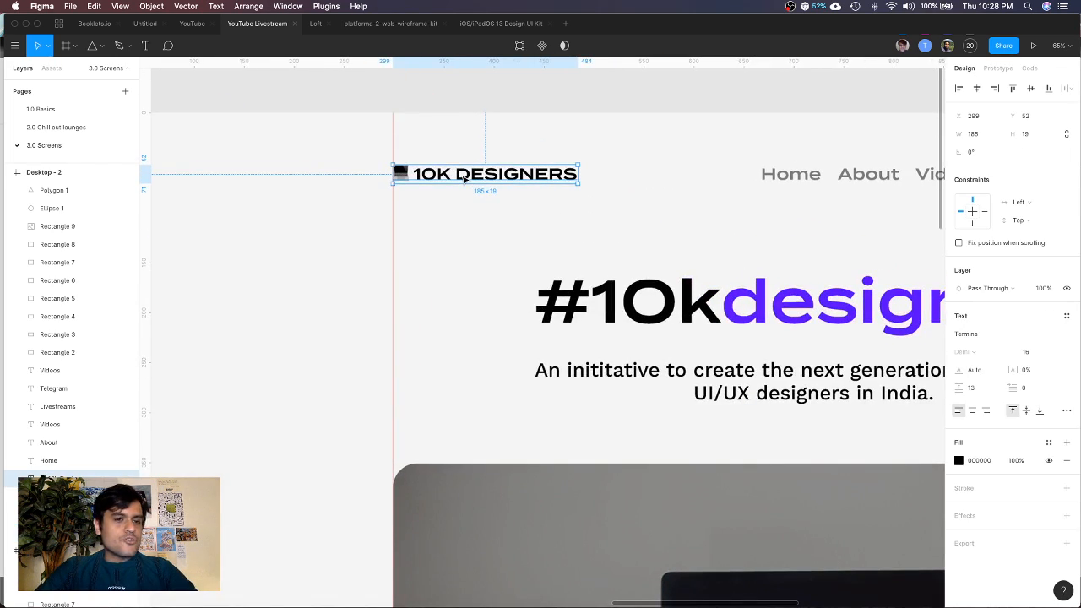
scroll(71, 390, down, 4)
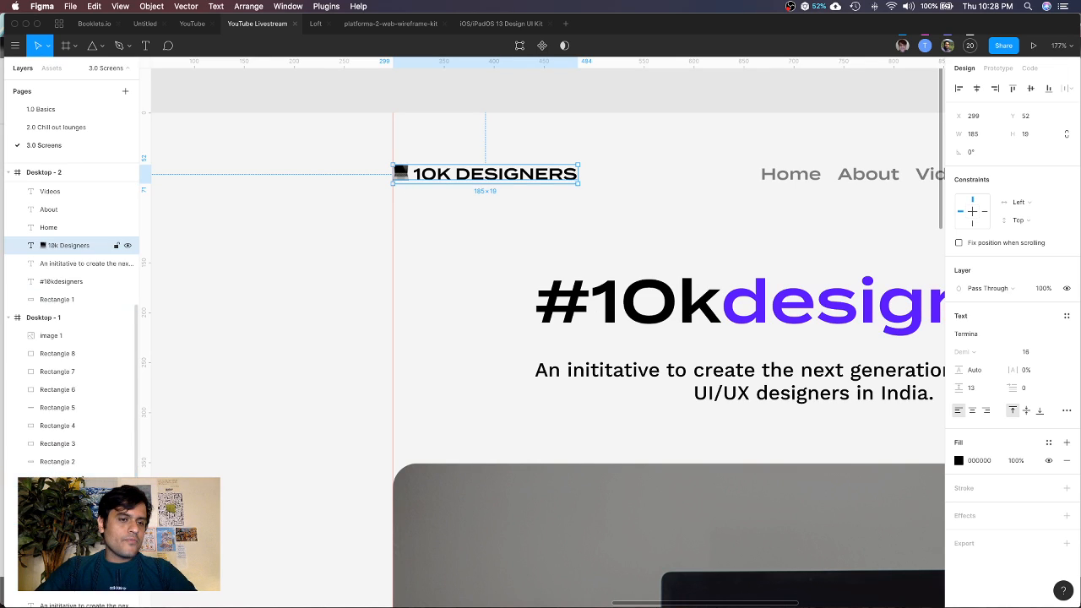
scroll(788, 205, right, 3)
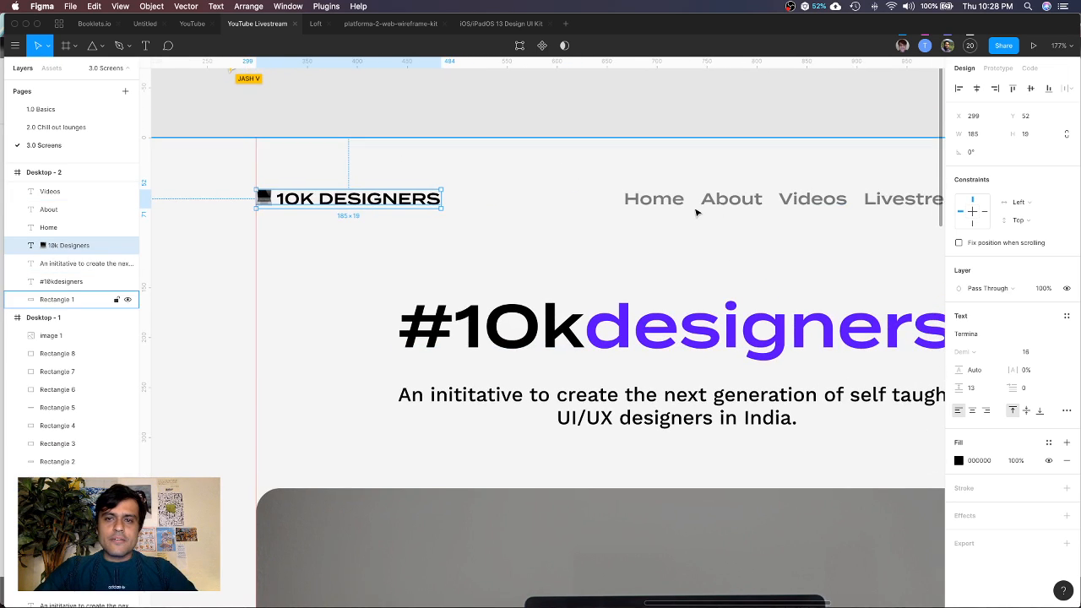
scroll(762, 232, down, 5)
scroll(763, 232, right, 3)
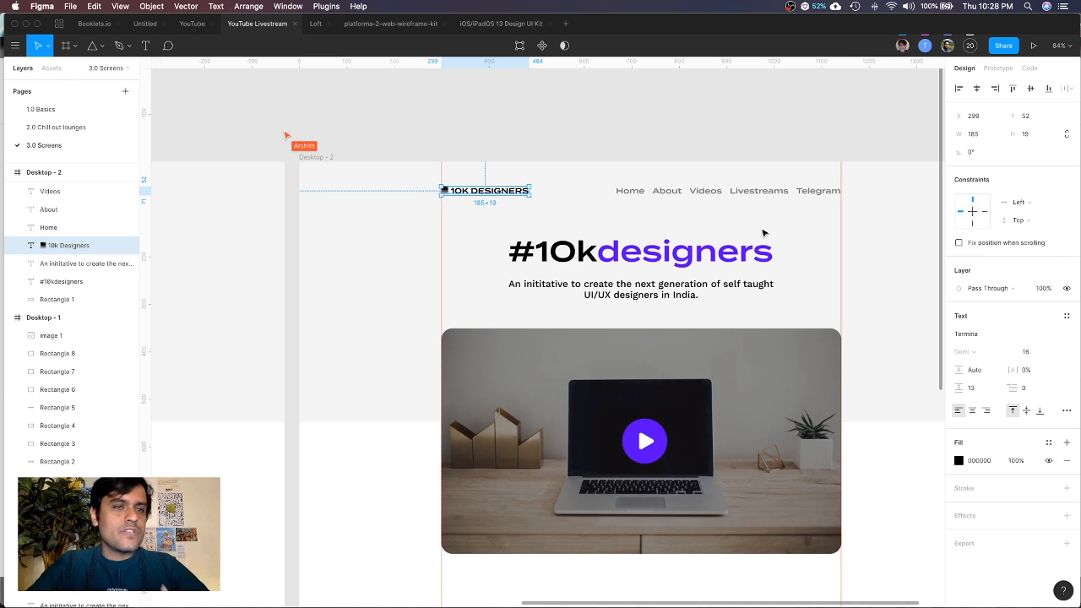
click(695, 131)
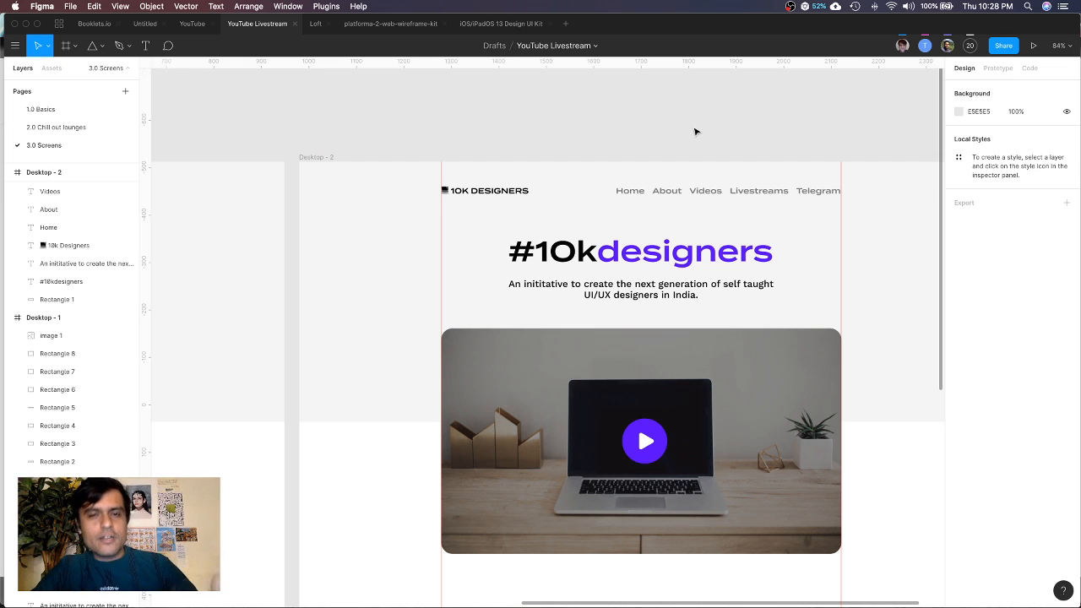
scroll(695, 131, down, 3)
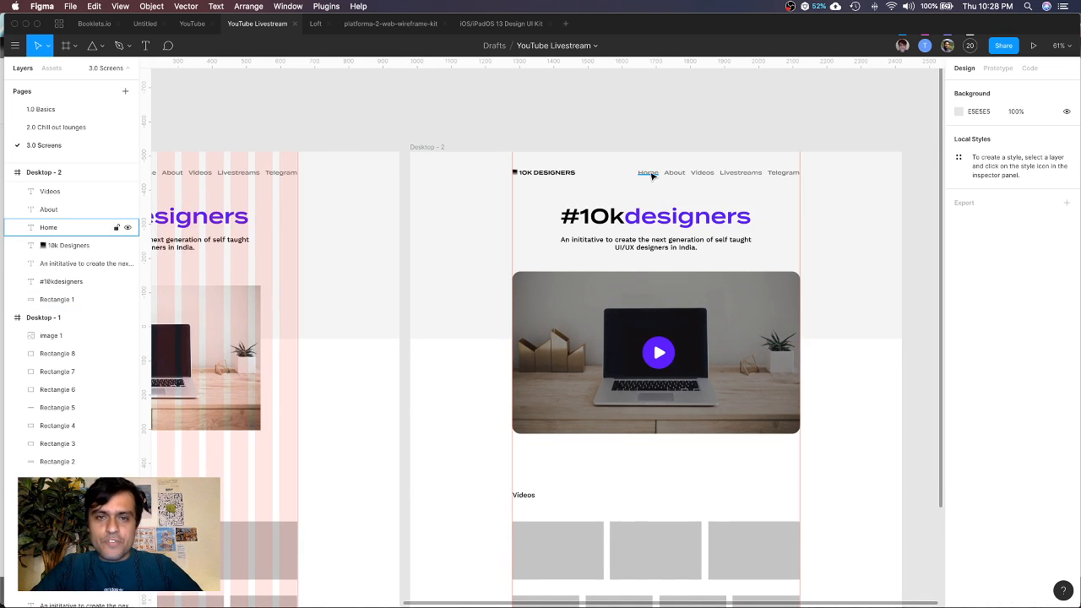
Set the fill of the header background rectangle in Desktop - 2 to F5F5F5
click(473, 231)
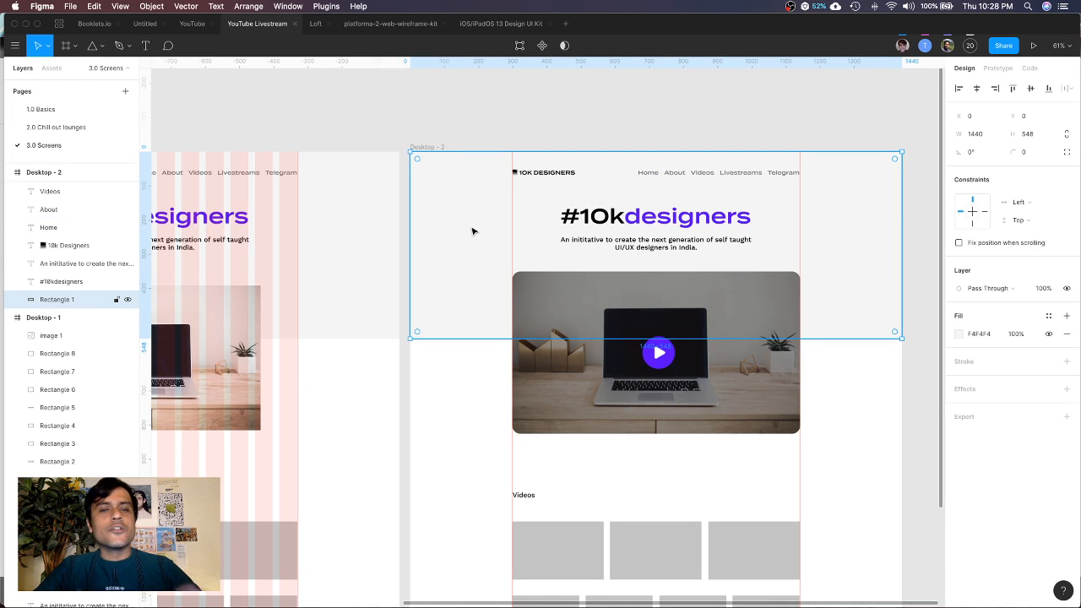
click(959, 334)
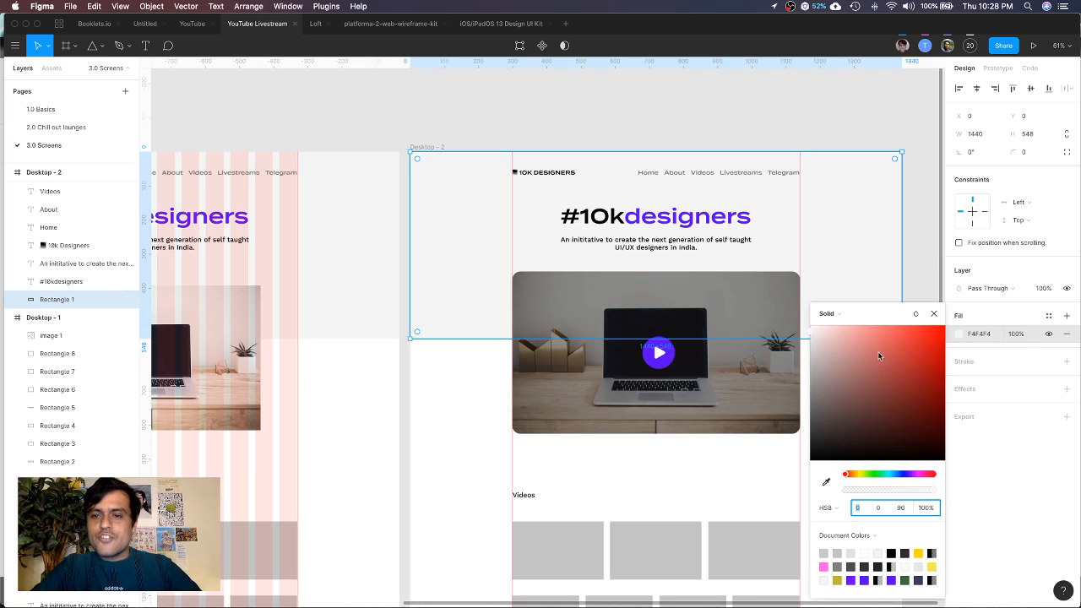
mouse_move(811, 336)
mouse_down()
mouse_move(811, 350)
mouse_move(808, 334)
mouse_up()
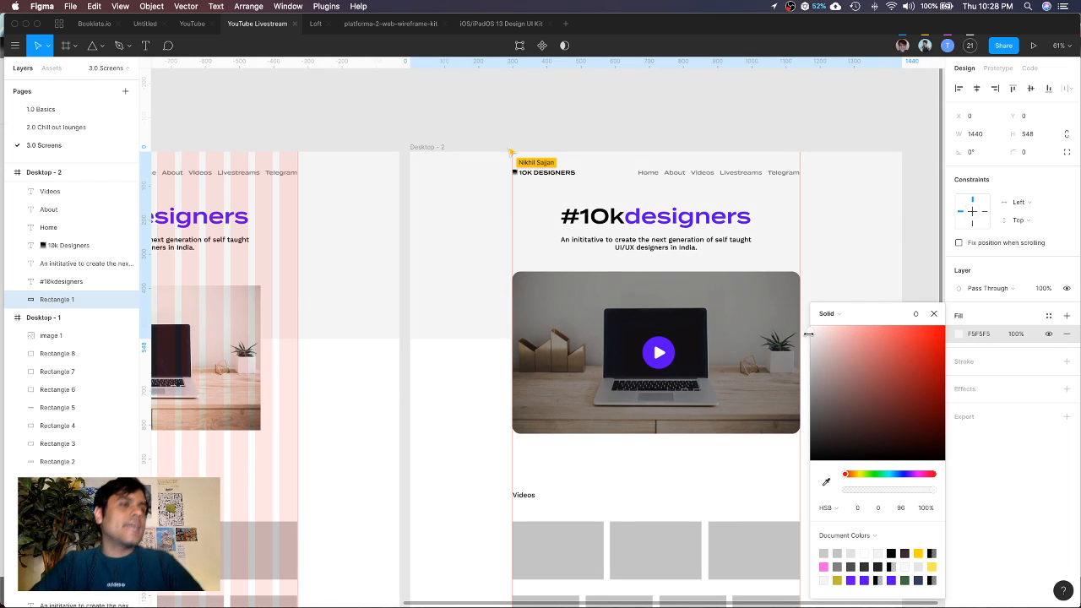
click(936, 318)
click(732, 92)
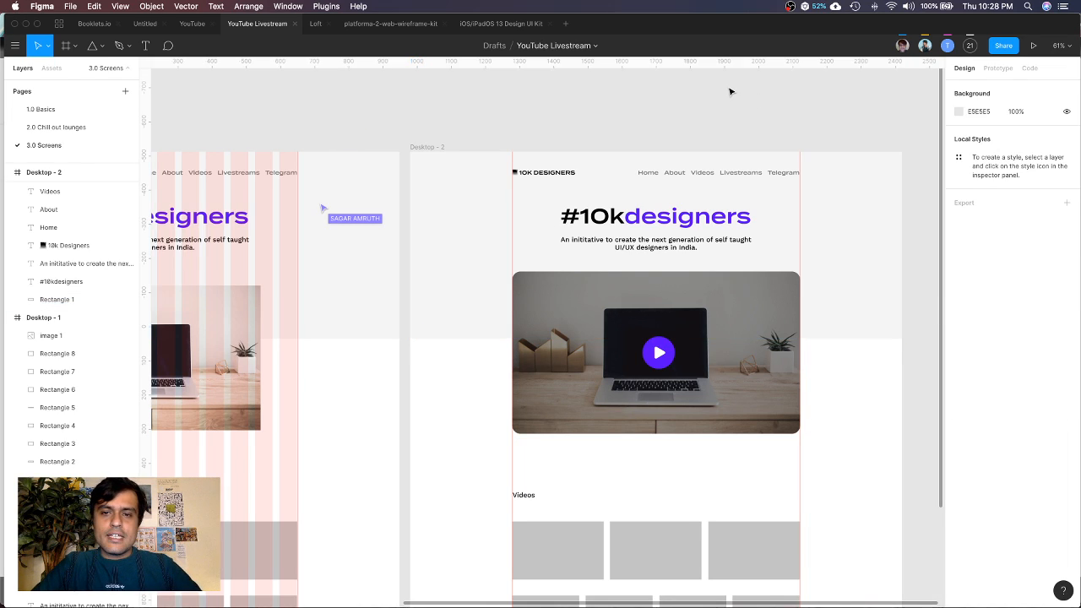
Select the #10kdesigners heading in Desktop - 2 and copy the share link with linking to the selected frame enabled
click(700, 218)
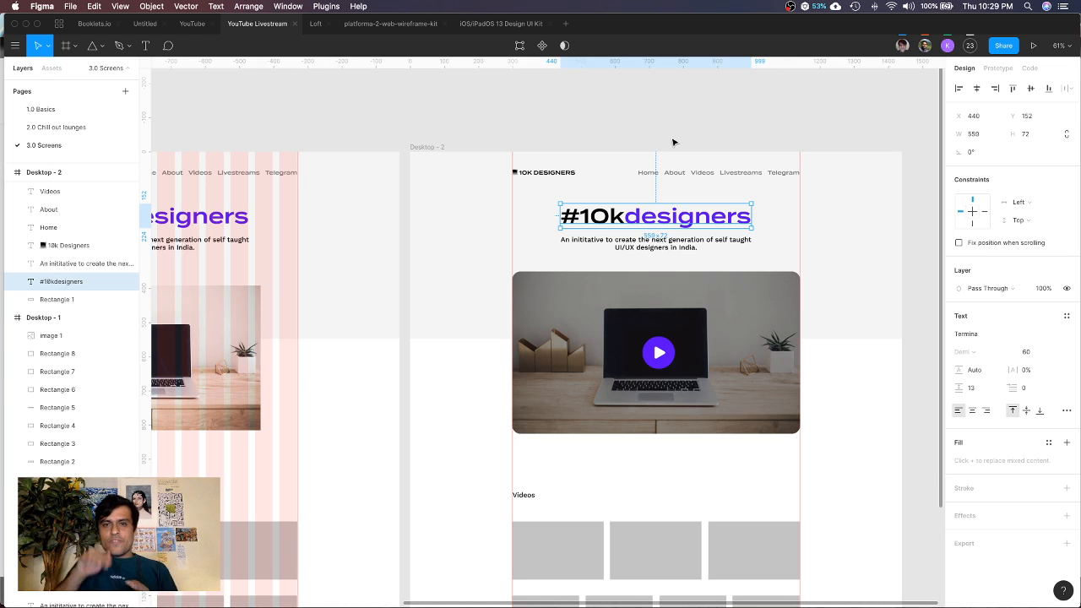
click(674, 132)
click(676, 227)
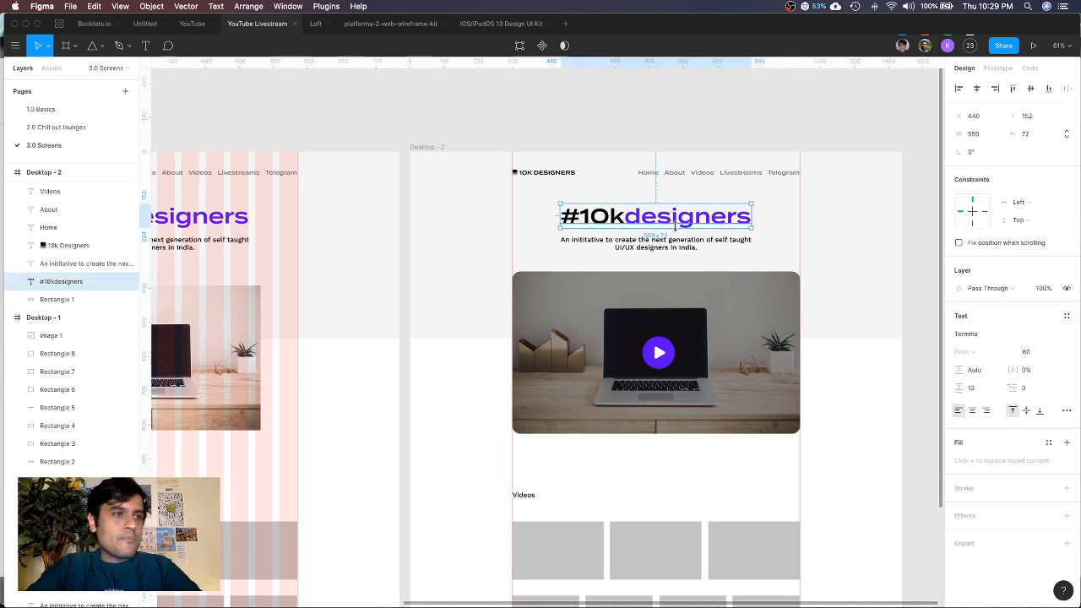
click(1004, 46)
click(448, 478)
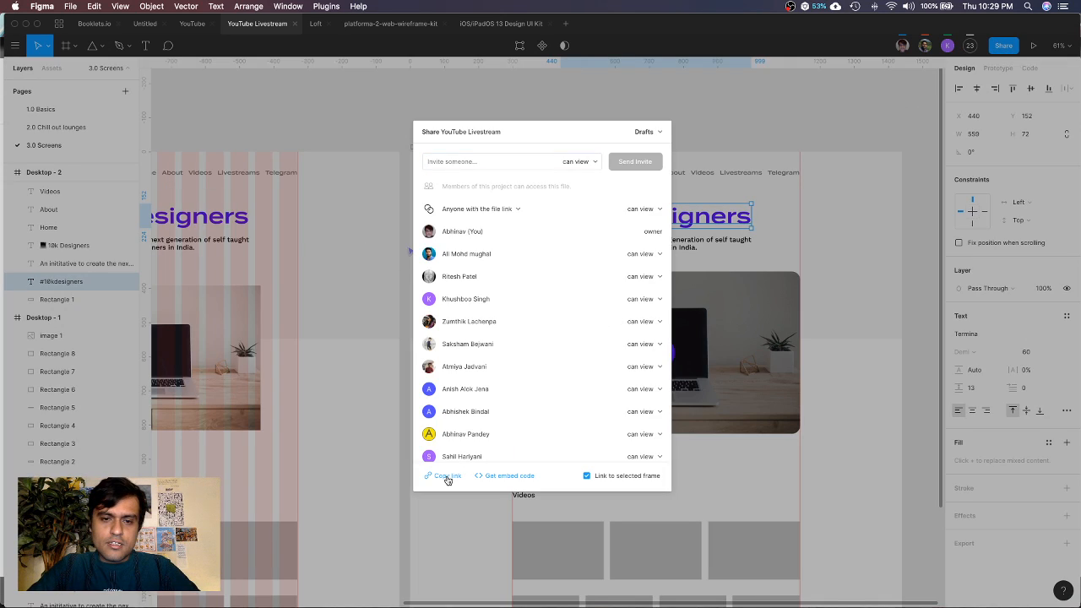
Switch to Chrome, open the YouTube live streaming dashboard, and post the copied Figma link in the live chat
click(451, 598)
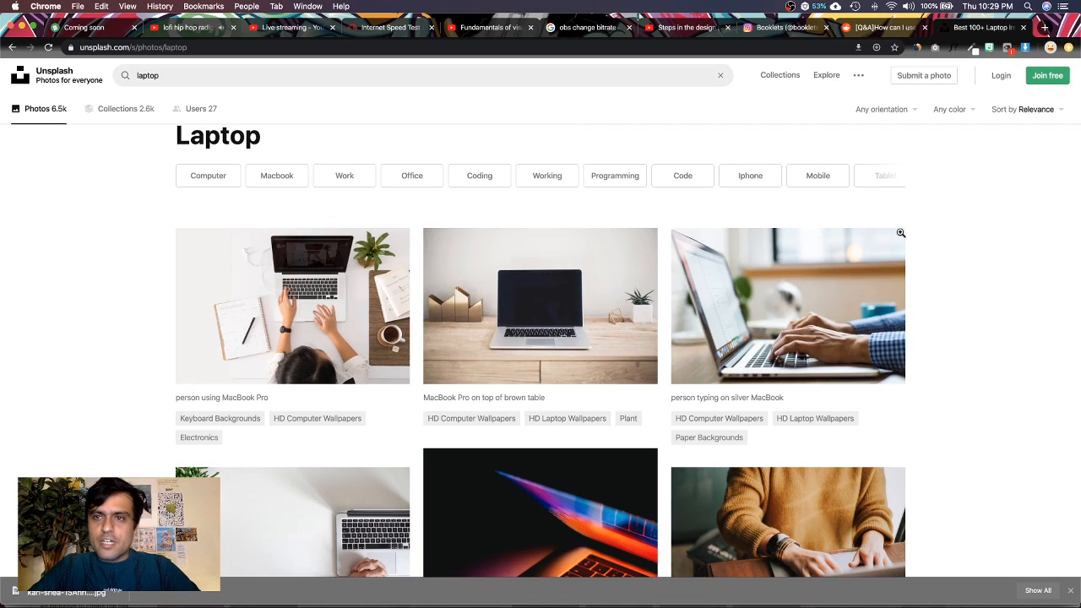
click(282, 29)
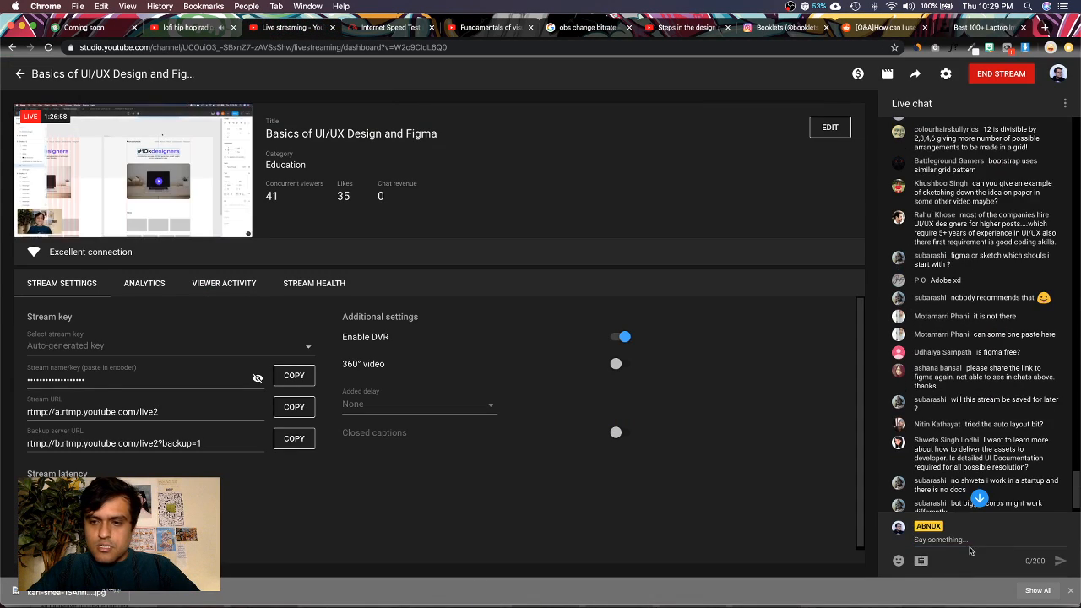
click(968, 539)
key(ctrl+v)
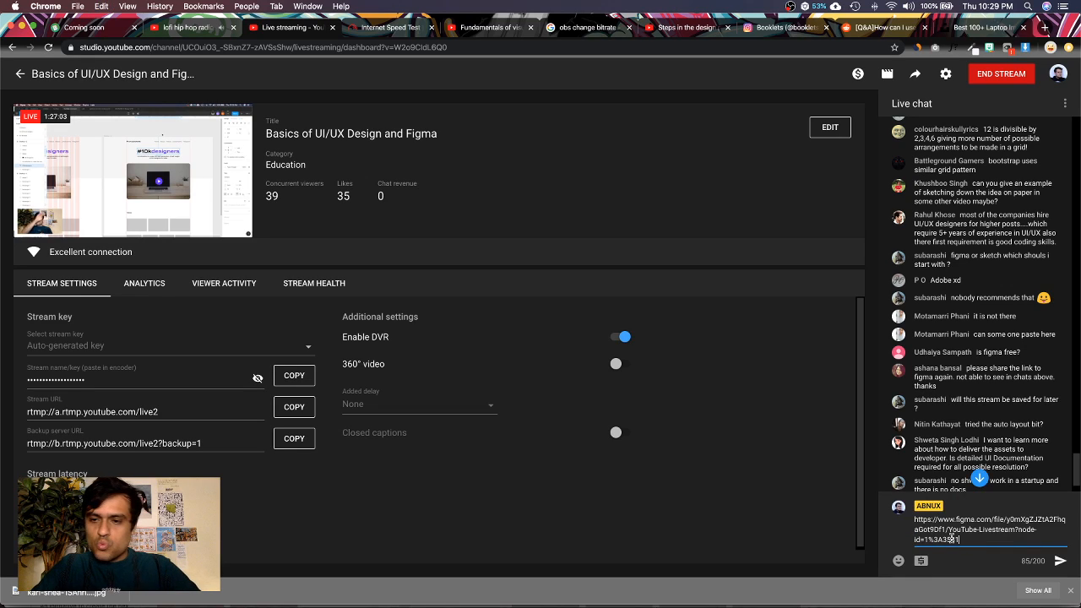
key(Return)
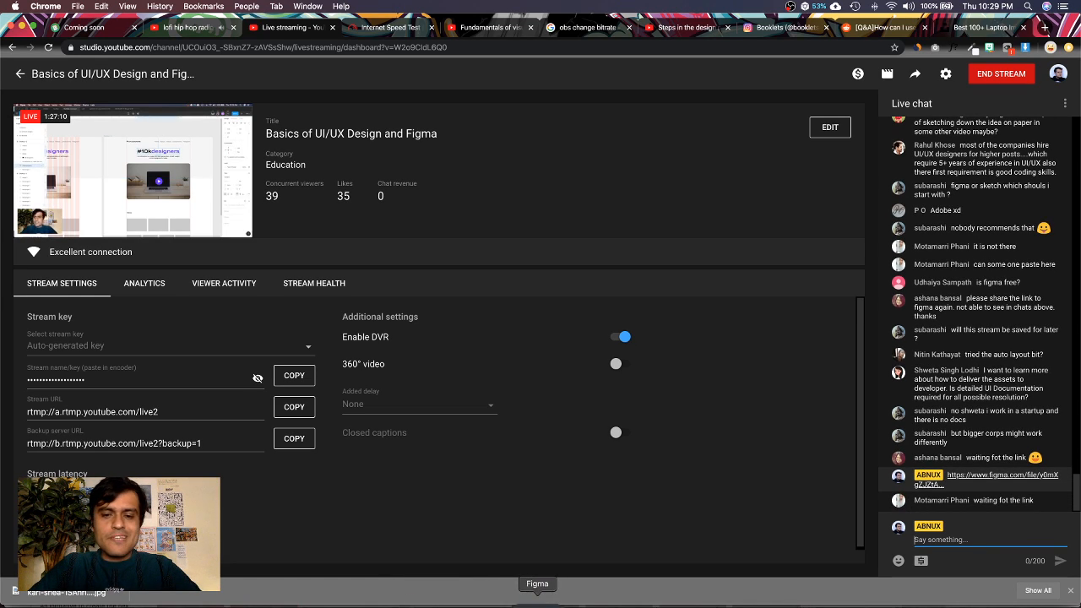
Switch back to Figma and inspect the #10kdesigners heading and the header background in Desktop - 2
click(537, 601)
click(325, 62)
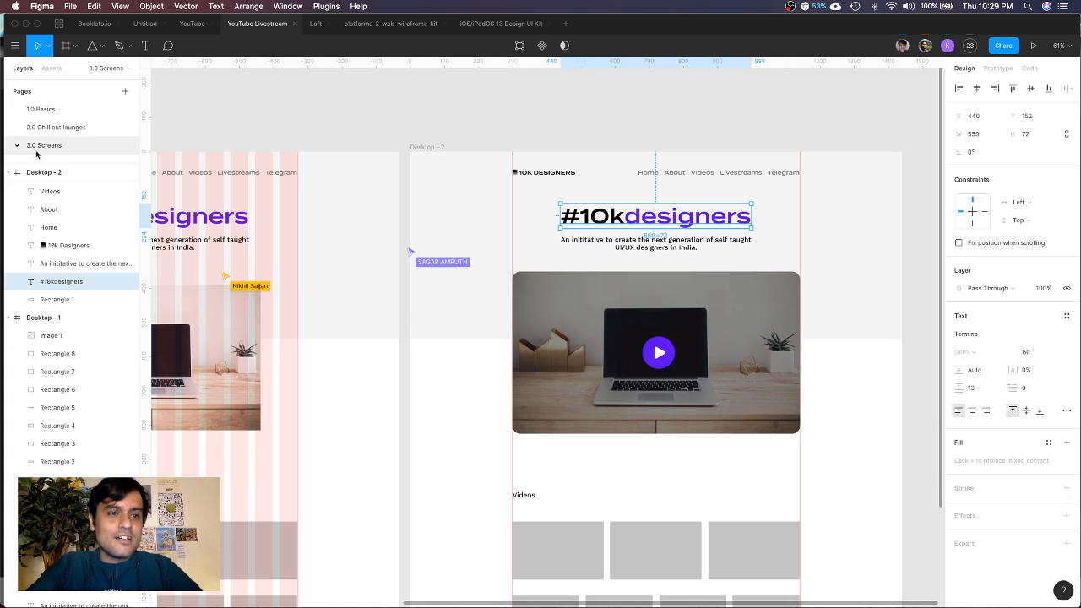
click(669, 119)
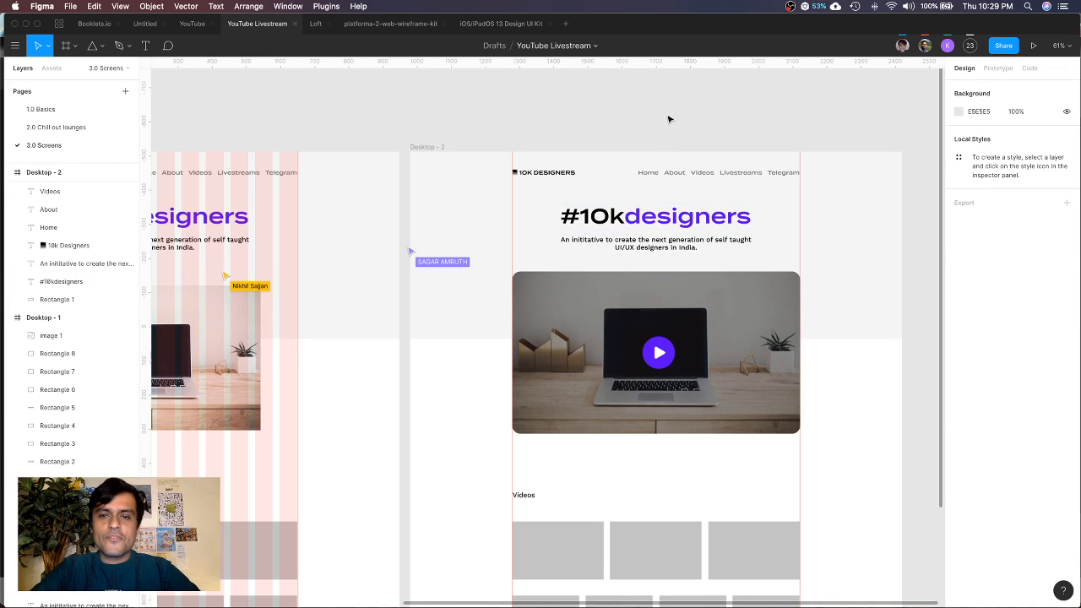
click(682, 221)
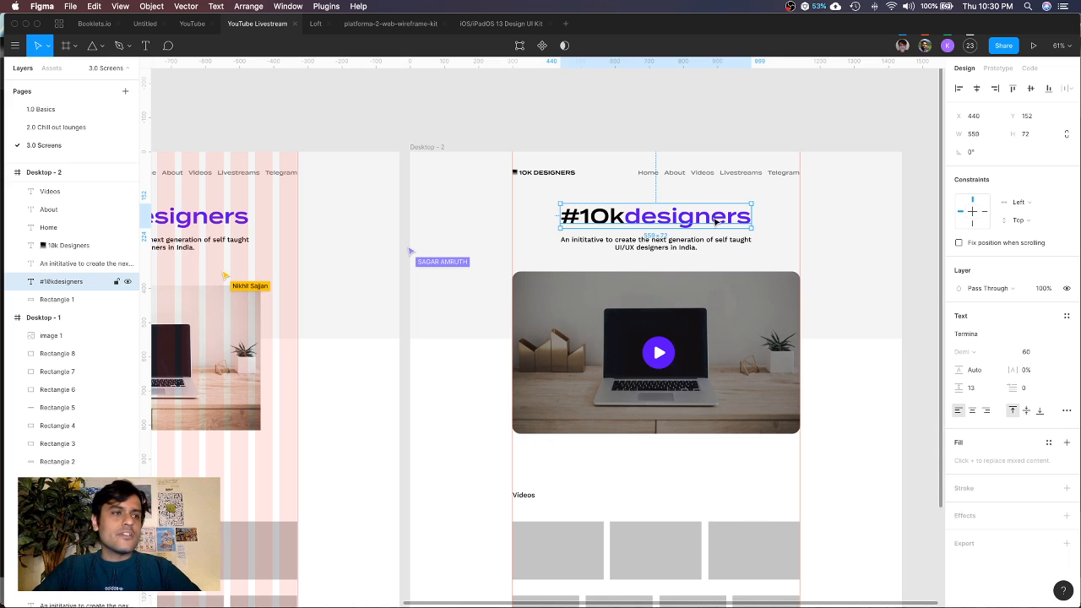
click(876, 258)
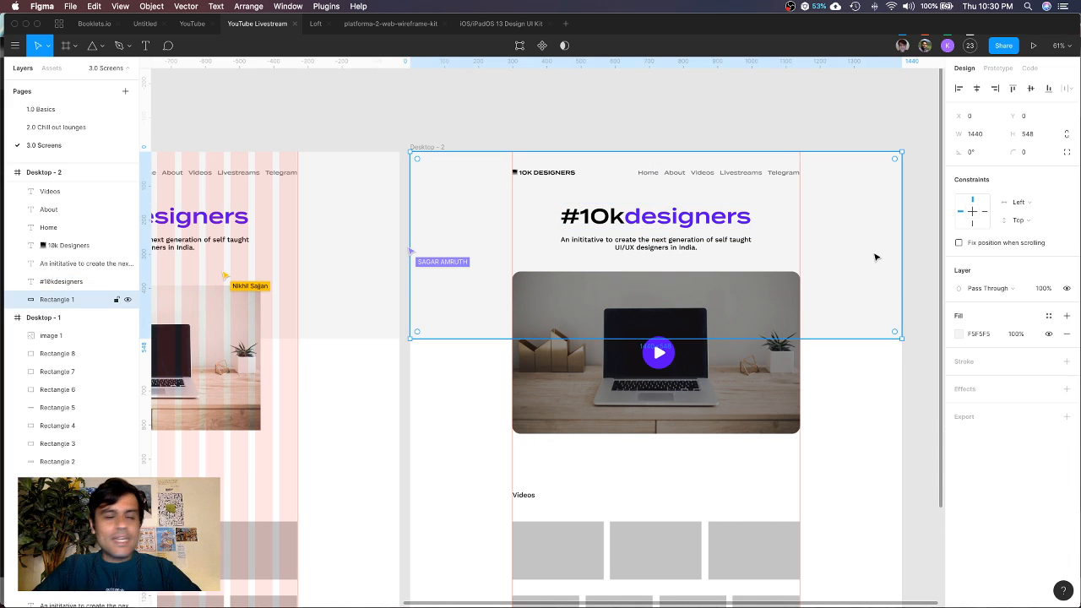
click(667, 220)
scroll(667, 219, up, 5)
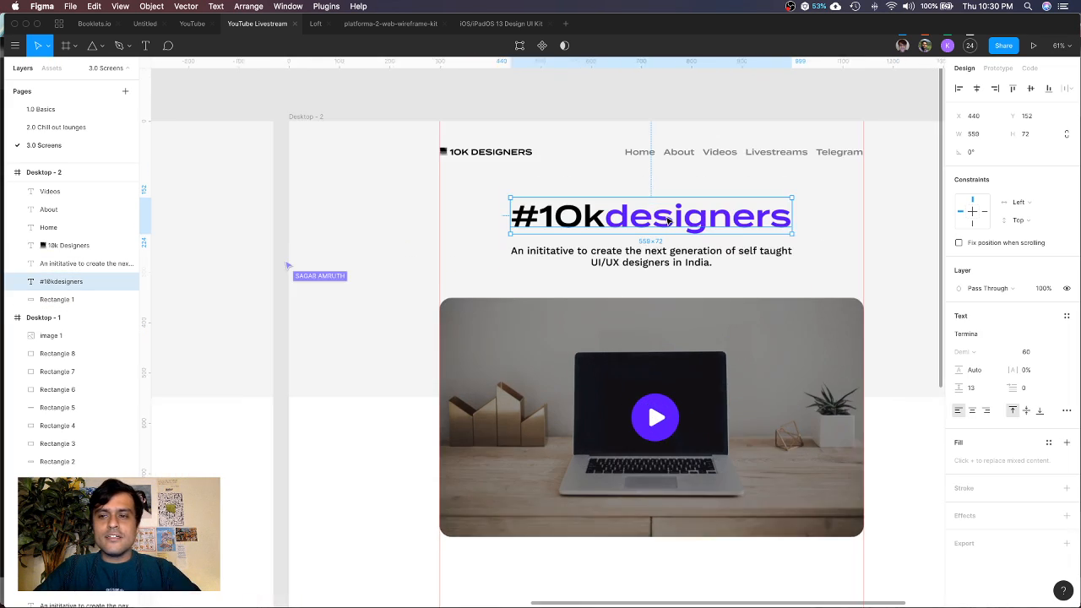
scroll(702, 248, down, 5)
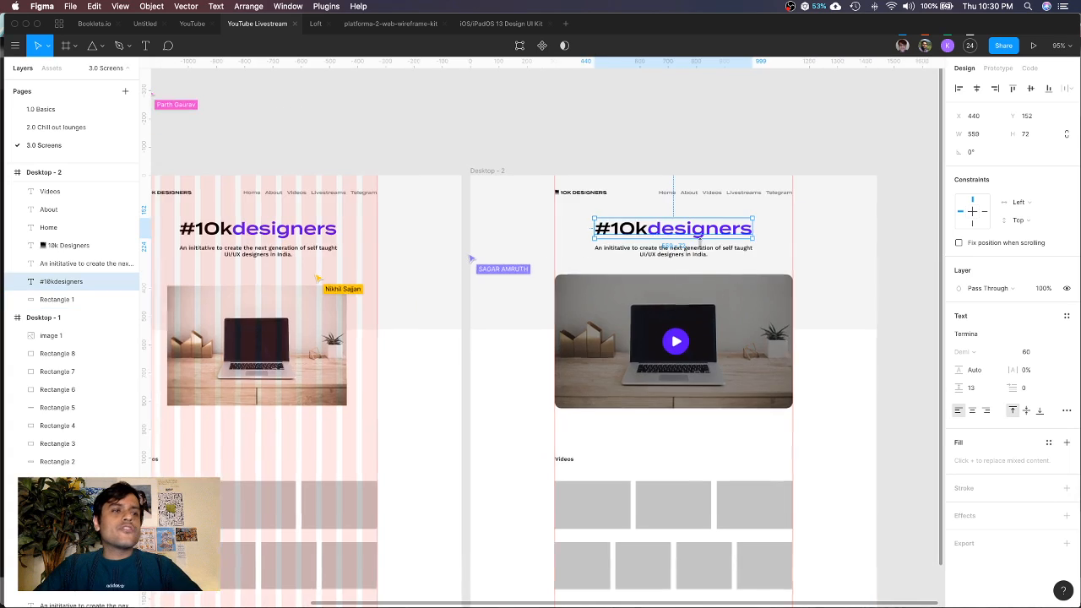
click(670, 138)
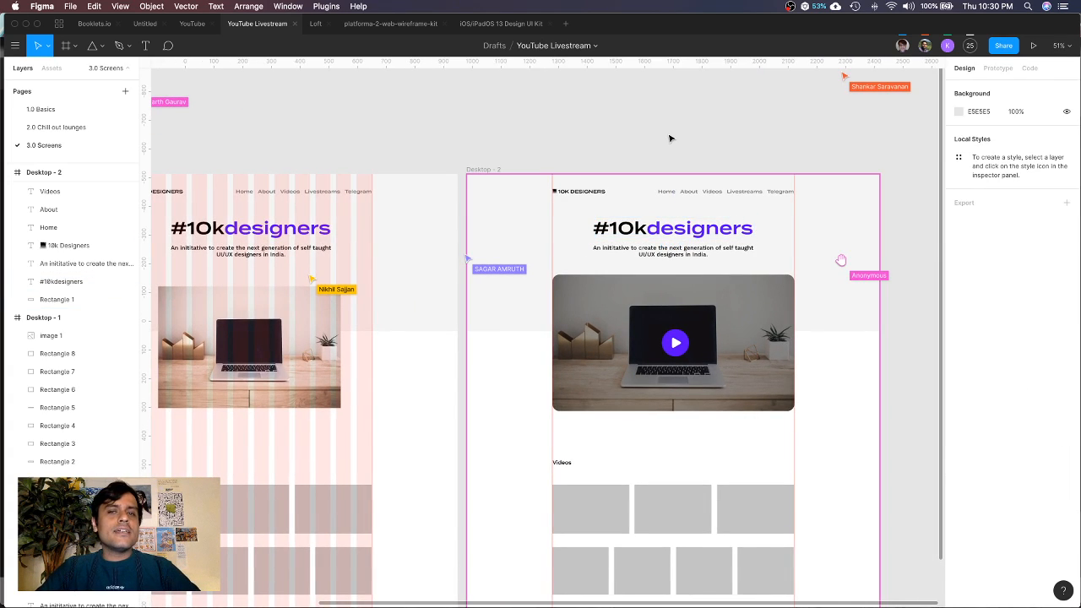
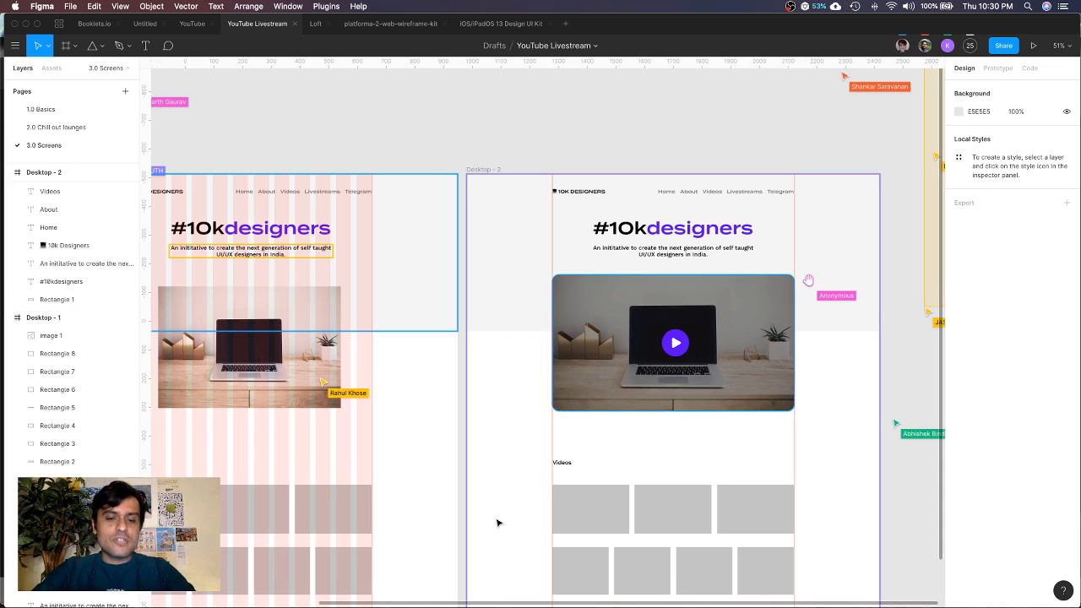
Switch to Chrome, return to the ABNUX channel's video list on YouTube, and look through it for the two-part typography in UI design tutorials
click(455, 602)
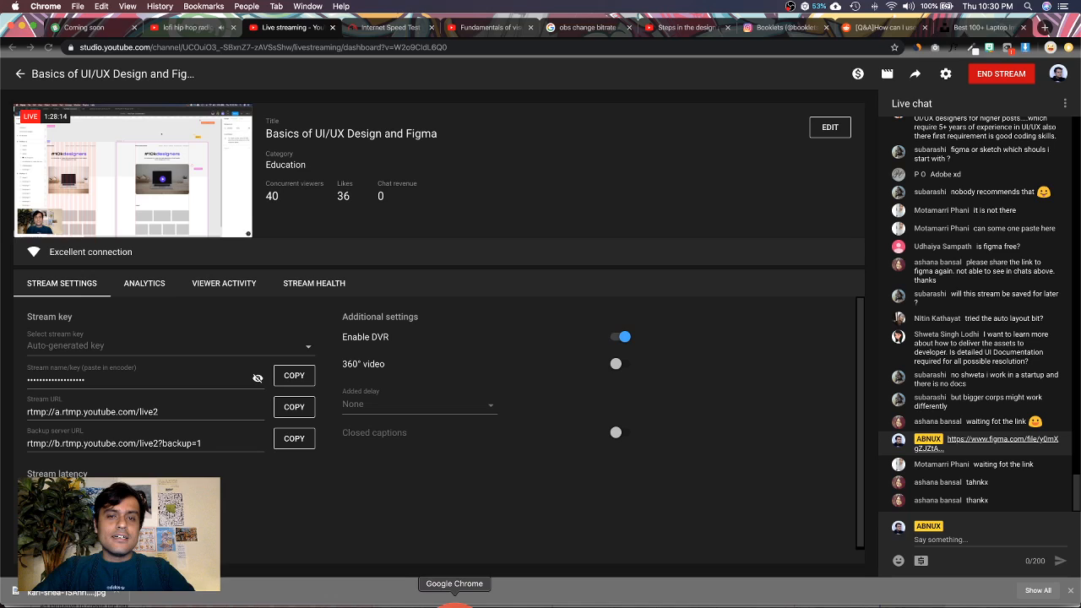
click(489, 28)
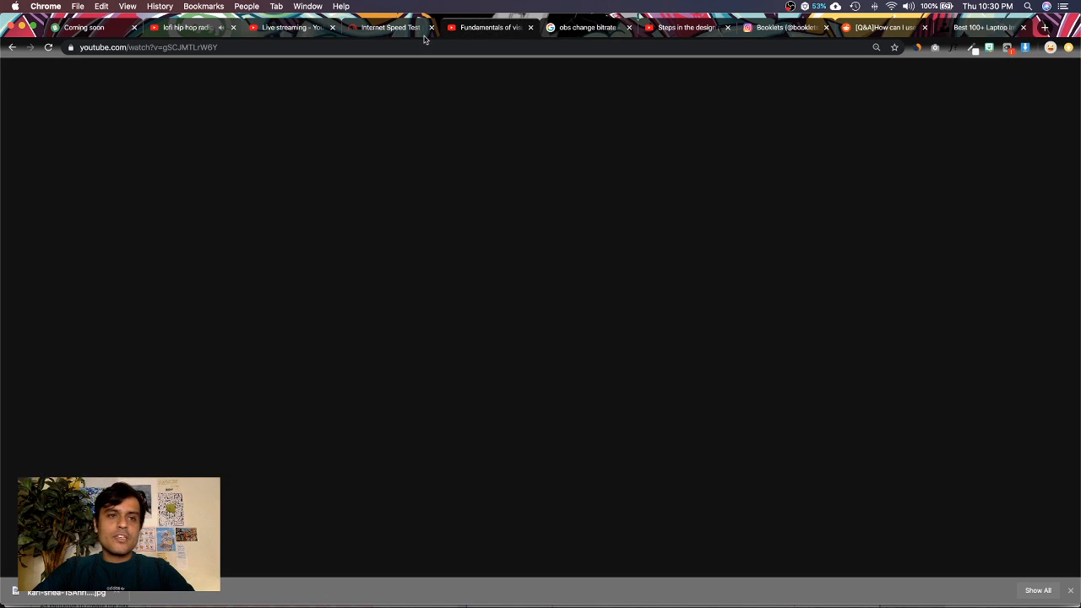
click(13, 47)
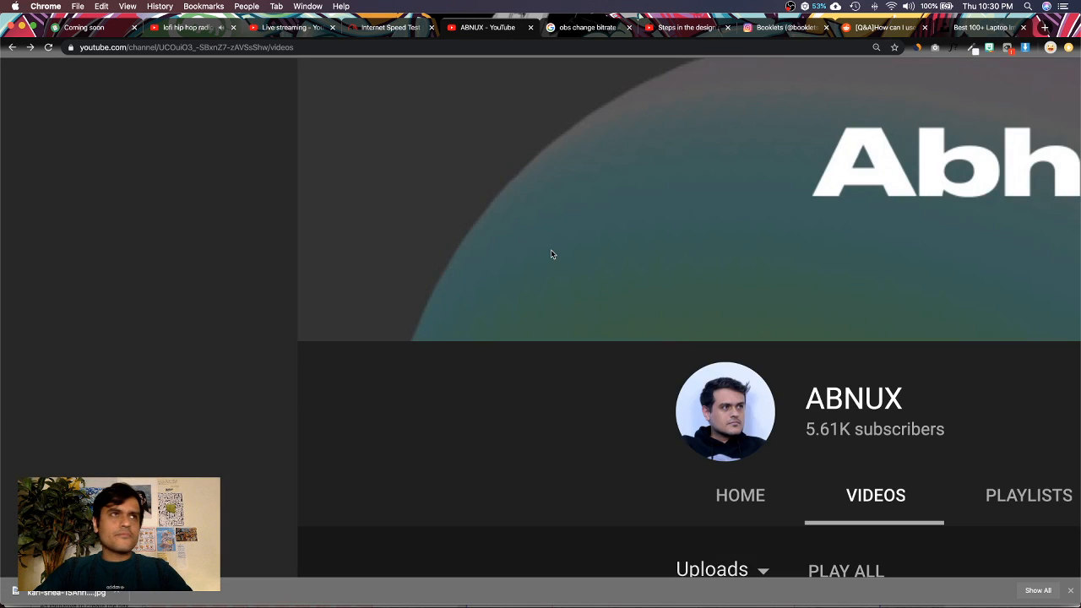
scroll(552, 251, down, 3)
scroll(552, 251, down, 4)
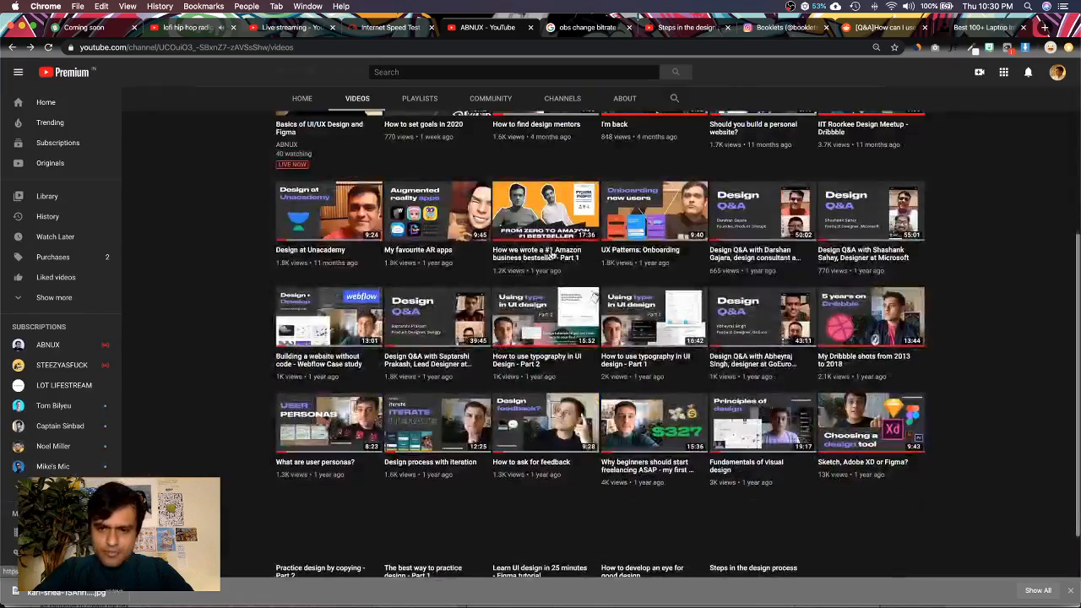
scroll(551, 251, down, 2)
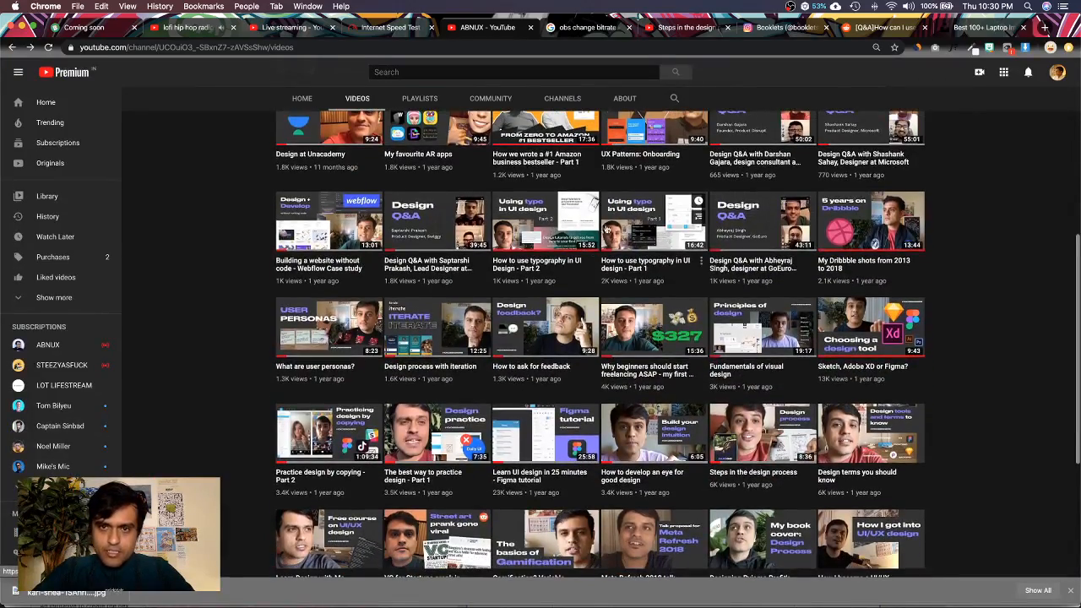
scroll(605, 228, up, 5)
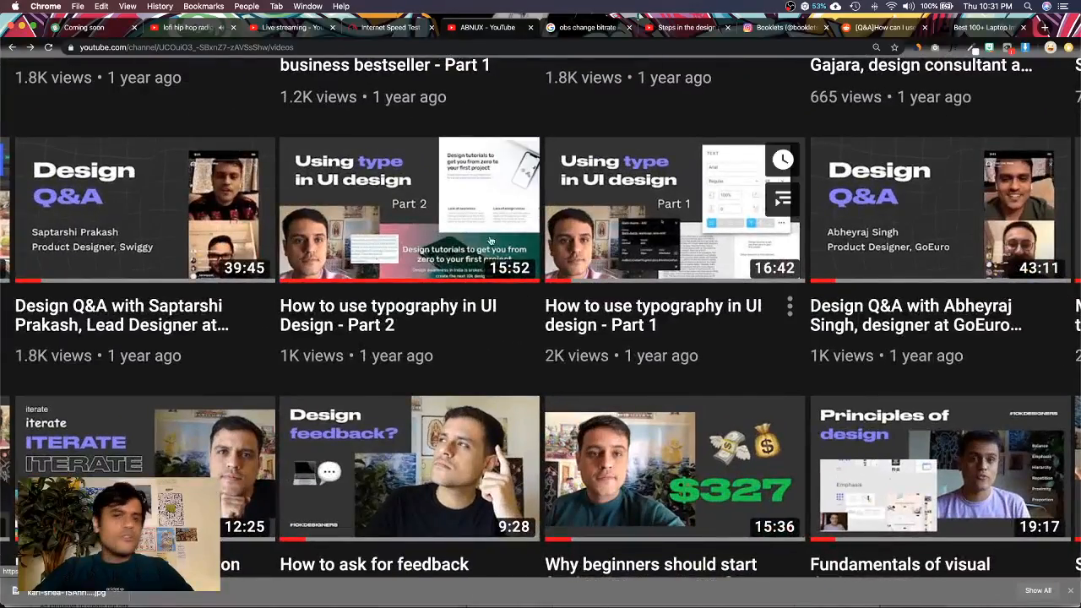
scroll(610, 252, down, 5)
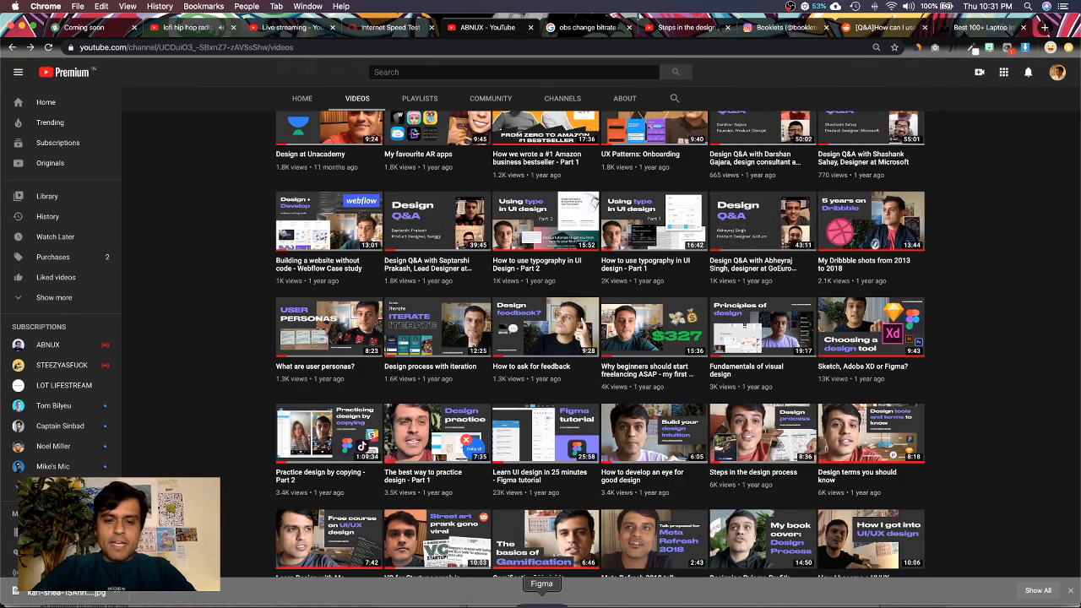
Switch back to Figma and examine the #10kdesigners heading typography in the Desktop - 2 frame
click(543, 601)
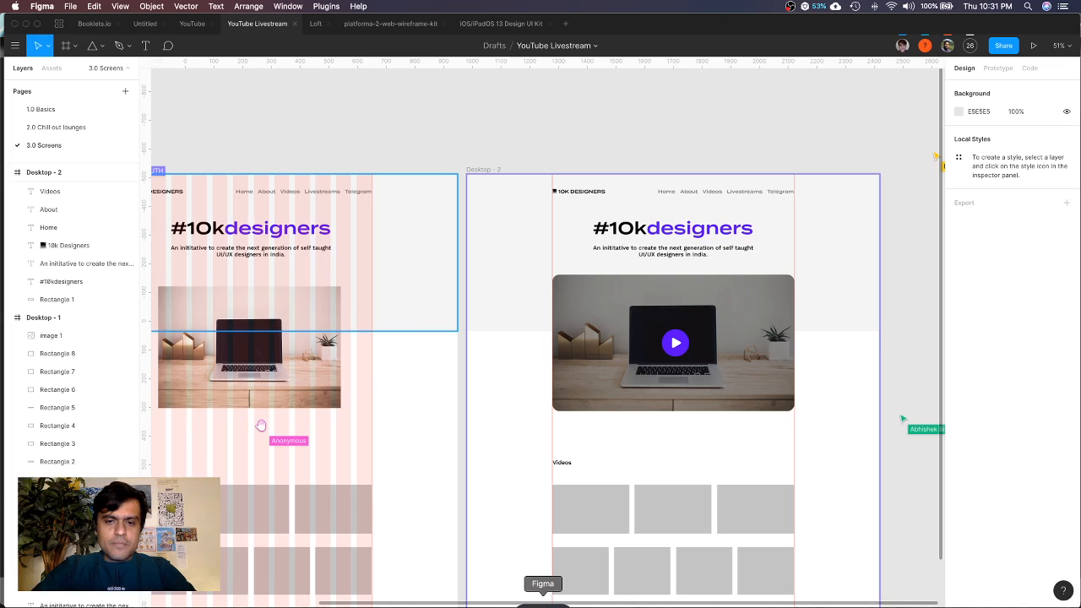
click(668, 228)
scroll(667, 228, up, 3)
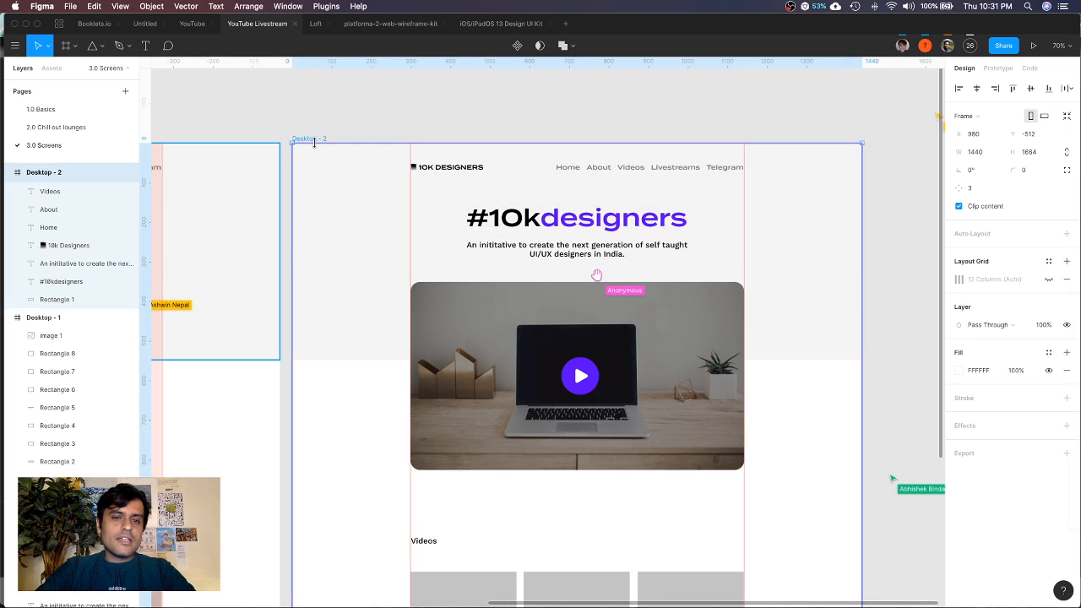
Switch to Chrome, open dafont.com in a new tab, and look through the recently added fonts
click(454, 603)
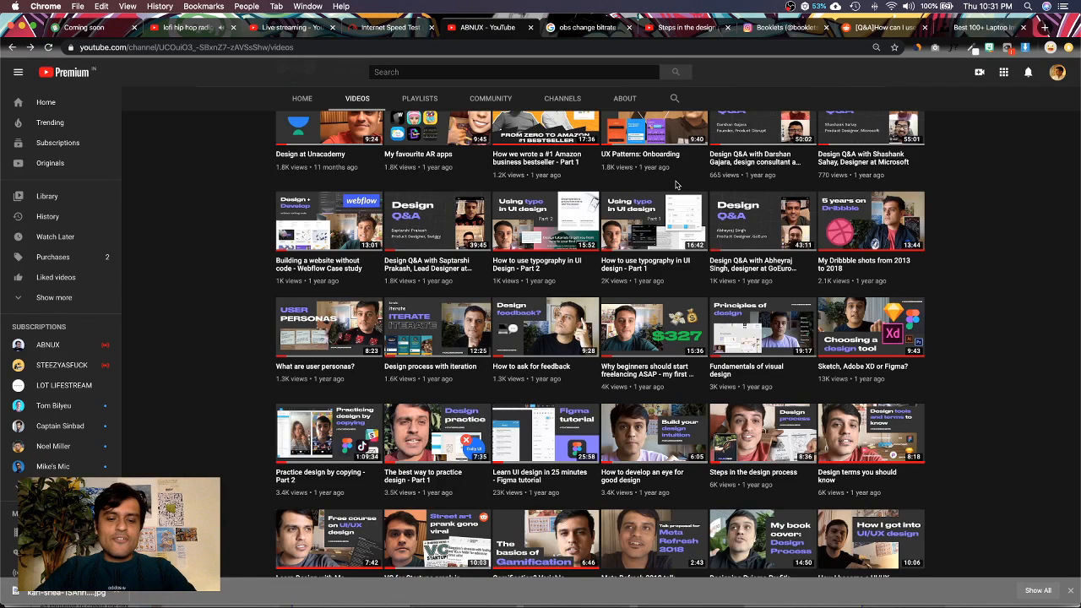
key(super+t)
text(daf)
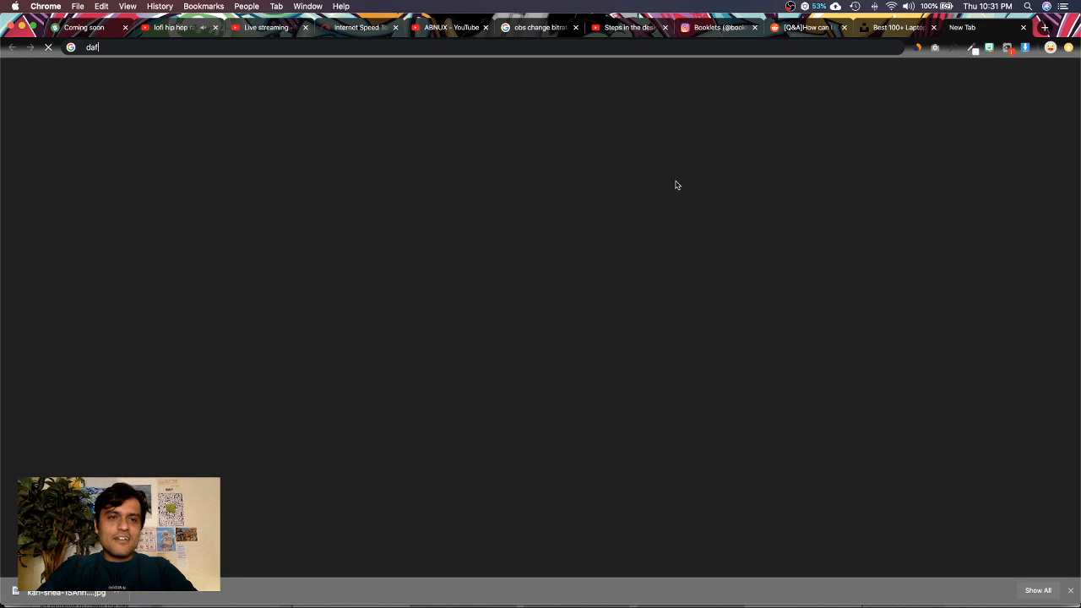
text(o)
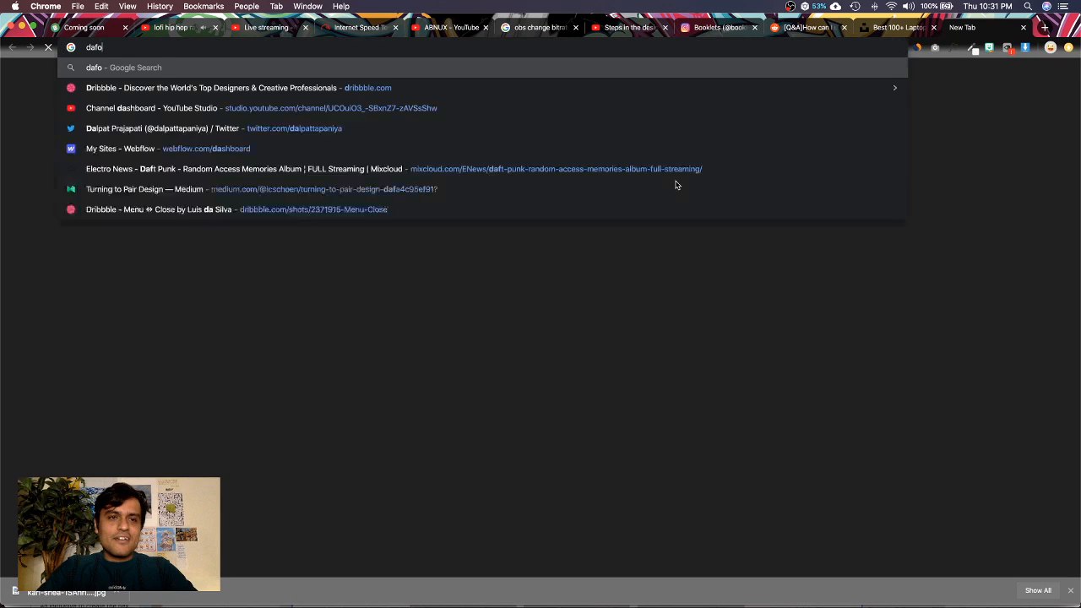
text(nt.com)
key(Return)
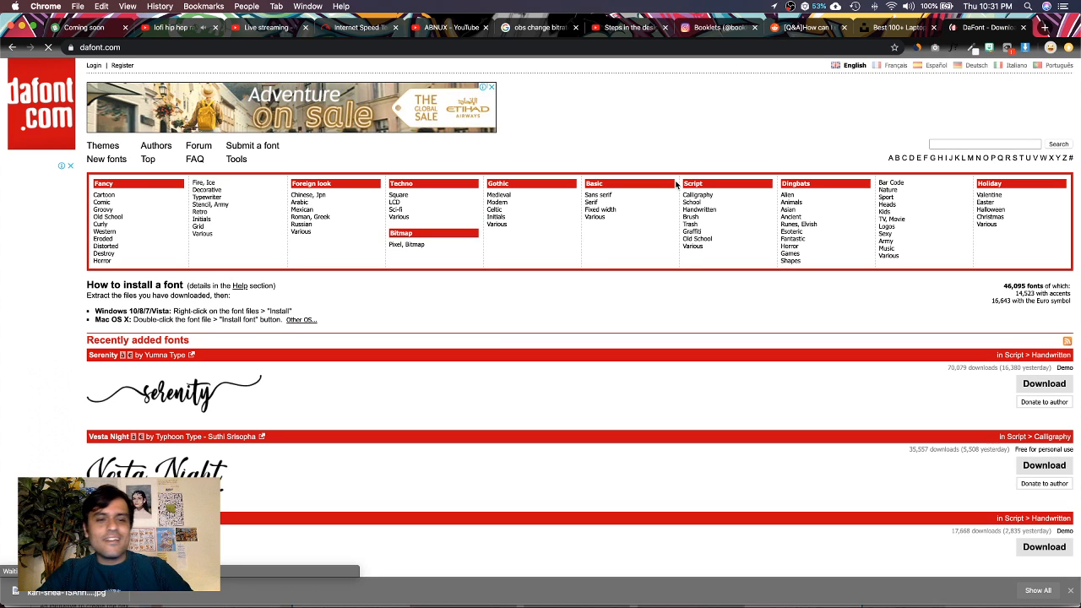
scroll(513, 306, down, 5)
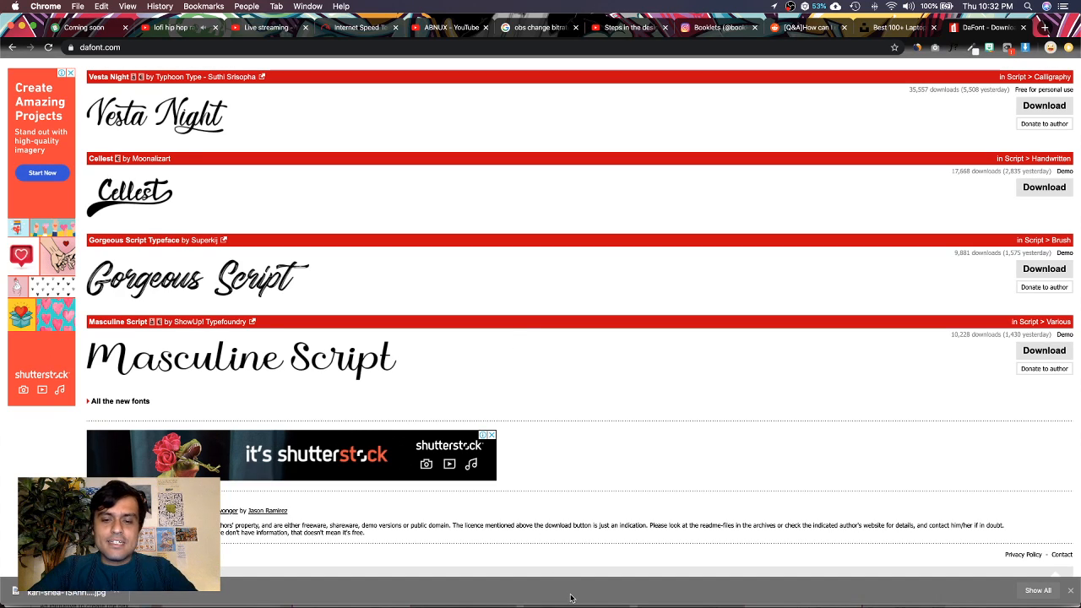
Switch back to Figma, clear the selection, and view the Desktop - 2 header beside Desktop - 1
click(545, 602)
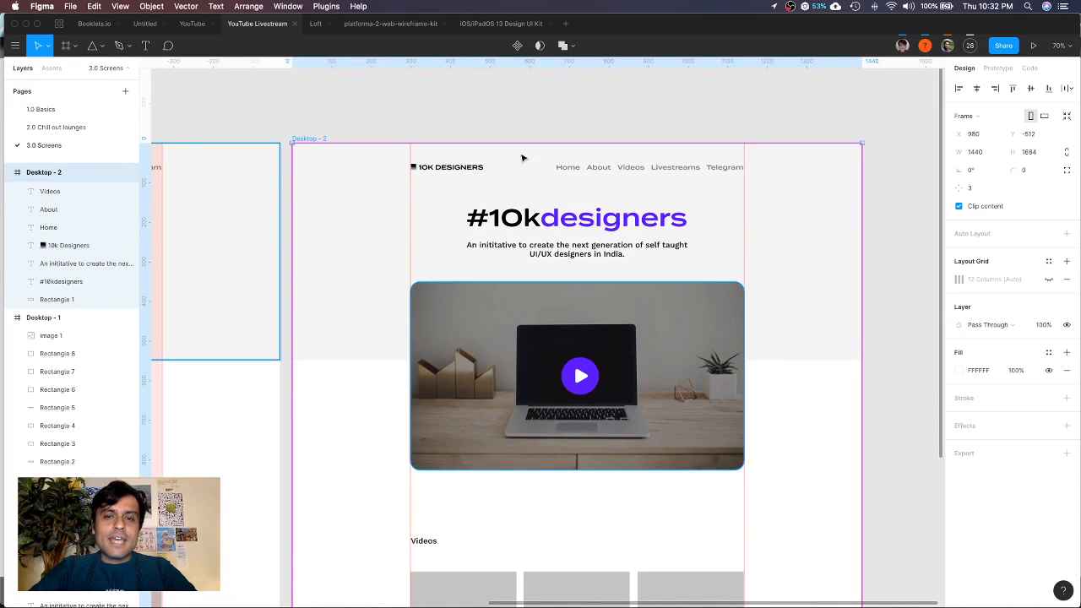
click(553, 116)
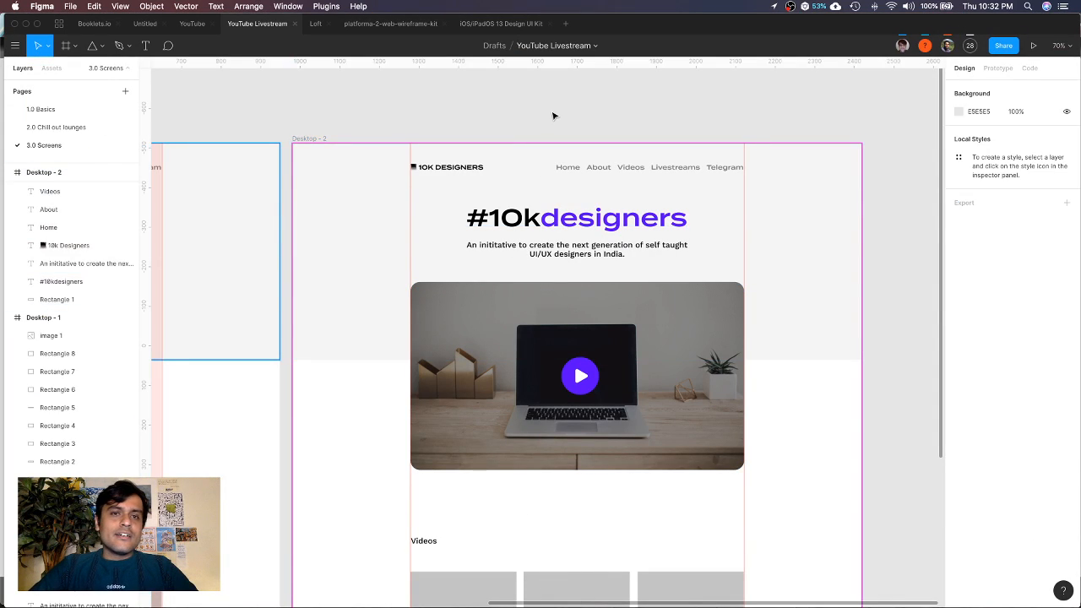
scroll(553, 115, left, 3)
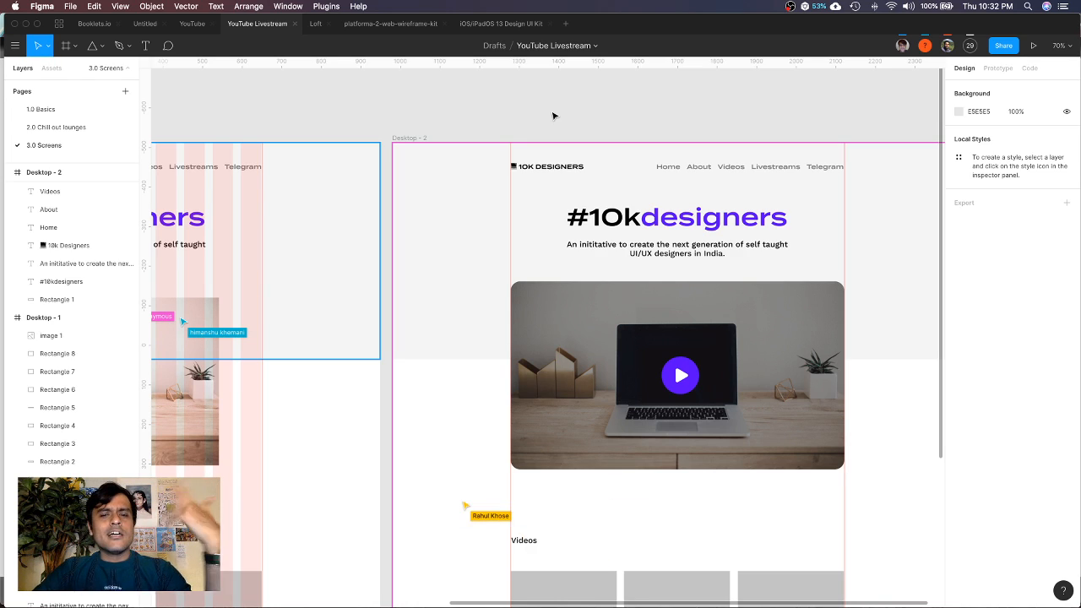
Switch to Chrome, open fonts.google.com in a new tab, and look through the font catalog
click(458, 601)
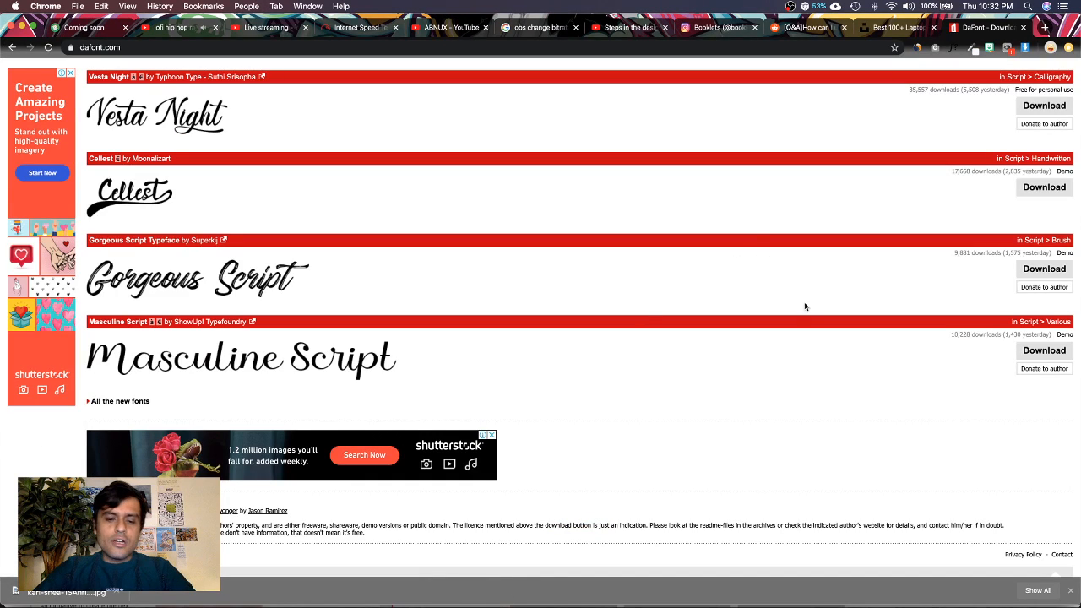
key(super+t)
text(fonts.)
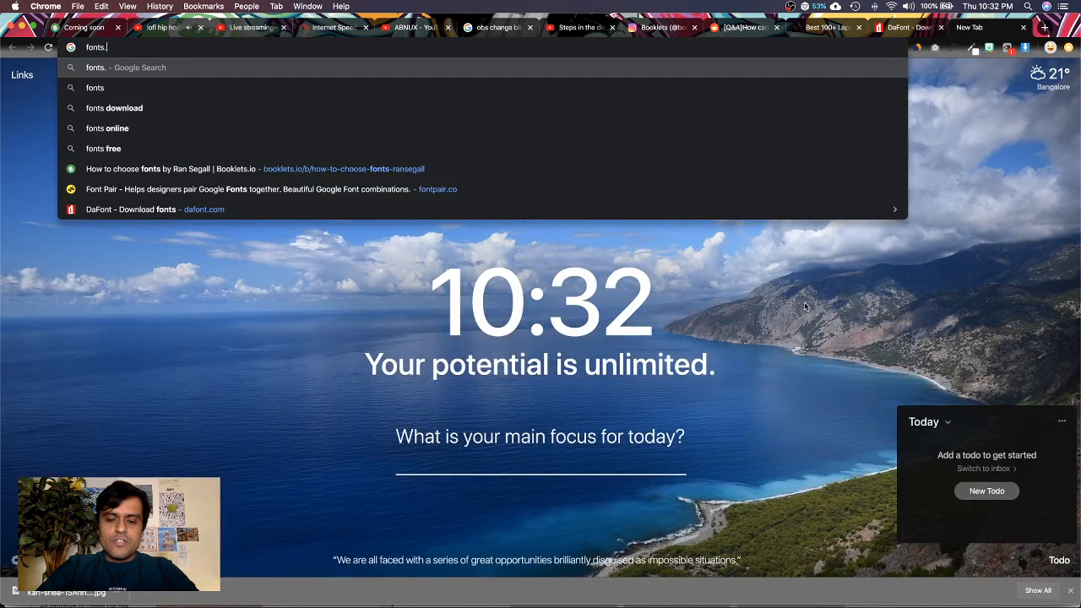
text(google.com)
key(Return)
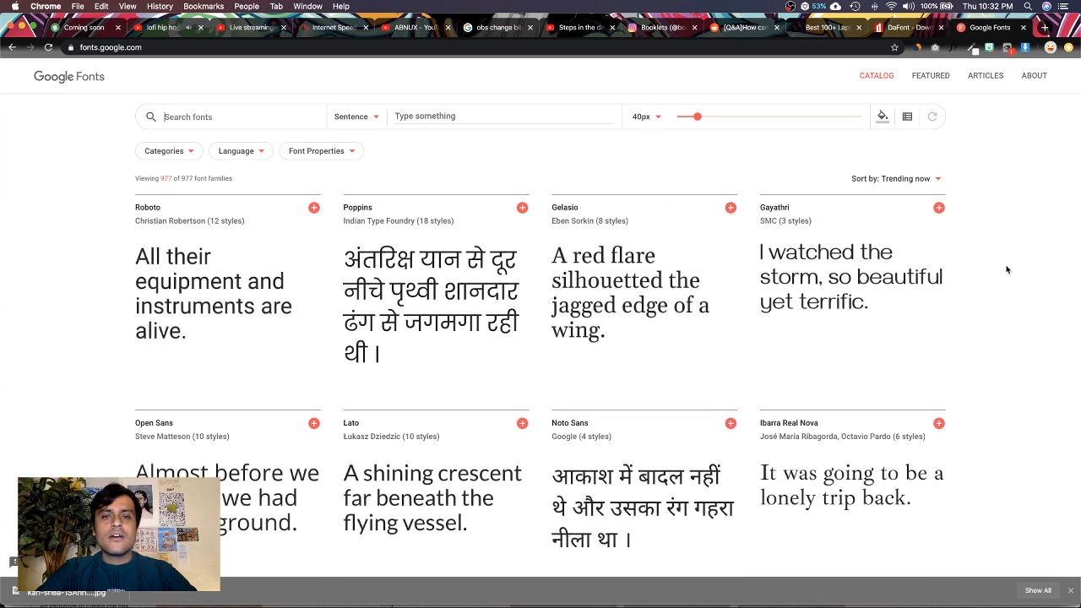
scroll(1007, 269, down, 1)
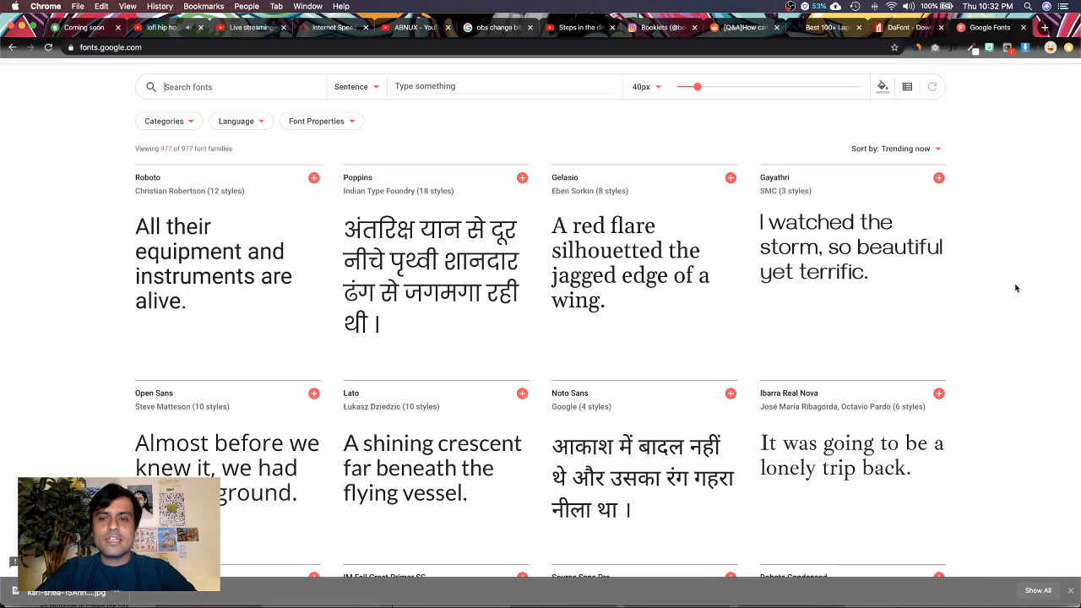
scroll(1009, 329, down, 10)
scroll(1009, 330, up, 12)
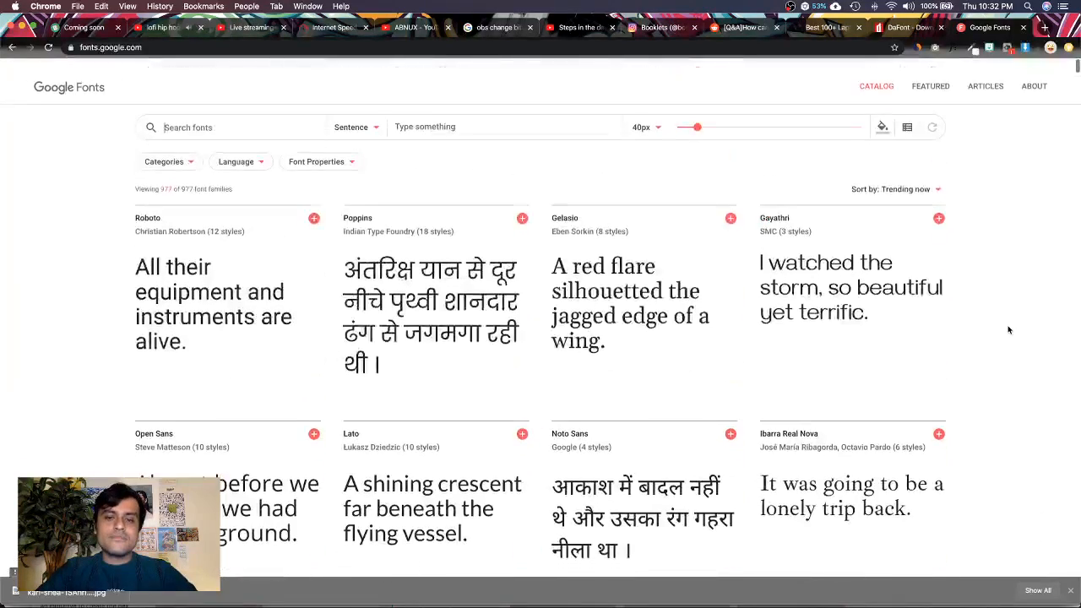
Switch back to Figma and inspect the fonts of the #10kdesigners heading and the tagline below it in Desktop - 2
click(527, 601)
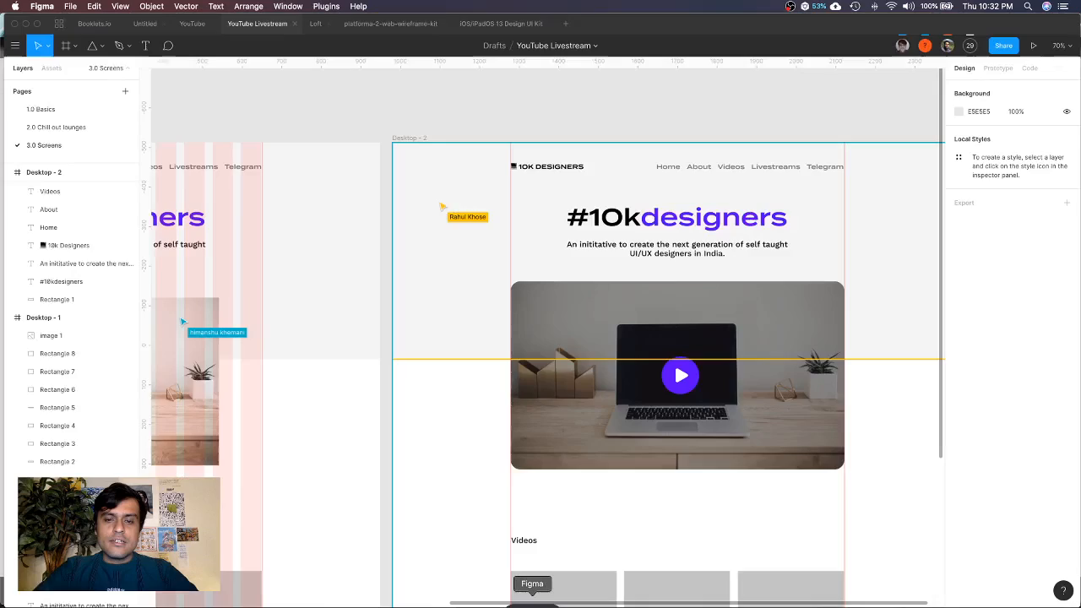
click(678, 217)
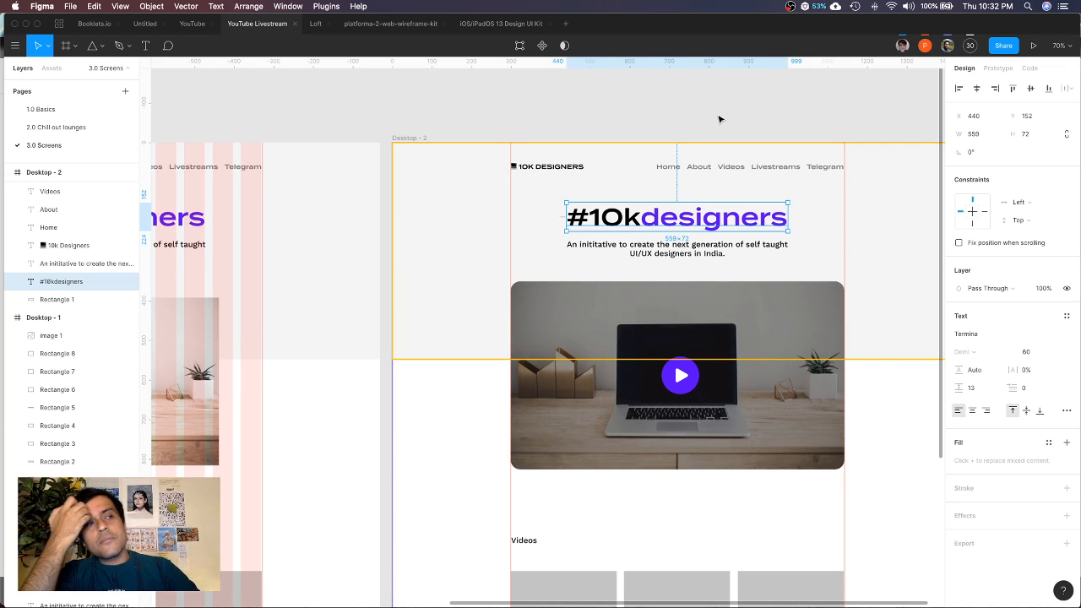
click(697, 254)
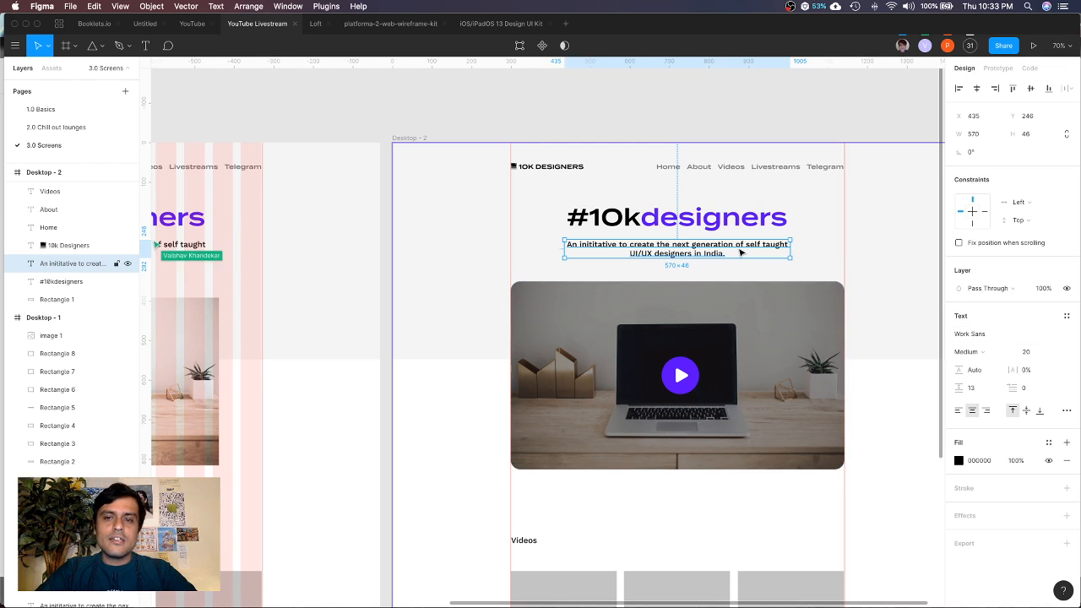
click(685, 87)
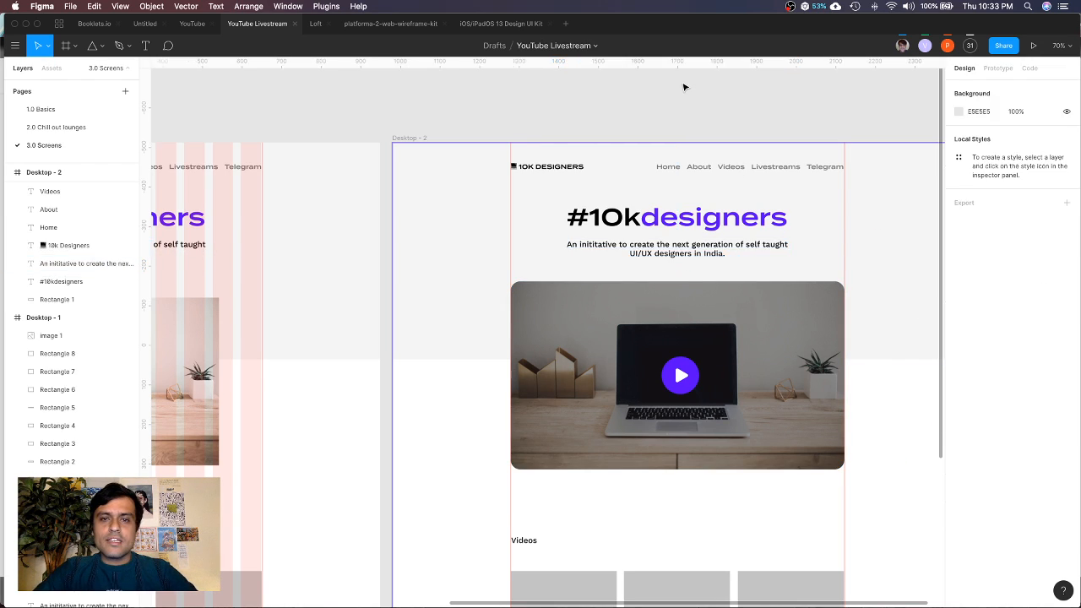
scroll(700, 159, up, 3)
scroll(700, 158, up, 2)
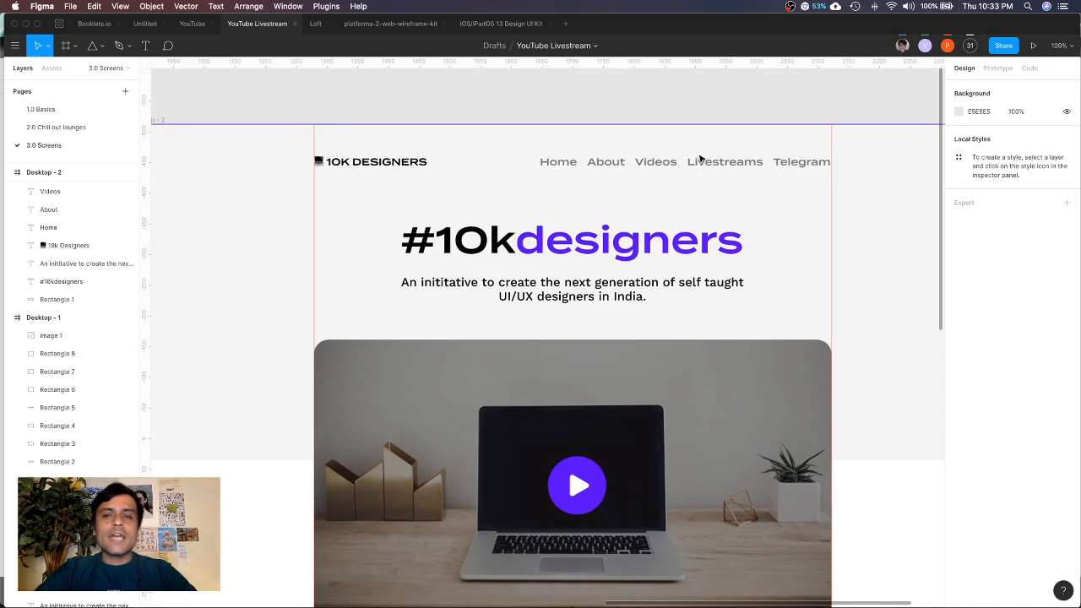
Change the font of the Home, About, Videos, Livestreams and Telegram navigation links in Desktop - 2 to Work Sans
click(560, 164)
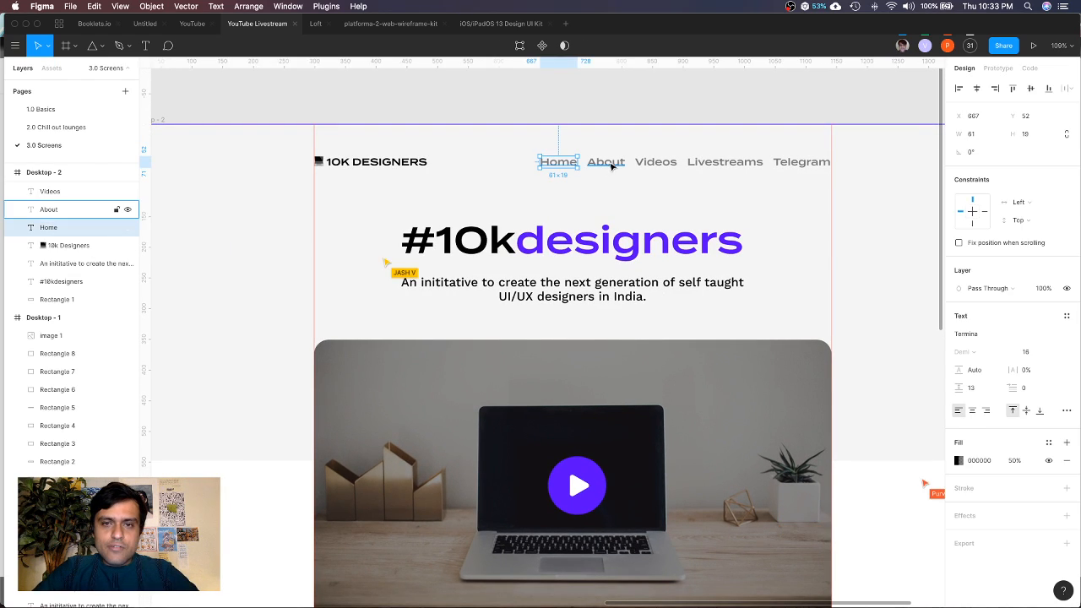
shift+click(601, 163)
shift+click(662, 163)
shift+click(722, 162)
shift+click(778, 162)
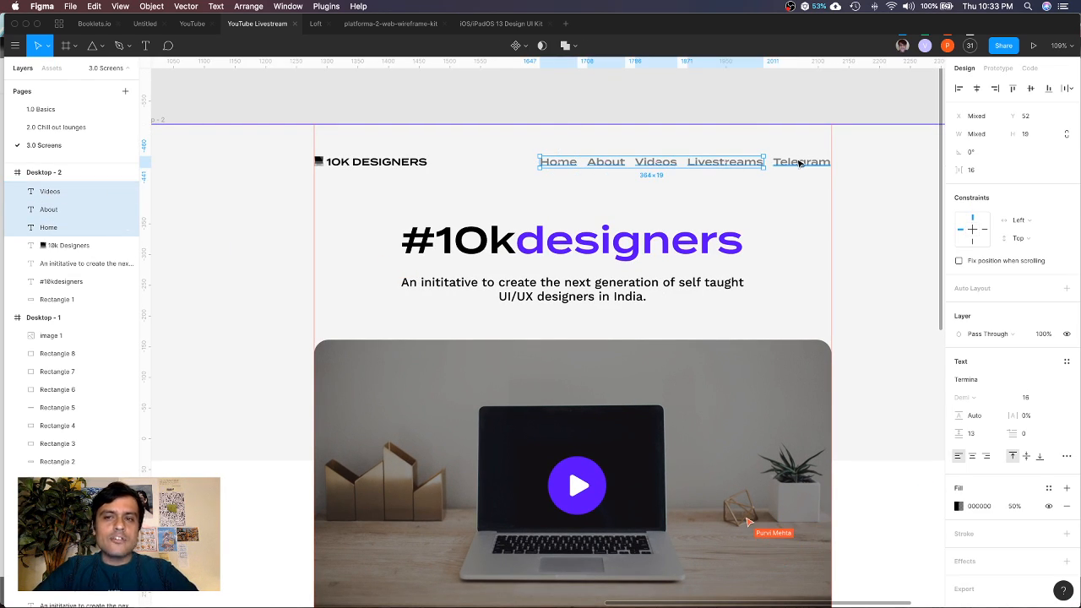
click(988, 379)
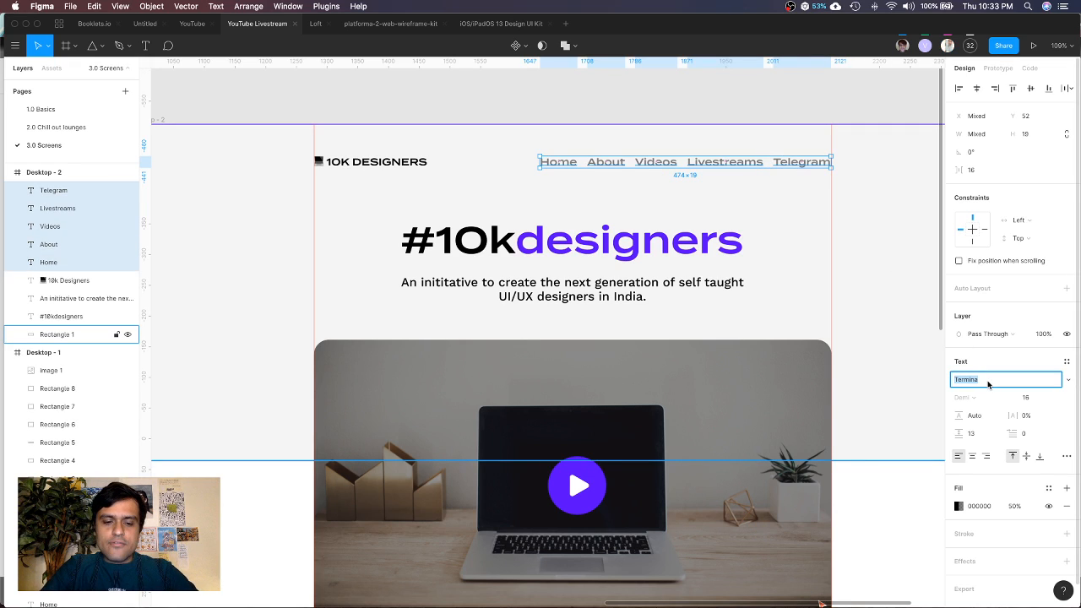
text(Work Sans)
key(Return)
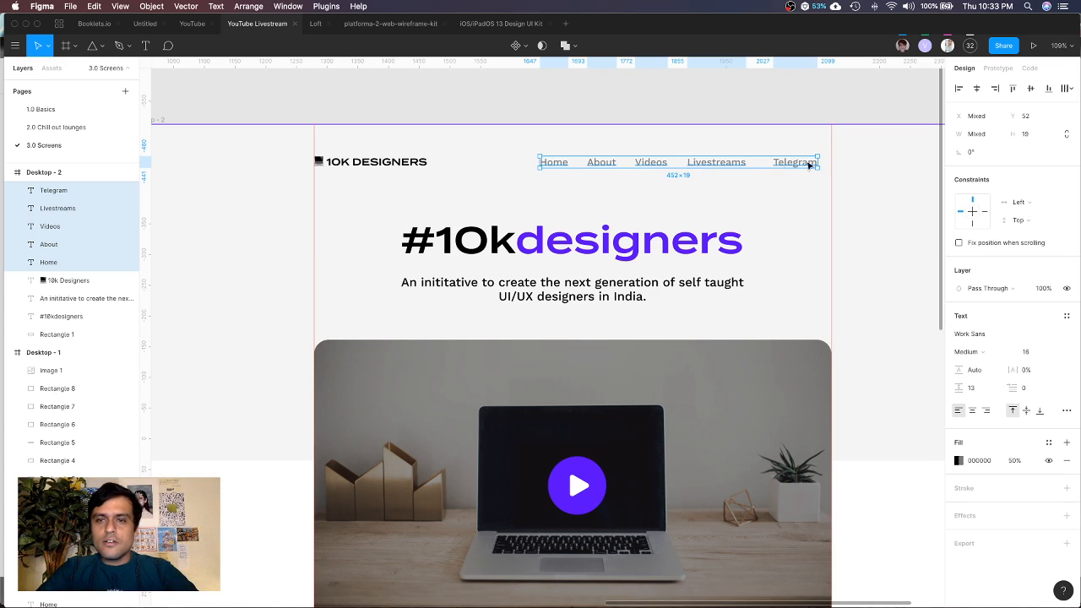
Distribute the horizontal spacing of the five navigation links evenly and check their distances to the surrounding header edges
click(1070, 89)
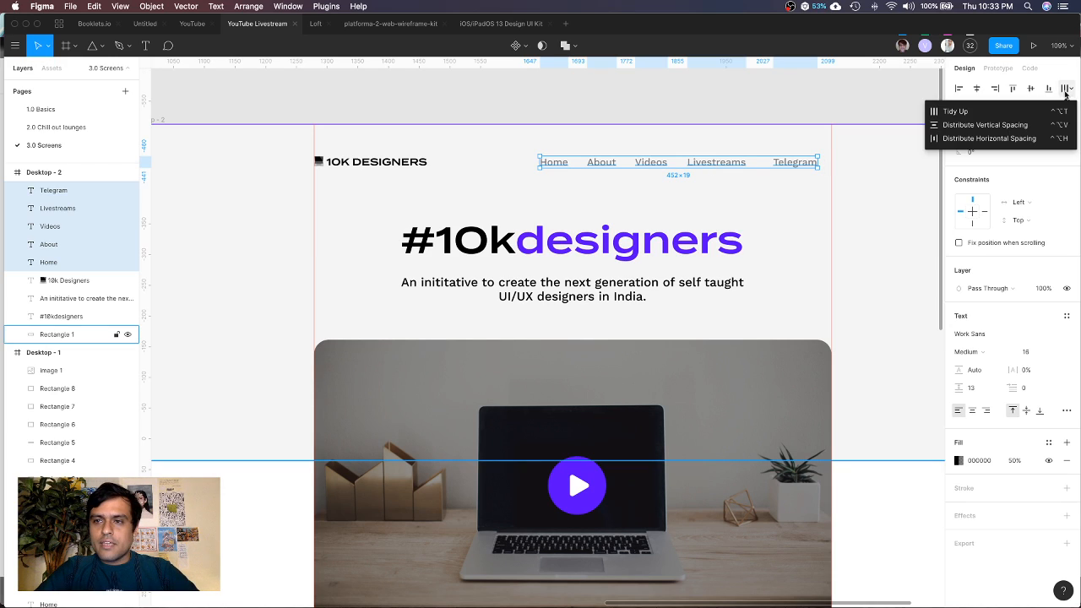
click(954, 140)
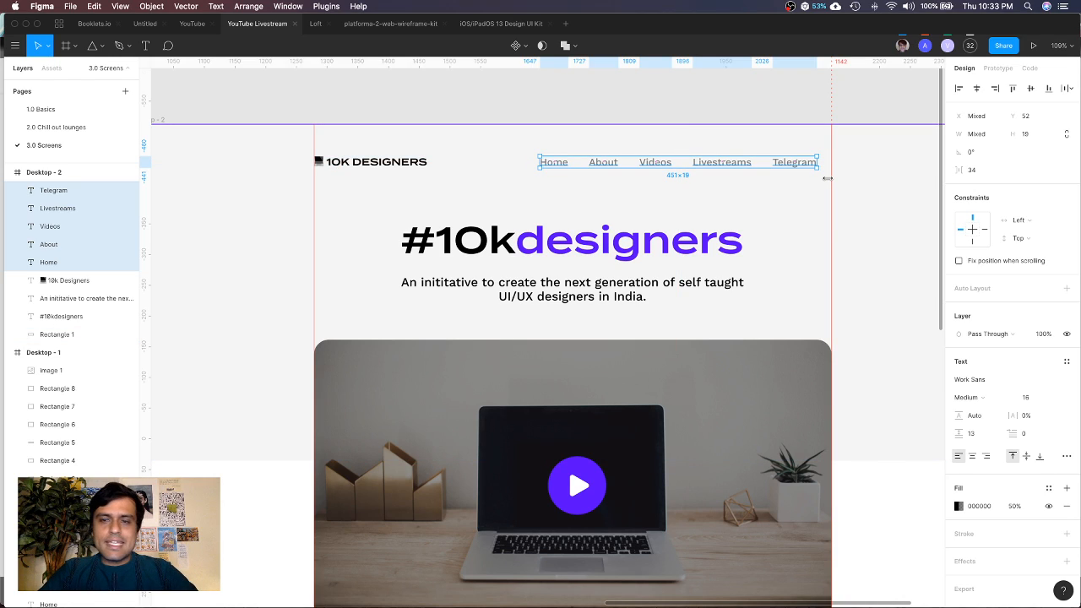
key(alt)
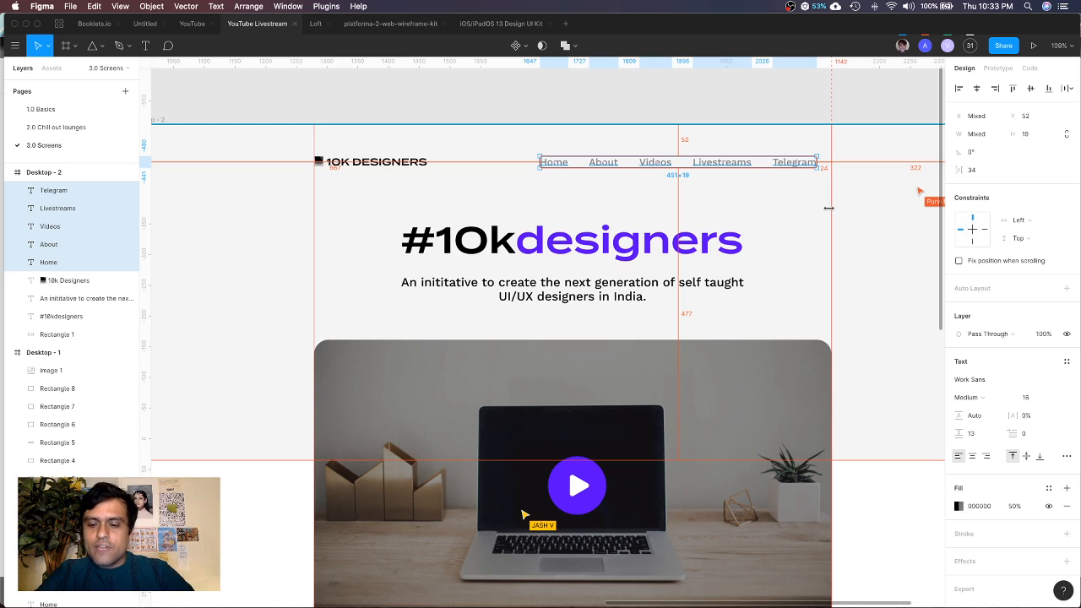
Nudge the five header navigation links right until Telegram's right edge meets the vertical guide at 1142
key(shift+Right)
key(shift+Right)
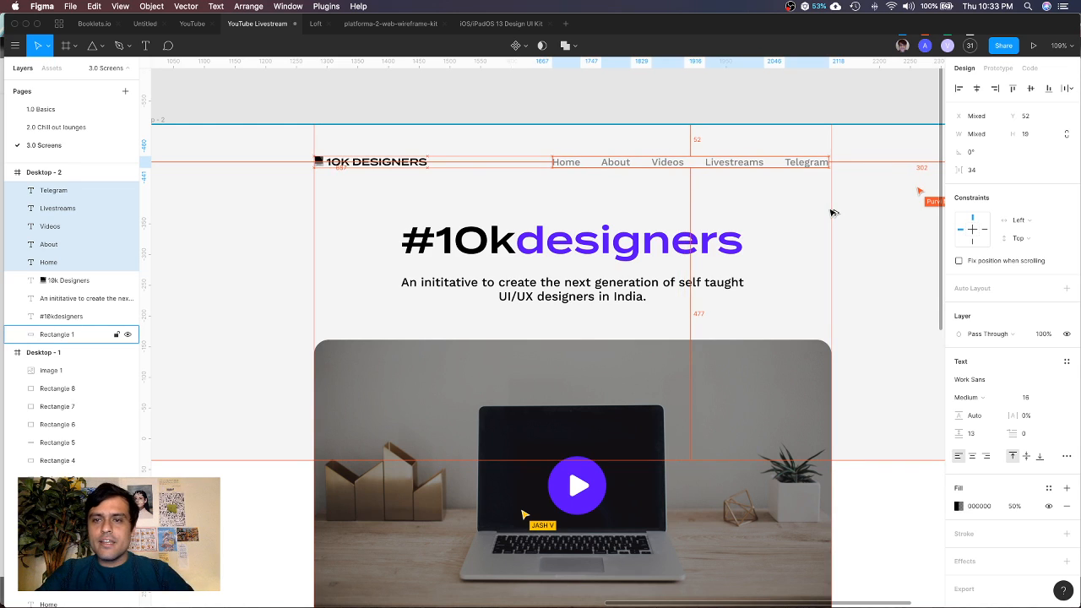
key(Right)
key(Right)
key(Right)
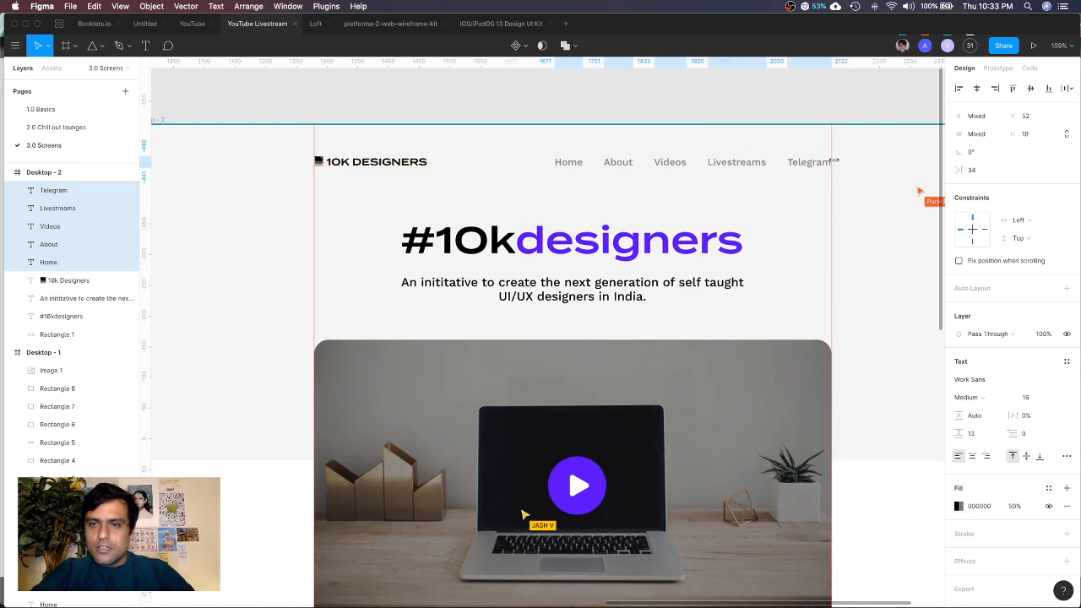
scroll(829, 211, up, 5)
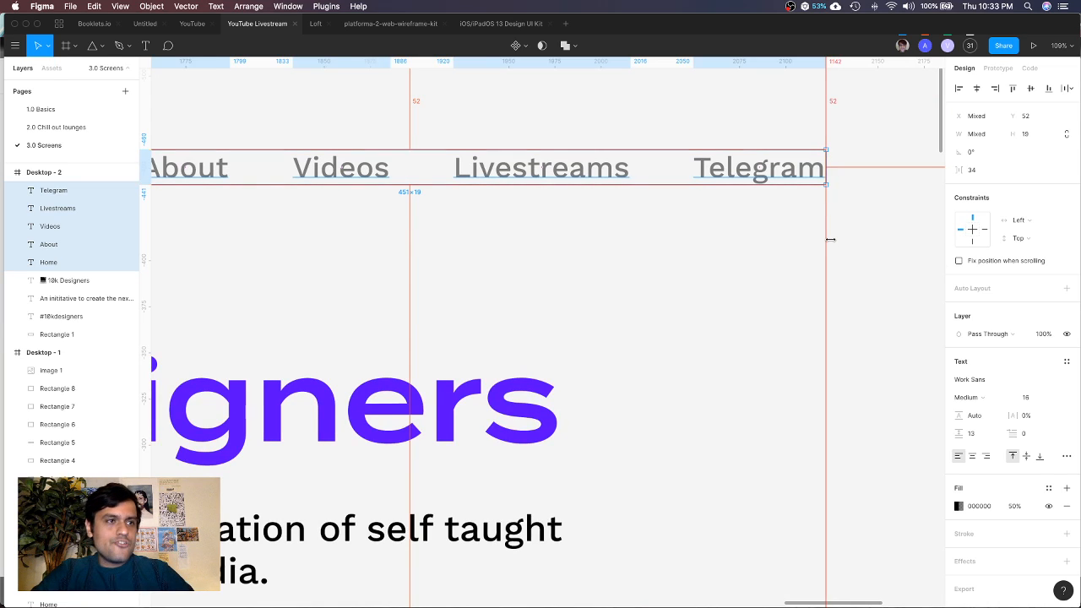
scroll(831, 245, down, 5)
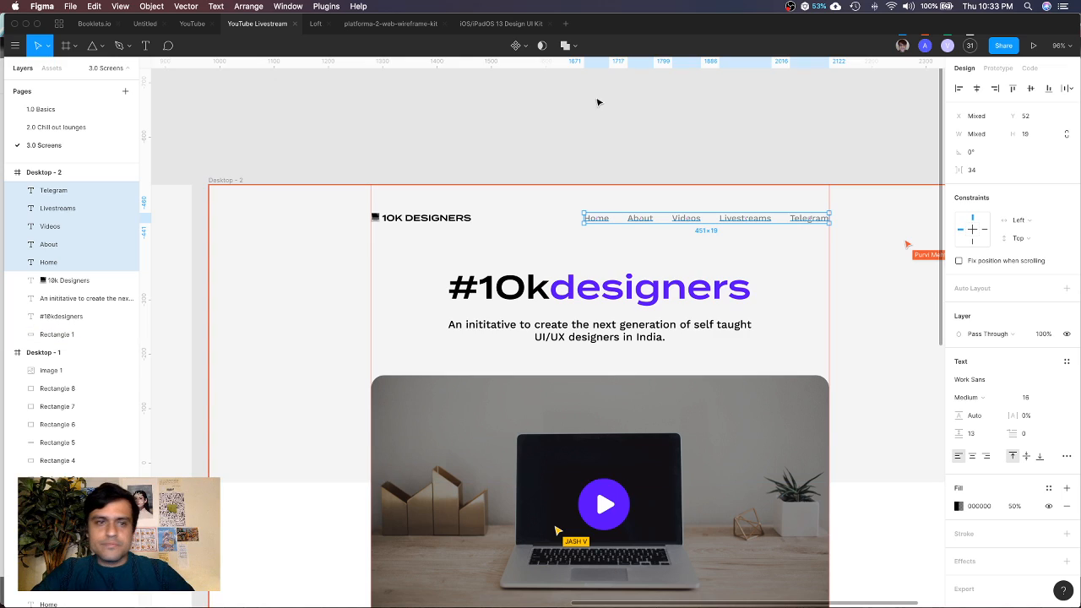
Show the 12-column layout grid on Desktop - 2 and move the right vertical guide to 1140, flush with the last column's edge
click(225, 180)
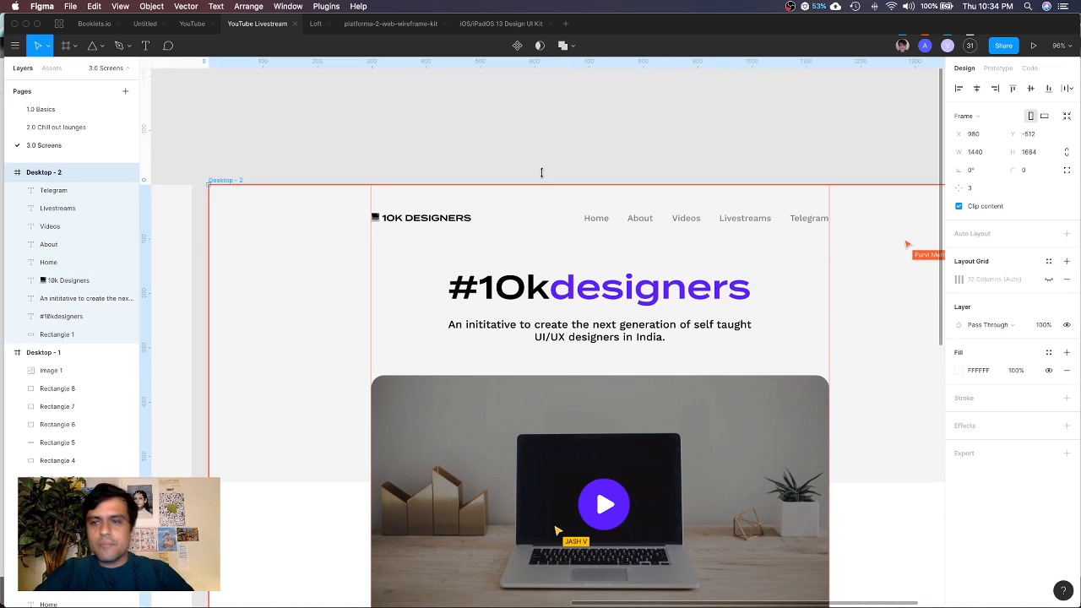
click(1050, 281)
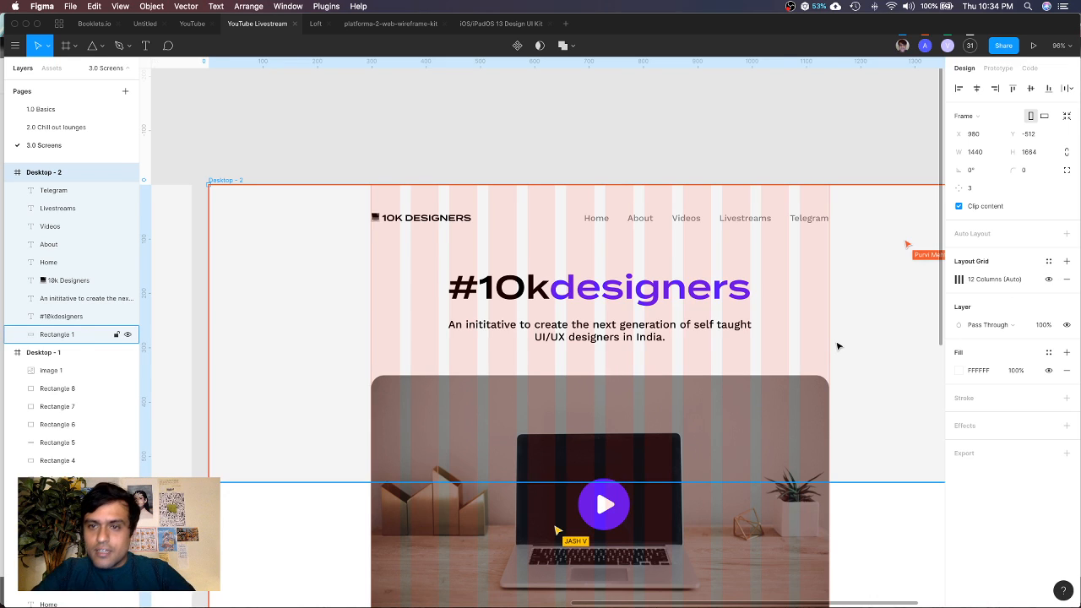
scroll(837, 346, up, 5)
scroll(816, 357, up, 8)
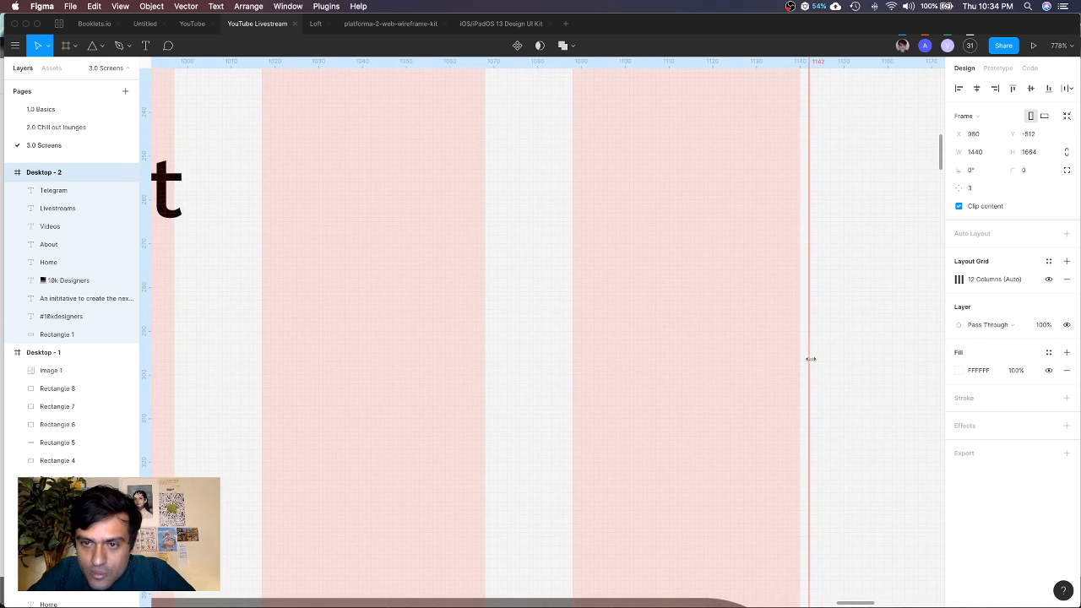
drag(810, 360, 801, 360)
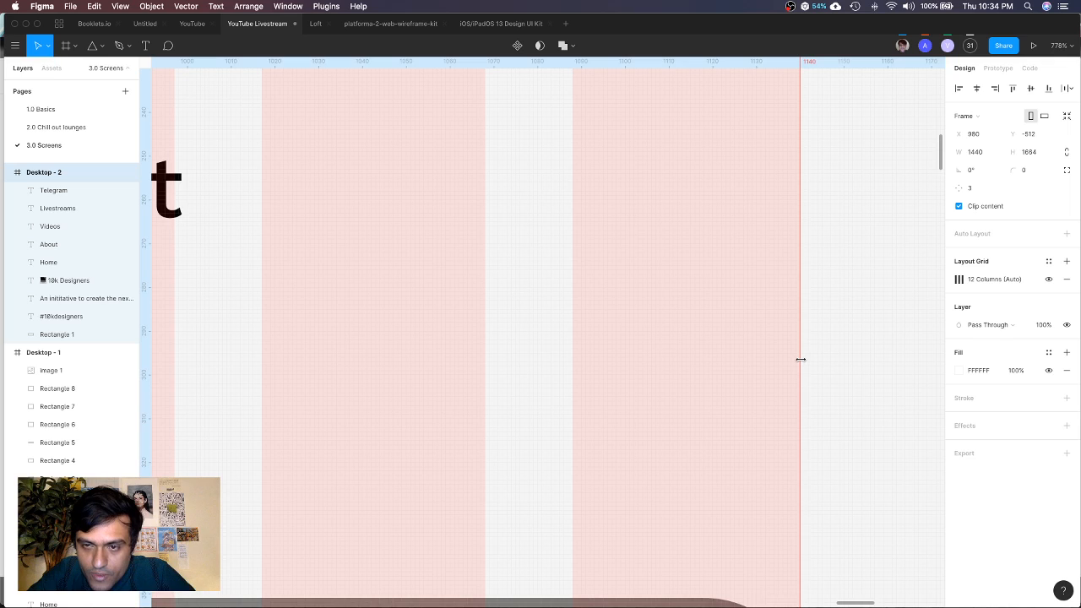
Toggle the rulers' visibility and look up the Show Rulers command by searching the help for "ruler"
scroll(801, 360, down, 5)
scroll(803, 363, left, 5)
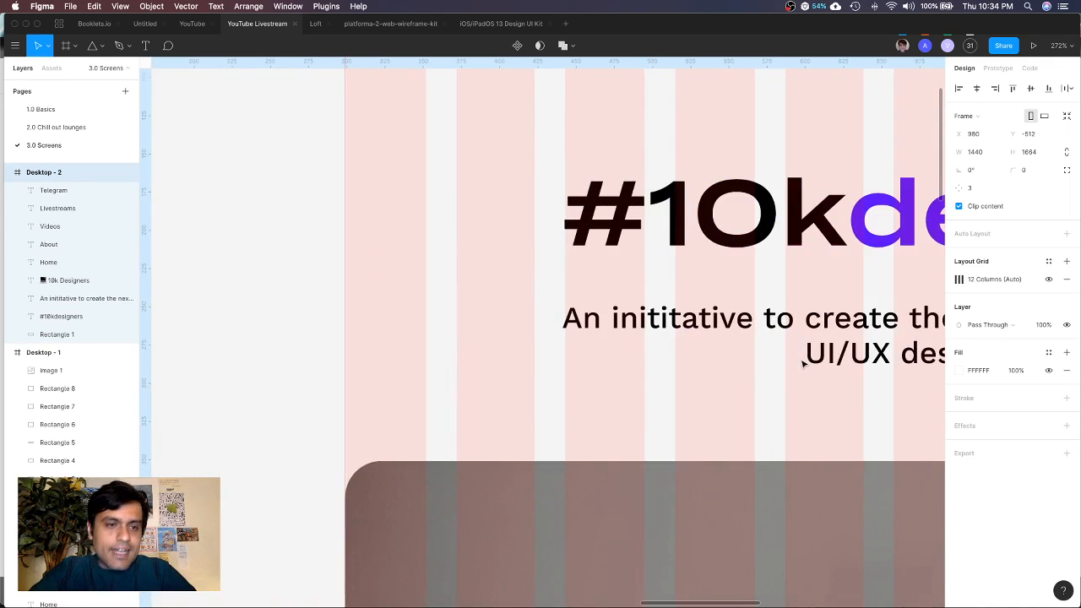
key(shift+r)
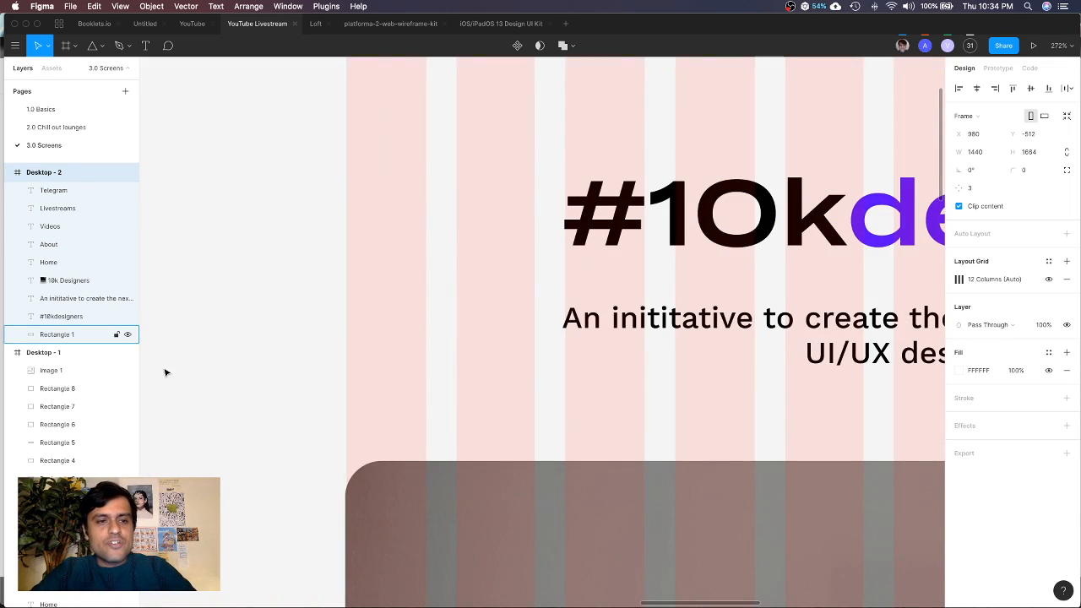
key(shift+r)
key(shift+r)
key(shift+r)
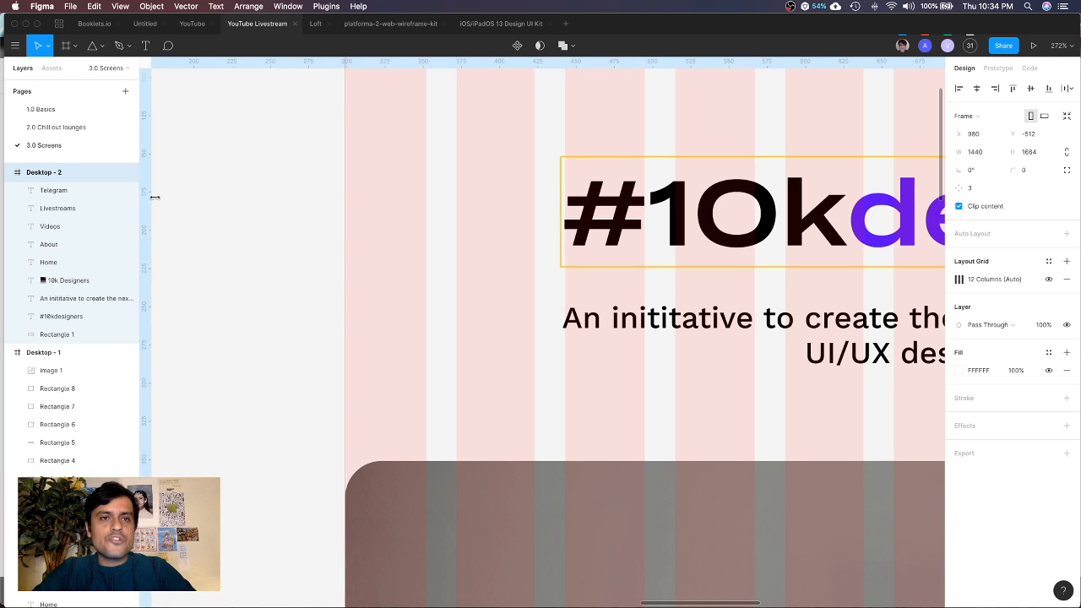
click(353, 6)
text(r)
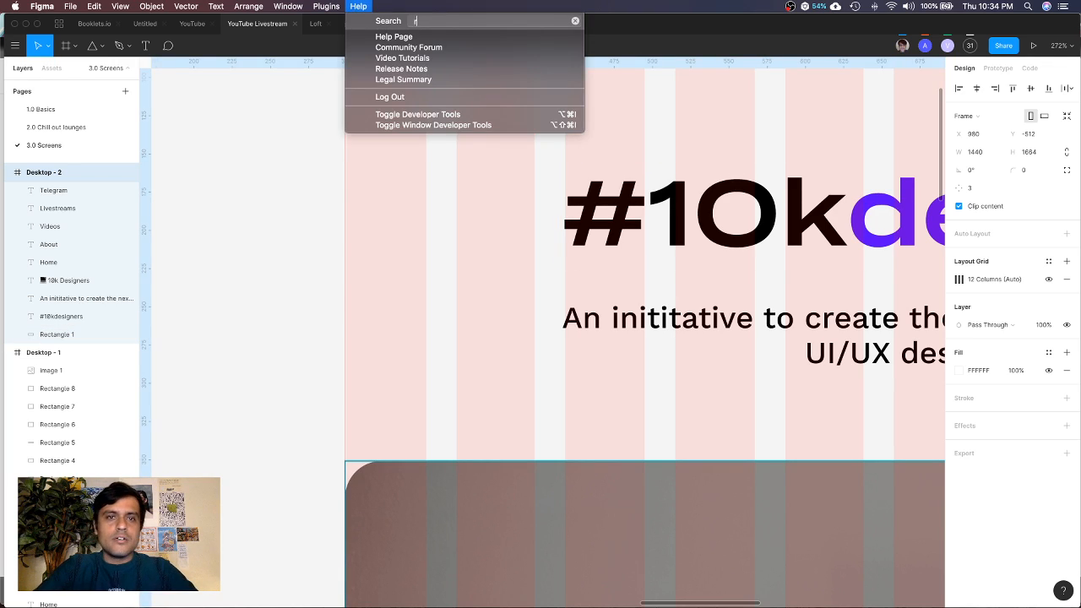
text(uler)
mouse_move(371, 38)
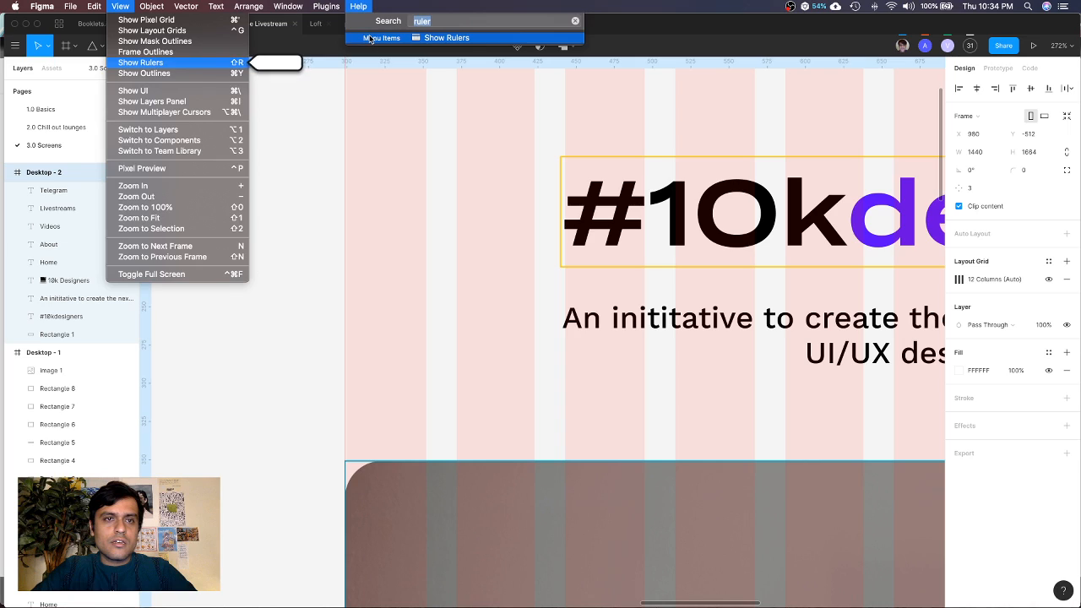
click(229, 381)
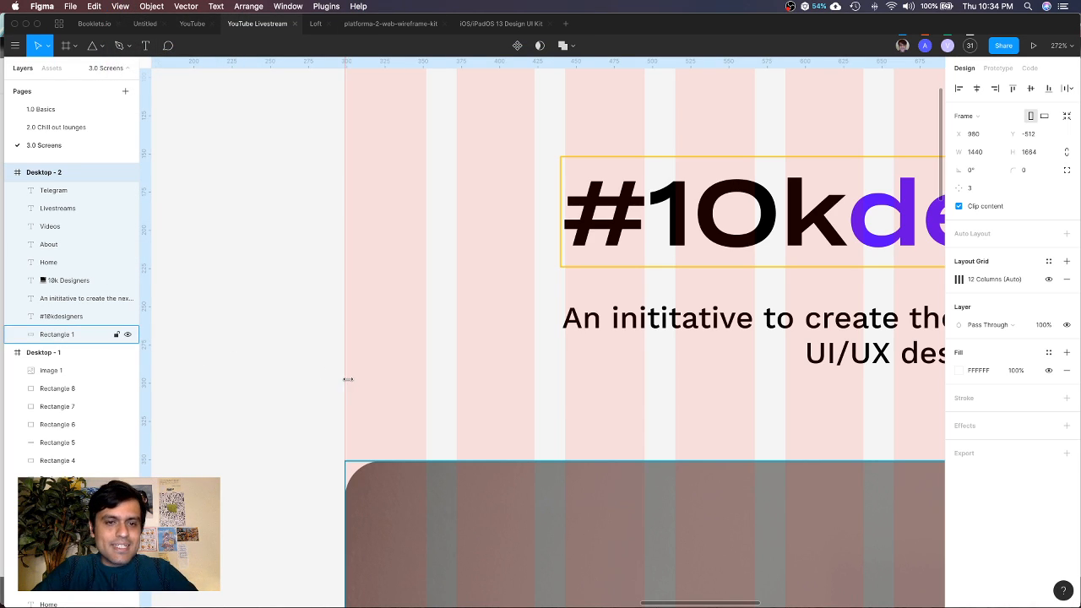
Replace the left vertical guide with a new one at 300 on the first column's edge, and hide Desktop - 2's layout grid
drag(346, 380, 149, 339)
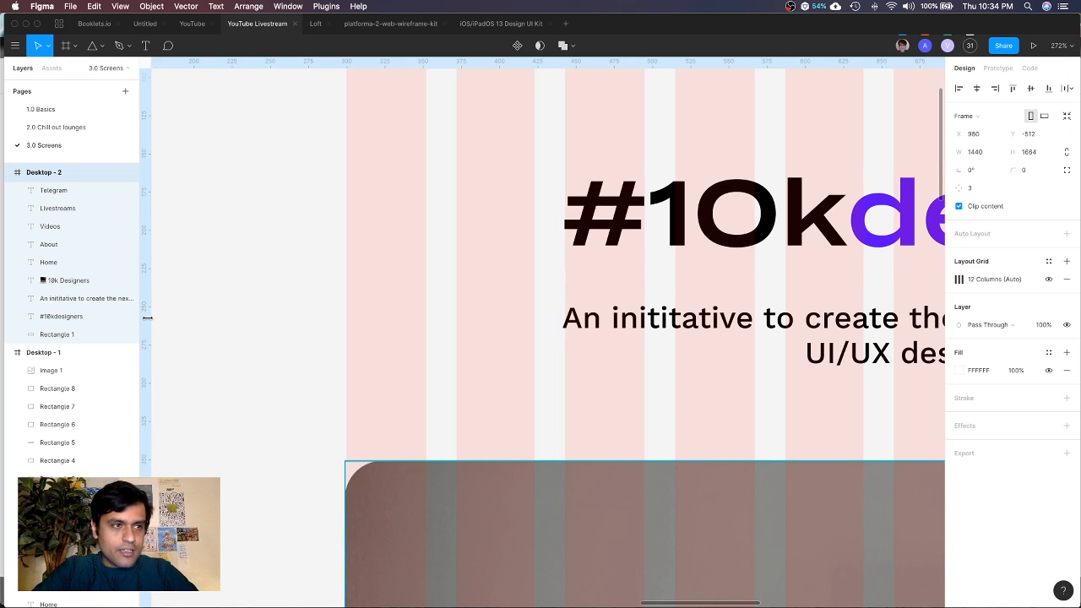
drag(147, 318, 366, 346)
scroll(347, 348, up, 10)
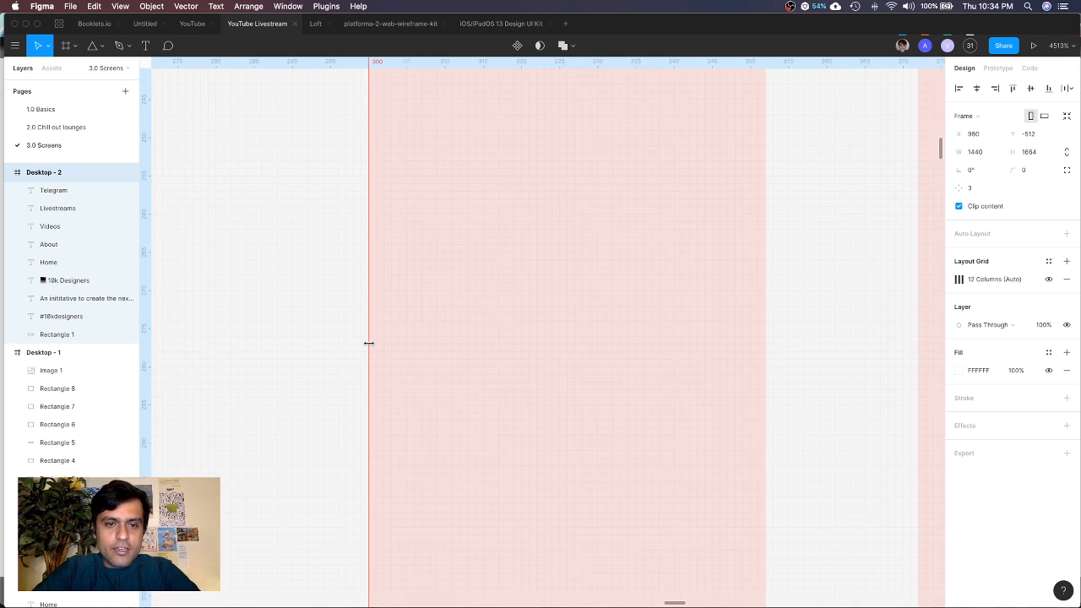
scroll(367, 347, down, 15)
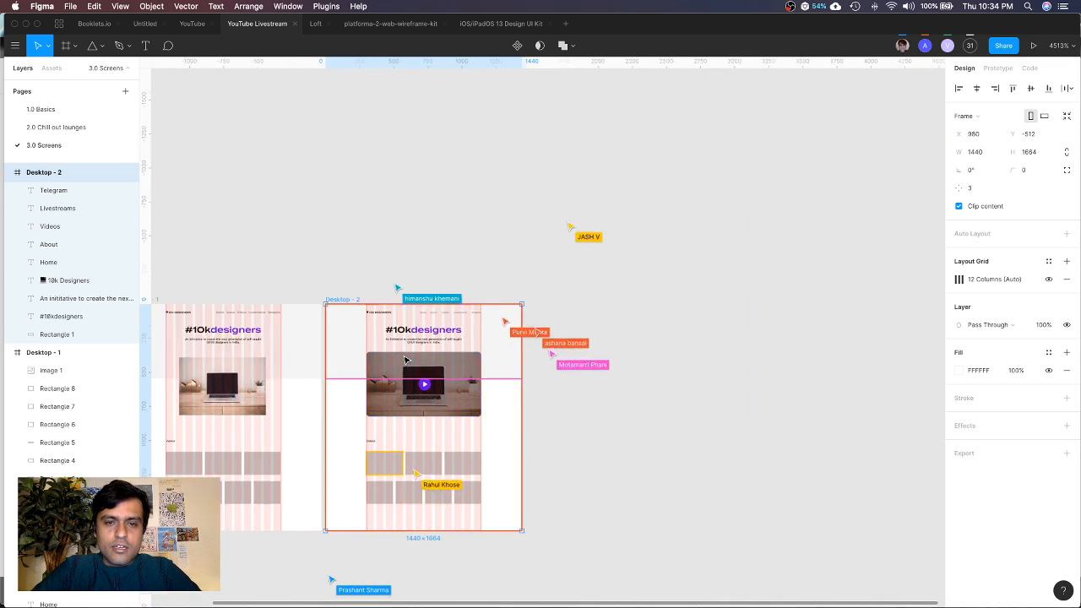
scroll(403, 356, up, 8)
click(1048, 279)
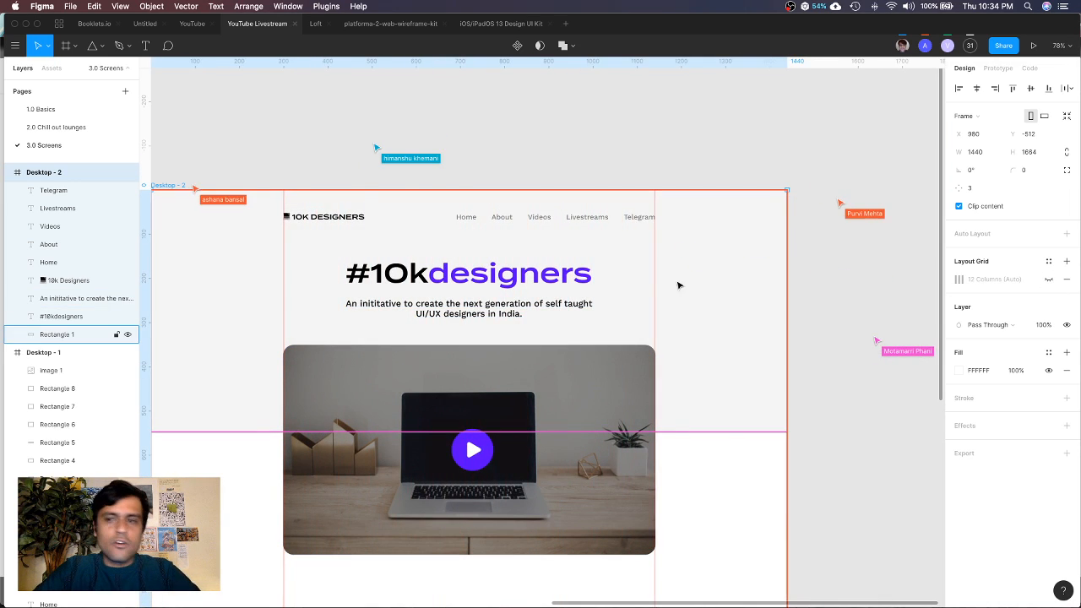
Nudge the Telegram link left to X 1068 so its right edge meets the vertical guide at 1140
scroll(689, 223, up, 5)
scroll(688, 223, up, 2)
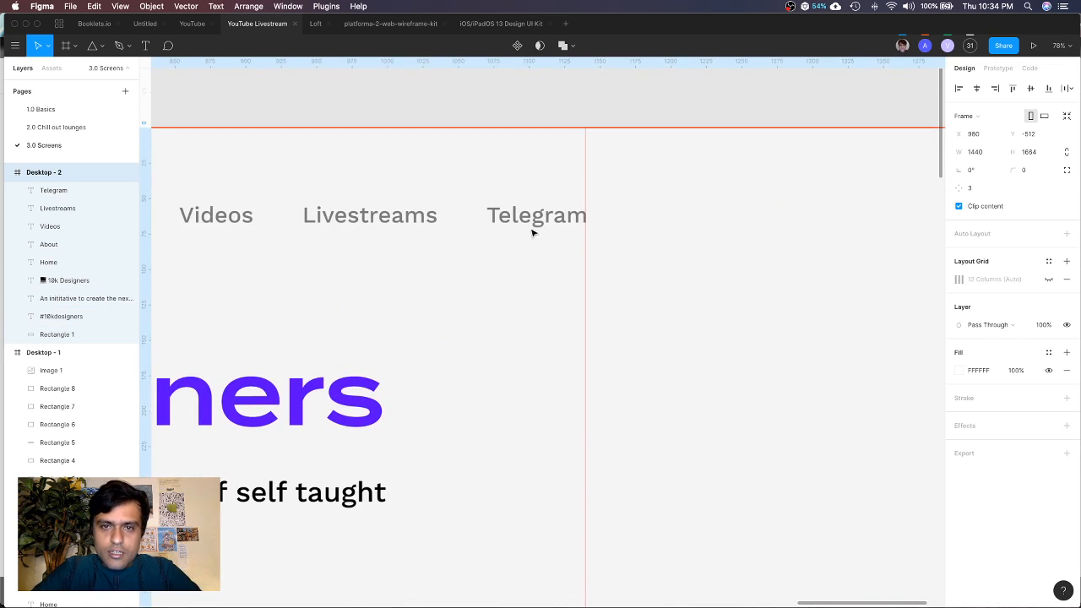
click(546, 217)
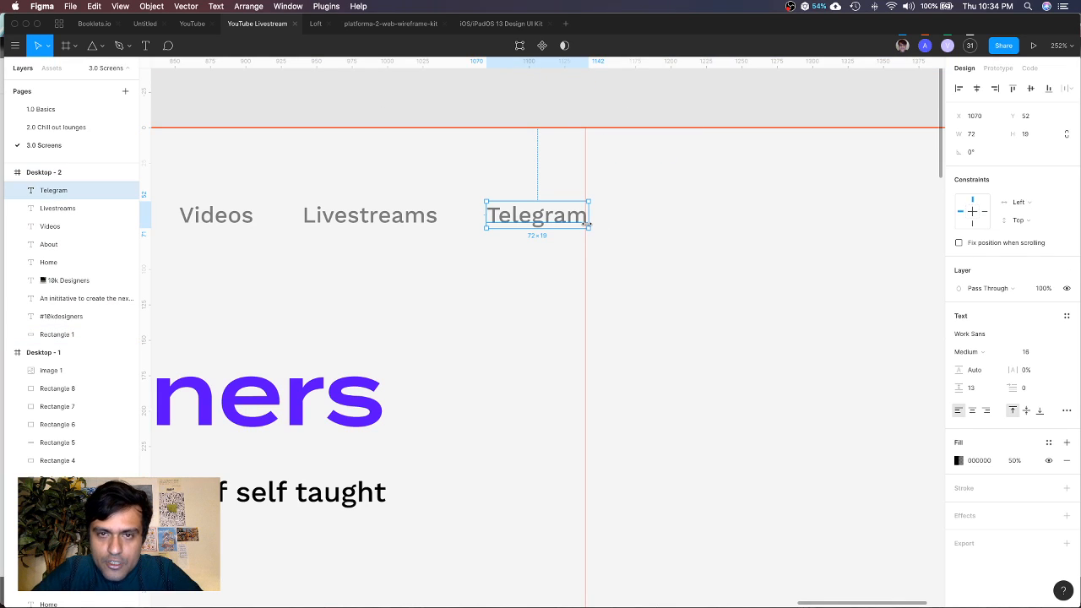
key(Left)
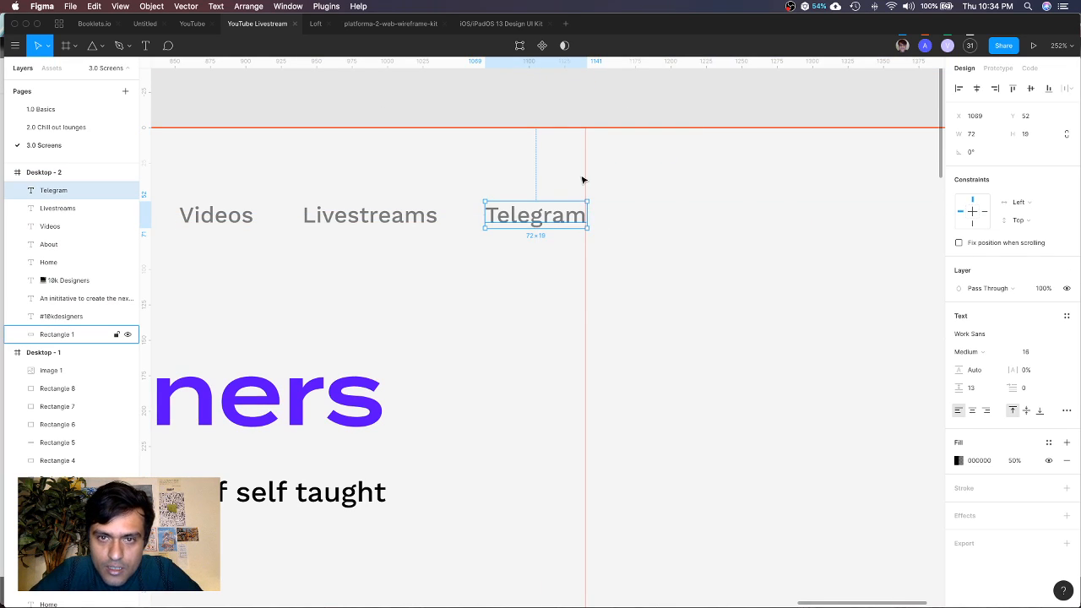
scroll(582, 179, up, 6)
key(Left)
scroll(582, 180, down, 6)
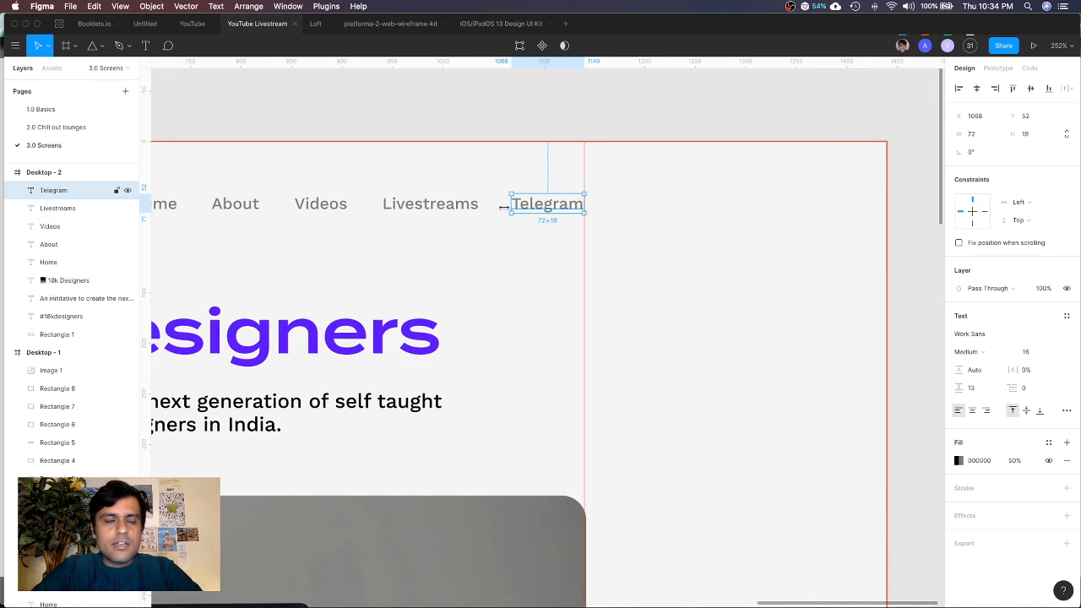
Distribute the horizontal spacing of the Home, About, Videos, Livestreams and Telegram links evenly, and nudge all five left to end at the right guide
scroll(500, 210, down, 3)
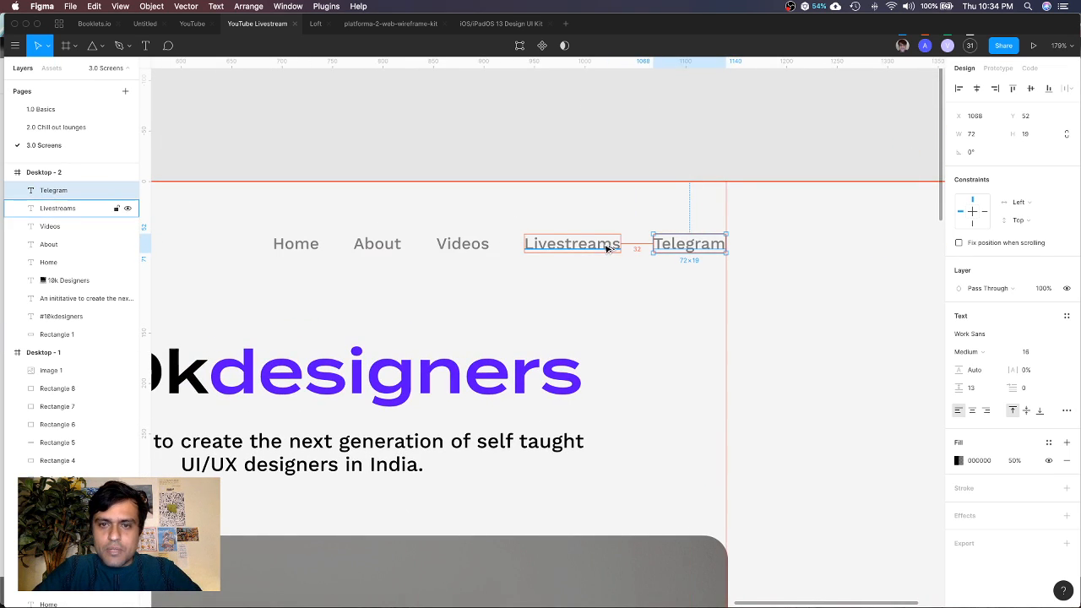
click(608, 244)
click(474, 247)
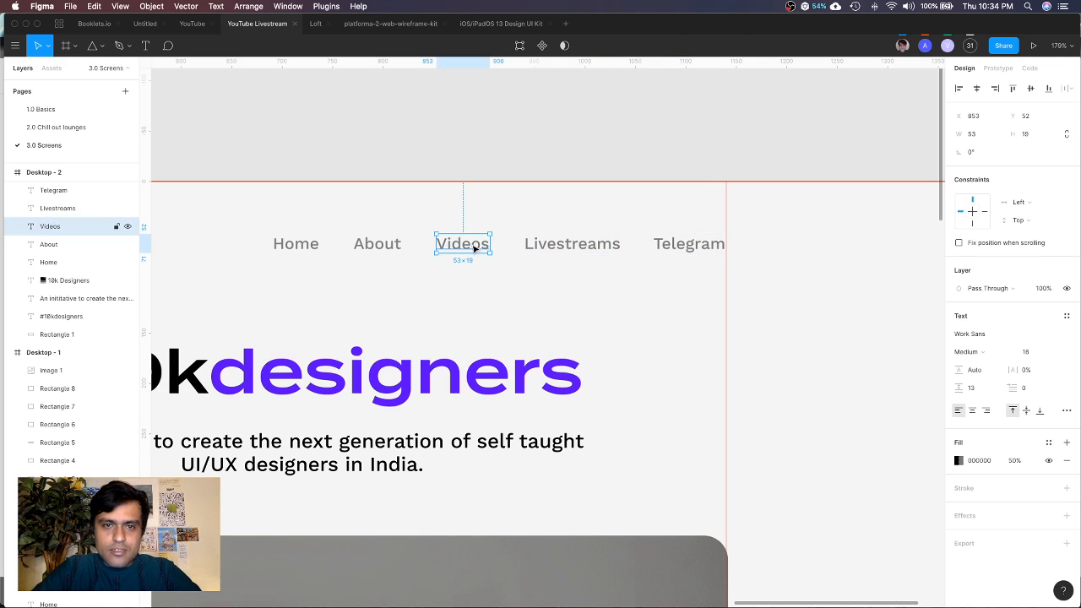
click(387, 246)
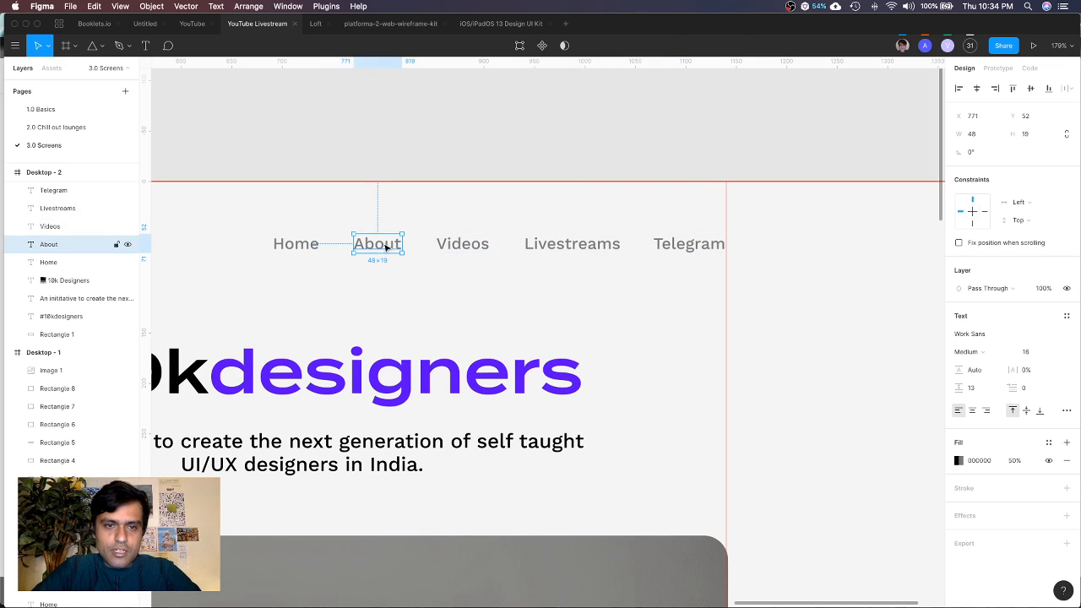
click(294, 246)
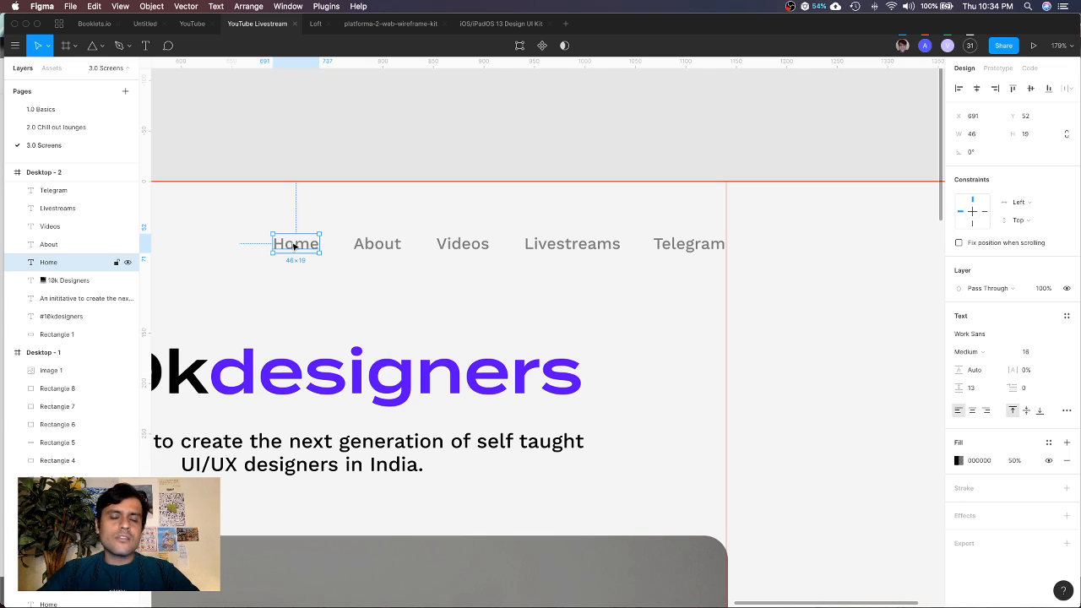
shift+click(375, 246)
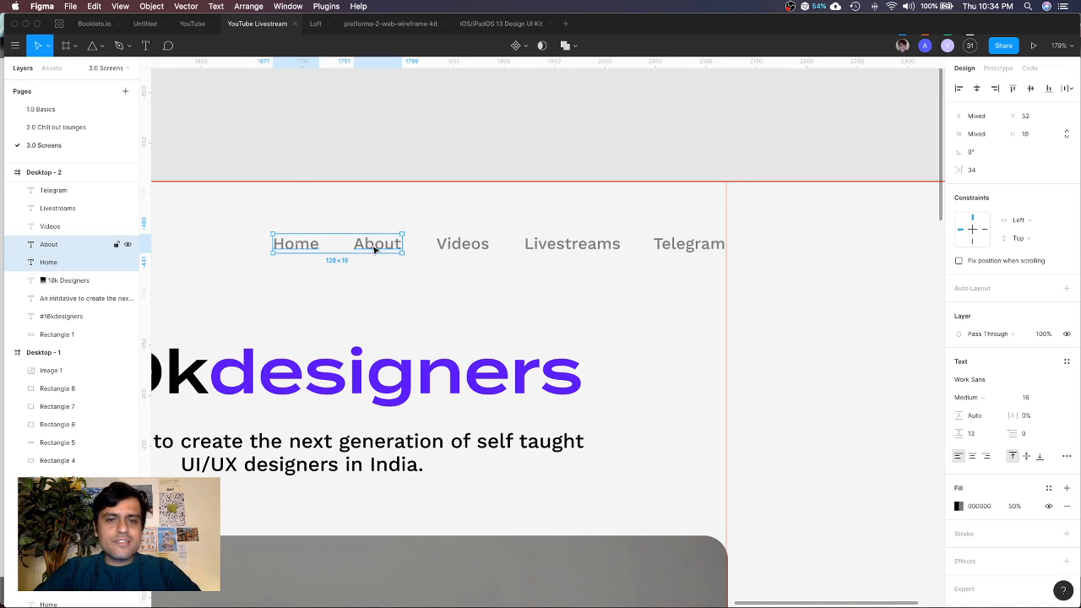
shift+click(463, 247)
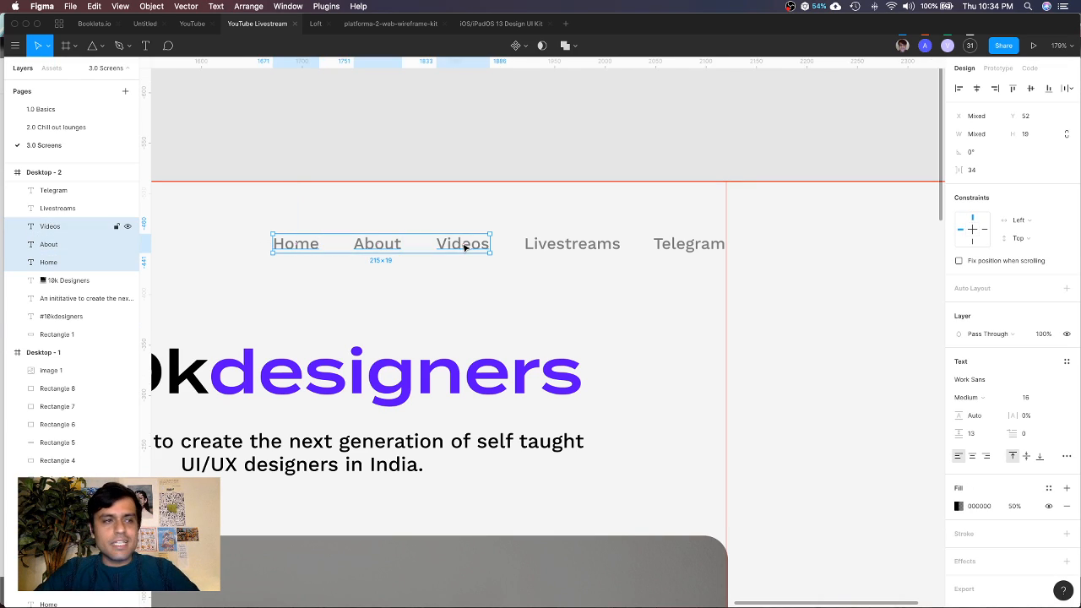
shift+click(573, 245)
shift+click(669, 243)
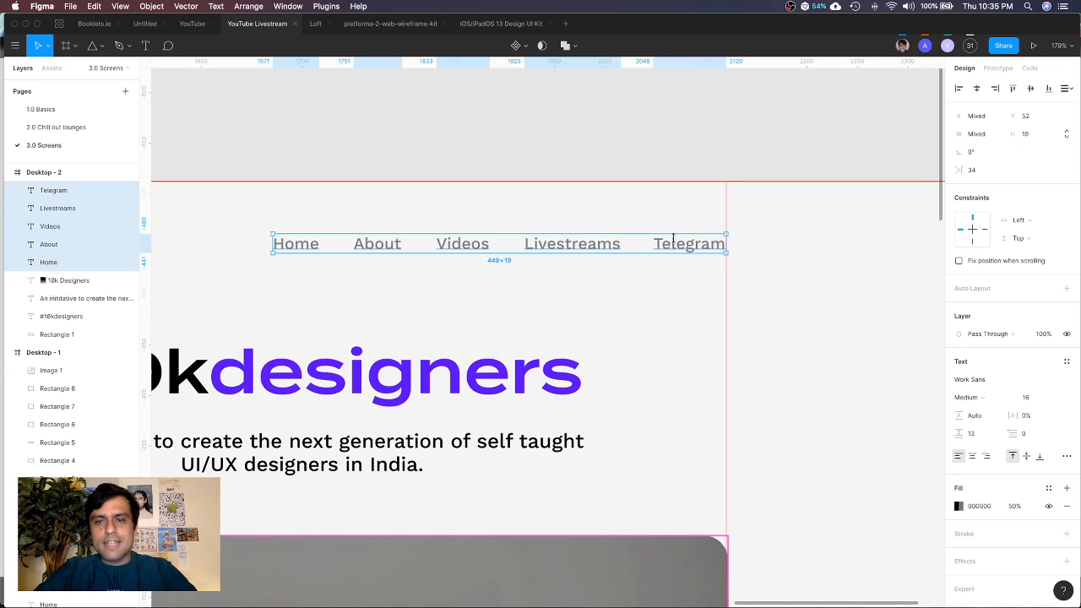
click(1066, 88)
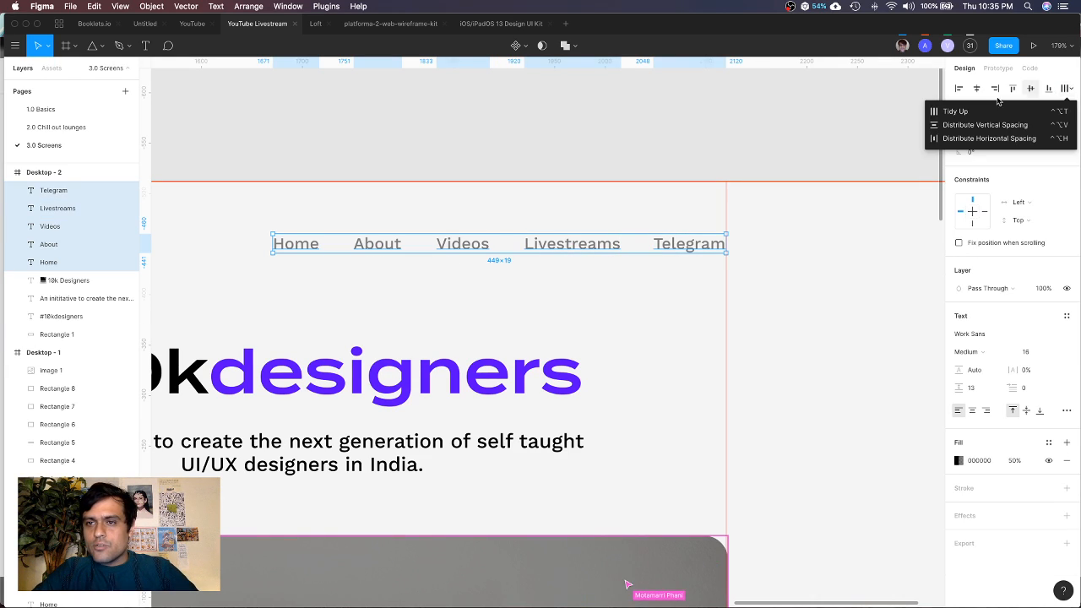
click(971, 140)
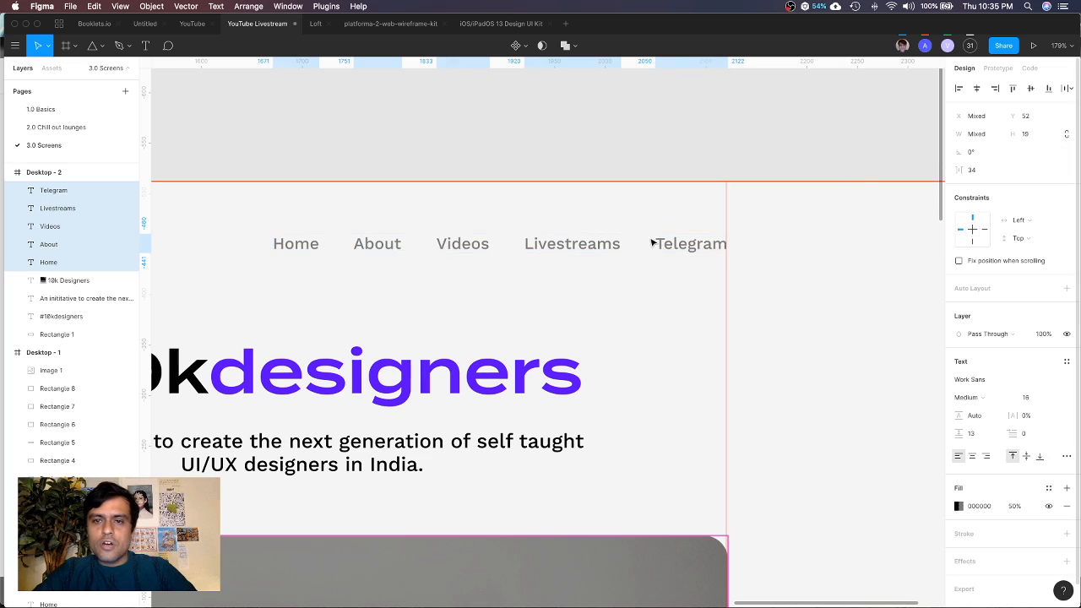
key(Left)
key(Left)
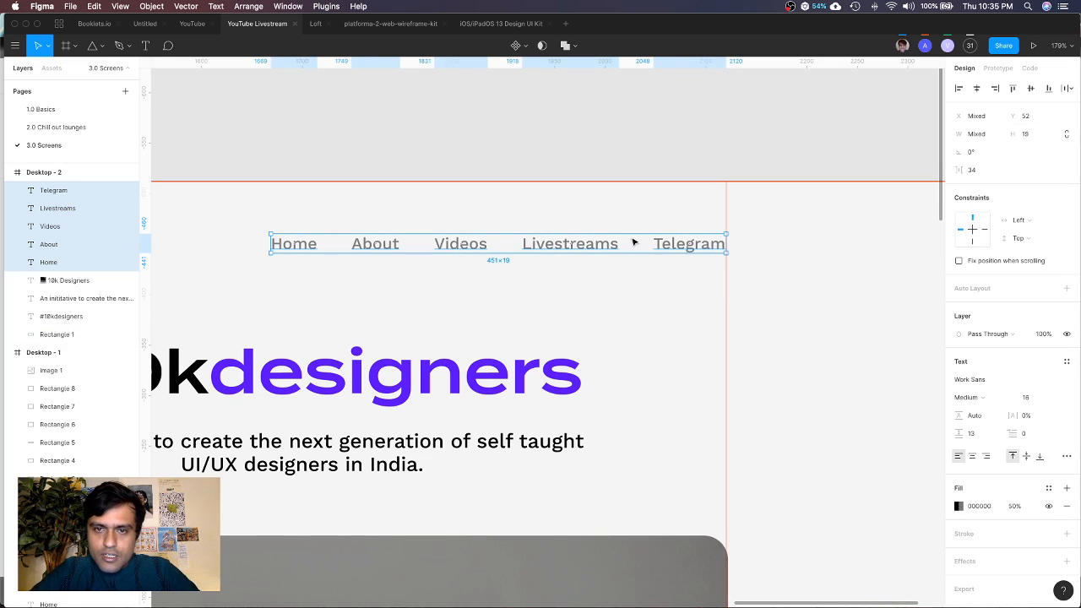
Reduce the spacing between the five selected navigation links to 25 using the on-canvas spacing control
scroll(636, 245, up, 5)
scroll(646, 252, up, 5)
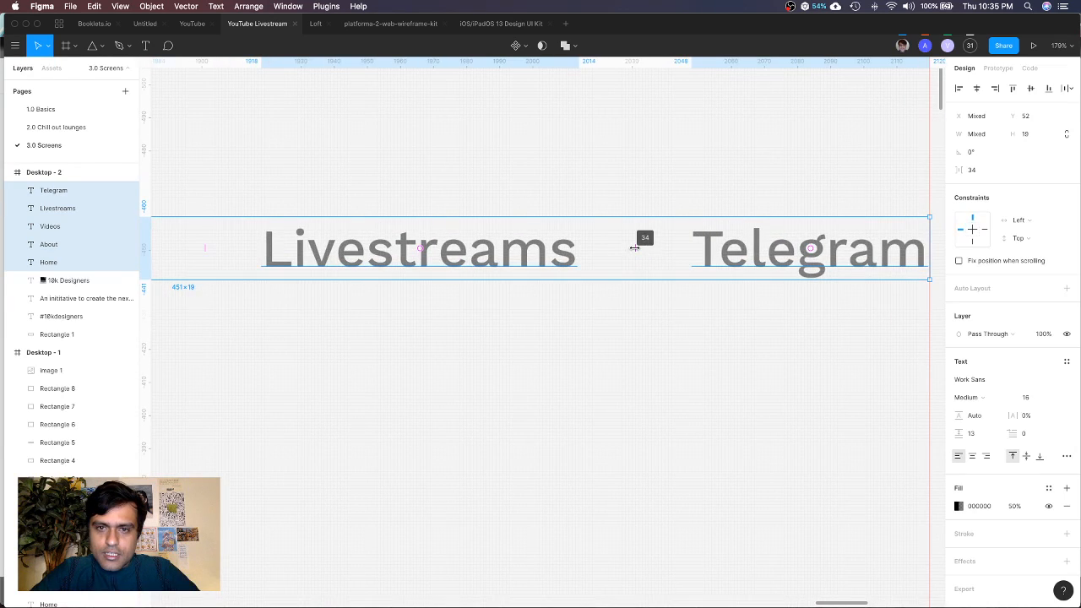
drag(645, 237, 532, 248)
scroll(532, 249, down, 5)
scroll(592, 253, left, 5)
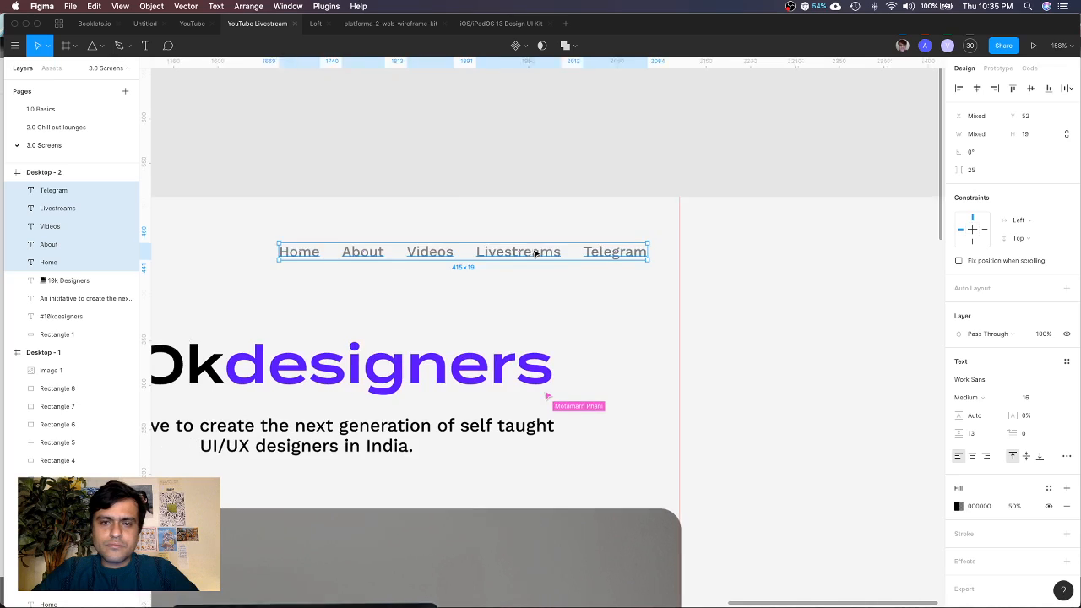
scroll(664, 261, up, 5)
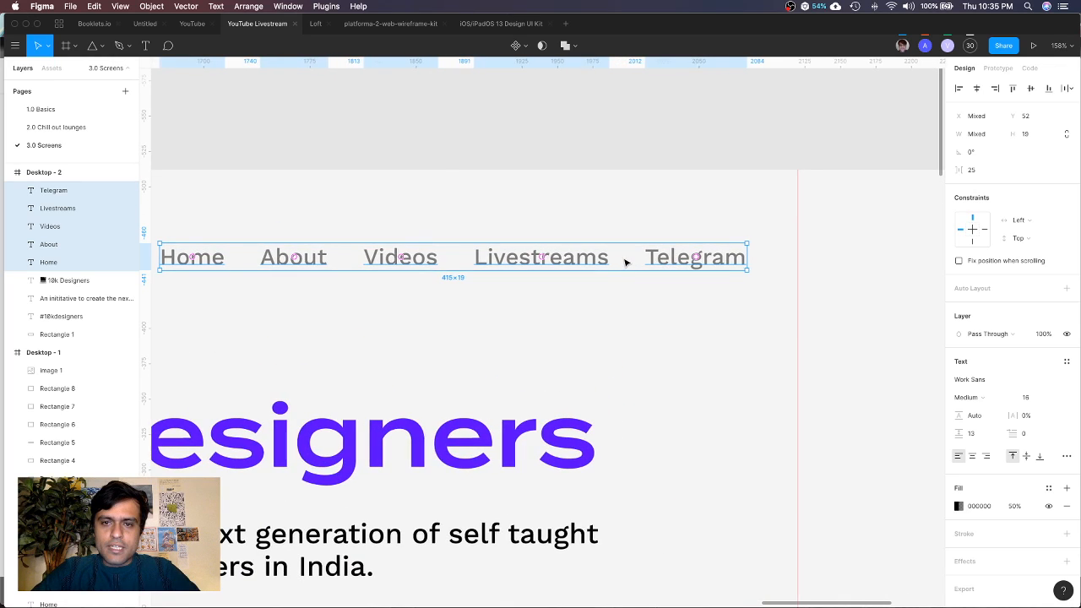
Switch to Chrome to check the livestream's live chat in the YouTube Studio dashboard, and return to Figma
scroll(628, 259, left, 3)
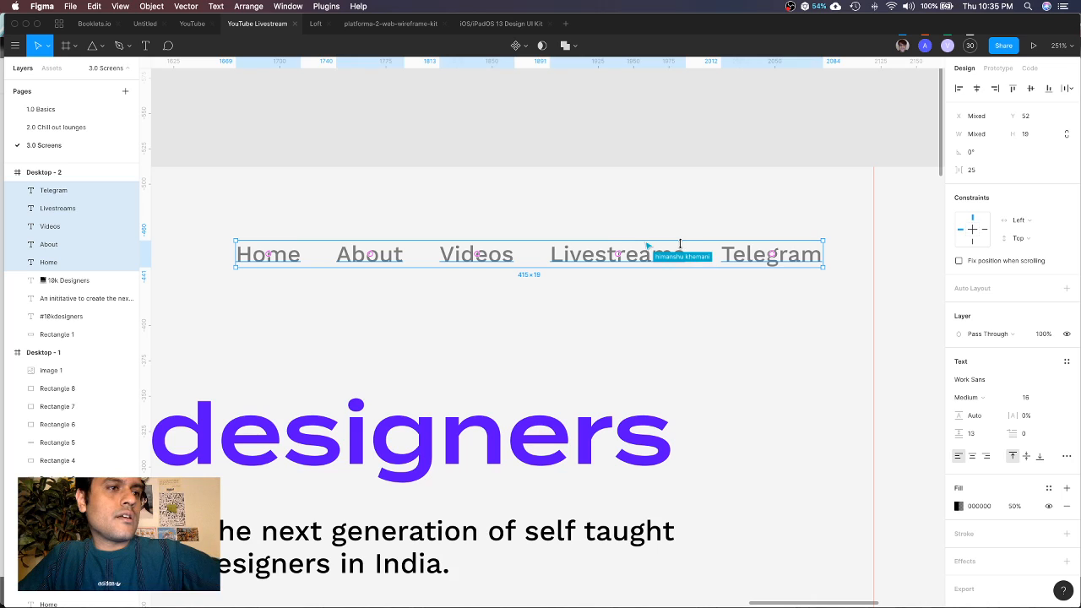
click(482, 602)
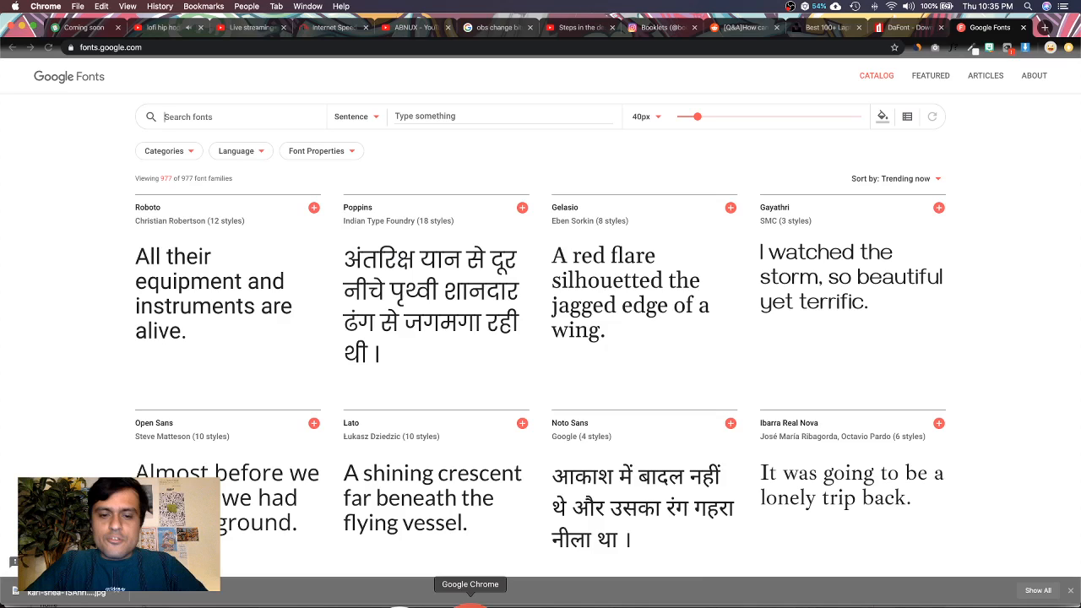
click(222, 28)
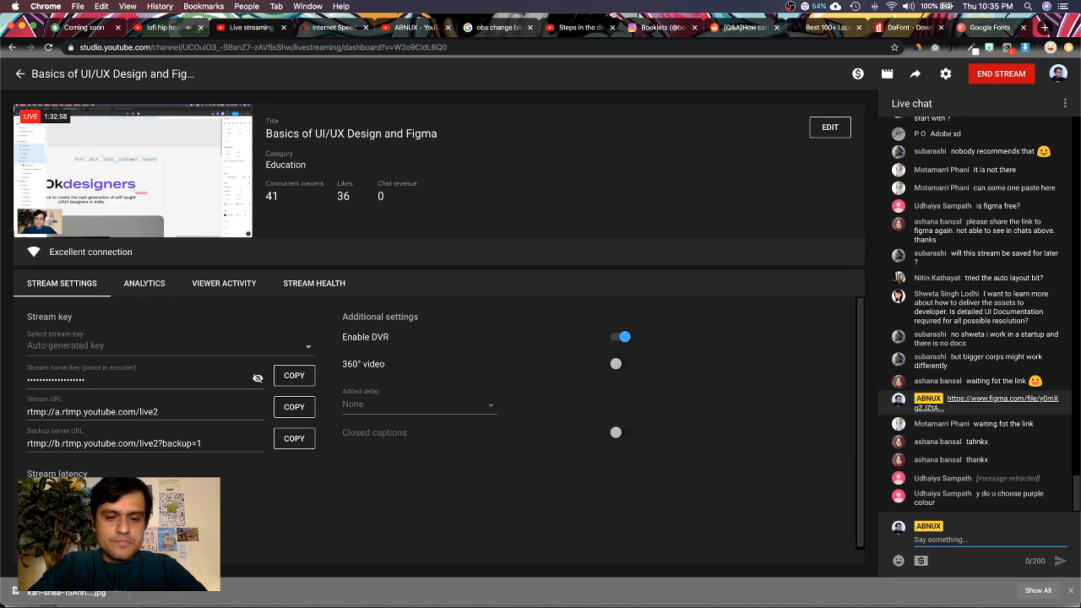
click(539, 599)
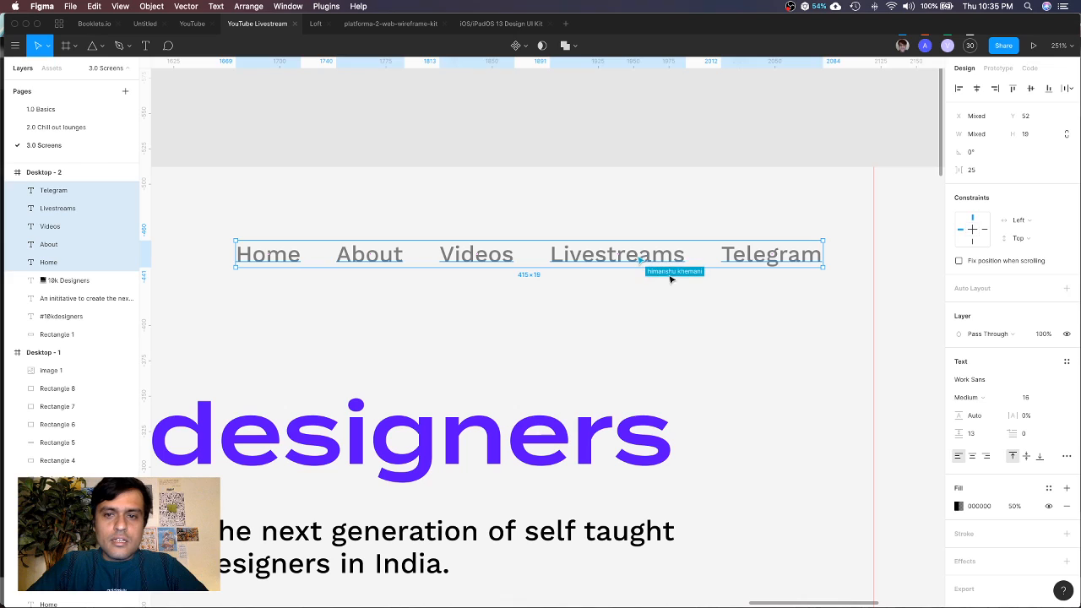
Reduce the horizontal spacing between the five selected navigation links to 15 on the canvas
scroll(701, 258, up, 2)
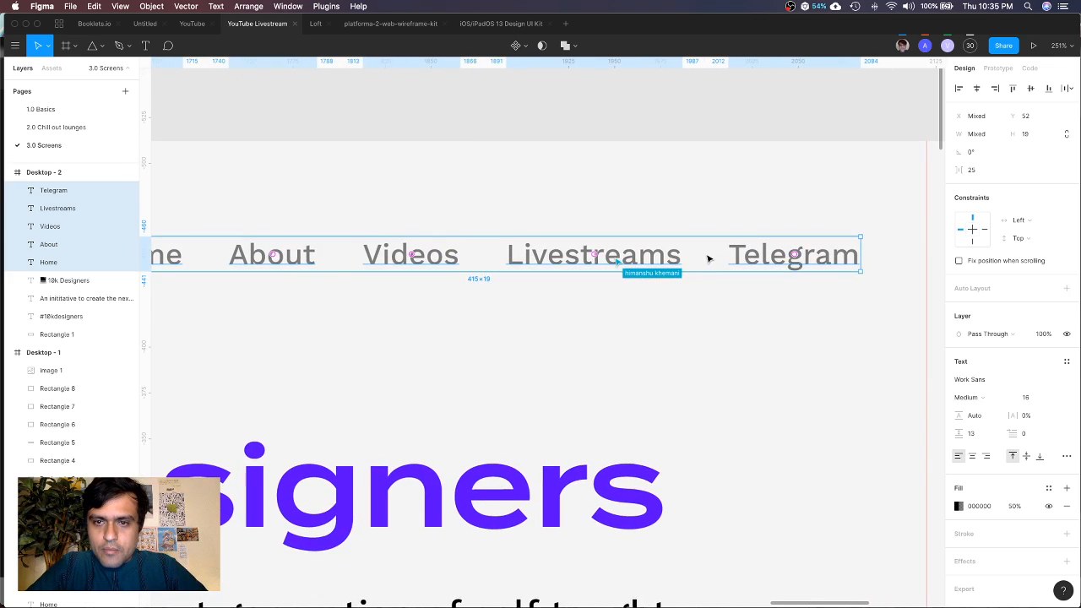
scroll(714, 259, up, 3)
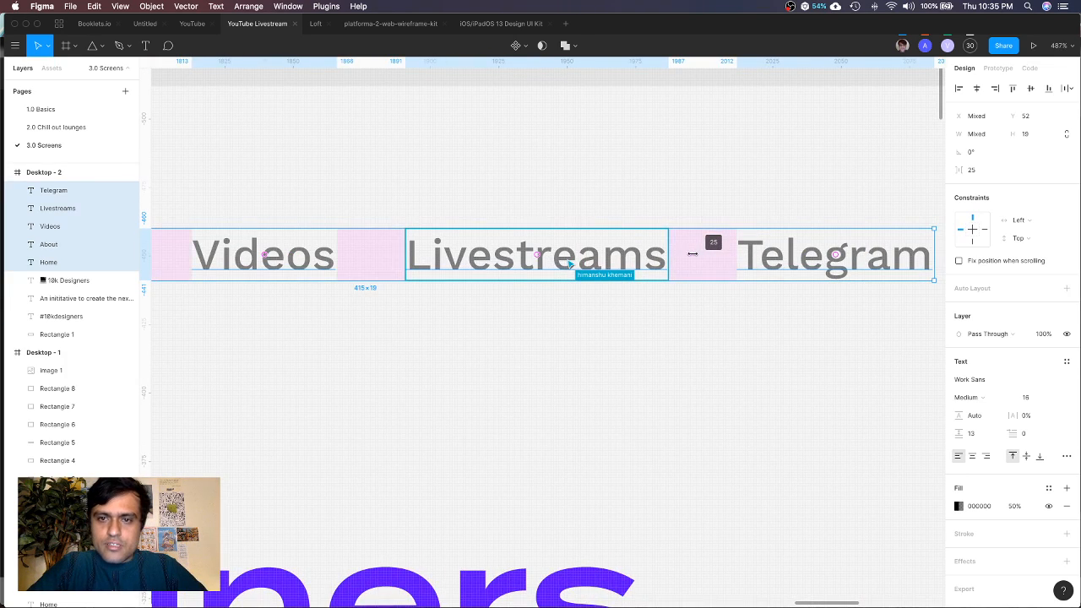
drag(704, 253, 610, 254)
scroll(610, 255, down, 4)
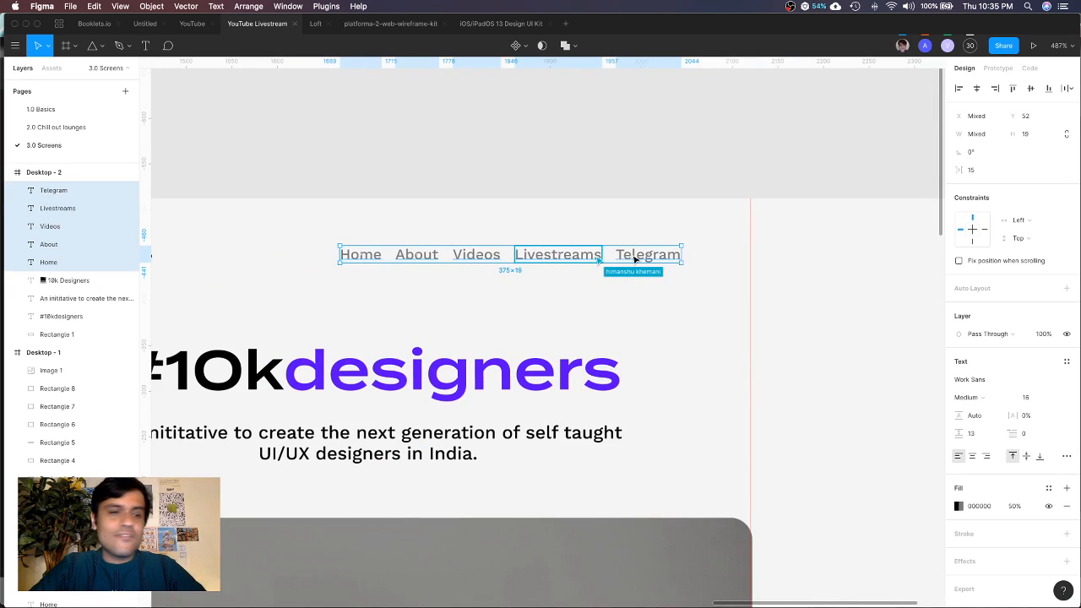
Right-align the text of the five navigation links and nudge them 70 px right toward the vertical guide at 1140
scroll(752, 335, down, 5)
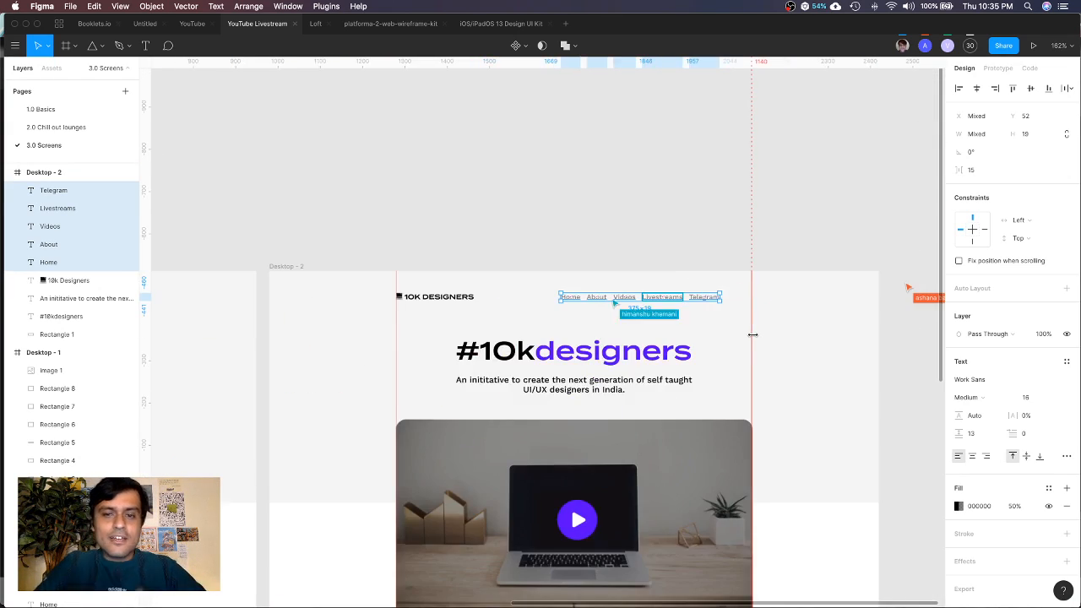
click(987, 457)
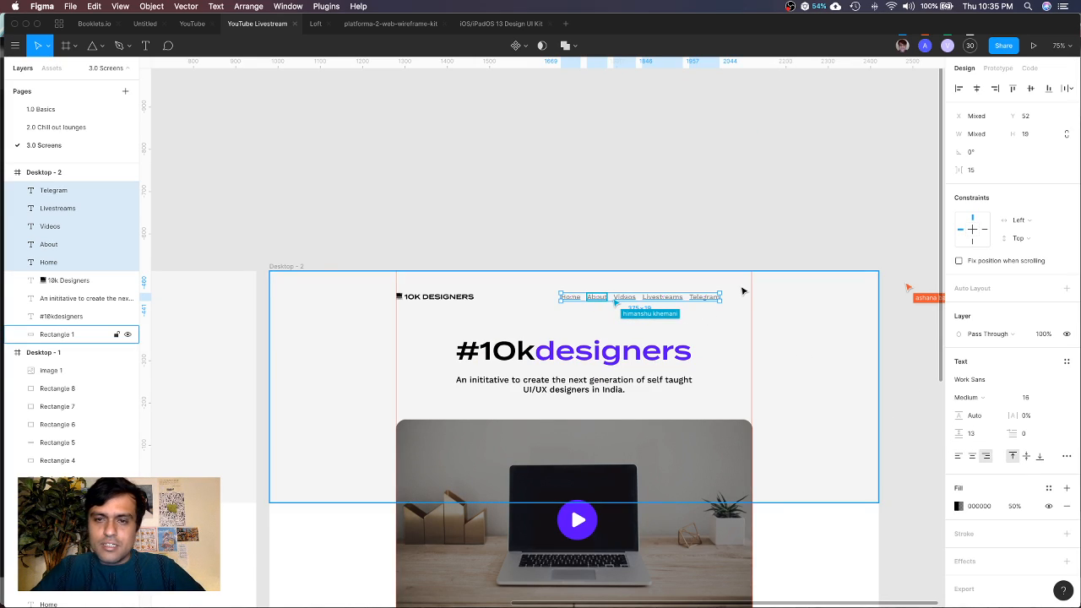
key(shift+Right)
key(shift+Right)
key(shift+Right)
key(shift+Right)
key(shift+Right)
key(shift+Right)
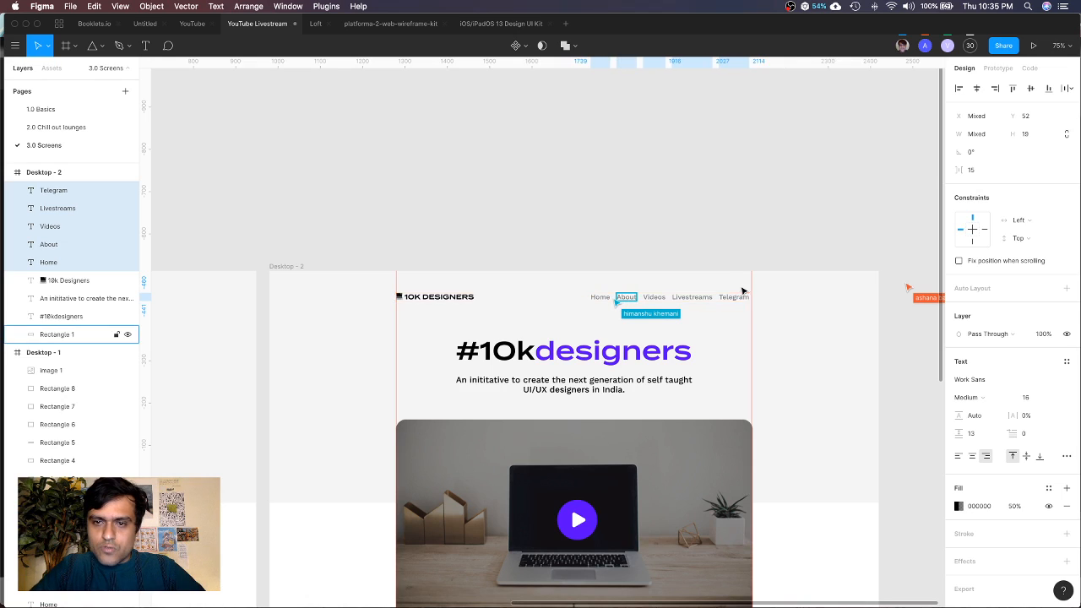
Nudge the five navigation links another 6 px right so Telegram's right edge meets the vertical guide
scroll(724, 297, up, 5)
key(alt)
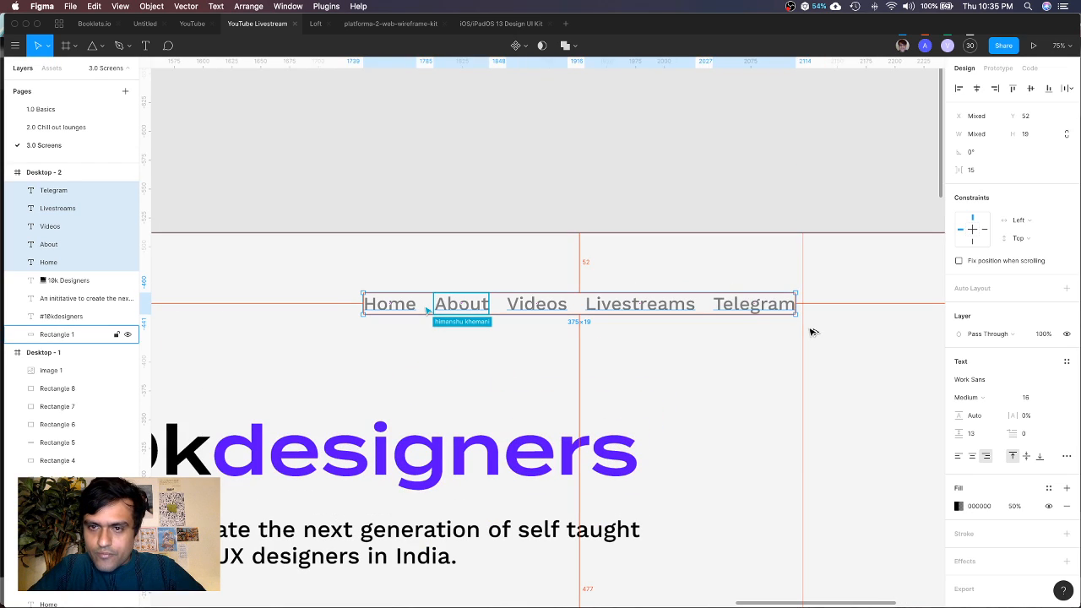
key(Right)
key(Right)
key(Right)
key(Right)
key(Right)
key(Right)
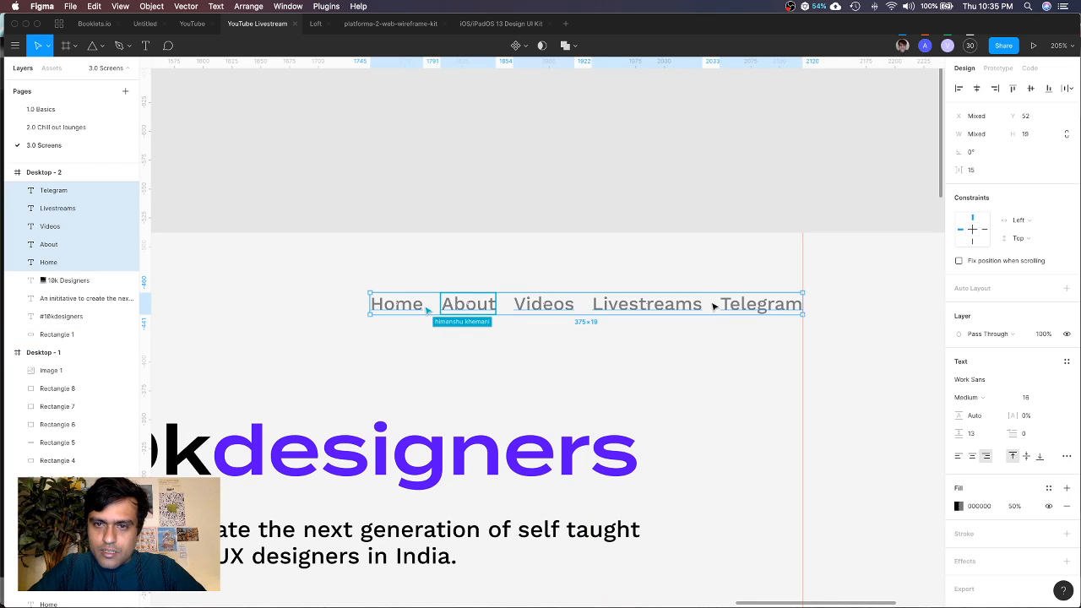
Reduce the spacing between the five navigation links to 12 on the canvas
scroll(714, 306, up, 2)
scroll(713, 306, up, 1)
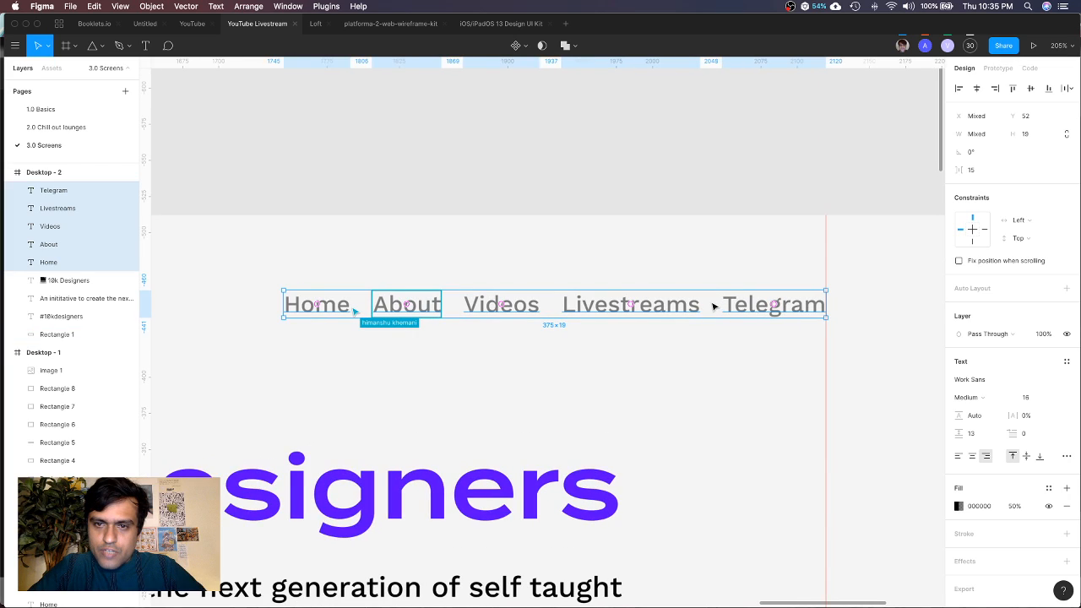
scroll(714, 307, up, 10)
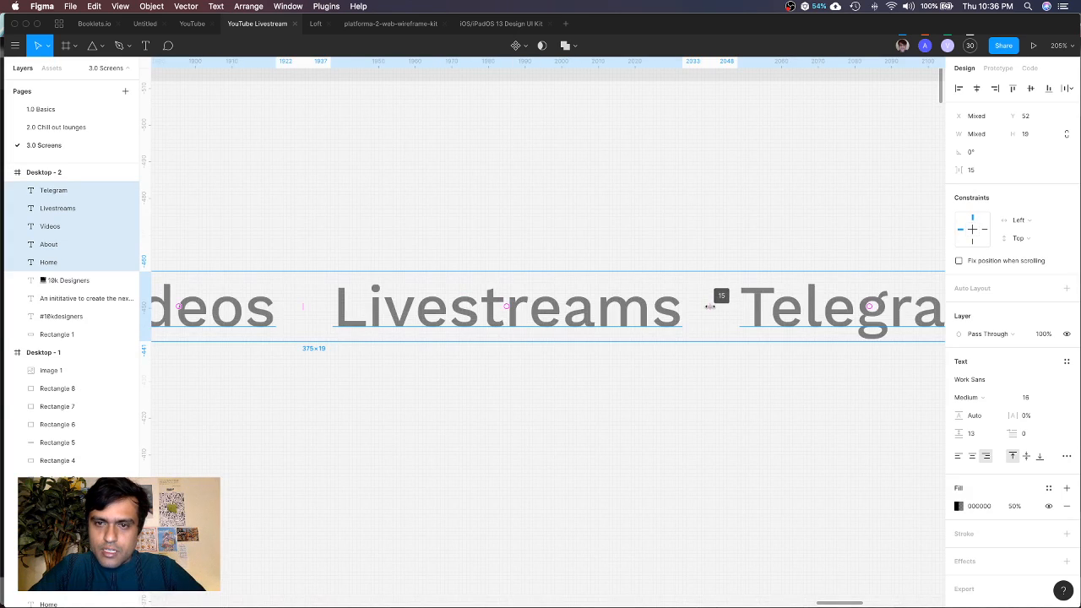
drag(714, 307, 672, 303)
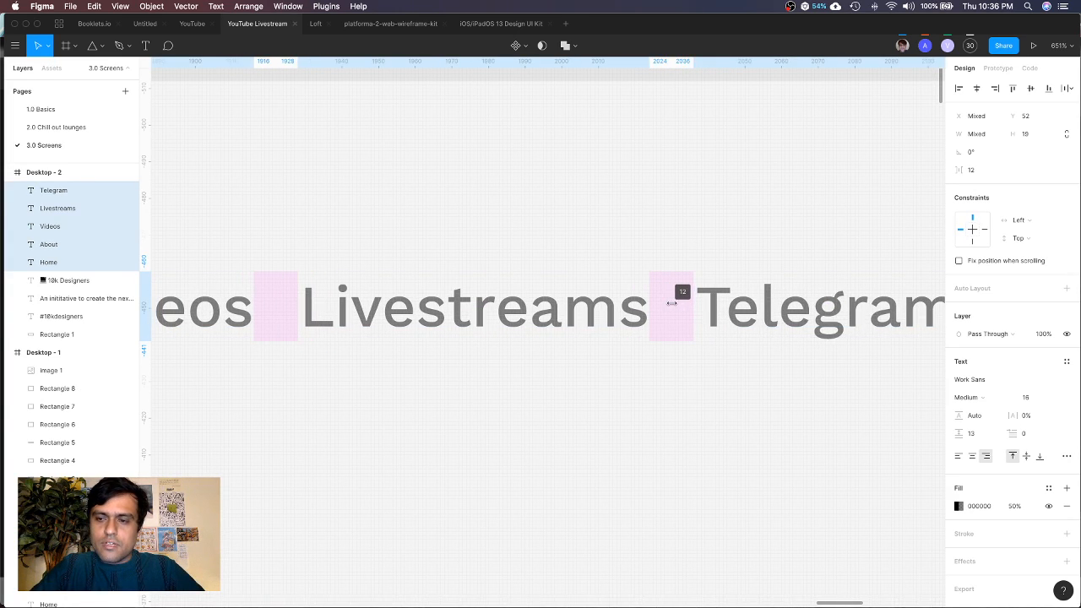
scroll(672, 303, down, 10)
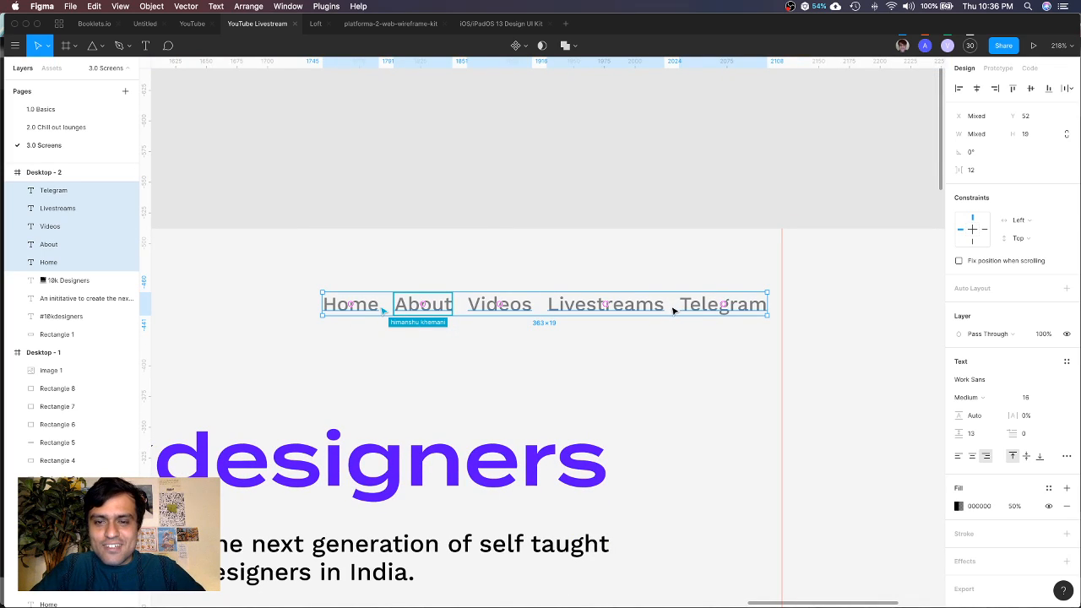
Increase the spacing between the five navigation links to 16 on the canvas
scroll(673, 311, up, 2)
scroll(648, 312, up, 5)
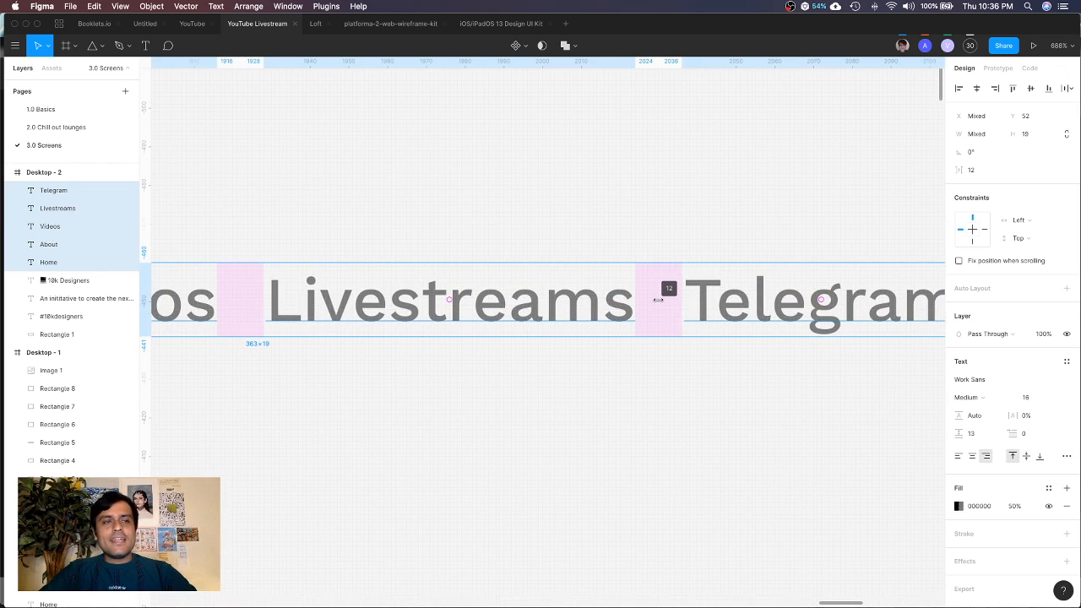
drag(659, 300, 708, 303)
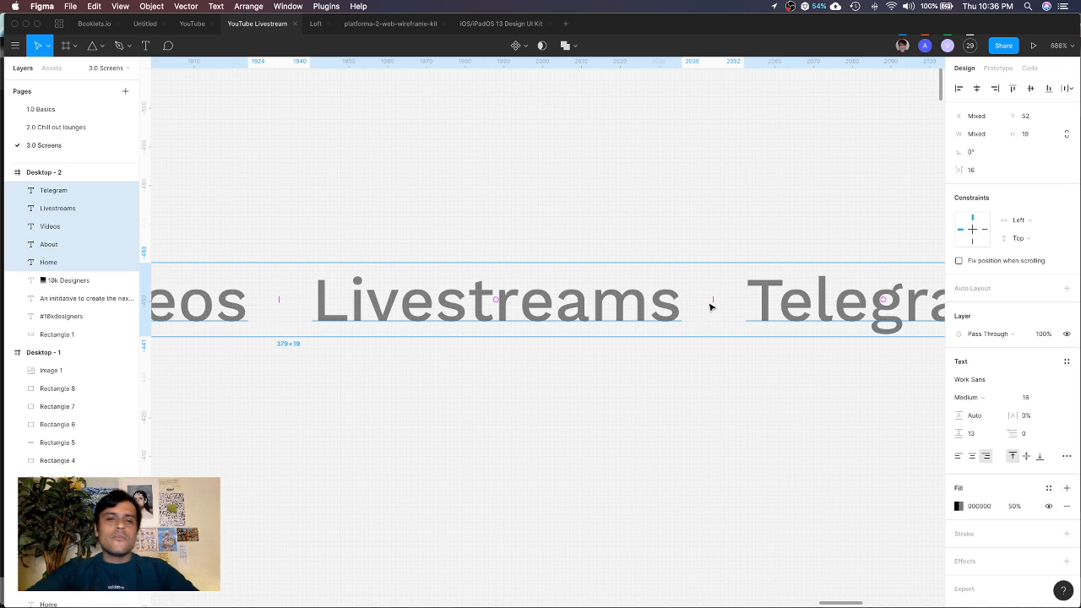
scroll(708, 304, down, 5)
scroll(711, 308, down, 5)
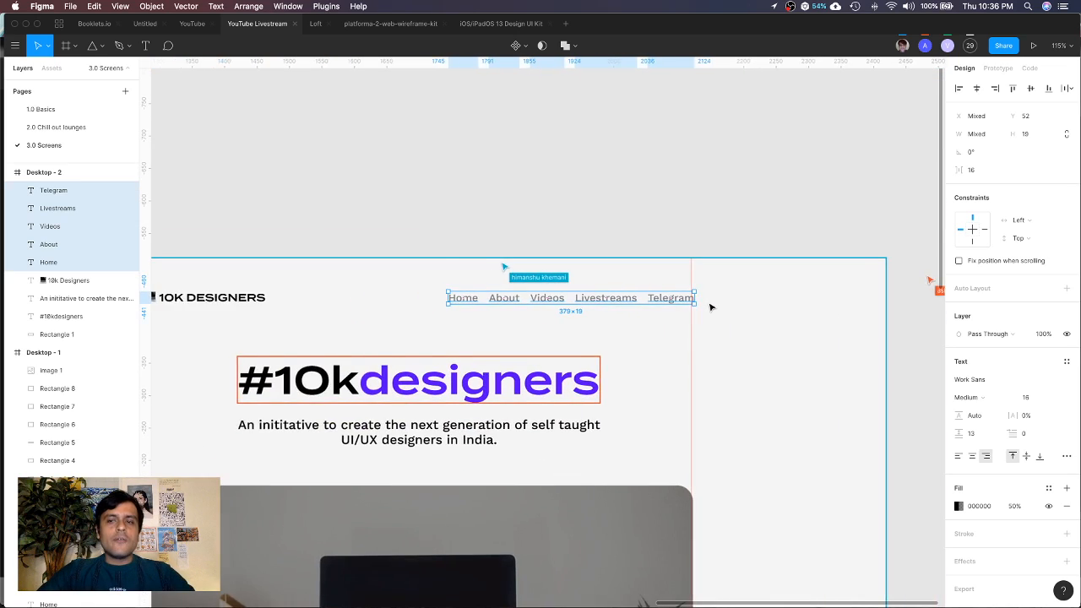
Draw a small square on the empty canvas beside the Desktop - 2 frame and resize it to 8 × 8
scroll(710, 308, right, 3)
scroll(711, 307, right, 1)
key(f)
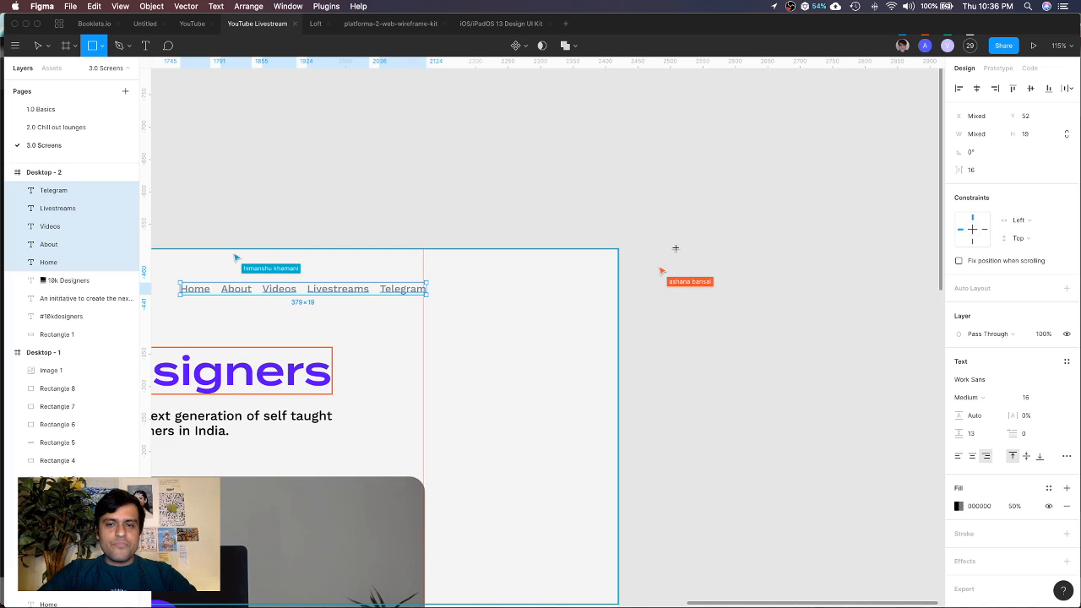
drag(649, 249, 659, 258)
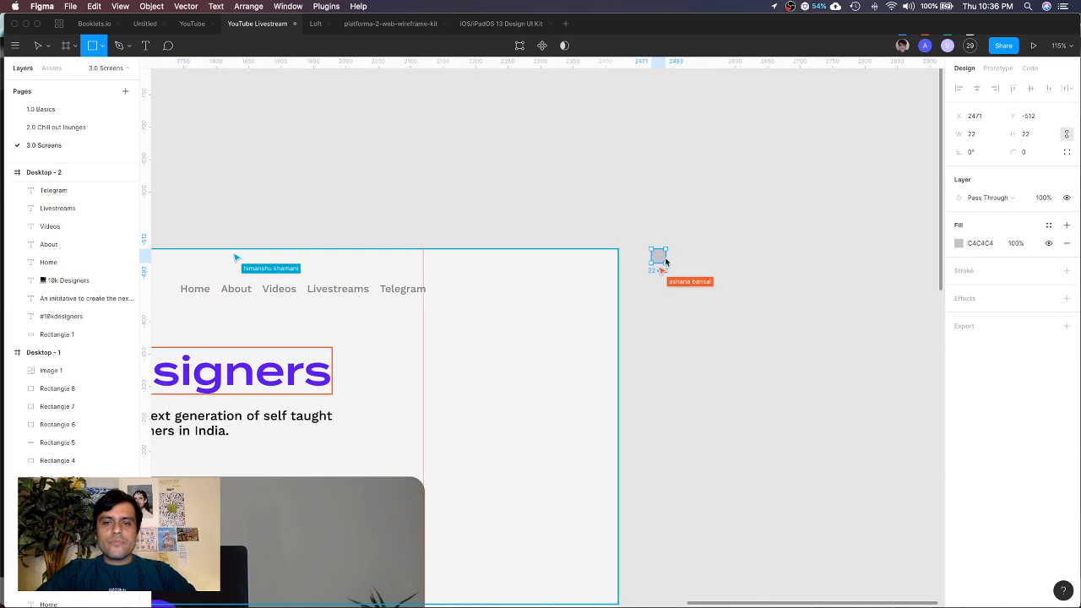
scroll(659, 258, up, 5)
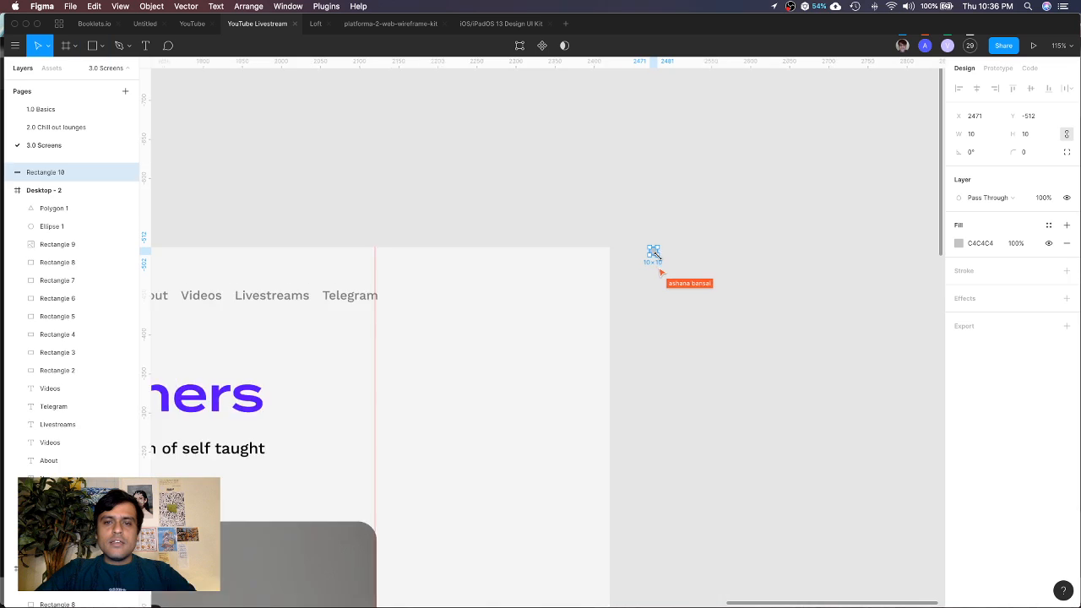
drag(657, 255, 648, 248)
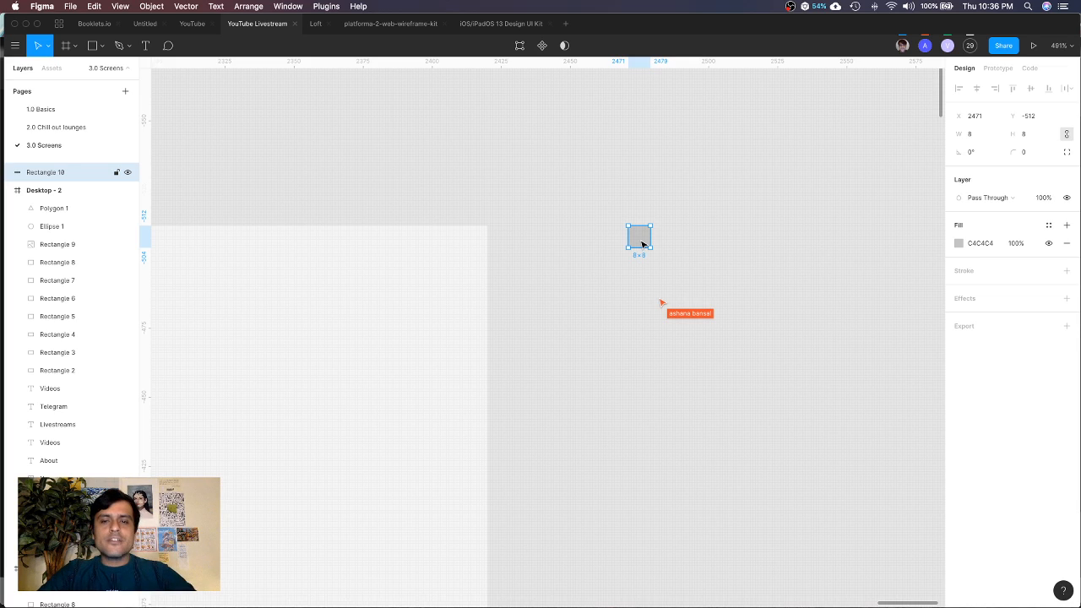
Duplicate the 8 × 8 square downward and enlarge the copies to 16 × 16, 24 × 24 and 32 × 32
drag(642, 244, 667, 434)
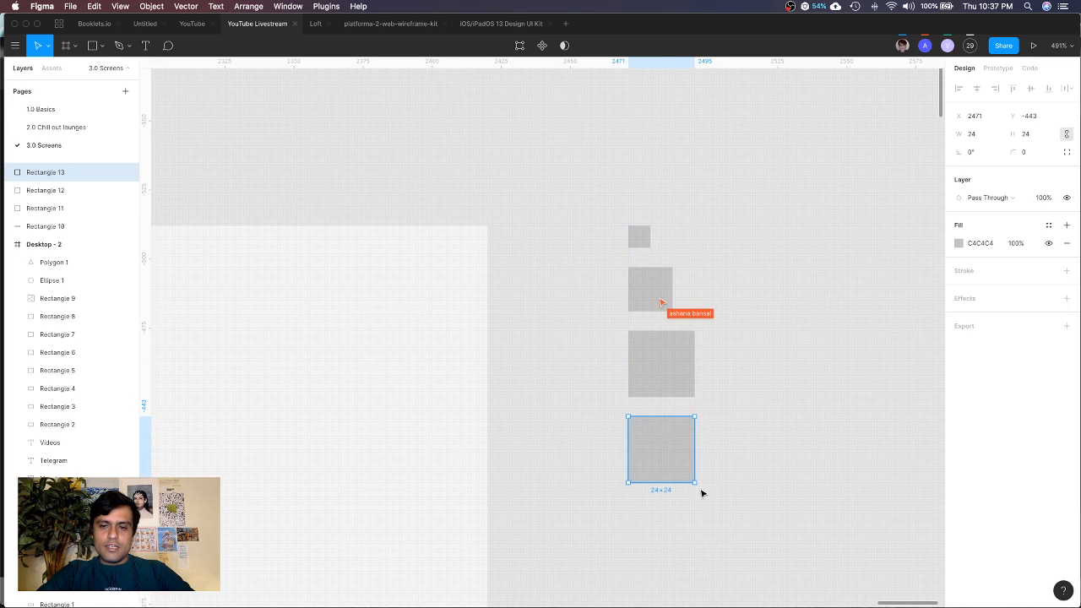
drag(695, 483, 715, 500)
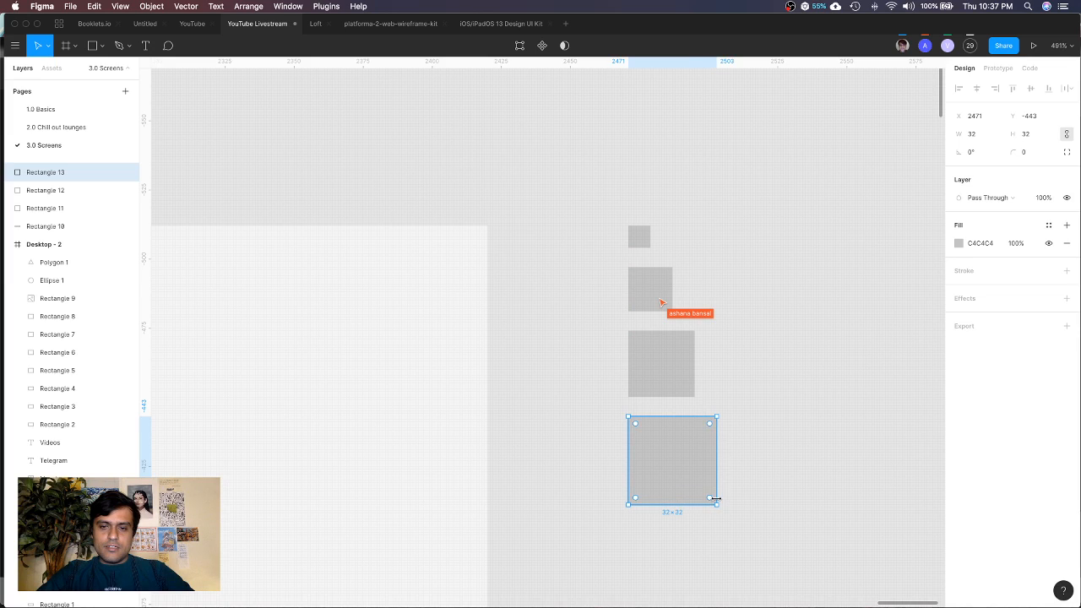
click(797, 434)
scroll(796, 434, down, 5)
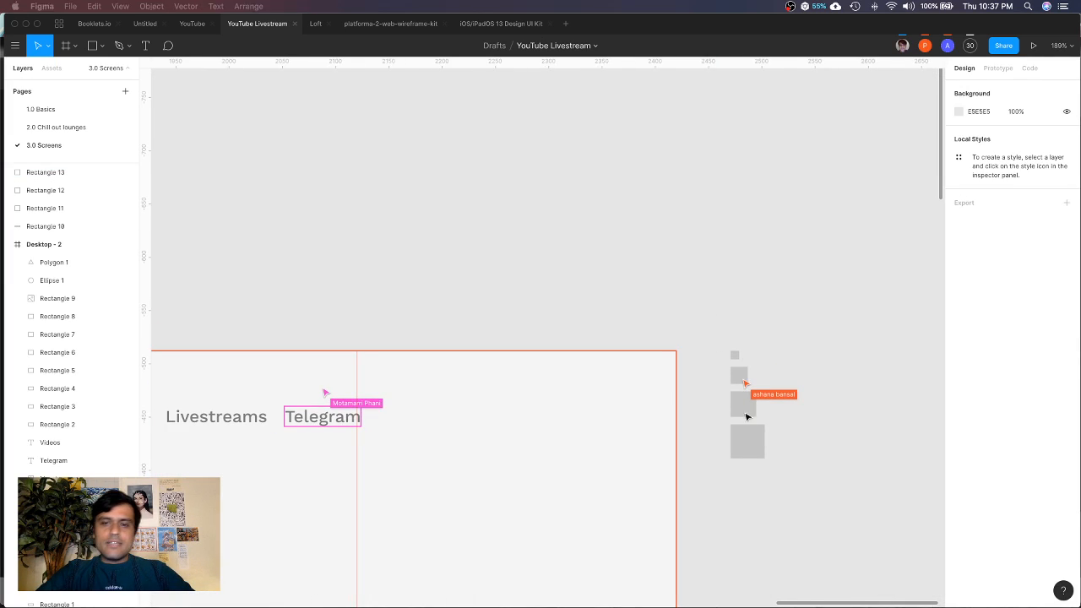
drag(715, 330, 761, 450)
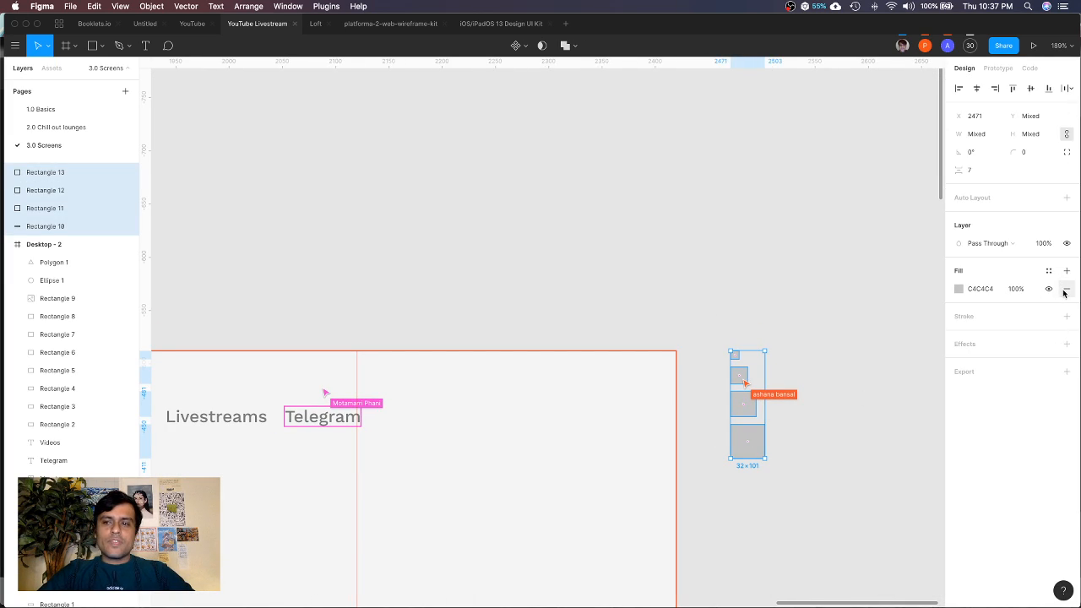
scroll(677, 299, down, 3)
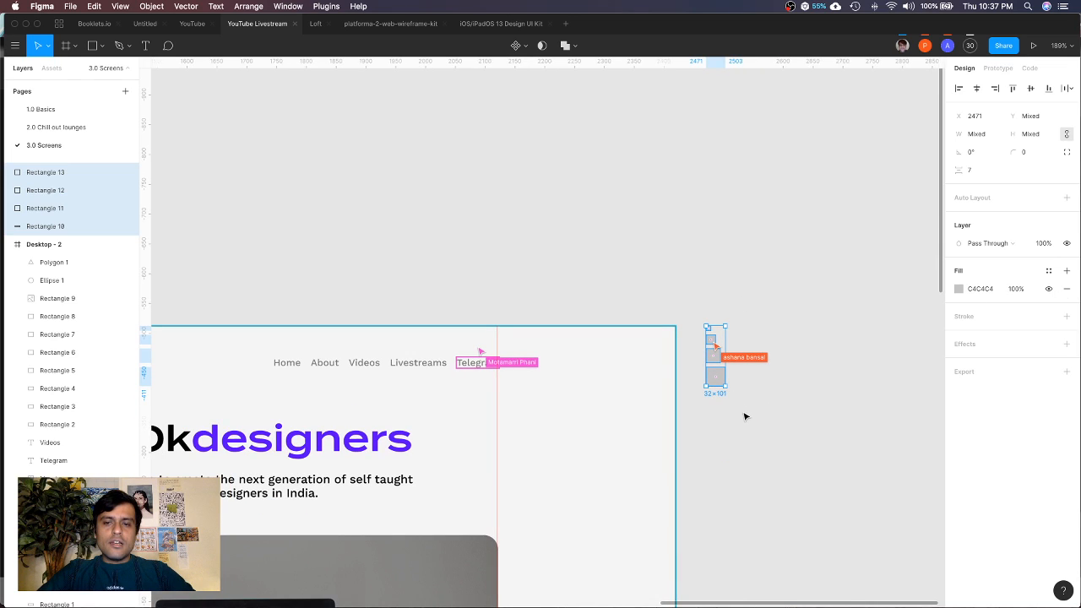
click(745, 416)
Extend the column of squares below the 32 × 32 one with duplicates enlarged to 48 × 48 and 64 × 64
click(714, 376)
scroll(717, 381, up, 2)
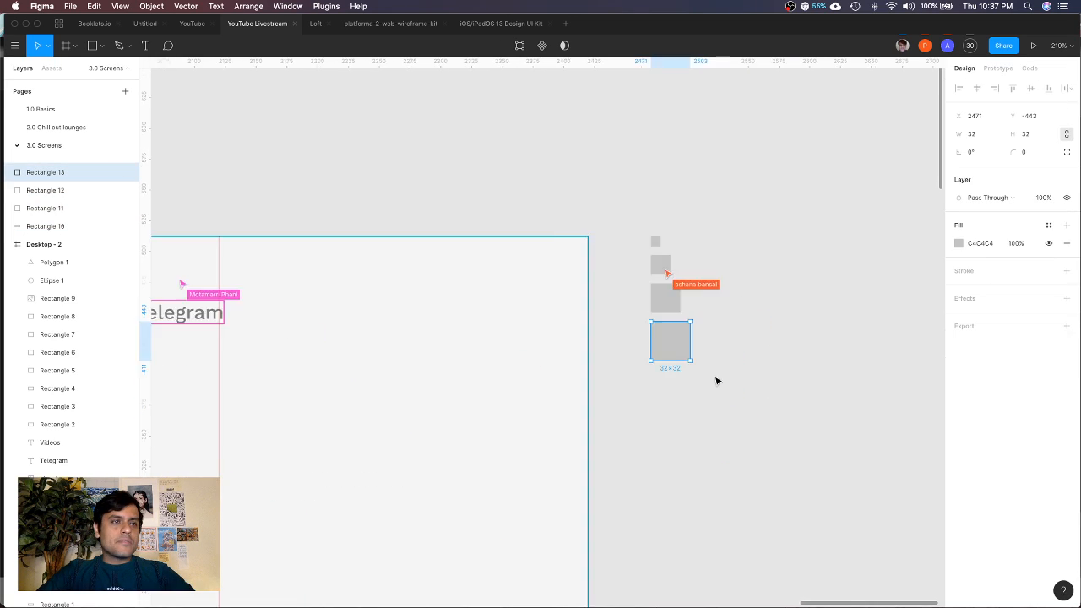
scroll(717, 381, down, 2)
scroll(717, 381, right, 2)
drag(566, 241, 601, 331)
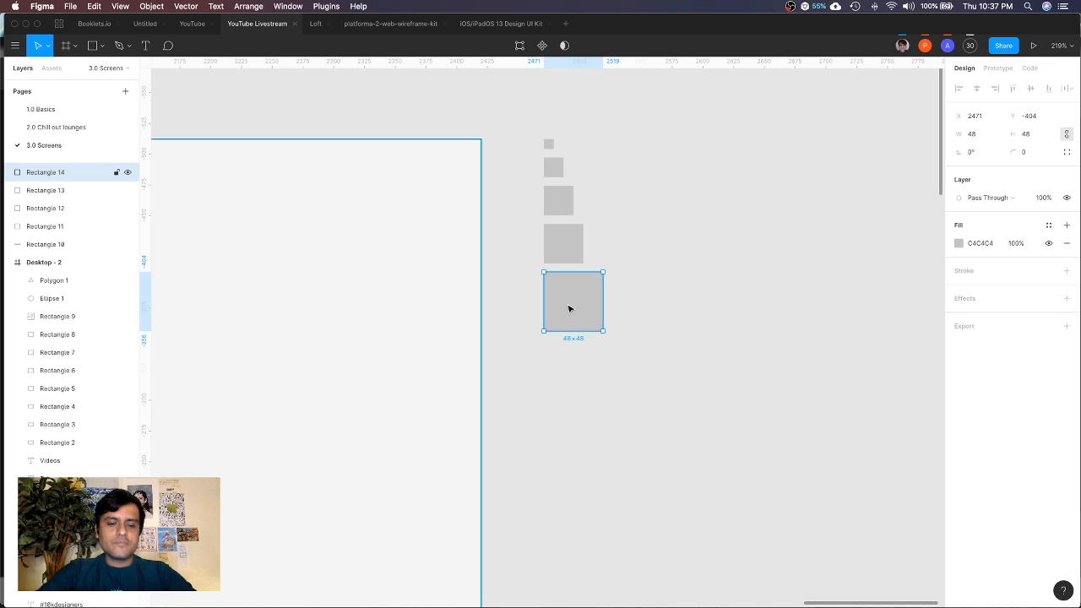
drag(577, 300, 622, 415)
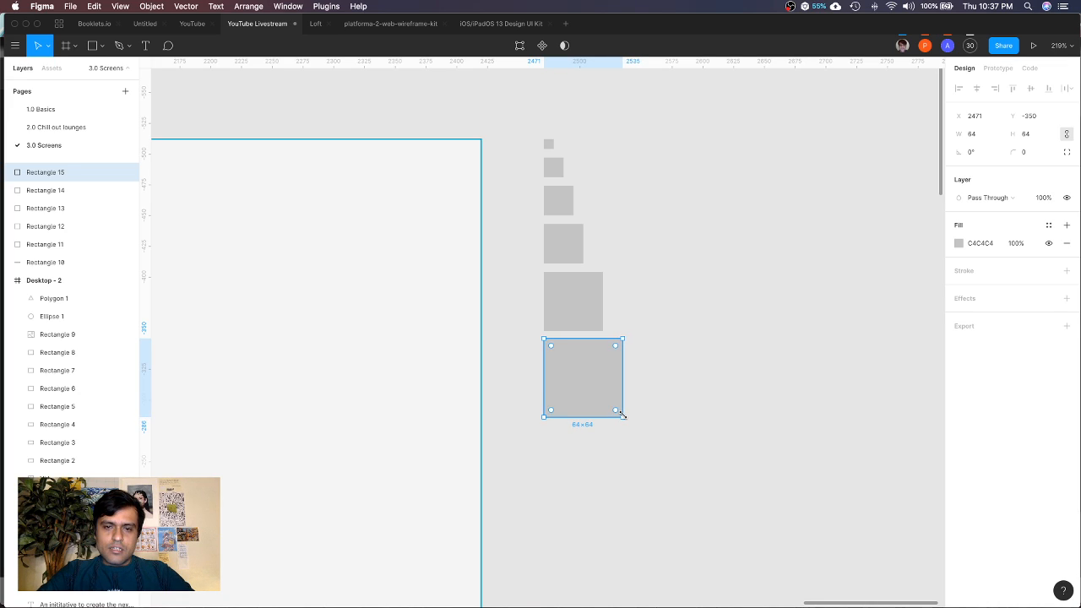
Add two more duplicates below the 64 × 64 square, enlarging them to 128 × 128 and 184 × 184
drag(582, 369, 583, 452)
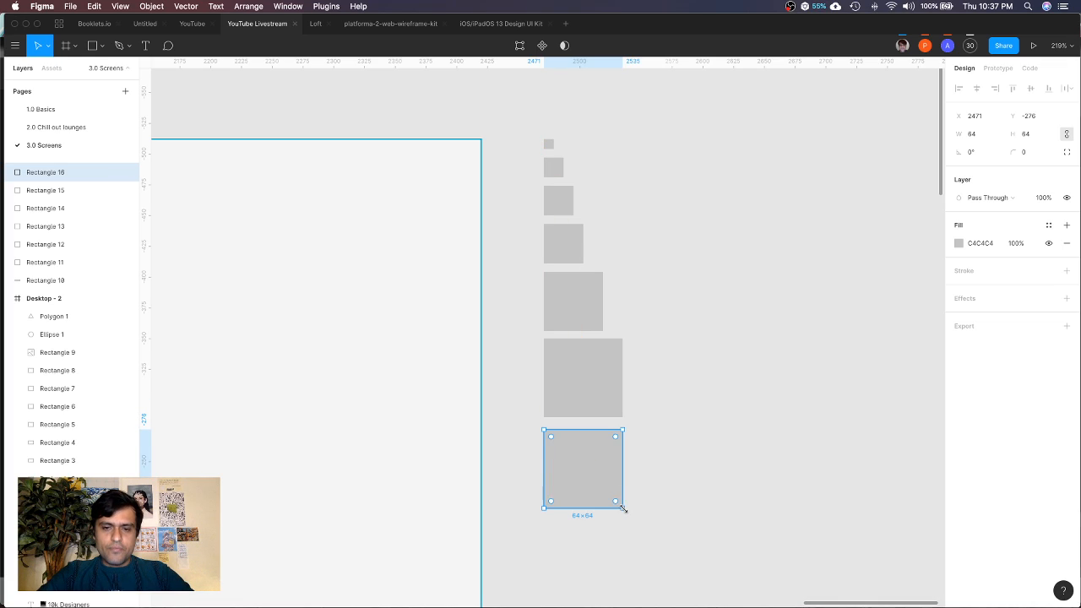
drag(623, 507, 696, 586)
scroll(695, 588, down, 5)
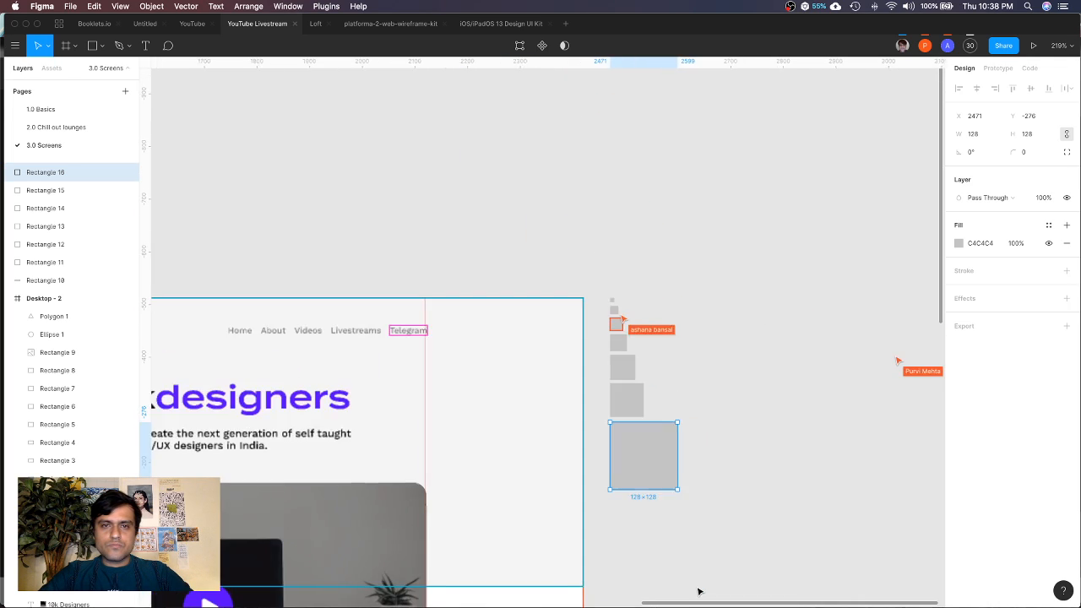
drag(640, 446, 645, 523)
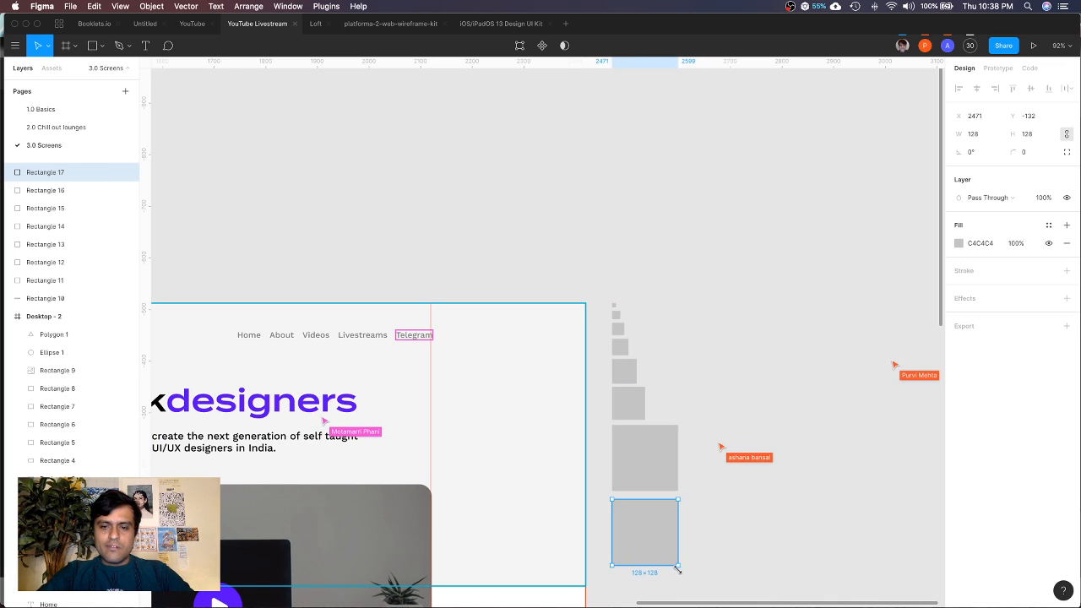
drag(678, 566, 706, 591)
scroll(708, 590, down, 5)
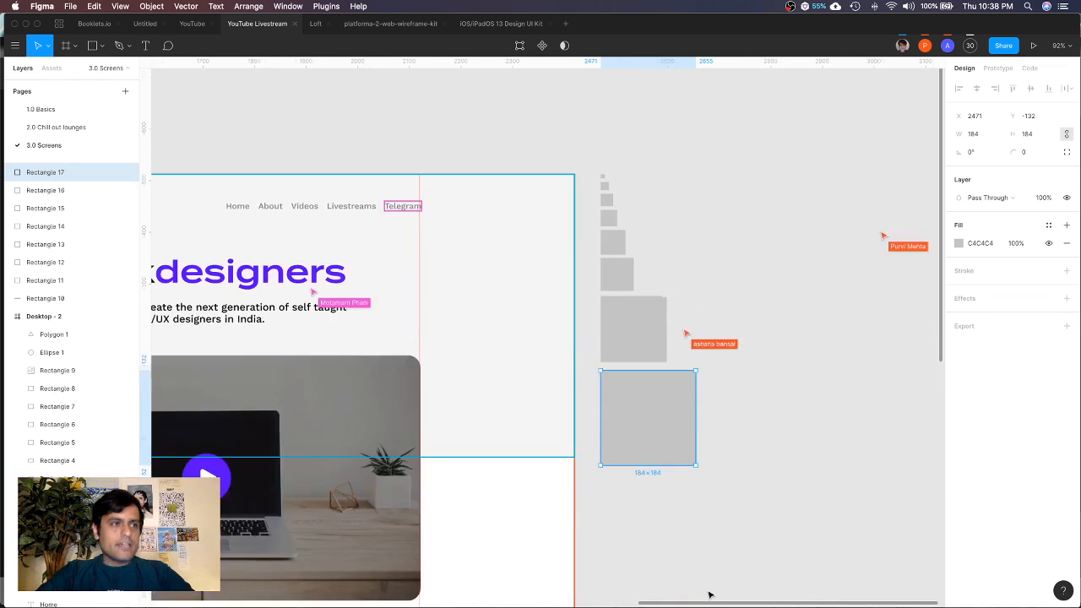
Enlarge the lowest square in the spacing-scale column to 256 × 256
drag(691, 440, 721, 478)
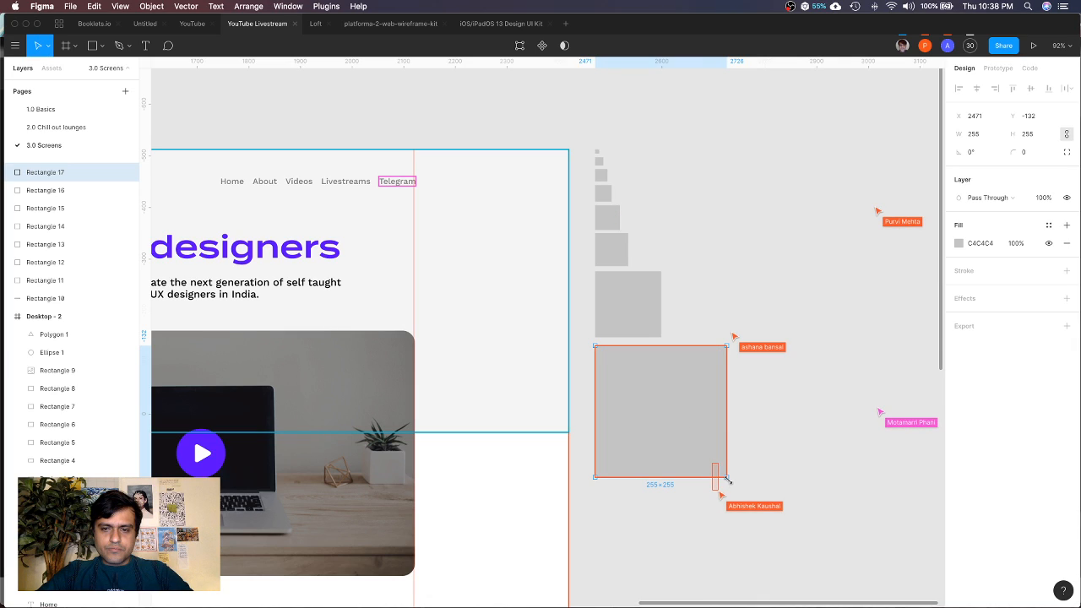
drag(726, 478, 726, 478)
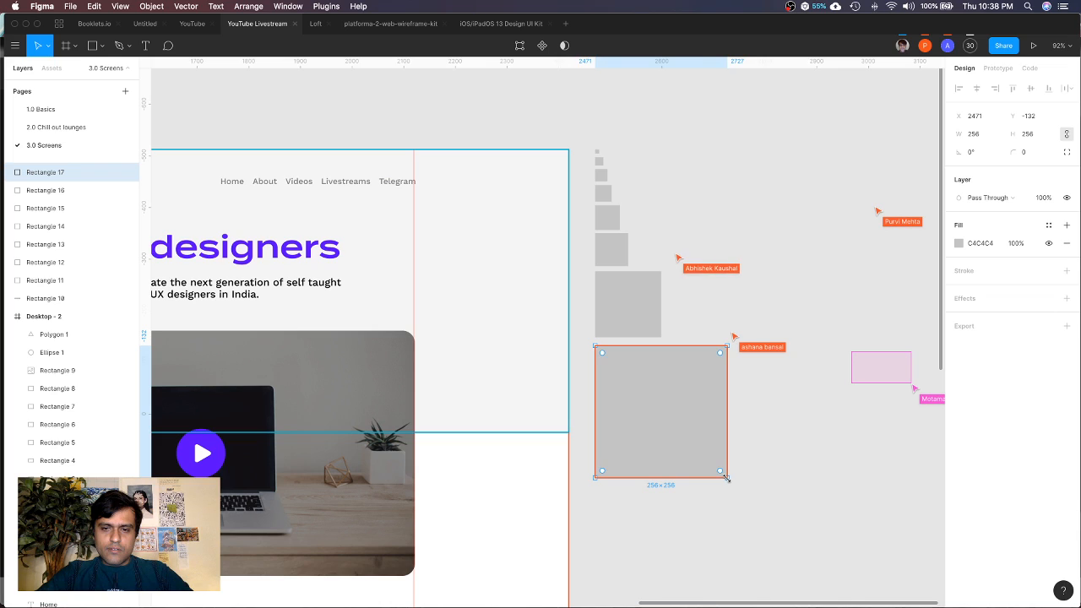
click(669, 550)
Select the five header navigation links together: Home, About, Videos, Livestreams and Telegram
scroll(669, 550, up, 3)
scroll(669, 551, left, 4)
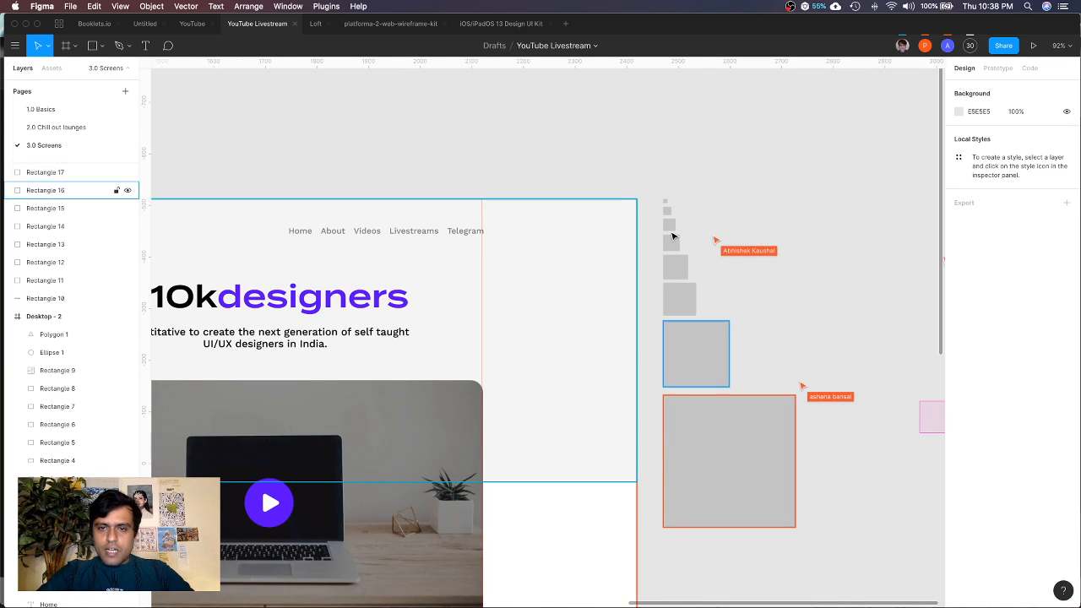
scroll(433, 230, up, 2)
scroll(433, 230, left, 2)
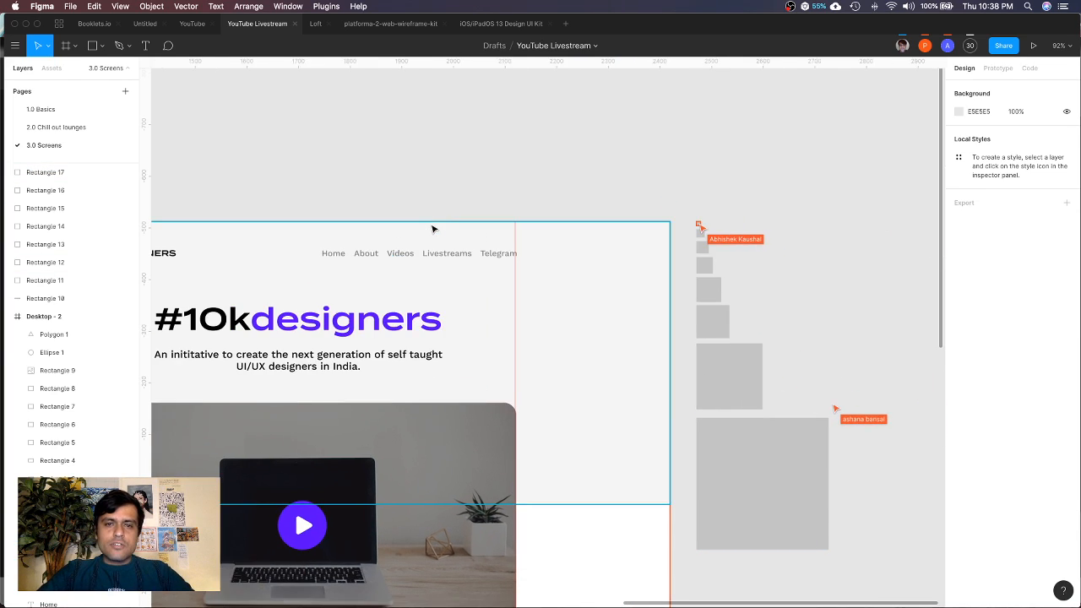
click(489, 258)
scroll(457, 259, up, 5)
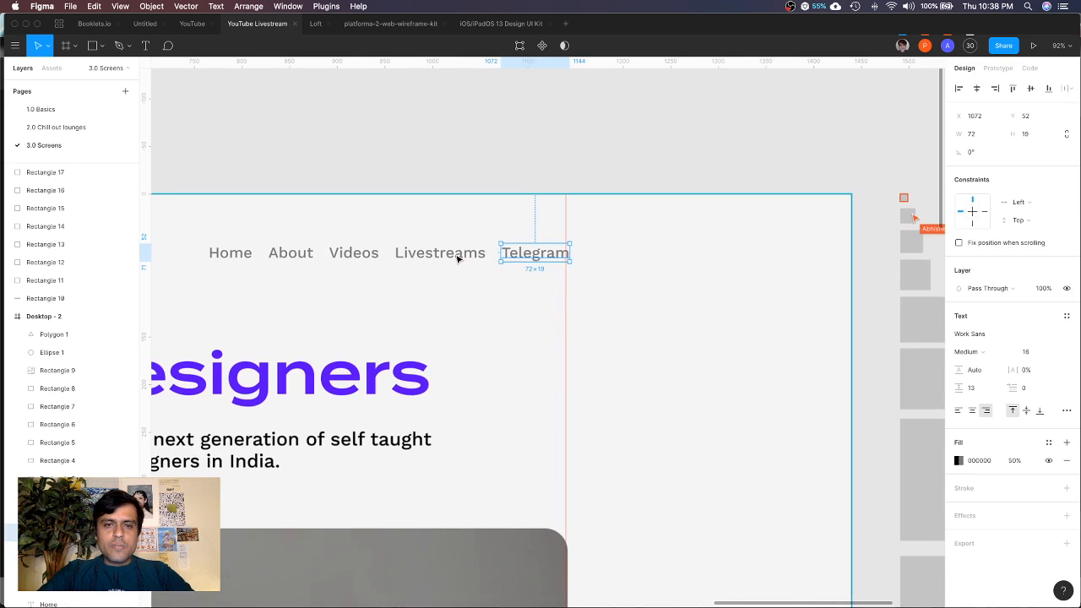
shift+click(457, 255)
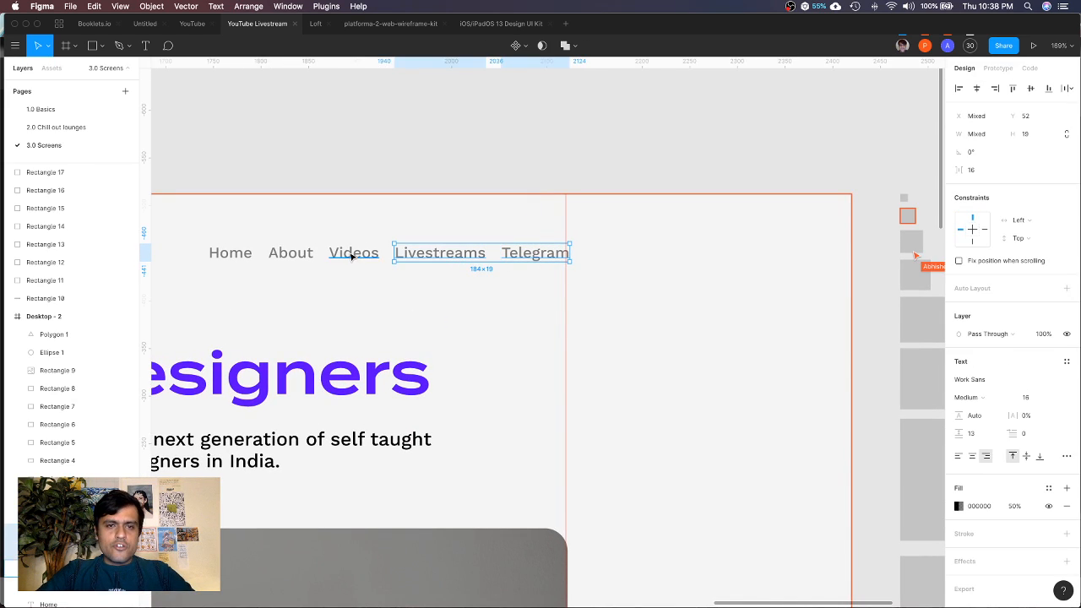
shift+click(350, 253)
shift+click(275, 253)
shift+click(233, 254)
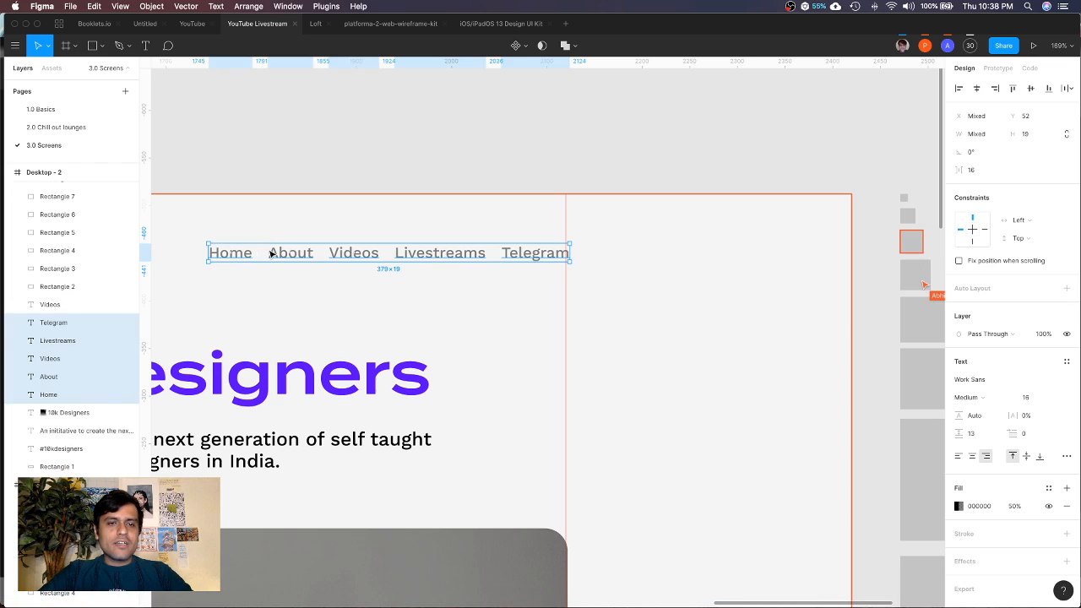
Try gaps of 8, 16 and 24 between the selected navigation links
scroll(269, 255, up, 2)
scroll(258, 259, up, 1)
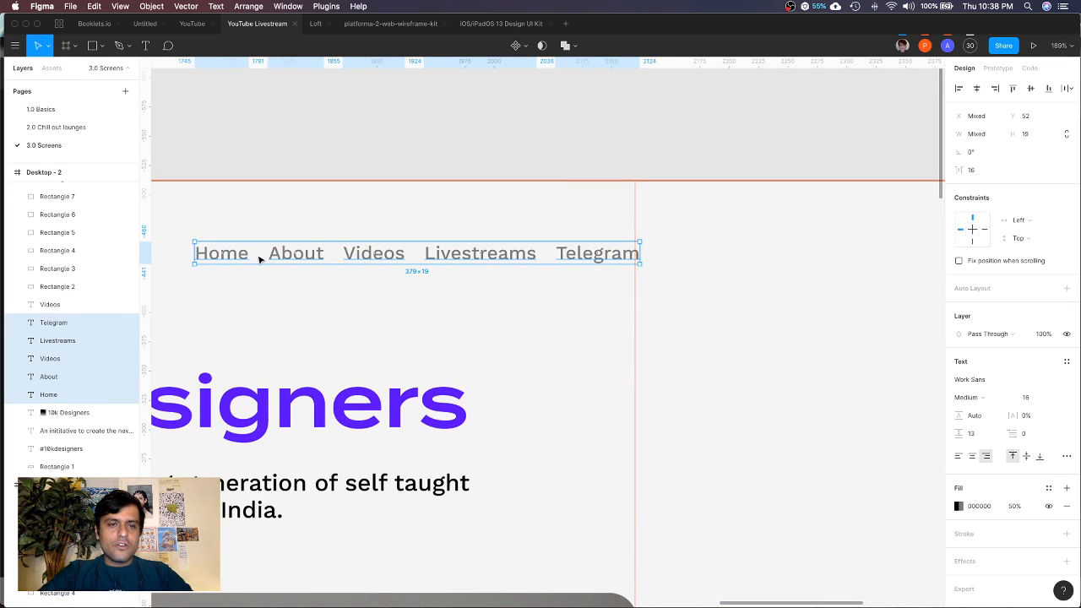
scroll(259, 260, up, 4)
scroll(279, 246, up, 2)
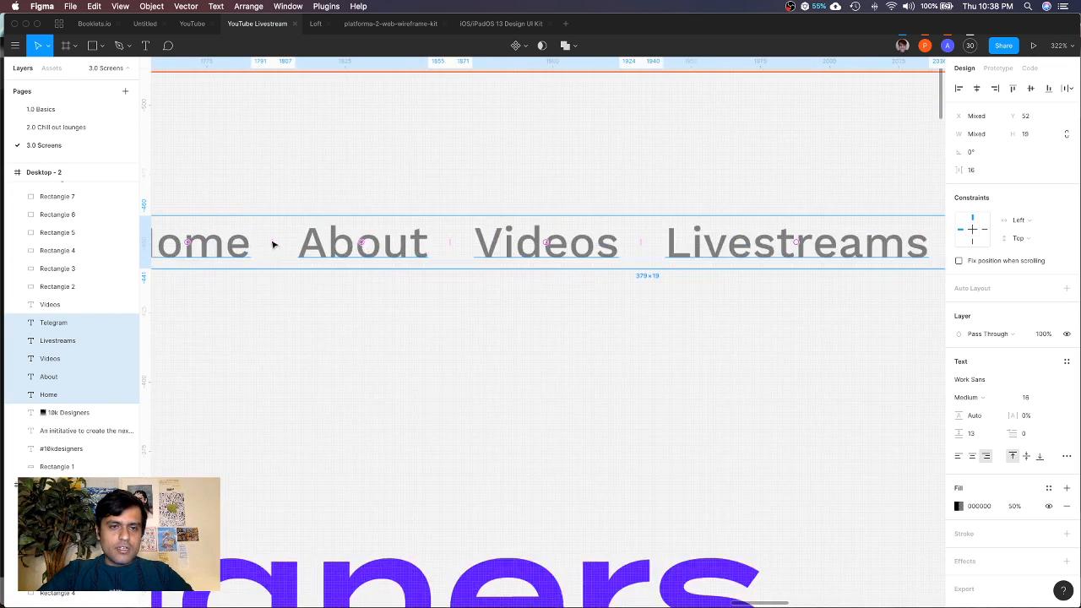
mouse_move(271, 241)
mouse_down()
mouse_move(300, 242)
mouse_move(261, 242)
mouse_up()
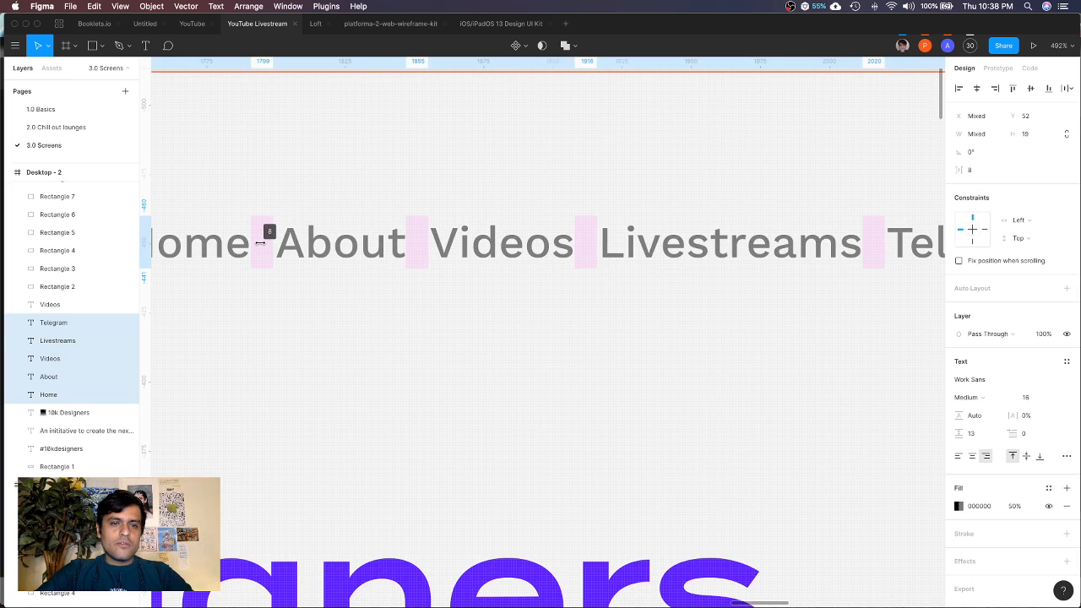
scroll(262, 244, down, 5)
scroll(263, 245, up, 8)
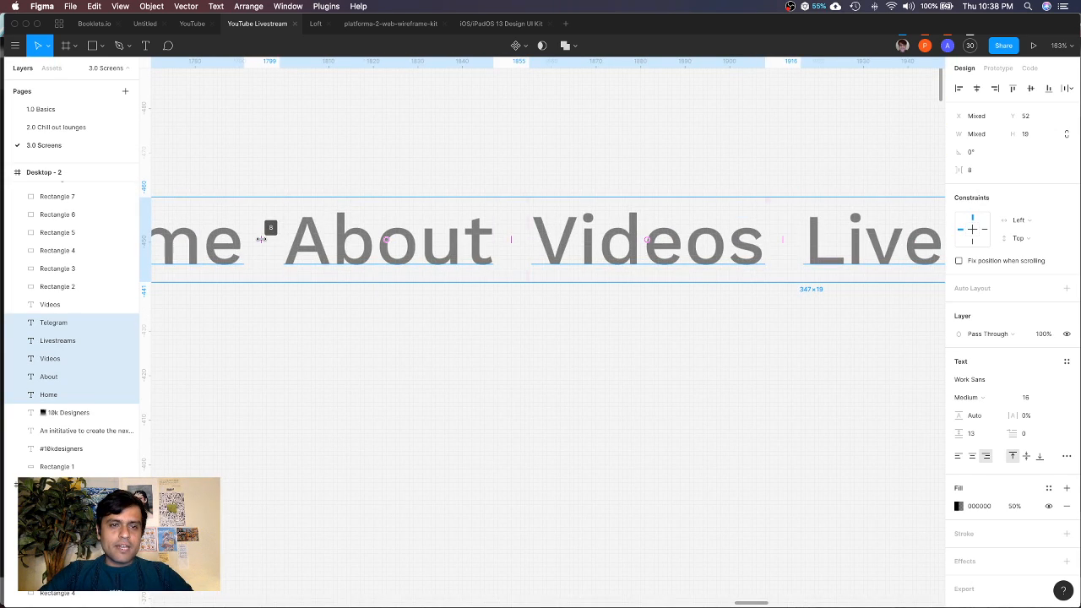
mouse_move(270, 236)
mouse_down()
mouse_move(289, 237)
mouse_move(279, 240)
mouse_up()
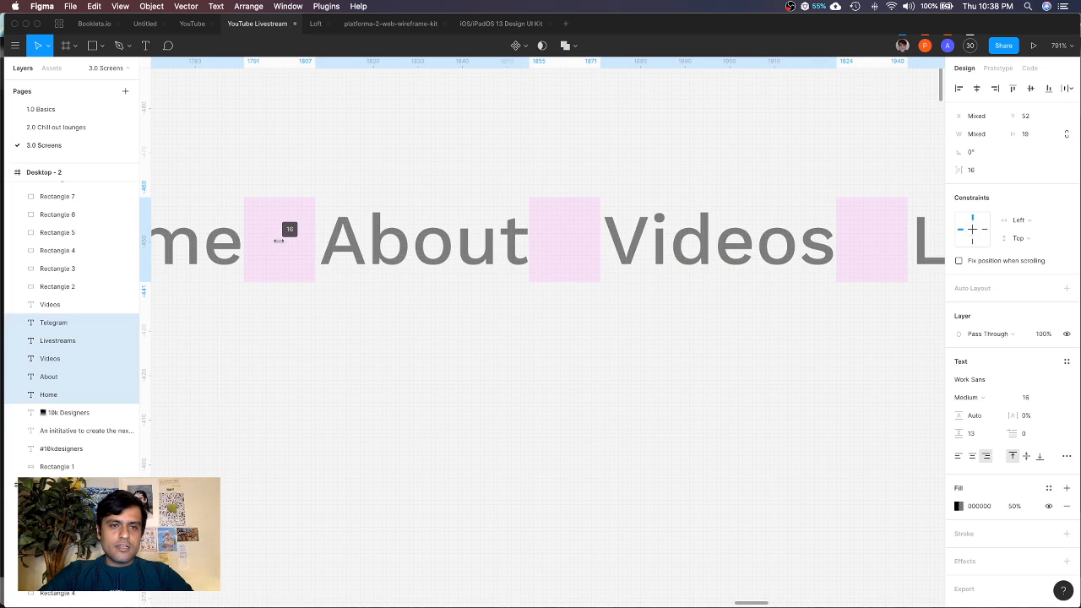
scroll(278, 241, down, 10)
scroll(282, 240, up, 8)
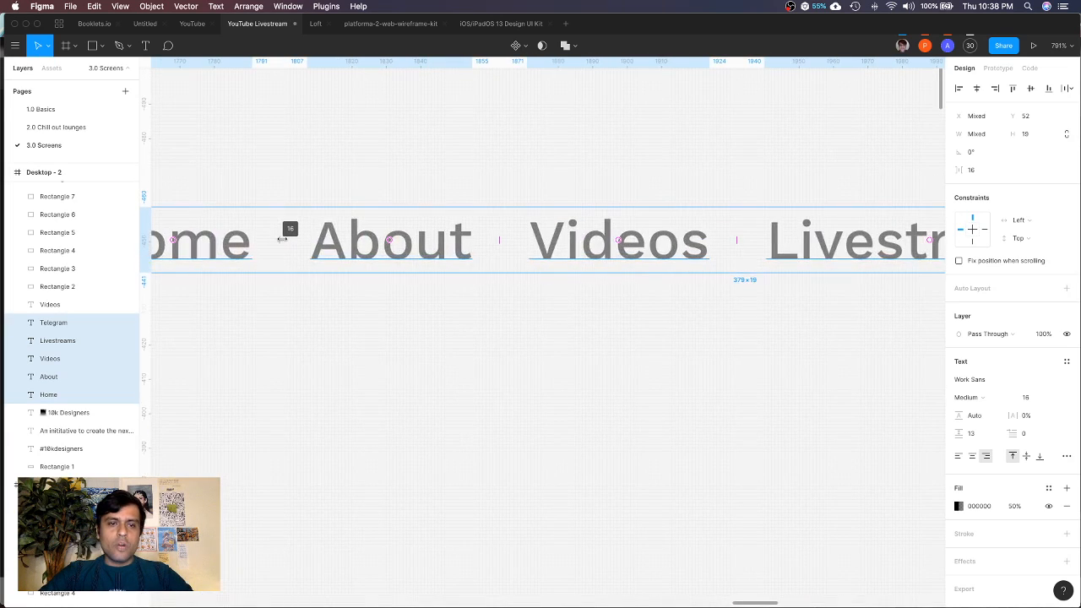
drag(282, 240, 296, 241)
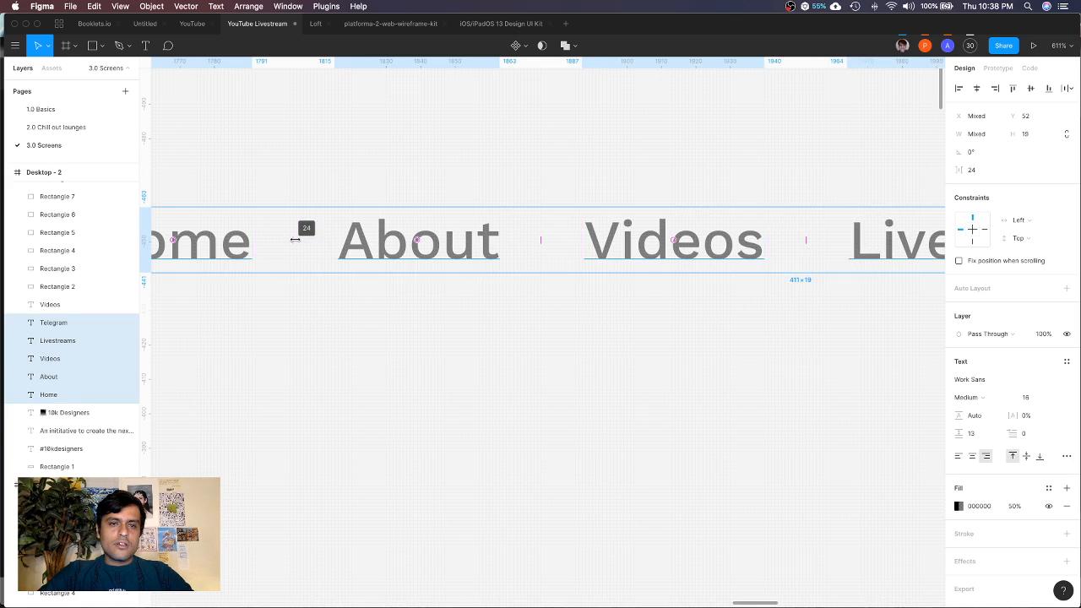
scroll(296, 244, down, 5)
scroll(292, 244, up, 10)
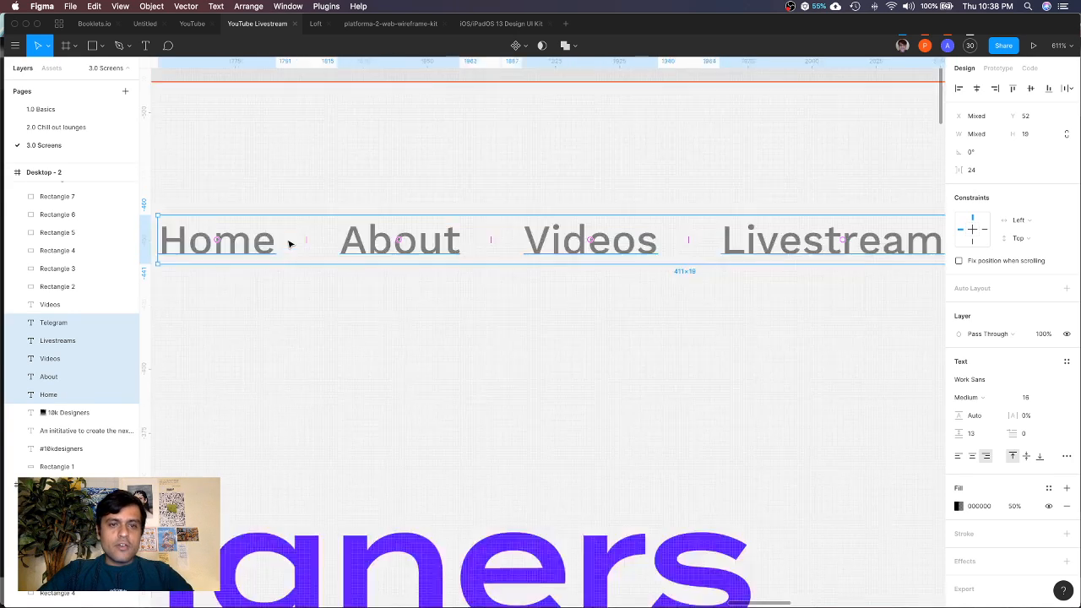
Set the gap between the navigation links to 32 and shift them left until Telegram ends at the layout guide at 1140
mouse_move(311, 241)
mouse_down()
mouse_move(338, 239)
mouse_move(324, 239)
mouse_up()
scroll(326, 241, down, 5)
key(shift+Left)
key(shift+Left)
key(shift+Left)
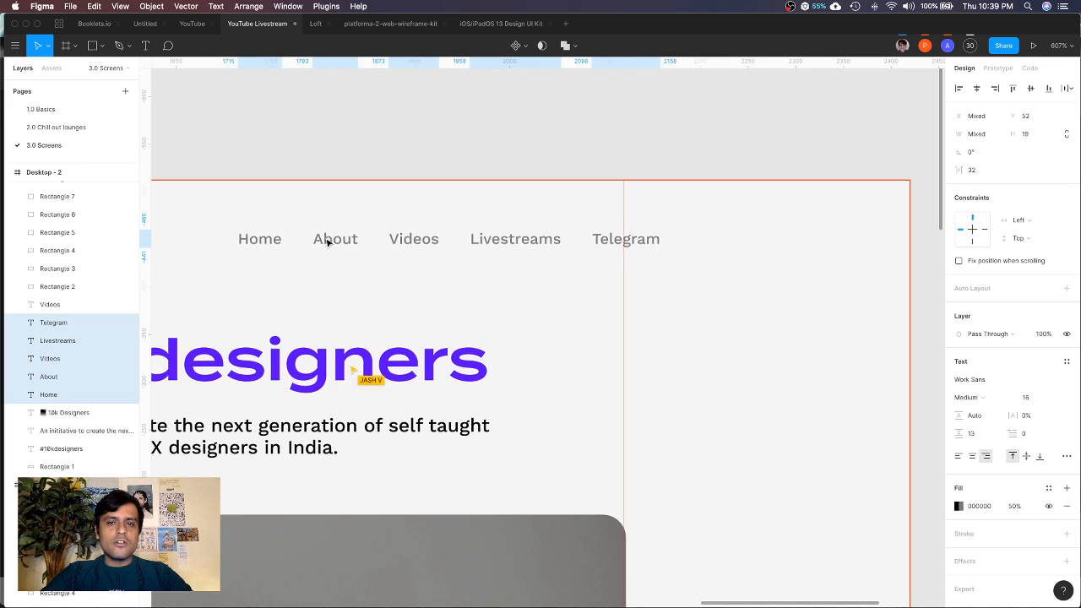
key(shift+Left)
key(shift+Left)
key(shift+Left)
key(shift+Left)
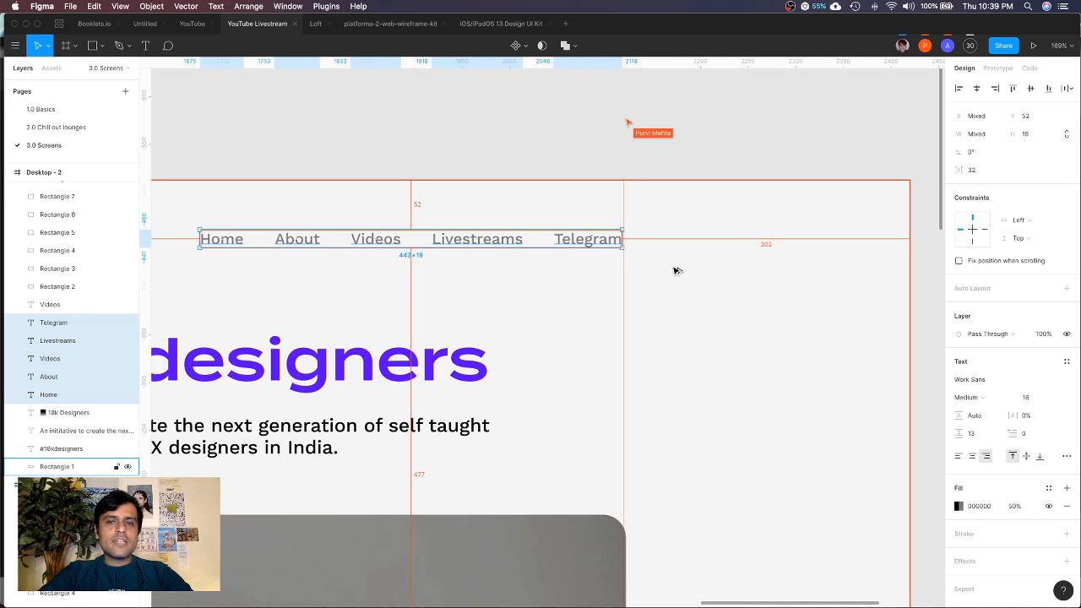
key(Right)
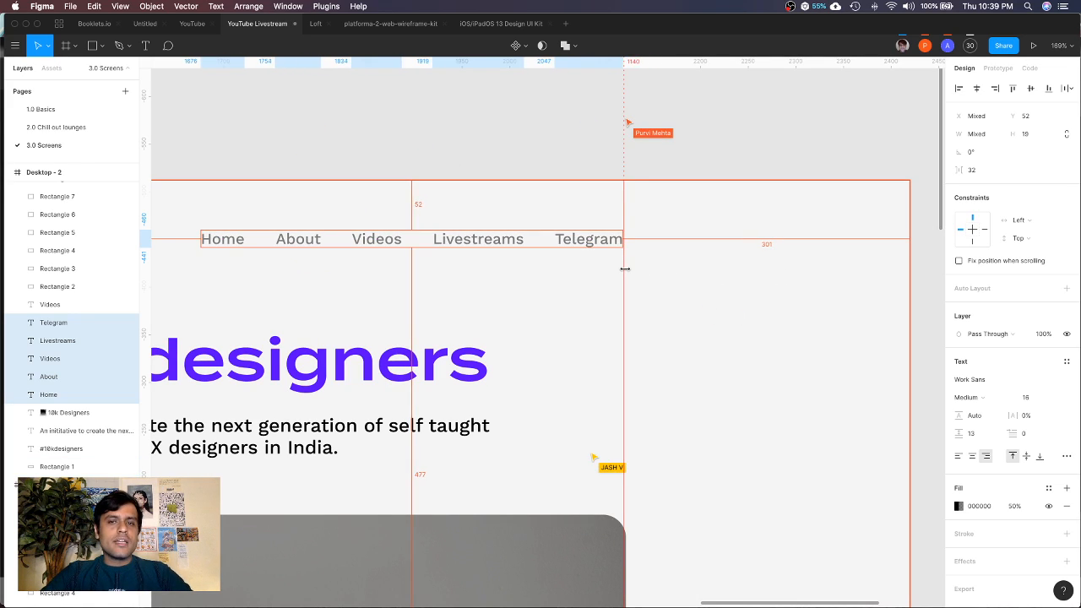
scroll(625, 269, down, 5)
click(569, 178)
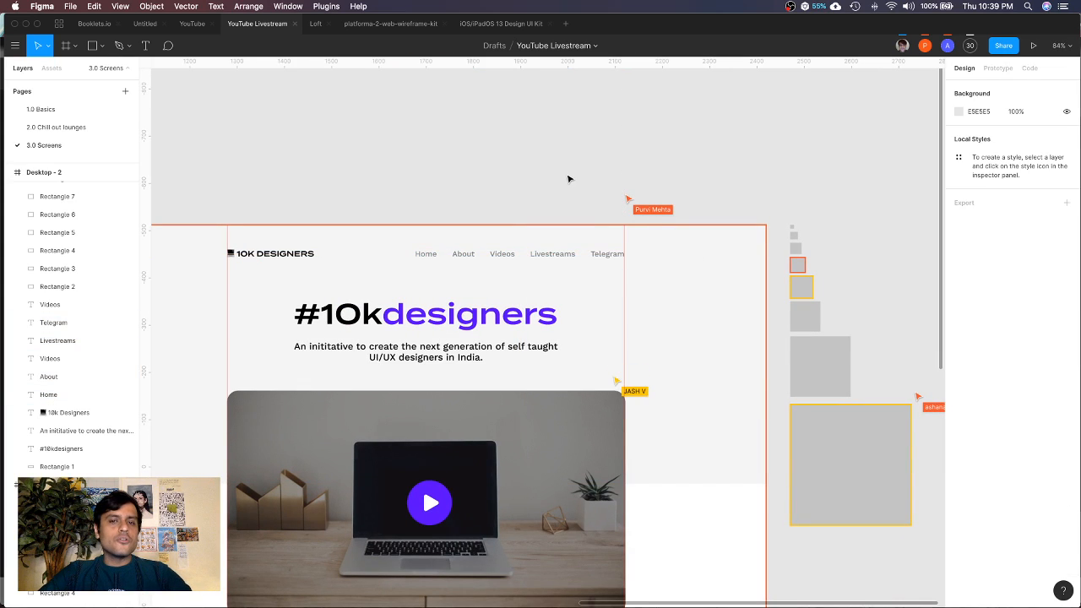
Group the five header navigation links, Home through Telegram, into one object
scroll(558, 177, down, 2)
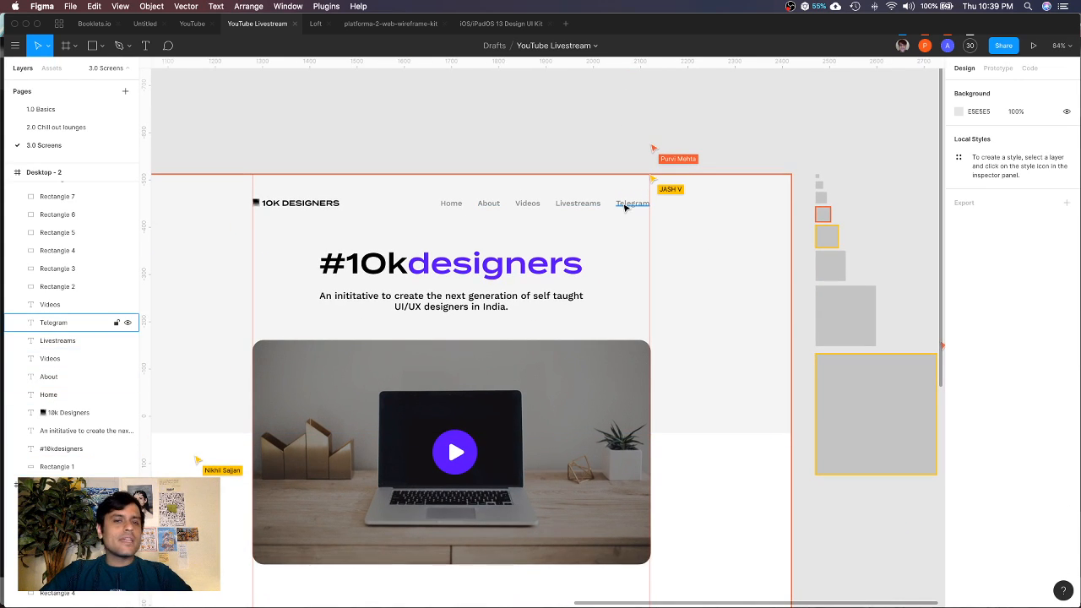
drag(625, 207, 452, 206)
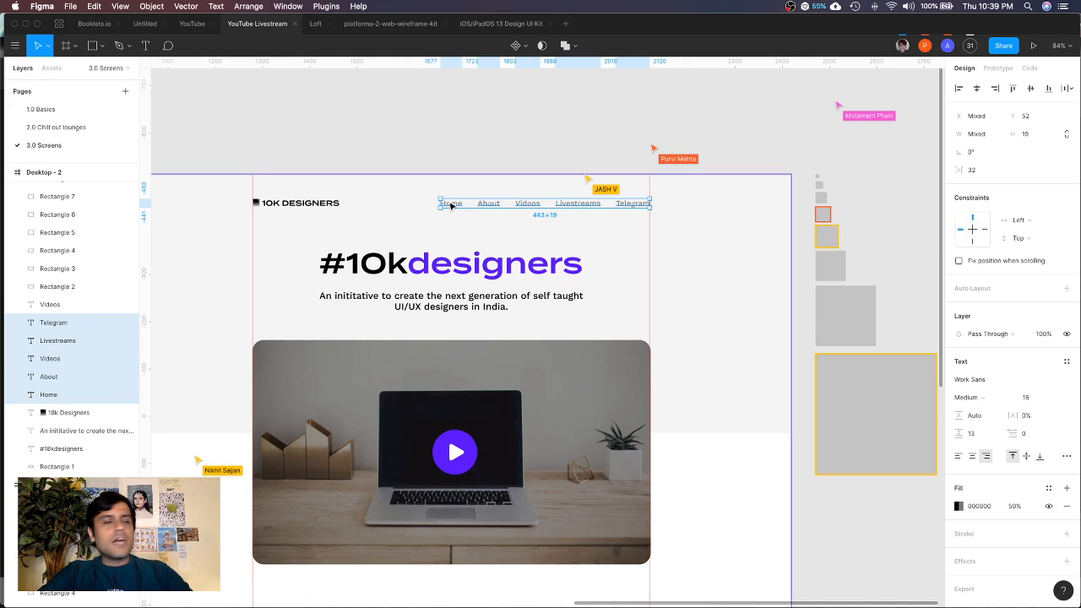
key(super+g)
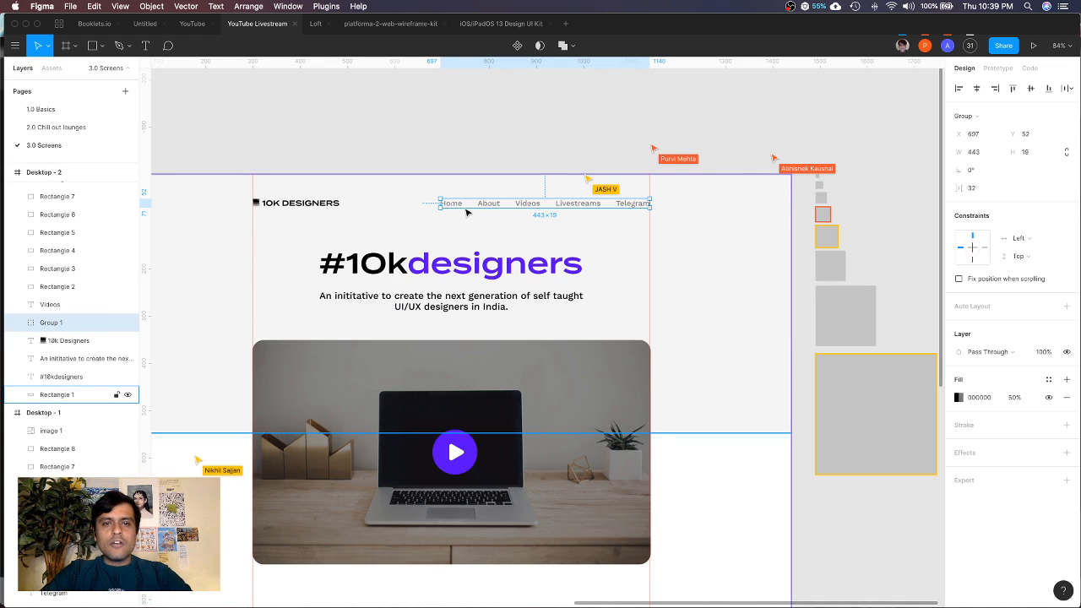
shift+click(317, 209)
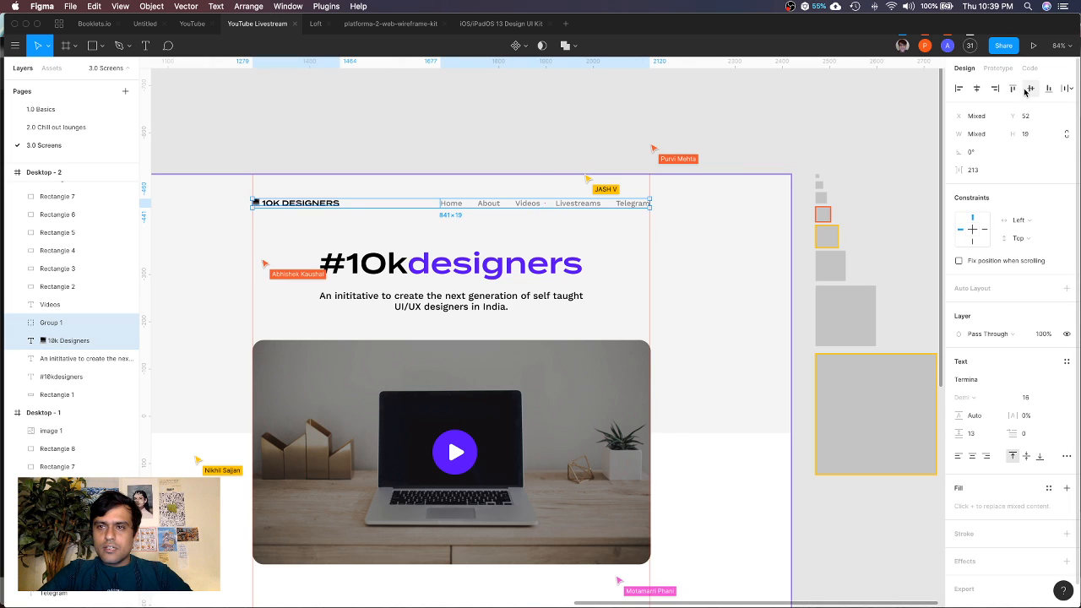
click(523, 156)
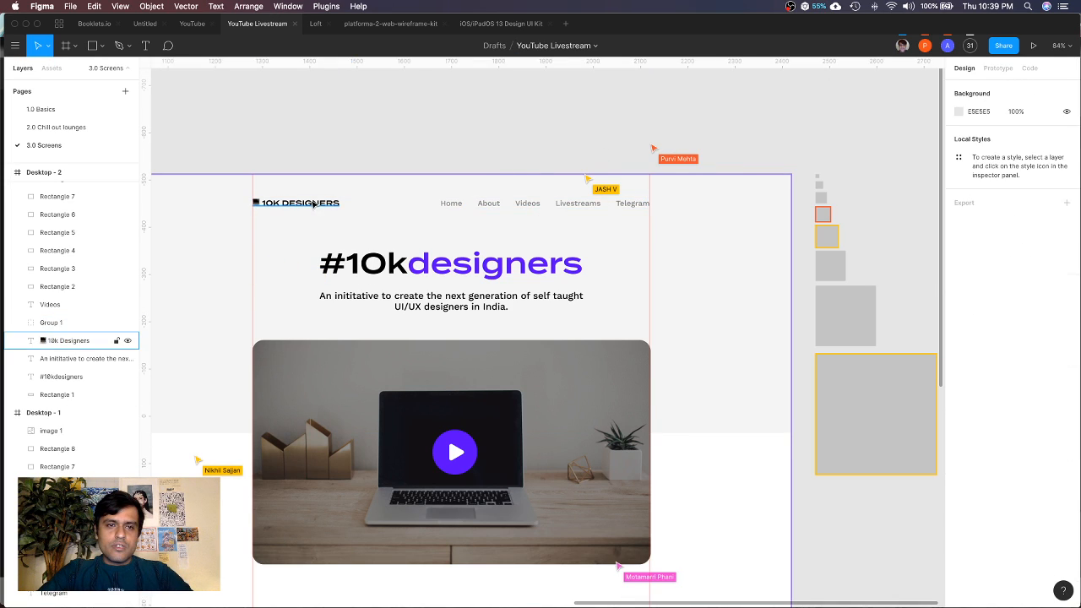
Move the 10K DESIGNERS logo text 60 px down, out of line with the navigation links
click(313, 204)
key(shift+Down)
key(shift+Down)
key(shift+Down)
key(shift+Down)
key(shift+Down)
key(shift+Down)
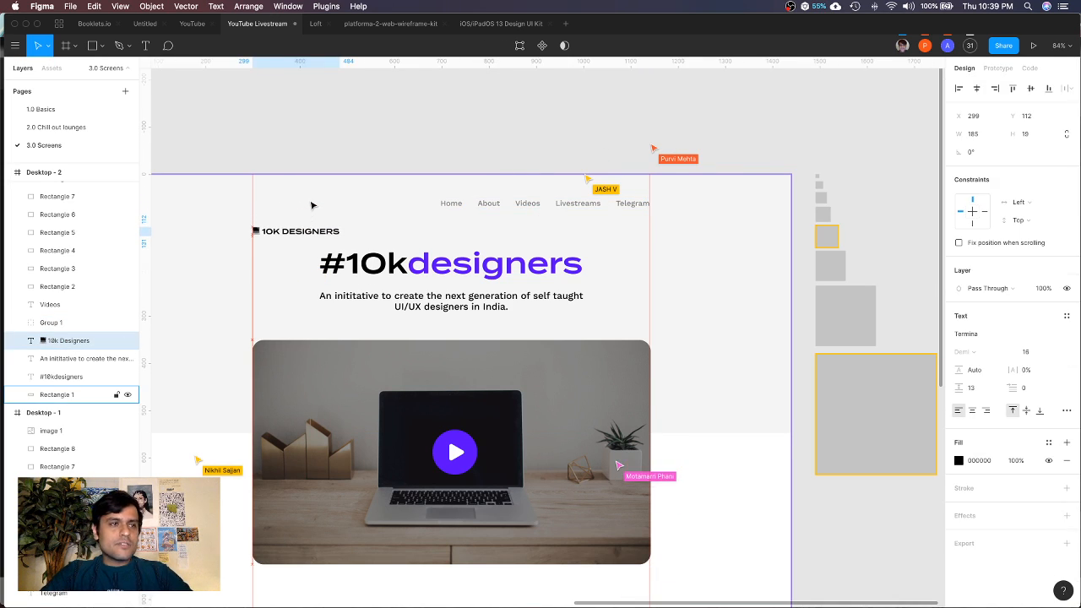
Align the tops of the logo and the navigation group, and move both up to Y 32 in the frame
shift+click(475, 205)
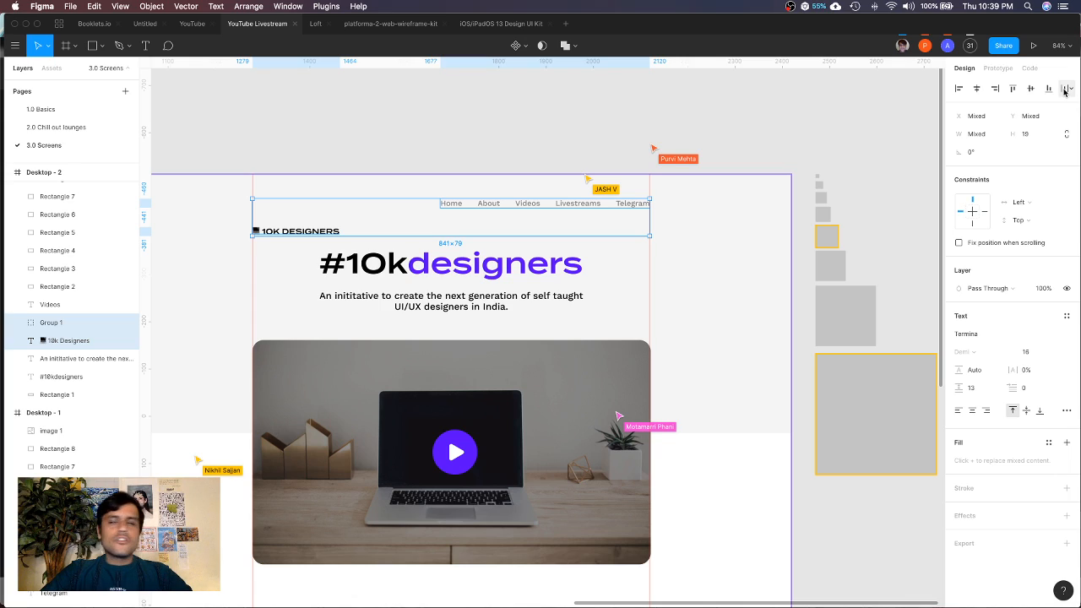
click(1014, 89)
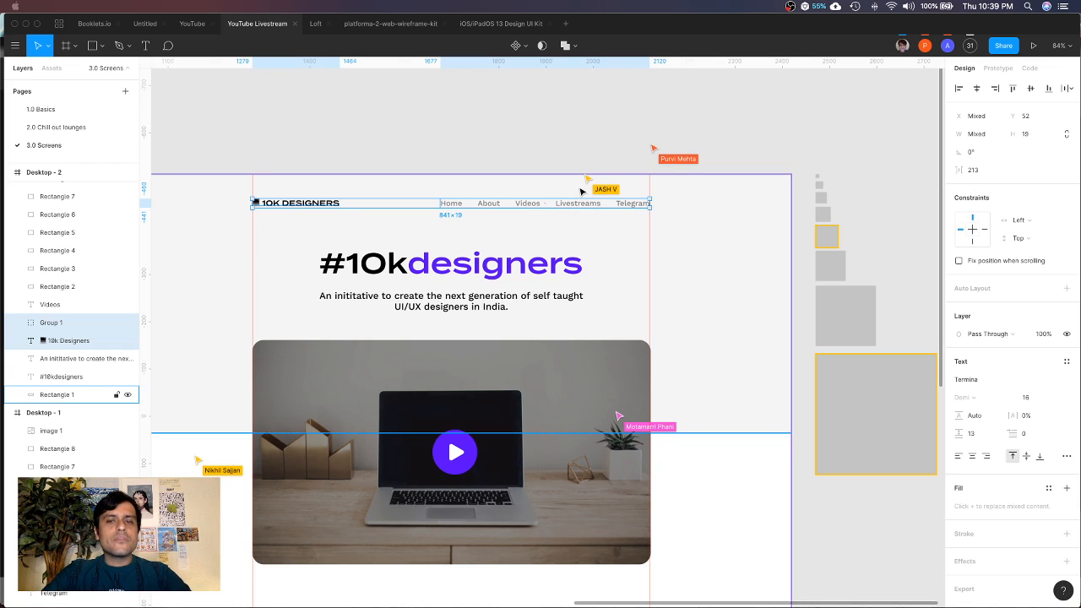
key(alt)
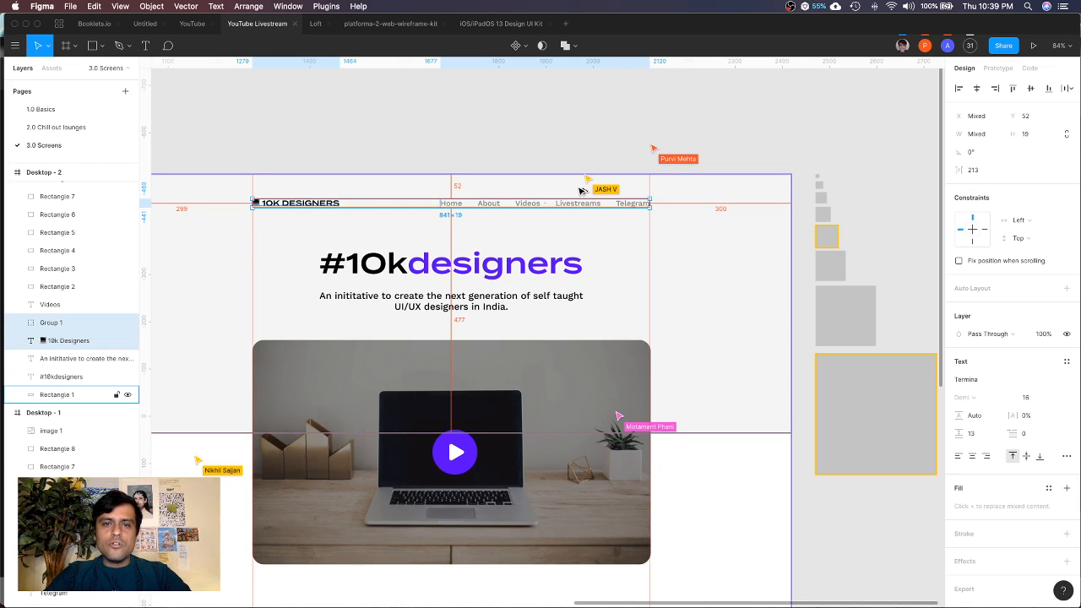
key(shift+Down)
key(shift+Up)
key(shift+Up)
key(shift+Up)
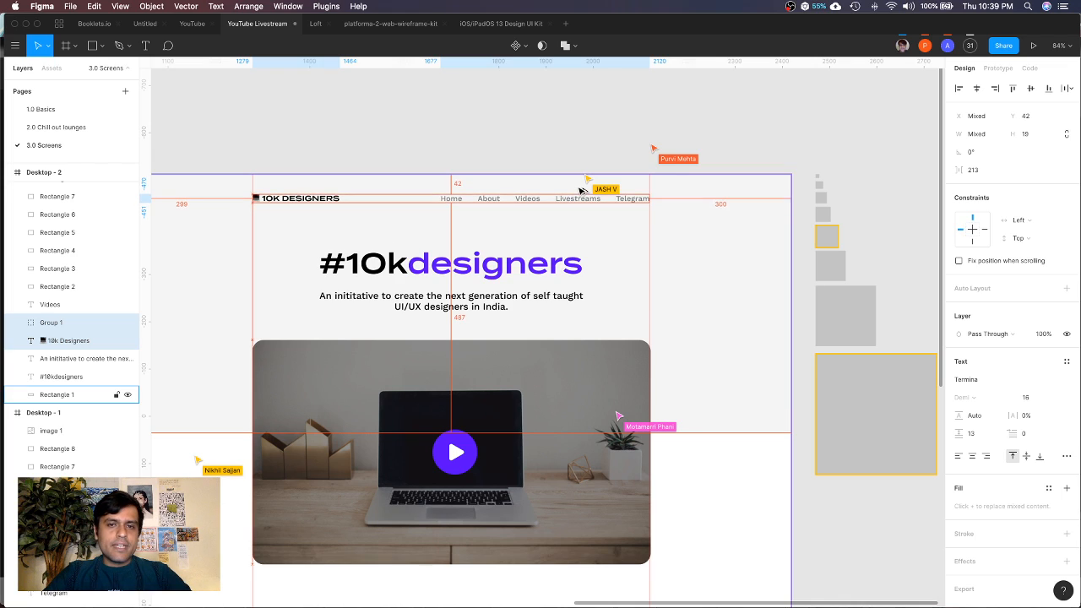
click(528, 132)
Group the header logo with the navigation group, and undo that grouping
scroll(527, 132, left, 3)
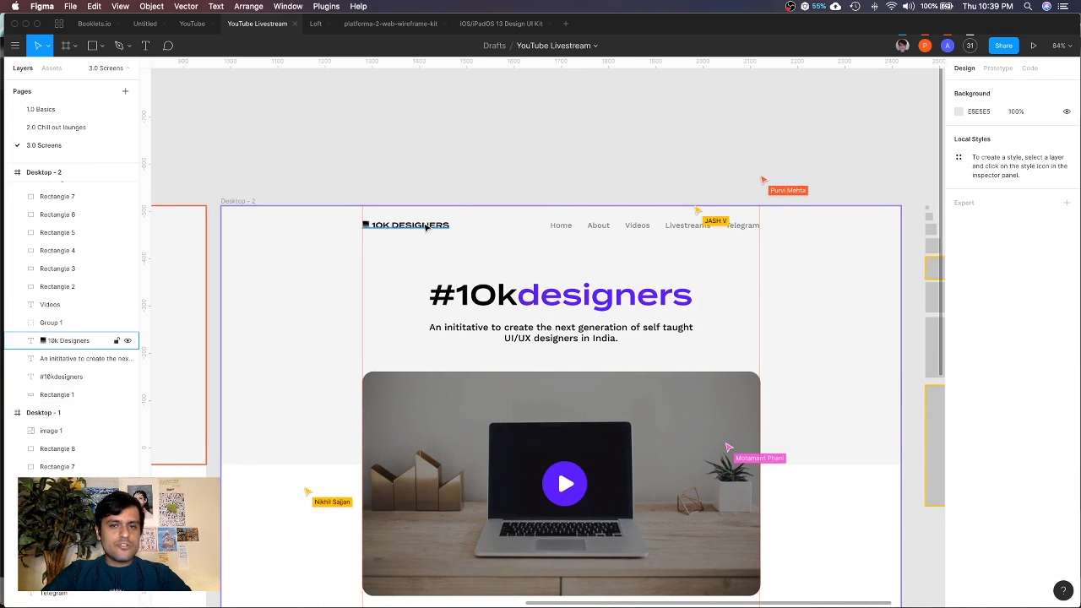
click(67, 341)
shift+click(568, 228)
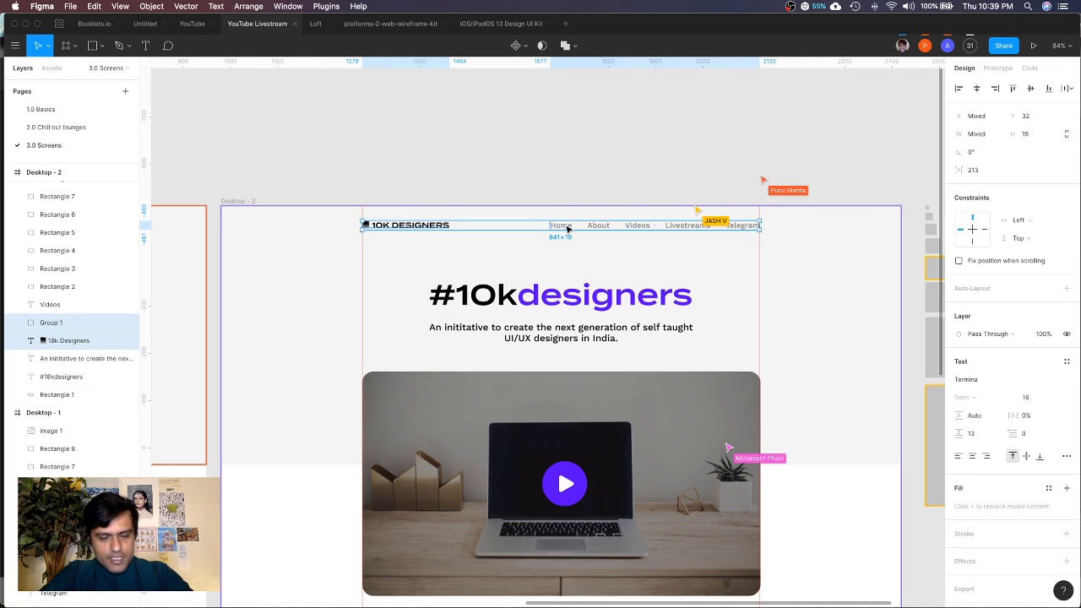
key(super+g)
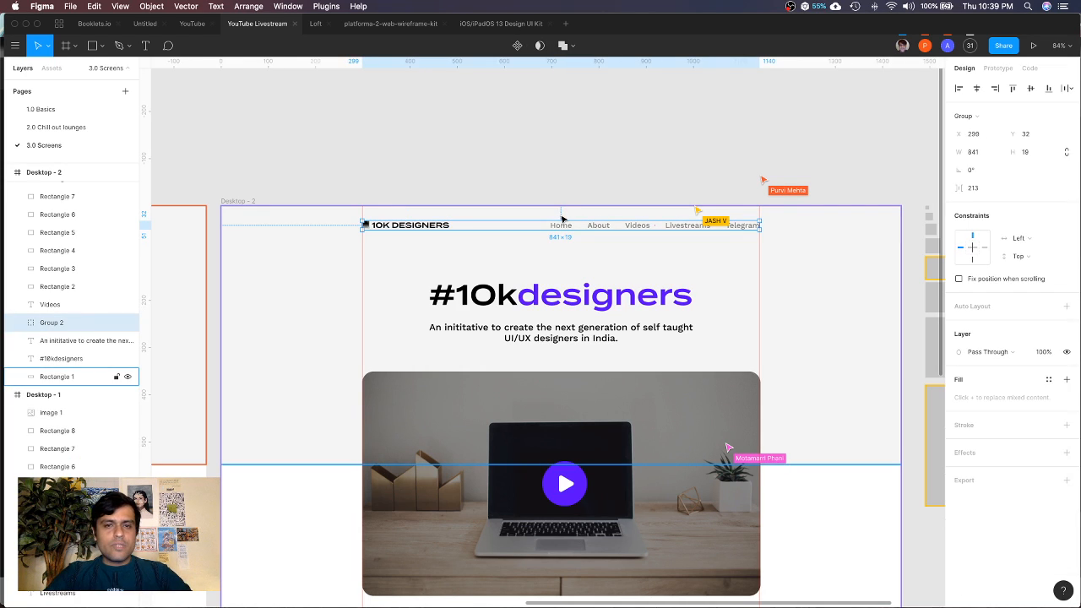
key(super+z)
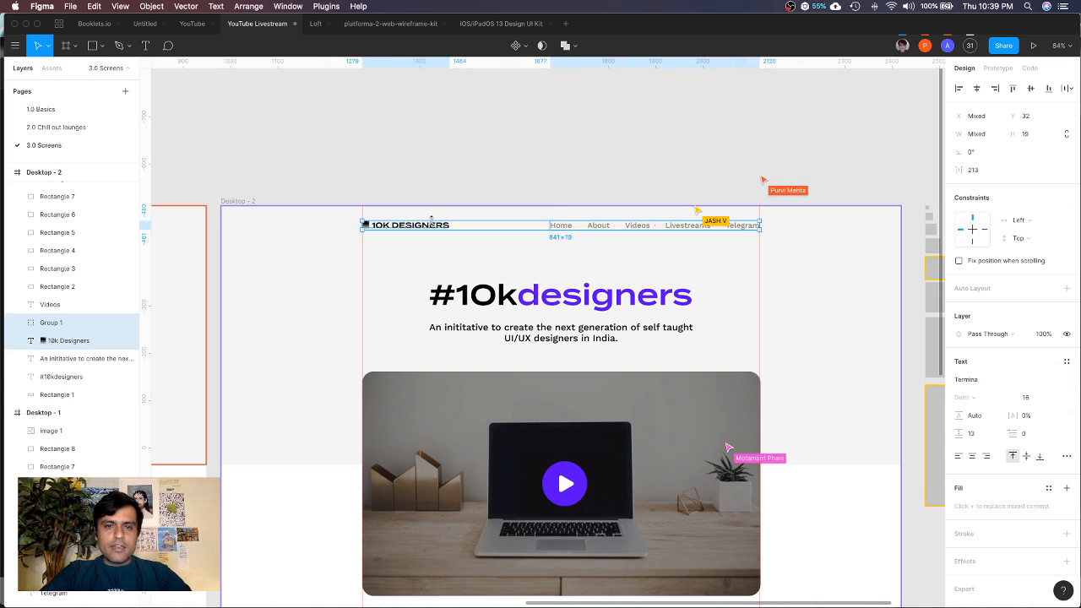
click(456, 173)
click(431, 229)
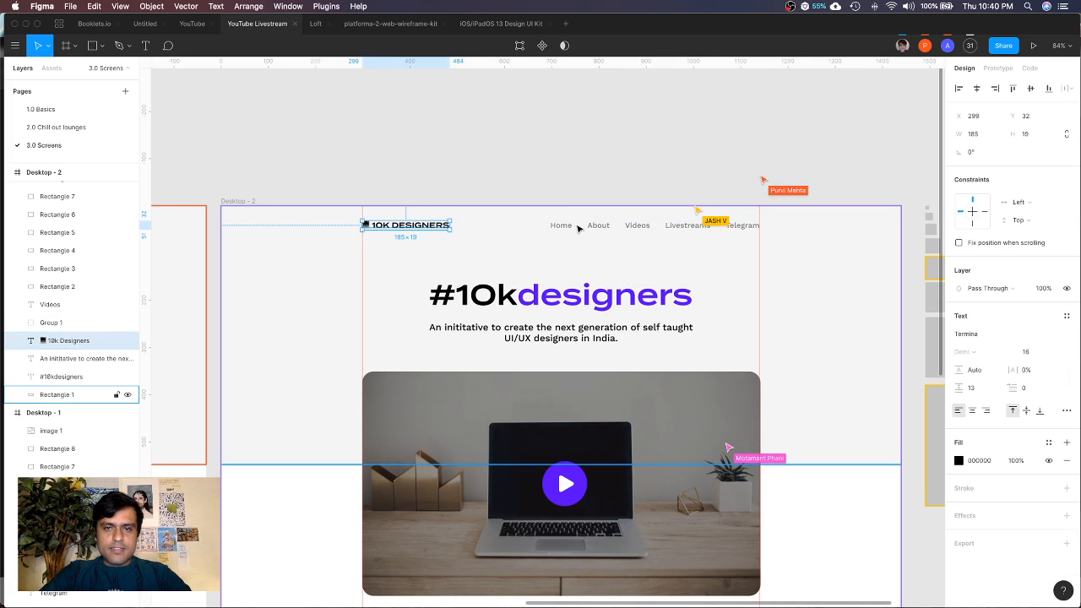
click(560, 164)
click(424, 229)
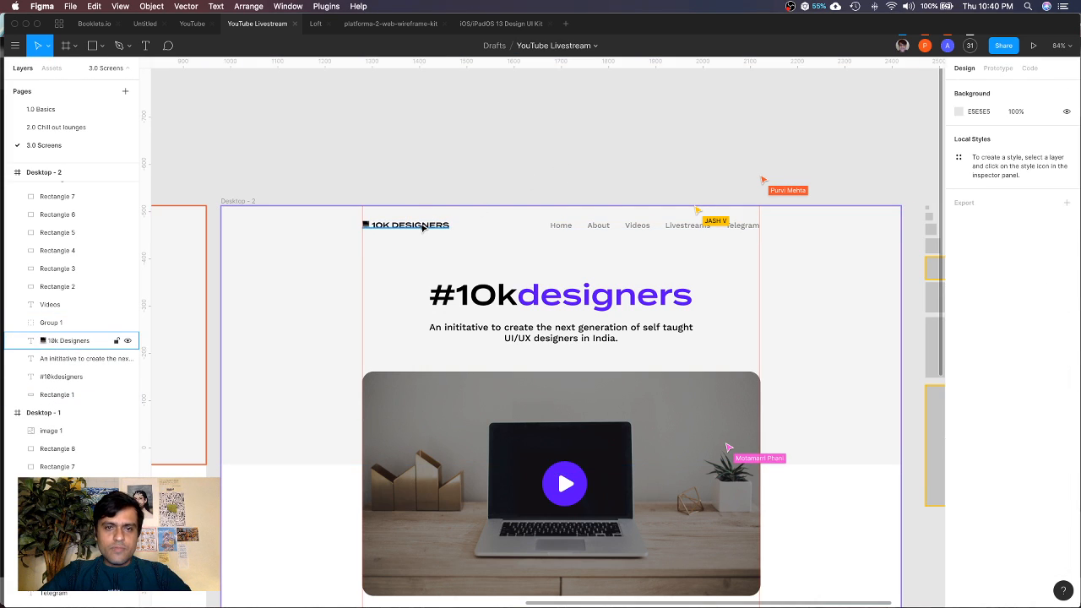
Group the 10K DESIGNERS logo with the navigation links group in the Desktop - 2 header
shift+click(564, 228)
right_click(564, 228)
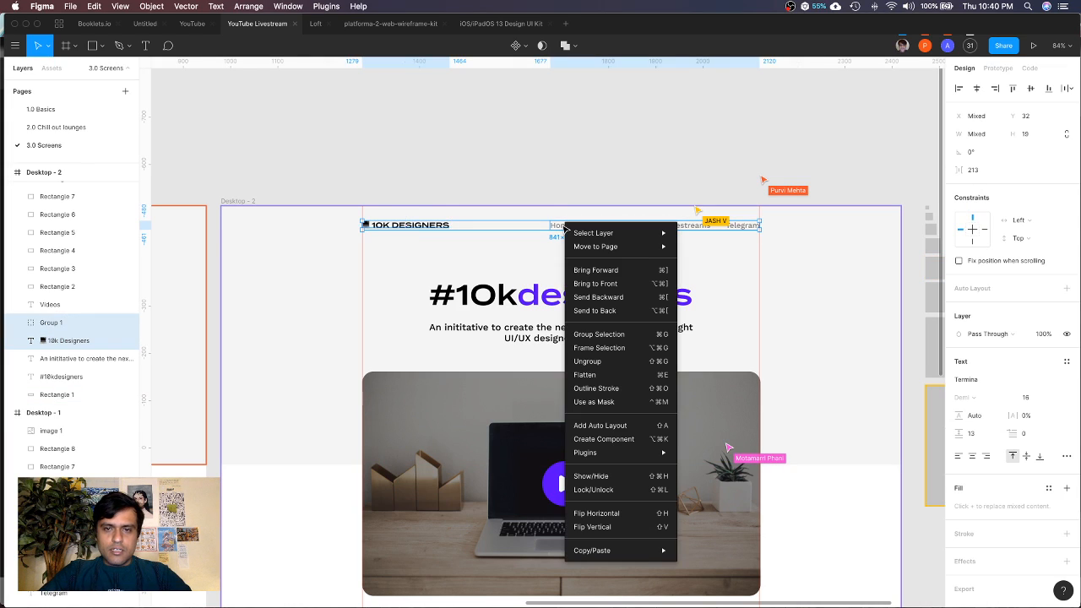
click(604, 336)
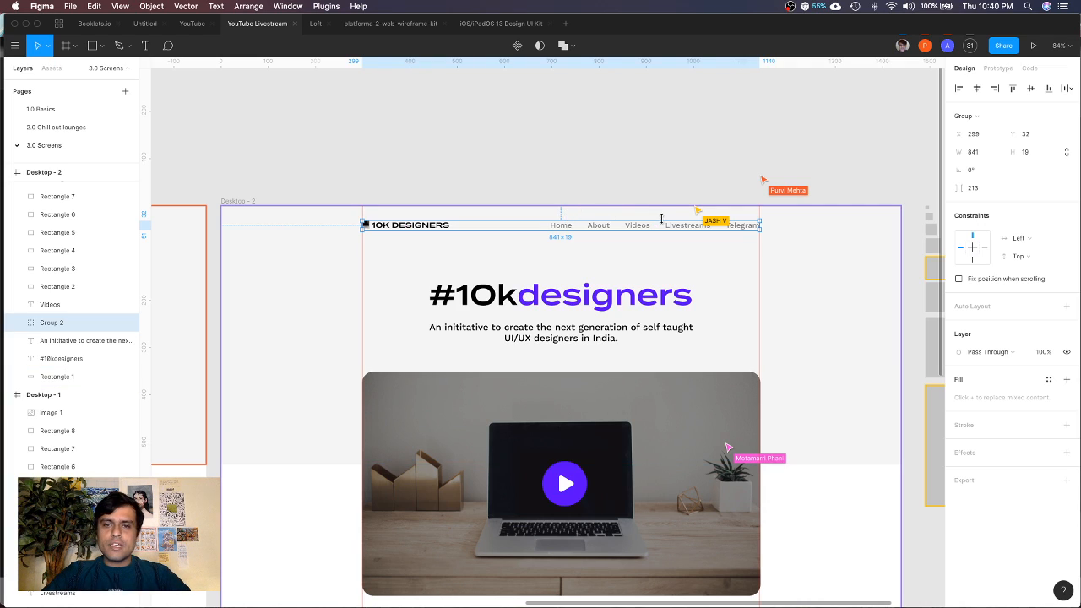
Move the combined header group down to Y 64 in the Desktop - 2 frame
key(alt)
key(Down)
key(Down)
key(Down)
key(Down)
key(Down)
key(Down)
key(Down)
key(Down)
key(Down)
key(Down)
key(Down)
key(Down)
key(Down)
key(Down)
key(Down)
key(Down)
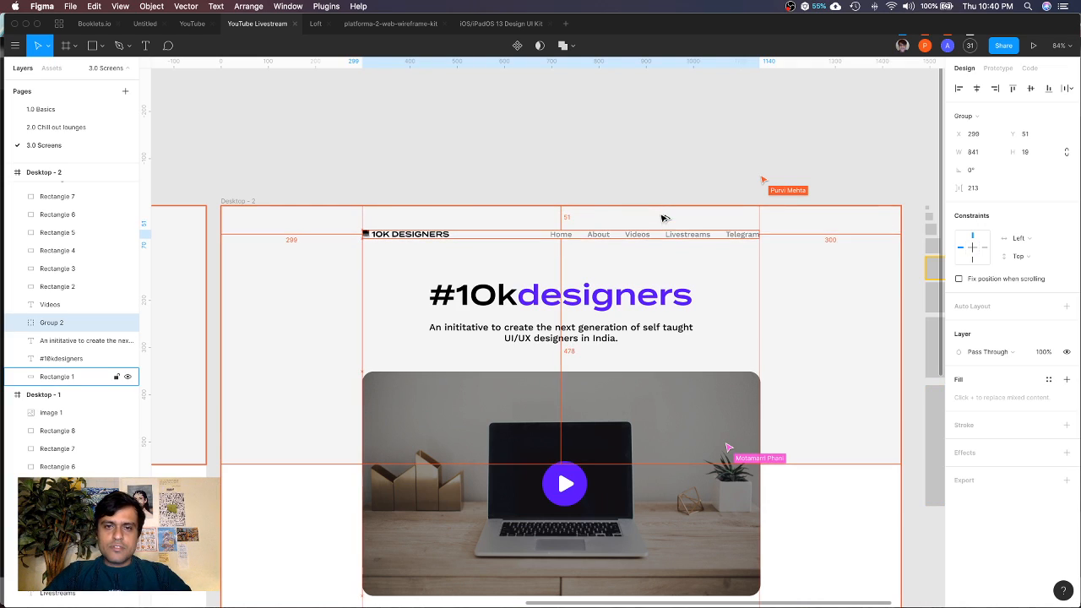
click(656, 164)
scroll(657, 163, down, 4)
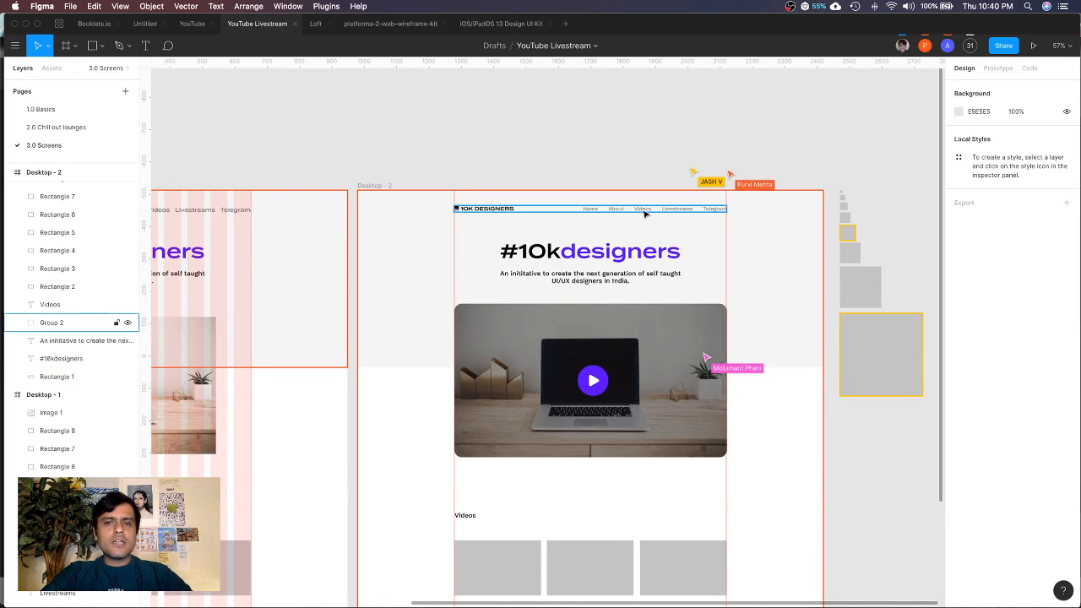
click(647, 211)
key(Down)
key(Down)
key(Down)
key(Down)
key(Down)
key(Down)
key(Down)
key(Down)
key(Down)
key(Down)
key(Down)
key(Down)
key(Down)
key(Down)
key(Down)
key(Down)
key(Down)
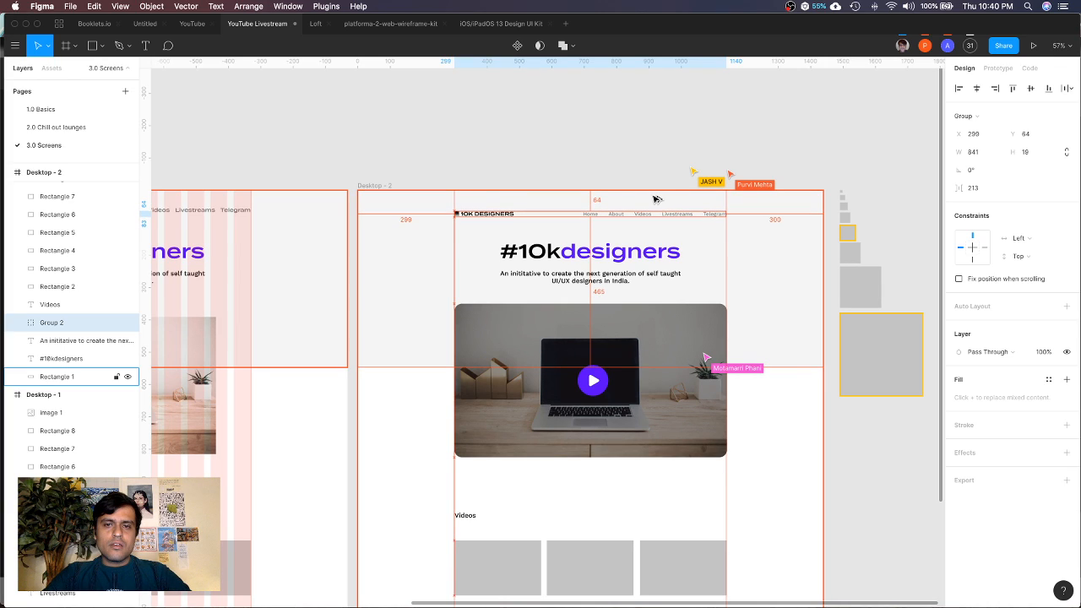
click(637, 142)
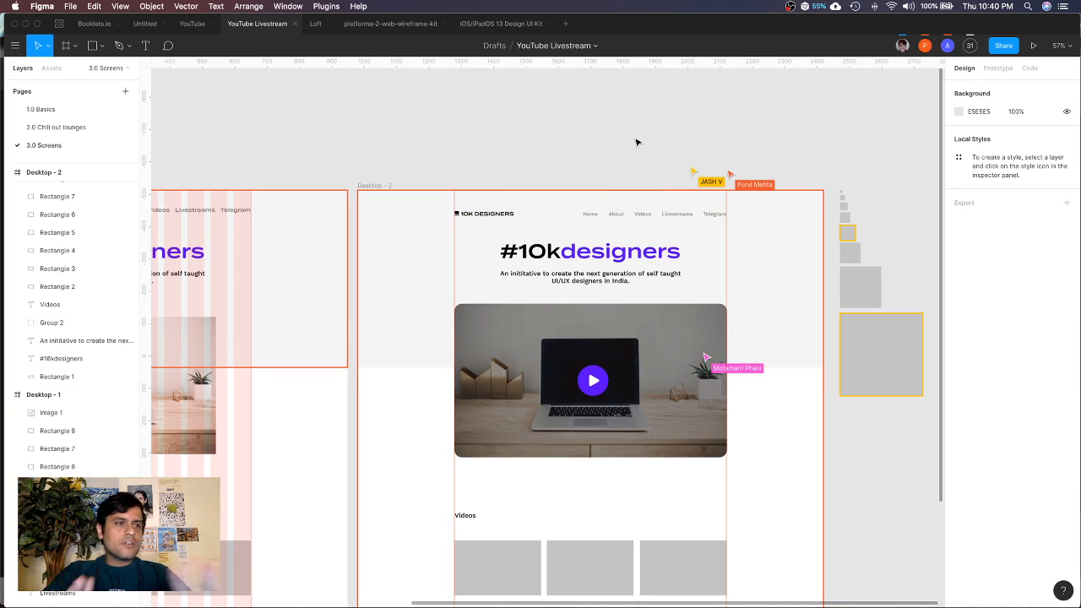
Move the #10kdesigners heading up to Y 147, leaving a 64 px gap below the header group
click(625, 253)
key(alt)
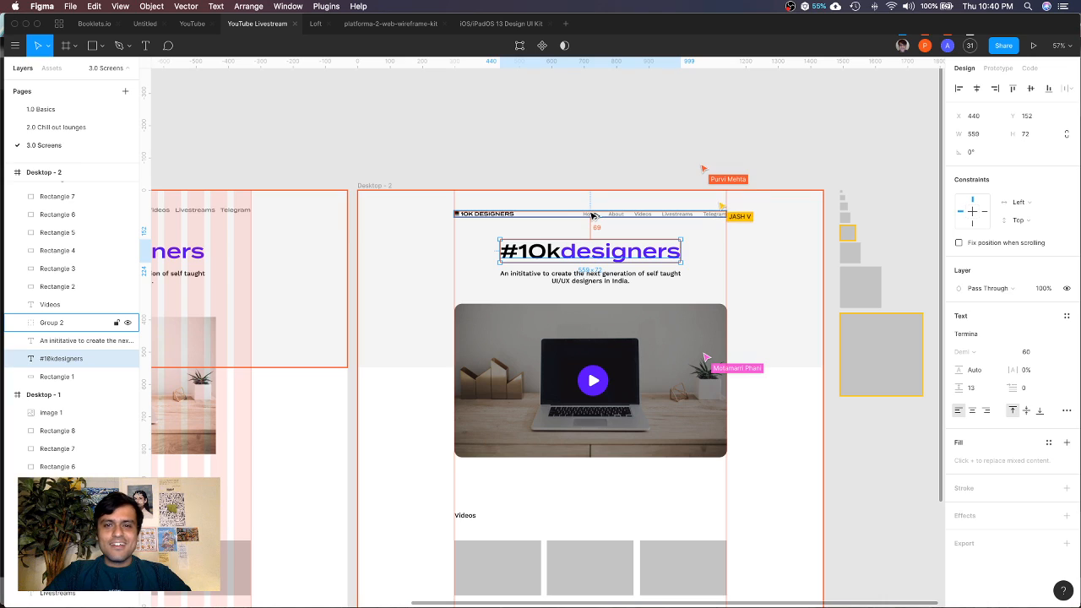
key(Up)
key(Up)
key(Up)
key(Up)
key(Up)
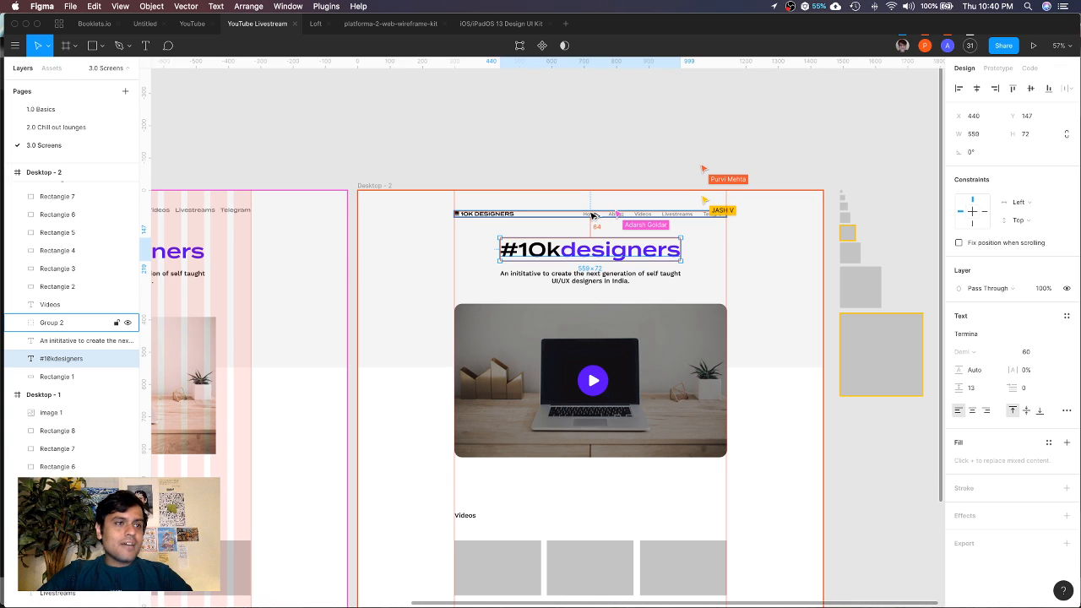
scroll(593, 217, up, 5)
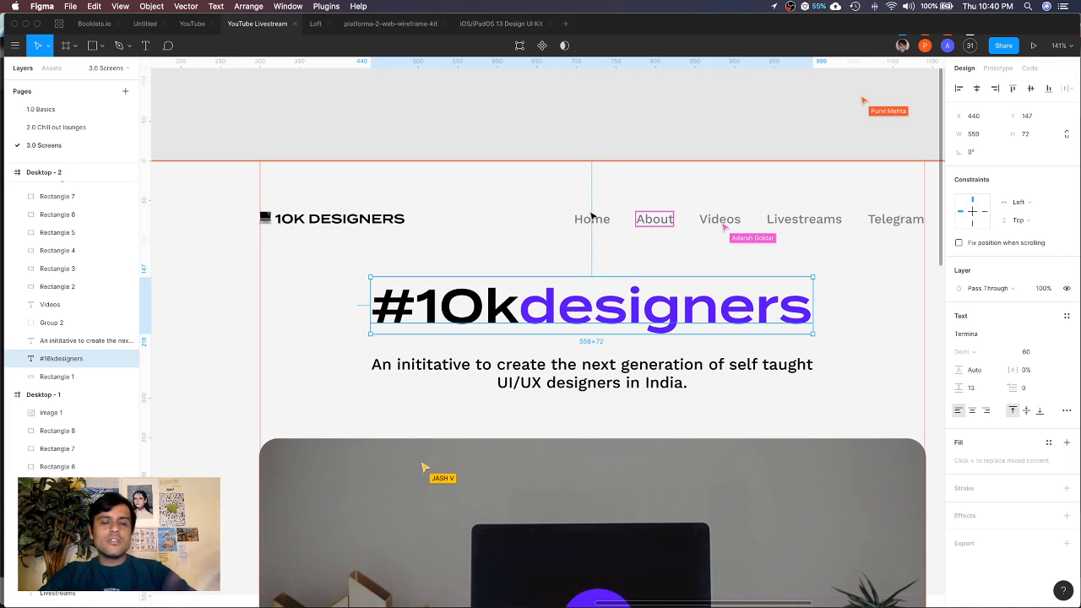
scroll(591, 218, down, 3)
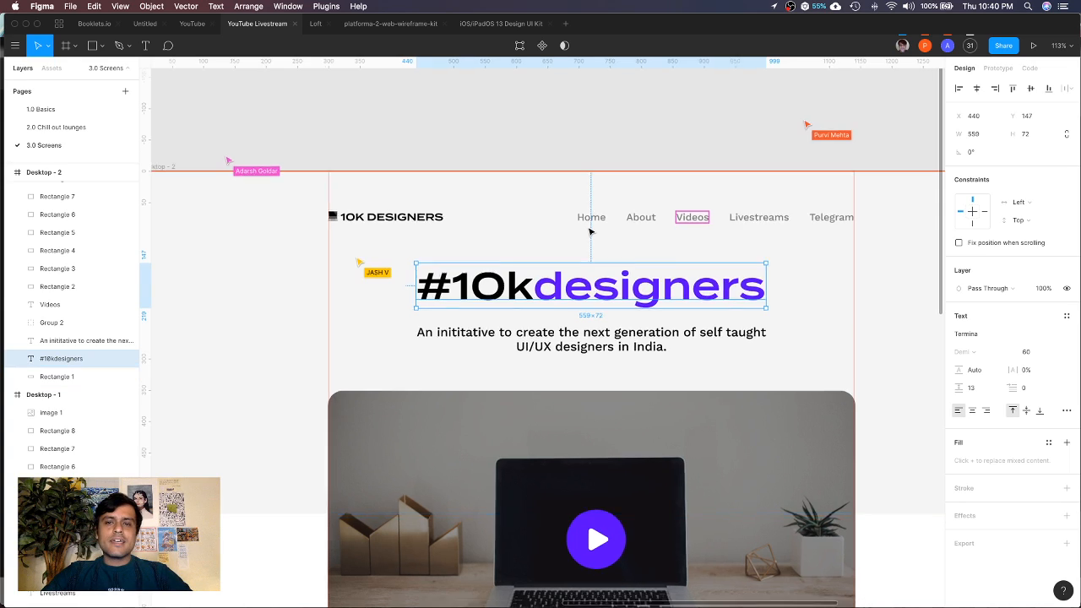
scroll(591, 230, down, 3)
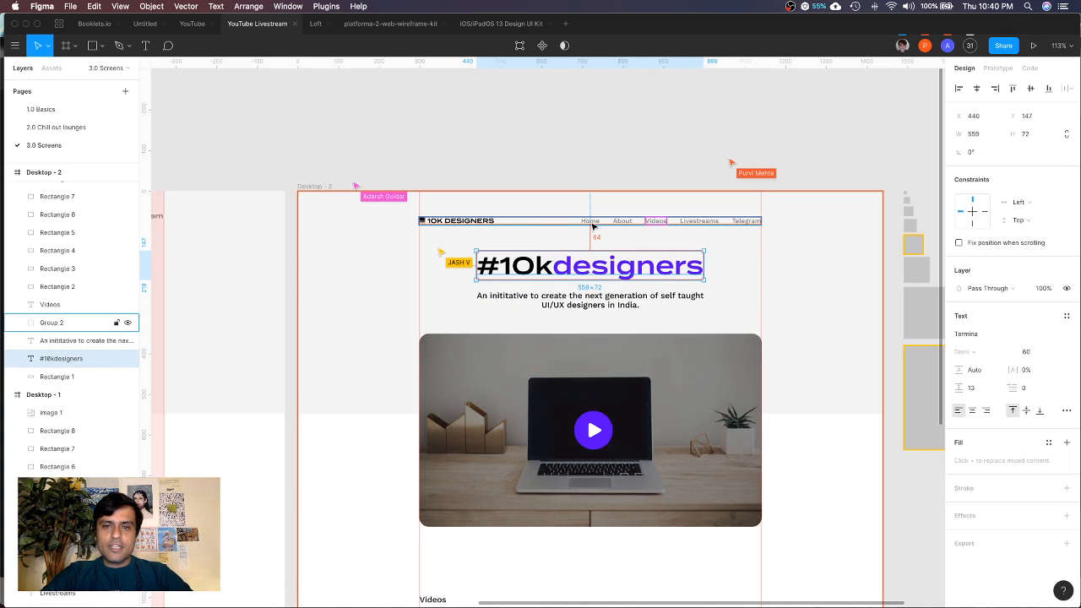
Inspect the font settings of the intro text, the Home link and the #10kdesigners heading
click(602, 309)
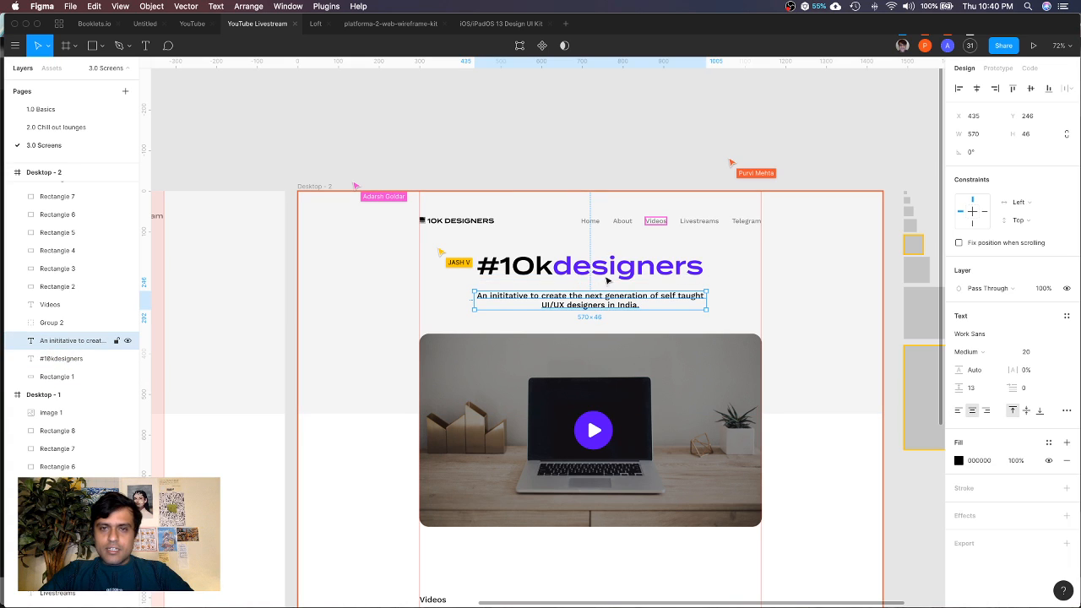
super+click(590, 222)
scroll(596, 224, up, 5)
scroll(596, 223, down, 1)
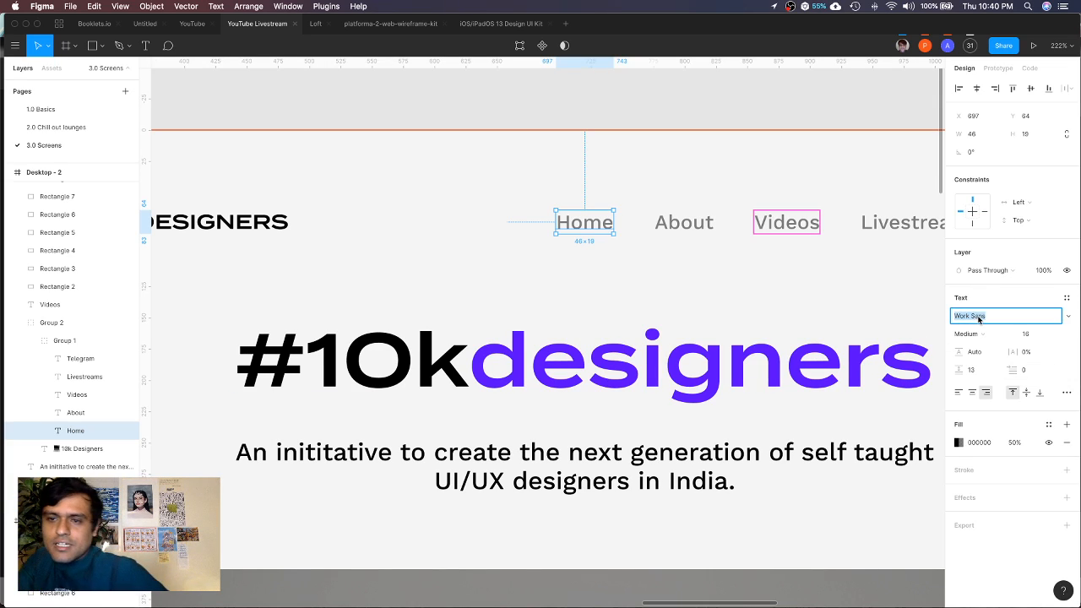
click(1069, 318)
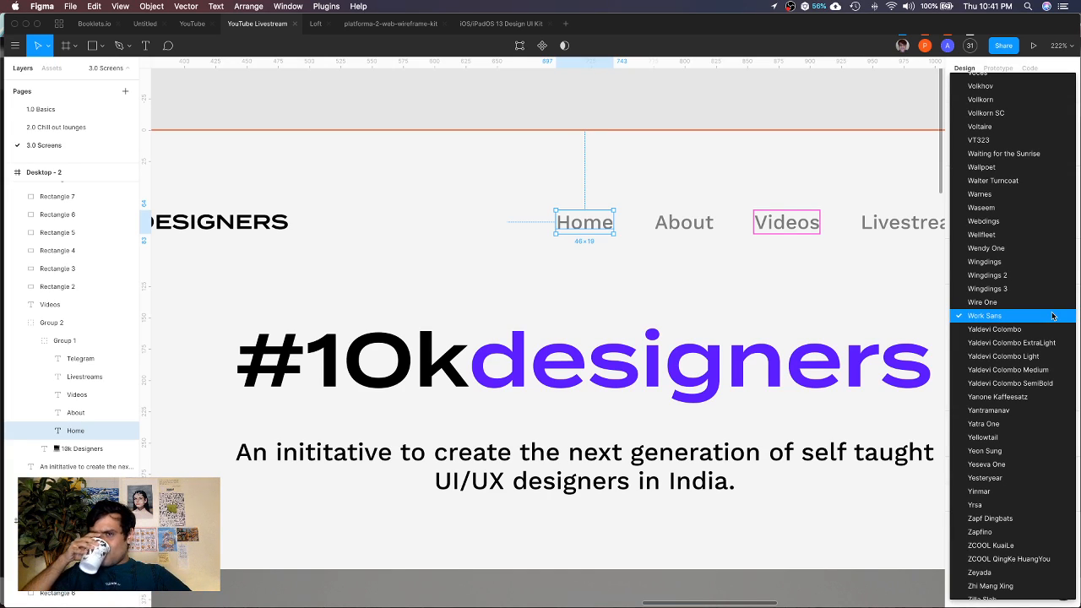
click(979, 319)
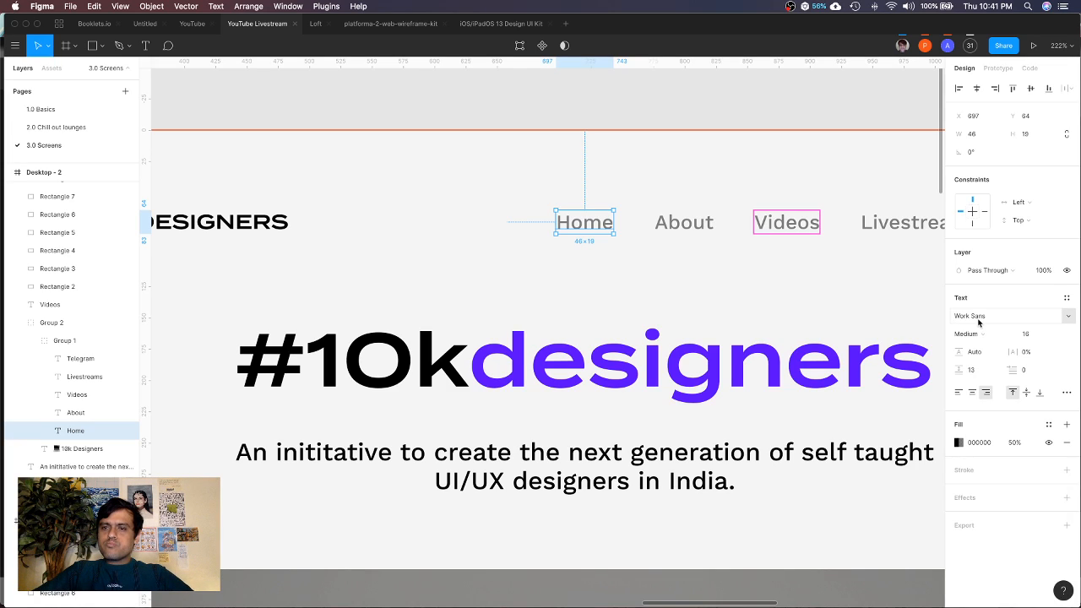
scroll(712, 356, down, 5)
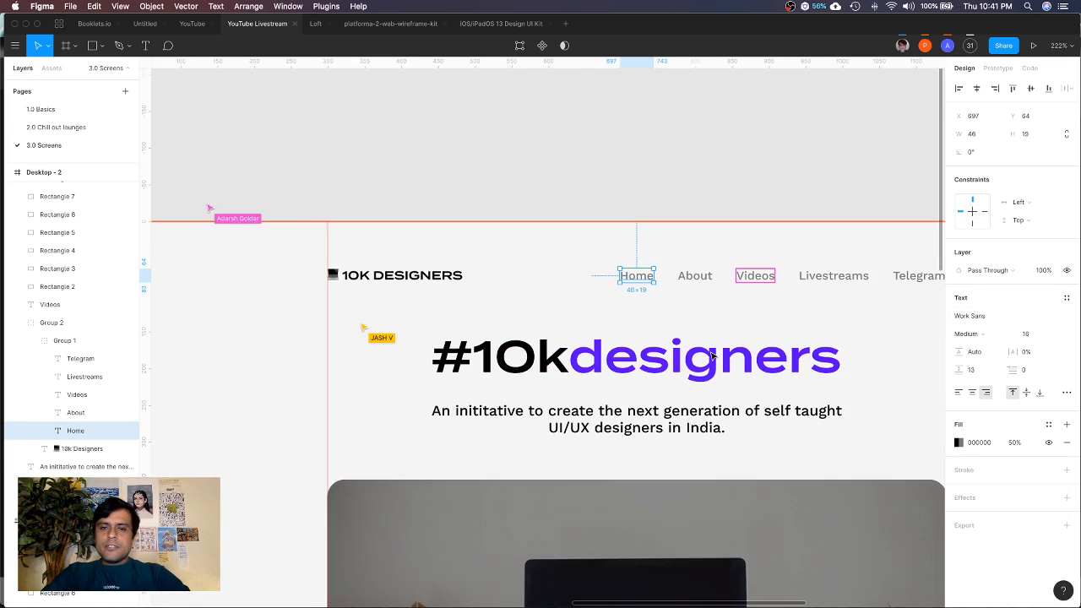
click(737, 368)
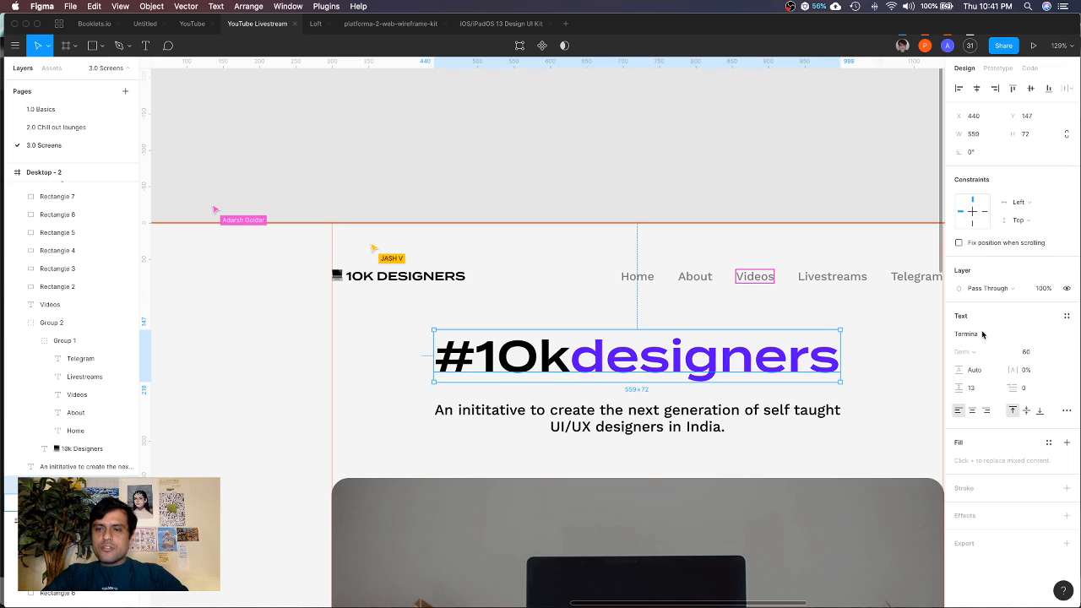
Try the Bold and Black weights on the Videos navigation link and settle on SemiBold
click(758, 281)
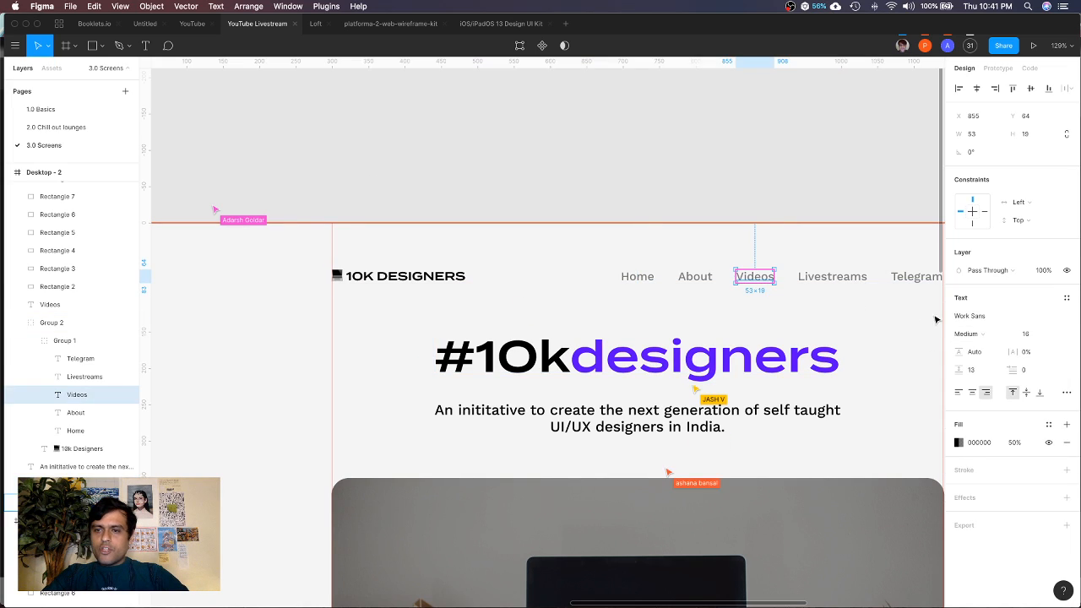
click(980, 334)
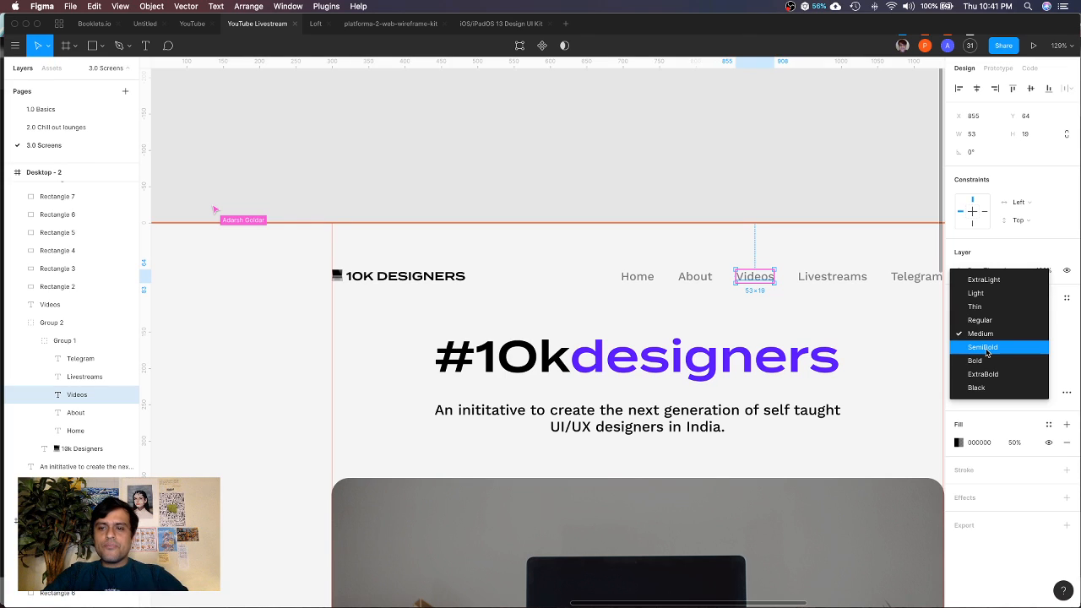
click(982, 361)
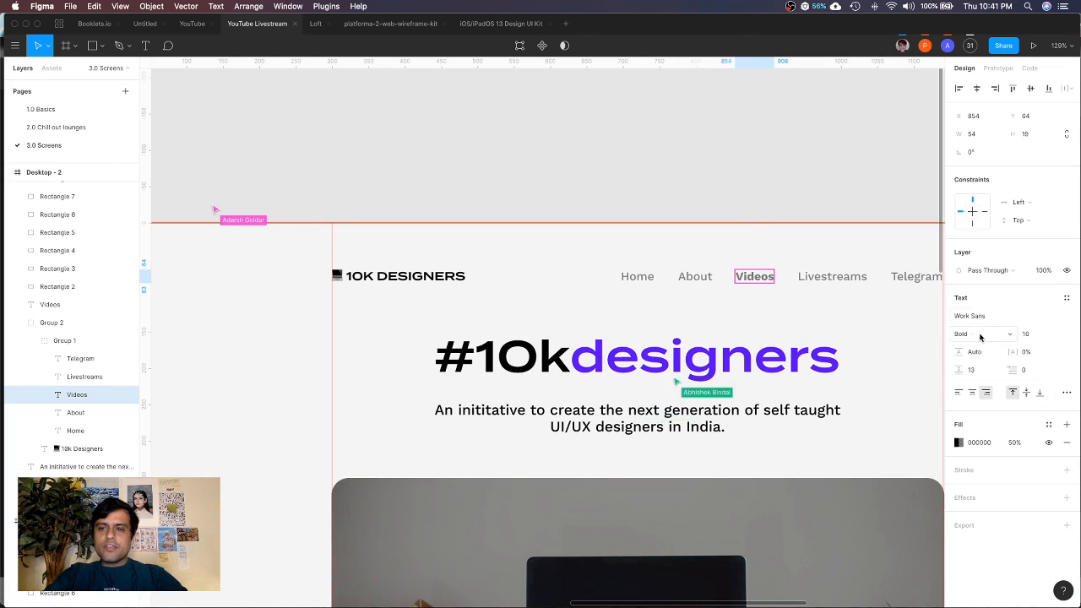
click(980, 337)
click(980, 362)
click(983, 338)
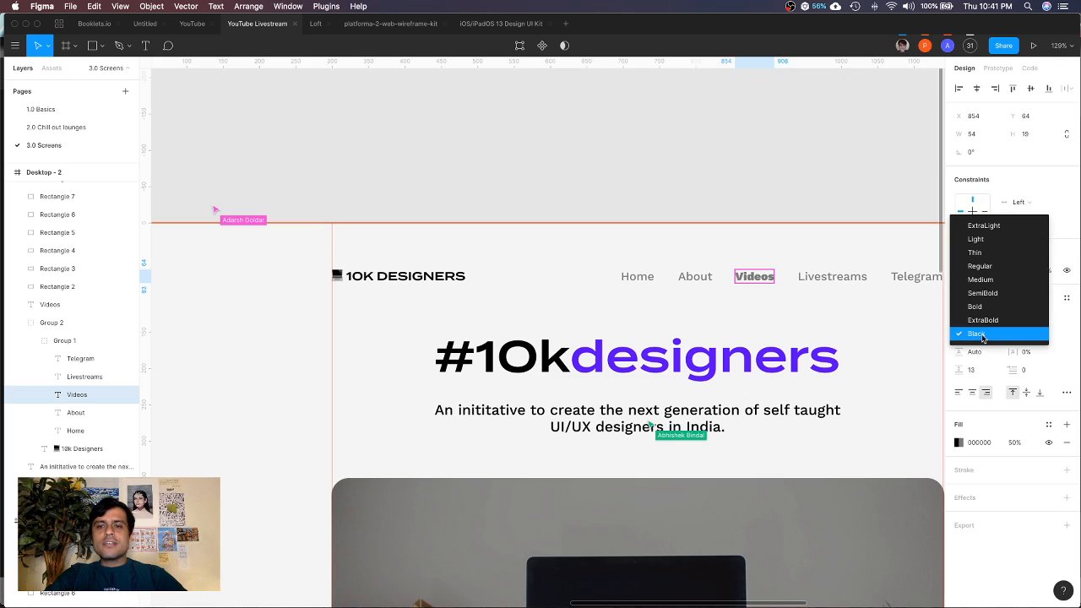
click(983, 293)
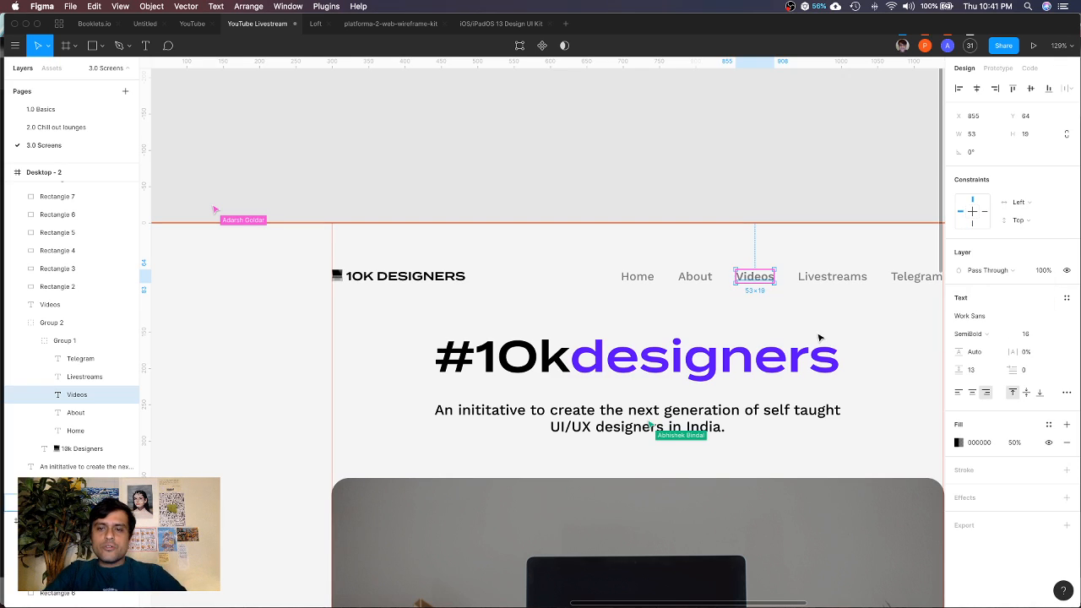
Compare the text properties of the #10kdesigners heading with those of the Livestreams navigation link
click(811, 363)
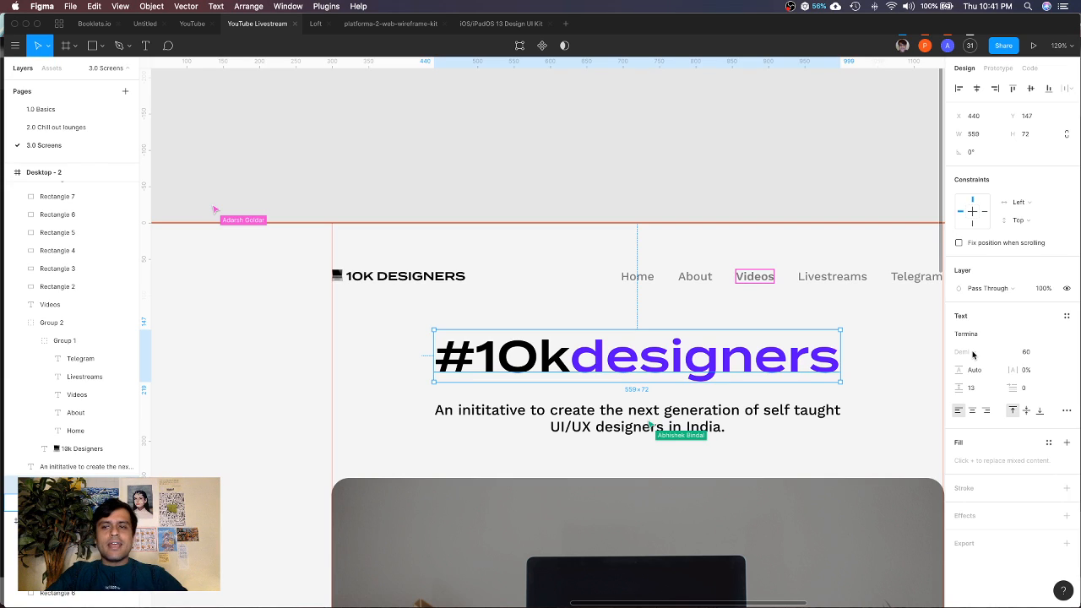
click(475, 163)
scroll(475, 163, down, 4)
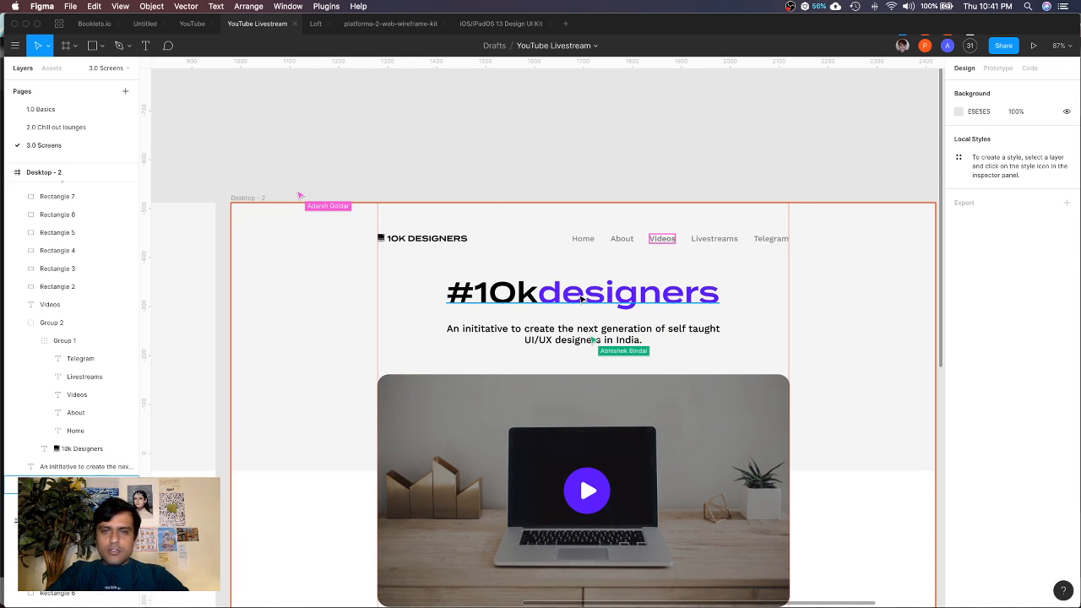
click(581, 298)
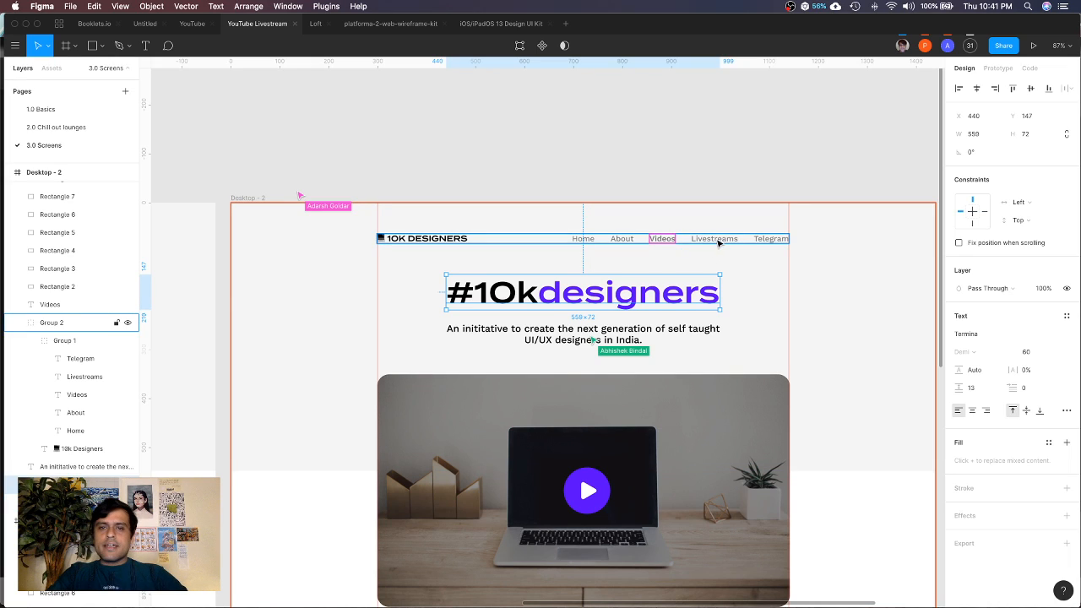
super+click(720, 240)
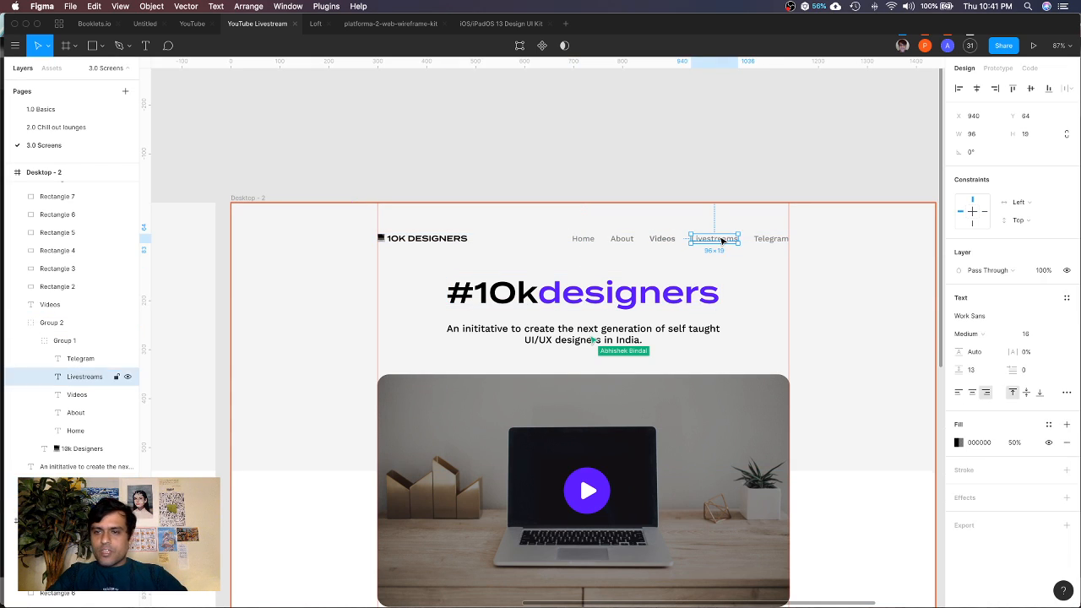
scroll(874, 418, down, 5)
scroll(874, 419, up, 3)
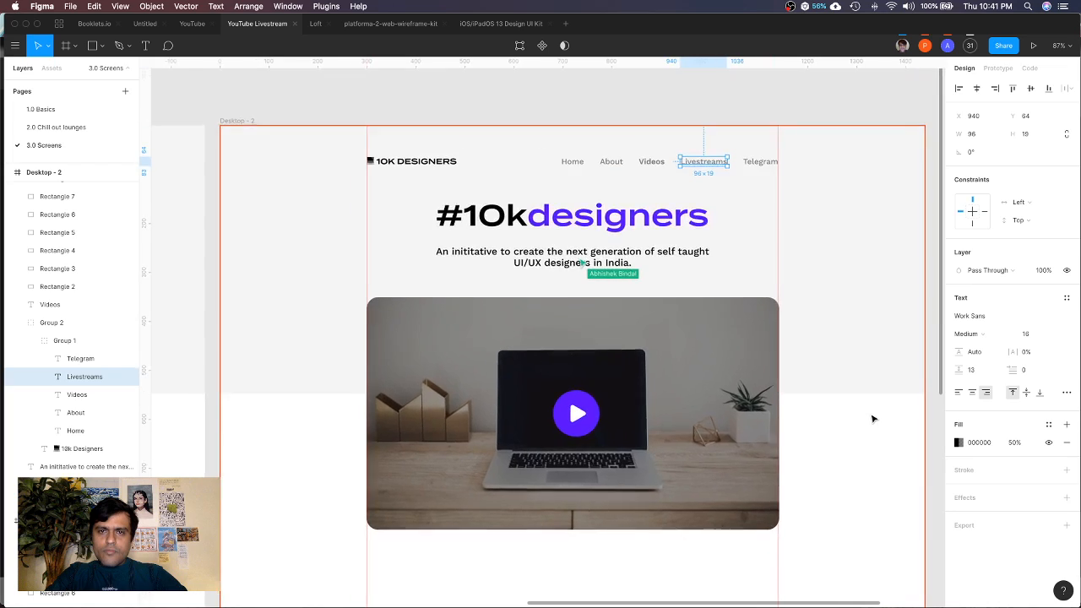
Append "Join the community, learn from our resources and apply for jobs and internships." to the intro text under the #10kdesigners heading
click(653, 266)
key(Return)
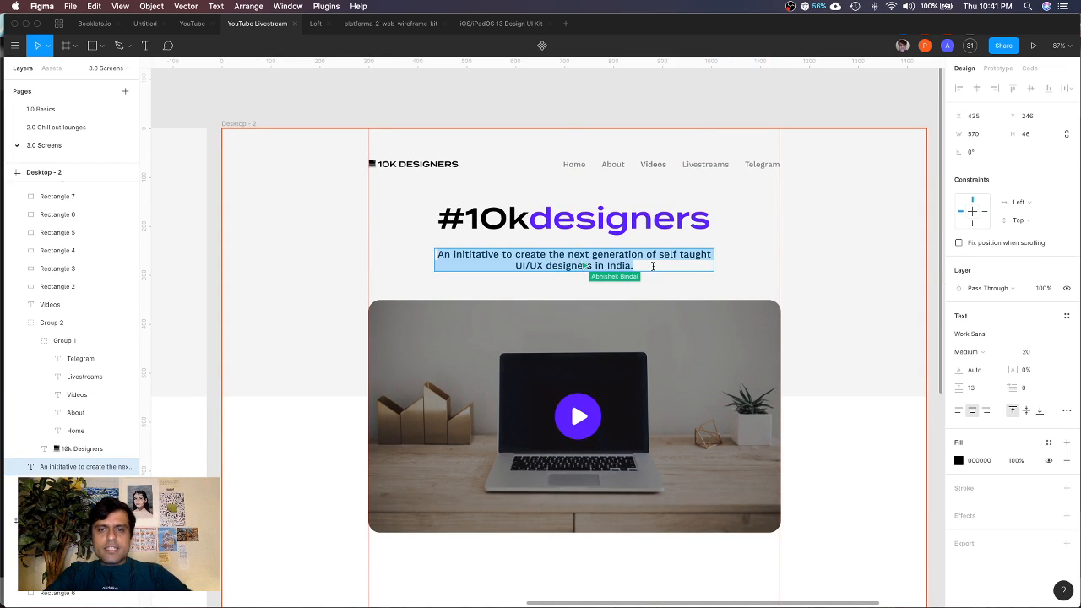
click(653, 266)
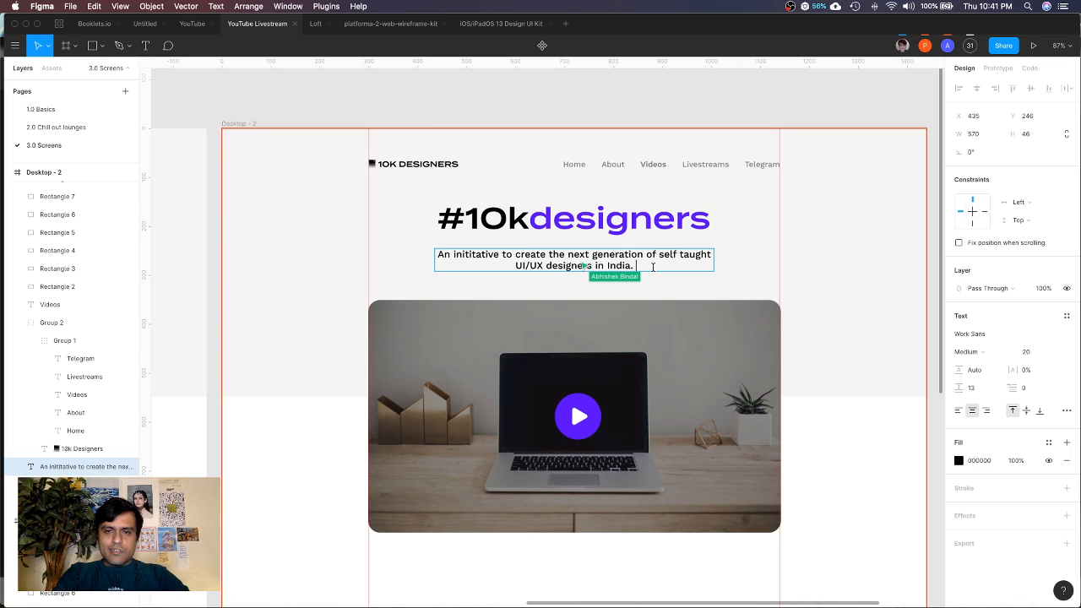
text(Join the 10)
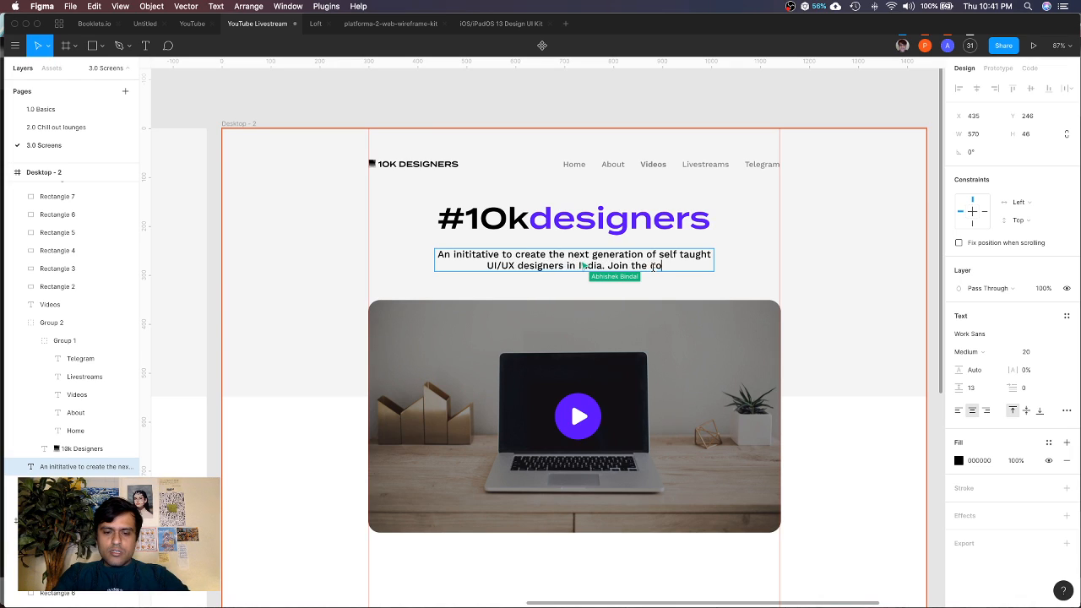
text(mmunity, learn )
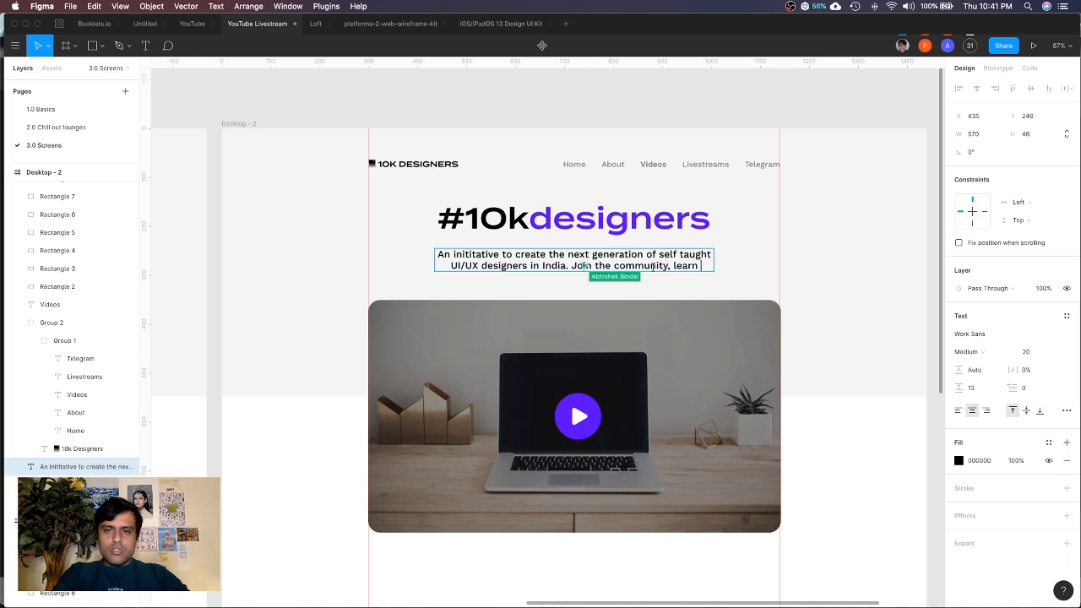
text(from our )
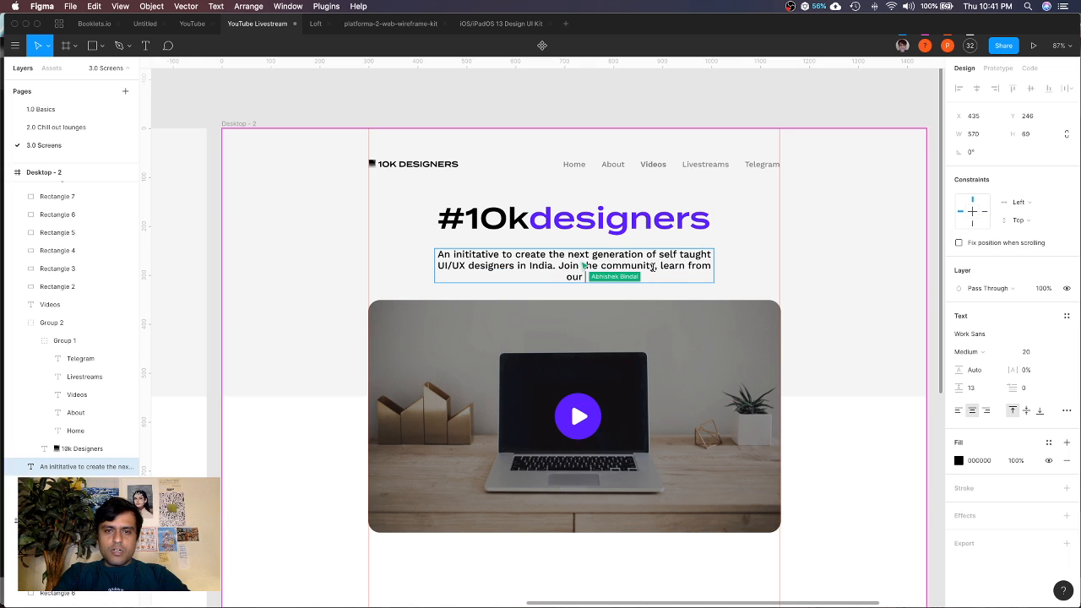
text(resou)
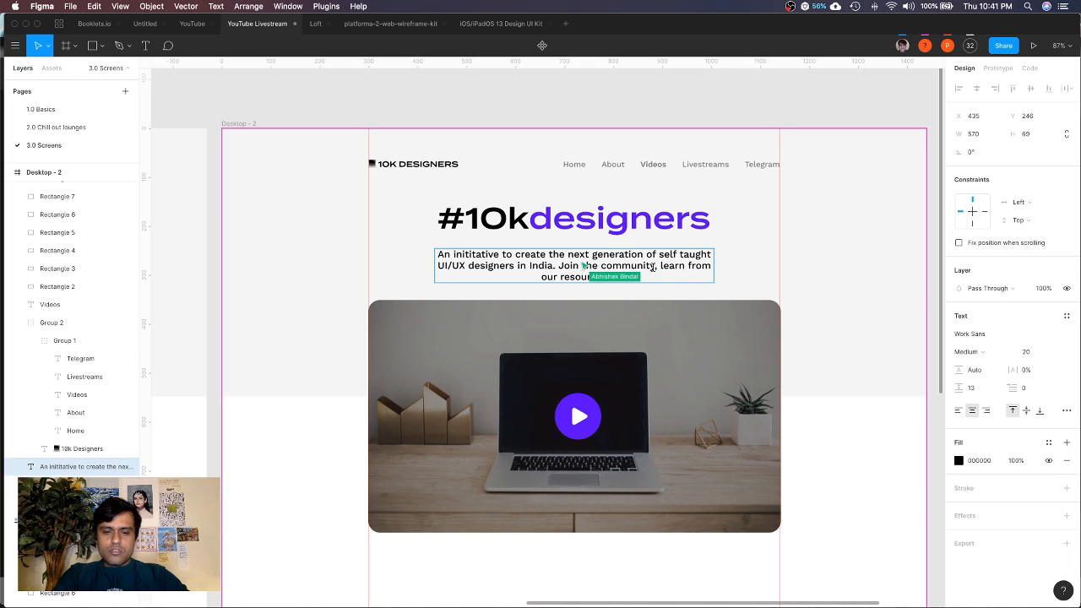
text(rces an)
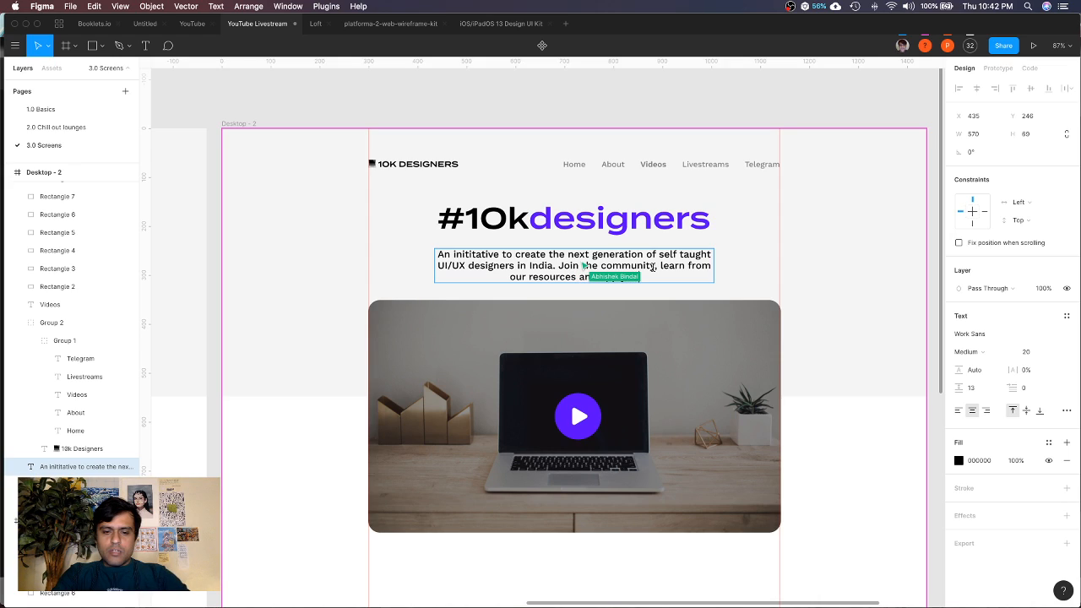
text(d apply for jobs and interns)
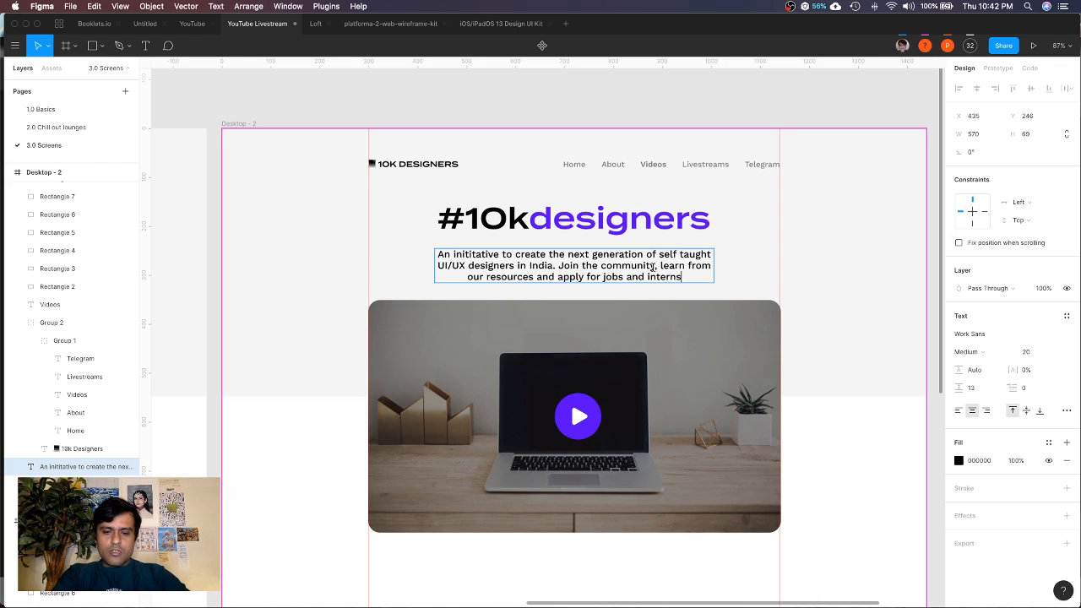
text(hips.)
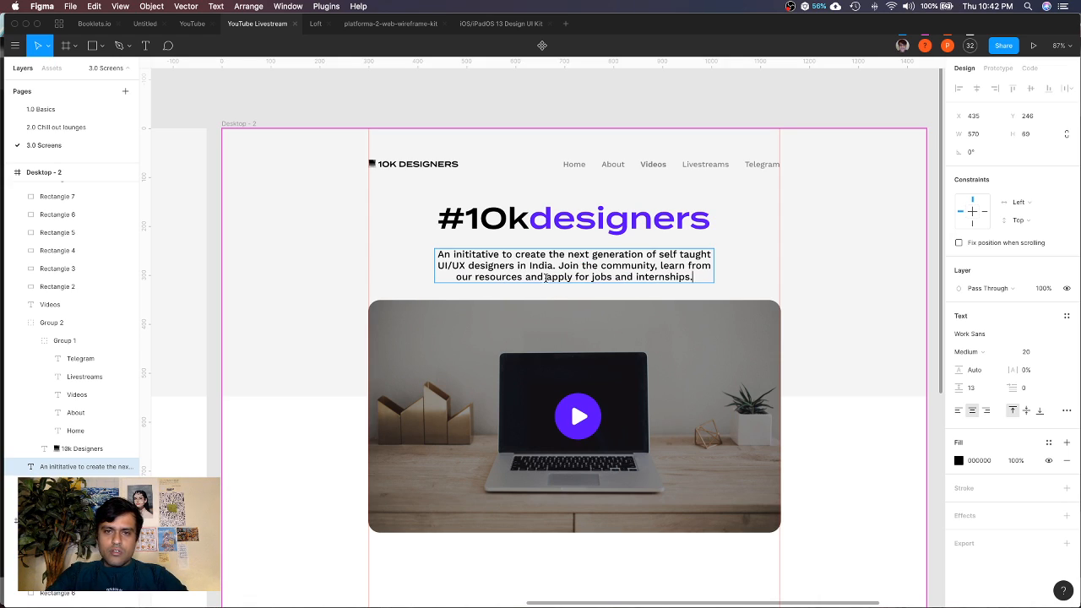
Replace "apply for" with "find" in the intro text's last sentence and finish editing the text
click(548, 277)
text(find)
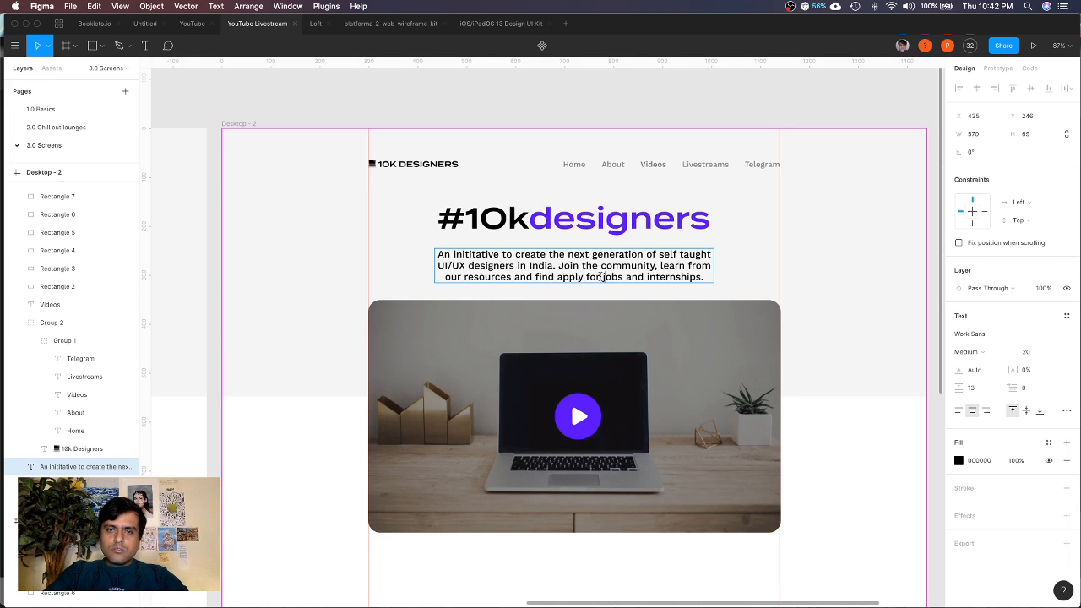
drag(602, 277, 564, 277)
key(BackSpace)
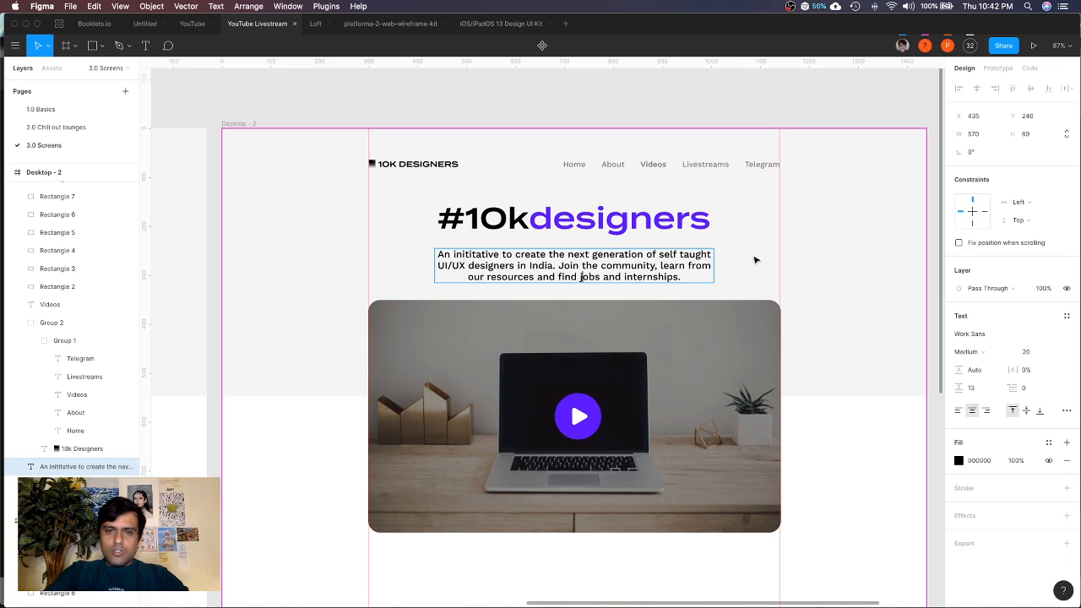
key(Escape)
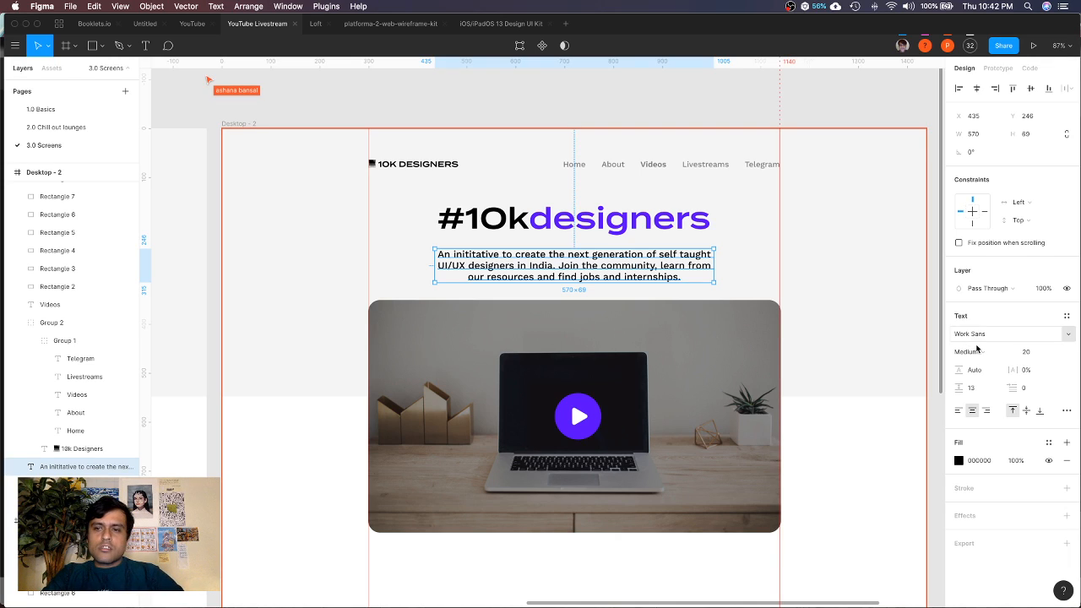
Try the Regular weight on the intro text and return it to Medium
click(1012, 355)
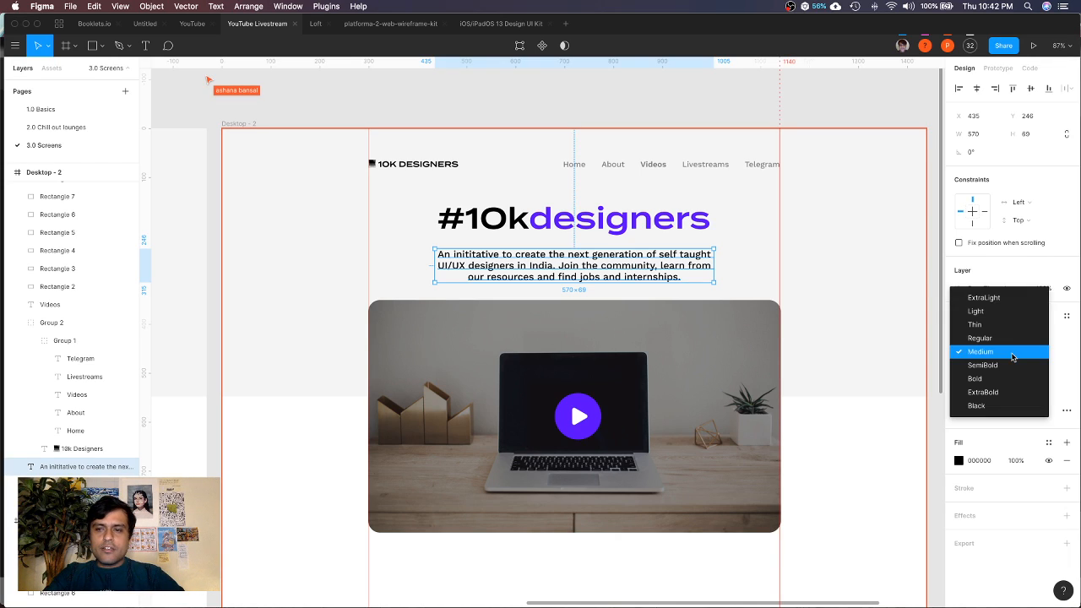
click(1009, 341)
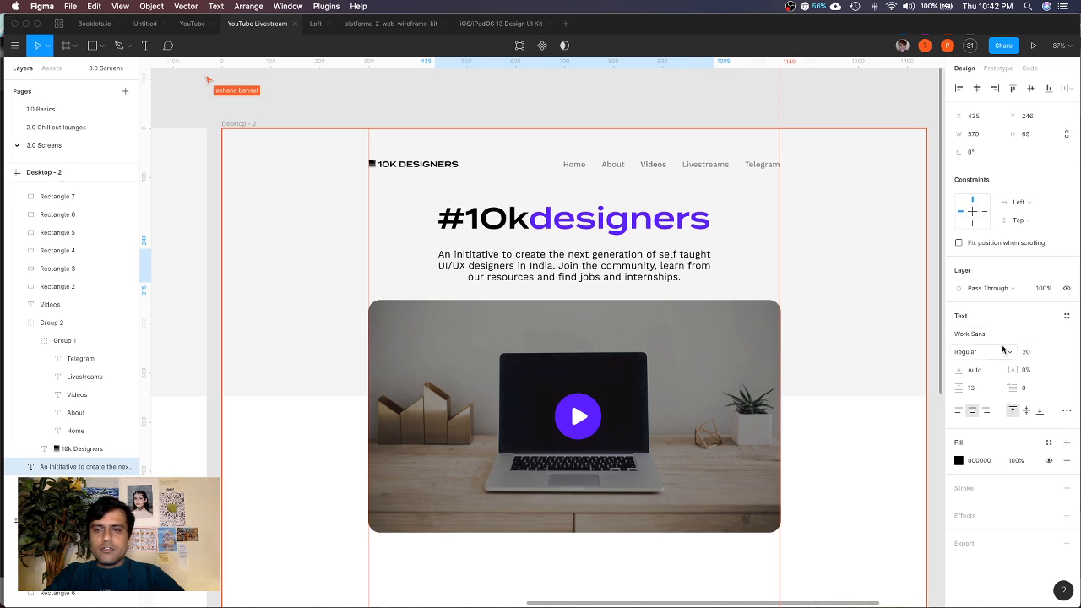
click(1002, 347)
click(998, 367)
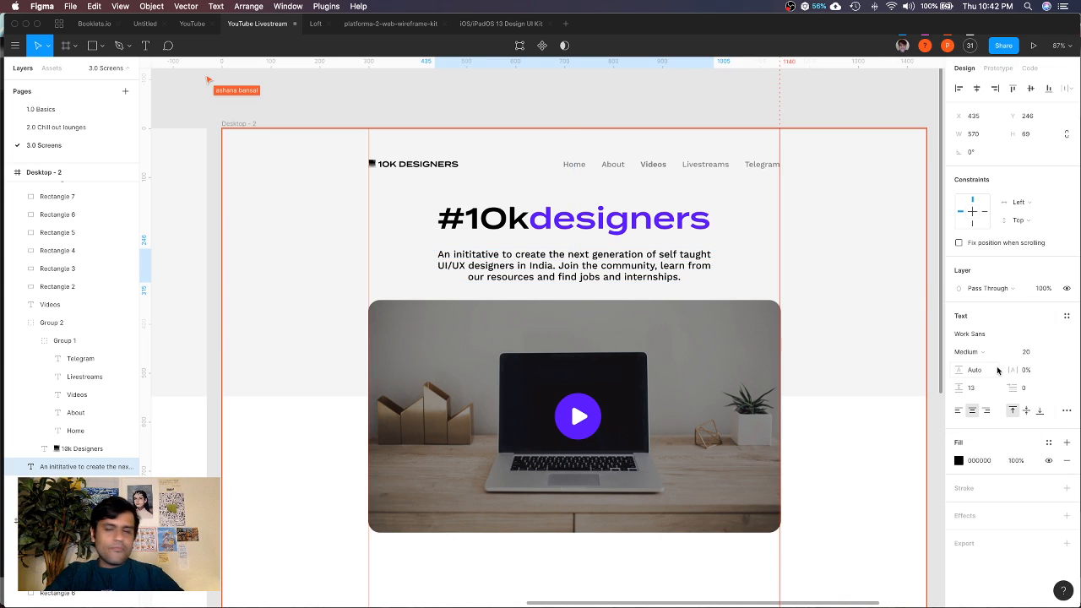
Check the intro text's font size against the scale of grey squares beside the Desktop - 2 frame
click(1044, 355)
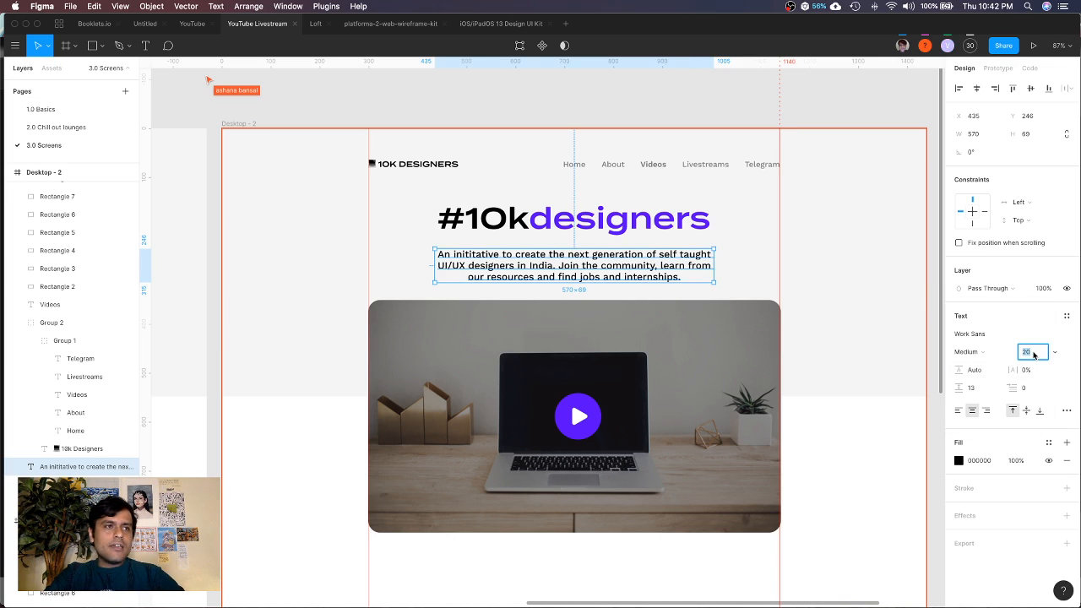
scroll(717, 282, right, 3)
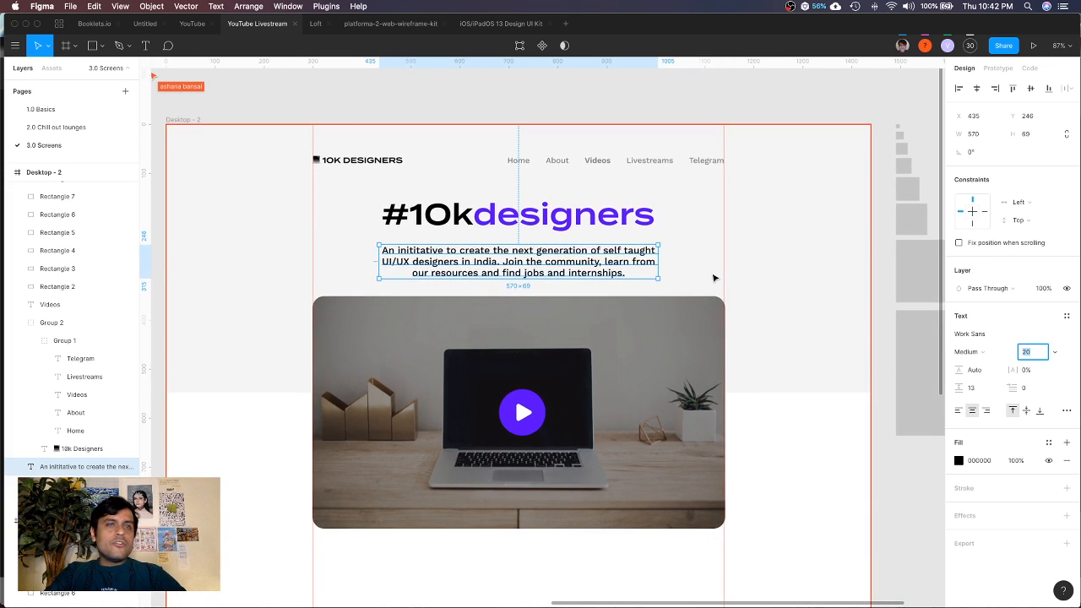
scroll(714, 278, right, 6)
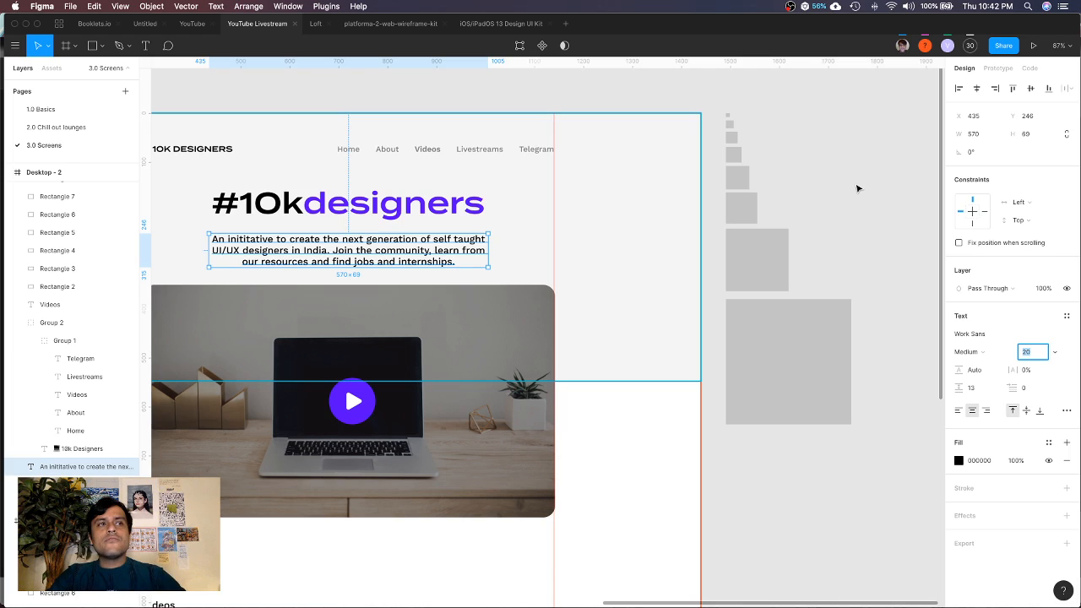
Compare the Livestreams and Videos navigation links and set the Videos link's weight to Medium
super+click(480, 153)
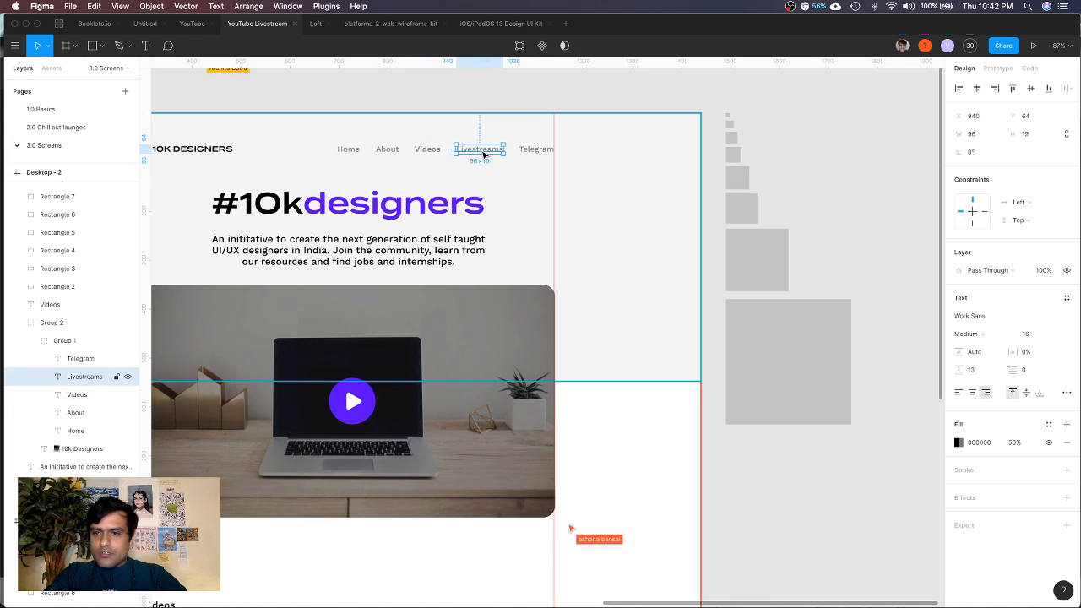
click(430, 149)
click(965, 334)
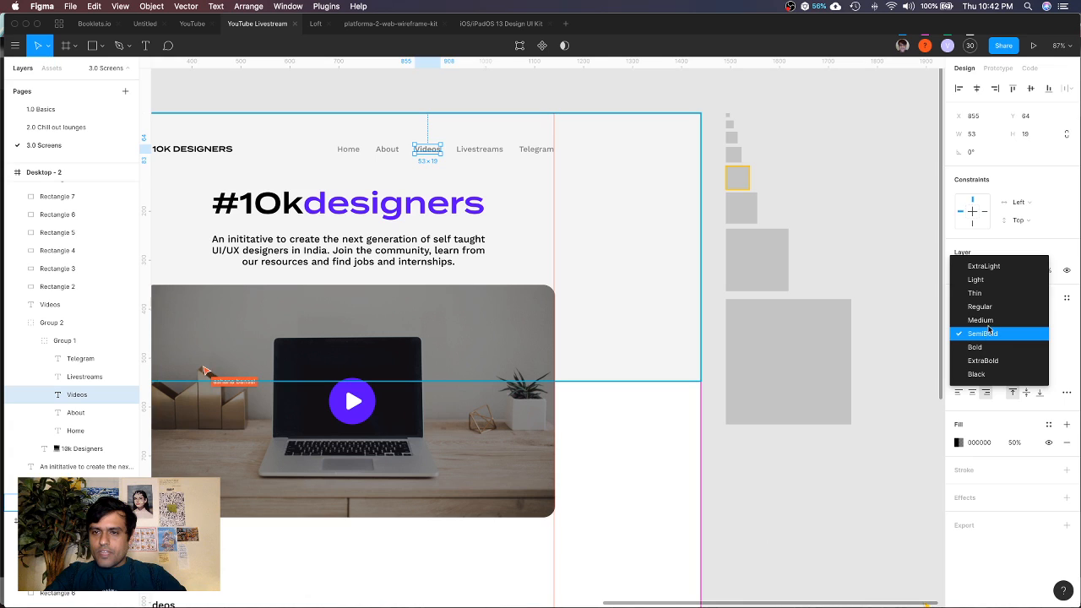
click(981, 319)
click(784, 130)
scroll(782, 130, left, 3)
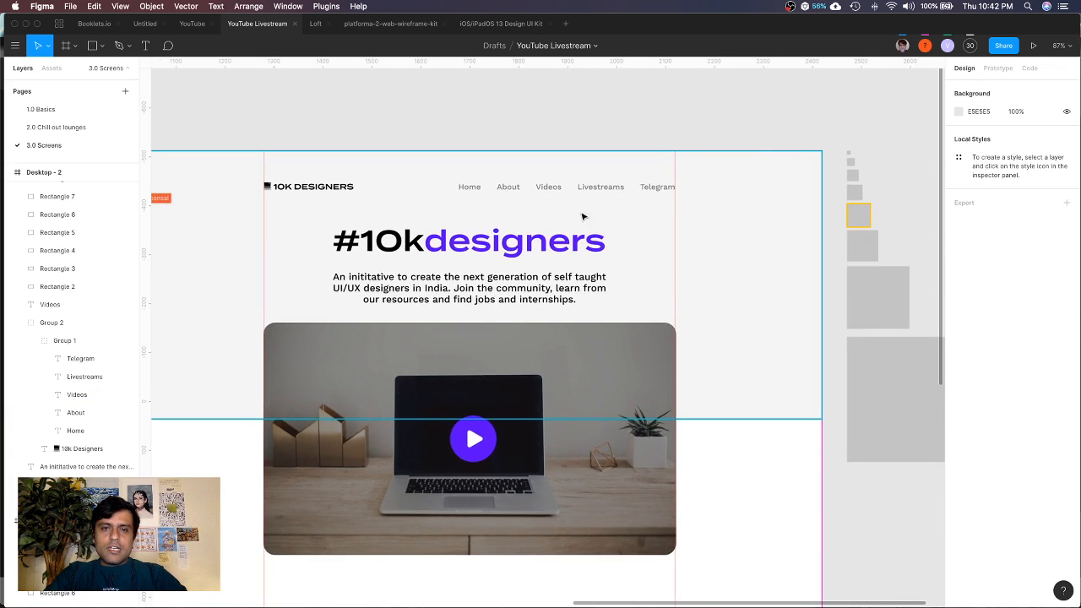
Create a text style named H1 from the #10kdesigners heading
click(473, 241)
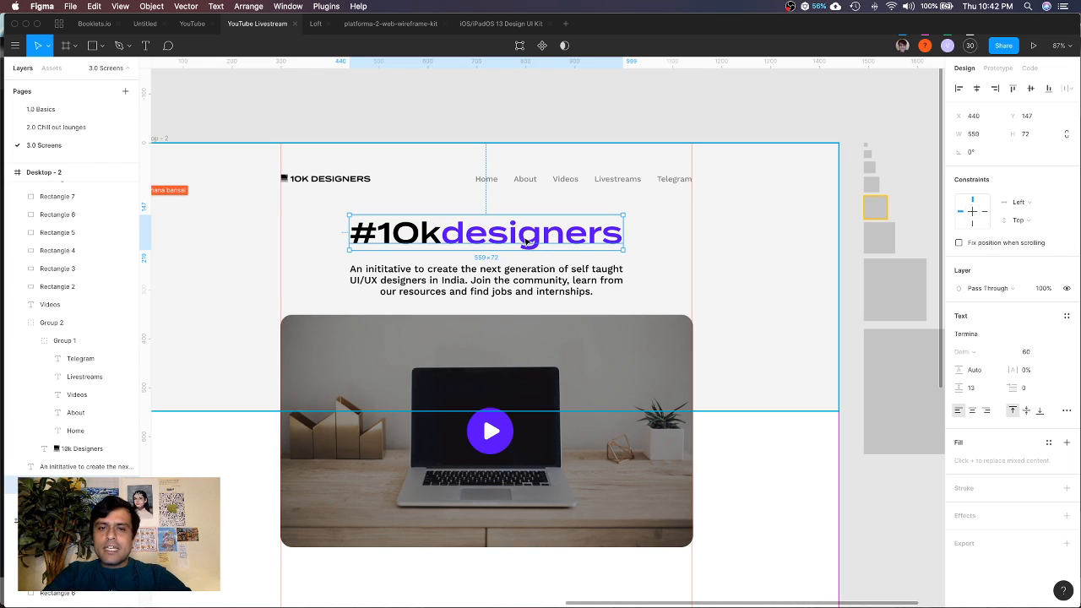
click(1066, 315)
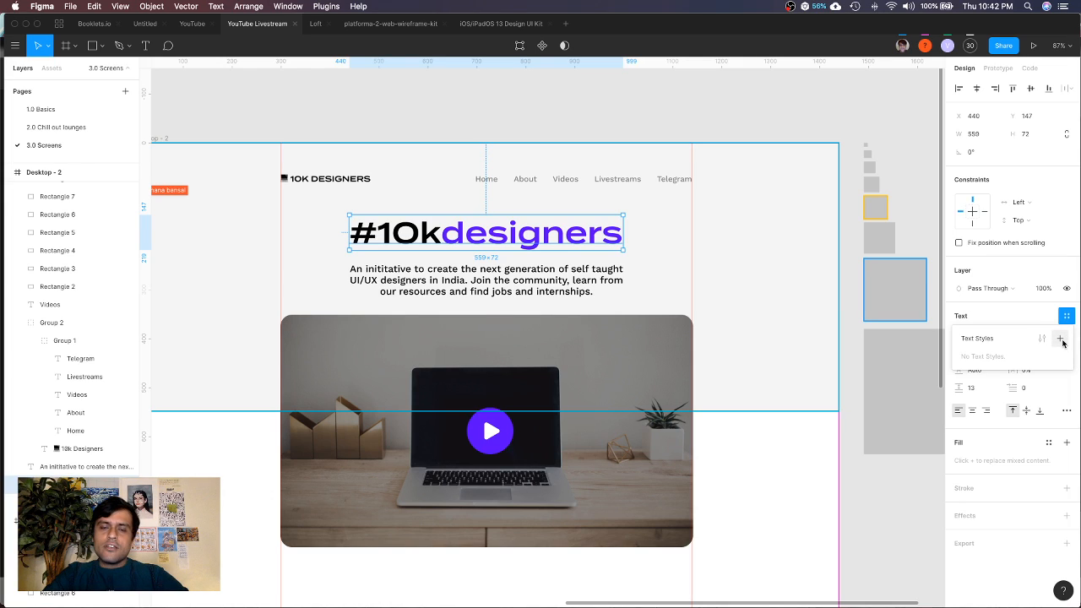
click(1061, 340)
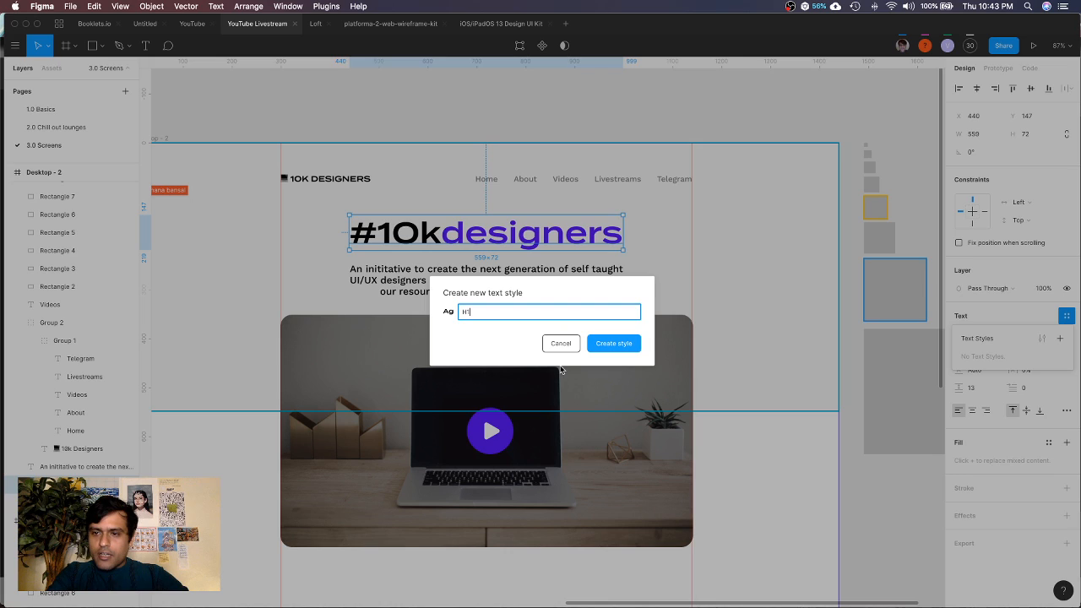
click(614, 343)
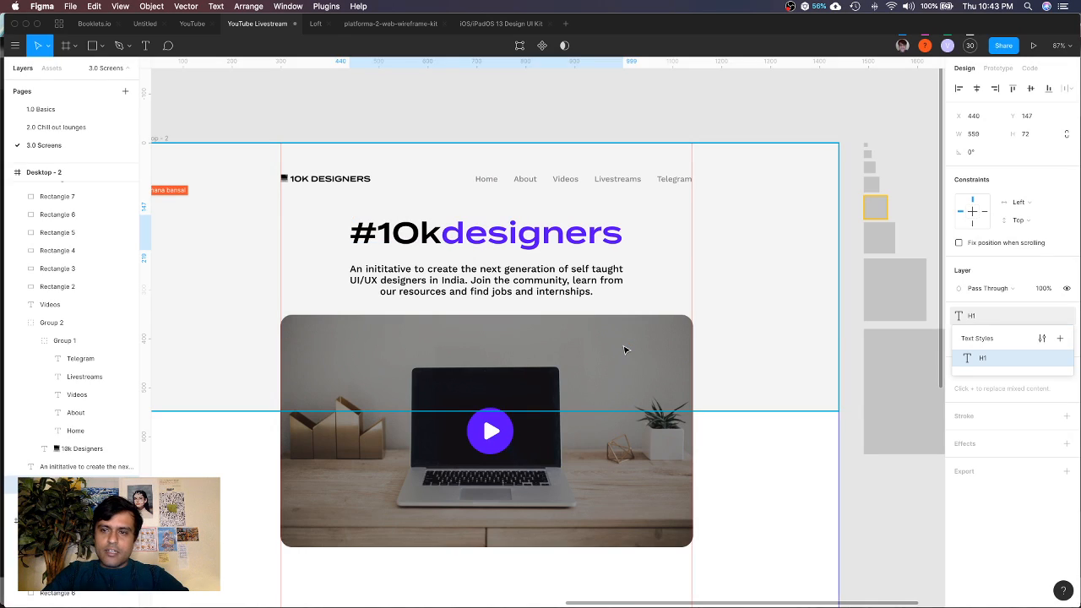
click(772, 123)
scroll(772, 122, down, 5)
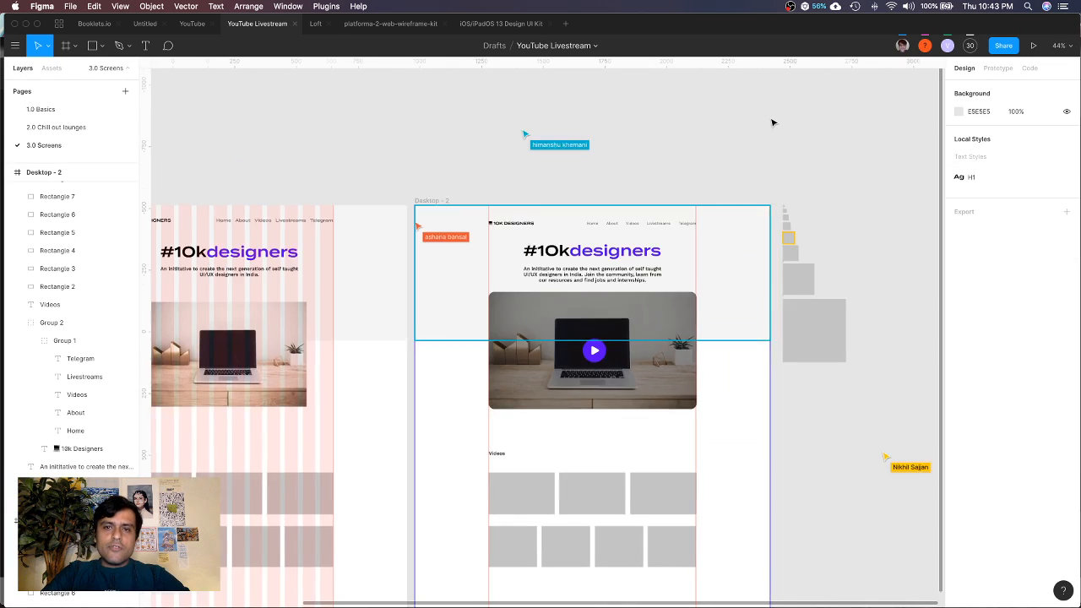
scroll(772, 122, up, 2)
key(t)
click(533, 162)
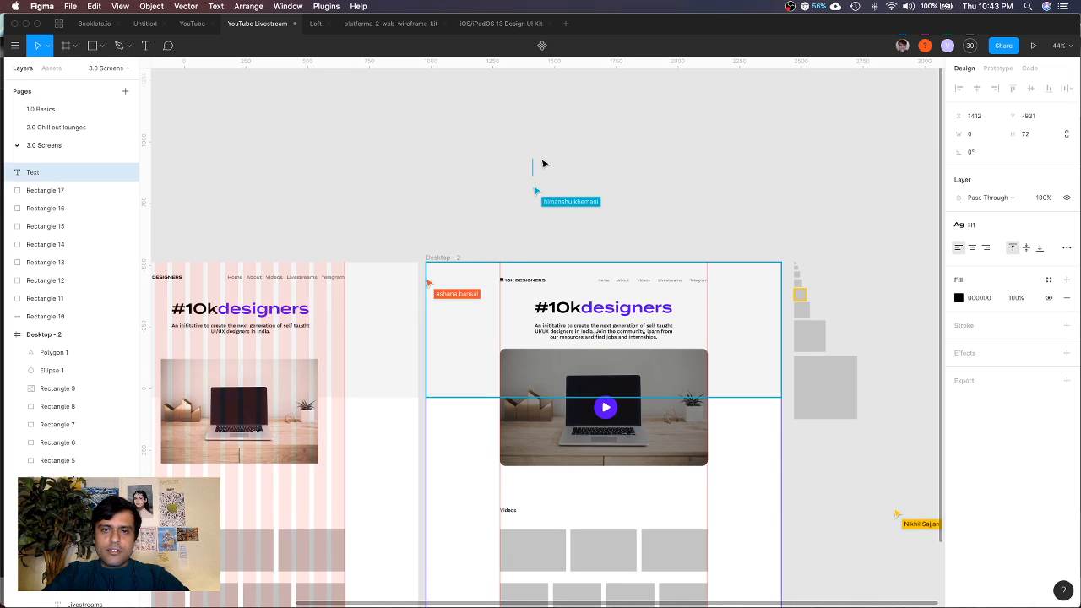
click(619, 160)
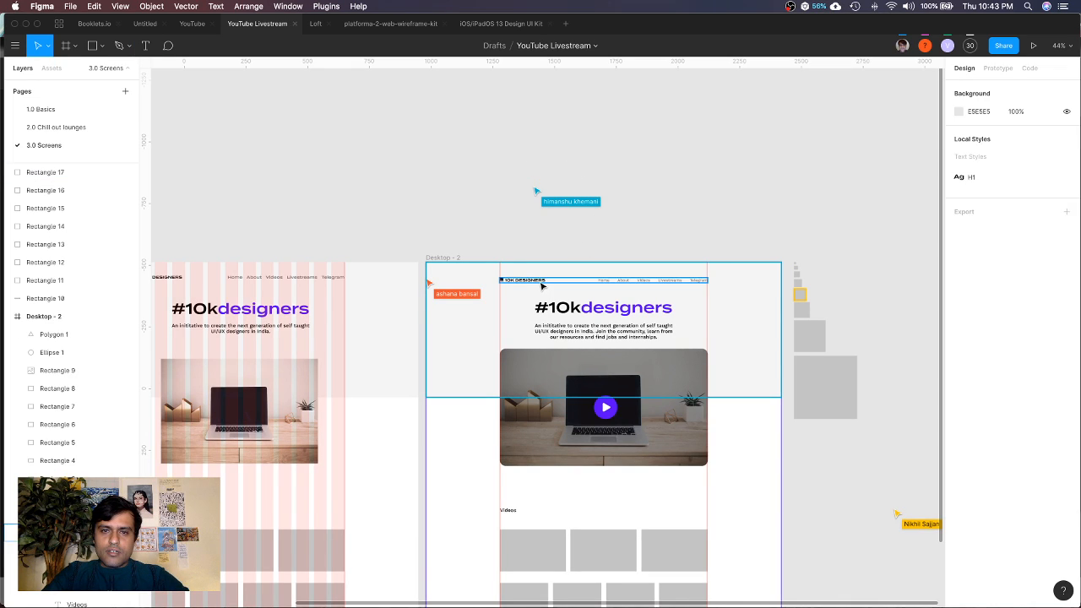
Copy the Livestreams navigation link onto the empty canvas above Desktop - 2 and move the grey scale squares up above the frames
click(605, 283)
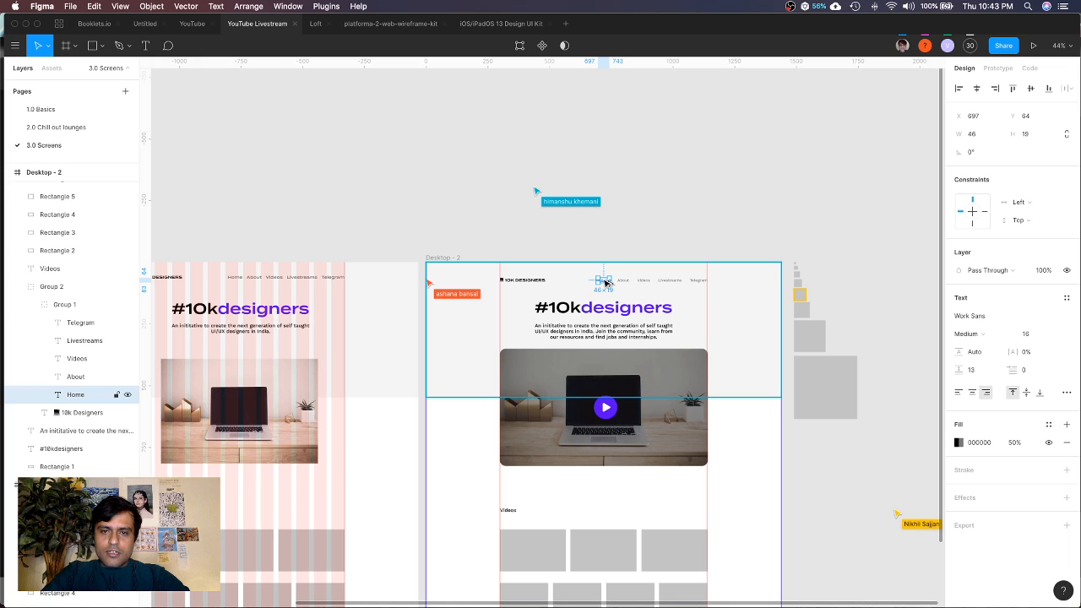
click(676, 283)
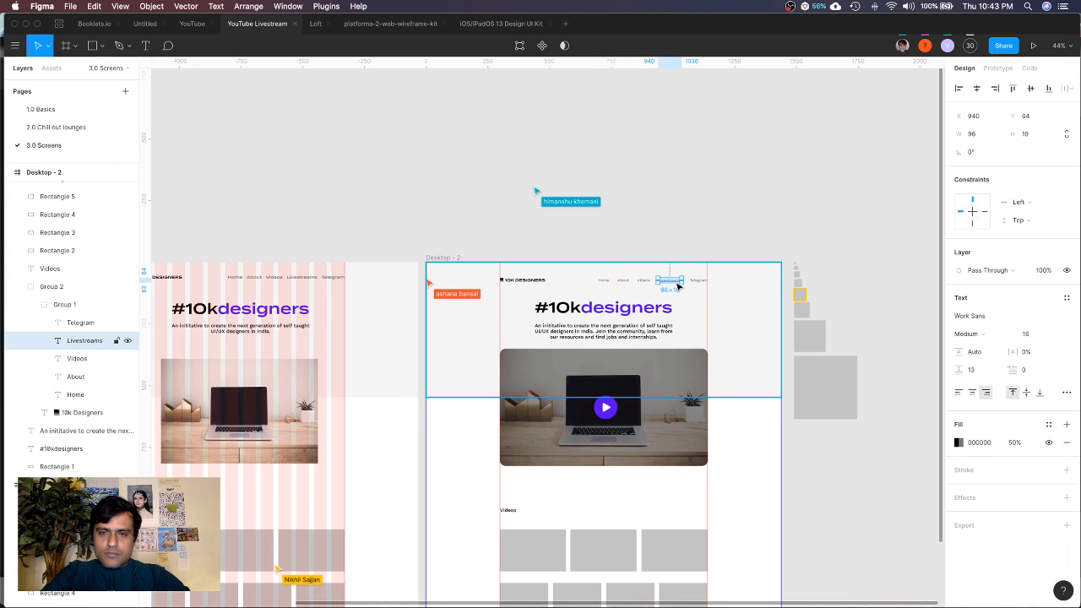
drag(678, 284, 678, 187)
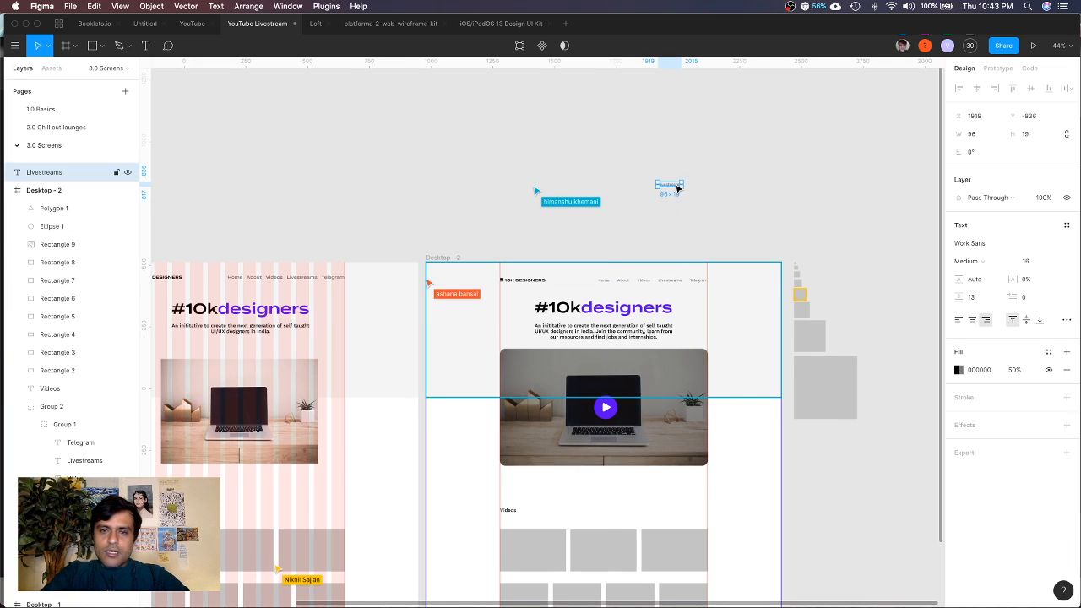
scroll(676, 190, down, 2)
drag(687, 227, 720, 147)
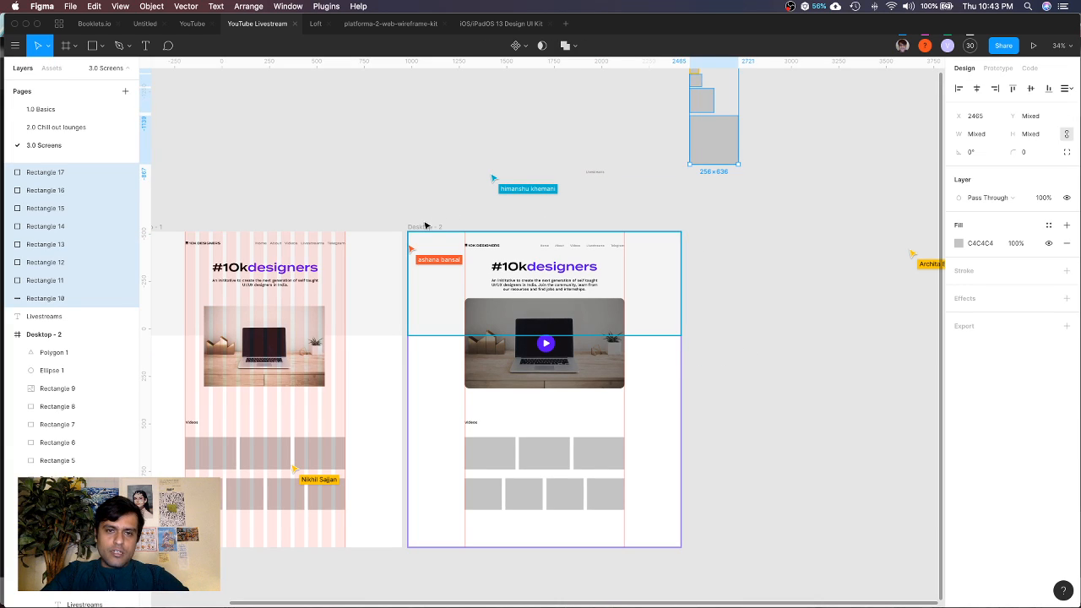
click(427, 228)
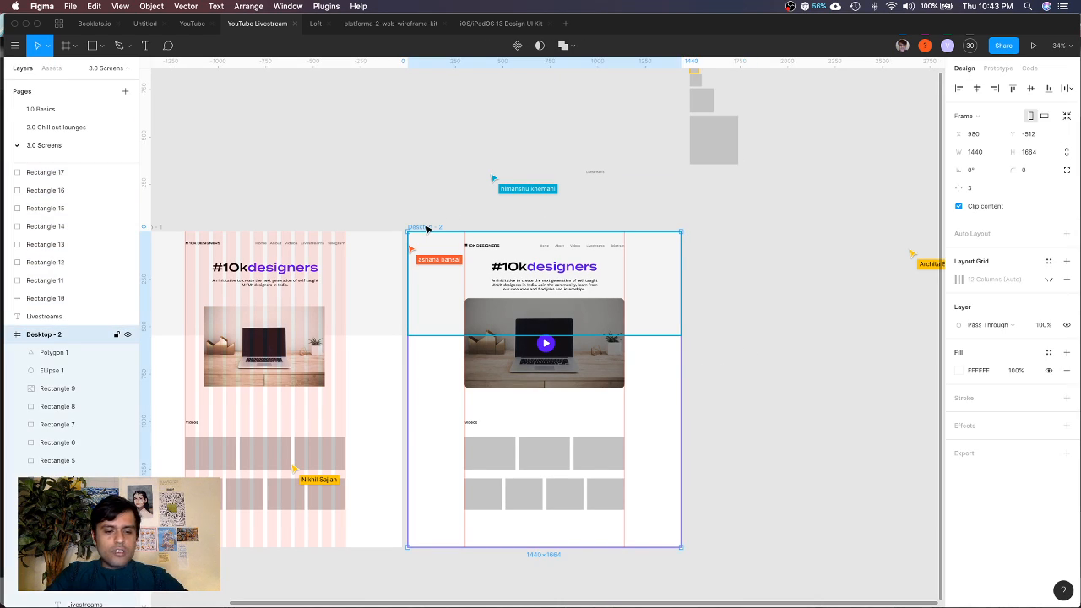
drag(428, 228, 705, 229)
key(Delete)
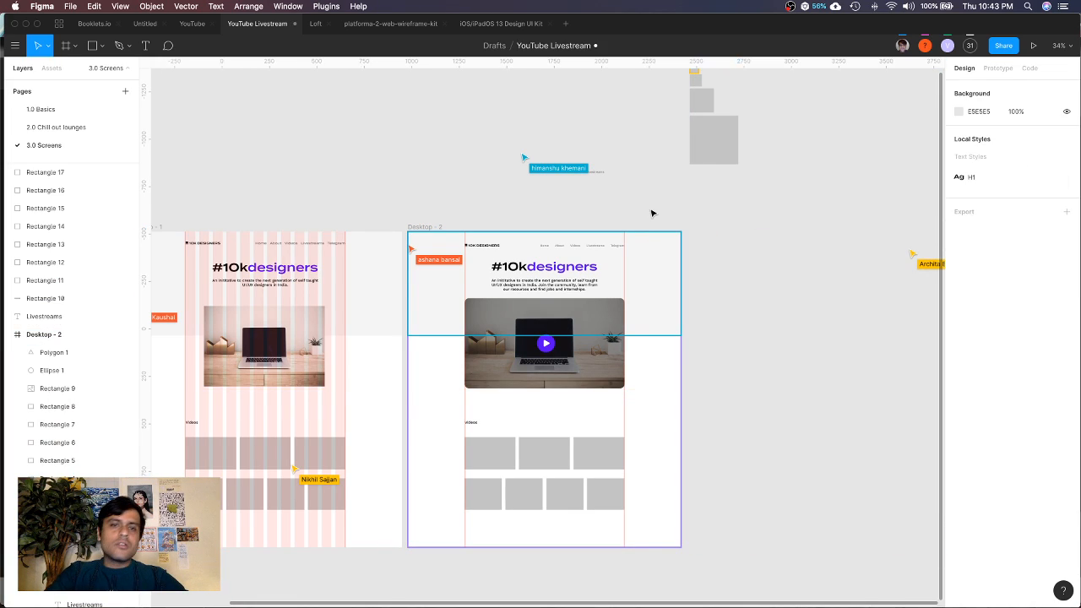
click(422, 227)
right_click(423, 226)
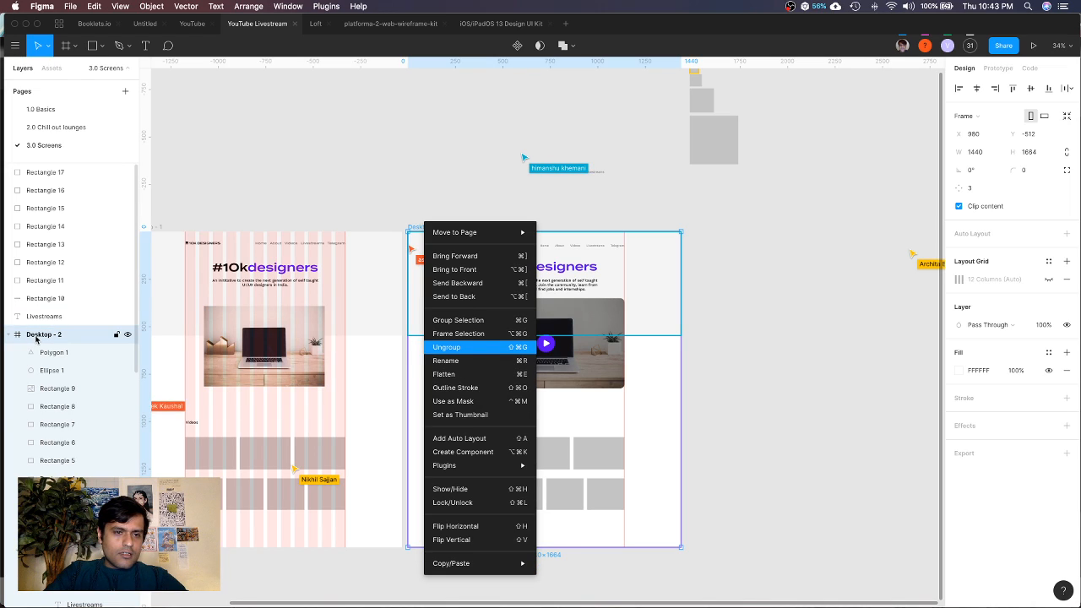
click(261, 203)
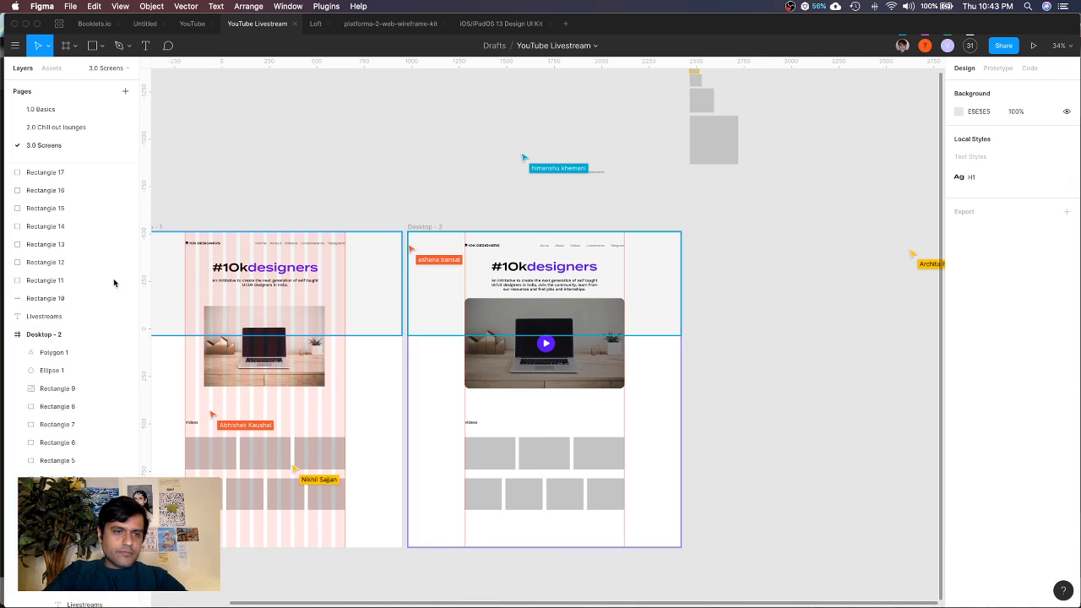
right_click(51, 334)
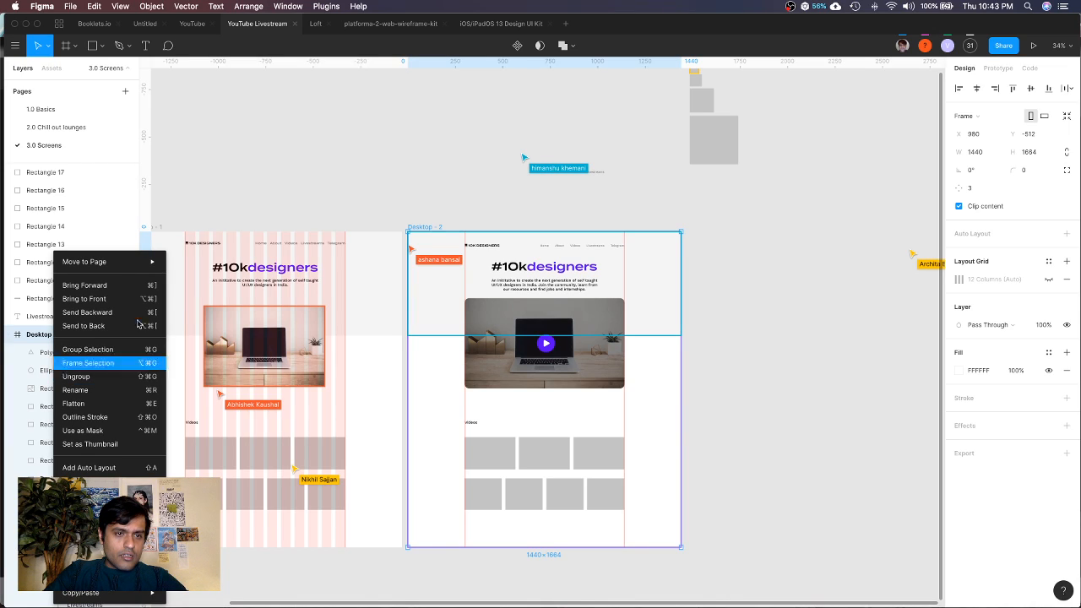
click(289, 164)
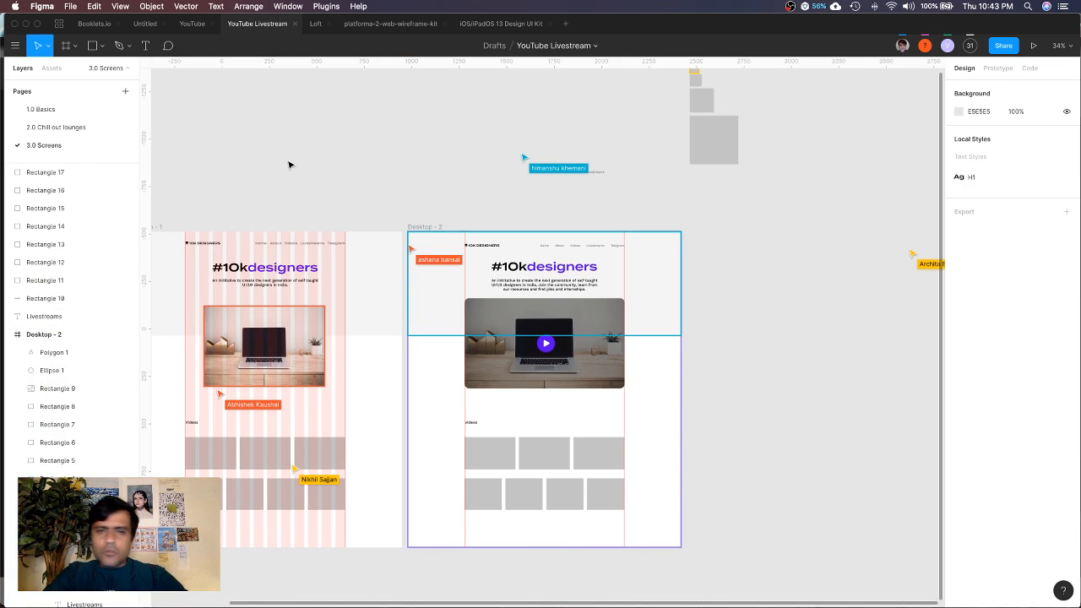
Duplicate the Desktop - 2 frame beside the original and delete the #10kdesigners heading from the copy
click(423, 228)
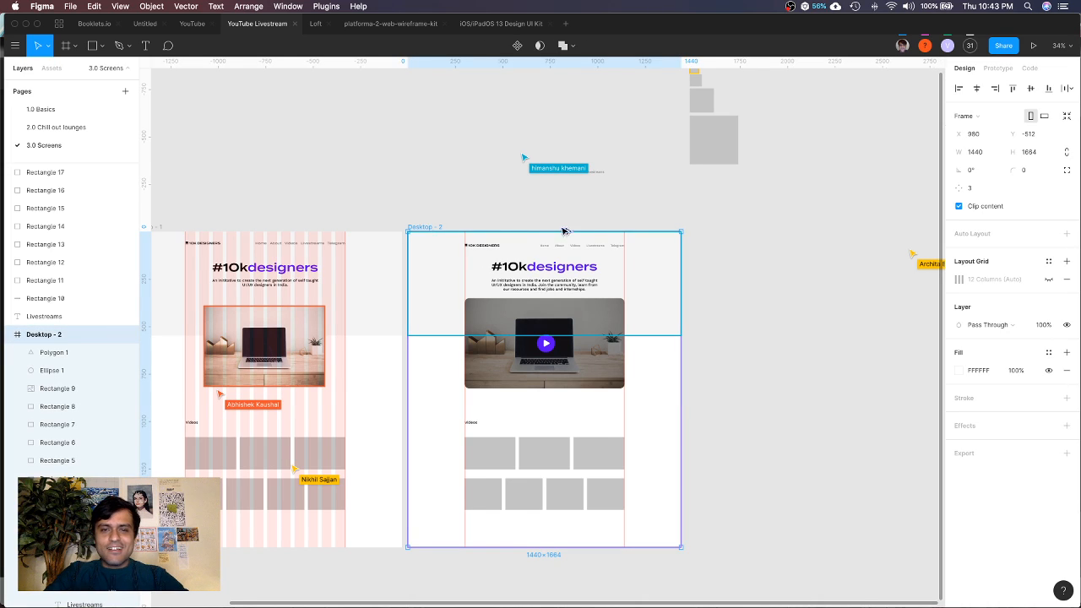
drag(424, 229, 707, 233)
click(853, 272)
key(BackSpace)
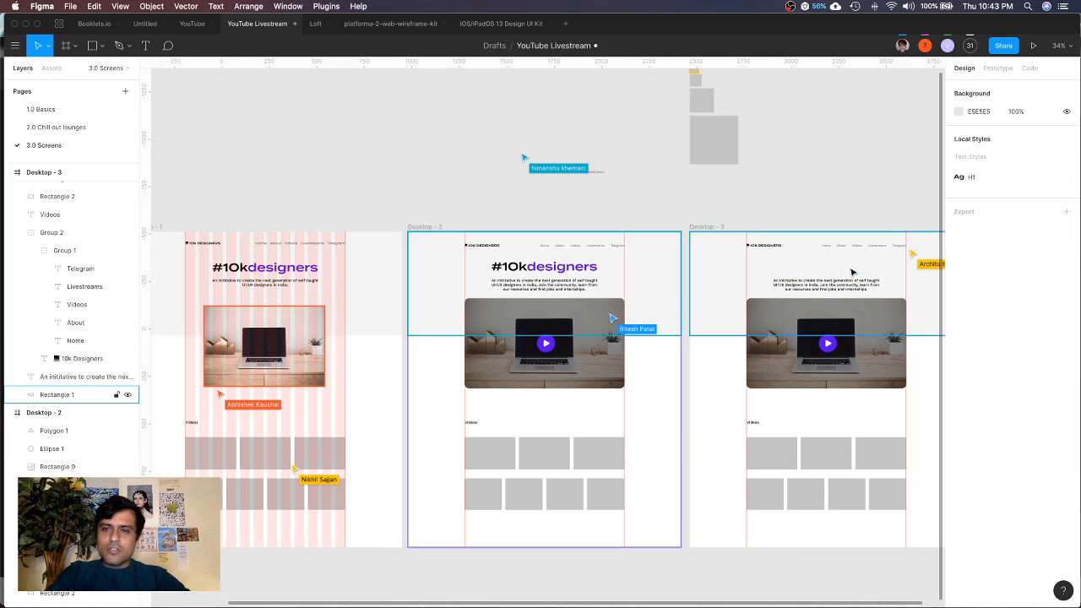
Replace the intro text above the video image in the duplicated frame with "Livestream"
double_click(848, 288)
text(Livestream)
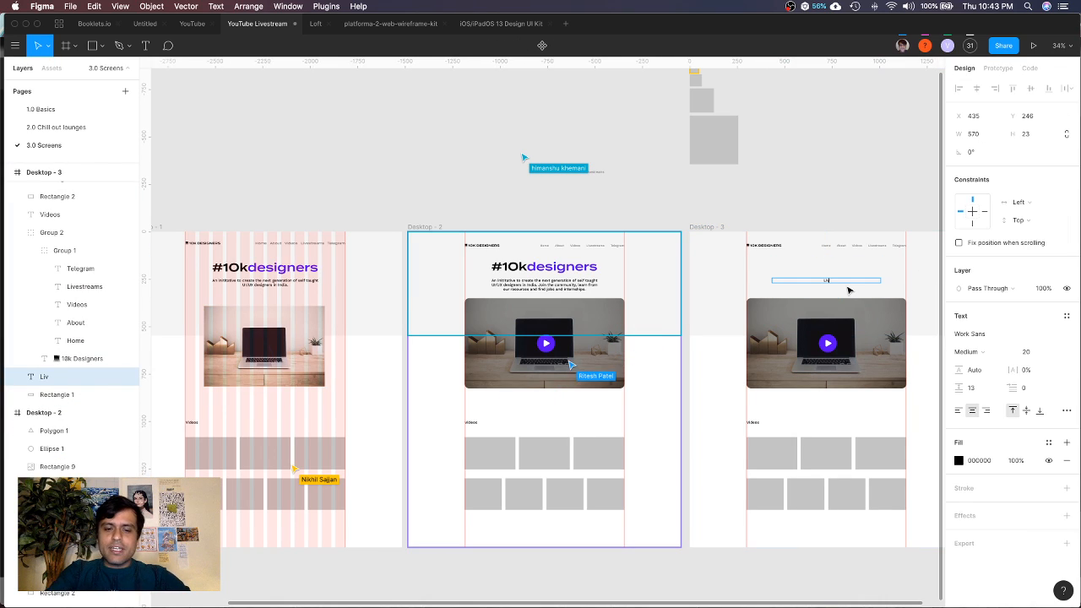
click(831, 183)
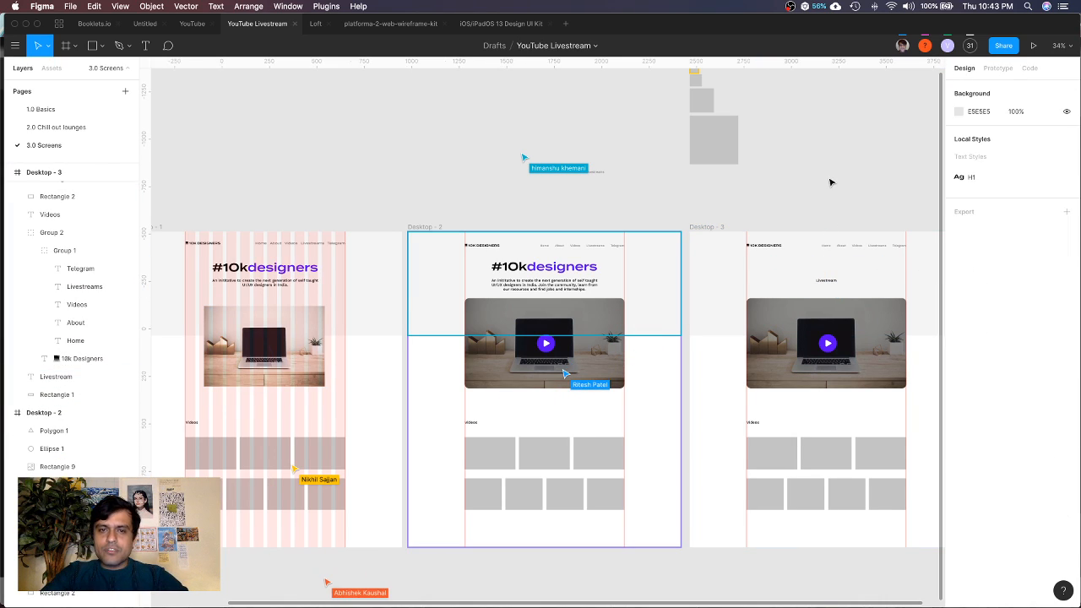
Apply the H1 text style to the Livestream text in Desktop - 3 and move it up to Y 141, just below the navigation
click(580, 269)
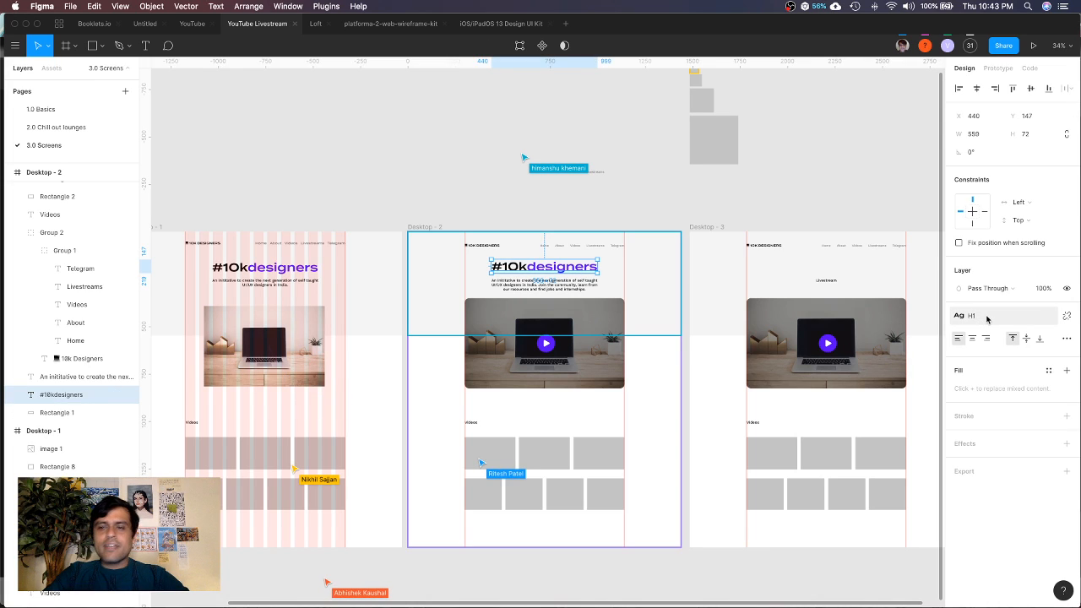
scroll(647, 267, right, 5)
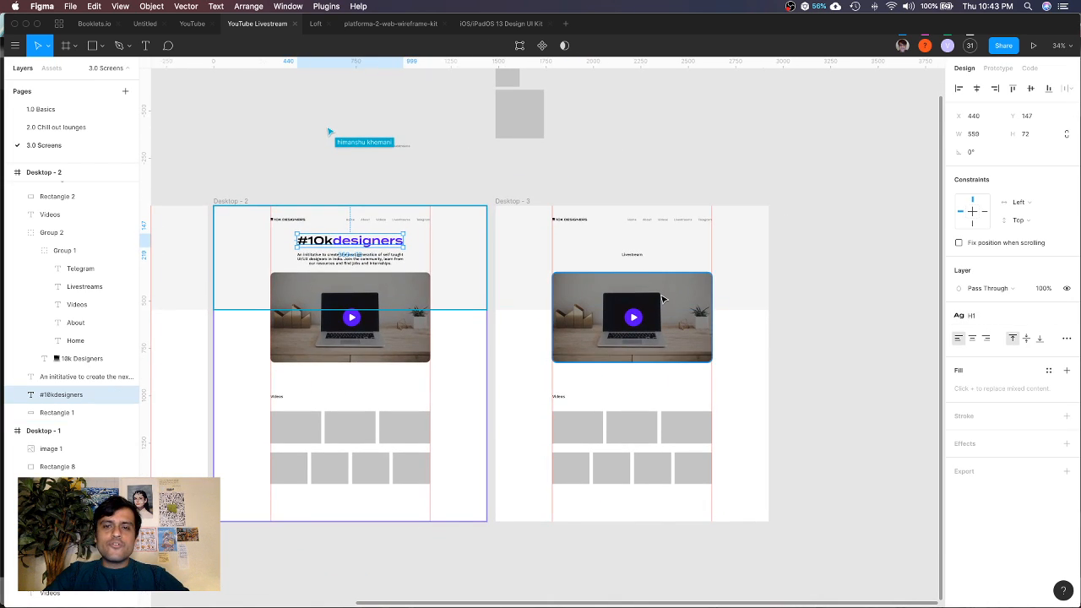
scroll(664, 299, up, 5)
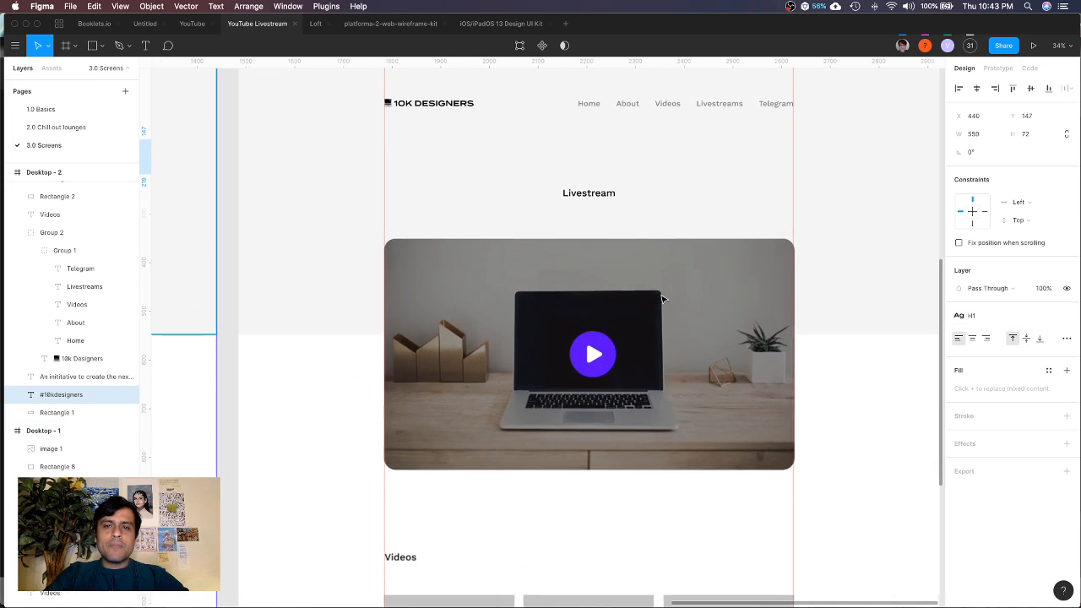
click(602, 198)
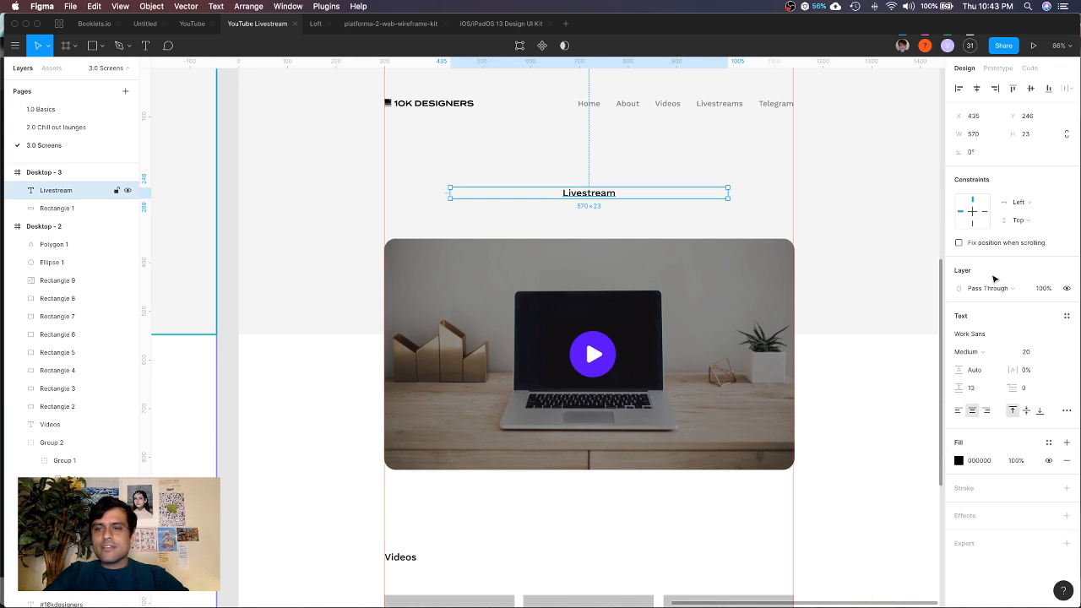
click(1066, 316)
click(976, 360)
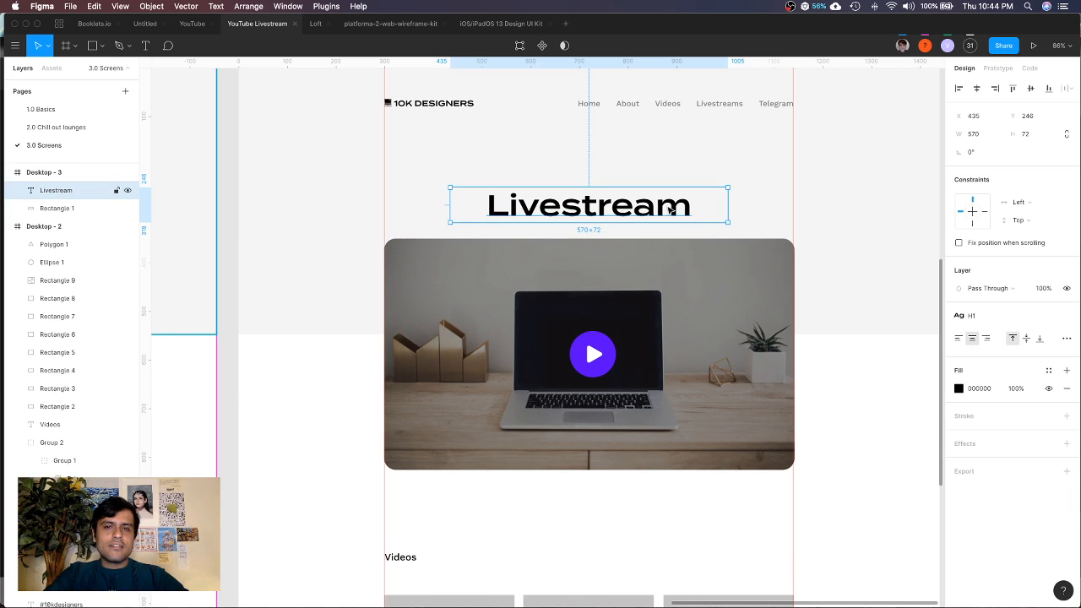
drag(671, 209, 671, 158)
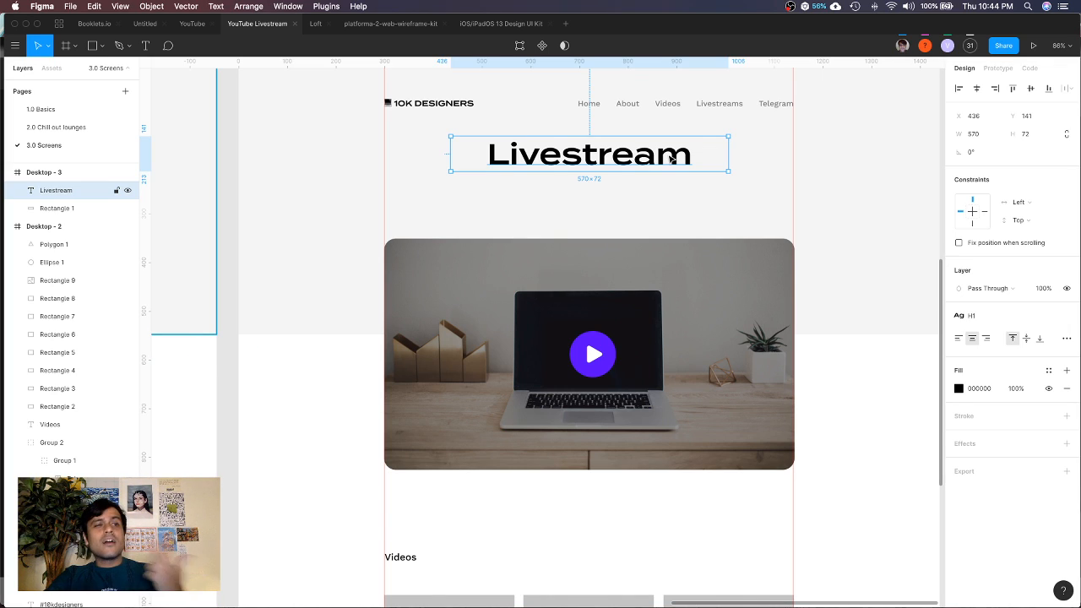
Switch to Chrome and open the ABNUX channel's video list, enlarging the thumbnails around the typography and feedback videos
scroll(672, 158, down, 5)
scroll(640, 264, up, 5)
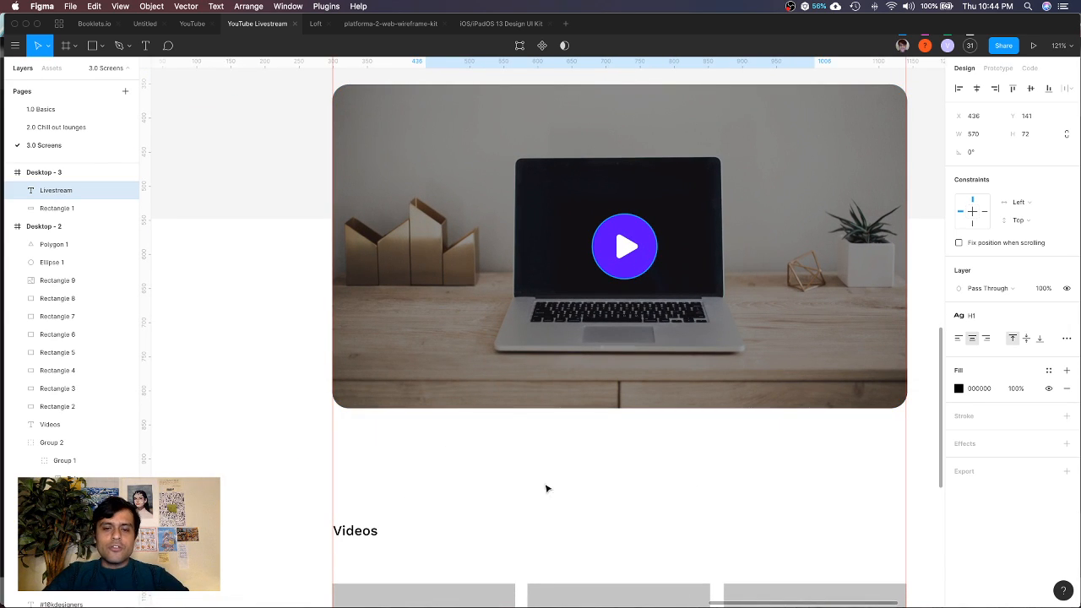
click(460, 603)
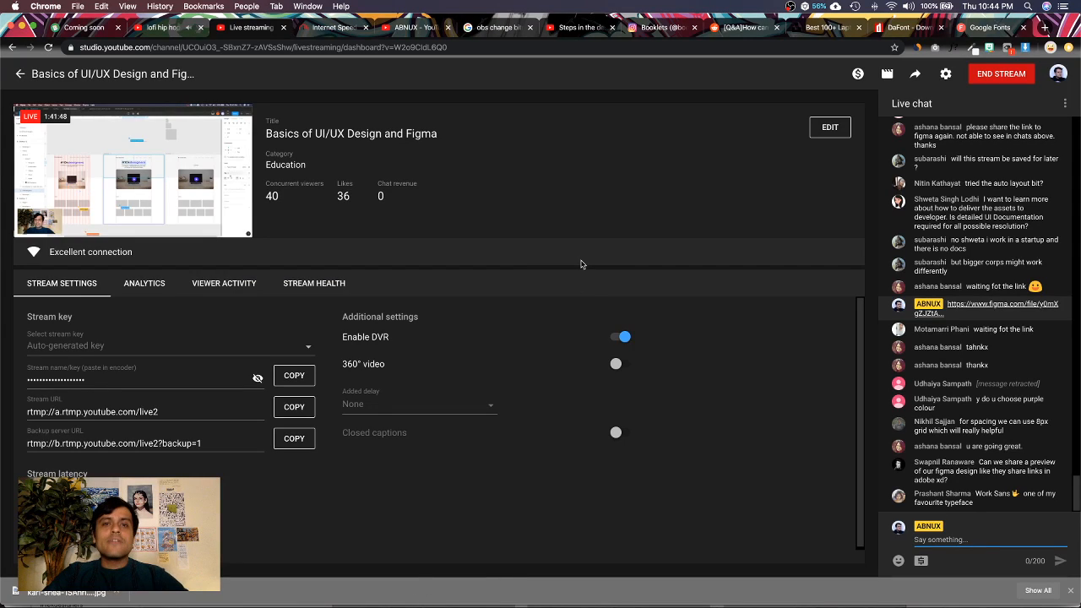
click(581, 27)
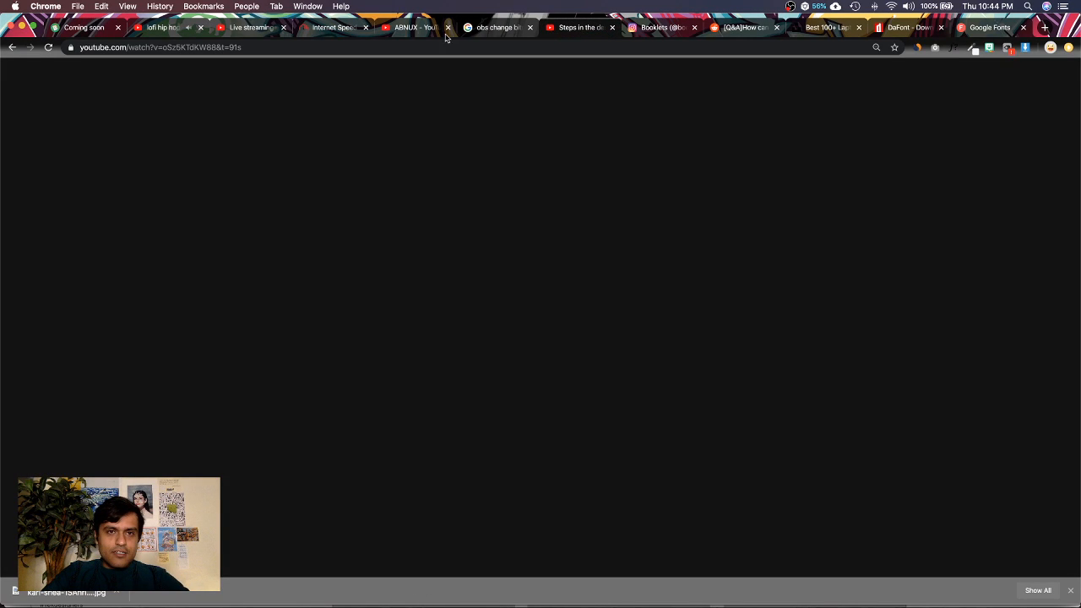
click(417, 29)
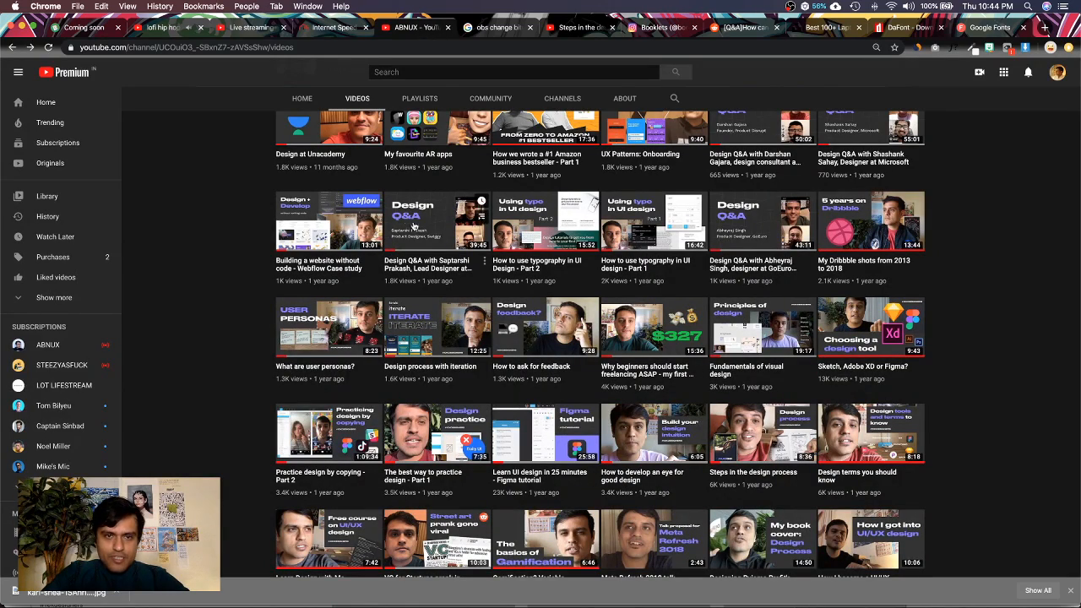
scroll(411, 219, up, 3)
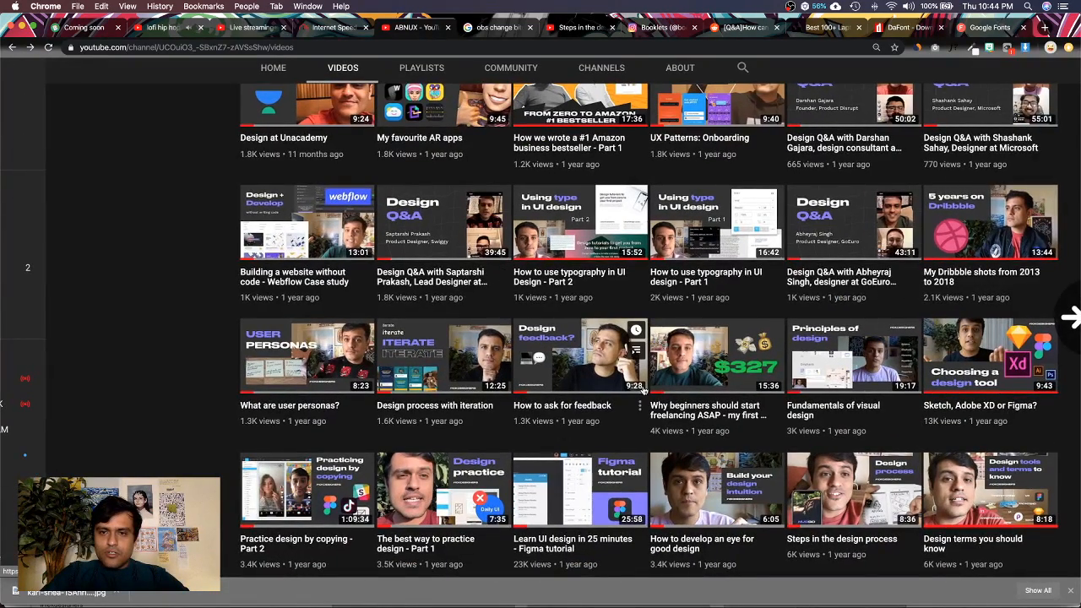
scroll(649, 288, up, 3)
scroll(648, 289, up, 1)
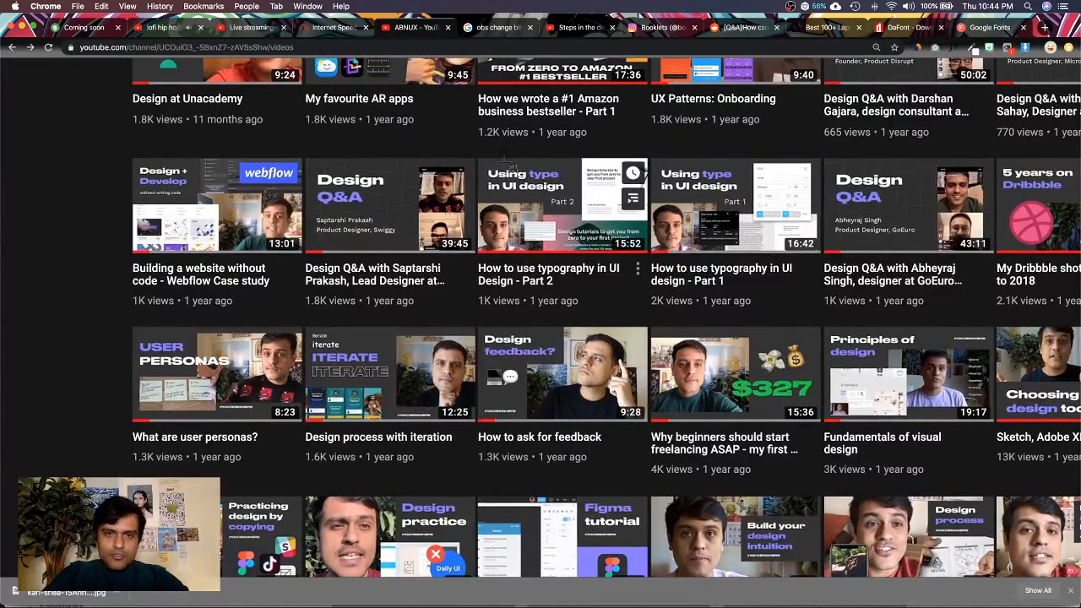
Capture a screenshot of the two typography thumbnails and the two below them, and copy it to the clipboard
key(super+shift+4)
drag(476, 153, 836, 492)
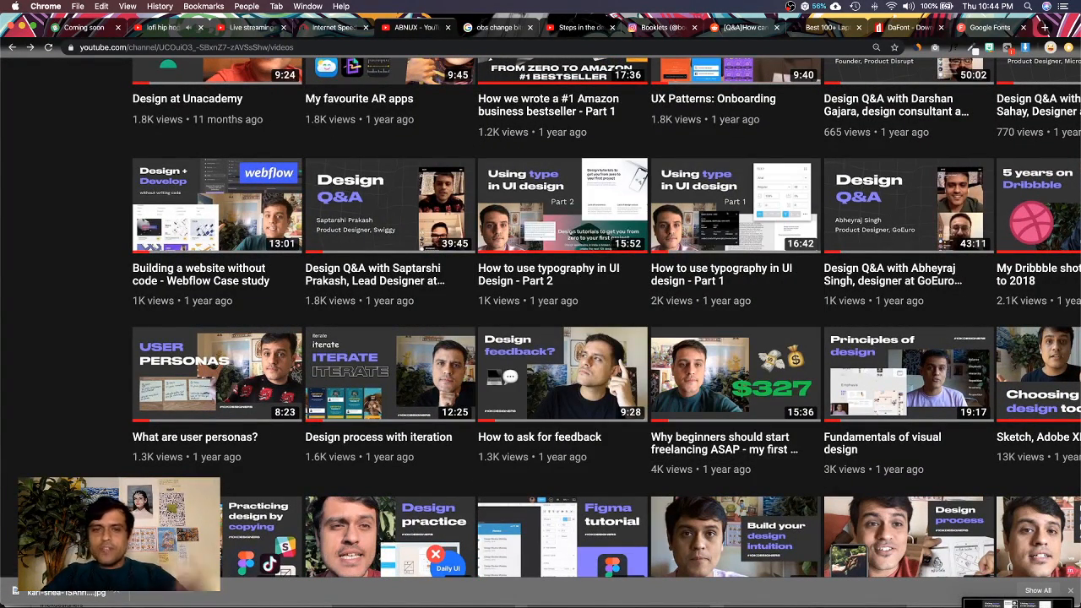
right_click(1001, 603)
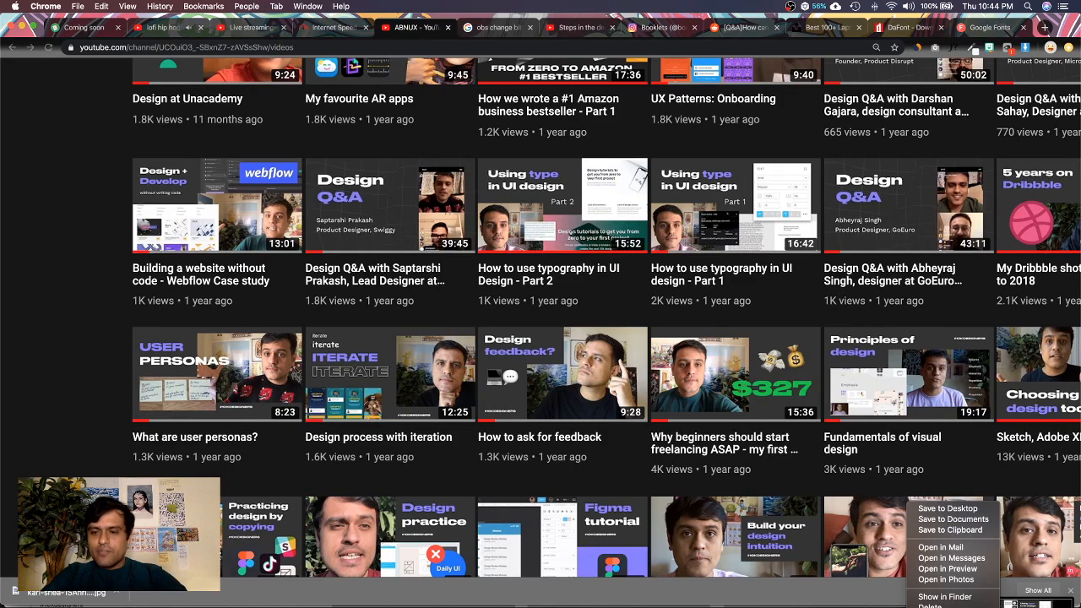
click(949, 529)
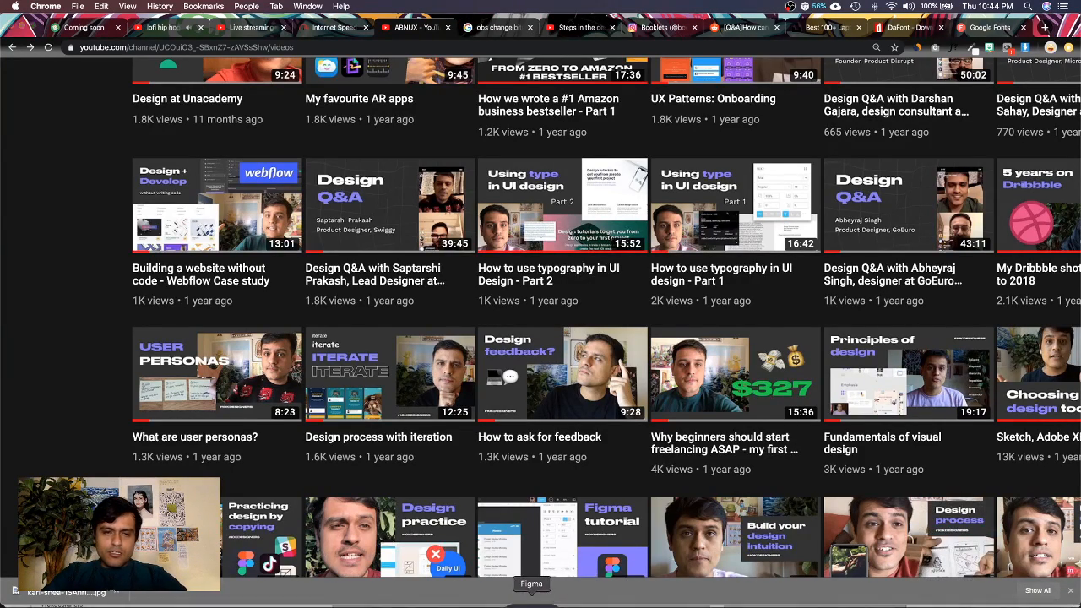
Switch back to Figma, paste the screenshot as the Livestream heading's fill and lower the heading to Y 191
key(super+Tab)
scroll(589, 440, down, 10)
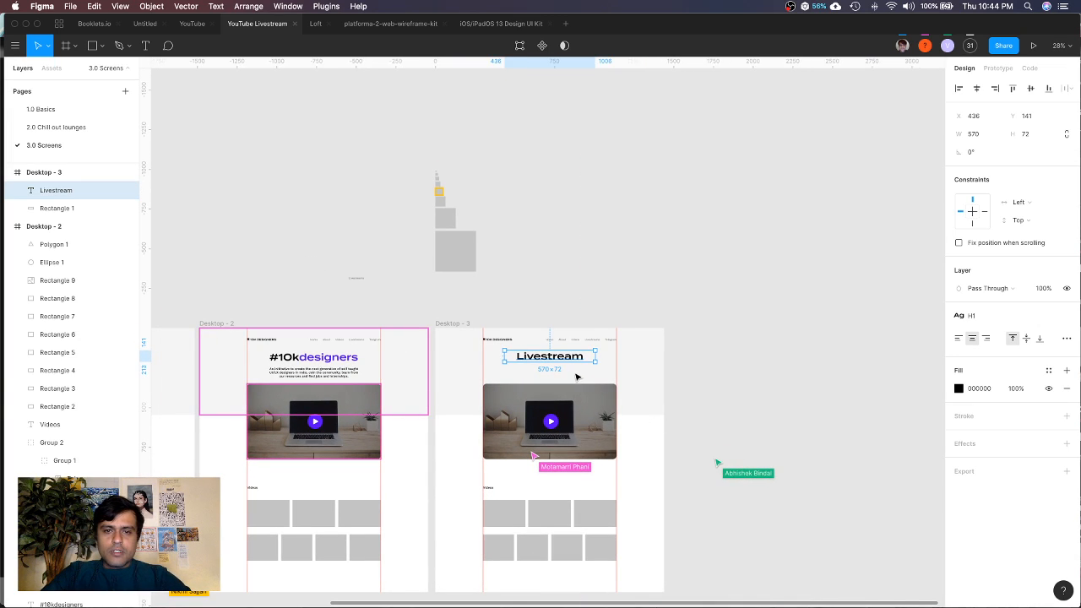
key(super+v)
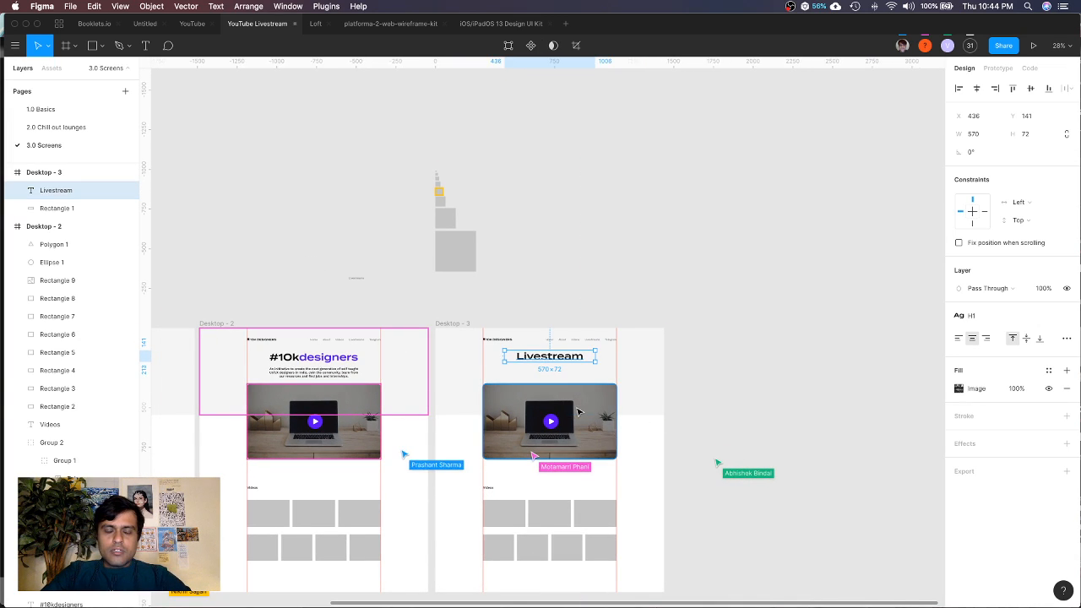
click(658, 449)
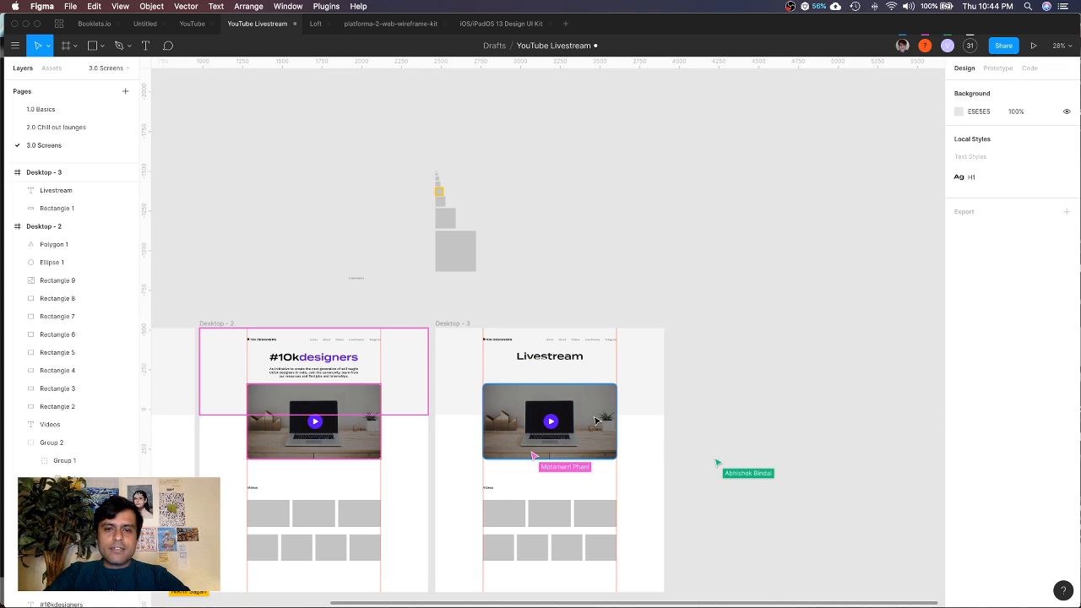
click(558, 360)
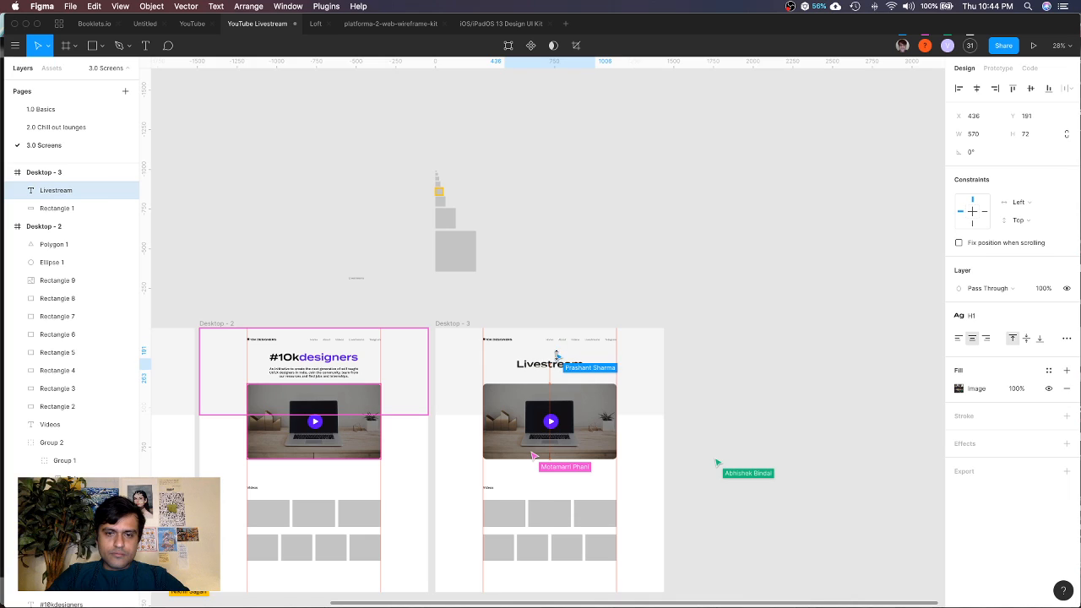
click(559, 268)
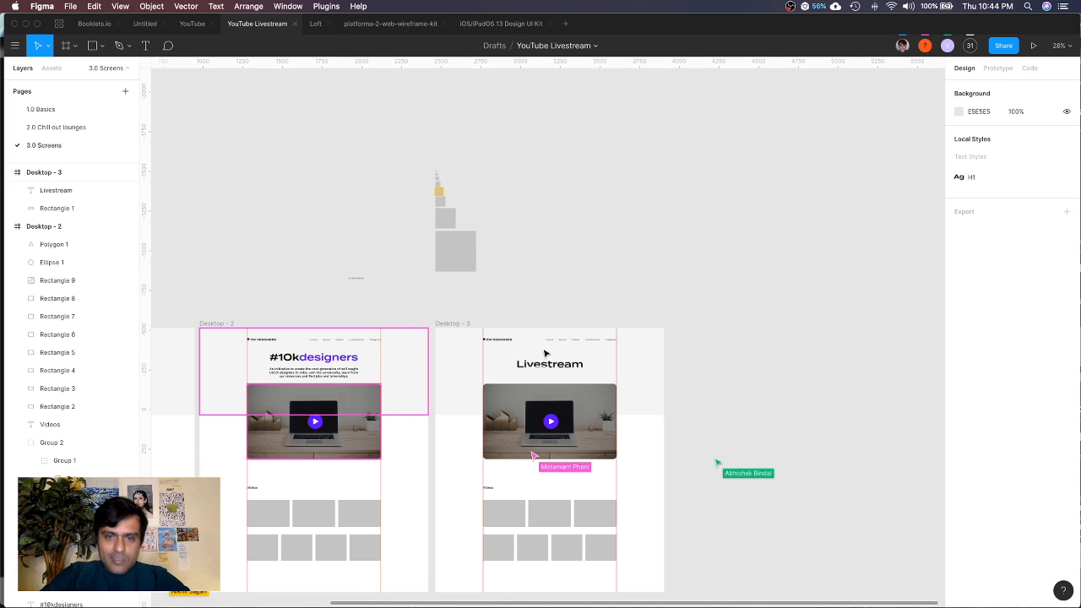
Paste the thumbnail screenshot onto the canvas, scale it to about 533 × 505 and place it above the Desktop - 3 frame
scroll(545, 353, up, 5)
key(ctrl+v)
scroll(544, 409, down, 3)
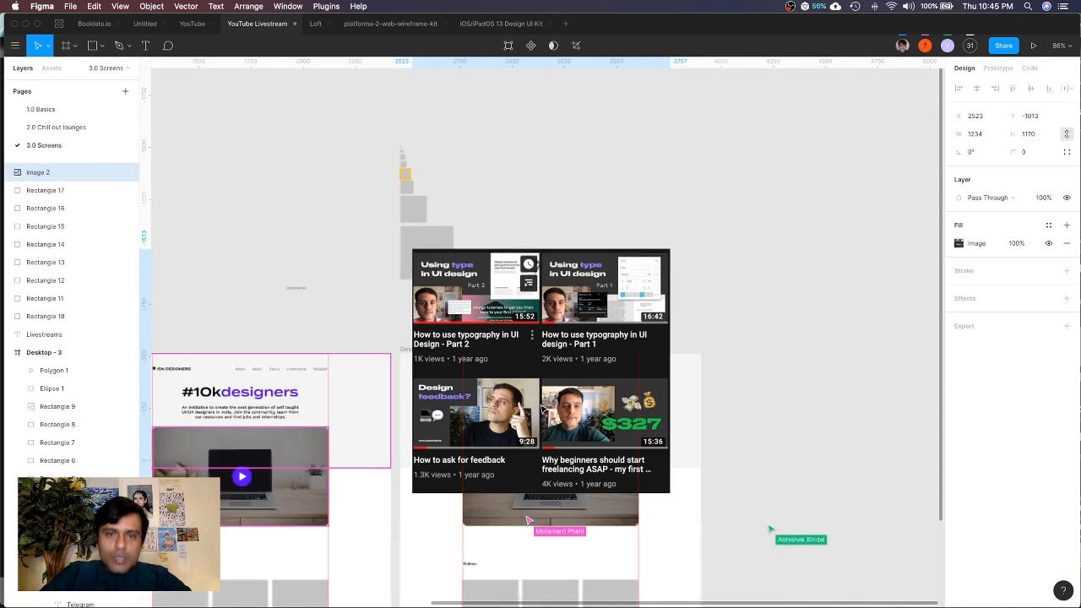
scroll(543, 408, down, 5)
drag(566, 386, 634, 284)
drag(539, 224, 616, 296)
drag(647, 334, 551, 343)
scroll(409, 397, up, 3)
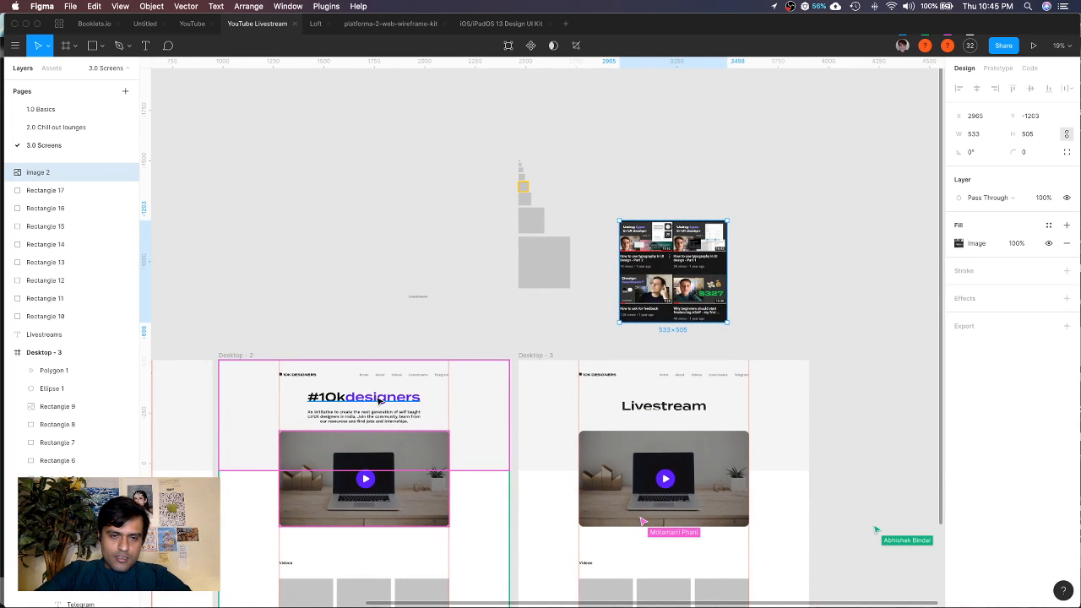
Recolour the word "designers" in the Desktop - 2 heading with the purple 8779EF sampled from the screenshot's "feedback?" text
click(348, 396)
drag(347, 396, 423, 398)
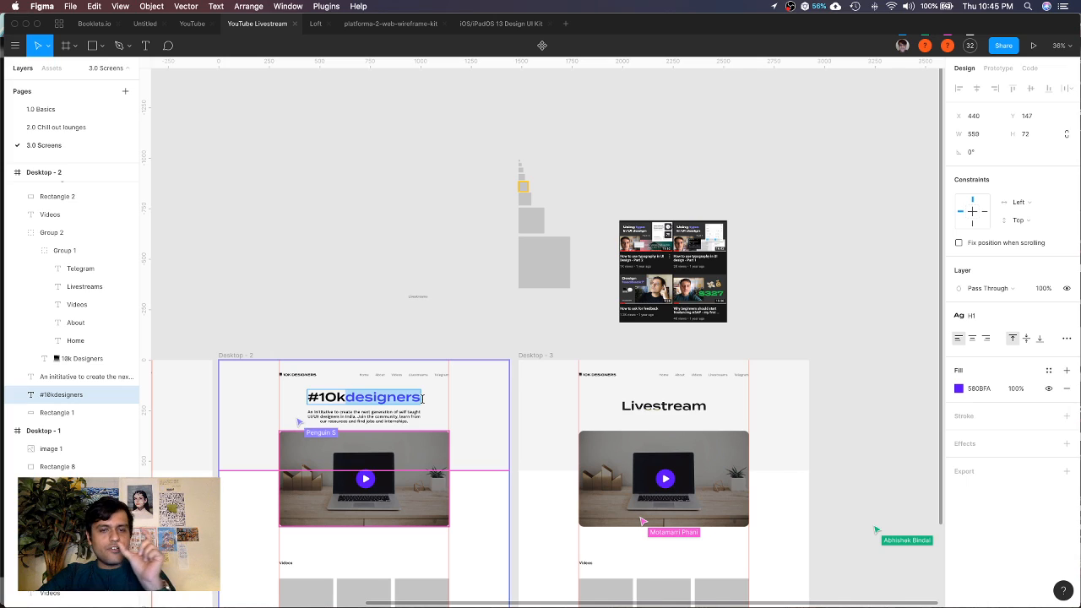
click(958, 389)
click(826, 482)
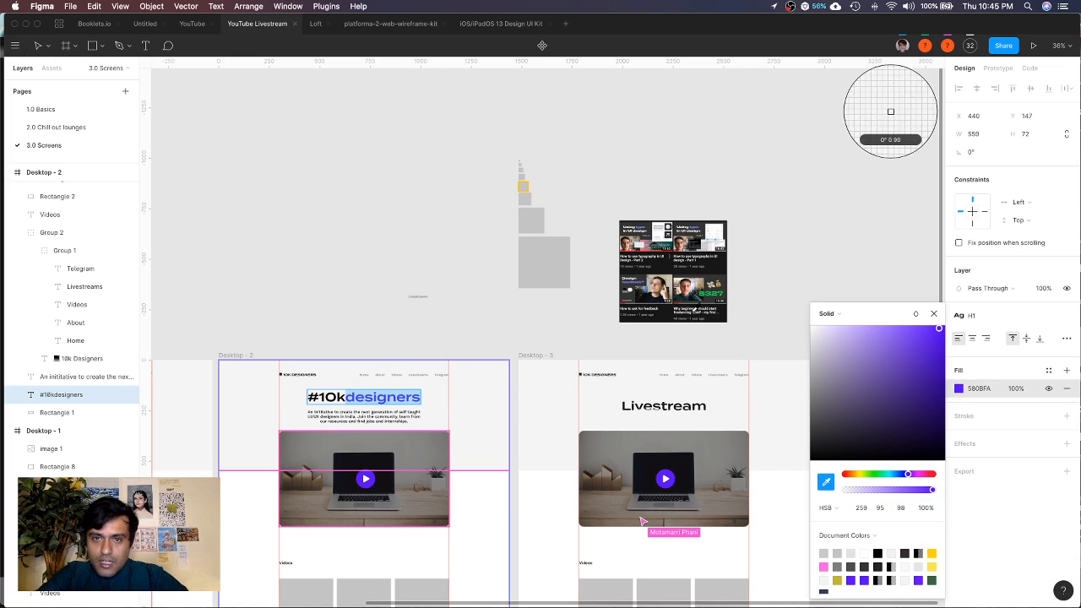
scroll(650, 280, up, 5)
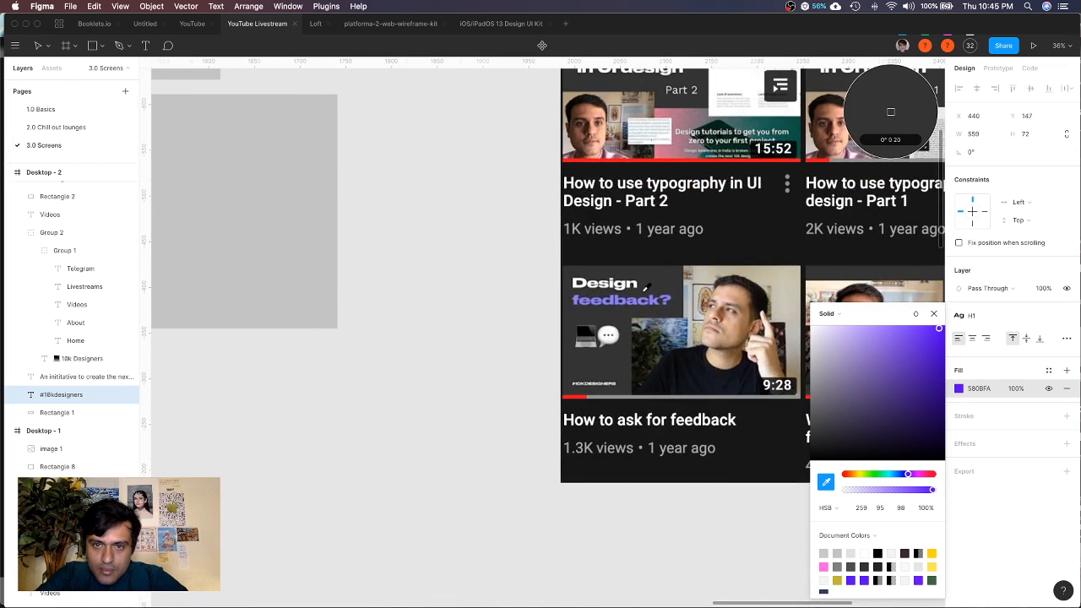
scroll(645, 287, up, 10)
click(681, 330)
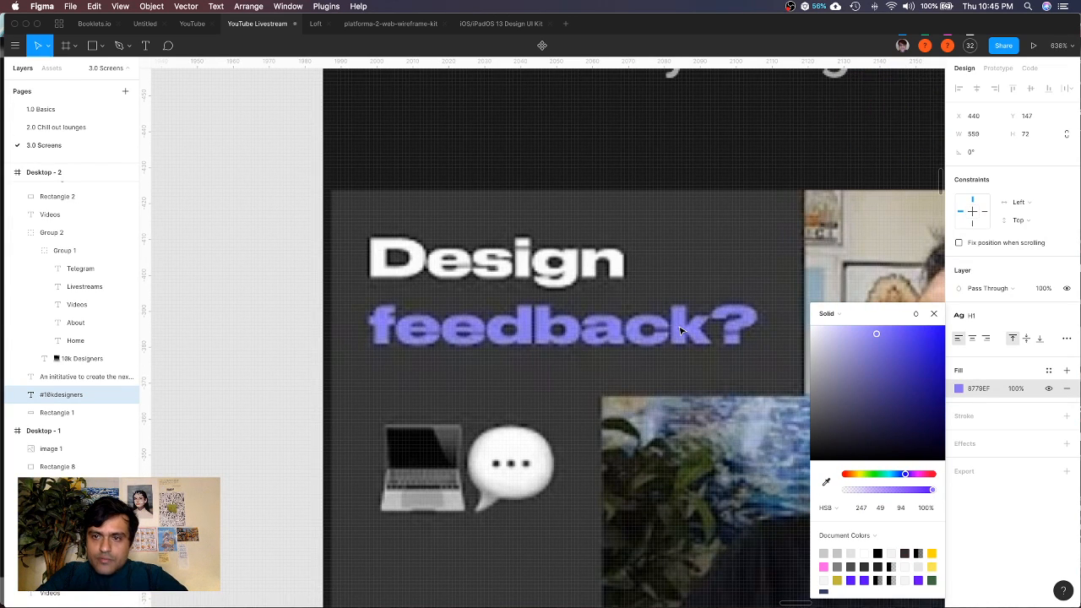
scroll(688, 345, up, 5)
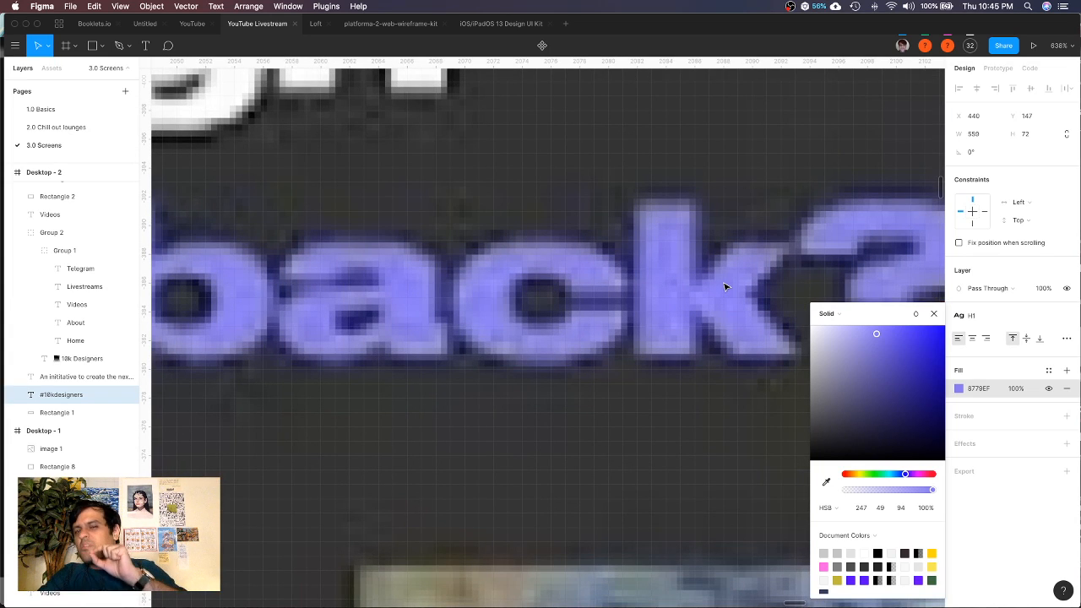
Select the word "designers" in the Desktop - 2 heading and open its fill colour for editing
scroll(725, 287, down, 5)
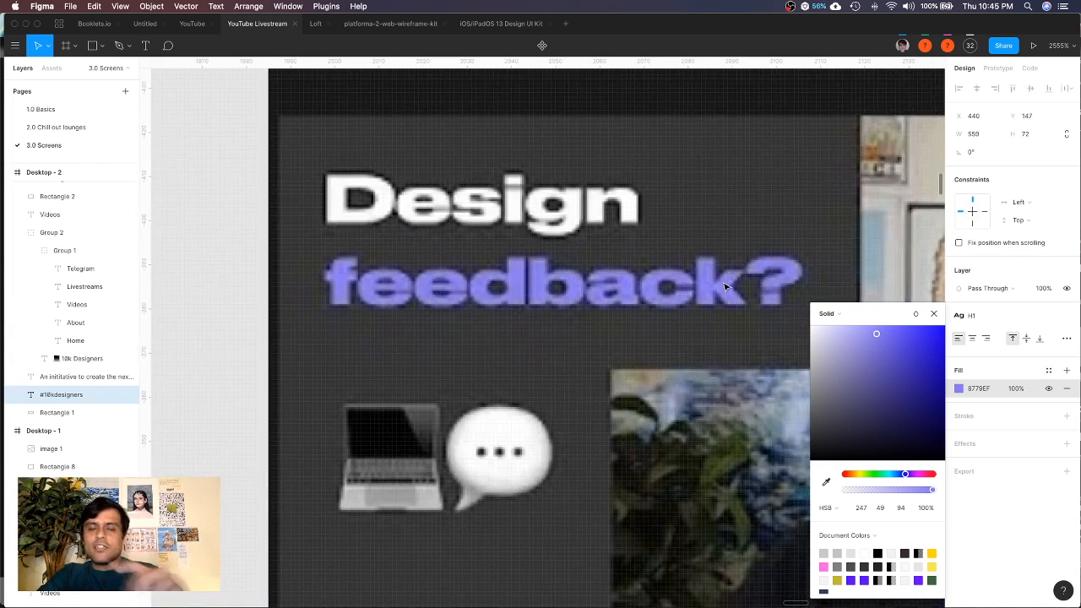
scroll(724, 288, down, 3)
scroll(725, 287, down, 10)
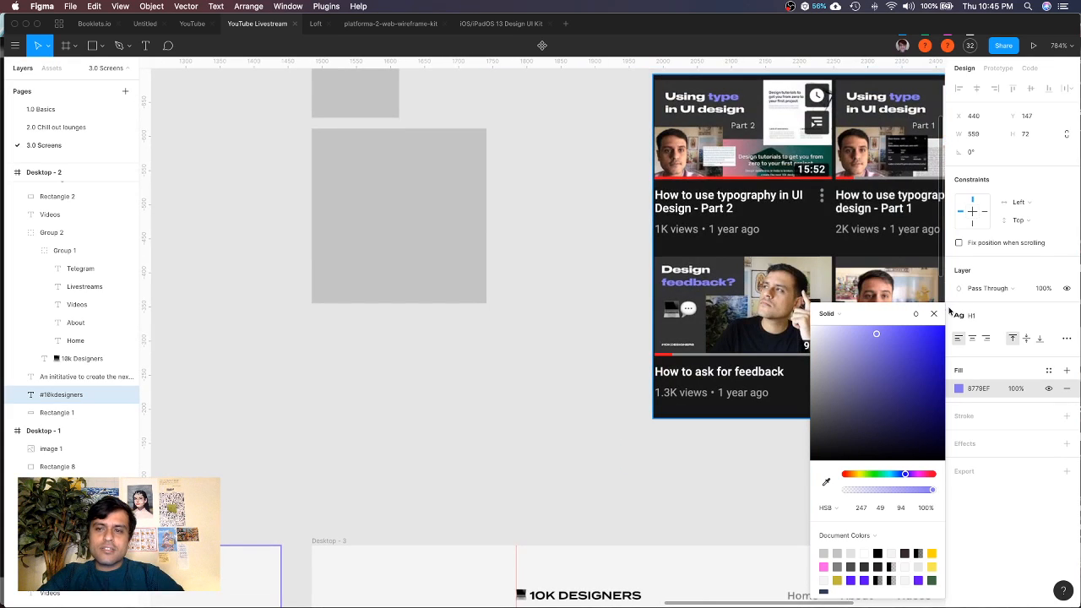
key(Escape)
scroll(529, 397, down, 3)
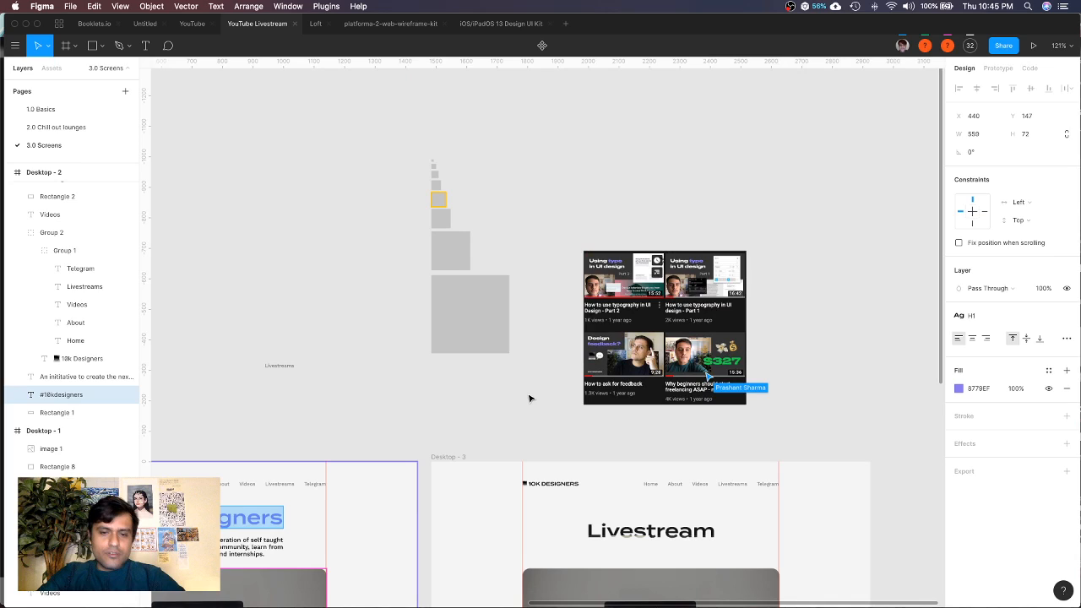
scroll(530, 398, down, 4)
scroll(530, 398, left, 5)
click(398, 336)
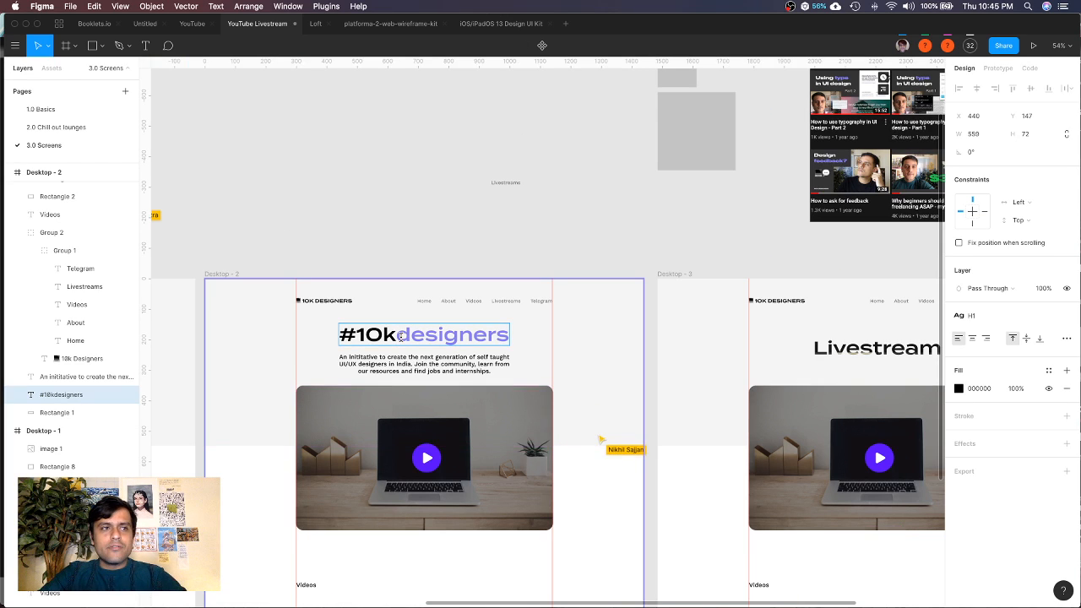
drag(400, 336, 511, 336)
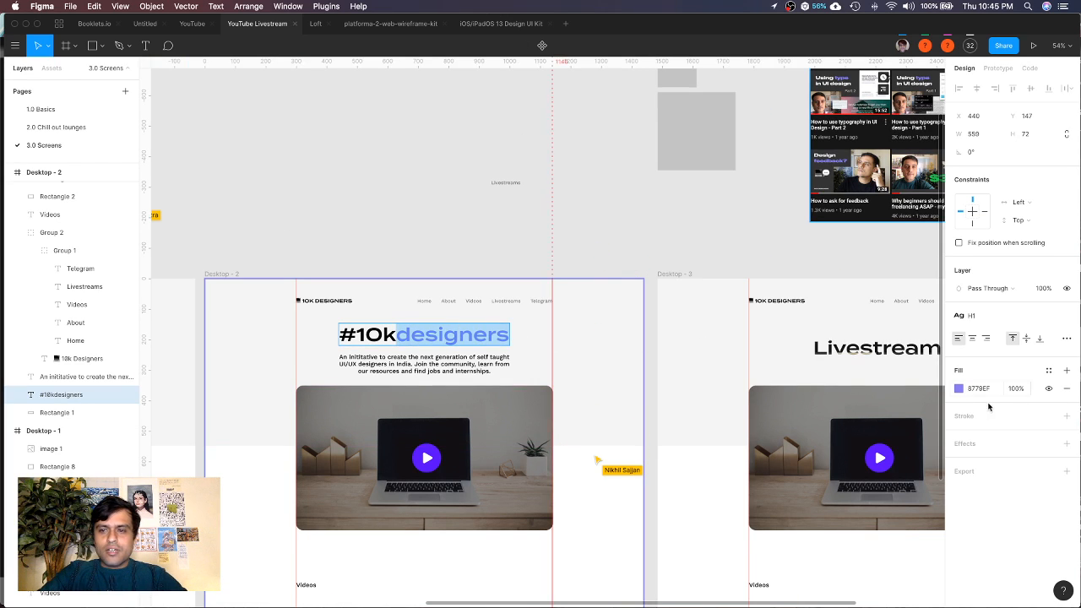
click(960, 390)
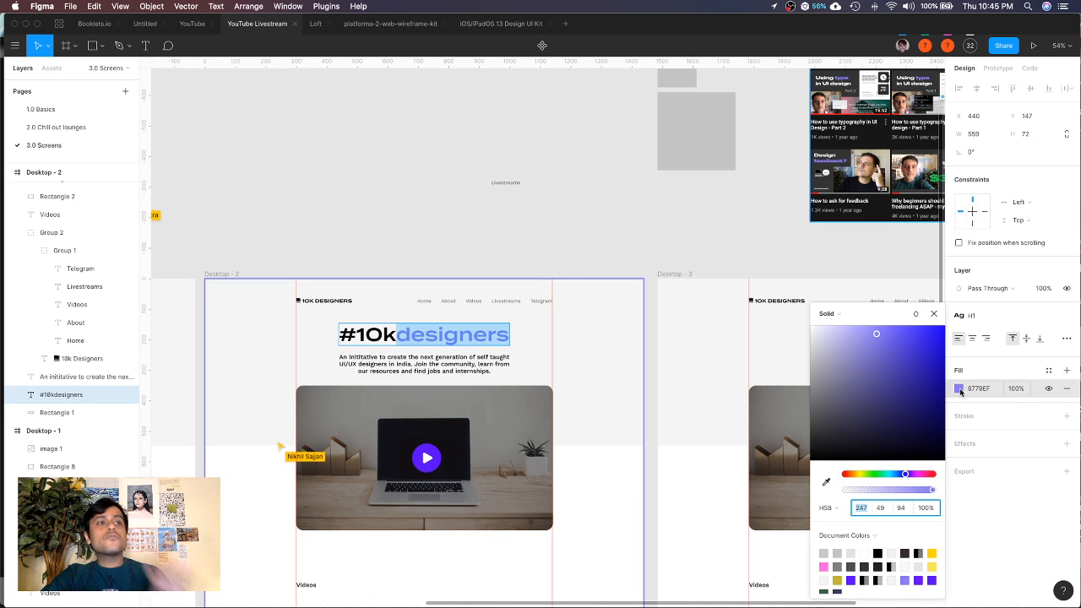
View the fill colour of "designers" in the RGB and Hex colour models and return to HSB
click(838, 508)
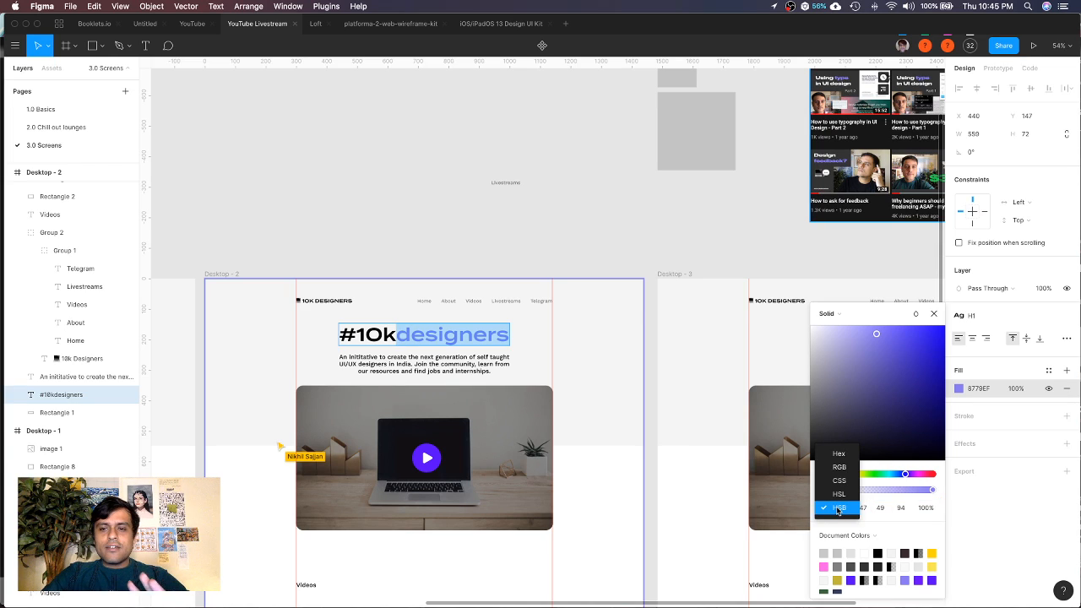
click(839, 468)
click(839, 509)
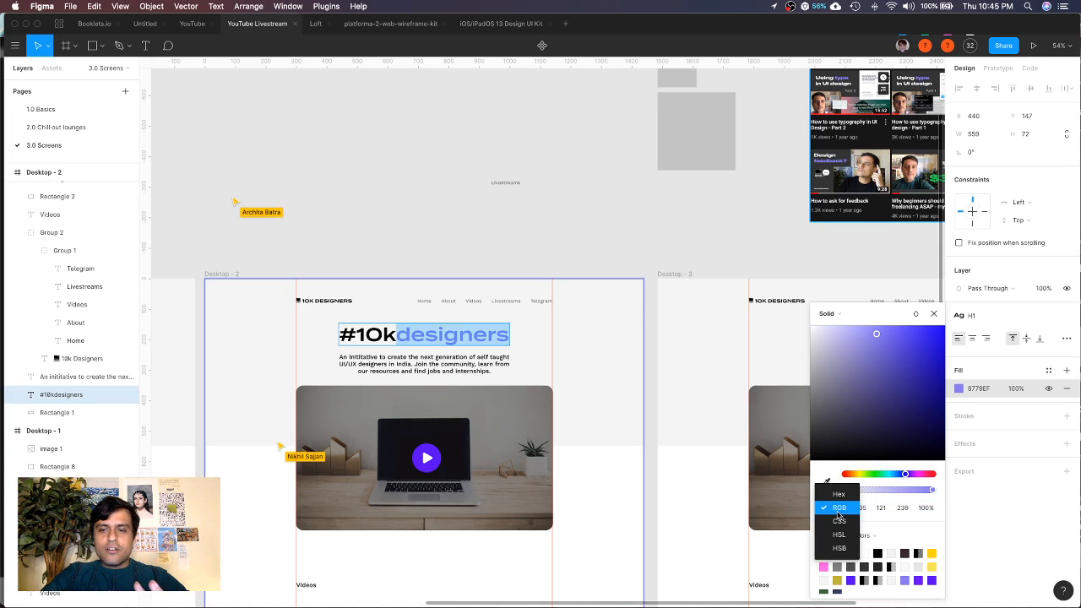
click(839, 496)
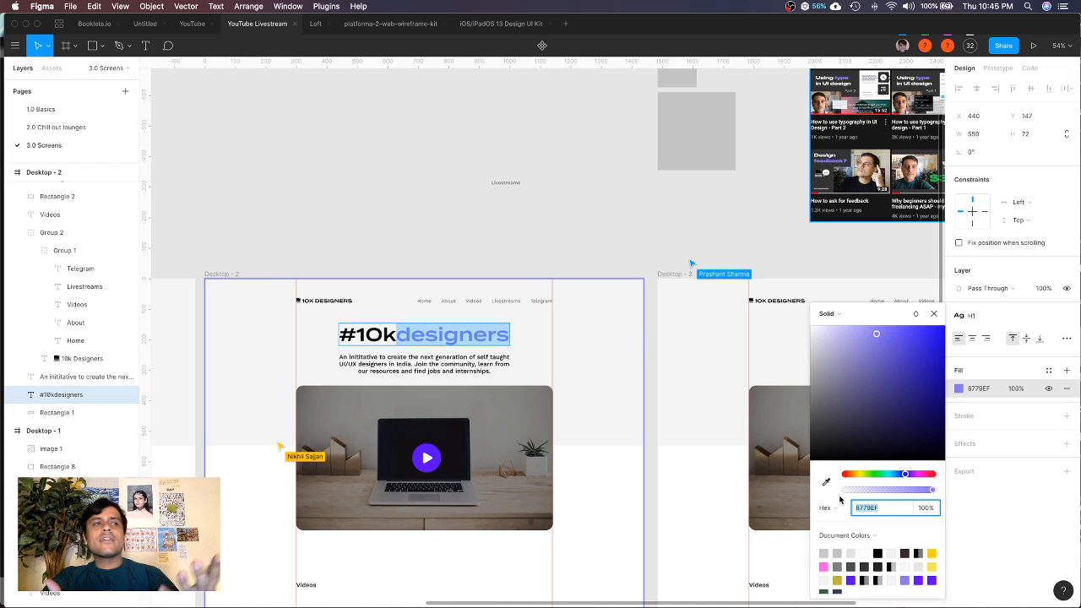
click(836, 508)
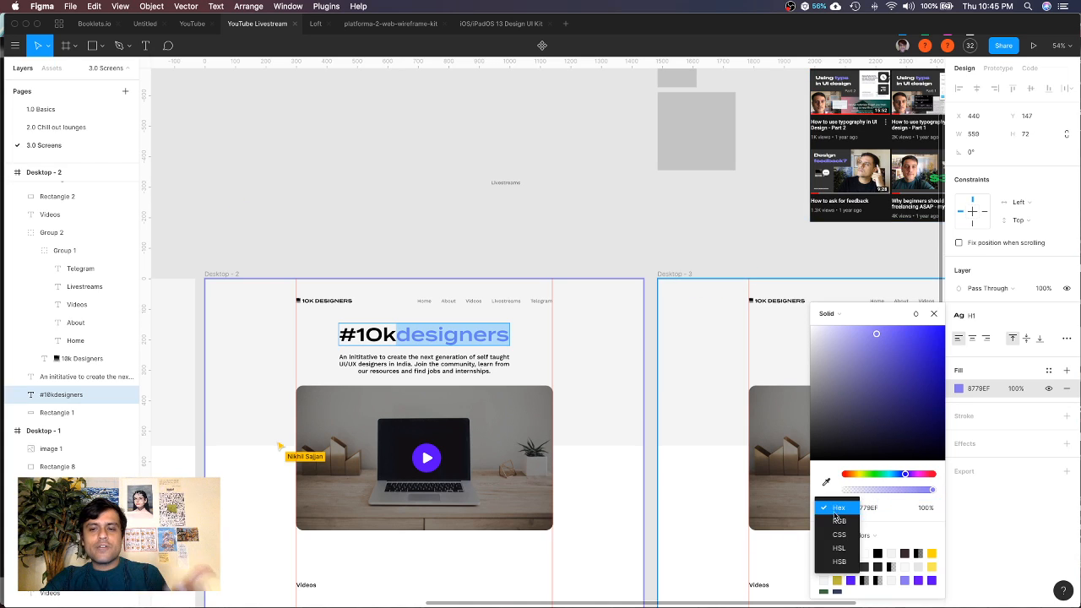
click(839, 521)
click(839, 509)
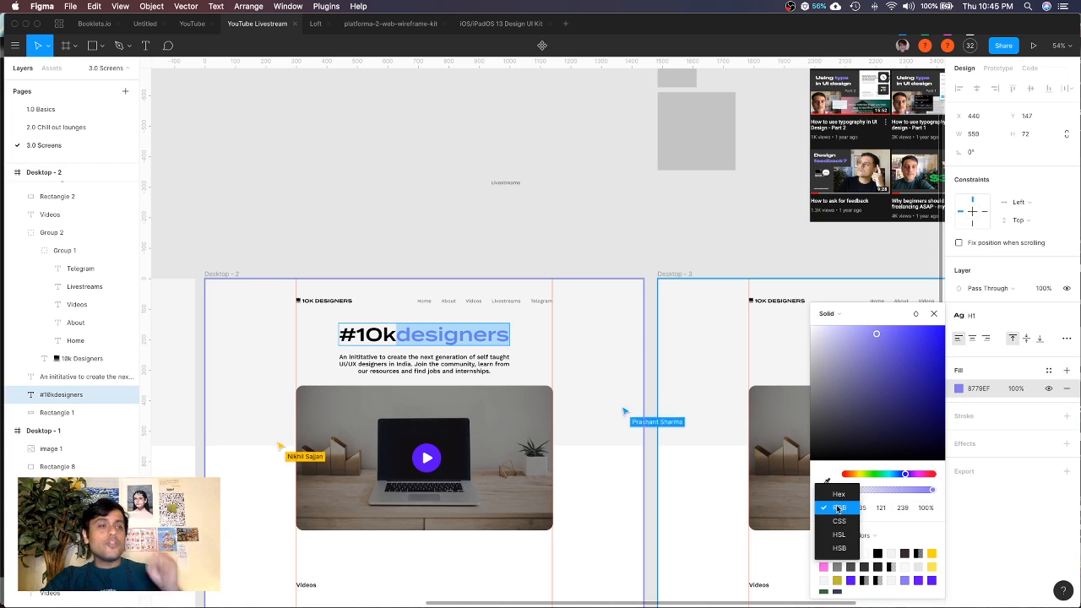
click(838, 549)
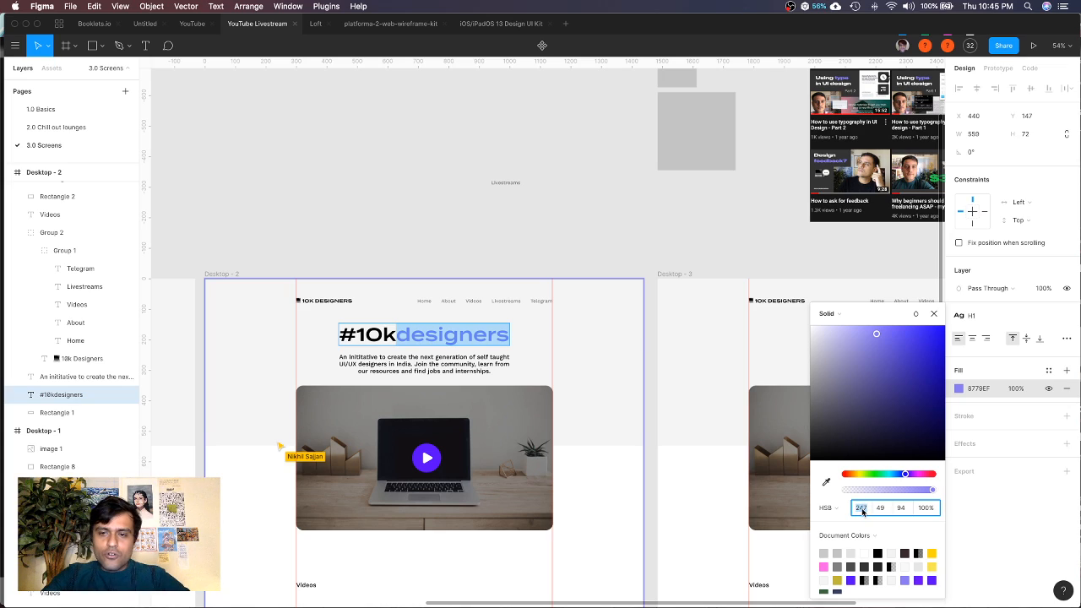
Try shifting the hue of "designers" to 259 and desaturating it to the light grey BFBFBF
mouse_move(907, 478)
mouse_down()
mouse_move(868, 475)
mouse_move(929, 475)
mouse_move(858, 474)
mouse_move(922, 473)
mouse_move(862, 473)
mouse_move(909, 475)
mouse_up()
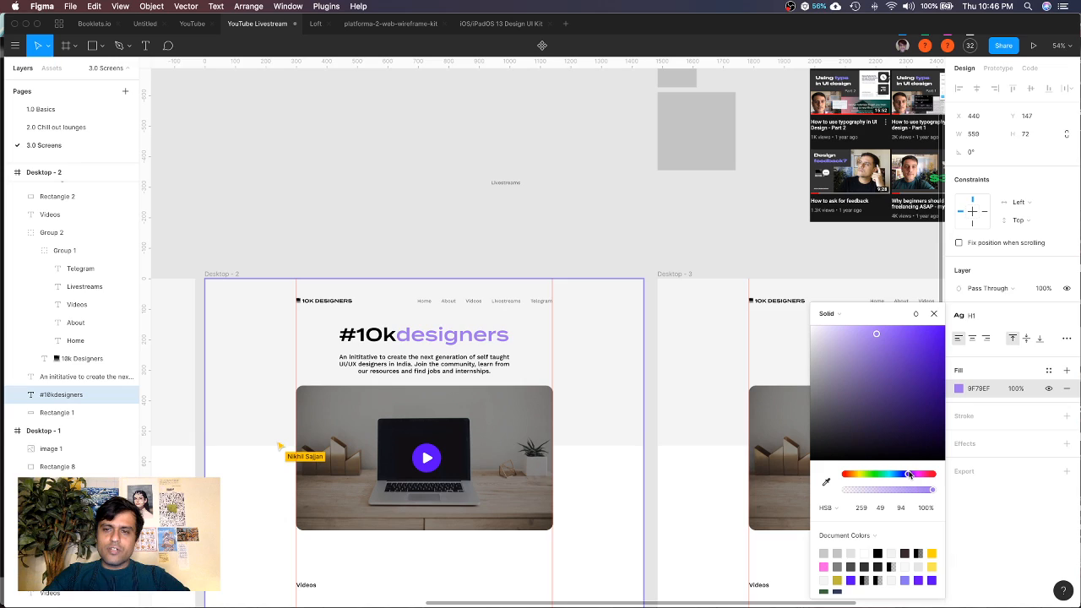
click(883, 508)
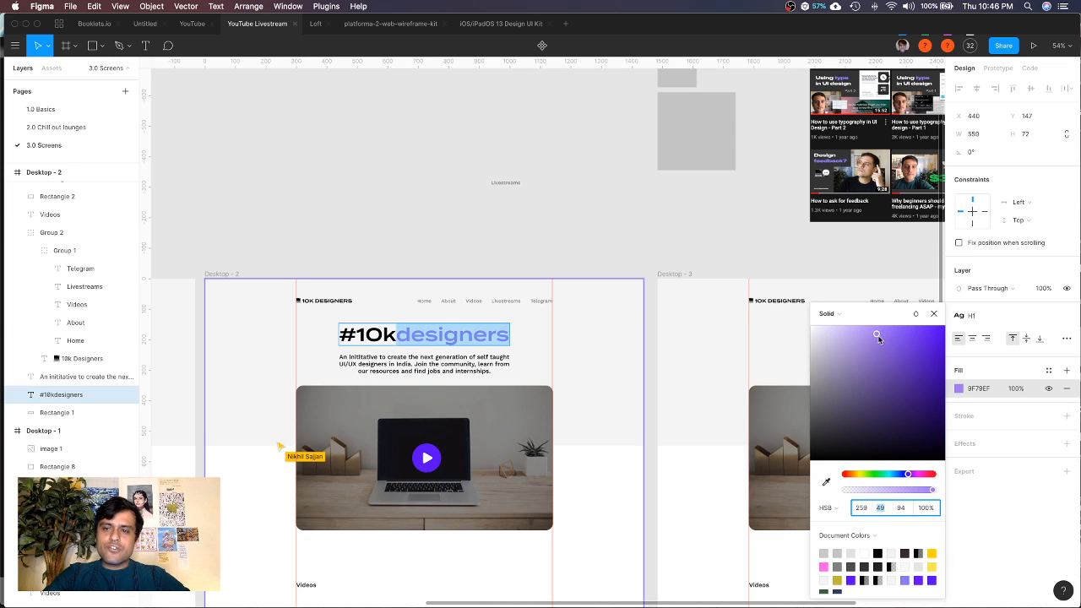
drag(878, 338, 828, 360)
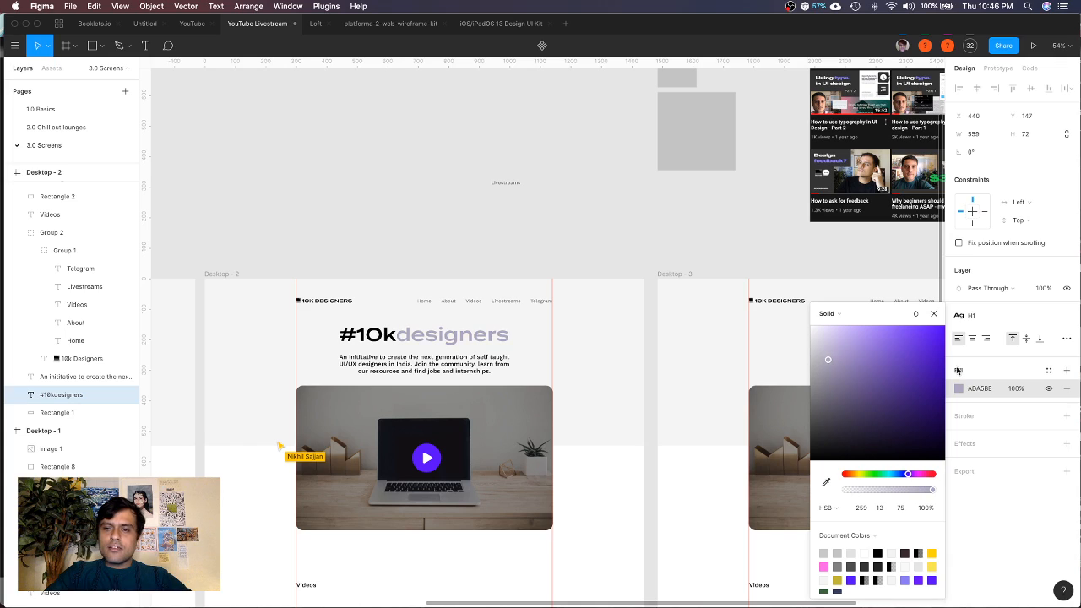
drag(957, 369, 801, 364)
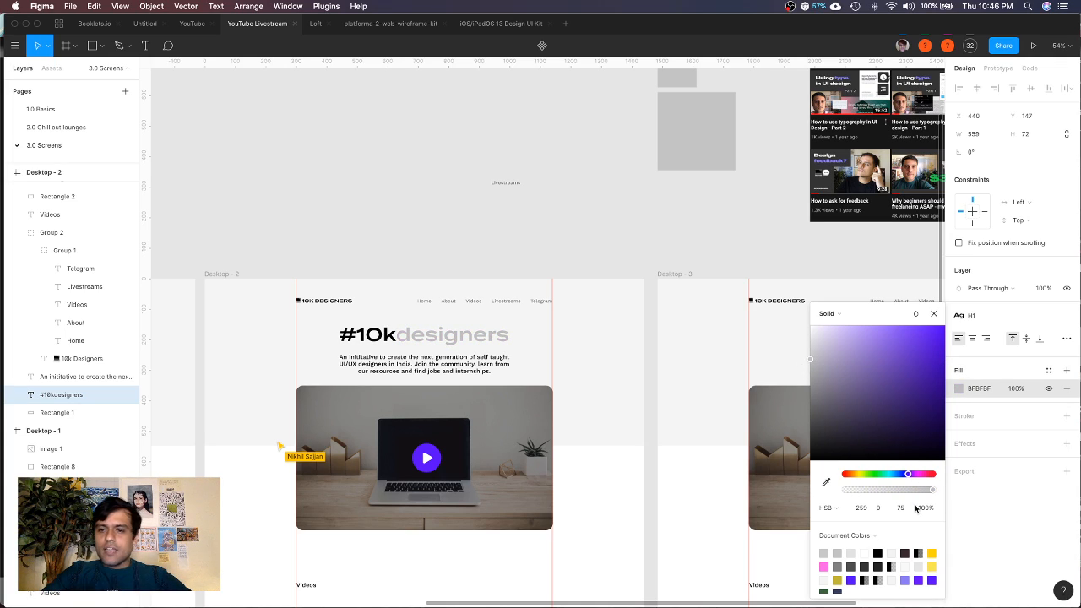
click(901, 507)
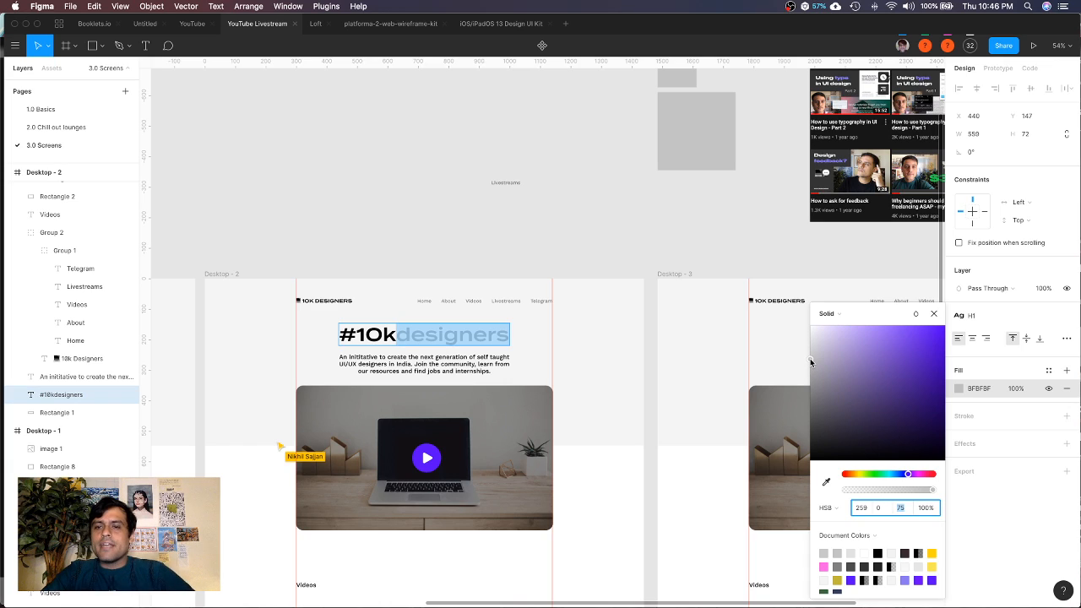
Set the colour of "designers" to black 000000 and finish editing the heading
drag(810, 358, 1004, 475)
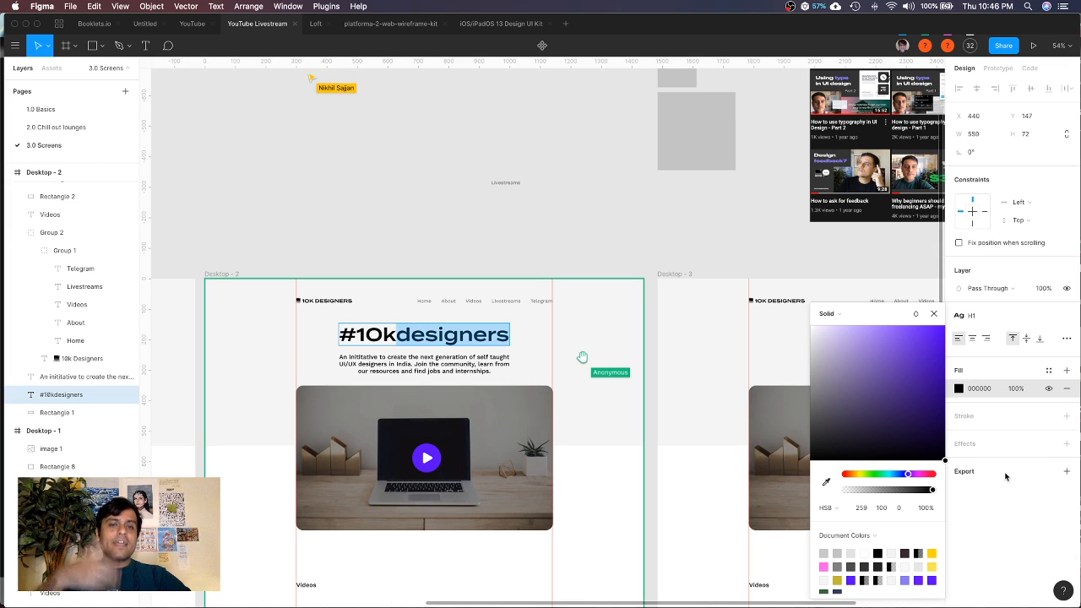
click(934, 313)
key(Escape)
Draw a 56 × 56 square on the empty canvas above the Desktop - 2 frame
scroll(383, 214, left, 3)
scroll(383, 214, up, 5)
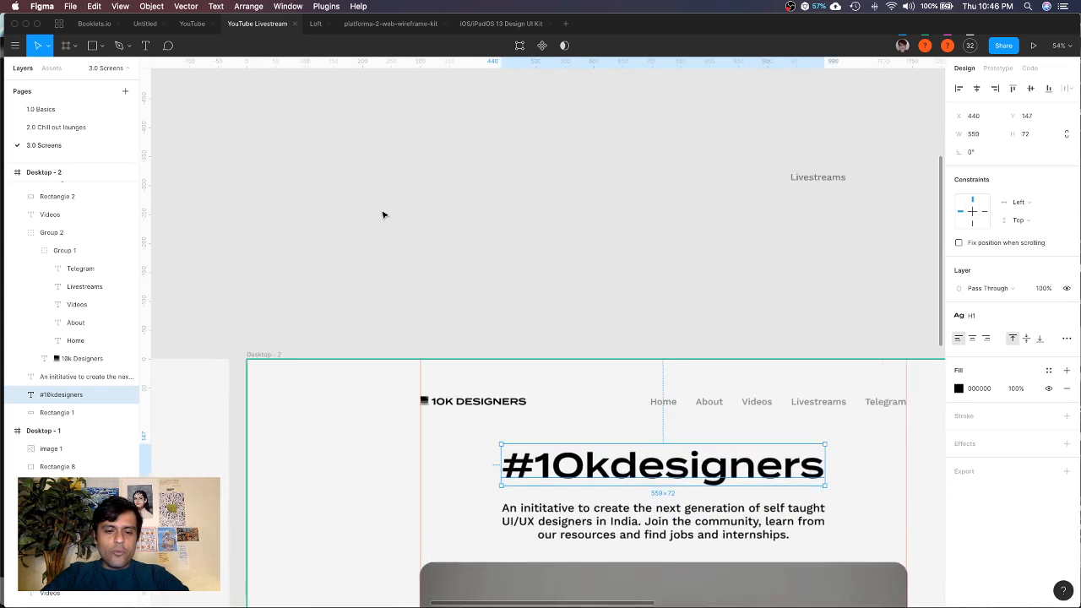
key(r)
scroll(441, 211, right, 5)
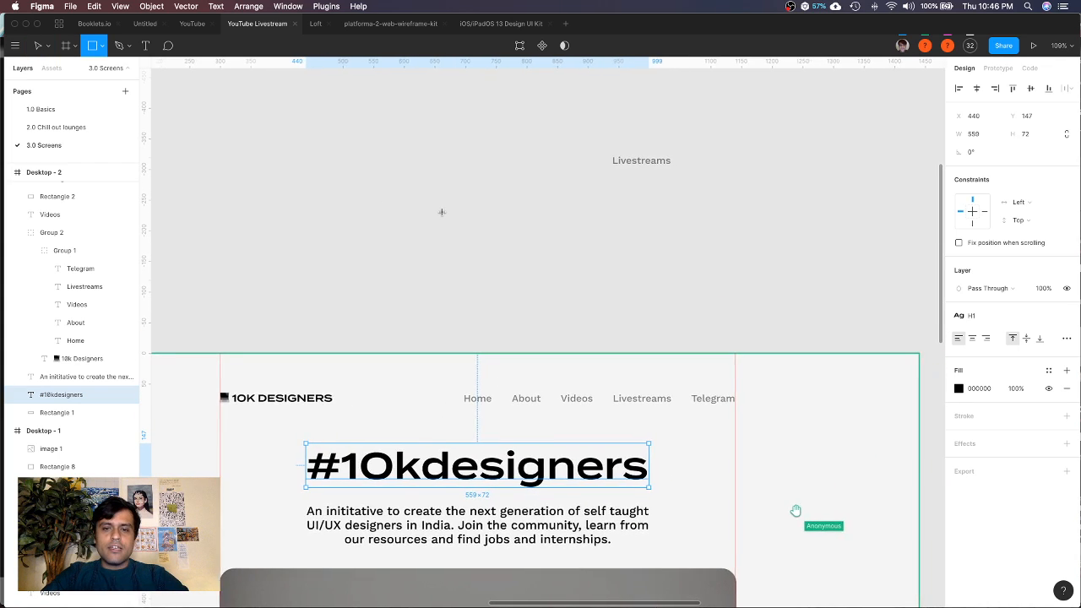
scroll(441, 212, down, 2)
scroll(441, 212, right, 3)
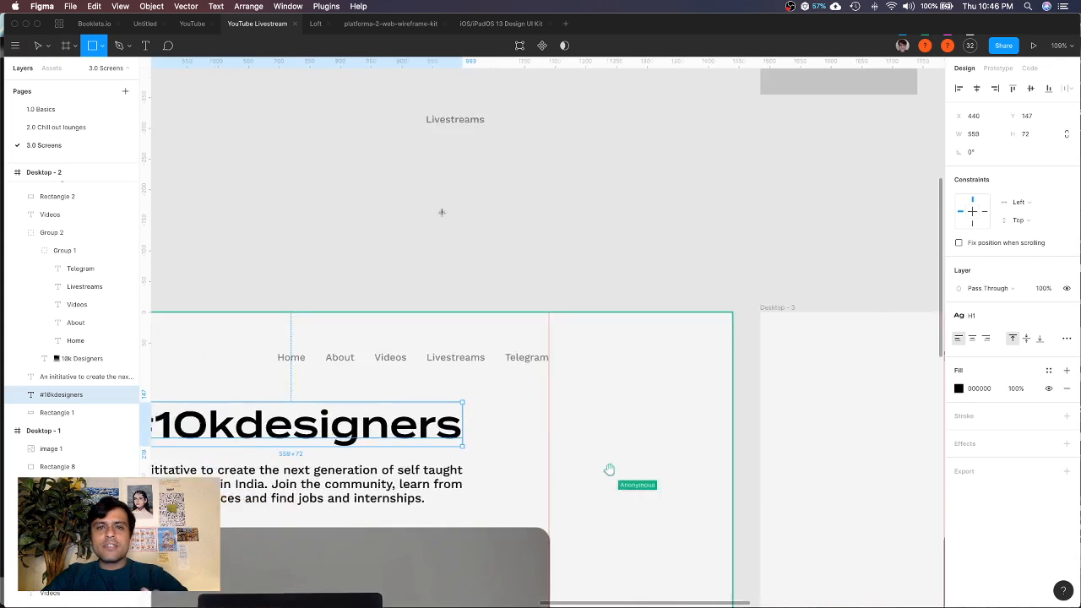
scroll(434, 212, left, 3)
scroll(434, 212, up, 2)
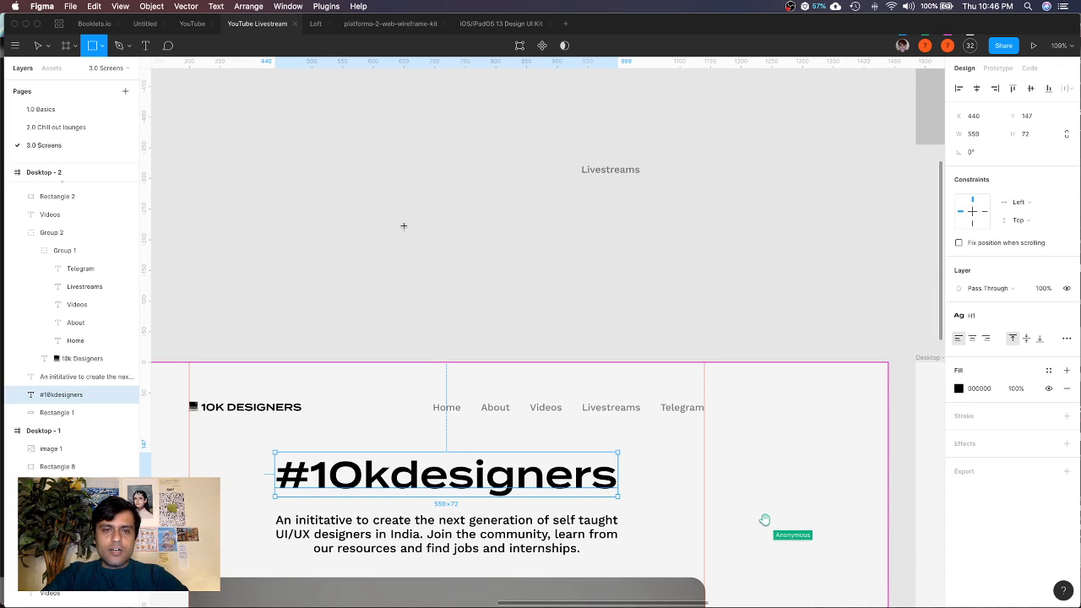
drag(402, 224, 440, 260)
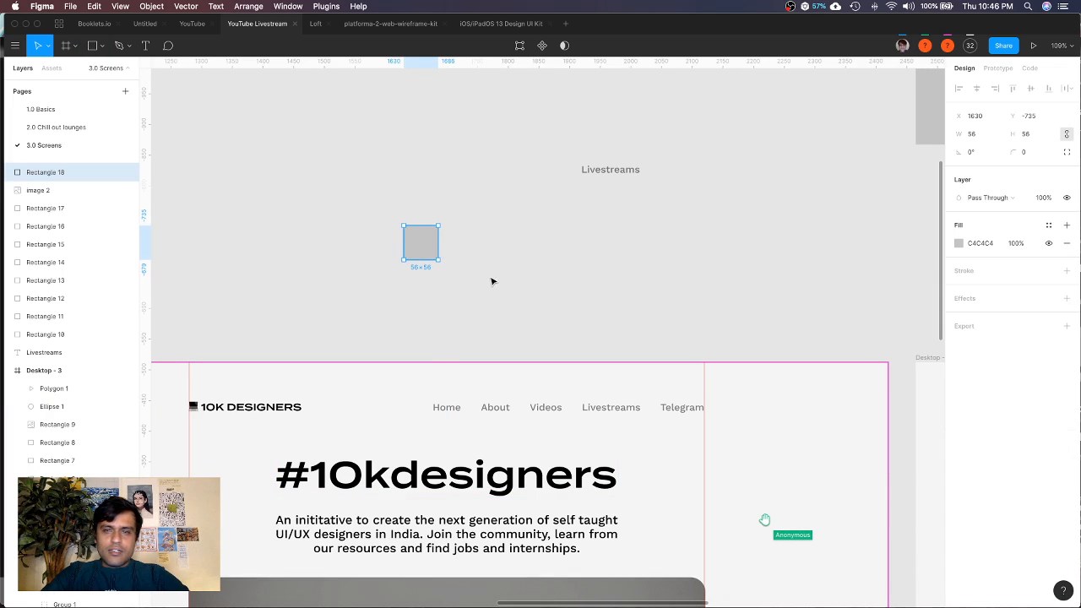
Fill the new square with the light grey F5F5F5 sampled from the Desktop - 2 background
click(960, 243)
click(826, 414)
click(750, 430)
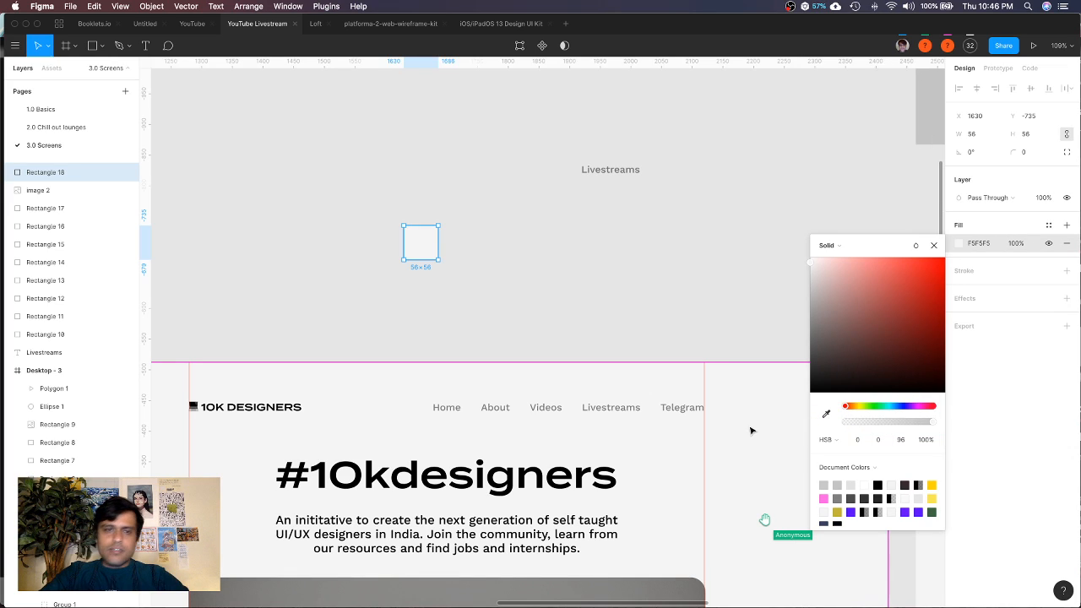
click(545, 292)
Duplicate the light grey swatch beside the original at X 1695 and fill the copy with sampled black 000000
drag(429, 245, 467, 245)
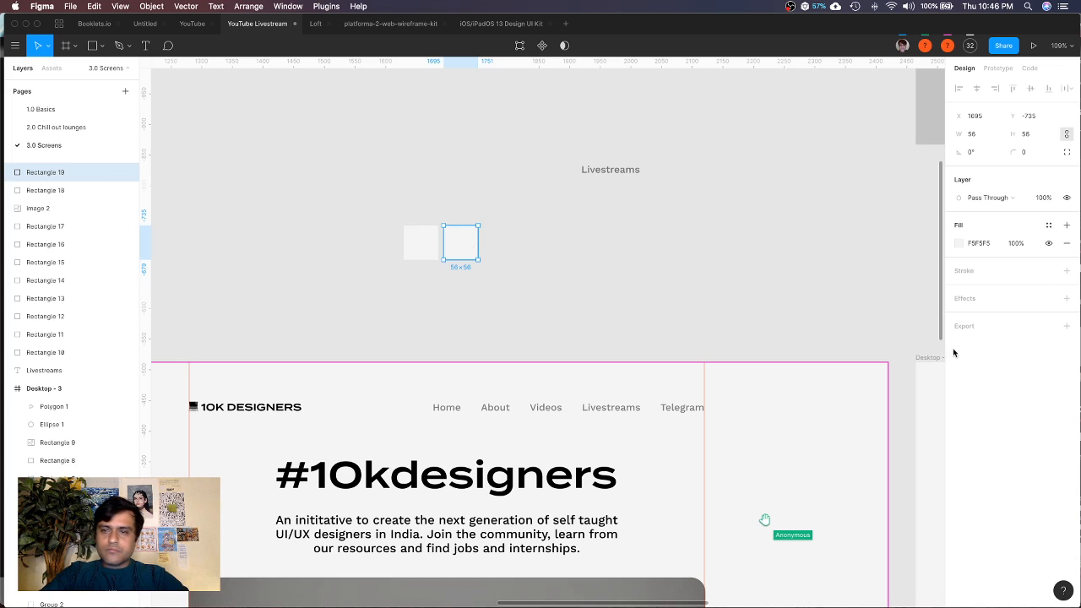
click(960, 243)
click(826, 414)
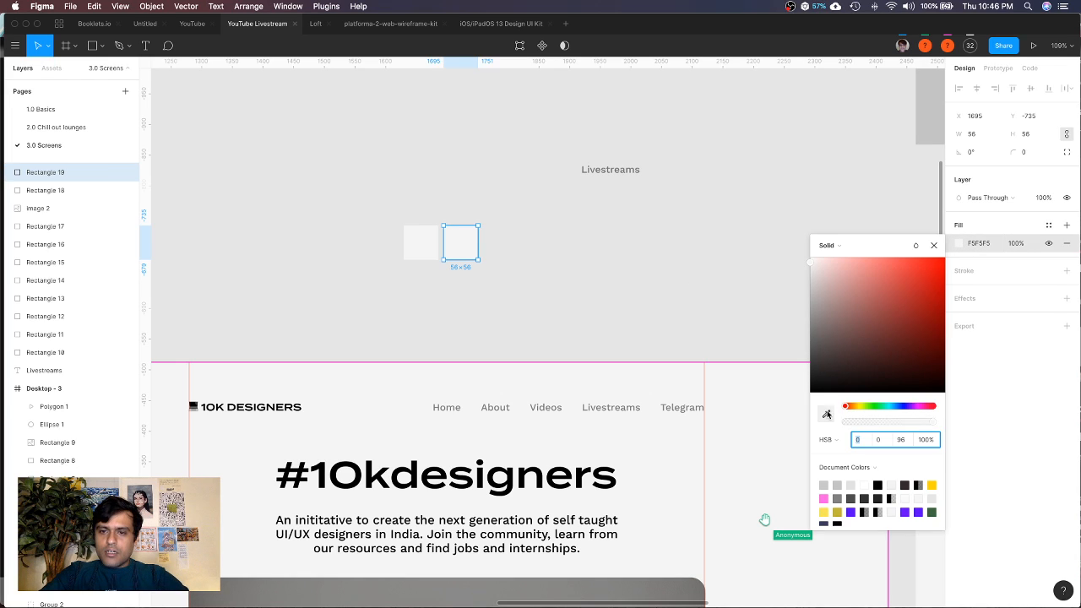
click(890, 111)
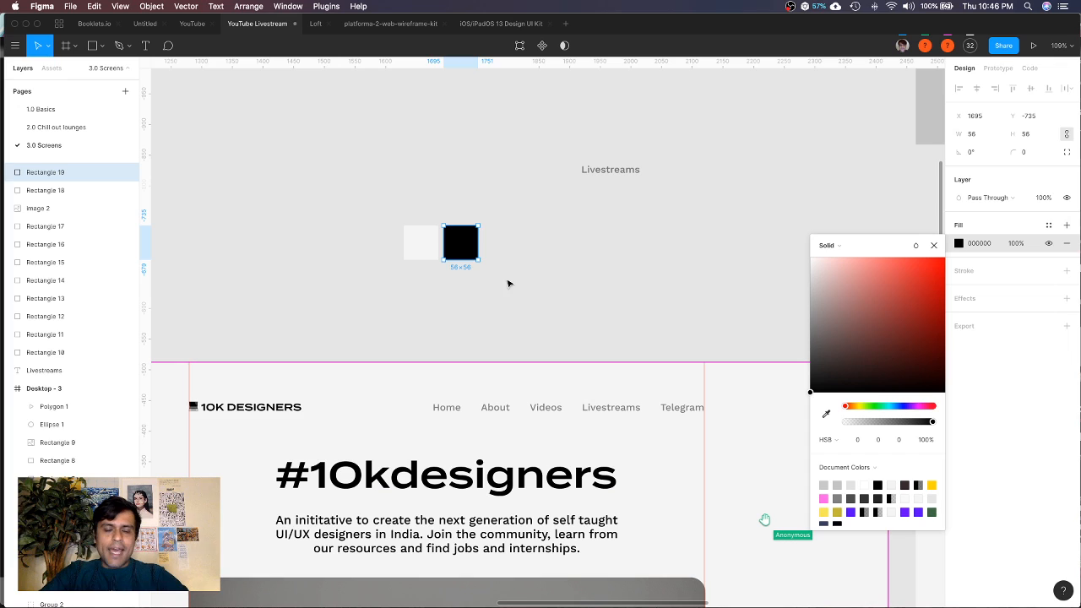
click(513, 307)
Duplicate the black swatch to X 1760 and check the fill colour and opacity of the Videos navigation link
click(463, 246)
drag(464, 247, 503, 247)
scroll(548, 414, up, 5)
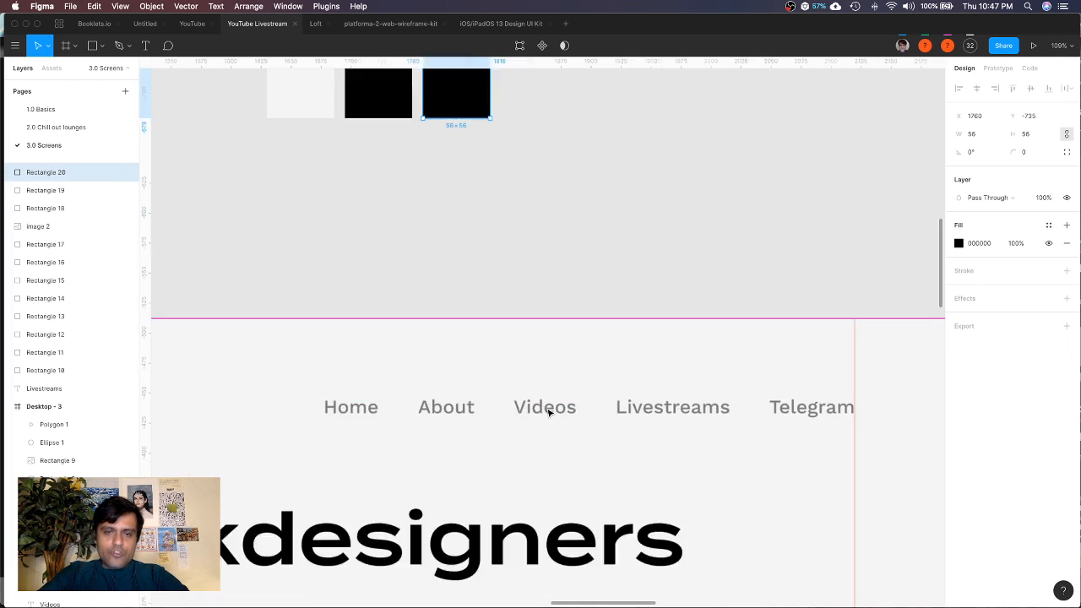
super+click(562, 414)
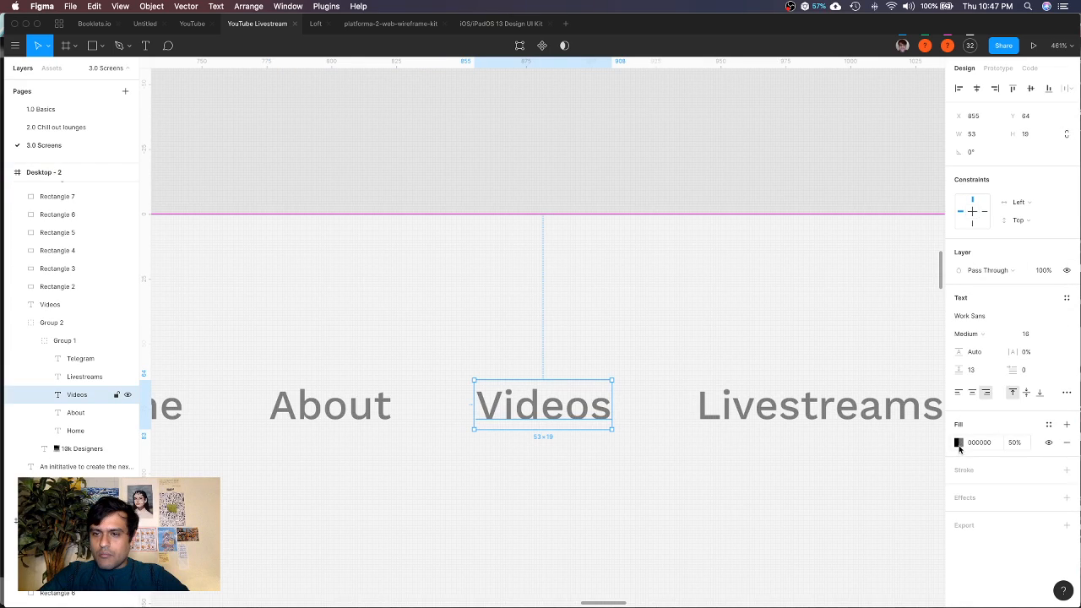
click(958, 442)
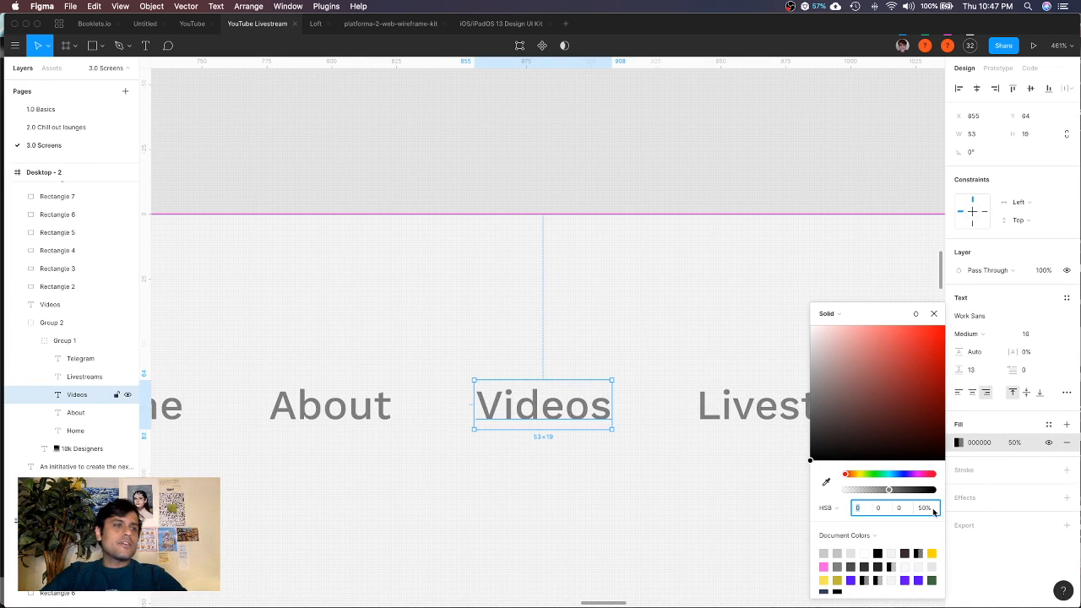
click(934, 315)
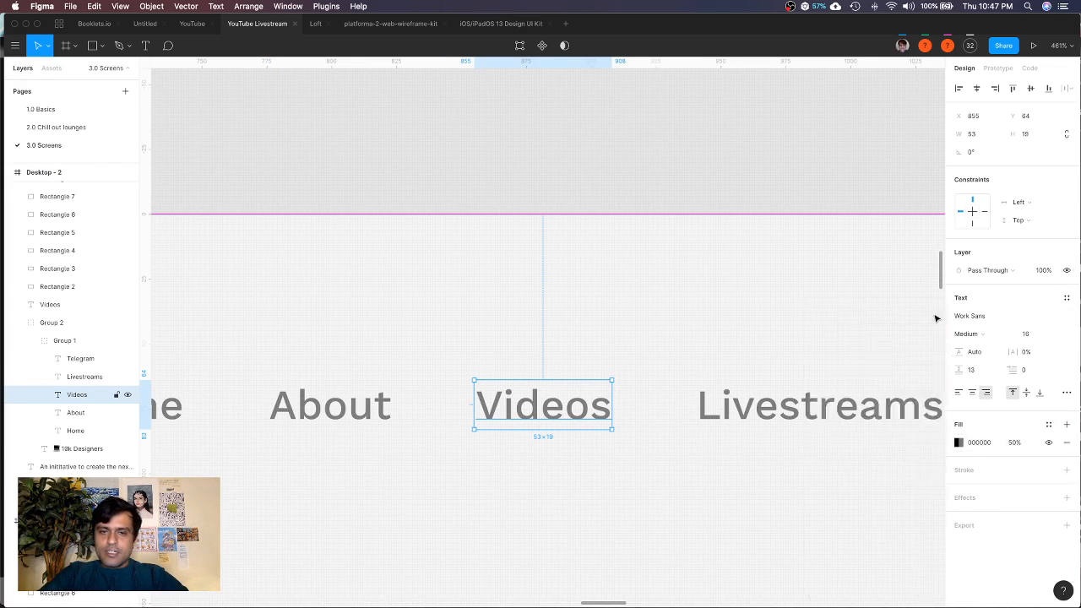
Fill the third swatch, at X 1760, with the grey 7B7B7B sampled from the Livestreams navigation link
scroll(617, 277, down, 5)
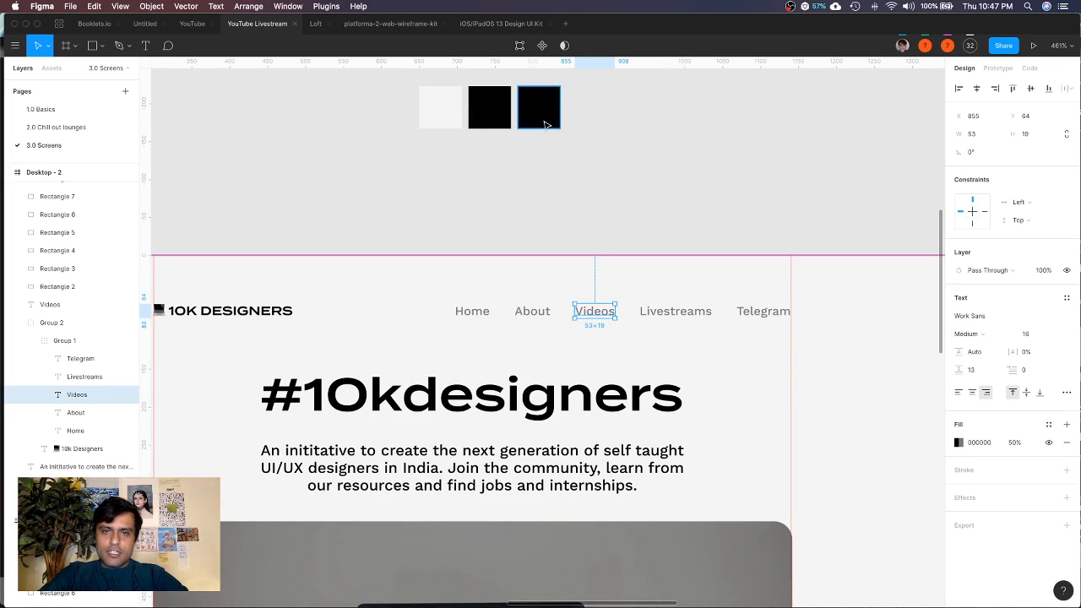
click(545, 122)
scroll(594, 321, down, 1)
scroll(661, 237, up, 2)
scroll(661, 237, up, 3)
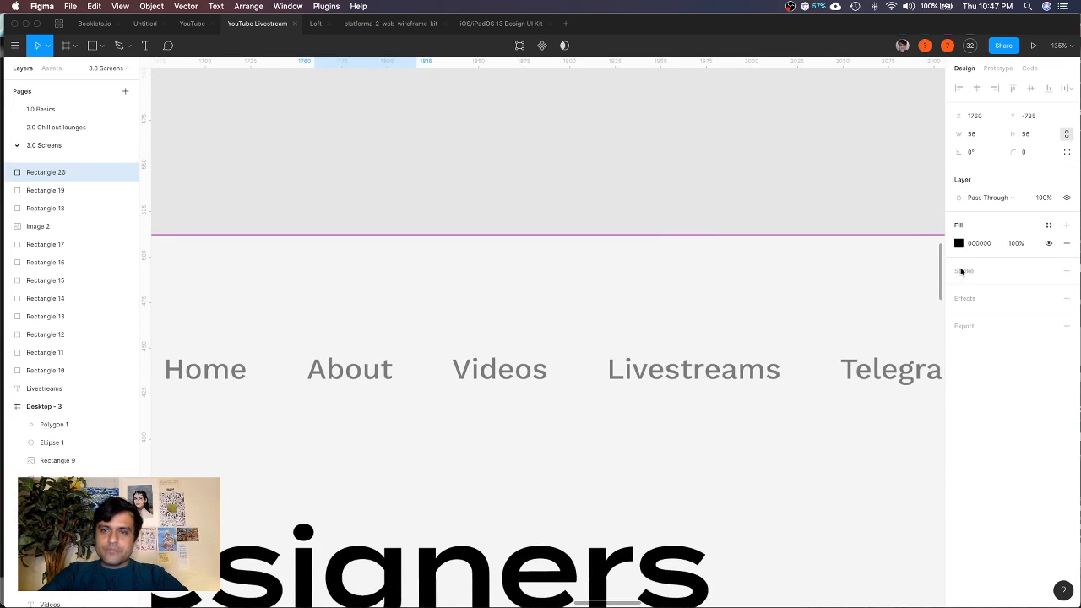
click(958, 243)
click(826, 413)
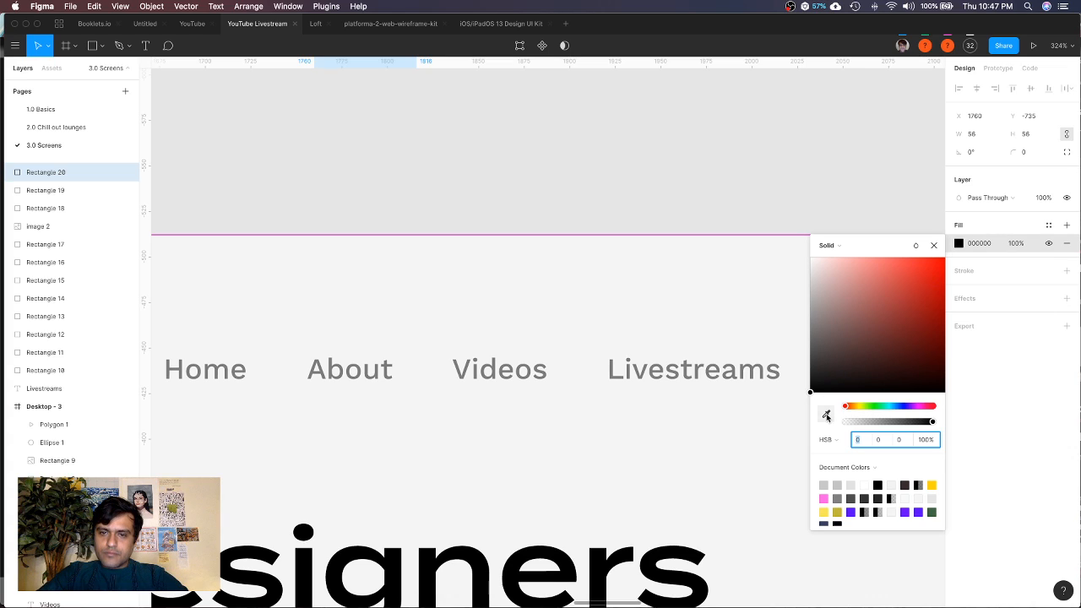
scroll(761, 371, up, 3)
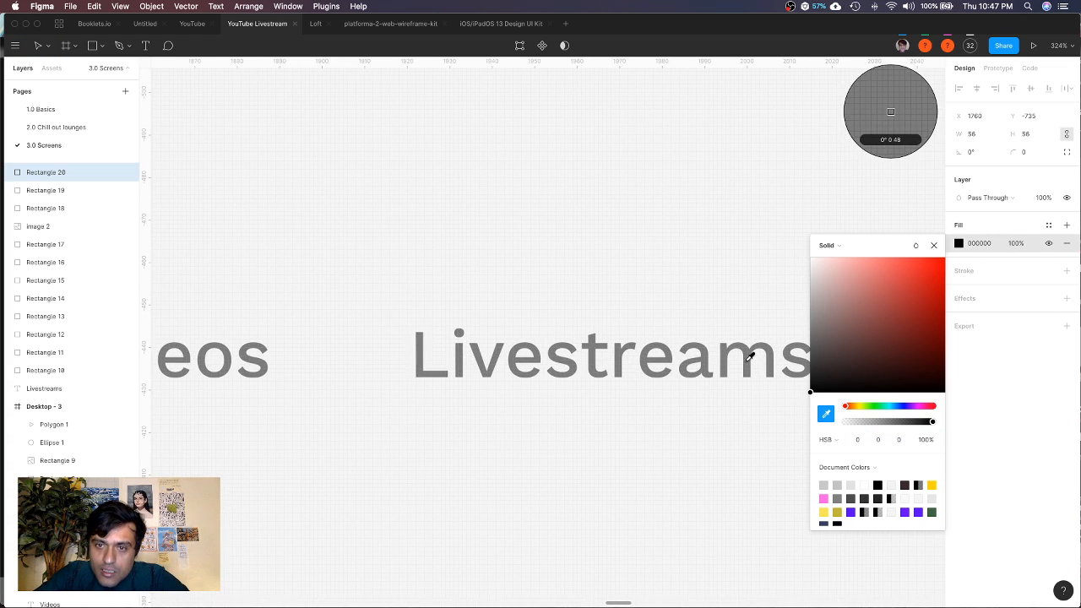
click(749, 356)
scroll(748, 357, down, 5)
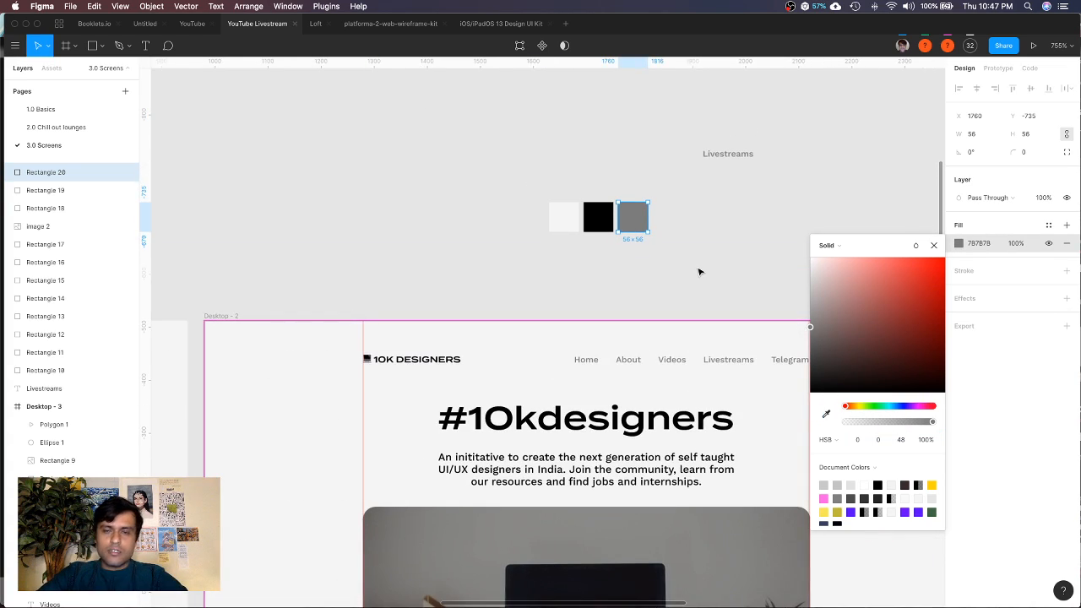
click(699, 272)
Duplicate the grey swatch to X 1875 and fill the copy with the purple 580BFA sampled from the Desktop - 2 play button
scroll(699, 272, down, 3)
scroll(699, 272, right, 3)
click(554, 236)
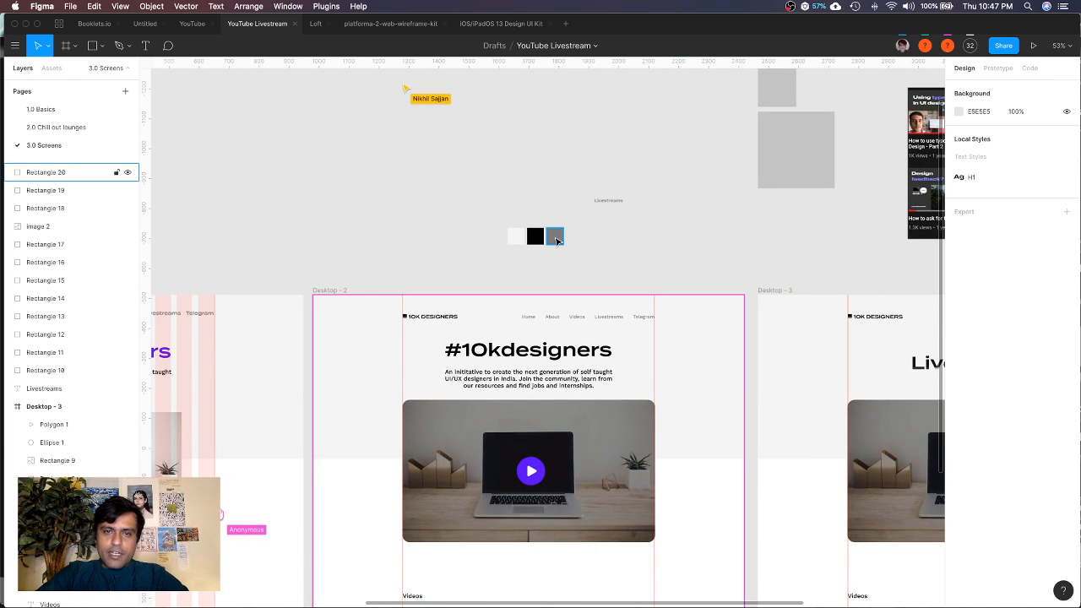
drag(555, 236, 591, 240)
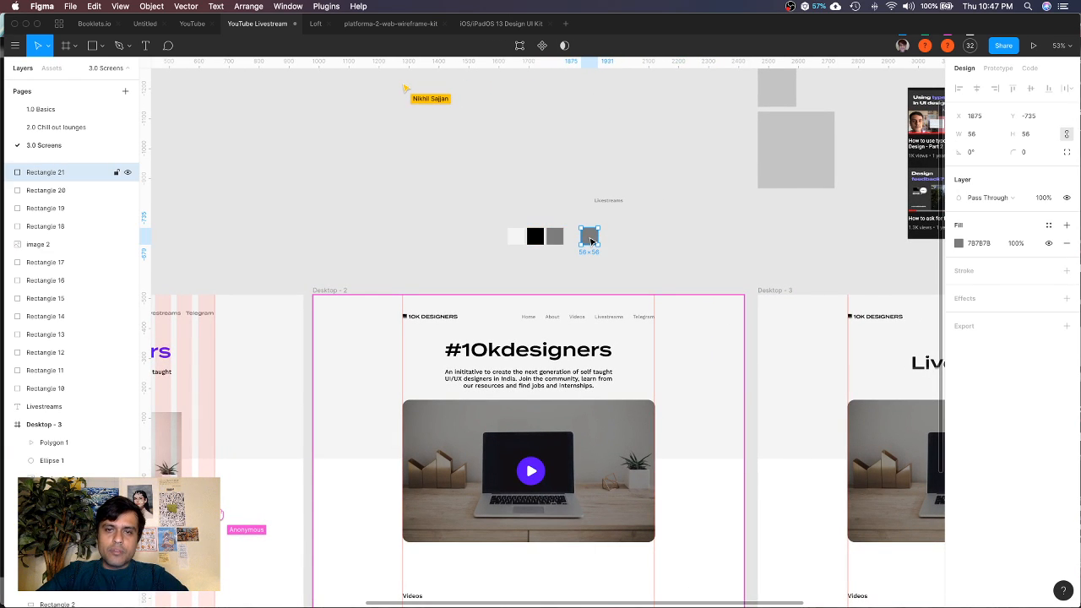
click(959, 244)
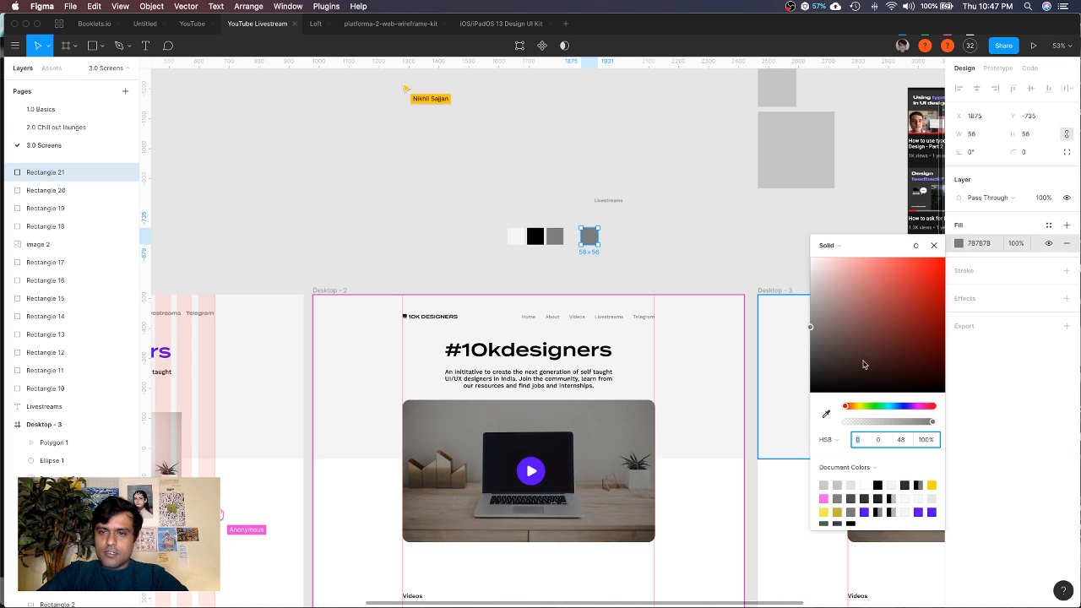
click(826, 414)
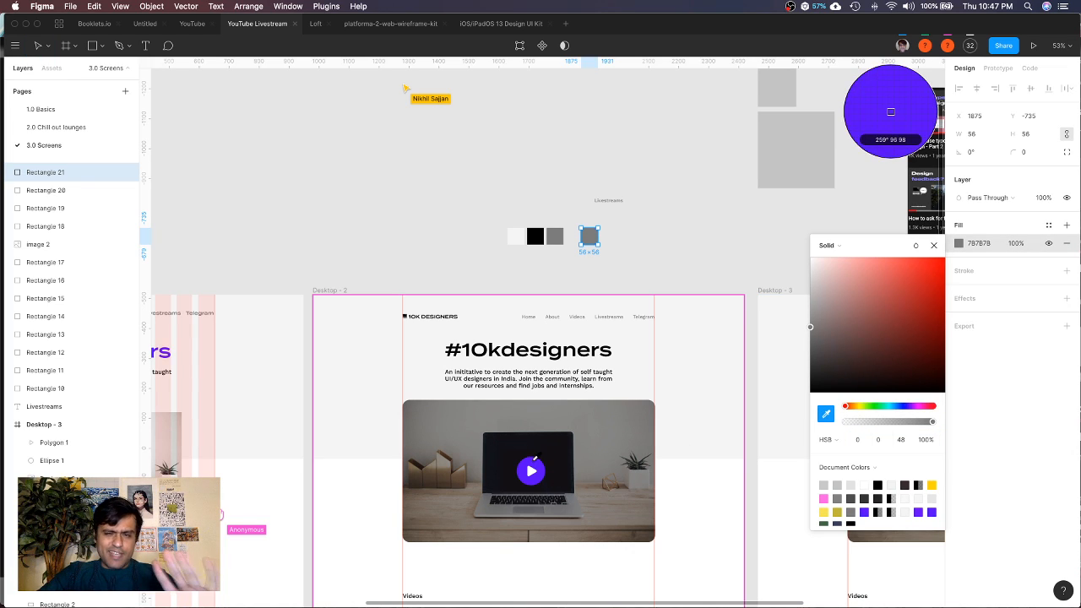
click(890, 111)
click(587, 238)
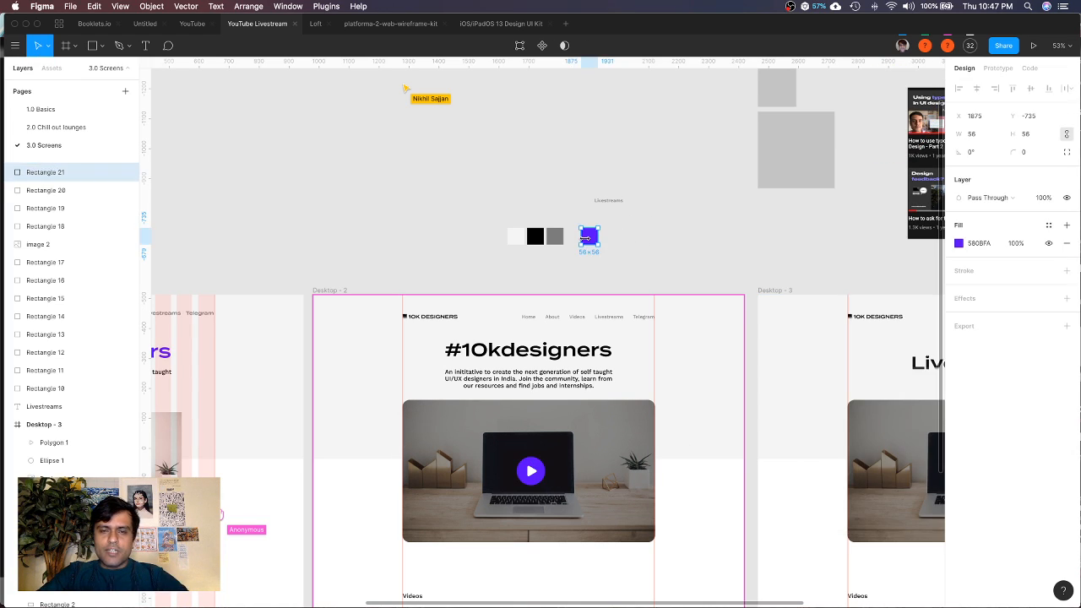
Duplicate the purple swatch to X 1939 and fill the copy with 8C7FF3 sampled from the word "feedback?" in the video thumbnail
drag(587, 238, 609, 238)
key(super+z)
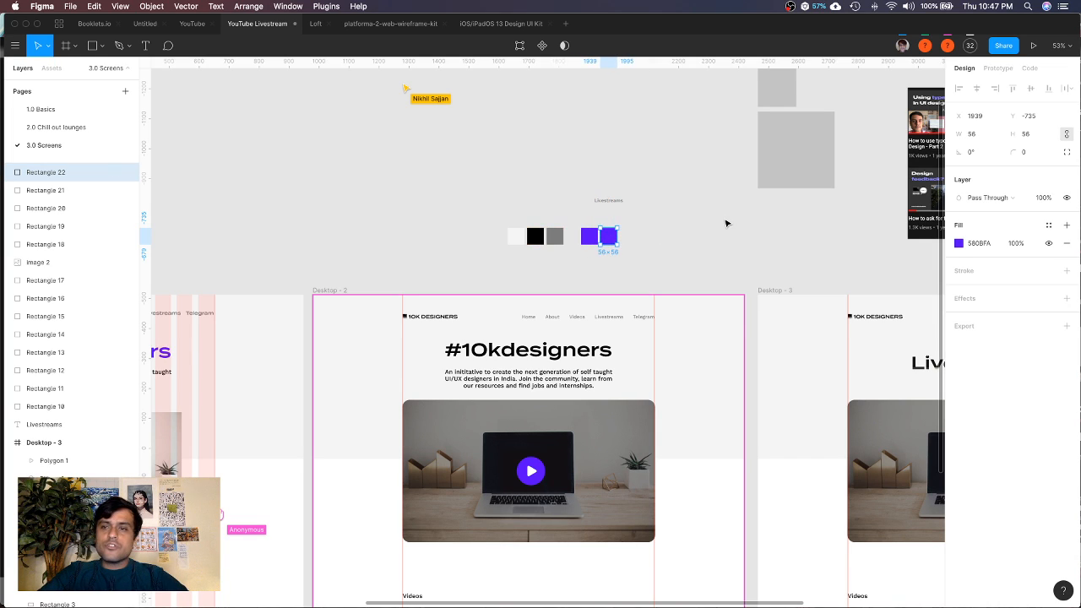
scroll(726, 224, right, 3)
scroll(726, 224, up, 1)
scroll(824, 209, up, 5)
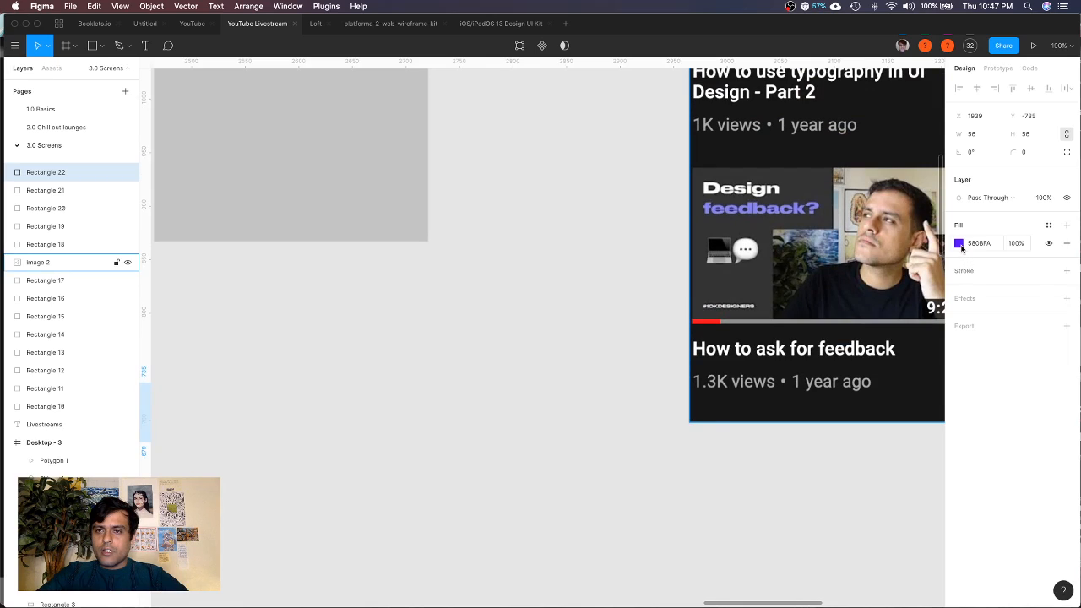
click(959, 243)
click(825, 410)
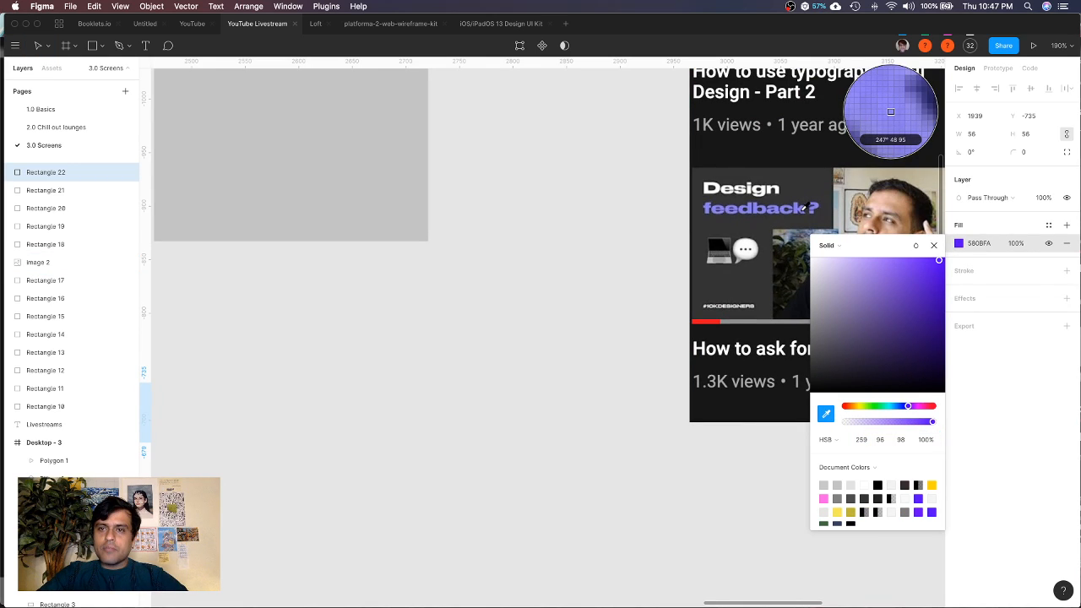
click(891, 112)
click(556, 241)
scroll(556, 241, down, 10)
scroll(556, 241, up, 2)
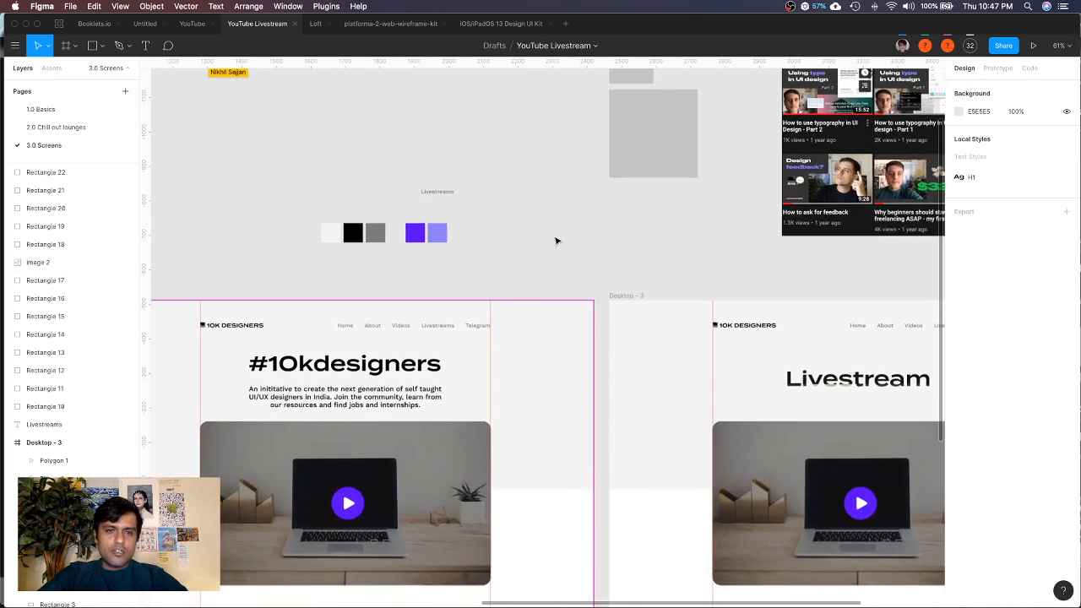
Duplicate the light purple swatch to X 2003 and shift the copy's hue to 256, giving 9D7FF3
scroll(424, 242, up, 8)
click(462, 222)
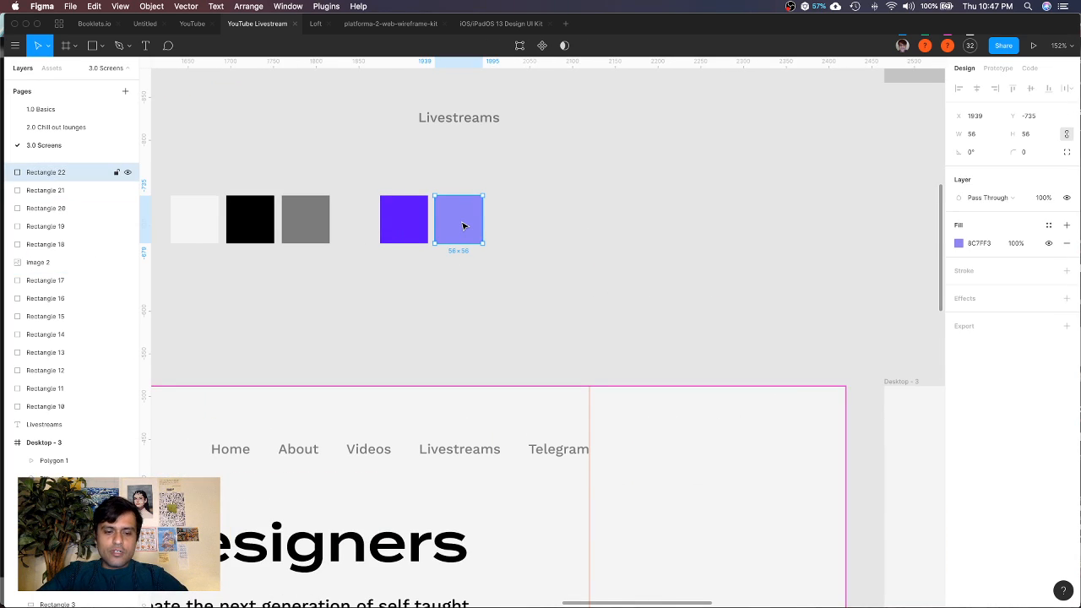
alt+drag(462, 222, 517, 223)
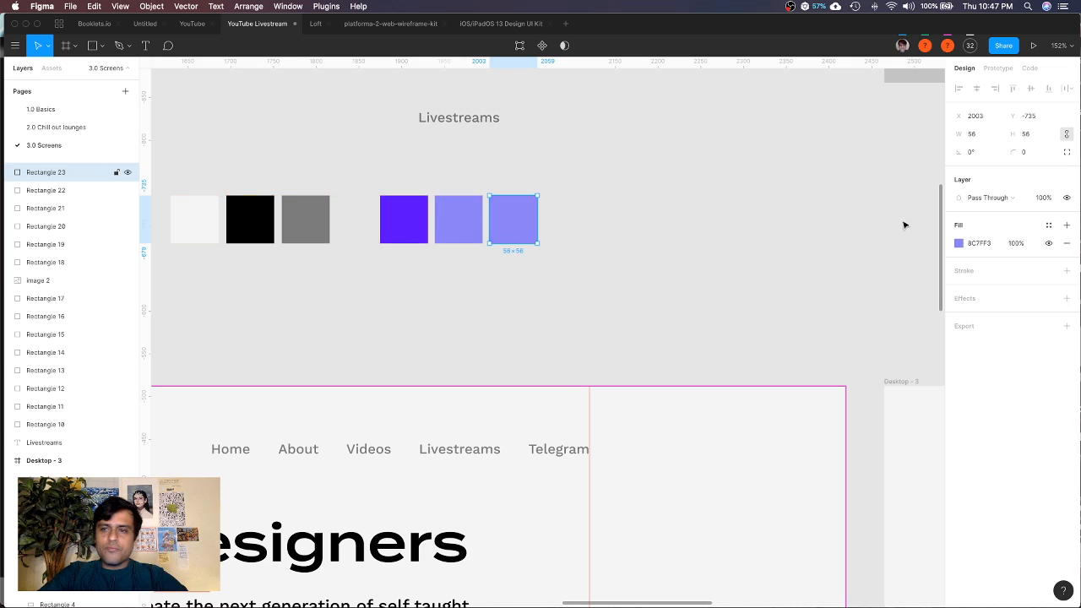
click(959, 243)
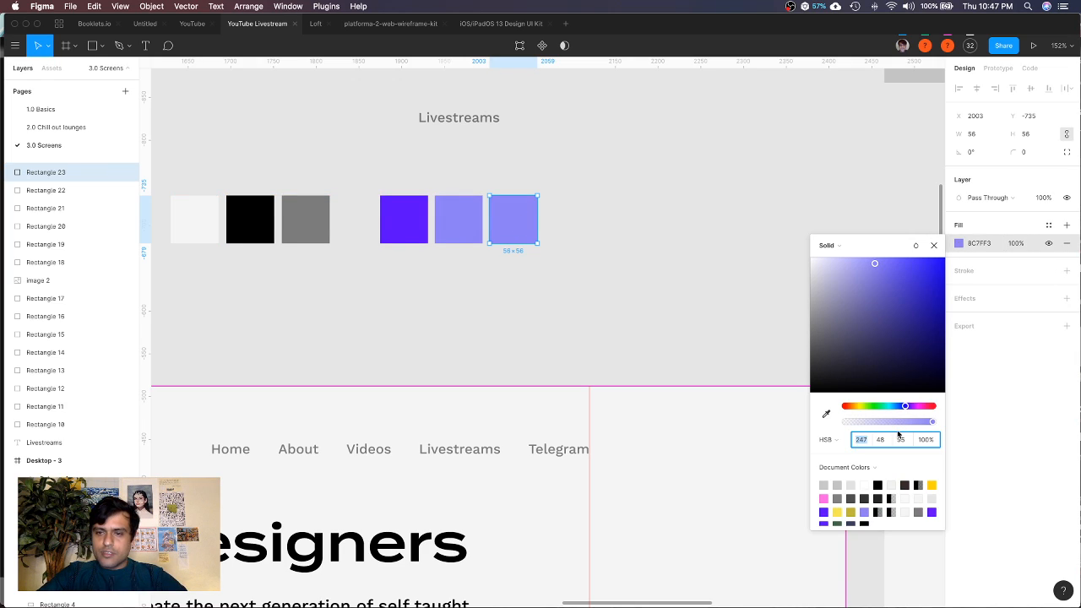
drag(907, 409, 909, 411)
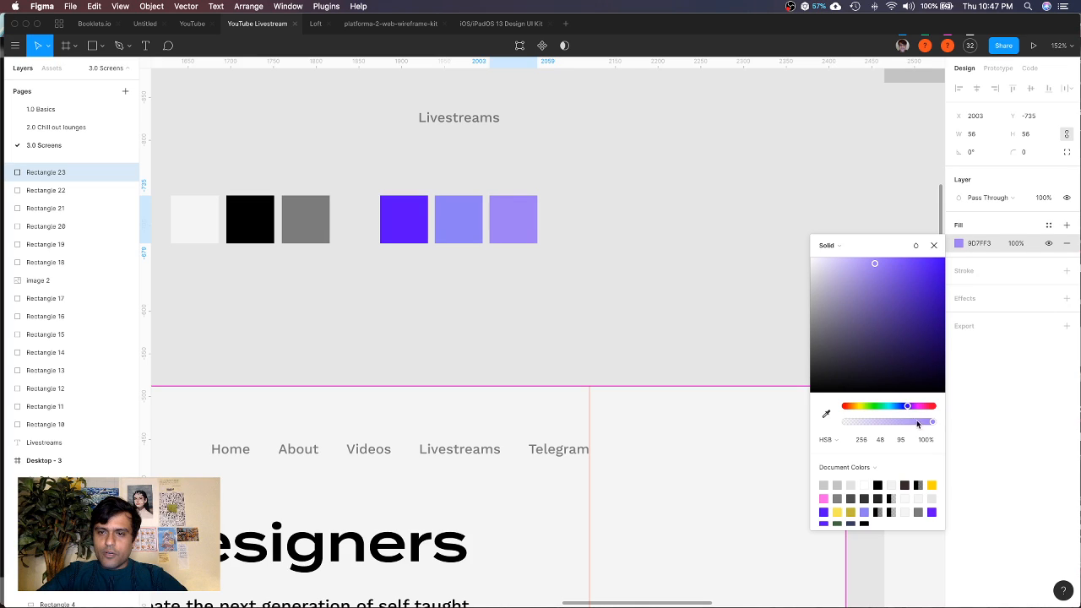
Set the brightness of the swatch at X 2003 to 100 in the HSB values
click(883, 441)
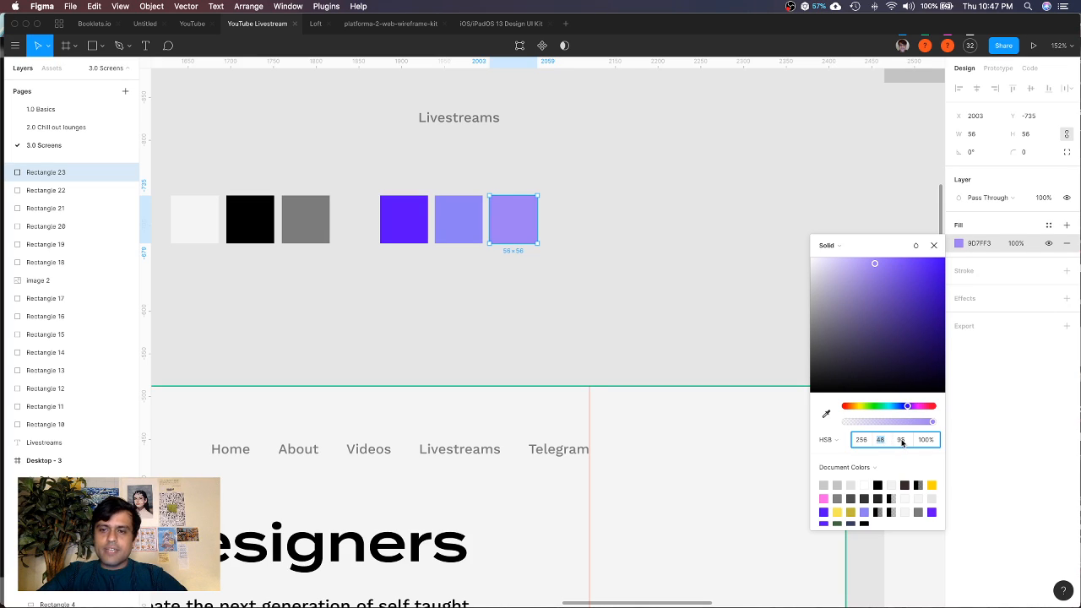
click(887, 442)
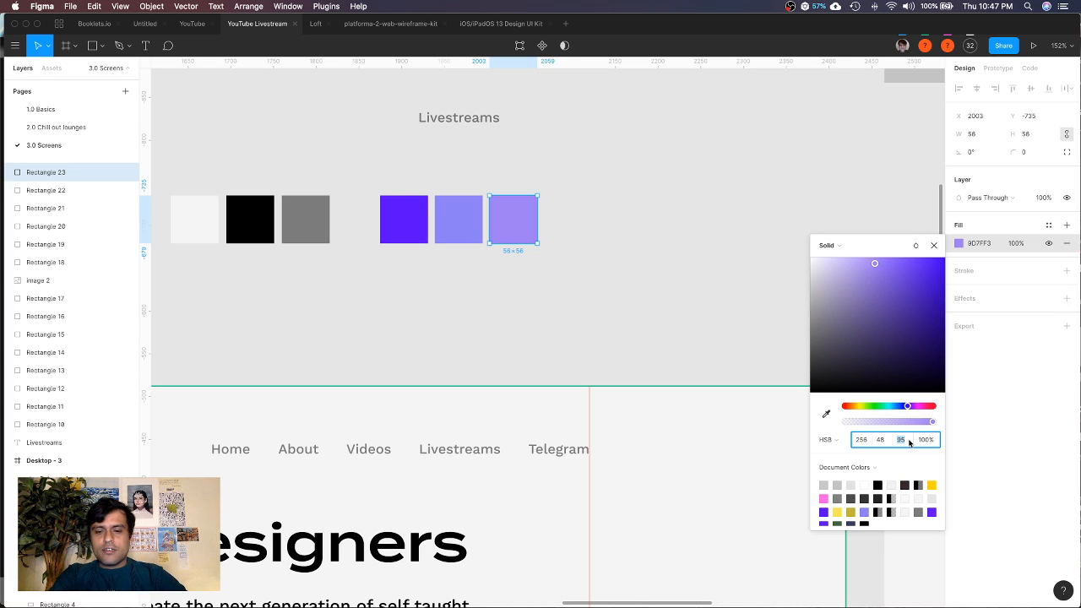
click(909, 443)
text(100)
key(Return)
Try the same swatch with a brightness of 10 and a saturation of 100
click(909, 443)
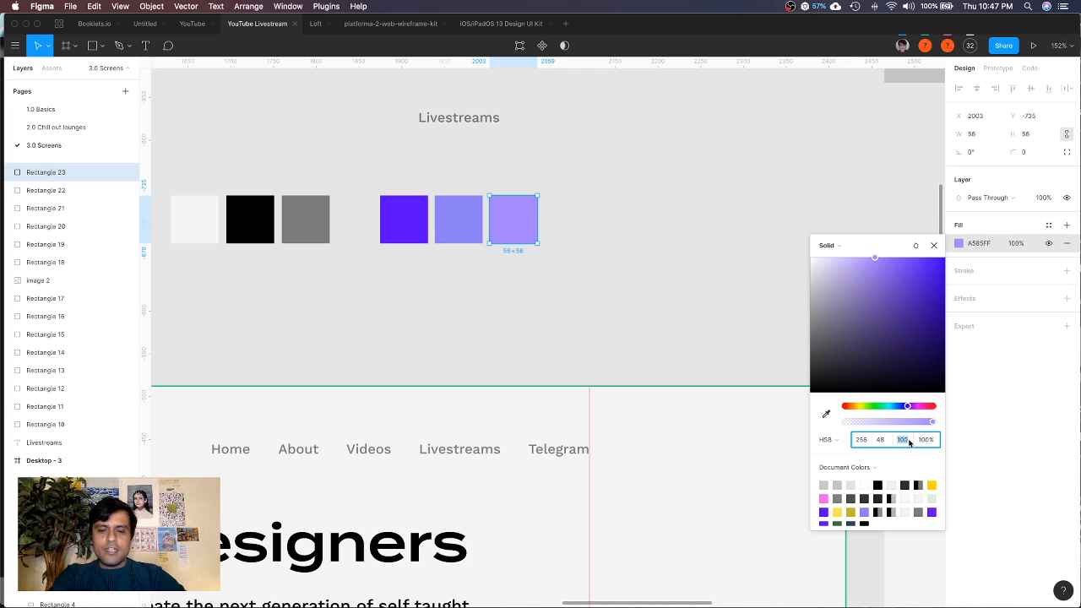
text(10)
key(Return)
click(902, 442)
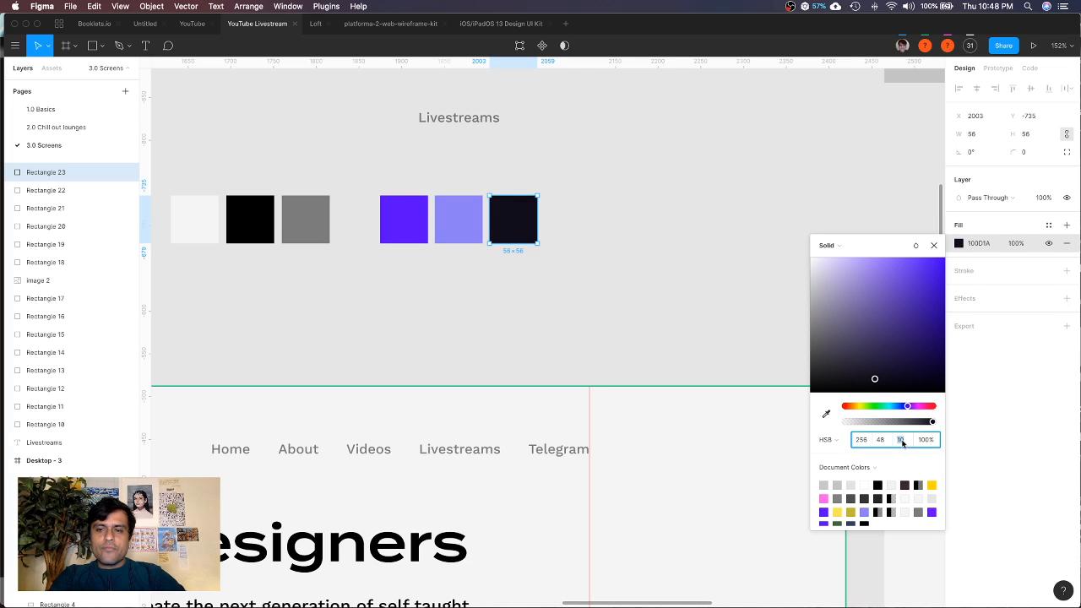
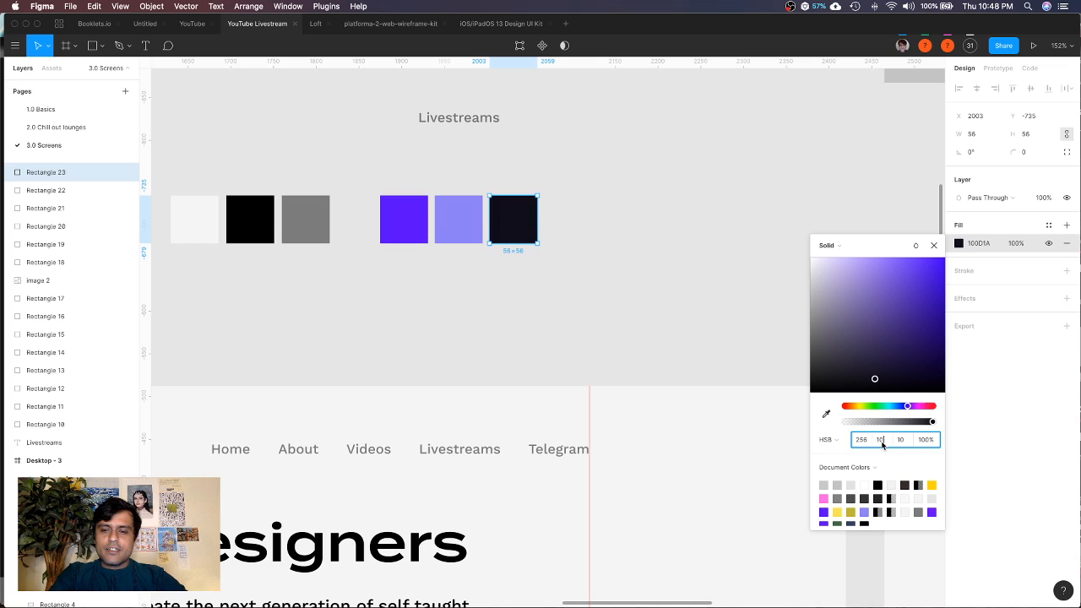
text(0)
key(Return)
Recolour the swatch at X 2003 to the muted purple 7455CD by adjusting its saturation and brightness
drag(931, 357, 888, 286)
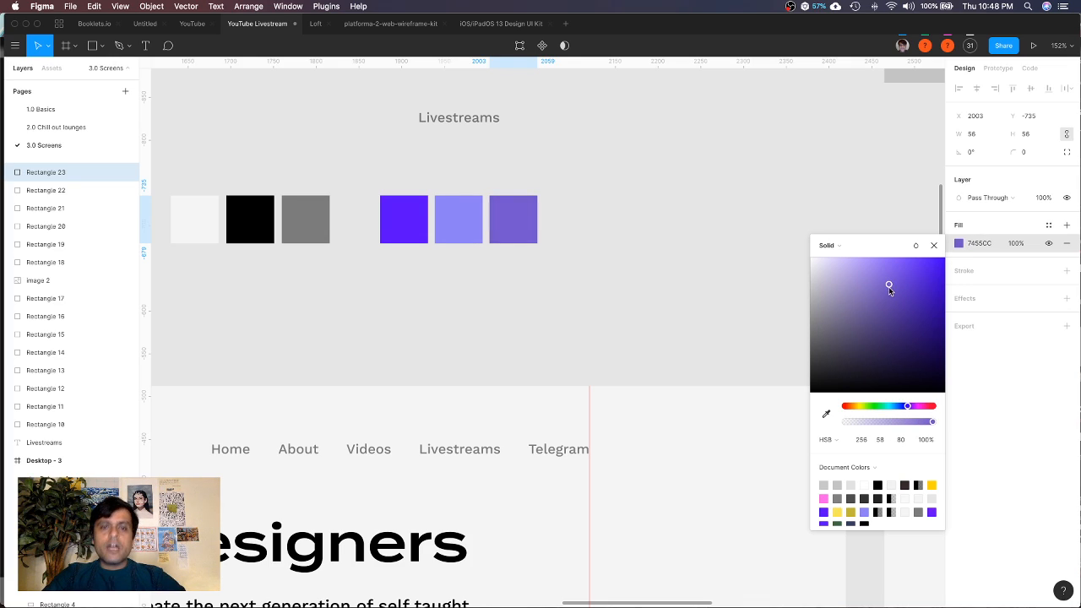
click(934, 246)
click(980, 243)
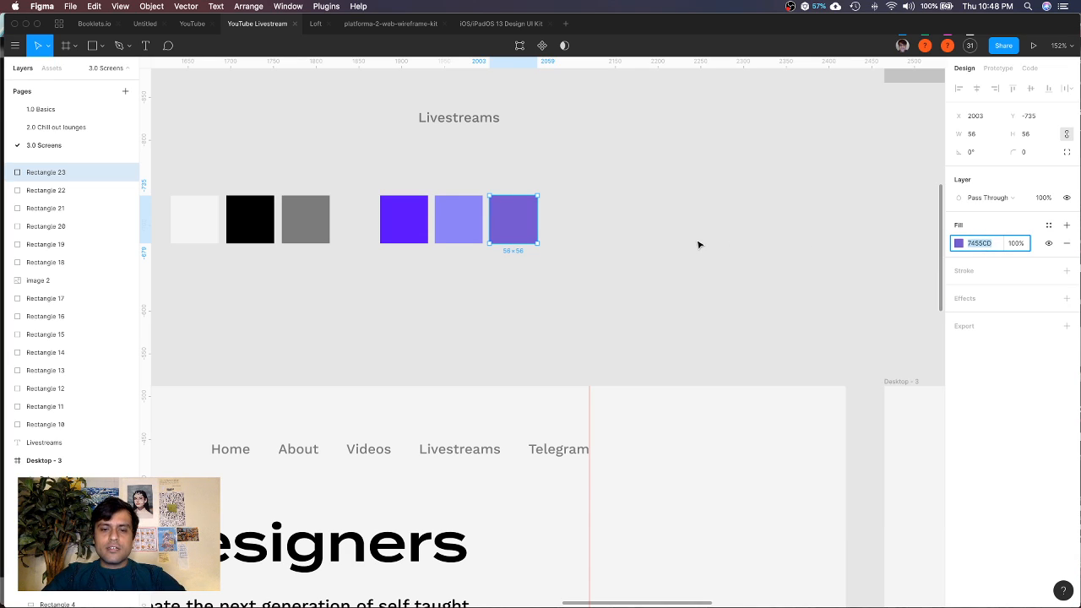
Open the fill of the Desktop - 2 play button's circle and start sampling a replacement colour from the purple swatches
scroll(699, 245, down, 5)
scroll(699, 245, up, 2)
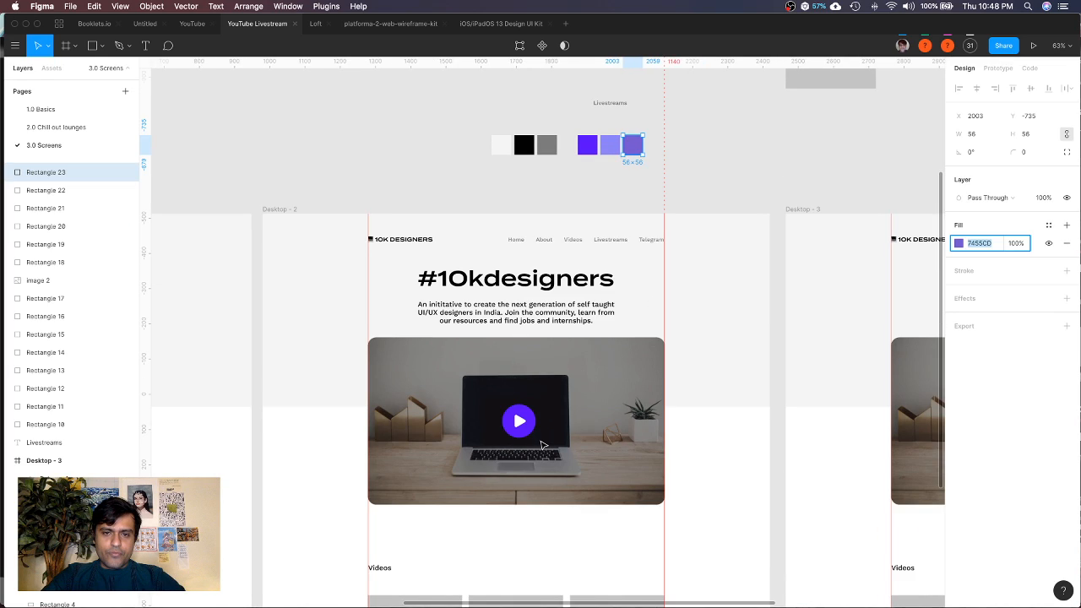
click(519, 423)
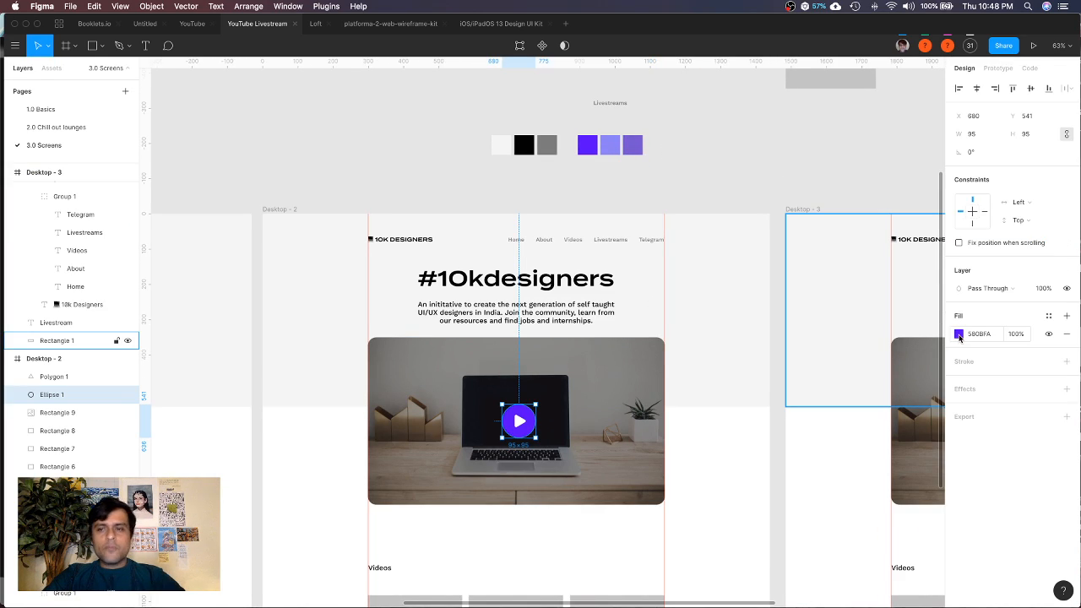
click(959, 334)
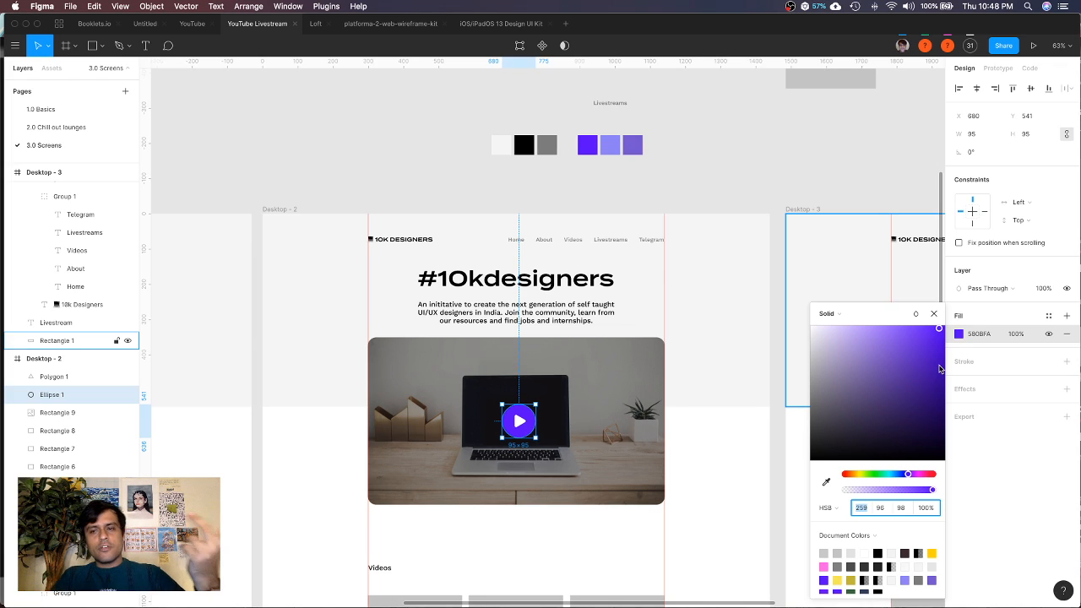
click(826, 483)
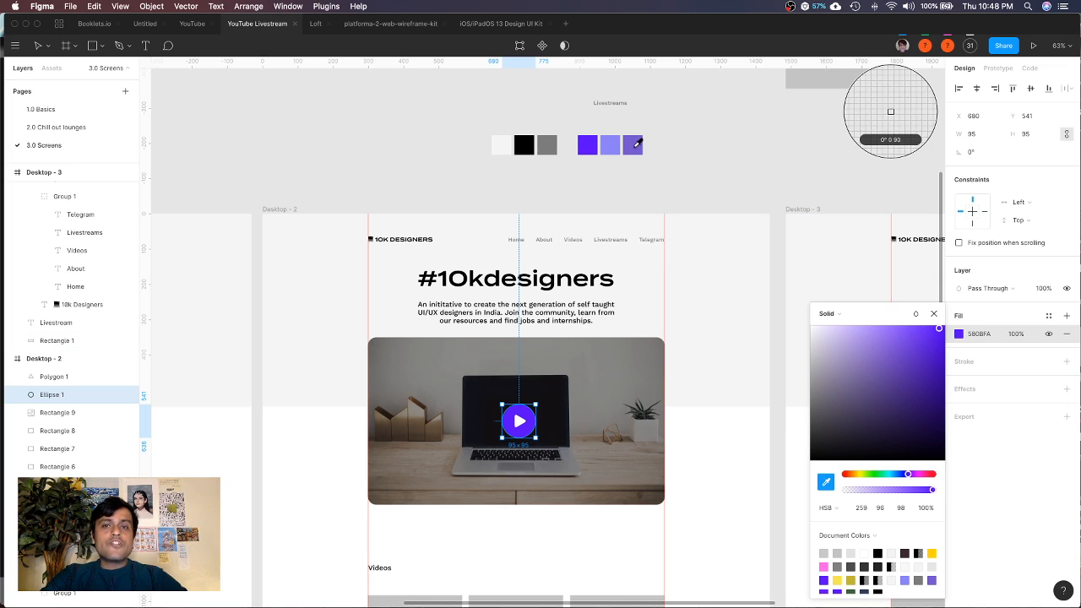
Recolor the play button circle in Desktop - 2 by sampling the last, muted purple swatch of the palette
click(638, 144)
click(714, 156)
scroll(714, 156, right, 3)
scroll(713, 156, down, 2)
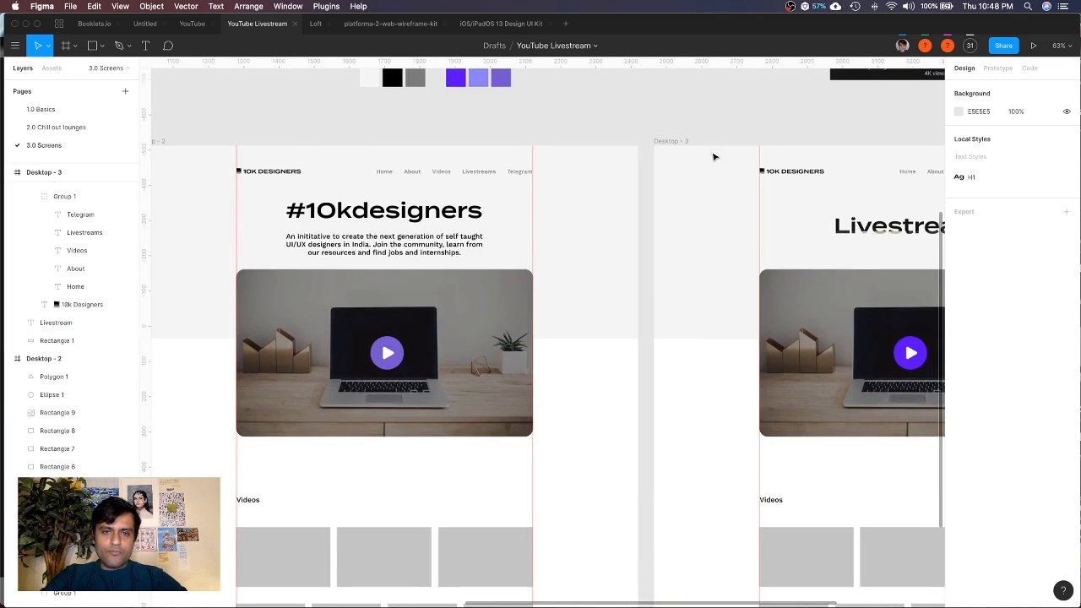
Recolor only the word "designers" in the #10kdesigners heading by sampling the last purple palette swatch
click(390, 217)
double_click(390, 217)
click(352, 211)
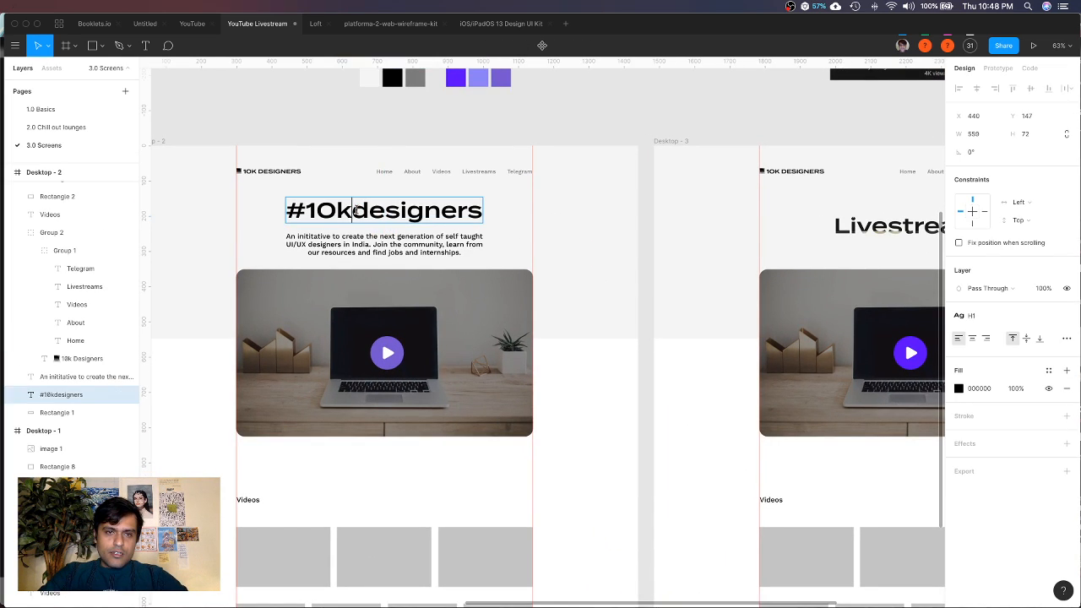
drag(352, 211, 496, 216)
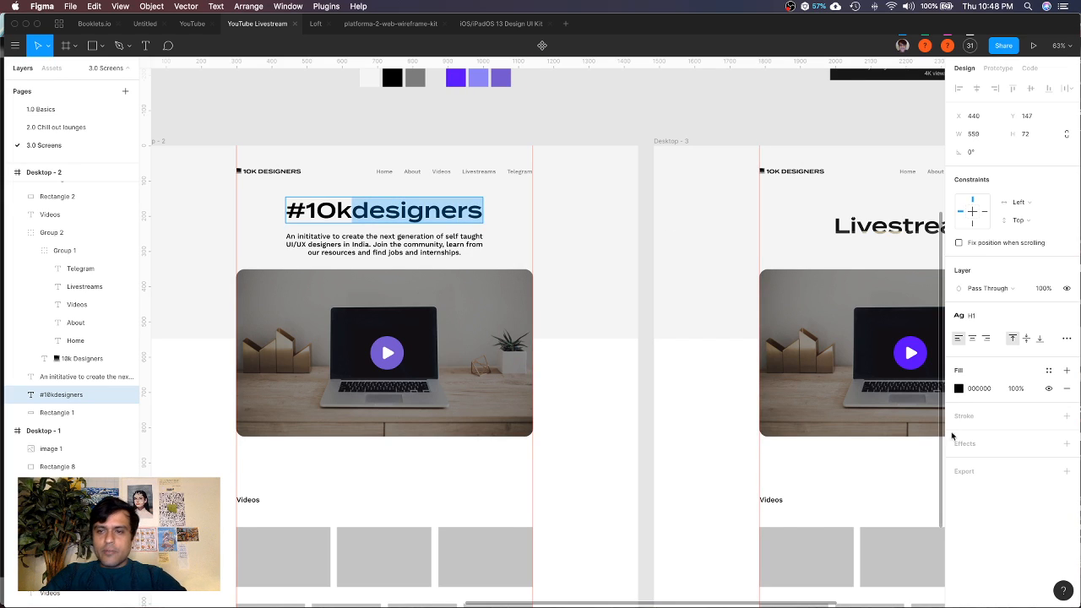
click(959, 388)
click(826, 482)
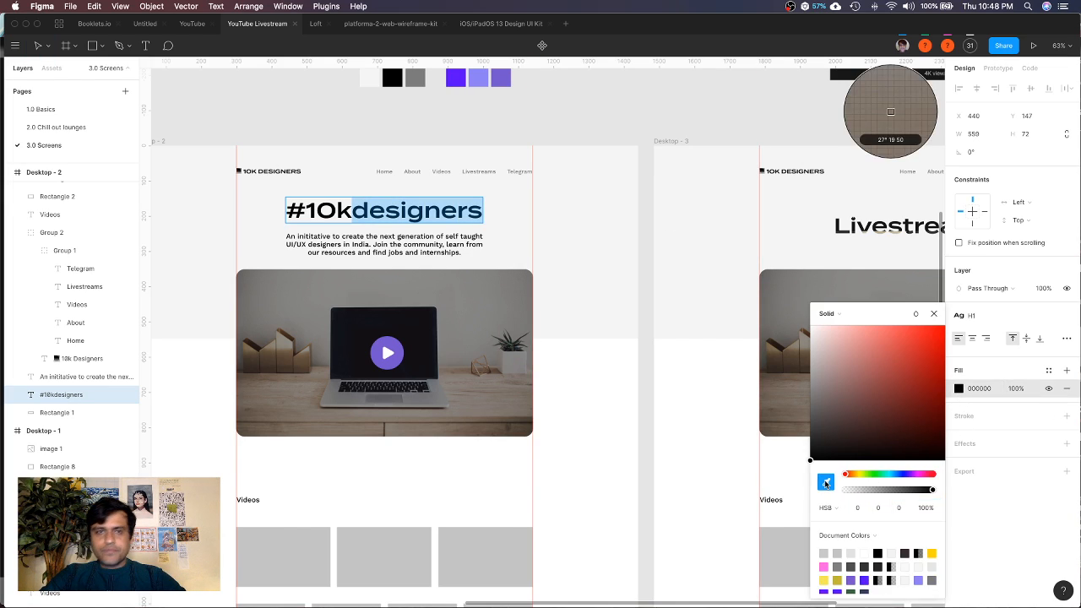
click(504, 81)
key(Escape)
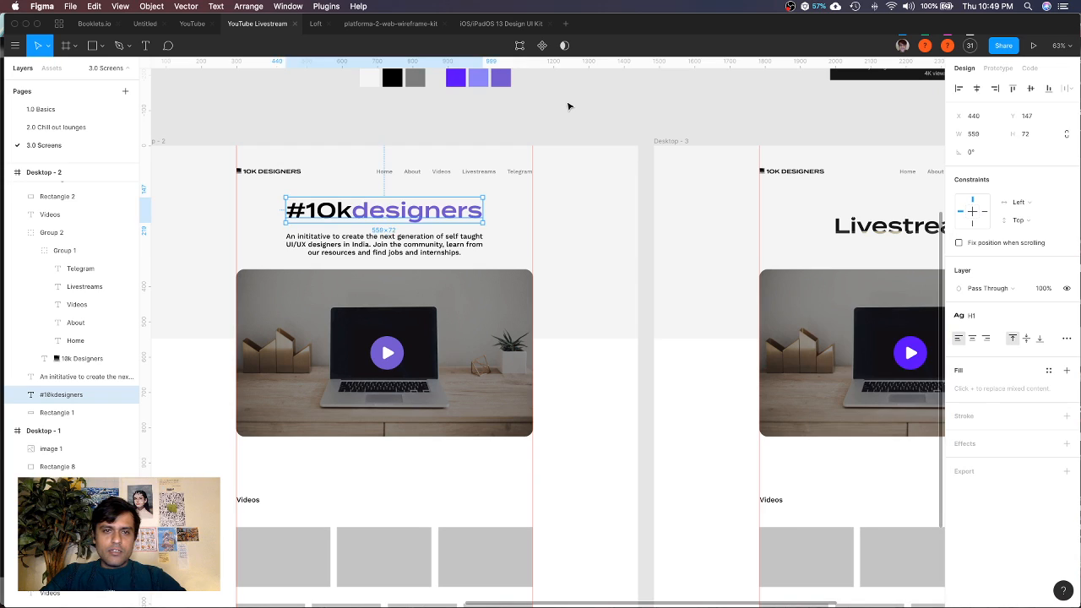
click(569, 105)
scroll(568, 105, left, 5)
scroll(568, 105, up, 2)
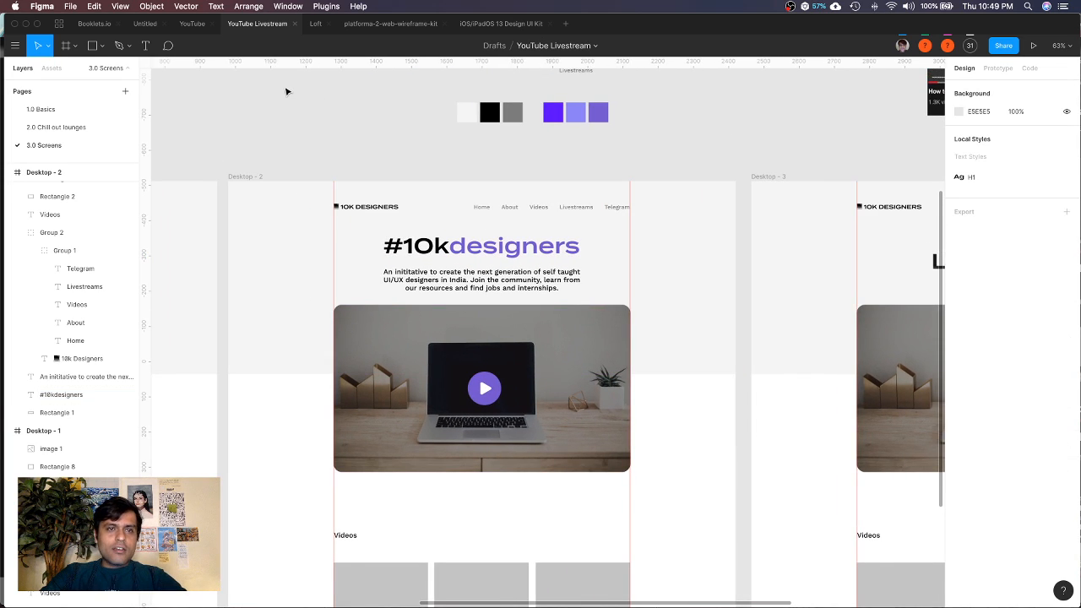
Switch to the YouTube file and copy the hex code of the purple surname text in Frame 4.1
click(192, 24)
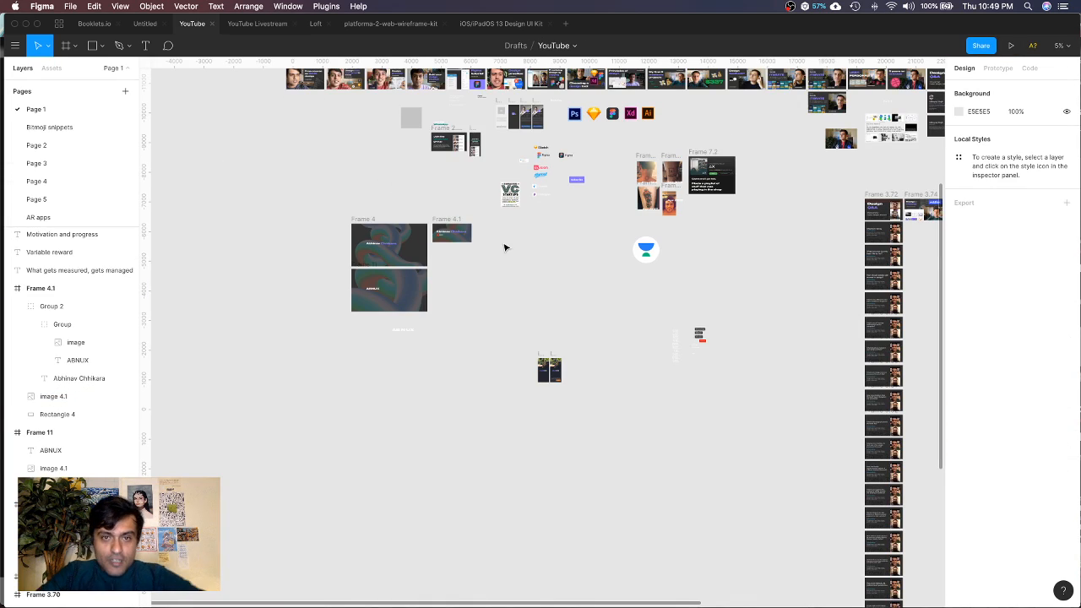
scroll(505, 247, up, 10)
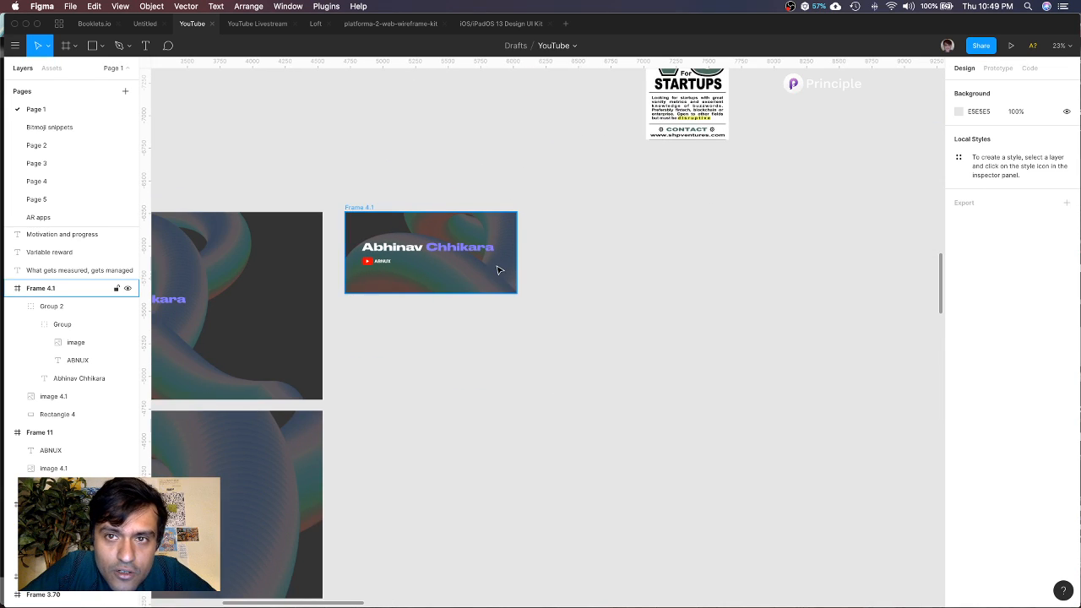
scroll(498, 270, up, 5)
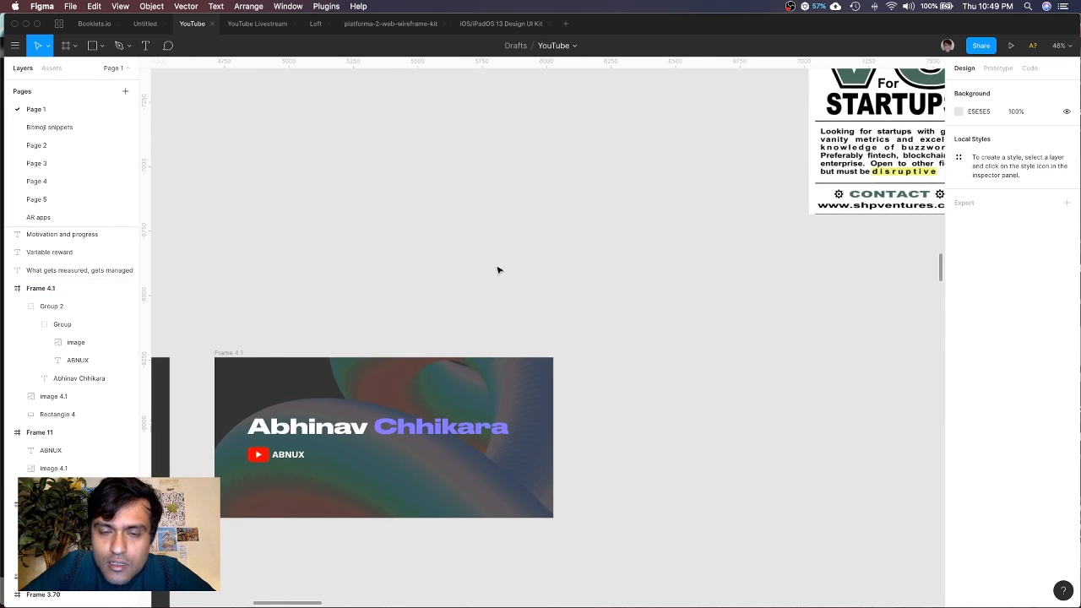
scroll(497, 271, down, 3)
click(478, 380)
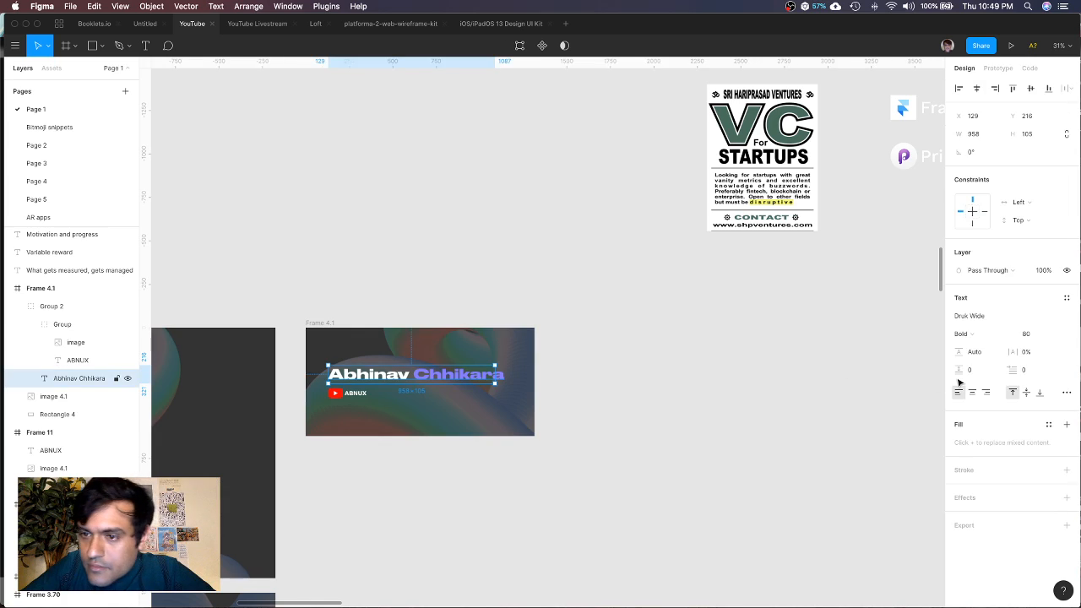
double_click(448, 377)
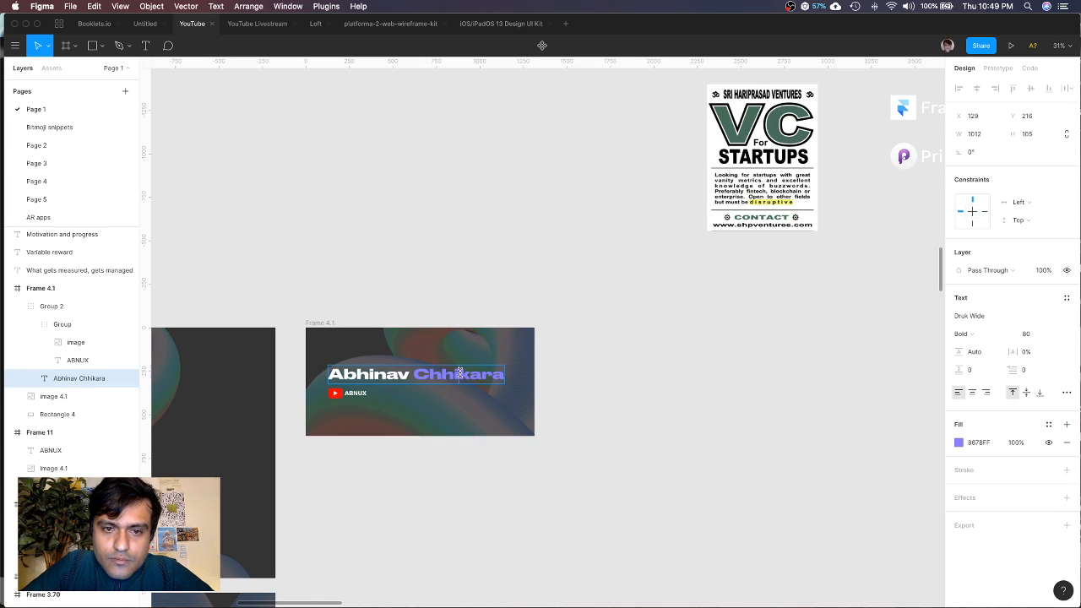
click(978, 444)
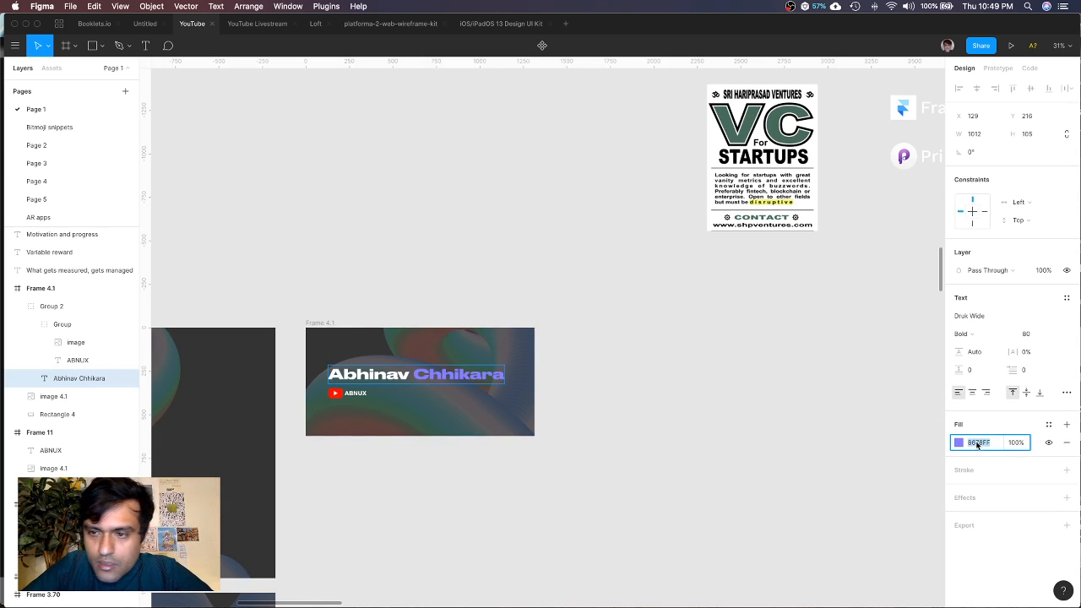
Return to the YouTube Livestream file and set the last purple palette swatch's fill to 8678FF
click(280, 28)
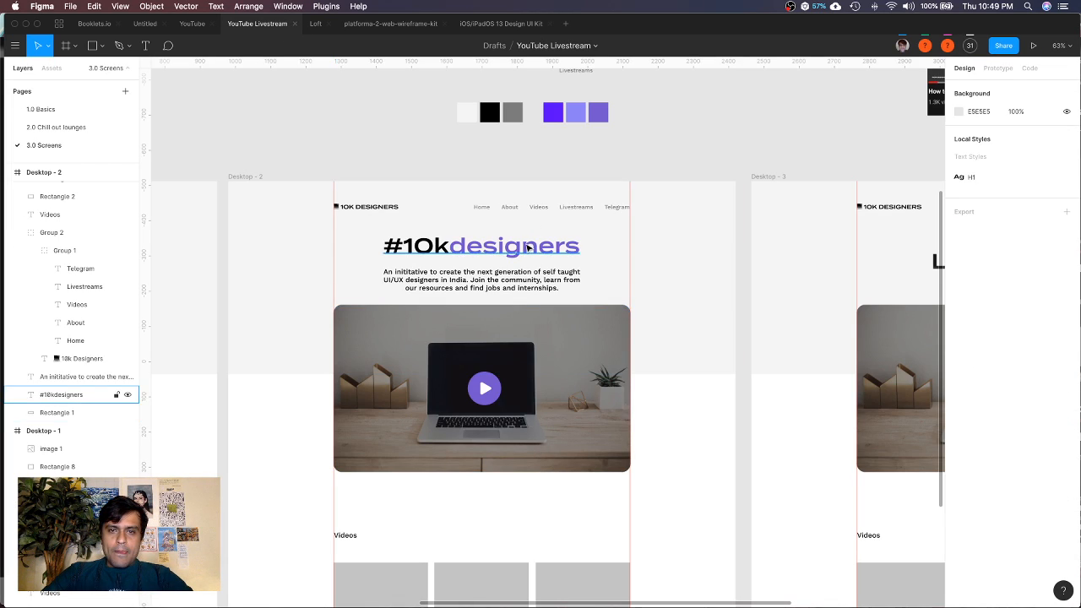
click(603, 115)
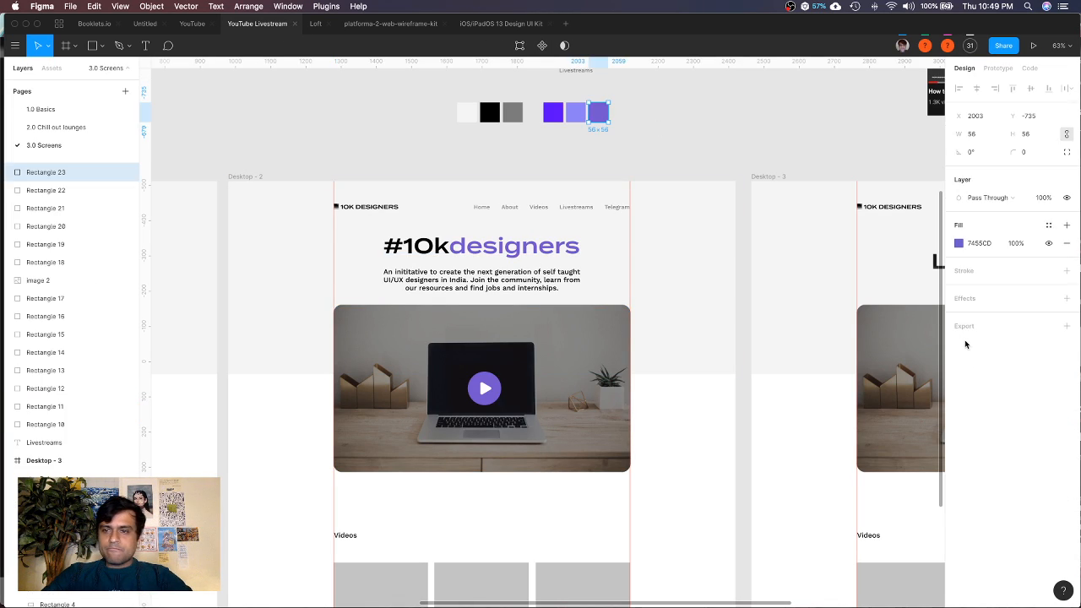
click(984, 245)
text(8678FF)
key(Return)
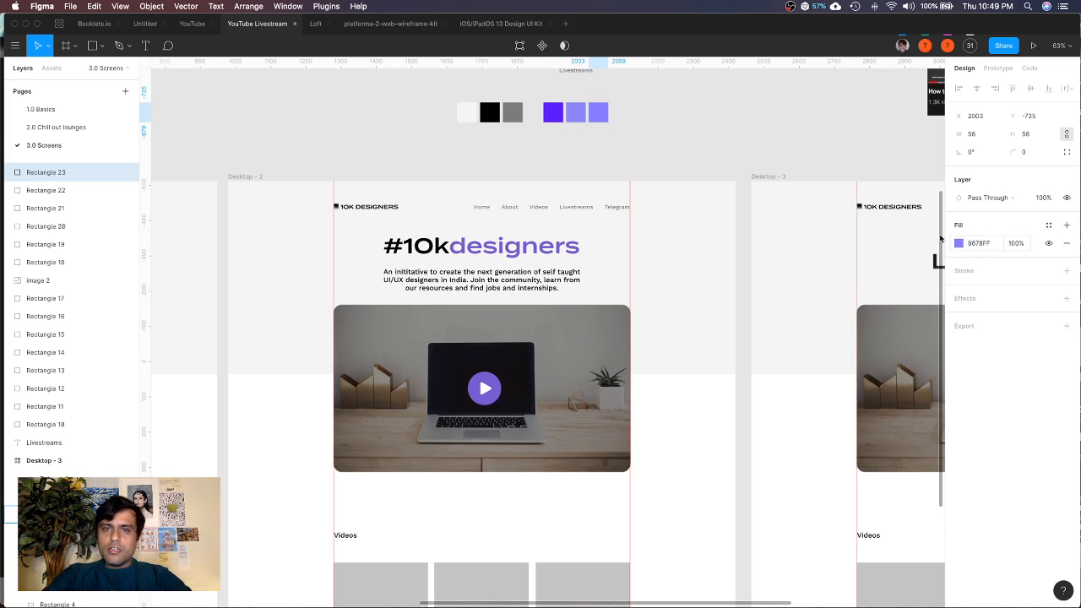
click(701, 134)
Create a new color style named "Purple Ok" from the last palette swatch's fill
click(601, 115)
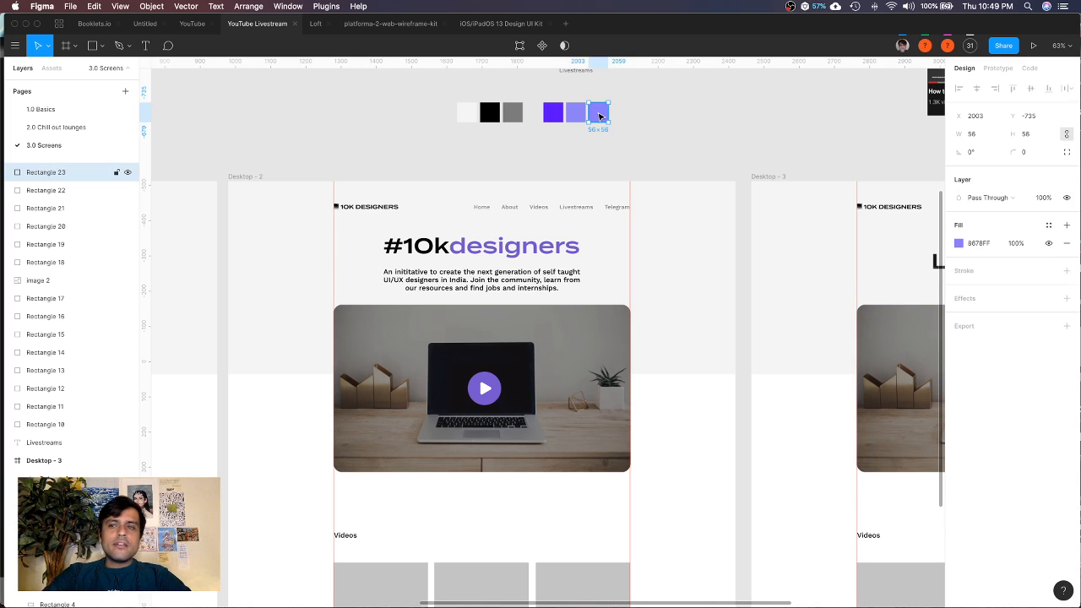
click(1066, 226)
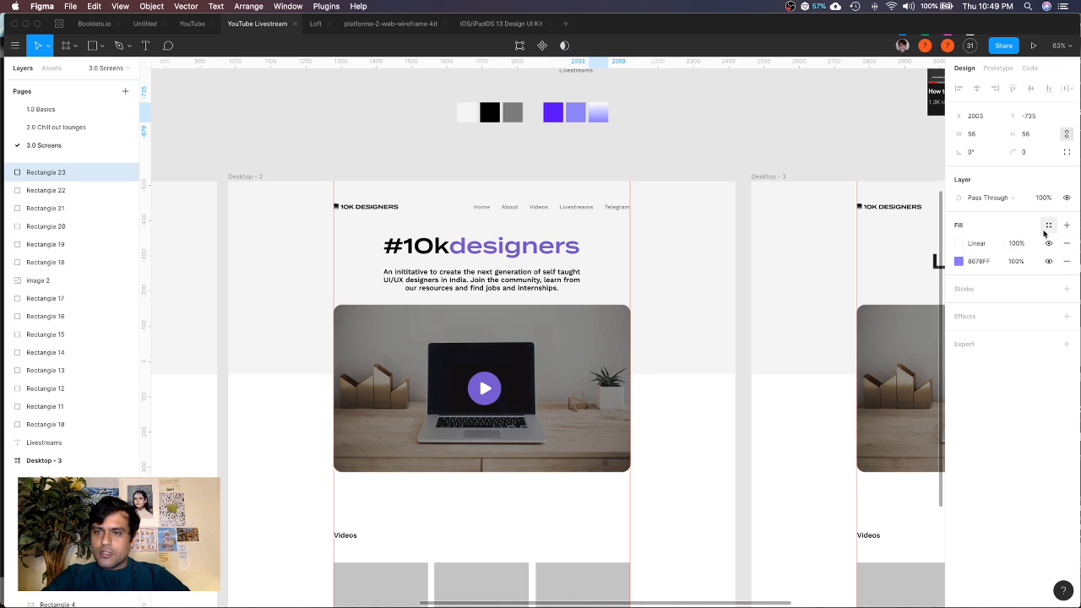
key(super+z)
click(1049, 226)
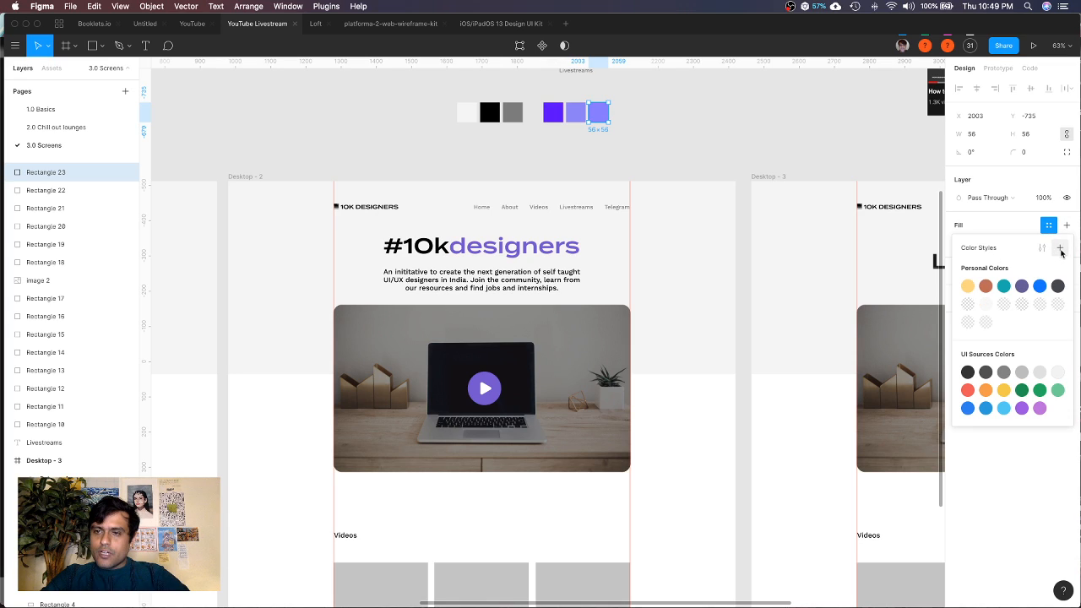
click(1061, 249)
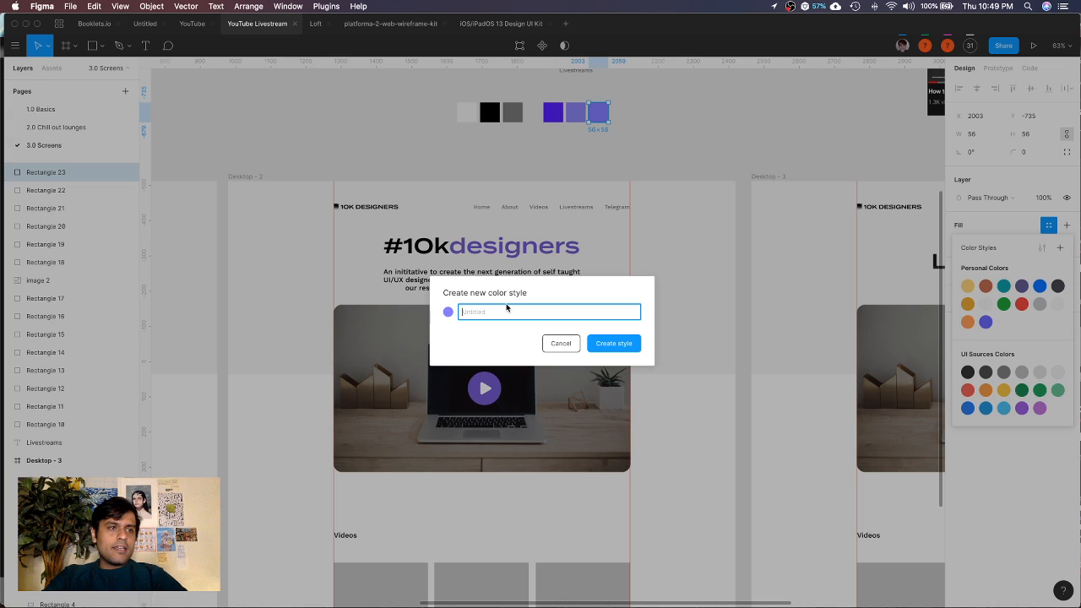
text(Purple Ok)
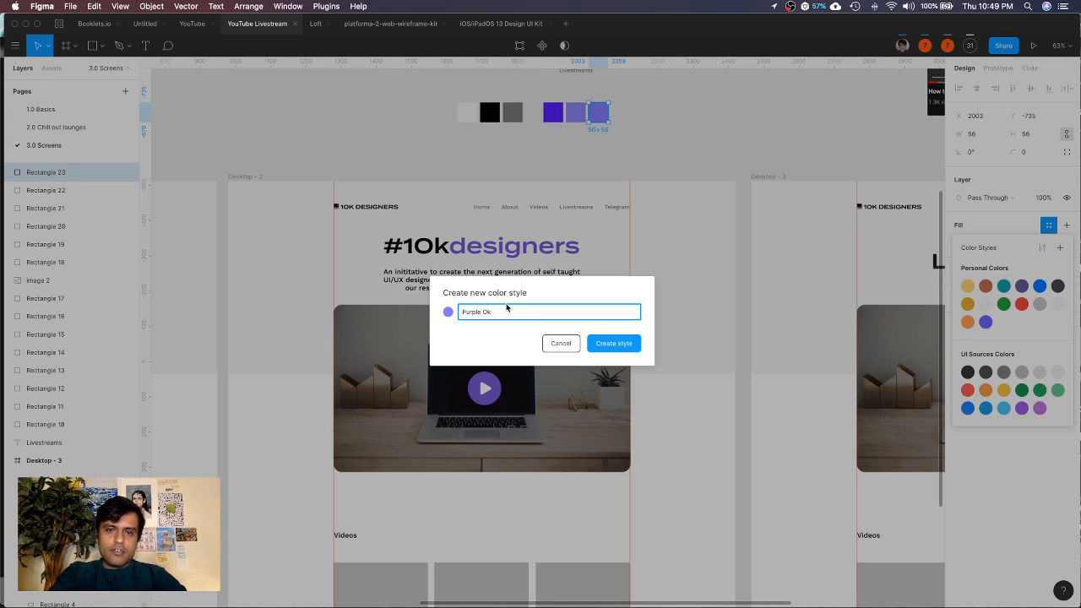
click(611, 344)
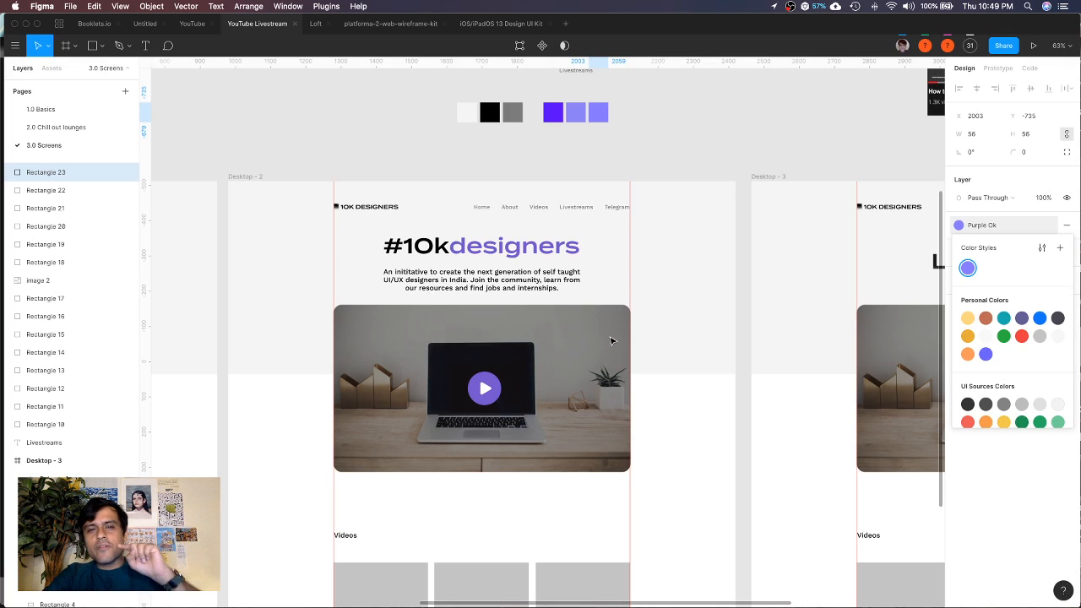
click(844, 152)
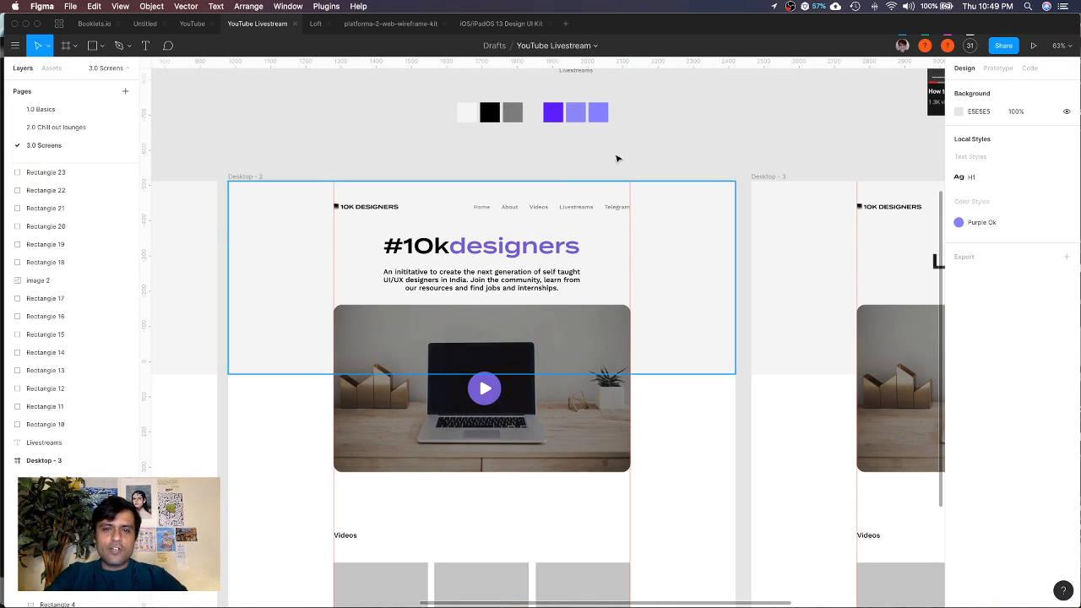
Apply the Purple Ok color style to the description paragraph below the #10kdesigners heading
click(600, 118)
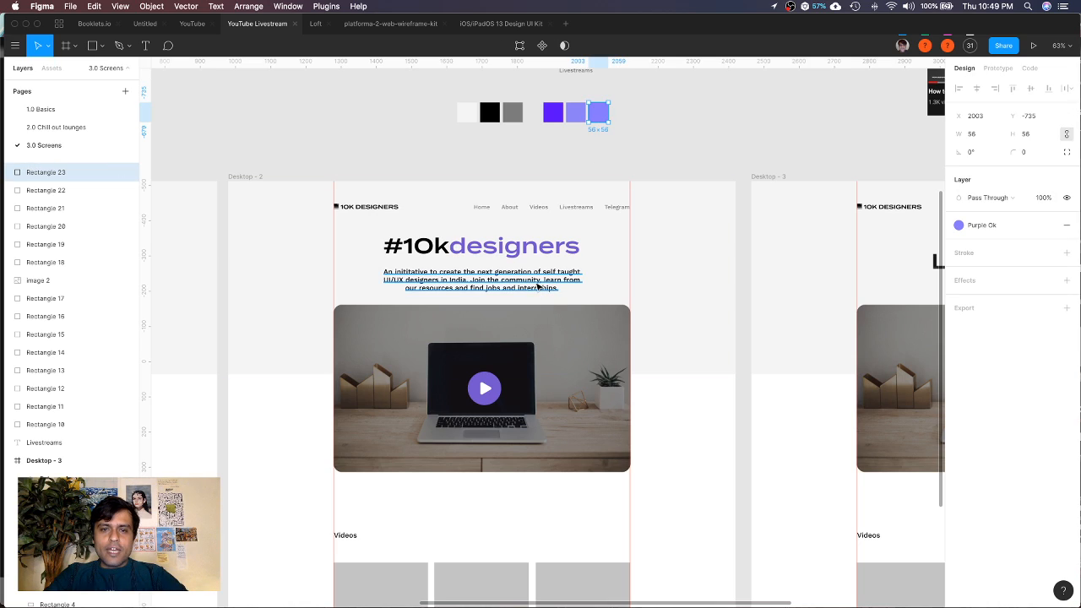
click(537, 287)
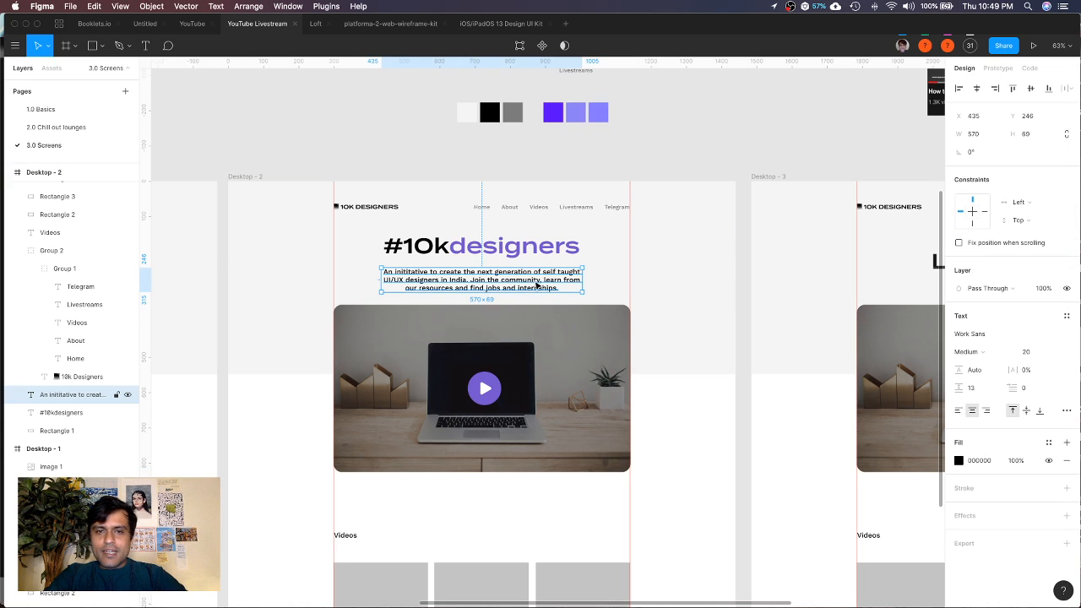
click(1047, 446)
click(970, 448)
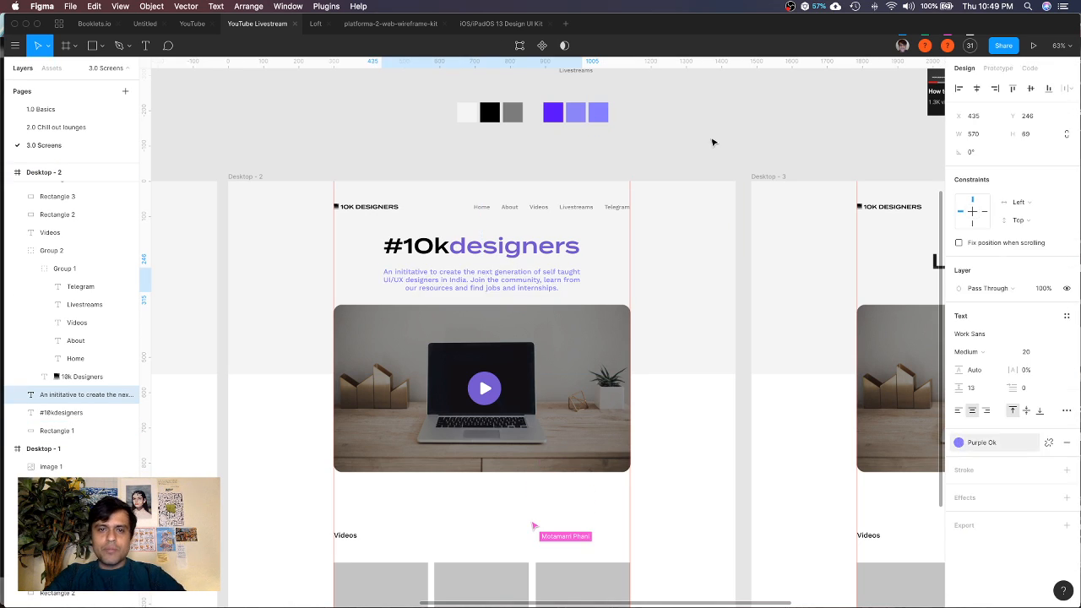
click(698, 119)
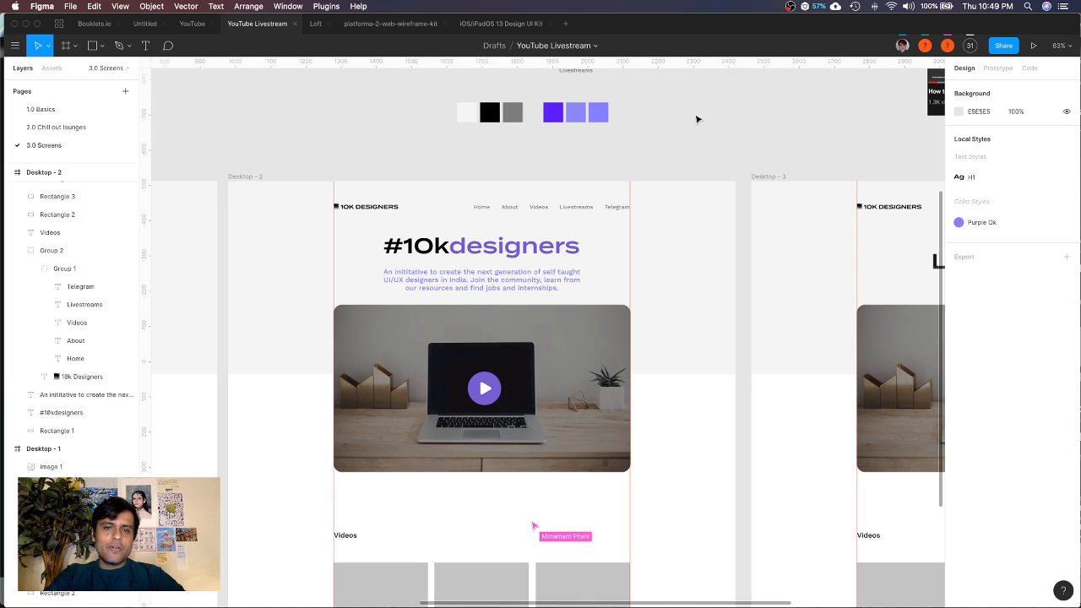
Undo the Purple Ok color style on the description paragraph
click(529, 280)
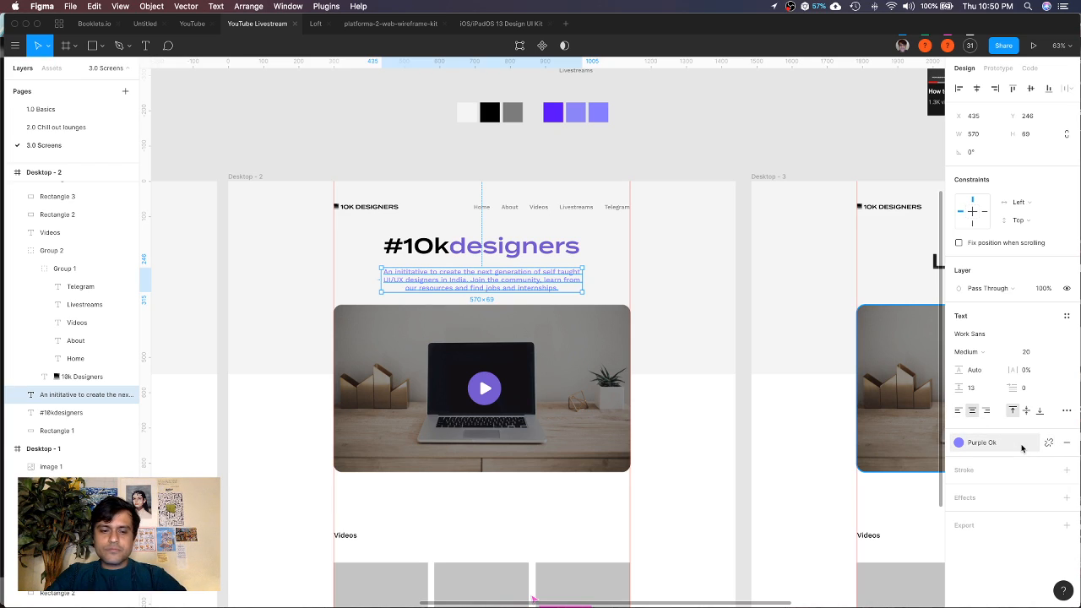
key(super+z)
key(super+z)
key(super+z)
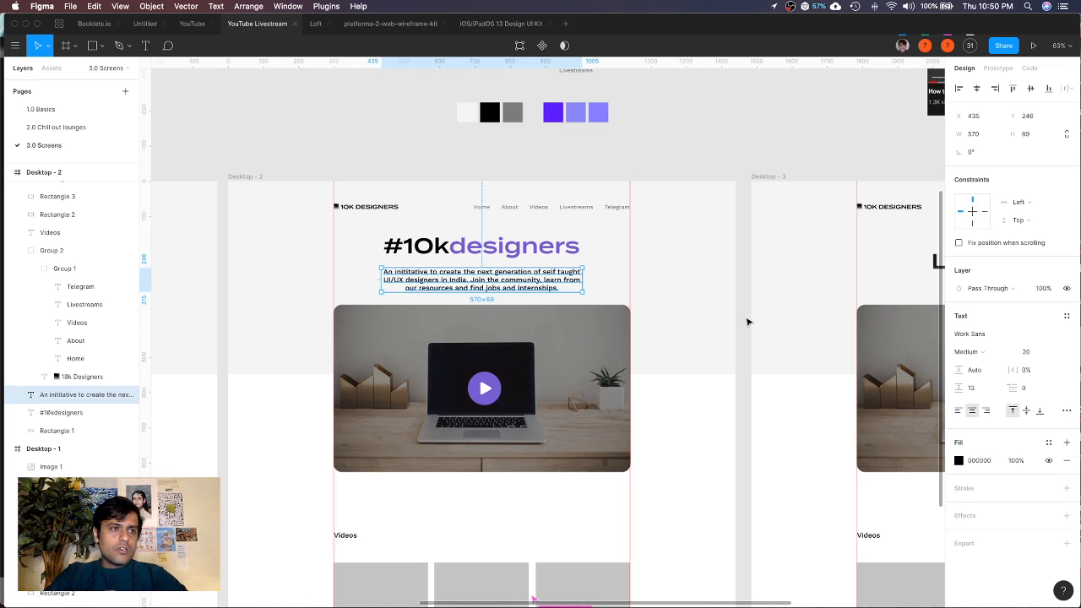
click(671, 116)
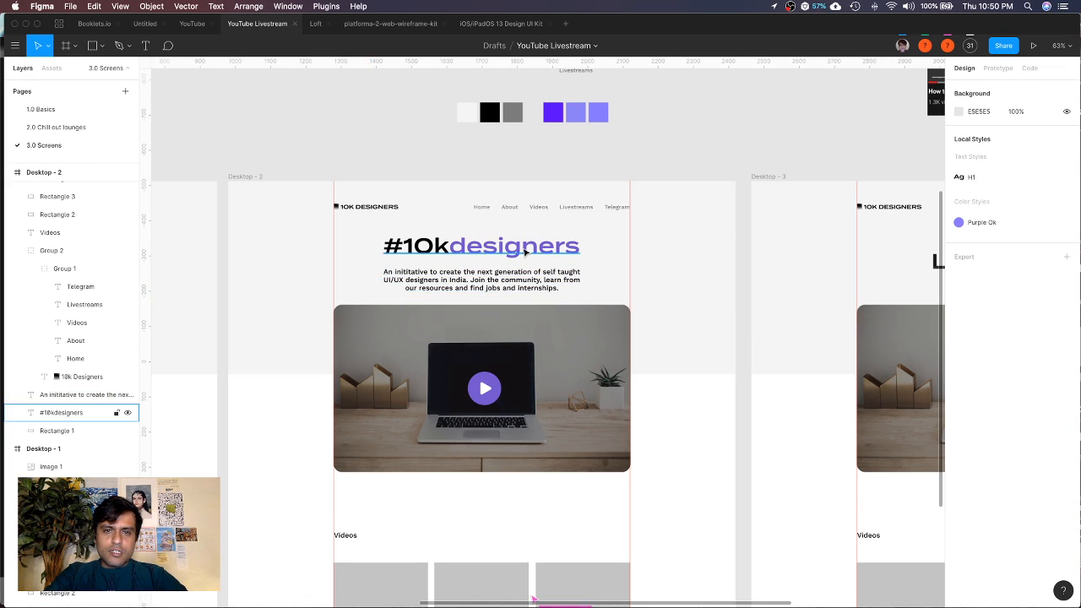
Compare the text style, font weight and fill settings of the #10kdesigners heading and the description paragraph
click(525, 277)
scroll(525, 277, up, 3)
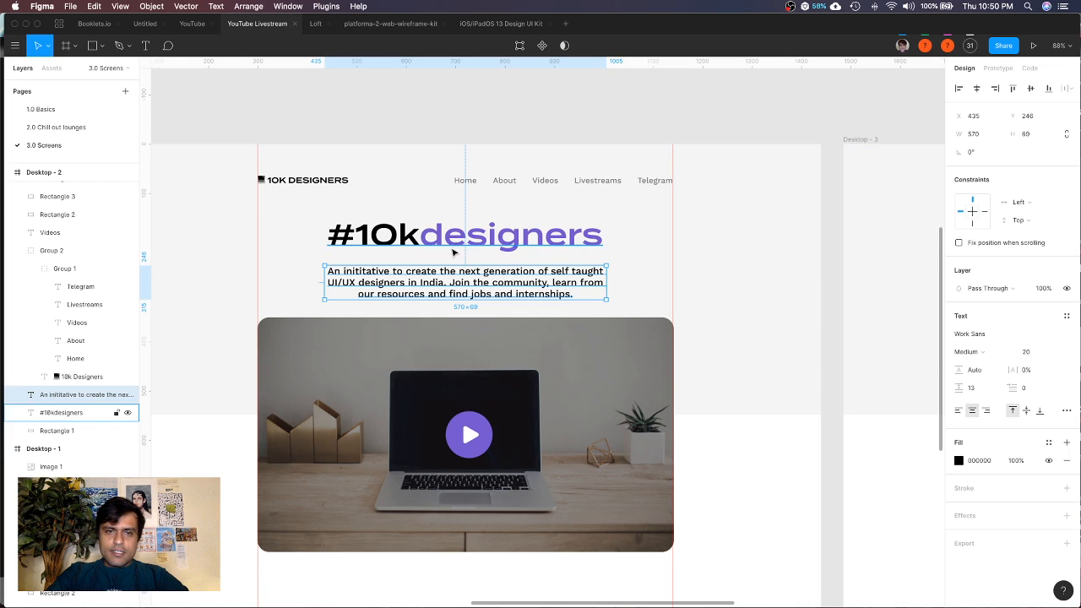
scroll(475, 263, up, 5)
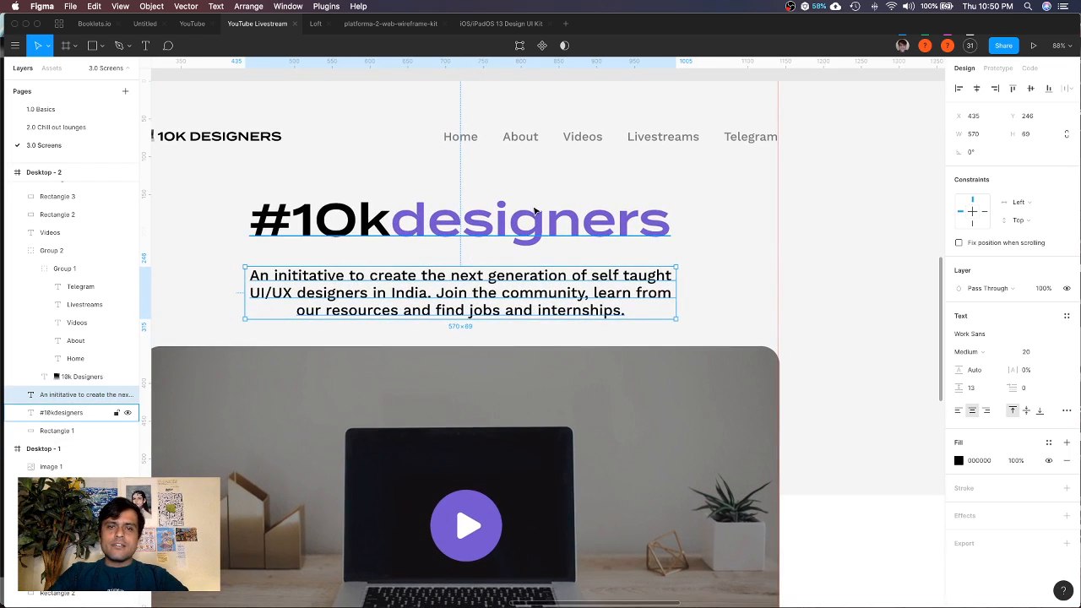
click(101, 412)
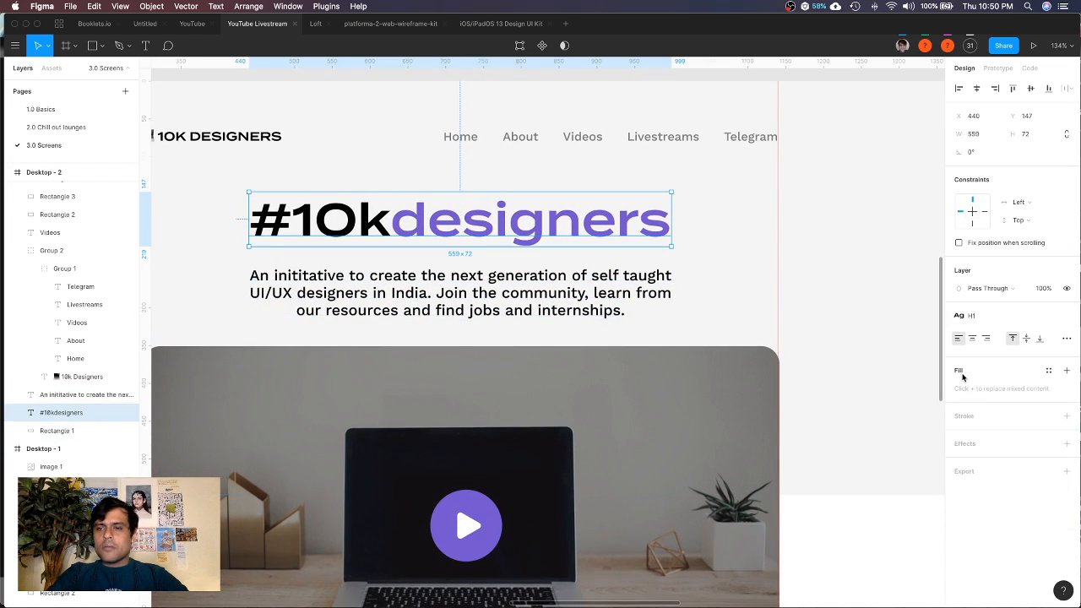
click(604, 294)
click(639, 242)
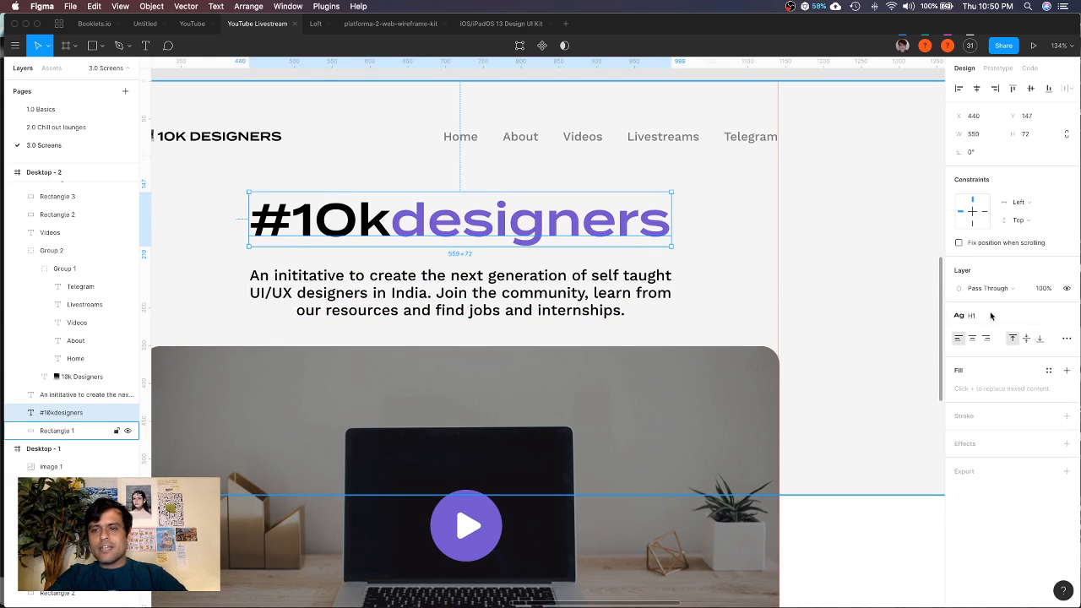
click(607, 295)
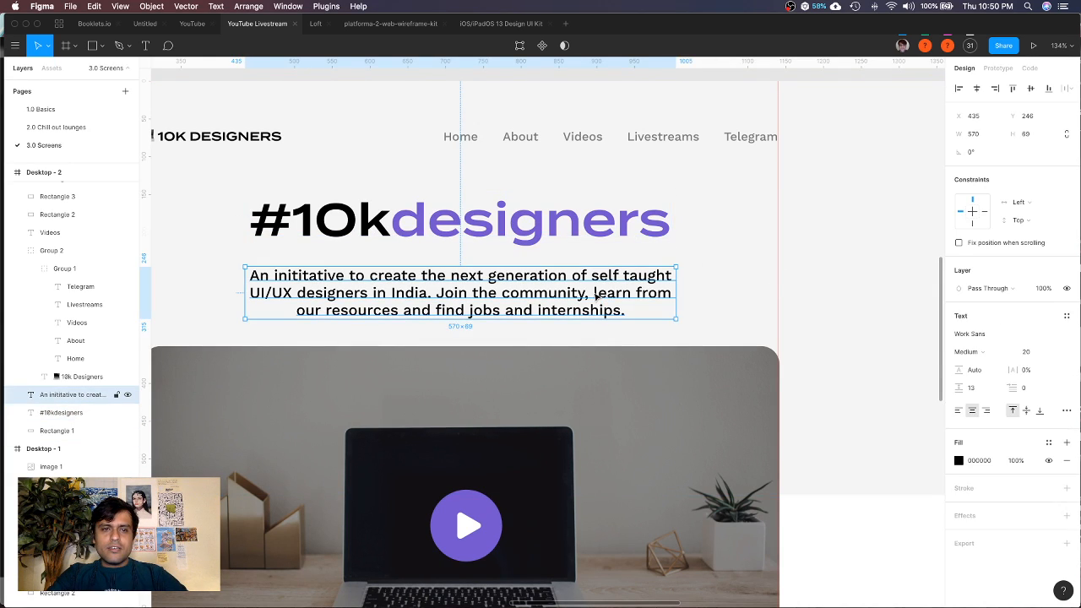
click(991, 357)
click(991, 358)
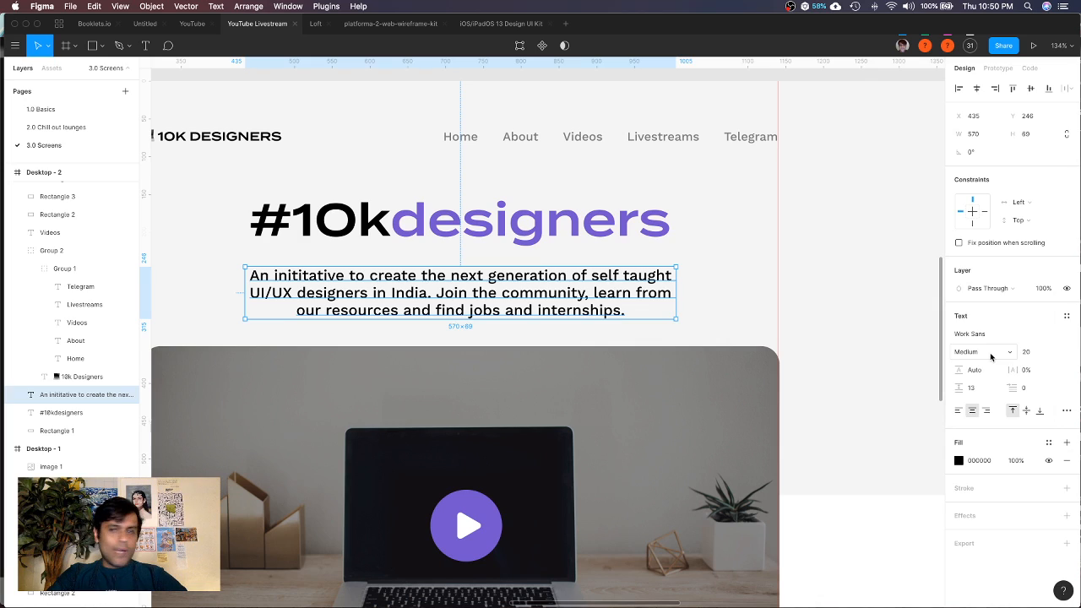
Try font sizes 16 and 24 on the description paragraph, and set the size back to 20
click(1044, 354)
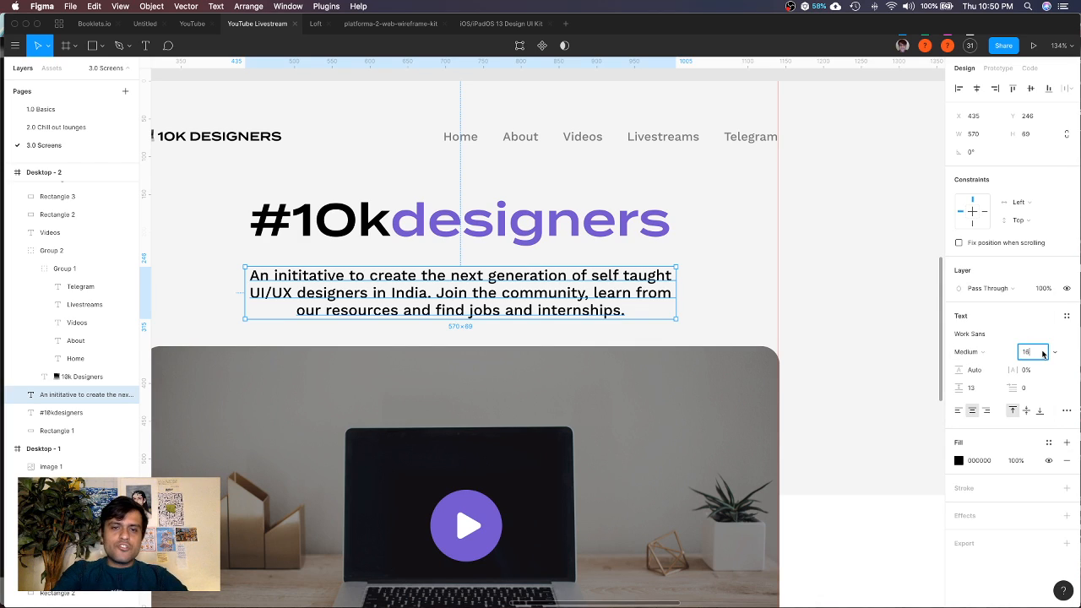
key(Return)
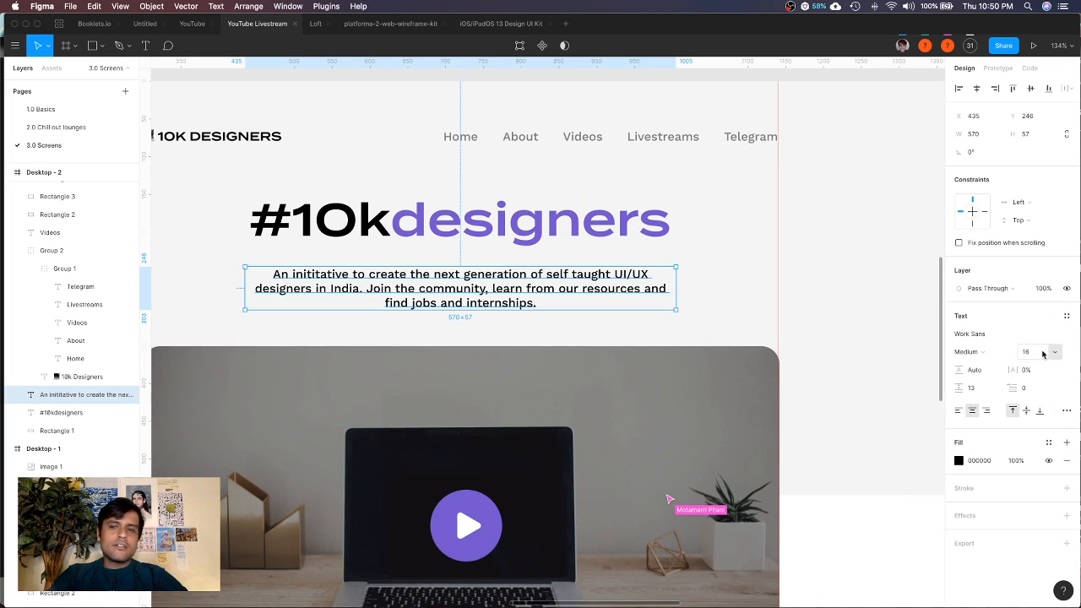
click(1043, 354)
text(24)
key(Return)
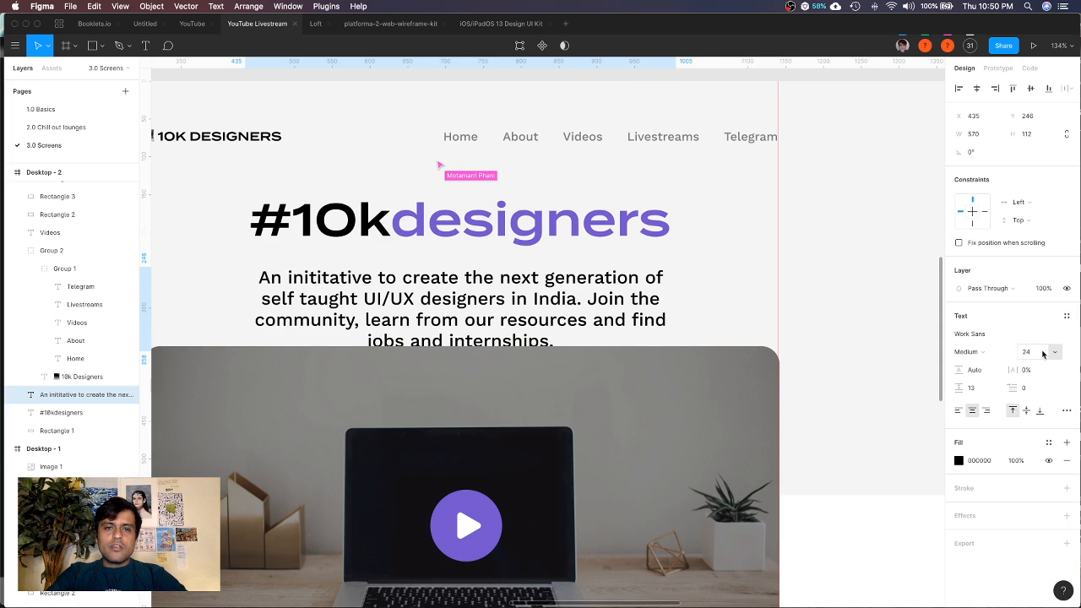
click(1034, 355)
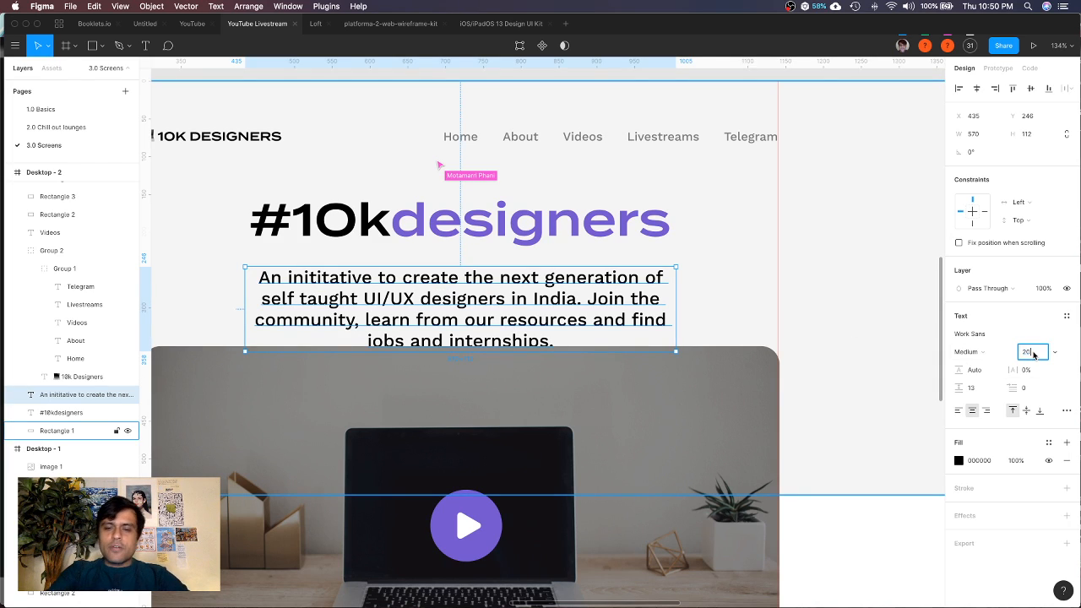
key(Return)
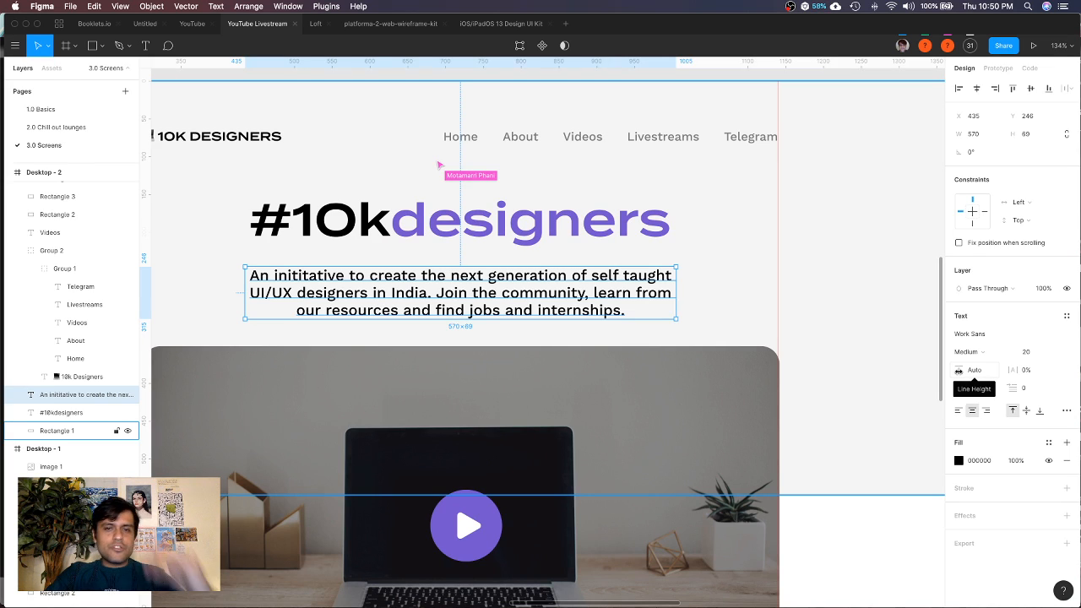
Try increasing the description paragraph's line height freehand, and set it to 120%
drag(959, 370, 984, 373)
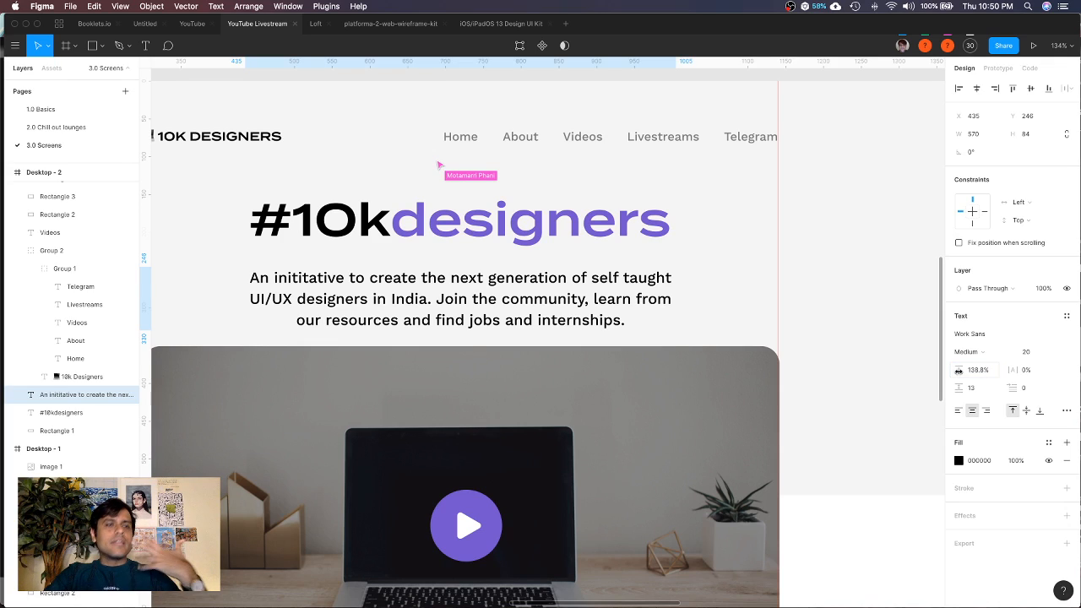
click(980, 371)
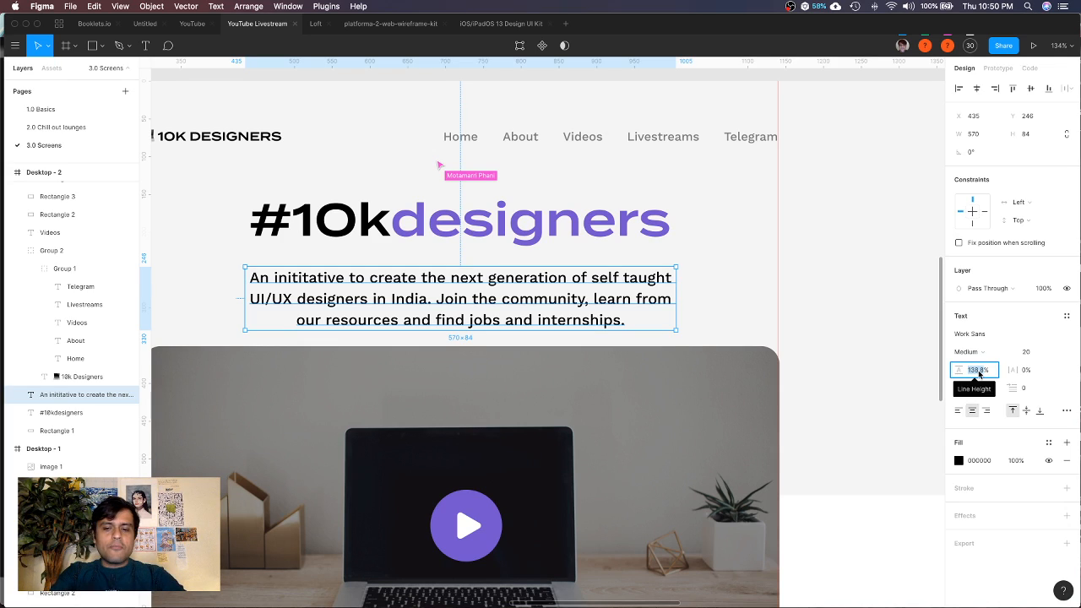
text(120)
key(Return)
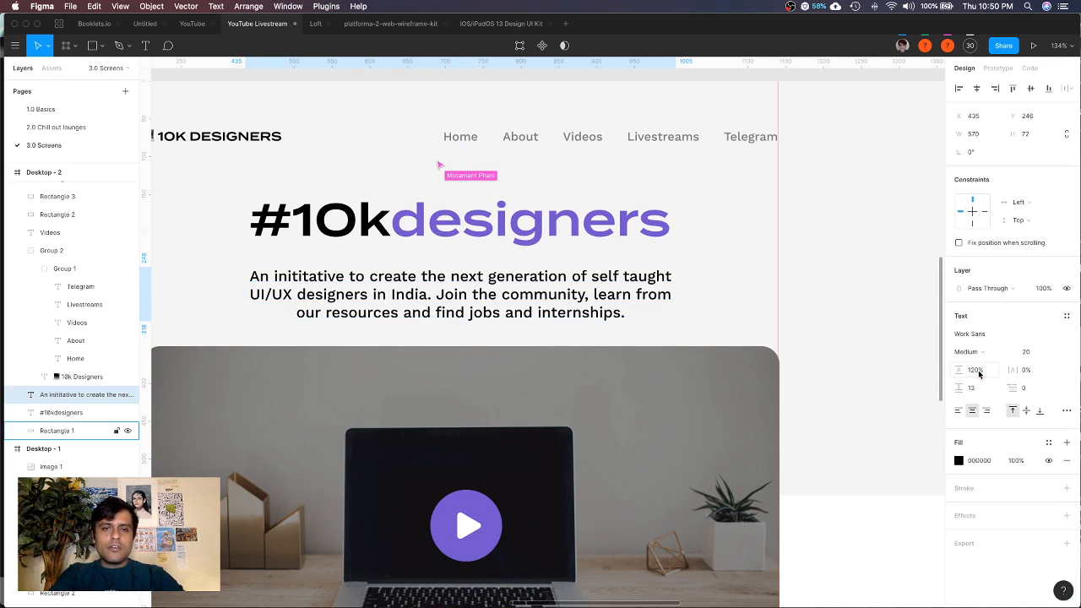
Set the description paragraph's line height to 150%
click(978, 371)
text(150%)
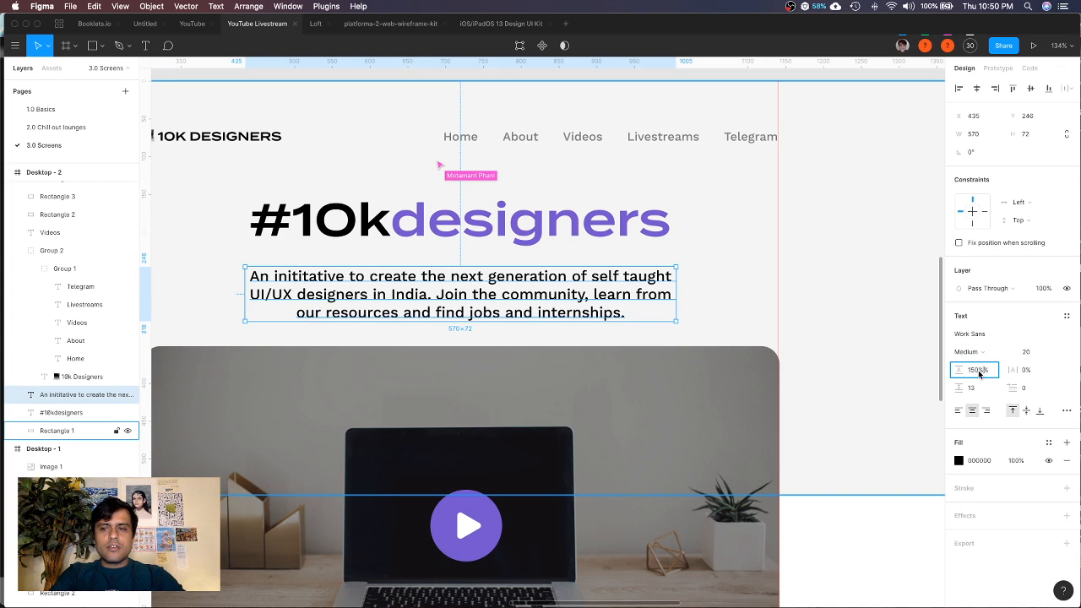
key(Return)
Copy the description paragraph onto the empty canvas above the Desktop - 2 frame and left-align the copy's text
scroll(501, 313, down, 5)
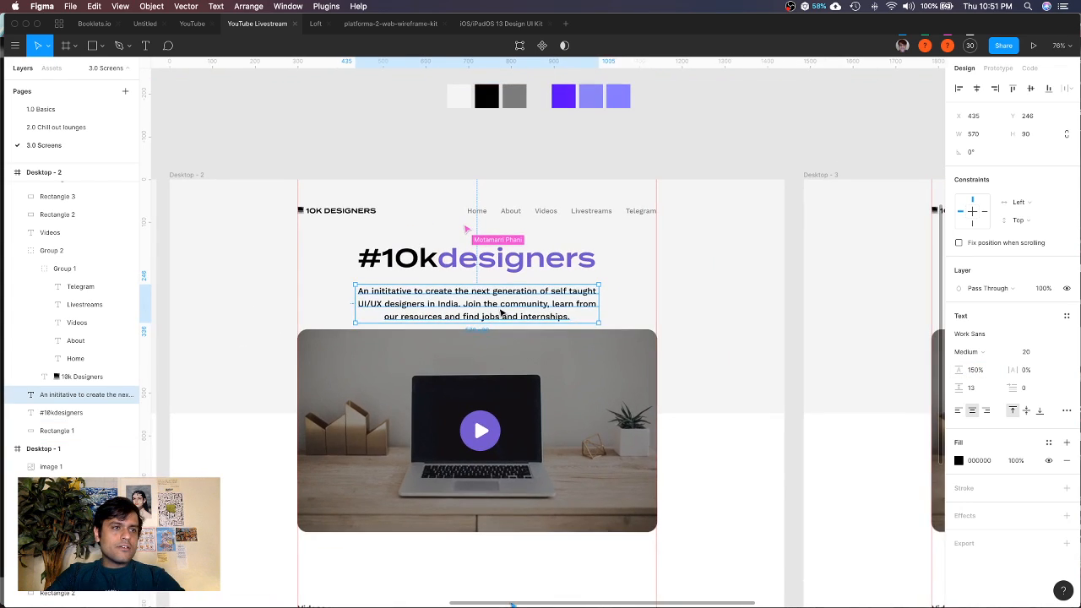
scroll(501, 313, down, 4)
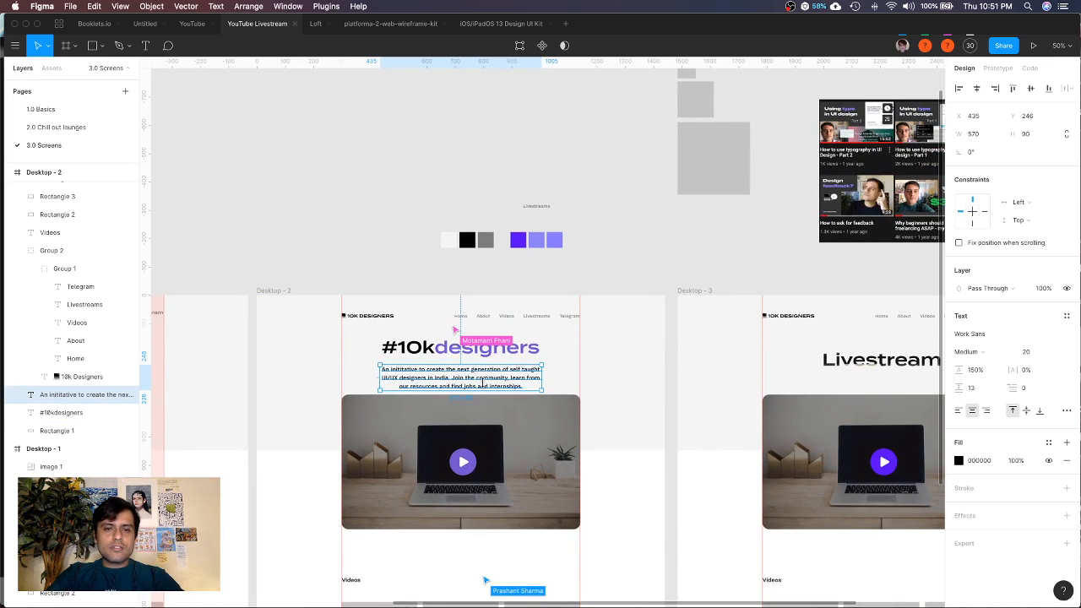
drag(486, 382, 397, 176)
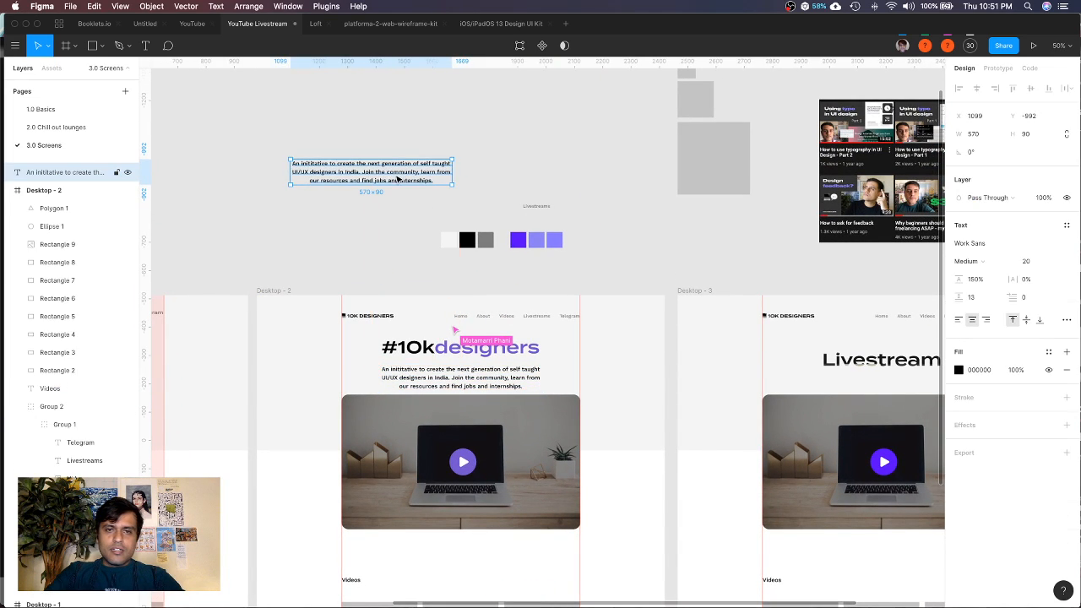
click(957, 321)
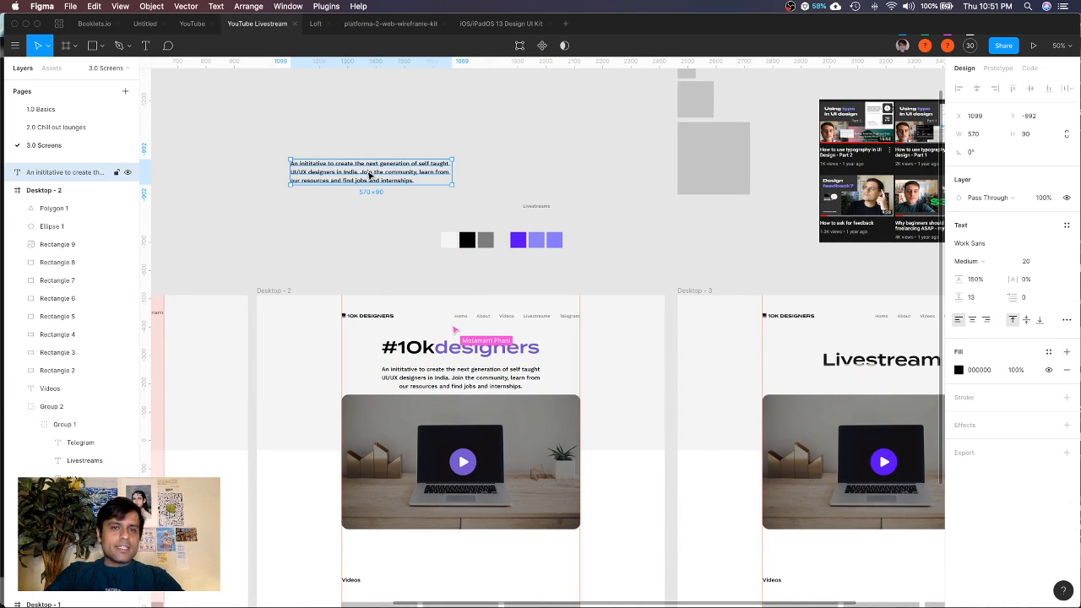
Move the copied paragraph farther left on the canvas and narrow its text box to about 430 wide
drag(370, 173, 431, 171)
key(BackSpace)
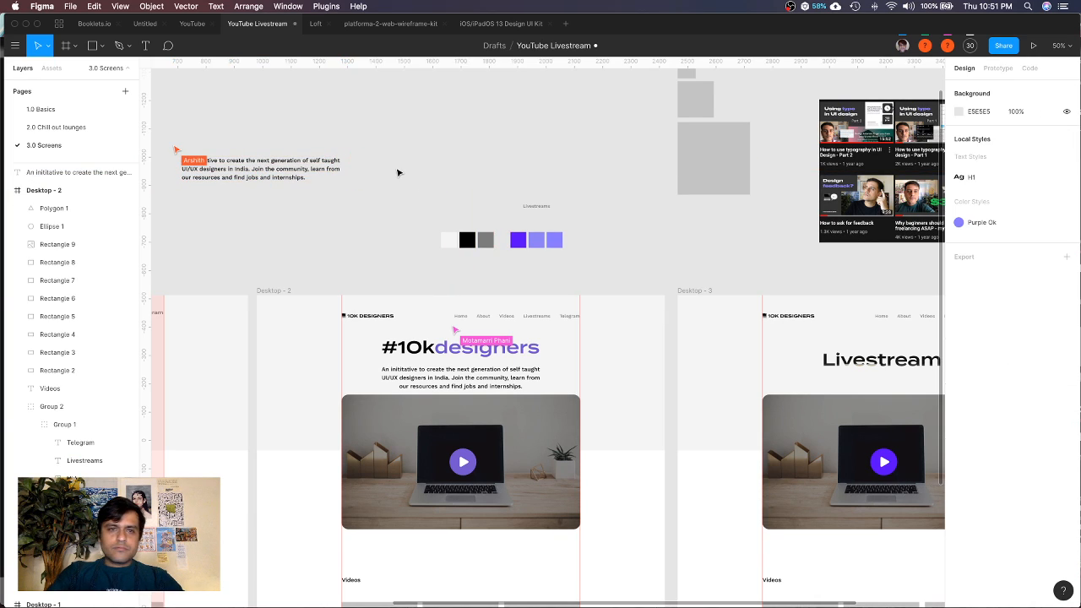
click(304, 172)
drag(343, 168, 305, 168)
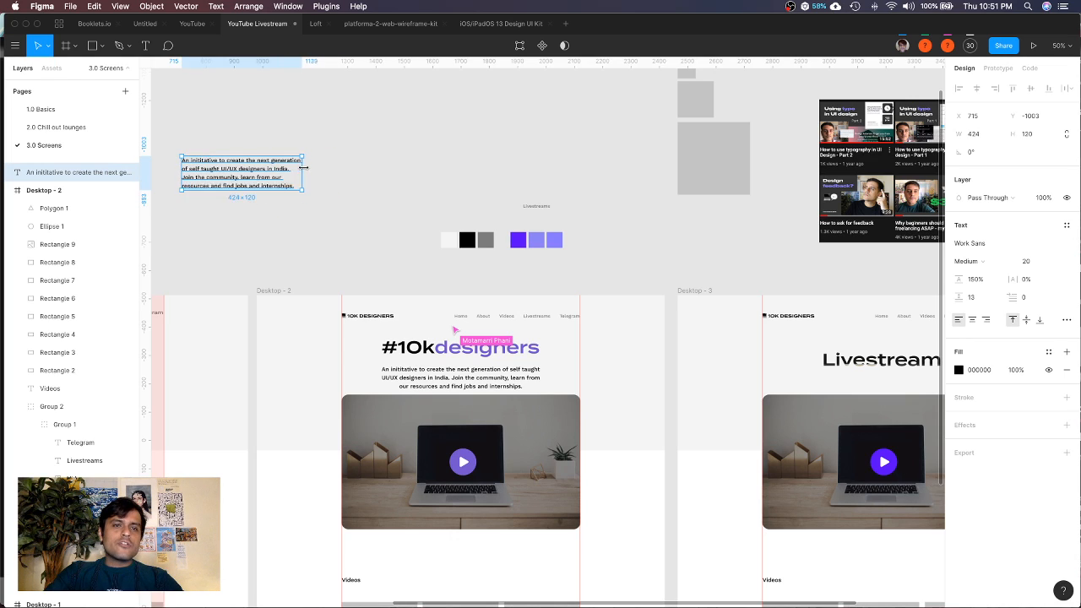
Duplicate the narrowed paragraph twice to the right, forming an evenly spaced row of three
drag(234, 173, 364, 175)
key(super+d)
scroll(365, 175, left, 3)
scroll(365, 175, up, 1)
Set the line height of the first paragraph in the row to 100%
click(338, 197)
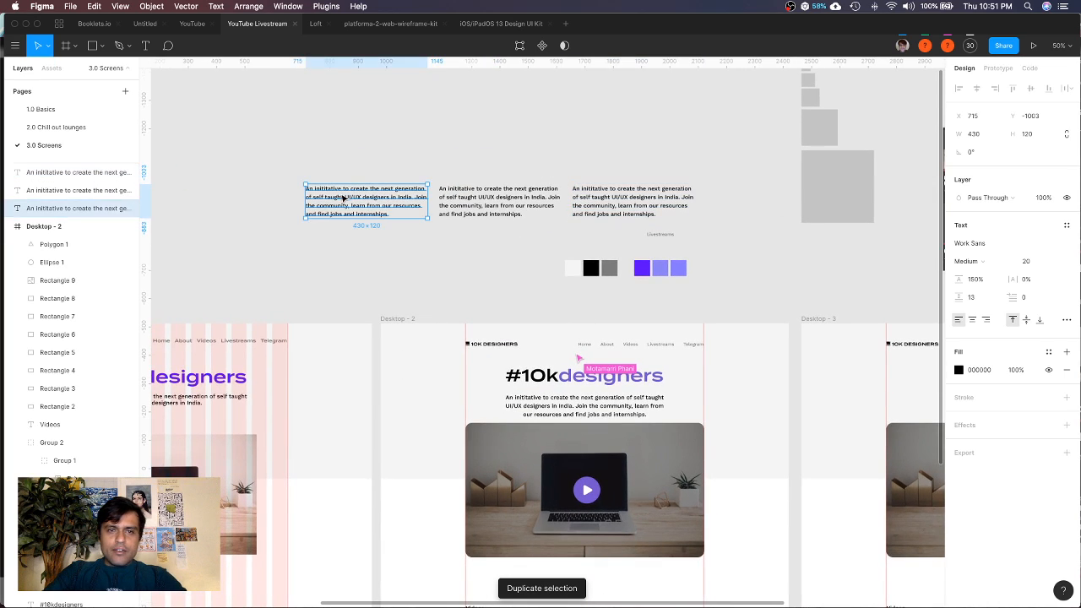
click(977, 280)
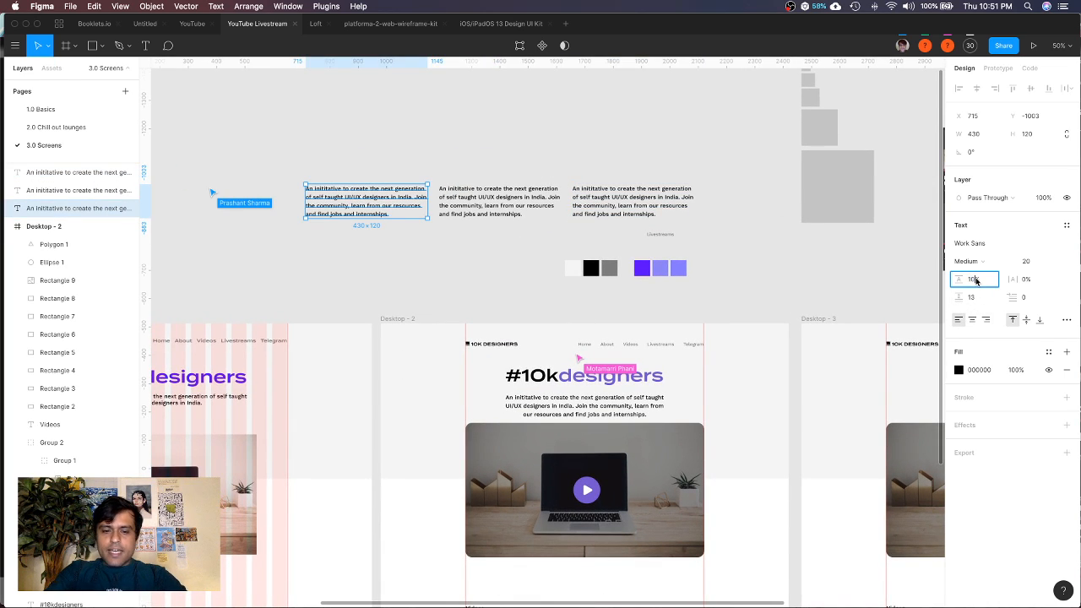
text(100)
key(Return)
click(425, 232)
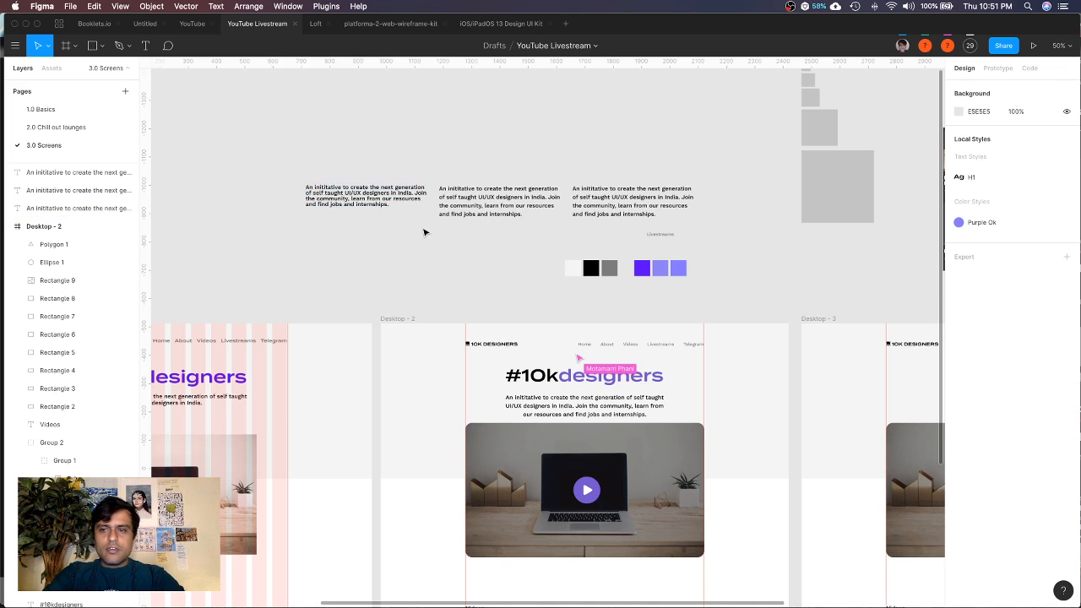
Set the line height of the middle paragraph in the row to 120%
scroll(424, 232, up, 5)
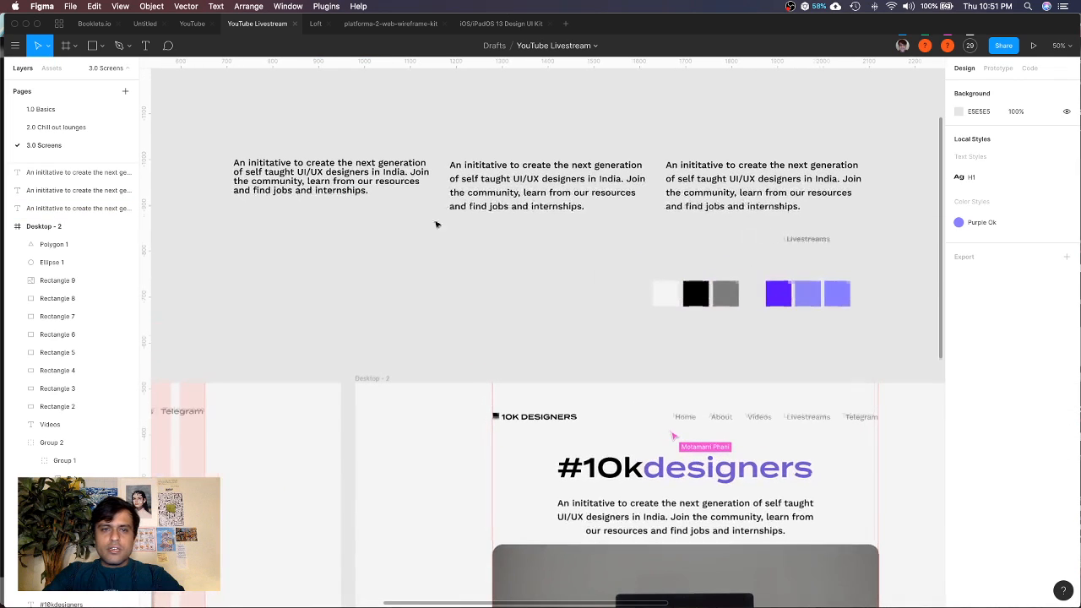
click(545, 182)
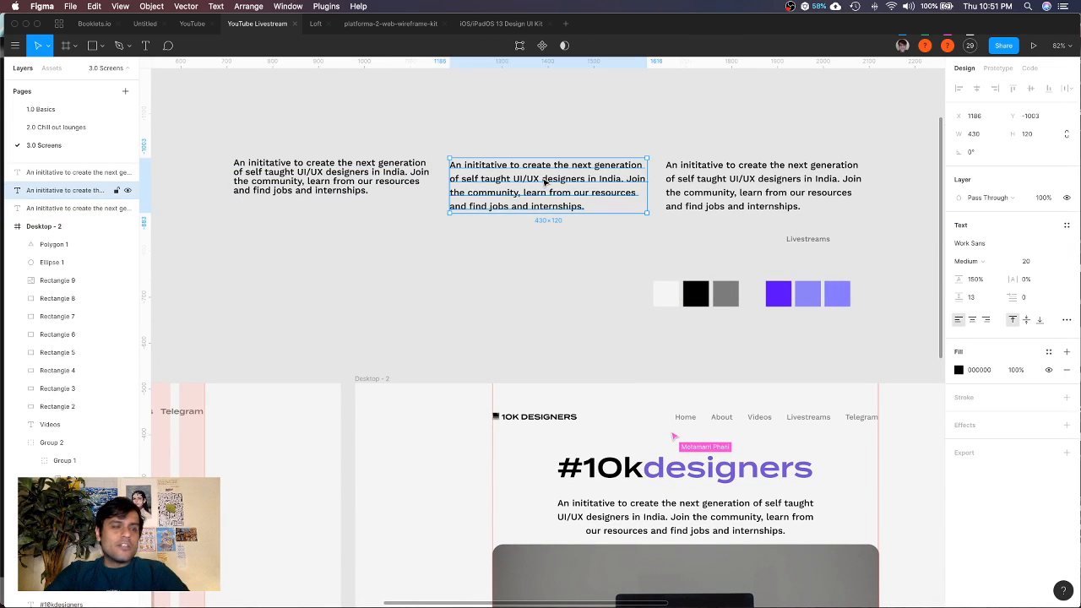
click(974, 280)
text(100)
key(Return)
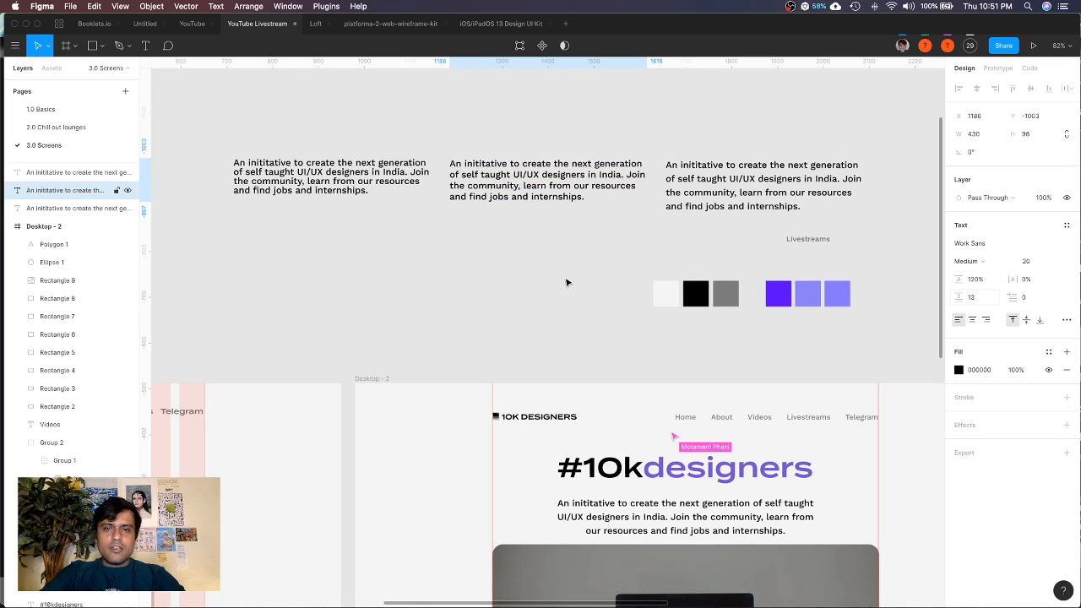
click(533, 270)
Try fixed line heights of 24 and 32 on the third paragraph in the row
click(731, 193)
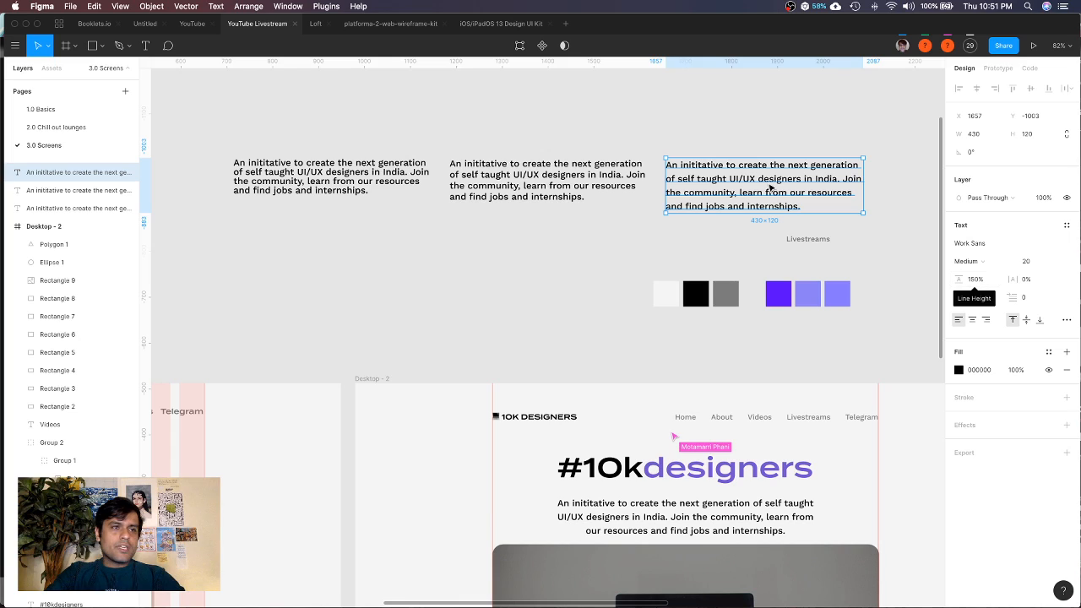
click(741, 118)
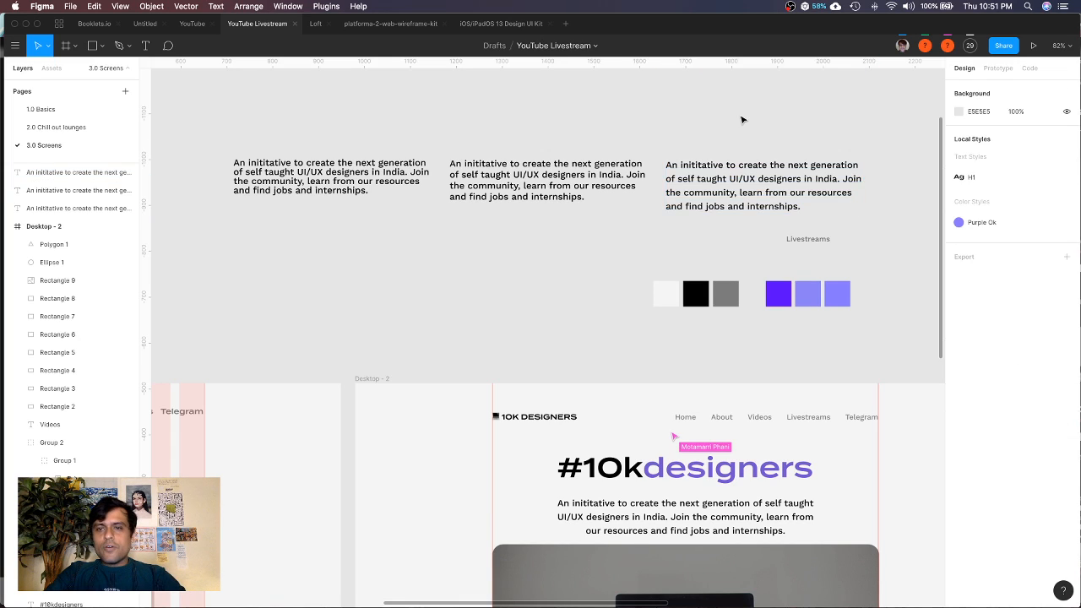
click(775, 184)
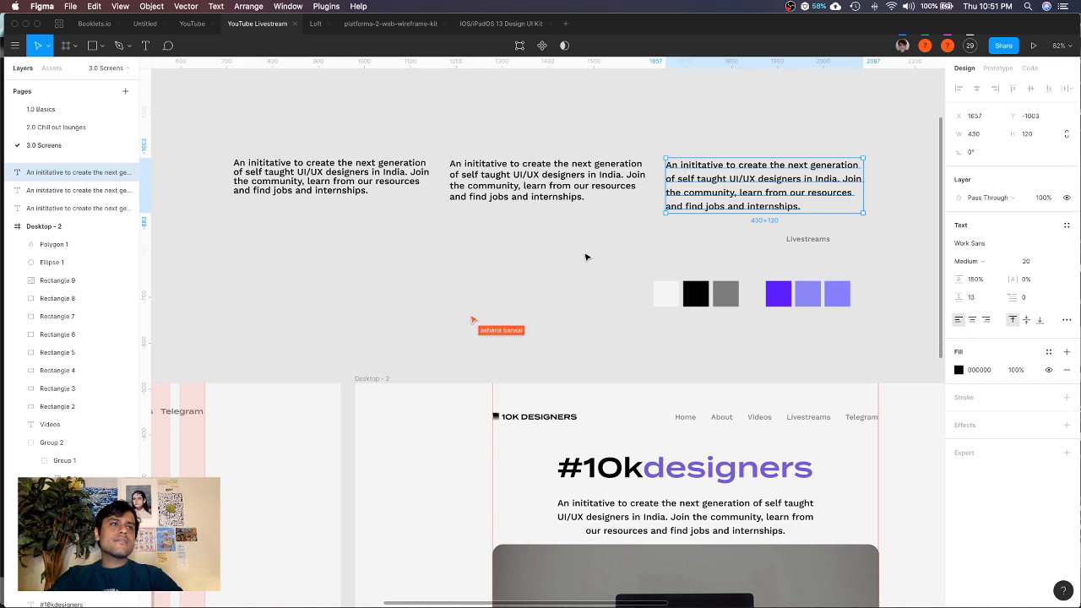
scroll(586, 257, down, 3)
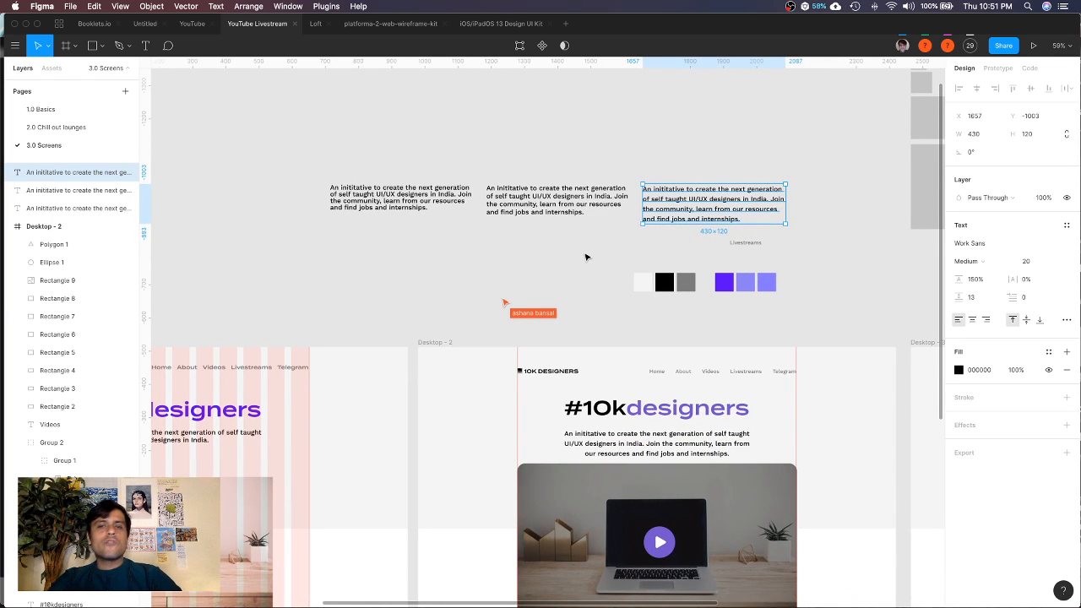
click(980, 280)
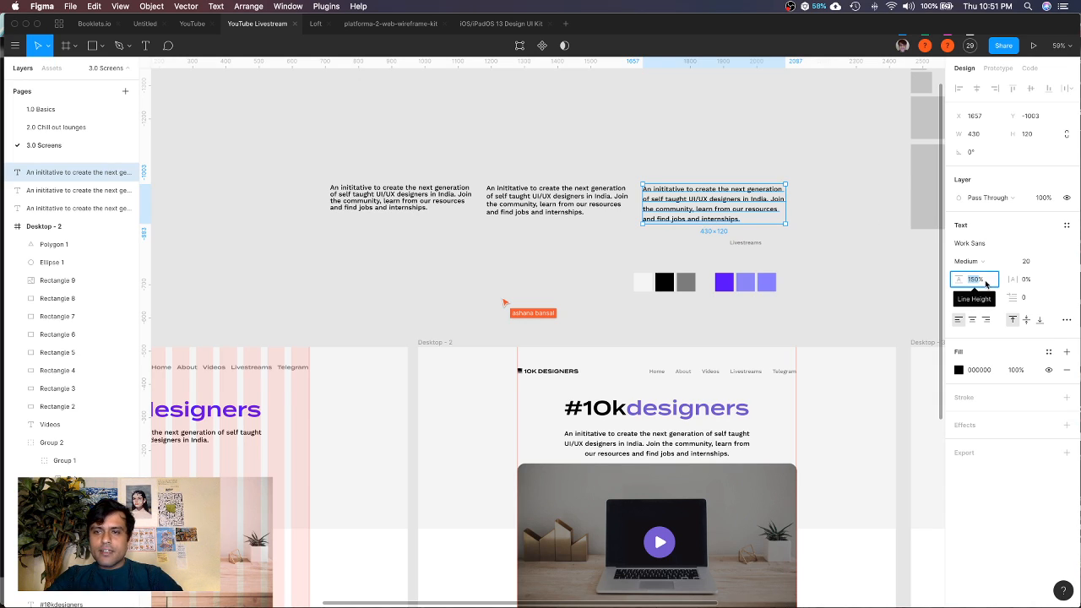
click(986, 285)
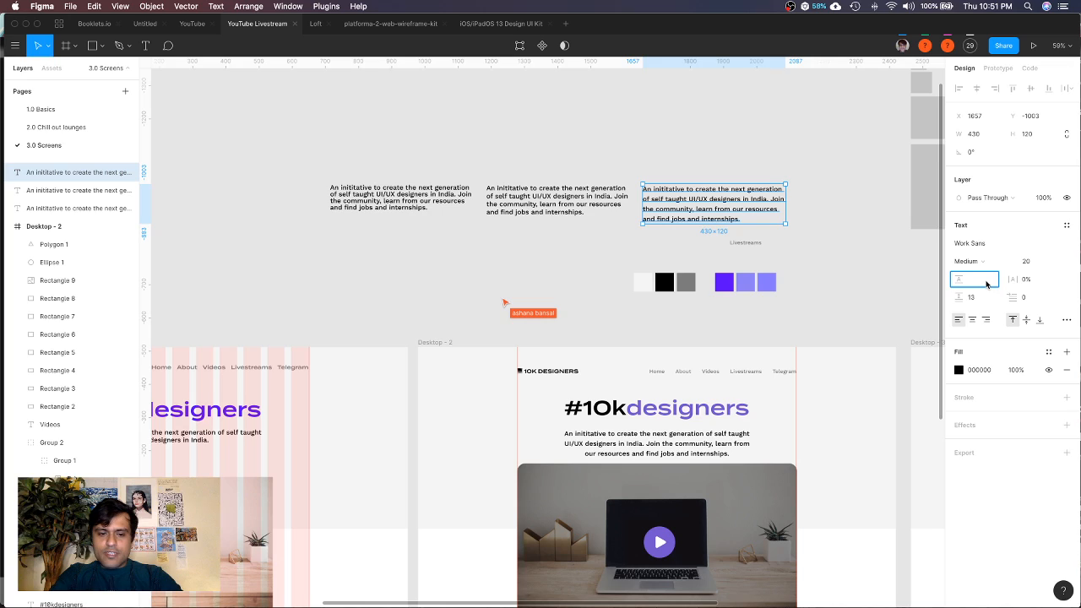
key(Return)
click(987, 285)
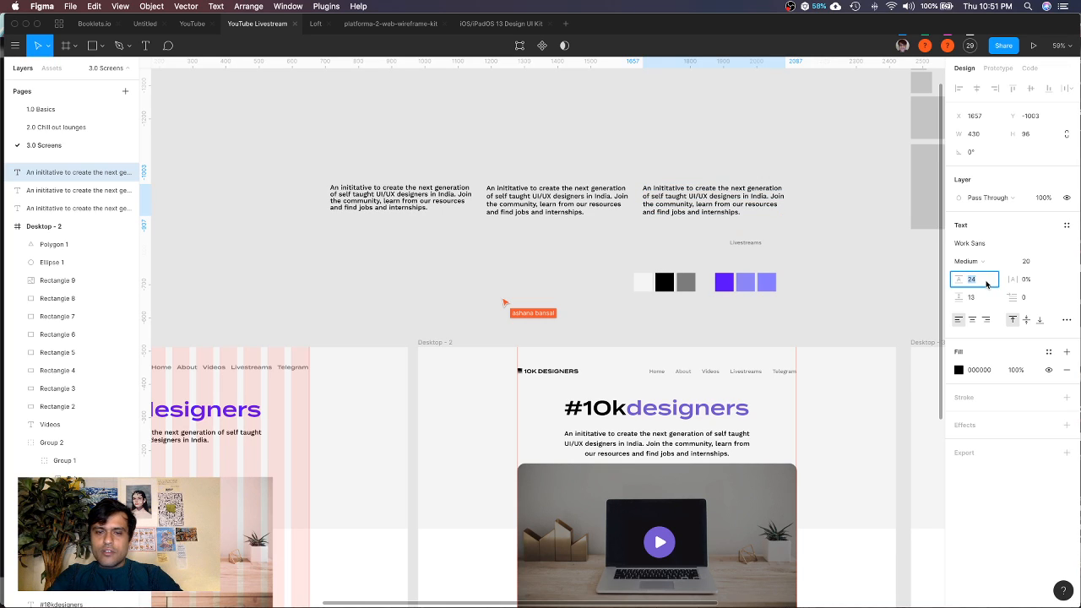
text(232)
key(Return)
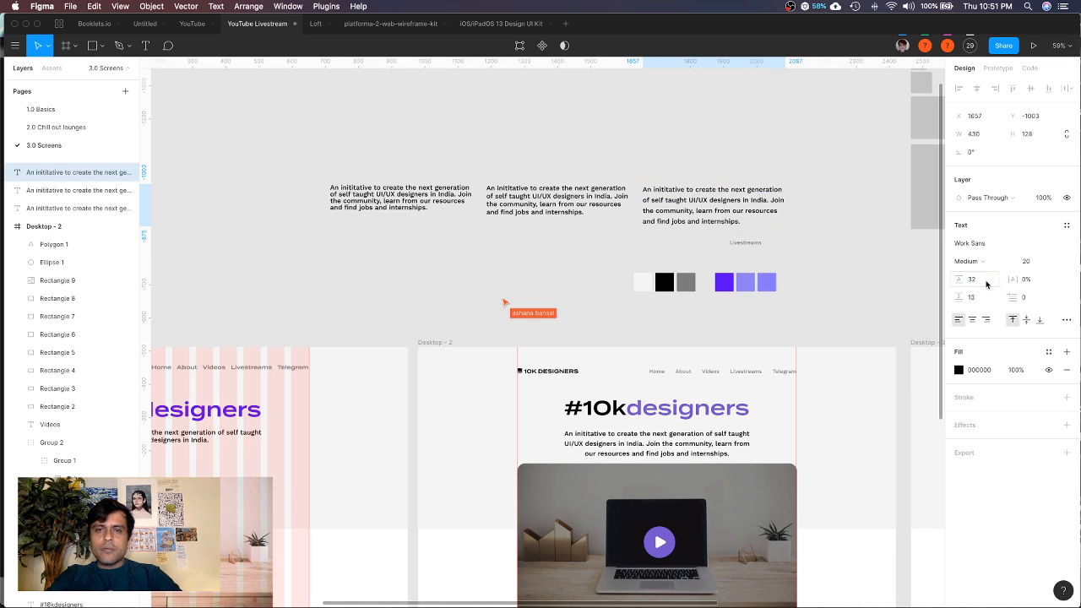
Restore the third paragraph's line height to 150%
click(987, 284)
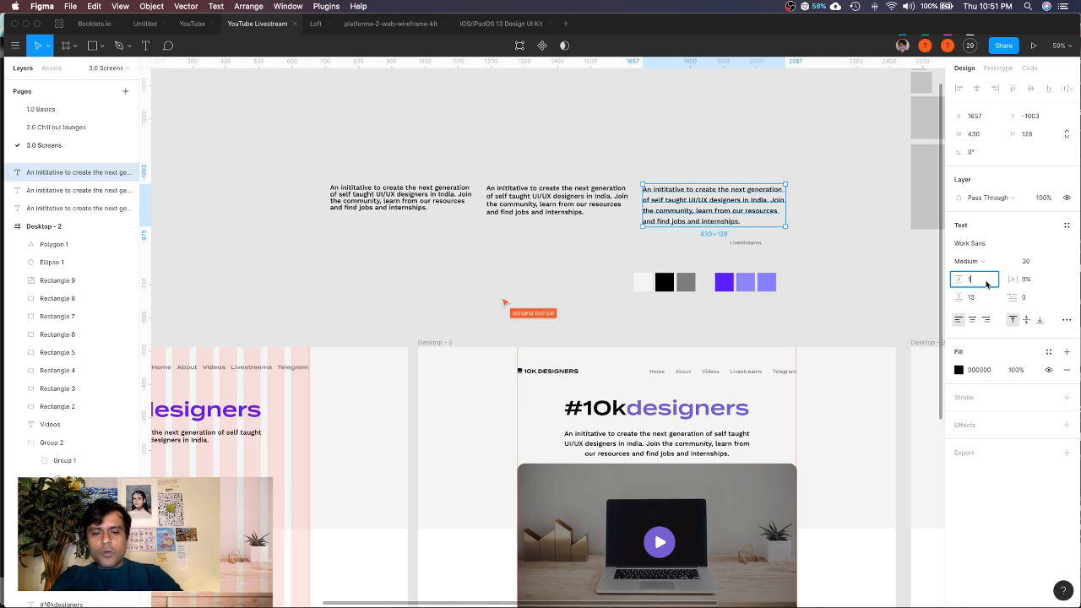
text(150)
key(Return)
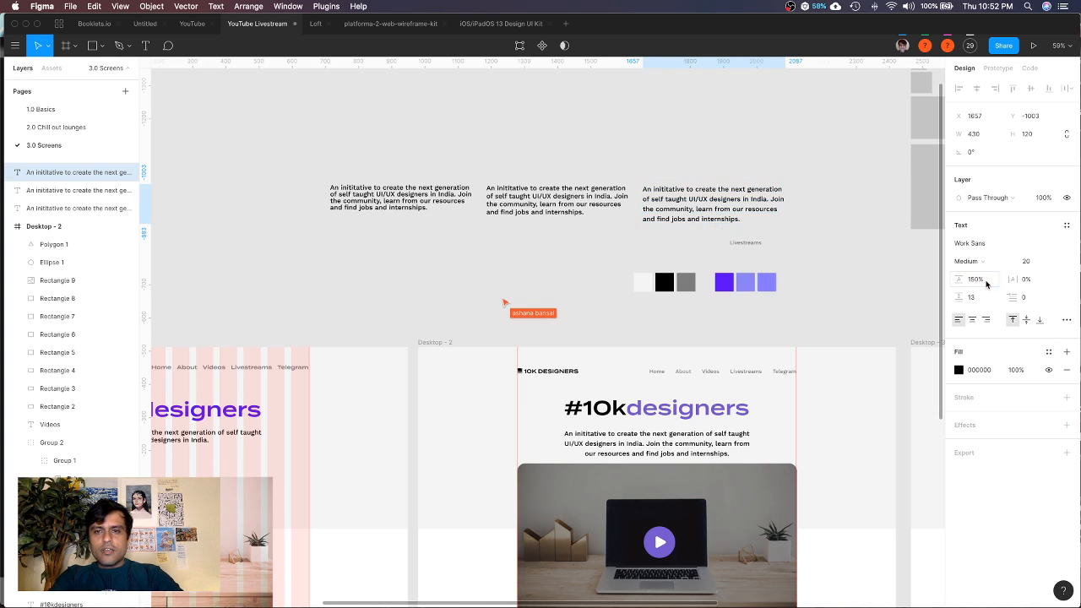
click(829, 246)
click(708, 211)
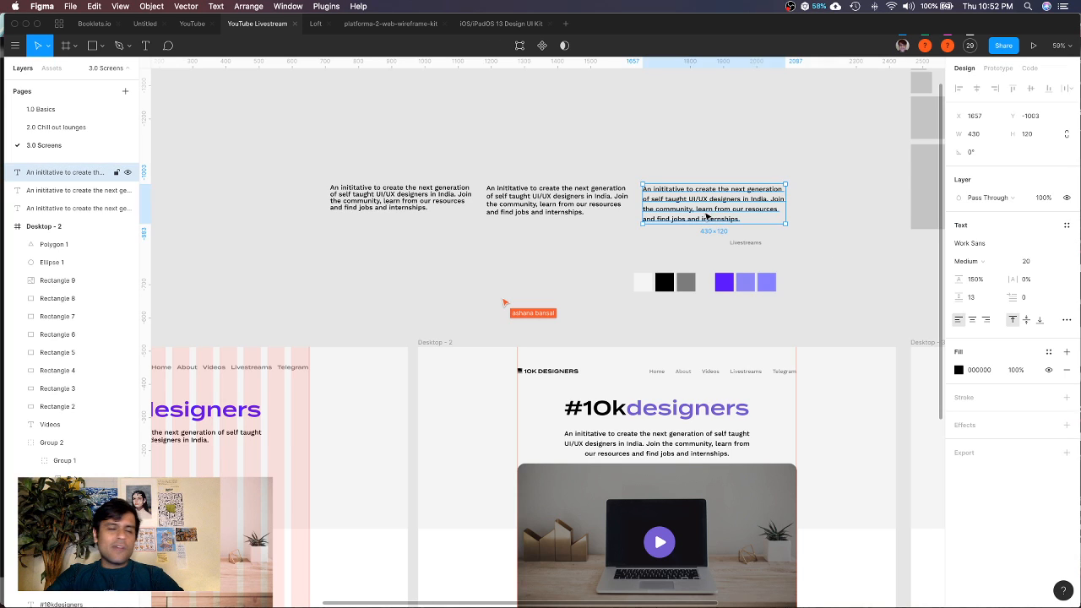
Increase the letter spacing of the description paragraph in the Desktop - 2 frame to 107%
click(680, 438)
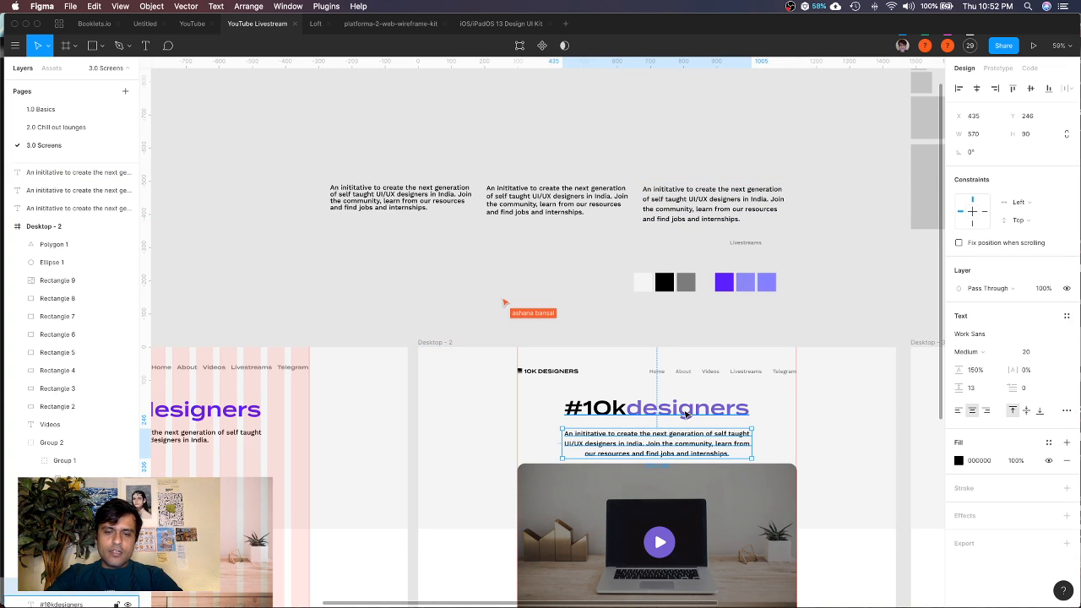
scroll(686, 414, up, 2)
scroll(685, 454, up, 2)
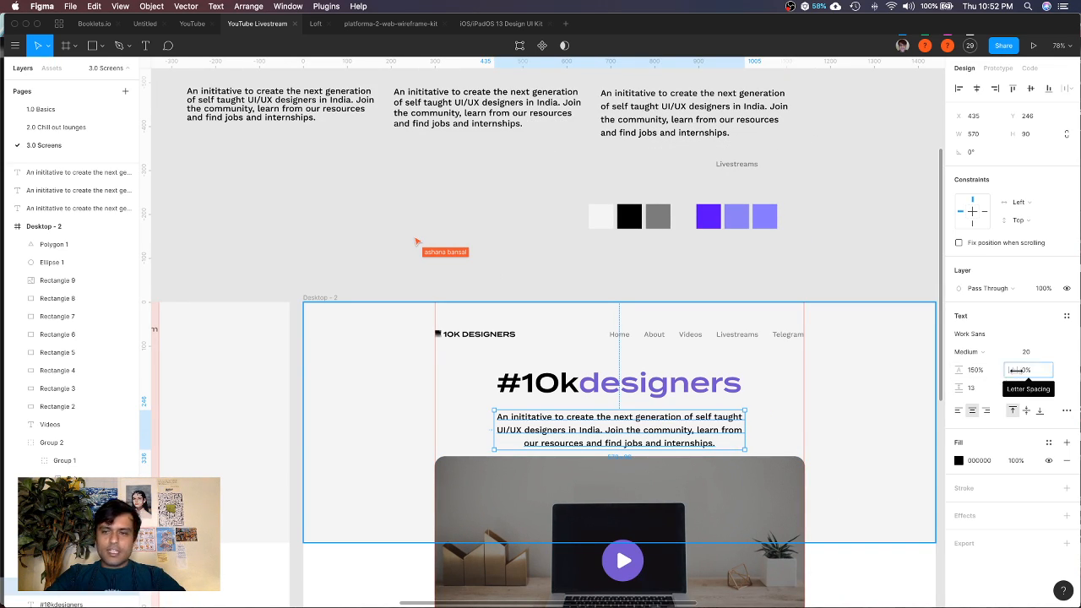
drag(1016, 370, 61, 361)
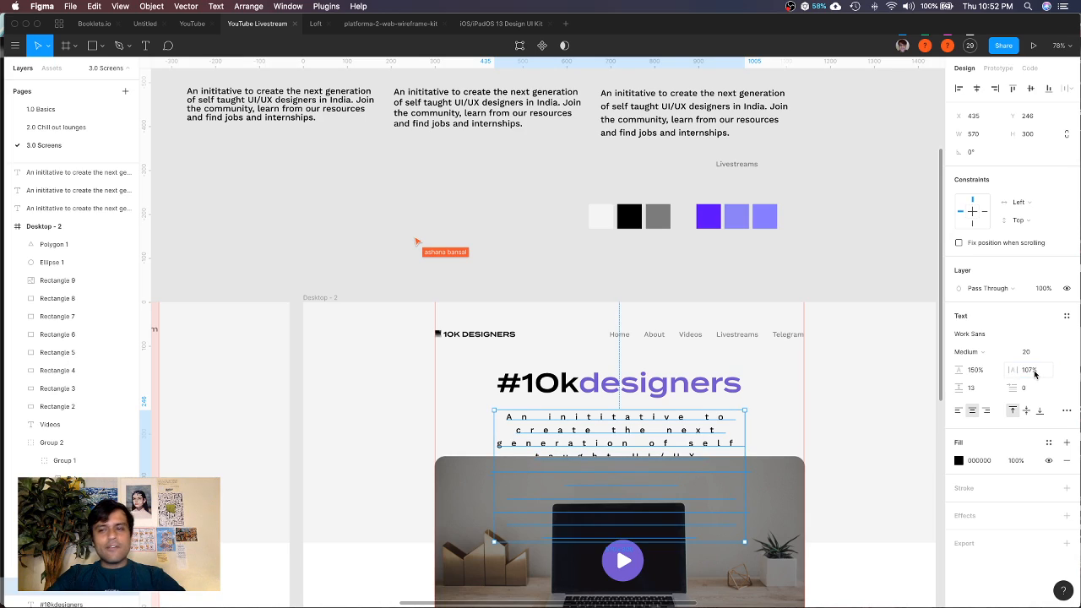
Reset the letter spacing of the description paragraph in the Desktop - 2 frame to 0%
click(1034, 371)
text(0)
key(Return)
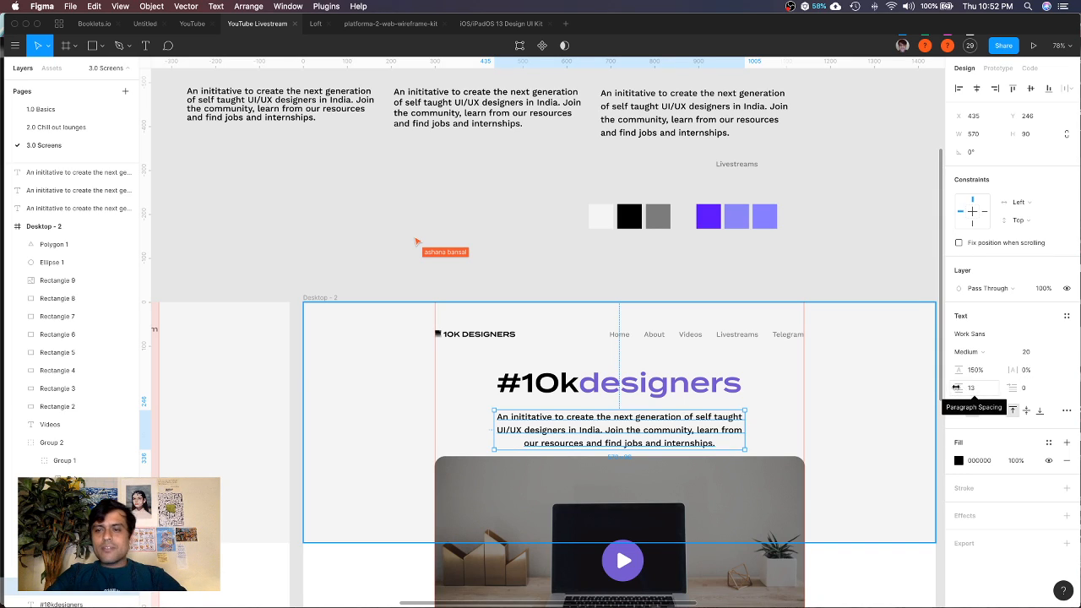
Duplicate the text inside the first paragraph of the row as a second paragraph directly below, without a blank line between them
double_click(347, 115)
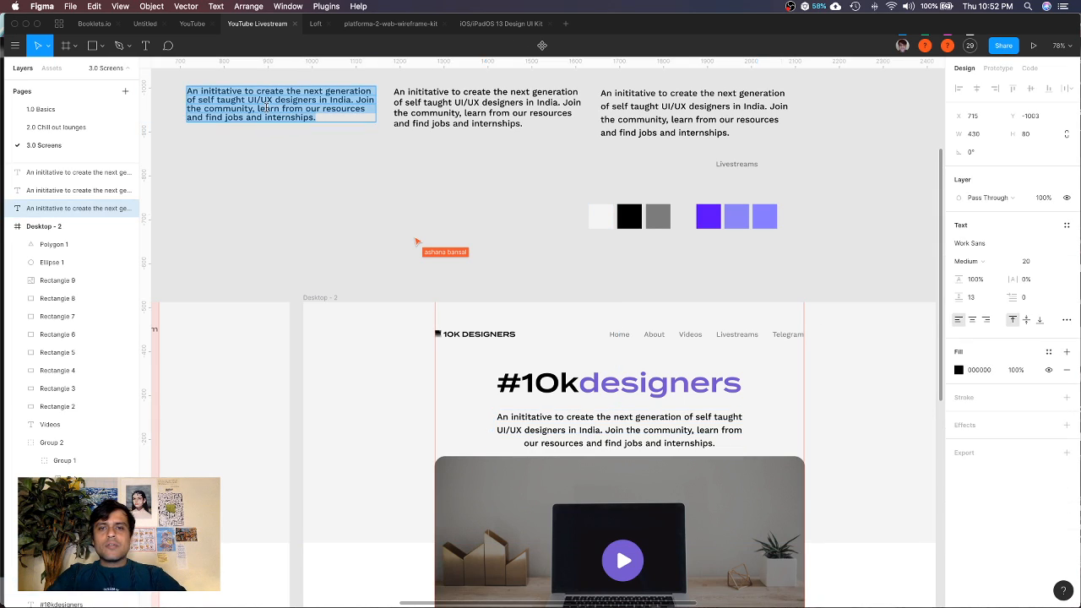
click(324, 117)
key(super+a)
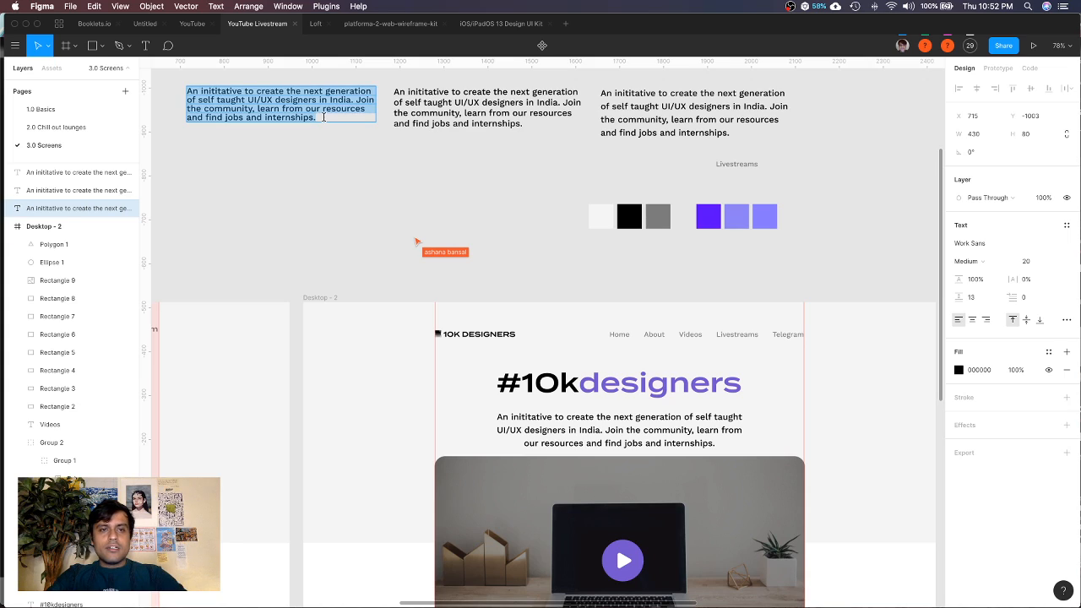
key(super+c)
key(Right)
key(Return)
key(Return)
key(super+v)
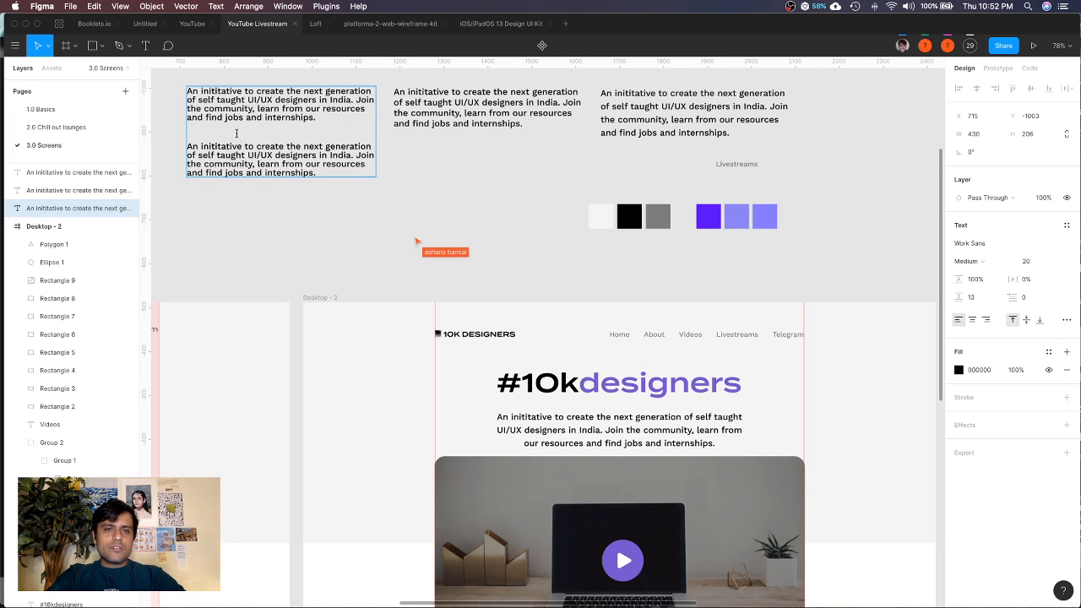
key(BackSpace)
key(super+a)
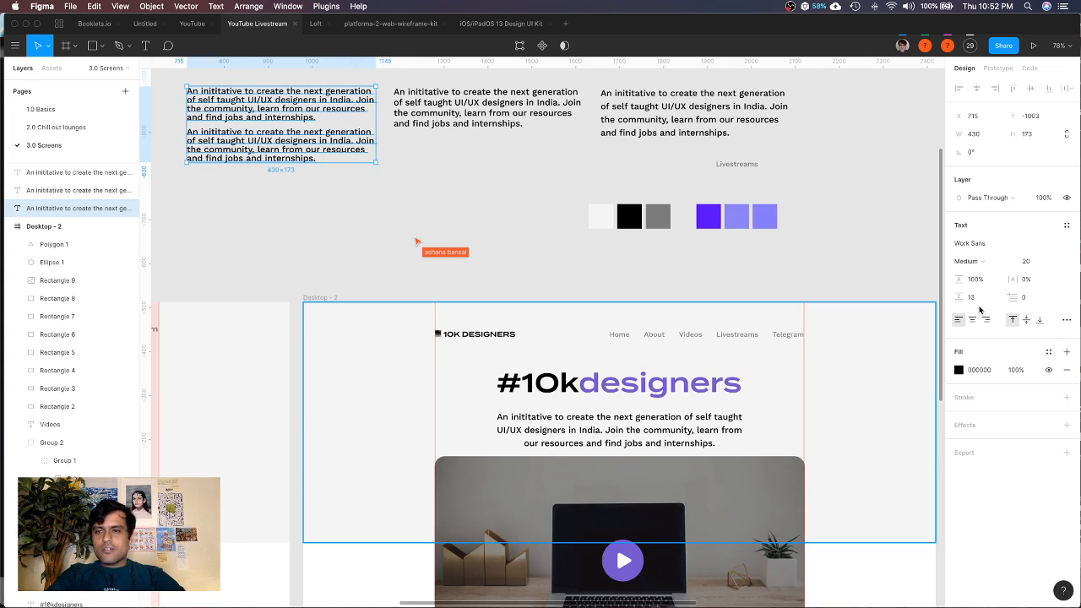
Try a different paragraph spacing on the two-paragraph text block, undo the change and deselect the block
drag(955, 298, 977, 316)
key(super+z)
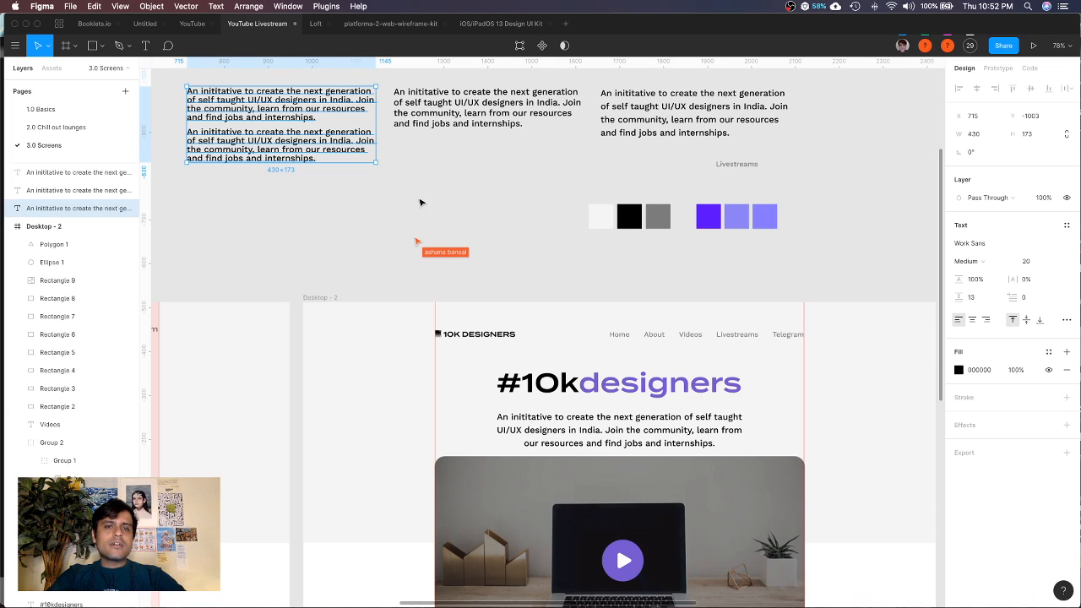
click(314, 213)
Examine the reference image of video thumbnails above the Desktop - 3 frame for its type and purple colours
scroll(315, 217, down, 5)
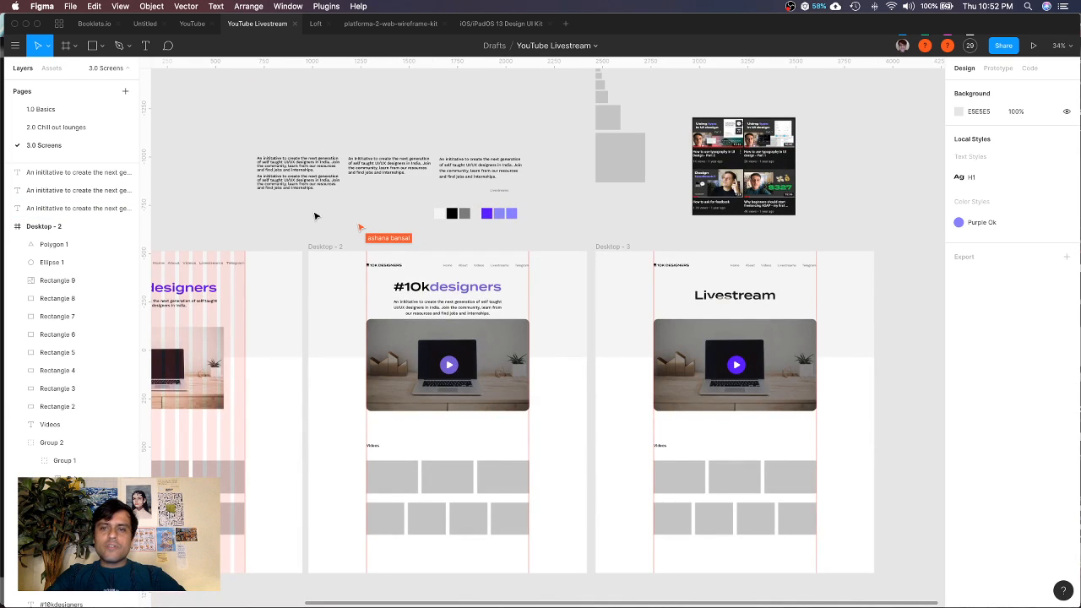
scroll(701, 234, up, 5)
scroll(703, 236, up, 5)
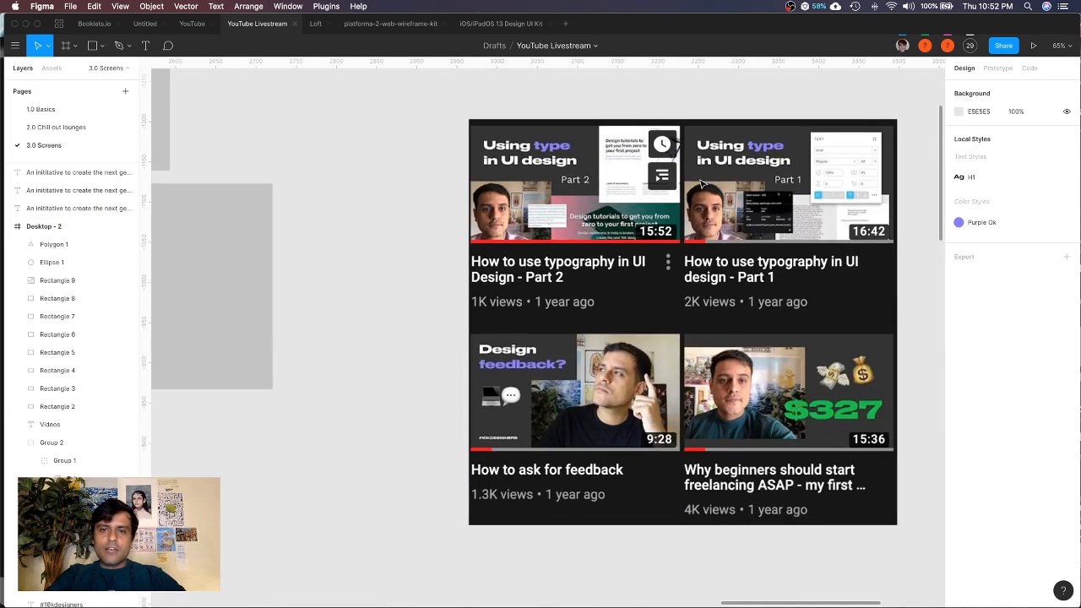
click(689, 240)
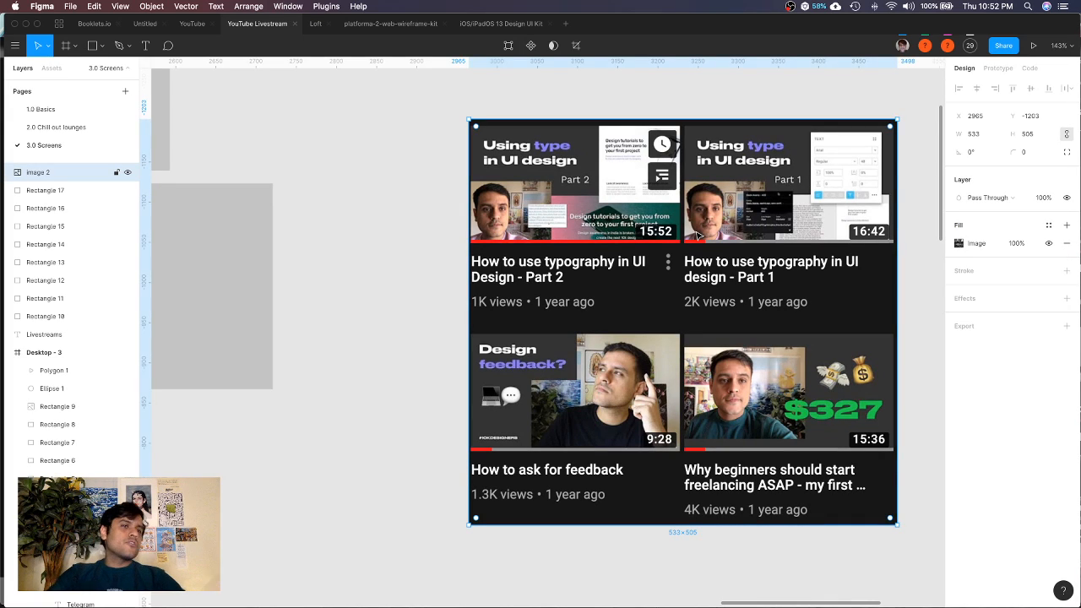
scroll(697, 235, down, 5)
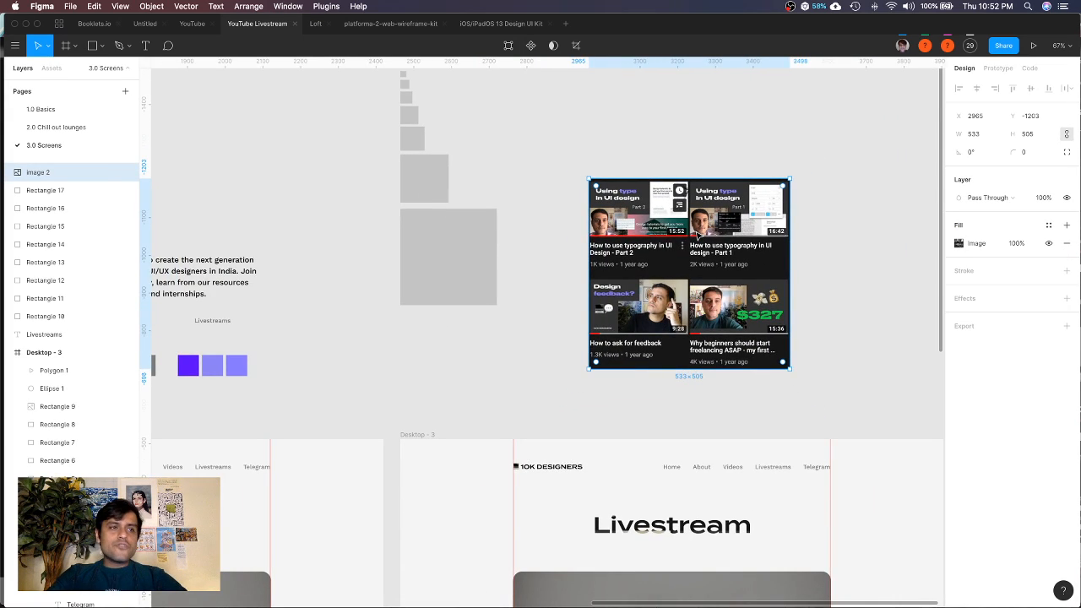
scroll(697, 235, down, 3)
click(514, 341)
scroll(436, 368, down, 3)
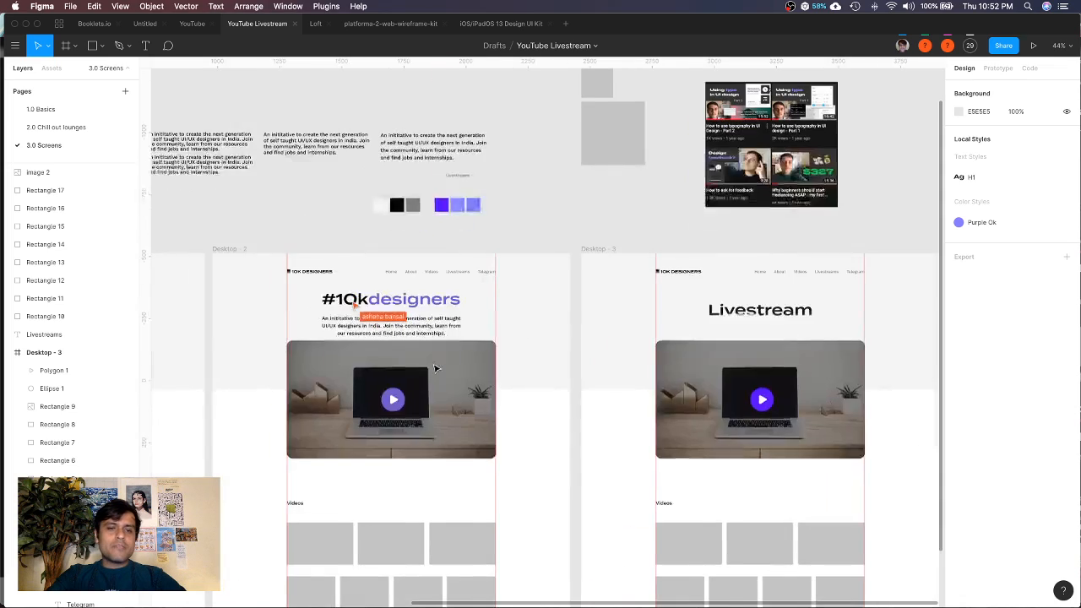
scroll(435, 368, down, 1)
Open the fill colour of the Desktop - 2 description and switch its colour model to RGB and back to HSB
click(424, 323)
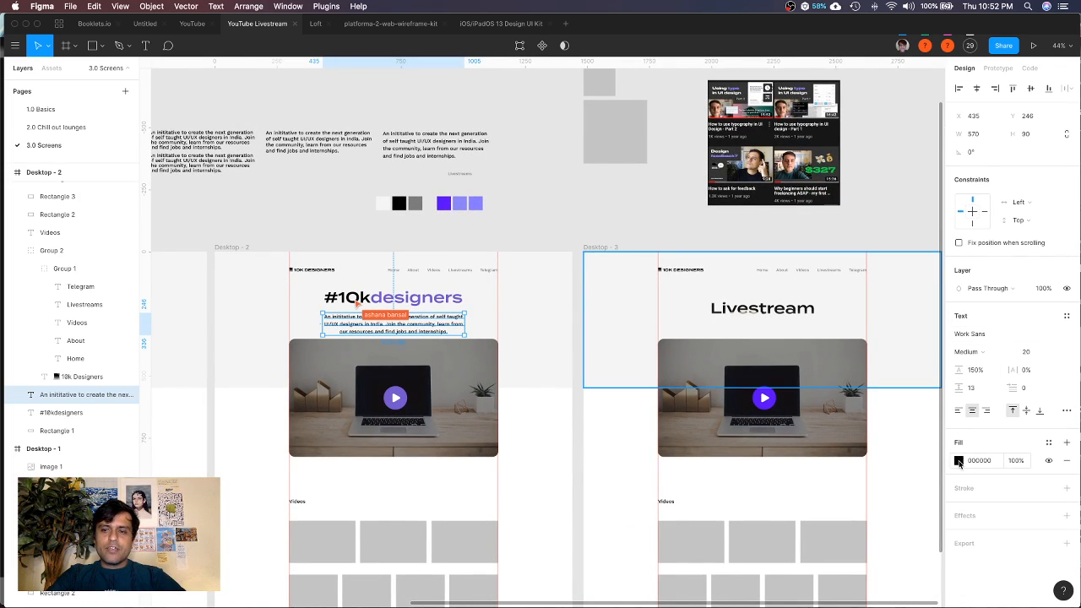
click(959, 461)
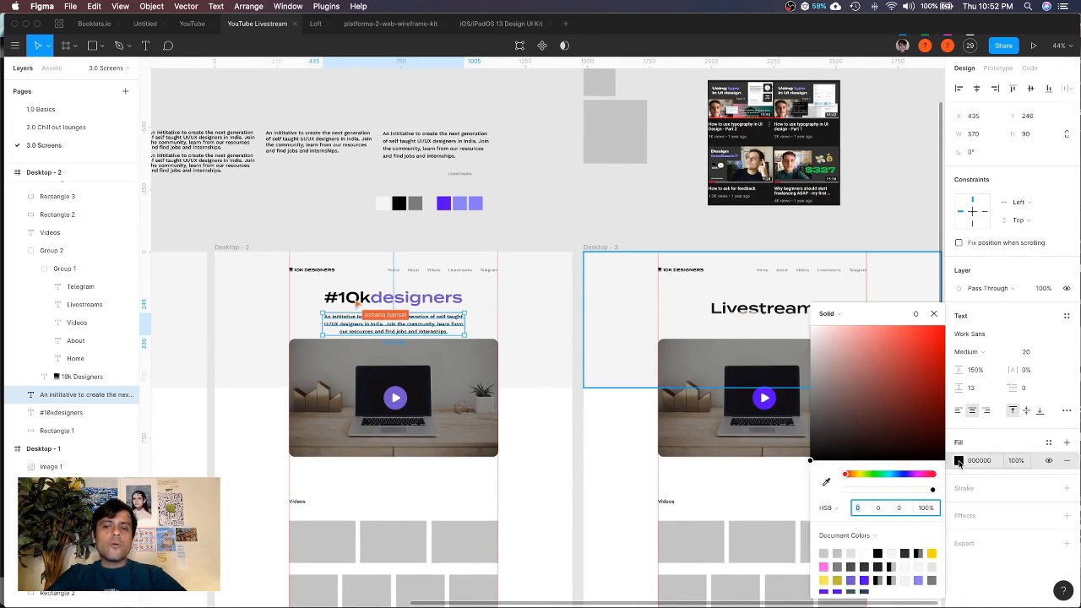
click(832, 507)
click(846, 476)
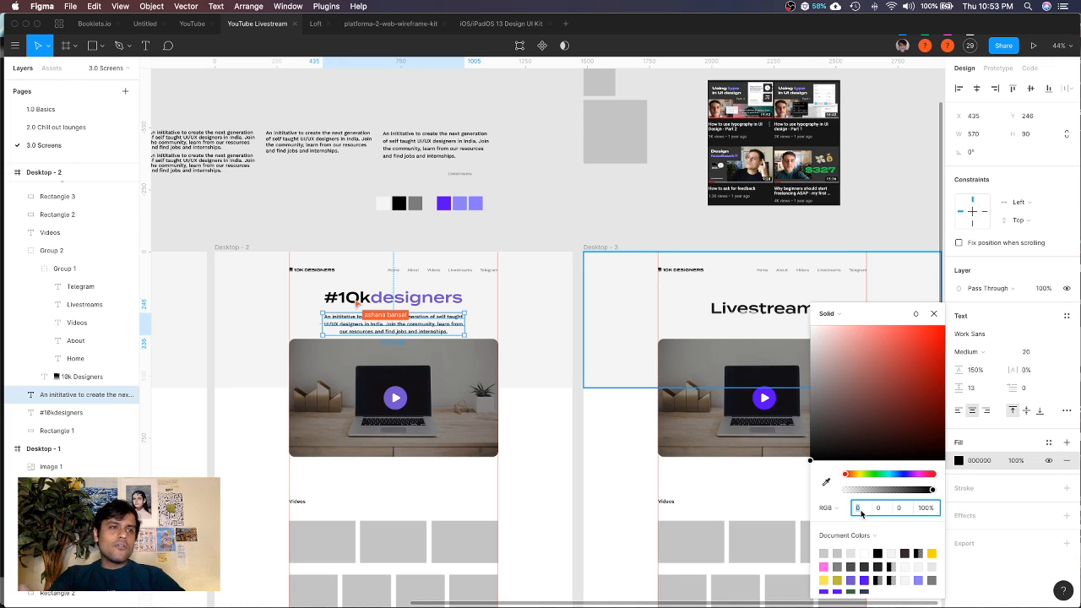
click(830, 508)
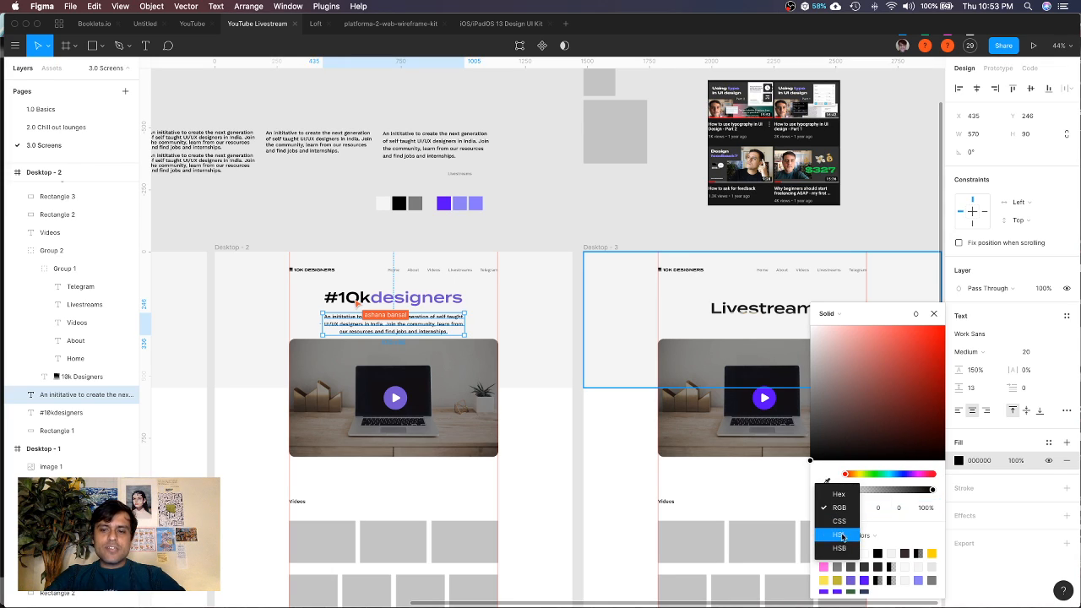
click(841, 548)
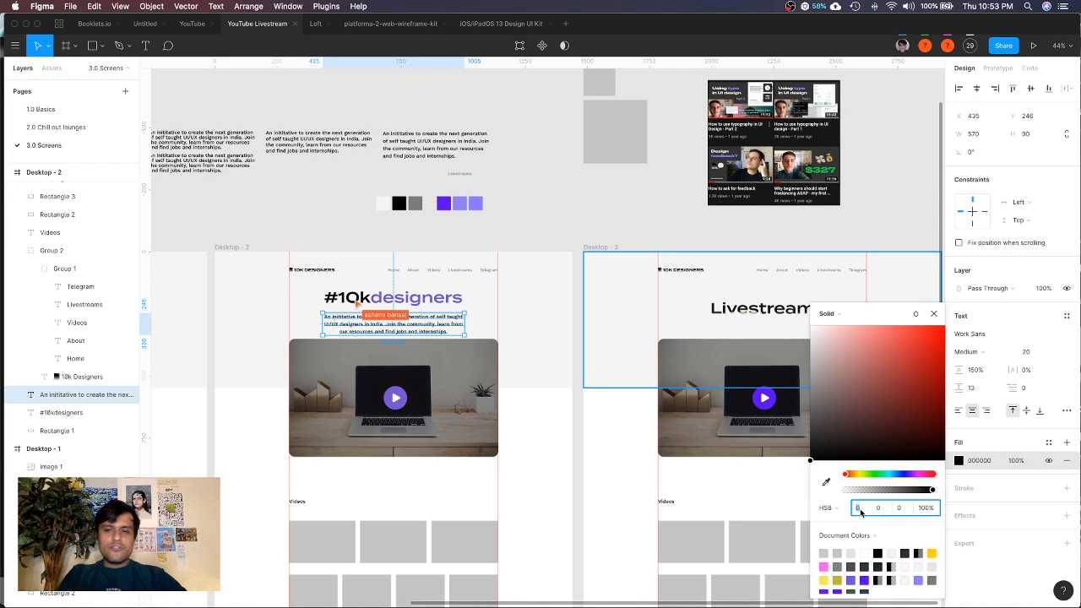
Try shades with hue 252 on the description's fill: near-white FEFEFF, dark 06011A, 1E1151 and muted 514D62
drag(844, 474, 907, 476)
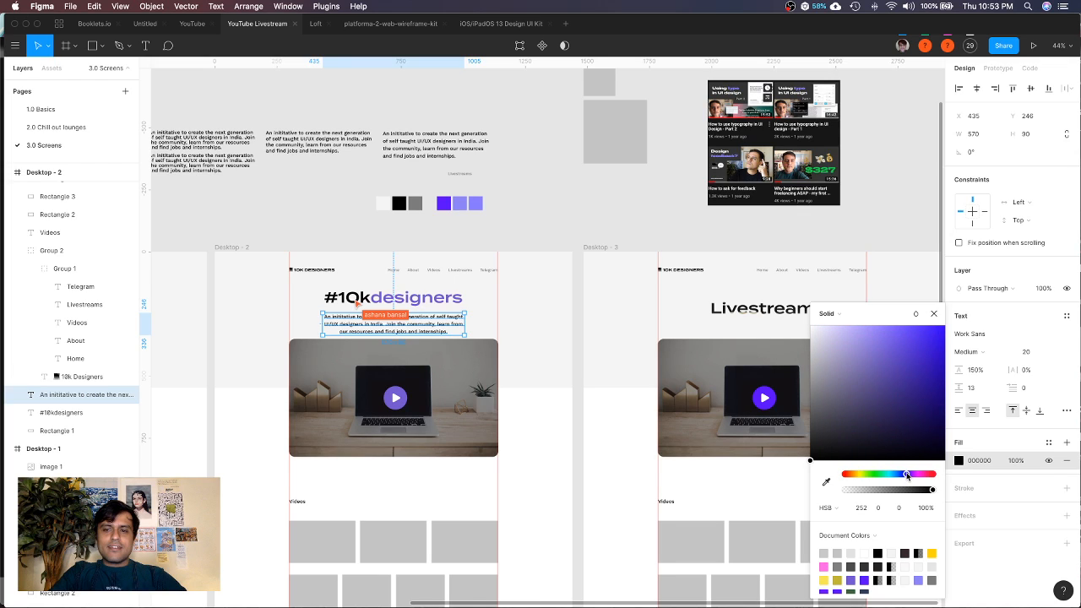
drag(818, 417, 810, 325)
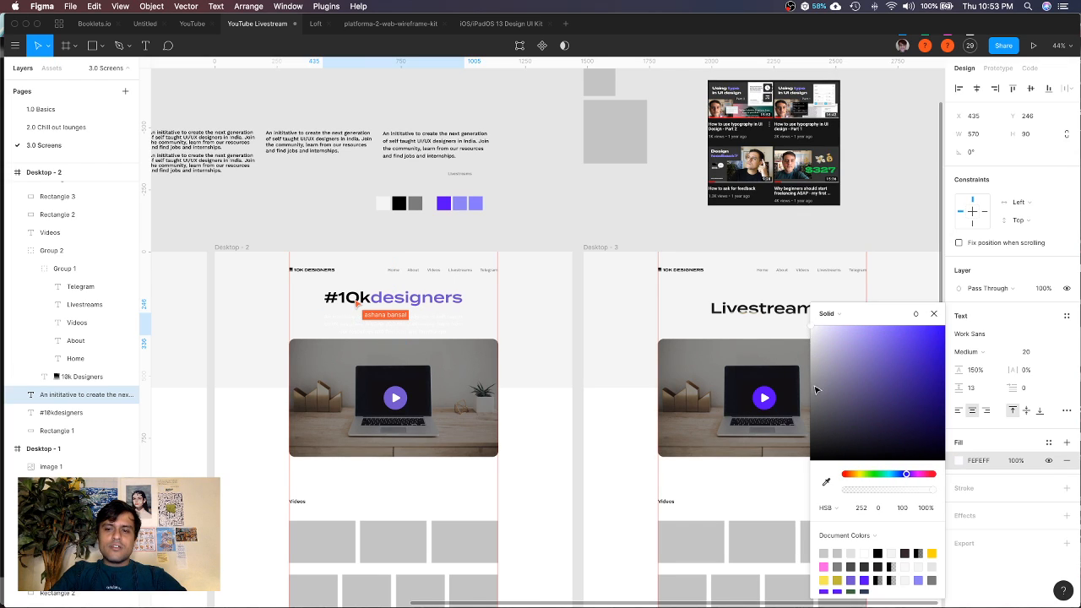
drag(816, 389, 940, 447)
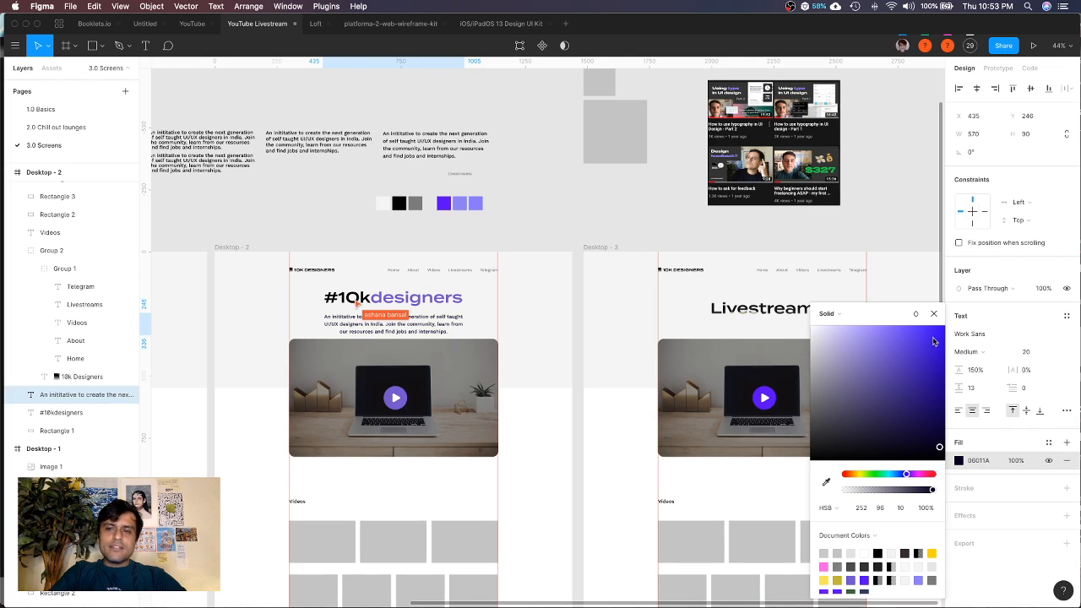
drag(933, 341, 917, 418)
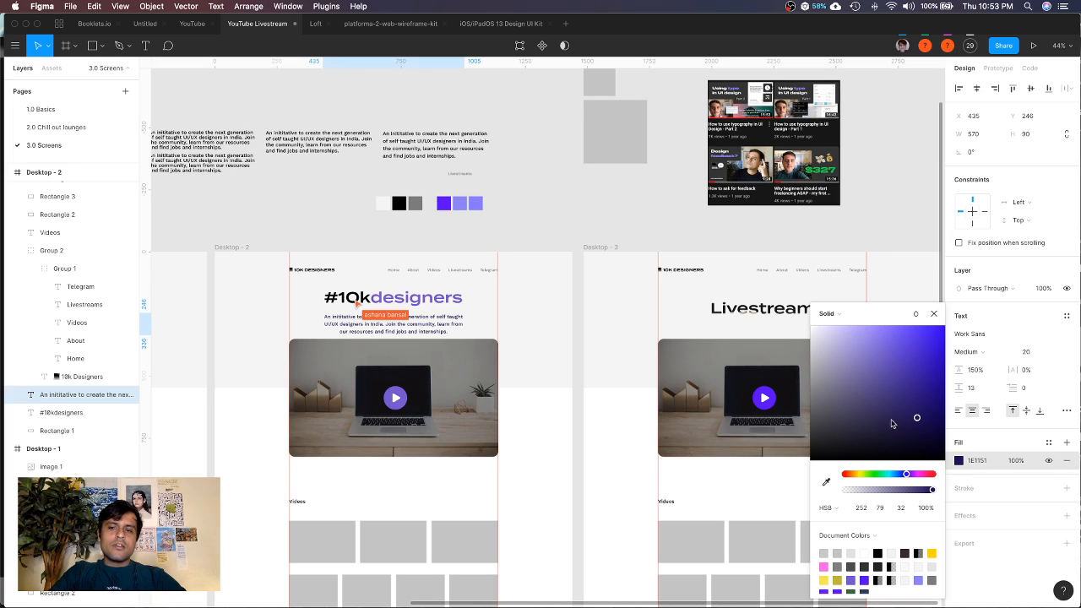
click(839, 411)
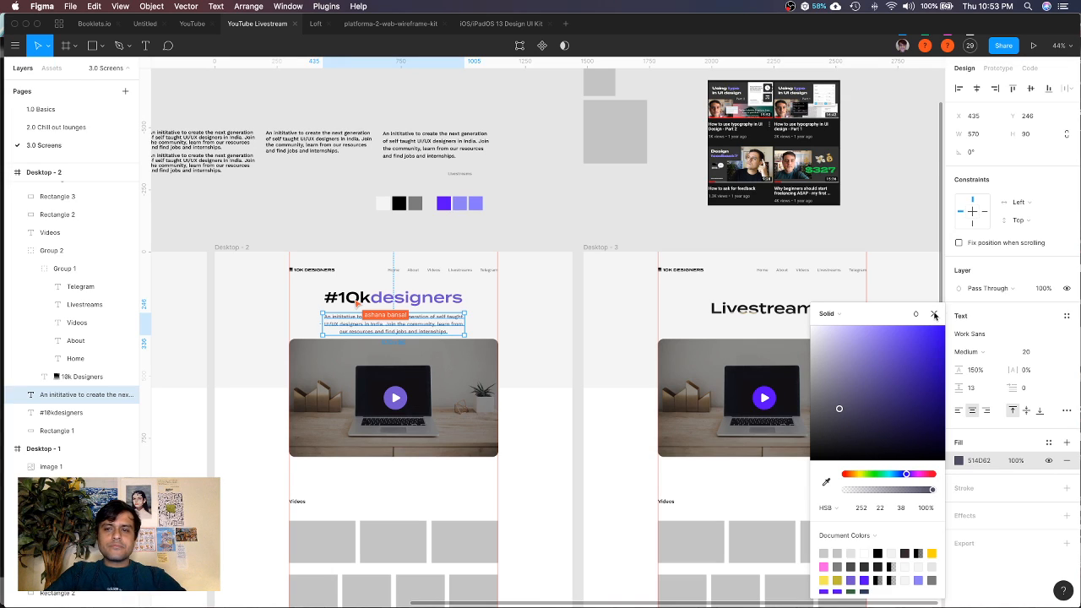
Try the purple 6A5E9C on the description's fill in the RGB colour model and return the model to HSB
click(831, 508)
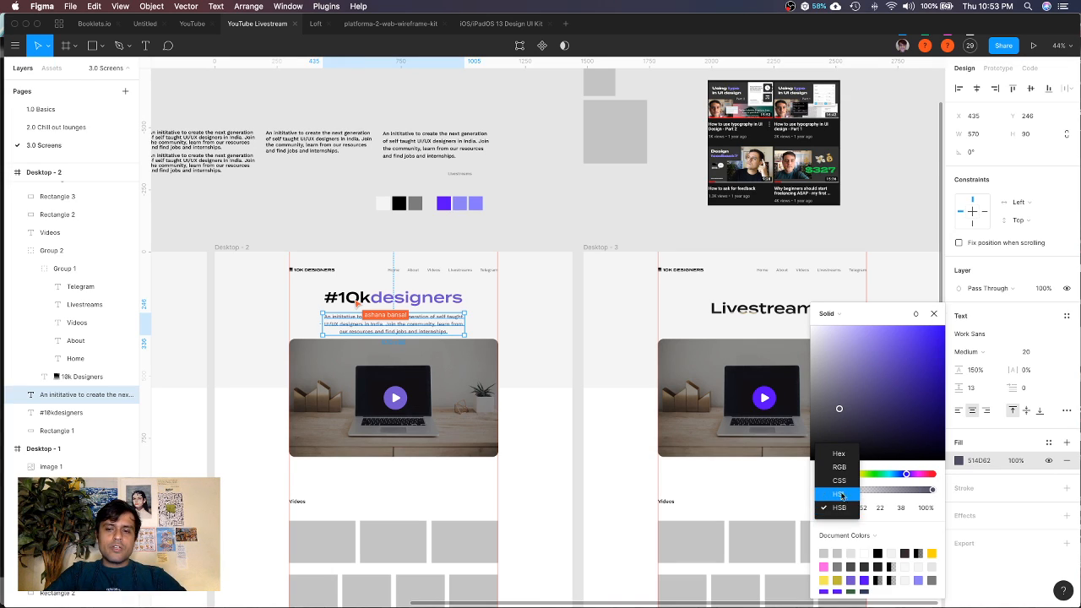
click(844, 472)
drag(818, 460, 864, 377)
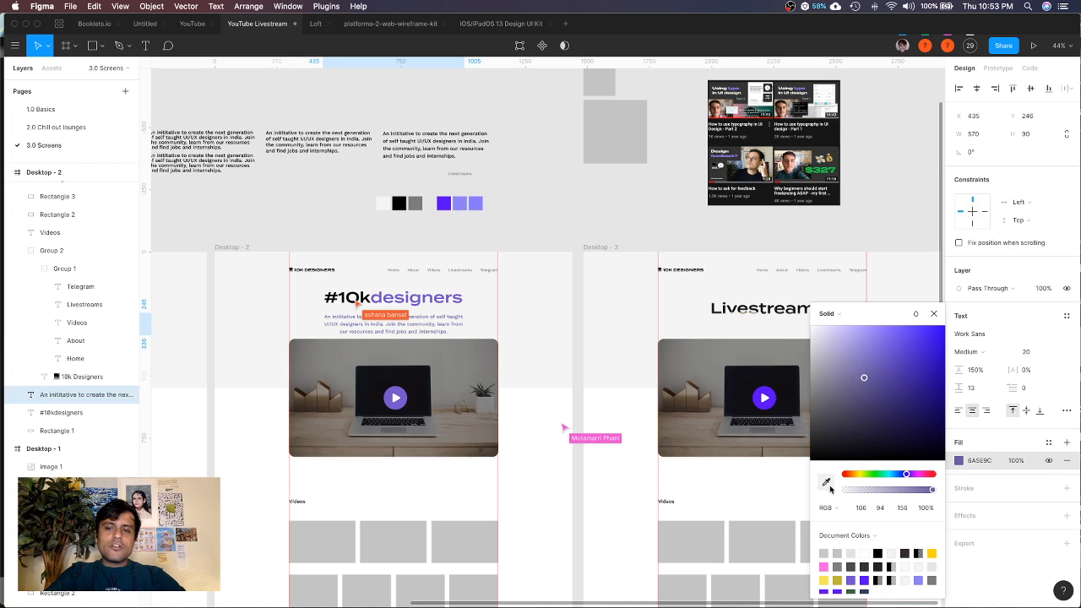
click(837, 508)
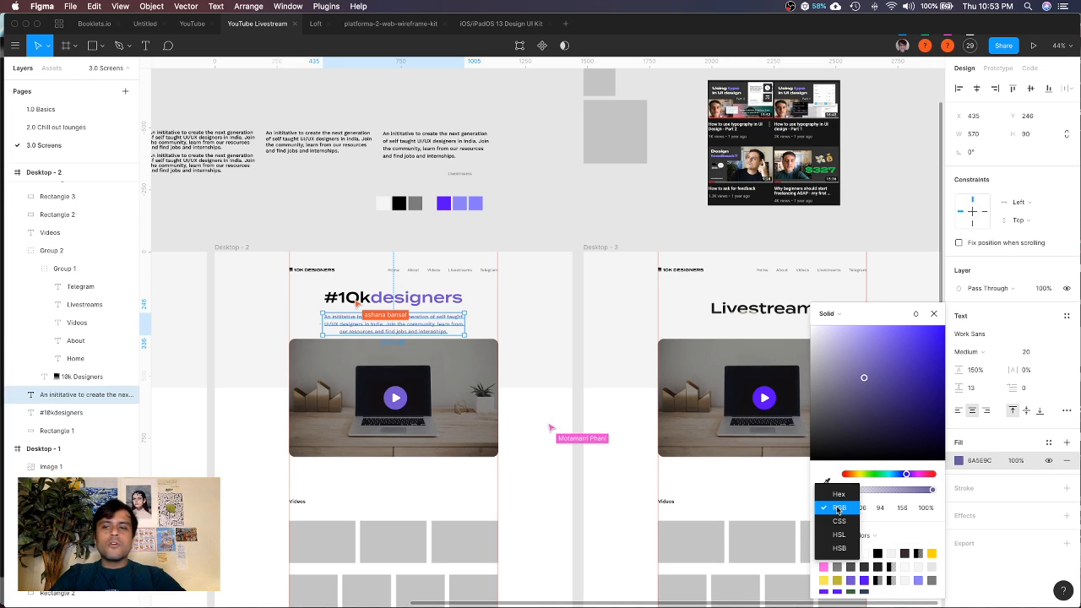
click(839, 548)
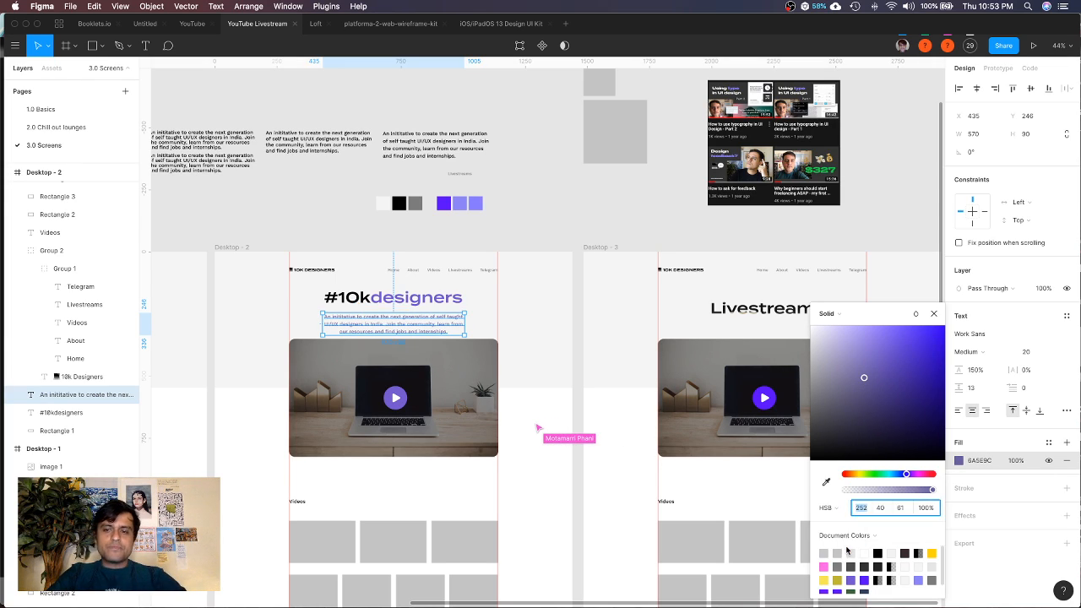
click(934, 315)
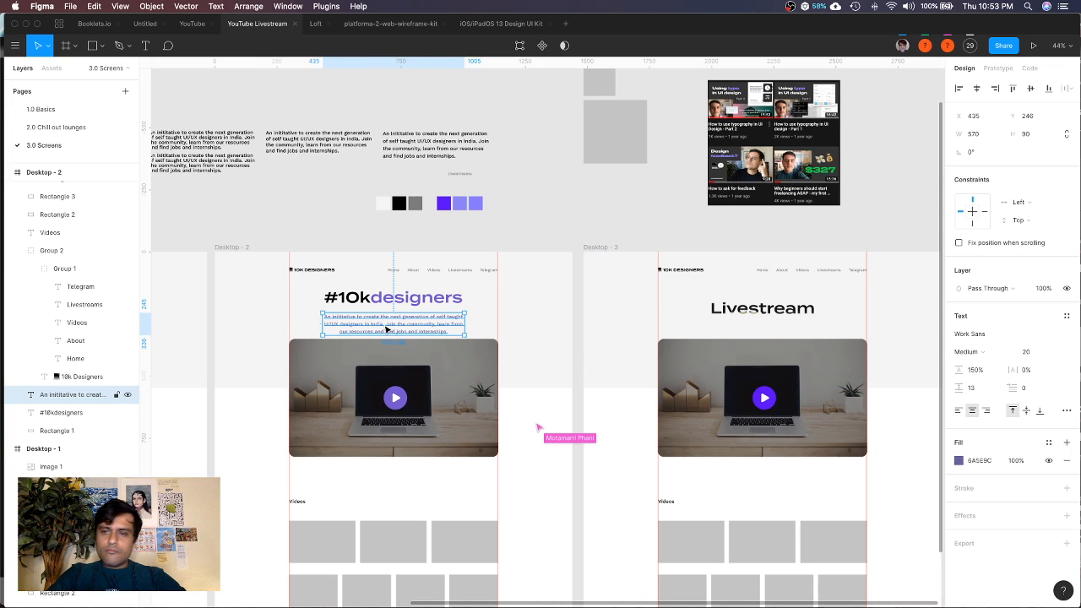
Set the description's fill to black 000000, try it at 50% opacity and restore the opacity to 100%
scroll(385, 329, up, 5)
click(960, 460)
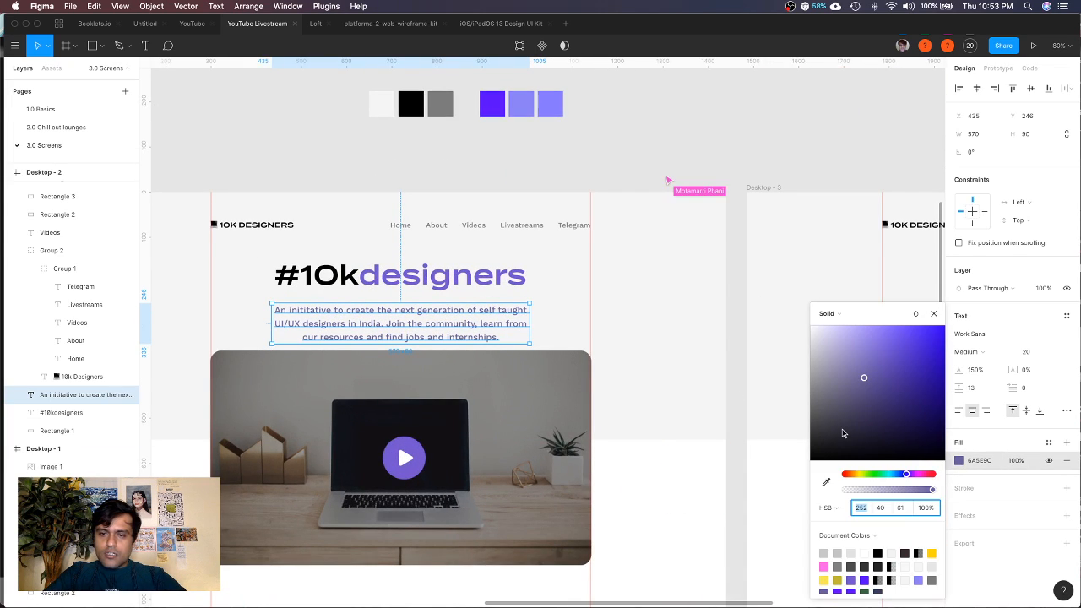
drag(840, 439, 714, 550)
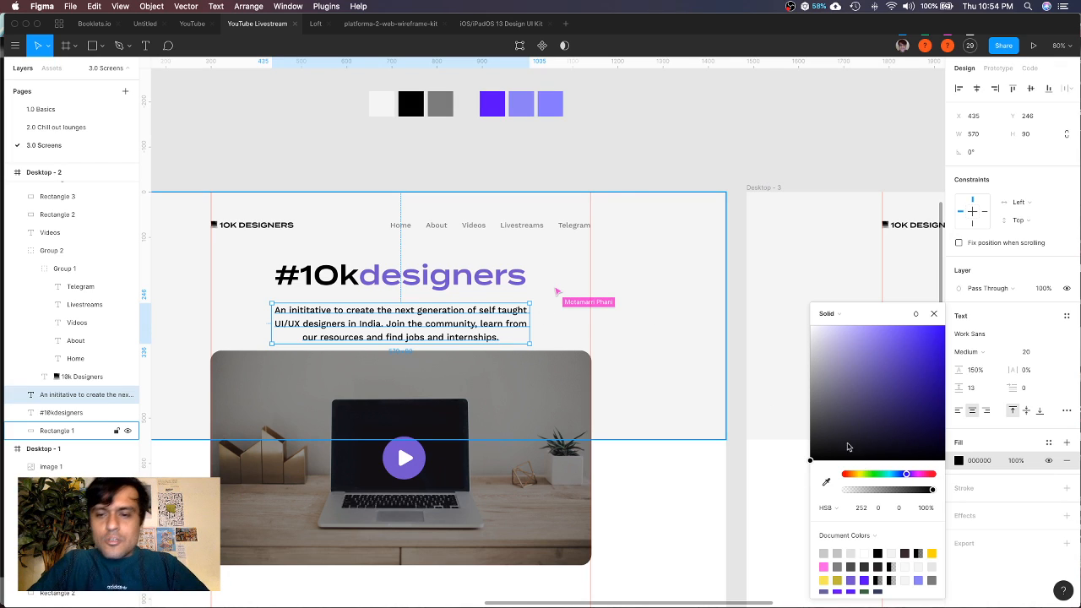
drag(932, 490, 889, 495)
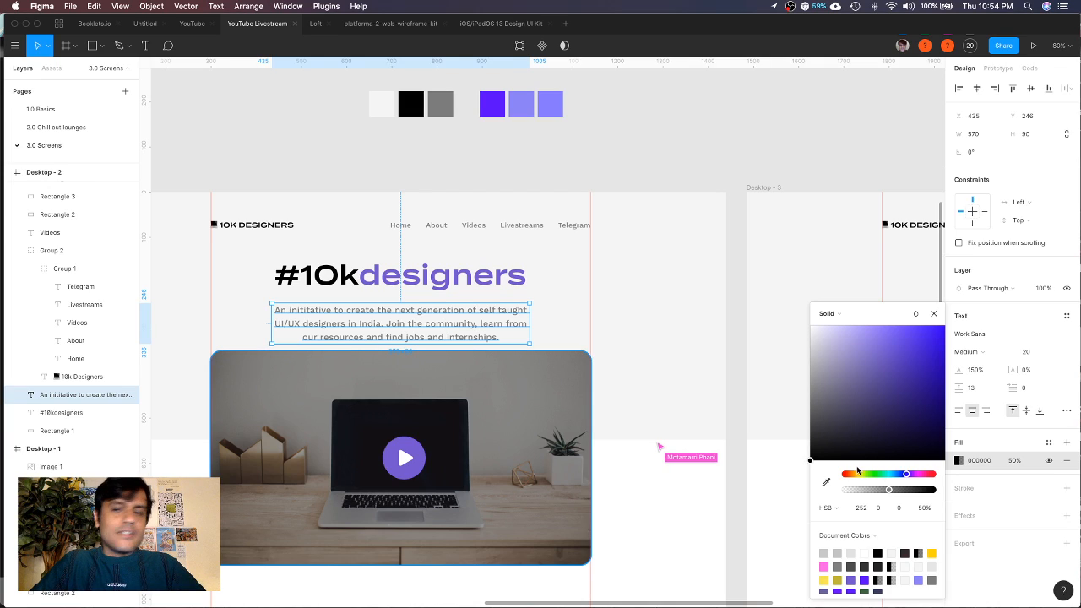
drag(888, 488, 947, 496)
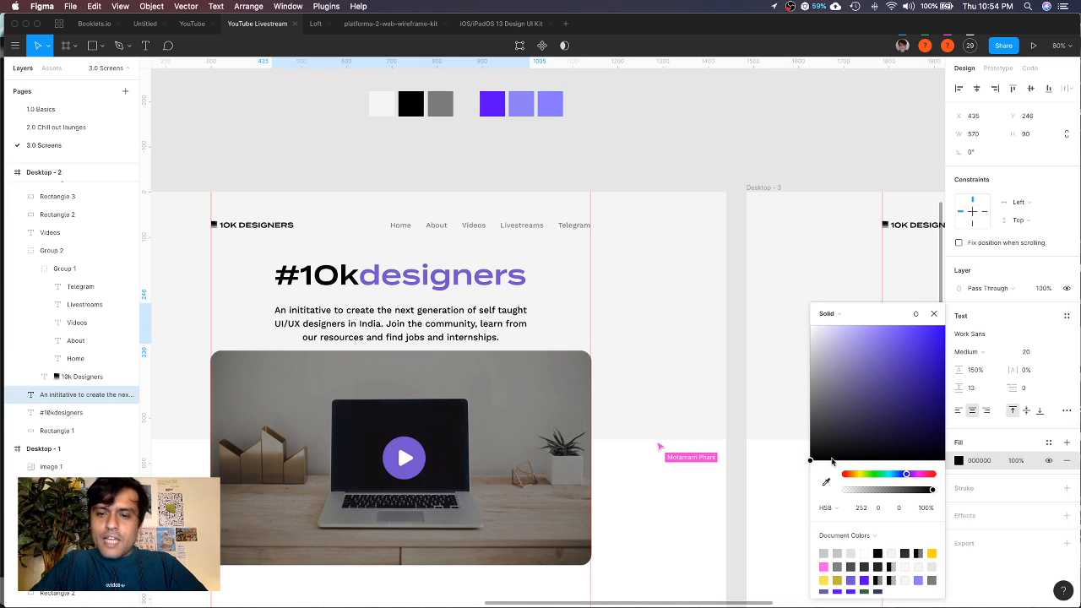
Set the description's fill to solid grey 808080, using HSB brightness 50, and recheck its colour values
drag(811, 460, 763, 396)
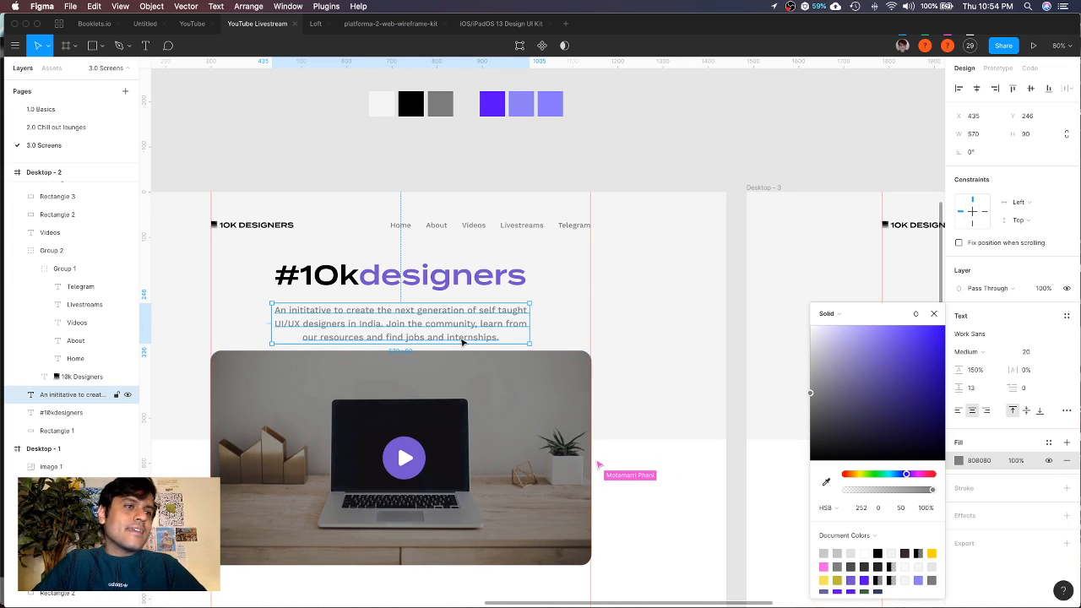
click(510, 177)
click(477, 315)
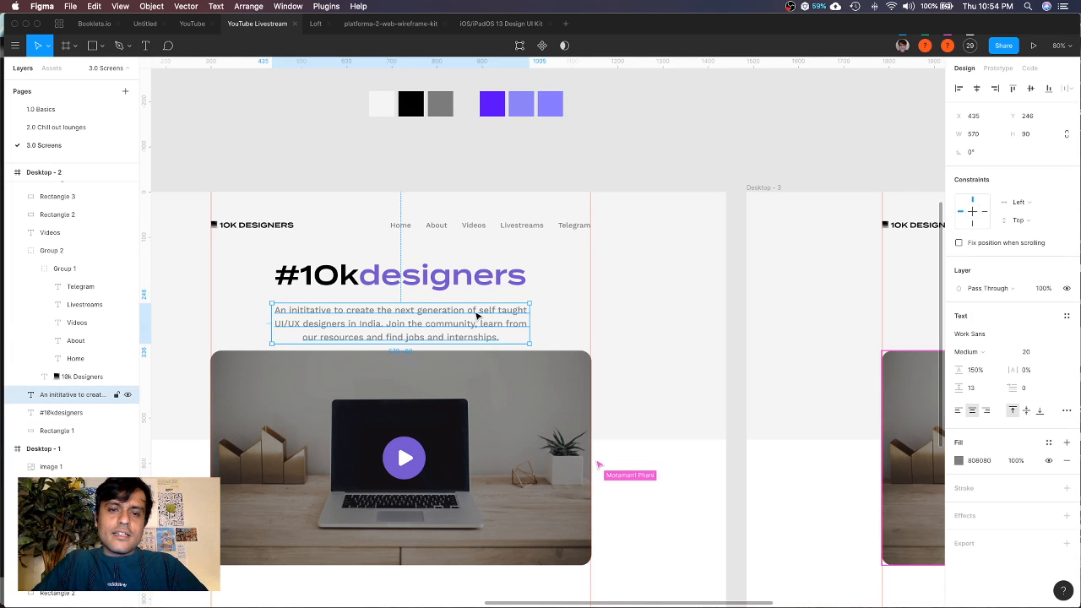
click(966, 462)
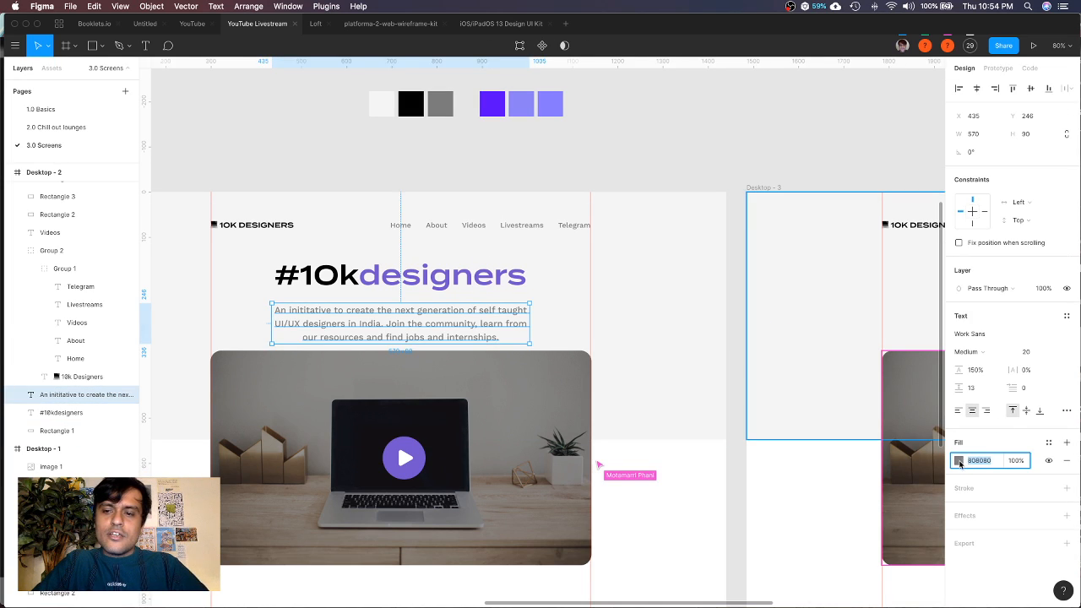
click(960, 461)
click(859, 507)
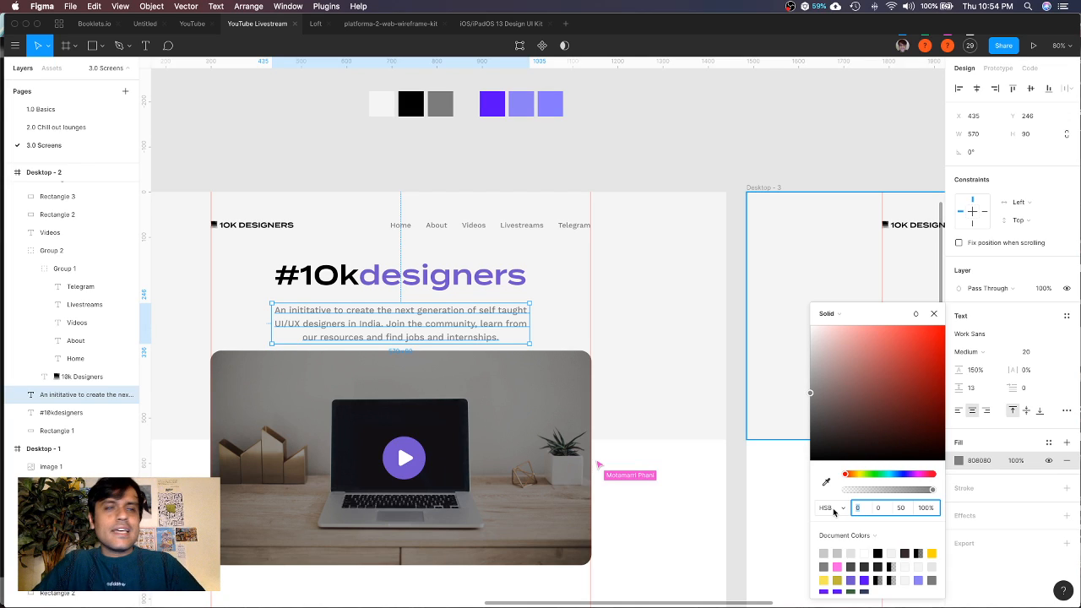
click(934, 315)
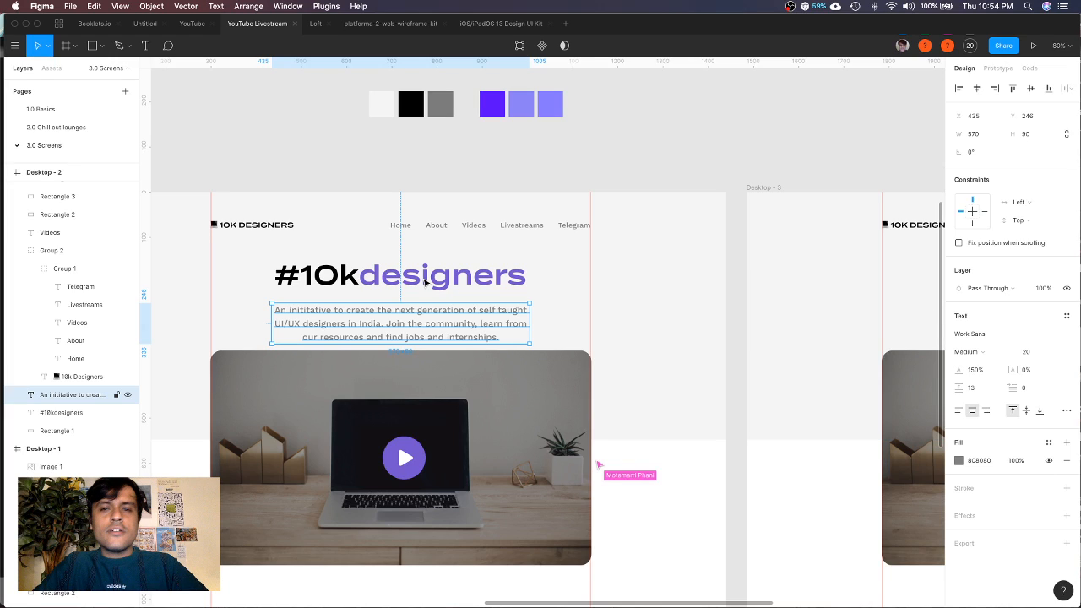
Try the description closer beneath the #10kdesigners heading on Desktop - 2, at Y 227
key(shift+Up)
key(Up)
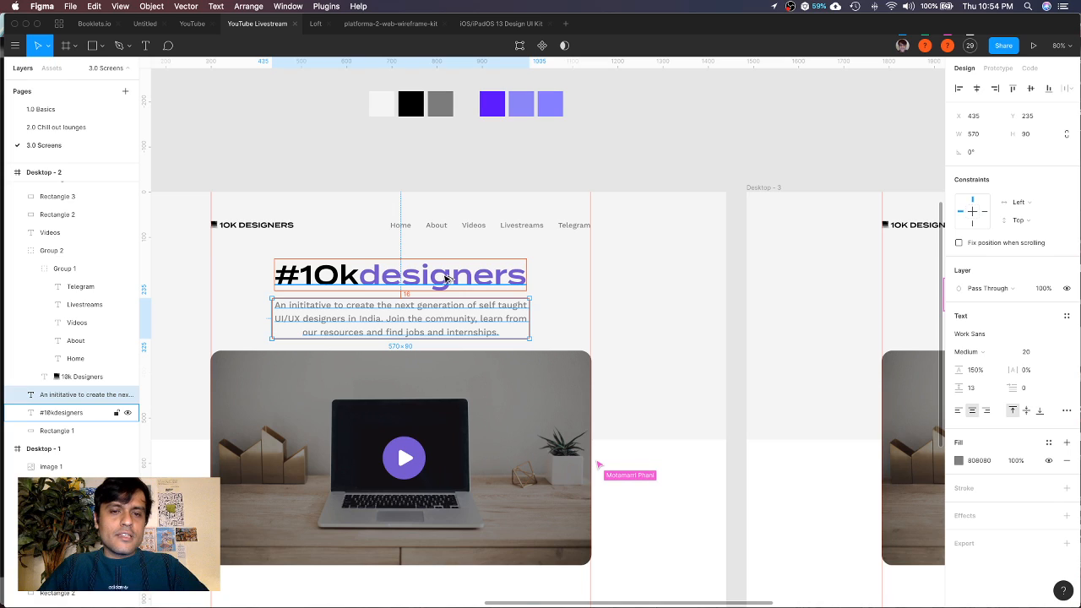
key(shift+Up)
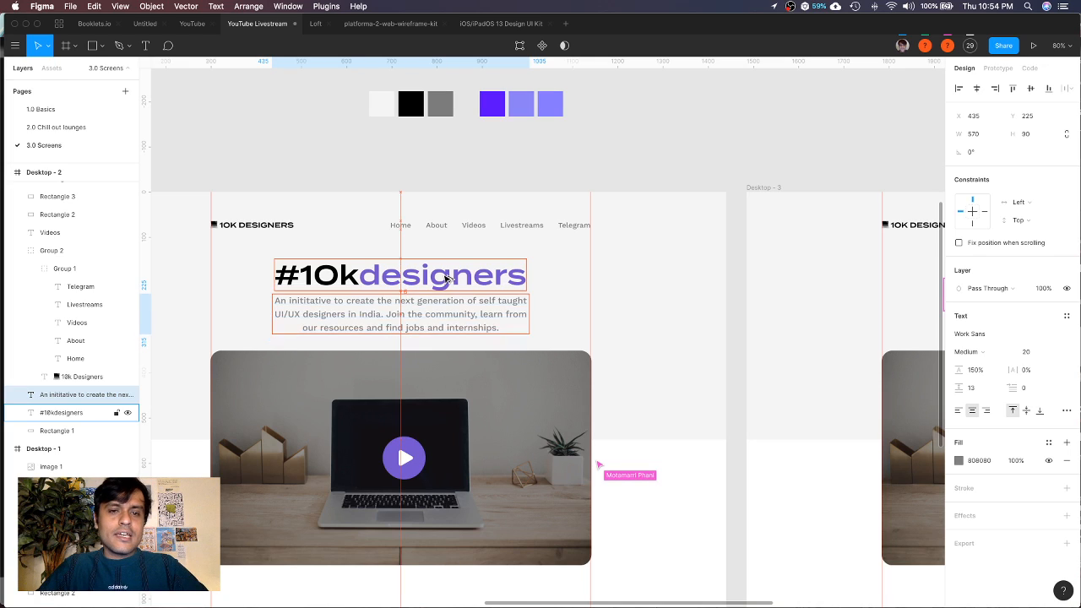
key(Down)
key(Down)
click(555, 161)
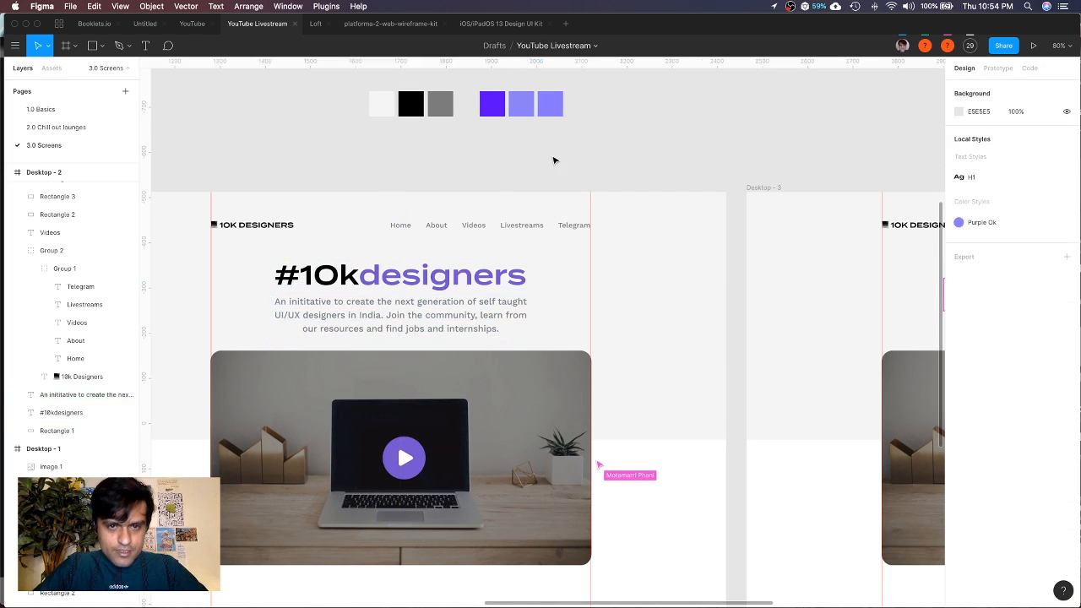
Move the description down to about Y 243 for a wider gap below the #10kdesigners heading
scroll(555, 162, left, 5)
scroll(555, 161, down, 2)
click(557, 296)
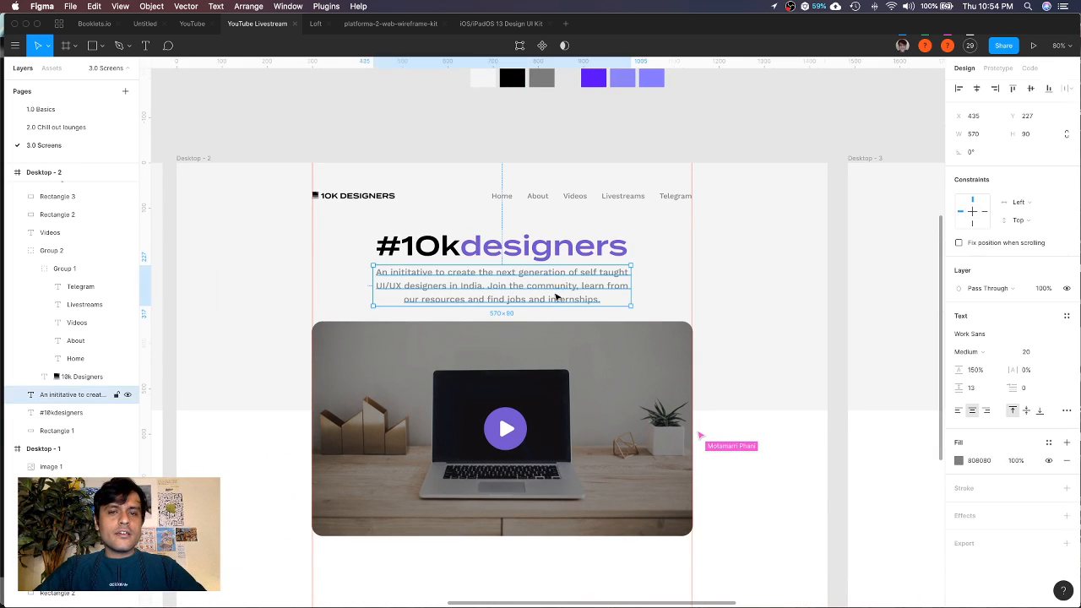
key(shift+Down)
key(Up)
key(Up)
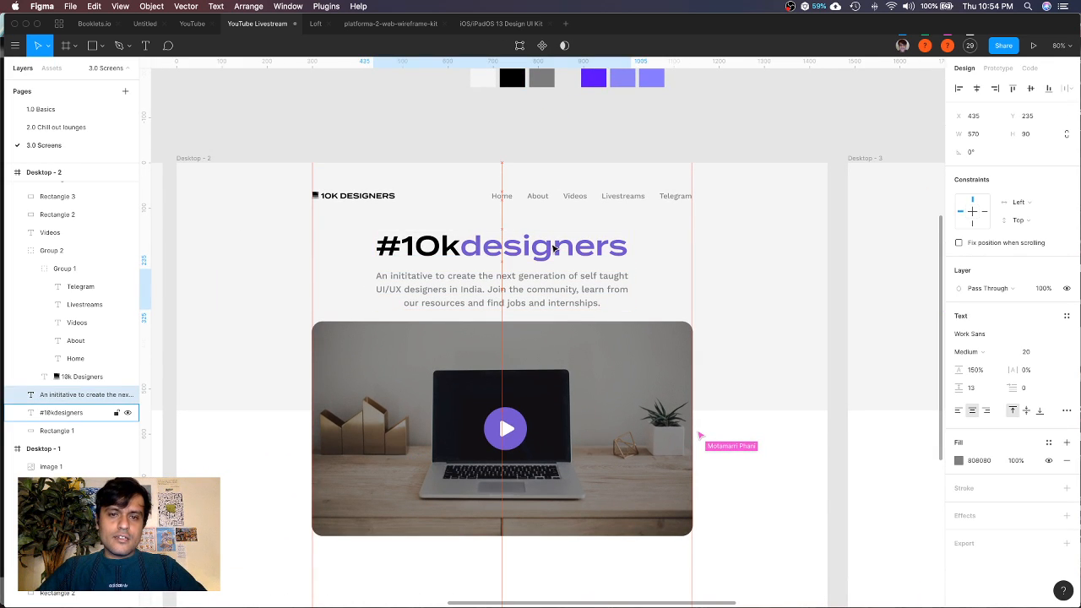
key(shift+Down)
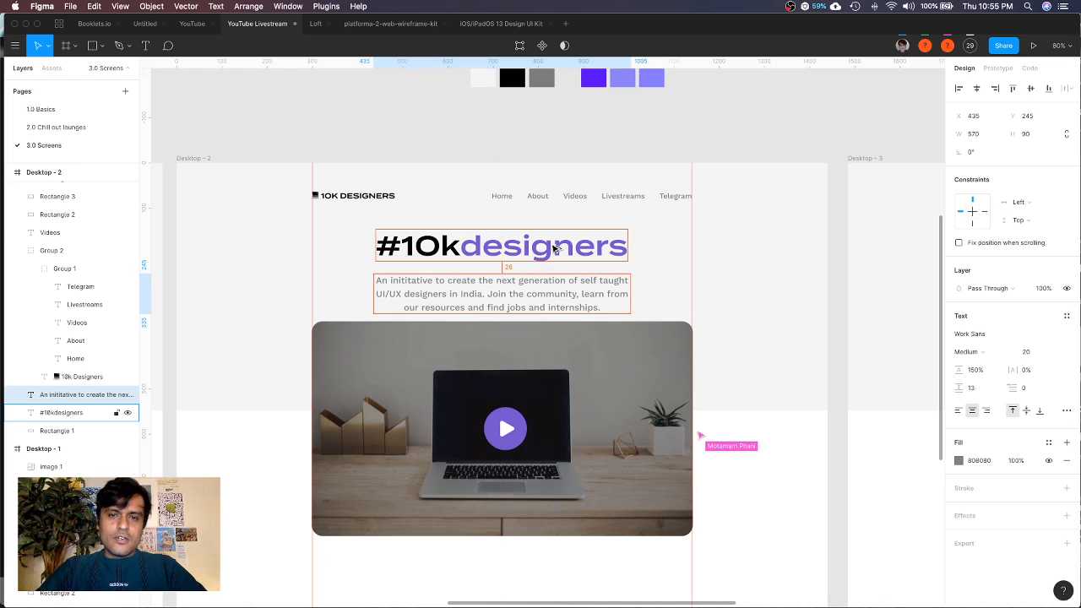
key(Up)
key(Up)
click(773, 301)
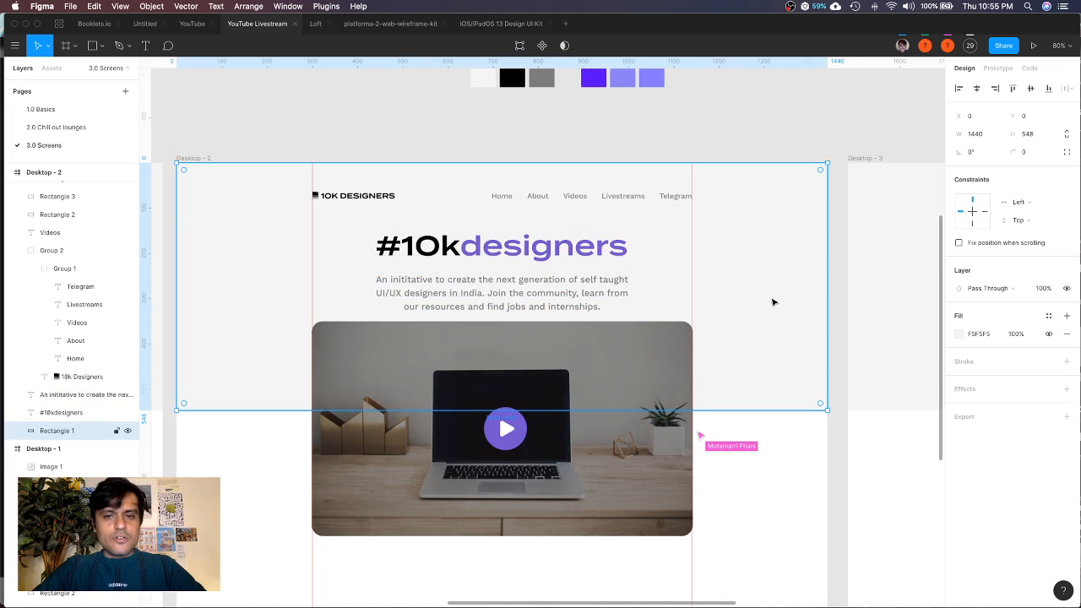
Draw a rectangle about 833 × 437 on the empty canvas below the Desktop - 2 frame
click(651, 363)
scroll(620, 399, down, 4)
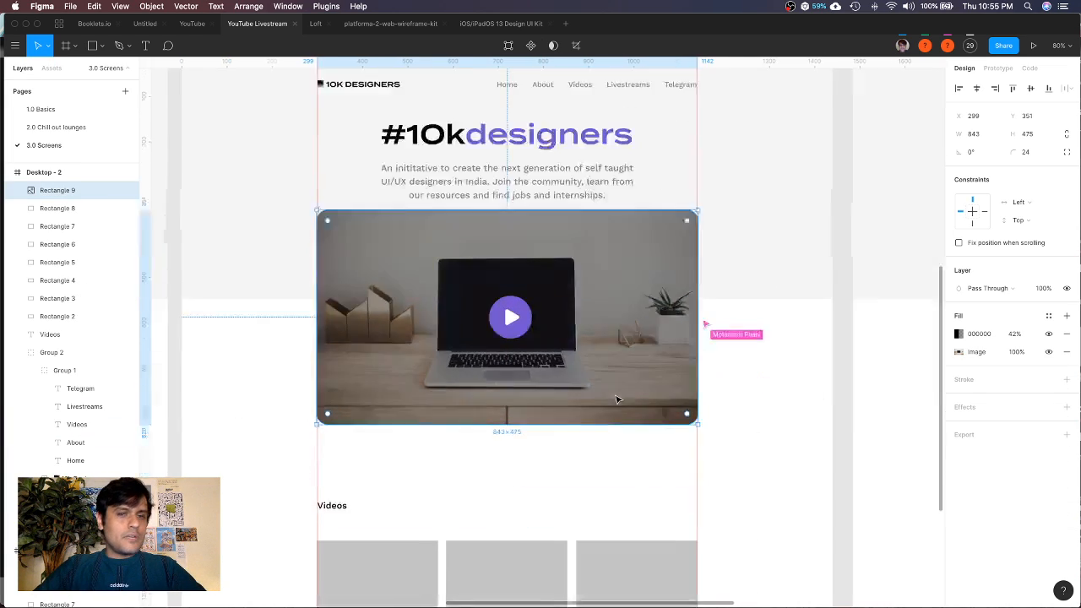
scroll(600, 329, down, 5)
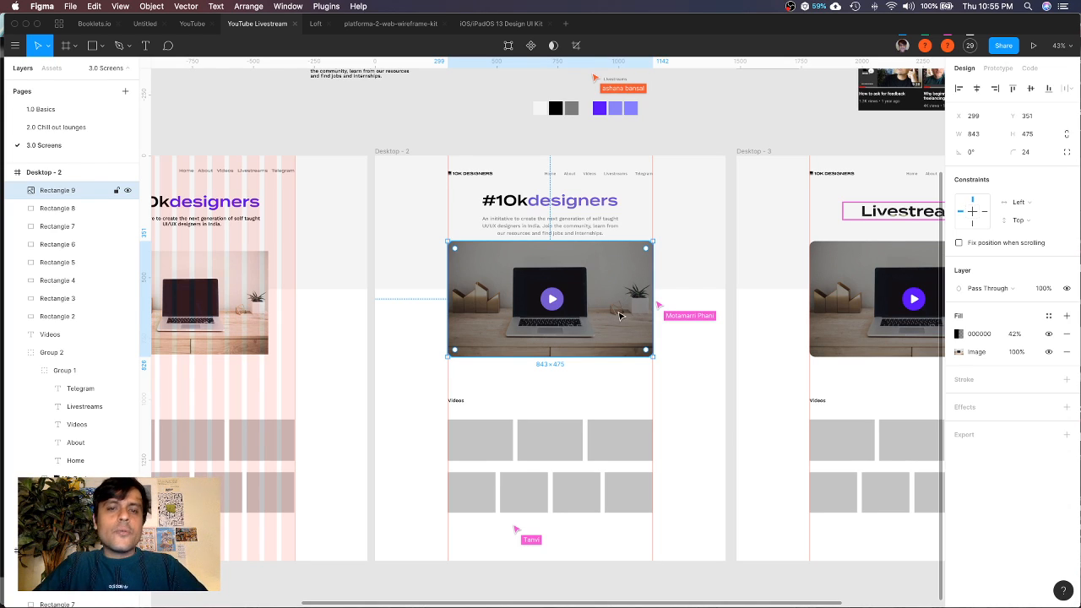
scroll(619, 315, down, 3)
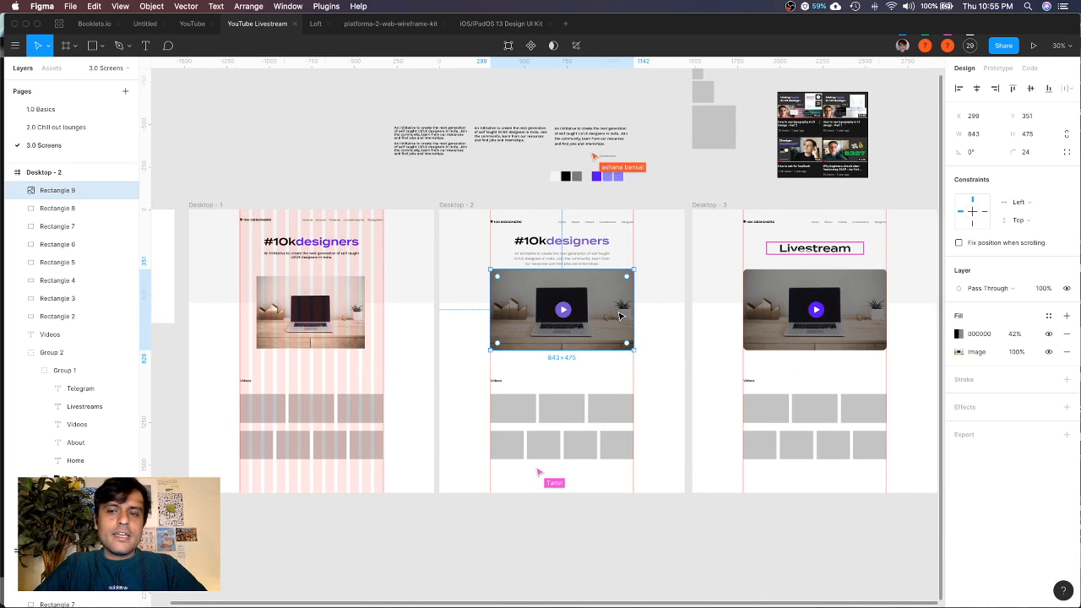
key(r)
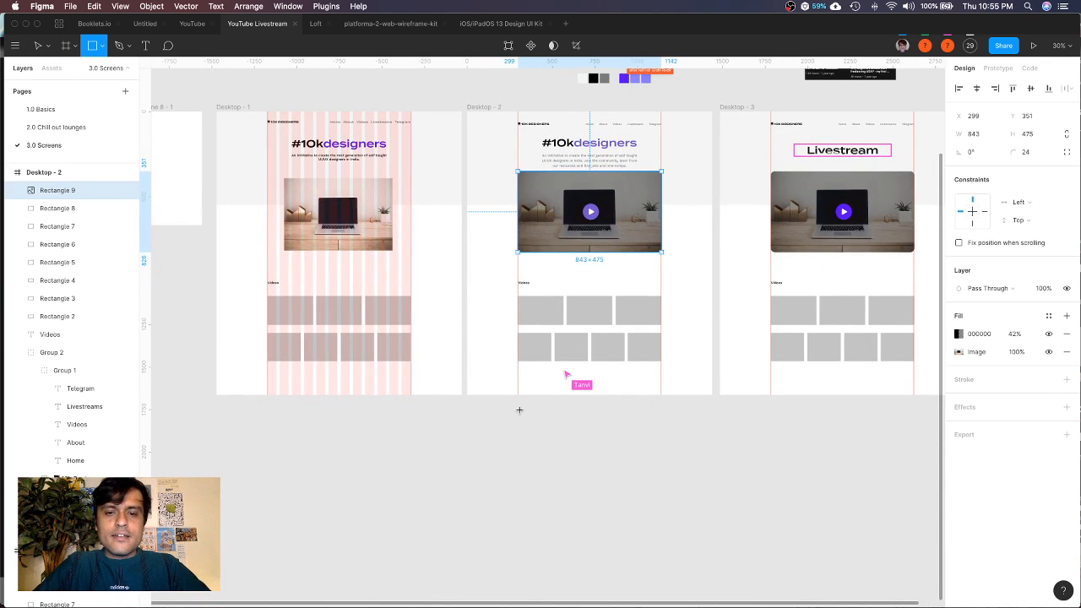
mouse_move(518, 410)
mouse_down()
mouse_move(633, 448)
mouse_move(662, 485)
mouse_move(644, 477)
mouse_up()
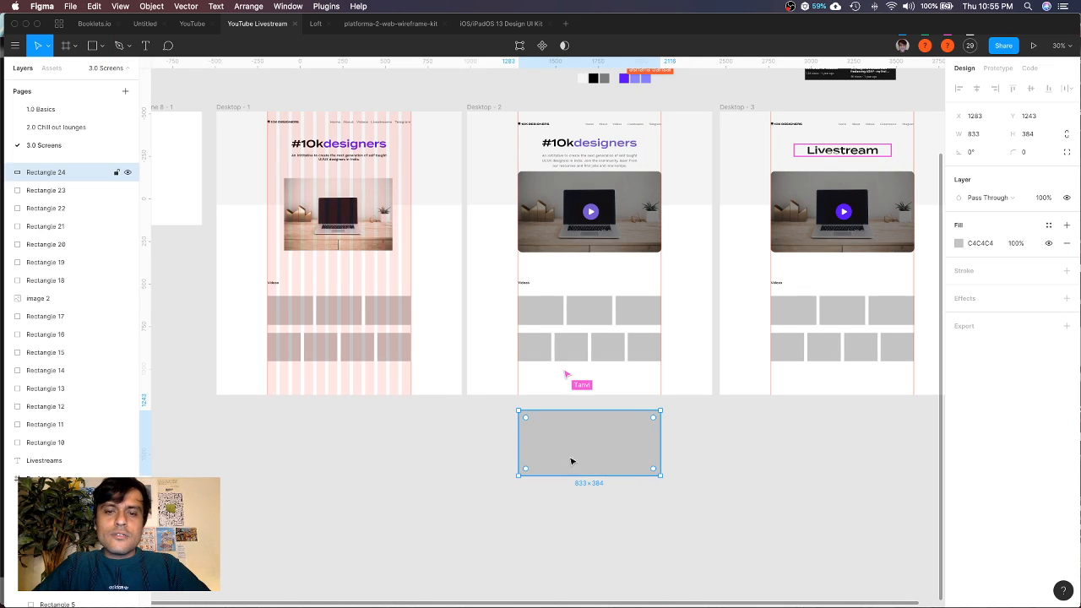
drag(572, 459, 570, 307)
key(super+z)
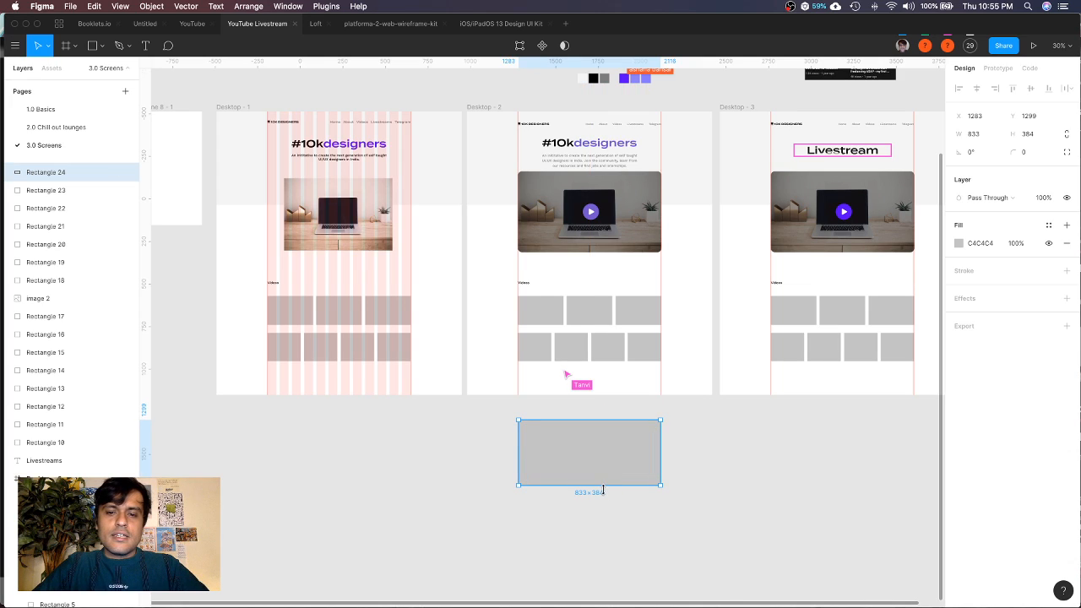
drag(603, 490, 604, 496)
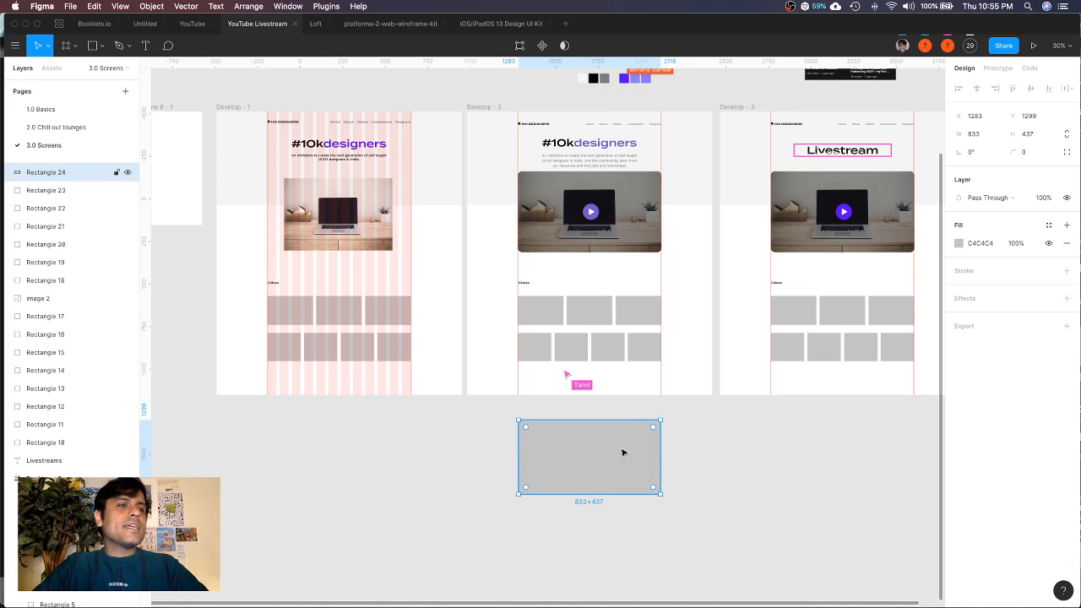
Try dark and light greys on the new rectangle, and give it an image fill using the Unsplash laptop photo from Downloads
click(959, 243)
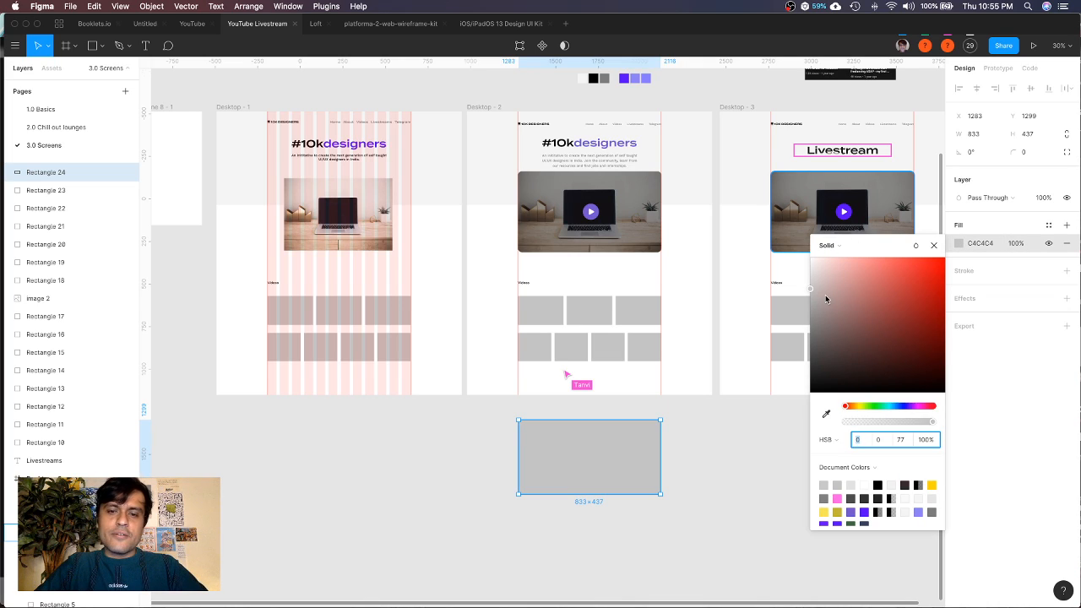
drag(825, 297, 812, 274)
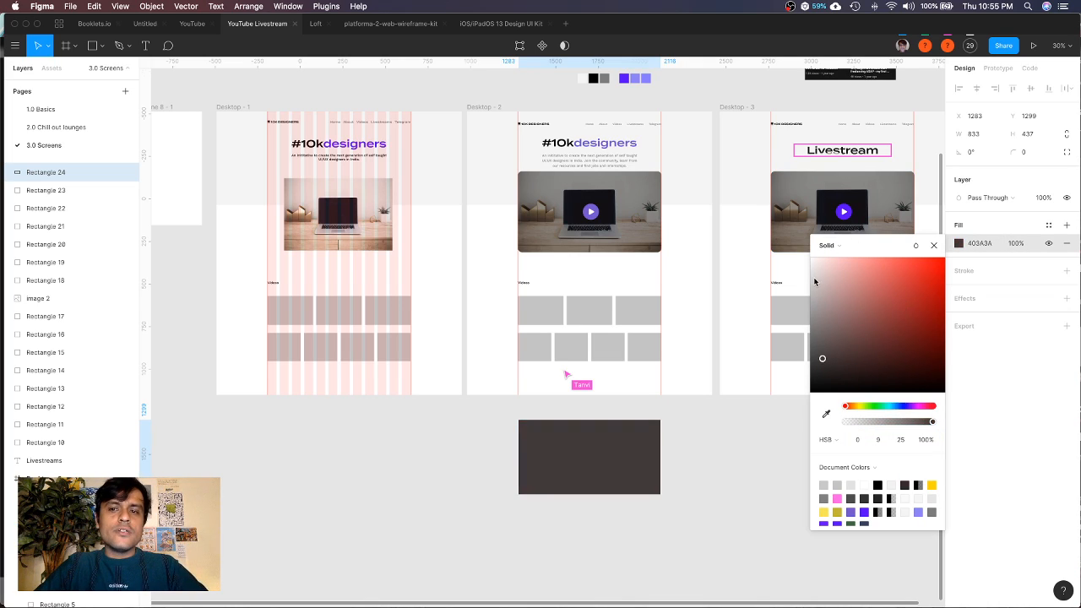
click(832, 247)
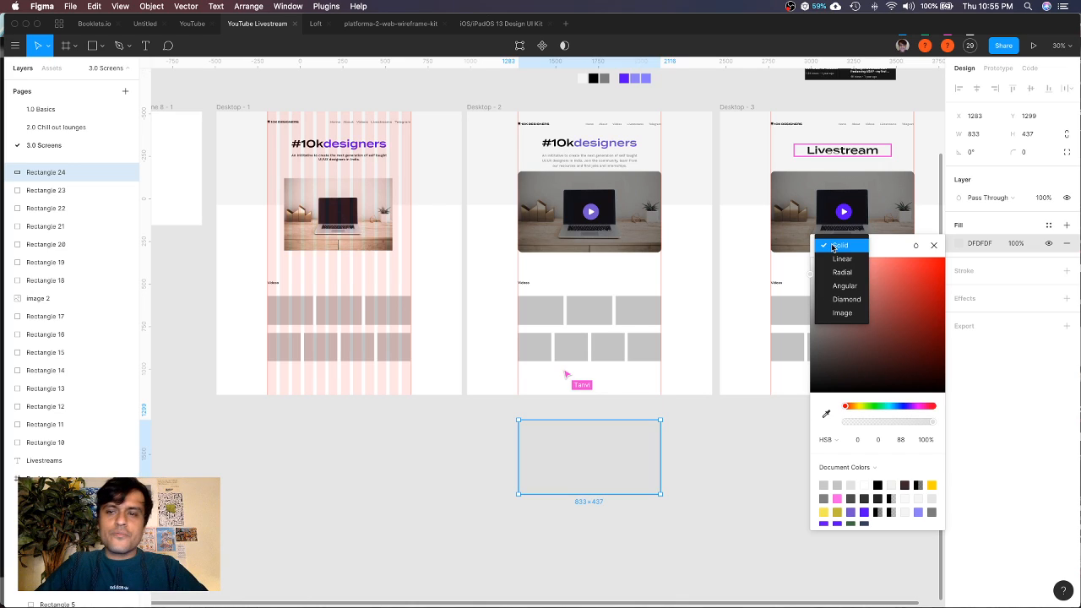
click(842, 312)
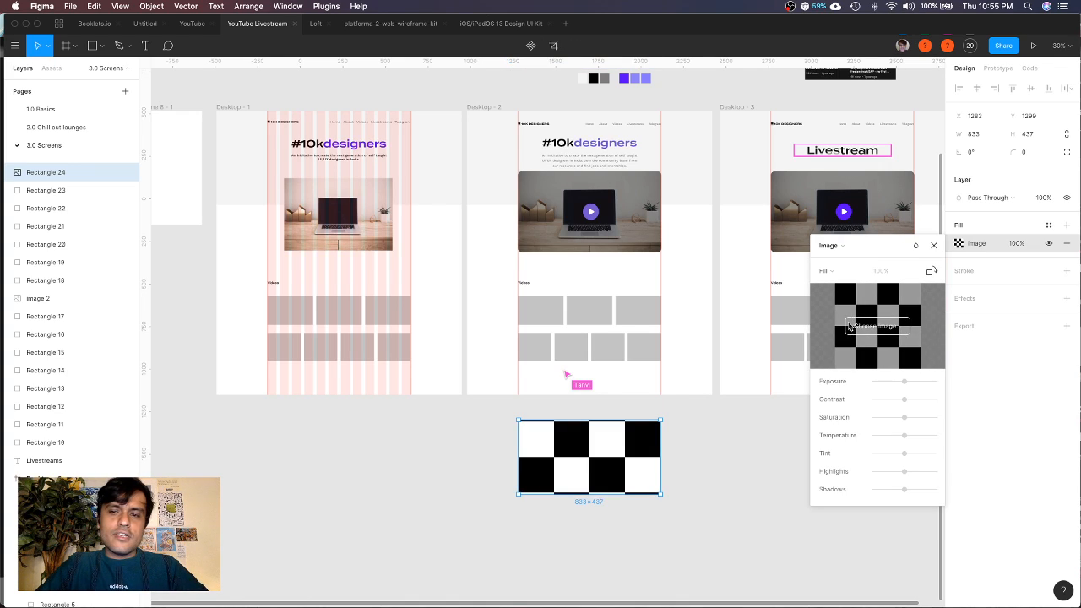
click(868, 332)
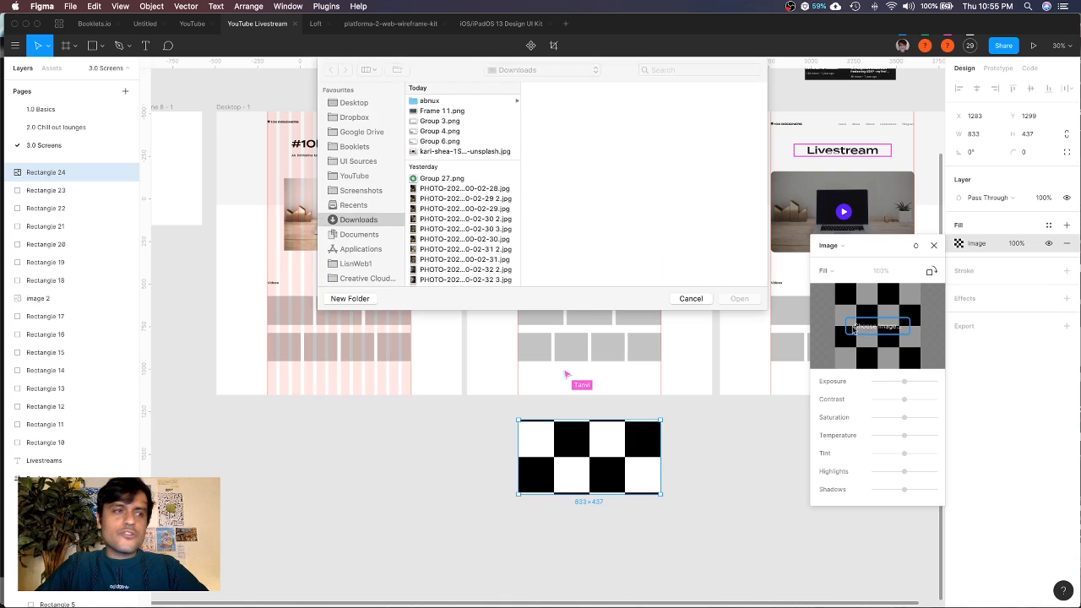
click(442, 152)
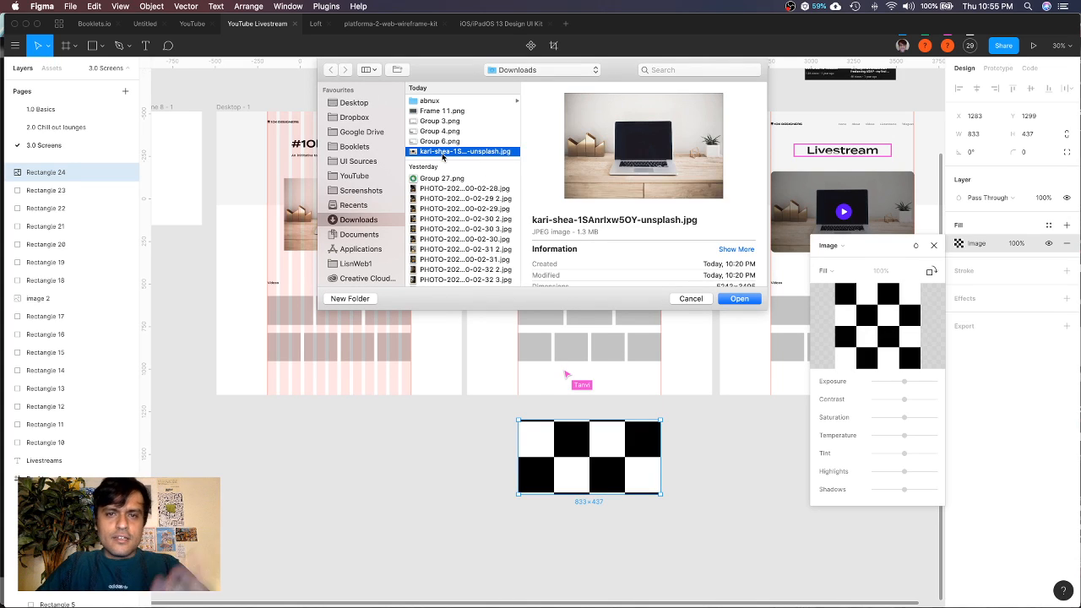
double_click(443, 153)
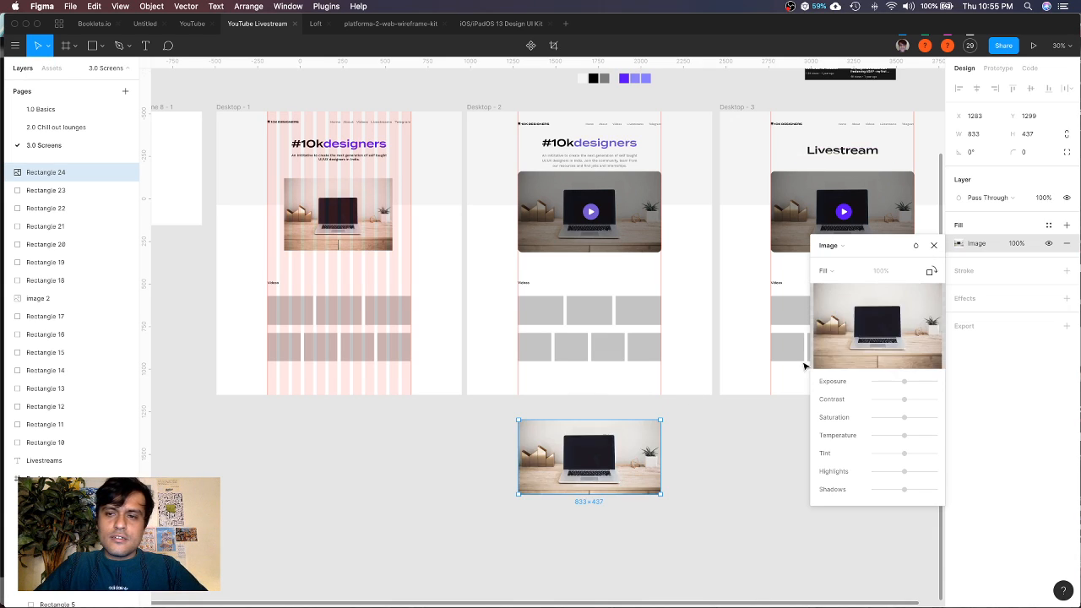
Try the Fit, Crop and Tile scaling modes on the rectangle's image fill and return it to Fill
click(824, 270)
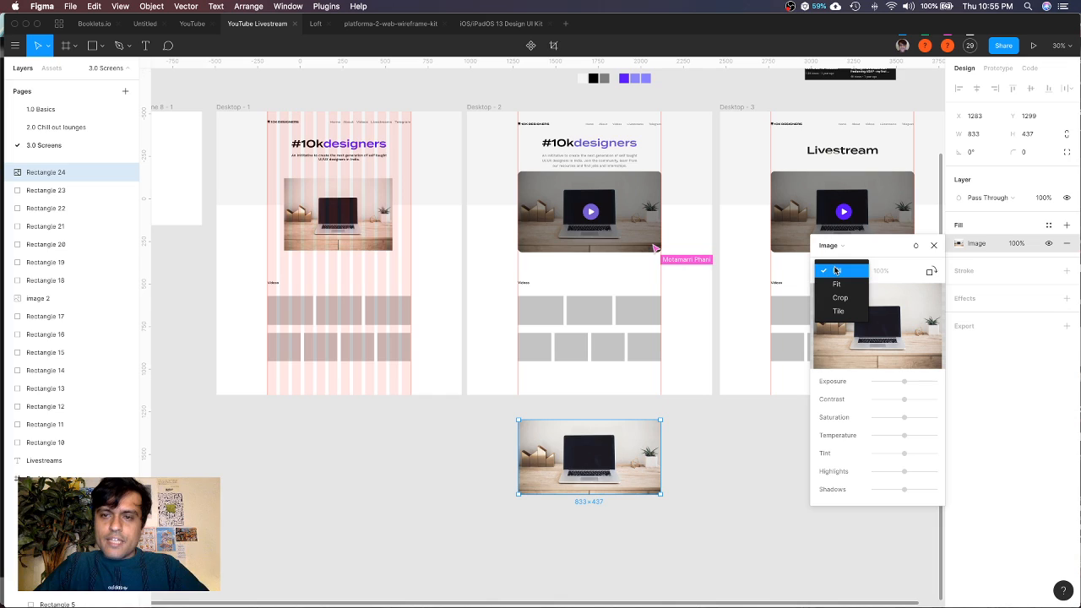
click(839, 285)
click(839, 271)
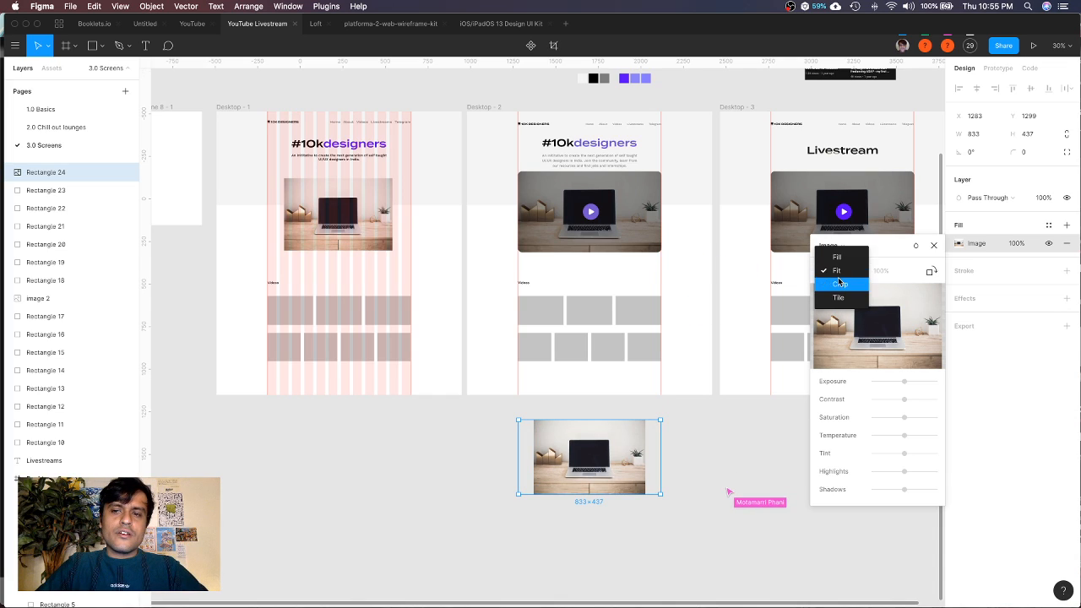
click(840, 284)
click(839, 272)
click(839, 286)
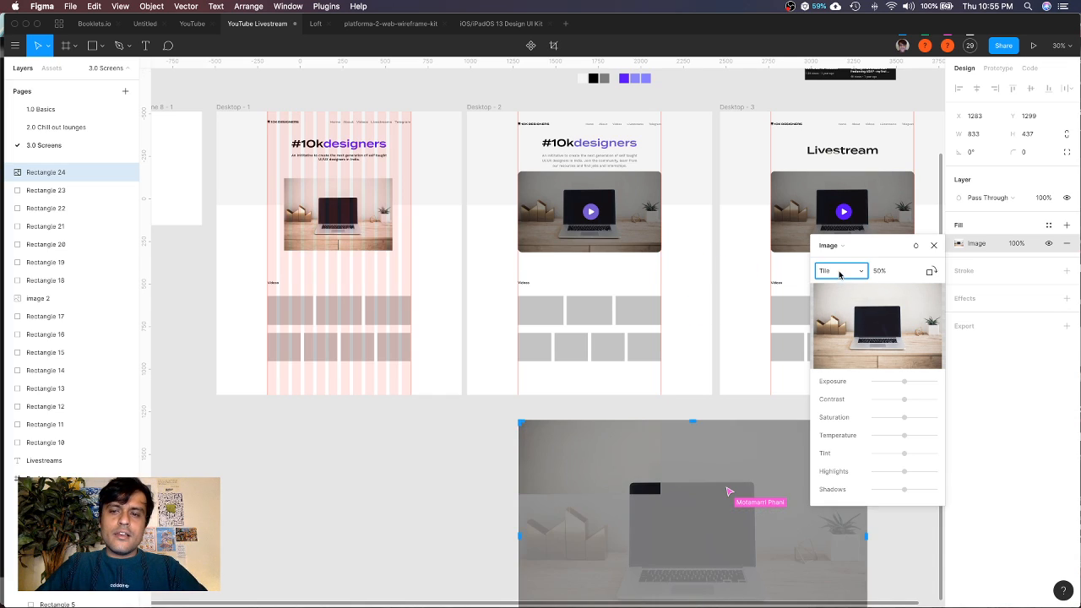
click(839, 272)
click(840, 234)
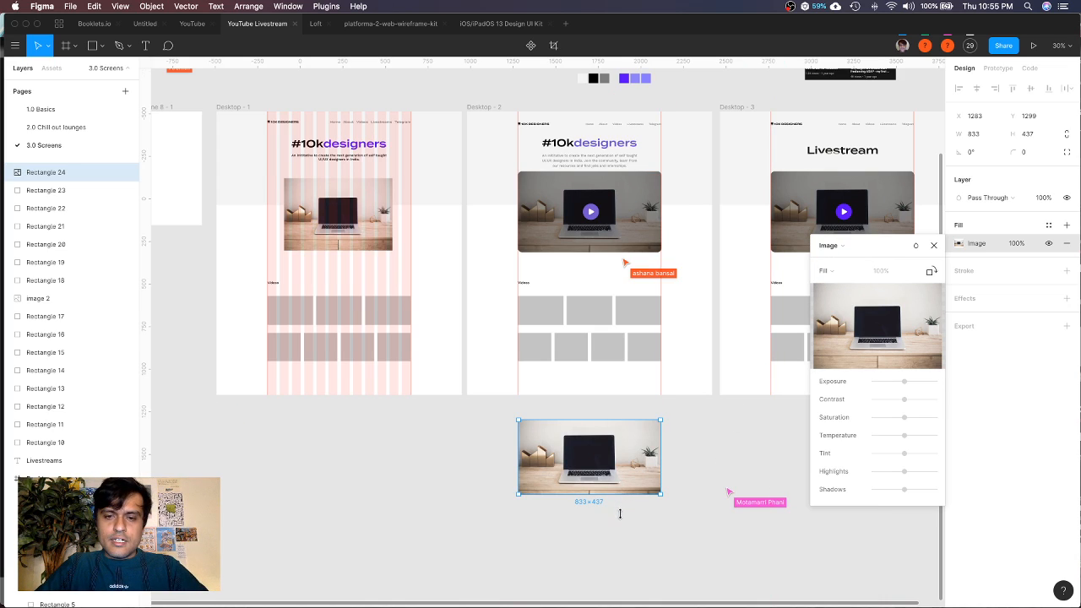
Extend the image rectangle's height to about 490
mouse_move(620, 514)
mouse_down()
mouse_move(622, 498)
mouse_move(626, 555)
mouse_move(621, 504)
mouse_up()
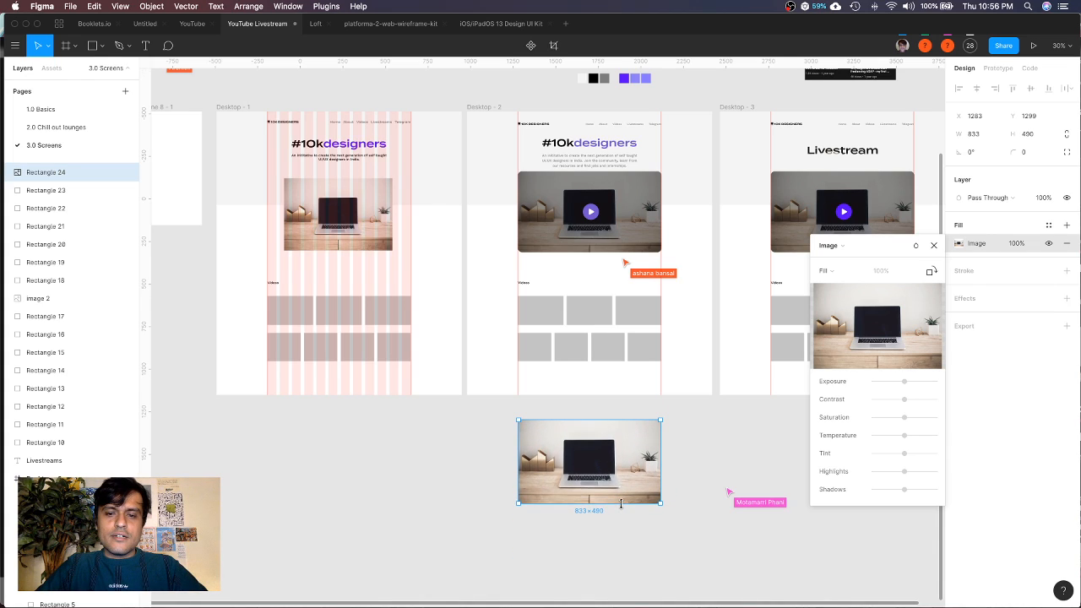
click(933, 245)
Try the black overlay on Desktop - 2's laptop image at 100% opacity, set it to 50% and compare it hidden and shown
click(644, 190)
scroll(643, 191, up, 5)
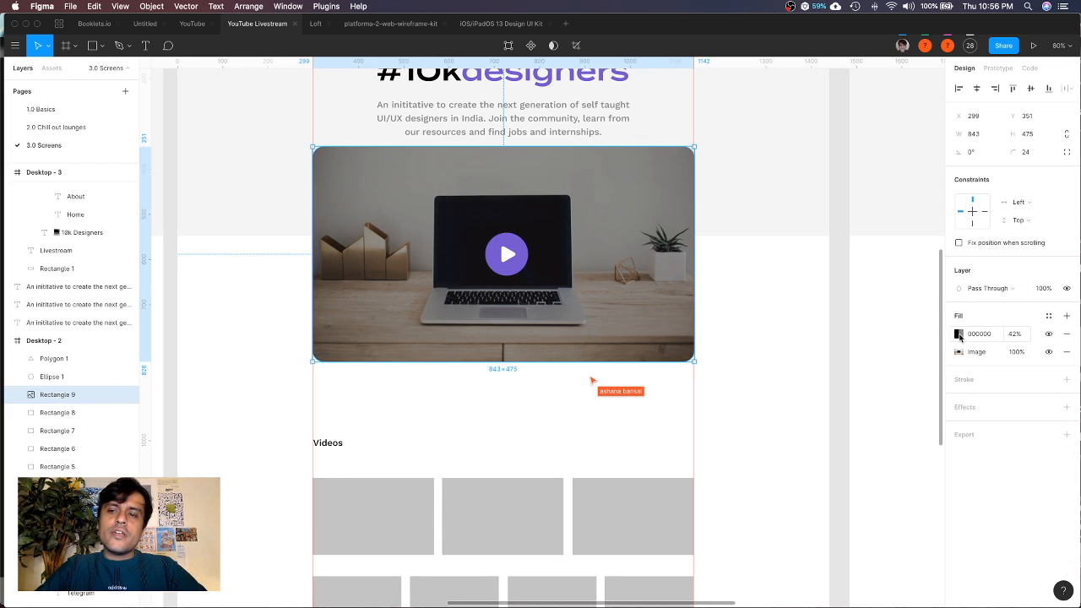
click(959, 334)
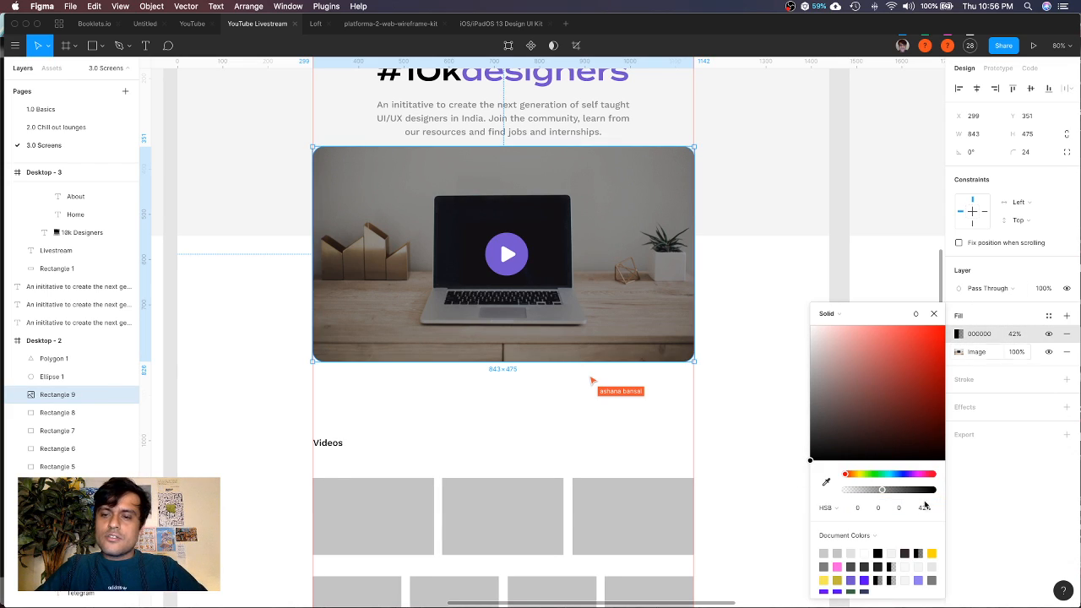
drag(882, 490, 975, 492)
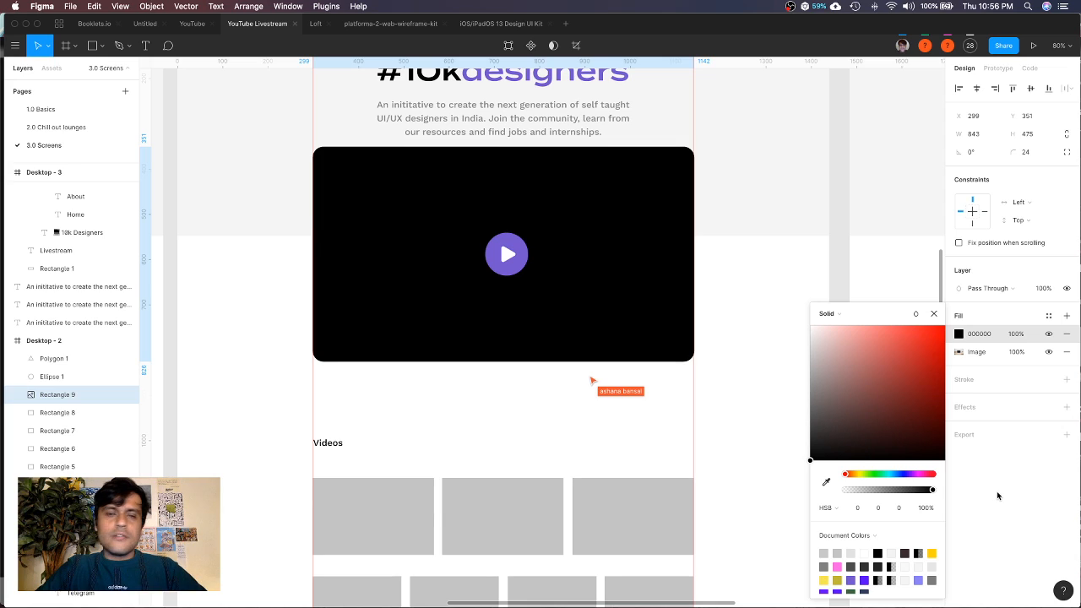
drag(921, 491, 890, 495)
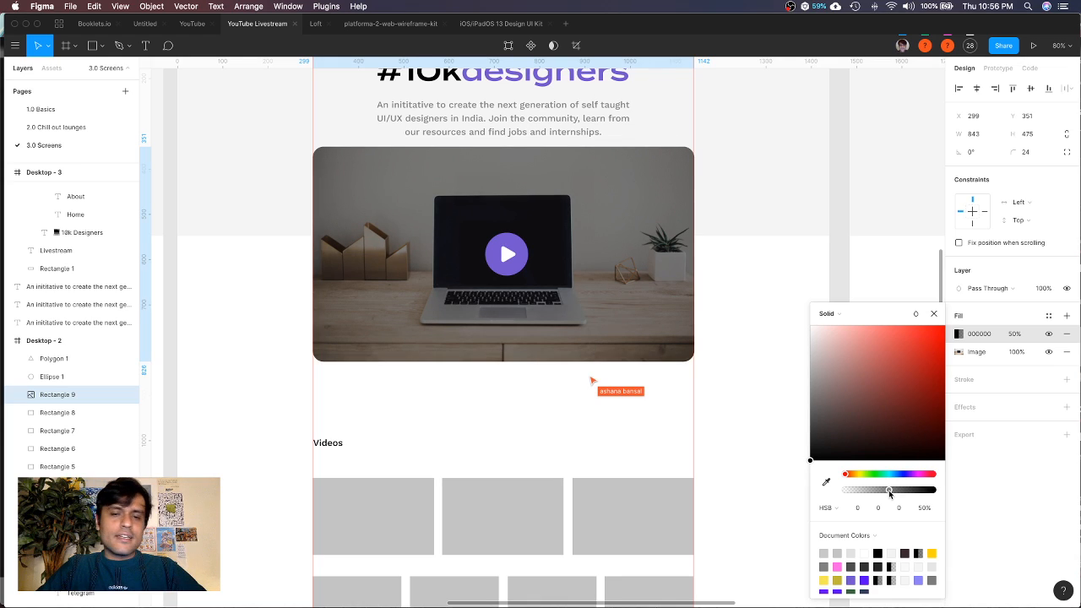
click(1049, 335)
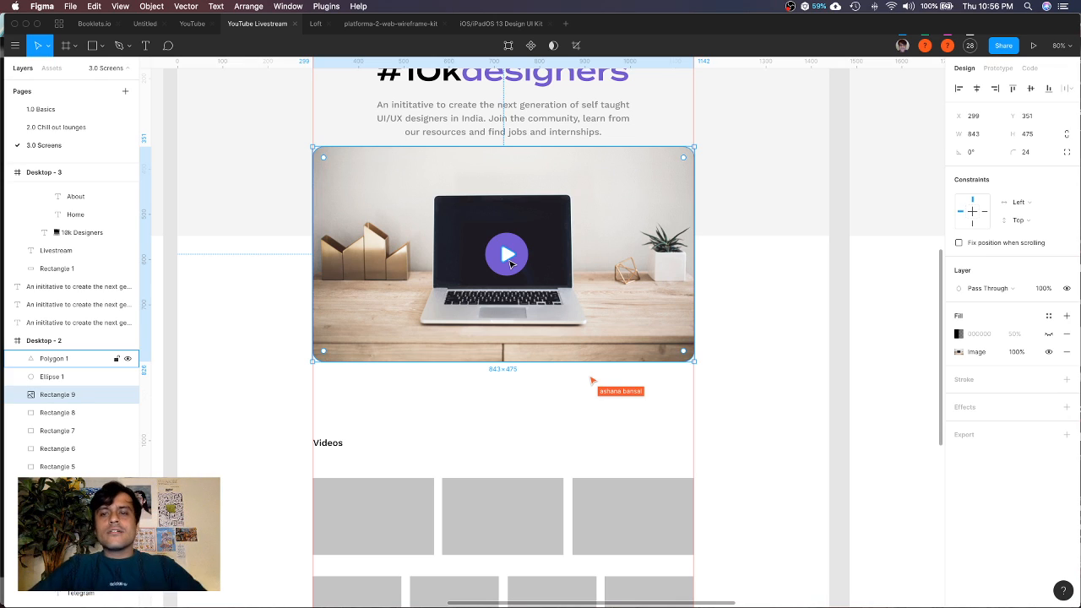
click(1049, 334)
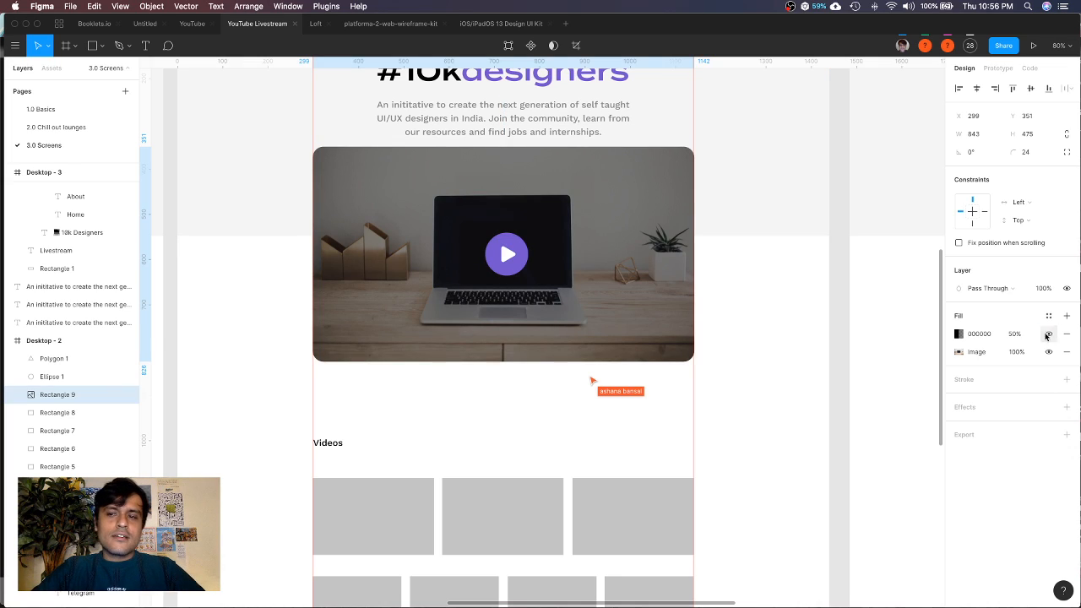
Try the play button's purple 7455CD as the laptop image's overlay at 50% opacity, and return the overlay to black
click(959, 334)
click(826, 483)
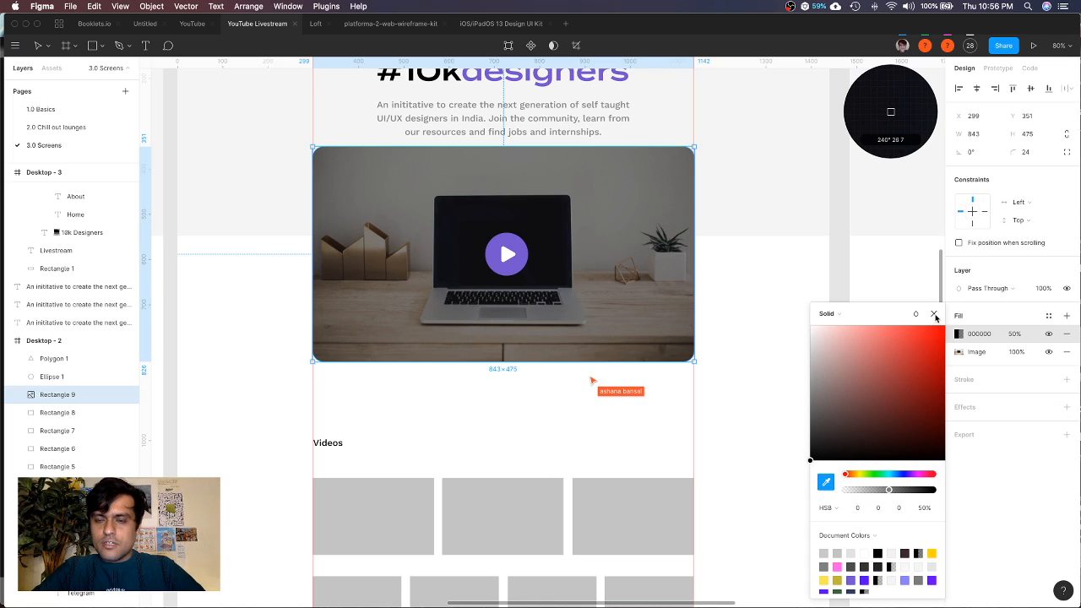
click(934, 314)
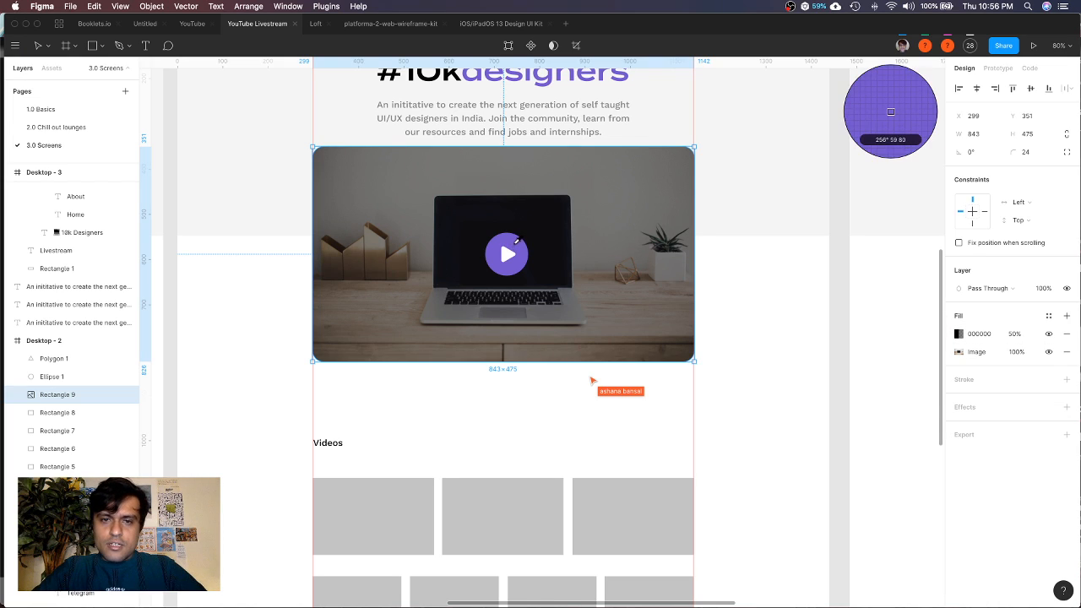
click(514, 242)
click(958, 334)
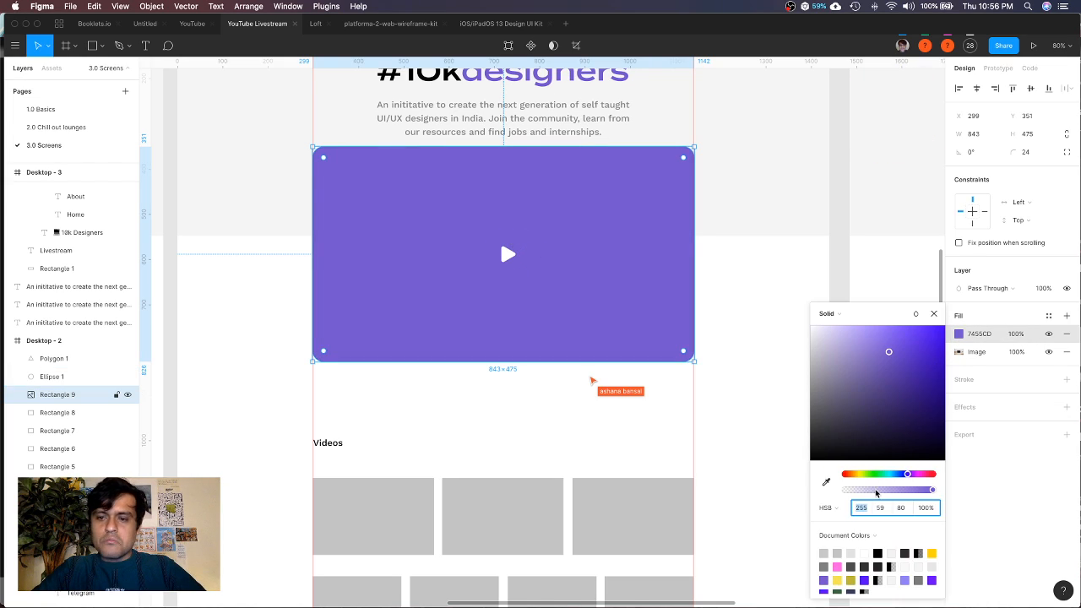
mouse_move(876, 493)
mouse_down()
mouse_move(902, 495)
mouse_move(889, 496)
mouse_up()
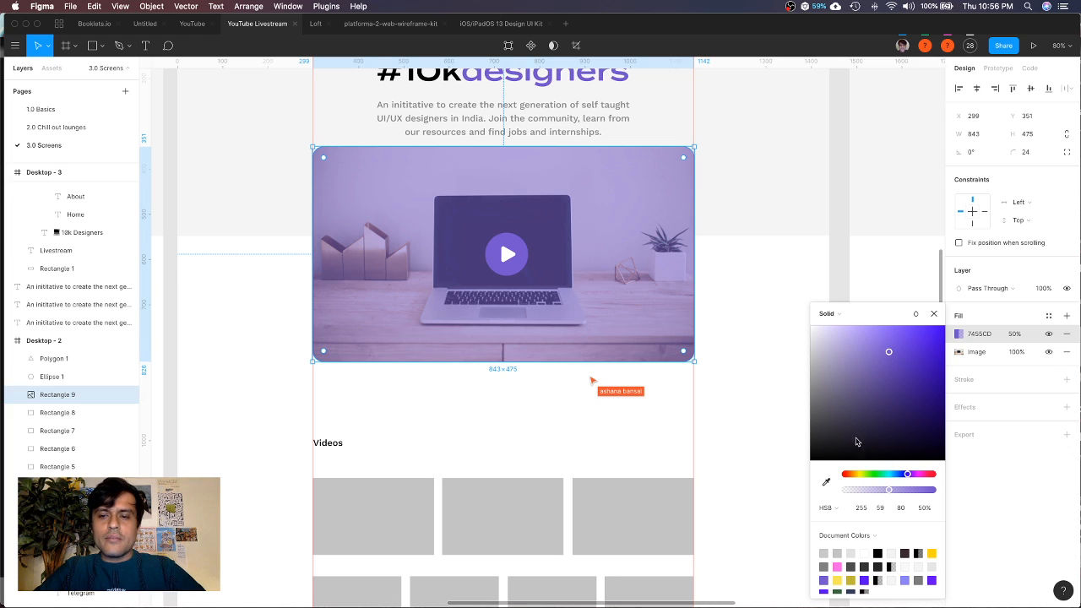
drag(857, 441, 807, 465)
click(935, 314)
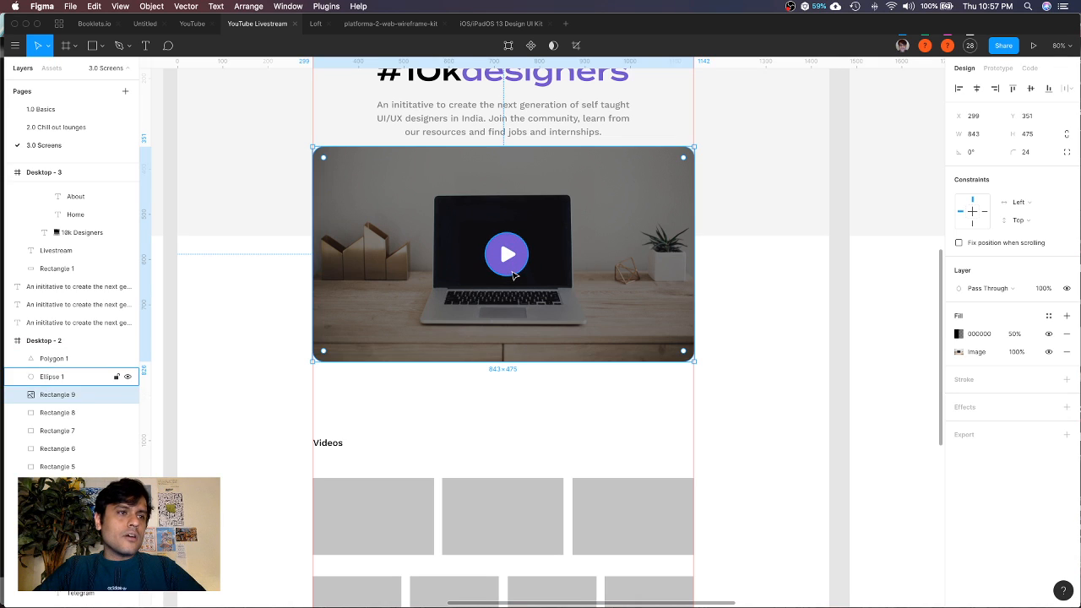
Inspect the purple circle and the white triangle that make up Desktop - 2's play button
click(511, 274)
scroll(511, 273, up, 5)
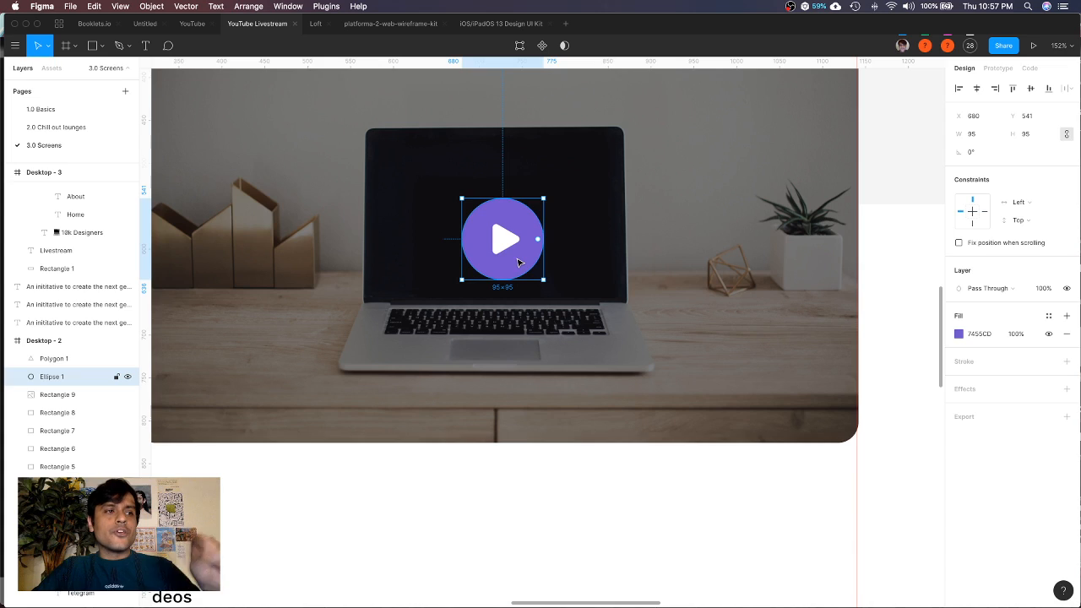
click(505, 248)
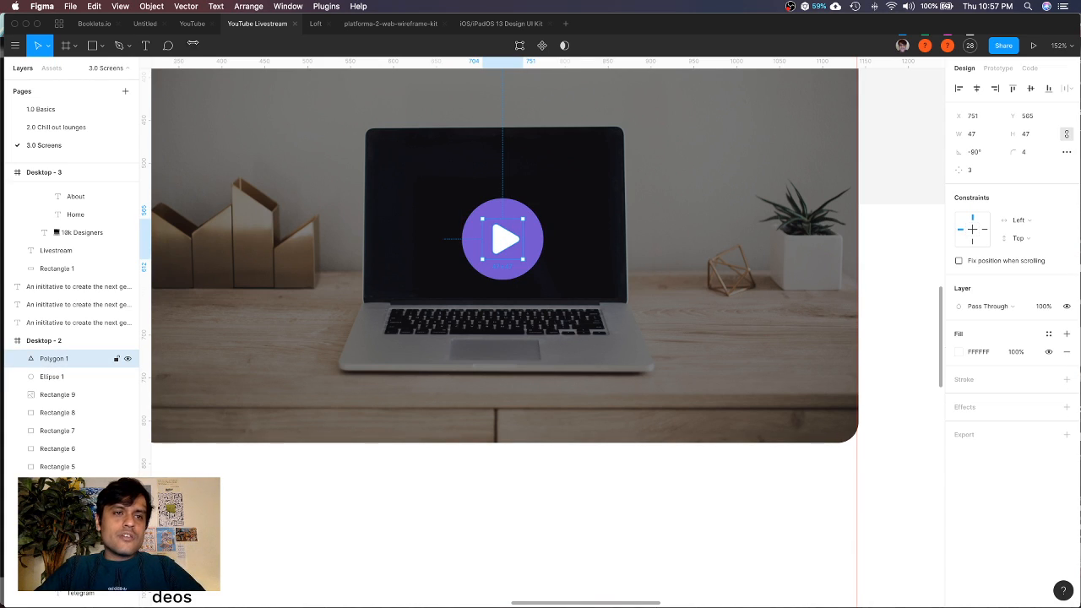
Draw a triangle with the Polygon tool, about 57 by 46, on the laptop image to the left of the play button
click(102, 45)
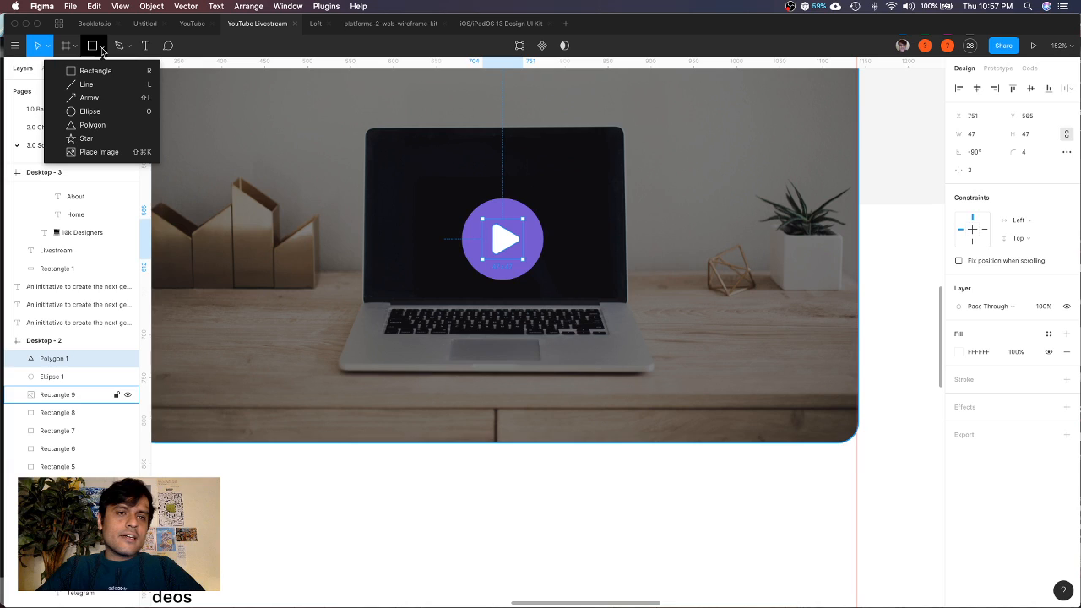
click(93, 125)
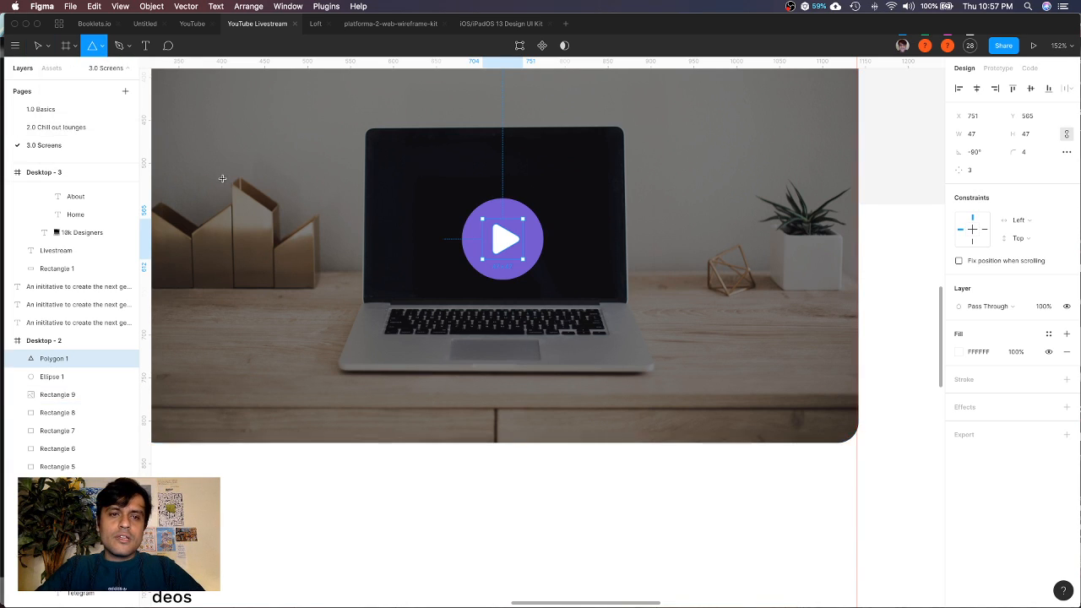
drag(223, 179, 273, 219)
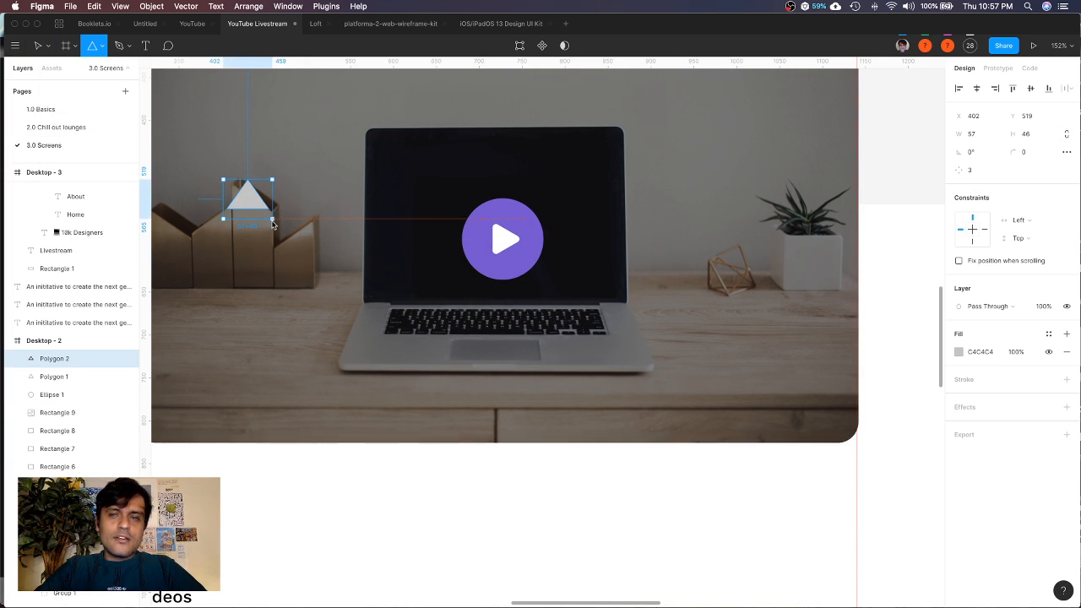
Try side counts of 4 and 10 on the new polygon and return it to 3
click(976, 171)
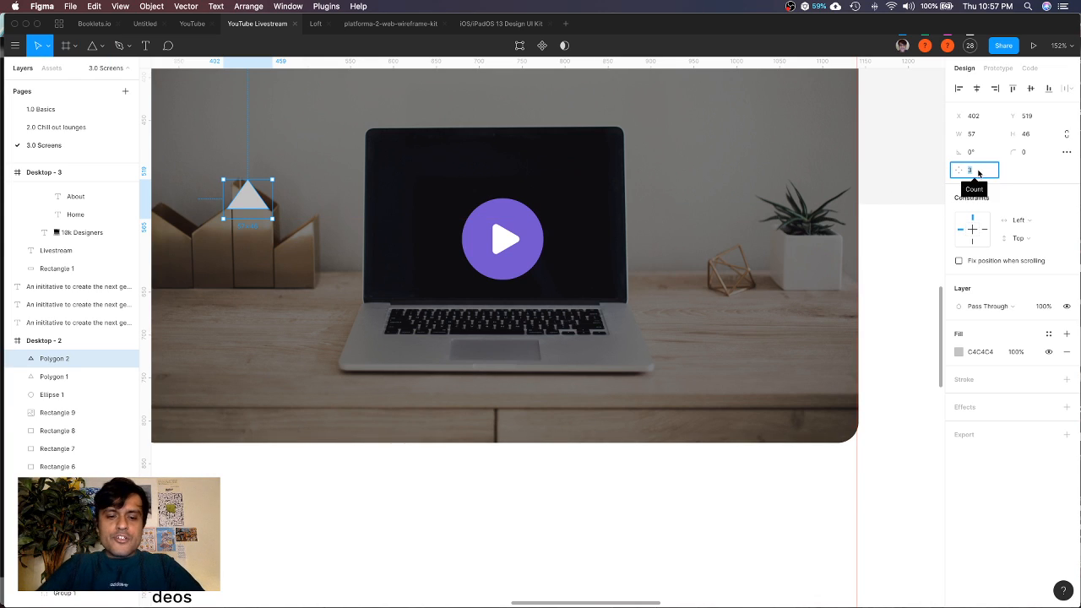
text(4)
key(Return)
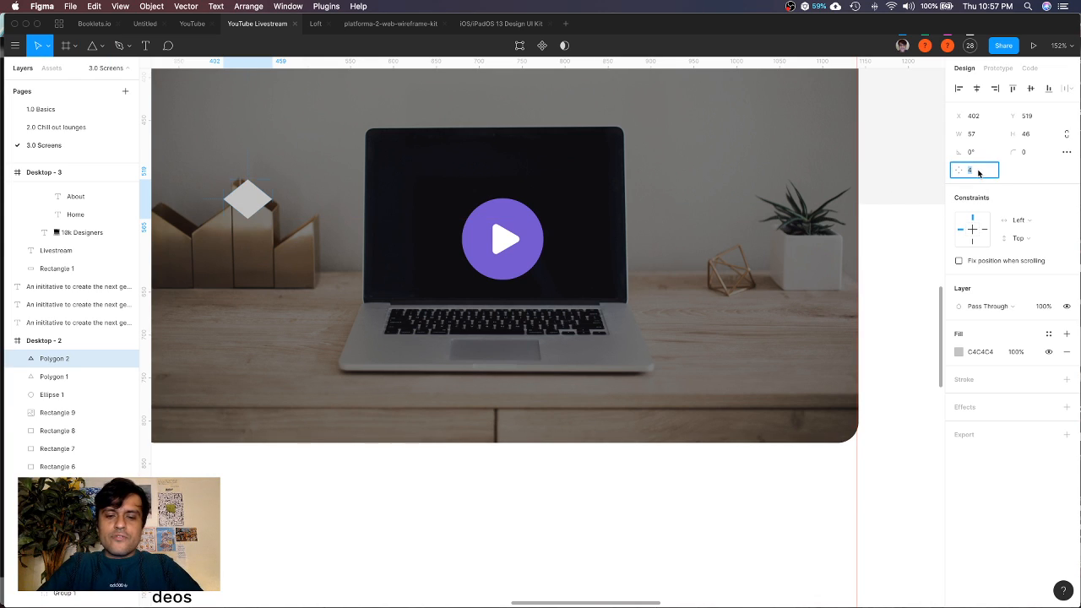
text(10)
key(Return)
click(977, 171)
text(3)
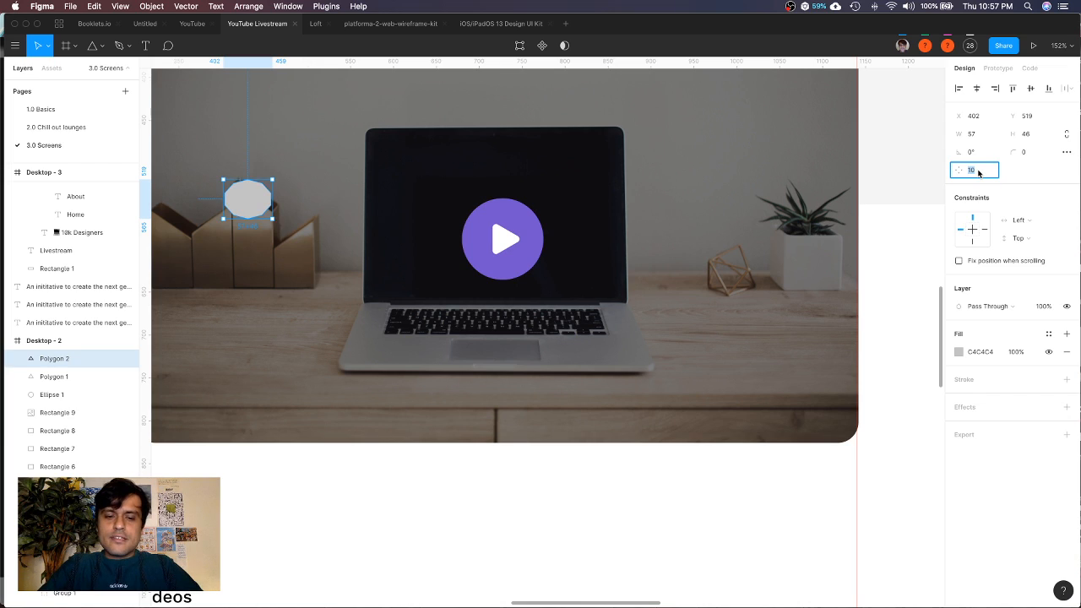
key(Return)
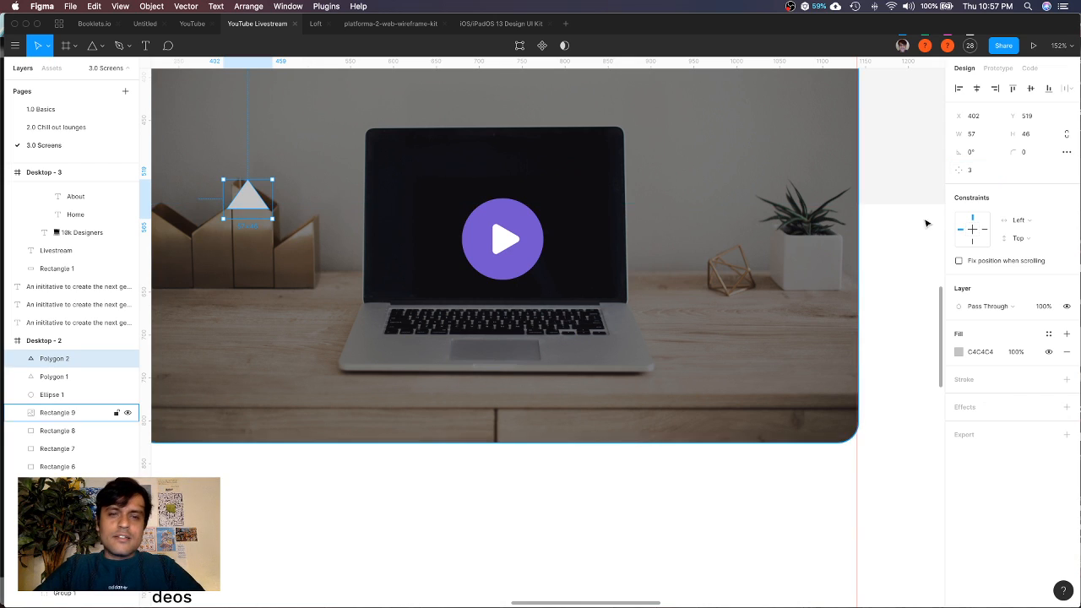
Try corner radii of 4 and 8 on the new triangle, and delete it
click(1028, 152)
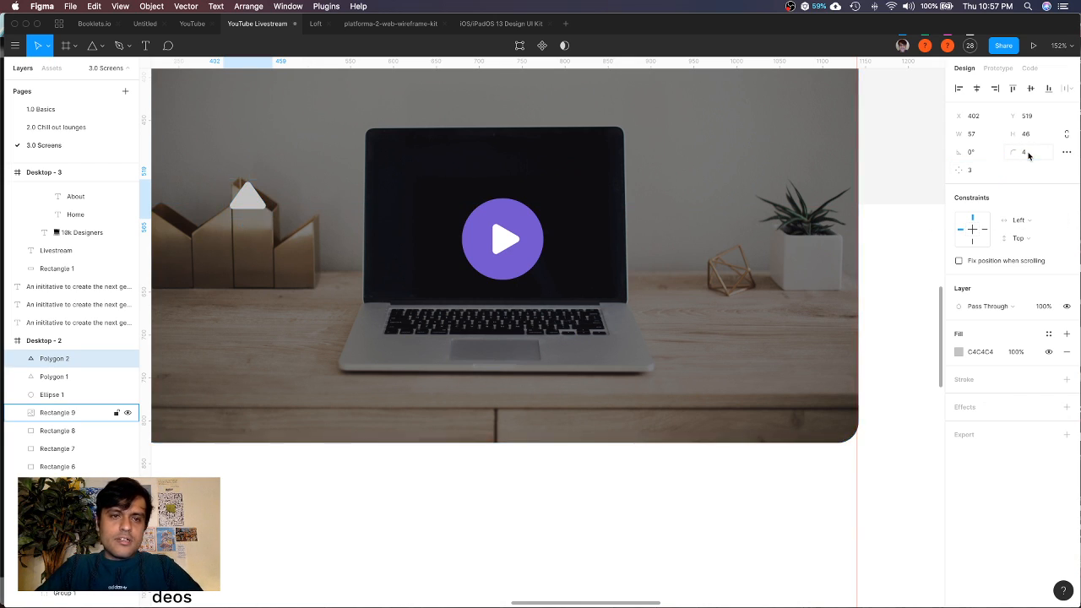
text(4)
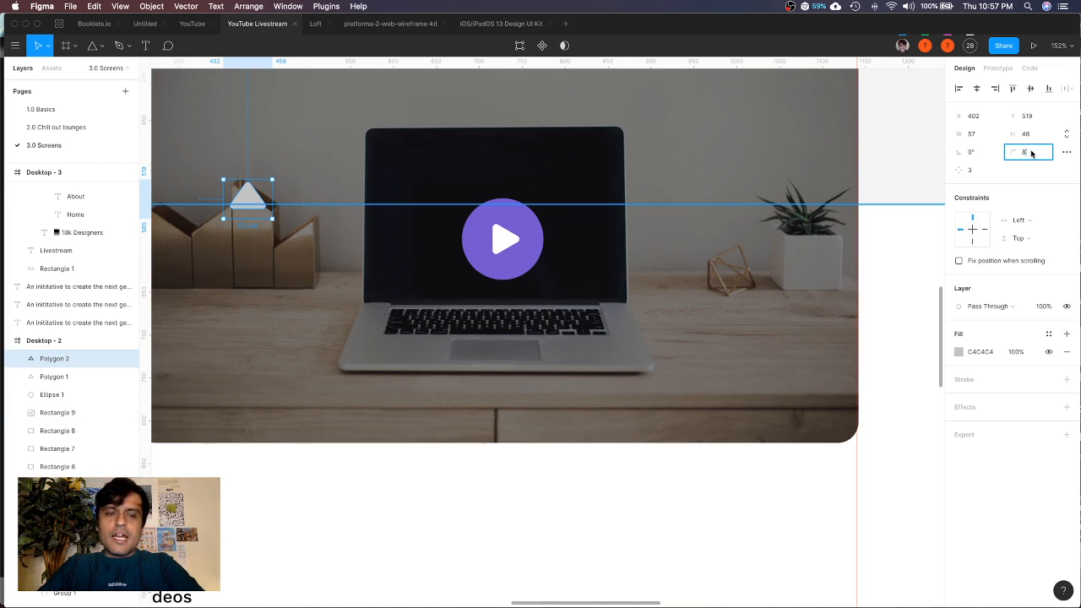
key(Return)
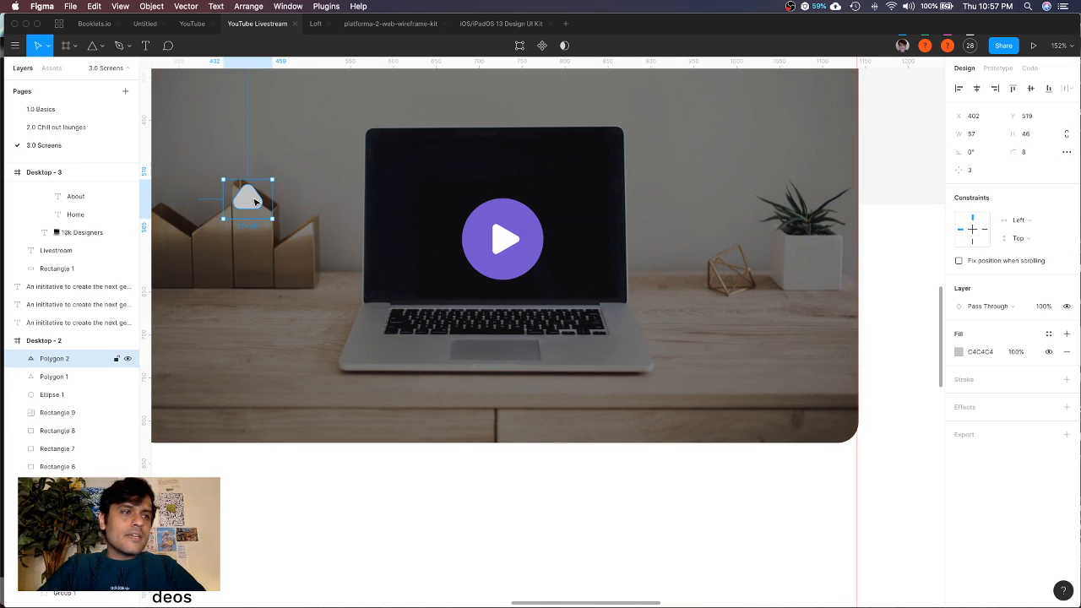
key(Delete)
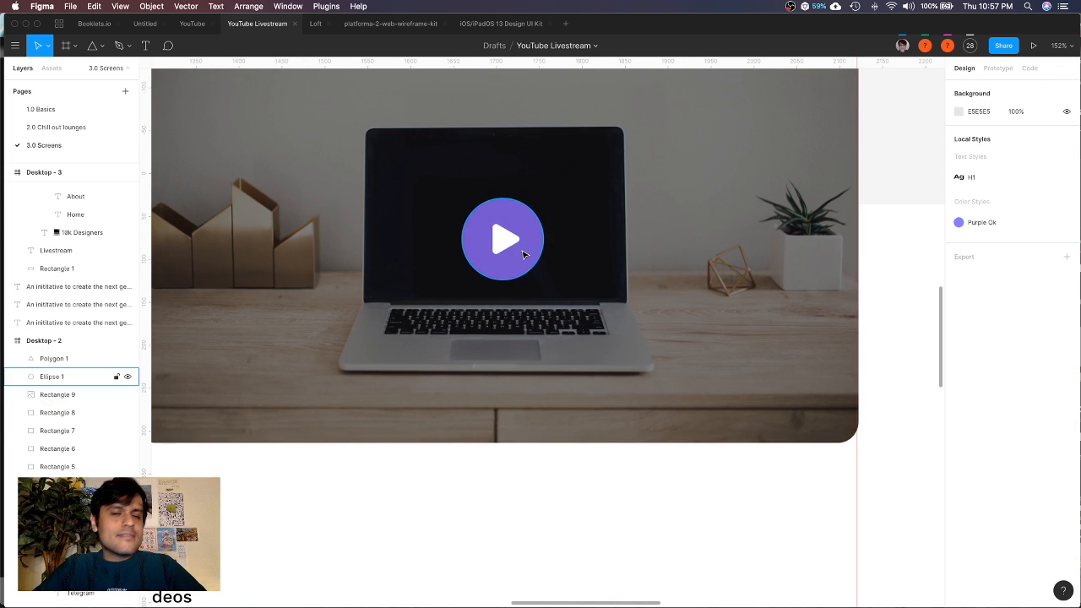
key(minus)
key(minus)
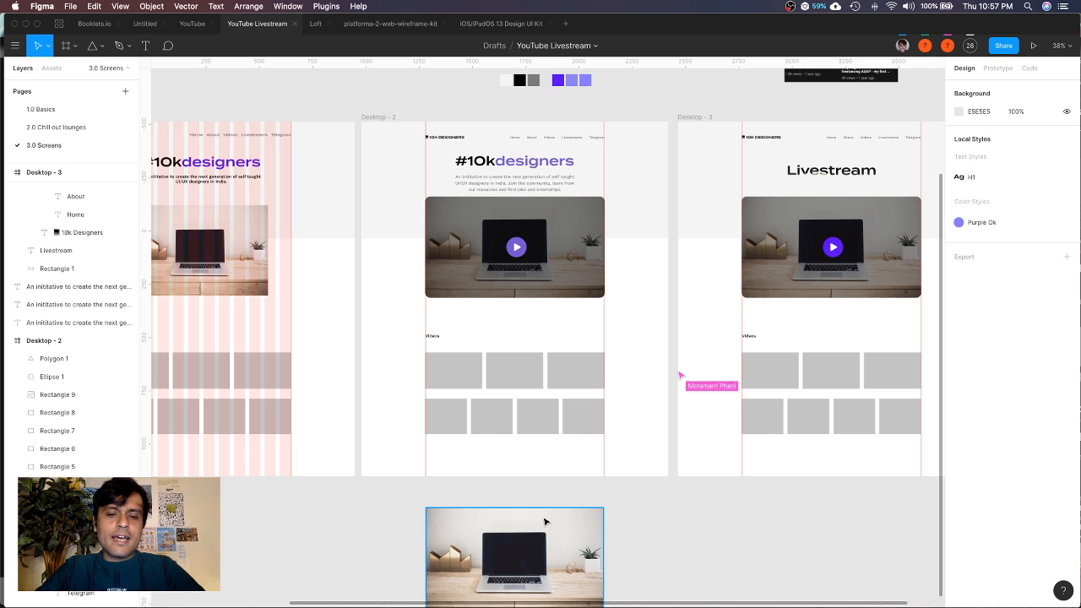
Switch to Chrome and search Google for "material design icons" in a new tab
key(super+Tab)
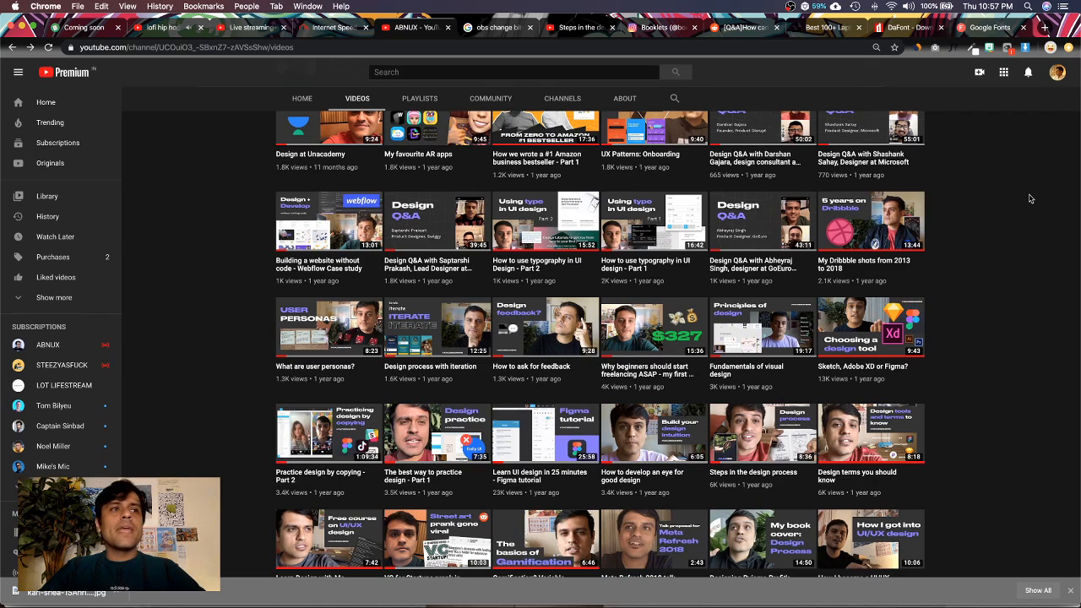
click(1045, 28)
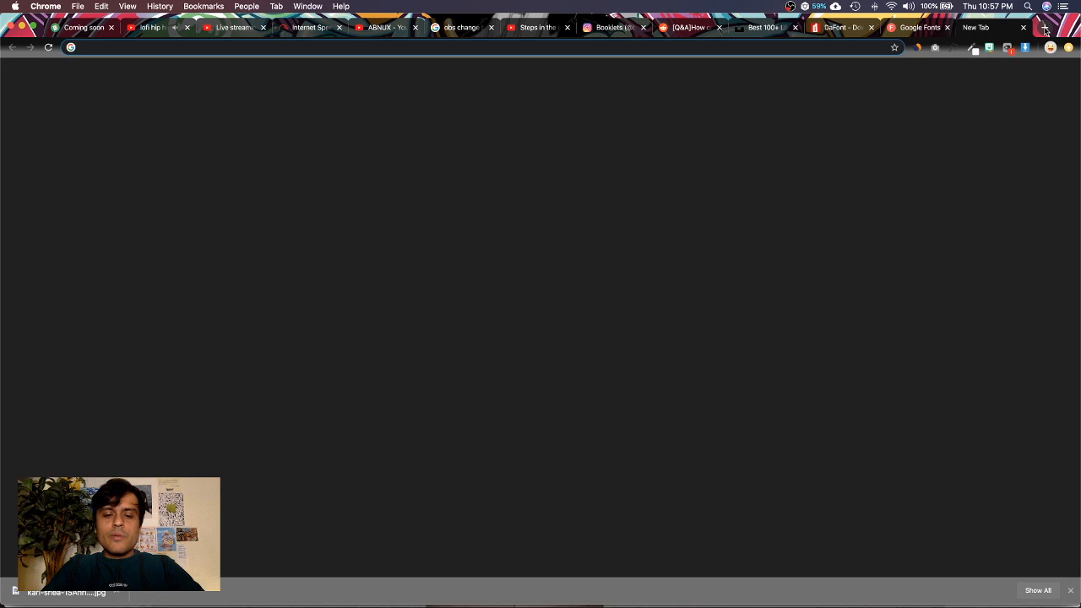
text(mate)
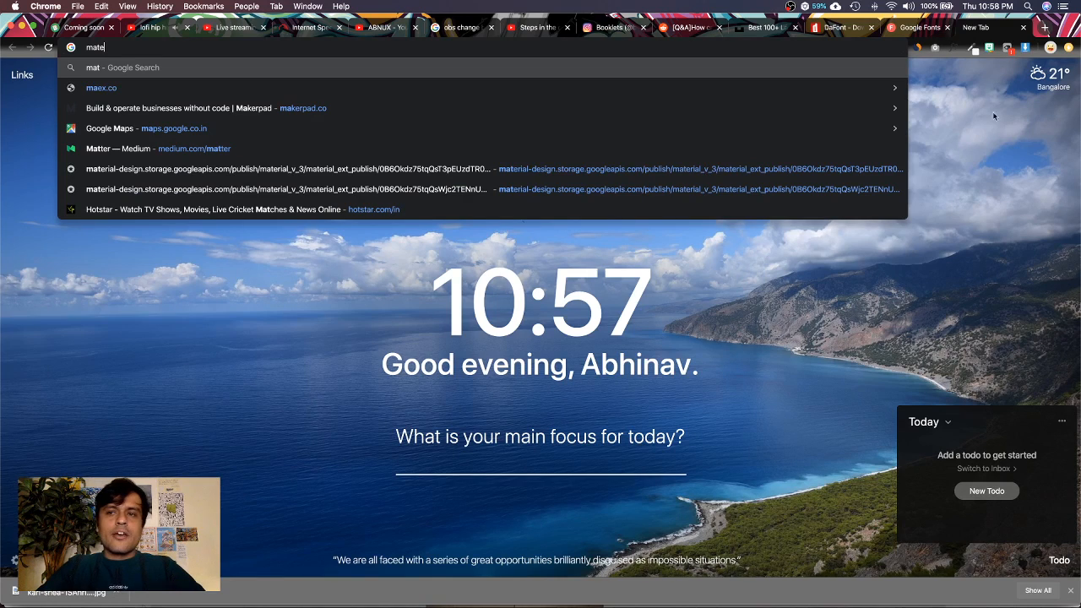
text(rial design icons)
key(Return)
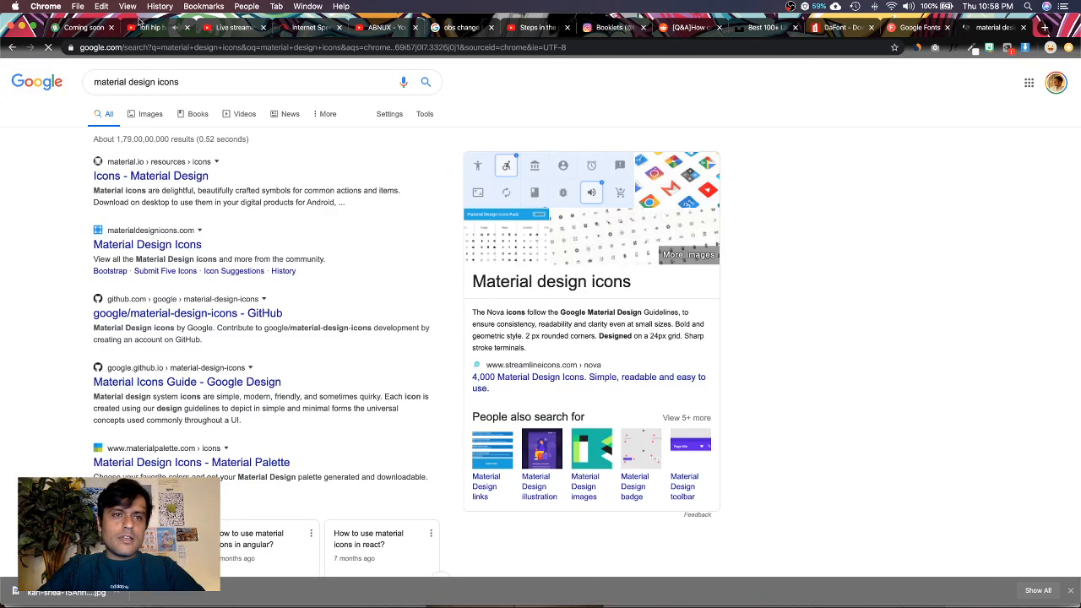
Check the livestream's chat and open the Icons - Material Design page from the search results
click(230, 30)
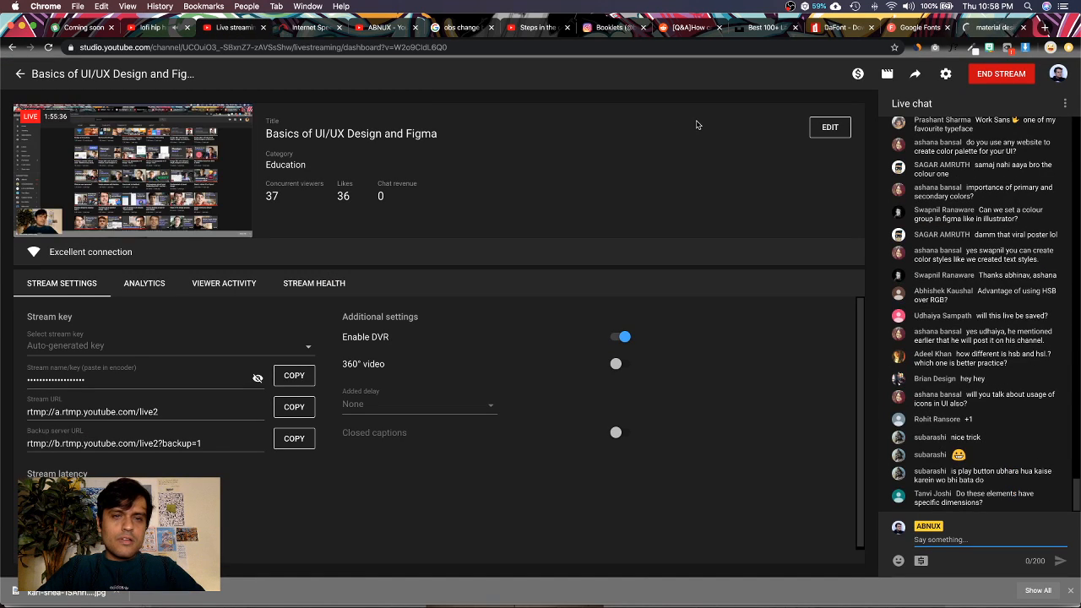
click(990, 28)
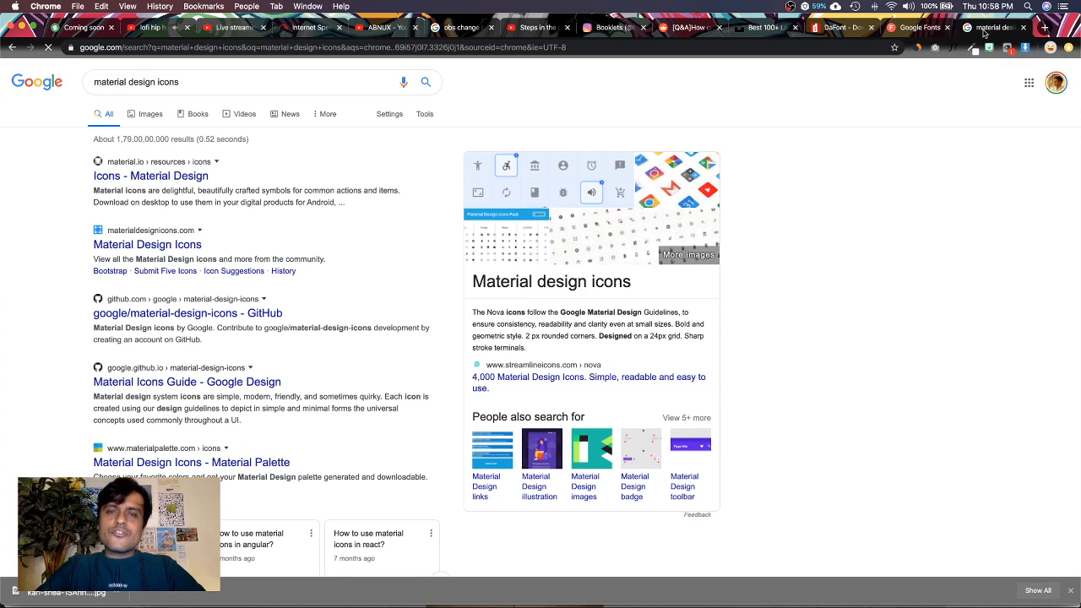
click(175, 178)
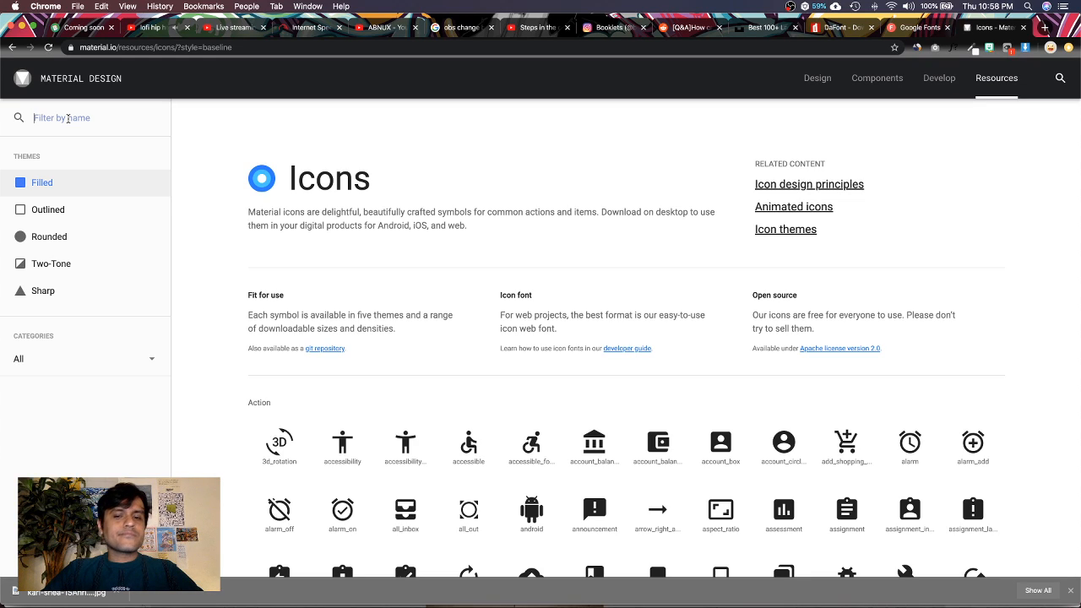
Go to the lofi hip hop stream and connect the Bose Colour SoundLink speaker over Bluetooth
key(XF86AudioMute)
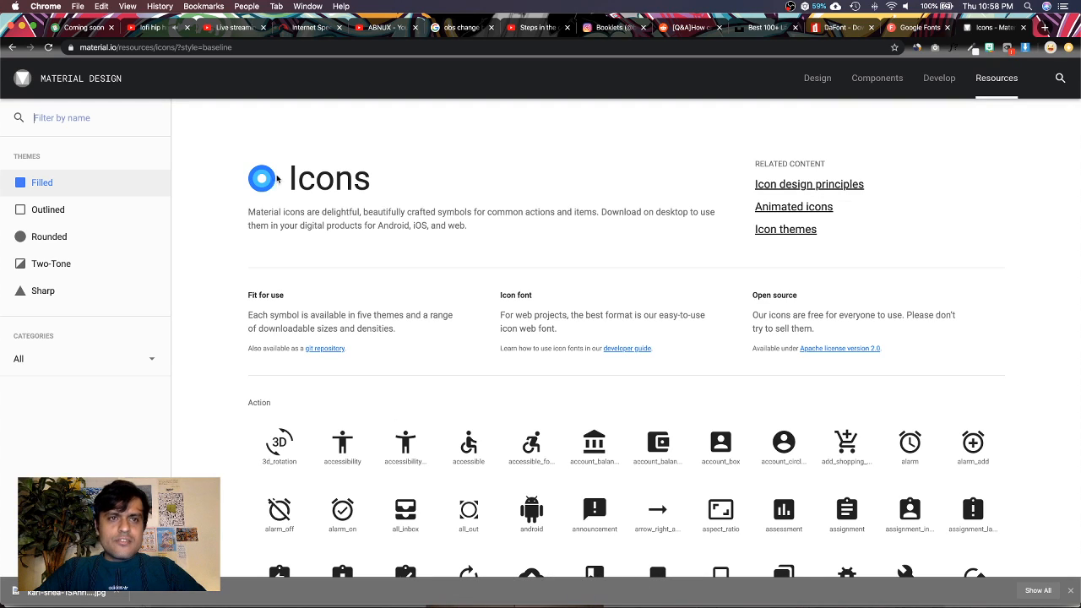
click(157, 28)
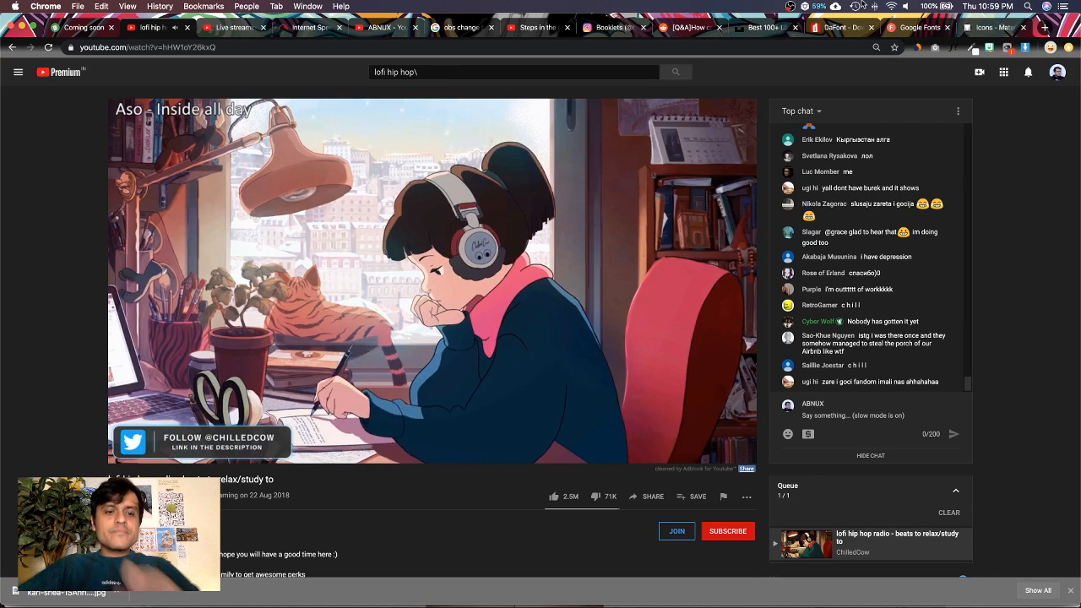
mouse_move(223, 457)
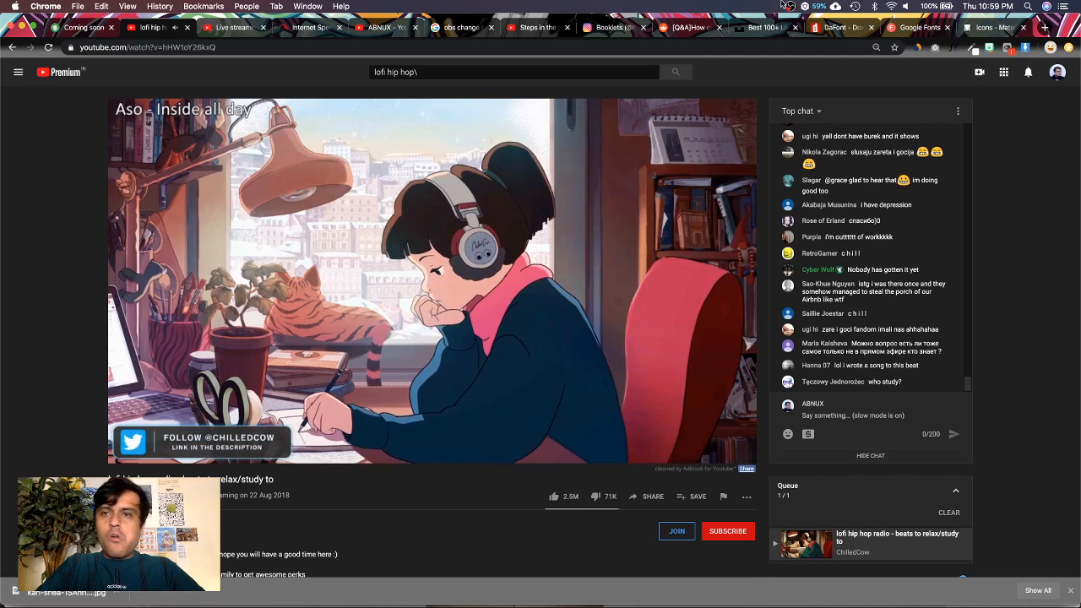
click(874, 7)
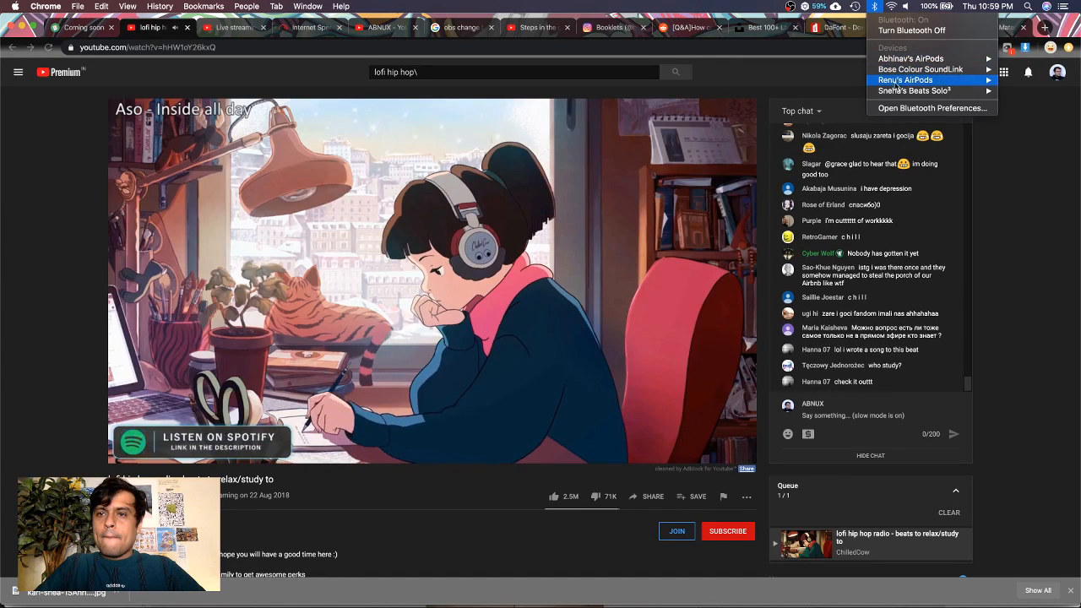
mouse_move(902, 72)
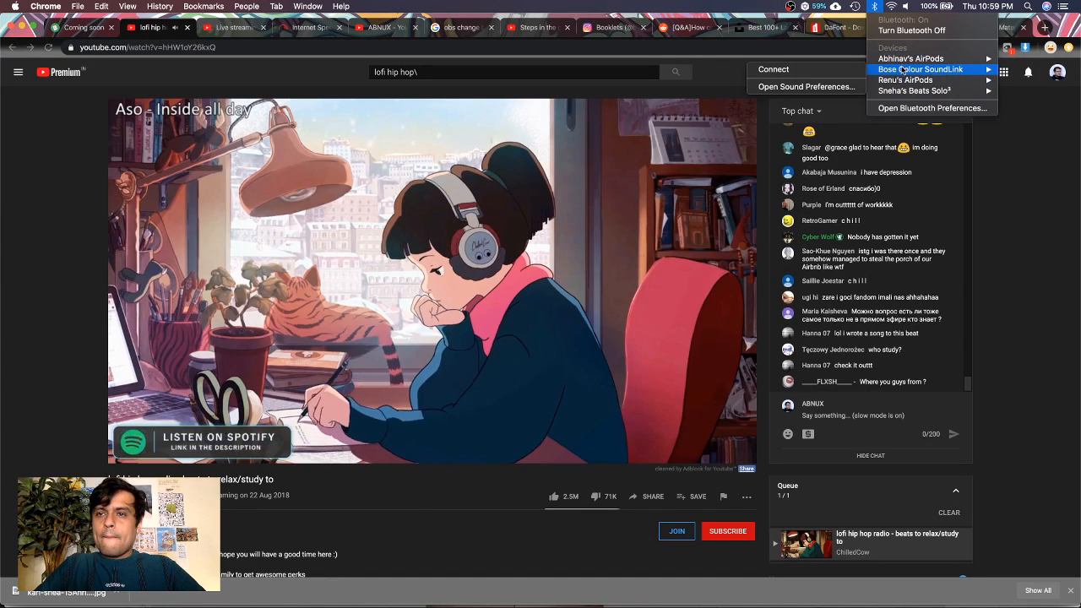
click(849, 71)
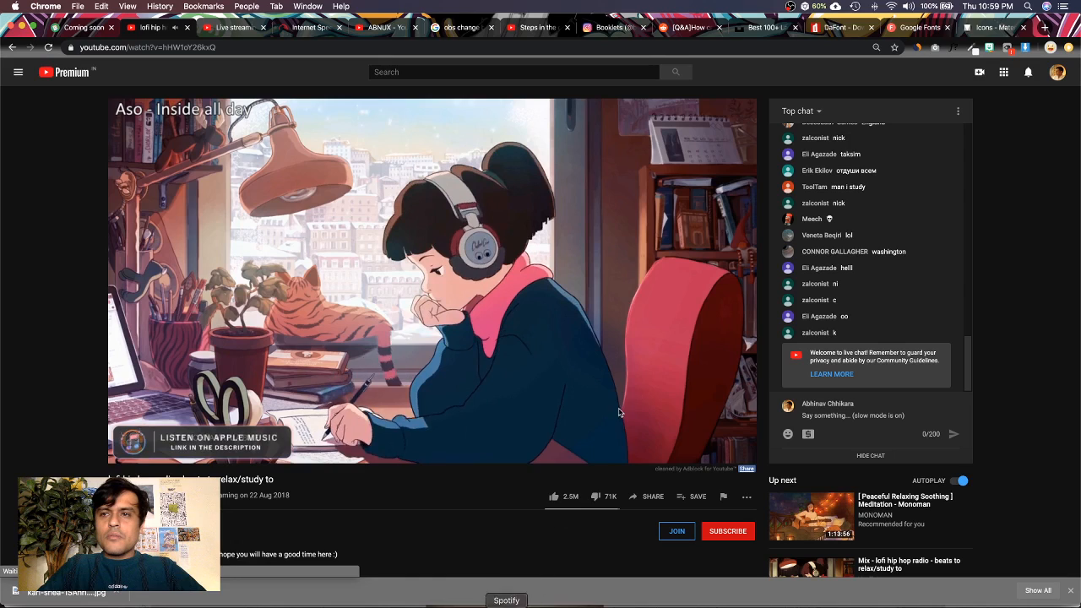
Check the livestream's chat, and switch back to Figma to view the play button in Desktop - 2
click(231, 28)
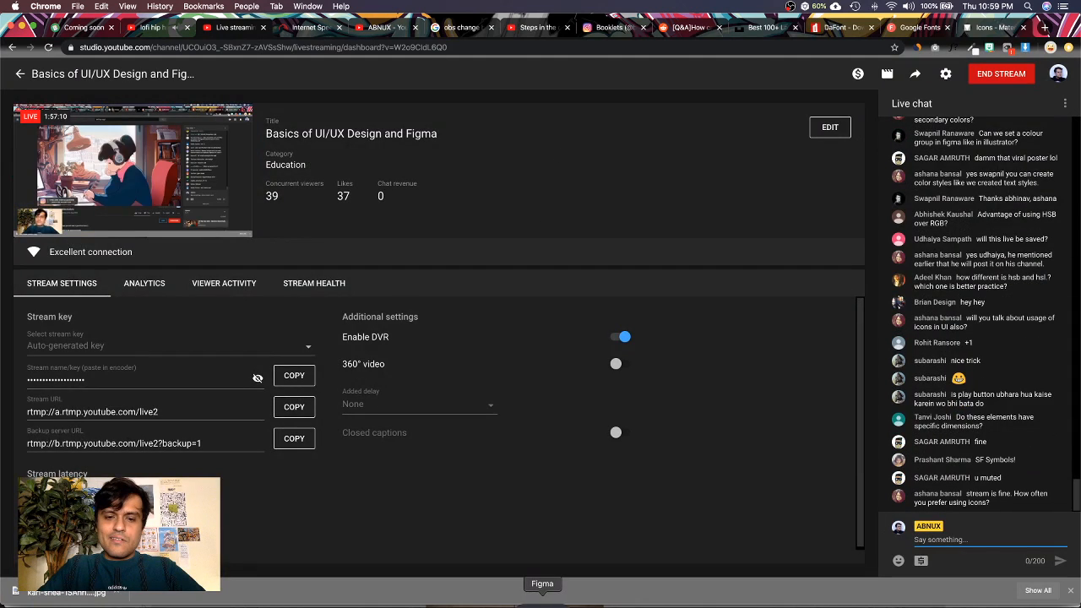
click(541, 600)
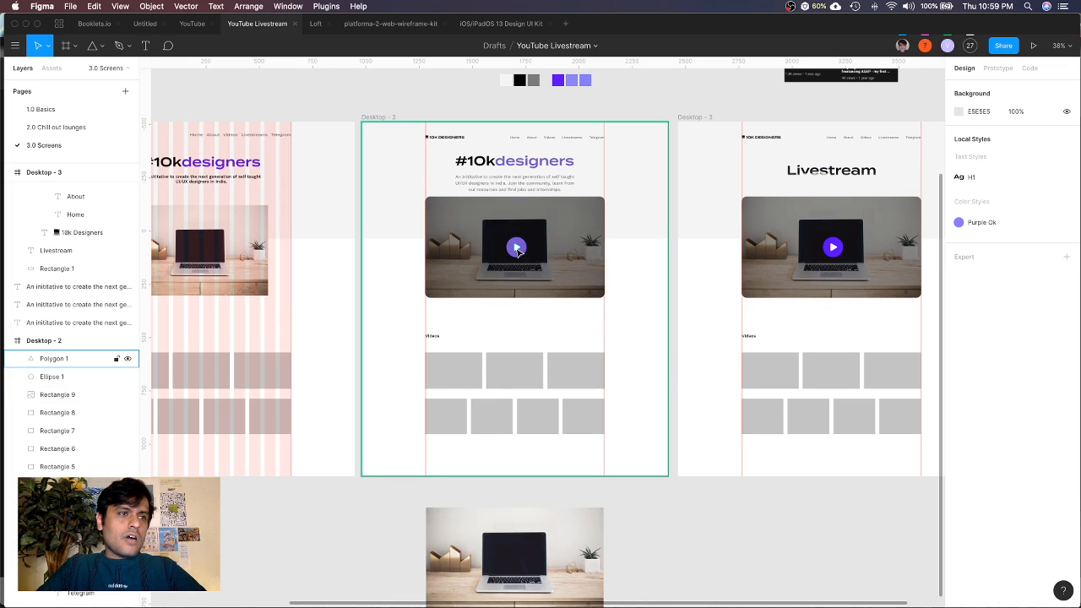
scroll(517, 249, up, 5)
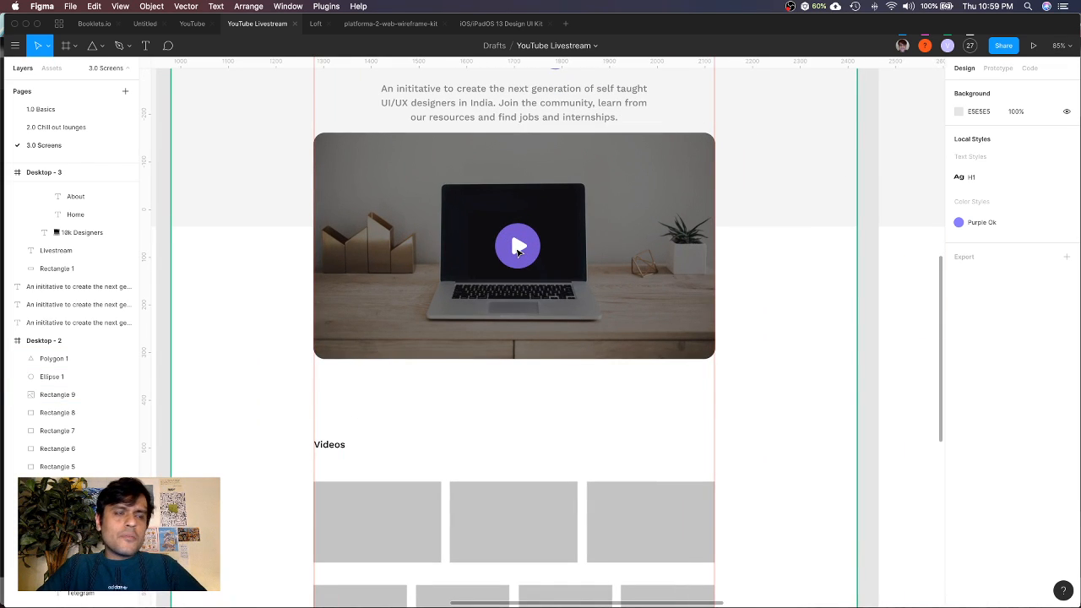
Examine the play button's triangle, its circle and the laptop image behind them, selecting the two shapes separately and together
click(519, 248)
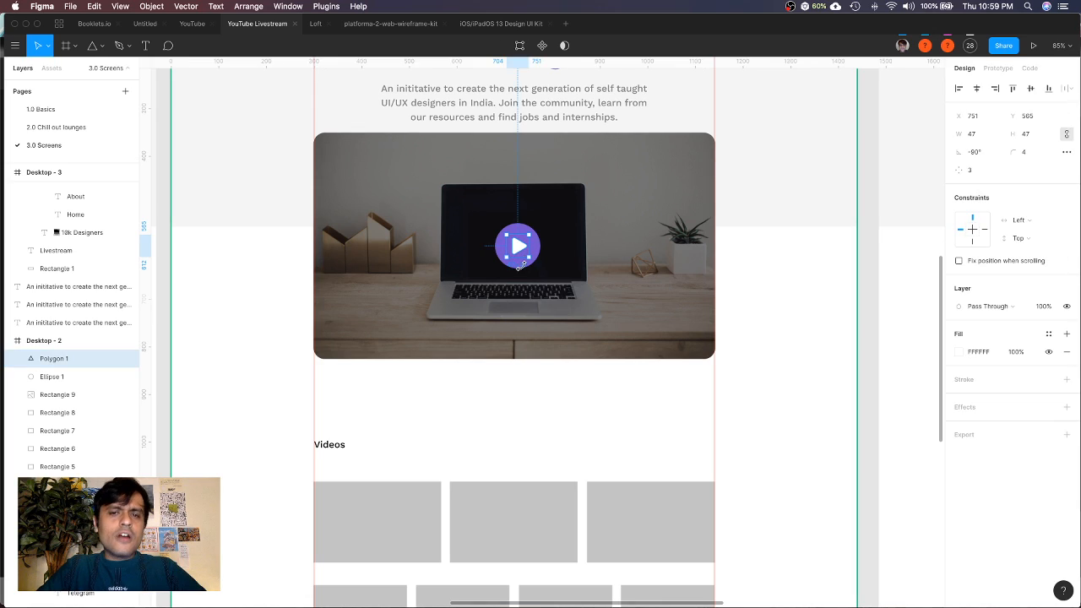
click(522, 266)
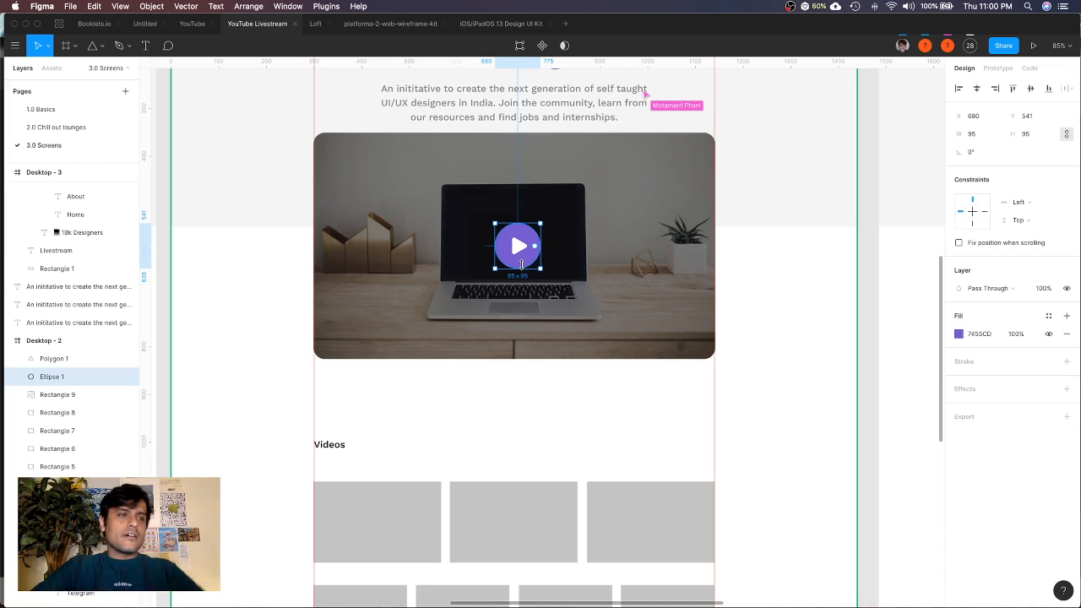
click(573, 273)
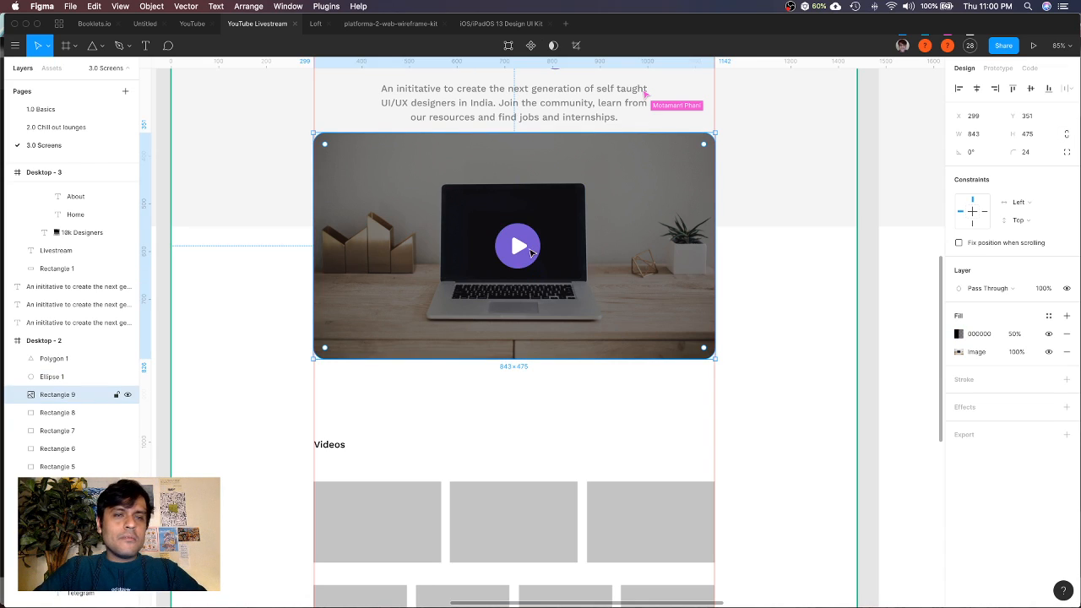
click(519, 250)
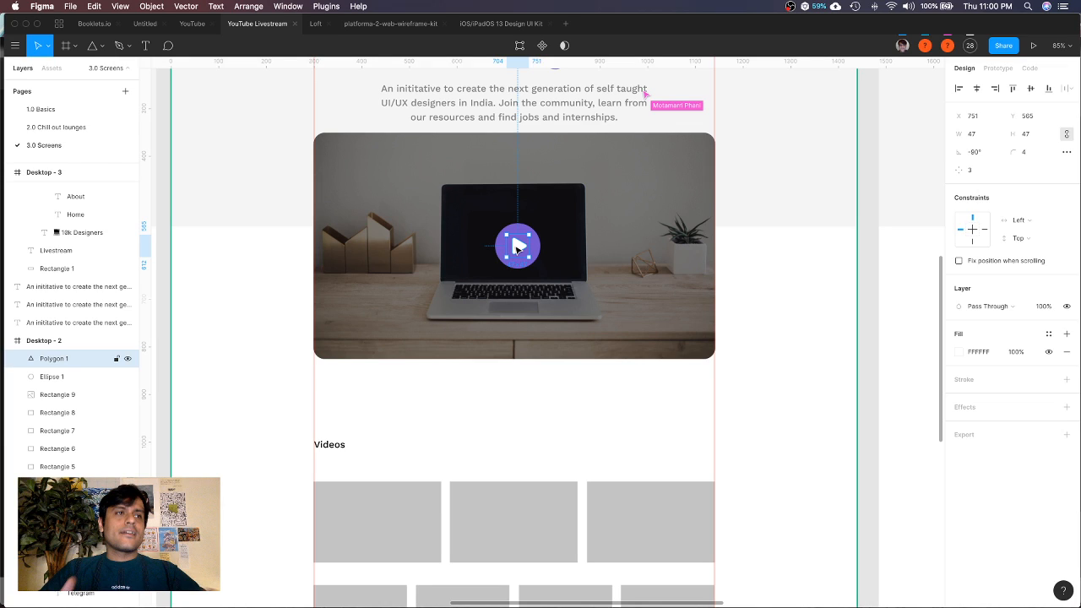
shift+click(534, 251)
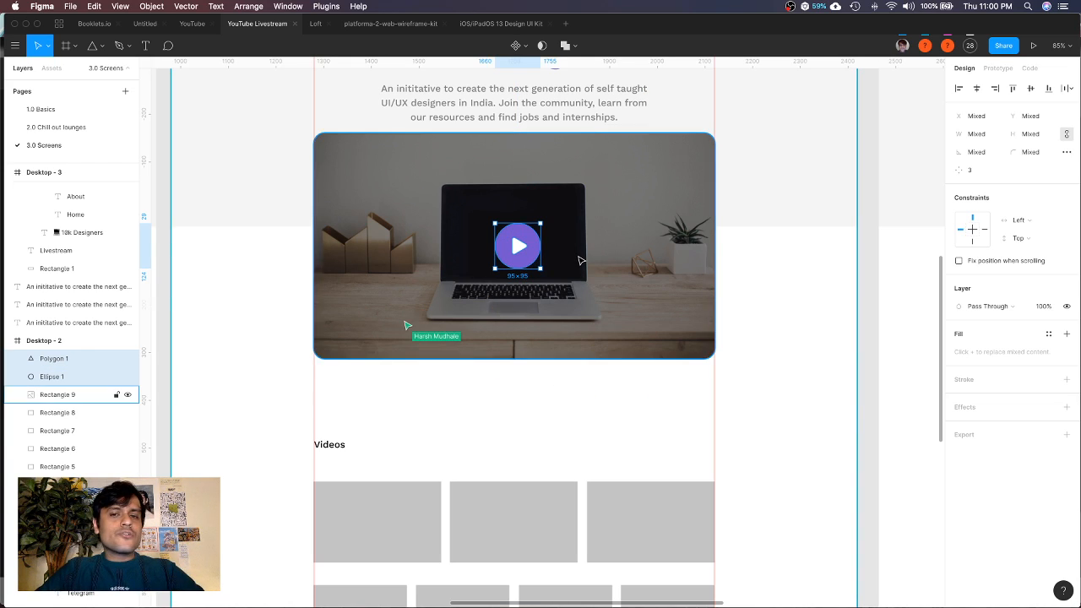
click(578, 261)
click(532, 253)
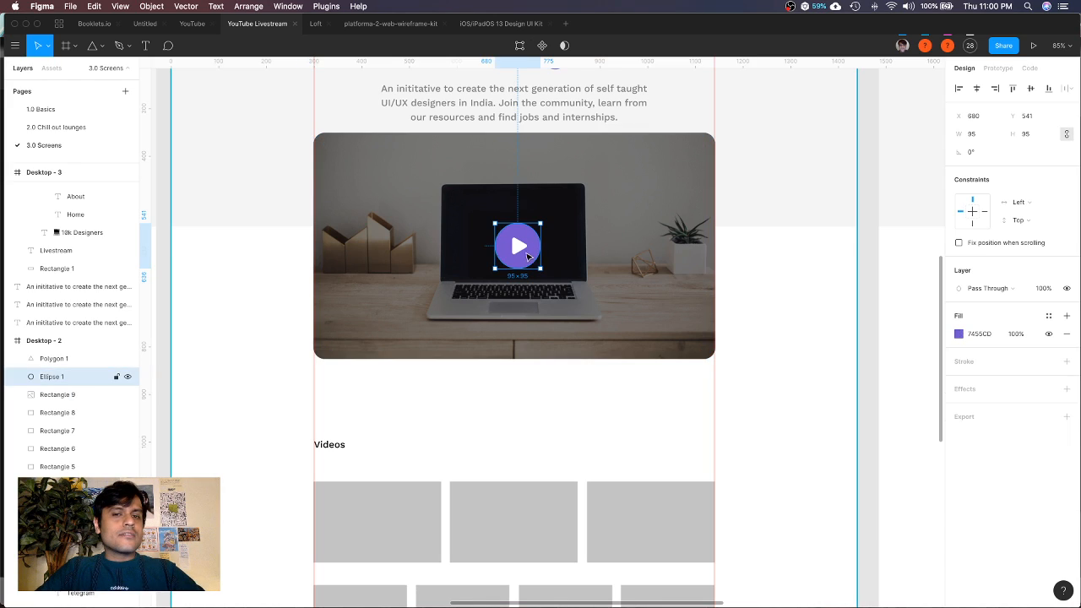
shift+click(522, 251)
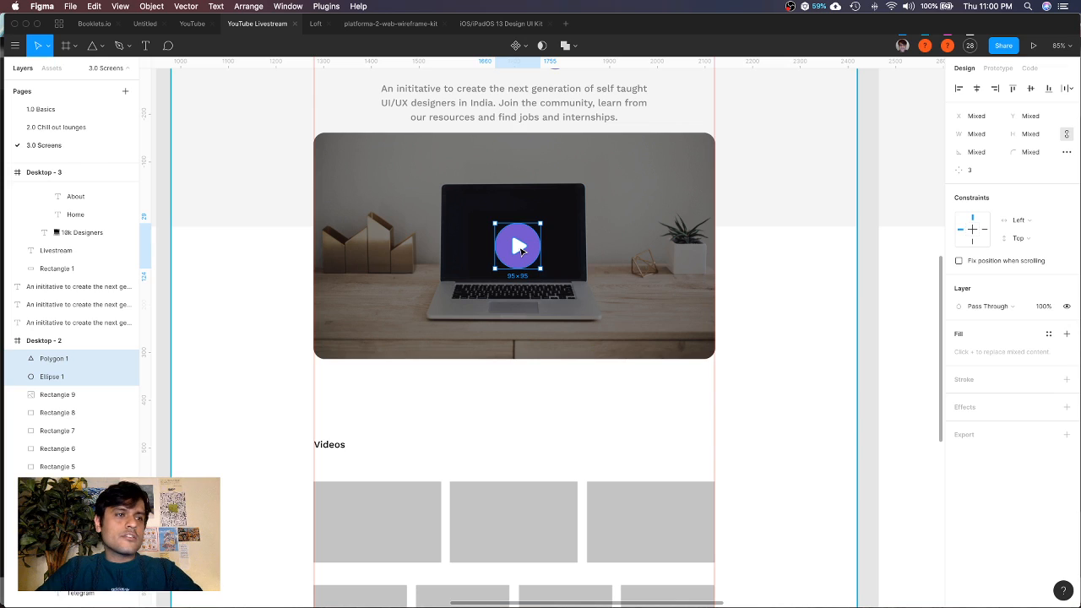
Delete the play button's triangle and circle from the laptop image in Desktop - 2
scroll(522, 251, up, 3)
click(549, 284)
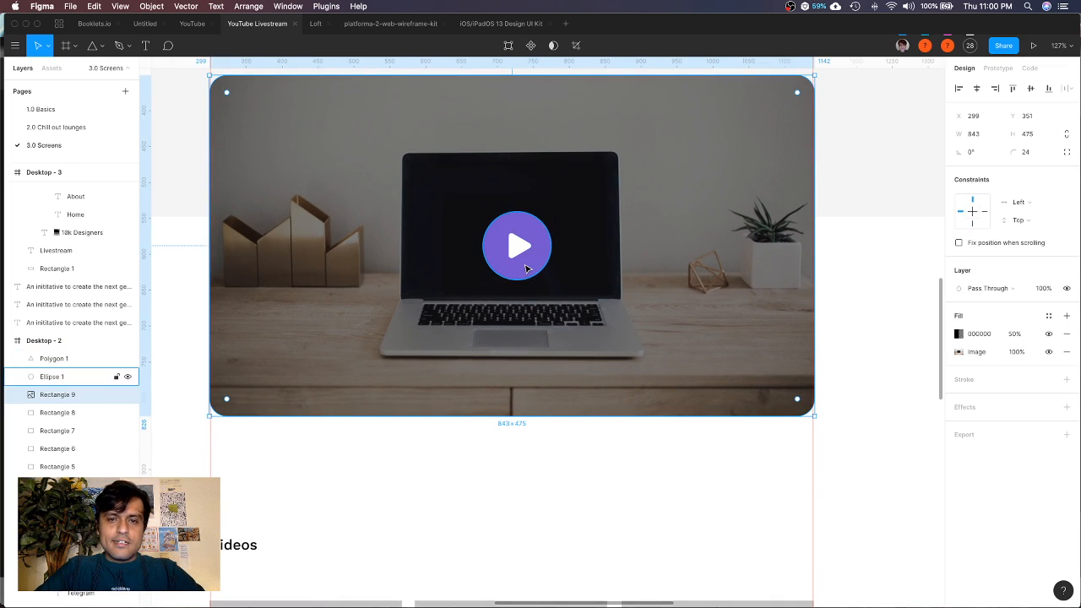
click(526, 268)
scroll(524, 254, down, 2)
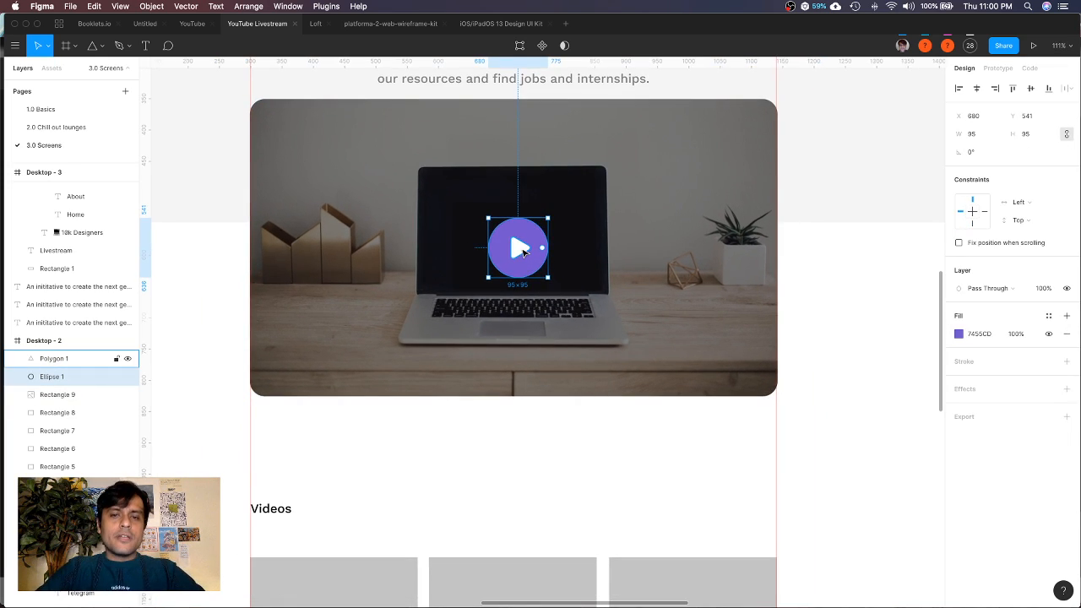
key(Delete)
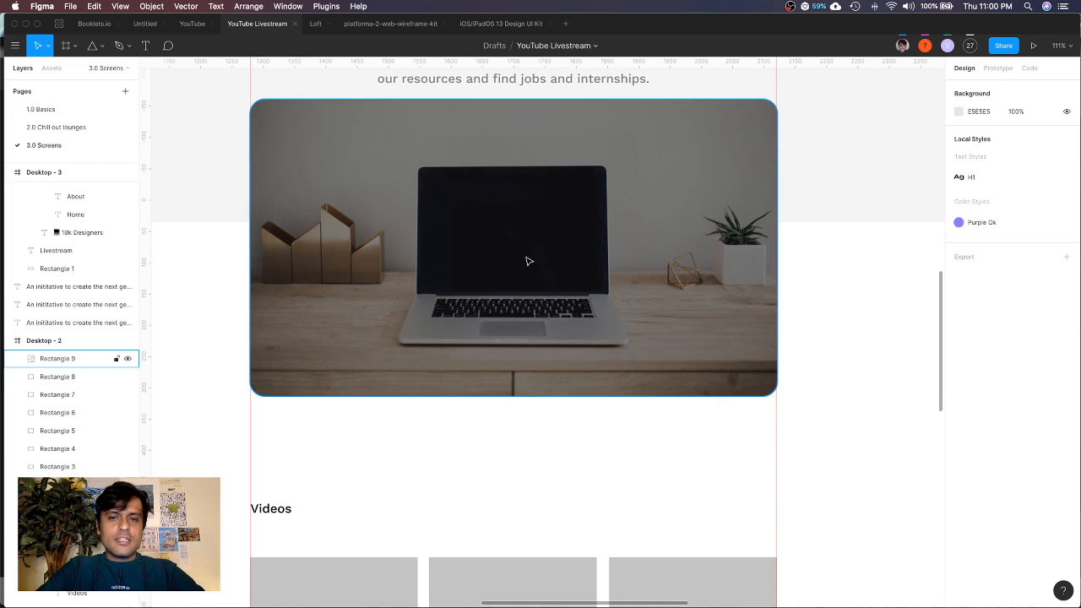
Draw a circle about 93 × 93 centred on the laptop image with the Ellipse tool
click(527, 261)
click(102, 46)
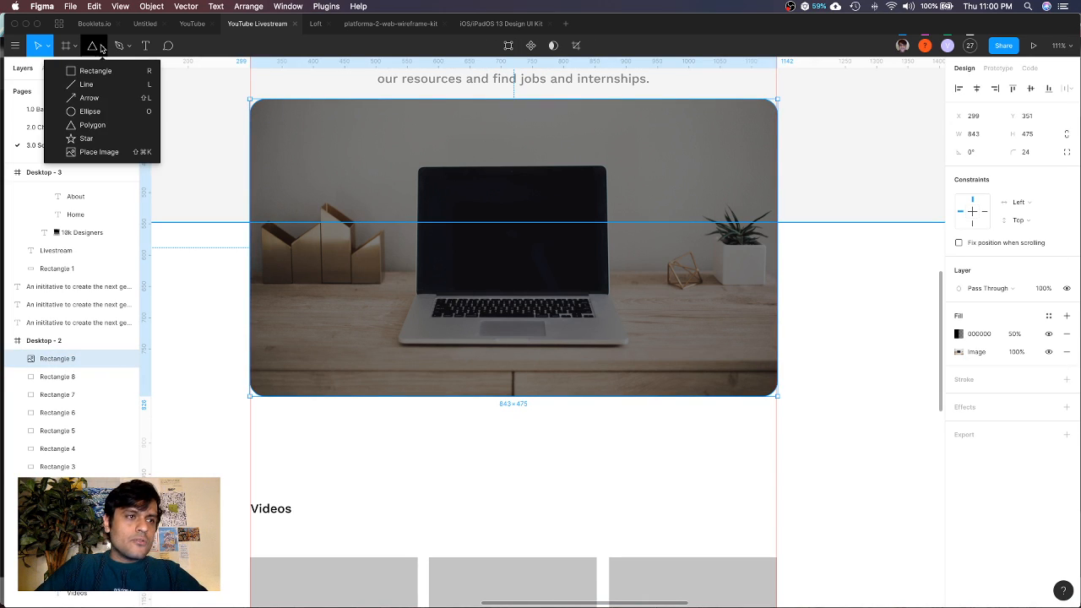
click(91, 110)
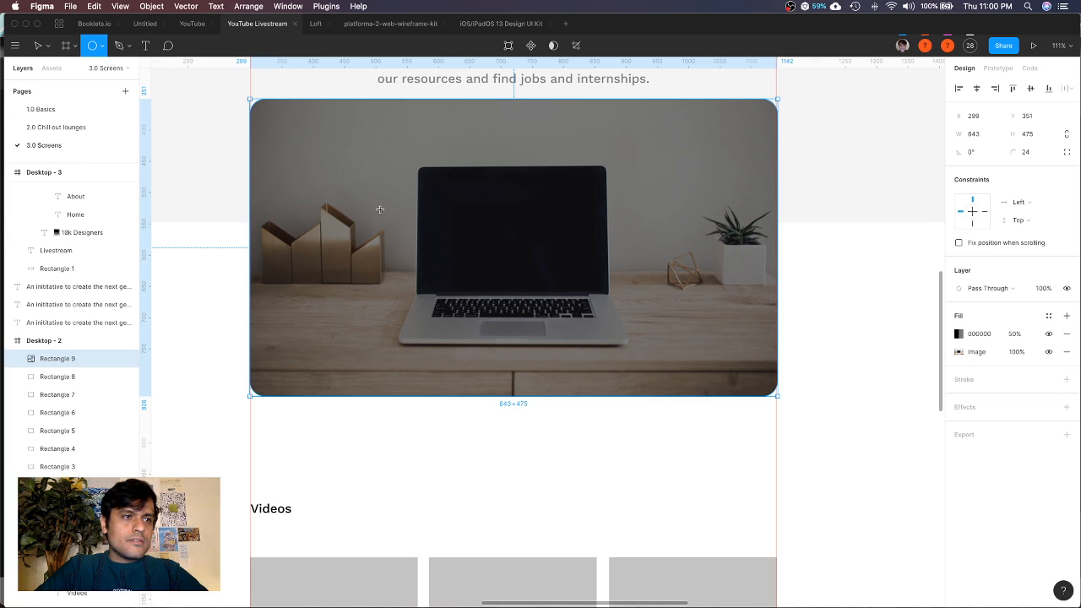
mouse_move(435, 228)
mouse_down()
mouse_move(495, 286)
mouse_move(490, 254)
mouse_move(513, 250)
mouse_up()
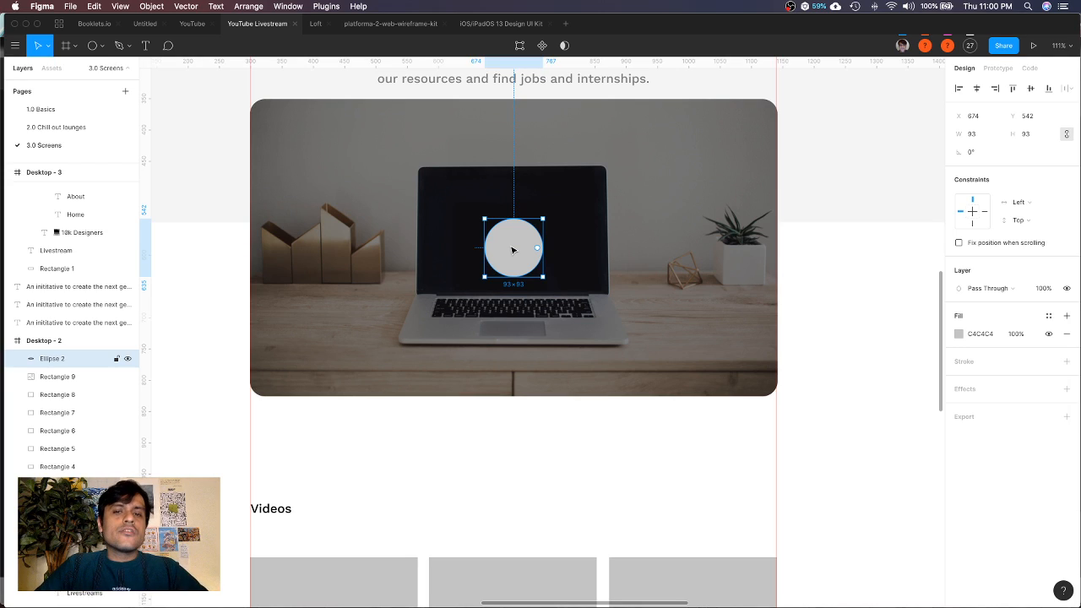
Apply the Purple Ok colour style to the new circle's fill
click(959, 334)
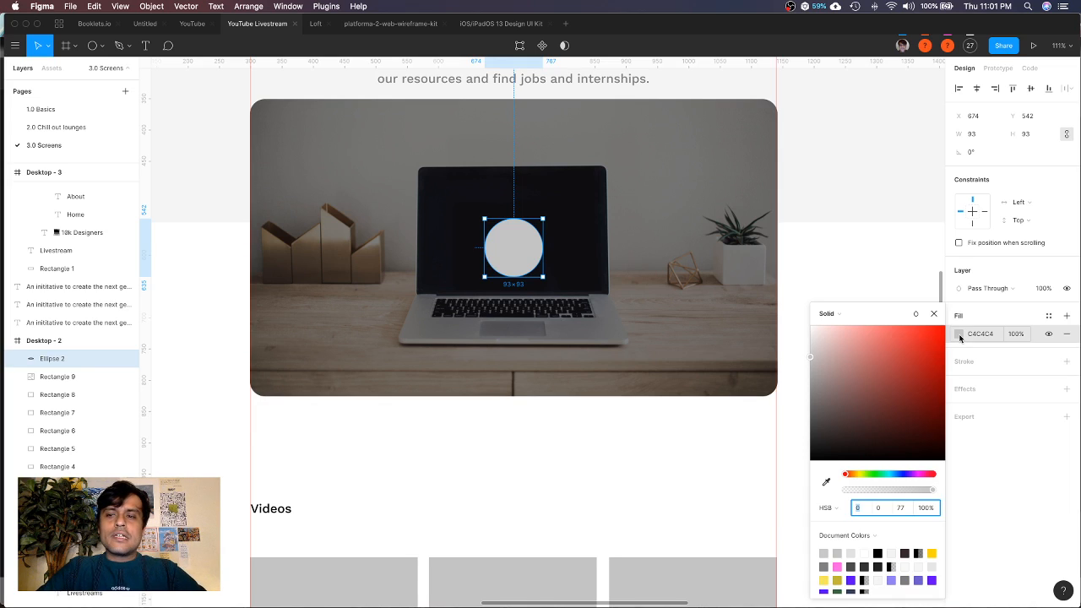
click(960, 335)
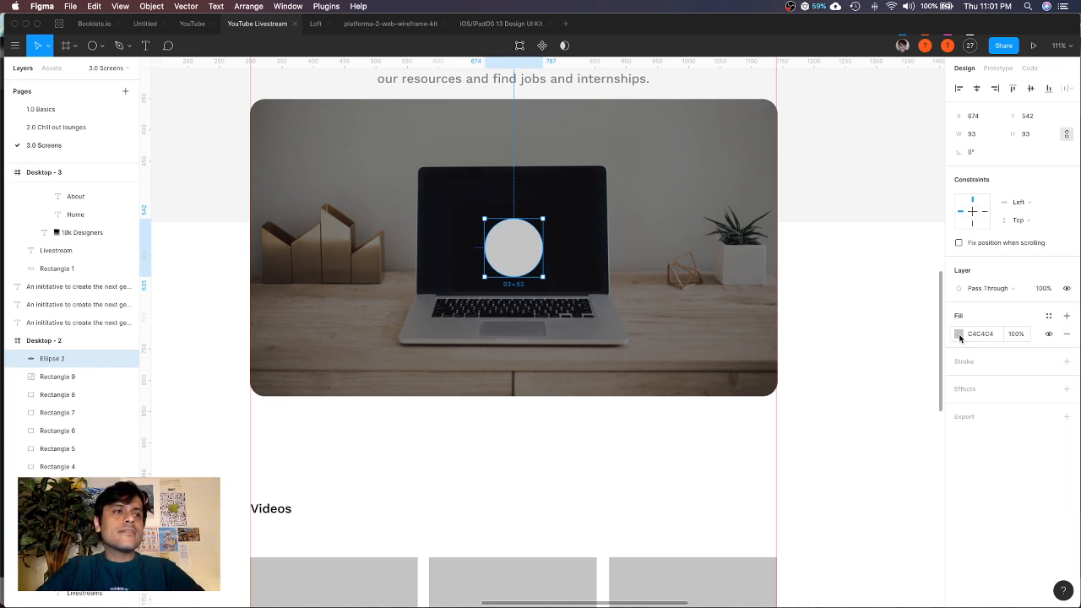
click(960, 335)
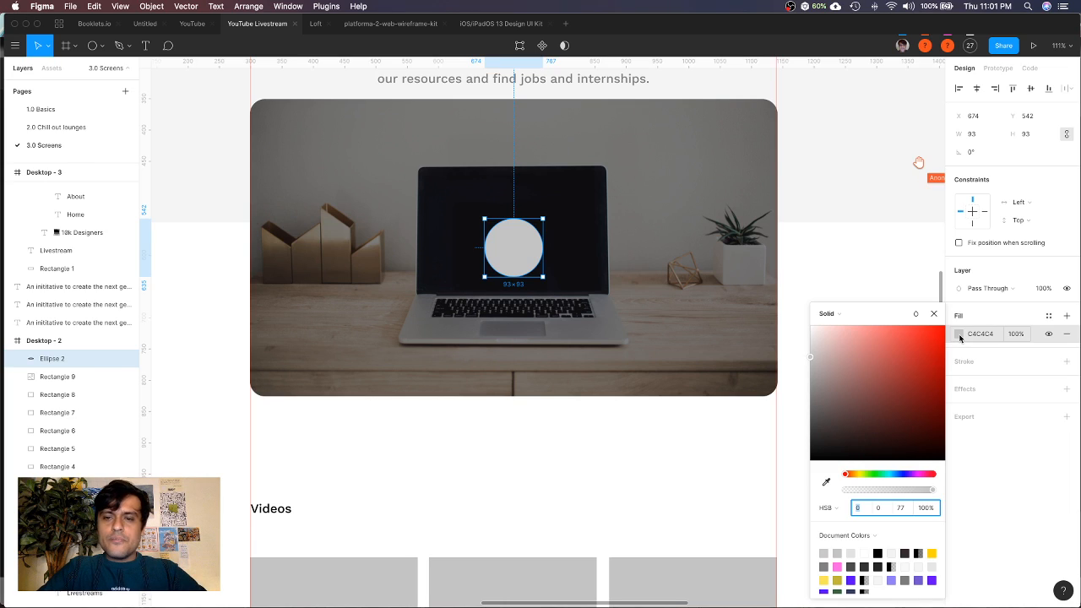
click(960, 336)
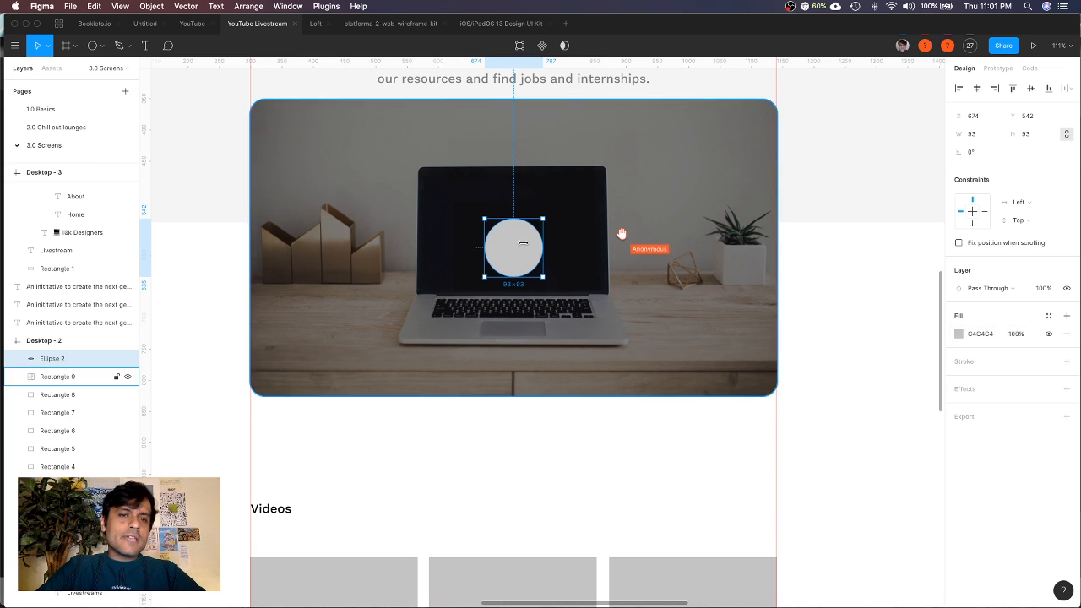
click(1049, 316)
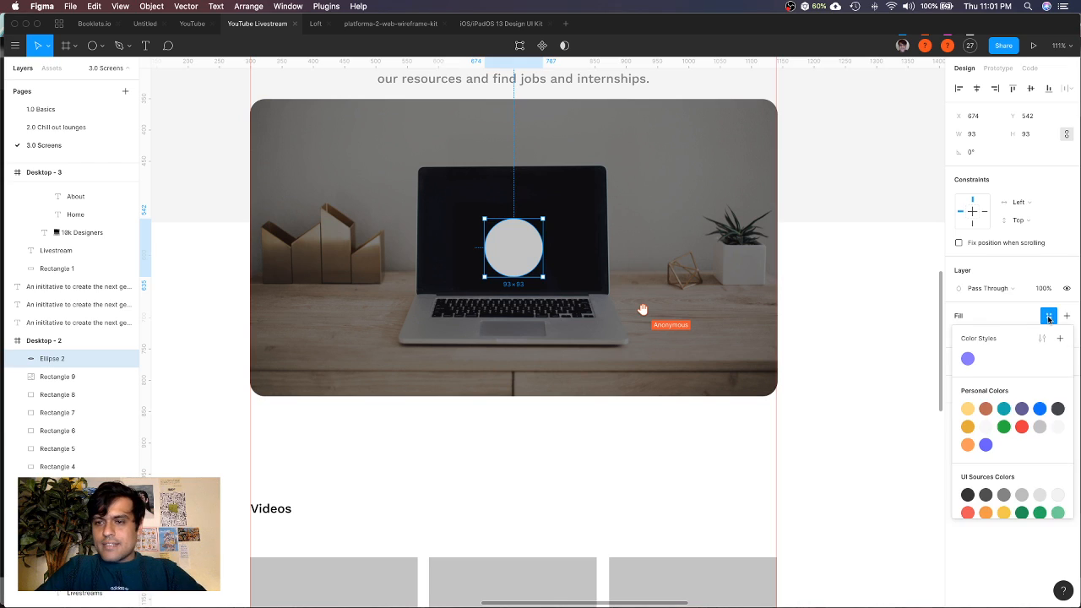
click(972, 358)
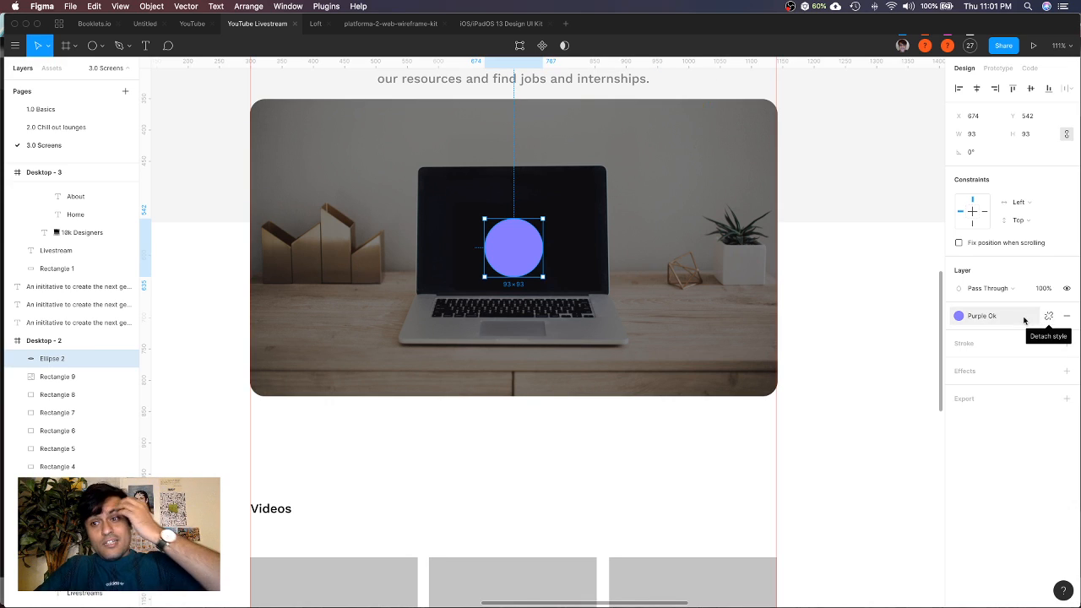
Detach the colour style from the circle's fill, keeping the colour 8678FF
click(1049, 316)
click(960, 335)
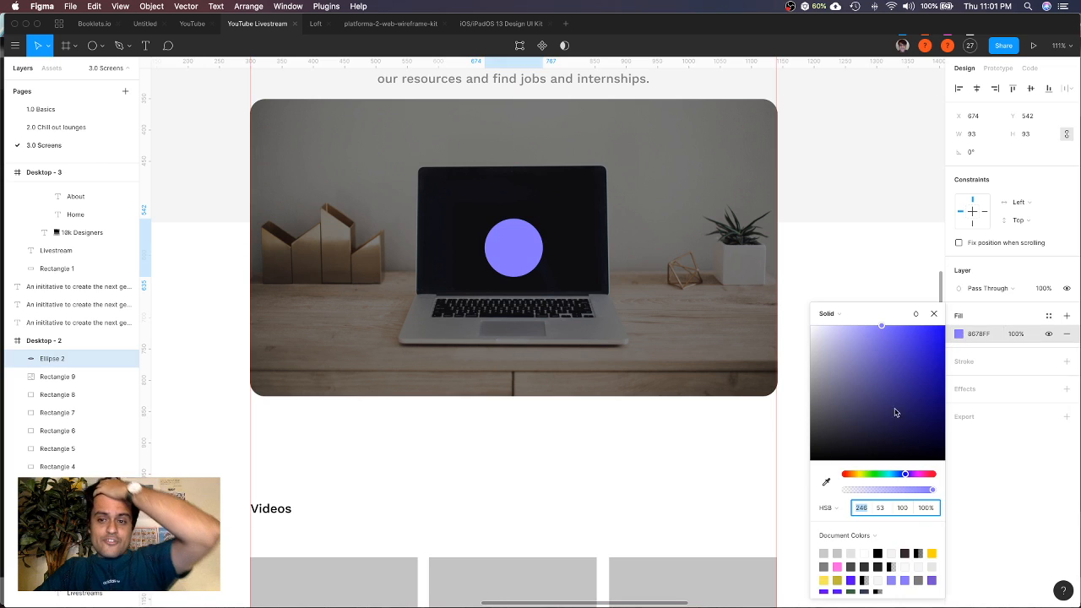
click(934, 313)
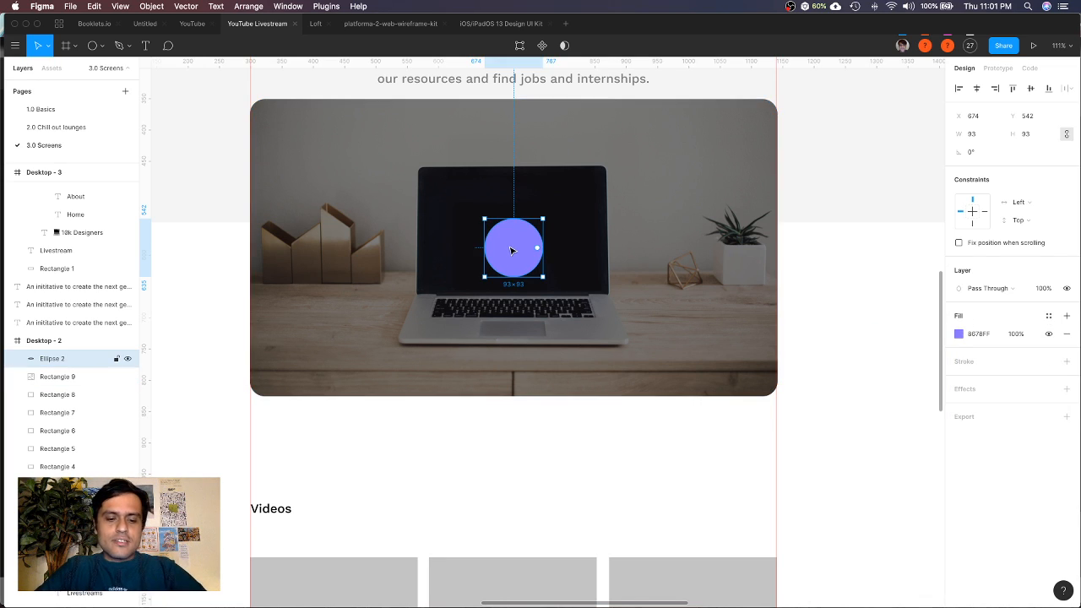
Draw a triangle about 44 × 44 inside the purple circle with the Polygon tool
click(96, 45)
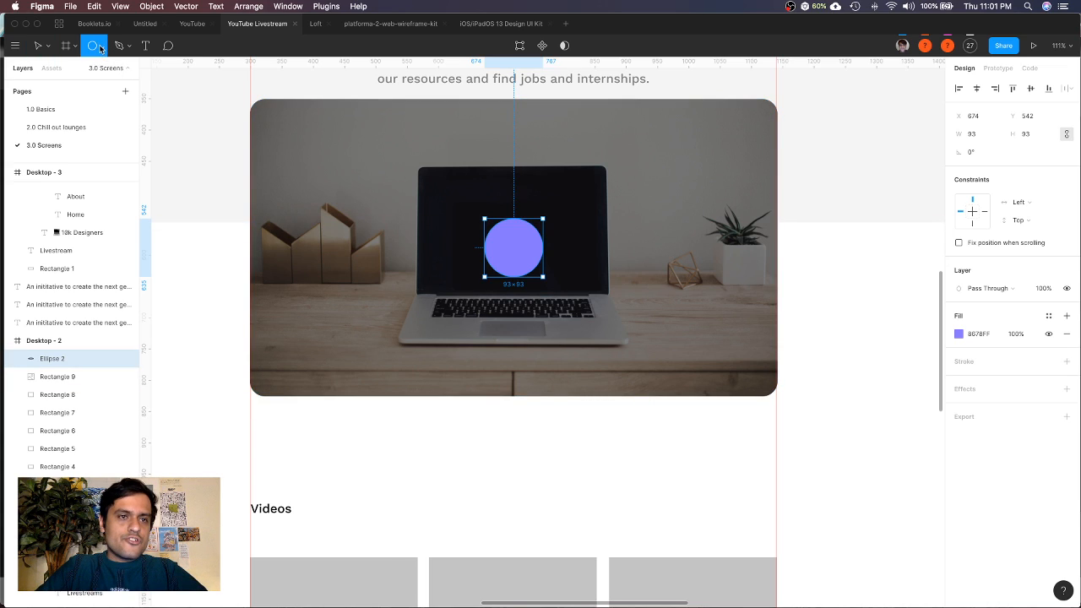
click(101, 47)
click(103, 124)
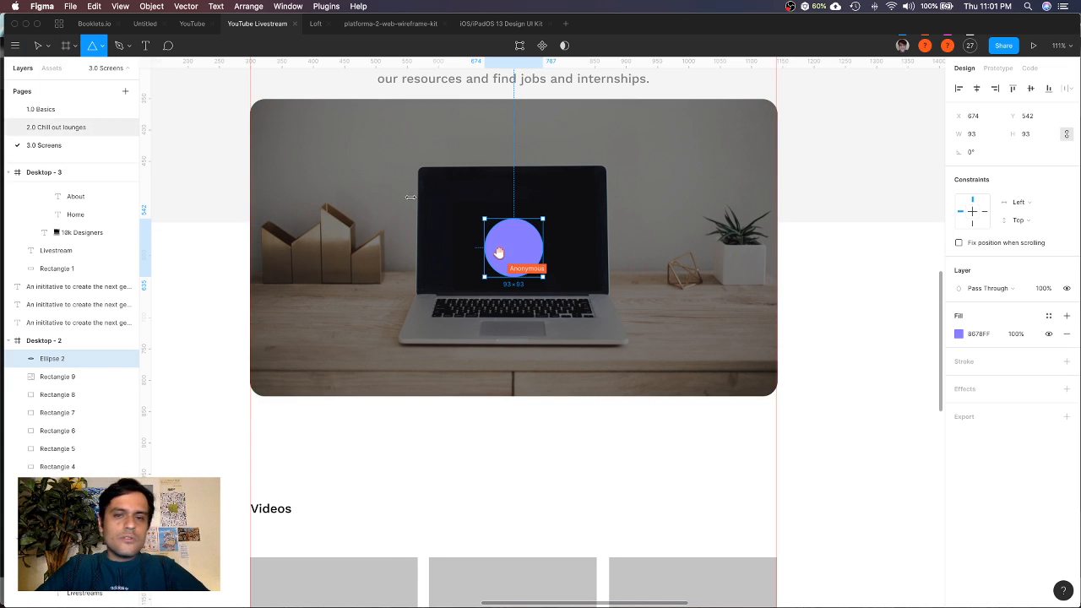
drag(503, 242, 533, 269)
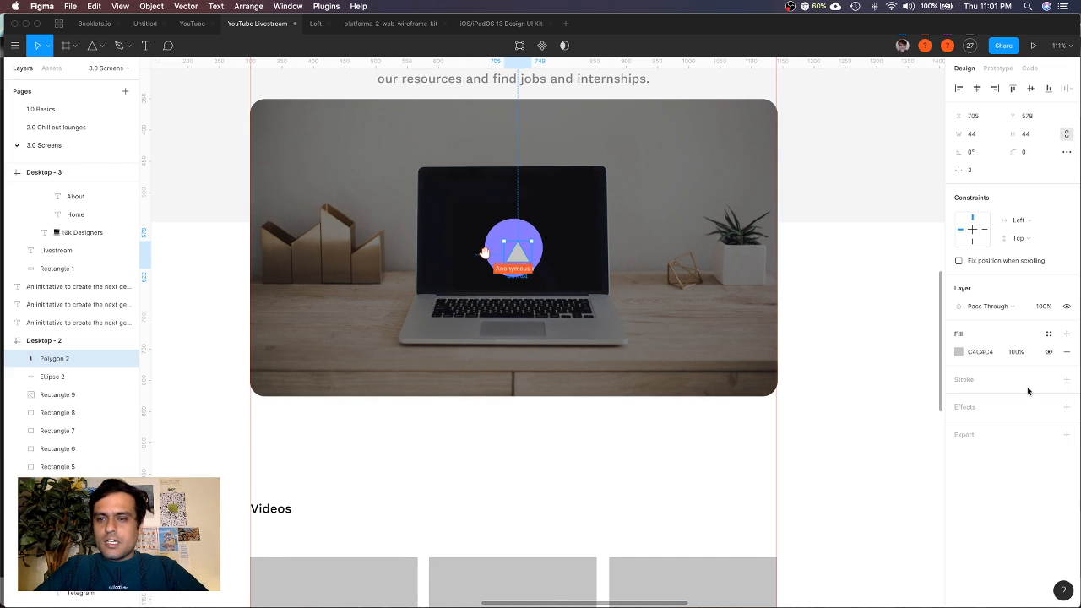
Fill the triangle with white (FFFFFF) and set its corner radius to 4
click(959, 355)
drag(875, 375, 763, 246)
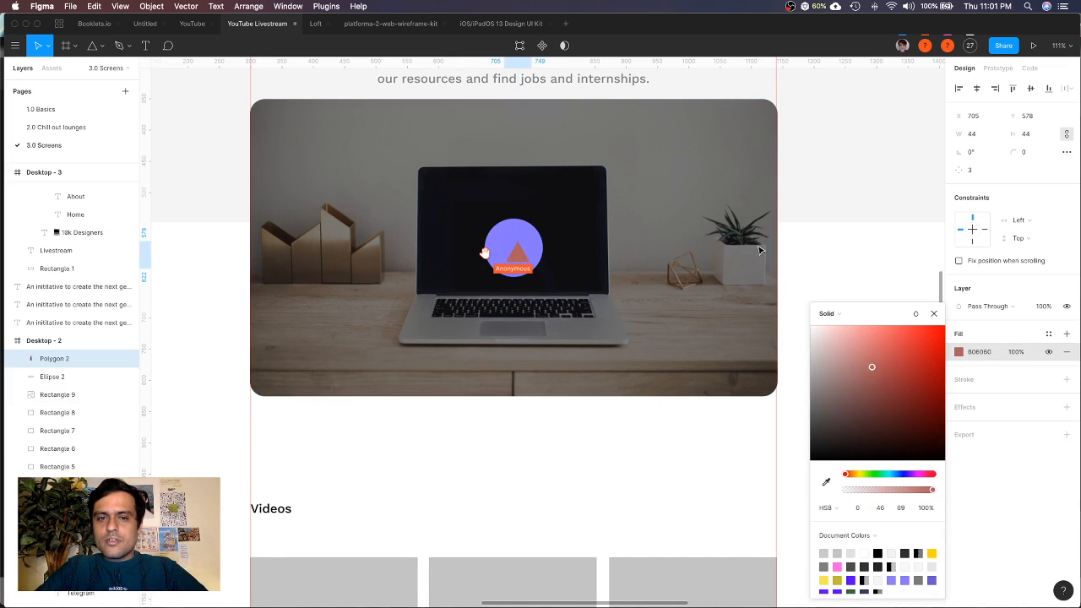
click(1027, 155)
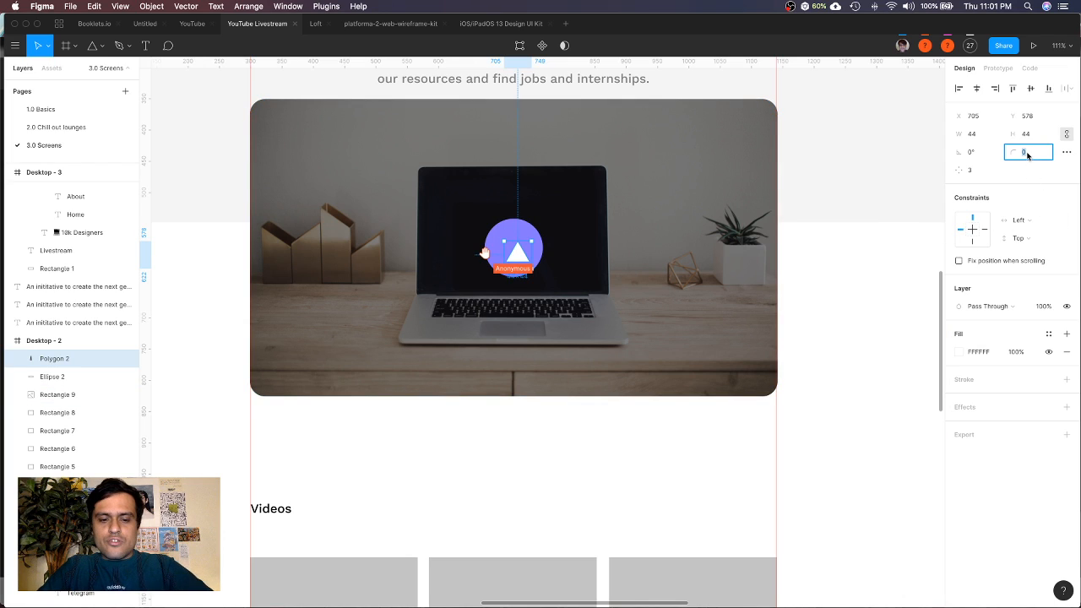
text(4)
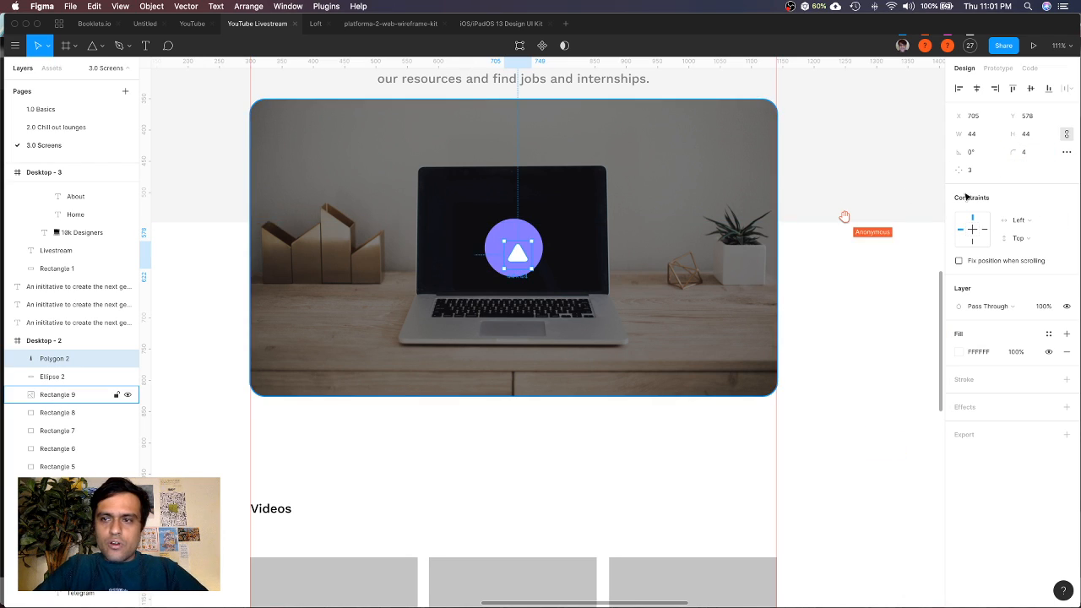
Try rotating the triangle freehand to about -27°, and set its rotation to -45°
click(973, 153)
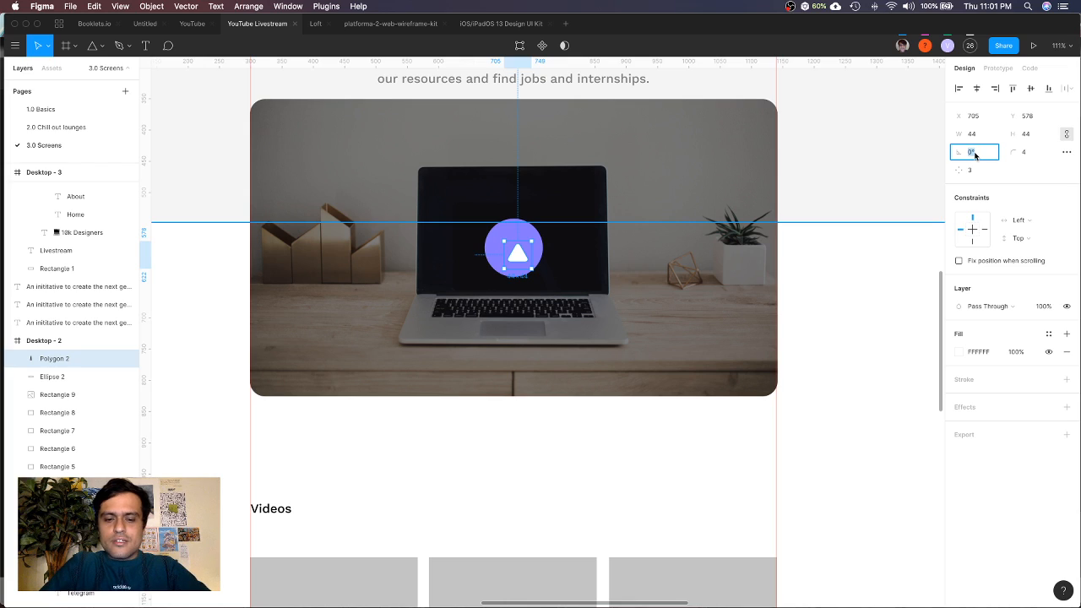
text(-)
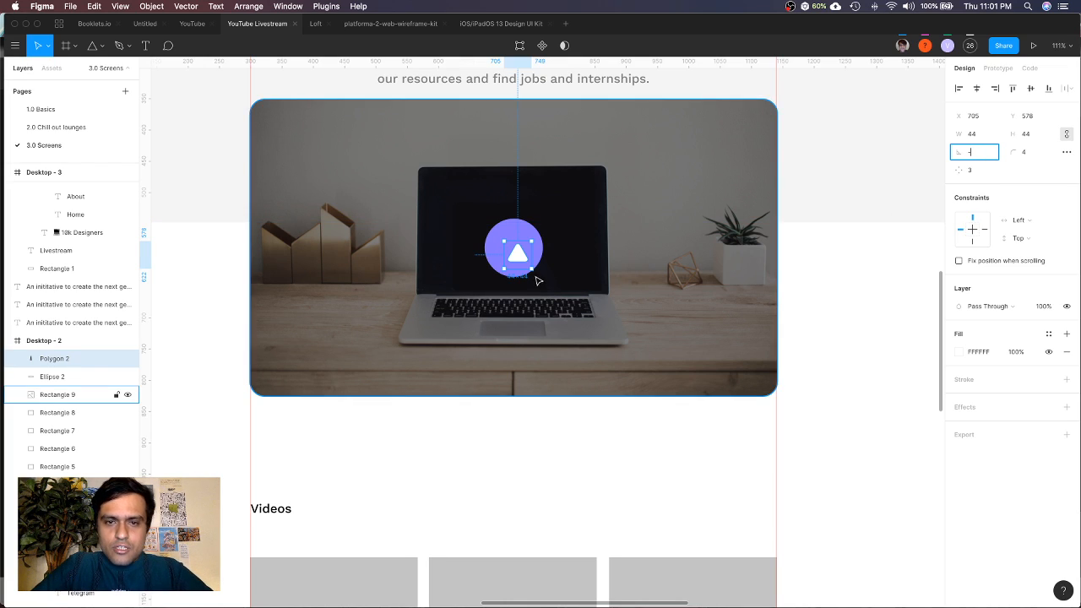
mouse_move(533, 271)
mouse_down()
mouse_move(502, 283)
mouse_move(514, 296)
mouse_move(518, 278)
mouse_up()
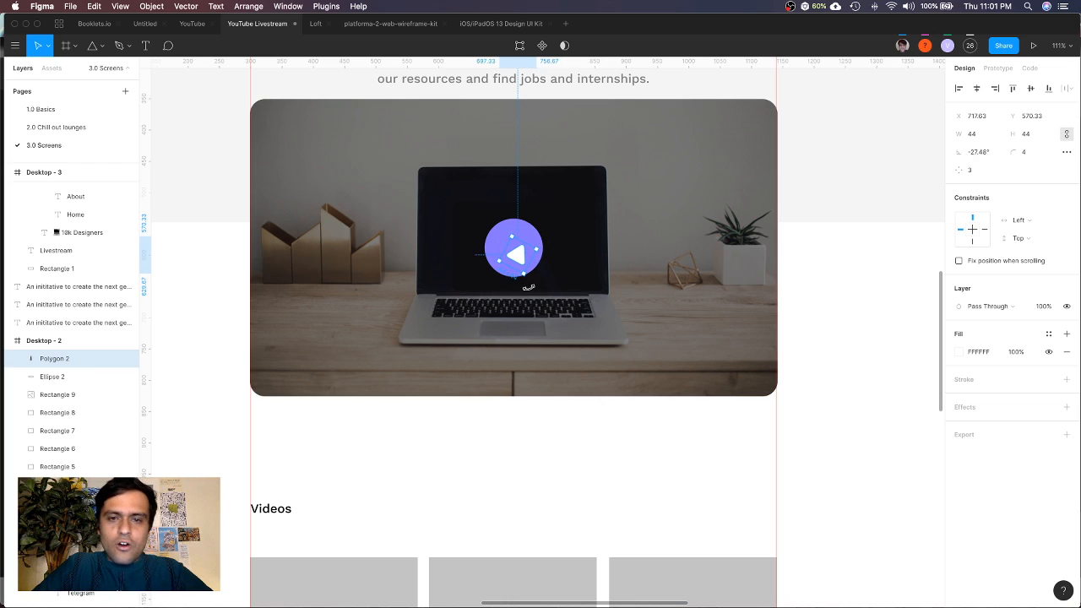
click(984, 155)
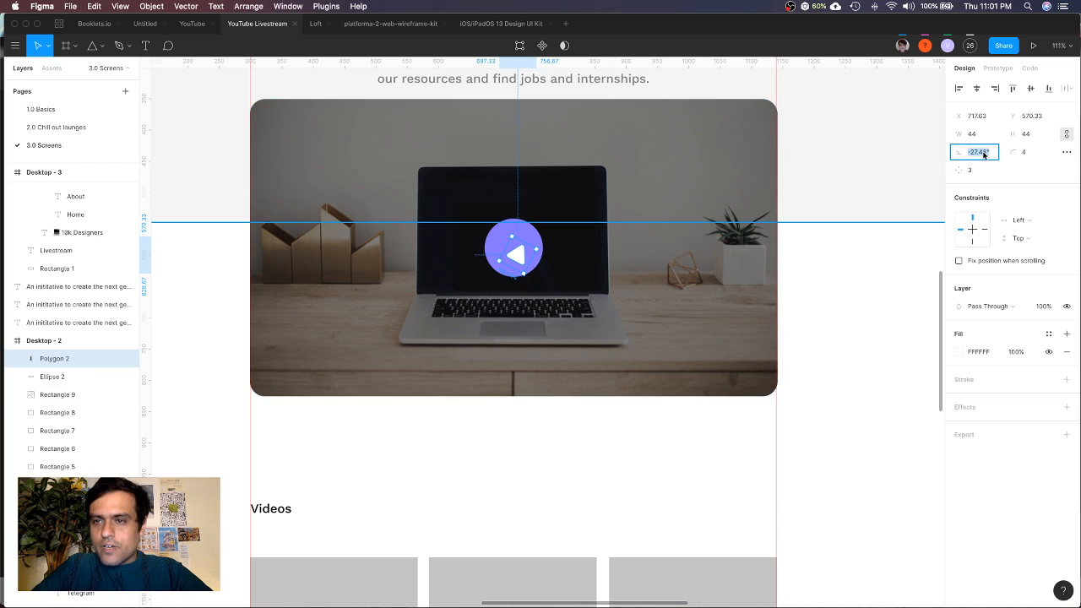
text(-45)
key(Return)
Set the triangle's rotation to -90° so it points right like a play symbol
click(983, 154)
text(-9)
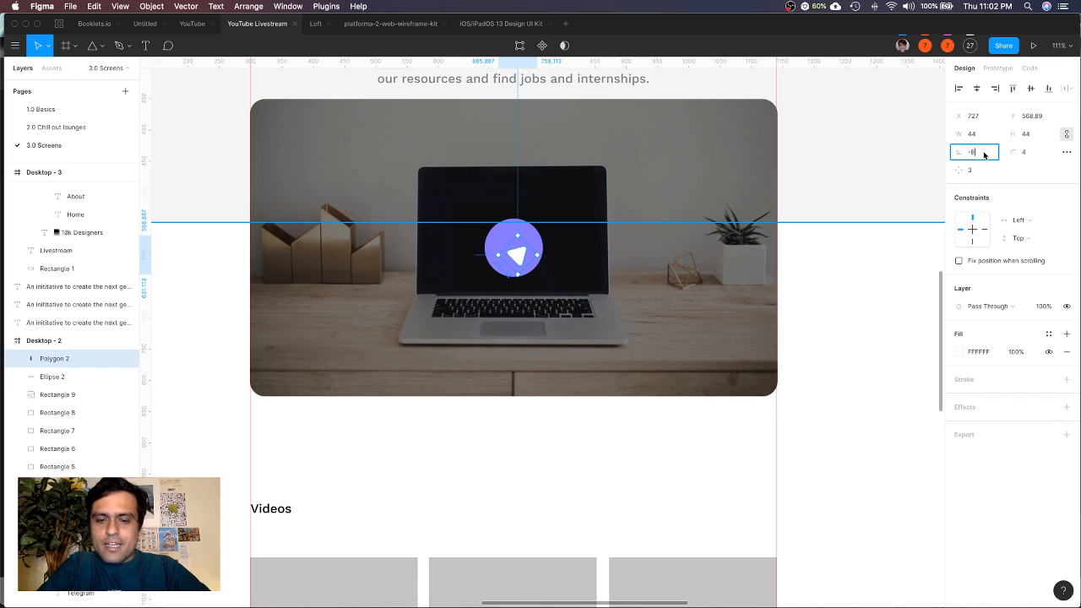
text(0)
key(Return)
Centre the white triangle inside the purple circle and deselect it
scroll(503, 243, up, 5)
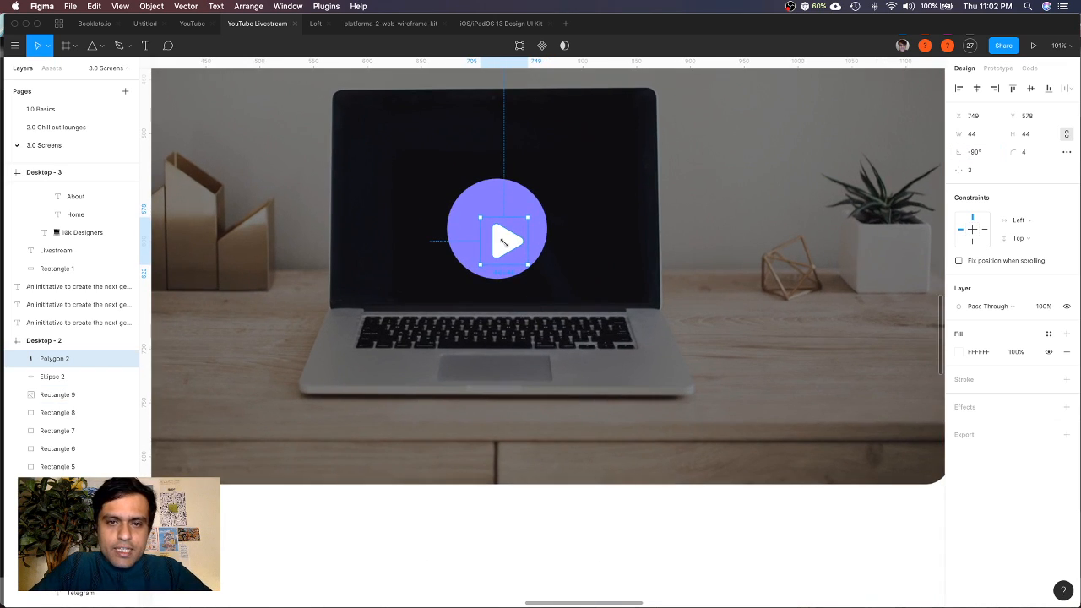
drag(503, 242, 500, 232)
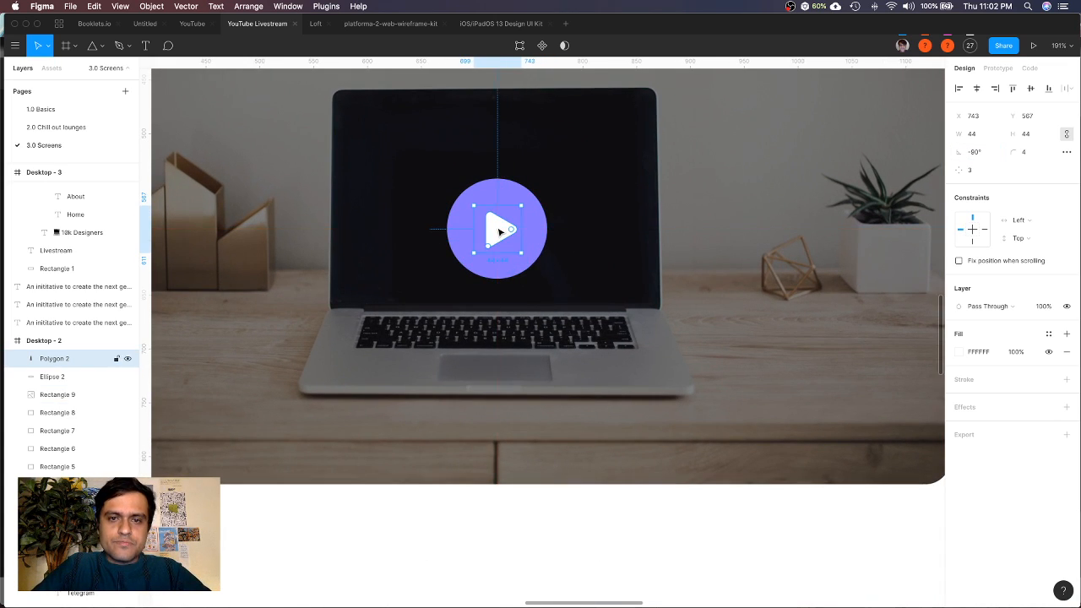
scroll(500, 232, down, 8)
click(518, 327)
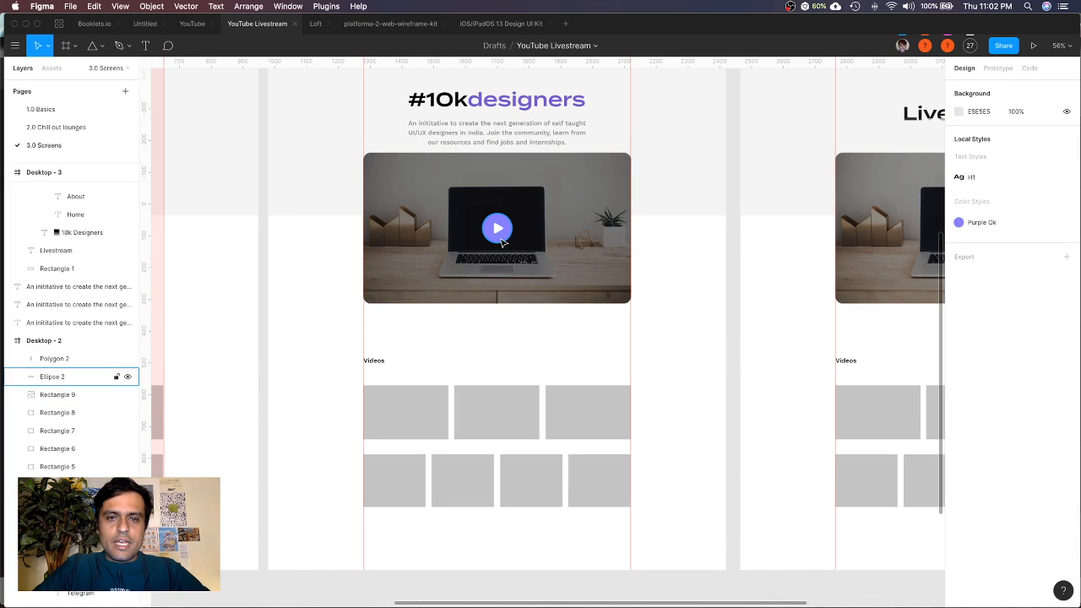
Group the purple circle with the white triangle and add a drop shadow to the group
click(502, 242)
shift+click(499, 229)
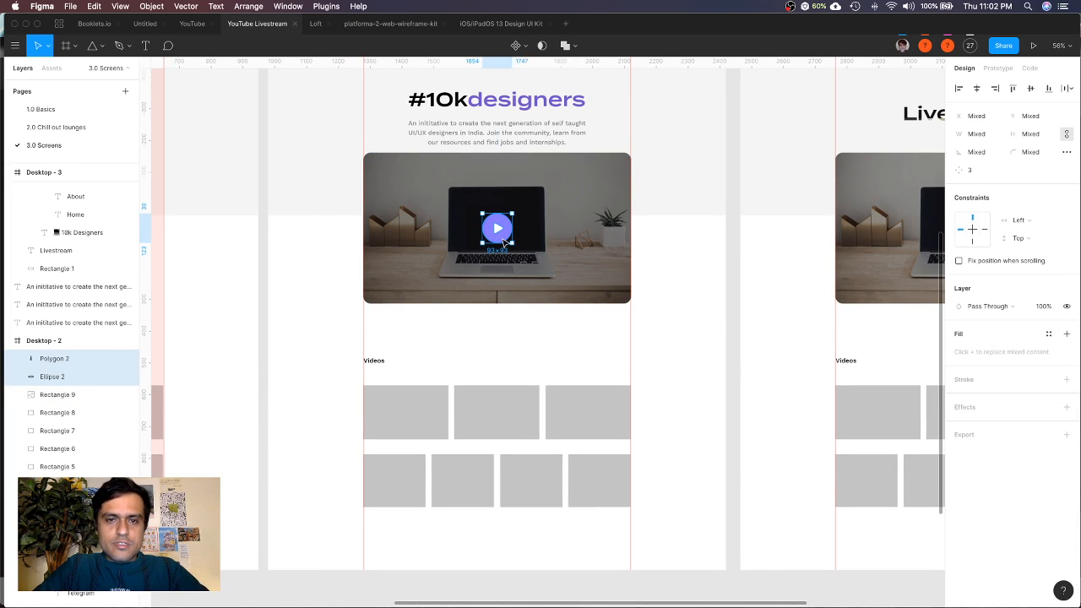
key(super+g)
scroll(498, 230, up, 8)
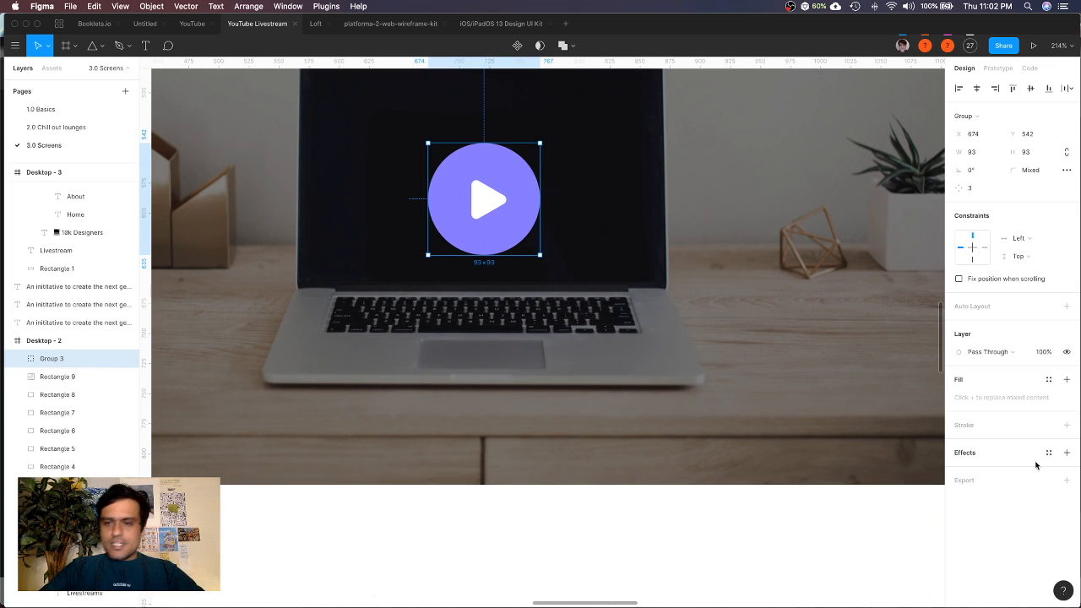
click(1066, 453)
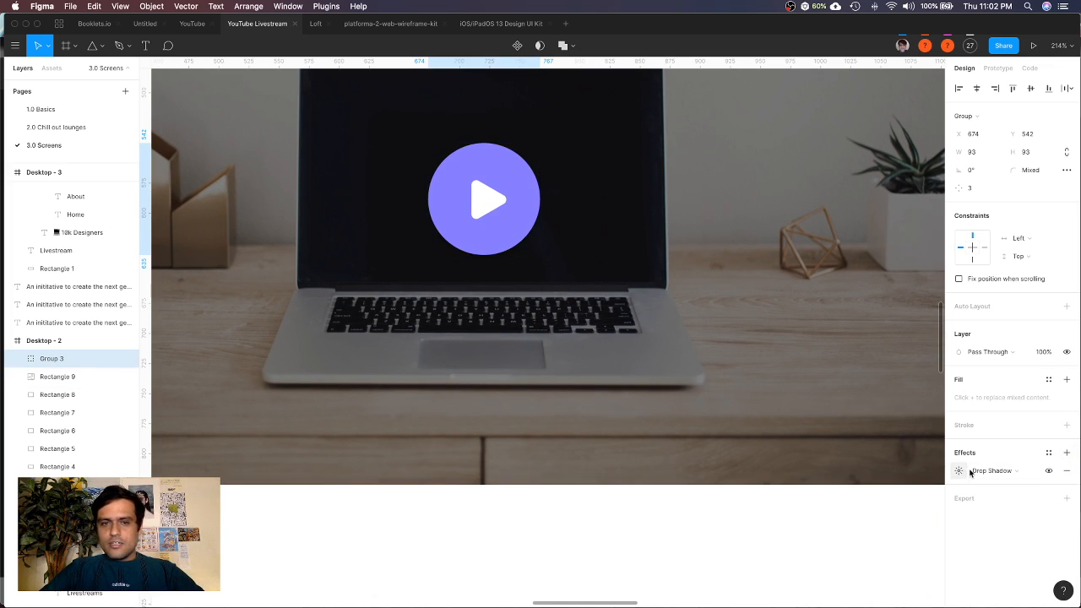
Move the play button group off the laptop image onto the white area beside it and open its drop shadow settings
scroll(469, 225, down, 6)
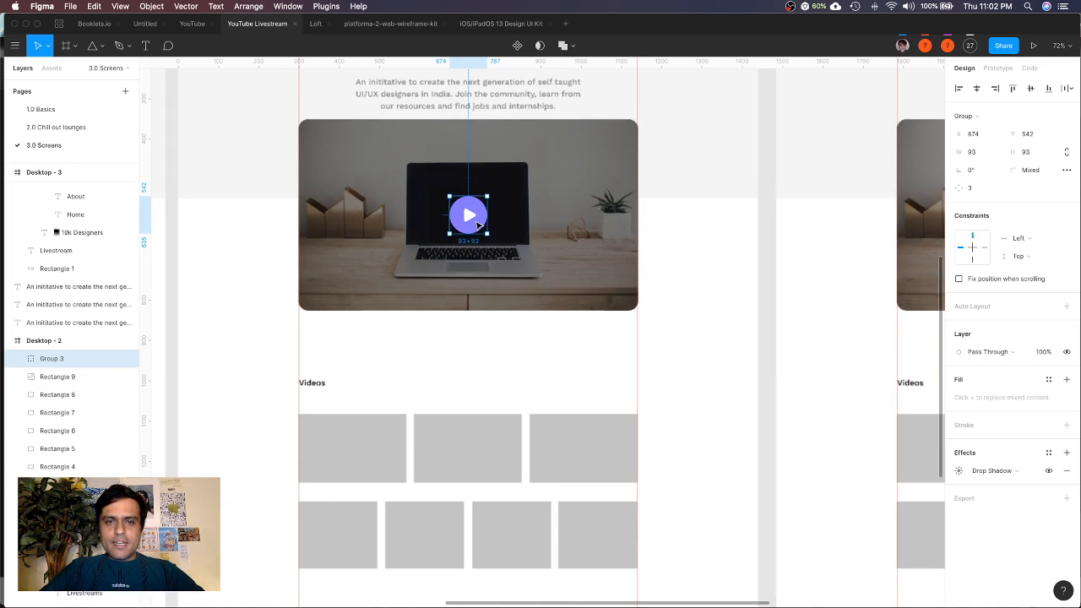
drag(479, 223, 273, 258)
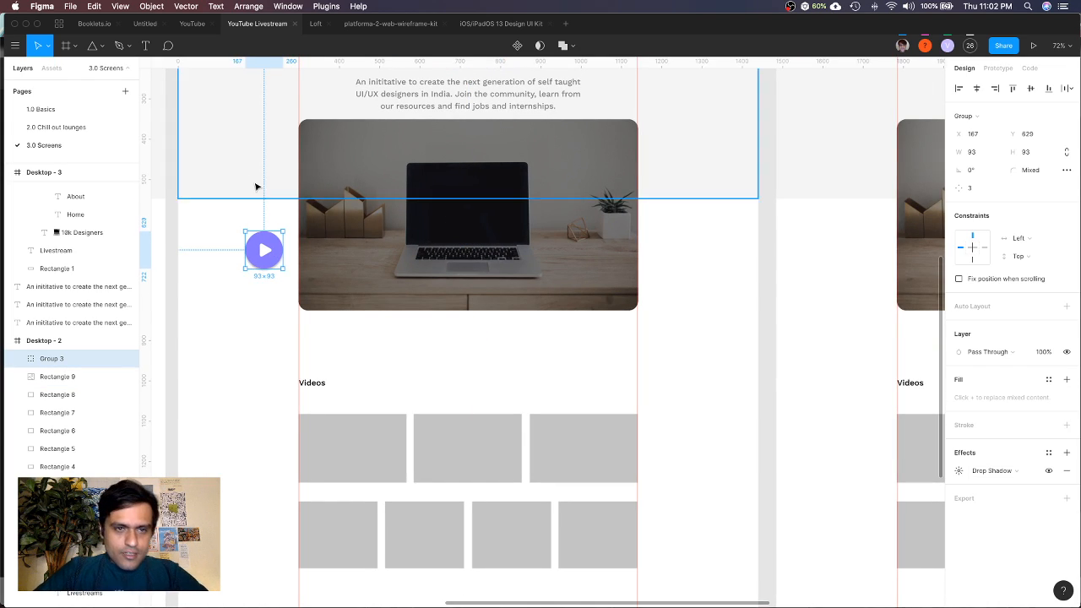
scroll(257, 187, up, 5)
scroll(292, 483, down, 2)
scroll(292, 483, left, 1)
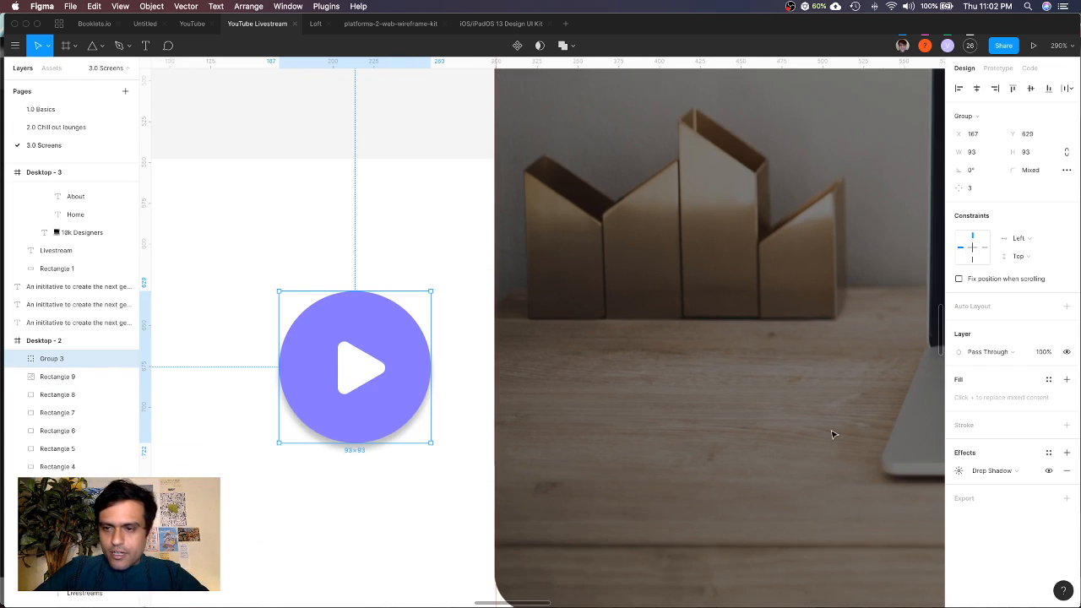
click(958, 471)
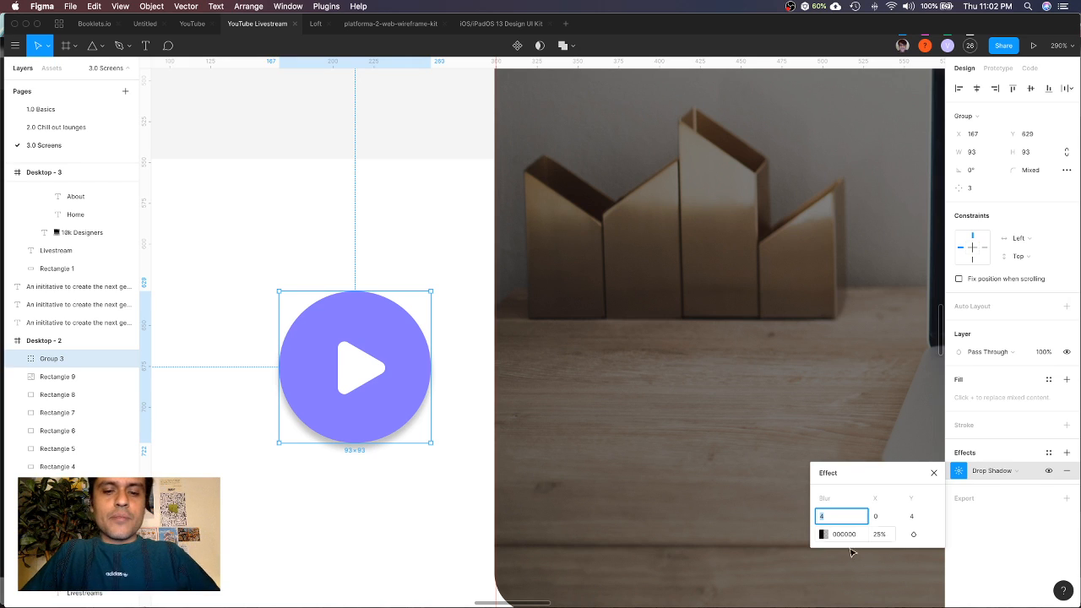
Examine the video thumbnail screenshot above the Desktop - 3 frame, and the thumbnails on the YouTube channel's videos page in Chrome
scroll(734, 369, down, 5)
scroll(734, 369, down, 6)
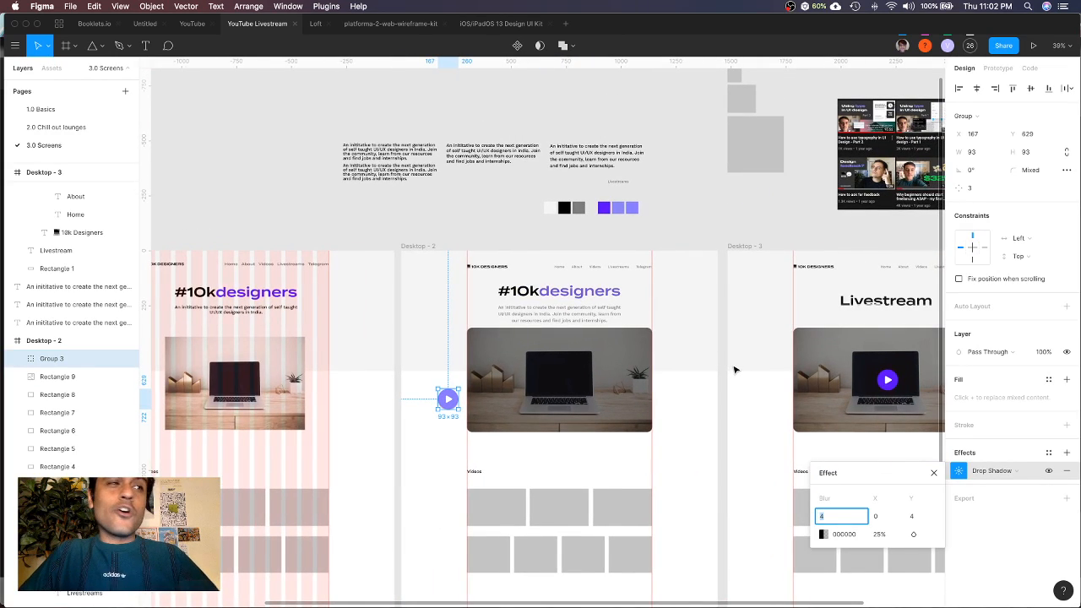
scroll(734, 369, right, 3)
scroll(734, 369, up, 2)
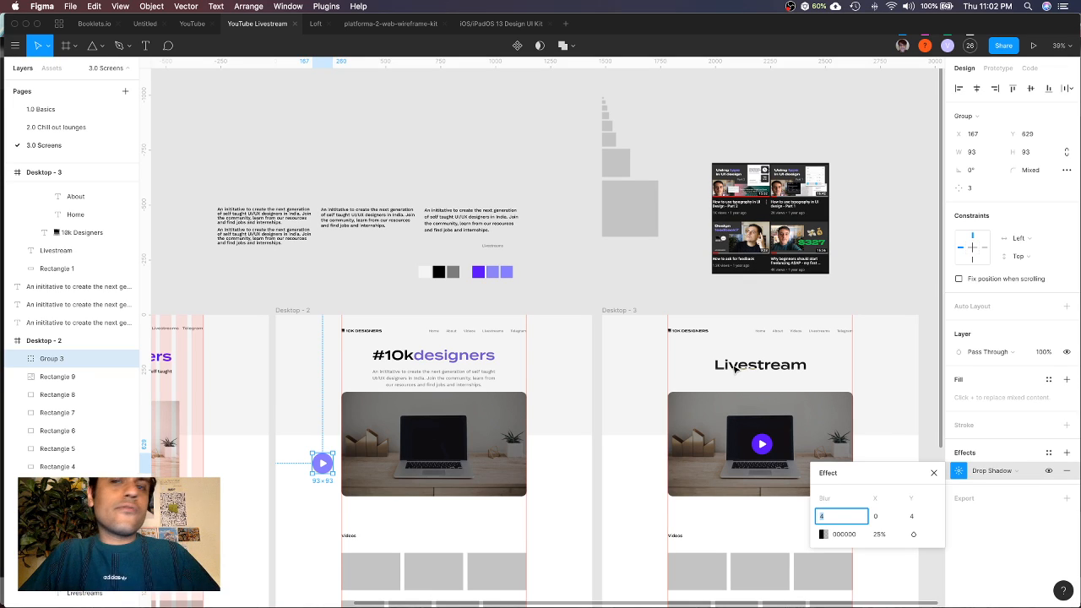
scroll(771, 213, up, 5)
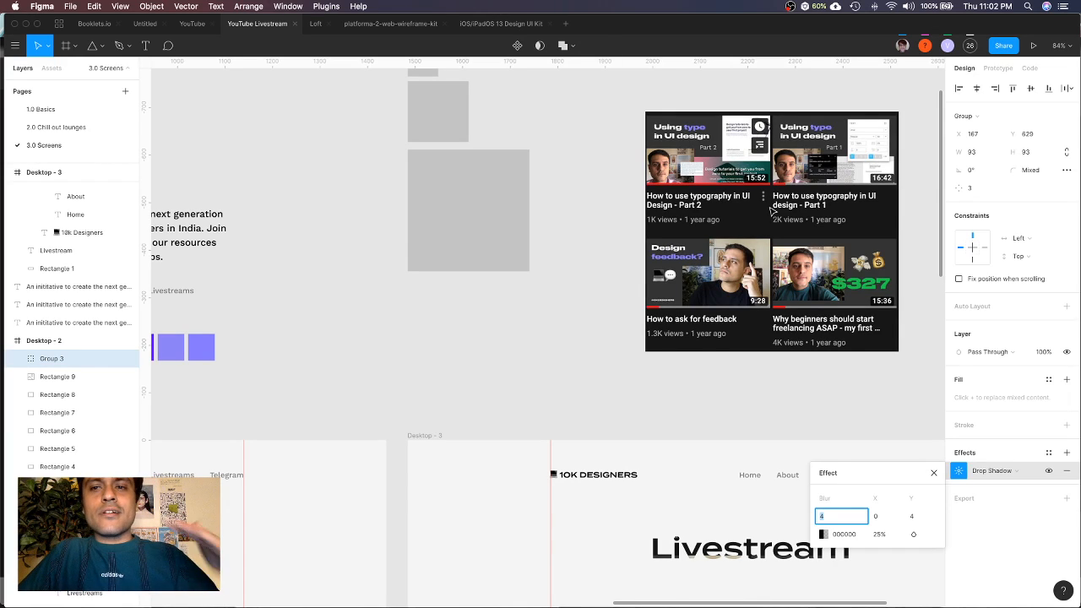
scroll(771, 213, up, 5)
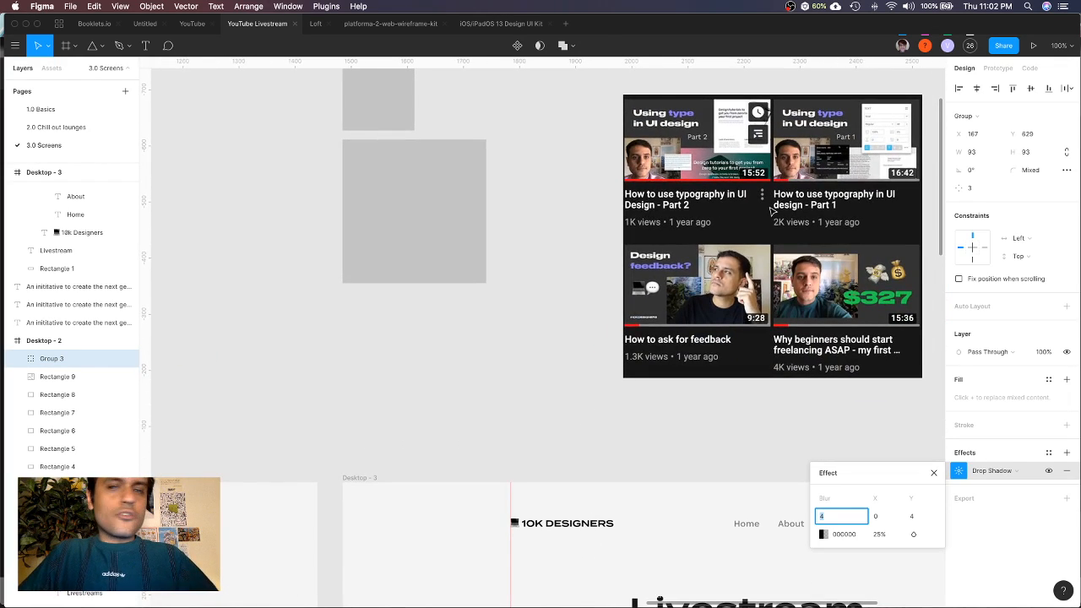
scroll(771, 213, down, 3)
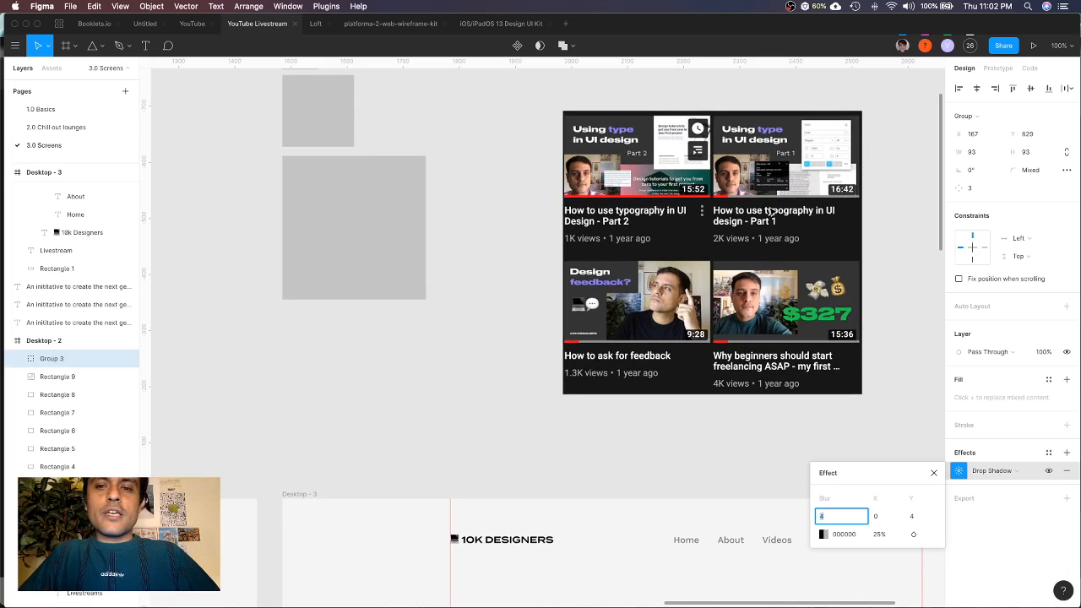
scroll(771, 213, down, 3)
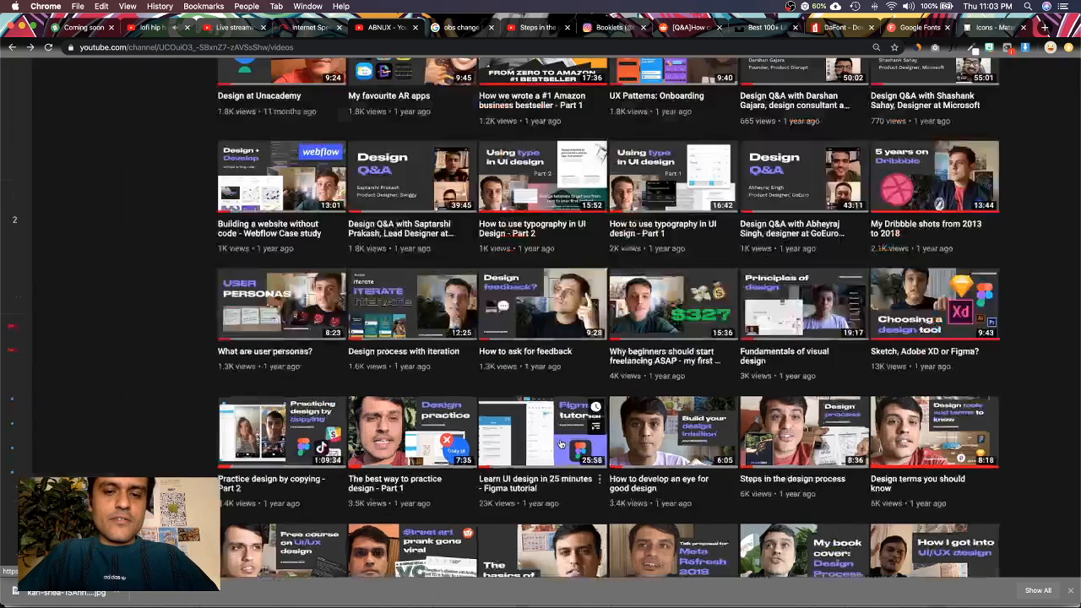
scroll(541, 445, up, 5)
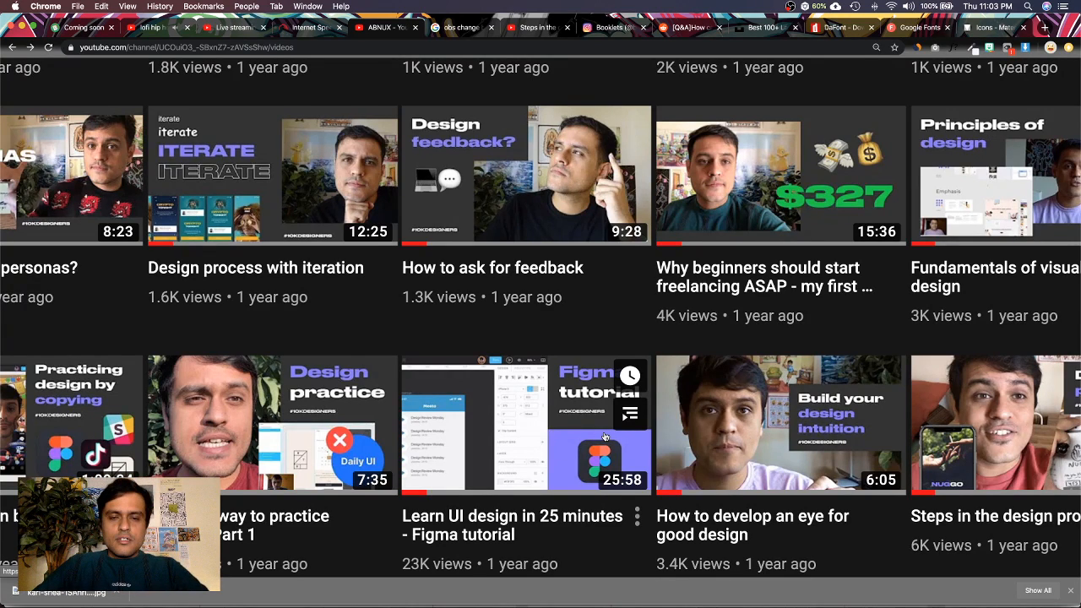
scroll(604, 437, down, 3)
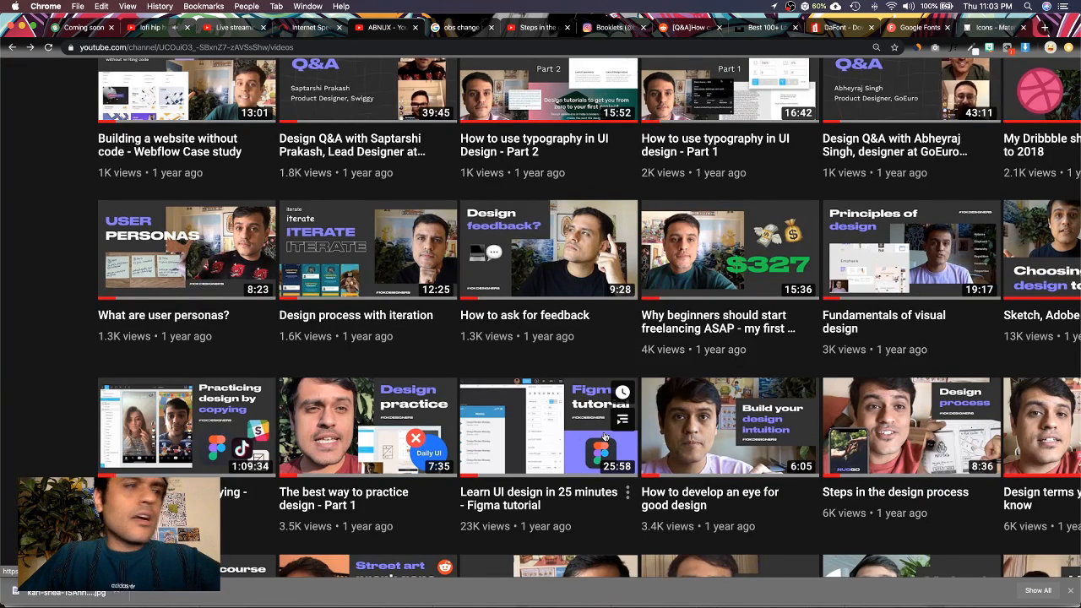
scroll(605, 437, down, 2)
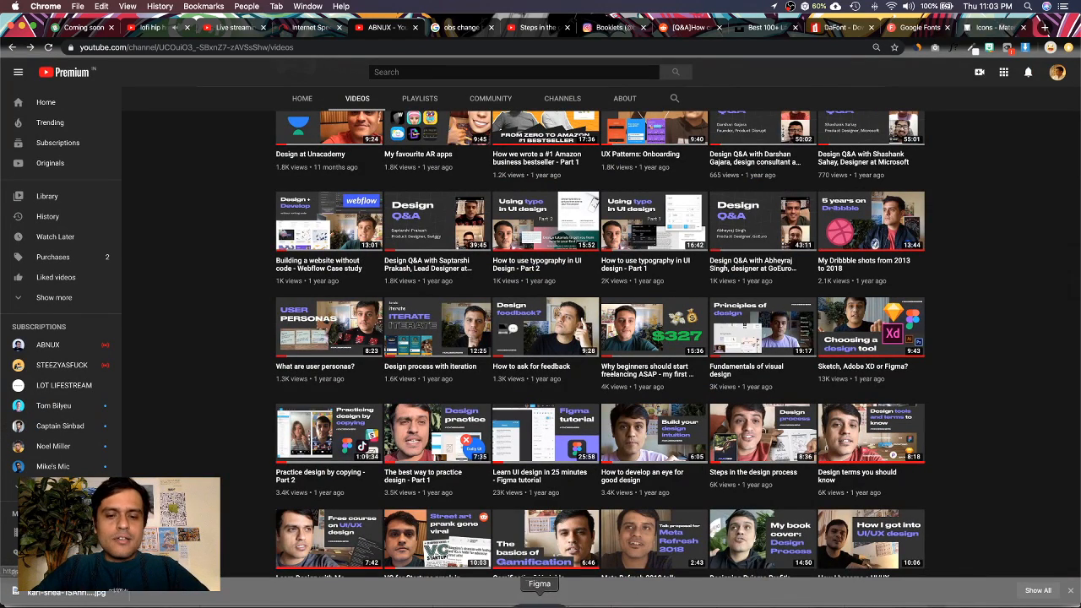
Switch back to Figma and set the play button group's drop shadow to a blur of 10 and 100% opacity
click(545, 602)
click(518, 328)
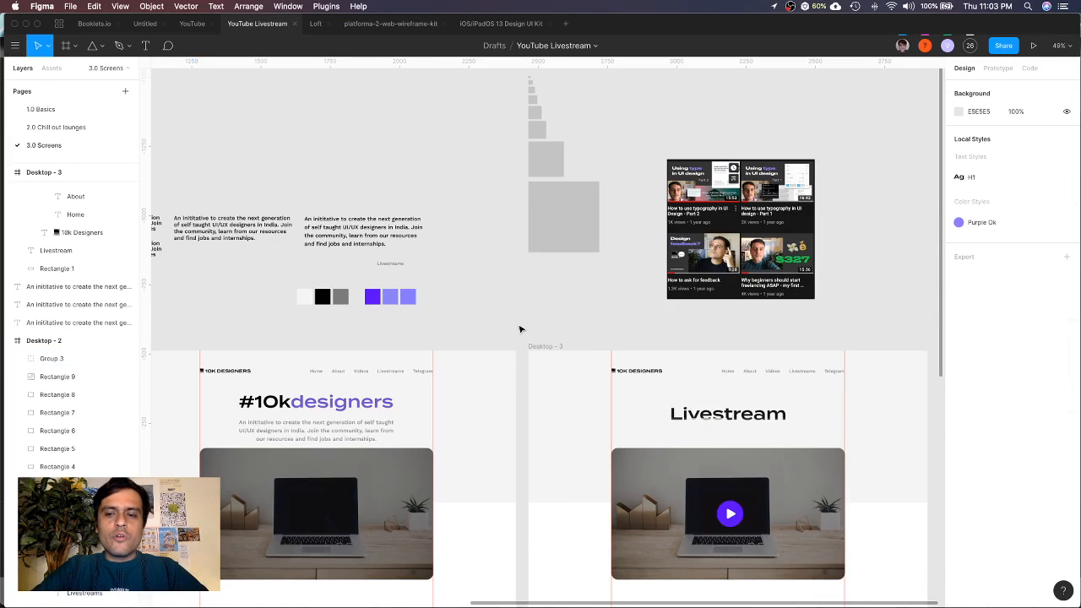
scroll(529, 384, down, 3)
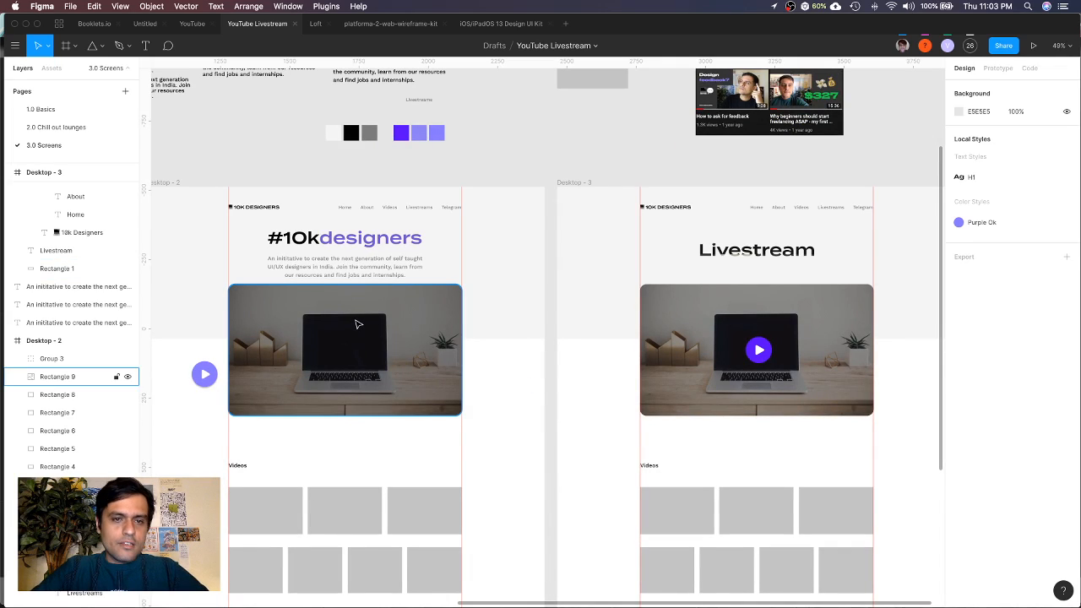
click(58, 377)
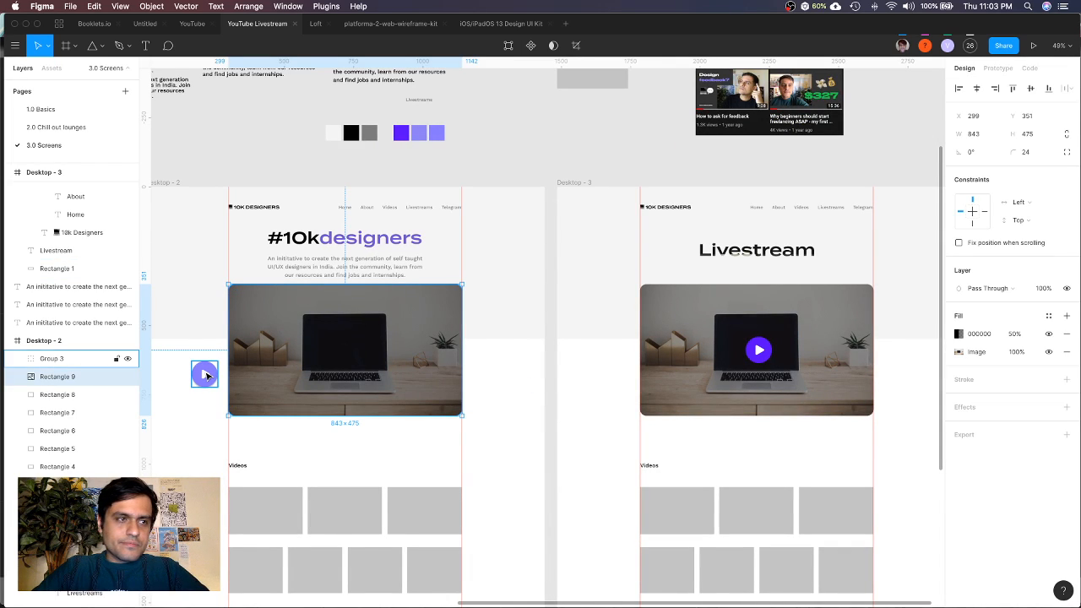
scroll(206, 376, up, 5)
click(296, 301)
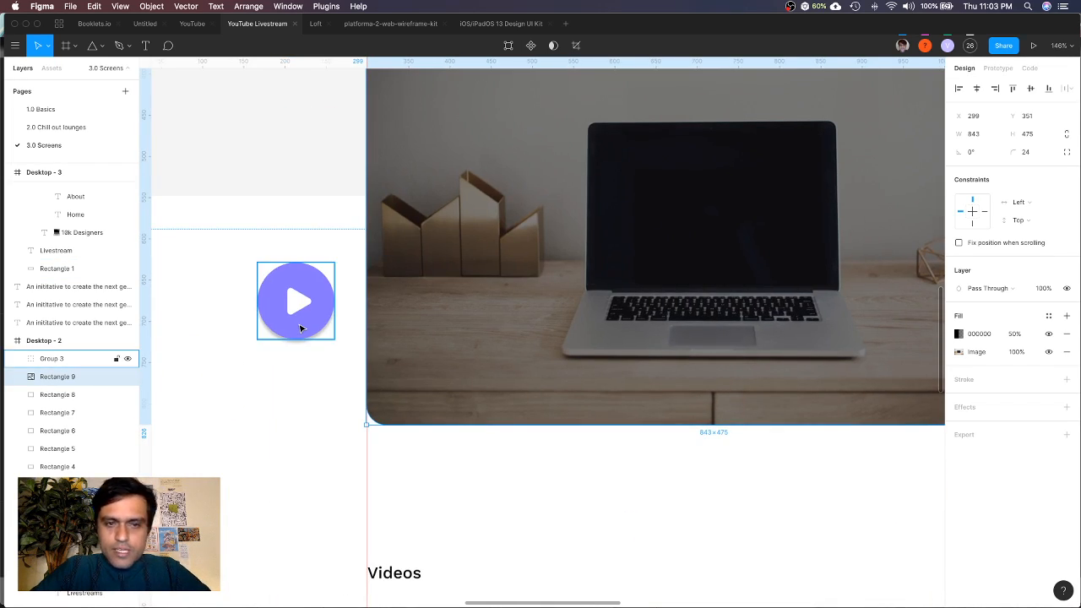
click(959, 471)
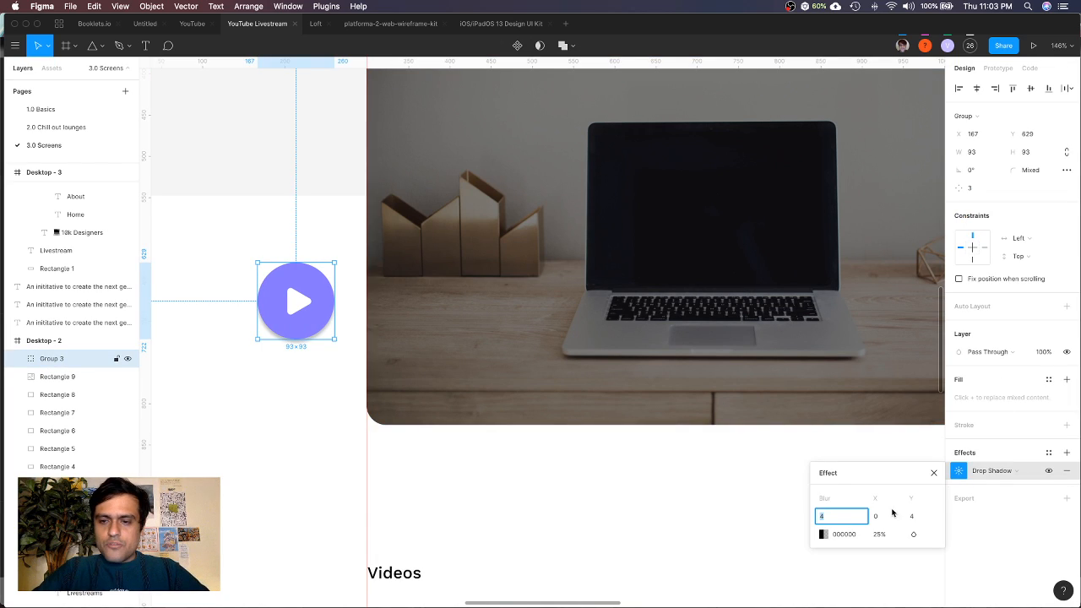
key(Return)
click(830, 518)
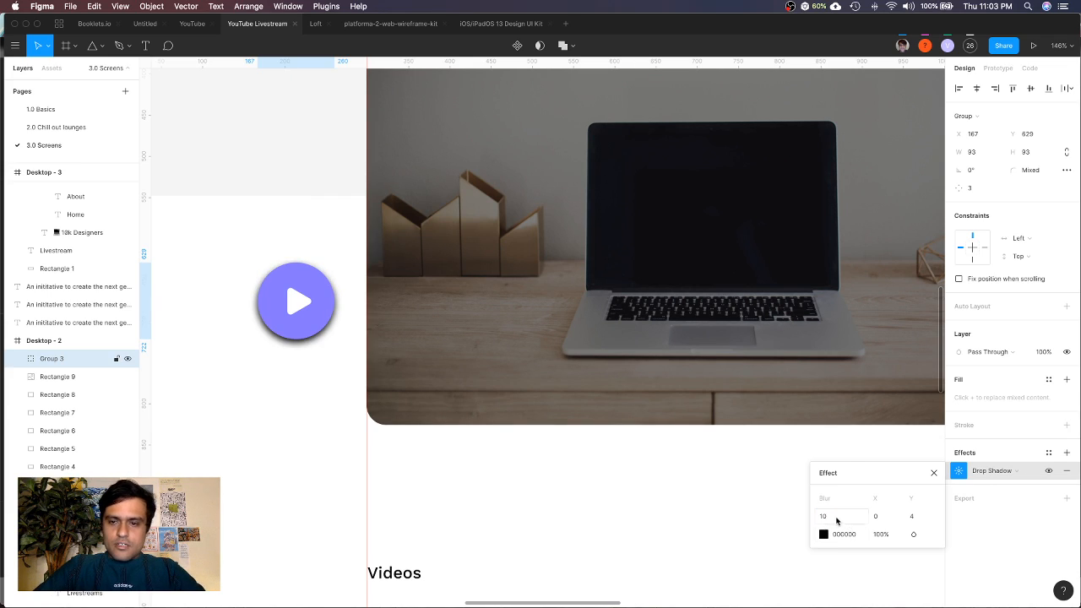
Try a blur of 100 on the play button's drop shadow and undo it
click(832, 518)
text(1)
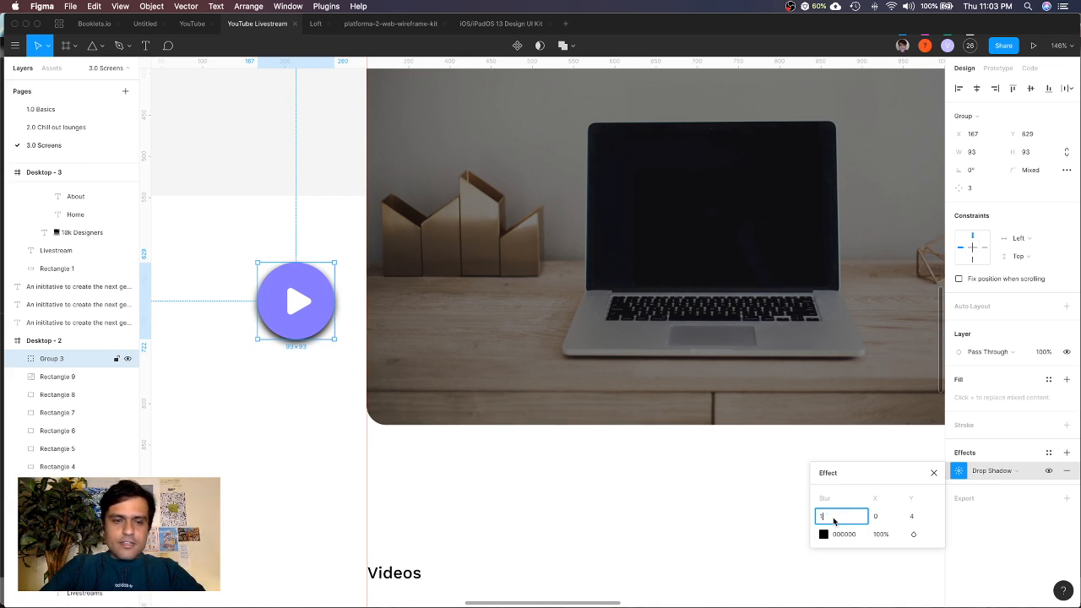
text(00)
key(Return)
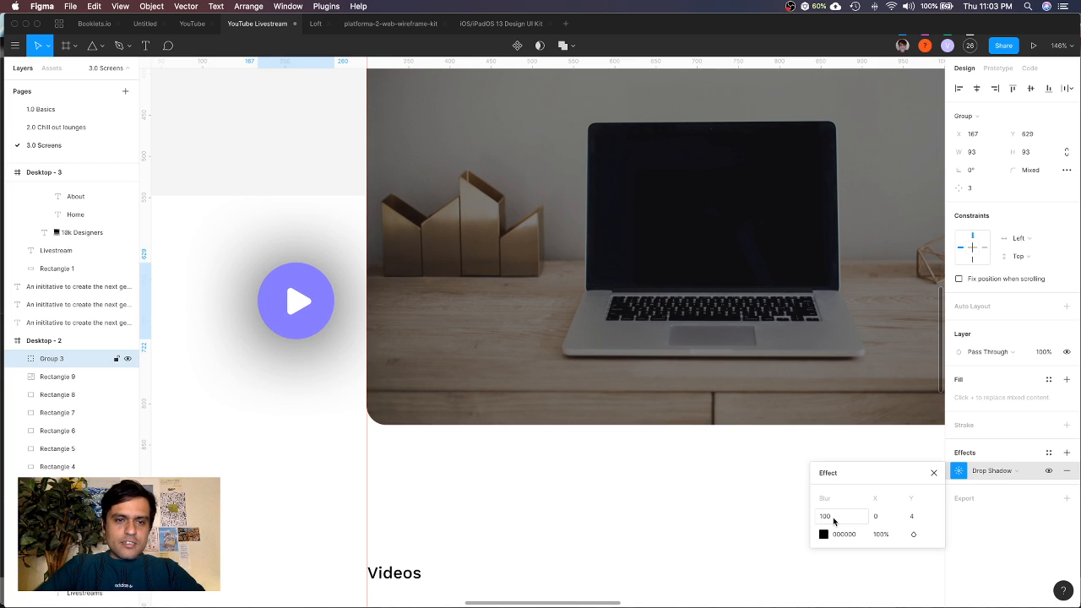
key(ctrl+z)
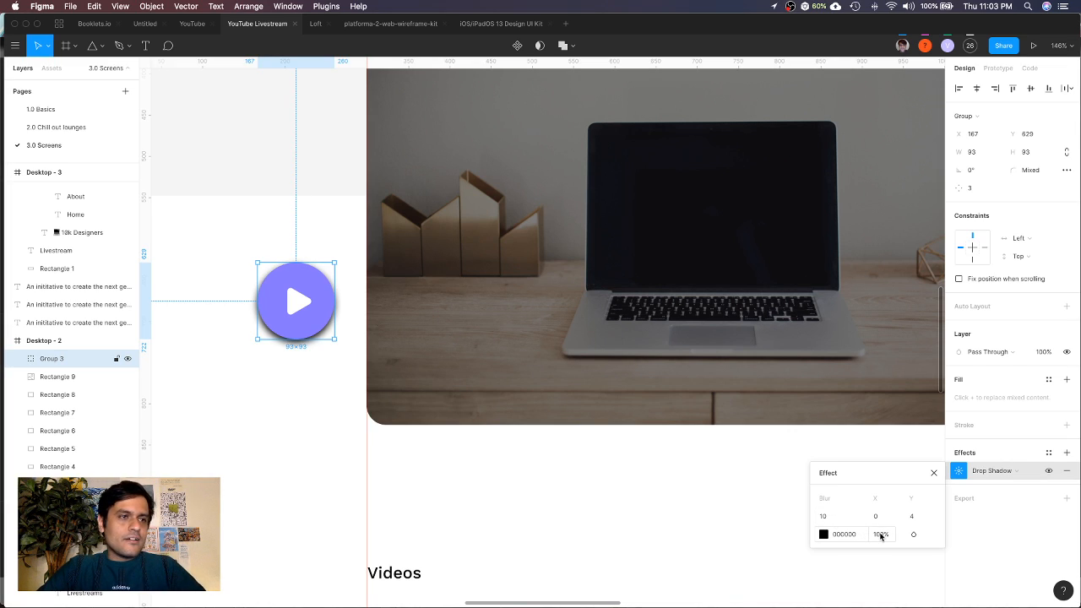
Lower the opacity of the play button's black drop shadow to 40%
click(824, 534)
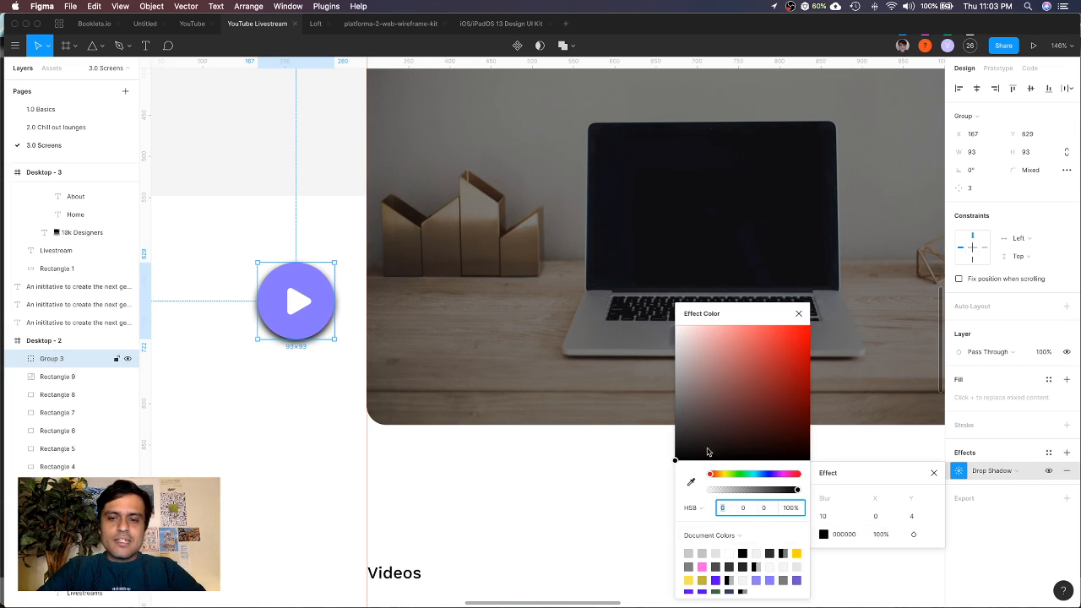
drag(731, 495, 746, 493)
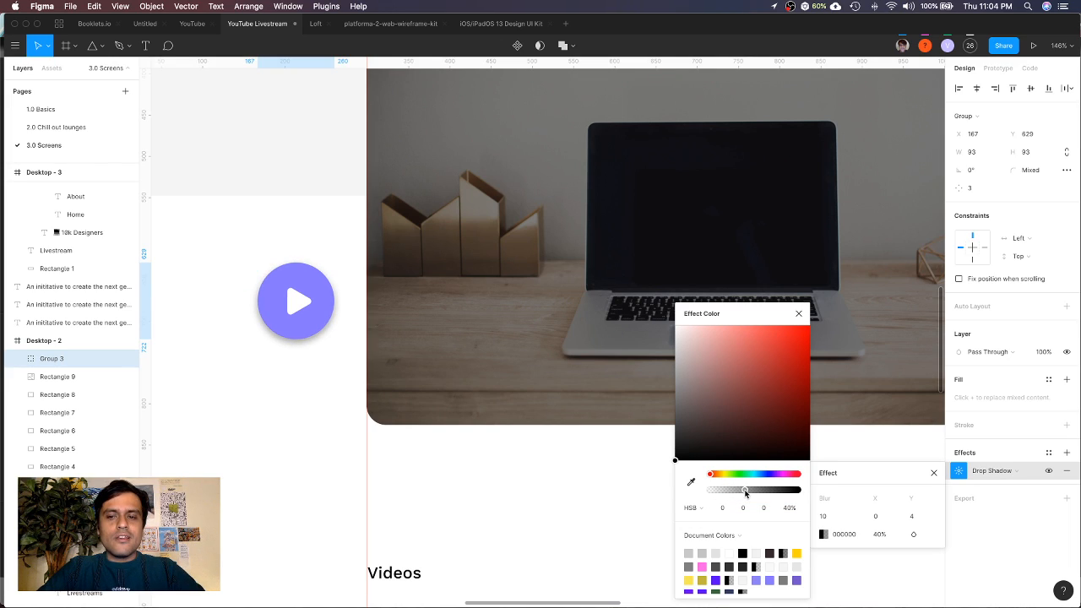
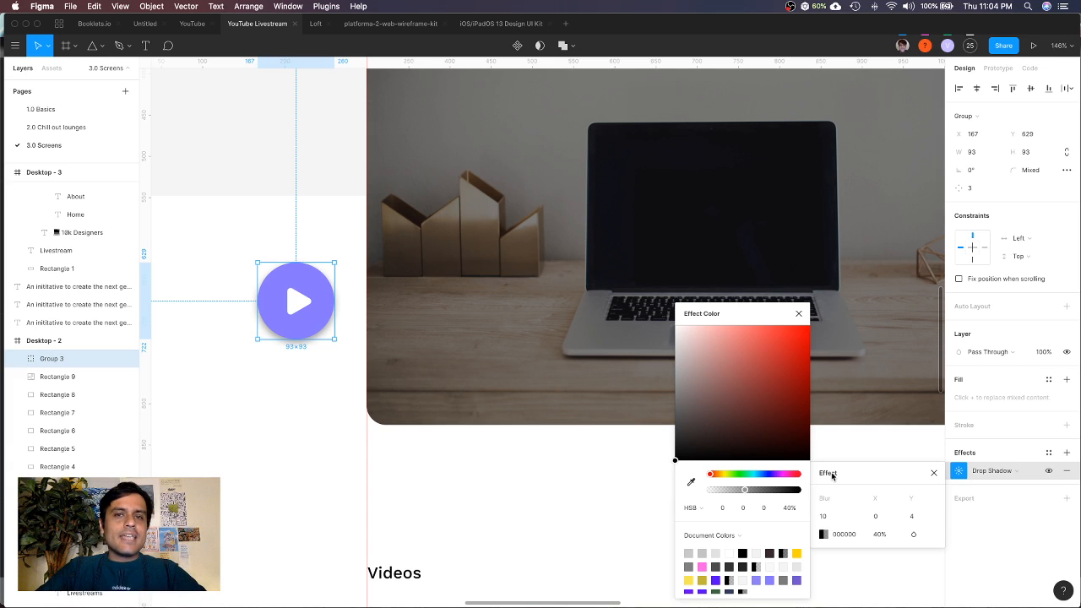
click(802, 321)
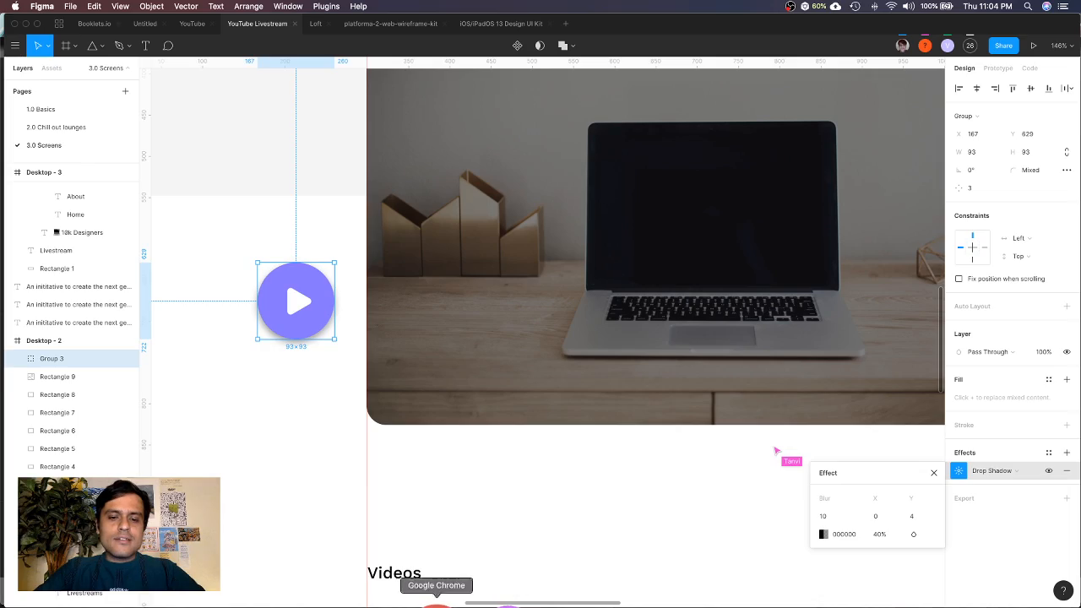
Switch to Chrome and examine the design video thumbnails on the YouTube channel's videos page
click(441, 601)
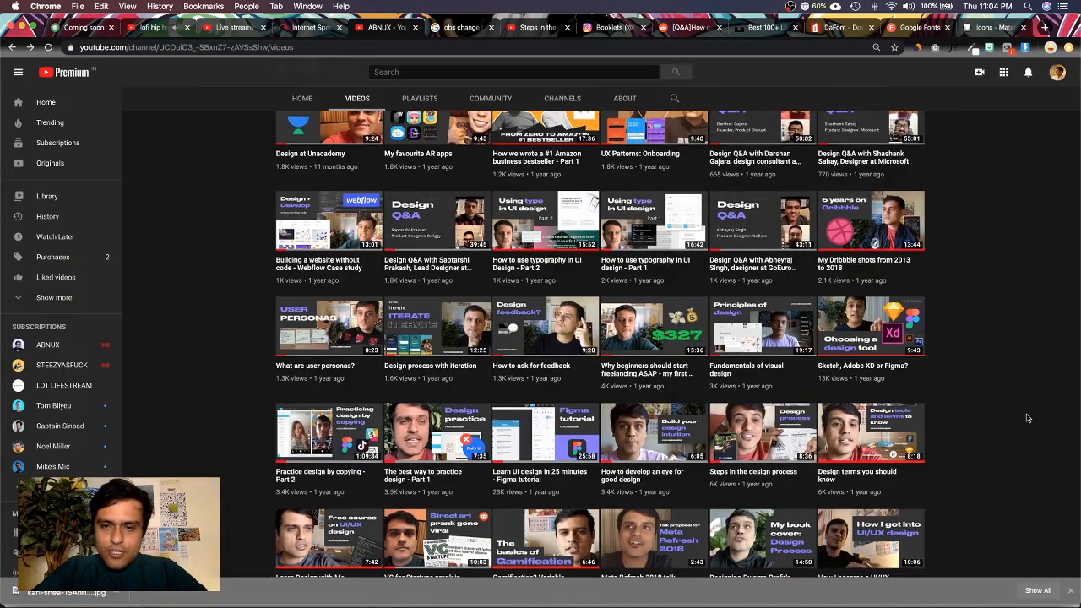
scroll(1028, 418, down, 1)
scroll(1028, 418, up, 3)
scroll(1028, 418, down, 7)
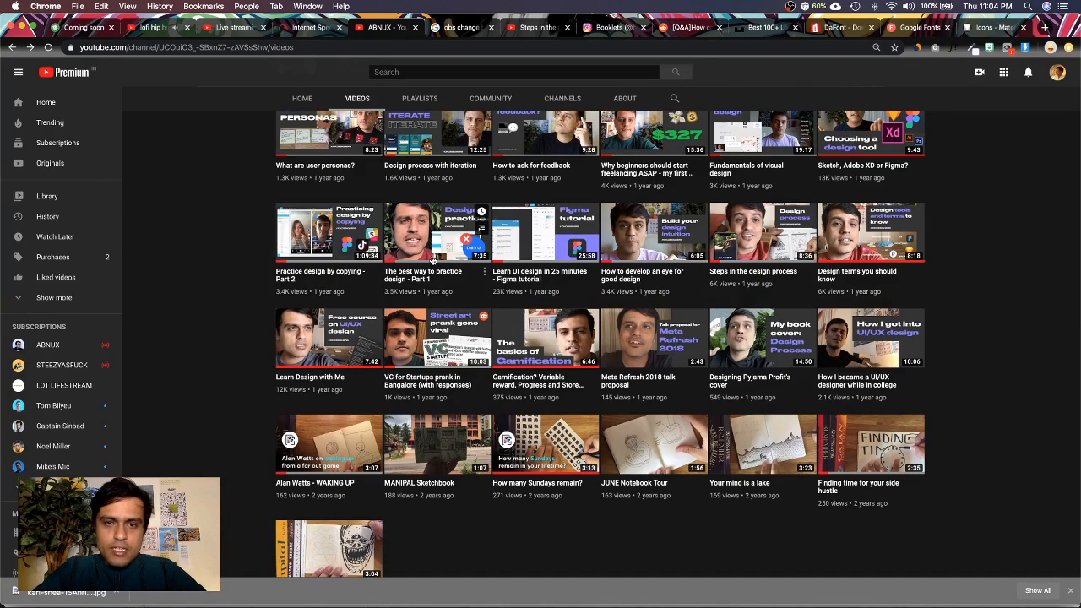
scroll(416, 236, up, 5)
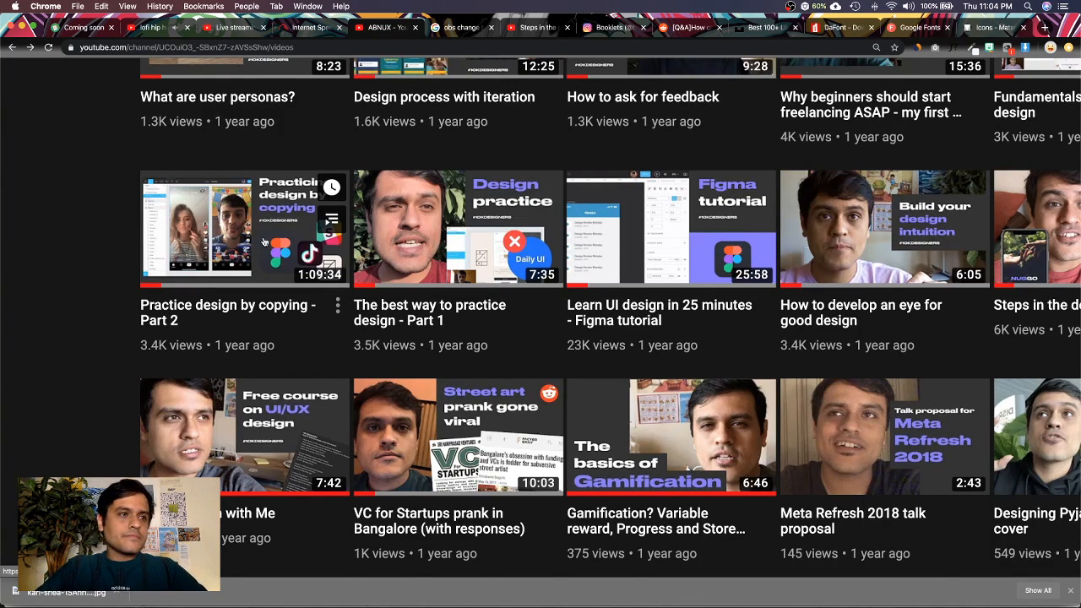
key(super+0)
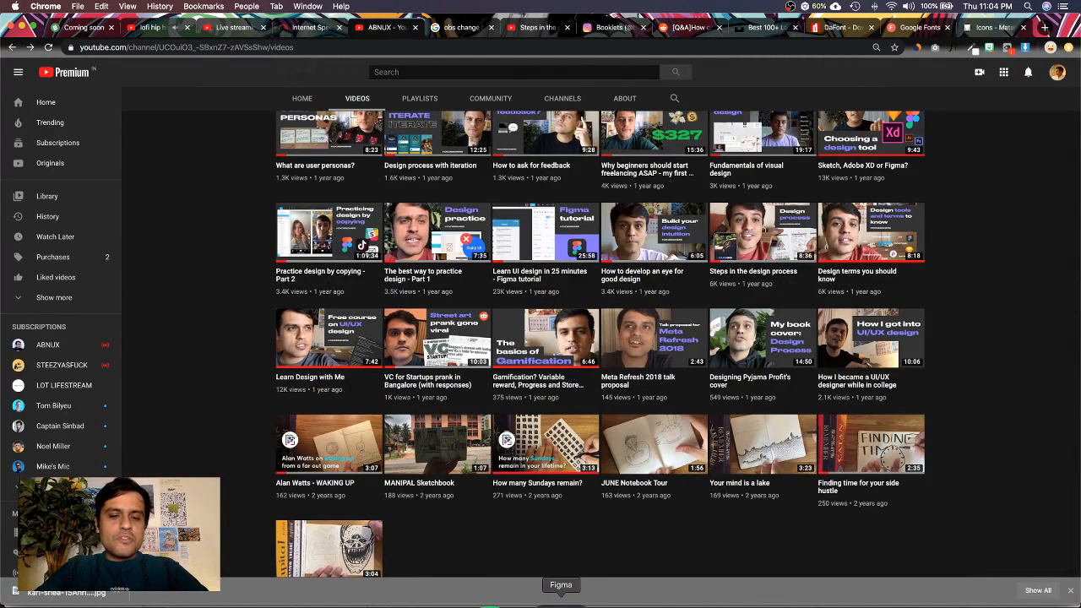
Switch back to Figma and view the size squares and thumbnail screenshot above the Desktop - 3 frame
click(561, 602)
scroll(532, 342, down, 5)
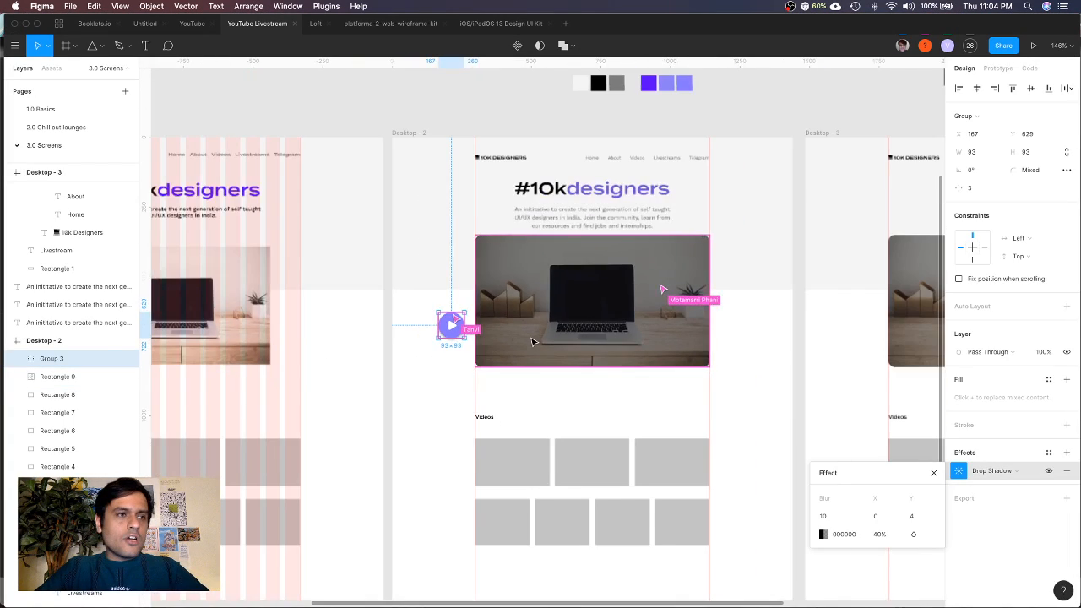
scroll(532, 342, down, 5)
scroll(535, 337, up, 3)
scroll(615, 297, up, 5)
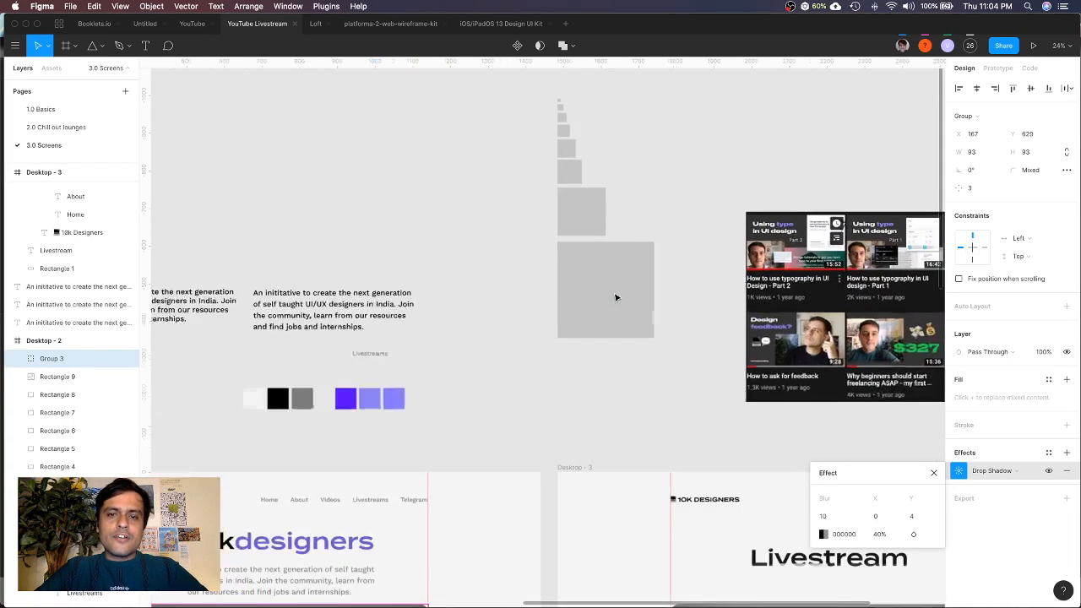
Examine the dimensions of the grey size squares above the Desktop - 3 frame, from the smallest to the largest
scroll(616, 297, up, 1)
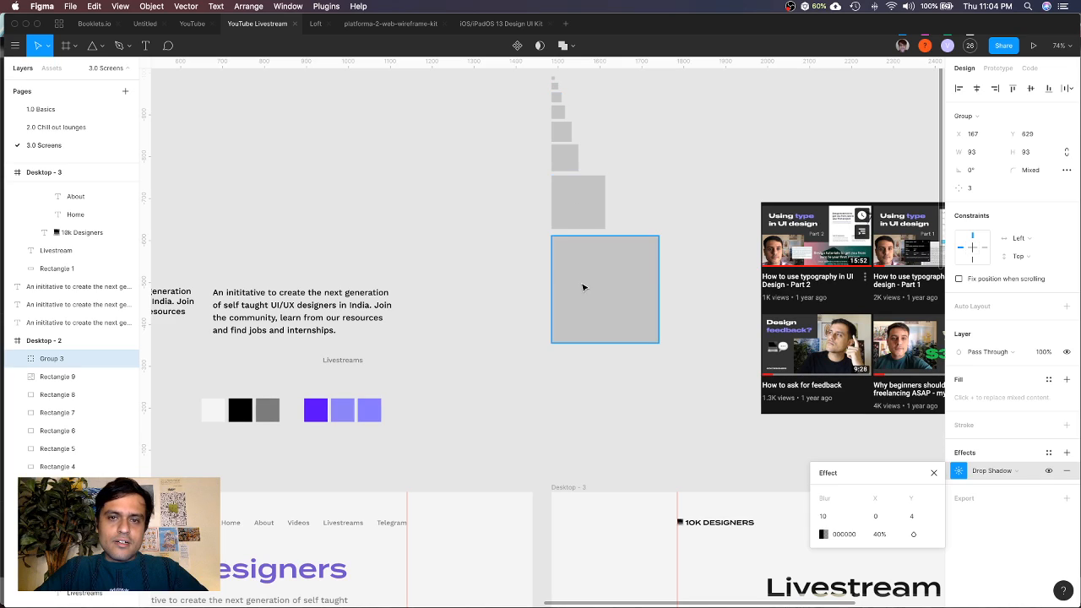
scroll(538, 103, up, 1)
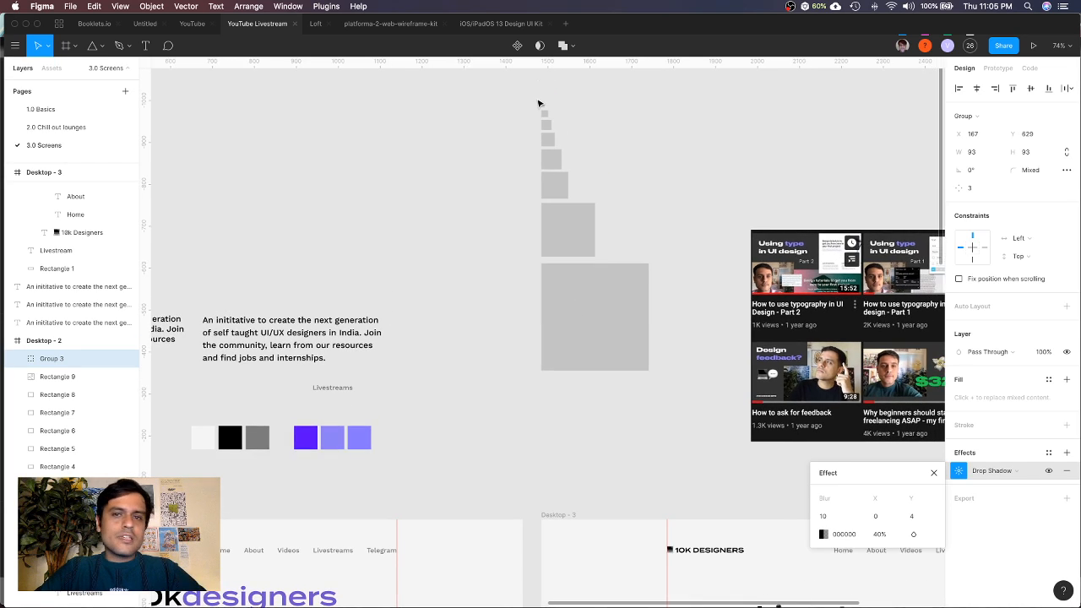
scroll(538, 103, up, 5)
click(547, 113)
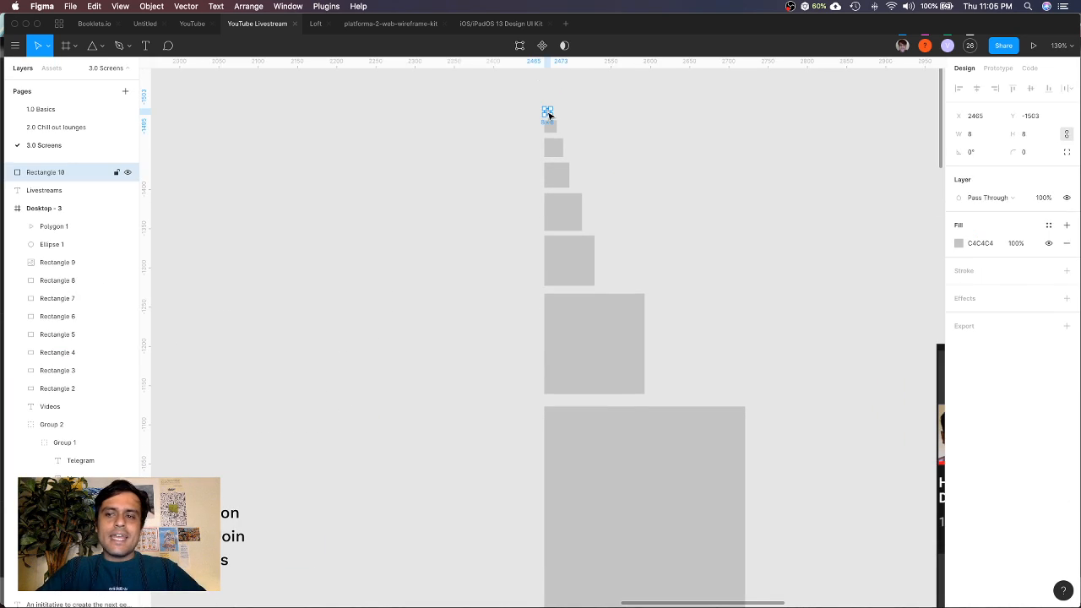
click(550, 128)
click(555, 149)
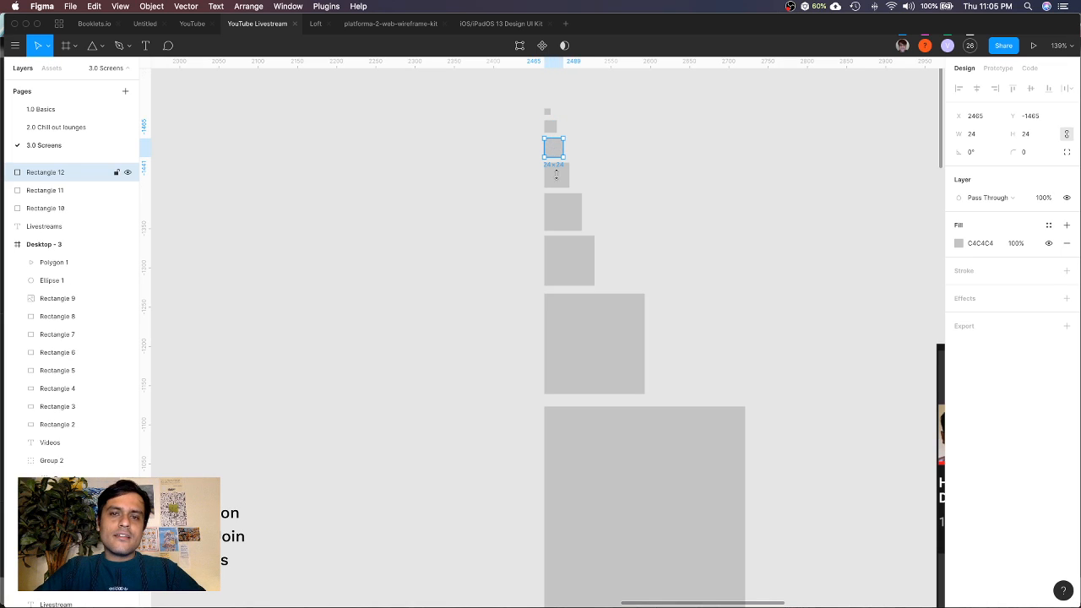
click(556, 174)
click(565, 212)
click(571, 254)
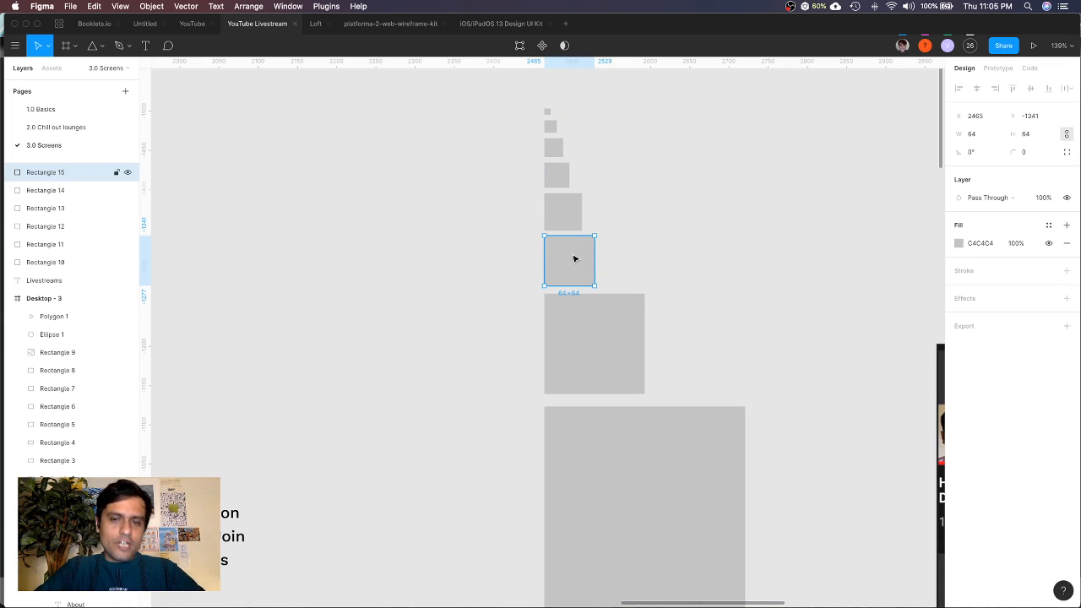
click(573, 318)
scroll(595, 479, down, 5)
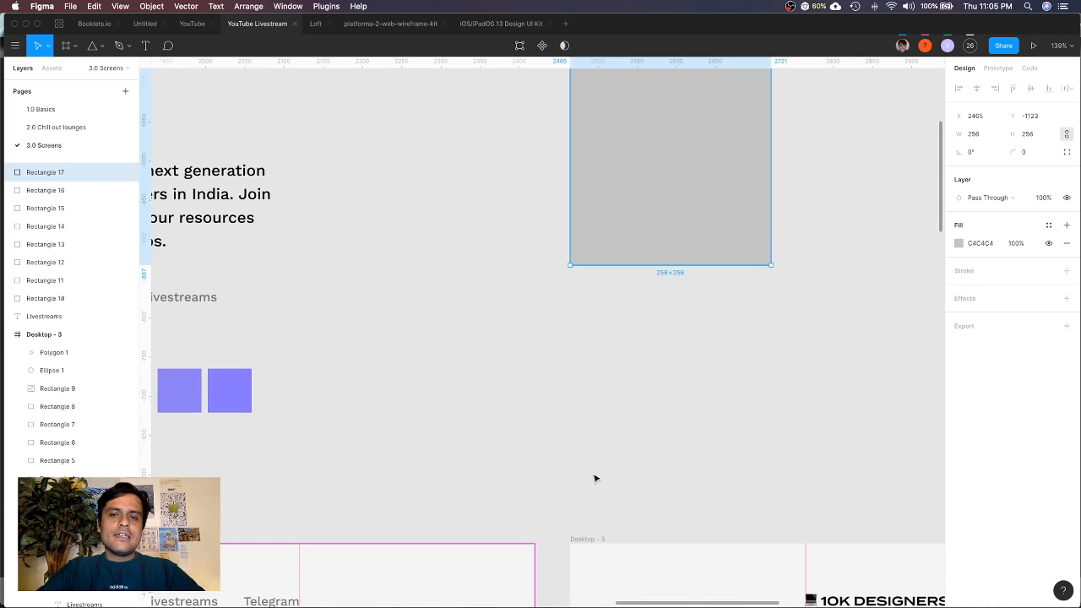
scroll(594, 476, down, 5)
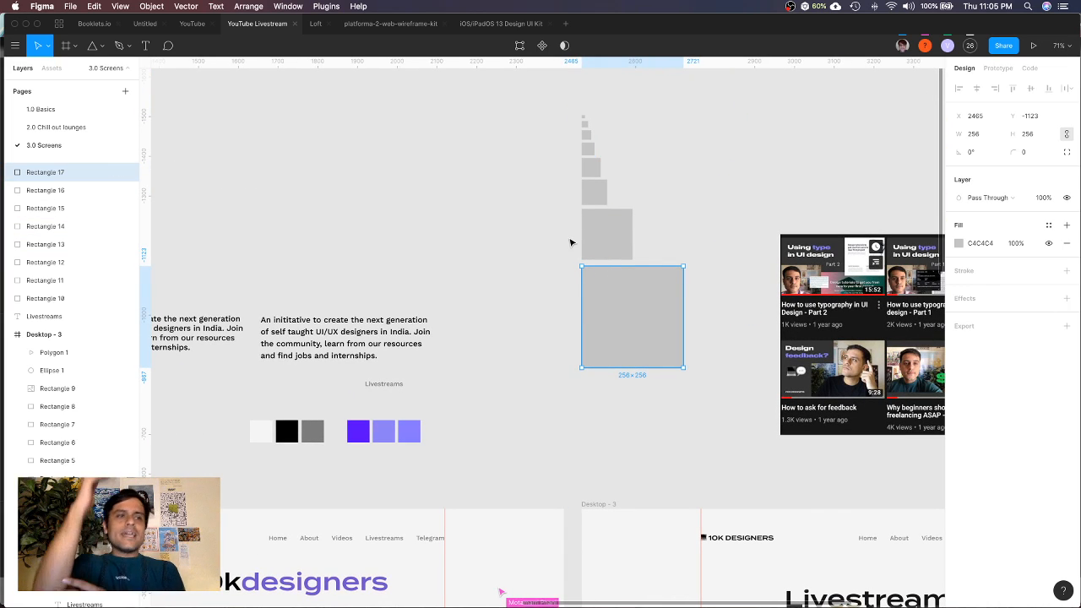
click(548, 324)
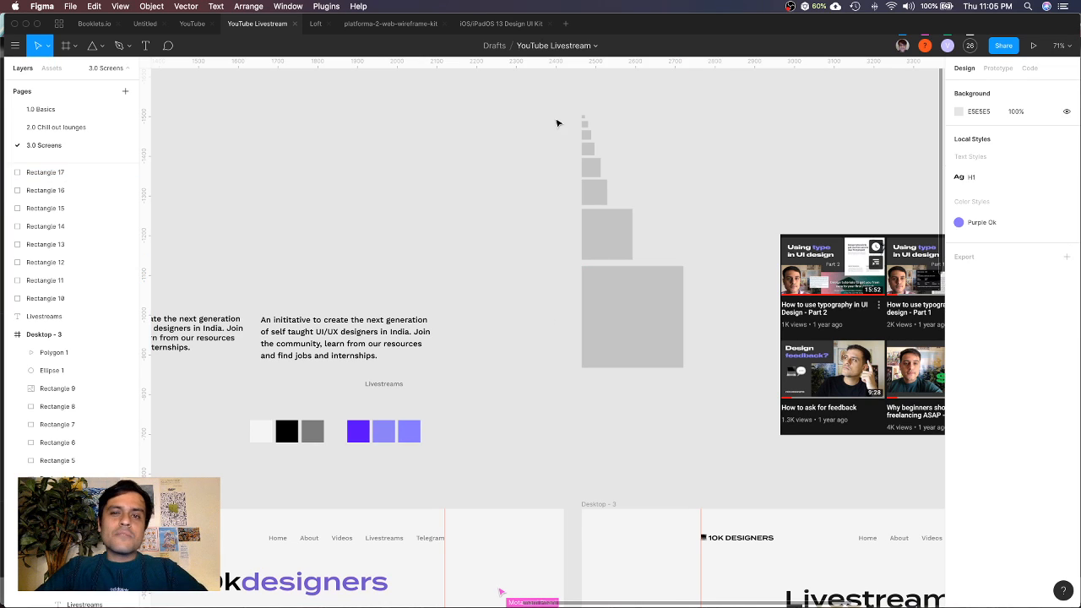
Move the play button group onto the centre of the laptop screen in the Desktop - 2 hero image
scroll(521, 304, down, 10)
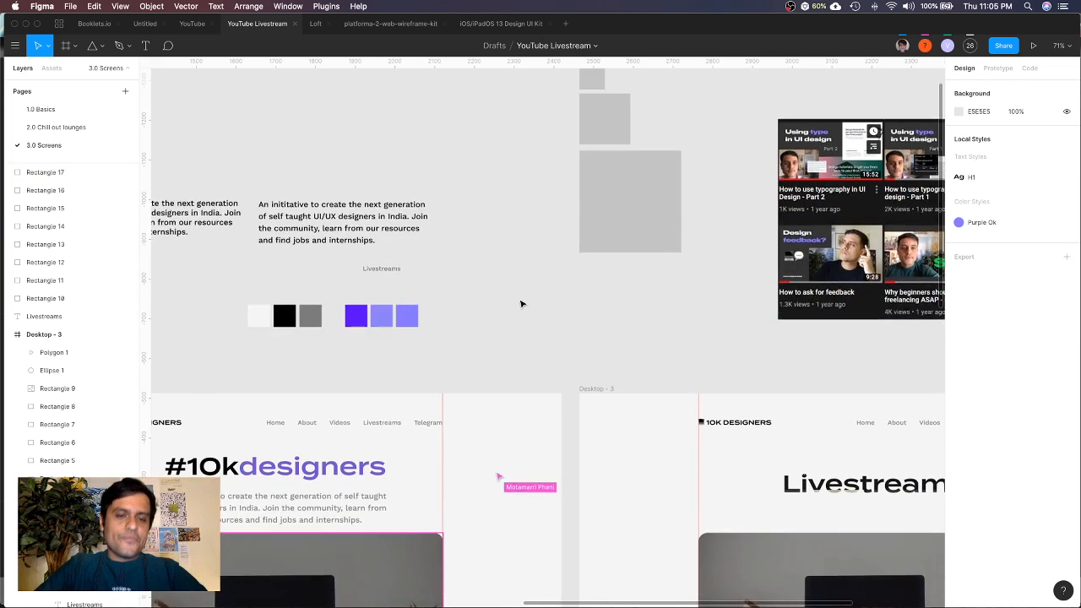
scroll(521, 304, left, 2)
click(344, 384)
scroll(344, 383, down, 2)
scroll(344, 384, left, 4)
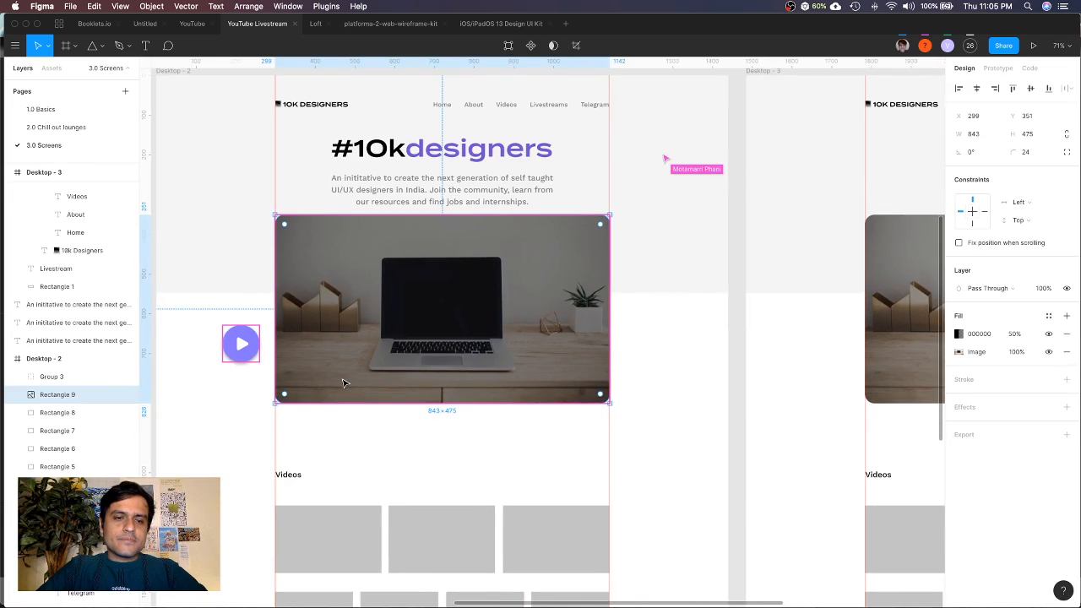
click(304, 325)
scroll(303, 324, up, 5)
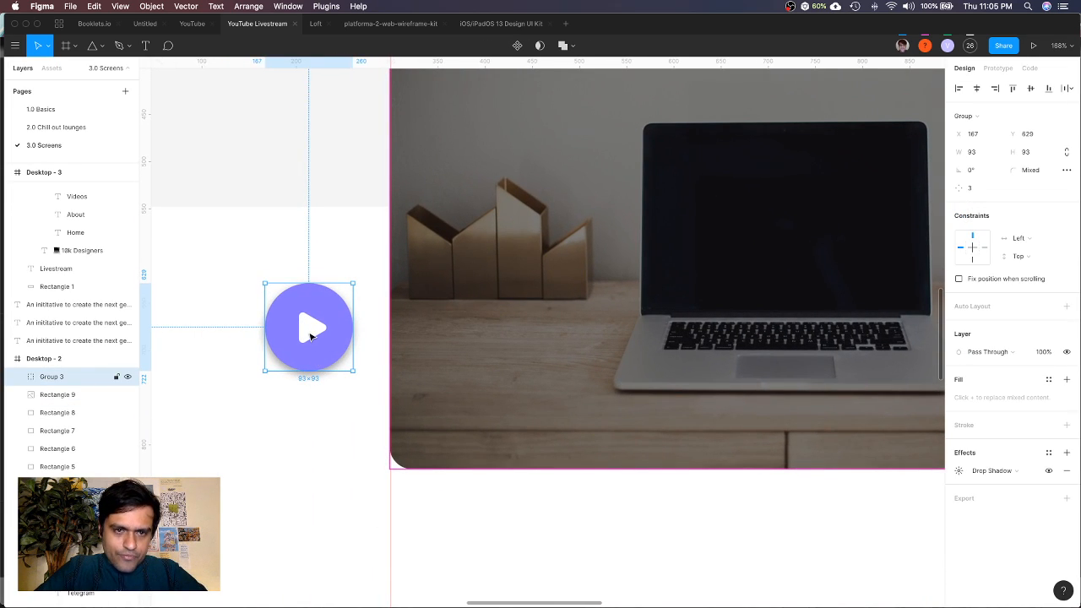
drag(310, 336, 785, 253)
scroll(785, 253, down, 4)
scroll(786, 253, right, 4)
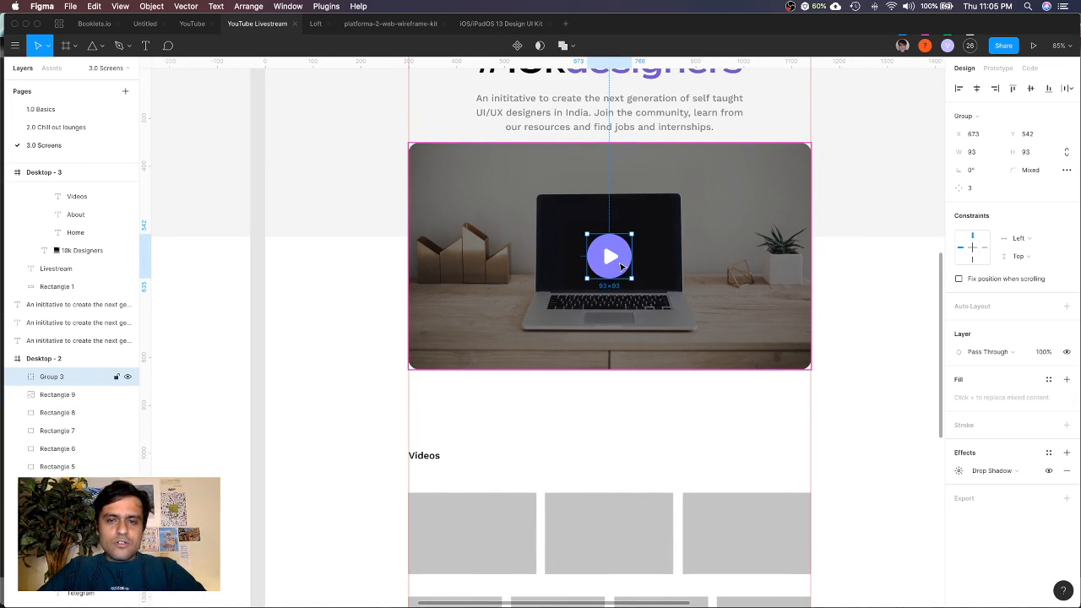
Ungroup the play button to drop its group shadow and regroup its circle and triangle
key(super+shift+g)
scroll(616, 262, up, 5)
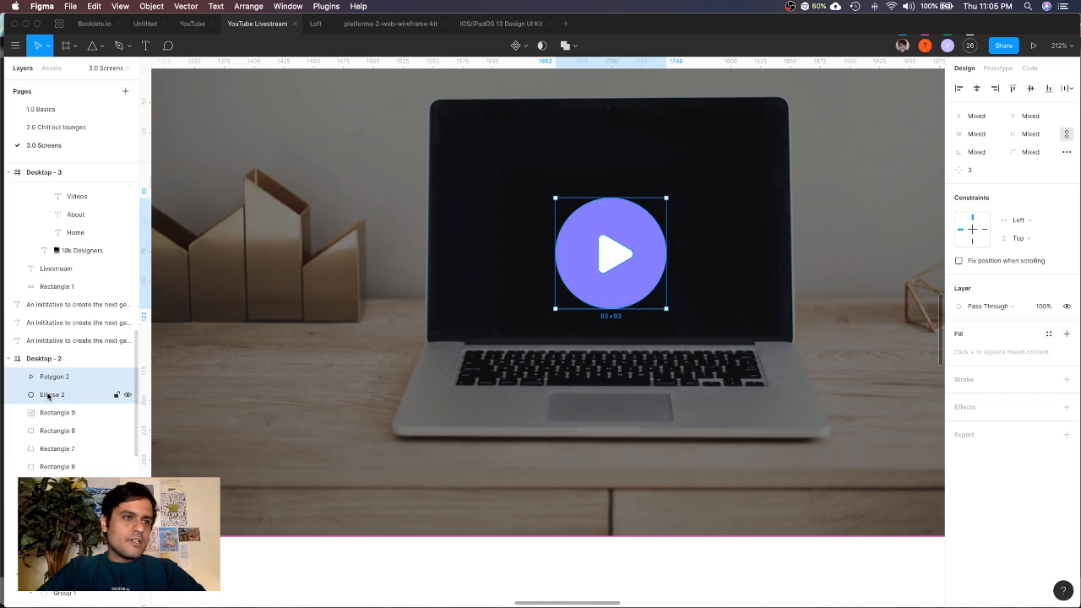
right_click(49, 397)
click(68, 377)
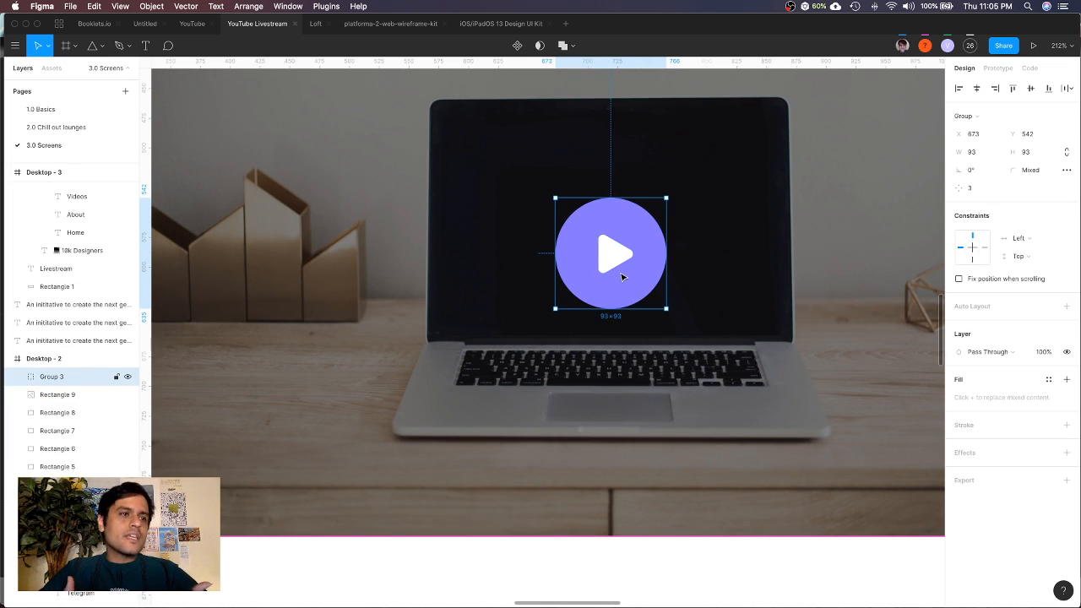
Align the play button group to the horizontal and vertical centres of the laptop image in Desktop - 2
scroll(621, 277, down, 5)
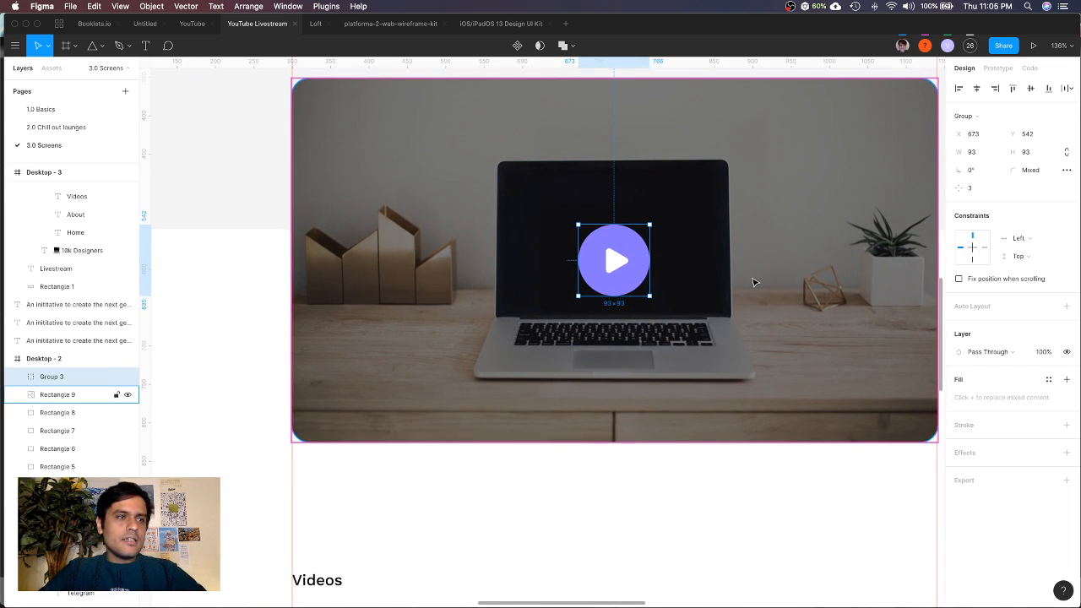
drag(630, 264, 575, 309)
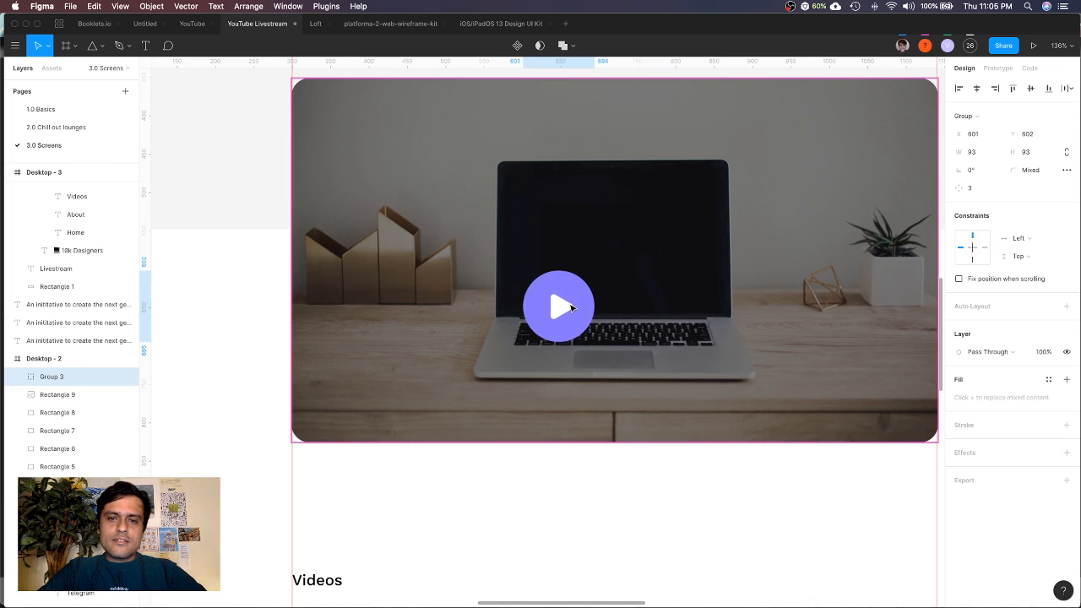
click(245, 224)
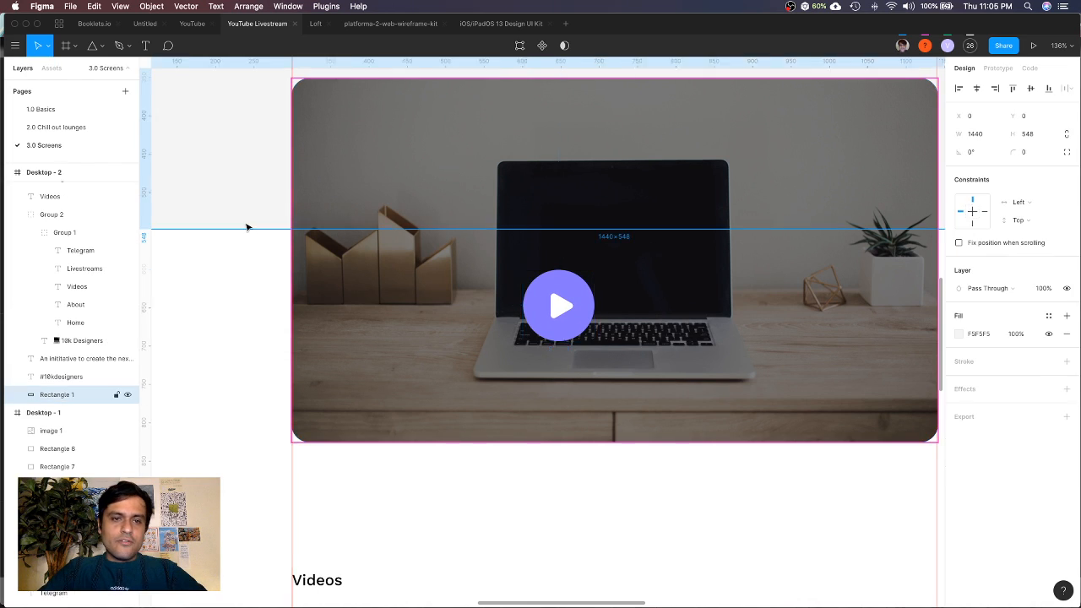
scroll(244, 222, down, 10)
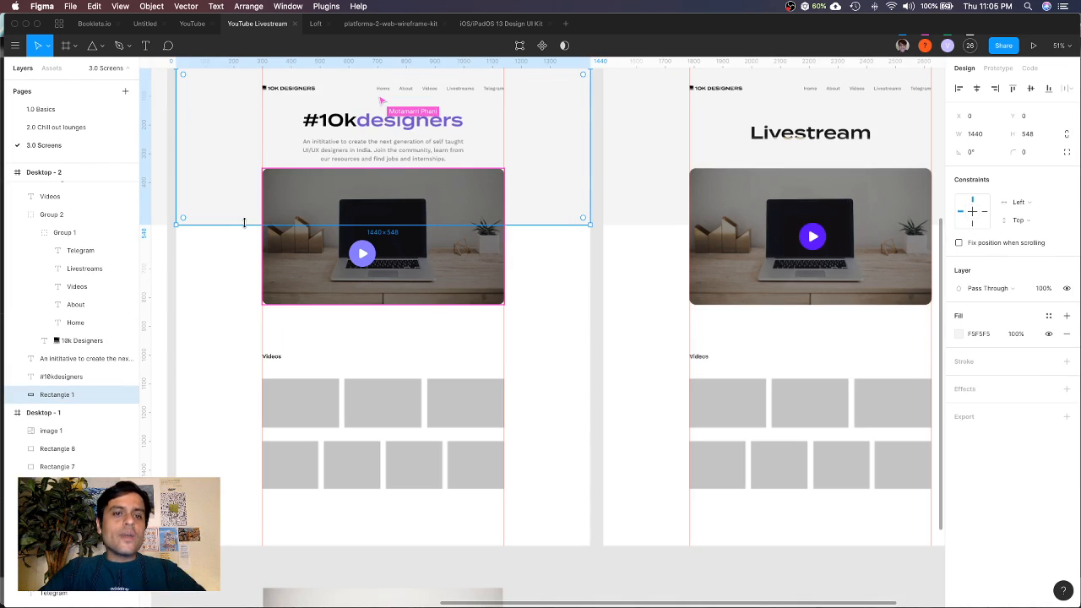
click(280, 269)
shift+click(365, 254)
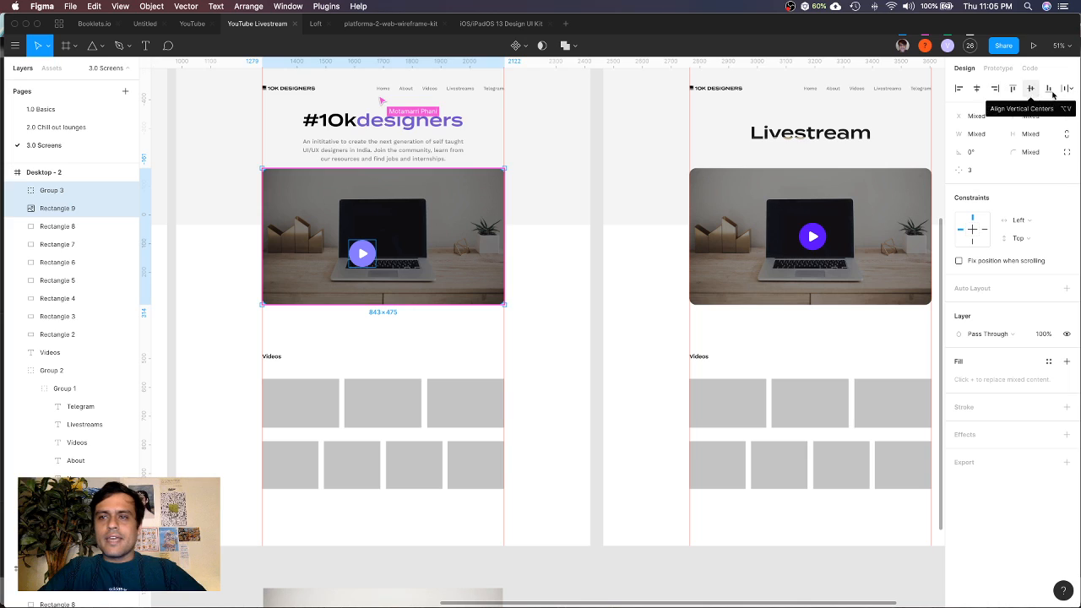
click(977, 89)
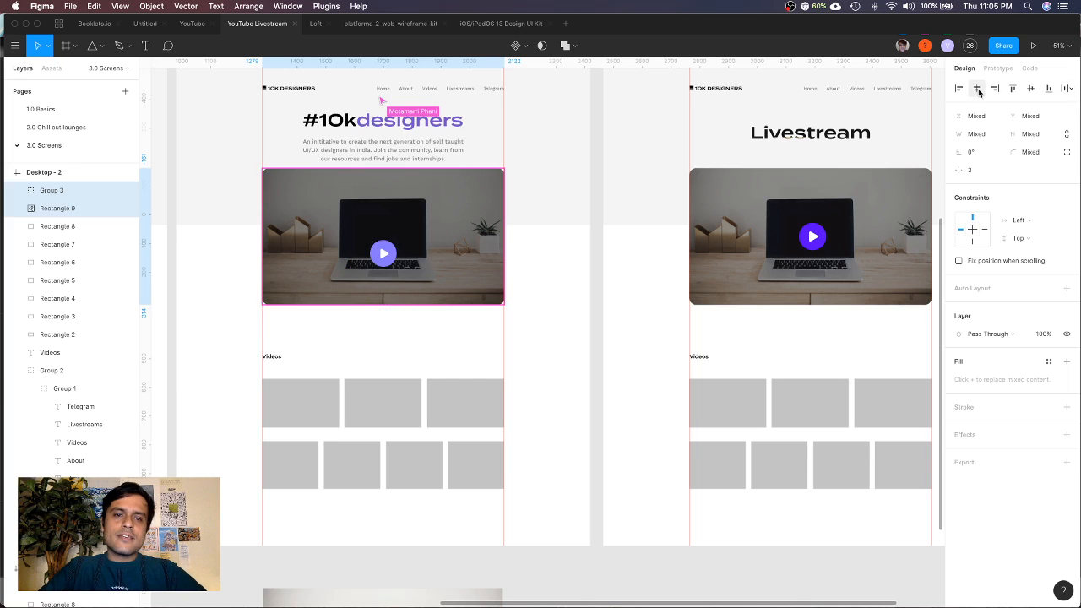
click(1030, 88)
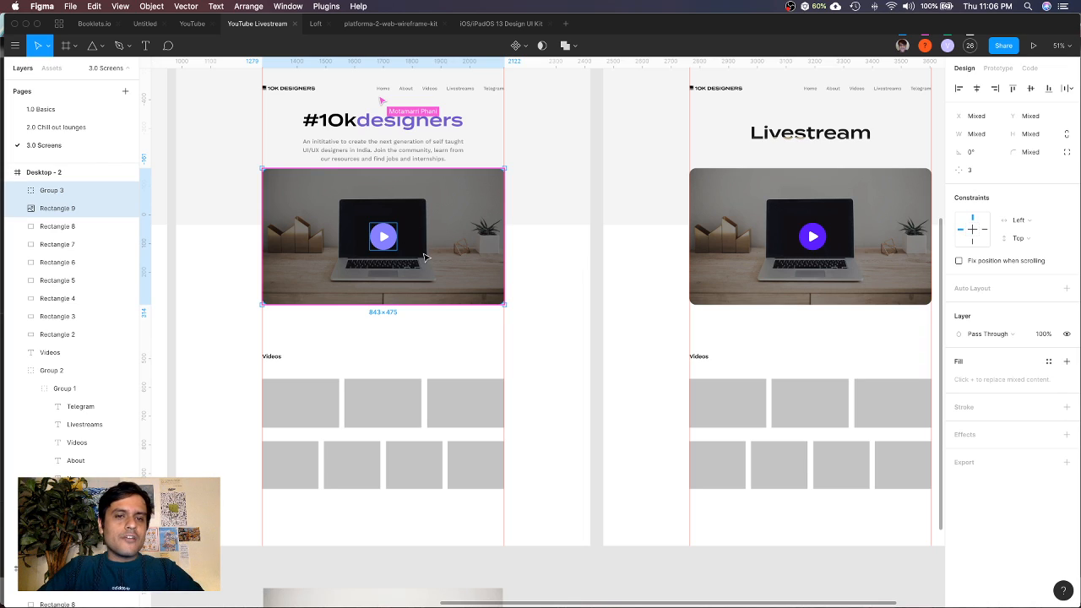
Group the play button with the laptop image and move the new group down 20 px
key(super+g)
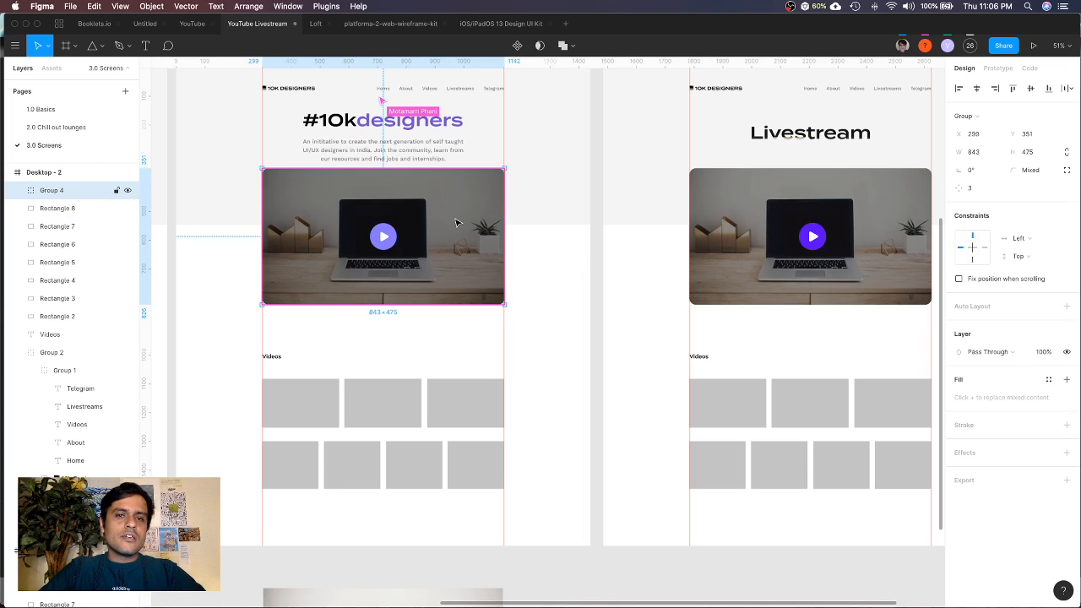
key(shift+Down)
key(shift+Down)
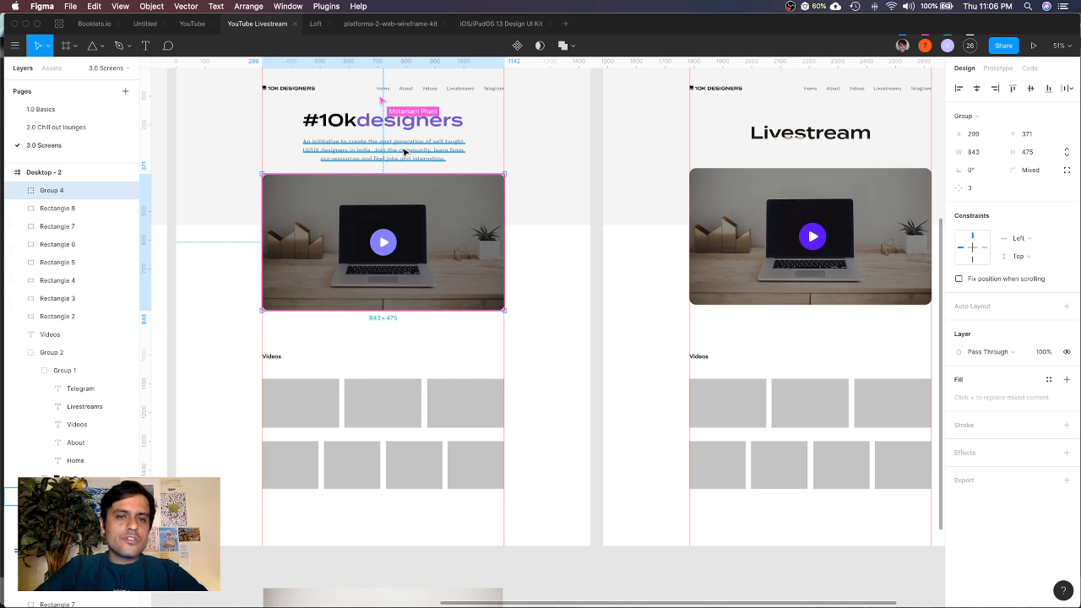
Try nudging the intro paragraph up 1 px and measure the gap between it and the laptop image group
click(403, 152)
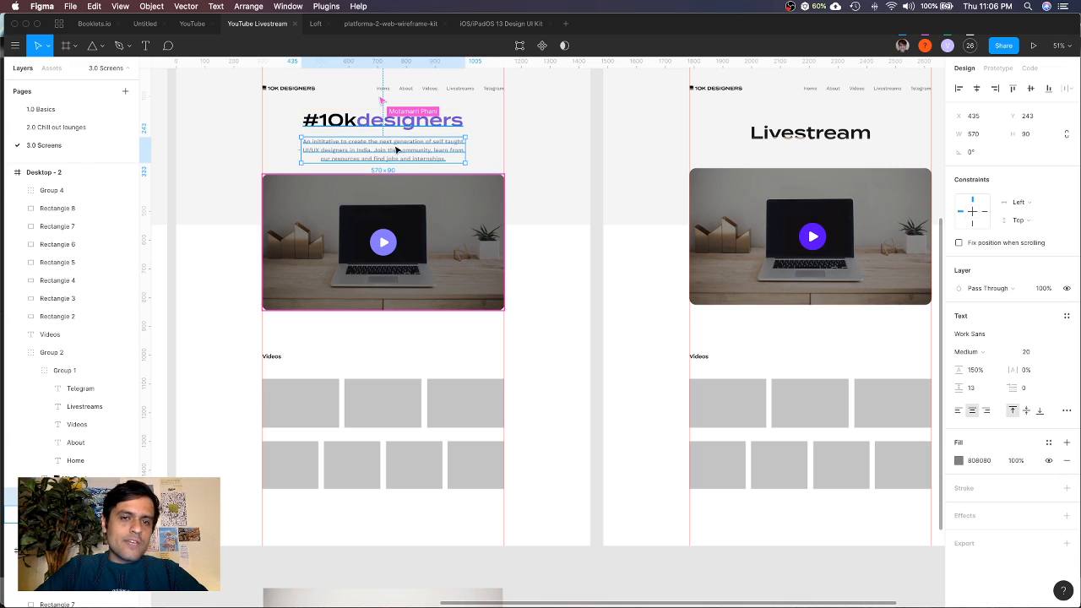
key(Up)
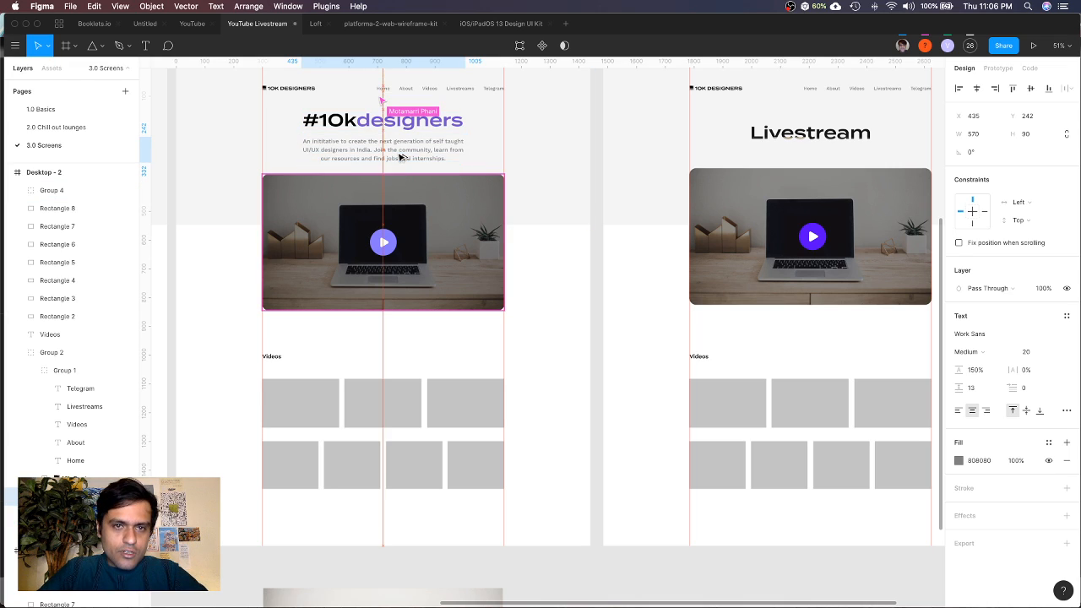
click(388, 222)
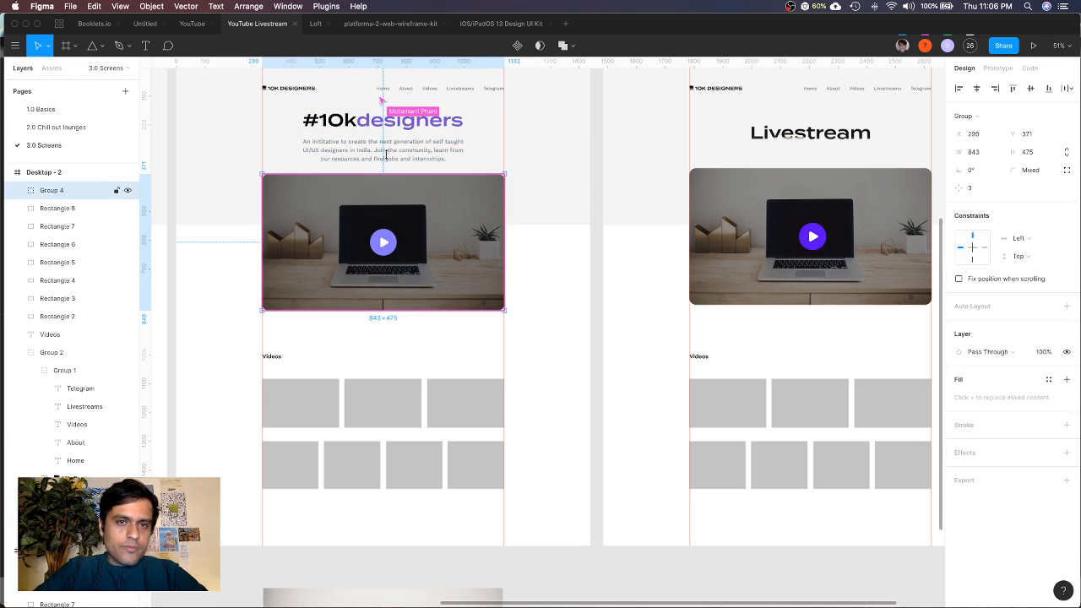
key(alt)
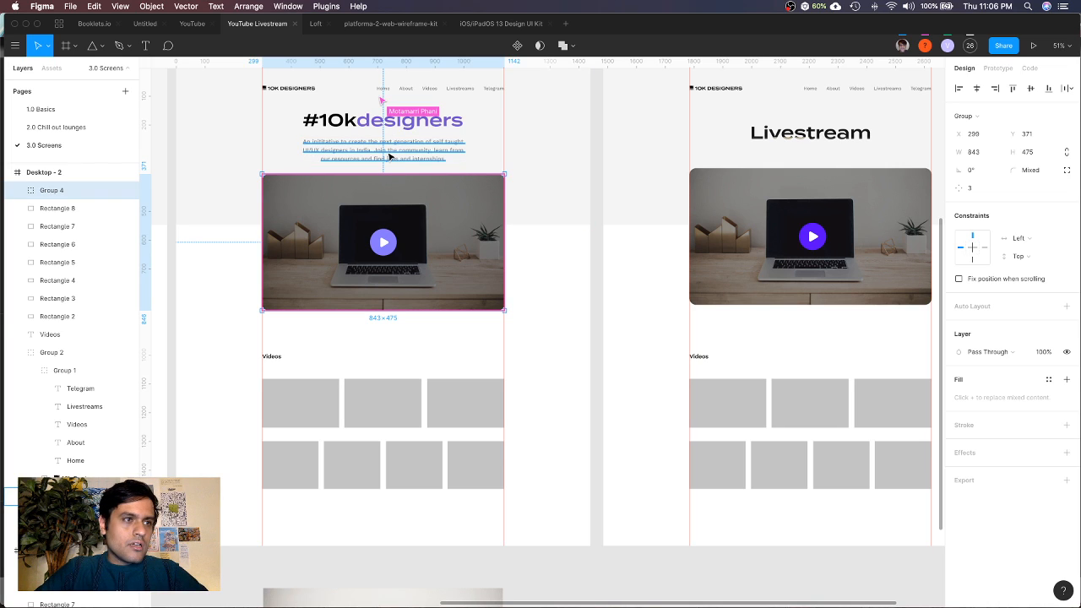
scroll(388, 157, up, 5)
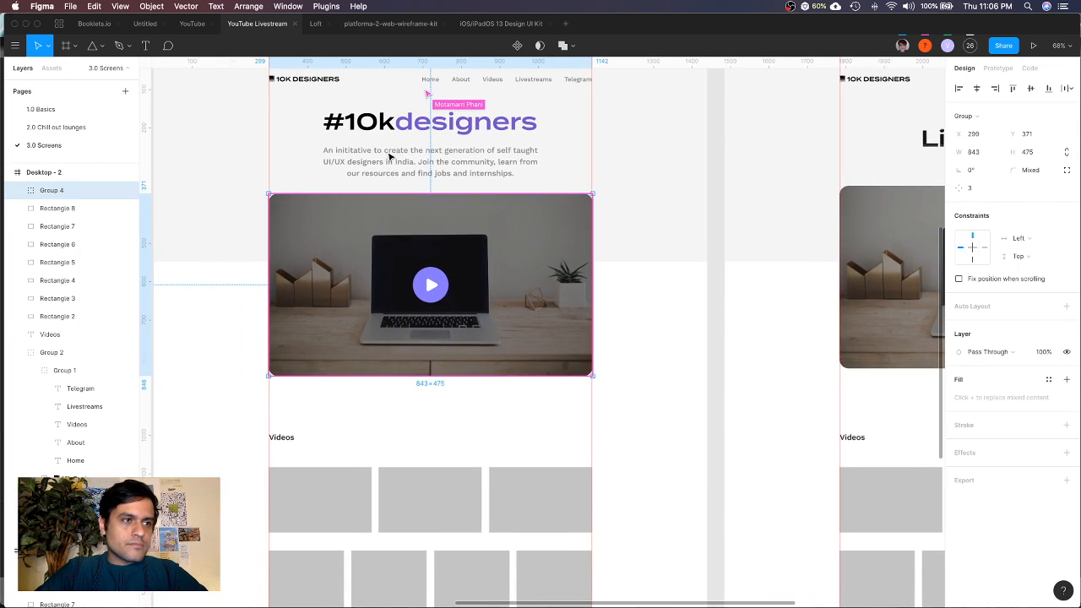
key(alt)
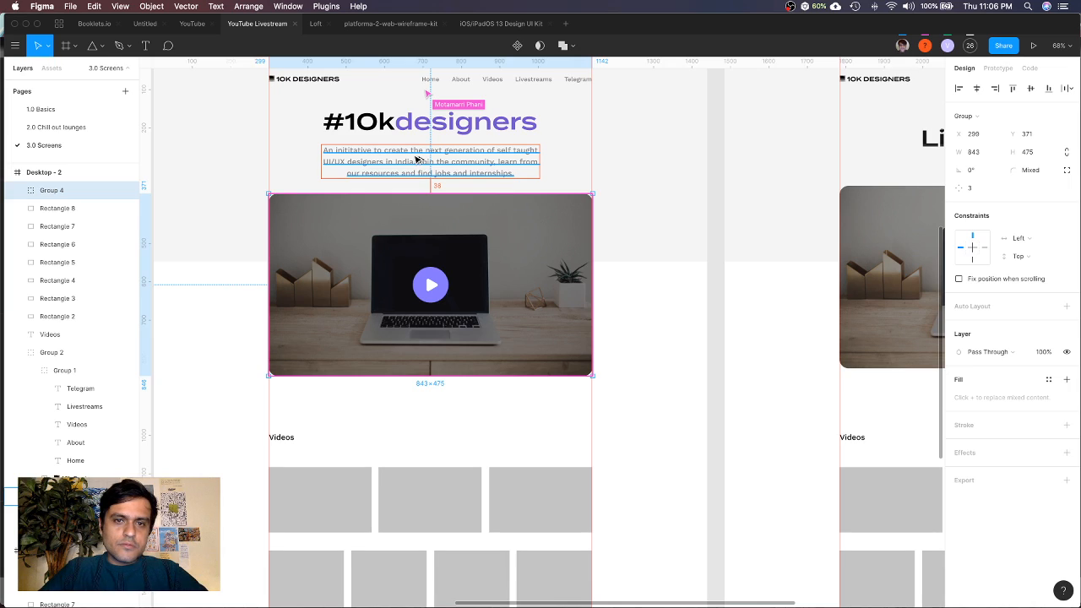
Move the laptop image group up until it sits 24 px below the intro paragraph
key(shift+Up)
key(Up)
key(Up)
key(Up)
key(Up)
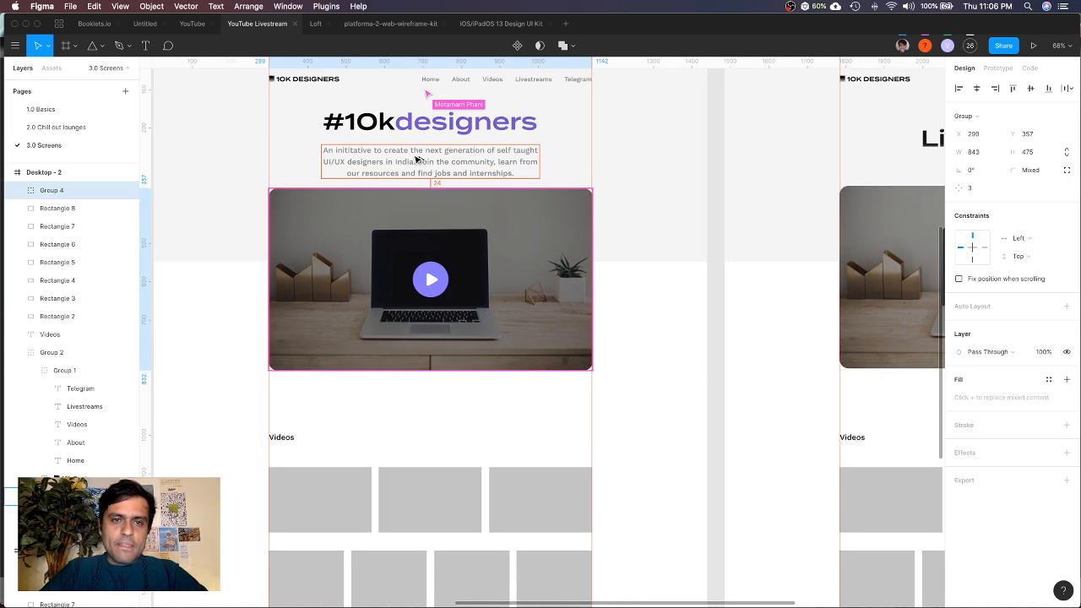
Move the laptop image group down to Y 381 to widen its gap below the intro paragraph
key(shift+Down)
key(shift+Down)
key(Down)
key(Down)
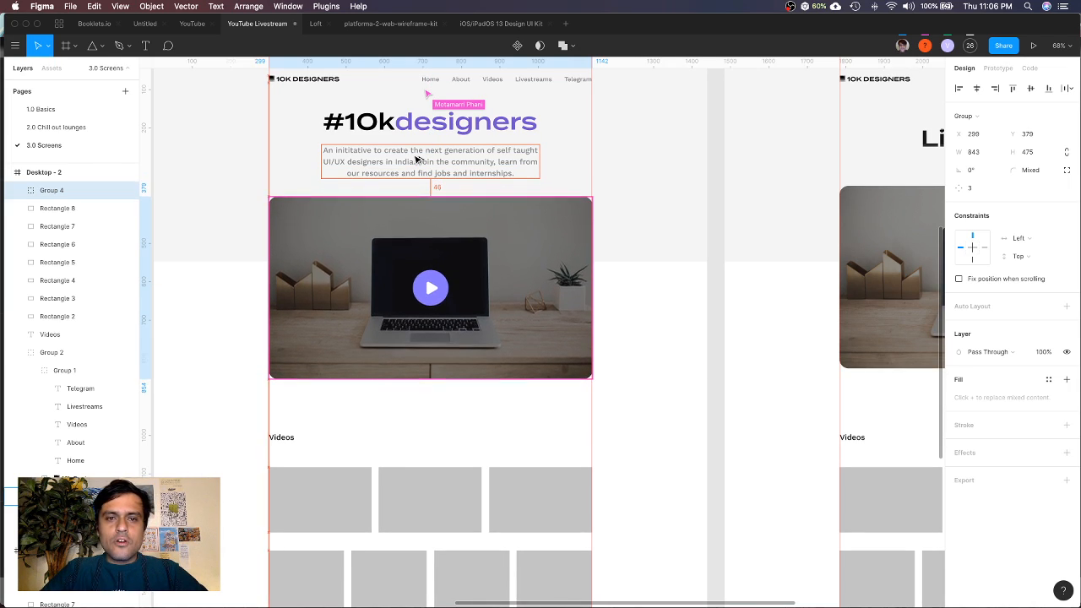
key(Down)
key(Down)
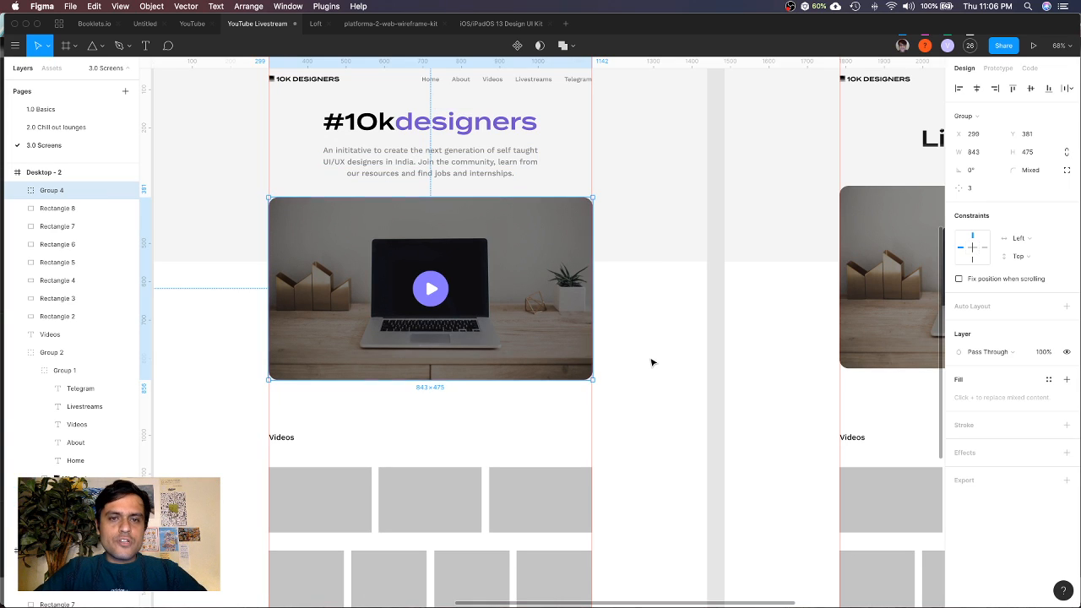
Extend the light grey background rectangle in Desktop - 2 downward behind the laptop image to a height of 755
click(653, 363)
scroll(653, 362, down, 3)
click(657, 282)
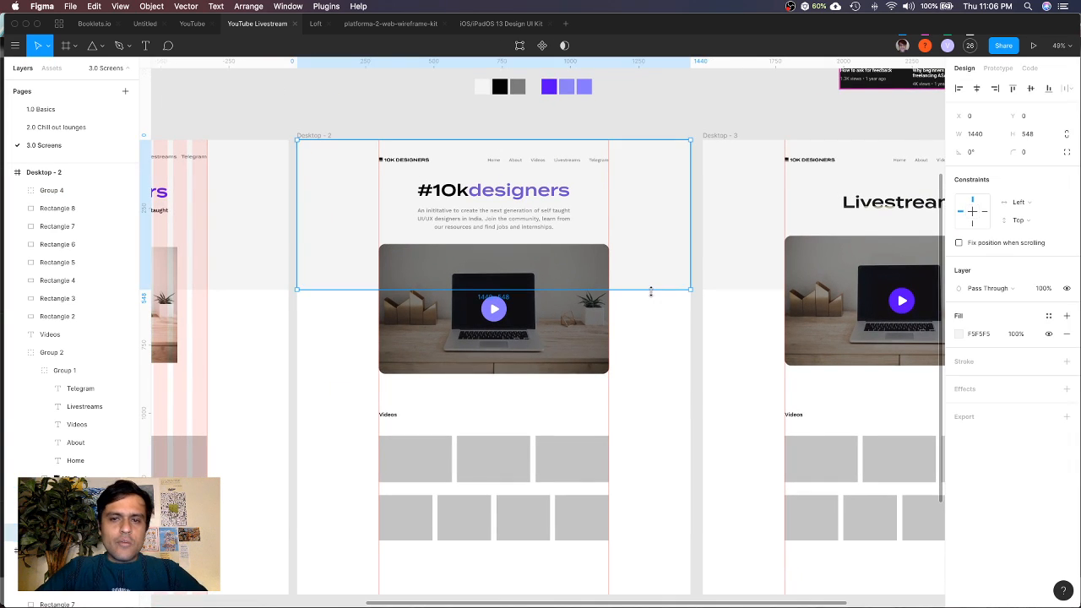
drag(651, 291, 655, 346)
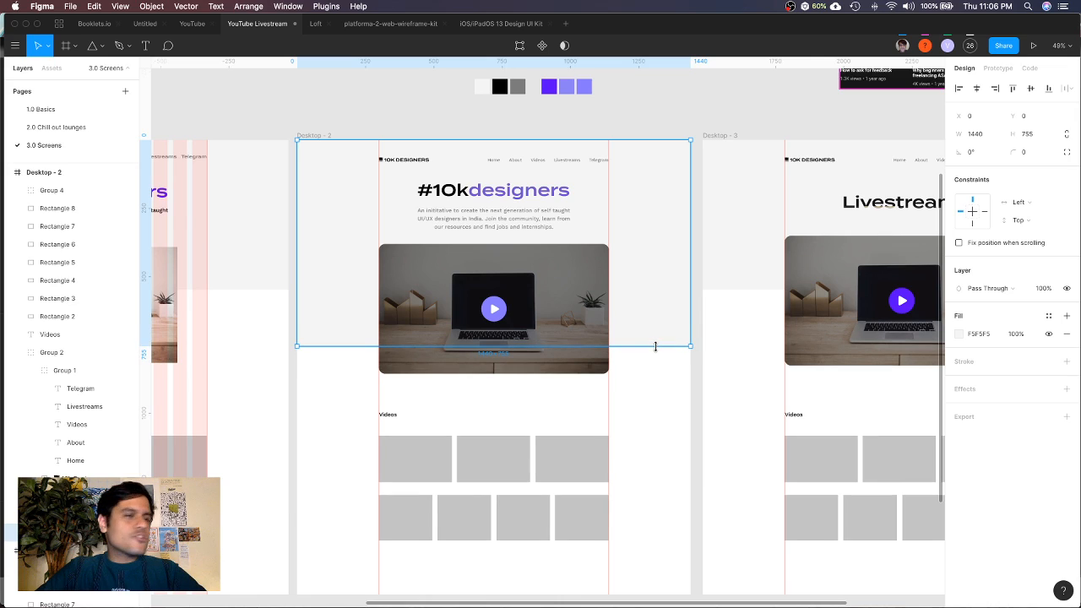
click(664, 396)
scroll(664, 399, down, 3)
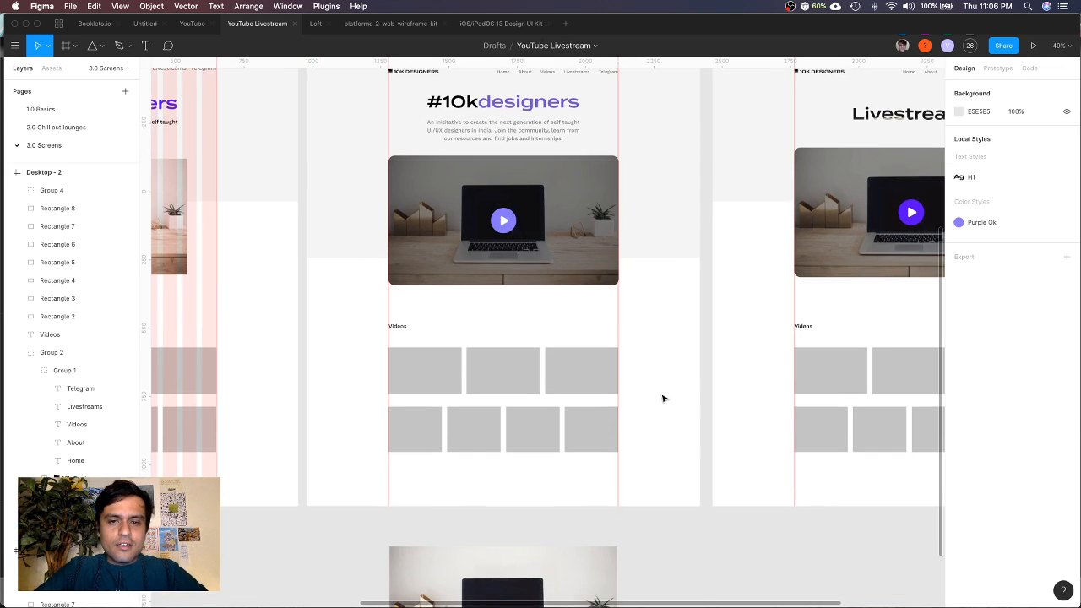
Select all seven video placeholder rectangles in Desktop - 2 and lighten their fill to F0F0F0
scroll(664, 398, up, 3)
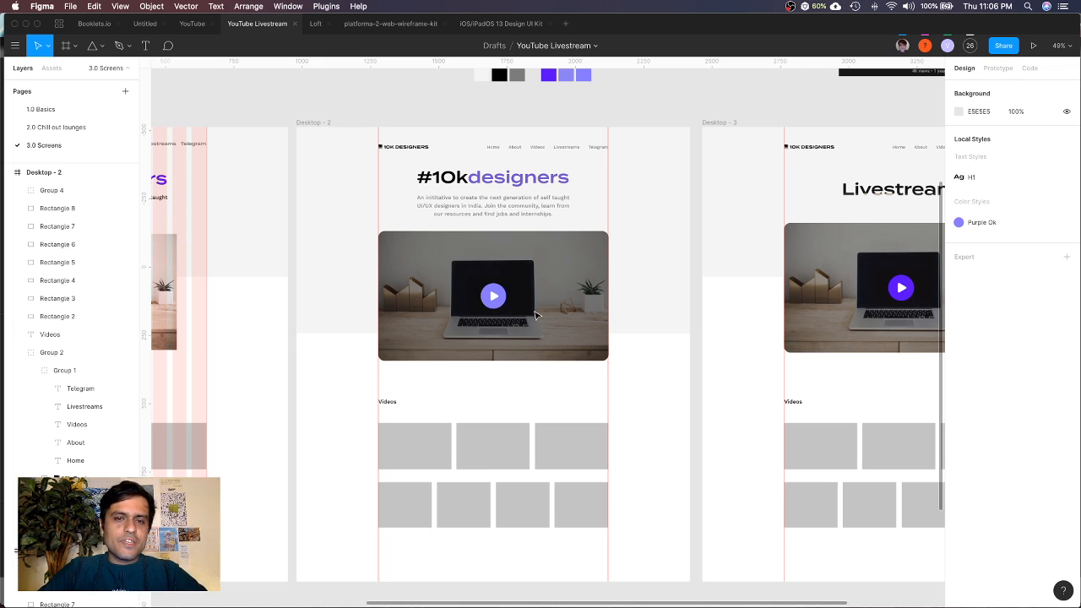
click(390, 406)
click(417, 447)
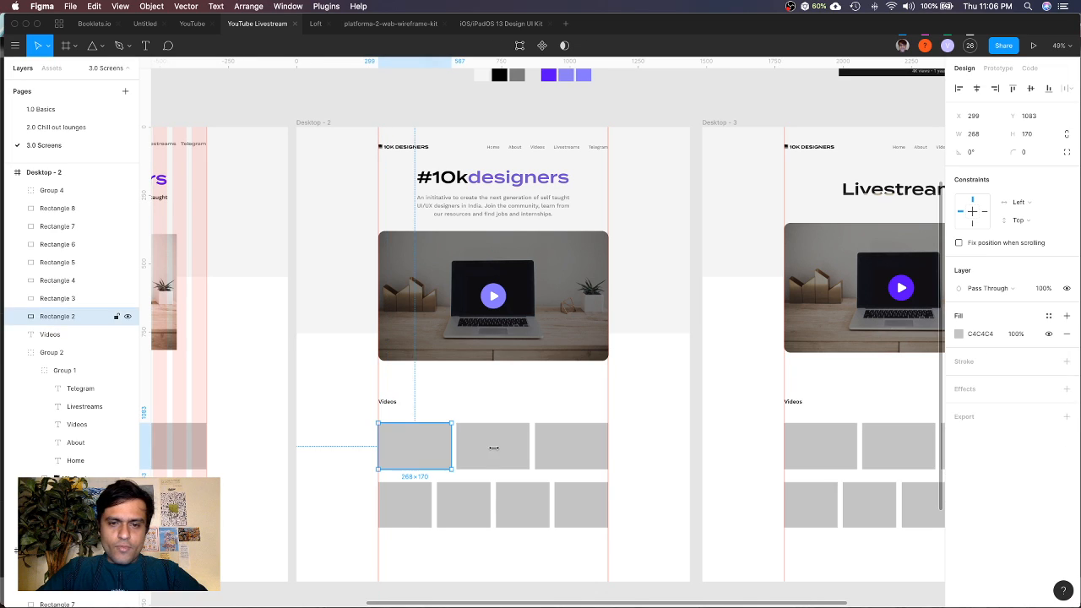
shift+click(493, 446)
shift+click(576, 450)
drag(584, 560, 396, 450)
click(958, 333)
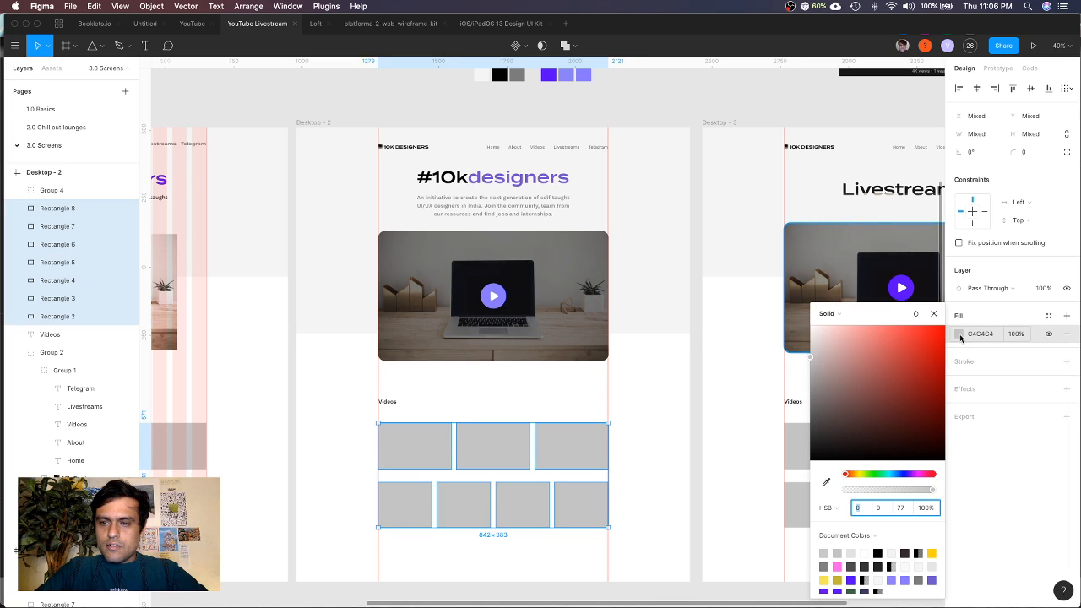
drag(813, 361, 805, 340)
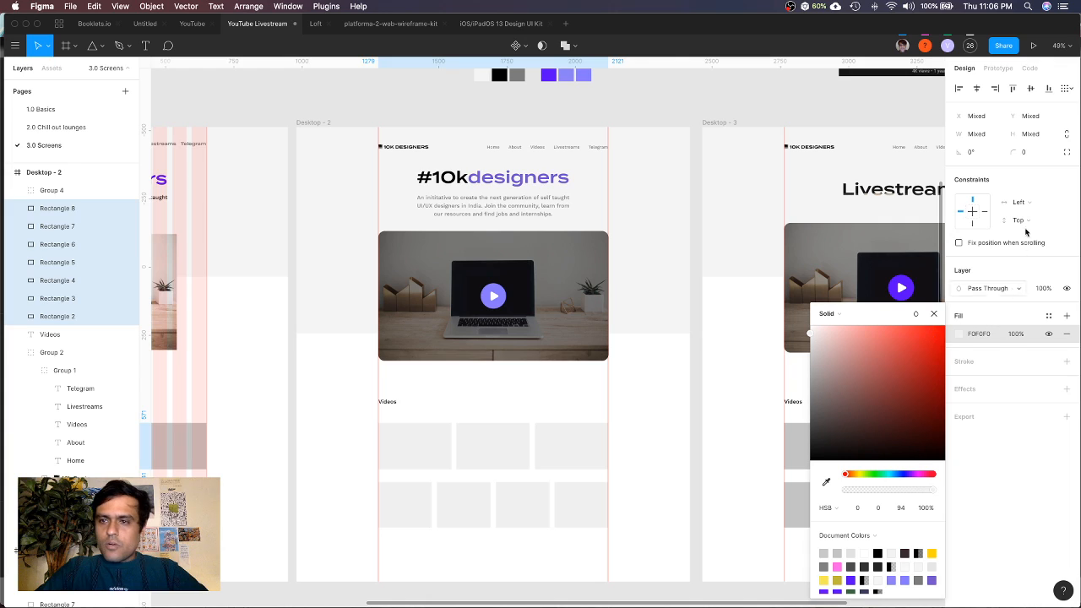
Try a corner radius of 4 on the seven video placeholders and settle on a radius of 8
click(1028, 156)
text(4)
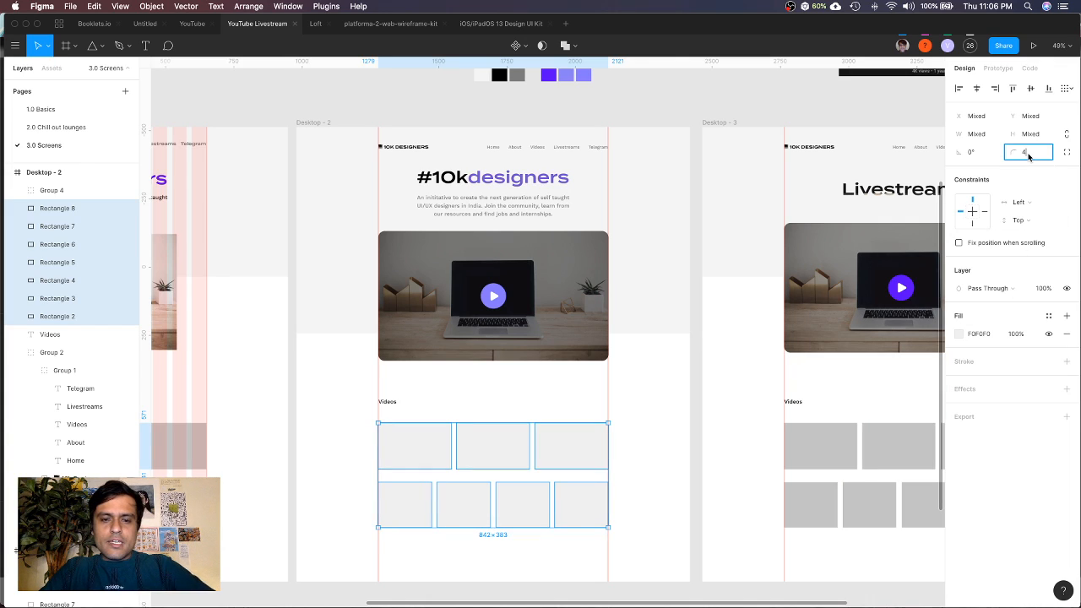
key(Return)
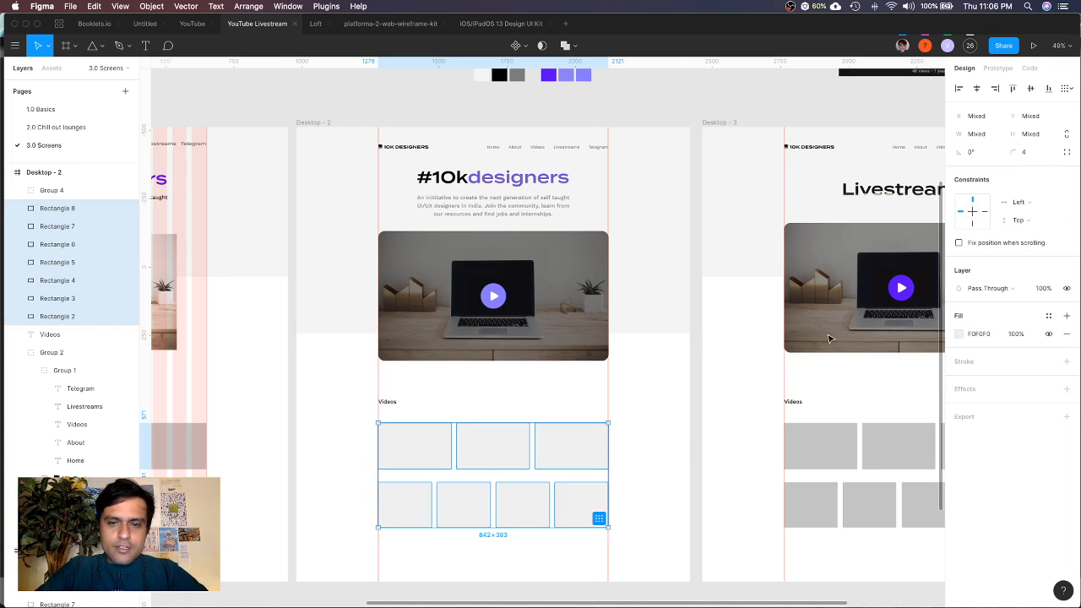
click(1030, 153)
text(8)
key(Return)
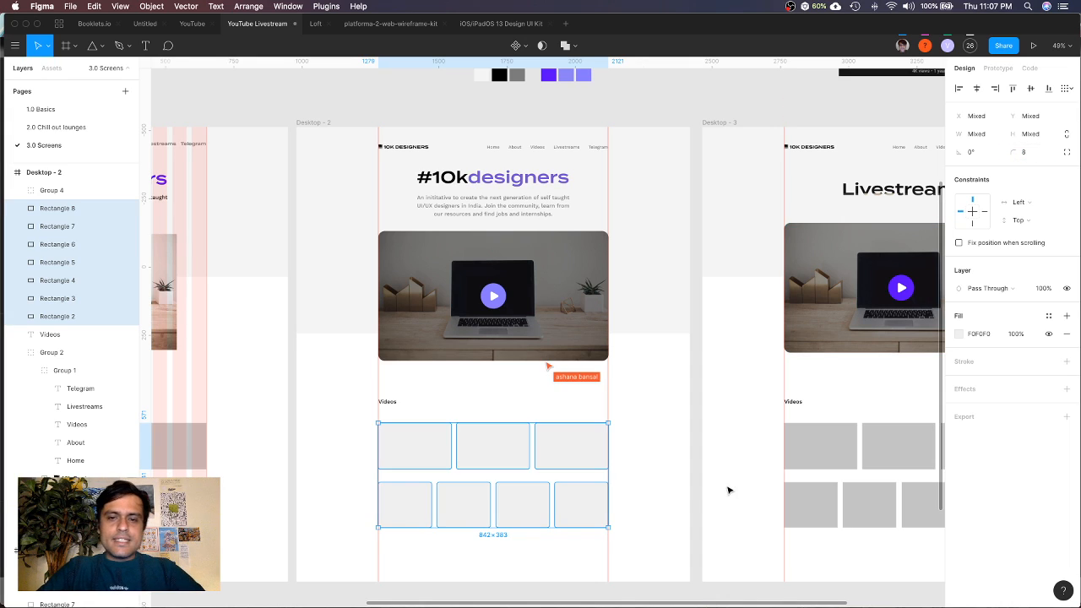
click(661, 463)
Switch the fill of the first video placeholder under the Videos heading from Solid to Image
scroll(456, 437, up, 3)
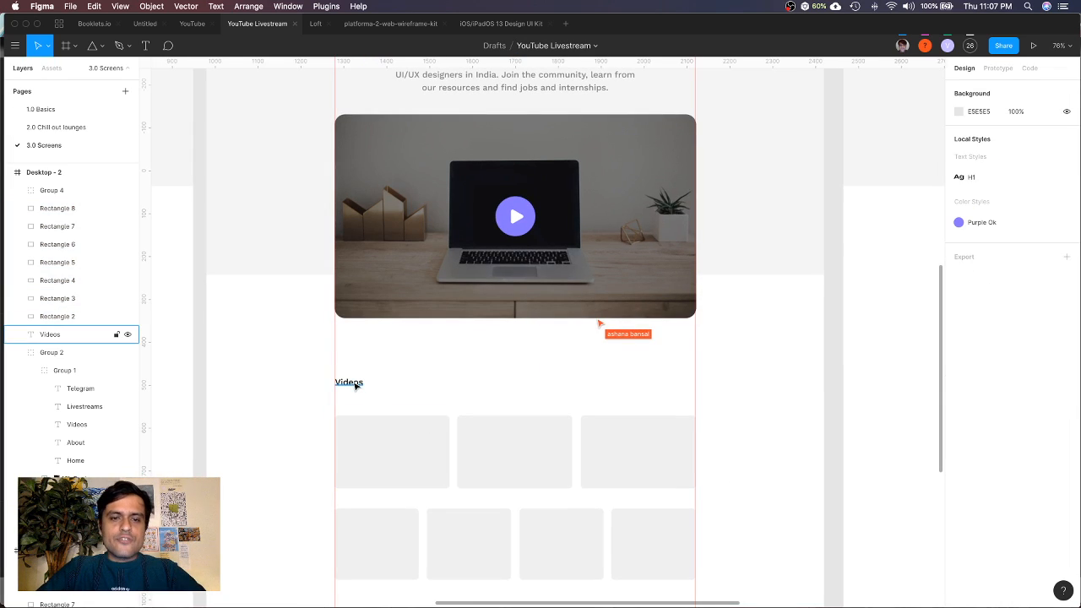
click(354, 385)
click(407, 439)
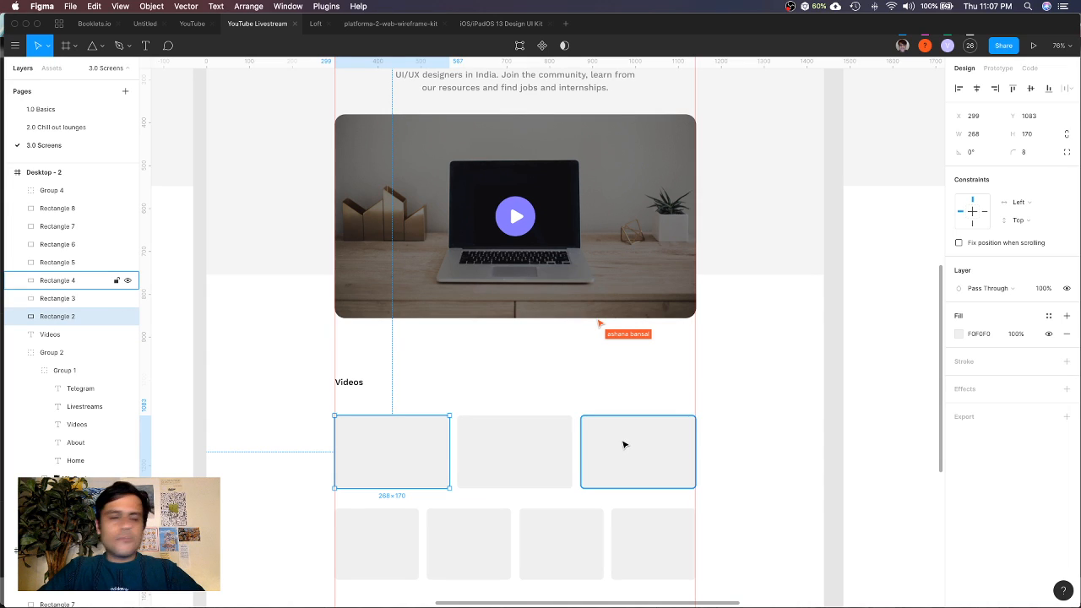
scroll(624, 444, down, 2)
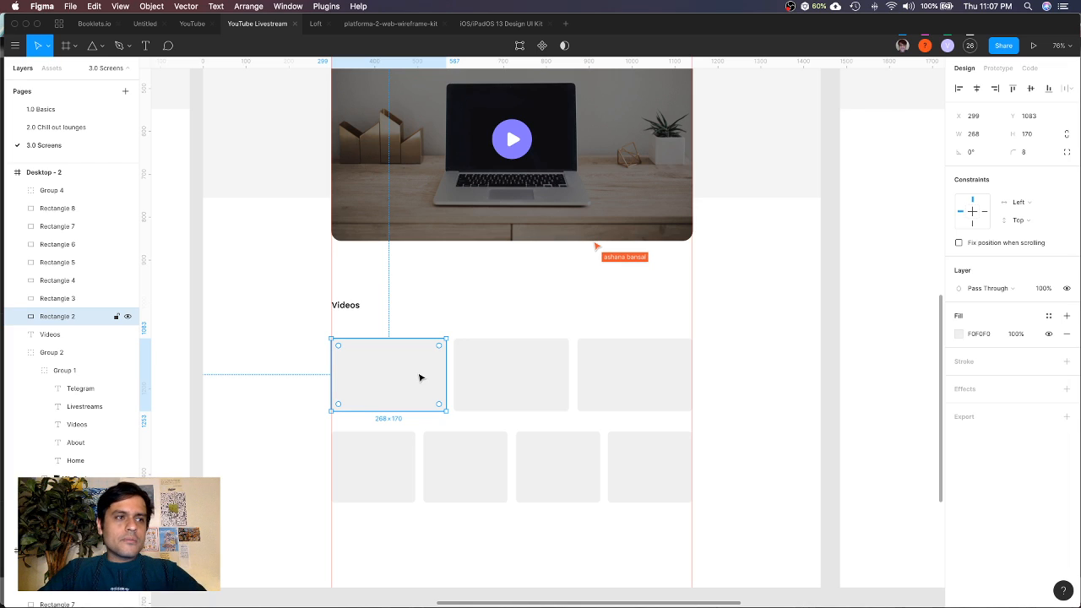
scroll(413, 372, up, 5)
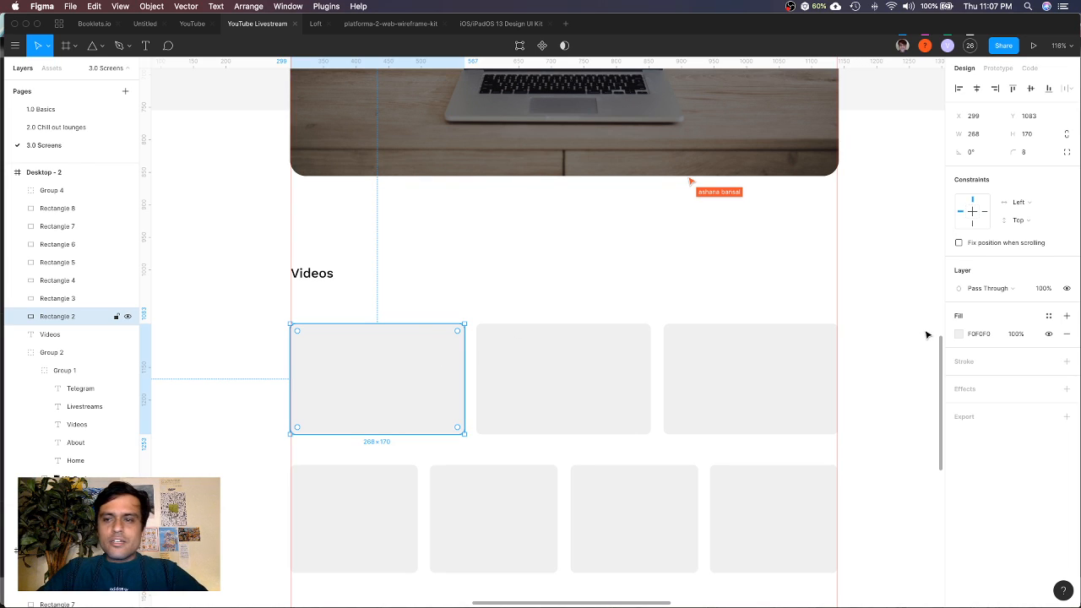
click(959, 335)
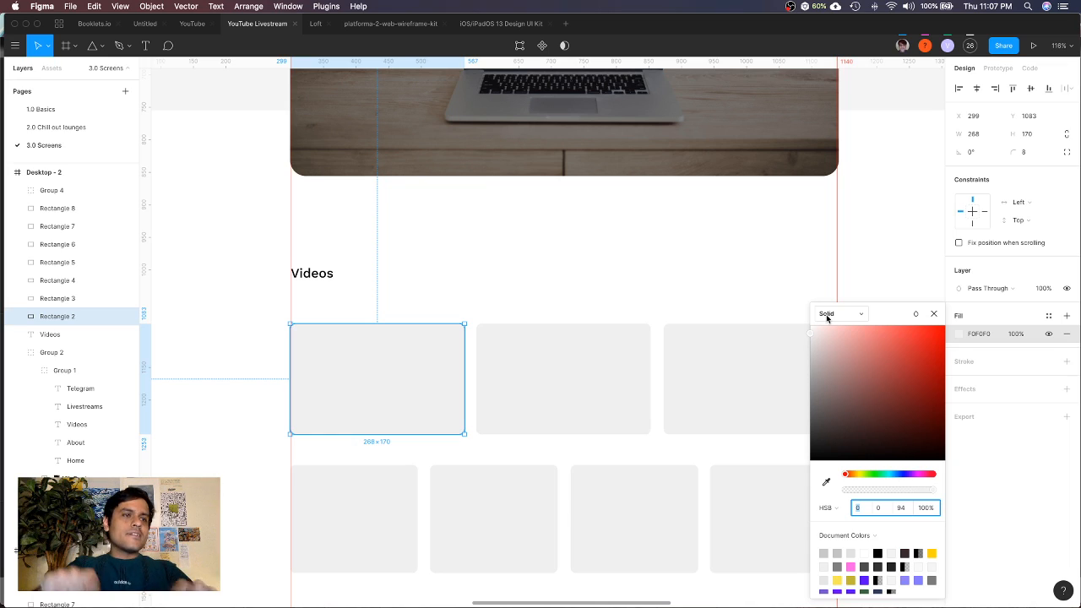
click(827, 315)
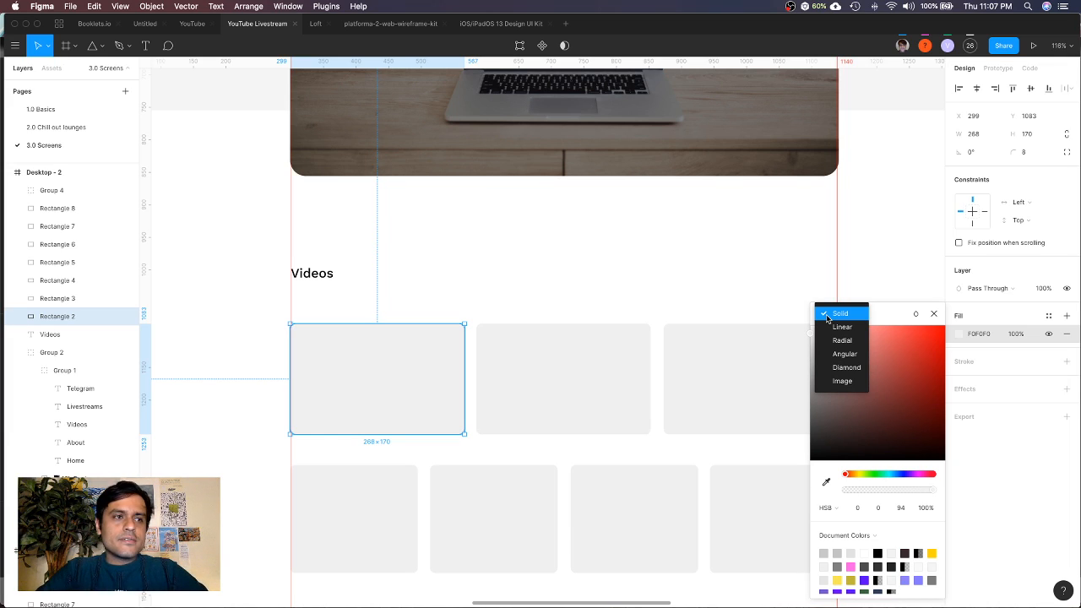
click(843, 382)
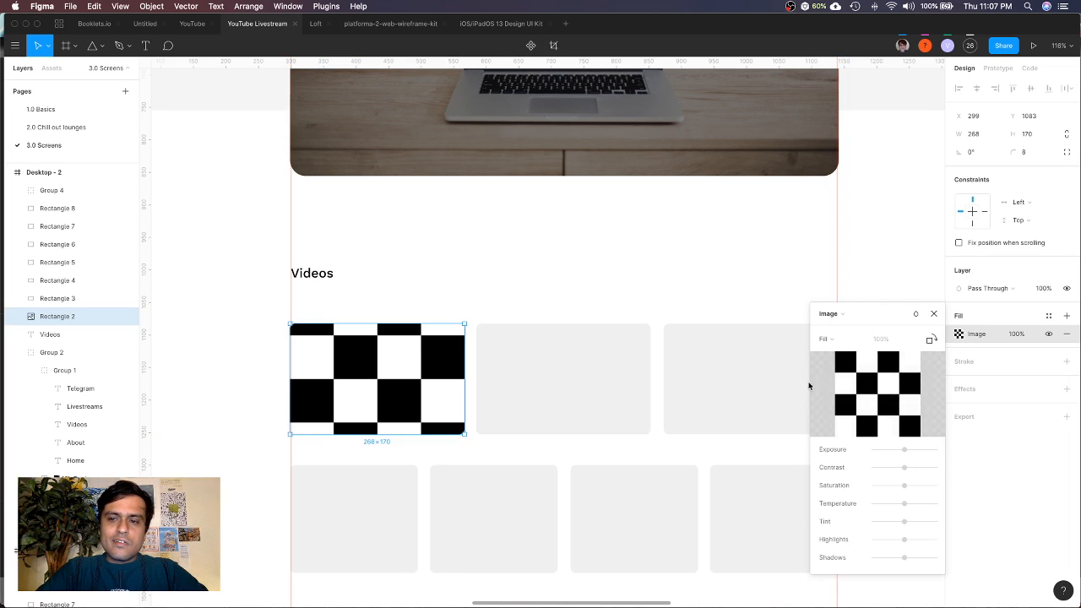
Load the "How to set goals, not resolutions in 2020" thumbnail from the YouTube folder's "35 setting goals" subfolder as the image fill
click(874, 395)
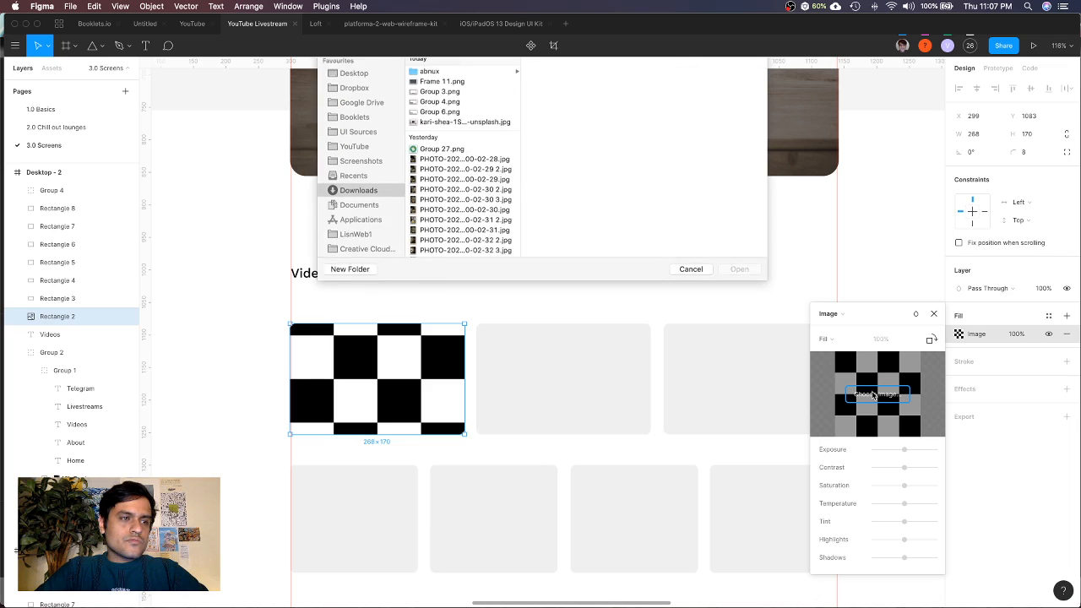
click(364, 163)
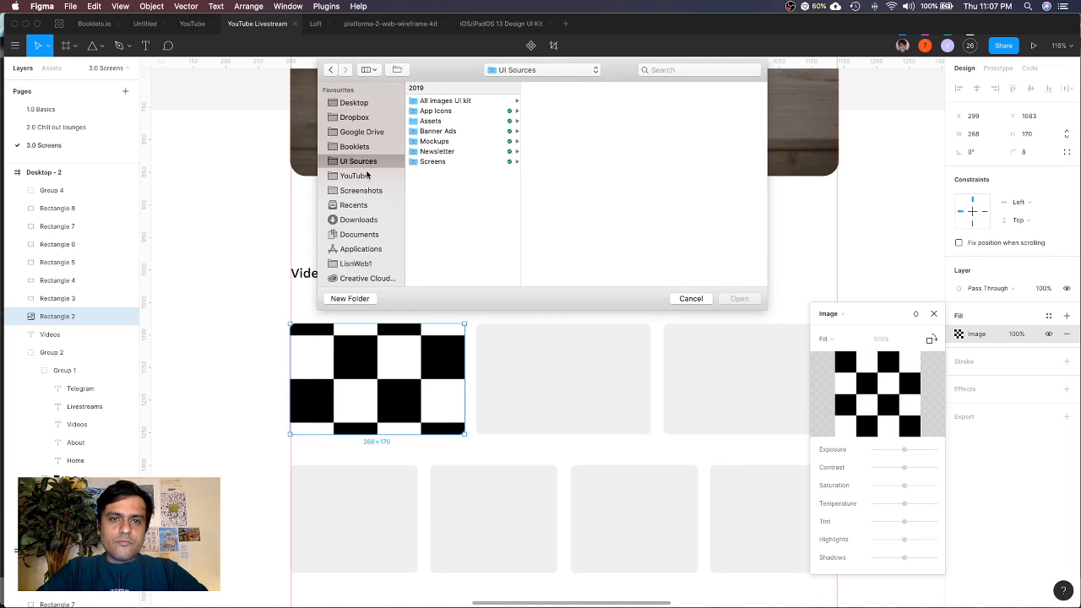
click(367, 175)
scroll(461, 190, down, 5)
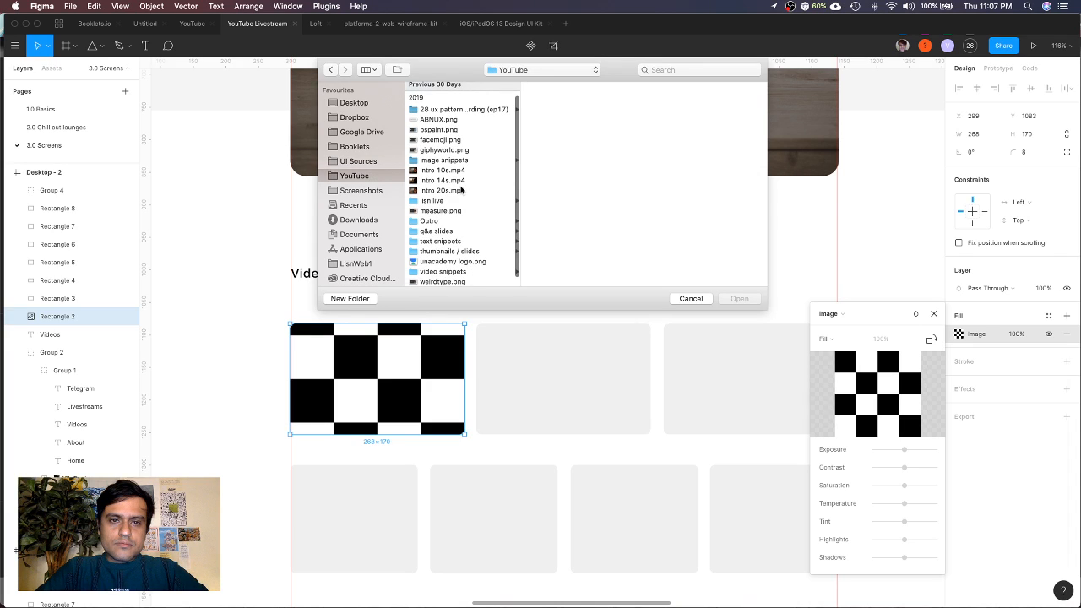
scroll(462, 191, up, 2)
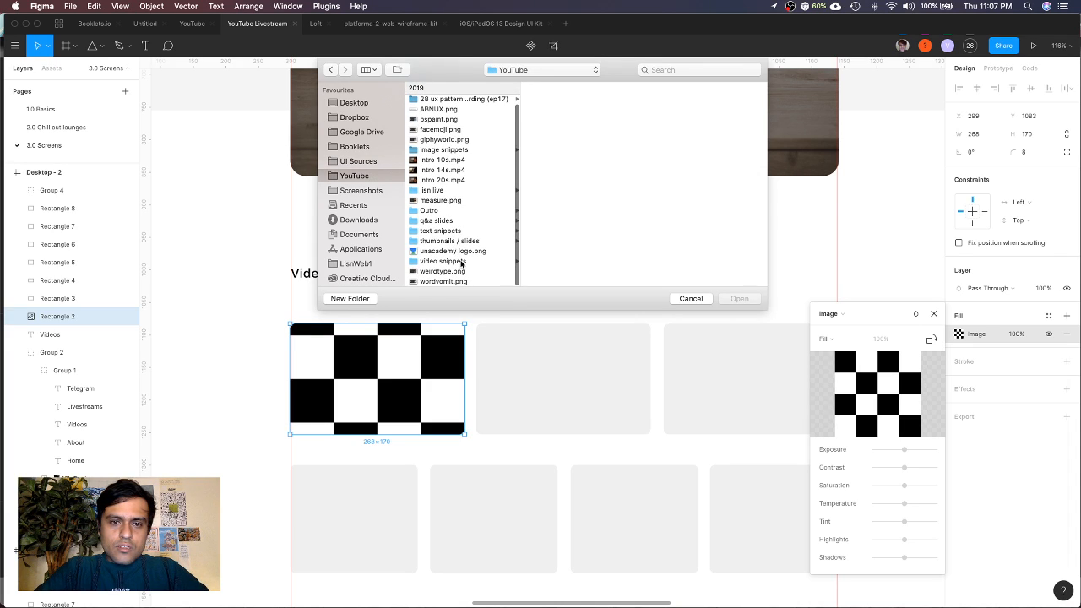
scroll(461, 264, up, 3)
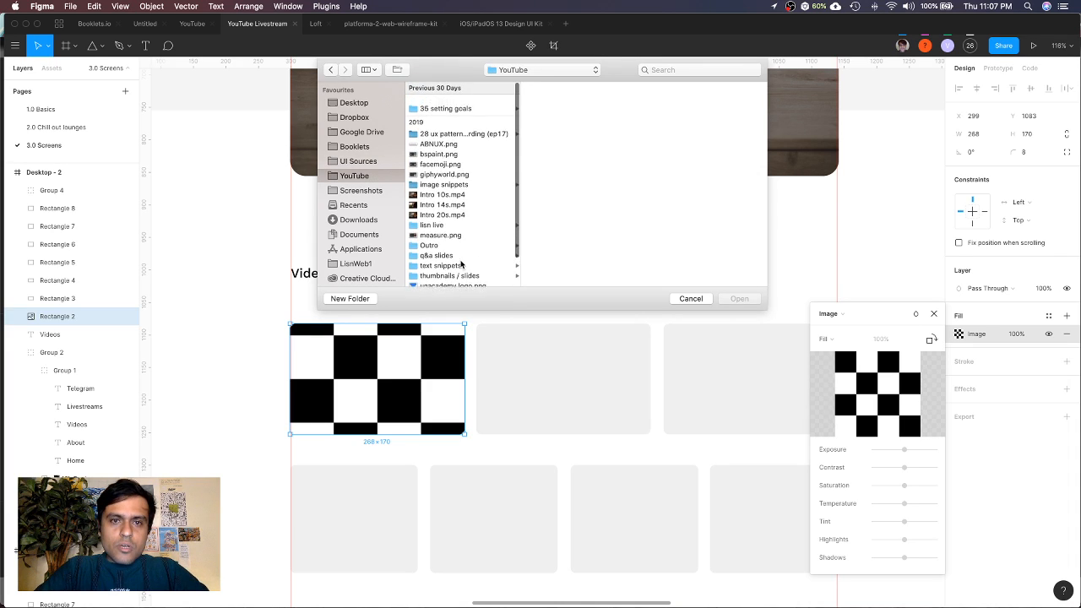
click(460, 102)
click(558, 102)
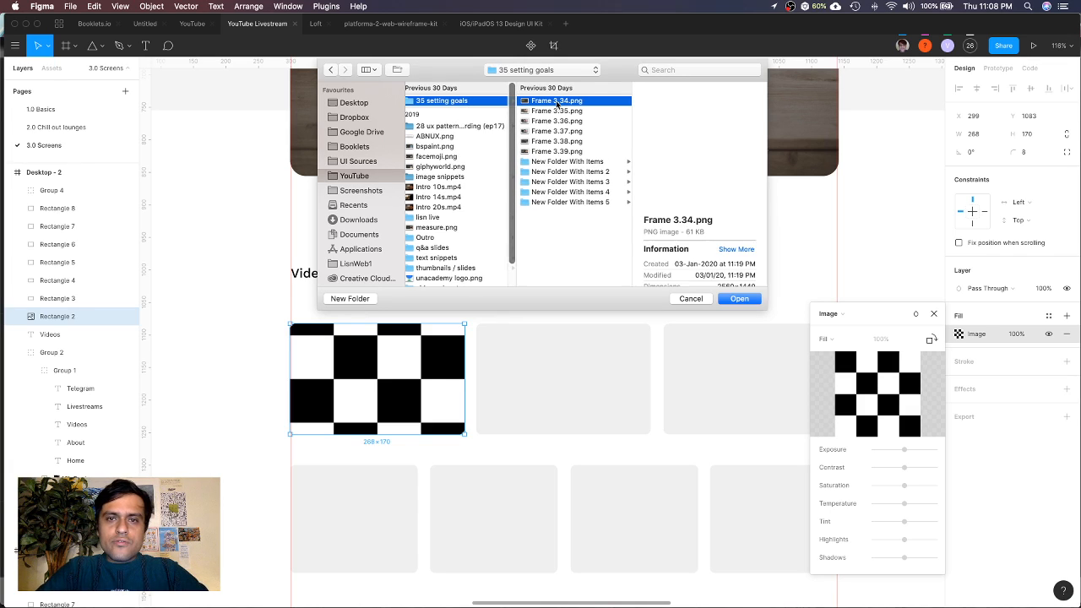
click(570, 142)
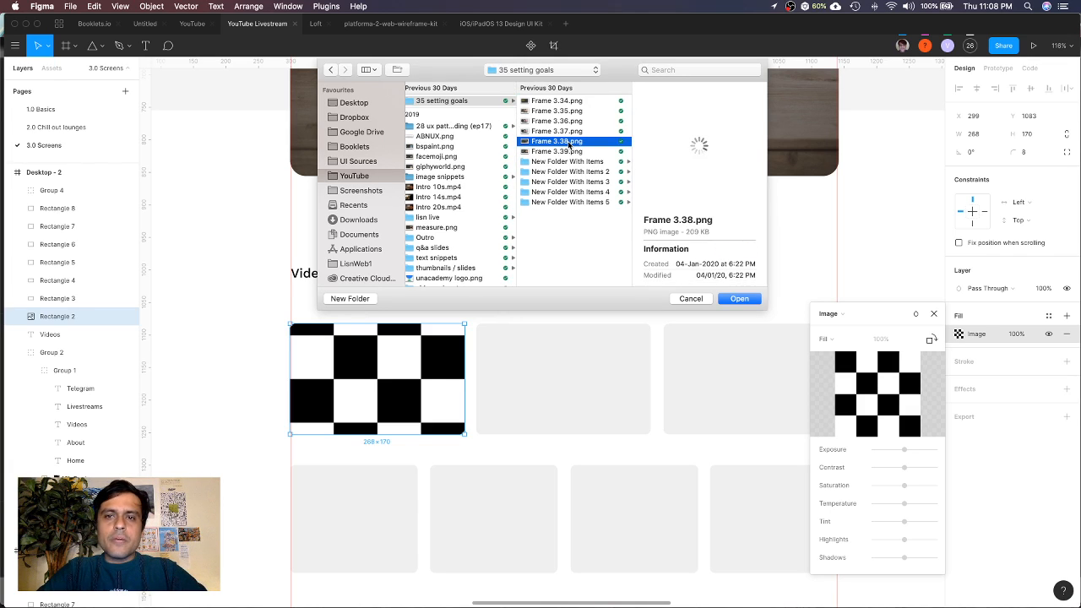
click(570, 152)
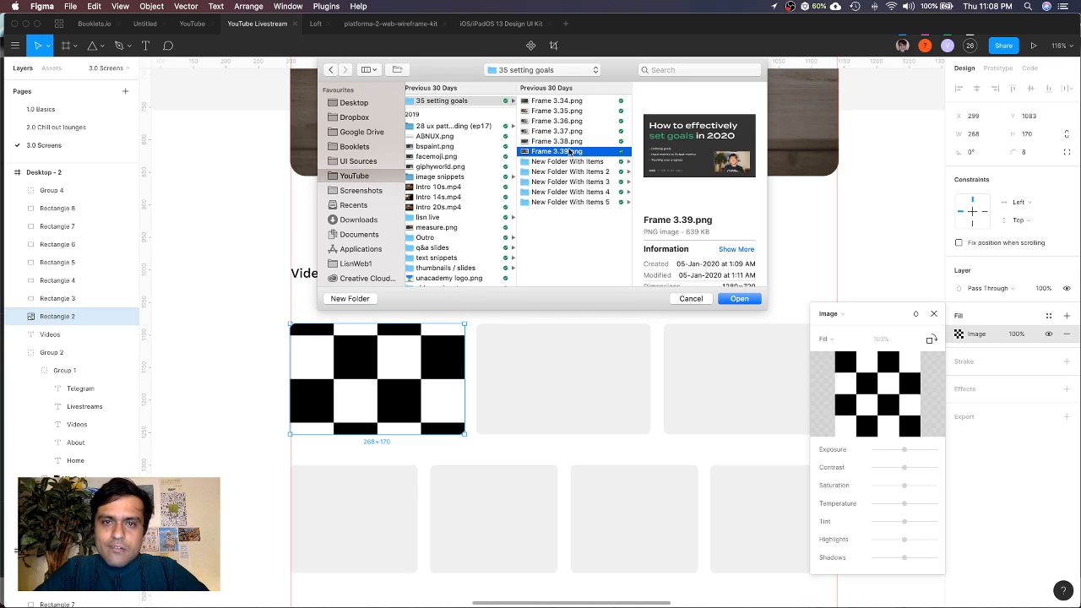
click(562, 110)
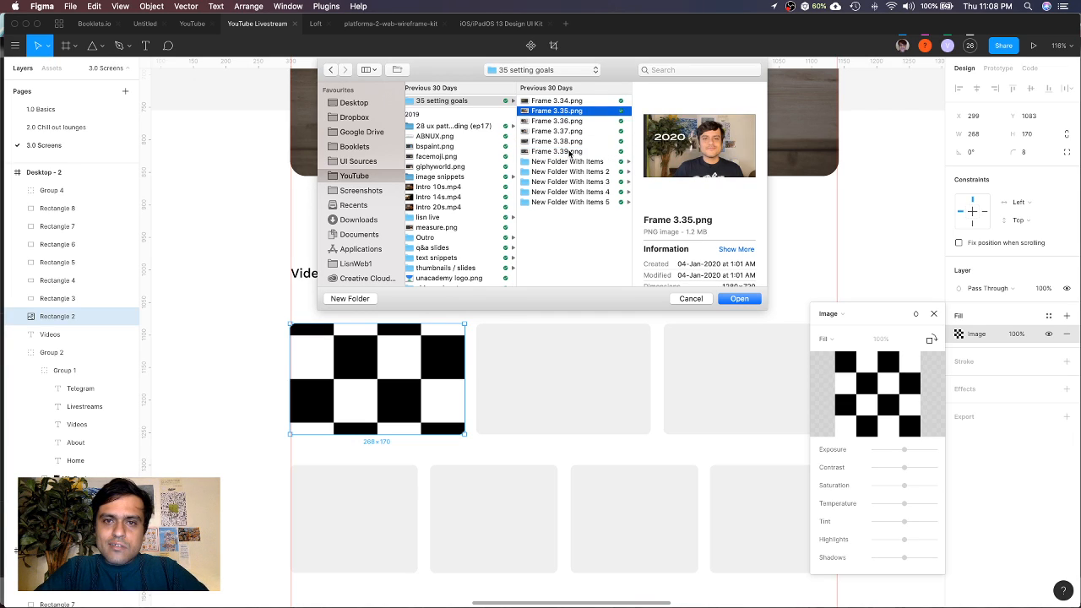
double_click(569, 152)
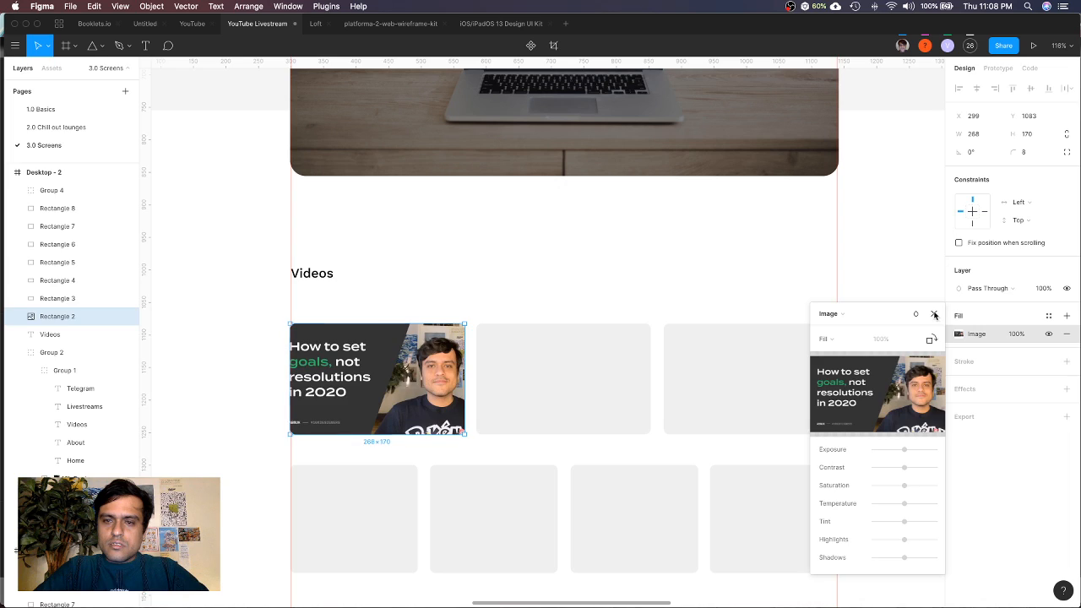
Compare the Fit and Fill scaling modes on the first video thumbnail and leave its image set to Fit
key(Escape)
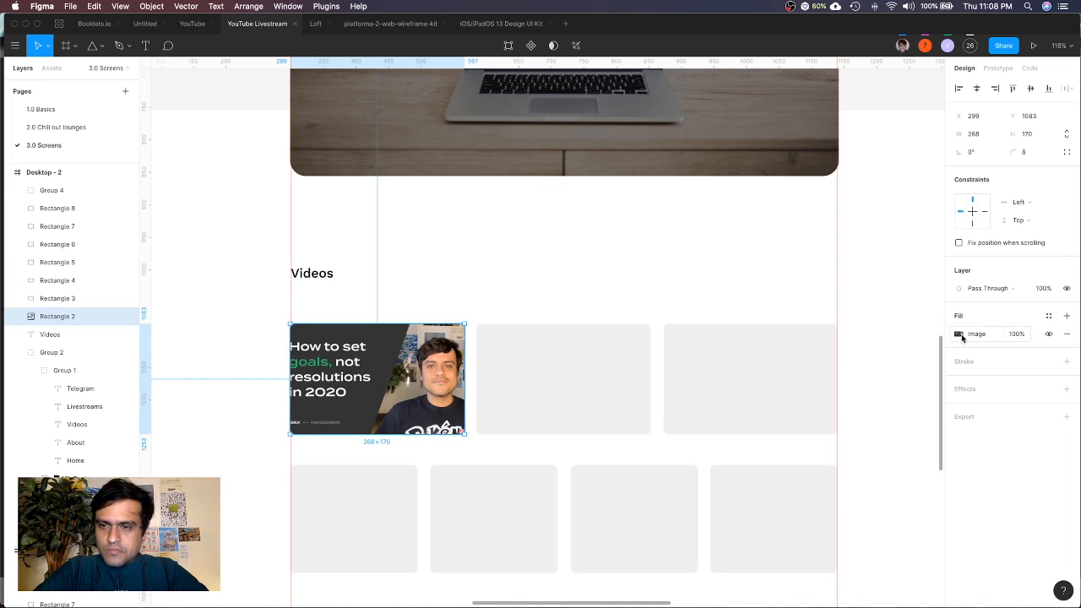
click(832, 362)
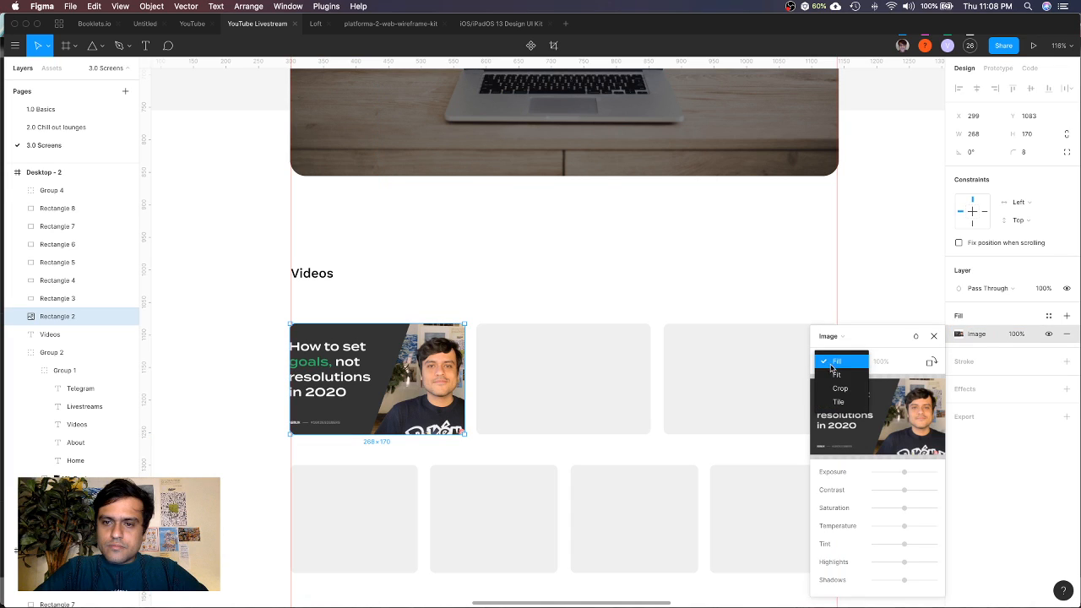
click(836, 376)
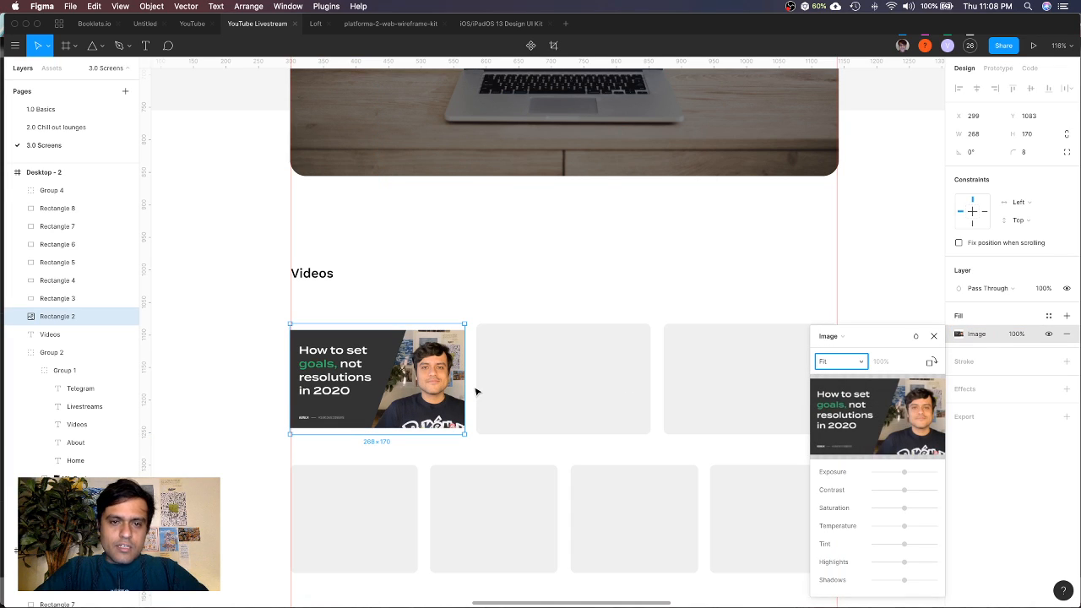
scroll(334, 384, up, 5)
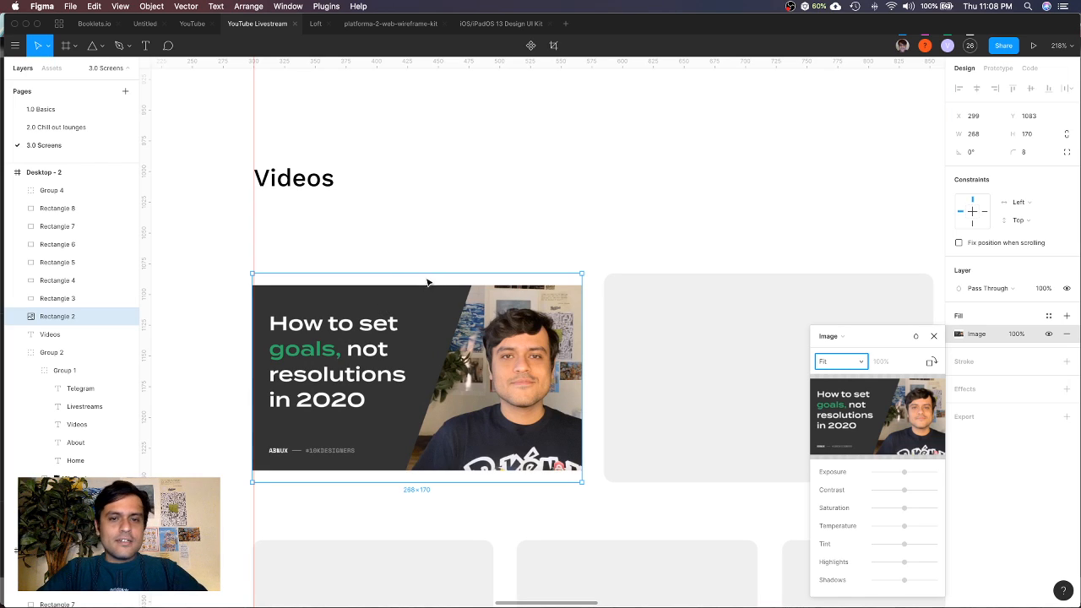
click(855, 362)
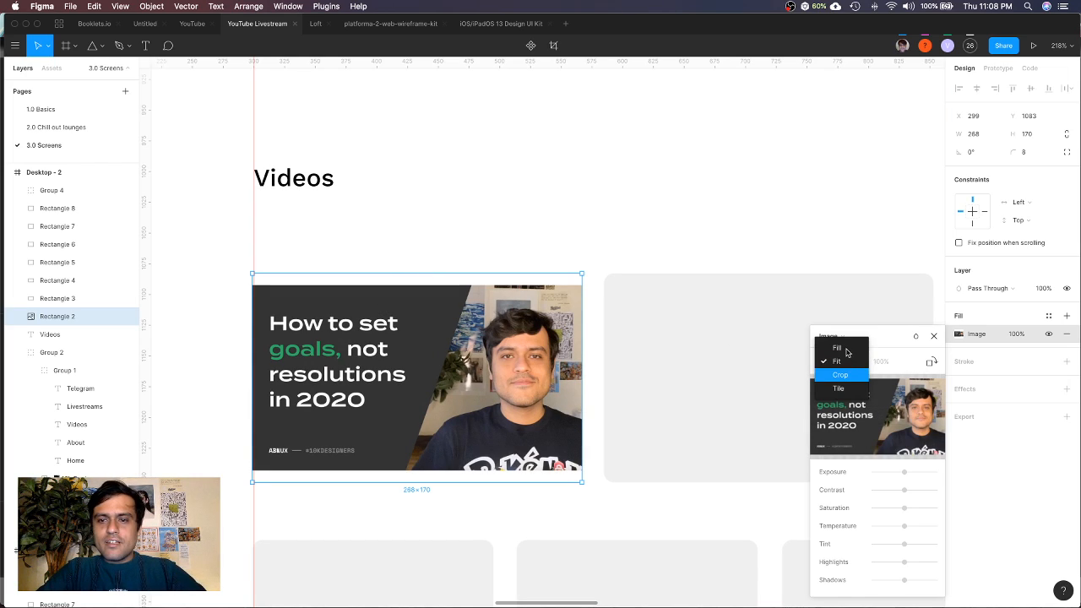
click(847, 349)
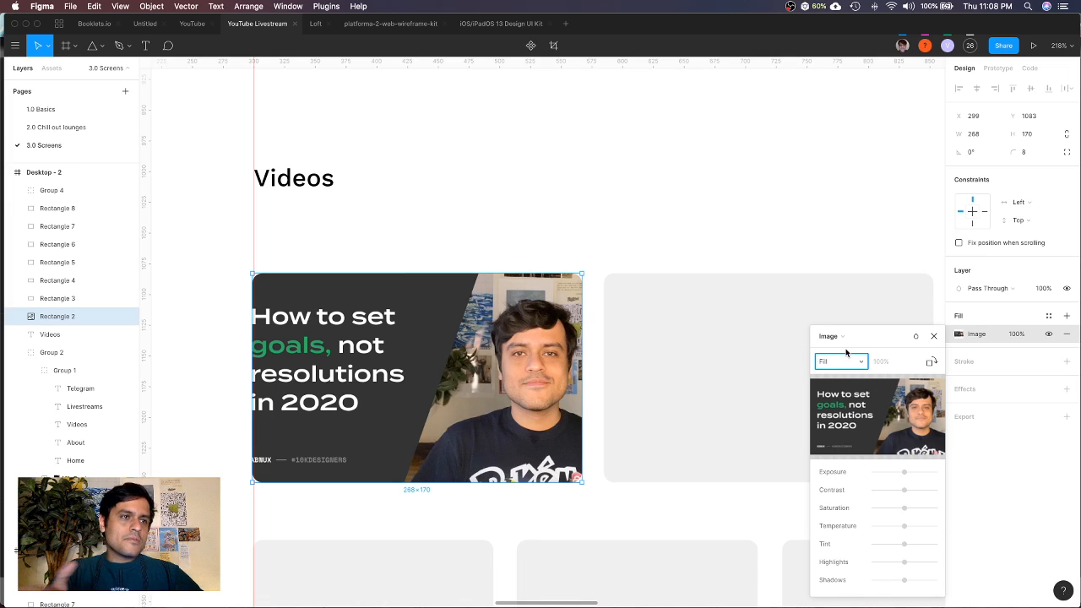
click(845, 366)
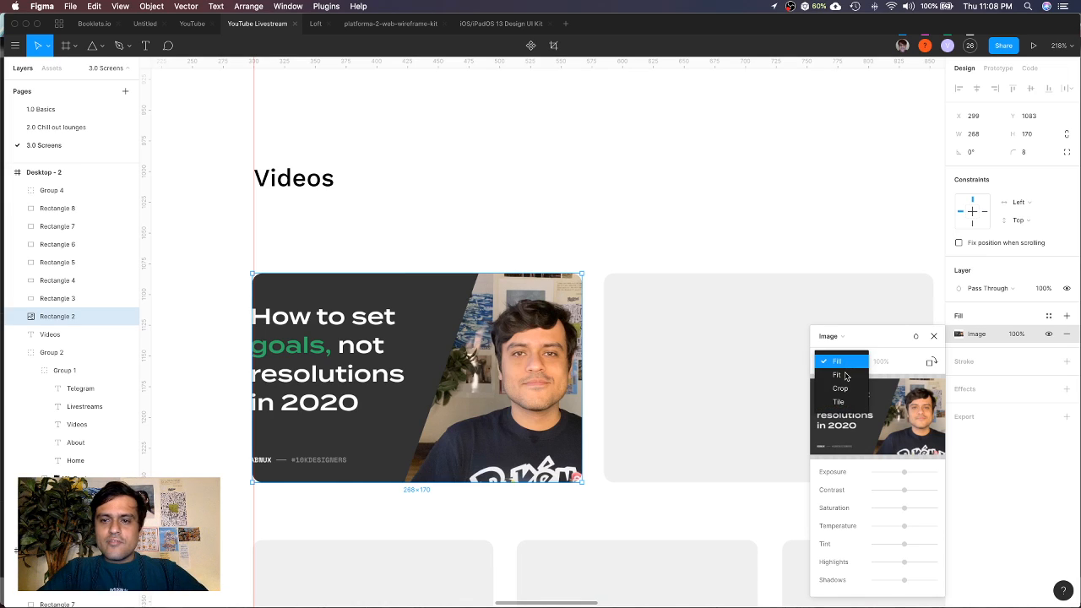
click(843, 380)
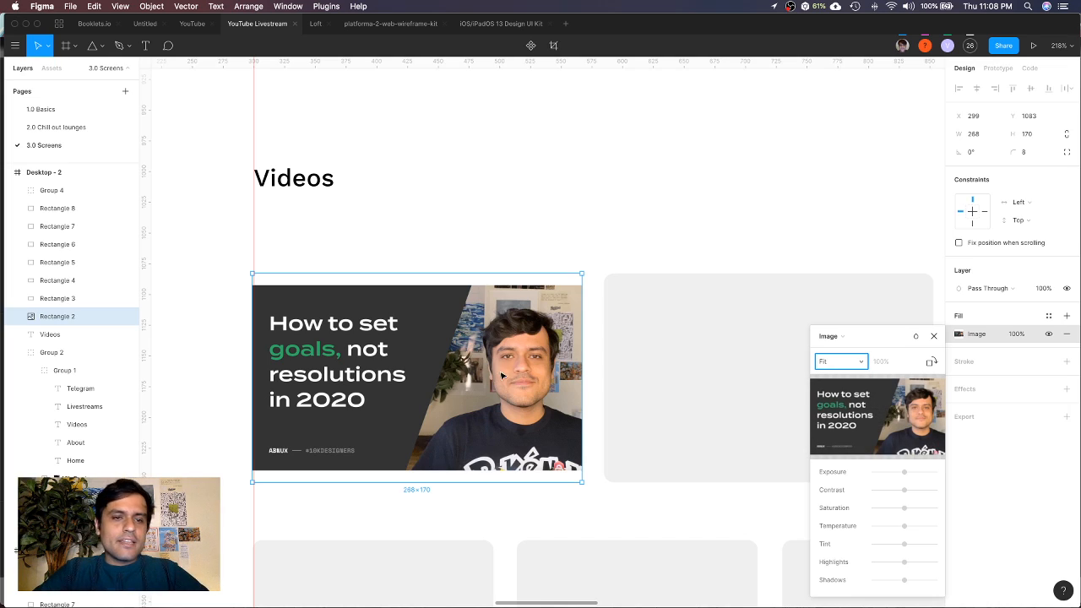
click(933, 336)
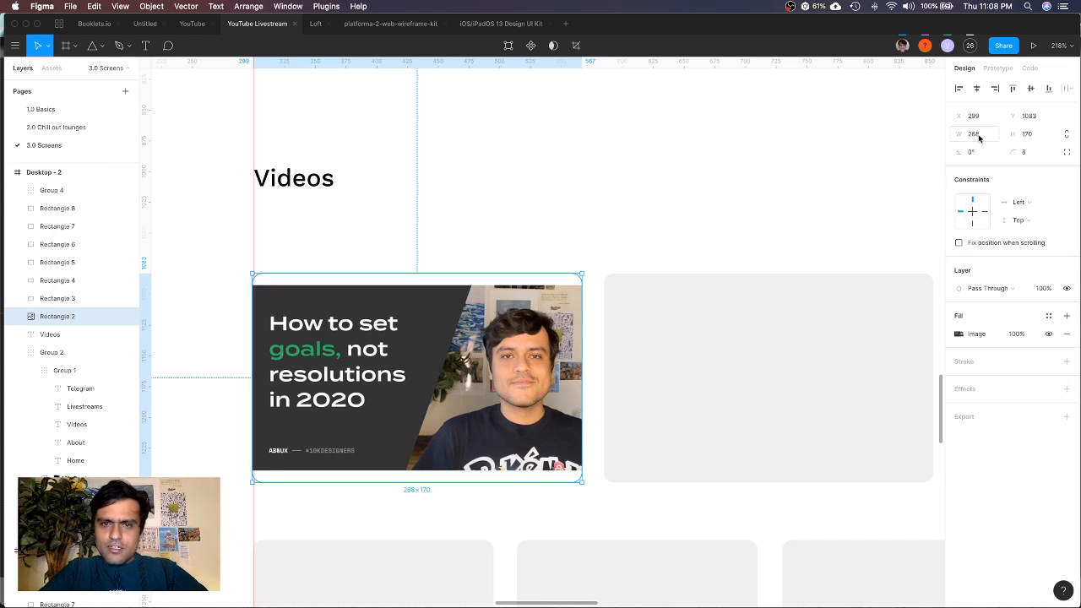
Calculate 268*9/16 and shorten the first video thumbnail from its lower edge to a height of 151
key(super+space)
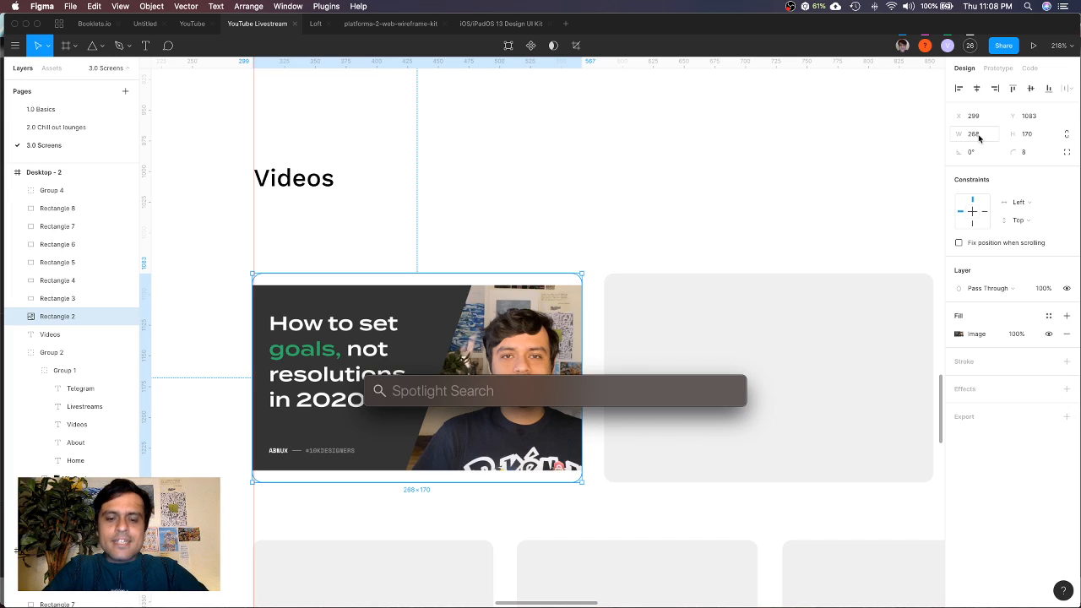
text(268)
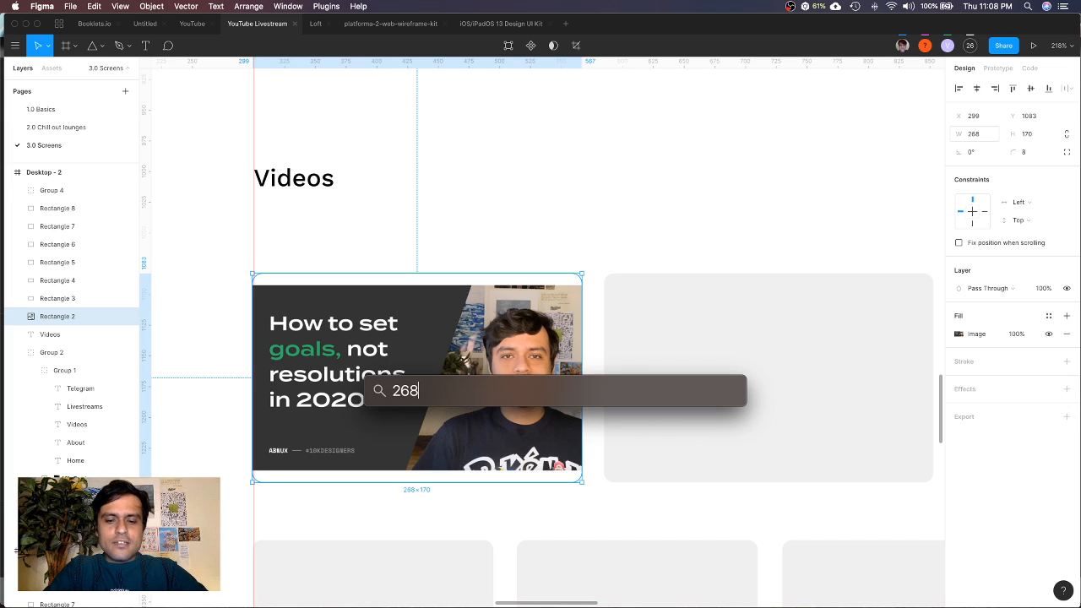
text(*9/16)
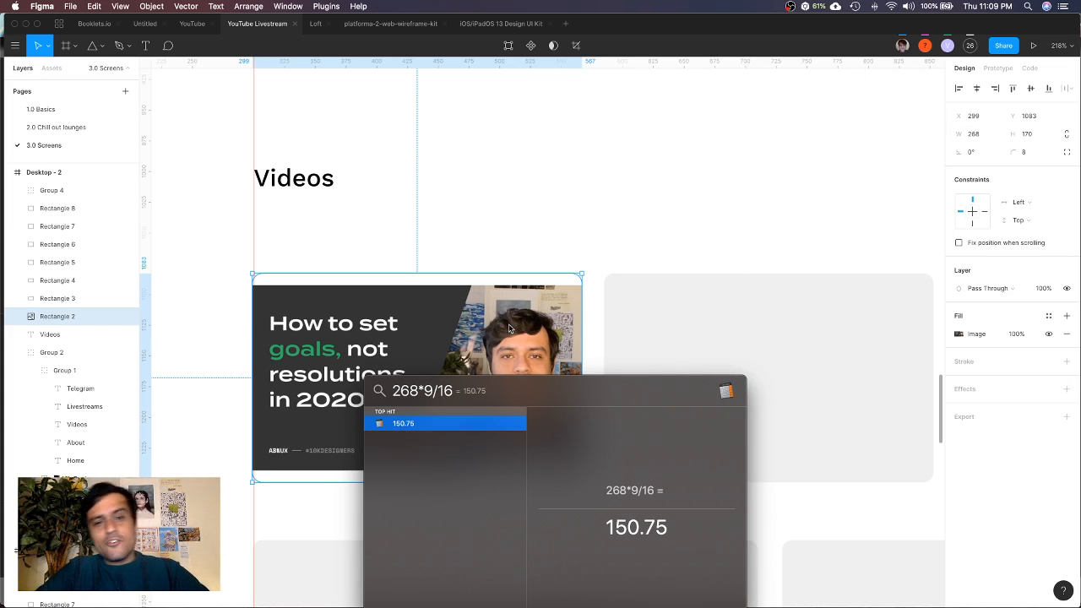
key(Escape)
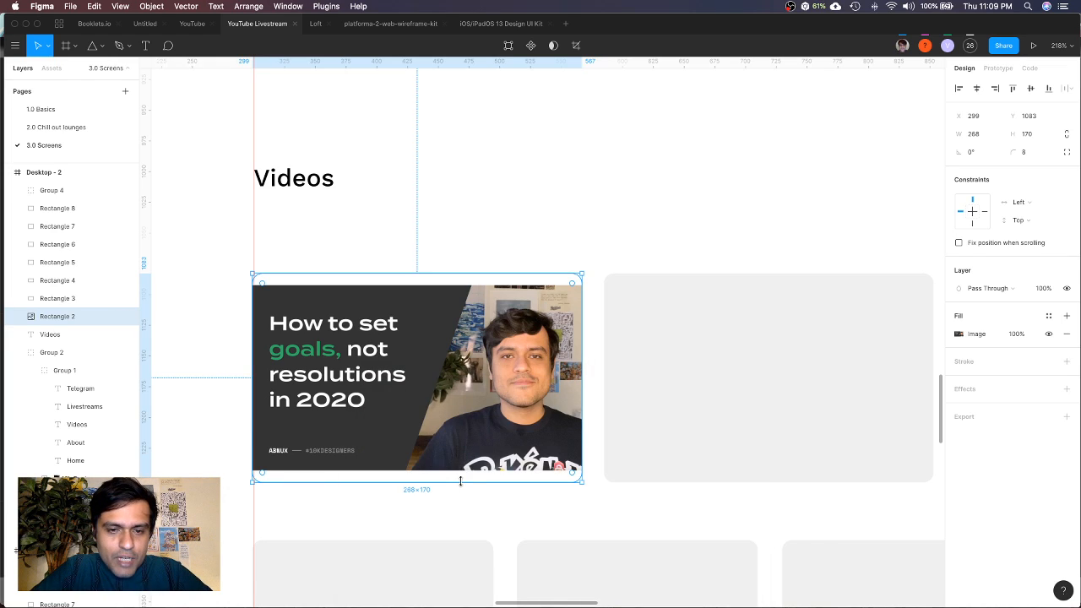
drag(461, 480, 461, 459)
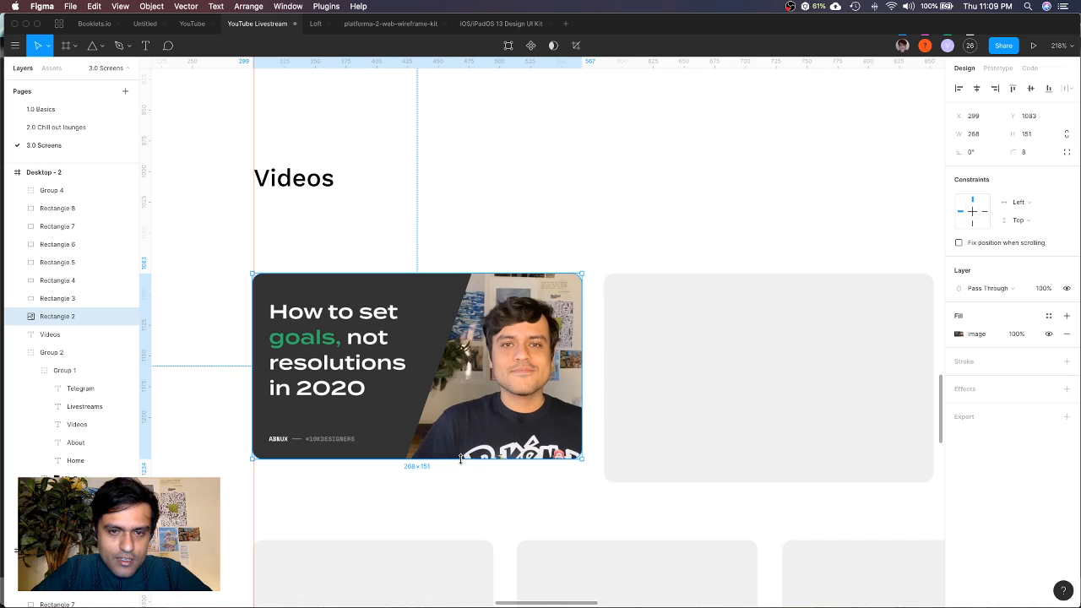
click(466, 493)
Add the text "How to set goals in 2020" just below the first video thumbnail
scroll(465, 493, down, 5)
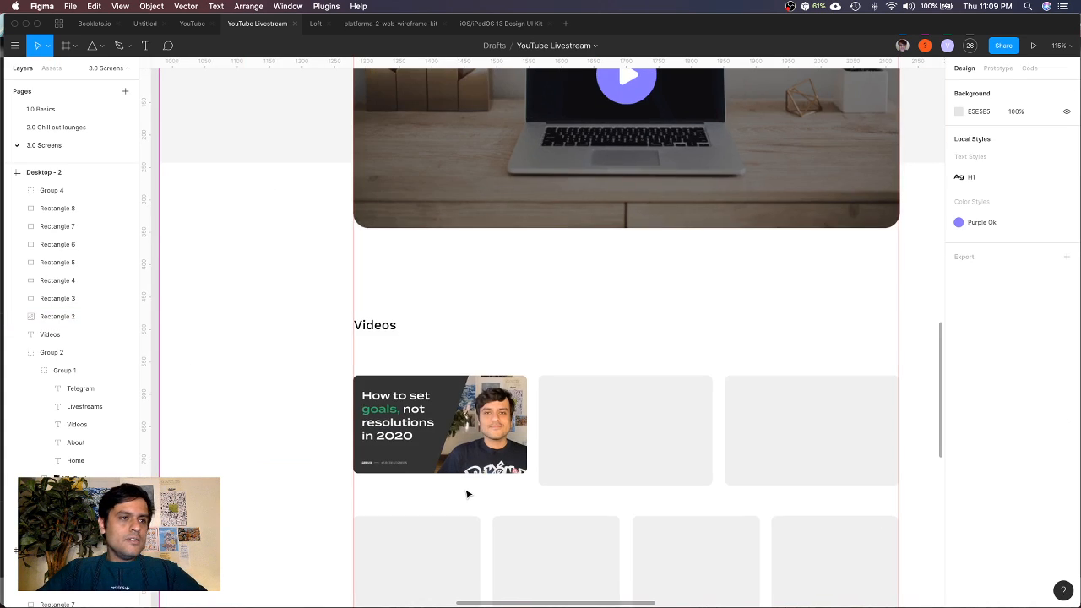
scroll(497, 504, down, 3)
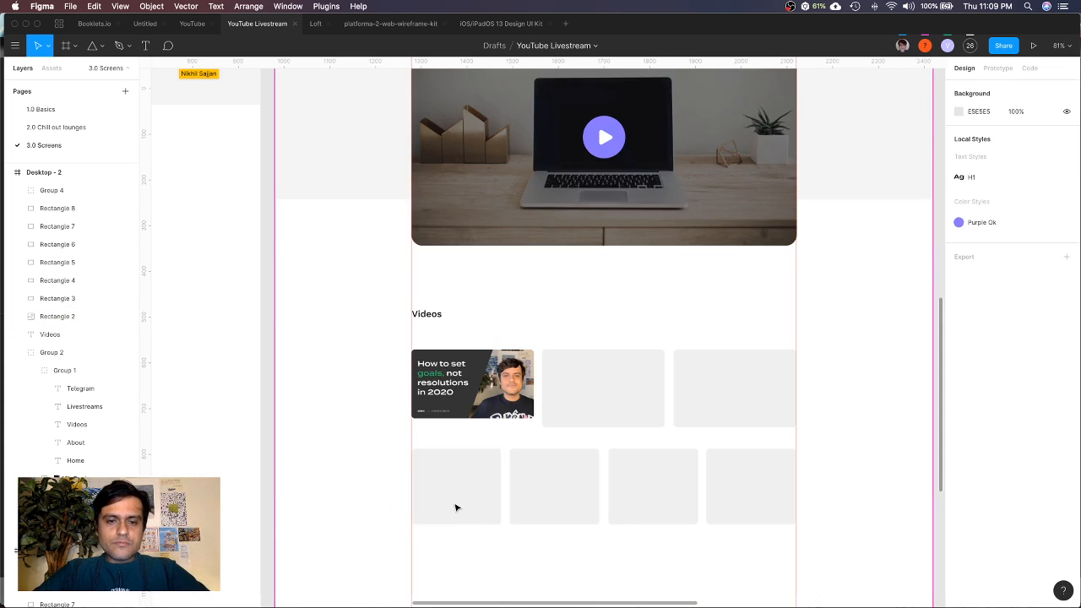
scroll(454, 507, up, 6)
scroll(455, 508, up, 2)
key(t)
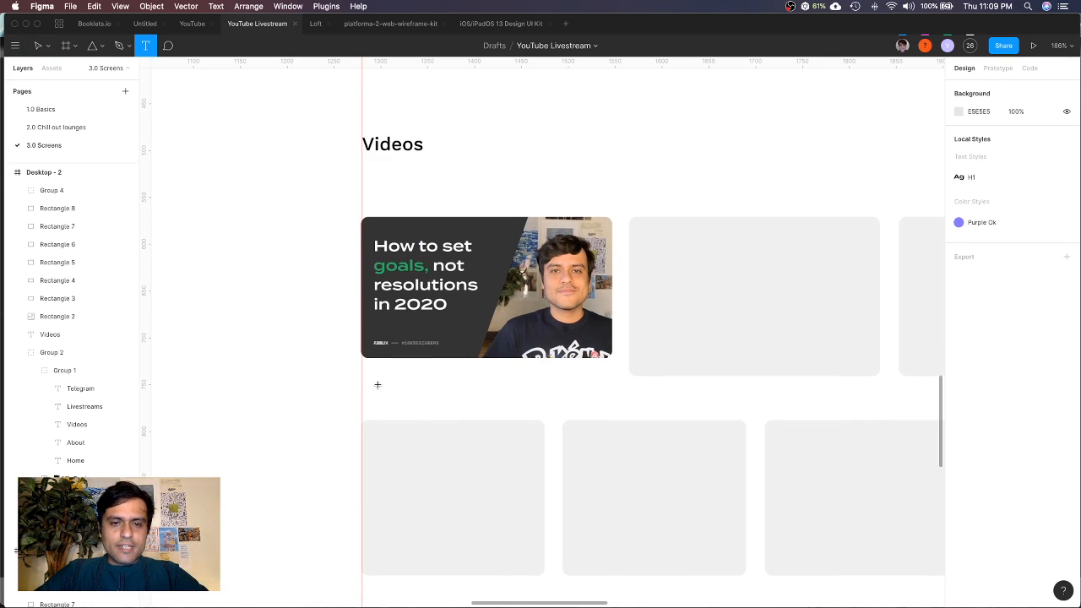
click(377, 385)
text(H)
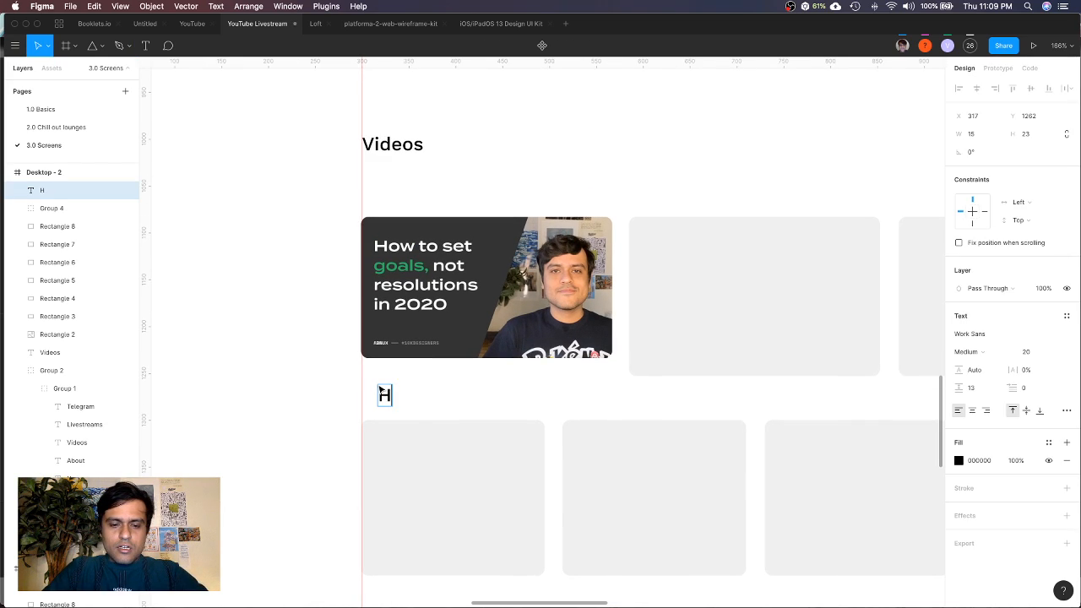
text(ow to set goals in 2020)
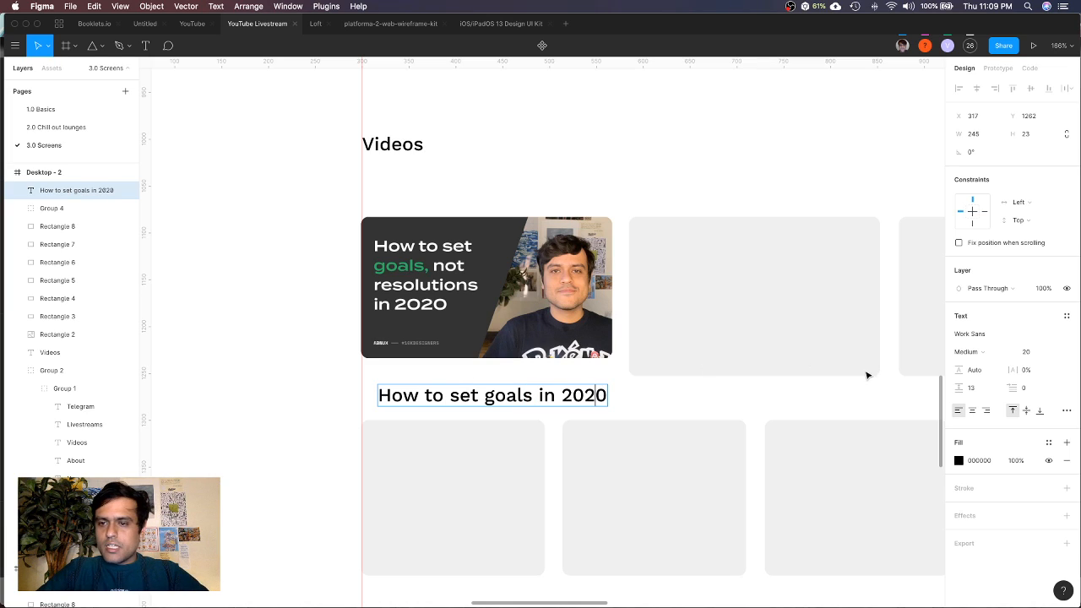
key(Escape)
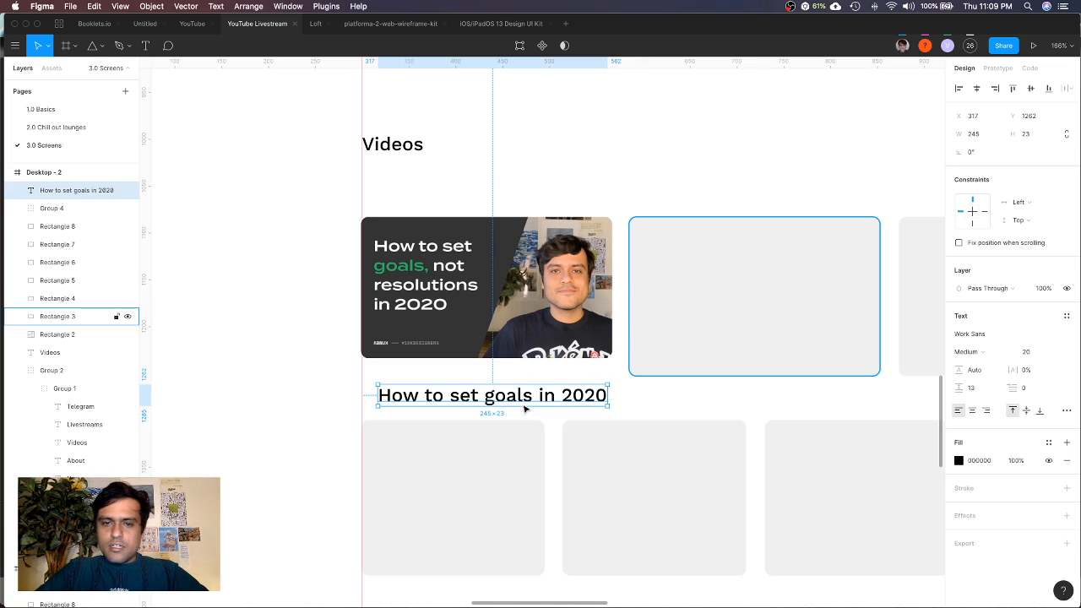
Set the video title's font size to 14 and place a duplicate directly beneath it, both aligned with the thumbnail's left edge
click(1030, 353)
text(1)
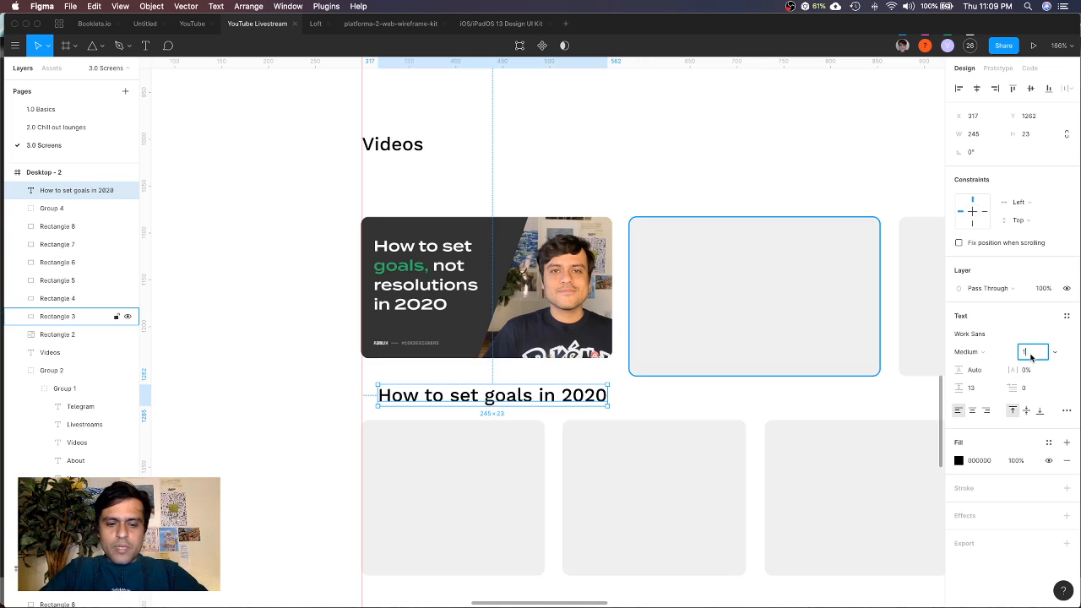
text(4)
key(Return)
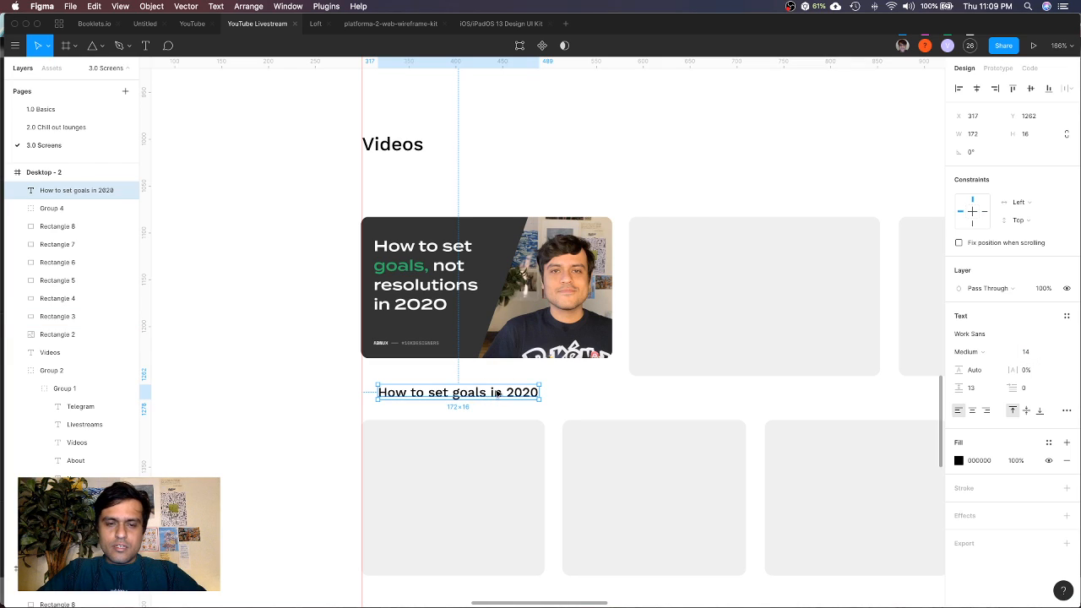
drag(488, 385, 506, 402)
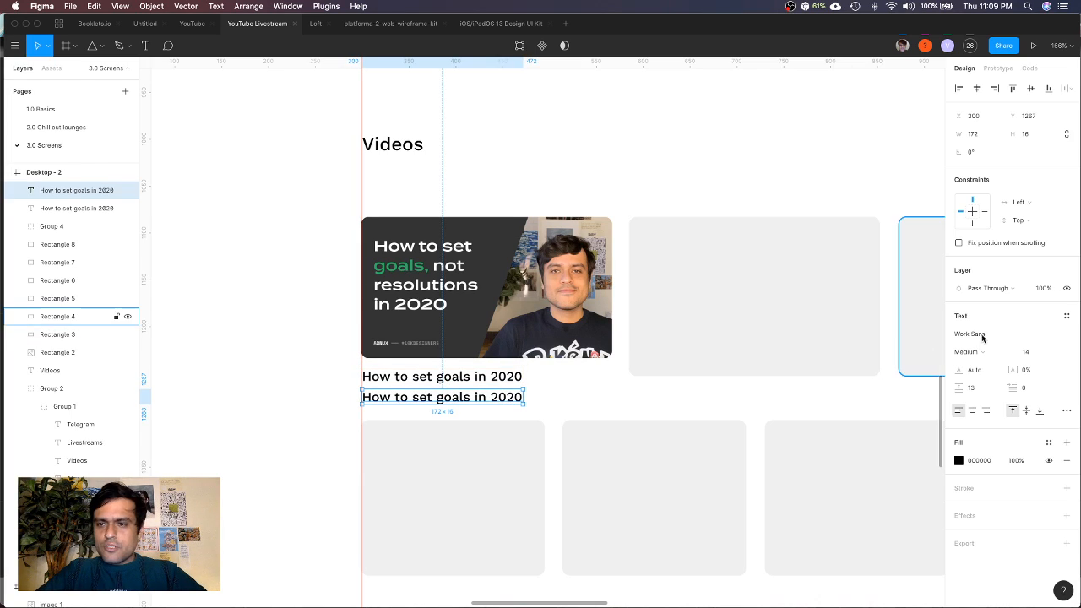
Change the duplicated title line to uppercase letter case and set its font size to 12
click(1067, 411)
click(878, 498)
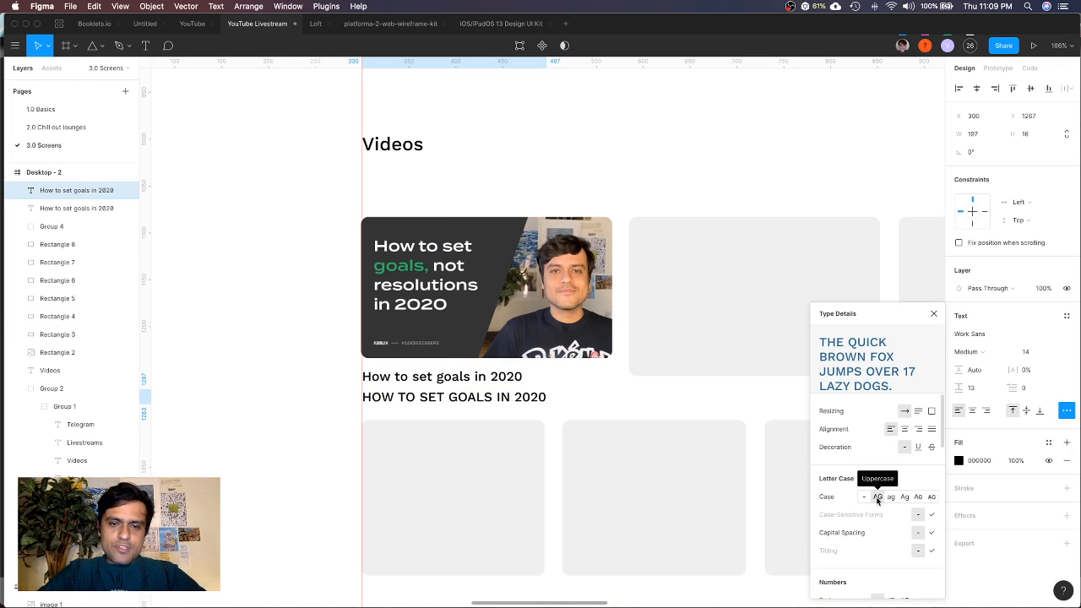
click(1027, 352)
text(12)
key(Return)
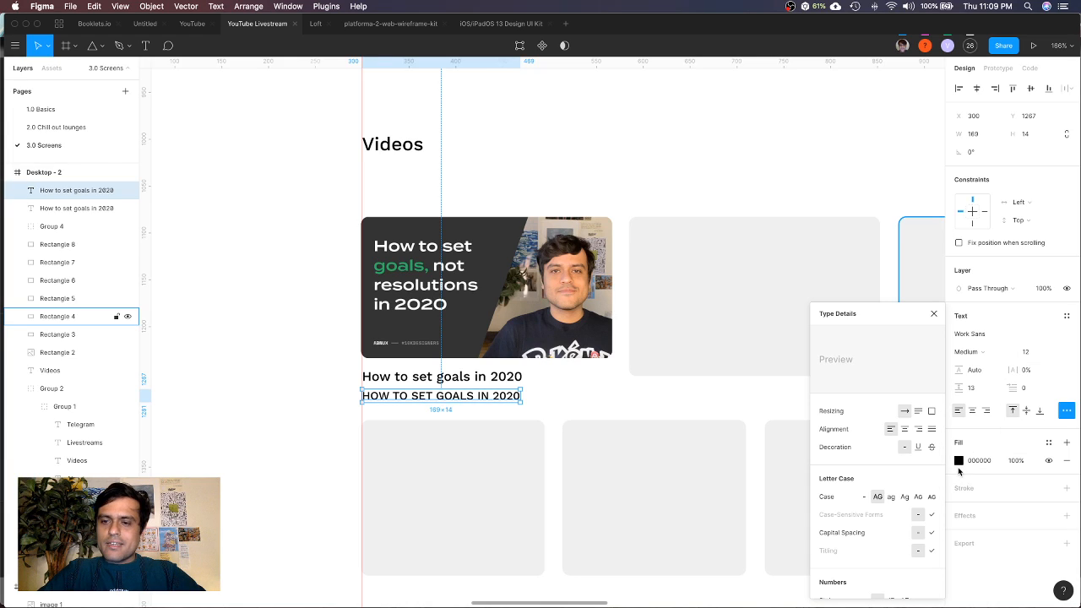
Lower the opacity of the uppercase line's black fill to 50%
click(958, 460)
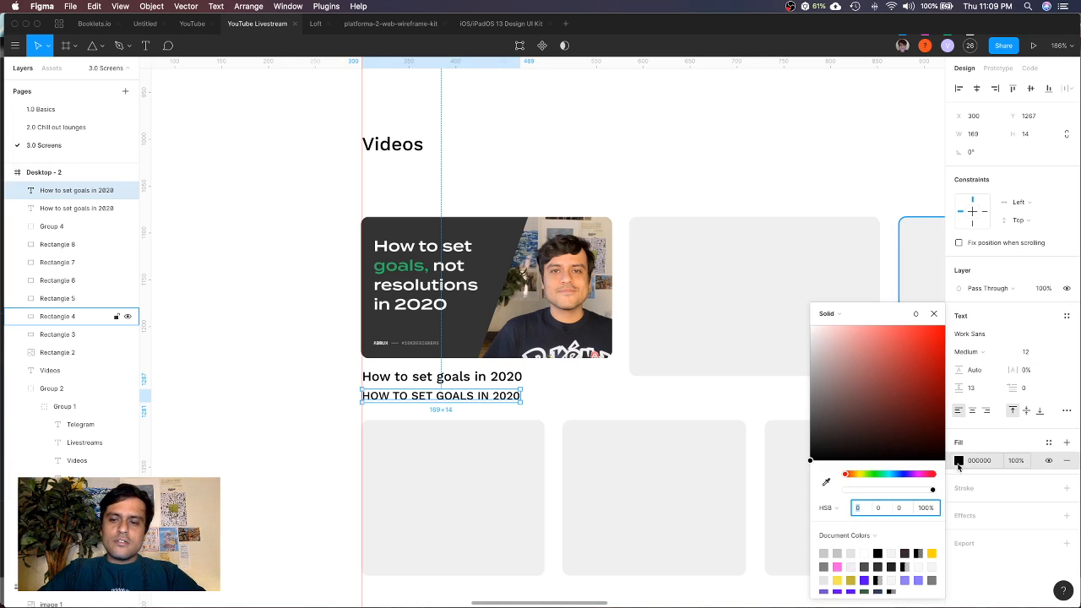
click(888, 493)
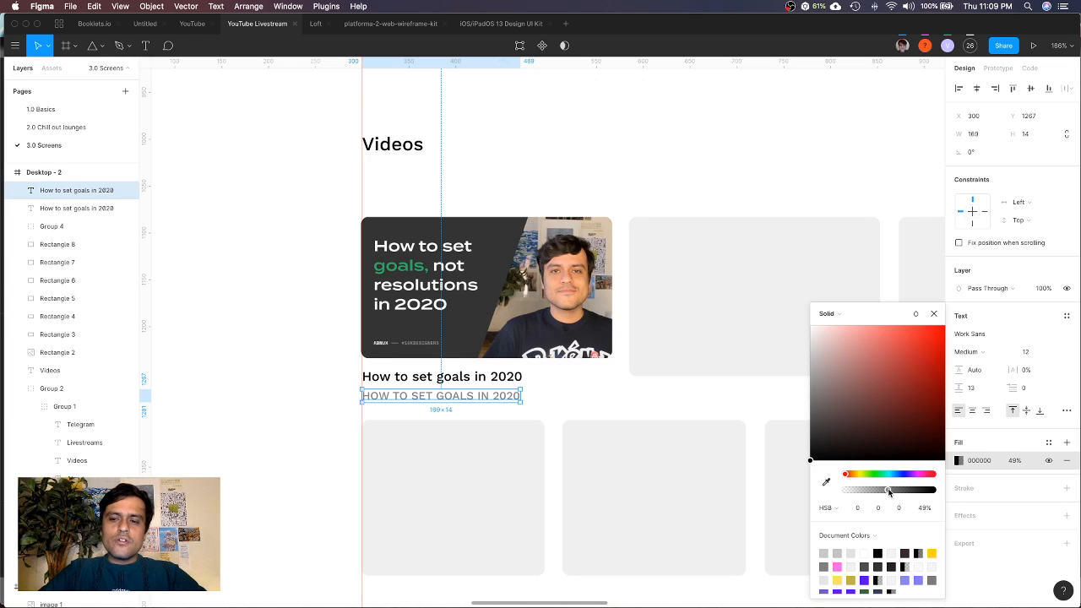
drag(888, 494, 890, 493)
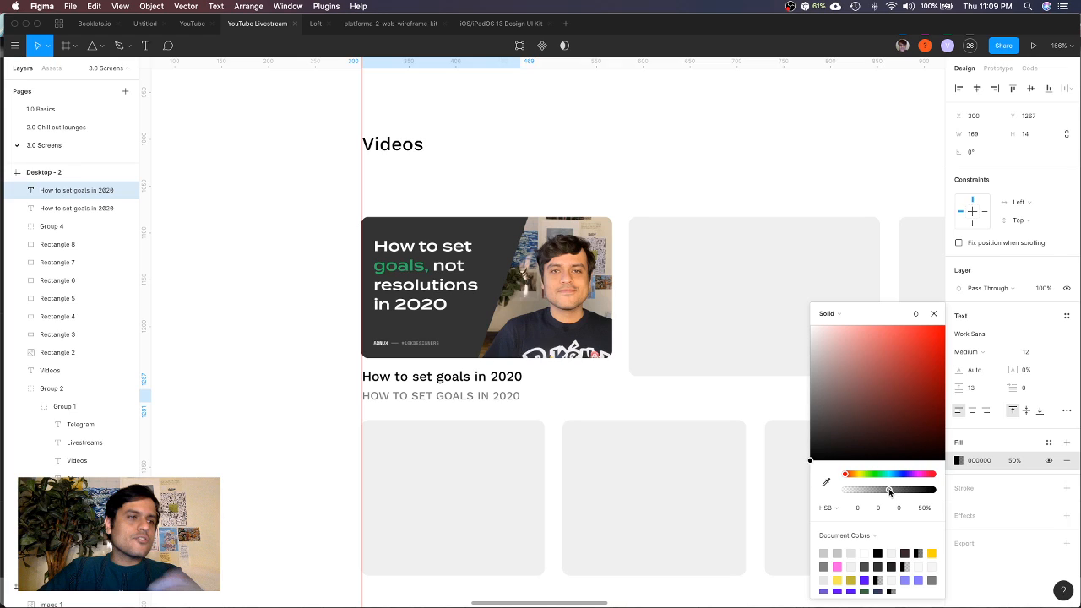
Replace the text of the grey uppercase line under the video title with "MINDSET"
key(Return)
text(MINDSET)
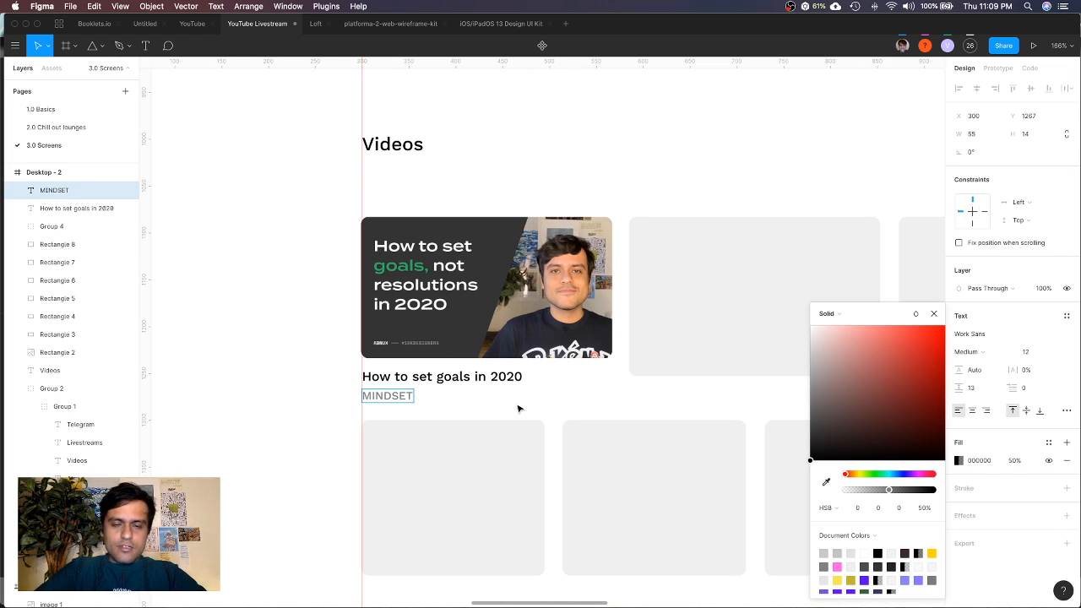
key(Escape)
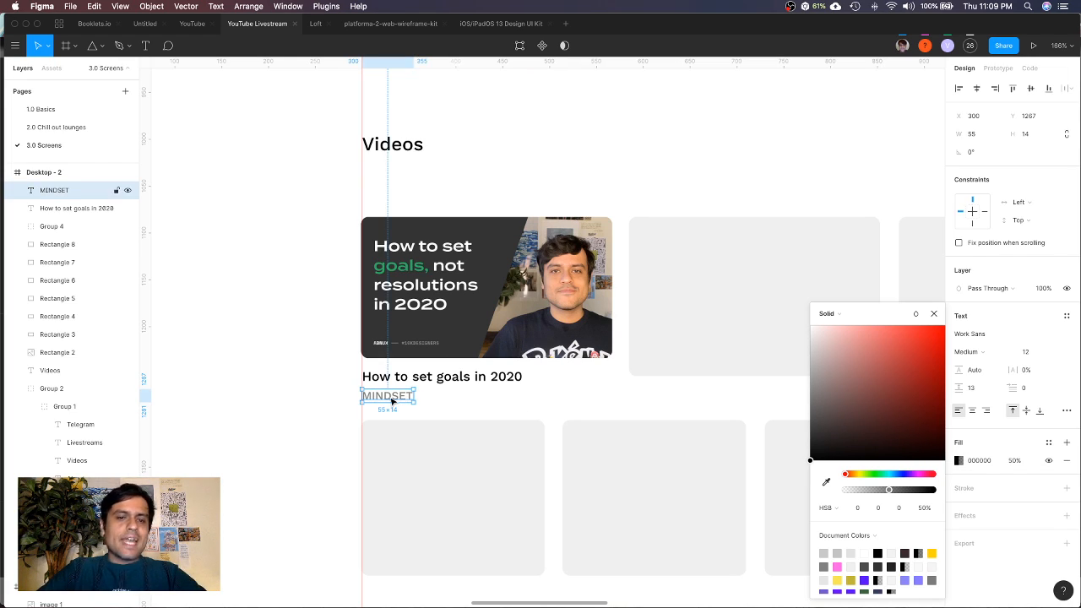
Draw a rectangle about 48 × 15 near the video thumbnail's lower-right corner and fill it with 000000 at 74% opacity
click(537, 355)
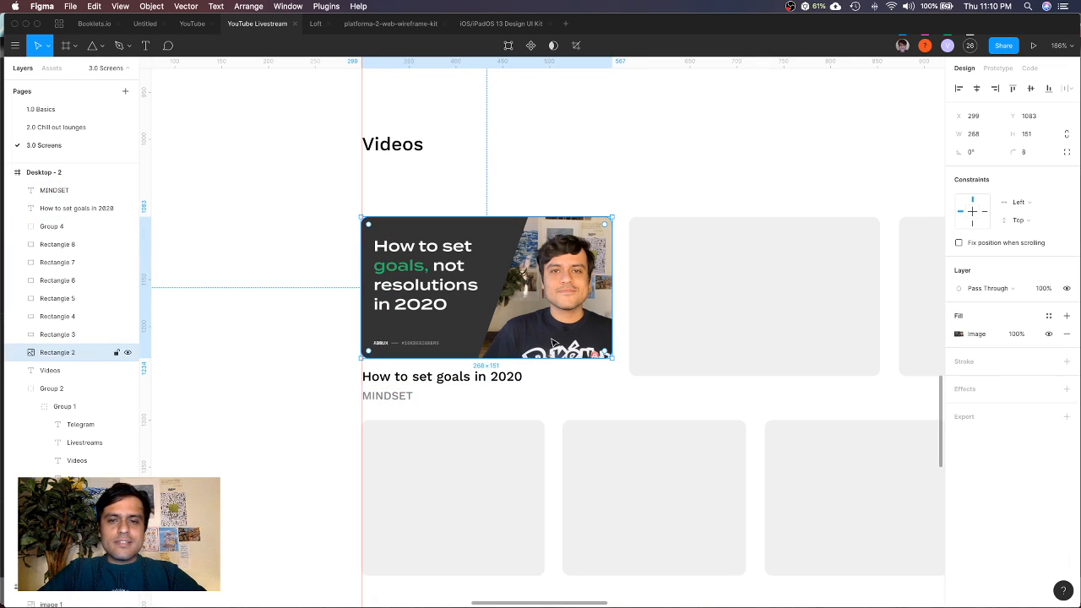
scroll(574, 330, up, 6)
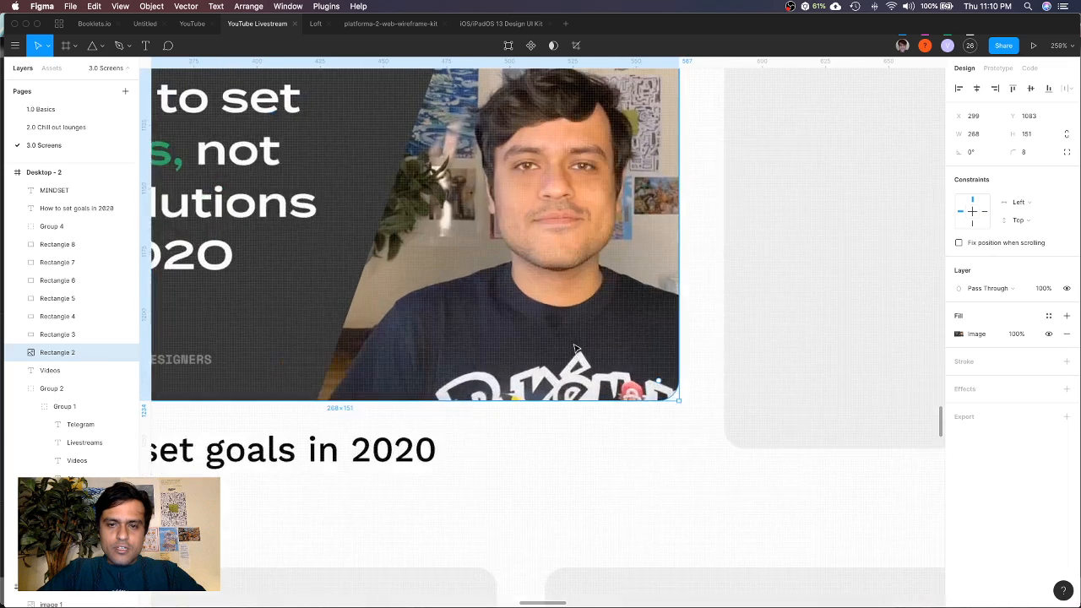
key(r)
drag(540, 348, 661, 385)
click(958, 334)
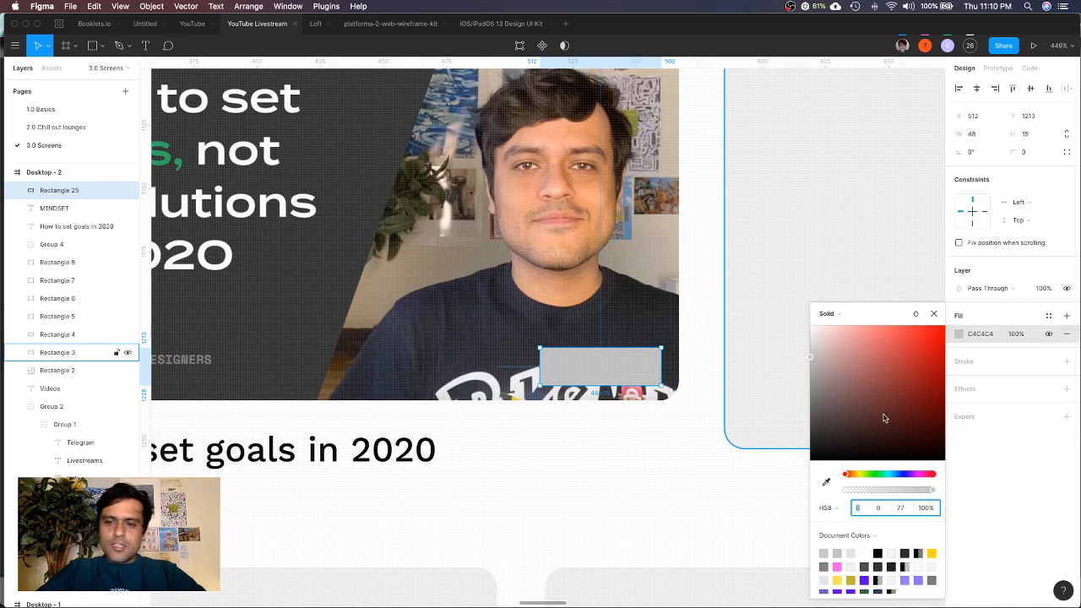
drag(883, 415, 790, 493)
drag(891, 492, 911, 494)
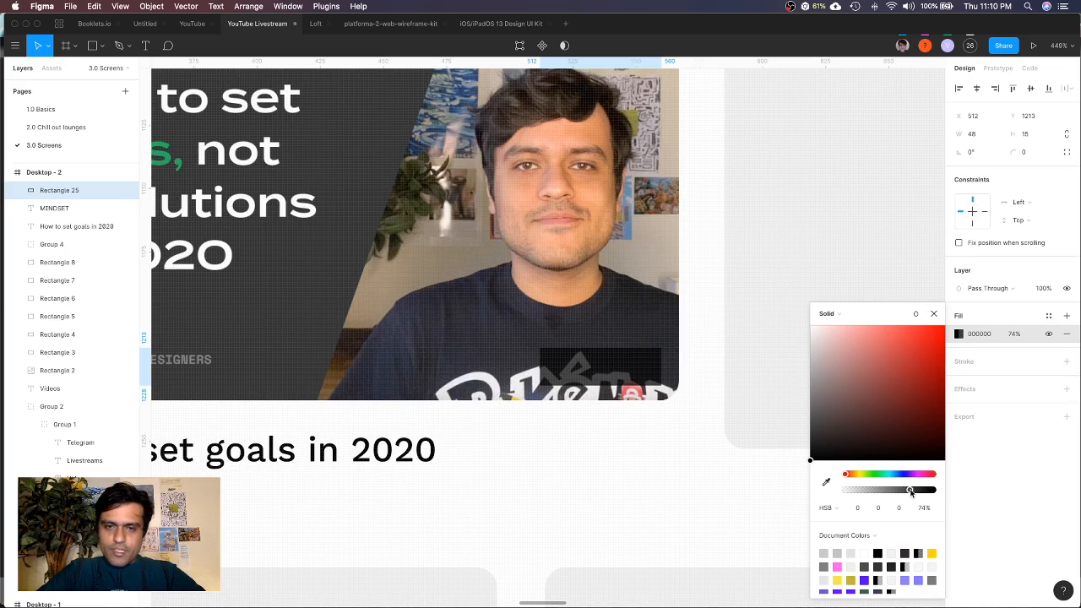
Add the duration text "12:32" by the dark rectangle and colour it white (FFFFFF)
key(t)
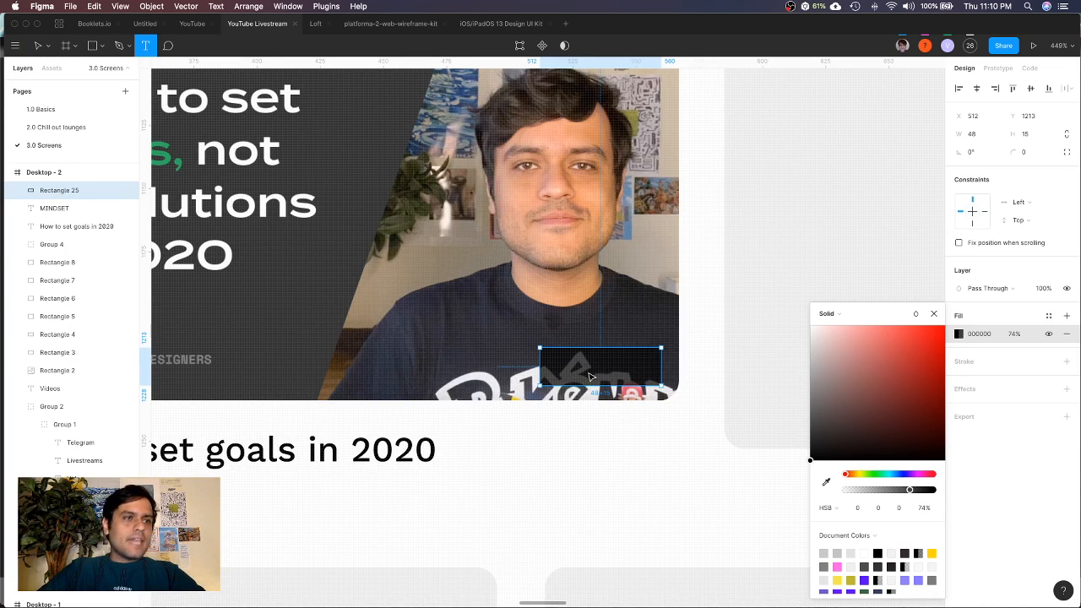
click(589, 377)
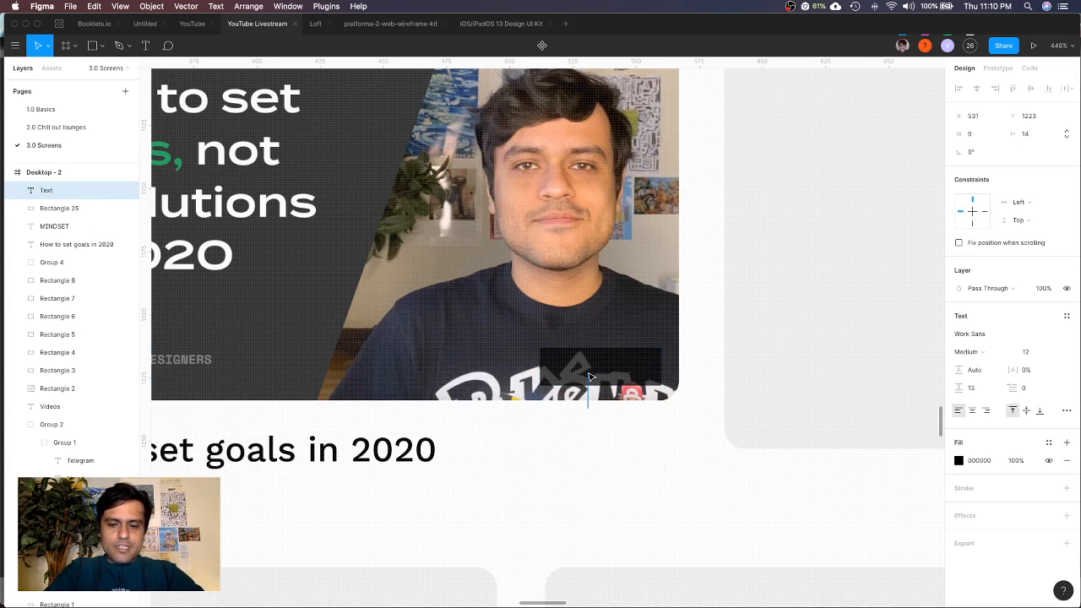
text(12:)
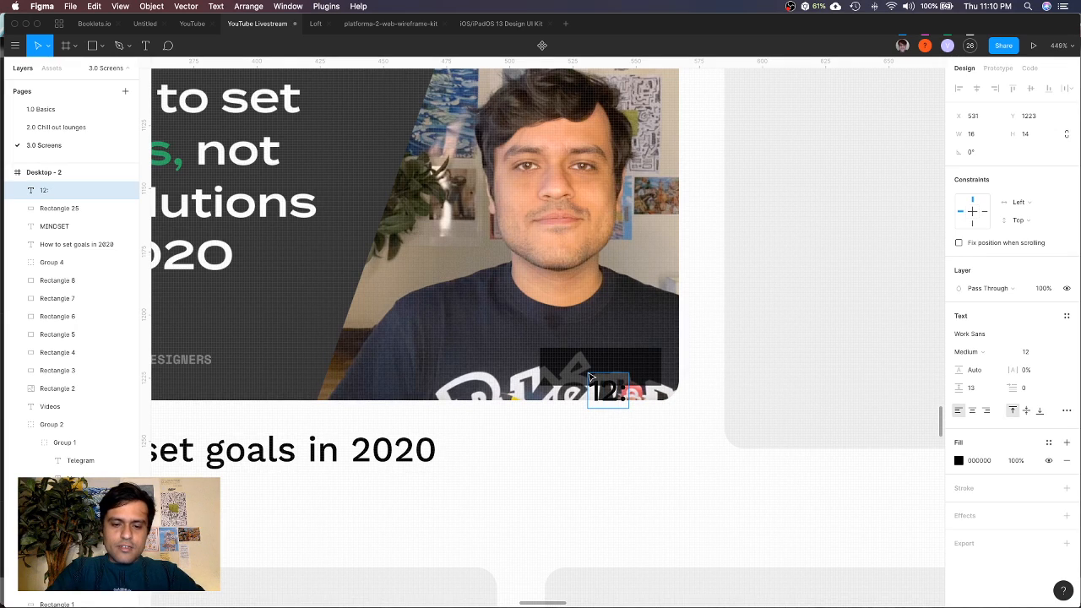
text(32)
key(Escape)
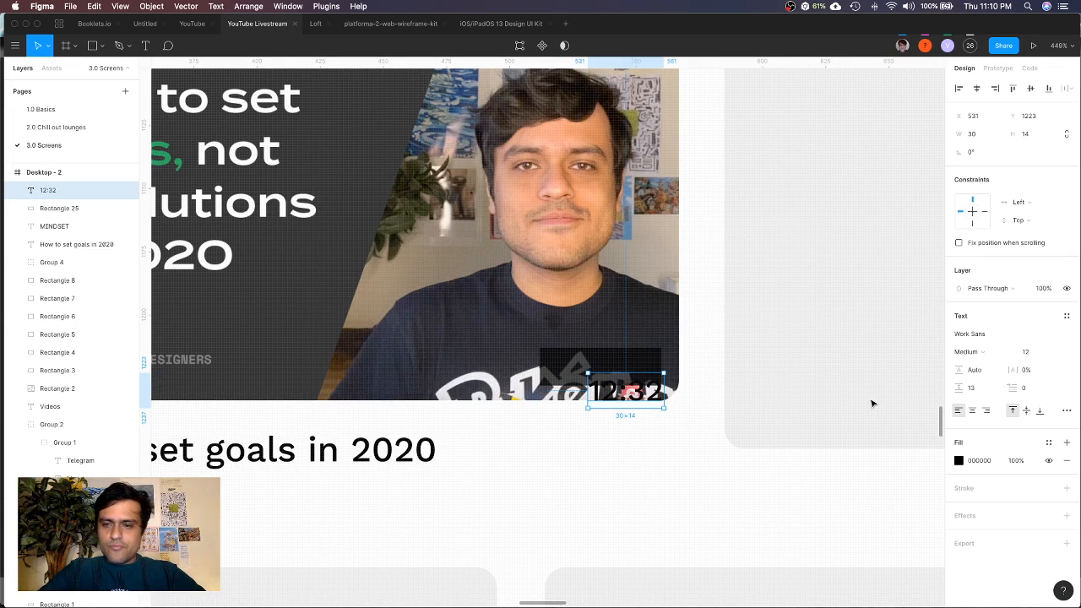
click(958, 461)
drag(853, 406, 749, 270)
Position the 12:32 text inside the dark rectangle at X 526, Y 1213
drag(645, 400, 629, 369)
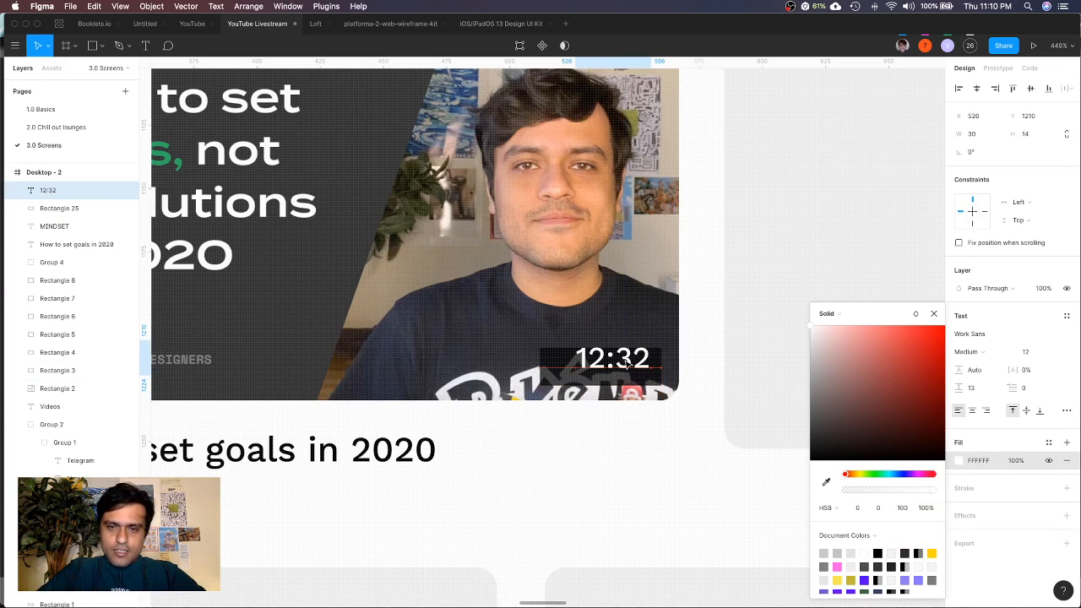
key(Right)
key(Down)
key(Up)
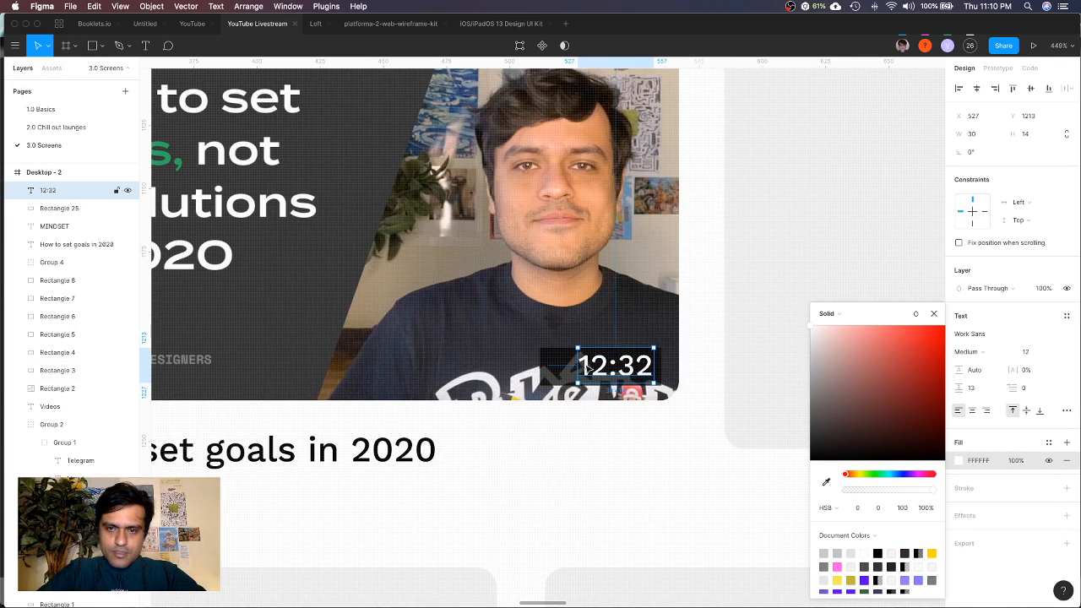
scroll(578, 365, up, 3)
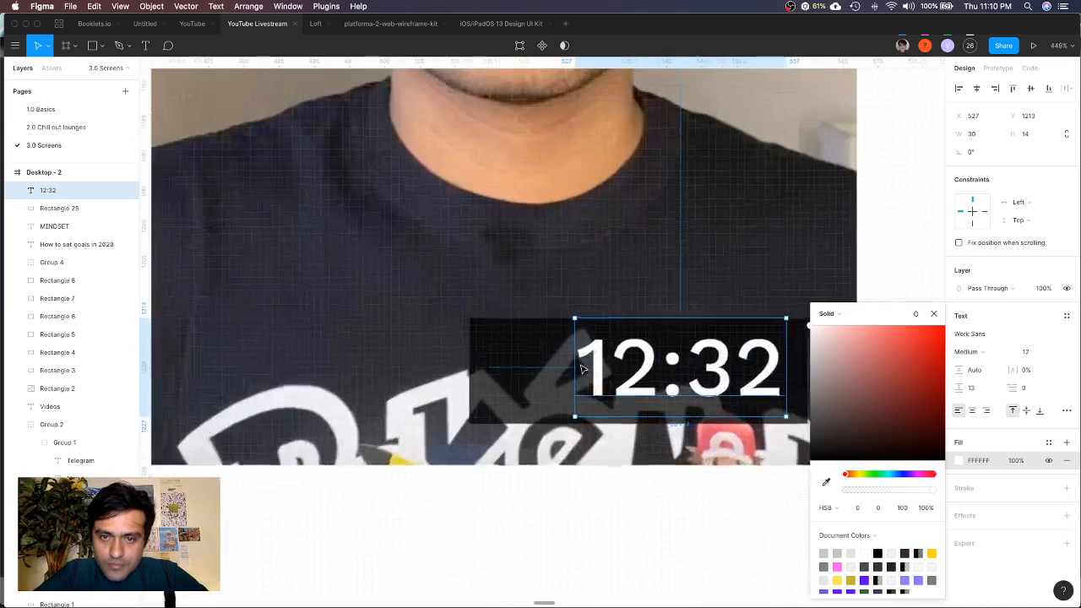
scroll(581, 370, up, 1)
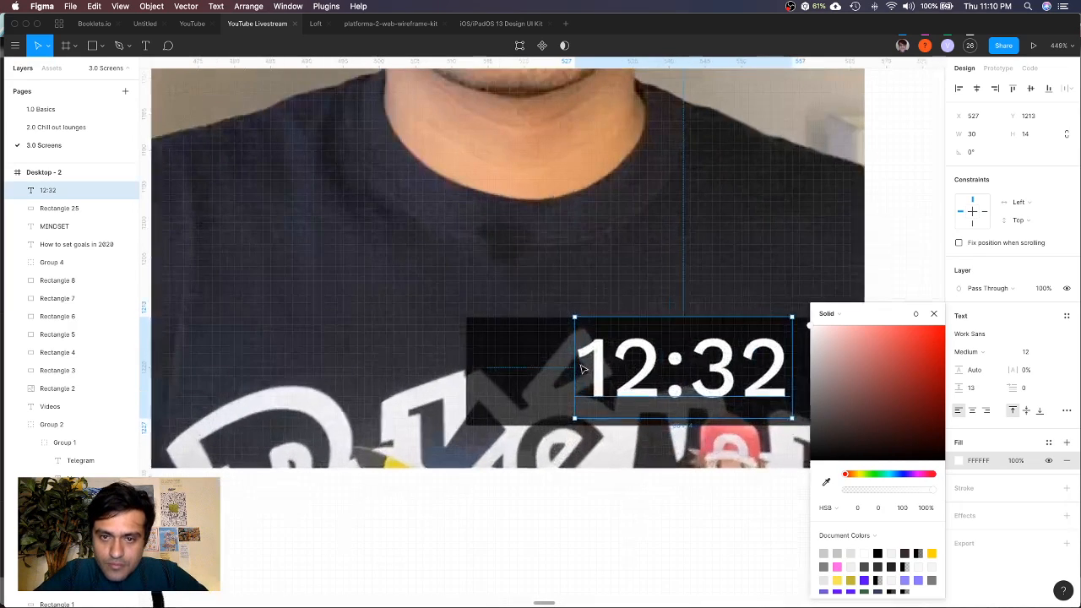
scroll(581, 369, up, 1)
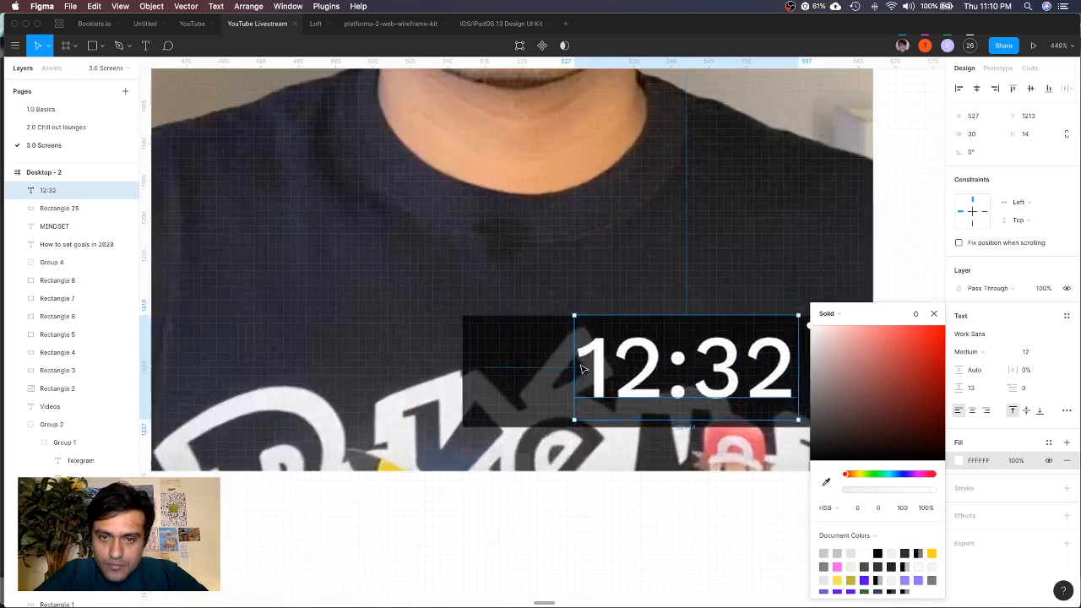
scroll(584, 369, right, 3)
key(Escape)
key(Left)
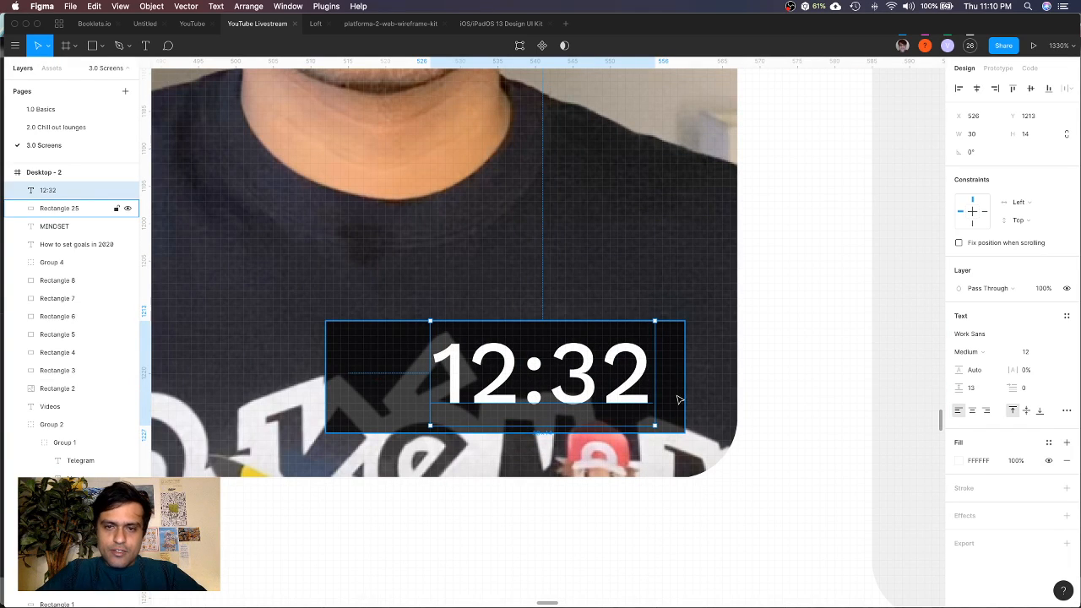
Resize the dark rectangle to 38 wide and 14 high to fit around the 12:32 text
click(653, 427)
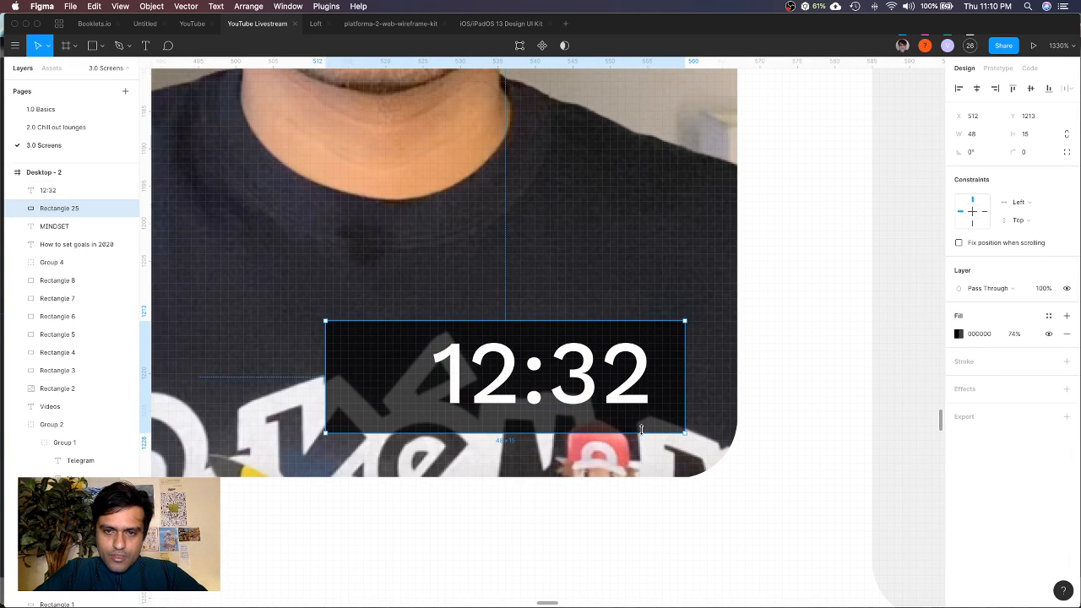
drag(641, 429, 641, 431)
click(625, 395)
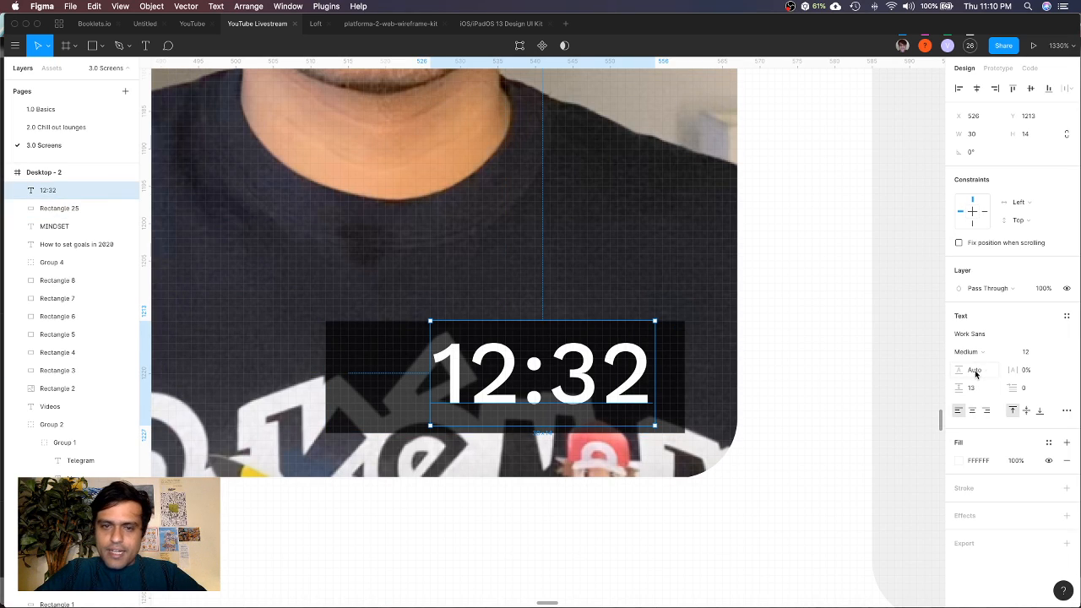
click(673, 413)
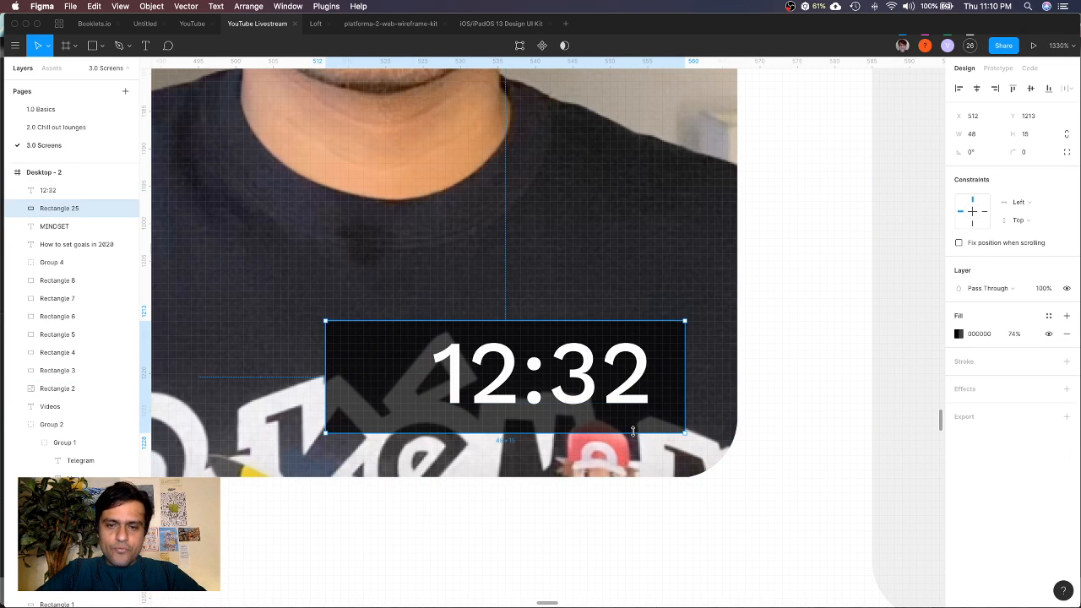
drag(633, 429, 632, 424)
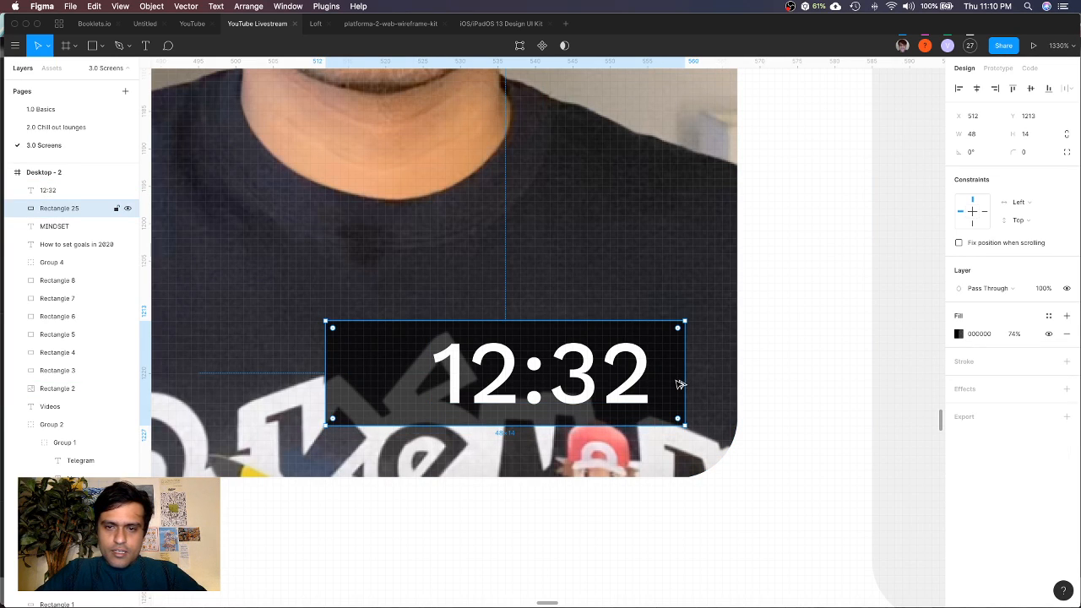
click(630, 383)
key(alt)
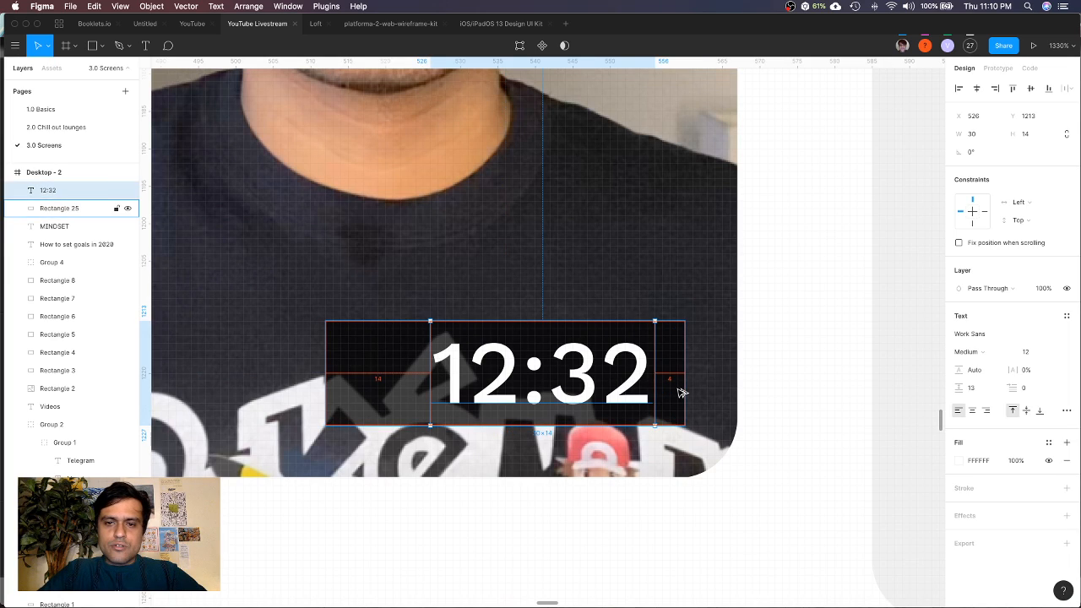
click(348, 378)
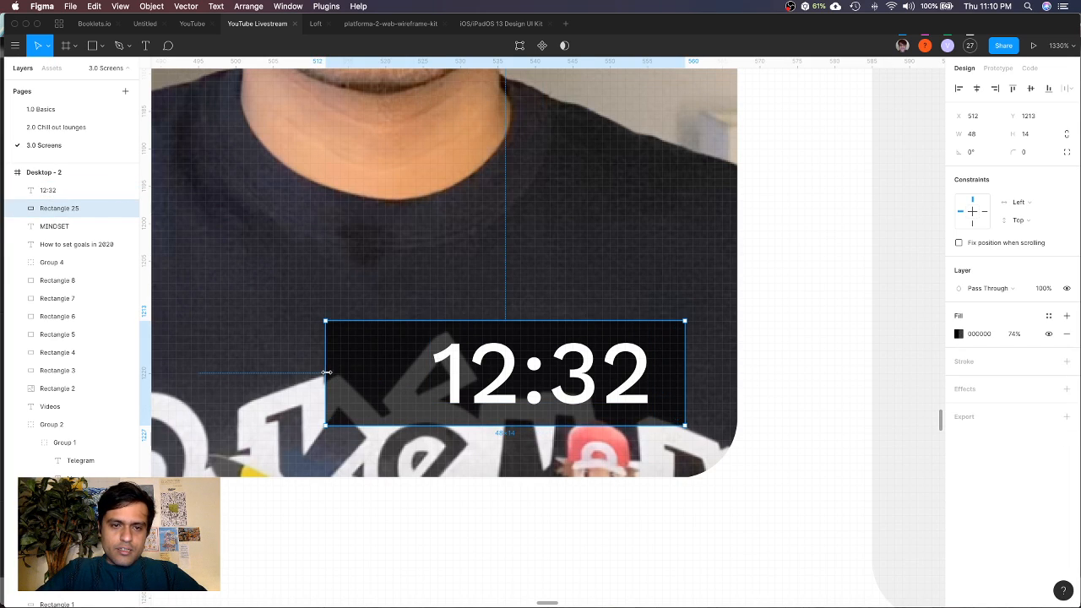
drag(327, 372, 407, 369)
Round the corners of the dark rectangle with a radius of 2
scroll(392, 369, up, 5)
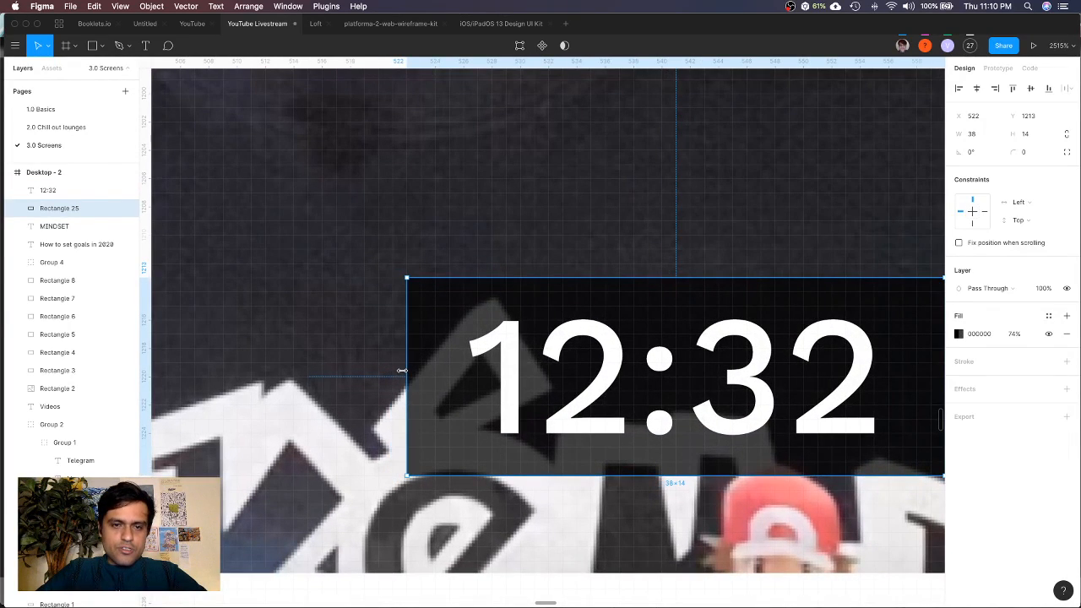
click(1025, 152)
text(4)
key(Return)
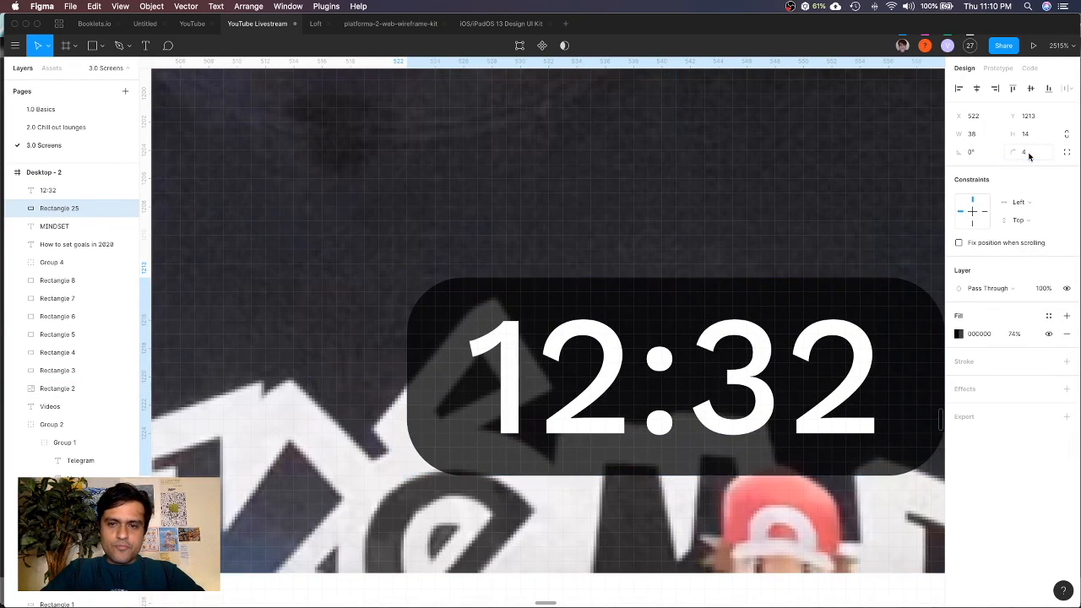
click(1035, 154)
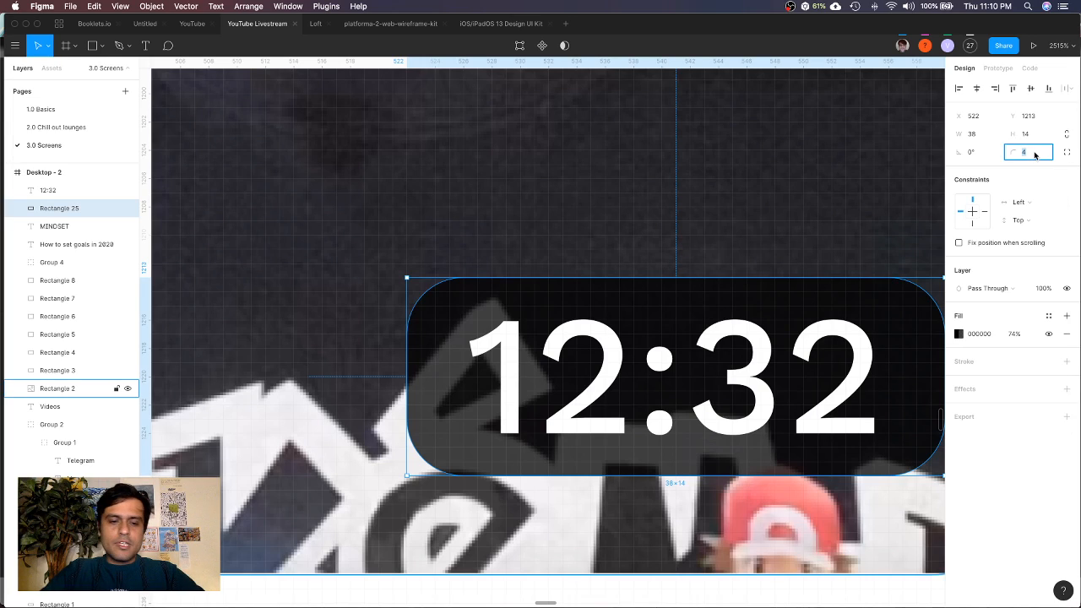
key(Return)
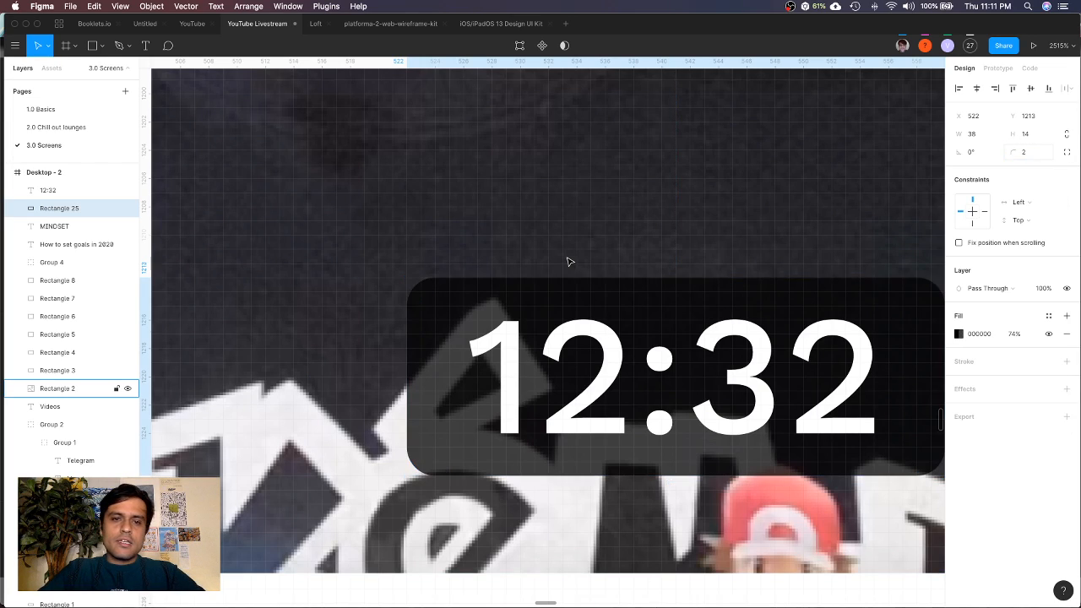
Set the 12:32 text's font size to 10 and move it to X 531, Y 1214 within the rectangle
scroll(569, 258, down, 5)
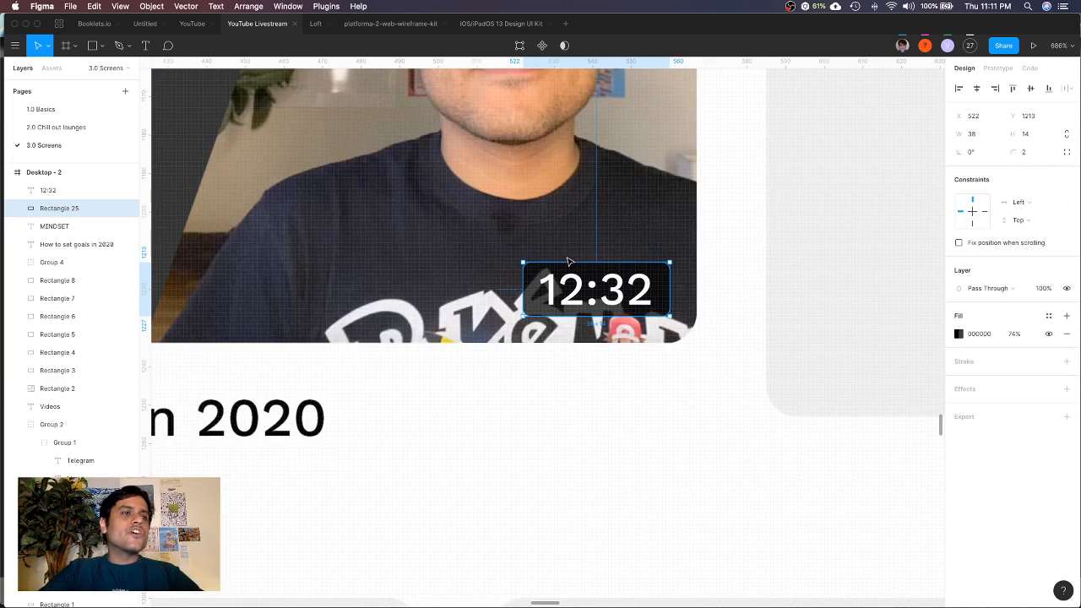
click(619, 298)
click(1028, 352)
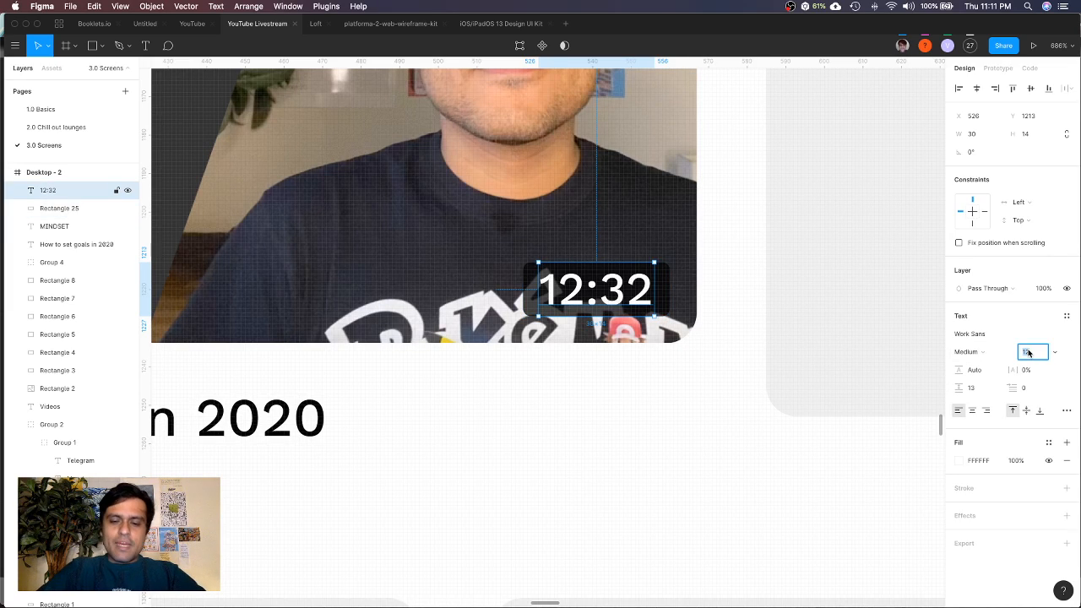
text(10)
key(Return)
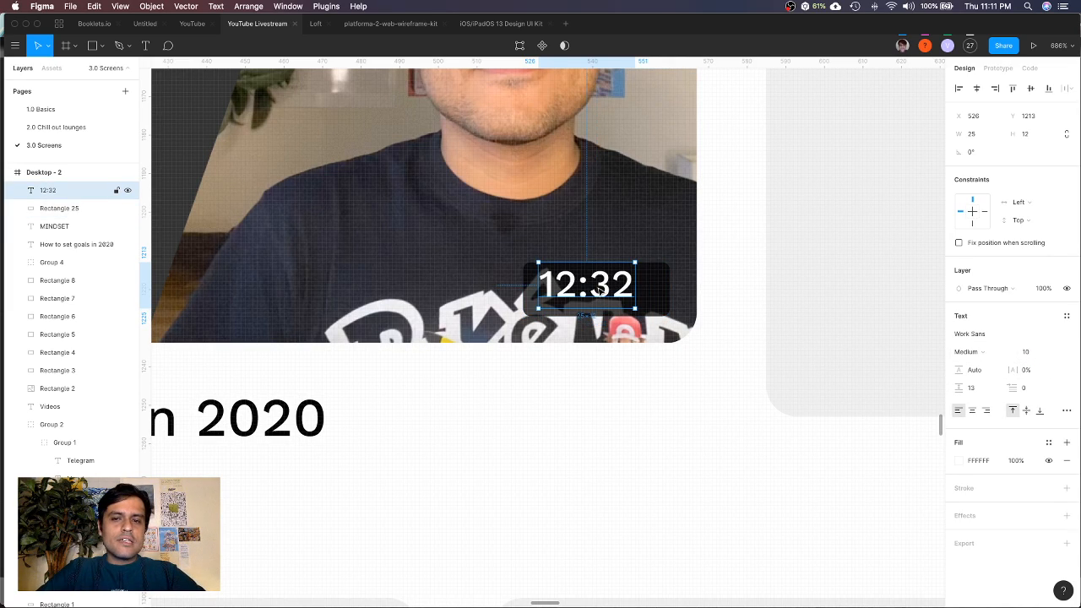
drag(599, 290, 625, 294)
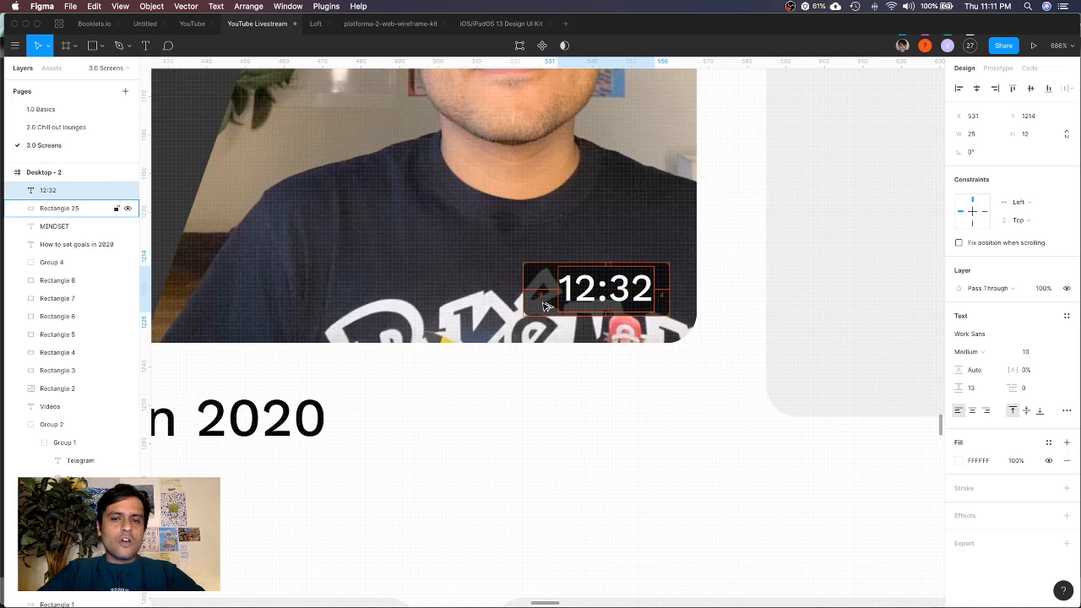
Narrow the dark rectangle from its left edge to a width of 33 around the smaller text
click(541, 303)
drag(521, 290, 540, 291)
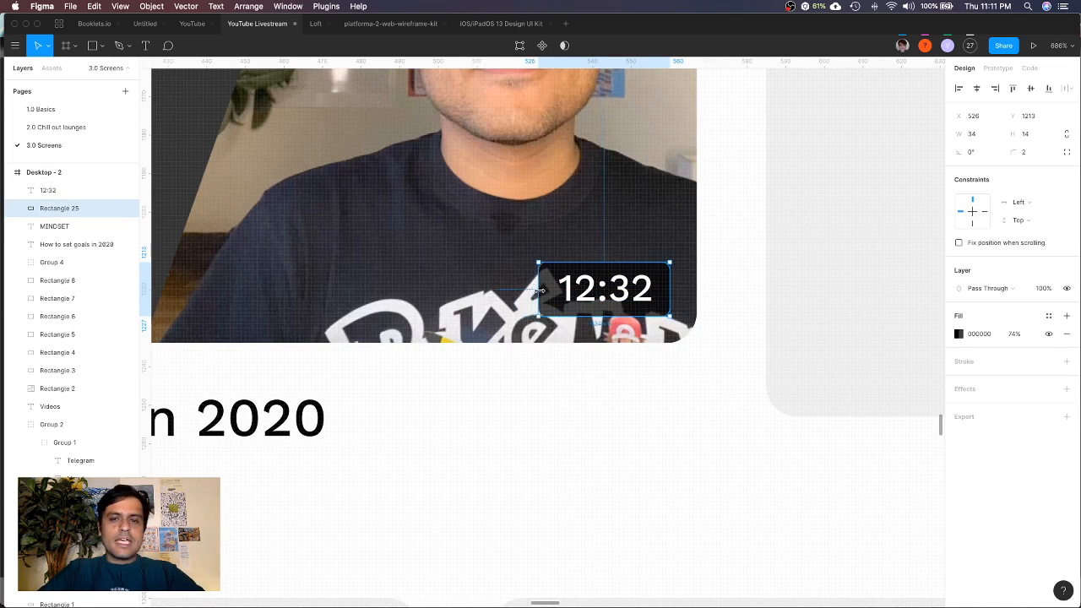
scroll(545, 289, up, 5)
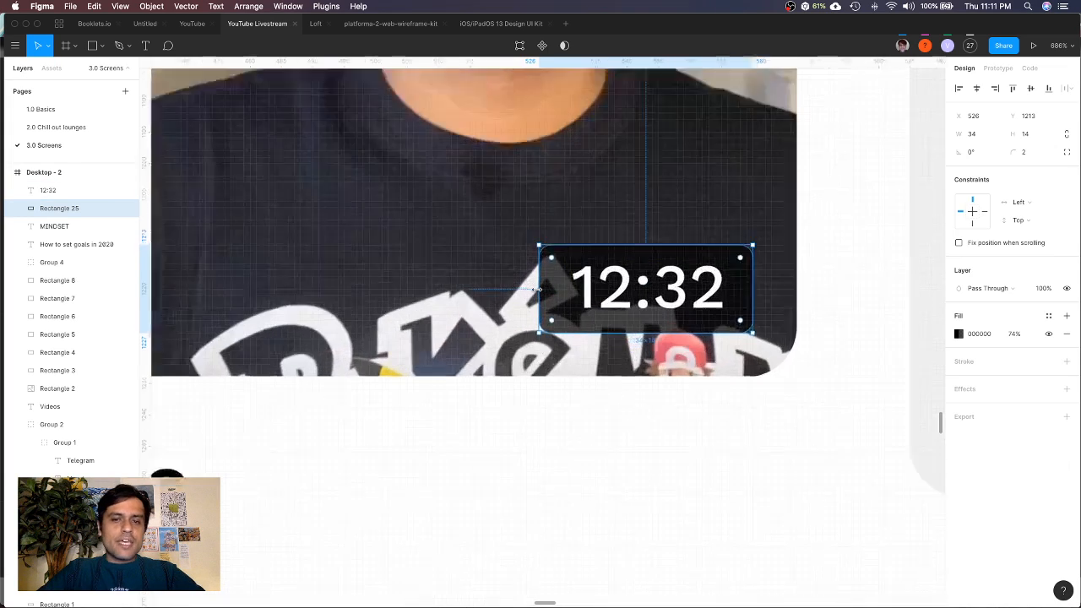
drag(538, 290, 546, 290)
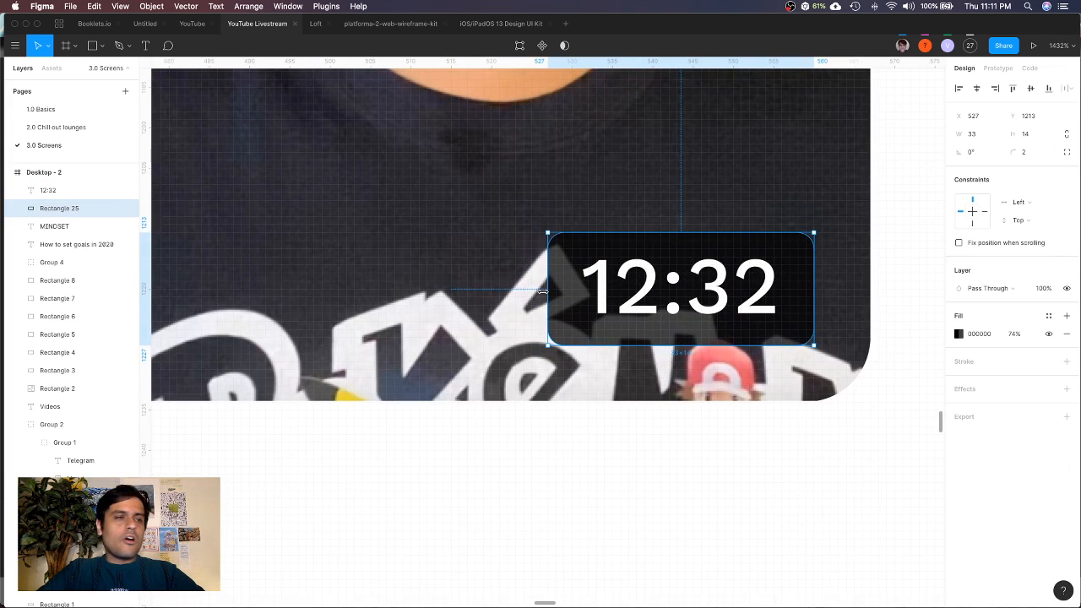
Group the 12:32 text with its dark rectangle and place the group at X 526, Y 1212 on the thumbnail
scroll(543, 290, down, 5)
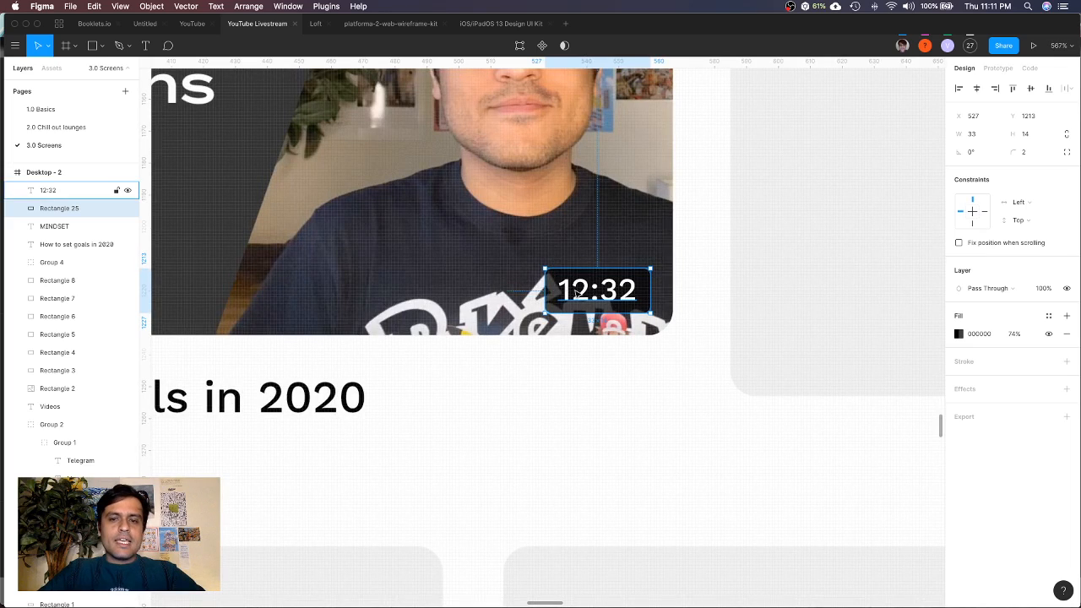
shift+click(577, 293)
key(super+g)
scroll(581, 257, down, 5)
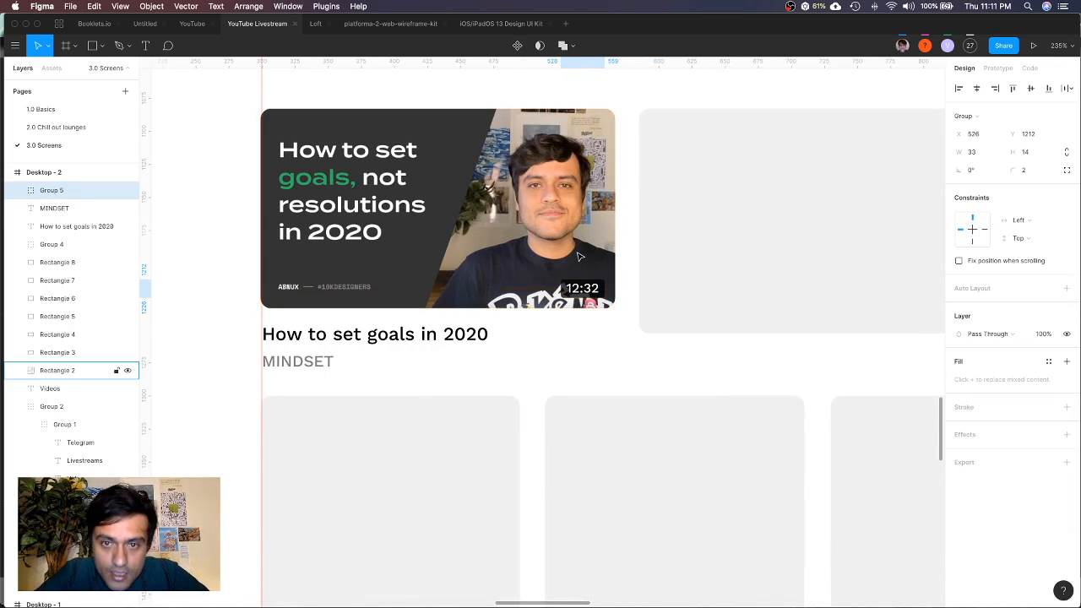
scroll(582, 256, up, 5)
scroll(596, 316, down, 5)
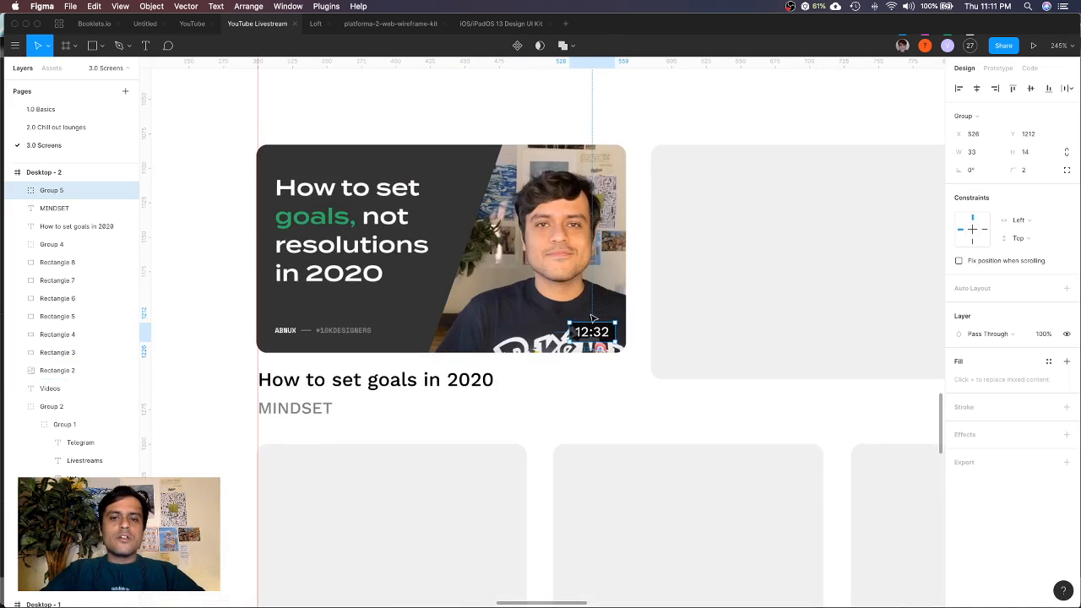
click(602, 414)
scroll(602, 414, down, 3)
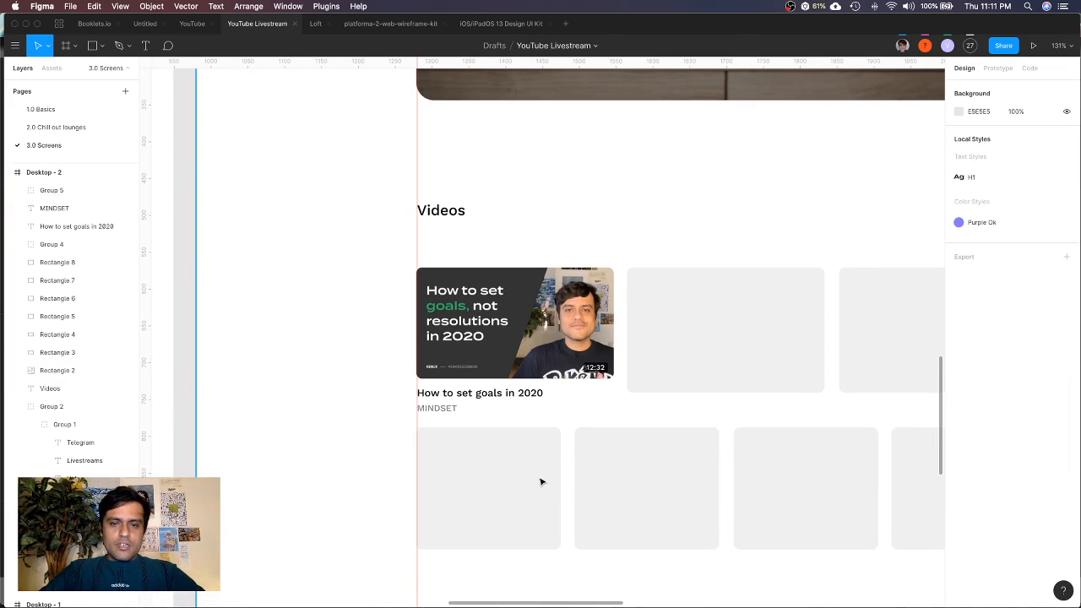
Delete the four grey placeholder rectangles in the row below the first video card
shift+click(614, 484)
shift+click(843, 476)
scroll(842, 476, right, 3)
shift+click(864, 483)
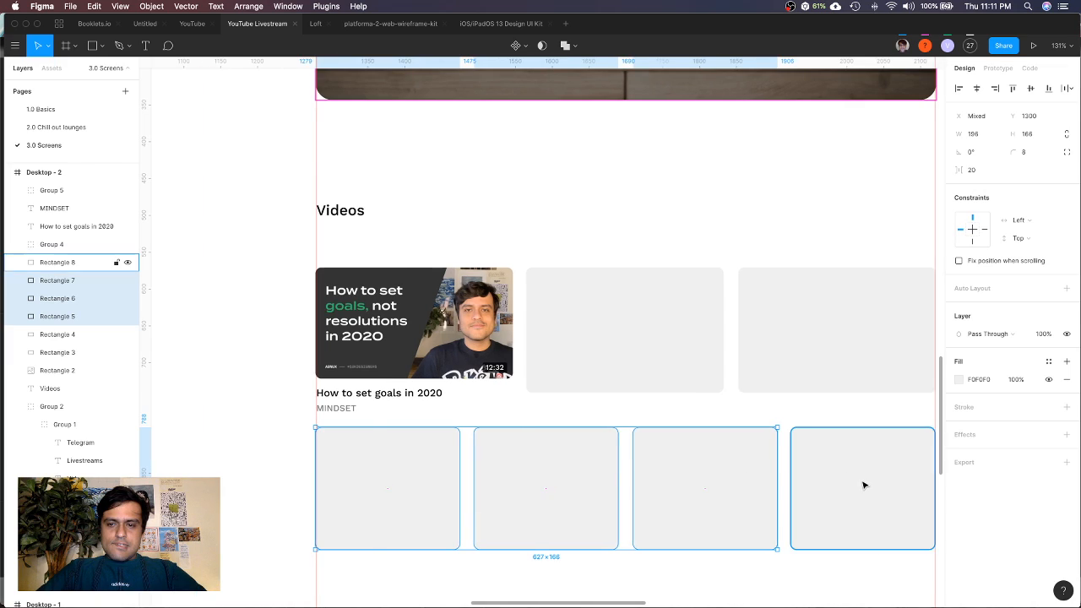
key(Delete)
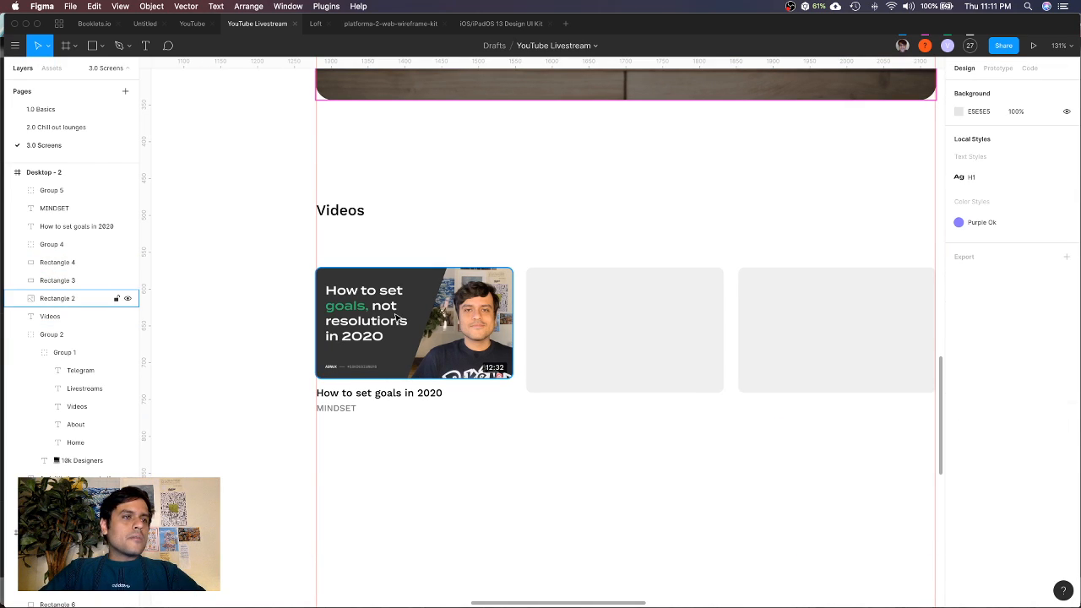
Extend the video title to read "How to set goals, not resolutions in 2020 - For designers"
double_click(412, 394)
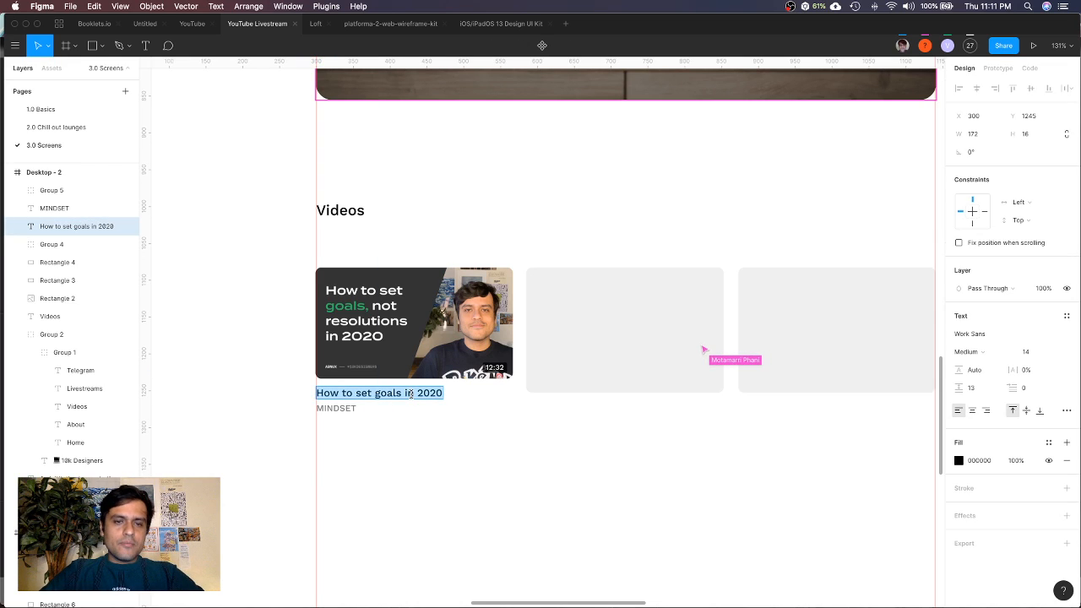
click(402, 392)
text(, no)
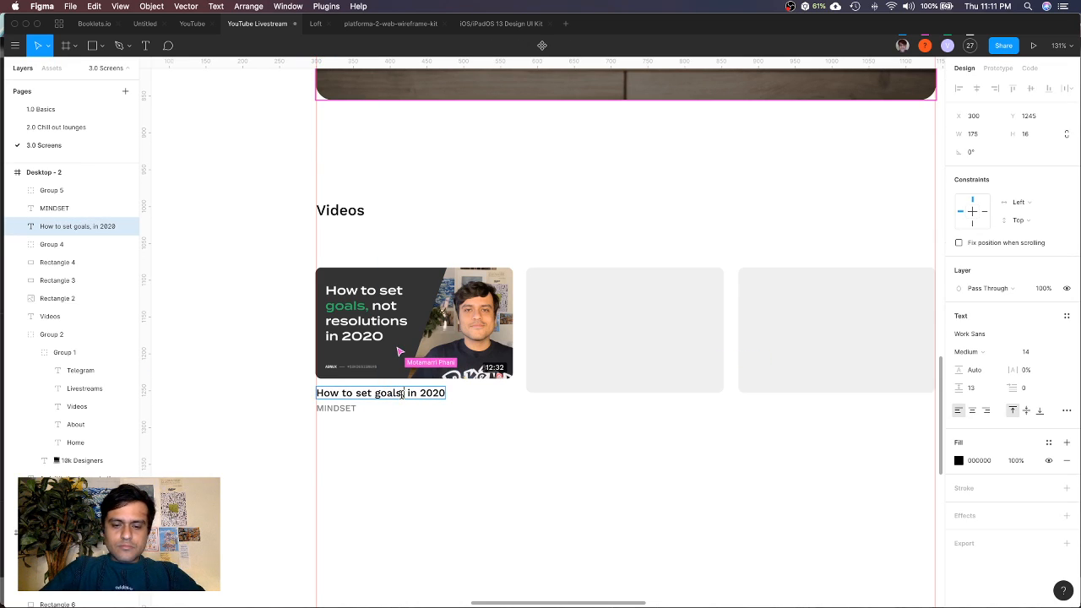
text(t resolutions)
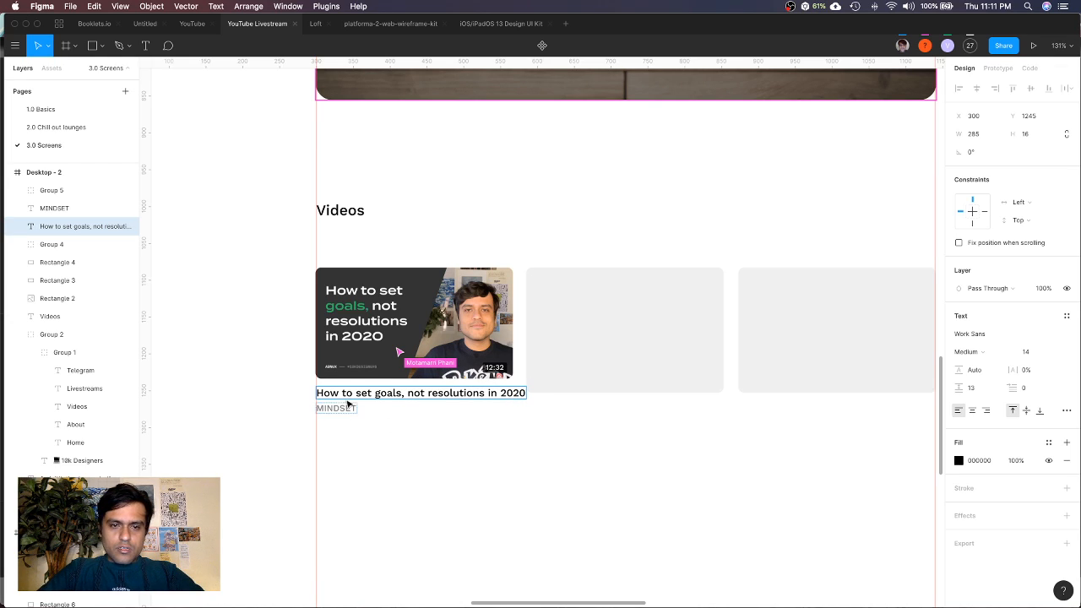
text(=)
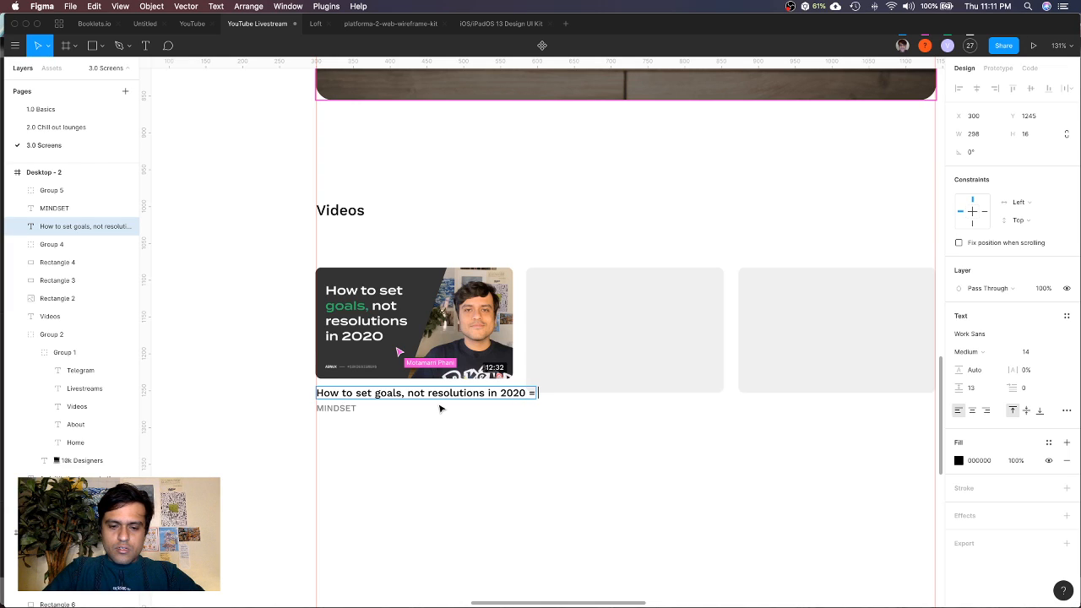
key(BackSpace)
key(BackSpace)
text(- For designers)
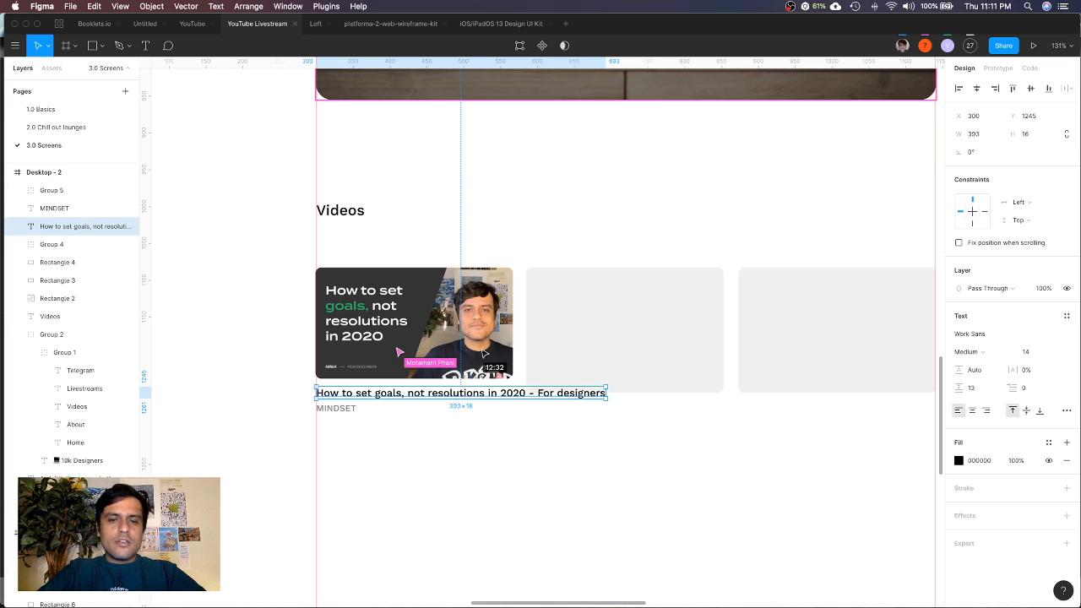
Narrow the title's text box to a width of 267 so it wraps, and place the MINDSET label at Y 1287
scroll(468, 388, up, 5)
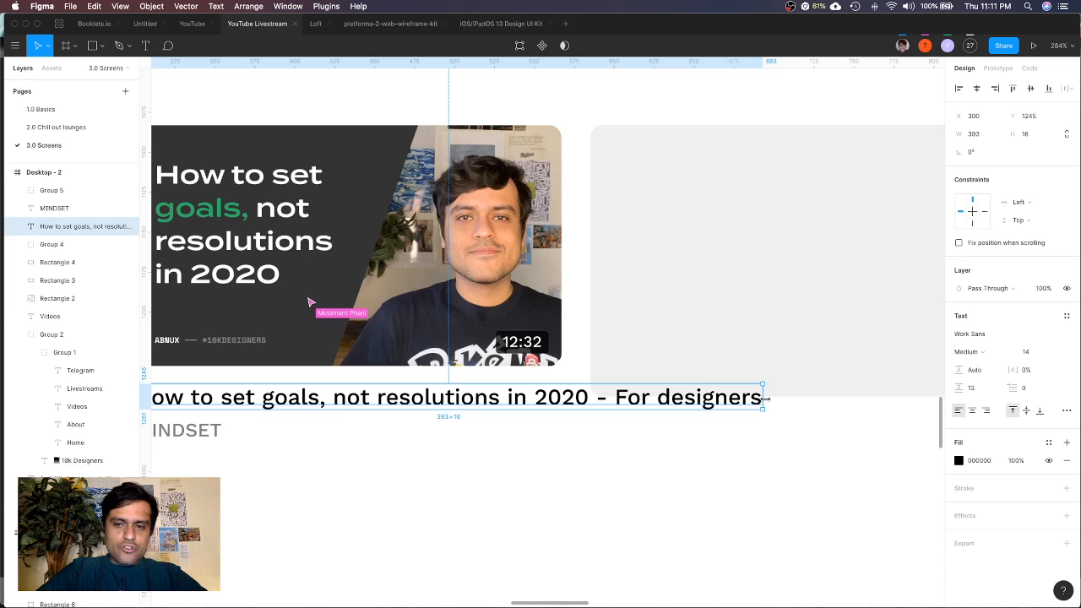
drag(765, 399, 561, 399)
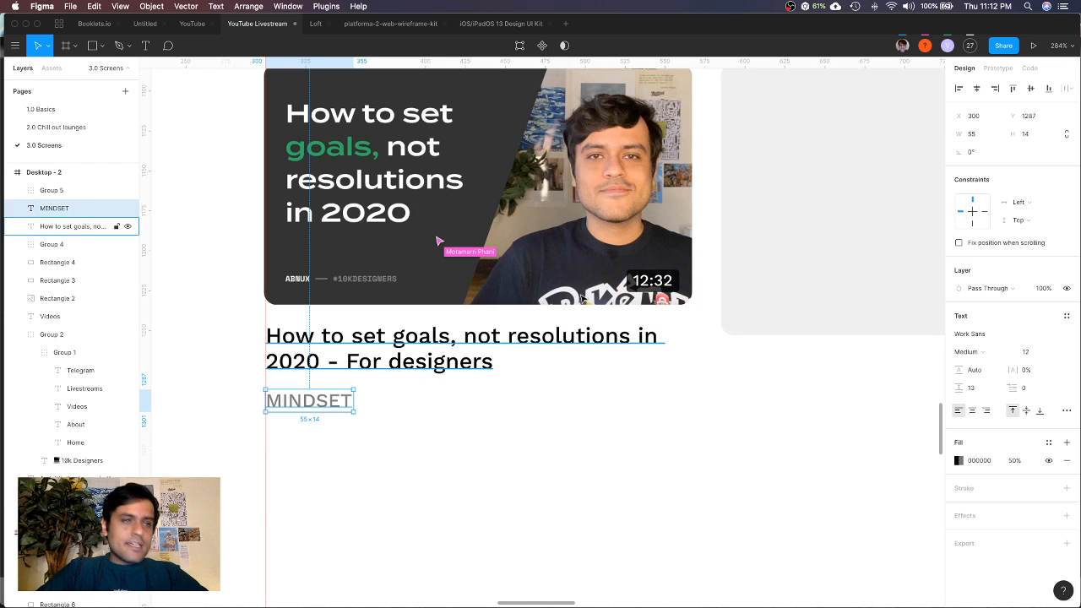
scroll(581, 297, up, 5)
scroll(566, 389, down, 5)
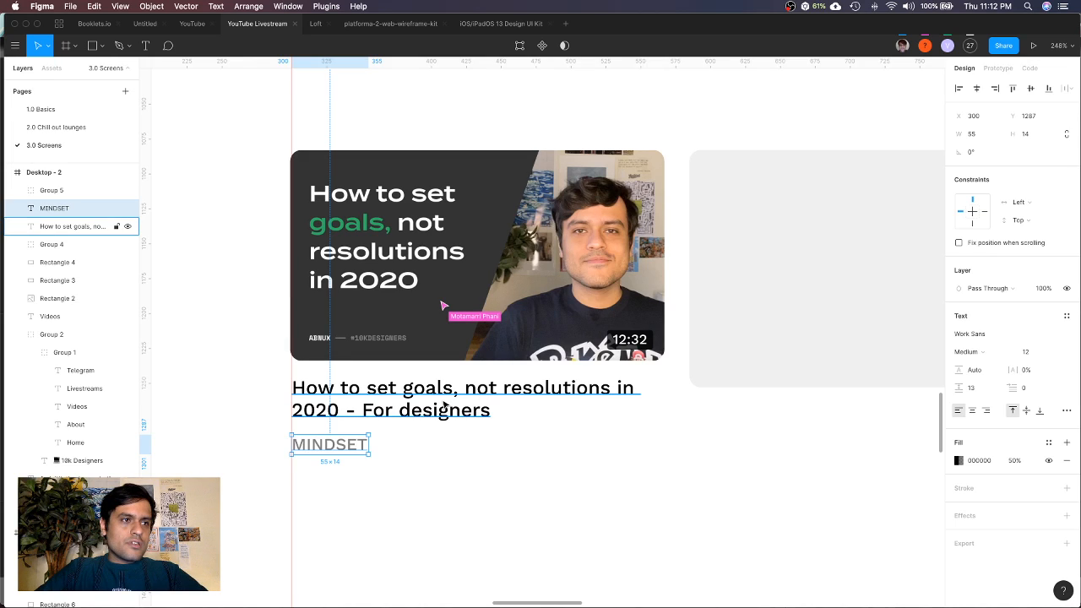
Move the two-line title up to Y 1242, 8 px below the thumbnail
click(443, 405)
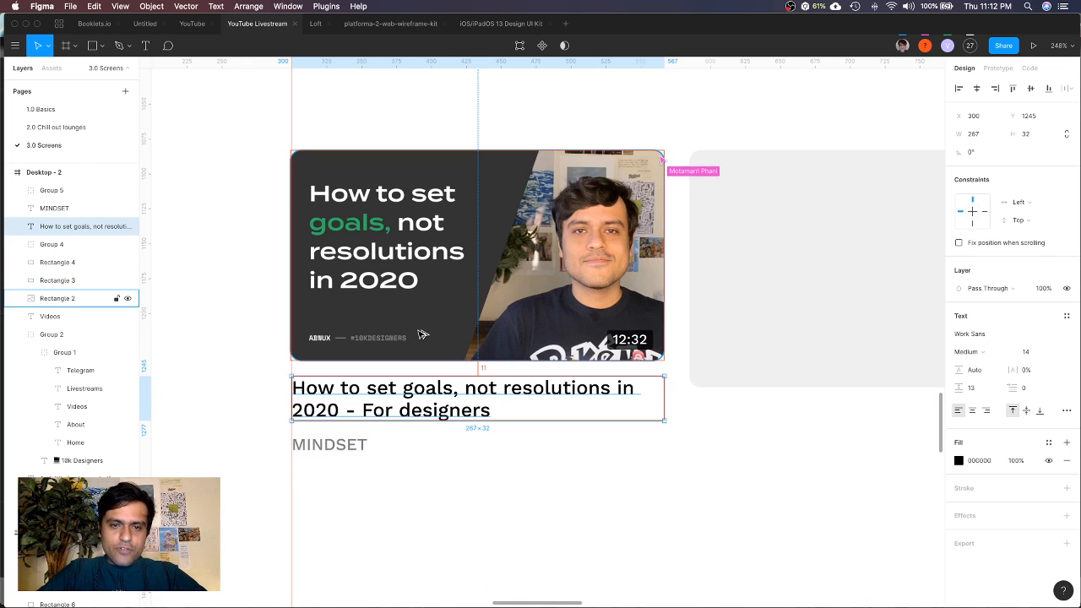
key(Up)
key(Up)
key(Up)
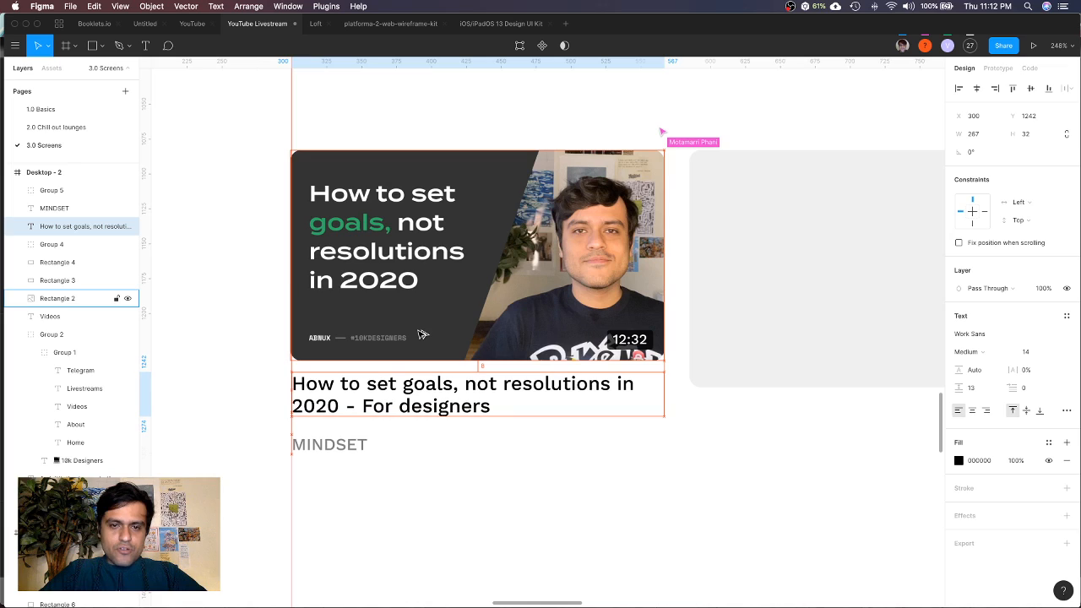
Move the MINDSET label up to Y 1282, 8 px below the title
click(342, 444)
key(Up)
key(Up)
key(Up)
key(Up)
key(Up)
key(Up)
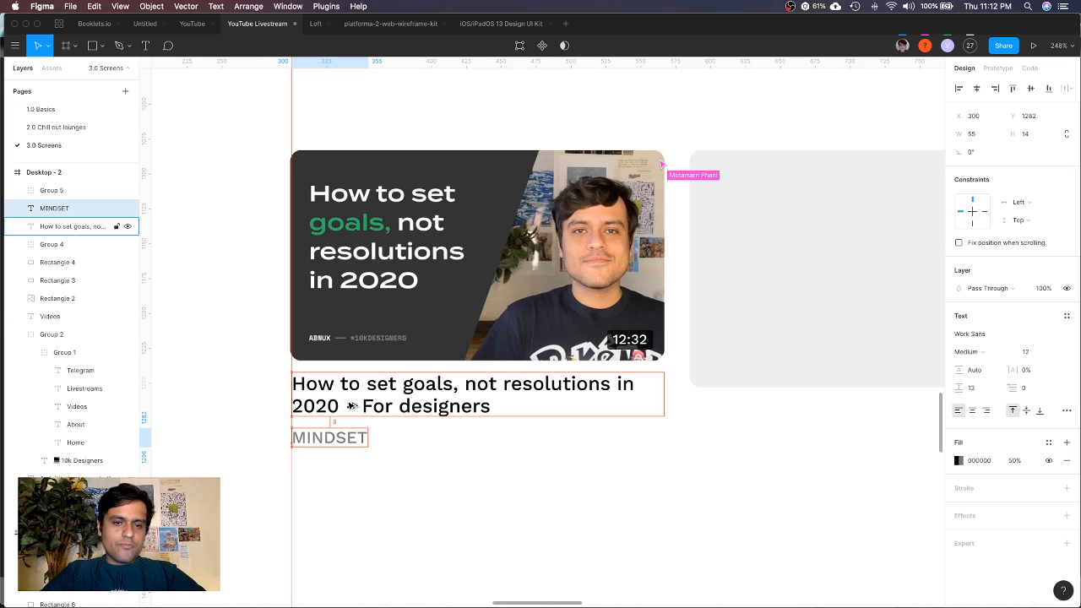
key(Down)
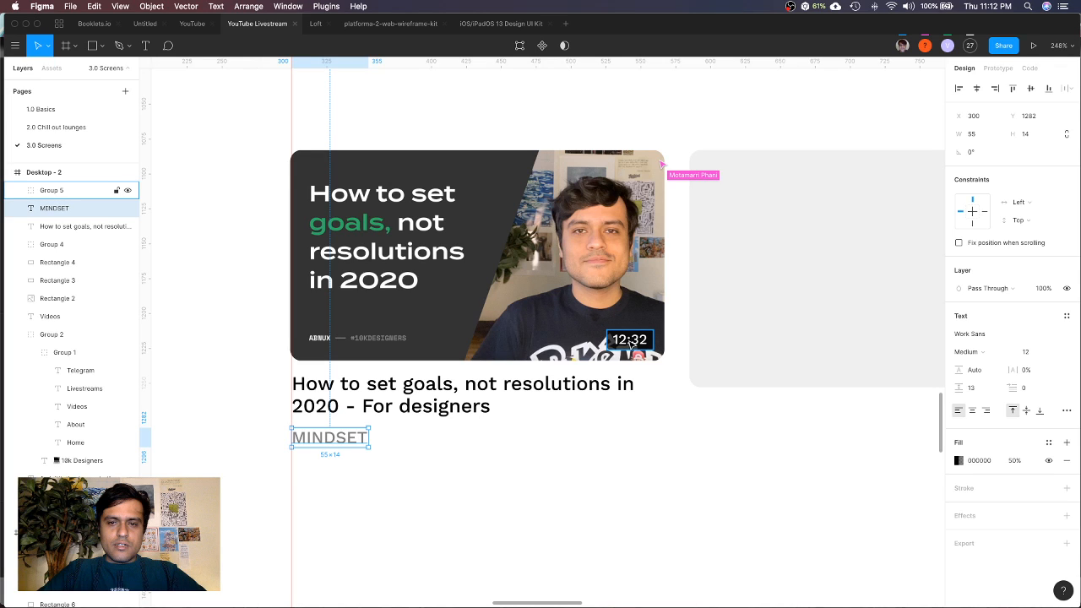
Check the spacing between the 12:32 text and the edges of its dark rectangle
double_click(630, 344)
scroll(646, 332, up, 8)
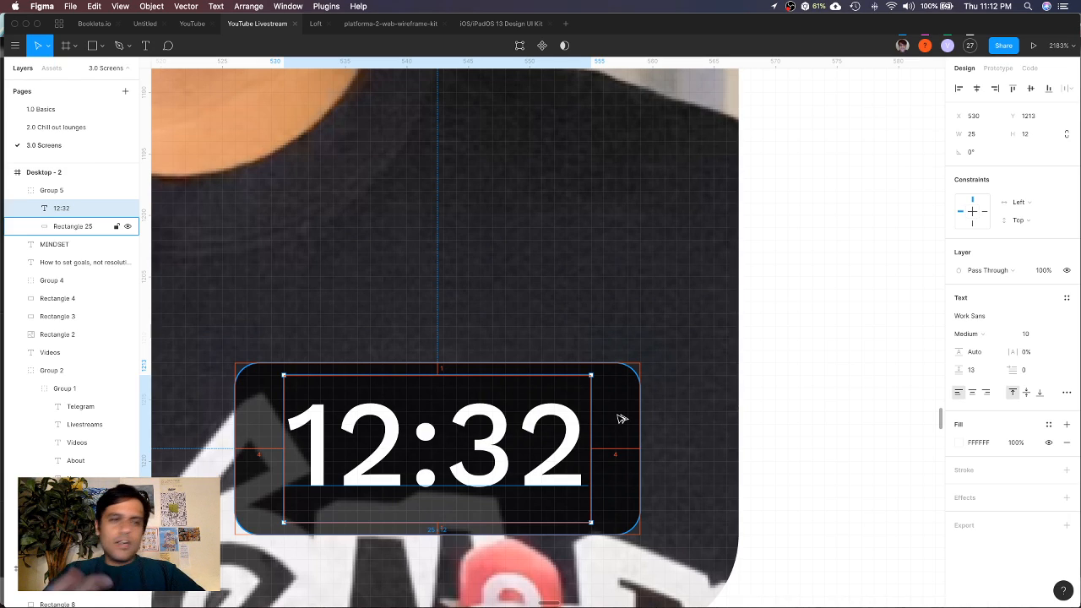
click(620, 415)
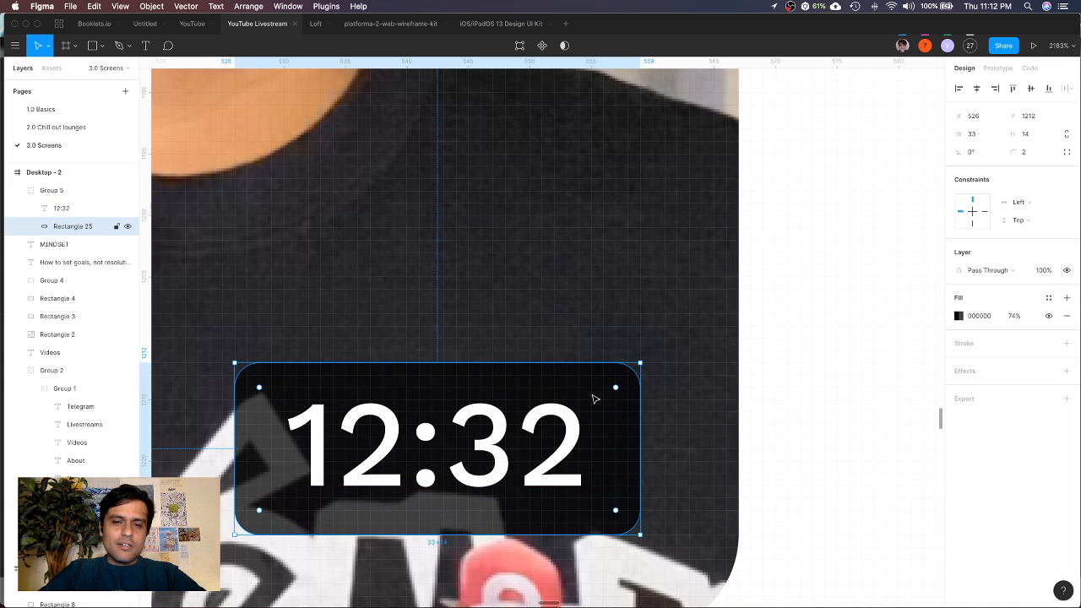
scroll(595, 398, down, 10)
click(390, 316)
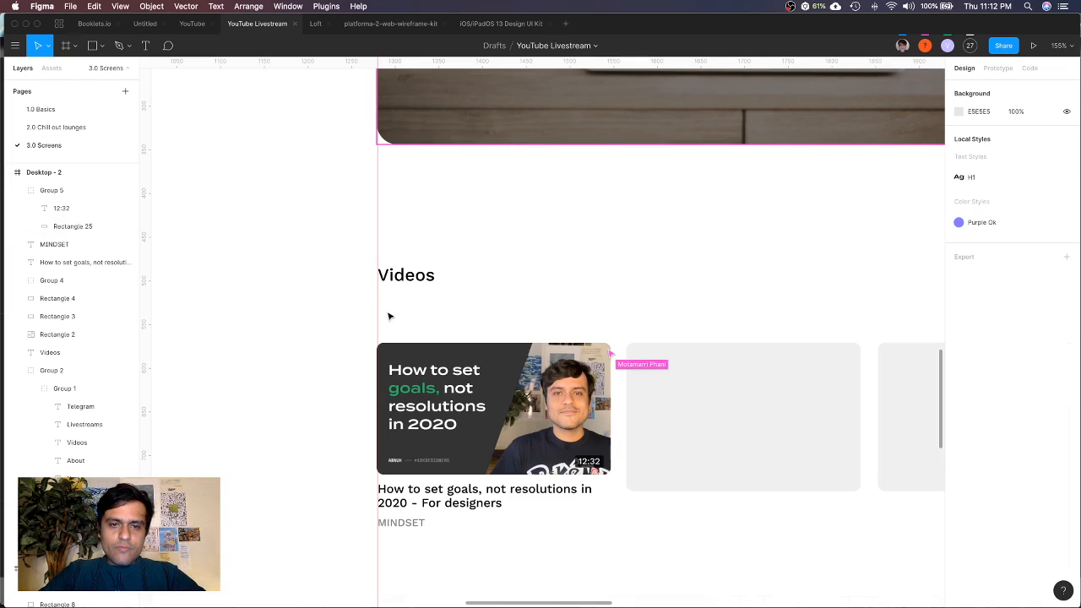
drag(499, 447, 613, 545)
click(661, 563)
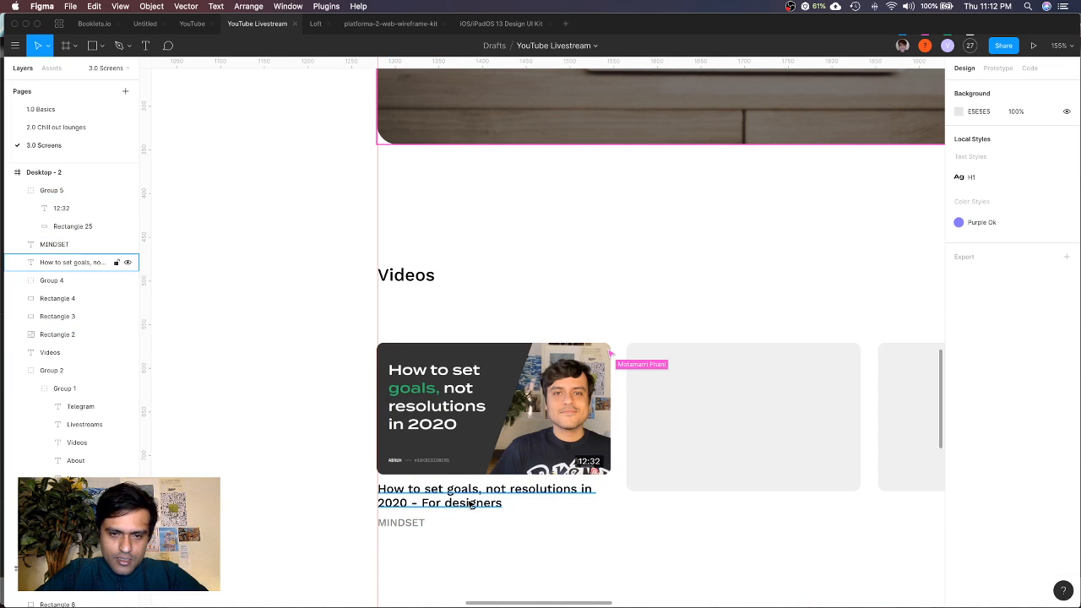
Set the video title's line height to 150% after trying 120%, and move the MINDSET label down to Y 1292
click(471, 505)
click(979, 372)
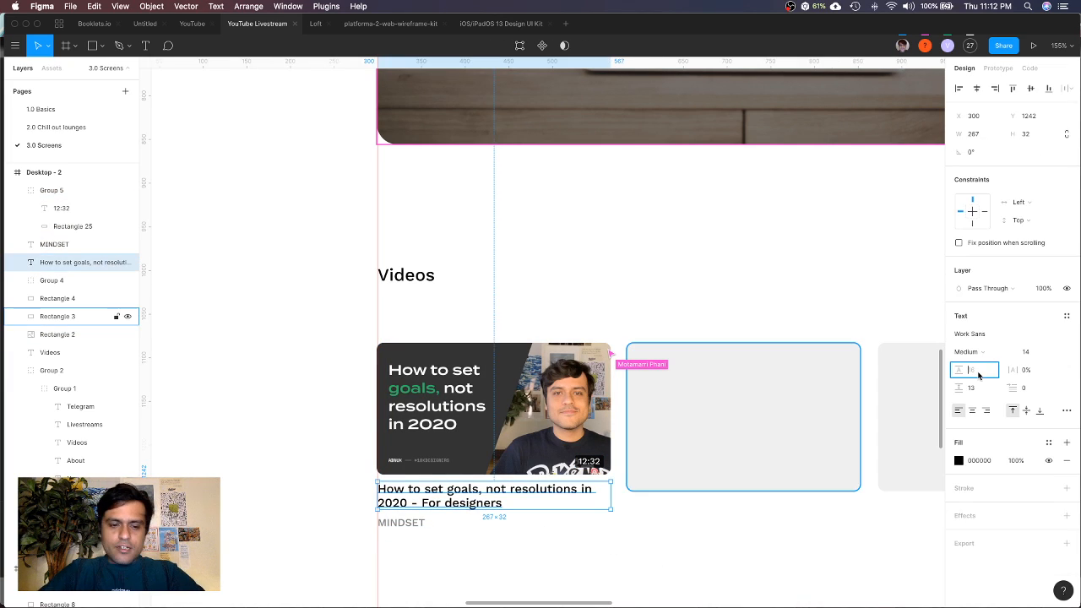
text(120%)
key(Return)
click(979, 372)
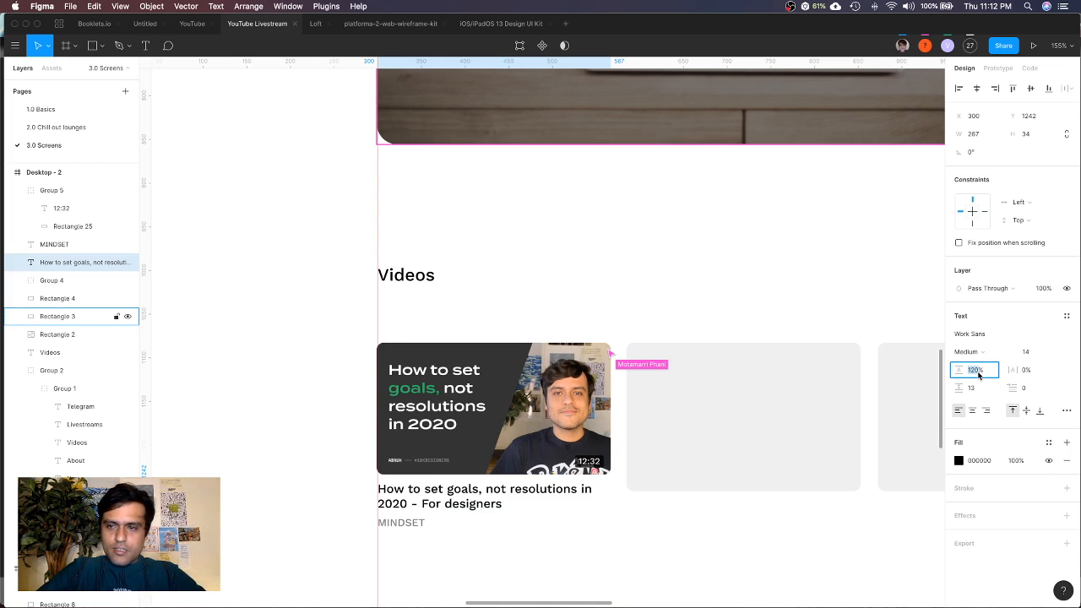
text(150%)
key(Return)
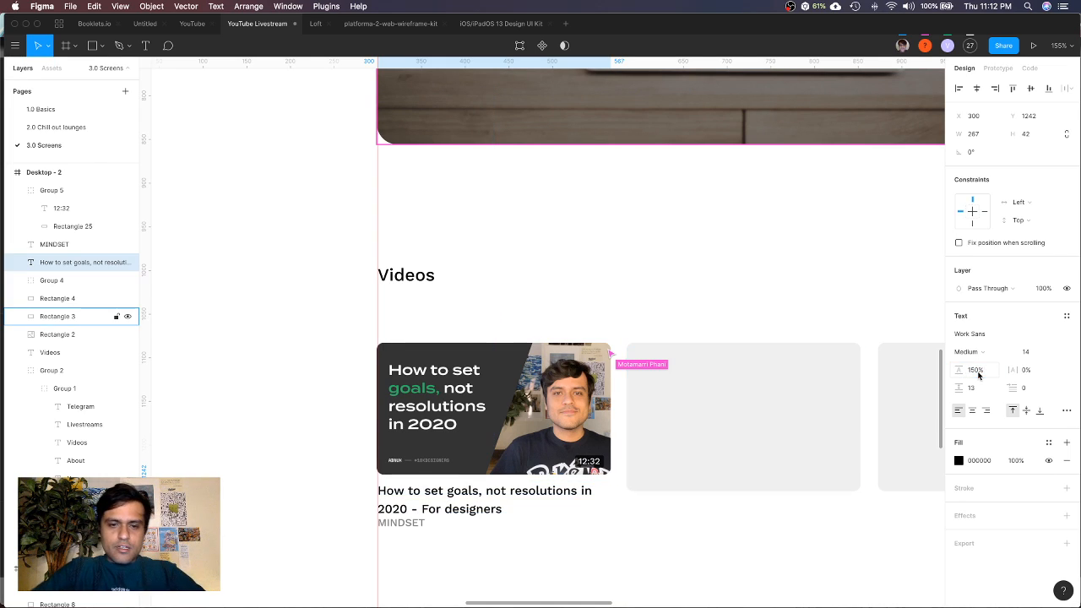
click(409, 528)
key(shift+Down)
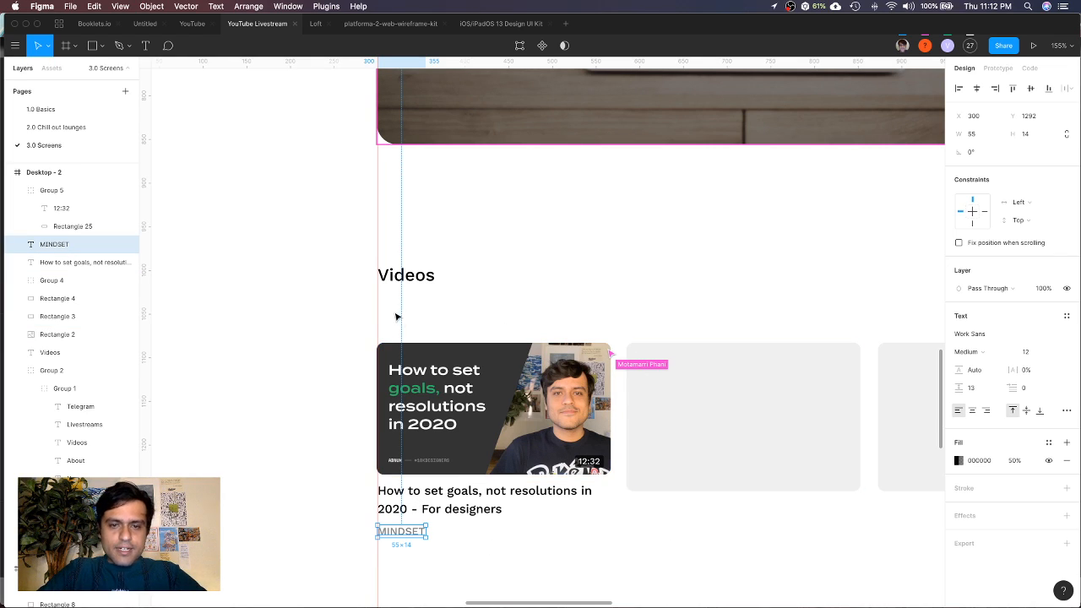
Group the thumbnail, duration badge, title and MINDSET label into one video card
drag(396, 316, 619, 557)
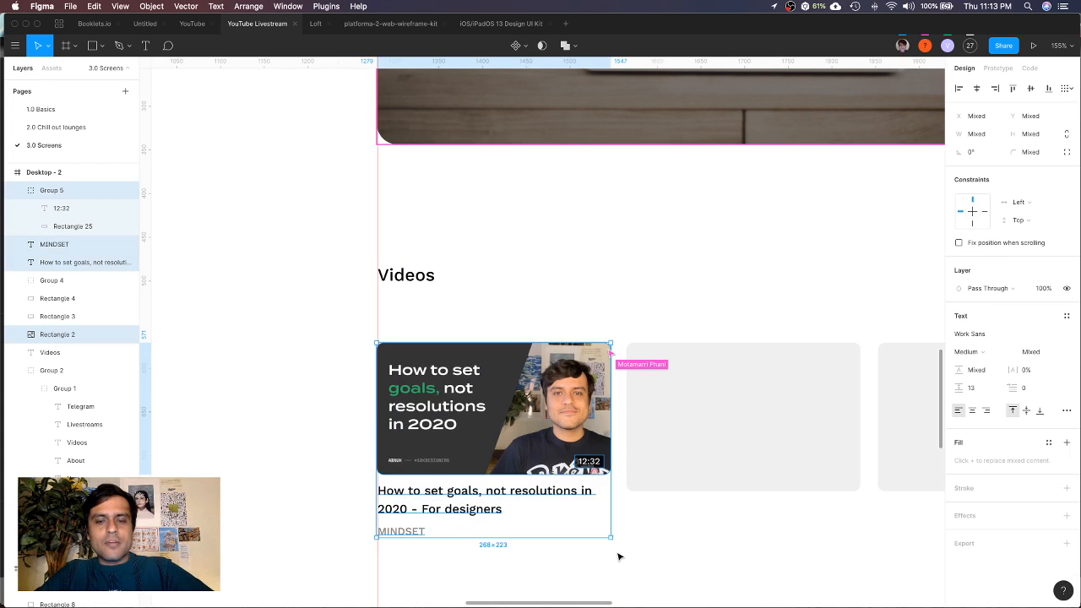
key(super+g)
scroll(619, 557, down, 3)
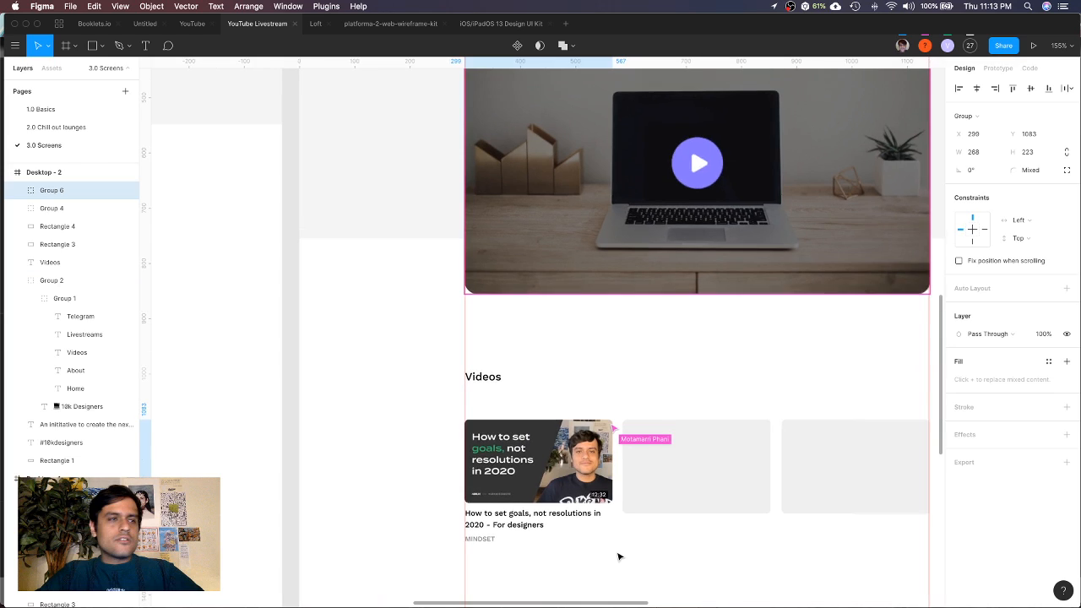
Delete the two grey placeholder rectangles beside the video card
scroll(619, 557, right, 3)
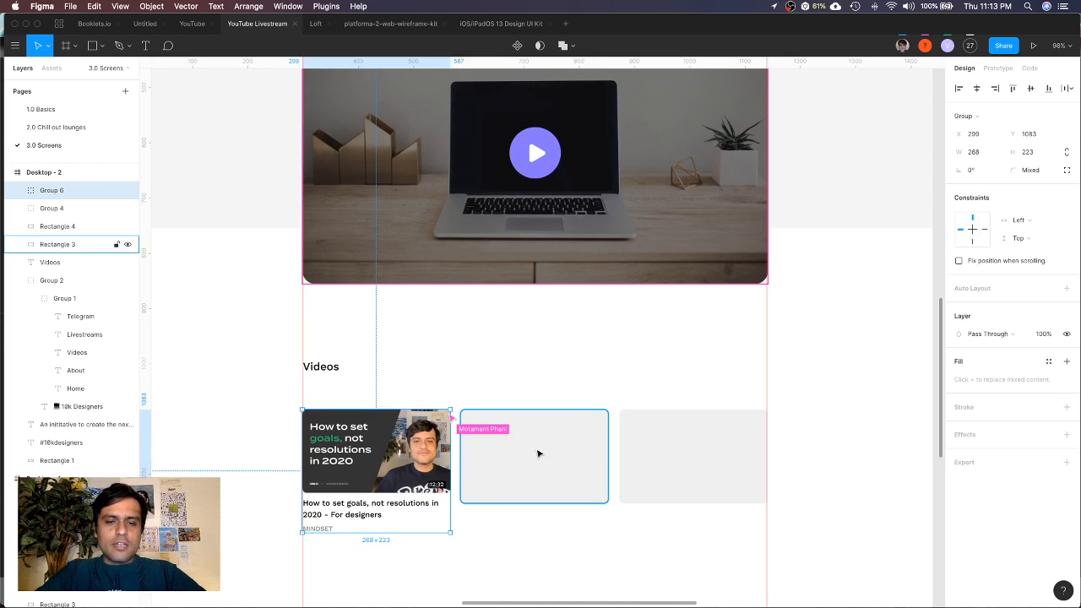
click(538, 451)
shift+click(661, 453)
key(Delete)
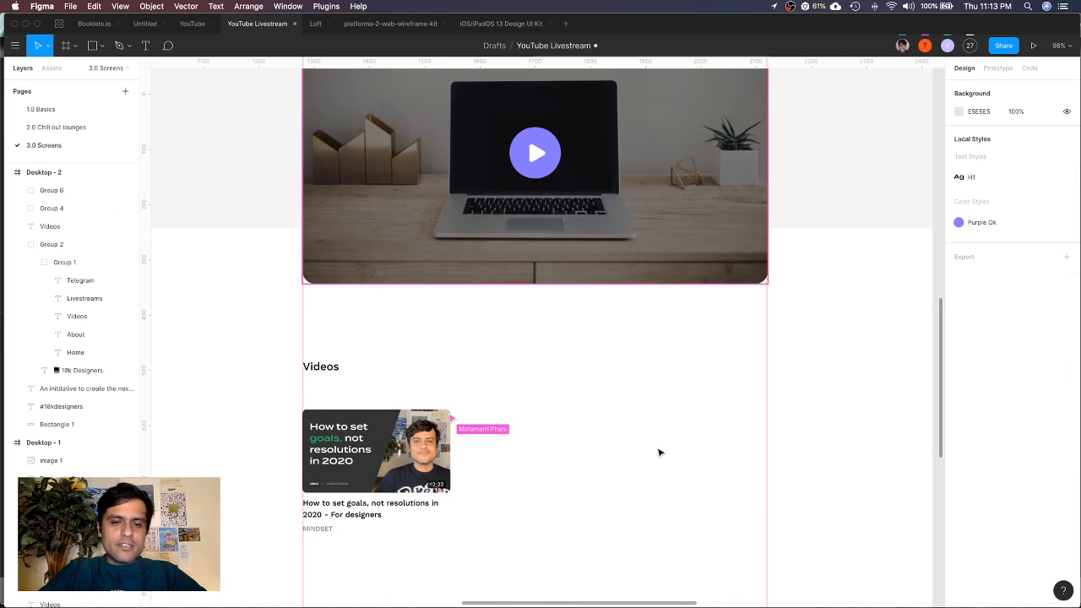
Duplicate the video card twice along the row at X 587 and X 875, and select all three cards
click(382, 457)
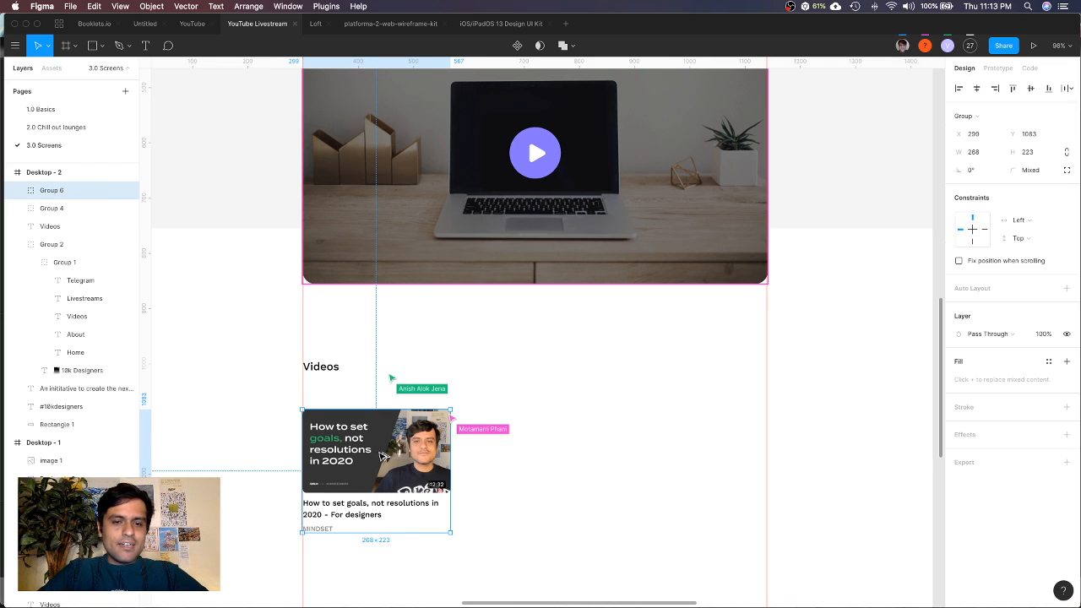
drag(382, 457, 543, 458)
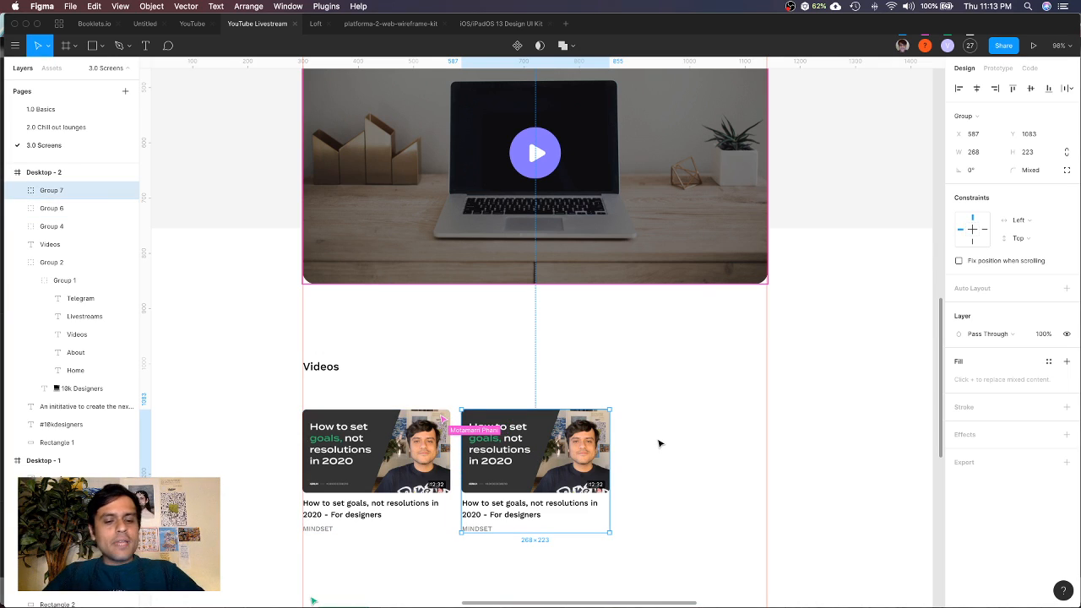
key(super+d)
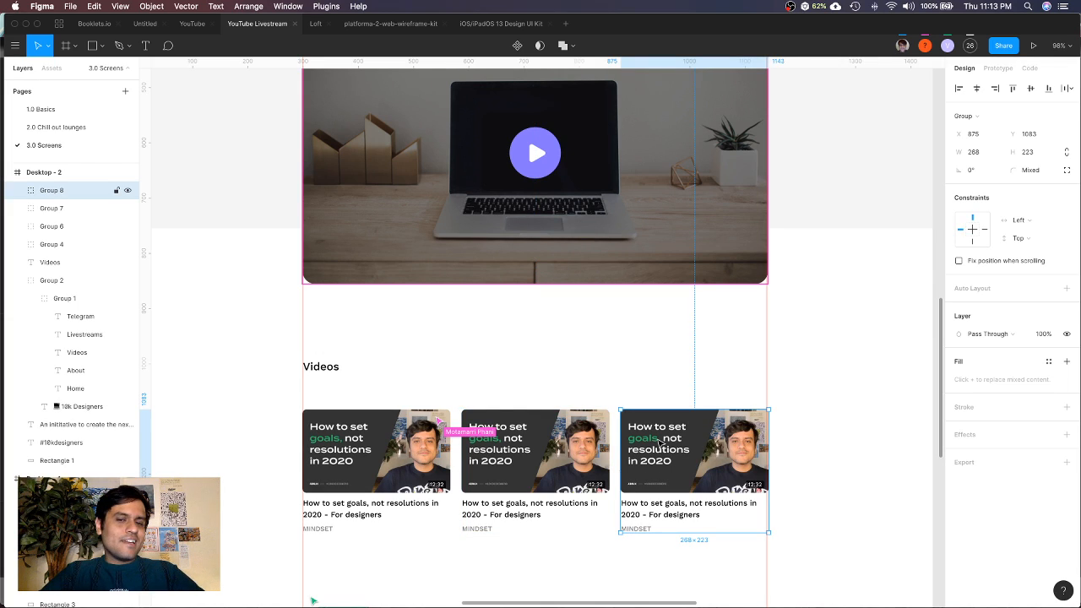
shift+click(539, 466)
shift+click(393, 463)
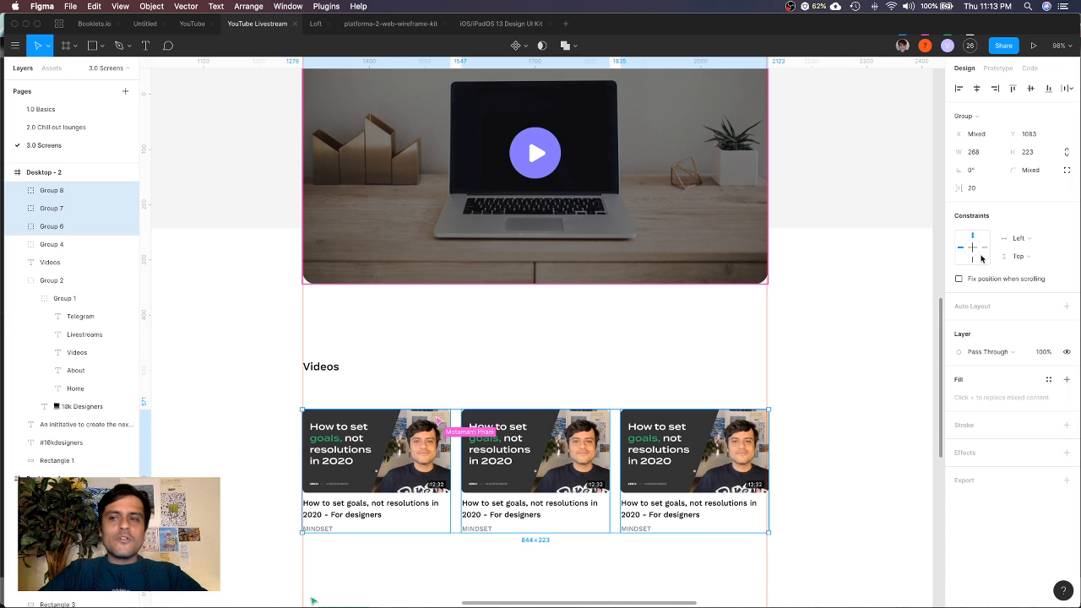
Show the 12-column layout grid on the Desktop - 2 frame and check the video cards against its columns
scroll(745, 311, down, 1)
scroll(745, 310, down, 5)
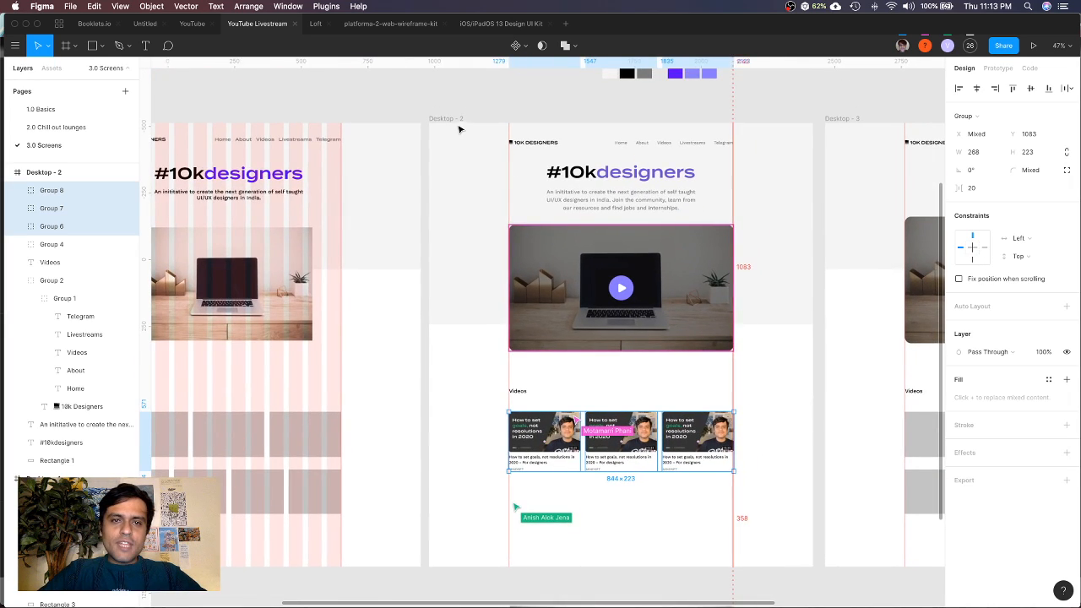
click(444, 120)
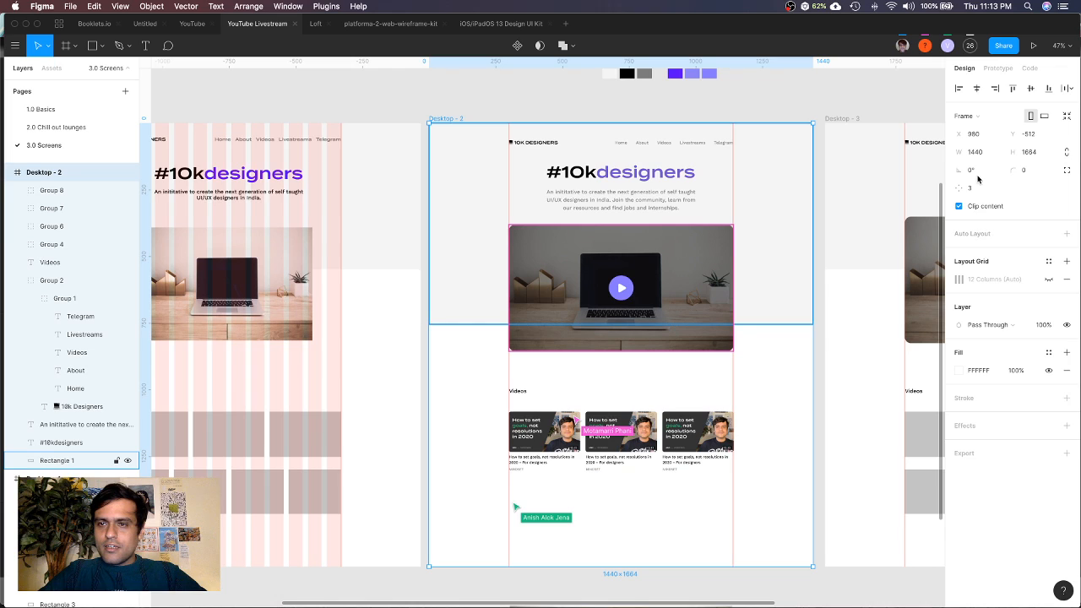
click(1048, 280)
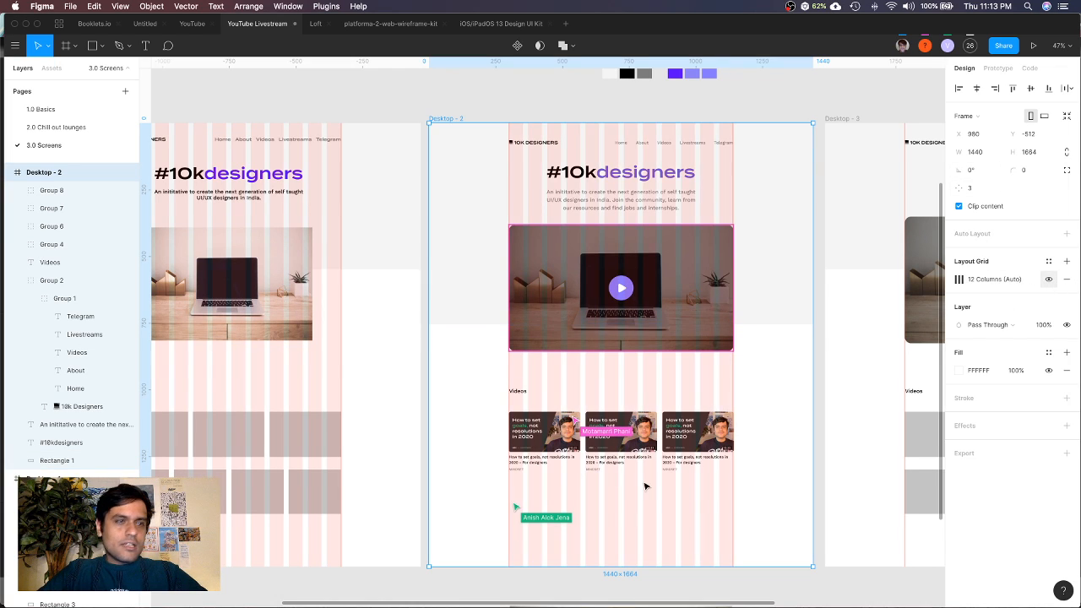
scroll(644, 486, up, 5)
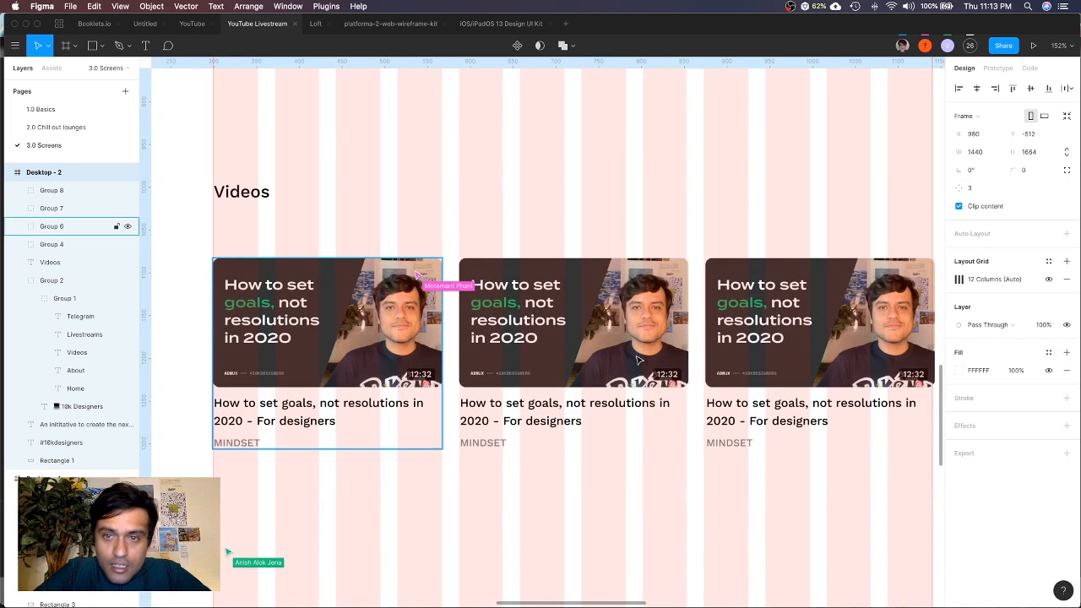
scroll(638, 360, up, 3)
scroll(639, 360, left, 5)
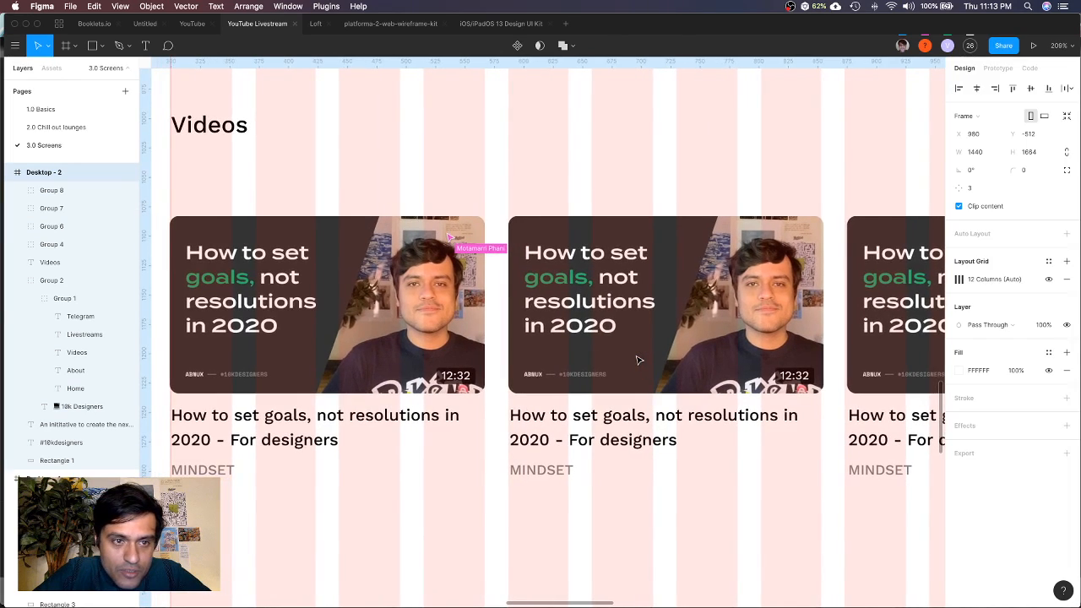
Nudge the middle video card to X 588
click(264, 342)
key(shift+2)
scroll(359, 357, down, 3)
scroll(360, 358, right, 4)
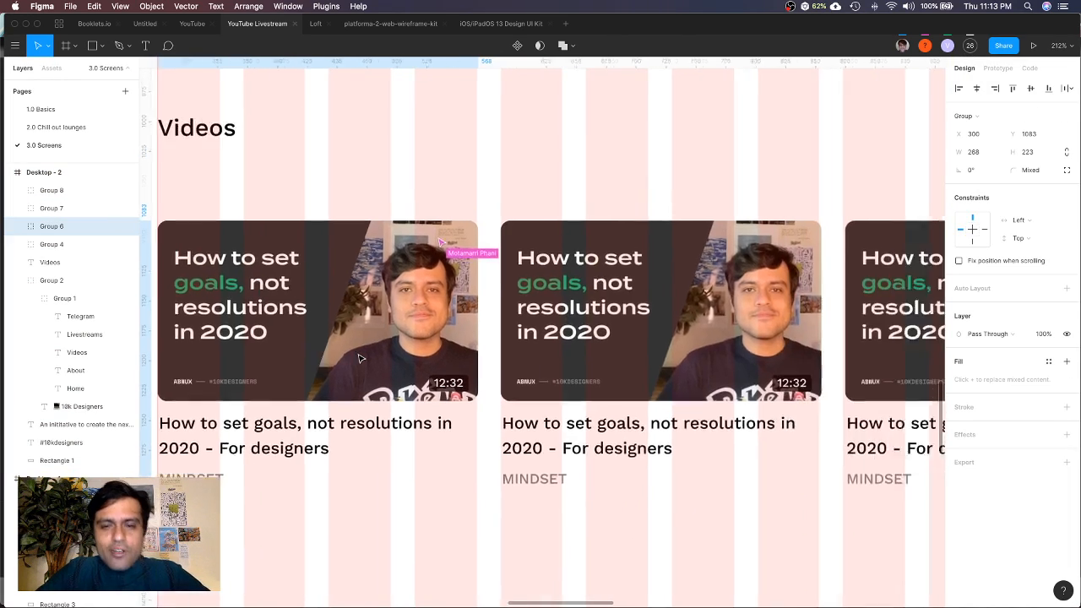
click(548, 351)
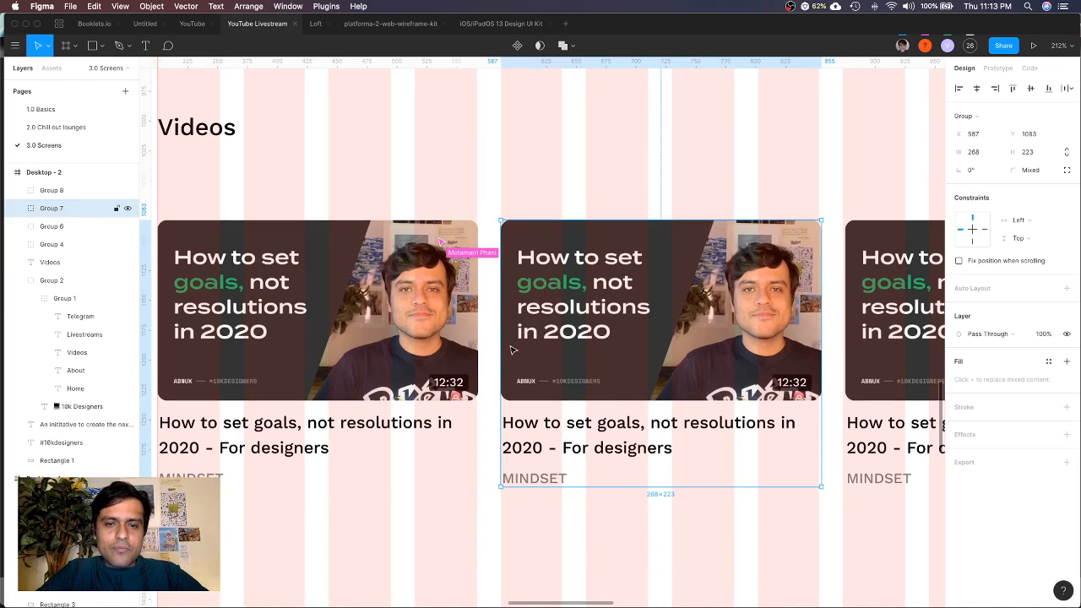
key(Right)
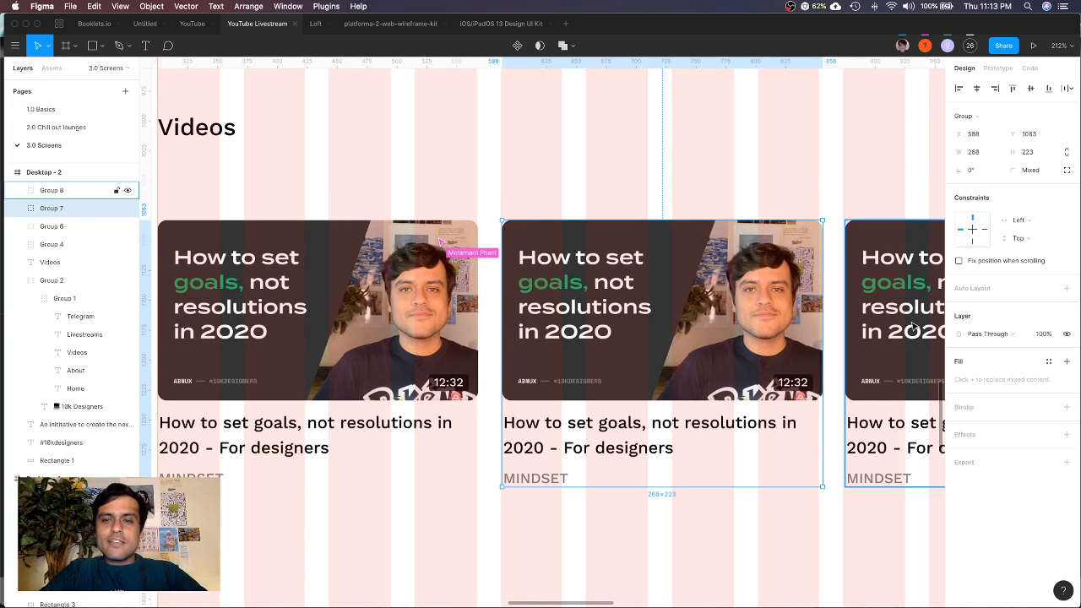
Set the gutter of the 12-column layout grid on the Desktop - 2 frame to 16
scroll(702, 222, down, 5)
scroll(665, 288, up, 3)
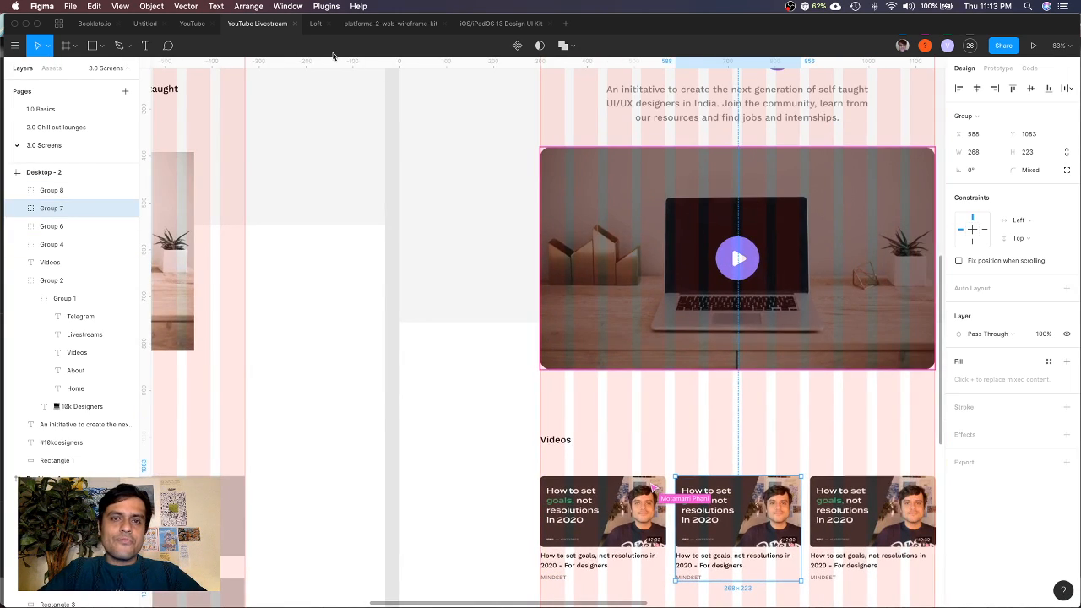
scroll(422, 203, up, 5)
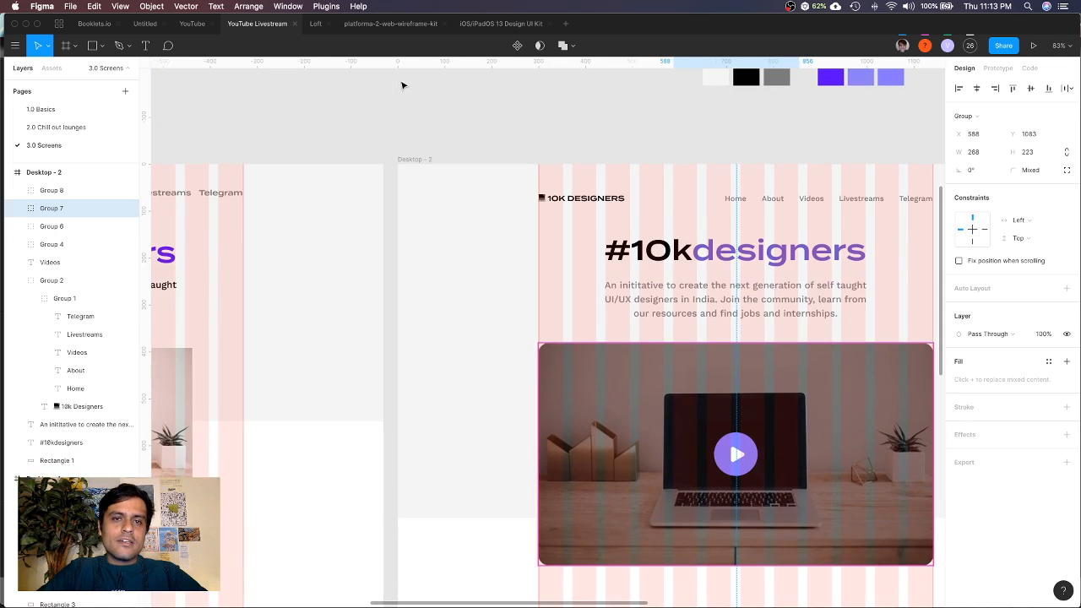
click(415, 158)
click(482, 154)
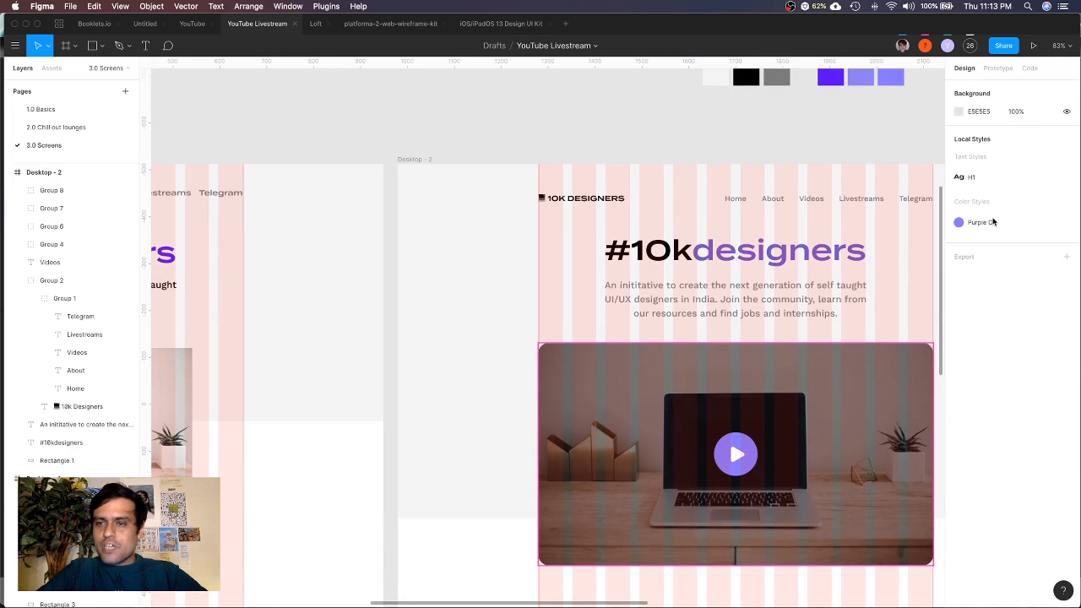
click(542, 181)
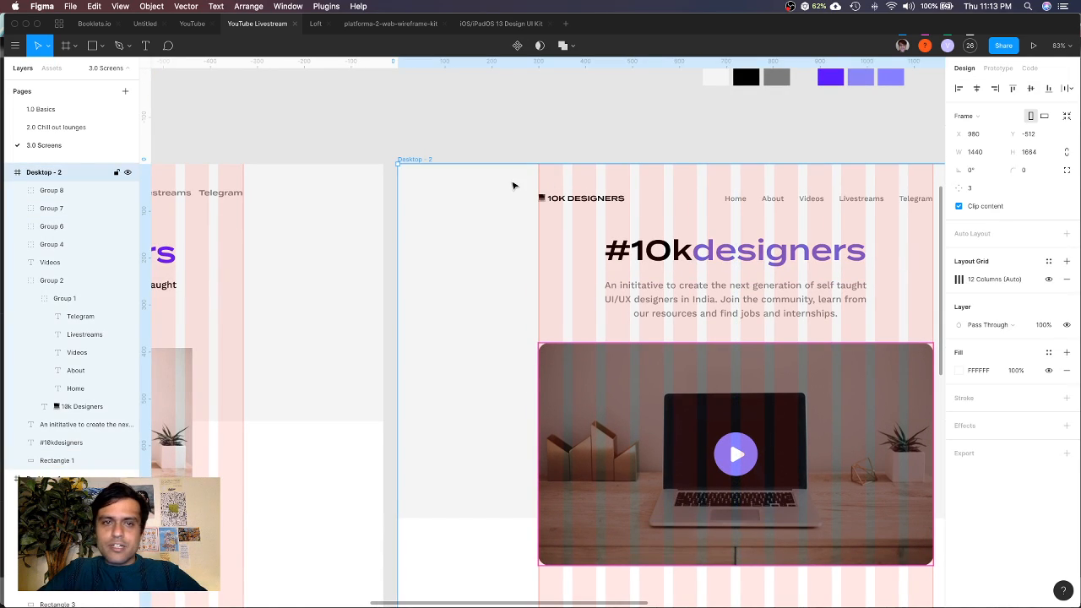
click(960, 280)
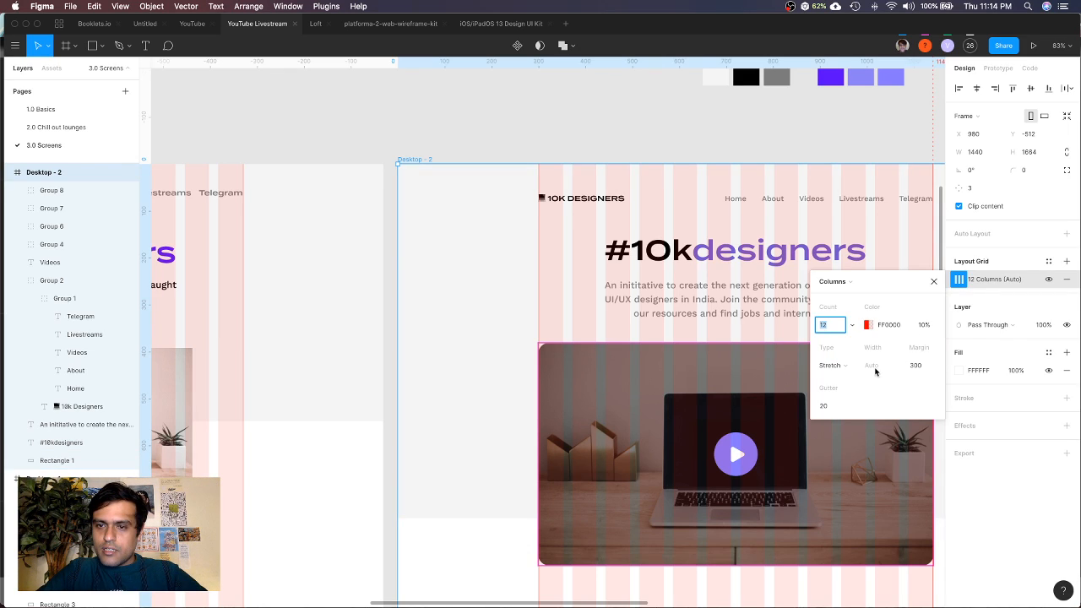
click(828, 409)
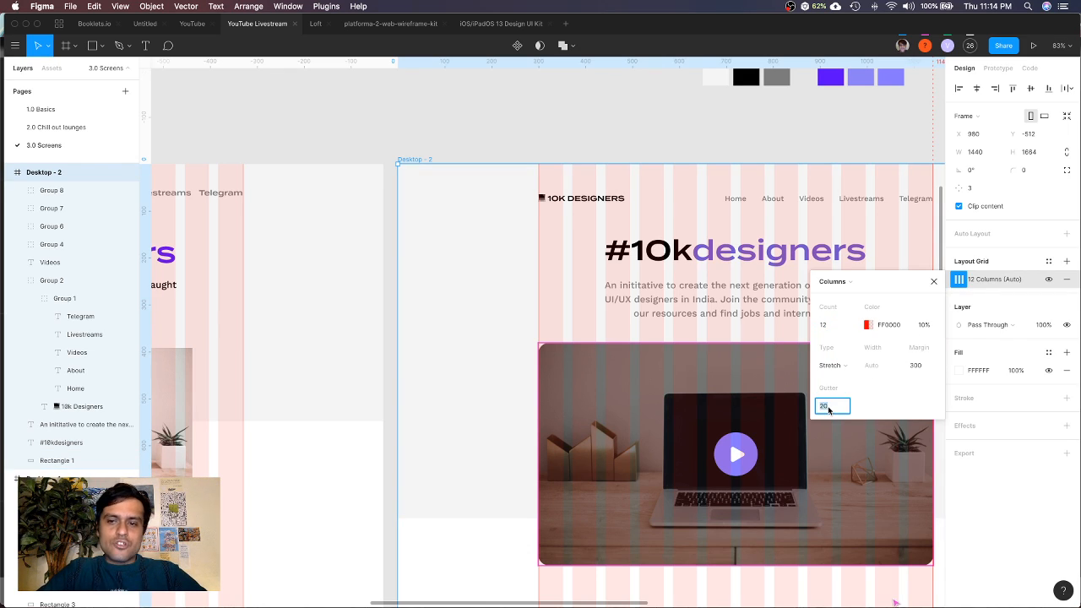
text(16)
key(Return)
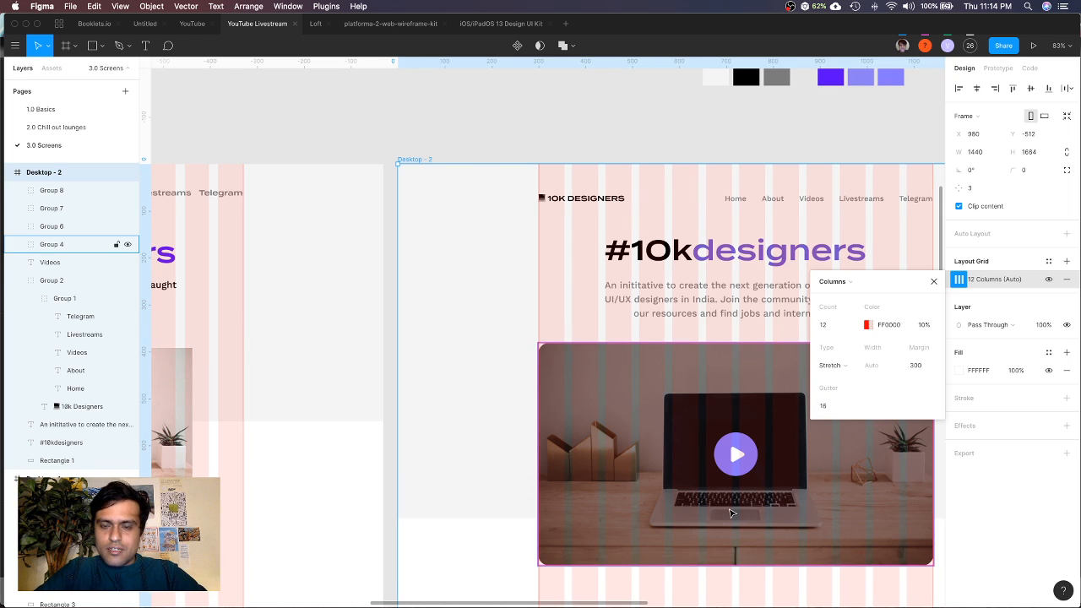
Move the middle video card to X 584 to match the grid columns and check its gap to the first card
scroll(730, 513, down, 5)
scroll(730, 513, up, 5)
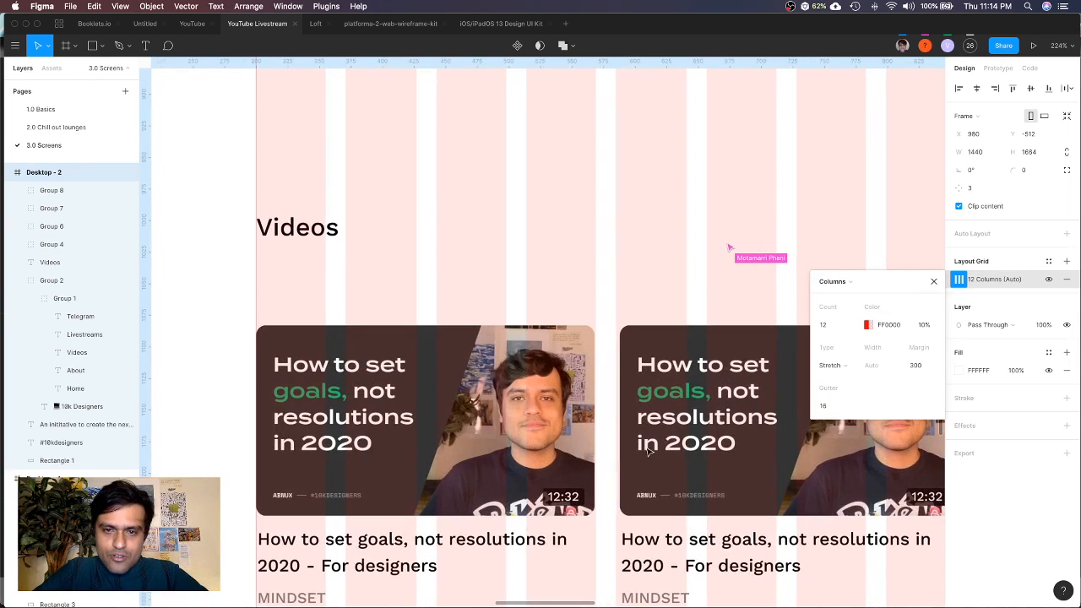
drag(649, 452, 643, 451)
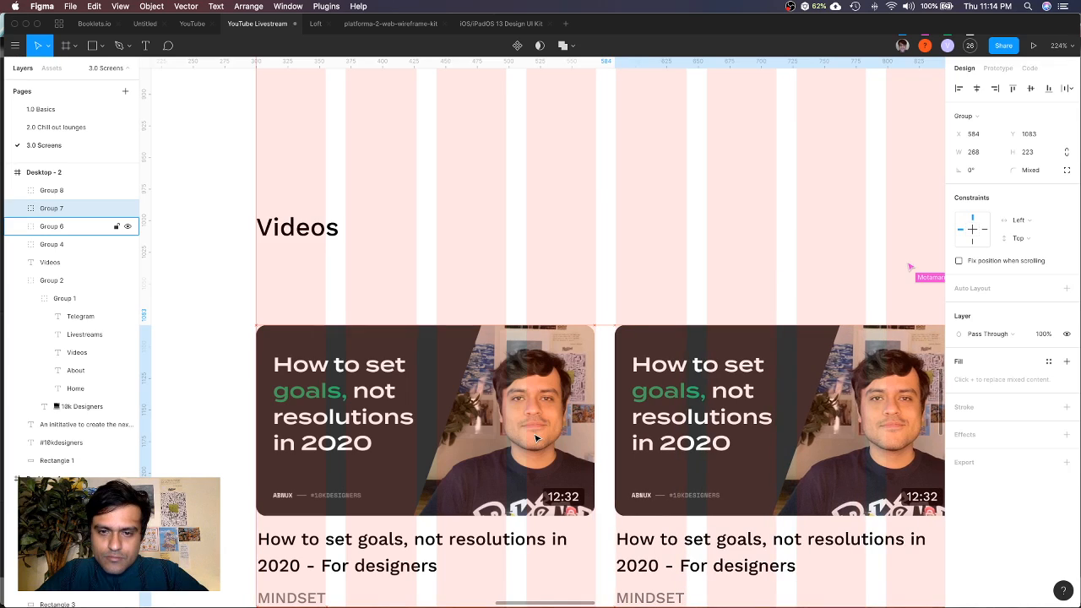
key(alt)
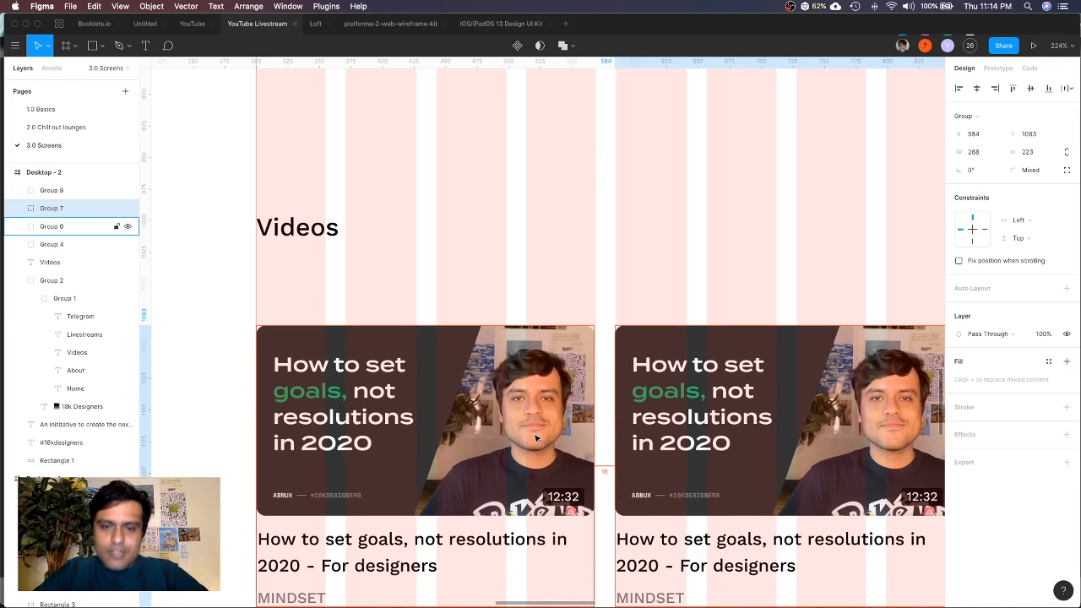
Nudge the third video card to X 868, leaving a 16 px gap to the middle card, and select both cards
scroll(536, 439, down, 5)
scroll(536, 438, right, 3)
click(642, 426)
key(alt)
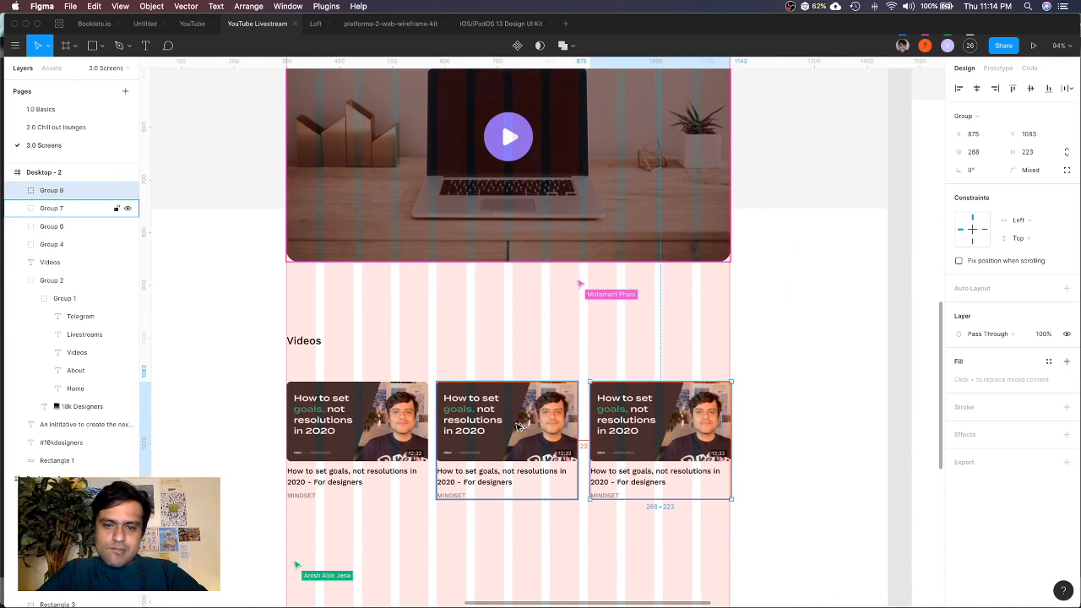
key(Left)
key(Left)
key(Left)
key(Left)
key(Left)
key(Left)
key(Left)
key(Left)
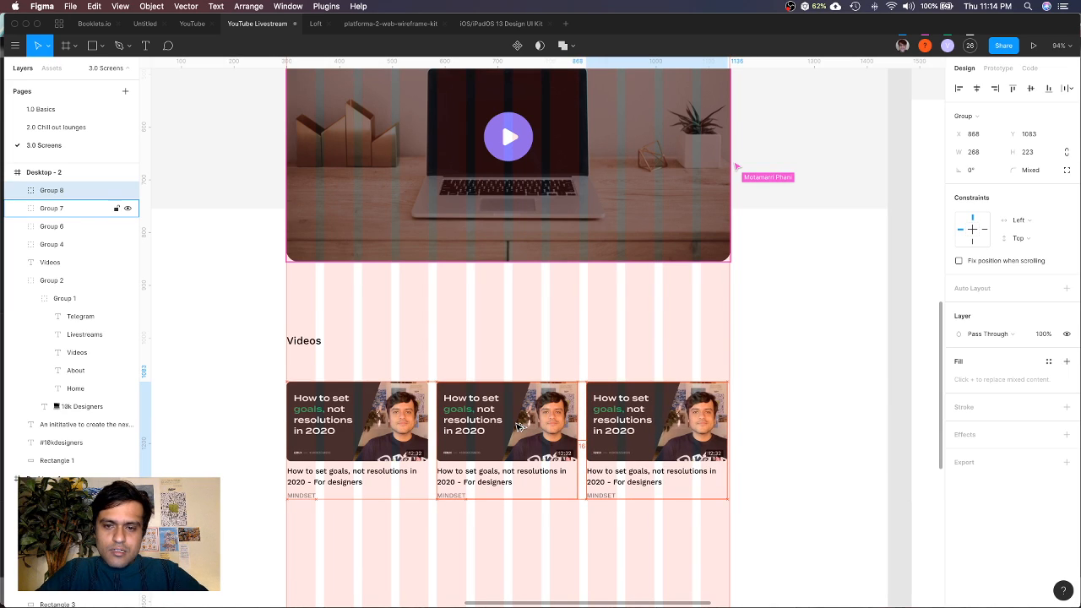
shift+click(520, 427)
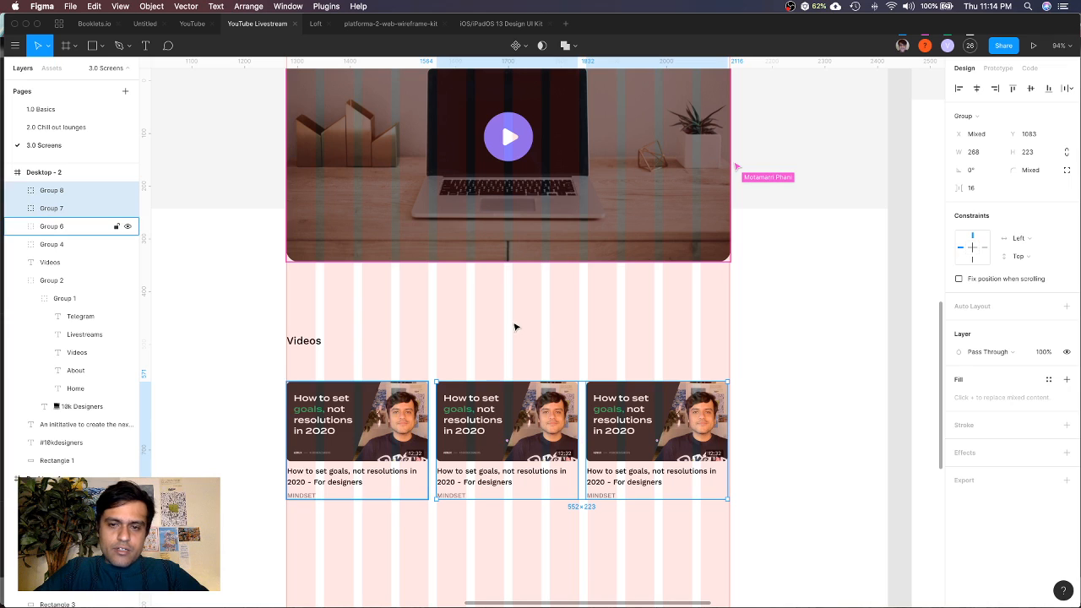
Hide the 12-column layout grid on the Desktop - 2 frame
scroll(597, 341, up, 5)
scroll(596, 341, left, 2)
scroll(239, 150, up, 3)
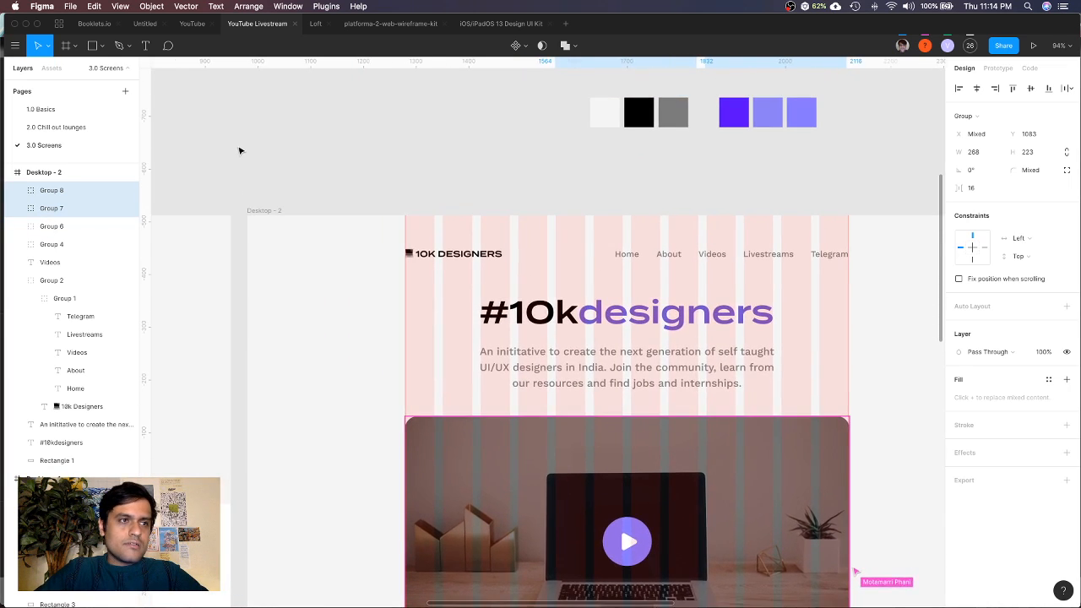
click(260, 210)
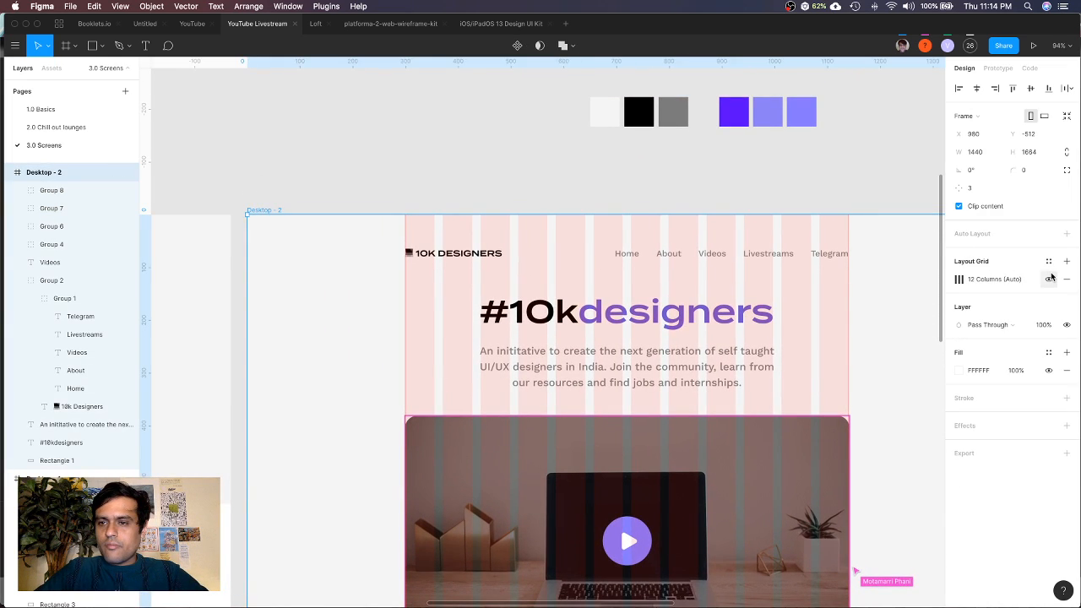
click(1051, 279)
scroll(727, 426, down, 6)
scroll(727, 426, right, 2)
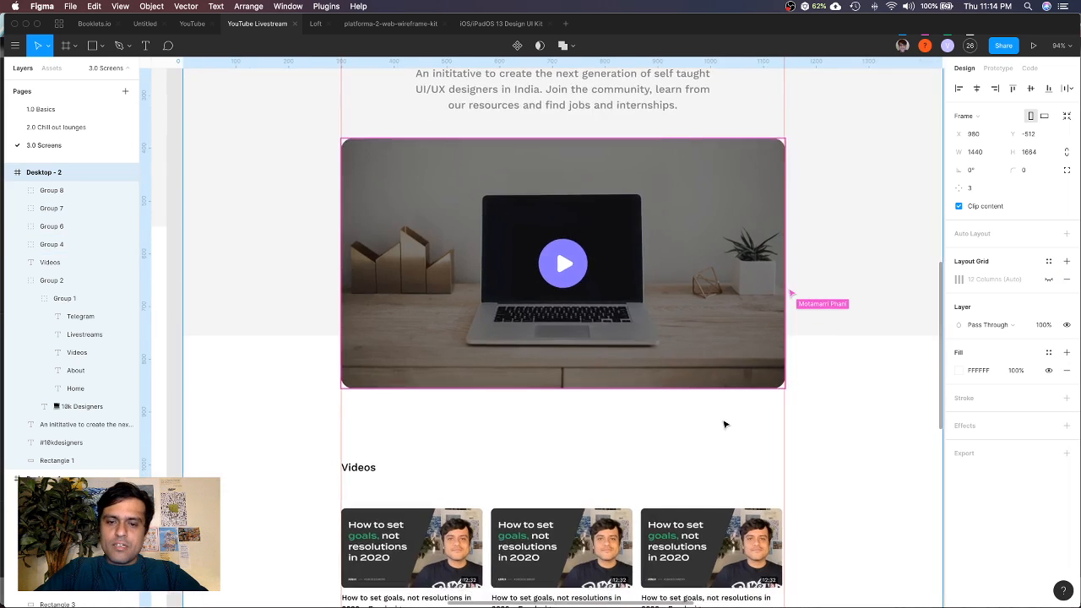
Set the font size of the Videos section heading to 24
click(853, 494)
click(346, 285)
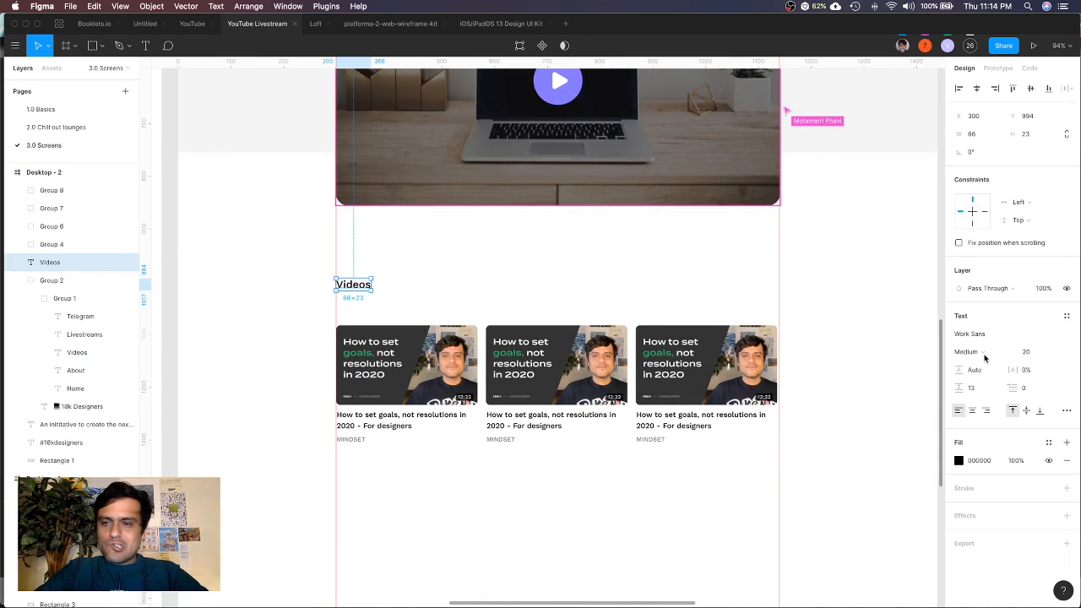
click(1026, 353)
text(24)
key(Return)
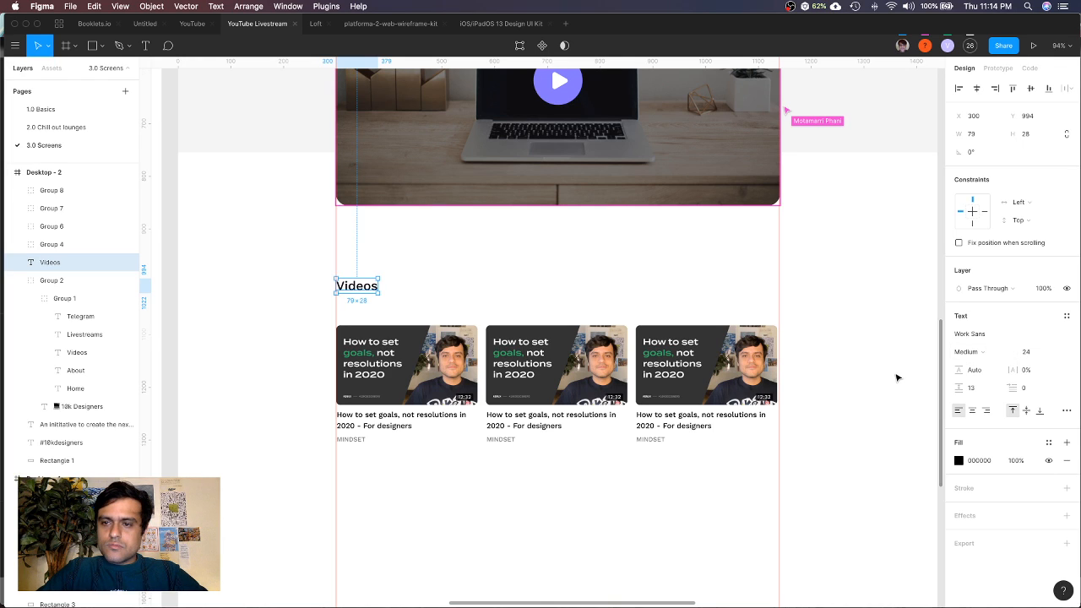
Change the font of the Videos section heading to Termina
scroll(898, 377, up, 4)
scroll(897, 377, left, 1)
scroll(380, 470, up, 4)
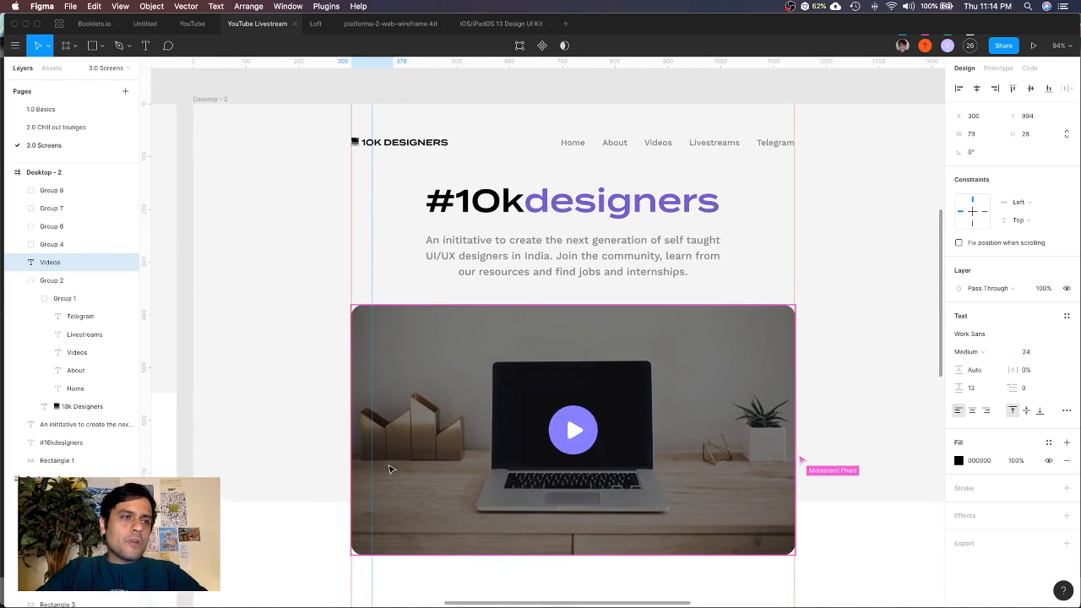
scroll(581, 216, down, 5)
scroll(581, 216, left, 1)
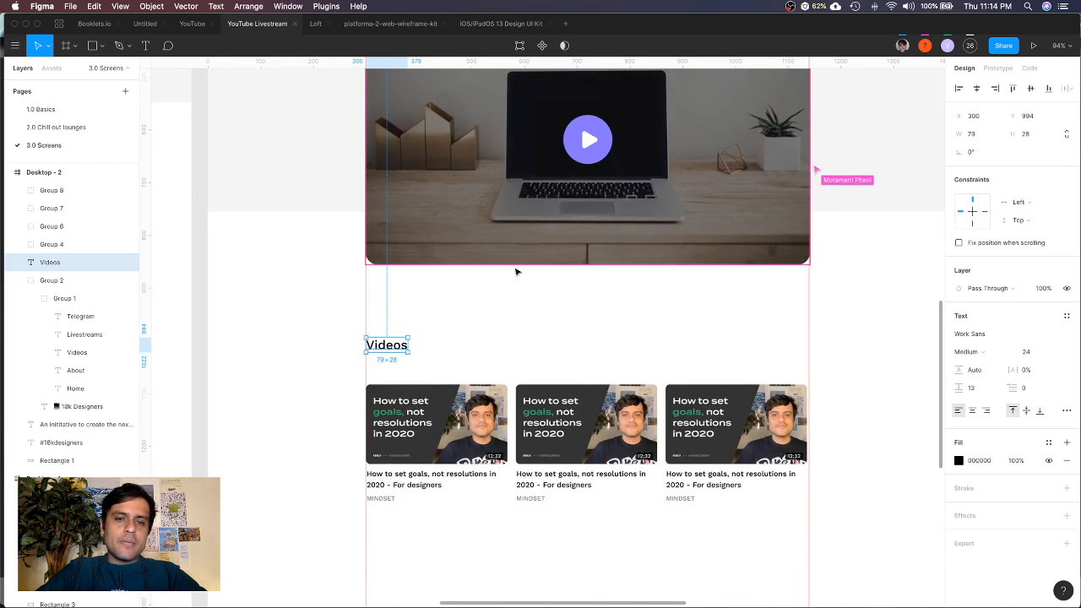
click(980, 336)
text(Termina)
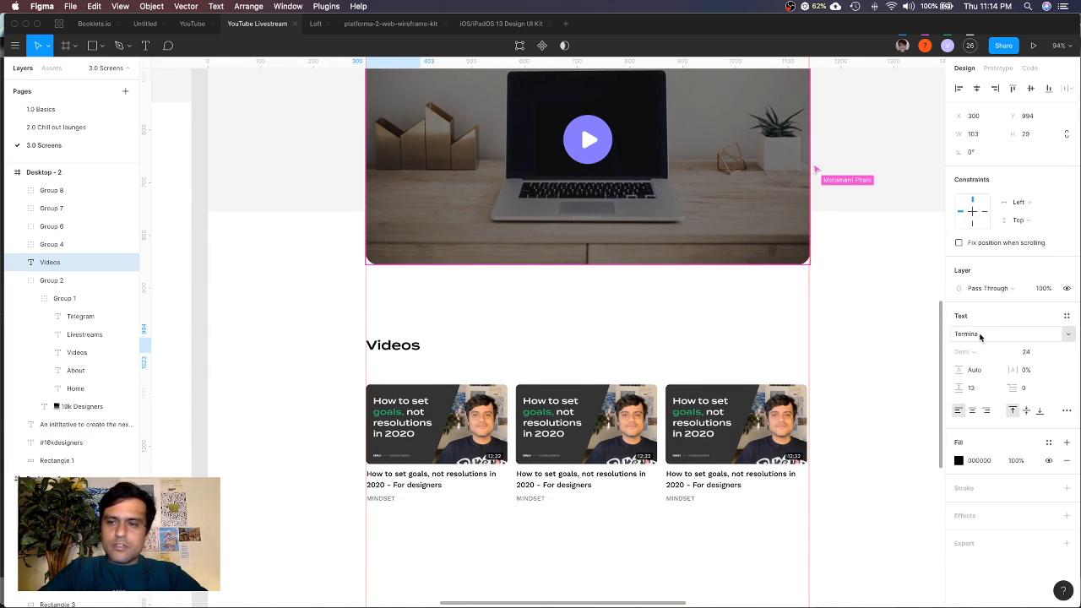
key(Return)
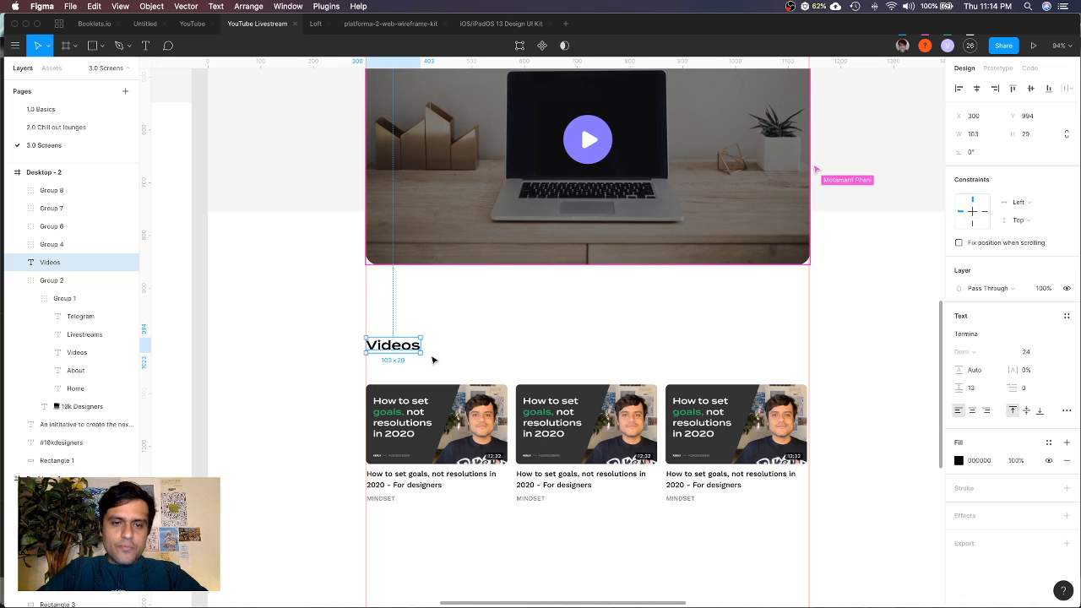
Move the Videos heading closer to the first video card, at X 301 and Y 1030
drag(404, 350, 406, 372)
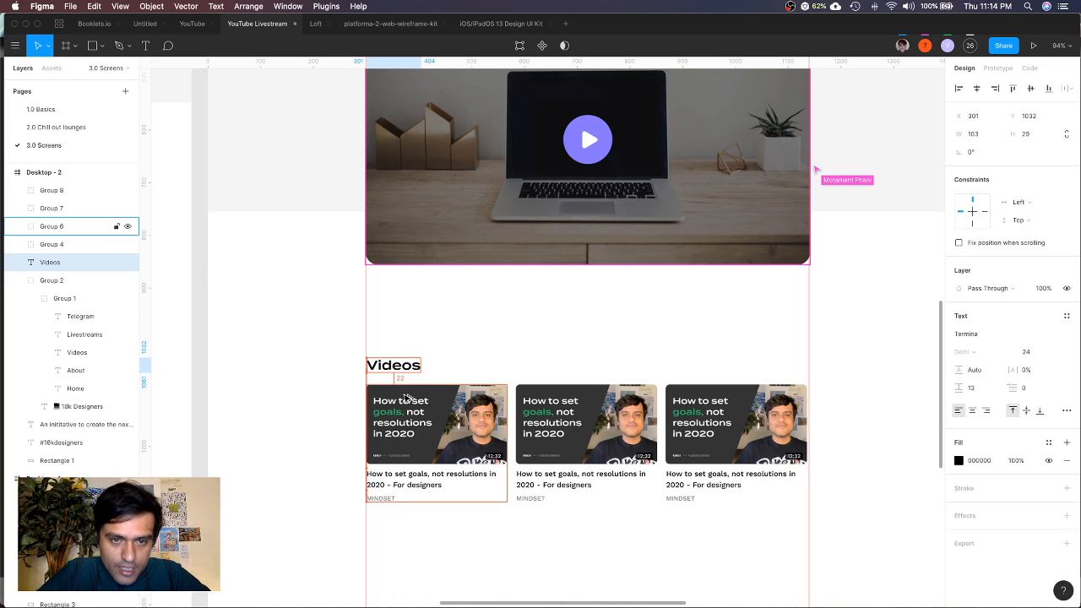
key(Up)
key(Up)
key(Up)
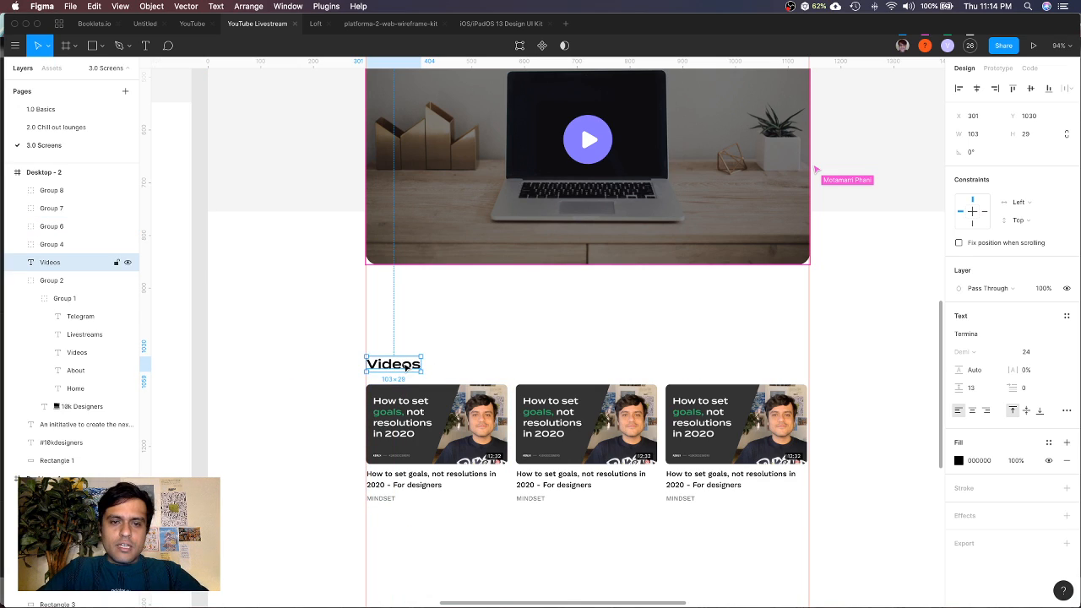
Duplicate the Videos heading along its row and align the copy's right edge with the third video card
drag(407, 368, 469, 367)
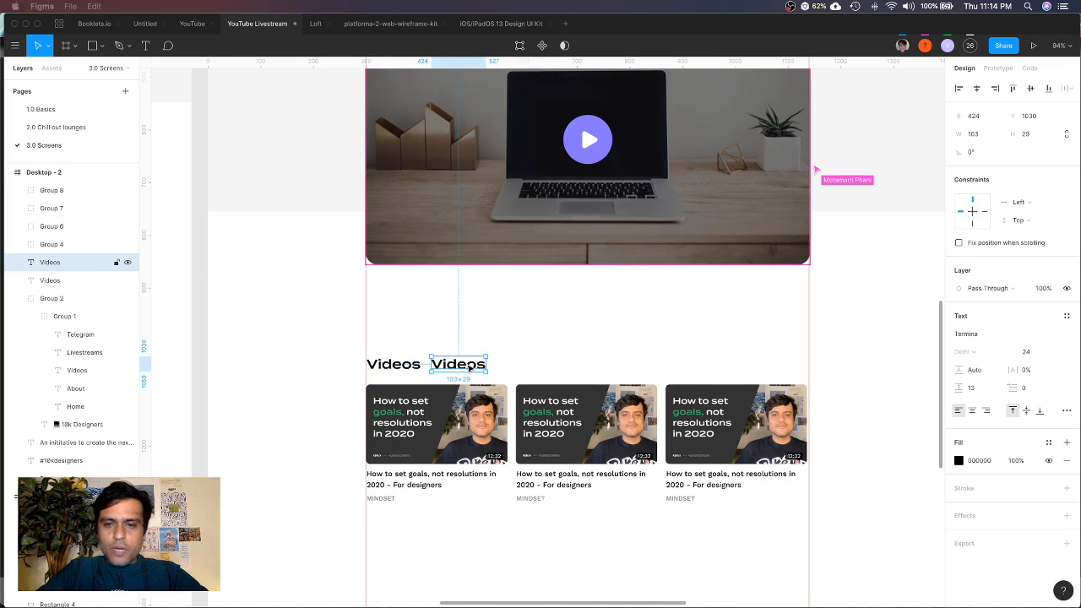
shift+click(773, 416)
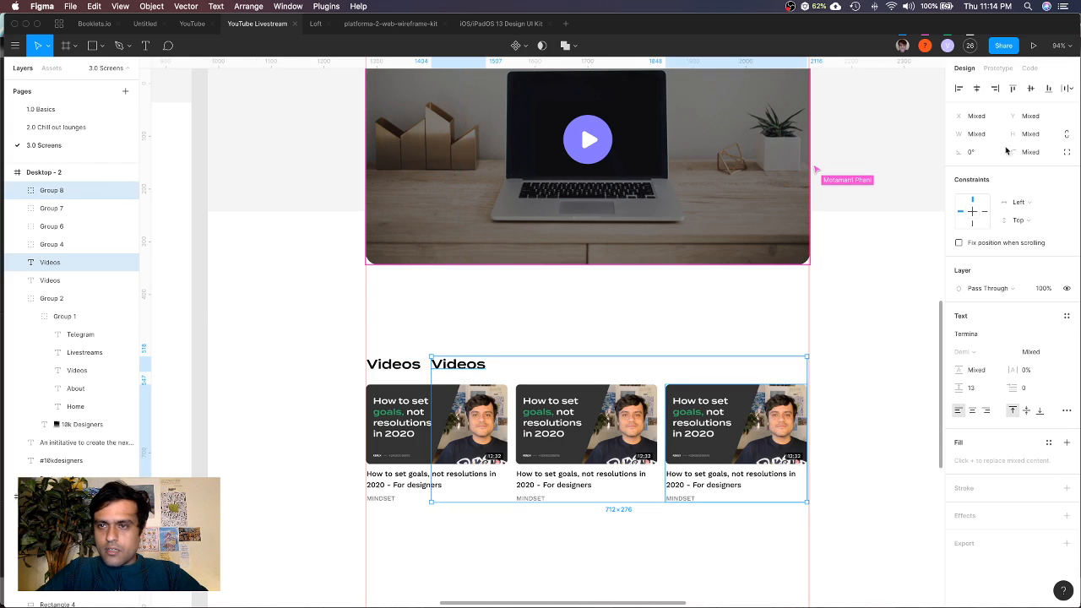
click(997, 89)
click(856, 344)
Replace the text of the duplicated heading above the third video card with "See all"
double_click(793, 365)
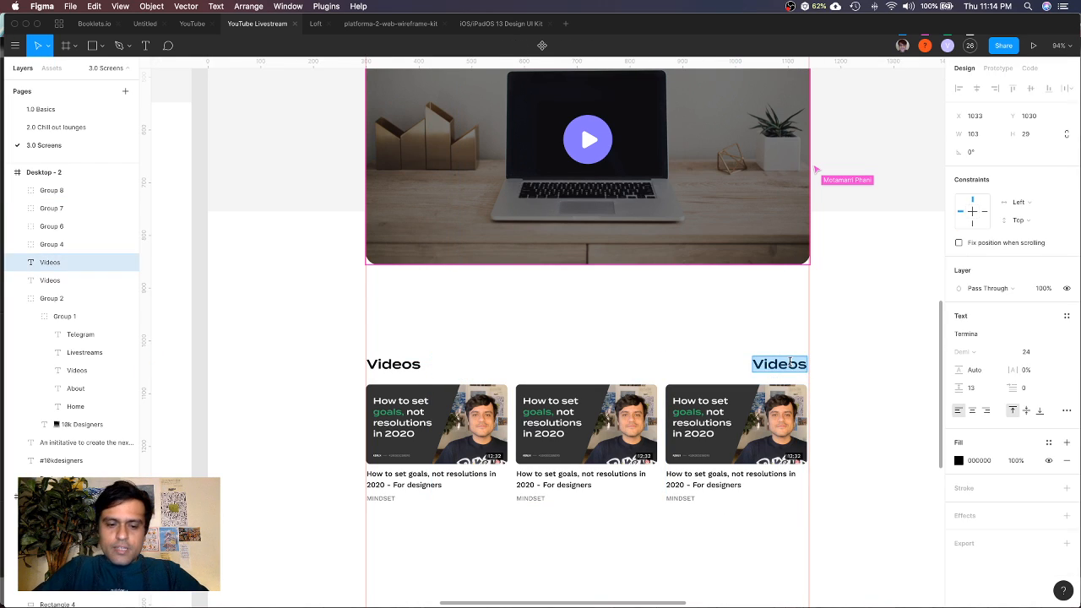
text(Sel)
text(e all)
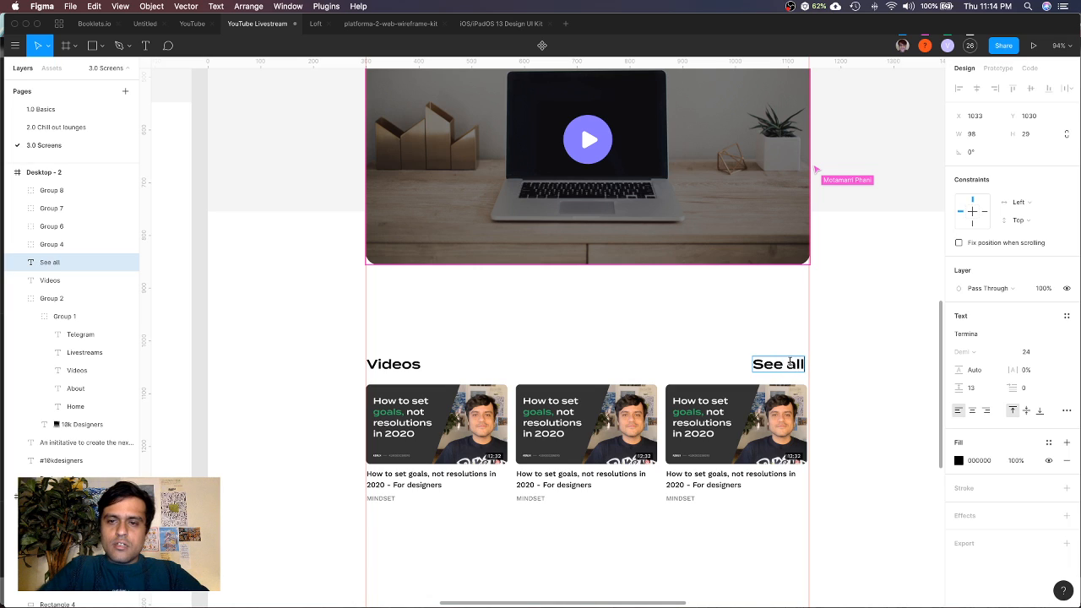
key(Escape)
scroll(859, 309, up, 5)
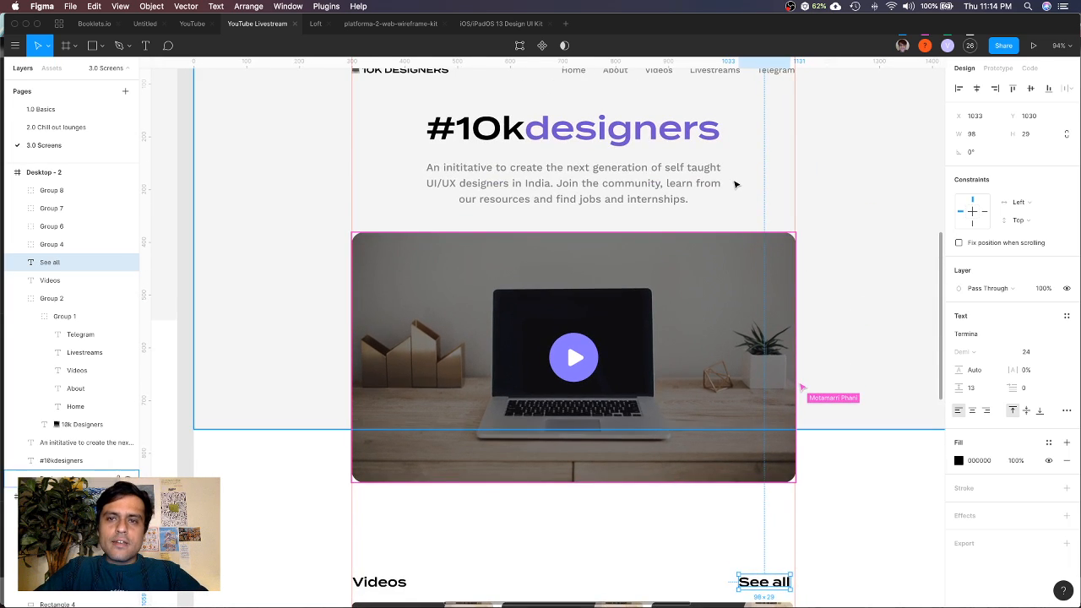
scroll(735, 181, up, 1)
scroll(775, 520, down, 3)
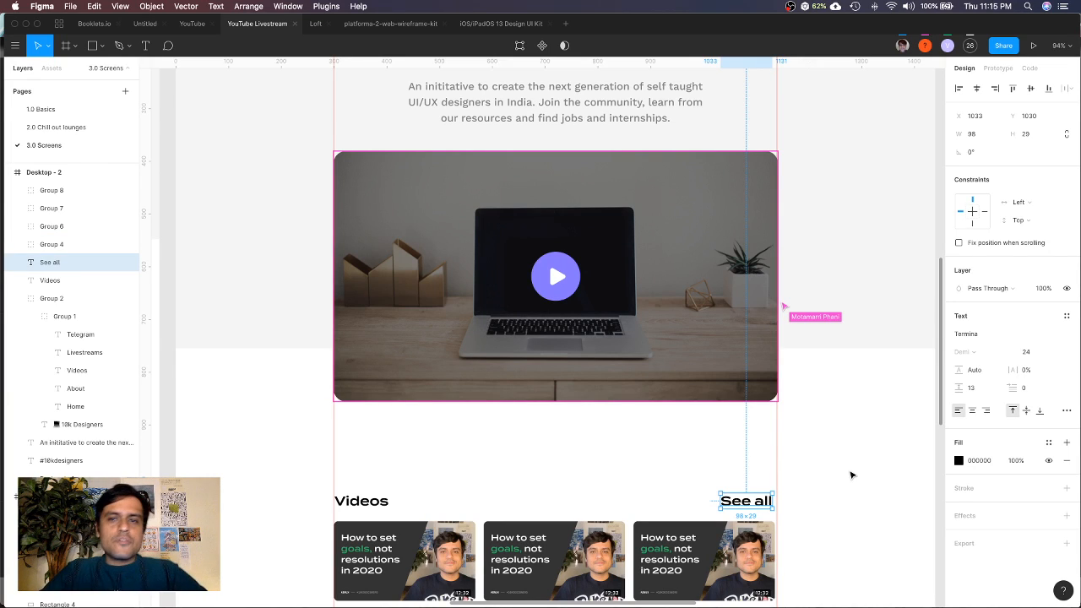
scroll(851, 475, down, 2)
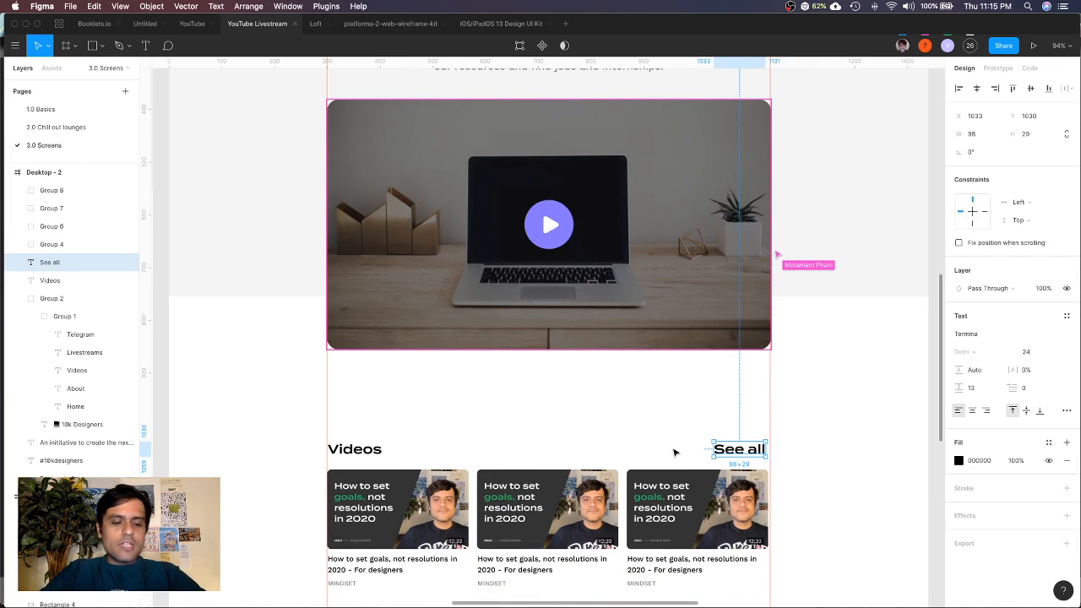
scroll(674, 452, up, 2)
scroll(674, 453, down, 3)
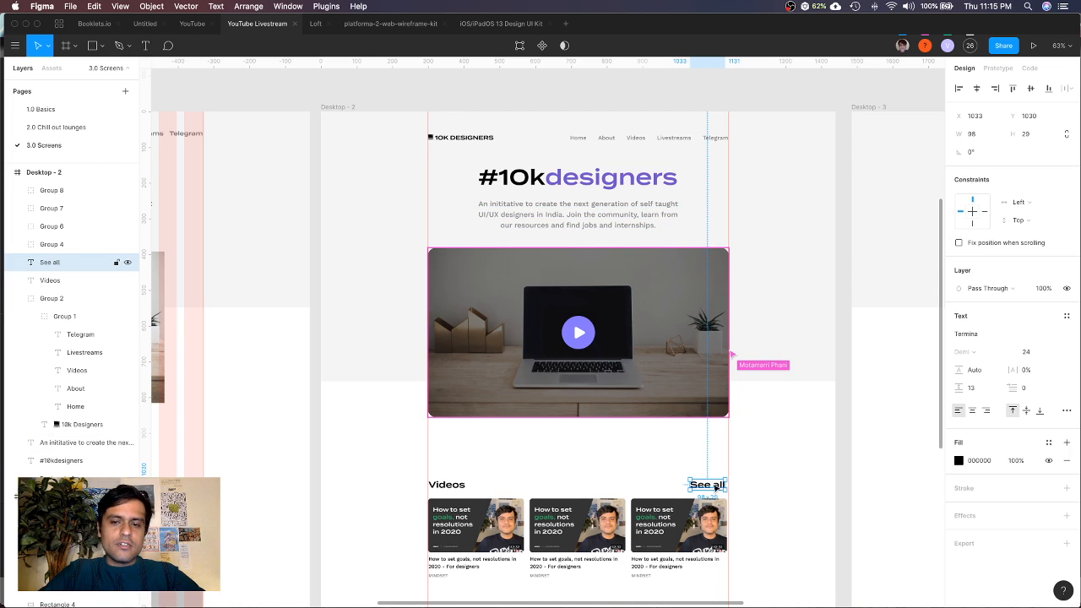
Copy the properties of the grey intro paragraph under #10kdesigners and paste them onto the See all label
click(616, 214)
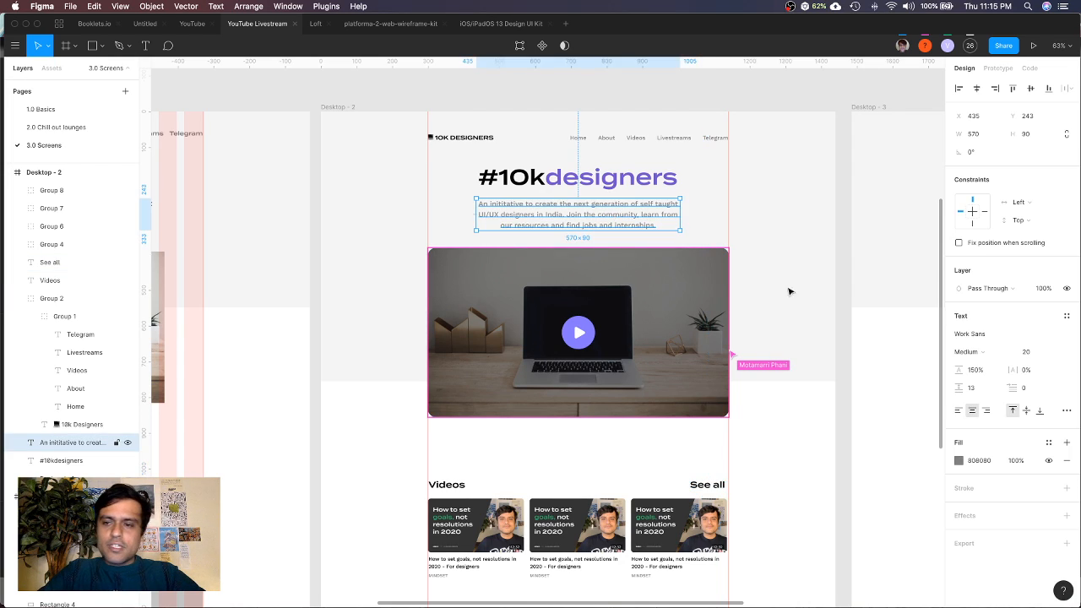
click(707, 485)
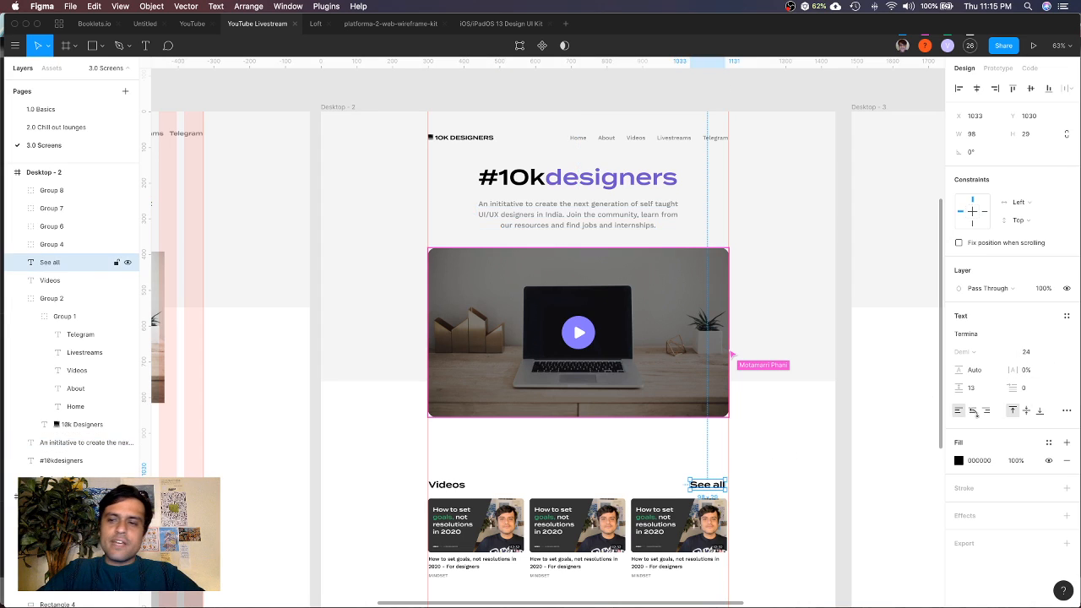
click(633, 225)
right_click(634, 223)
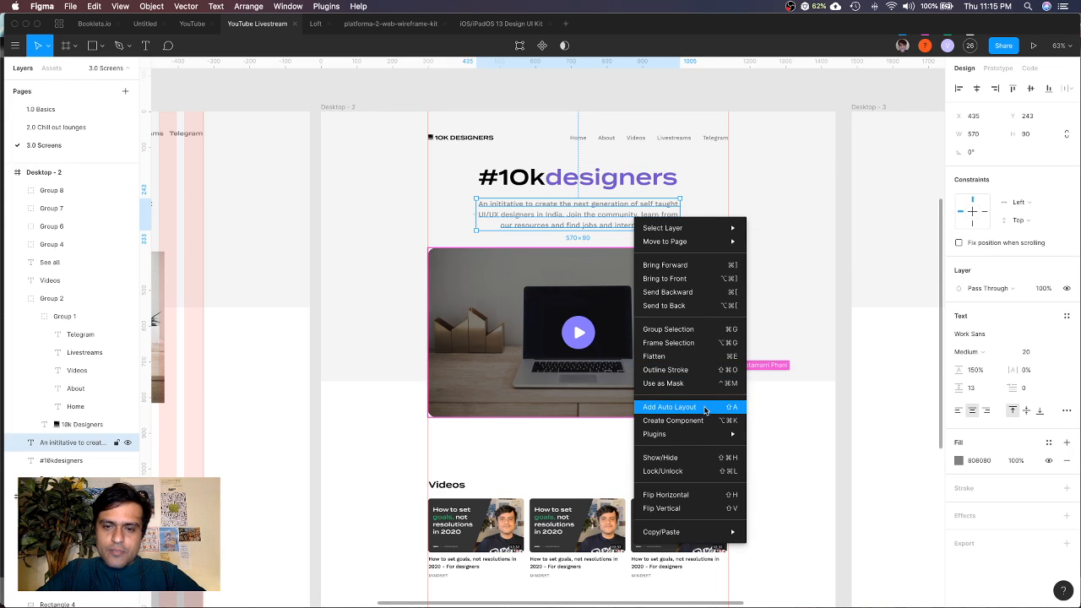
mouse_move(710, 535)
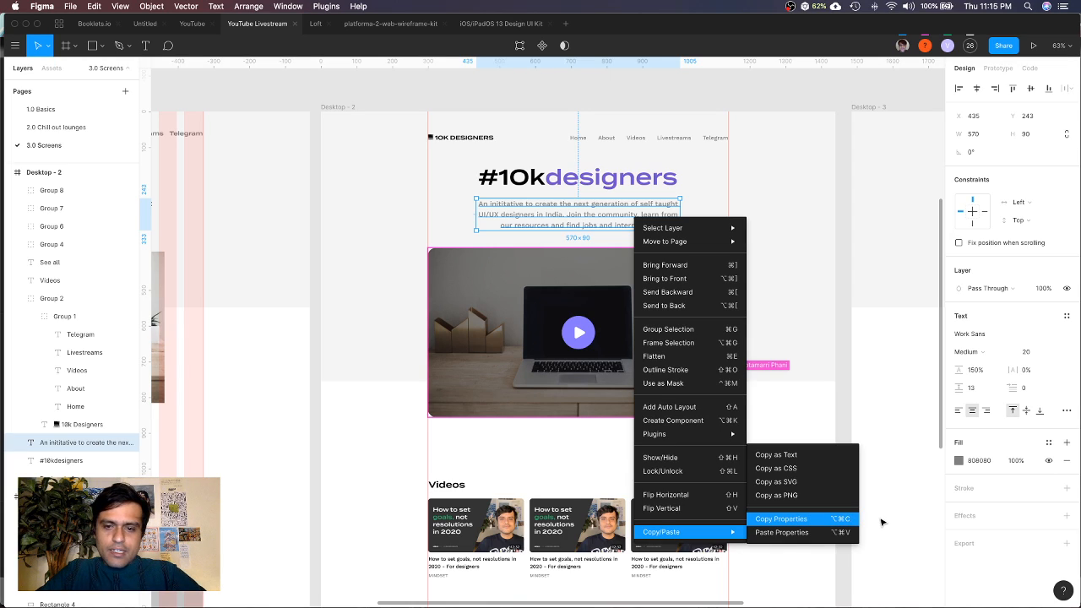
click(810, 518)
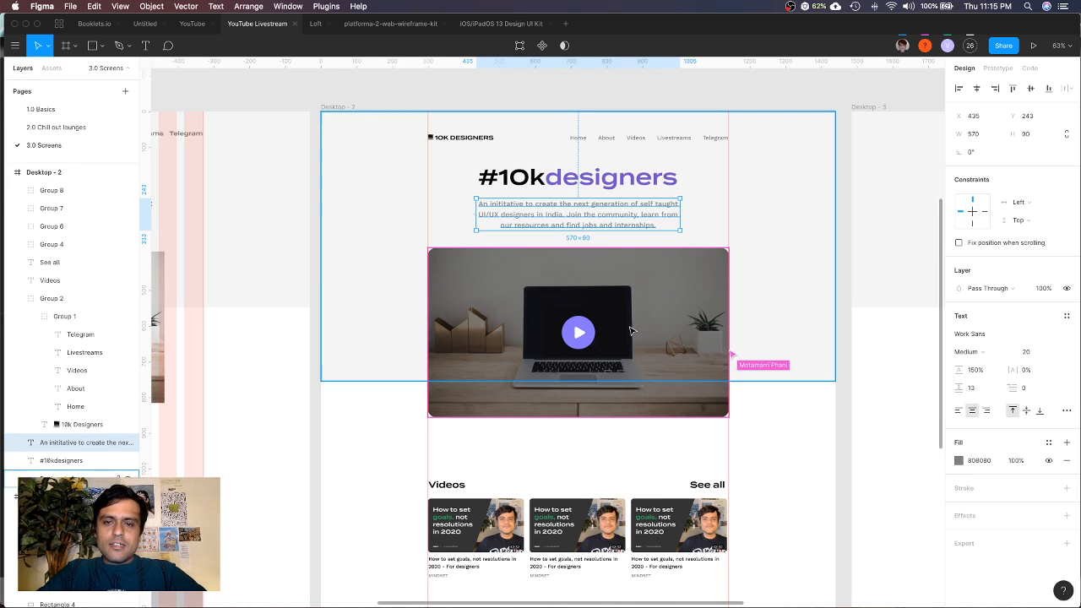
click(706, 486)
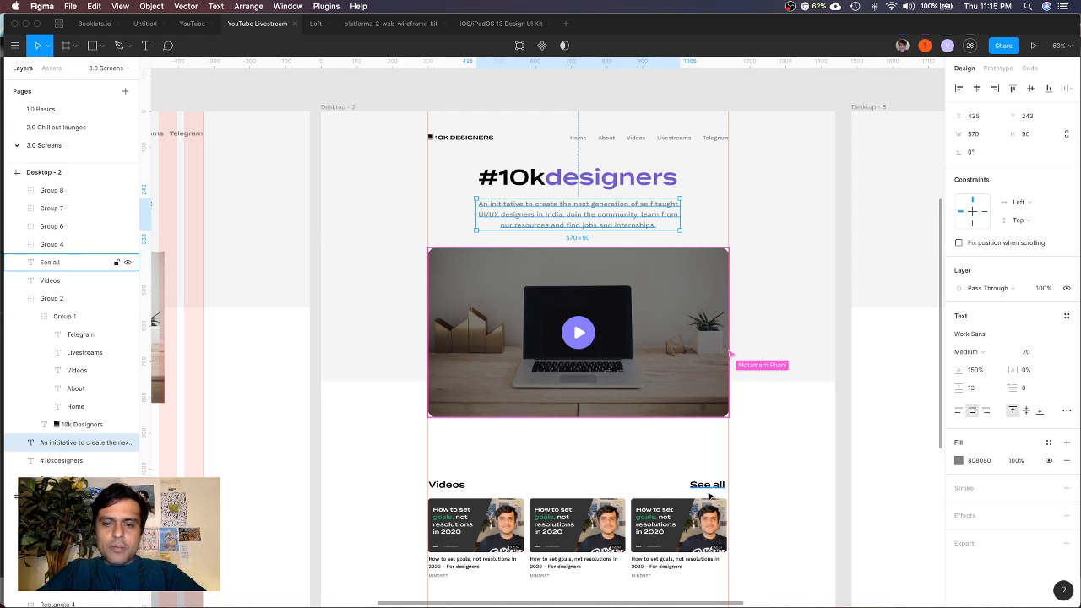
key(super+alt+v)
Fill the See all label with the purple 8678FF sampled from the play button on the laptop image
scroll(712, 490, up, 6)
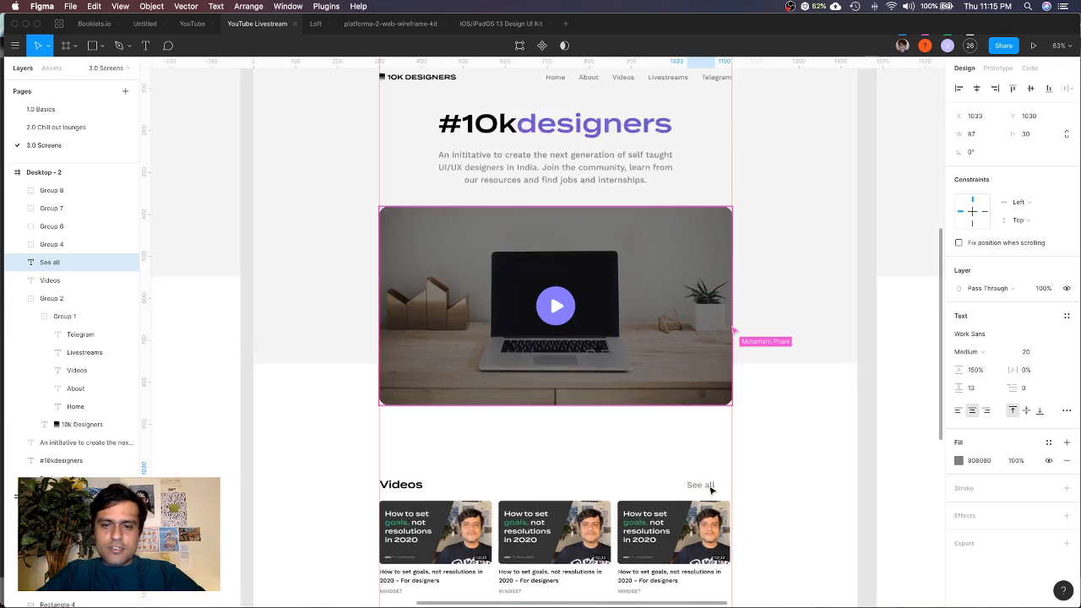
click(958, 461)
click(826, 482)
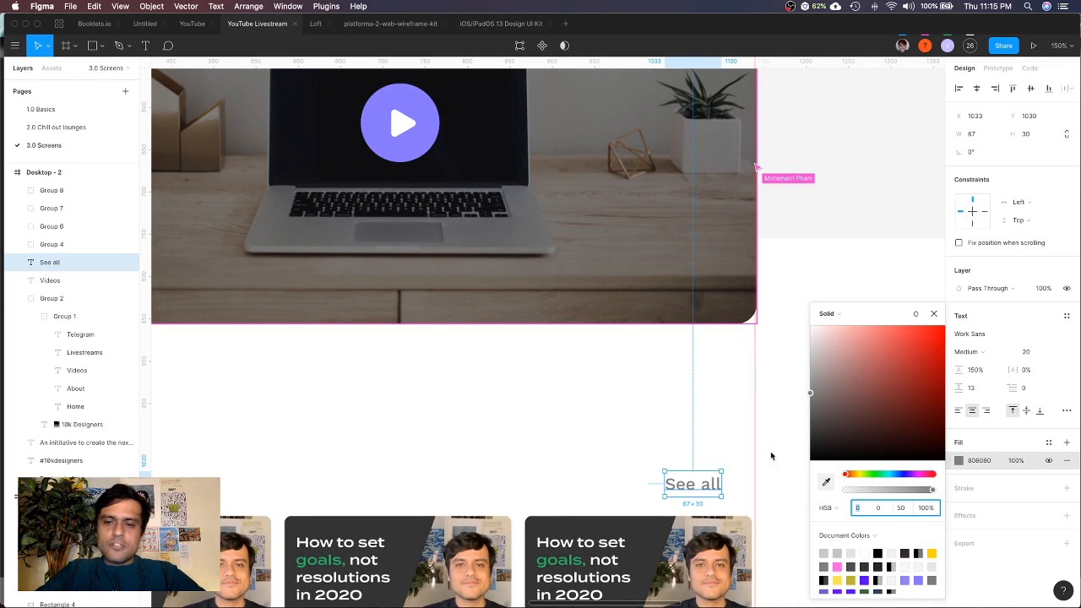
click(419, 150)
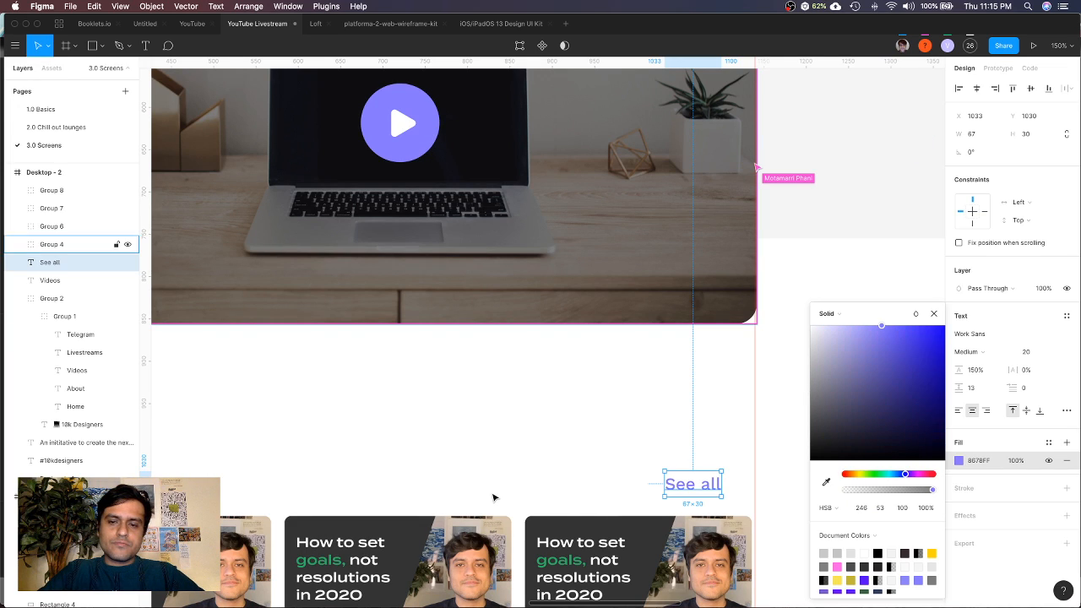
click(493, 497)
scroll(492, 496, down, 4)
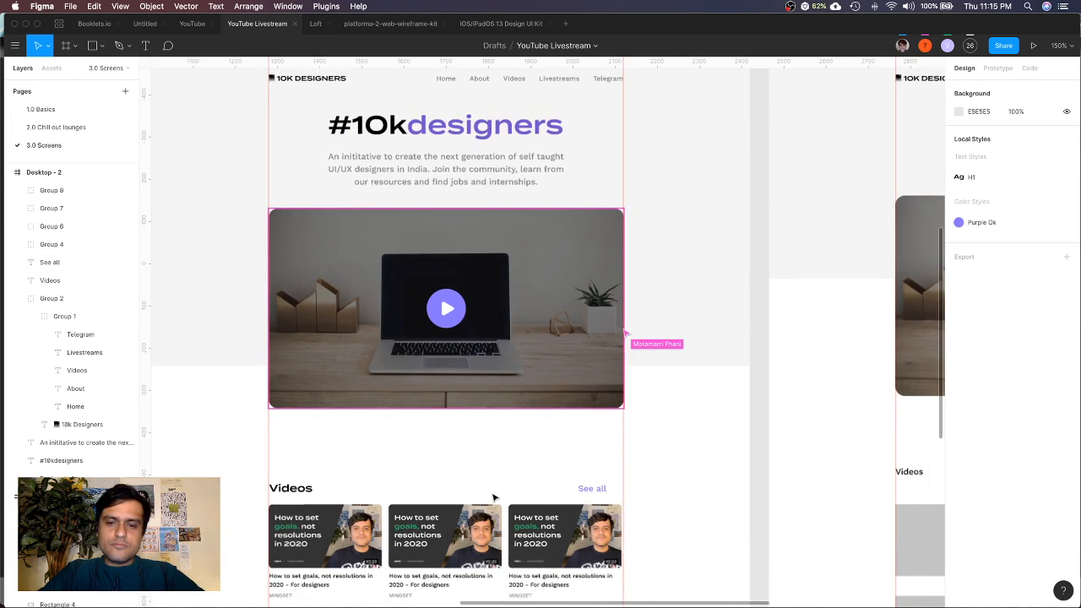
Right-align the See all text and shift it along its row to X 1071, next to the right-hand guide
click(596, 492)
click(990, 412)
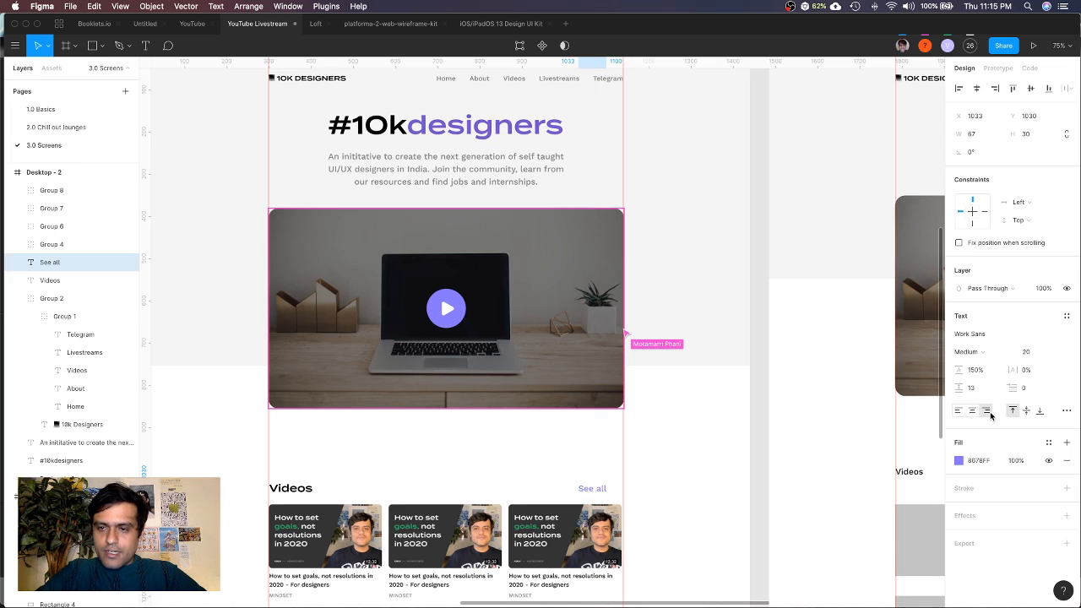
key(shift+Right)
key(shift+Right)
key(shift+Right)
key(shift+Right)
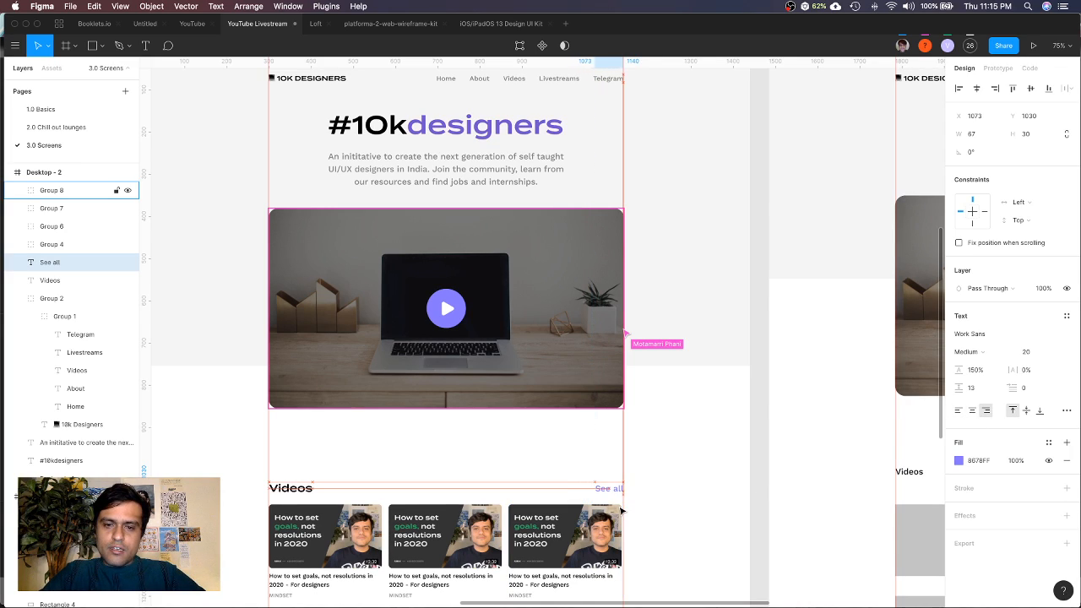
key(Left)
key(Left)
key(Left)
key(Left)
key(Left)
key(Left)
key(Left)
key(Left)
key(Left)
key(Left)
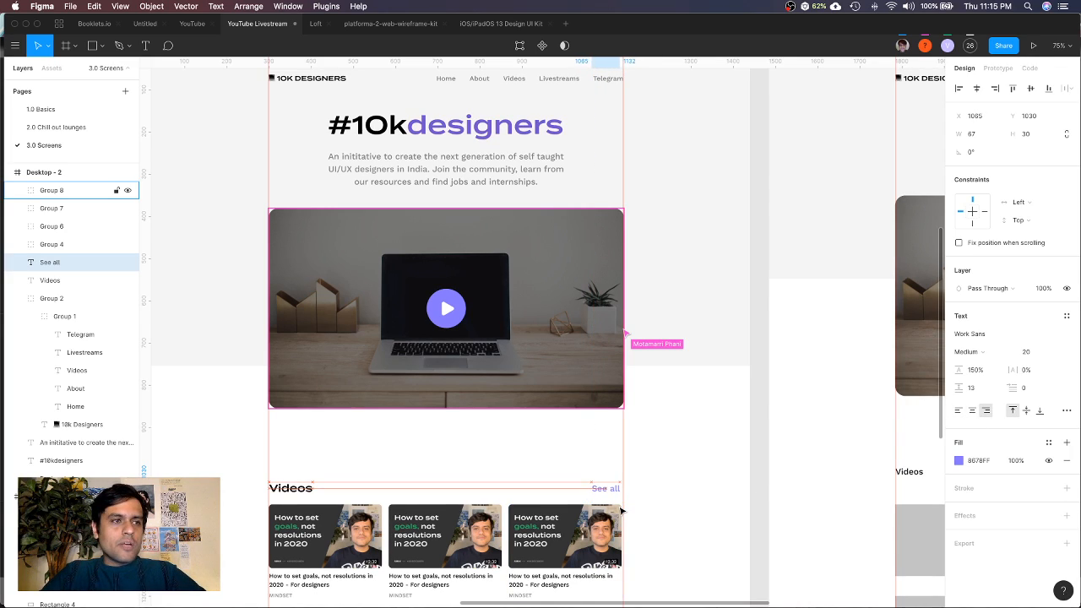
key(shift+Left)
key(shift+Left)
key(shift+Left)
key(shift+Left)
key(shift+Left)
key(shift+Left)
key(shift+Left)
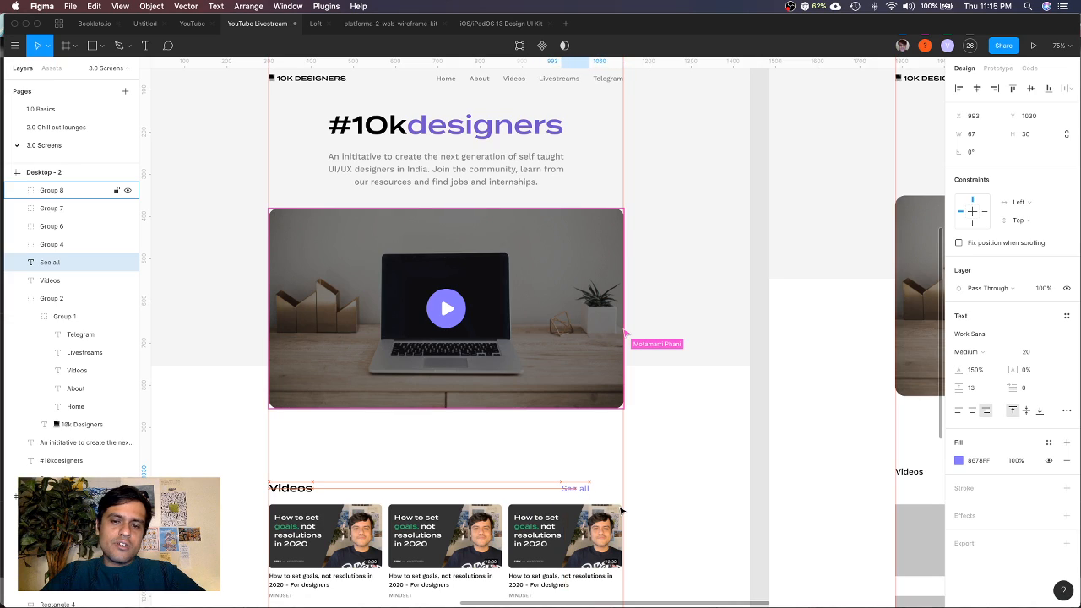
key(shift+Right)
key(shift+Right)
key(shift+Right)
key(shift+Right)
key(shift+Right)
key(shift+Right)
key(shift+Right)
key(Right)
key(Right)
key(Right)
key(Right)
key(Right)
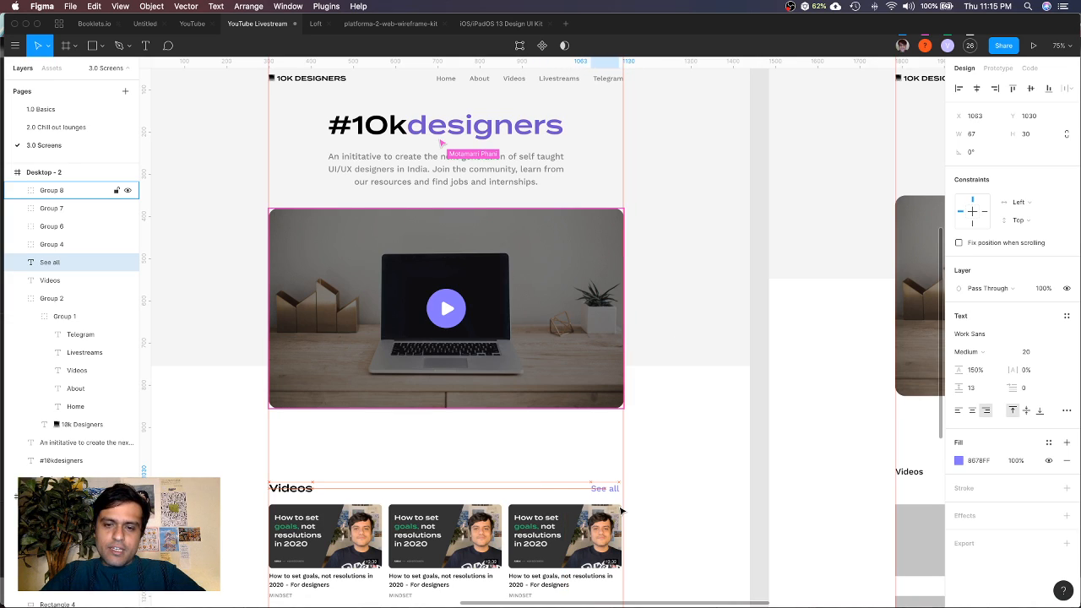
key(Right)
key(Right)
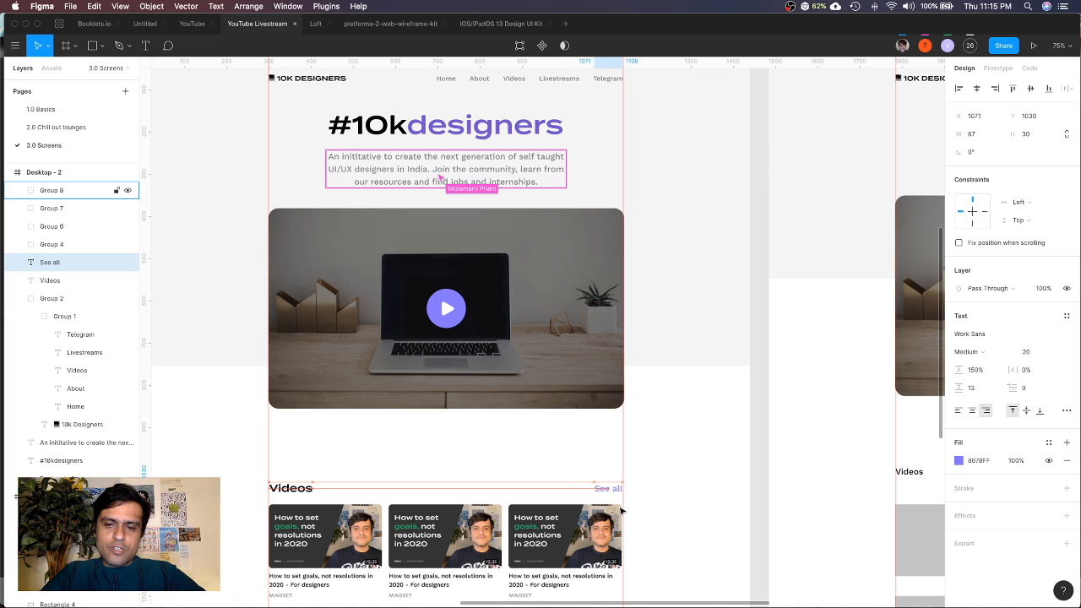
scroll(621, 511, down, 5)
key(Escape)
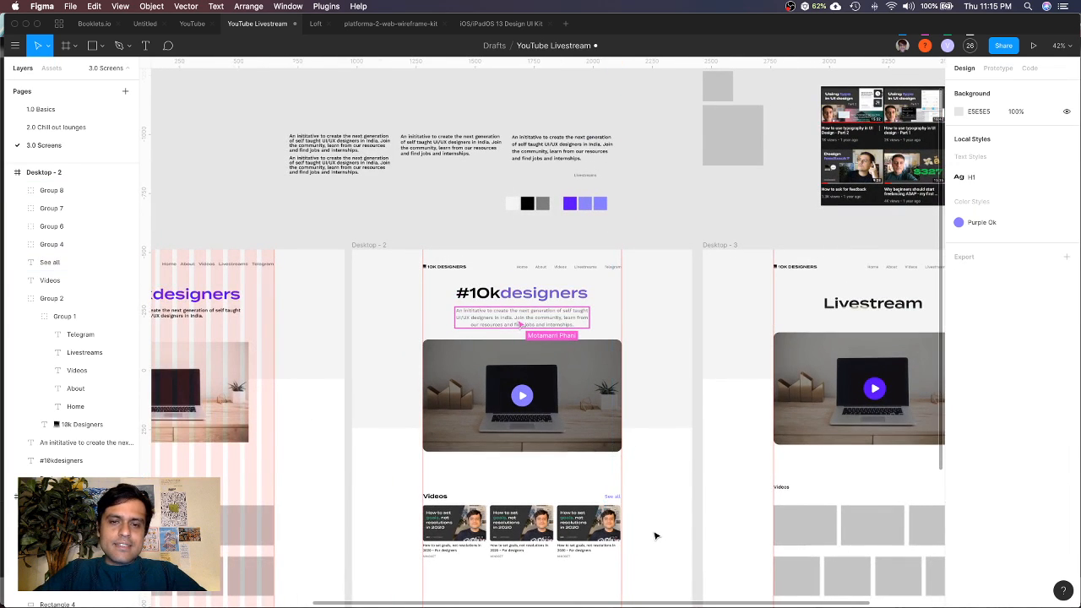
Hide the 12-column layout grid on the Desktop - 1 frame
scroll(655, 536, down, 3)
scroll(655, 535, left, 8)
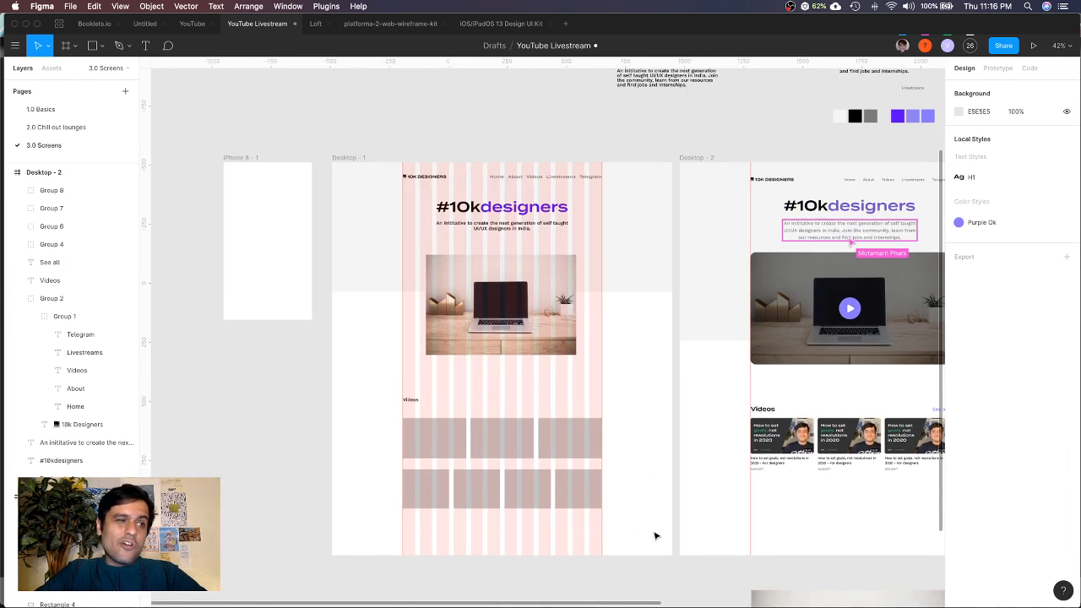
click(276, 213)
click(380, 163)
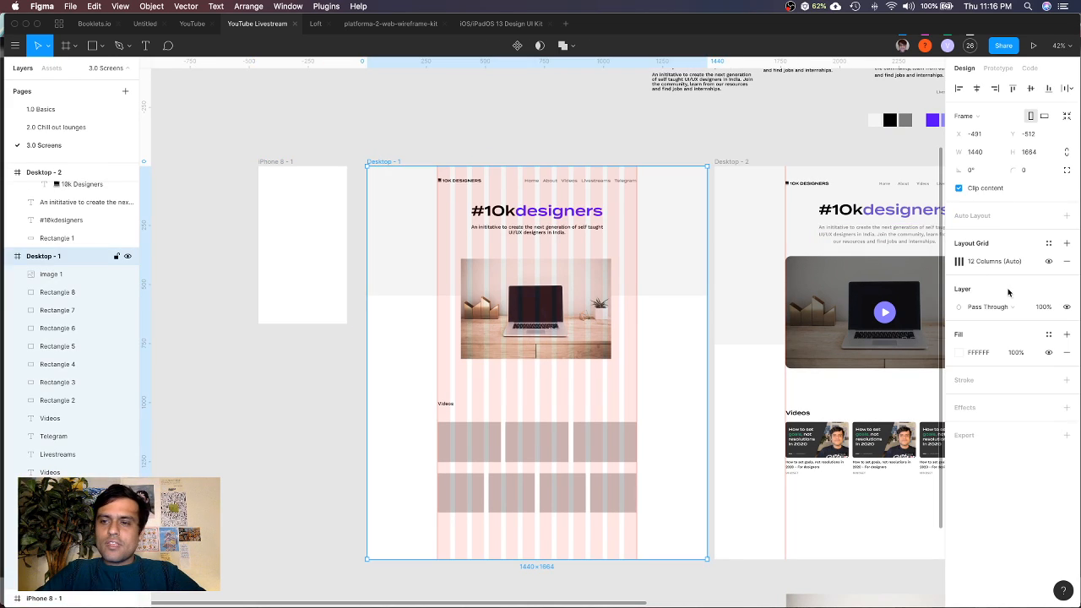
click(1049, 262)
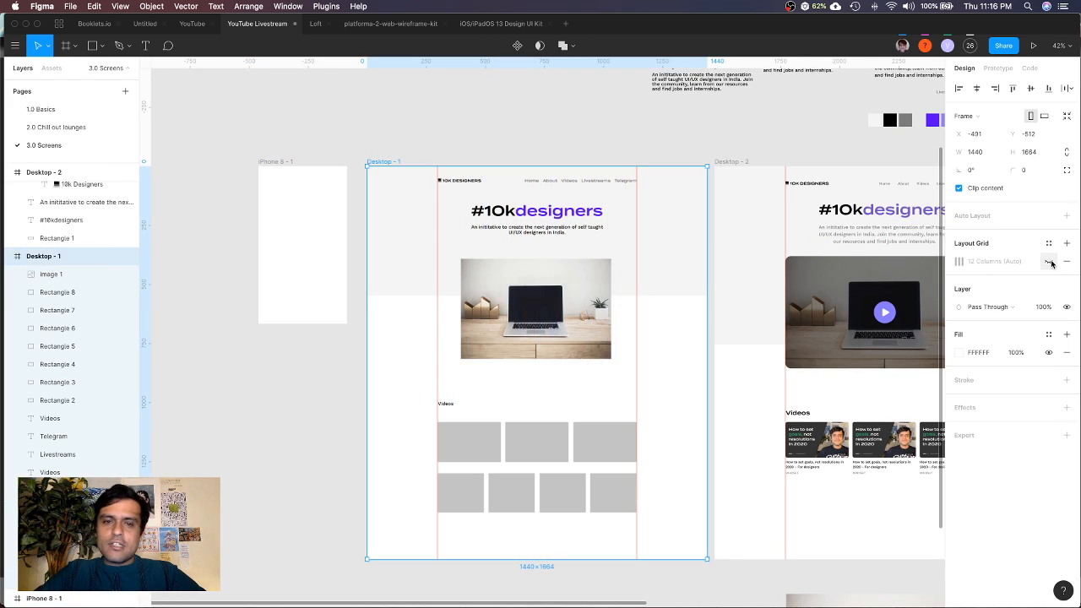
click(310, 251)
Group the Videos heading, the See all label and the three video cards in Desktop - 2
scroll(311, 251, right, 10)
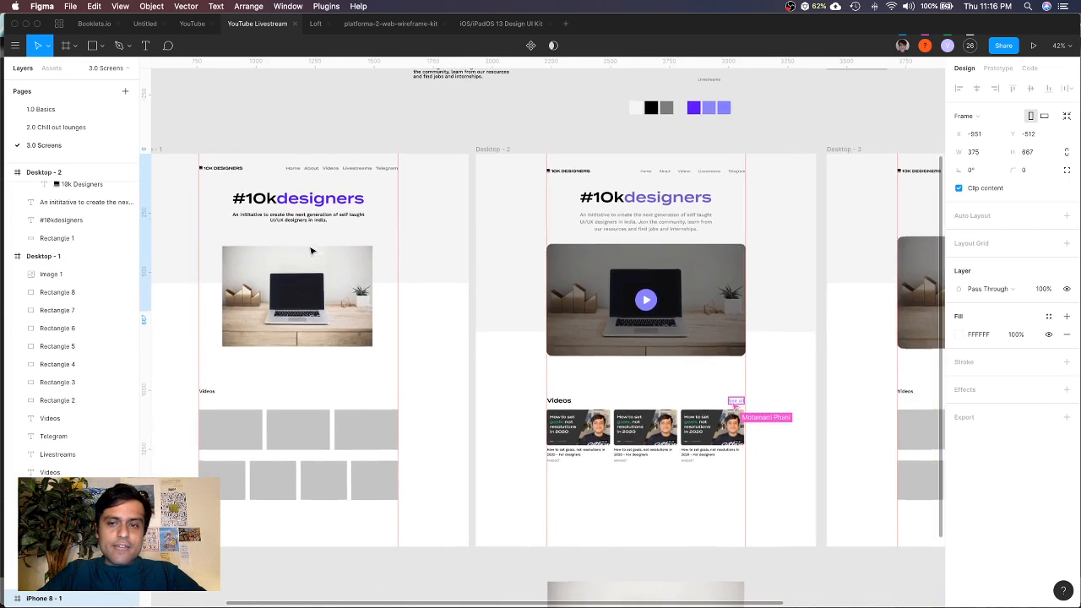
scroll(311, 251, down, 2)
click(578, 430)
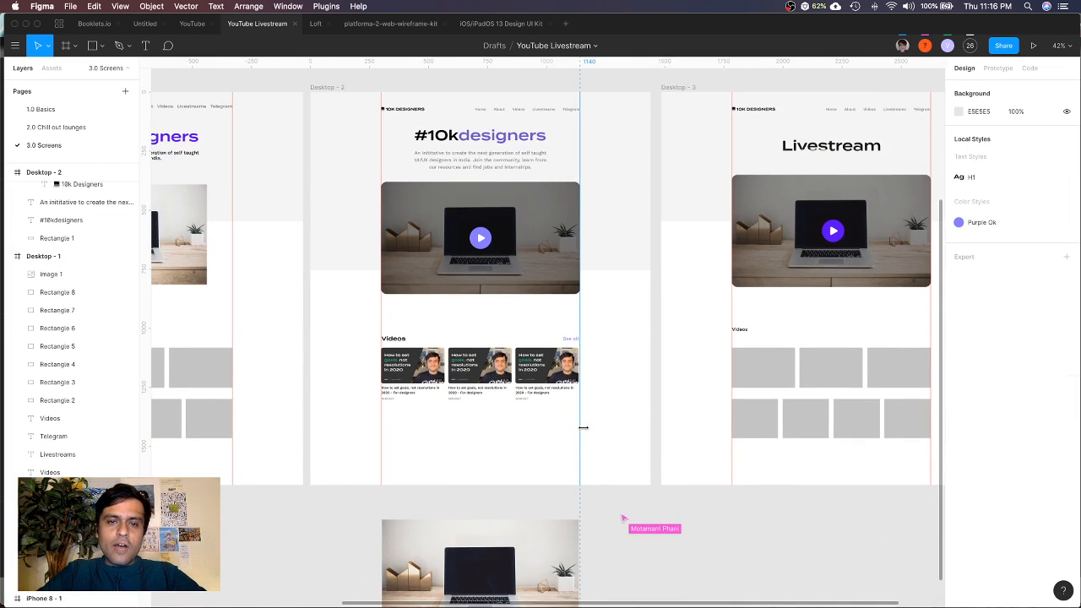
drag(397, 328, 620, 410)
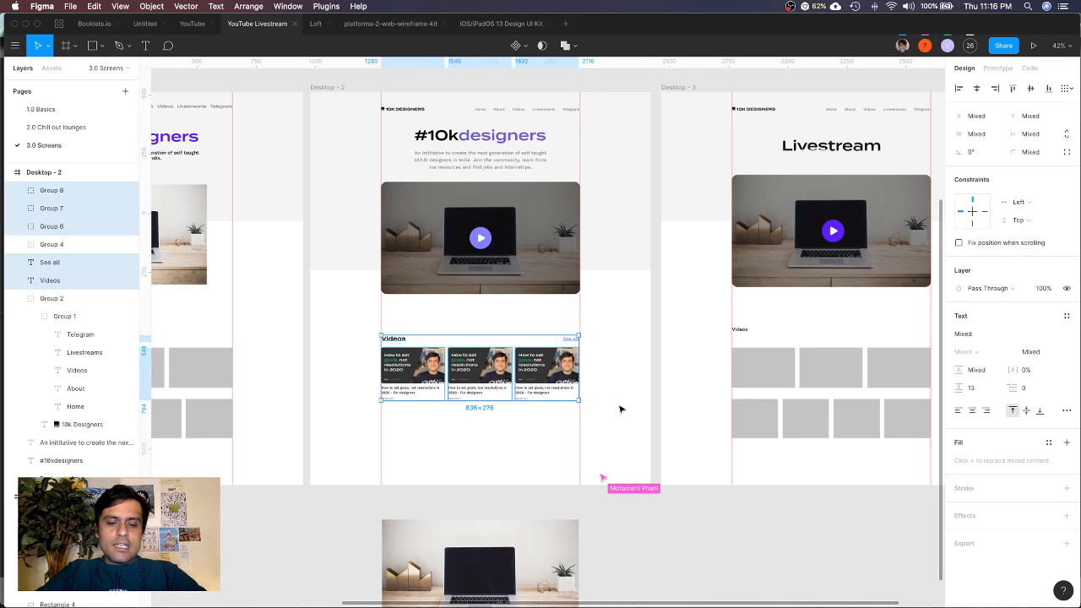
key(super+g)
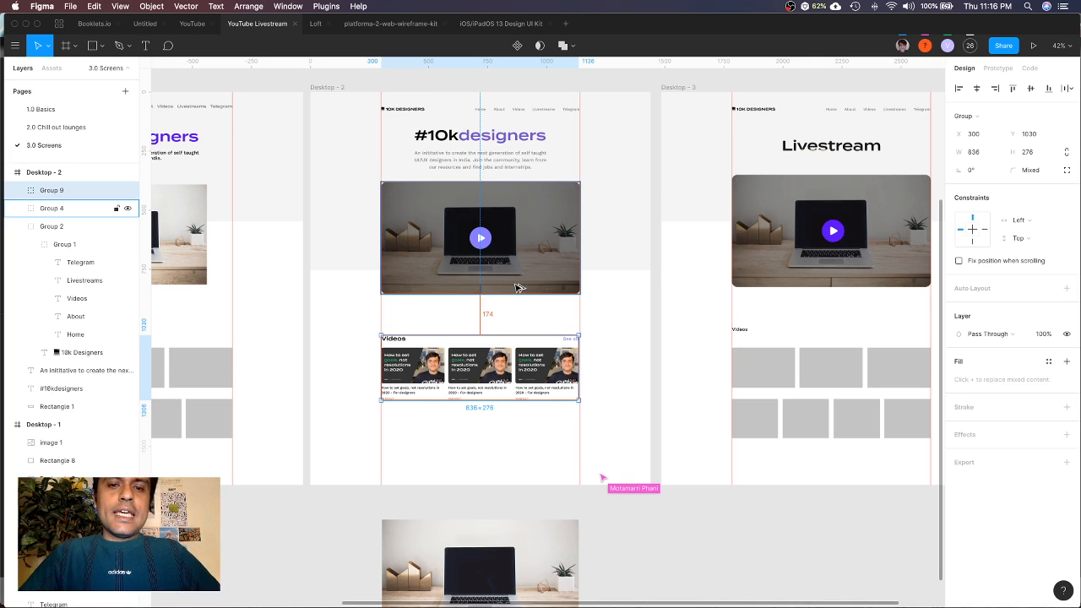
Move the Videos section group up towards the laptop image, to Y 984
key(shift+Up)
key(shift+Up)
key(shift+Up)
key(shift+Up)
key(shift+Up)
key(shift+Up)
key(shift+Up)
key(shift+Up)
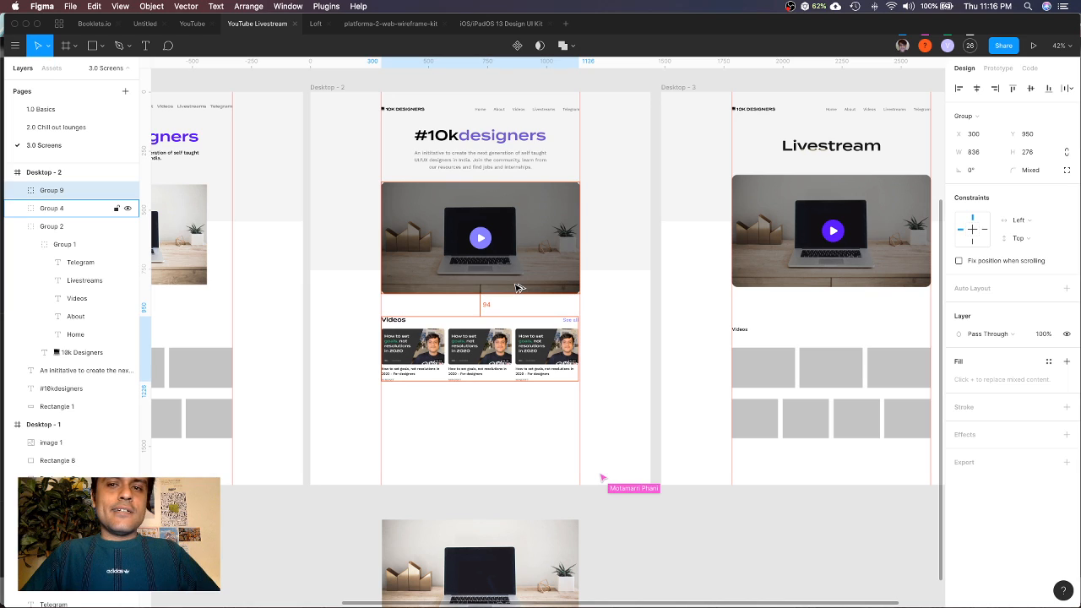
key(shift+Down)
scroll(517, 288, up, 1)
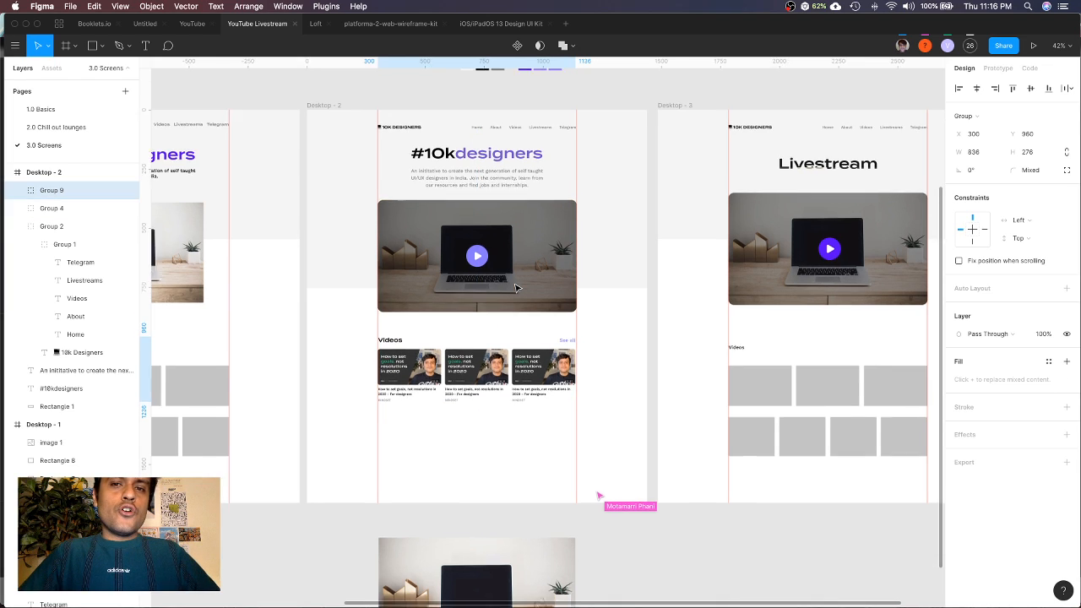
scroll(516, 288, up, 3)
key(shift+Down)
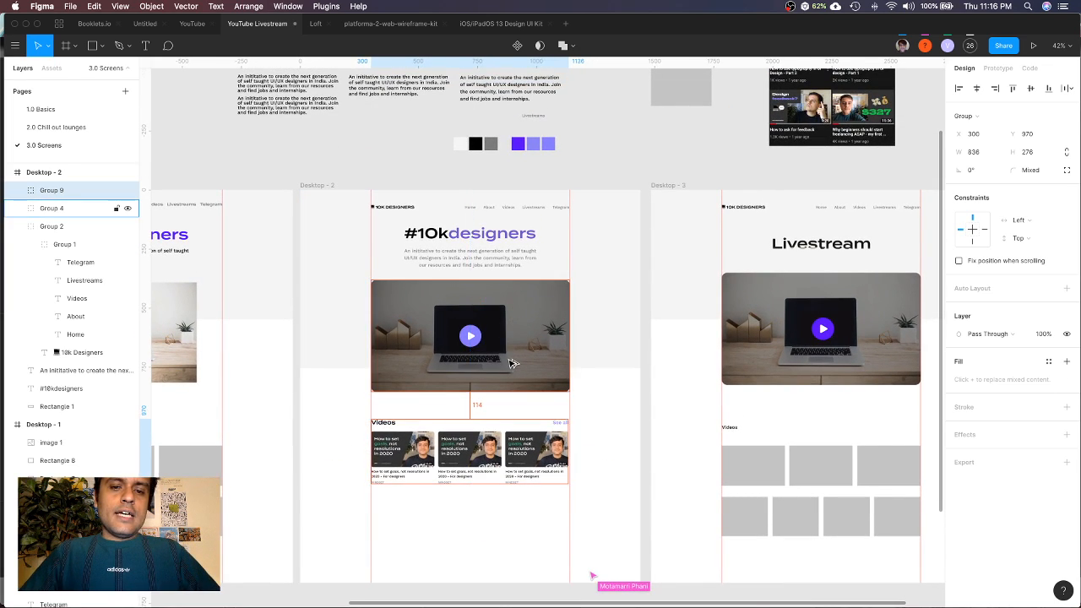
key(shift+Down)
key(Down)
key(Down)
key(Down)
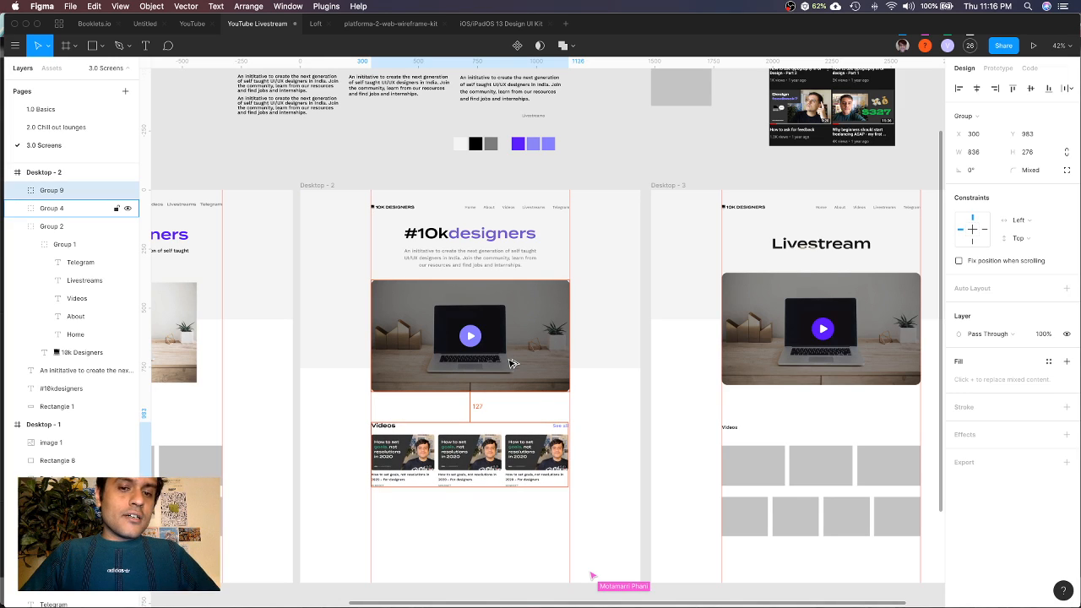
key(Up)
key(Down)
key(Down)
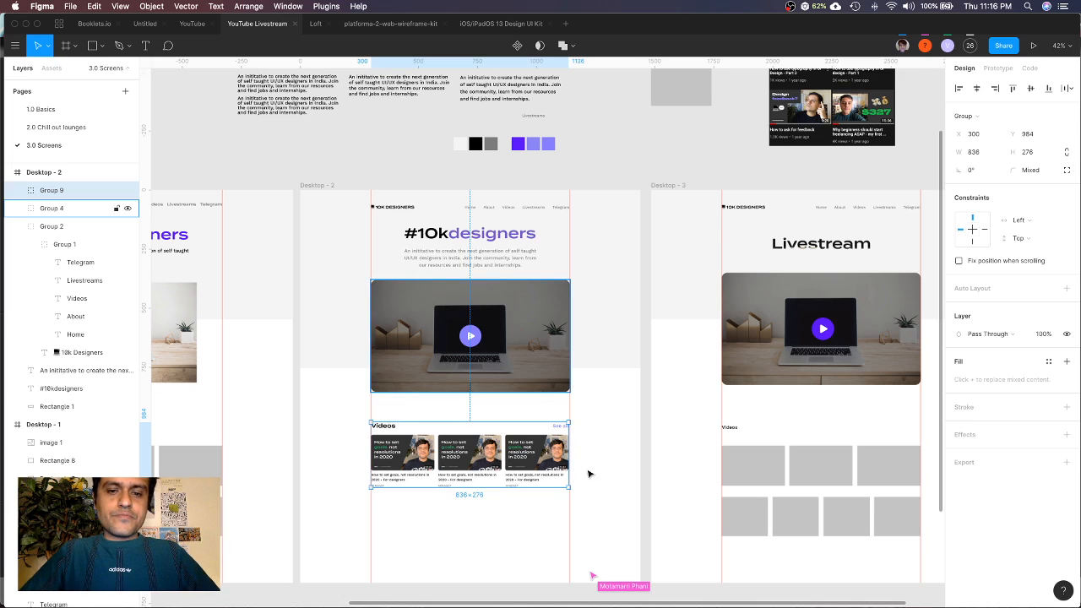
click(601, 493)
Move the Livestream heading in Desktop - 3 up to Y 181
scroll(602, 493, down, 3)
scroll(602, 493, down, 2)
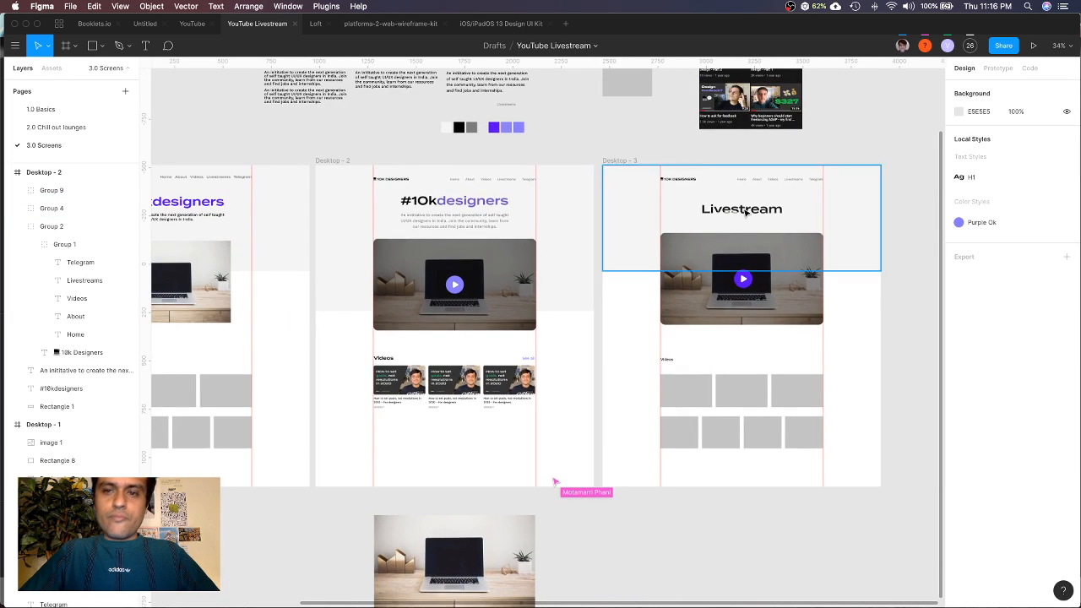
scroll(713, 234, up, 5)
click(713, 233)
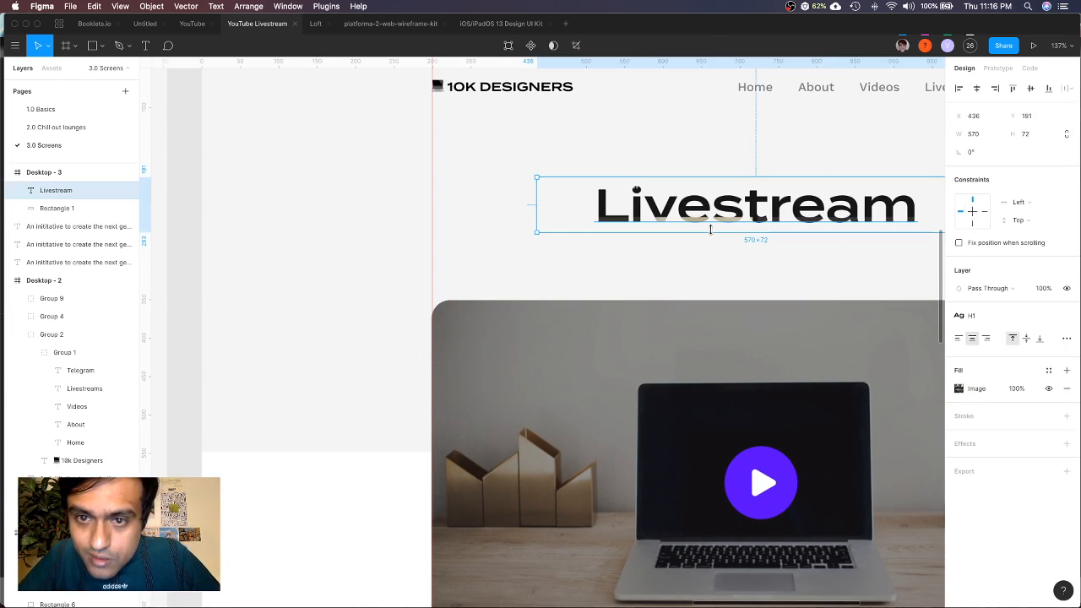
drag(713, 234, 710, 225)
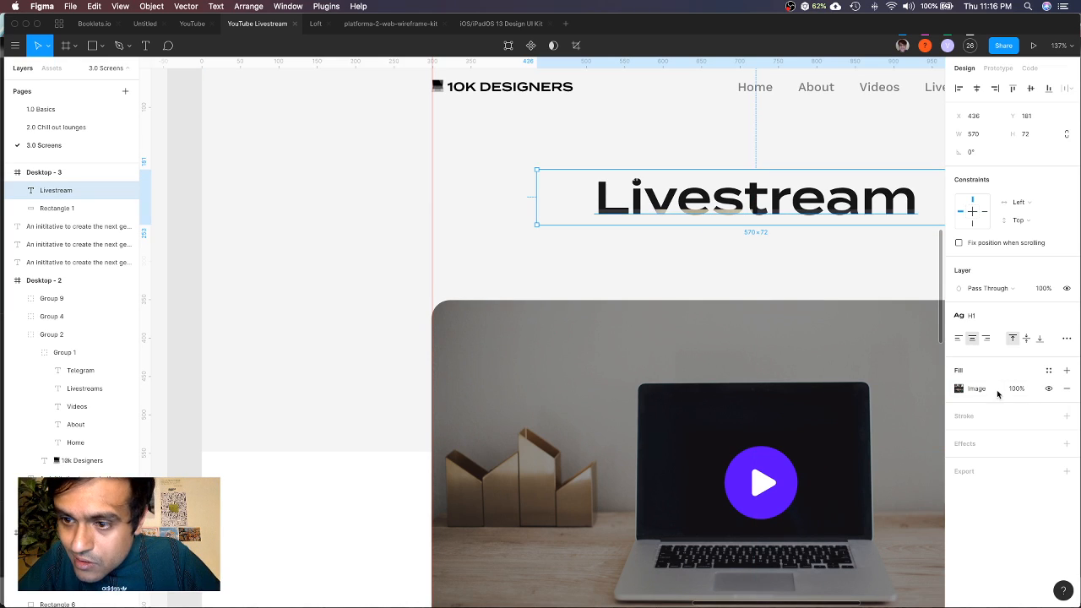
Replace the image fill of the Livestream heading in Desktop - 3 with solid black 000000
click(959, 388)
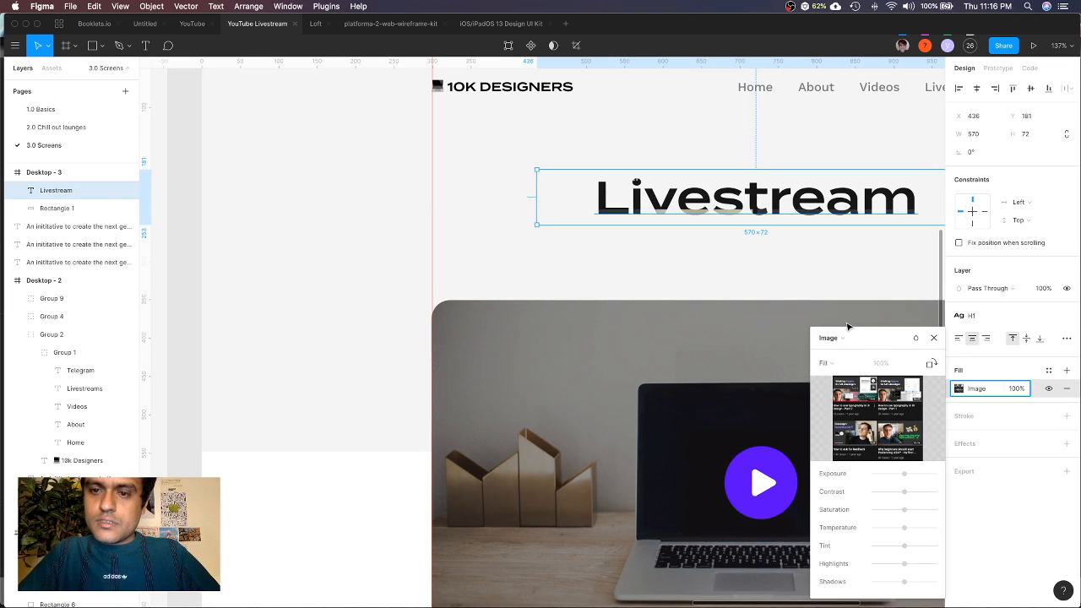
click(839, 339)
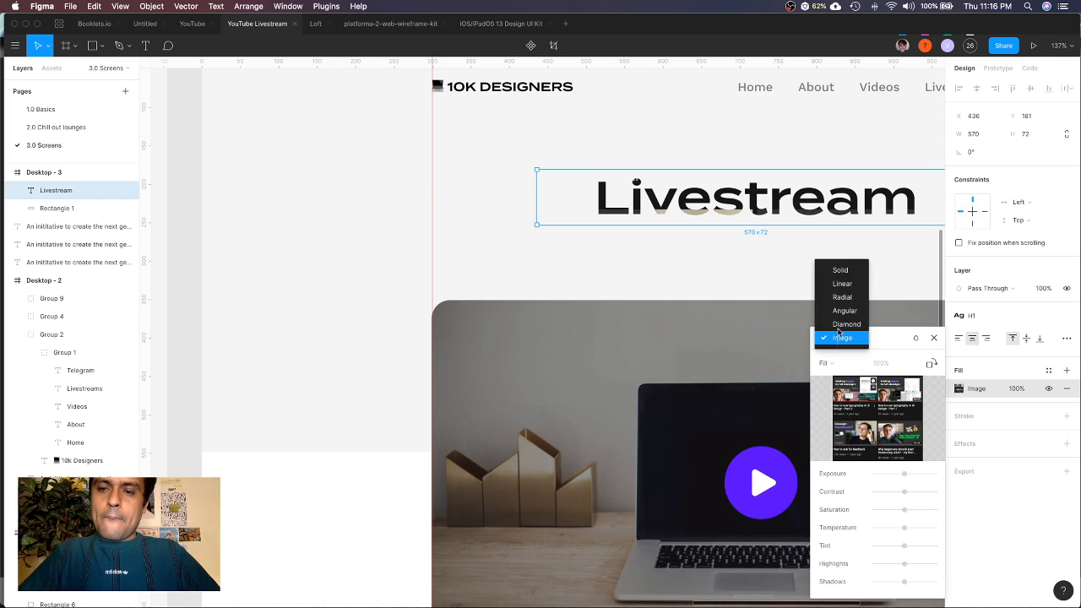
click(840, 272)
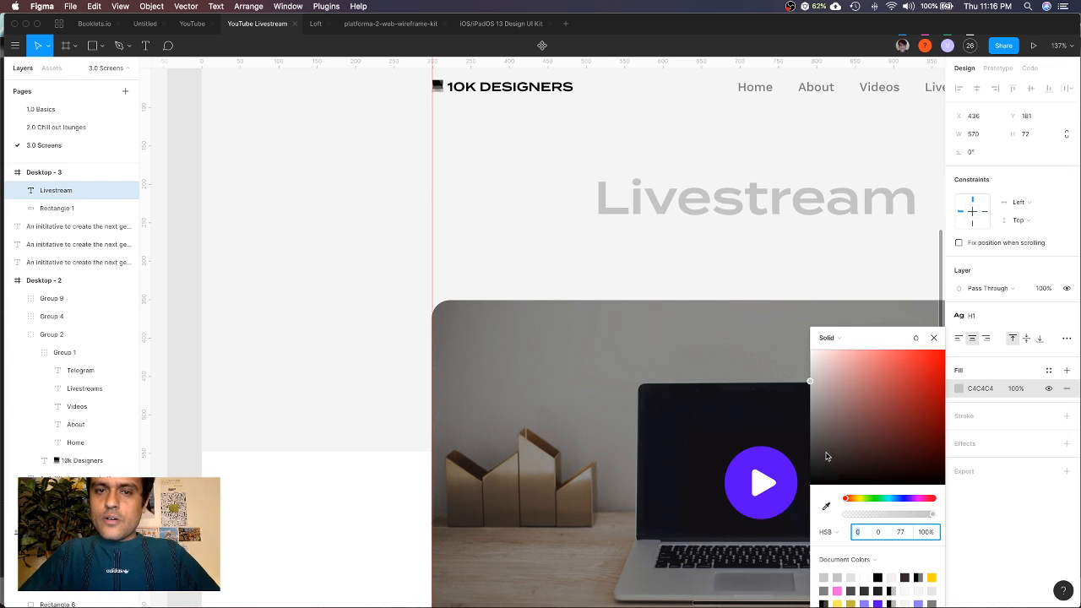
drag(833, 473, 751, 518)
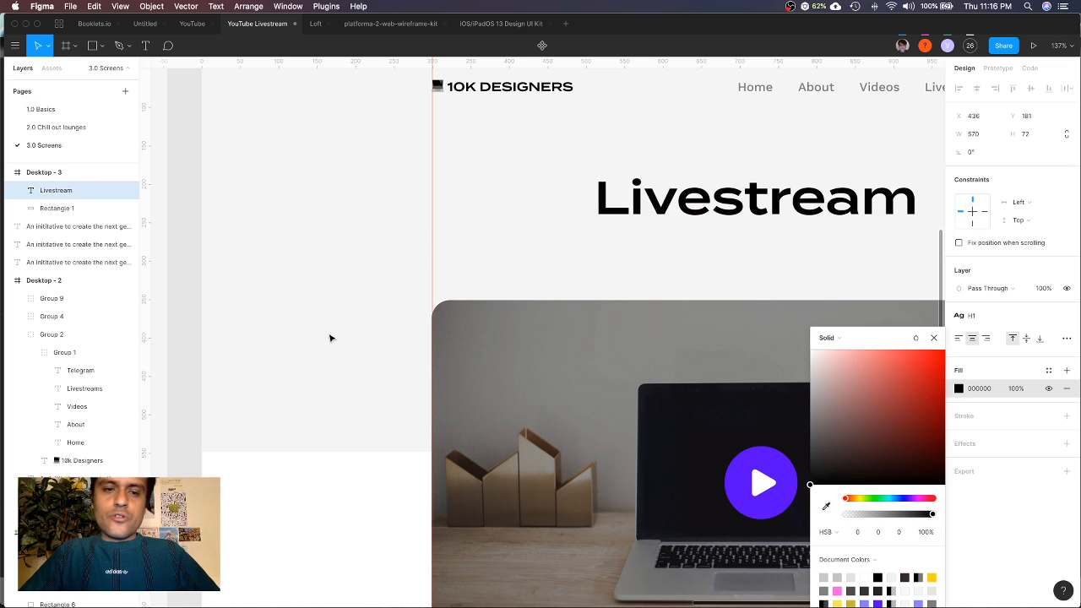
scroll(330, 338, down, 5)
scroll(330, 338, down, 10)
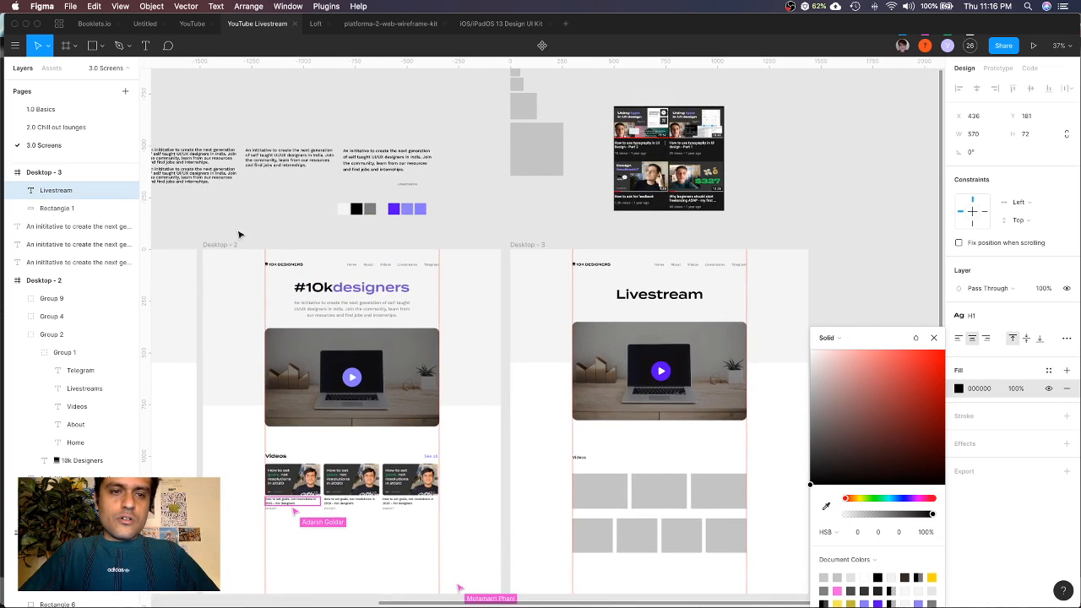
scroll(228, 247, down, 3)
scroll(228, 247, left, 1)
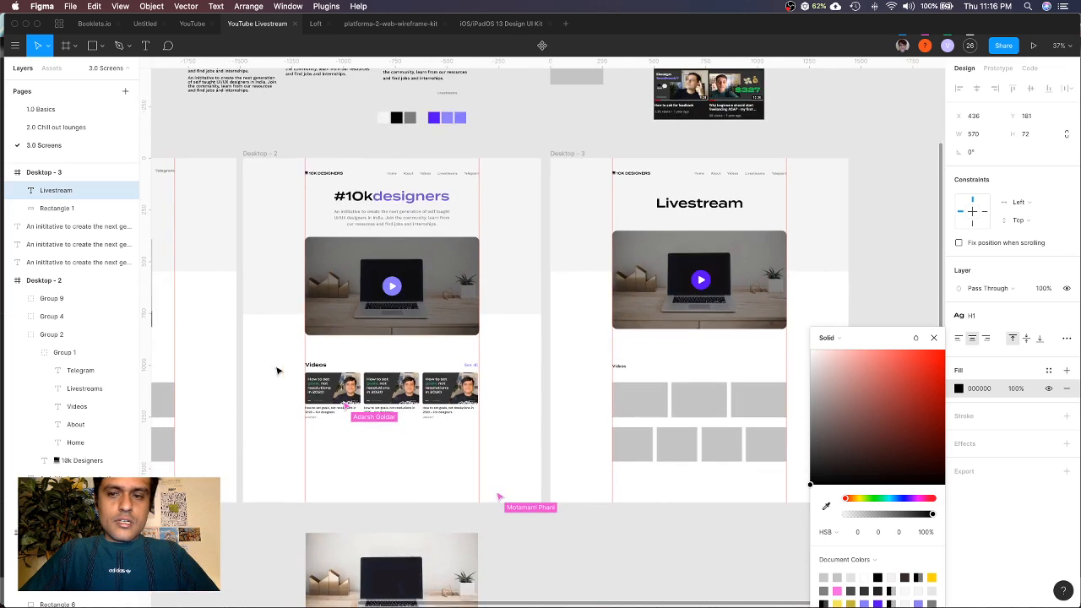
click(934, 339)
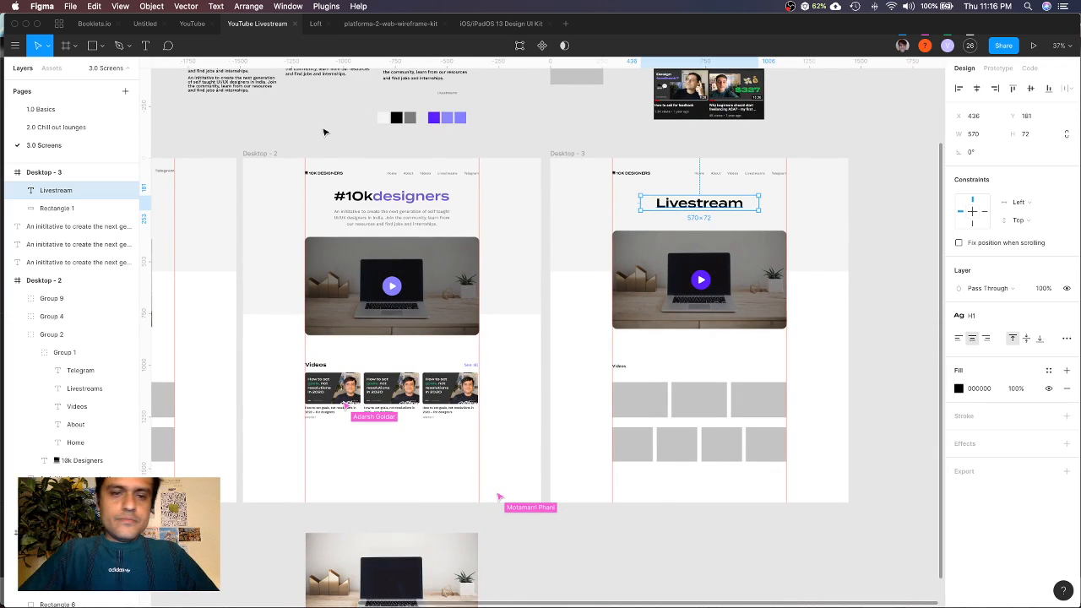
Show the 12-column layout grid on the Desktop - 2 frame
click(265, 159)
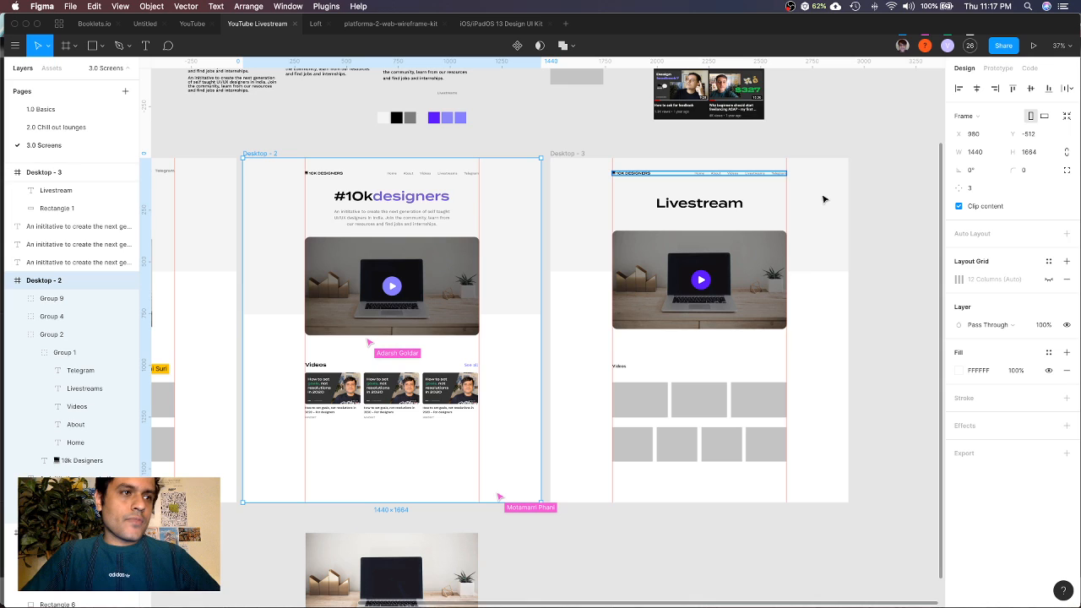
scroll(273, 224, up, 5)
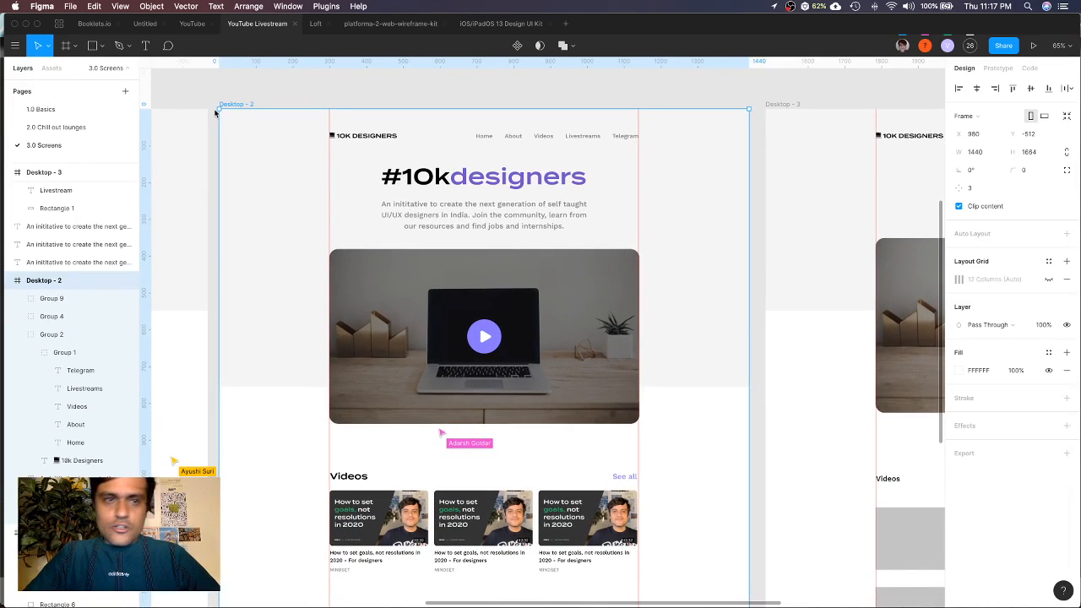
click(1048, 278)
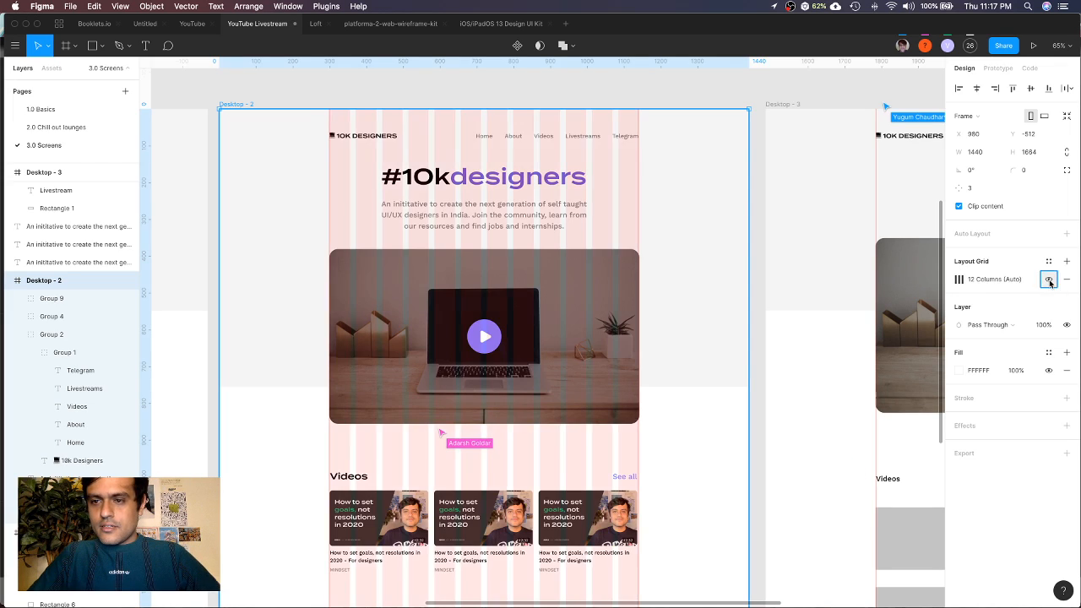
Try 8 and 4 columns in the Desktop - 2 layout grid and return the count to 12
click(959, 280)
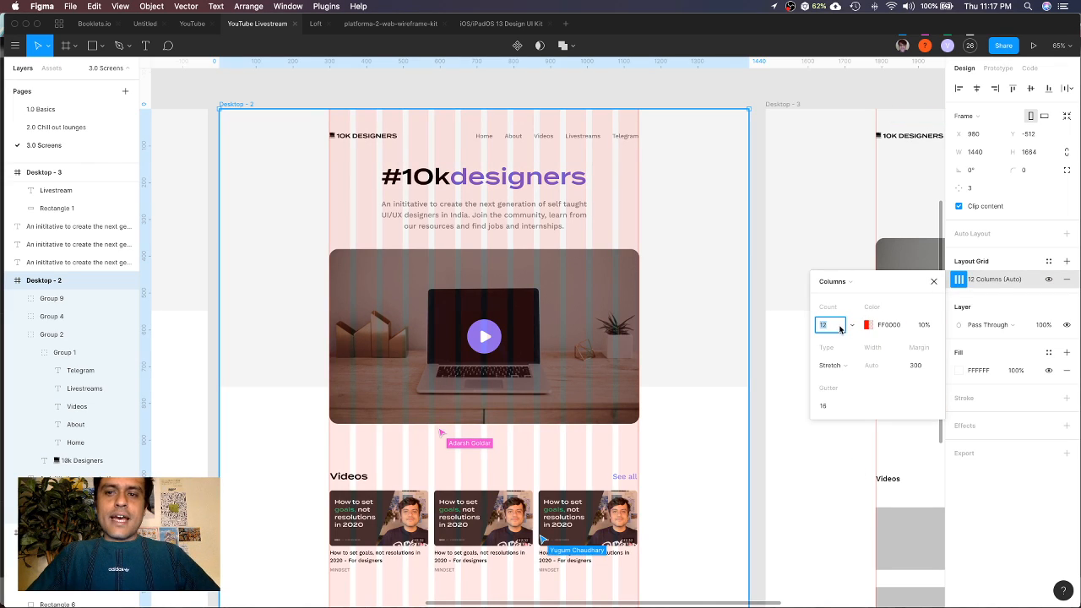
text(8)
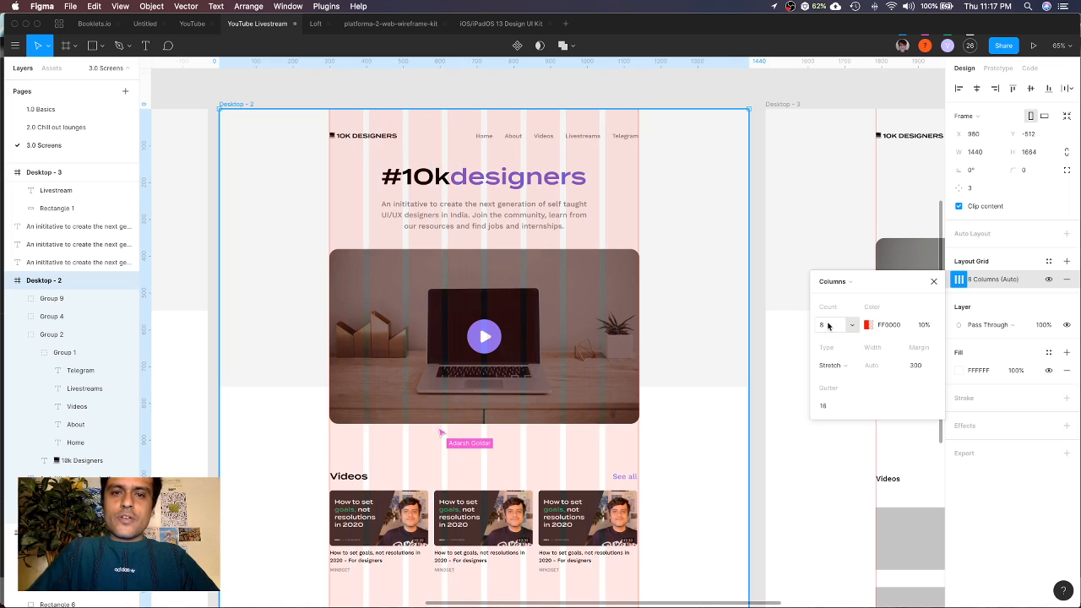
key(Return)
text(4)
key(Return)
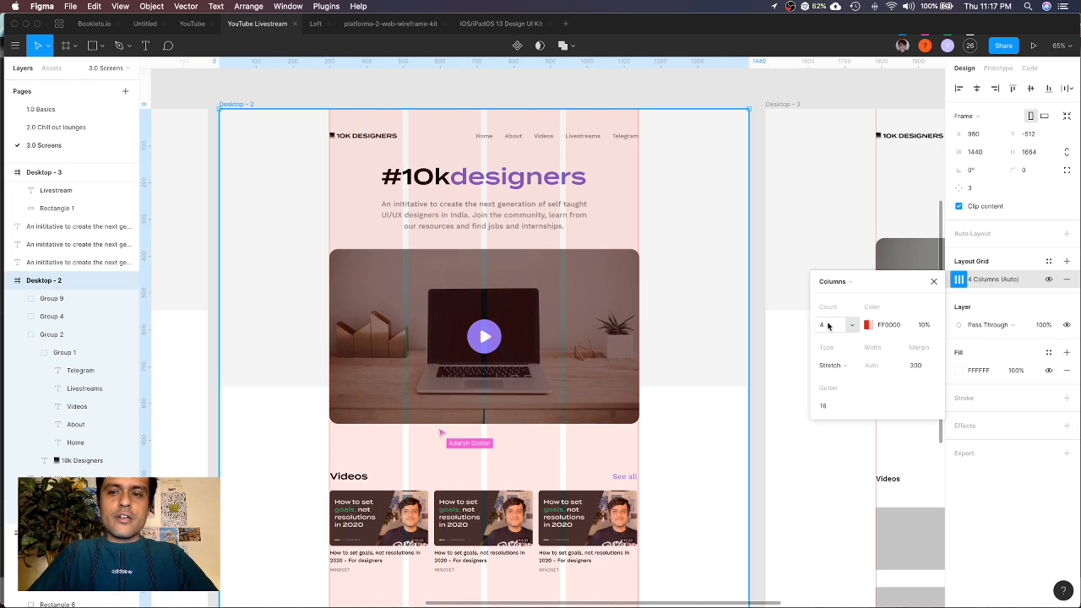
click(828, 327)
text(12)
key(Return)
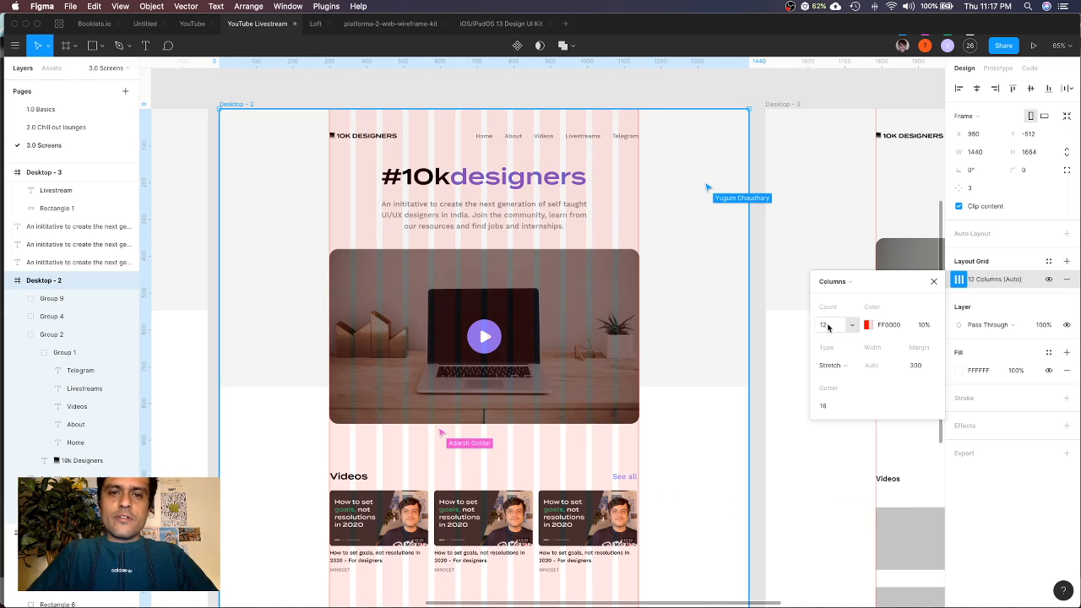
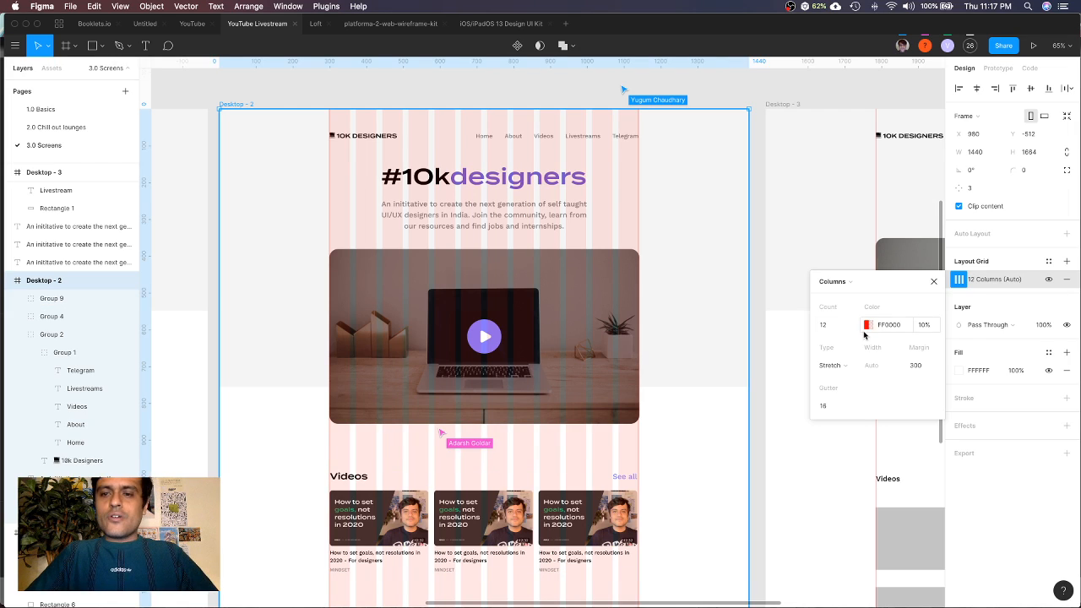
Lighten the Desktop - 2 layout grid color to pale red FFB1B1
click(867, 324)
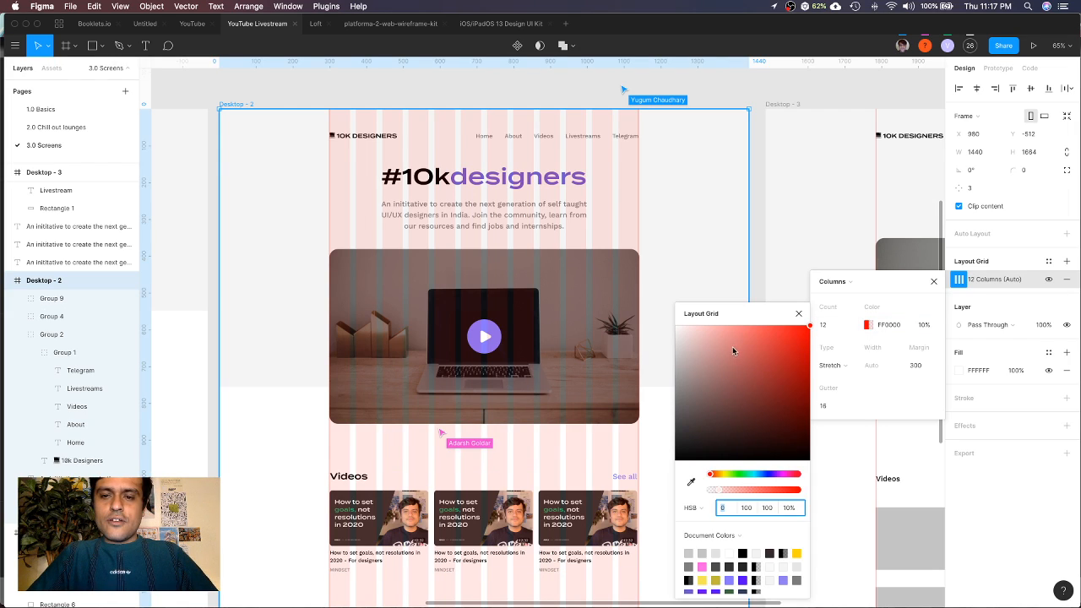
drag(732, 346, 722, 331)
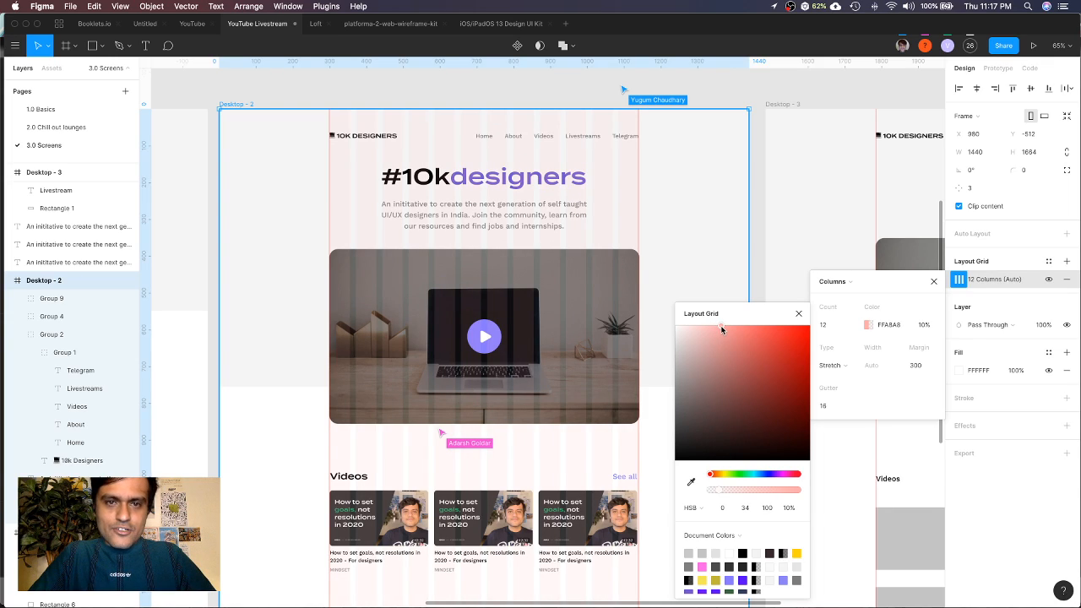
click(798, 315)
click(932, 328)
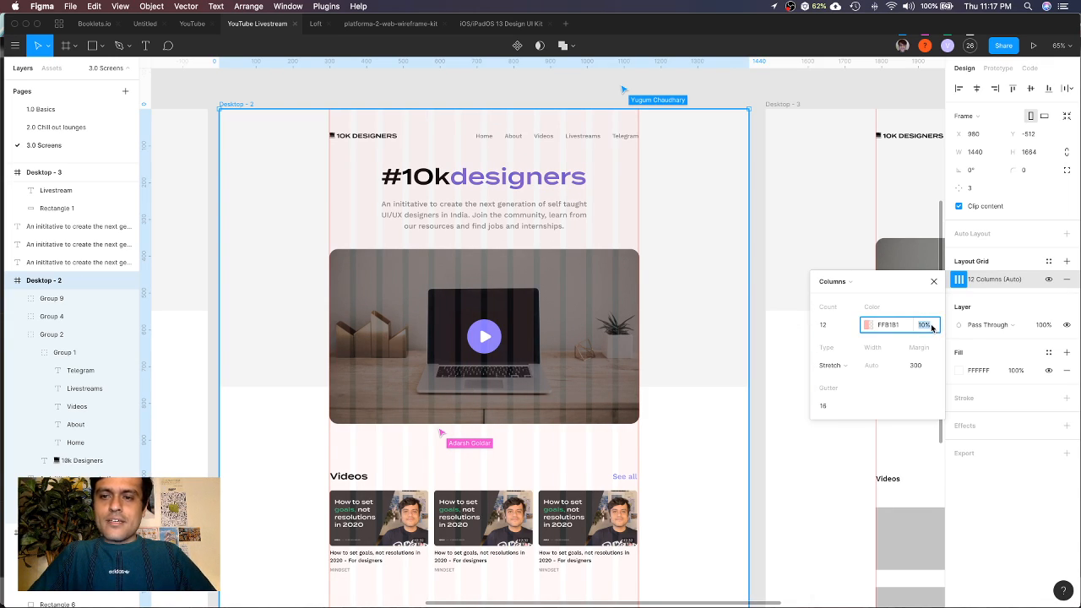
Try the Center type for the Desktop - 2 grid columns and return it to Stretch
click(851, 365)
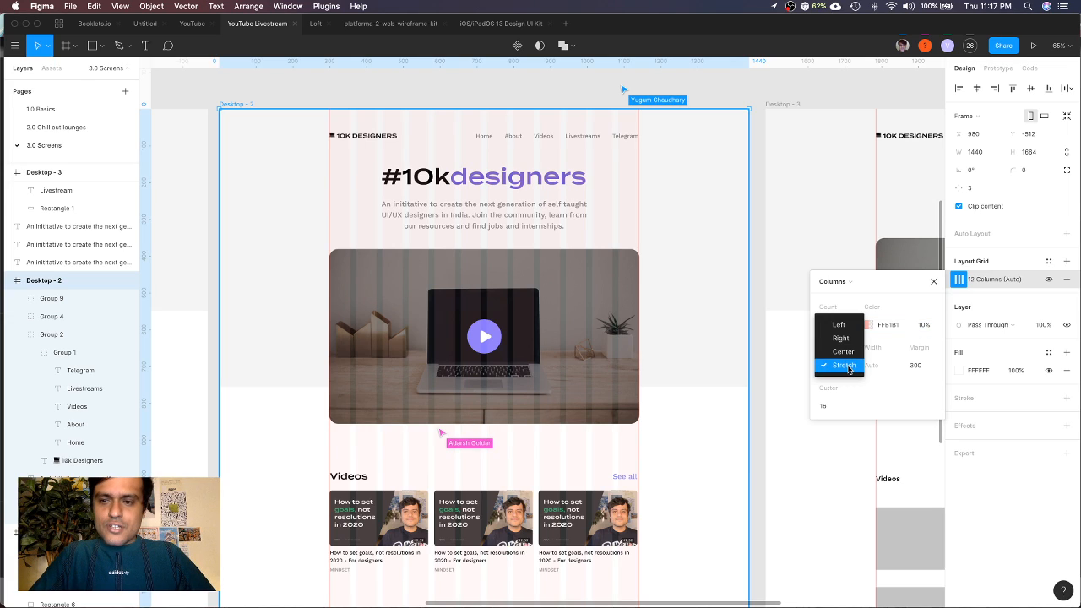
click(848, 355)
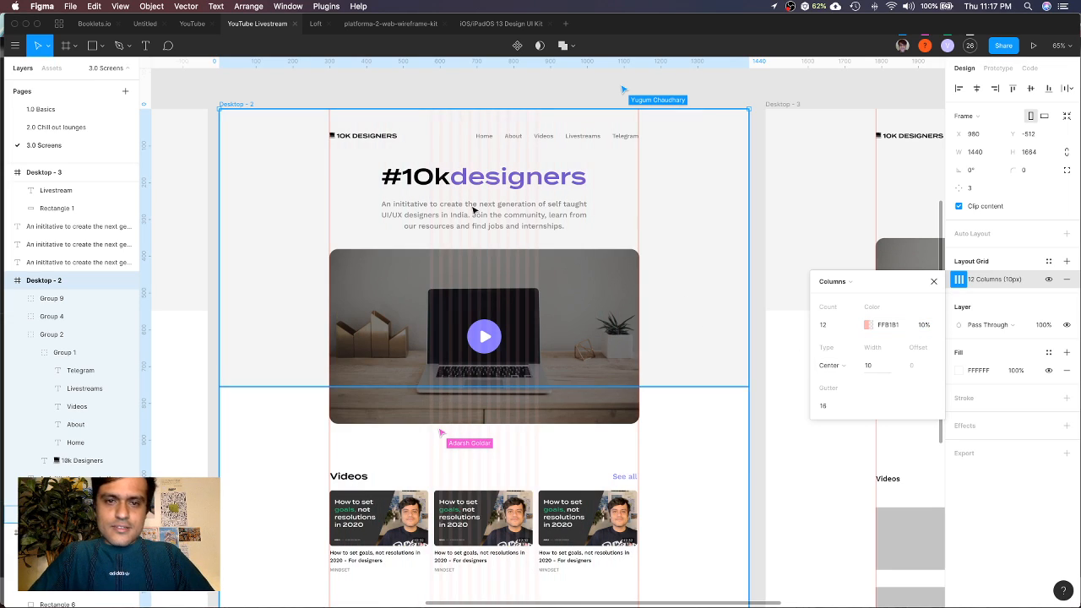
click(843, 369)
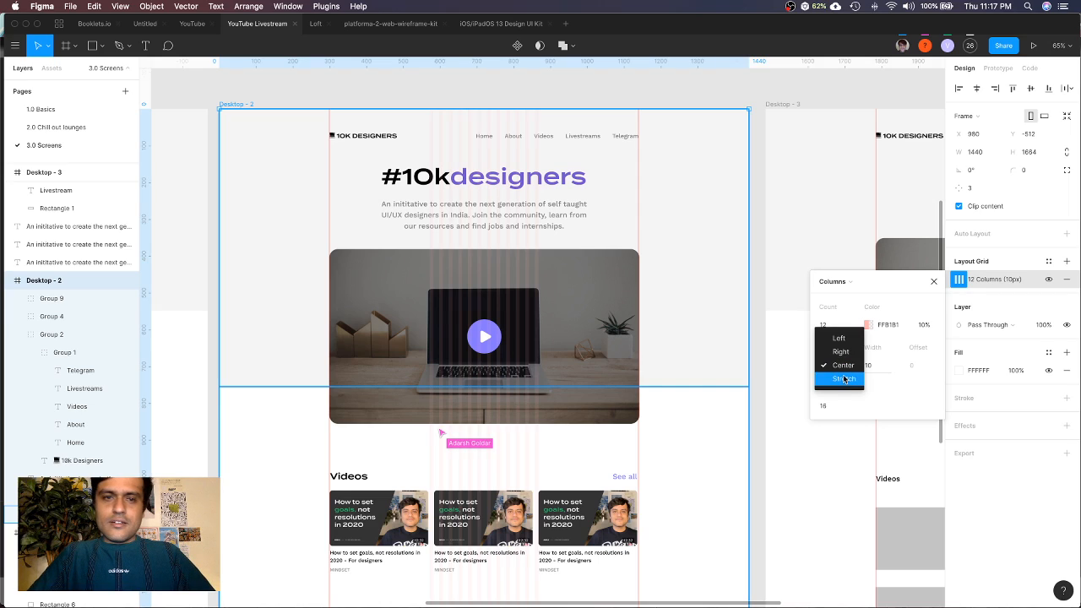
click(843, 379)
right_click(874, 365)
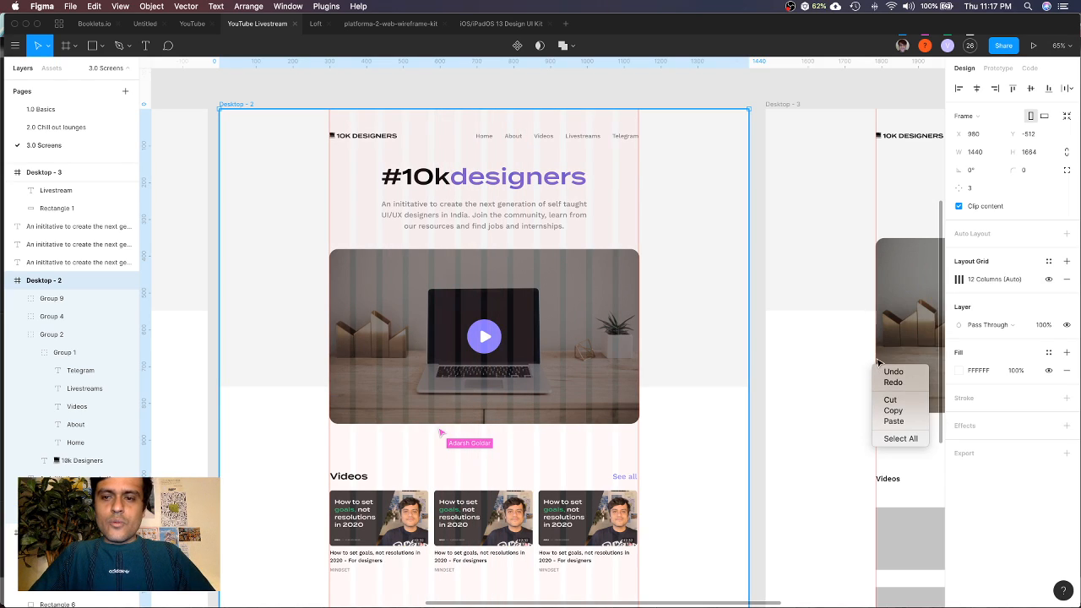
click(959, 280)
click(959, 280)
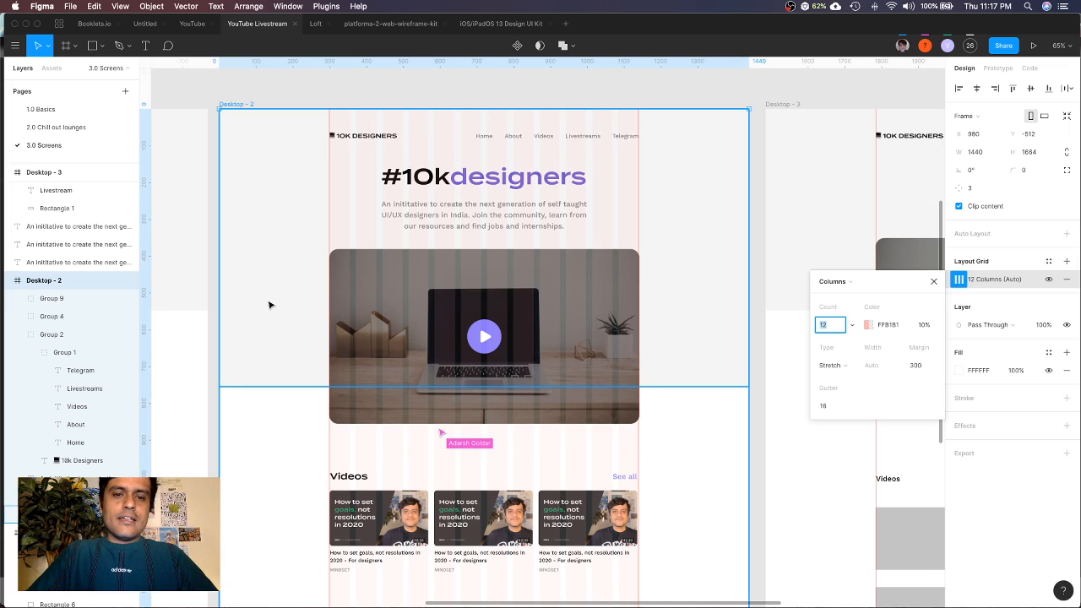
click(353, 412)
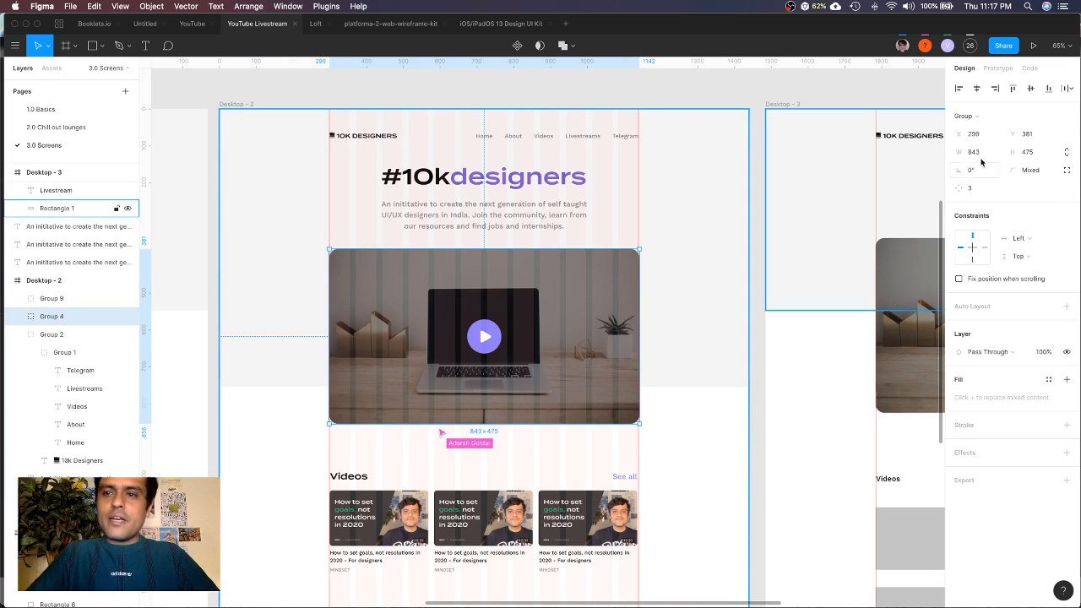
Draw a grey rectangle about 176 px high on the empty canvas above Desktop - 2 and set its width to 960
click(763, 251)
scroll(764, 254, up, 5)
scroll(764, 253, left, 2)
scroll(763, 251, up, 2)
scroll(763, 251, down, 2)
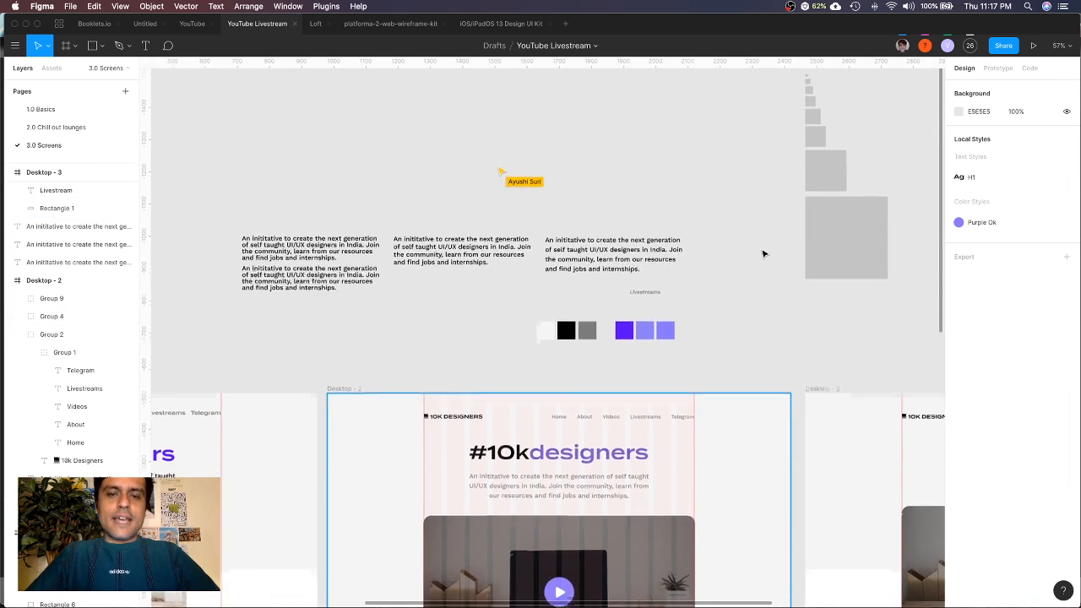
scroll(763, 251, up, 3)
key(r)
drag(429, 212, 694, 268)
click(982, 135)
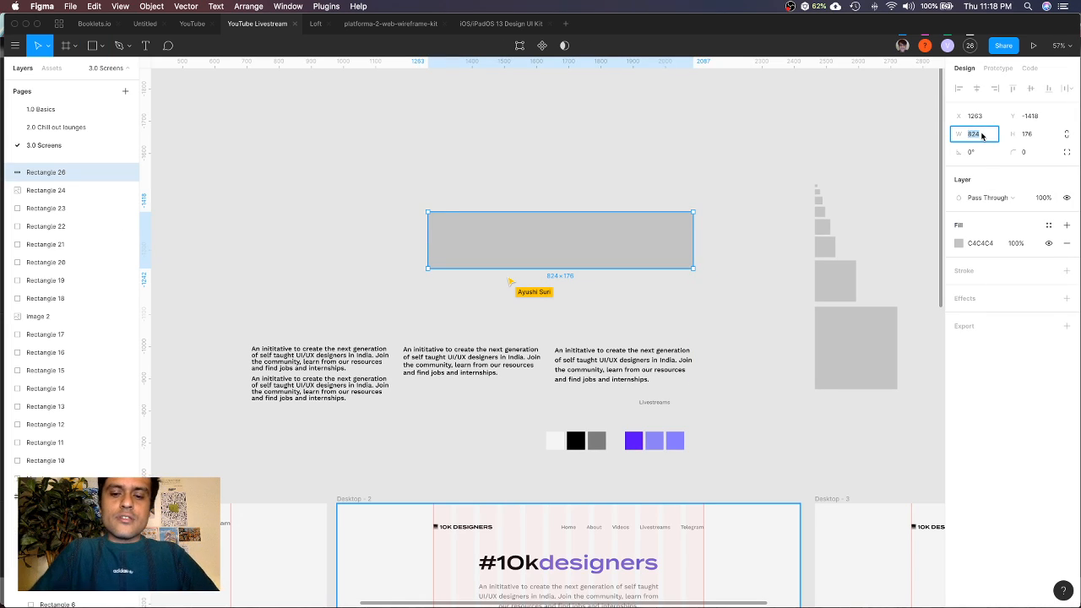
text(960)
key(Return)
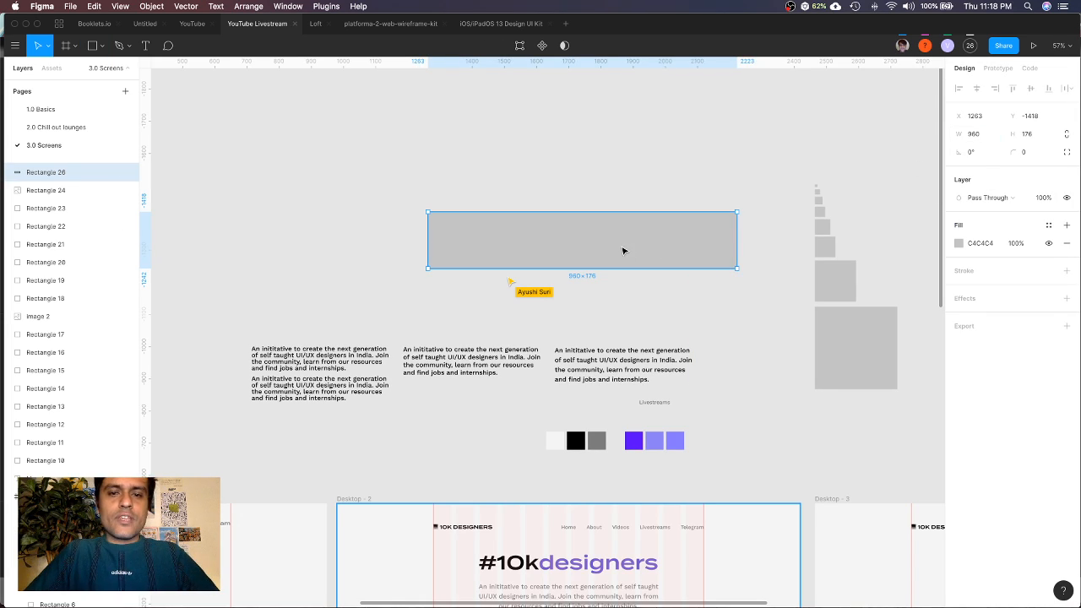
Duplicate the 960 px rectangle below itself, set the copy's width to 1100 and center it under the original
drag(622, 251, 603, 267)
click(982, 137)
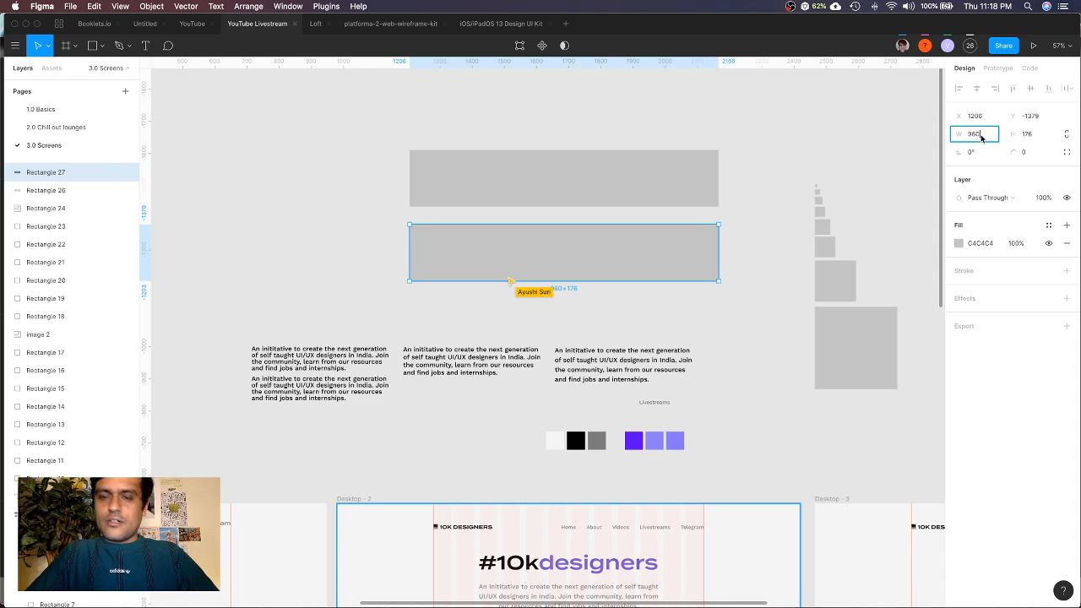
text(1100)
key(Return)
drag(552, 270, 535, 263)
scroll(536, 263, down, 2)
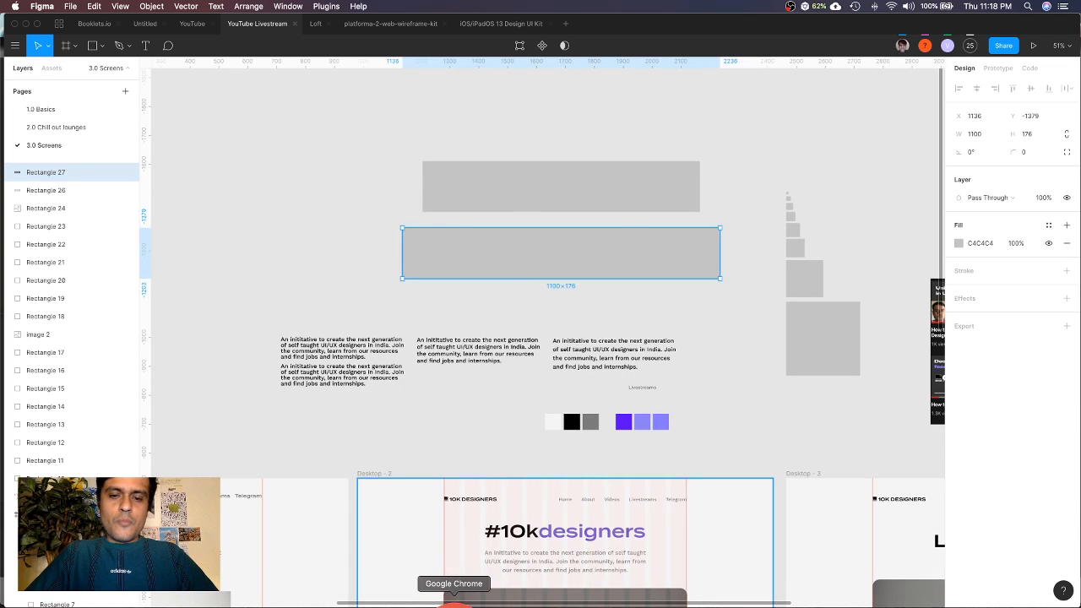
Switch to Chrome, capture a screenshot of the YouTube channel's Videos page and save it to the clipboard
click(456, 600)
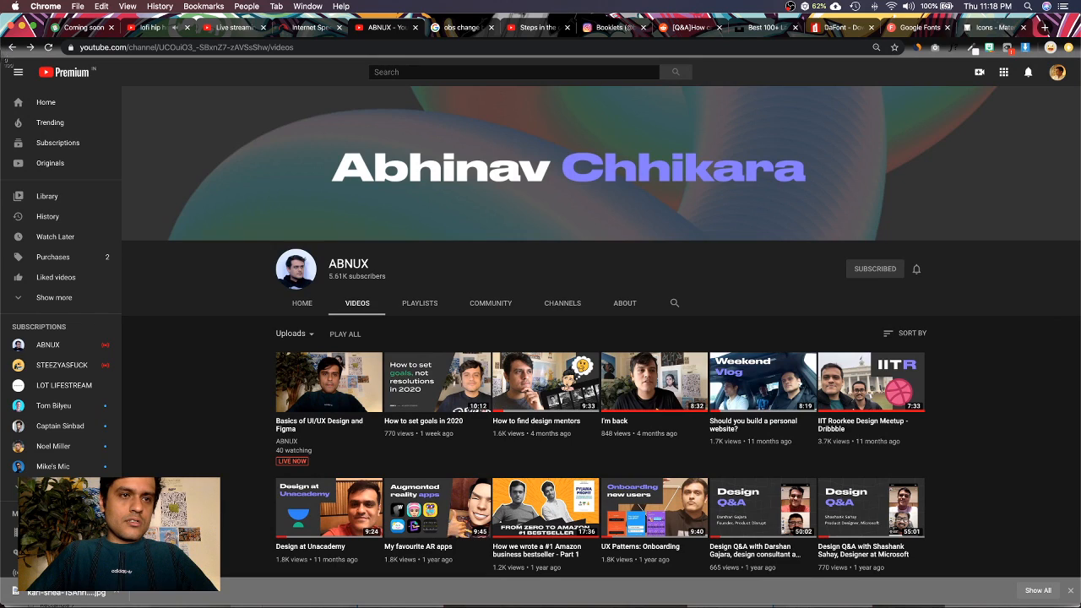
drag(2, 59, 1076, 583)
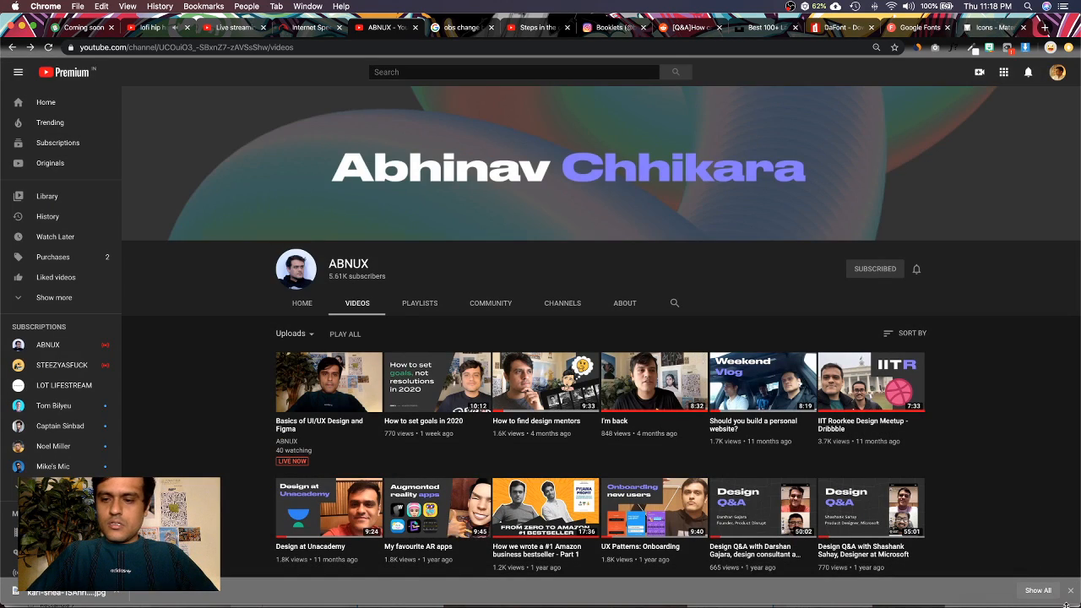
right_click(1007, 603)
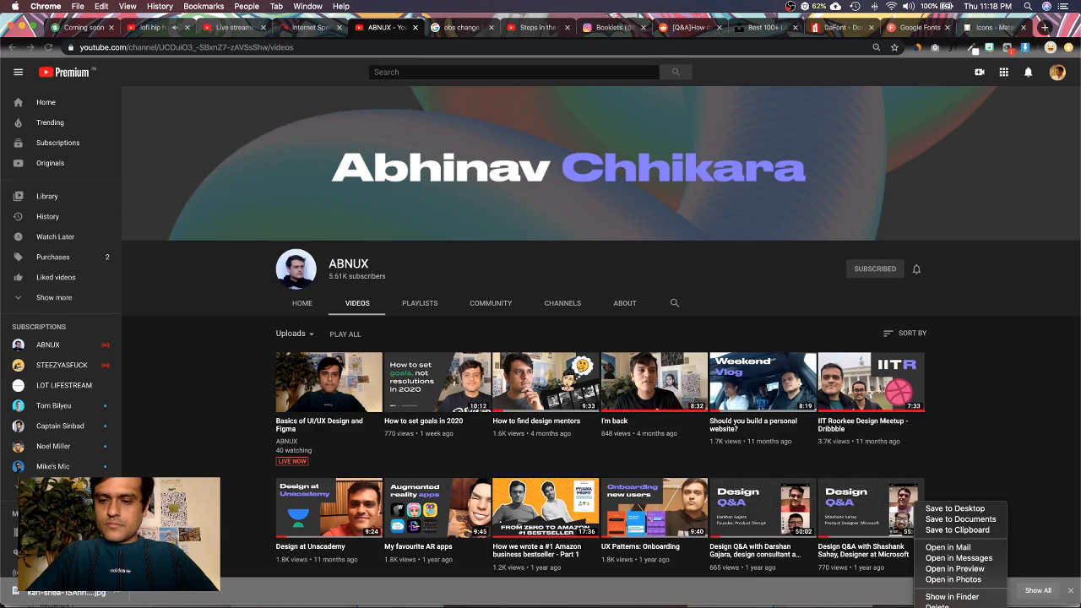
click(966, 531)
Switch back to Figma and paste the captured screenshot into the selected 1100 px wide rectangle
click(530, 601)
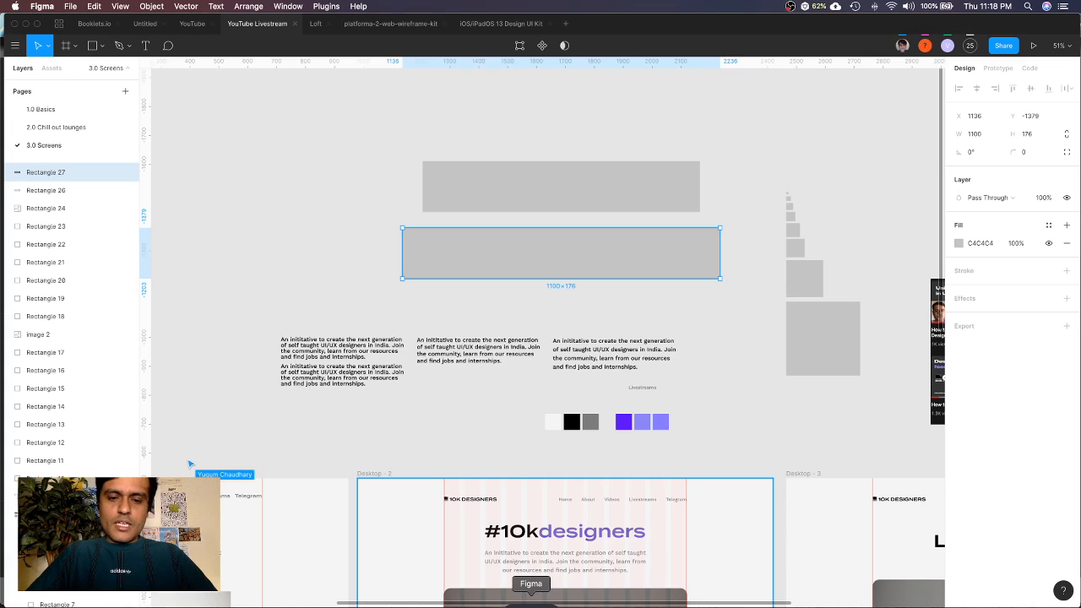
scroll(523, 229, down, 5)
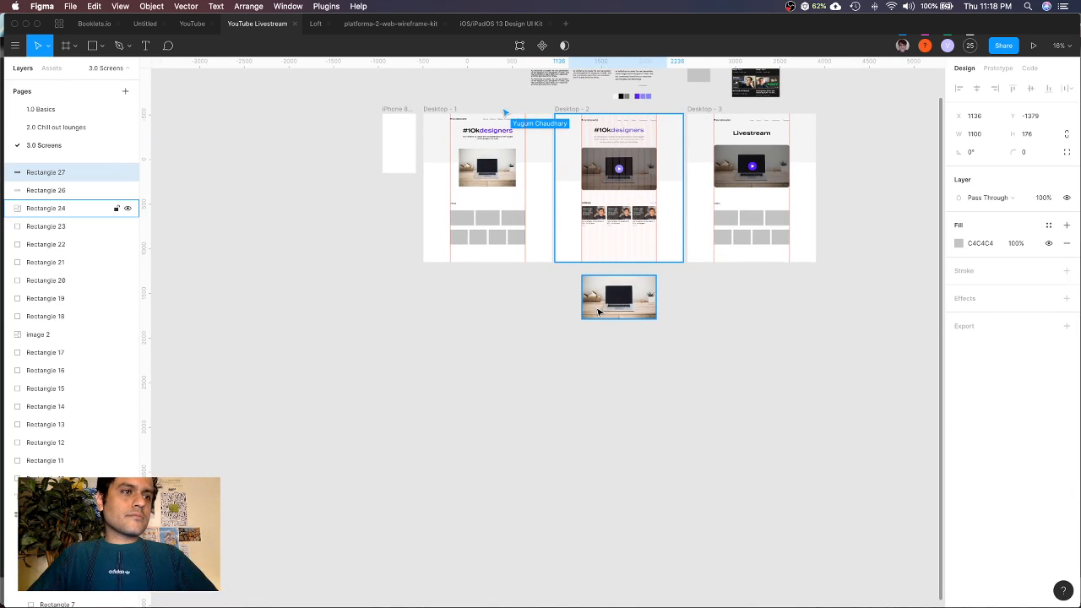
key(alt+super+v)
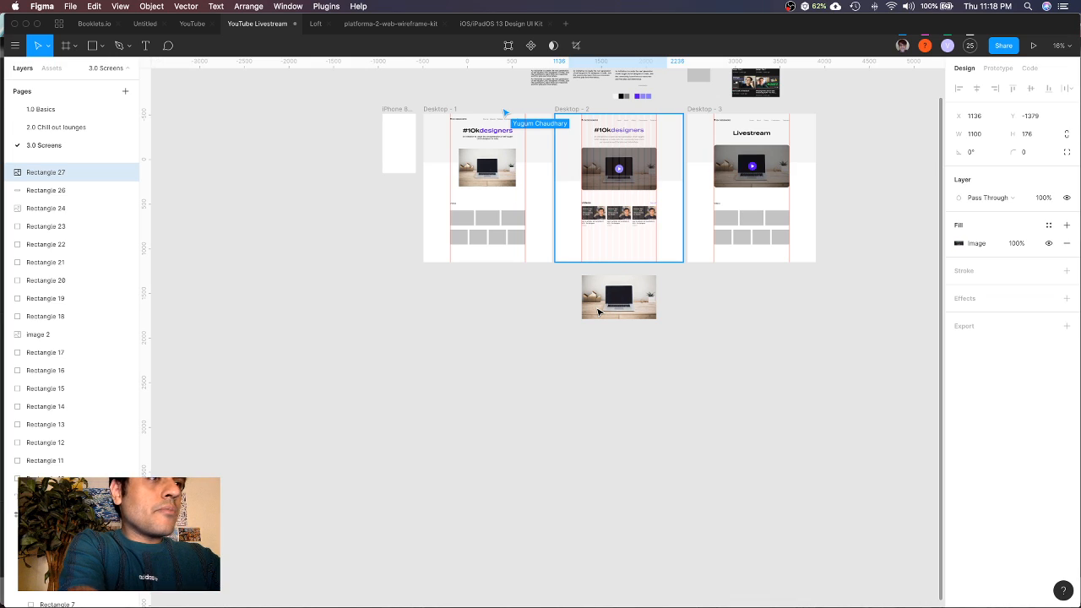
Delete the standalone laptop image below Desktop - 2 and undo the deletion
click(51, 208)
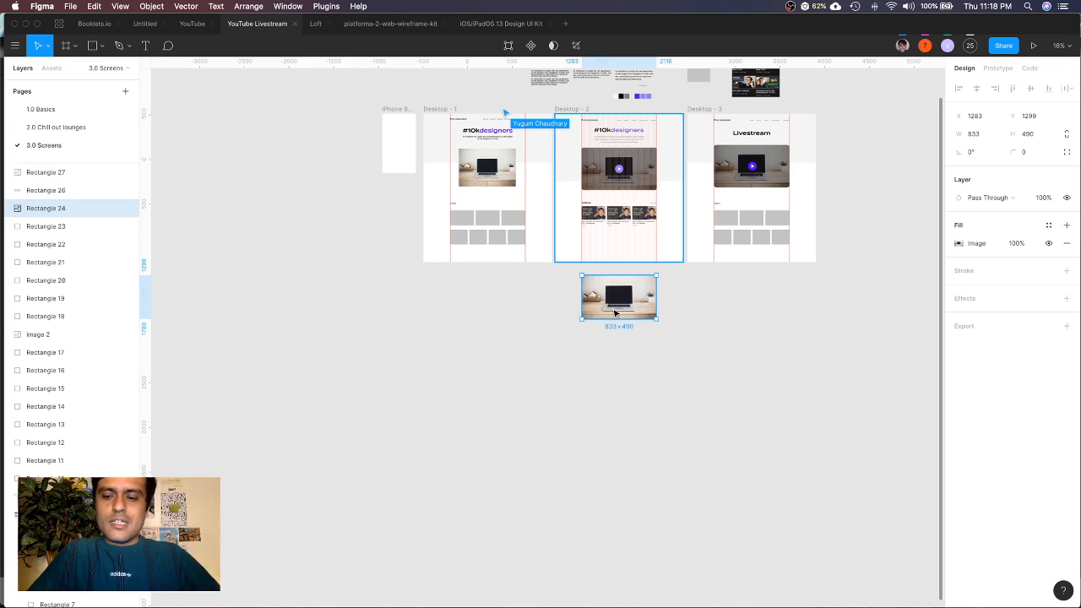
key(Delete)
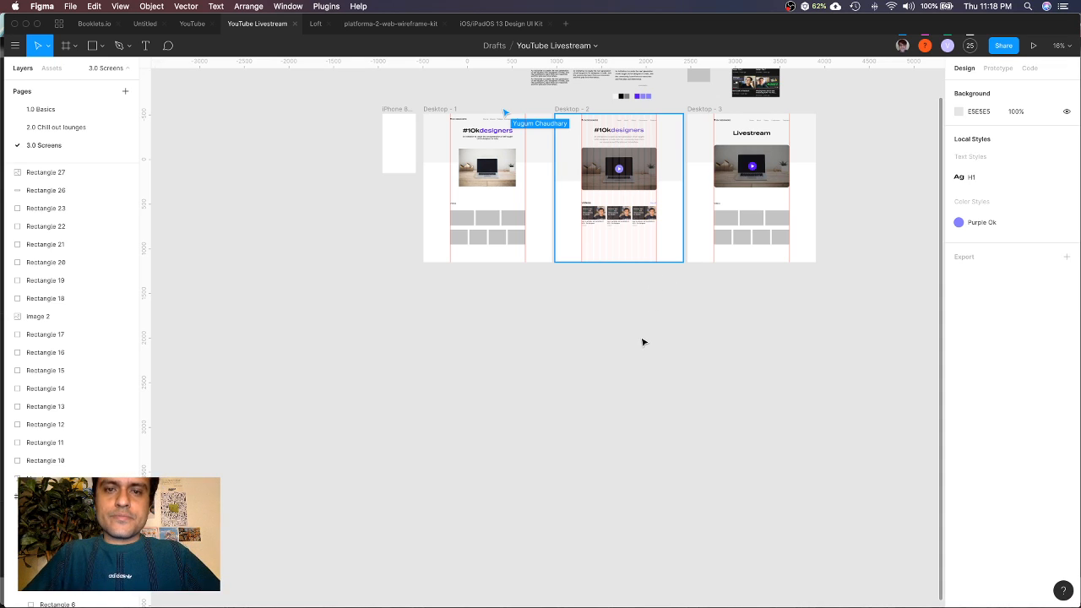
scroll(642, 342, up, 4)
scroll(548, 421, down, 3)
scroll(547, 421, down, 4)
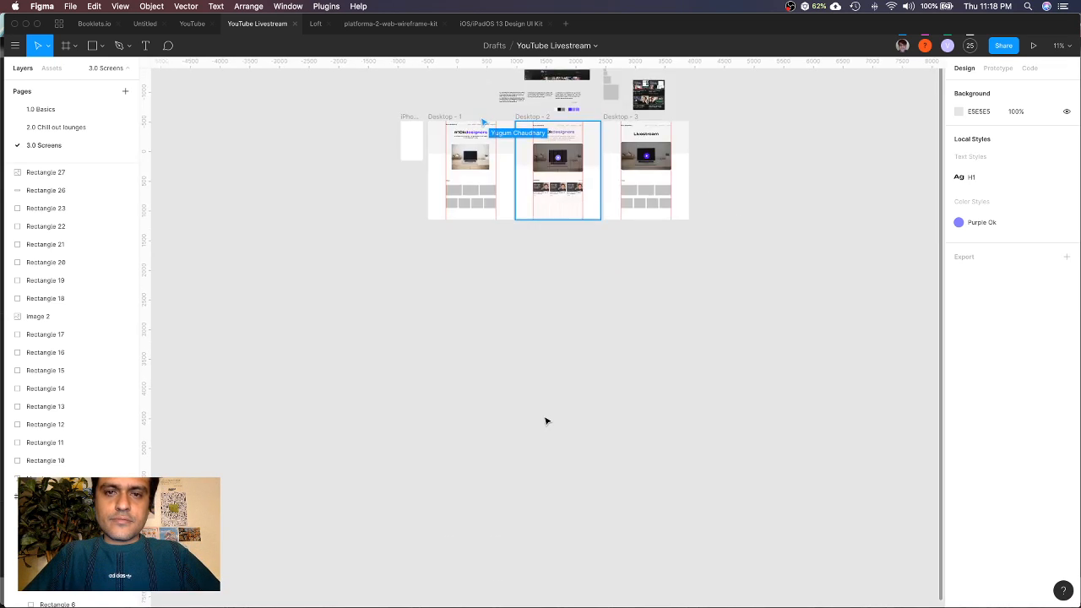
scroll(554, 161, up, 3)
click(568, 197)
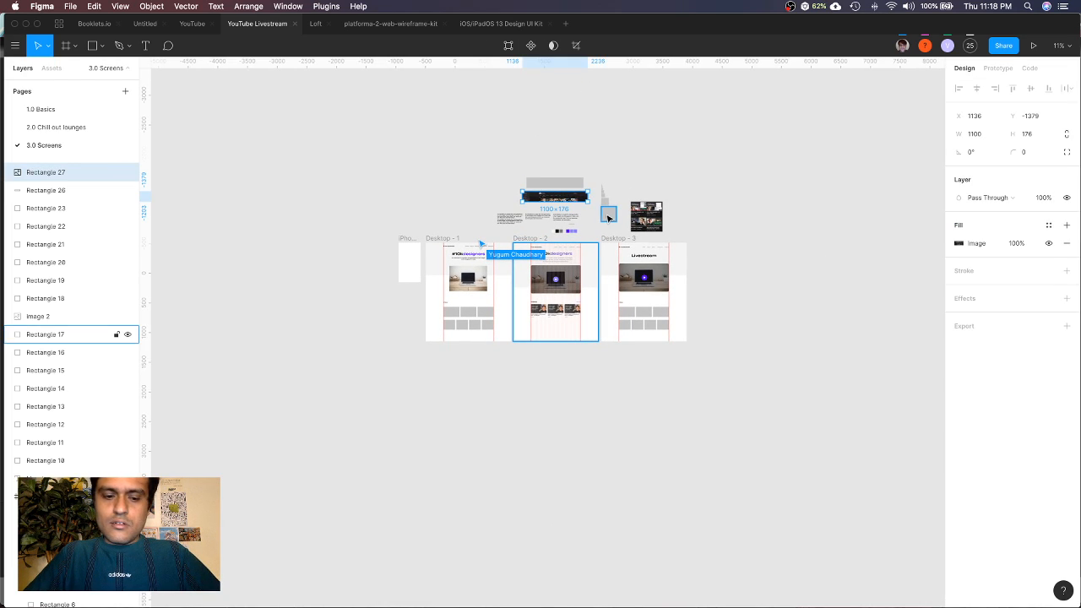
click(760, 249)
key(super+z)
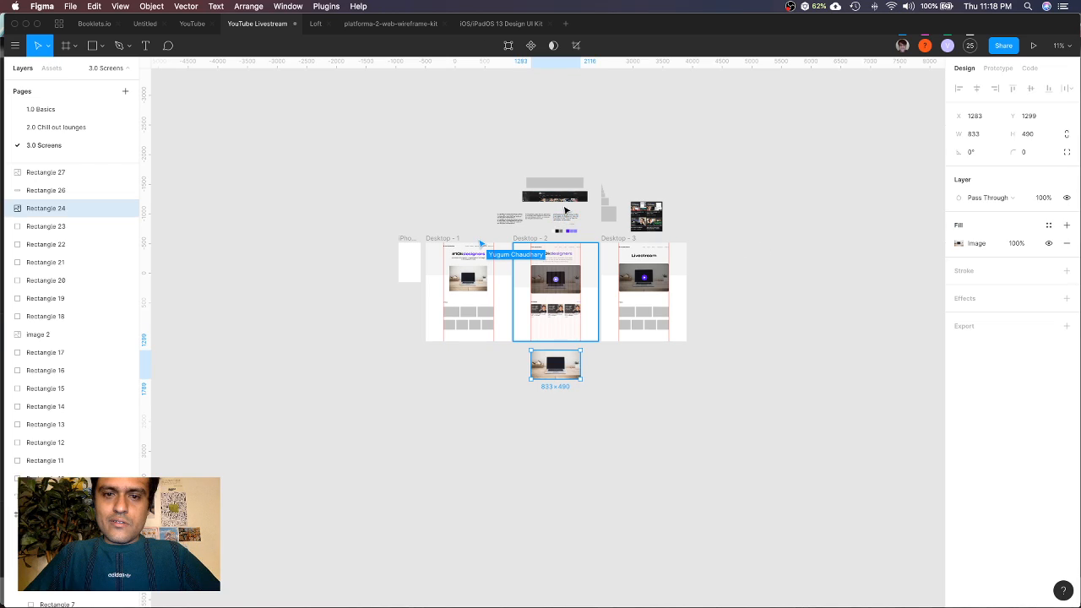
Undo the screenshot fill of the 1100 px wide rectangle and clear the selection
click(565, 199)
key(super+z)
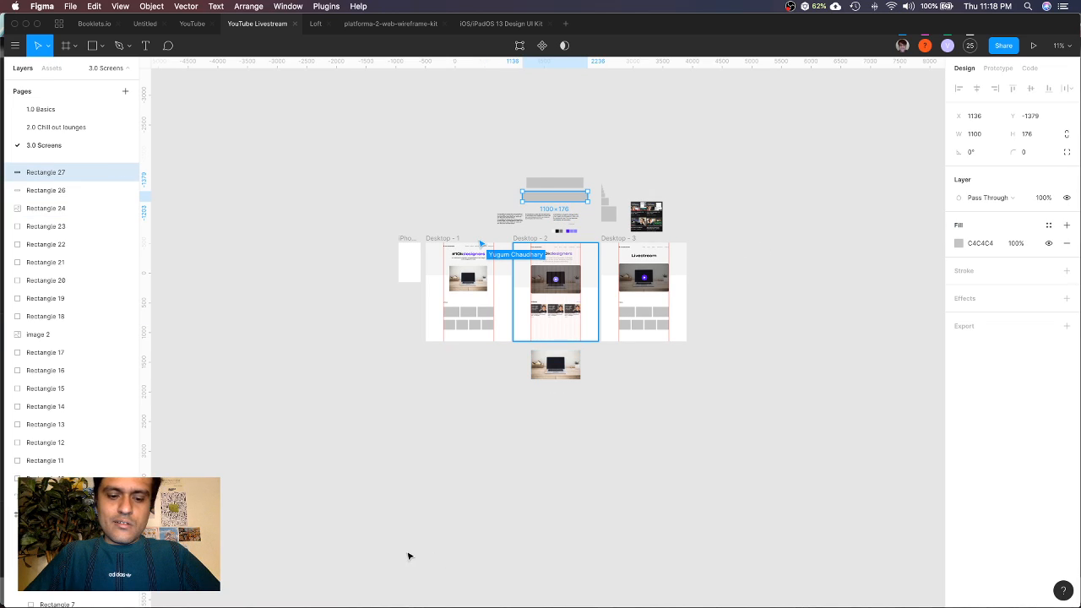
click(423, 589)
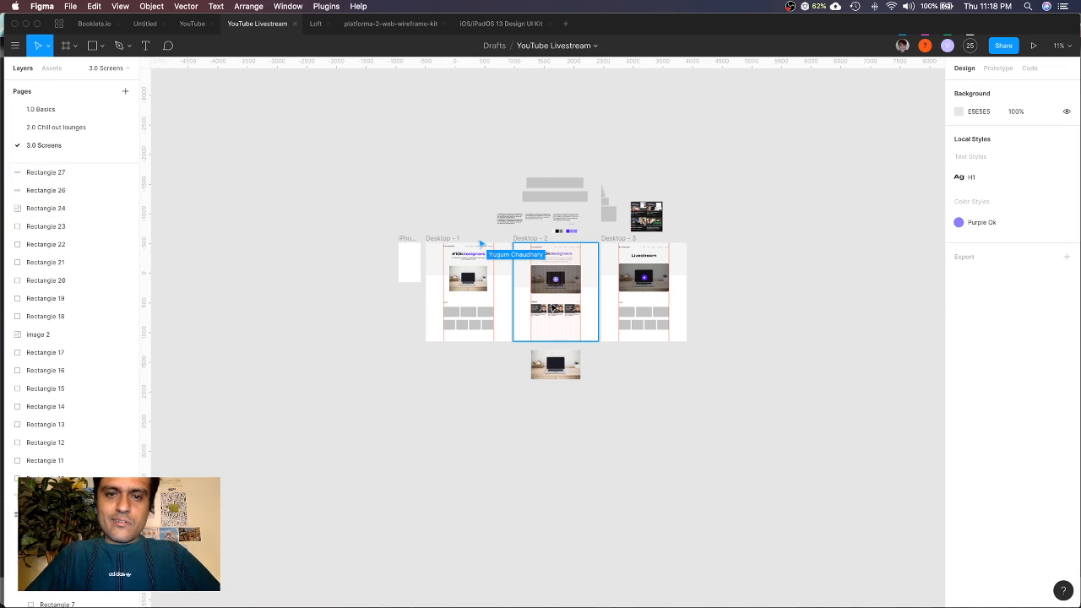
Paste the YouTube screenshot as a separate image, scale it to about 1999 × 953 px and place it beneath the laptop image
key(super+v)
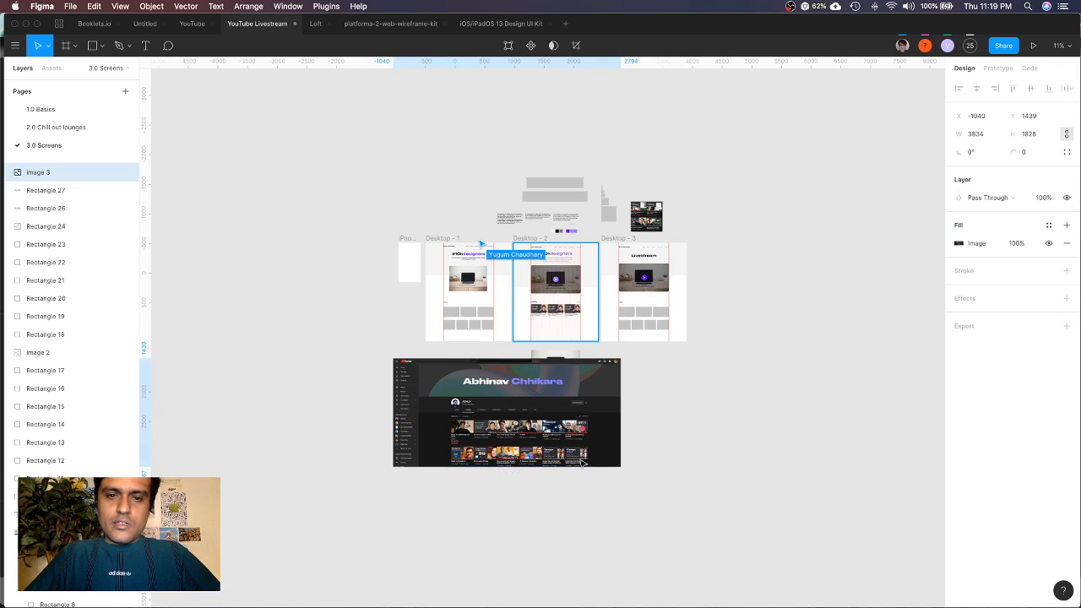
drag(582, 463, 507, 437)
drag(447, 405, 569, 412)
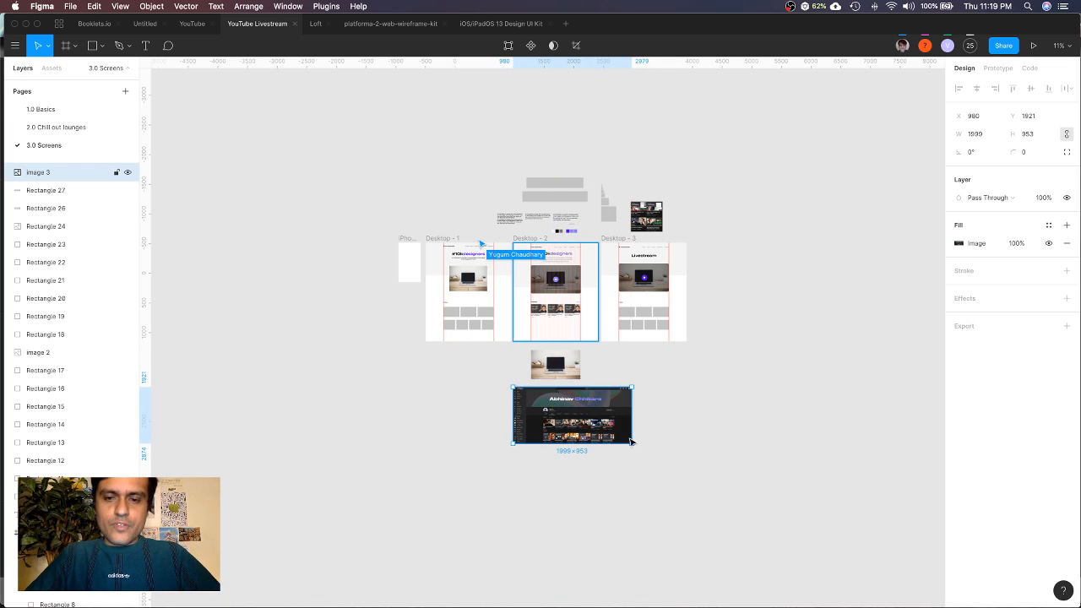
Draw a 1999 × 953 px frame exactly around the YouTube screenshot and select the frame
scroll(576, 414, up, 5)
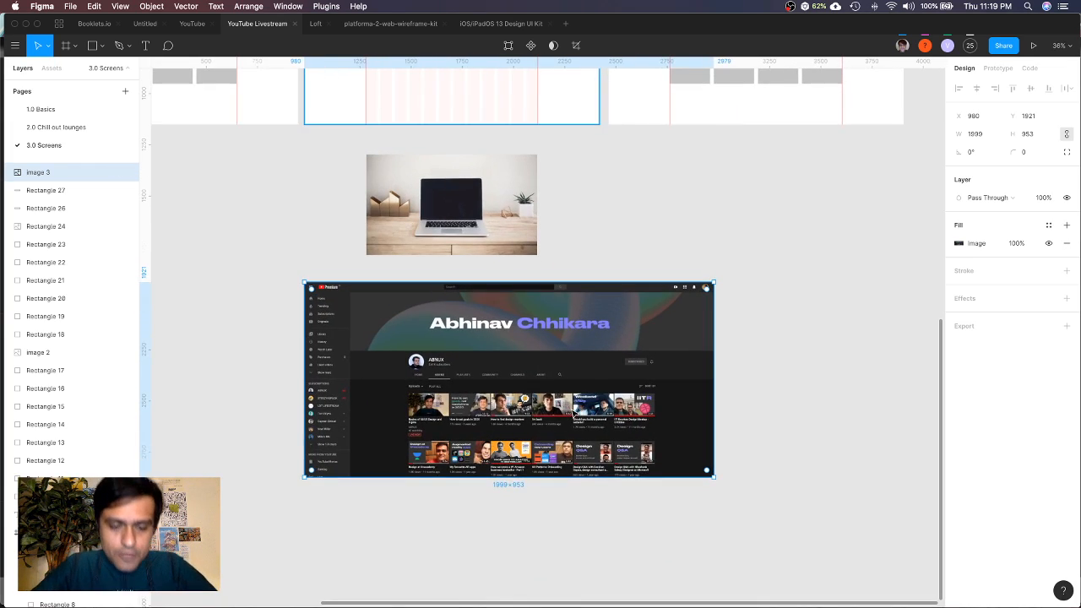
key(f)
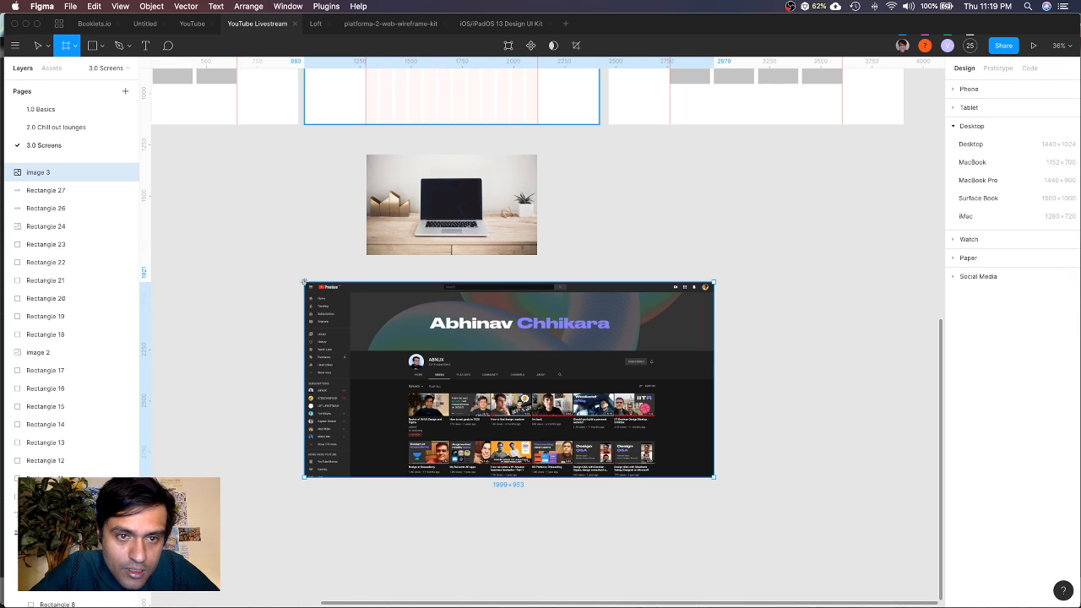
drag(305, 282, 716, 479)
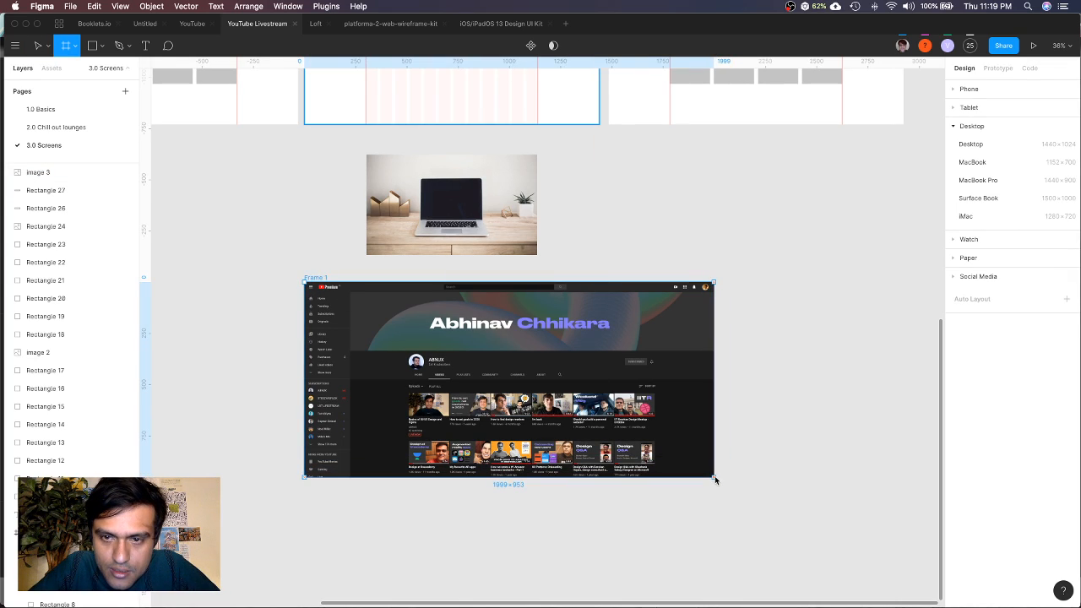
click(662, 507)
click(564, 416)
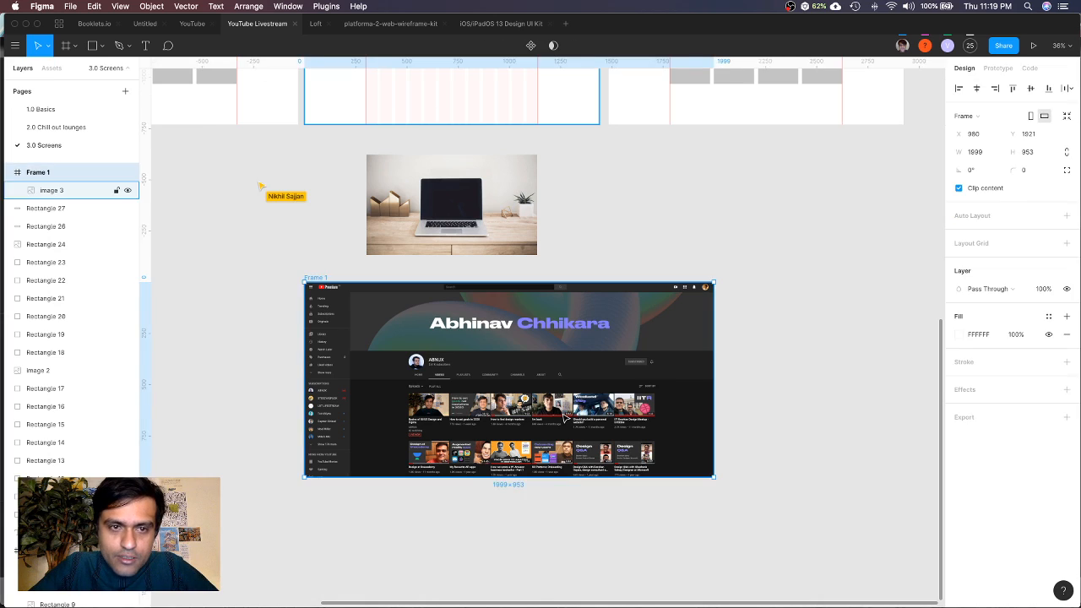
Add a layout grid to the screenshot frame and change its type from Grid to Columns
scroll(564, 416, up, 3)
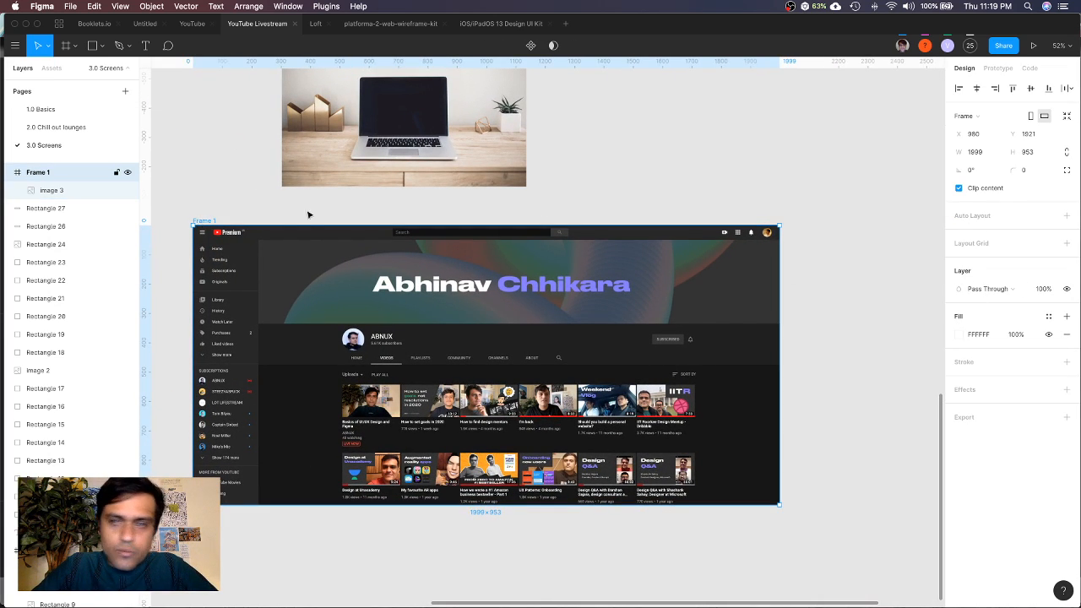
click(1067, 243)
click(960, 262)
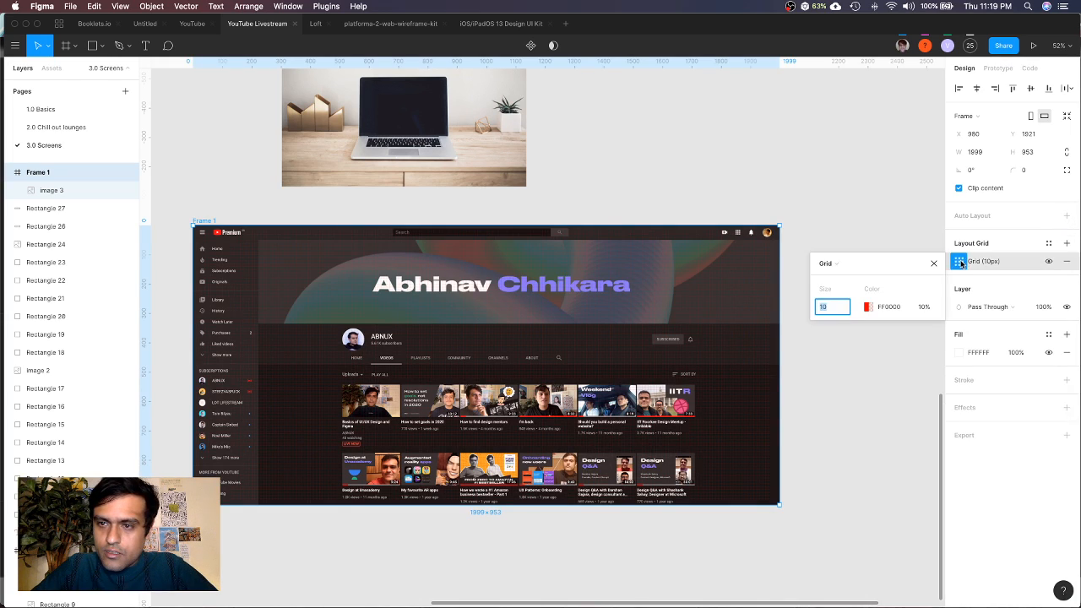
click(826, 264)
click(840, 279)
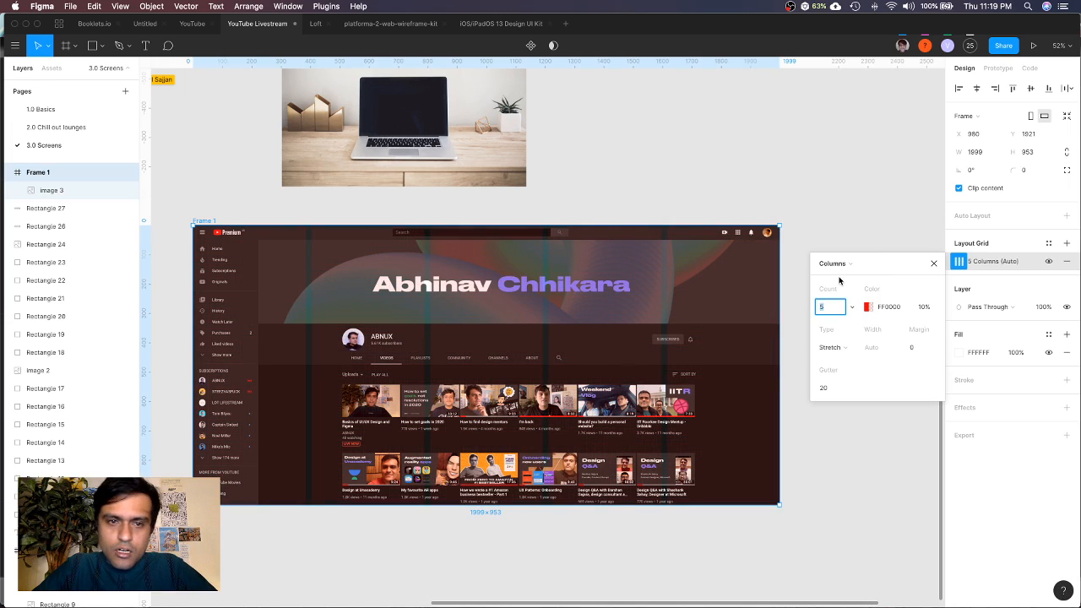
Try column margins of 20, 100 and 200 on the screenshot frame and settle on a margin of 500
click(914, 349)
text(20)
key(Return)
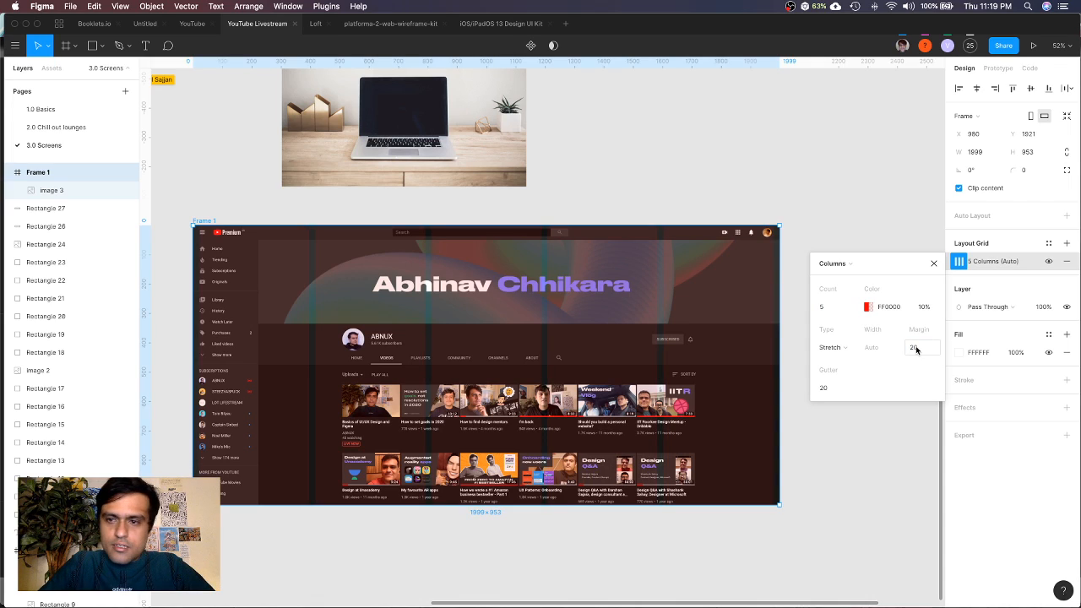
click(917, 349)
text(100)
key(Return)
click(916, 350)
text(20)
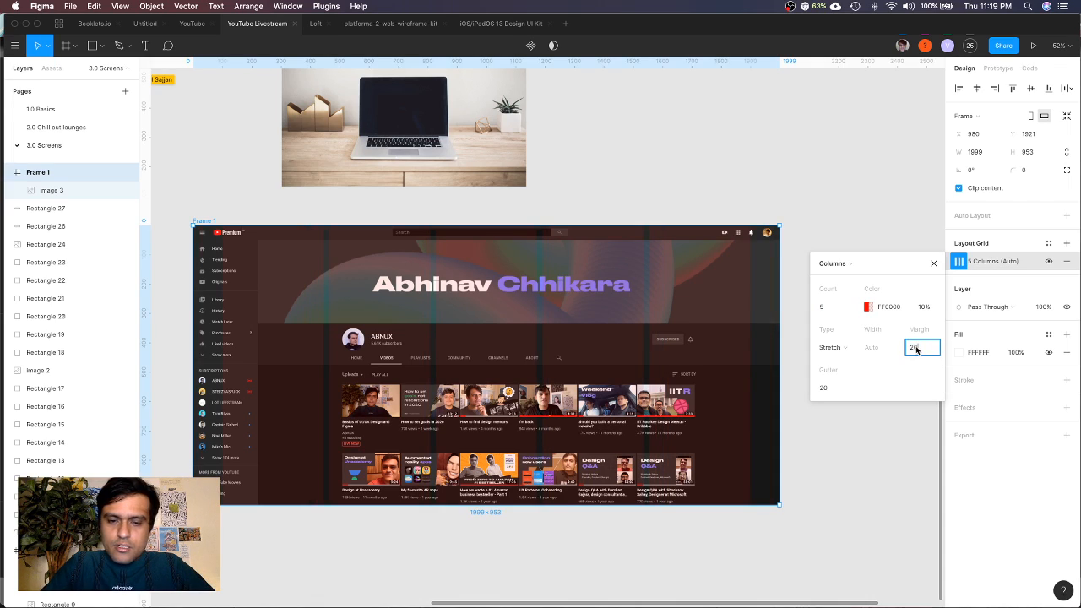
text(0)
key(Return)
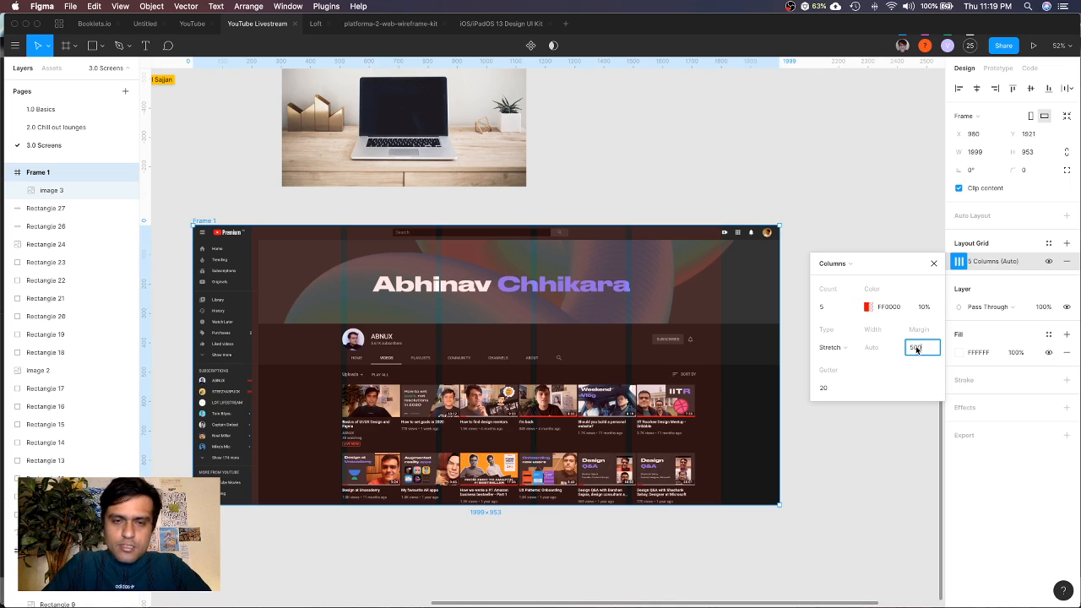
key(Return)
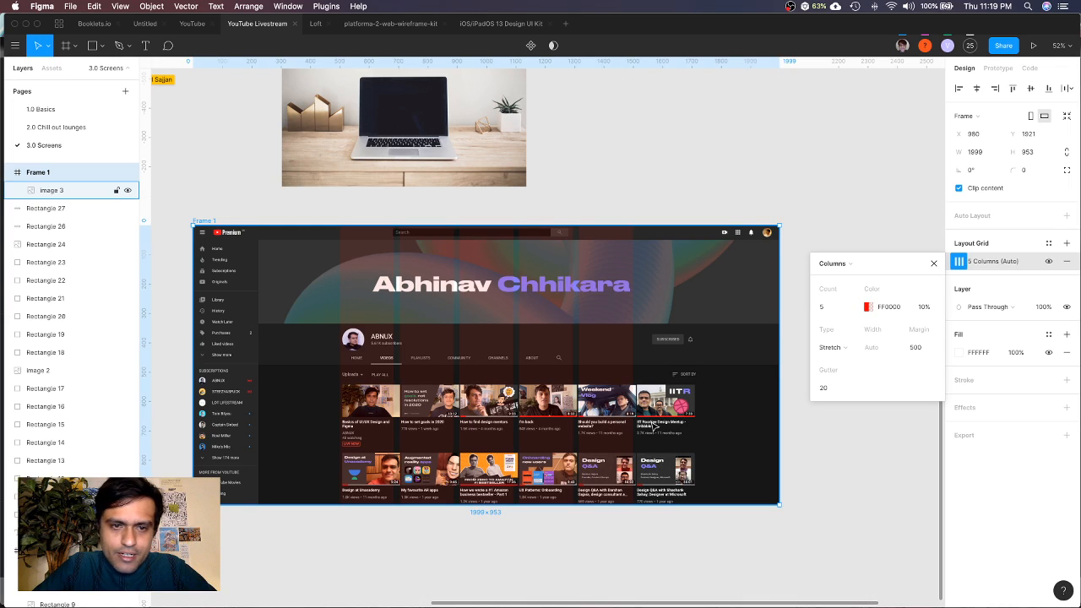
Set the screenshot frame's column count to 12
click(825, 389)
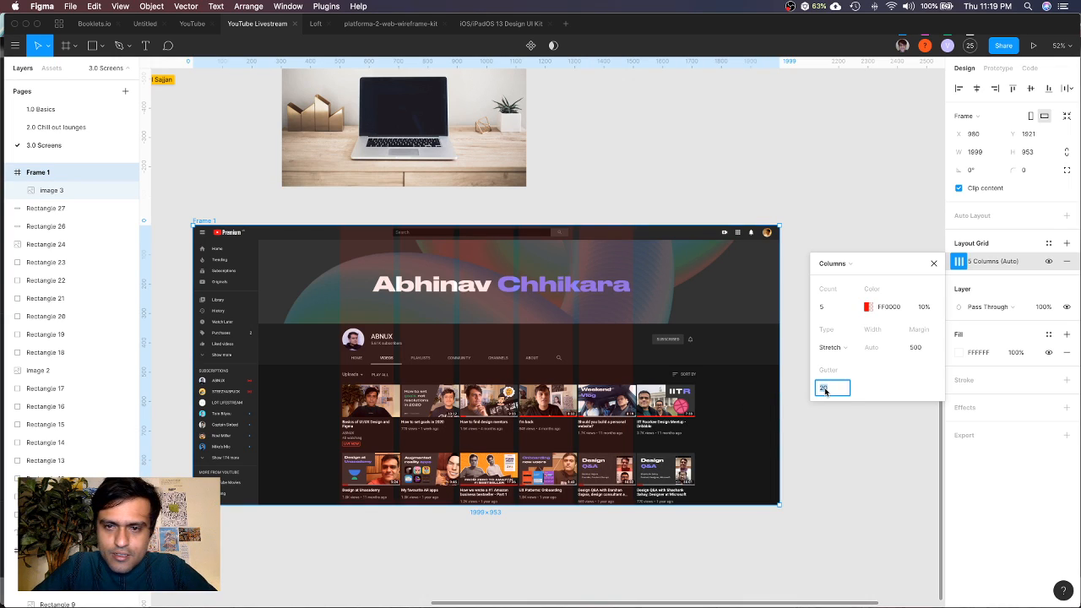
click(825, 308)
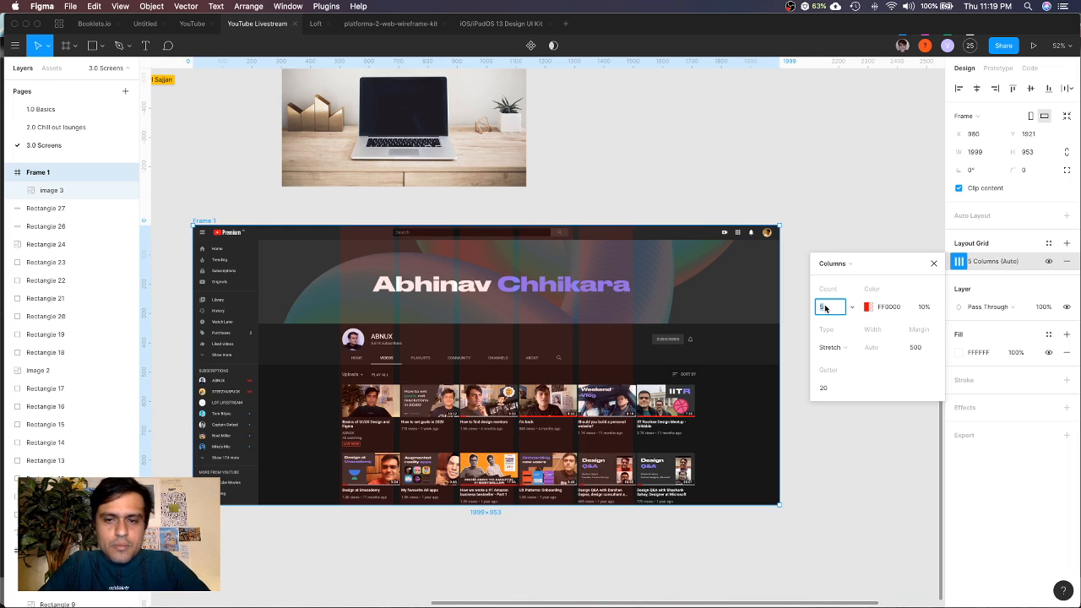
key(Return)
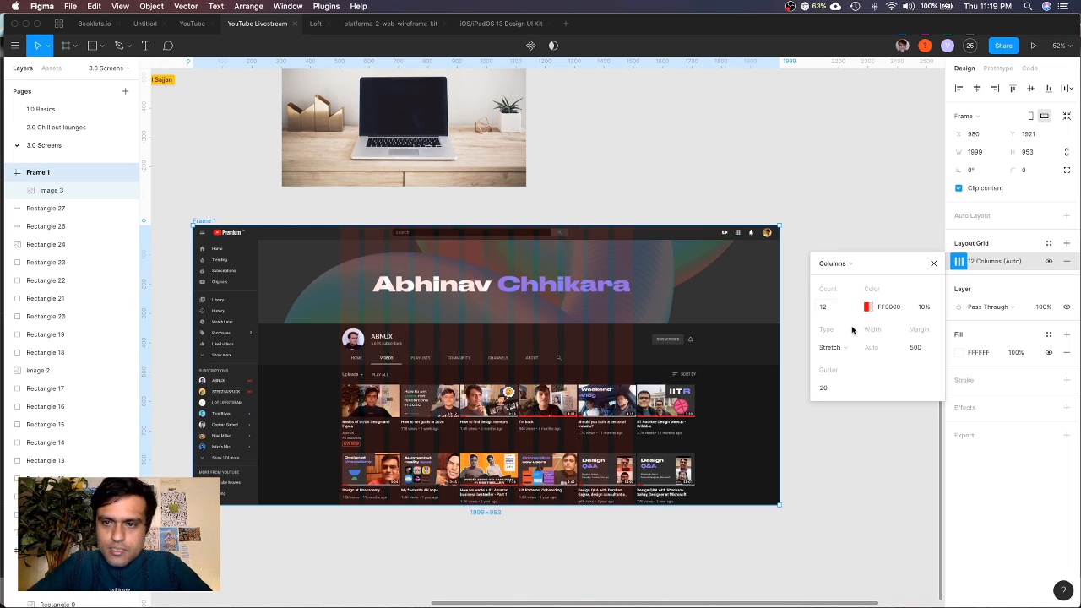
Try a gutter of 80 for the column grid and undo the change
click(831, 387)
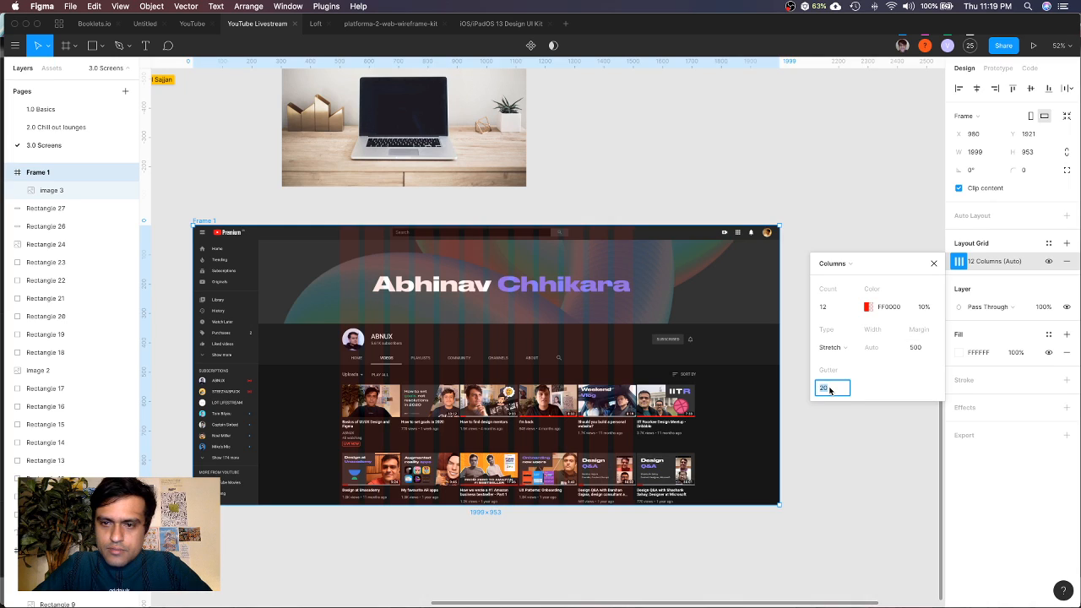
key(Return)
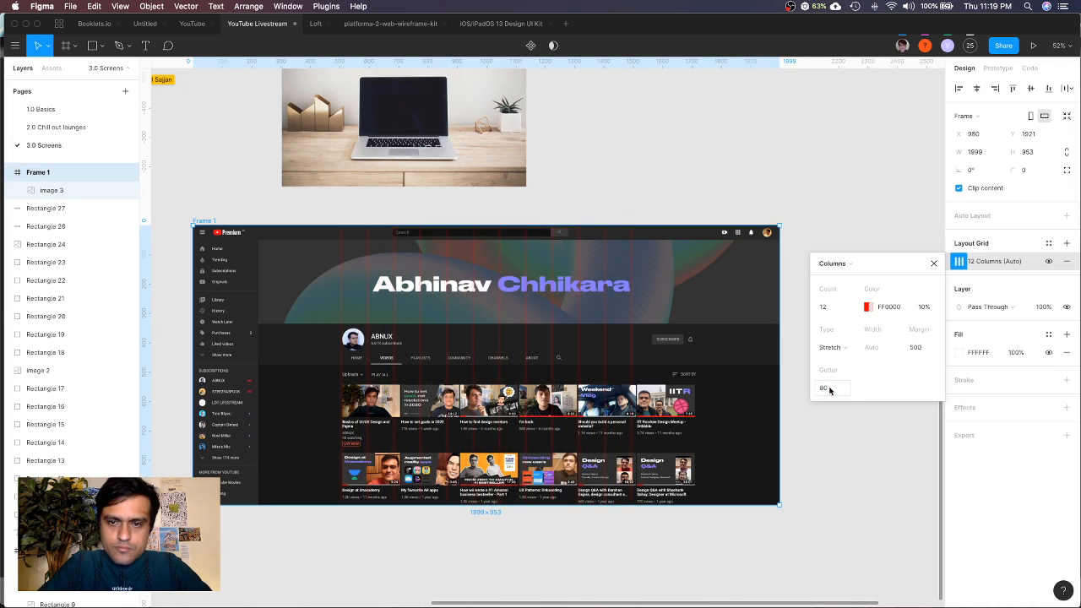
key(super+z)
Set the column grid's gutter to 16
click(832, 390)
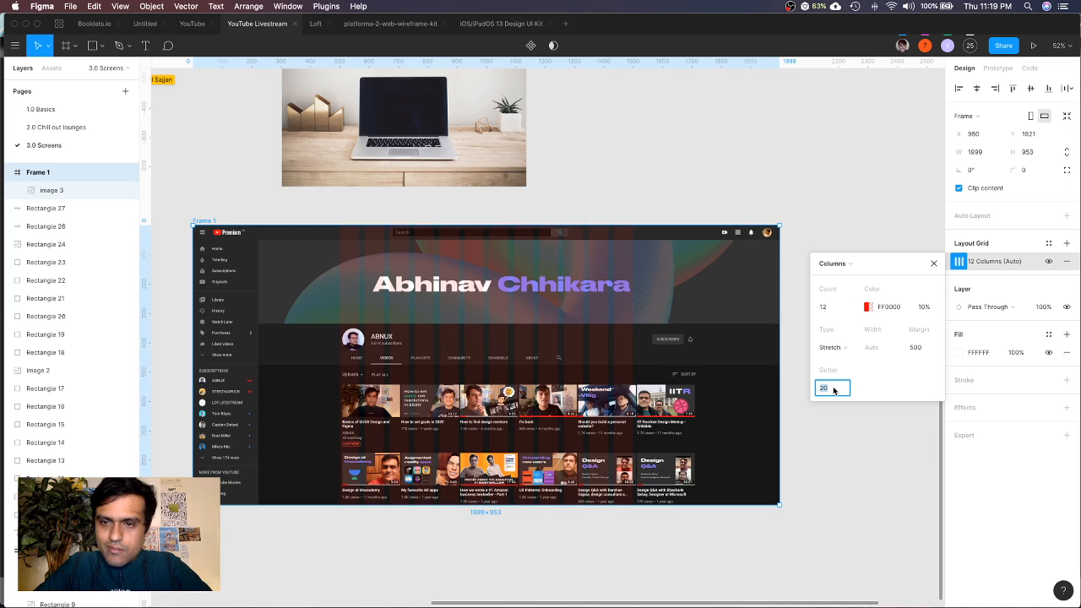
text(16)
key(Return)
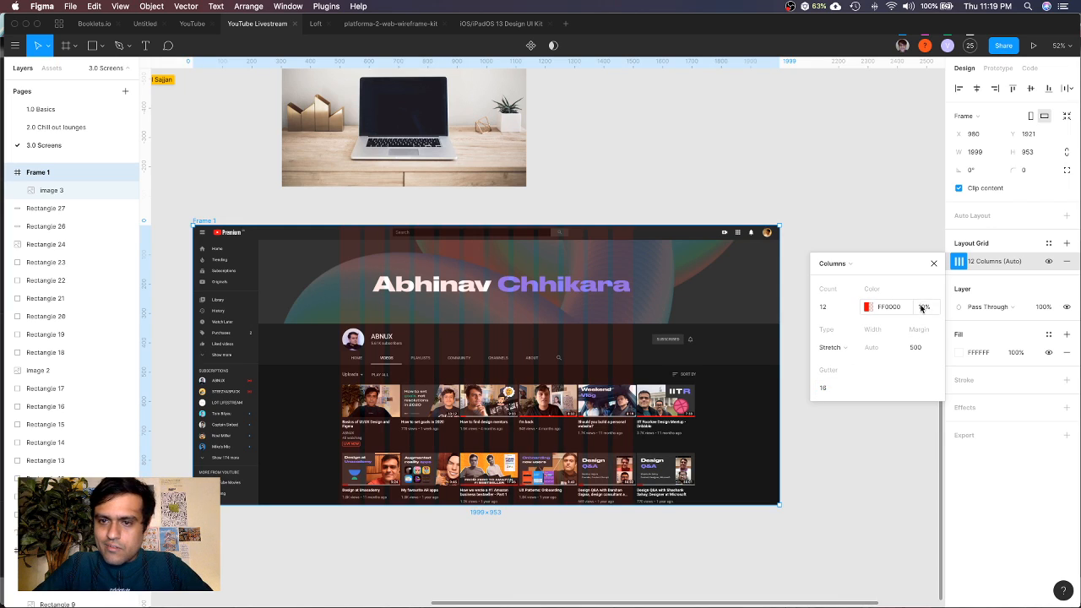
Try the Left type for the 12-column grid and settle on the Center type
click(840, 349)
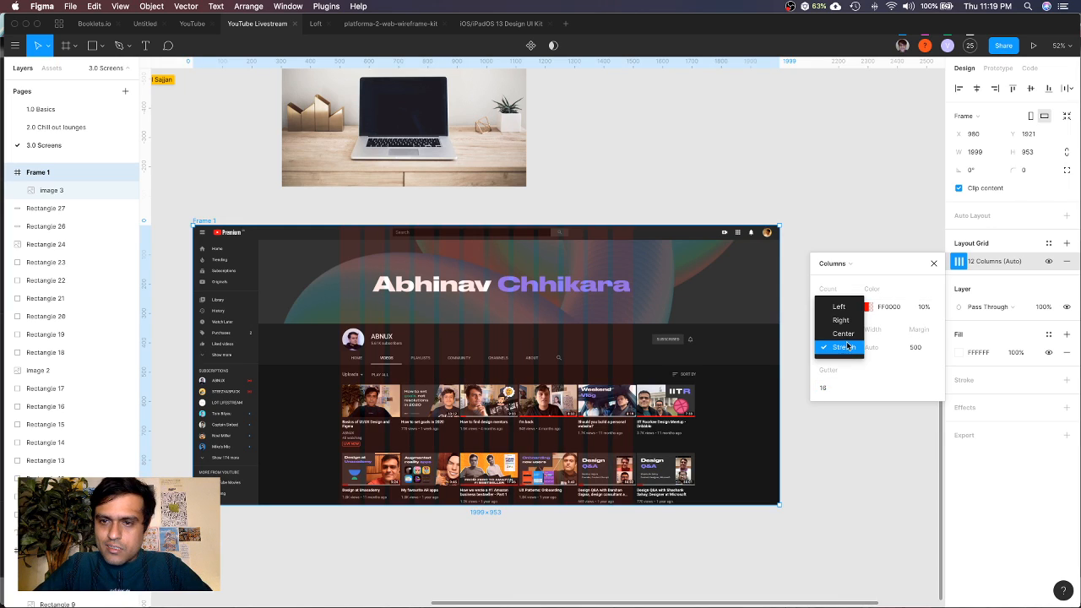
click(845, 308)
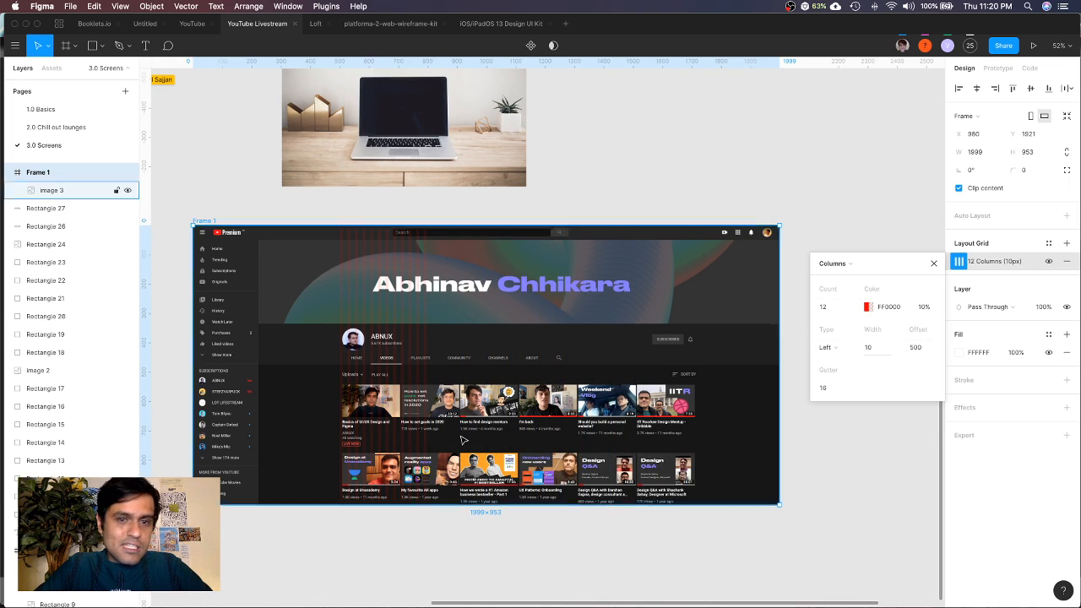
scroll(879, 334, up, 3)
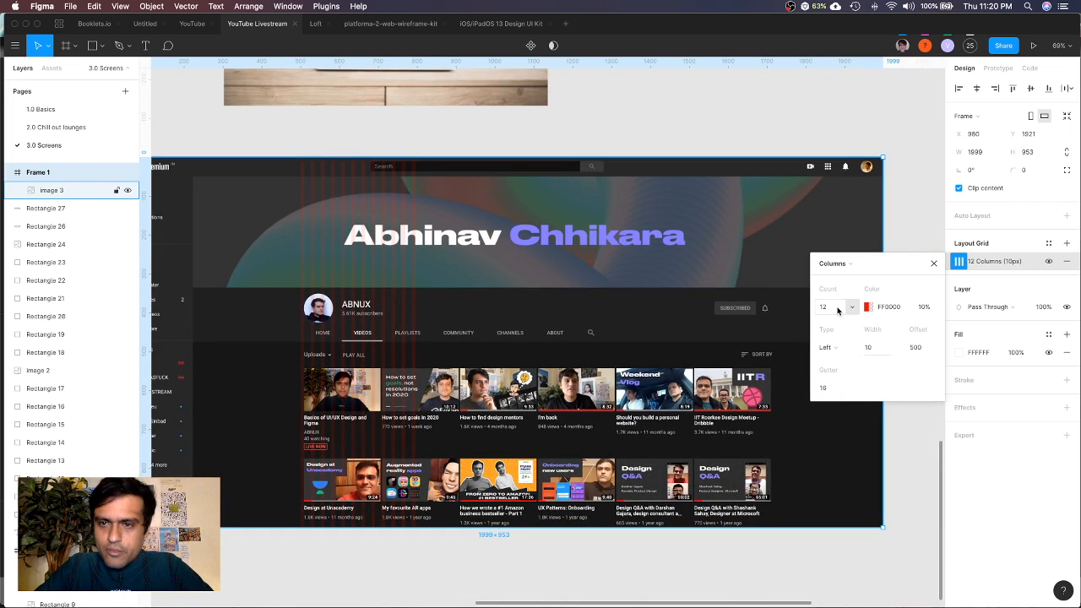
click(851, 309)
click(850, 310)
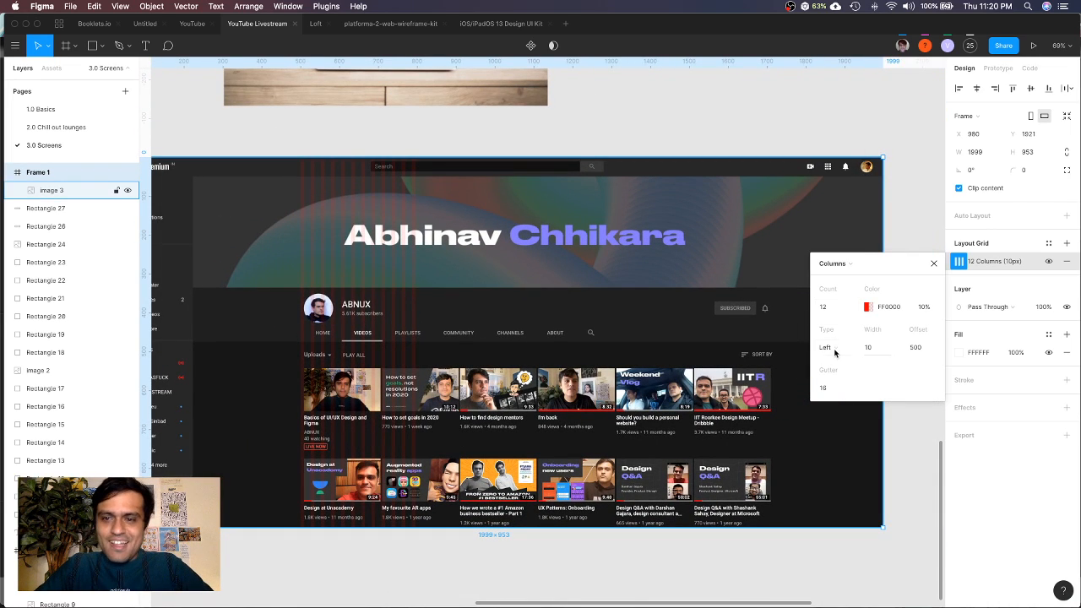
click(832, 347)
click(841, 380)
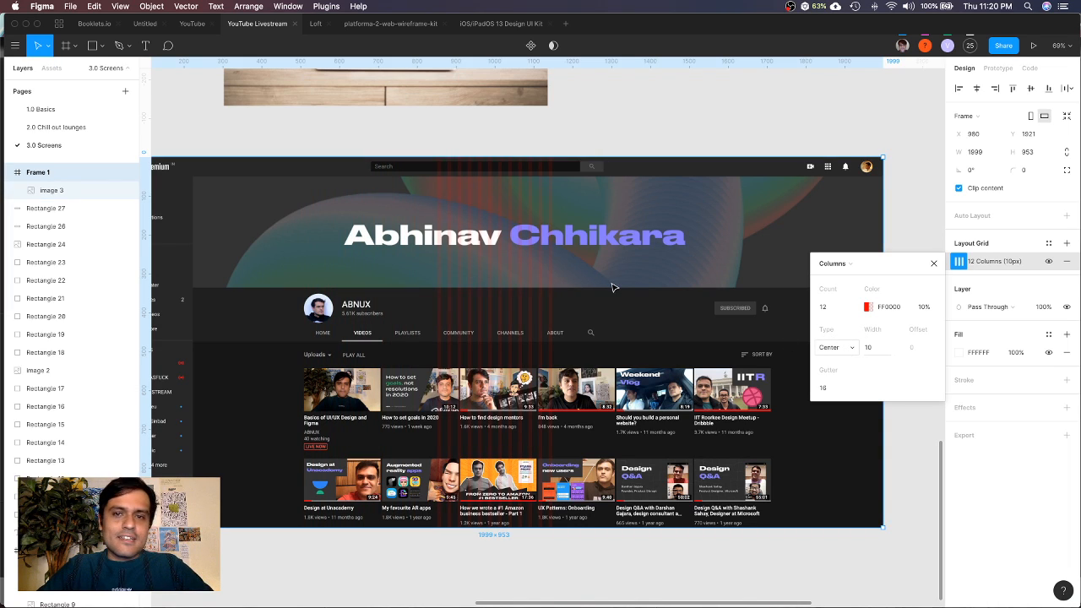
Draw a rectangle about 1196 by 102 across the second row of video thumbnails in the framed YouTube screenshot
scroll(612, 286, down, 5)
scroll(612, 288, up, 5)
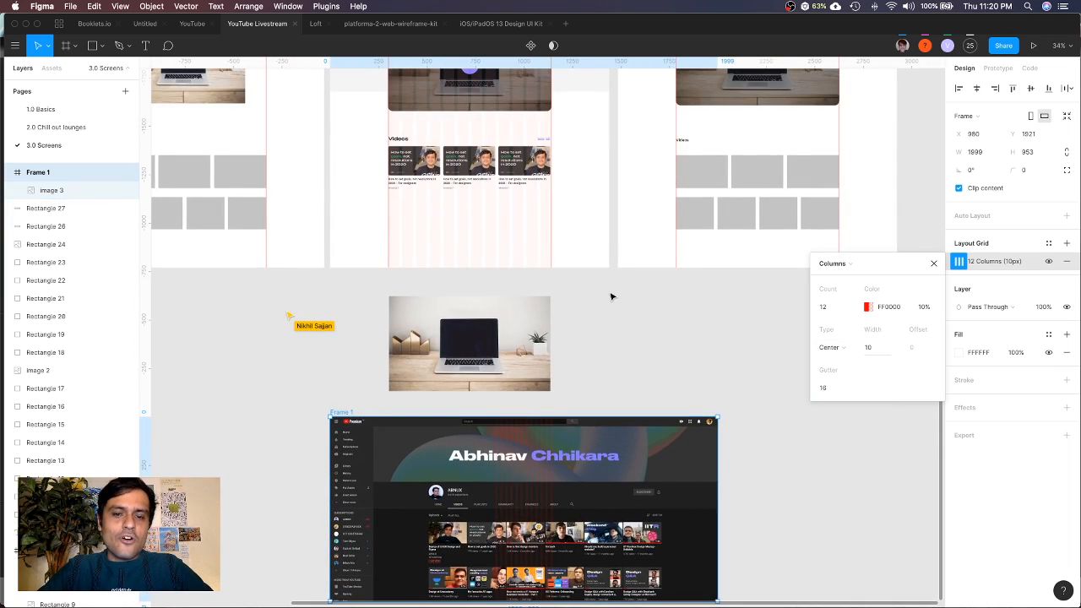
scroll(580, 357, down, 3)
scroll(485, 446, up, 5)
scroll(485, 450, right, 3)
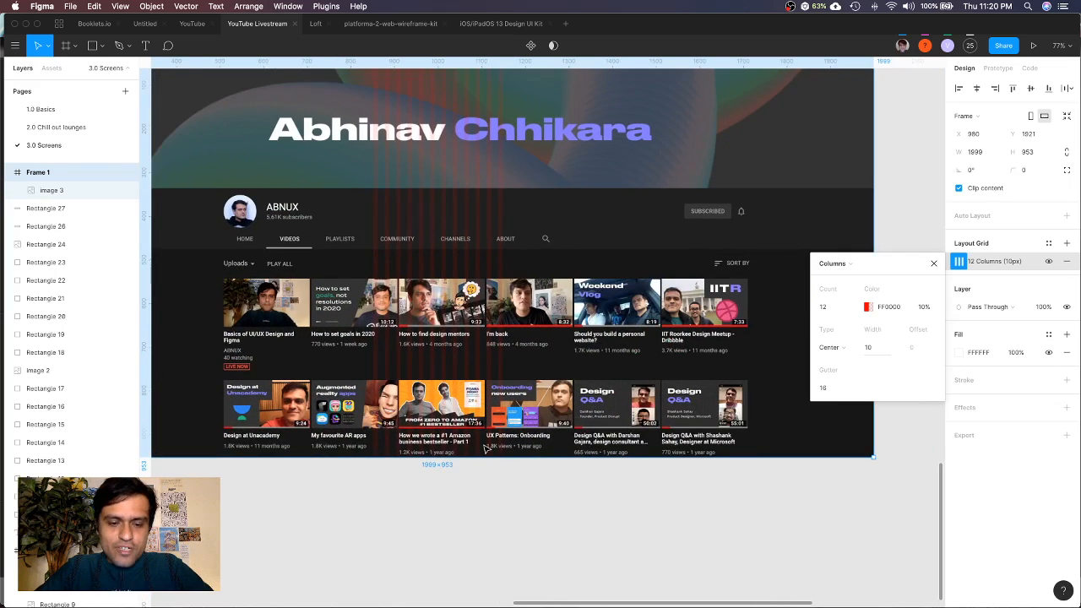
key(f)
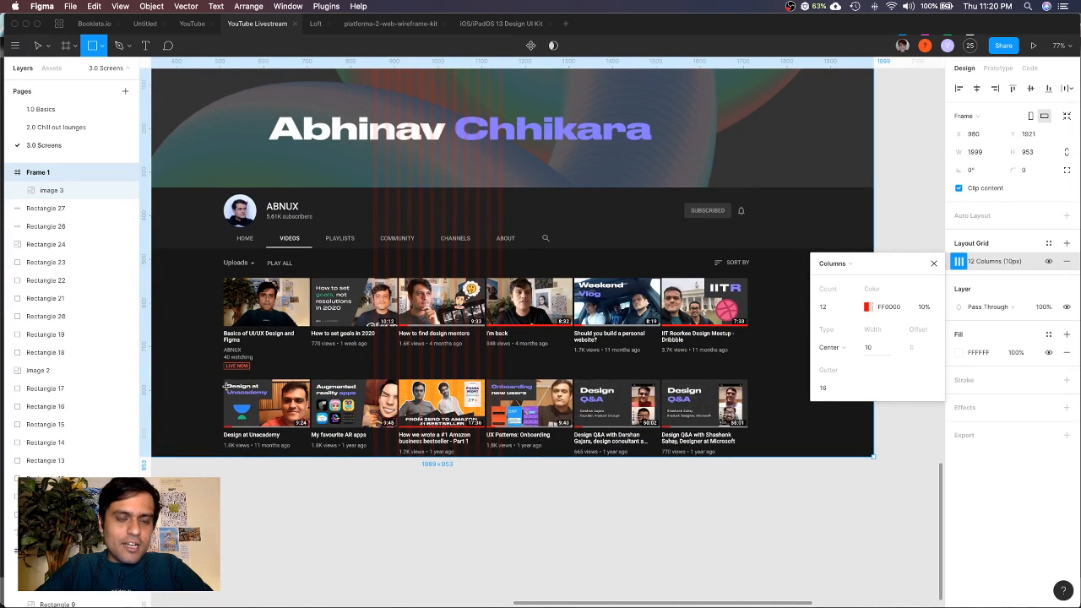
drag(224, 385, 746, 434)
Extend the rectangle's right and left edges to the outer edges of the thumbnail row, for a width of 1201, and check its width
scroll(747, 433, up, 10)
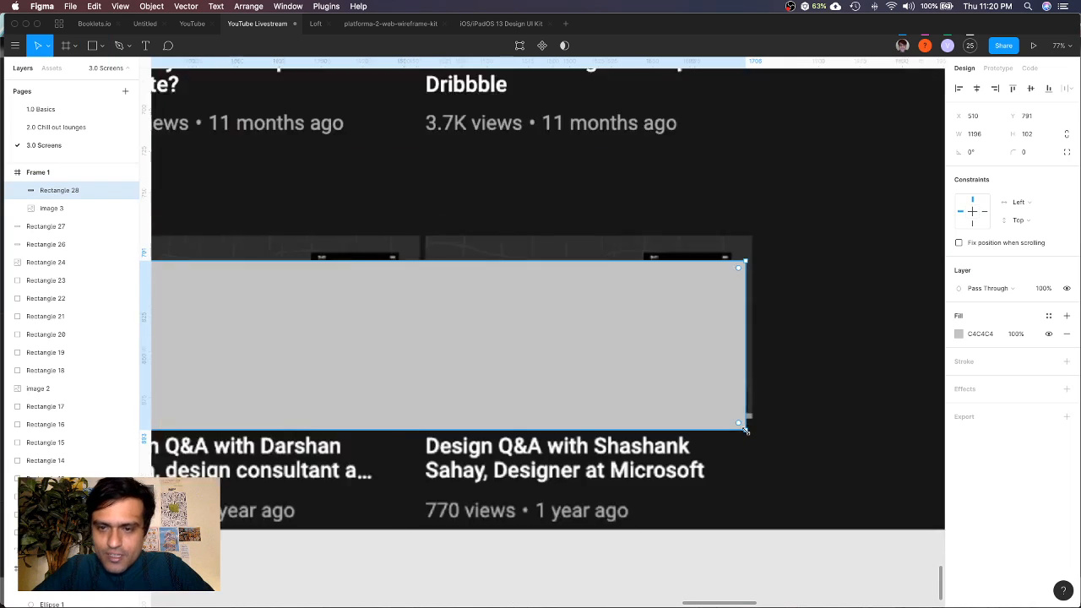
drag(741, 372, 755, 372)
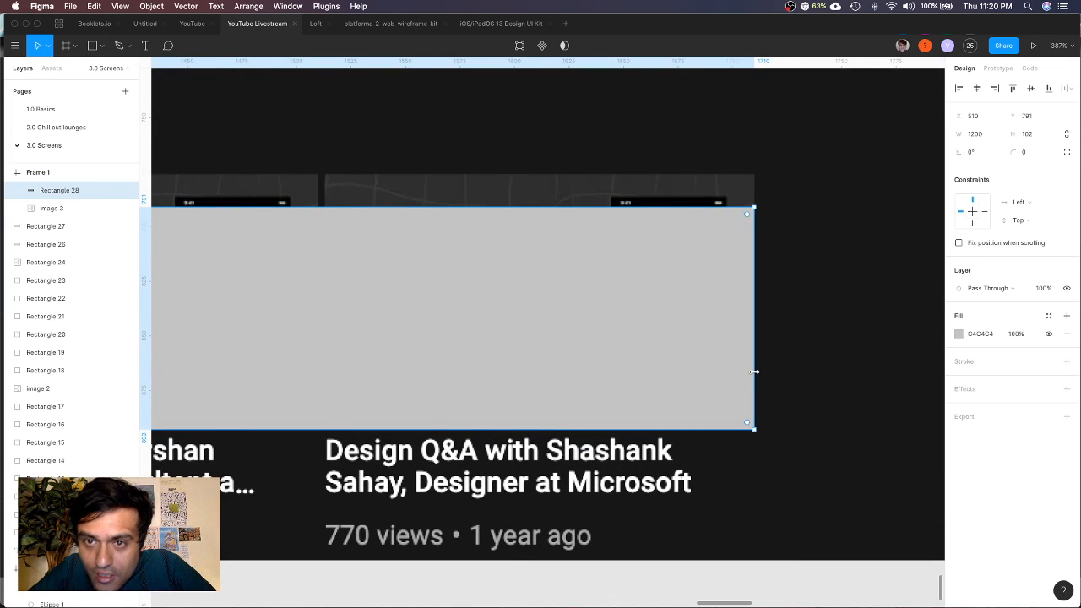
scroll(755, 375, left, 15)
scroll(756, 375, left, 15)
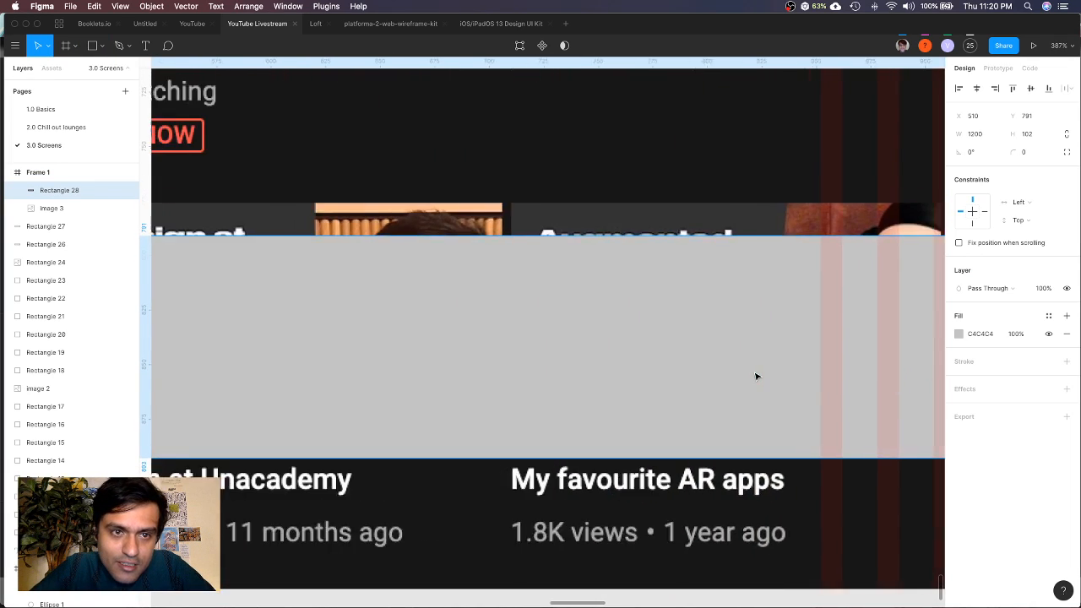
scroll(495, 275, up, 5)
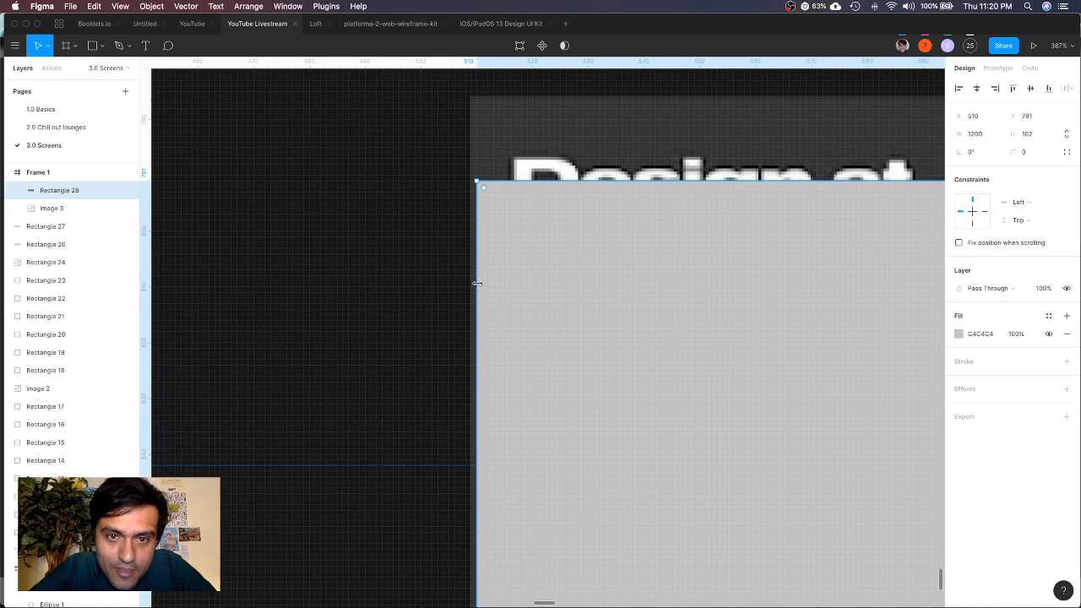
drag(478, 283, 470, 284)
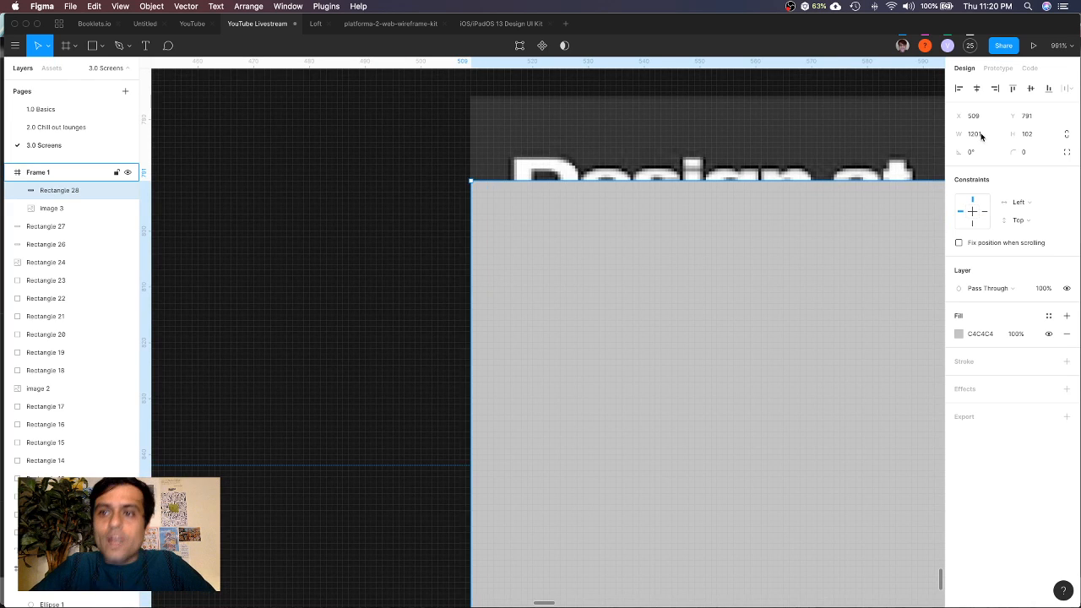
click(975, 133)
scroll(602, 321, down, 10)
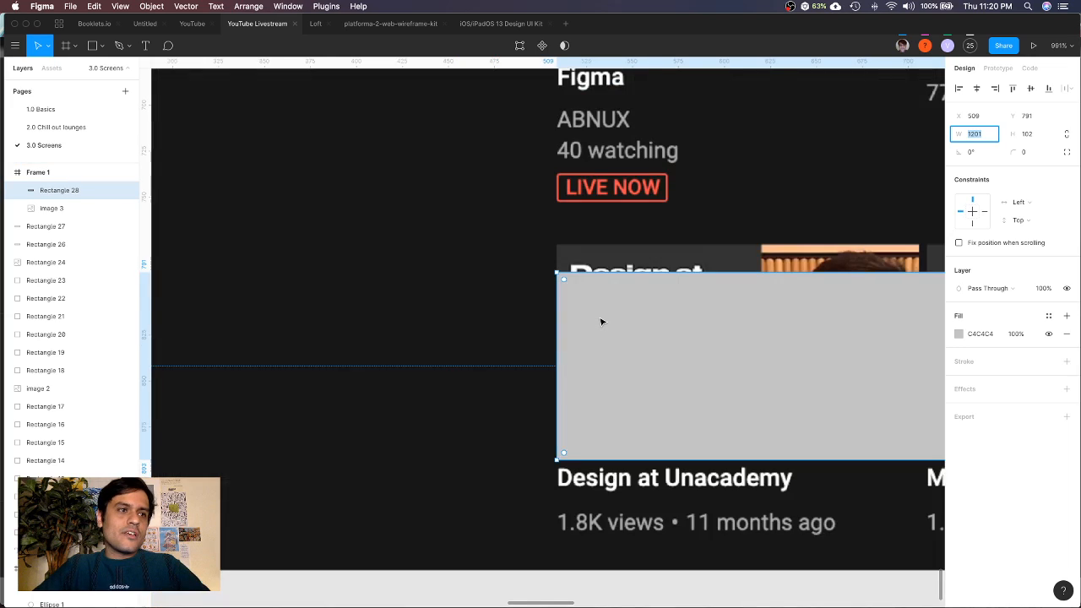
scroll(601, 321, down, 8)
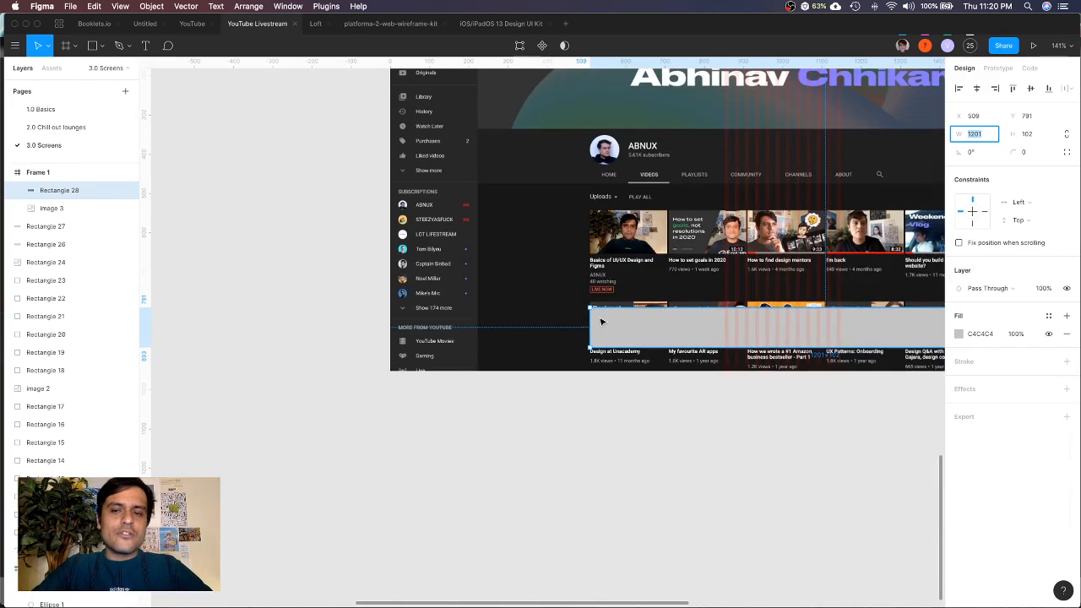
Try a margin of 100 for the 12-column grid on the Desktop - 2 frame
scroll(602, 321, up, 5)
scroll(601, 321, up, 6)
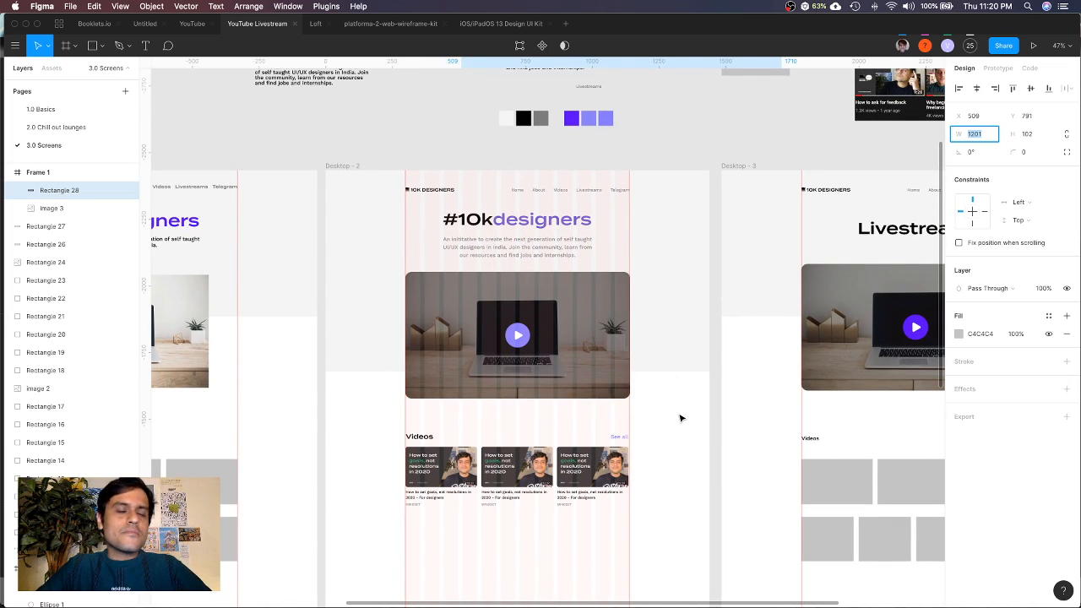
click(341, 167)
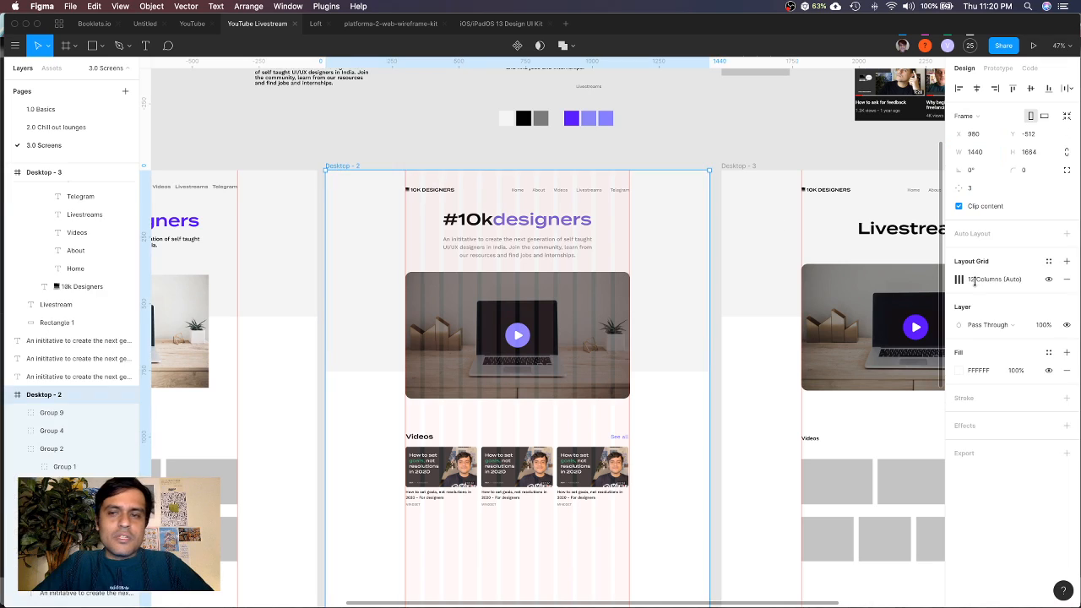
click(958, 279)
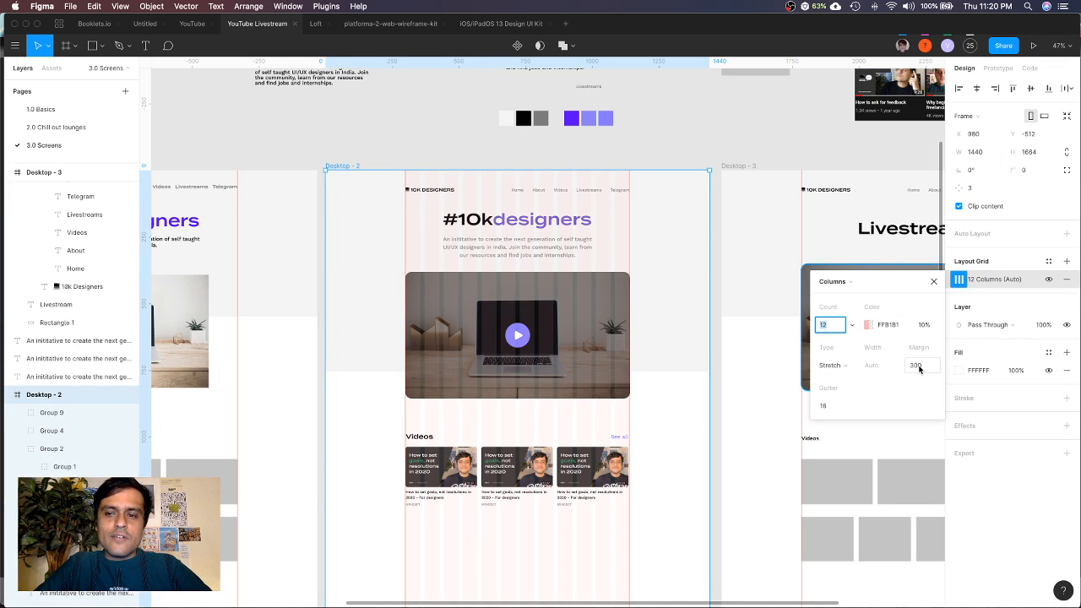
click(916, 366)
text(1)
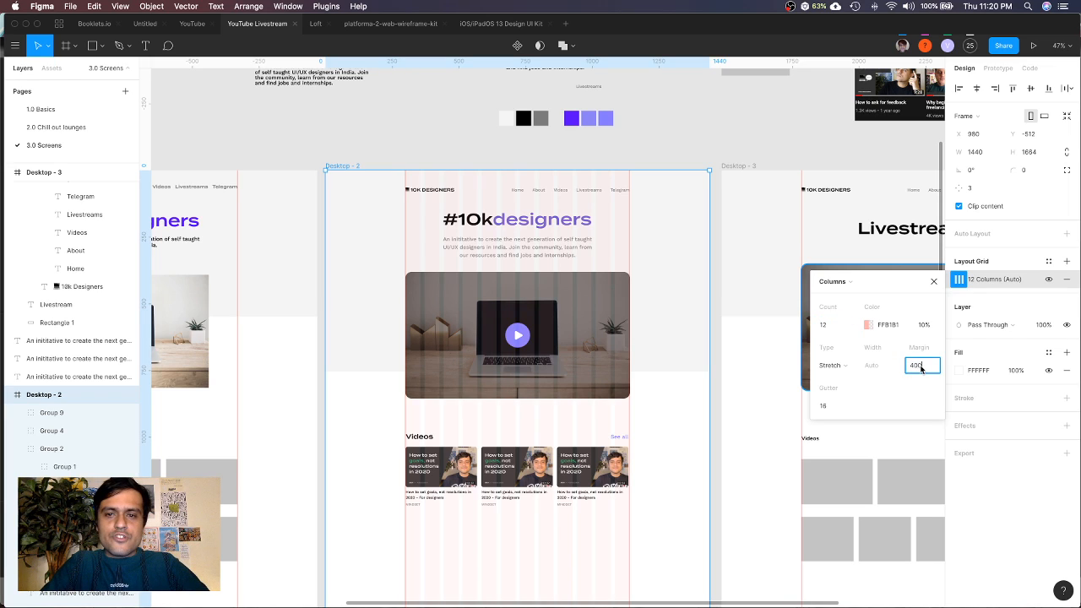
text(00)
key(Return)
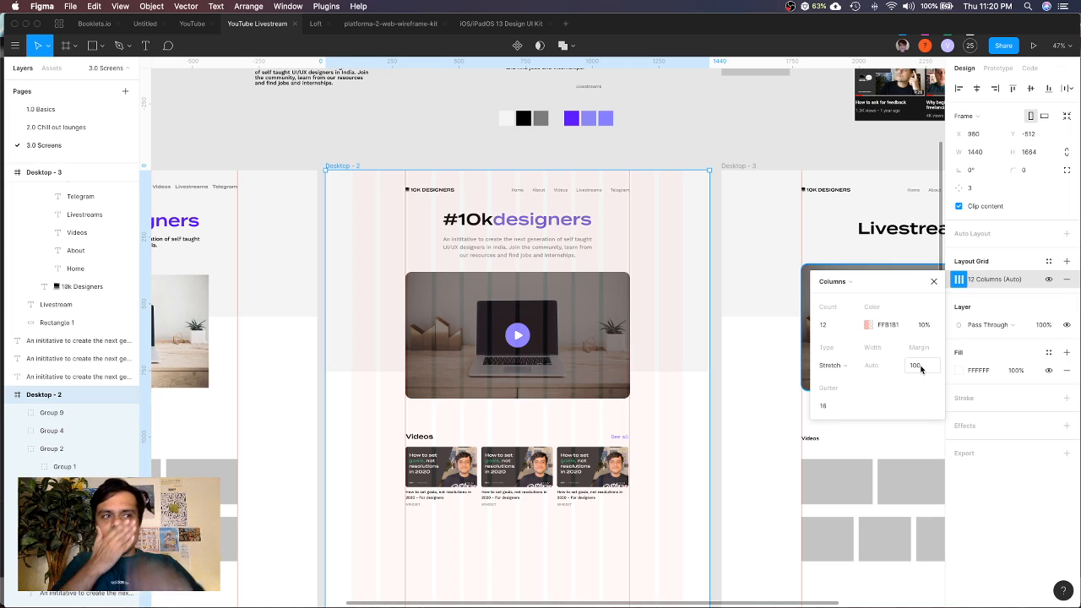
Set the Desktop - 2 column grid's margin to 300, close the grid settings and deselect the frame
click(921, 369)
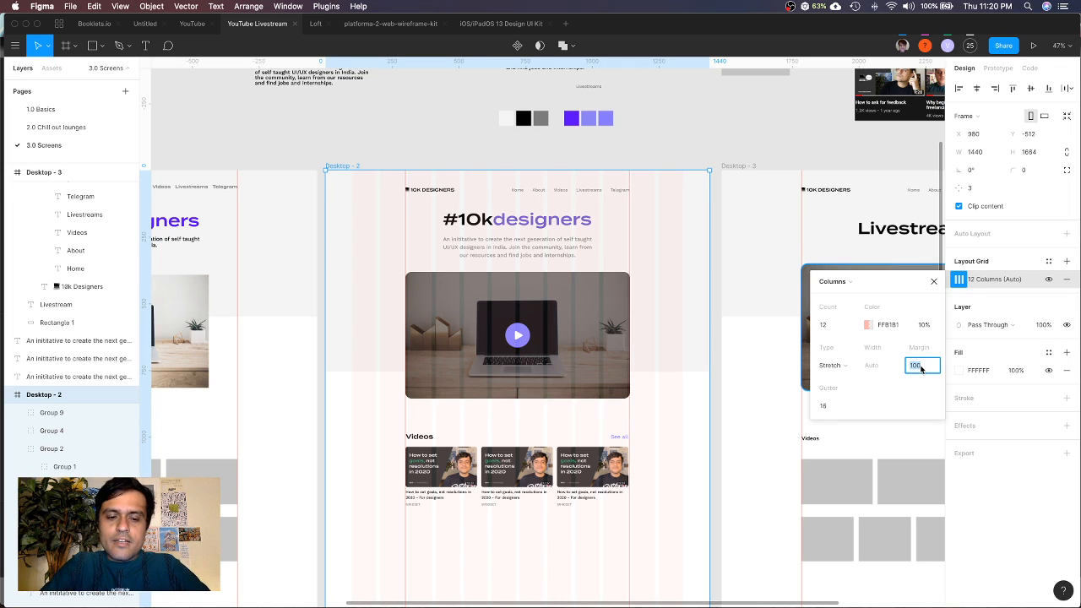
text(300)
key(Return)
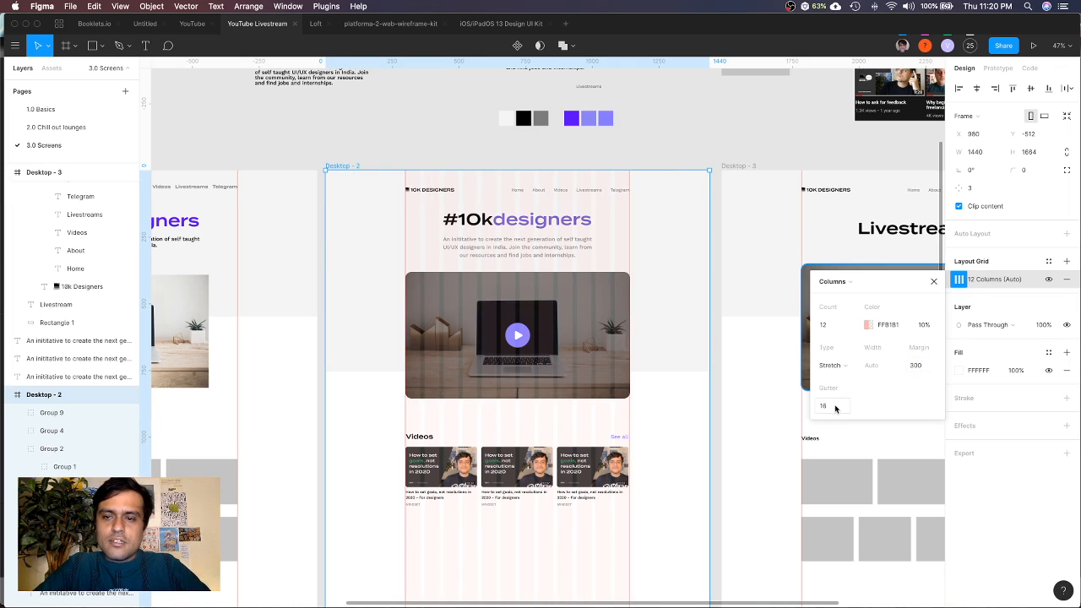
click(934, 282)
click(718, 293)
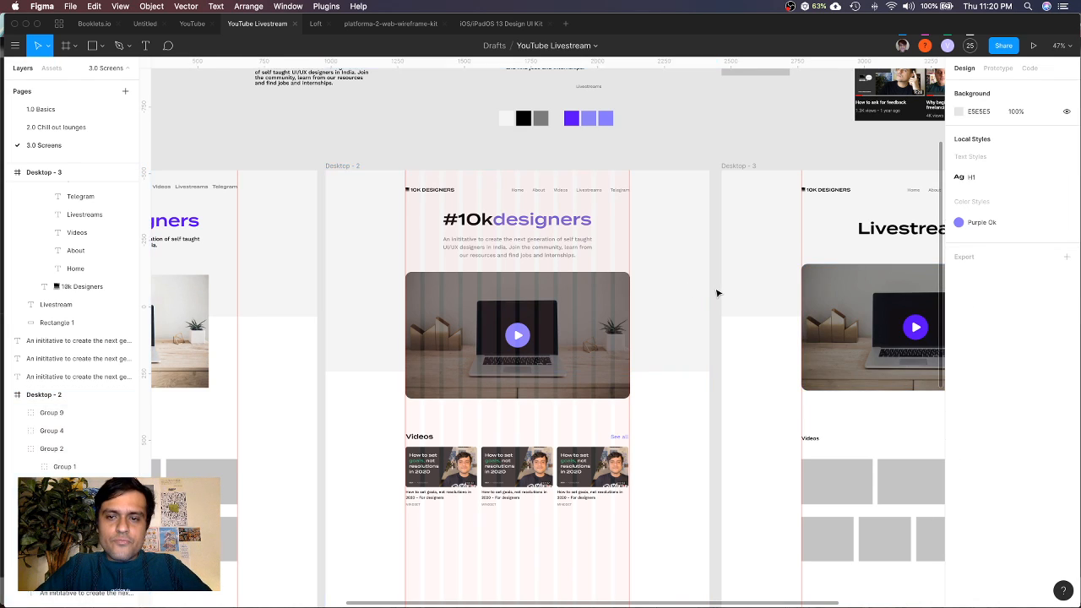
Switch to Chrome and show the booklets.io Instagram profile, highlighting its handle in the address
scroll(718, 293, down, 5)
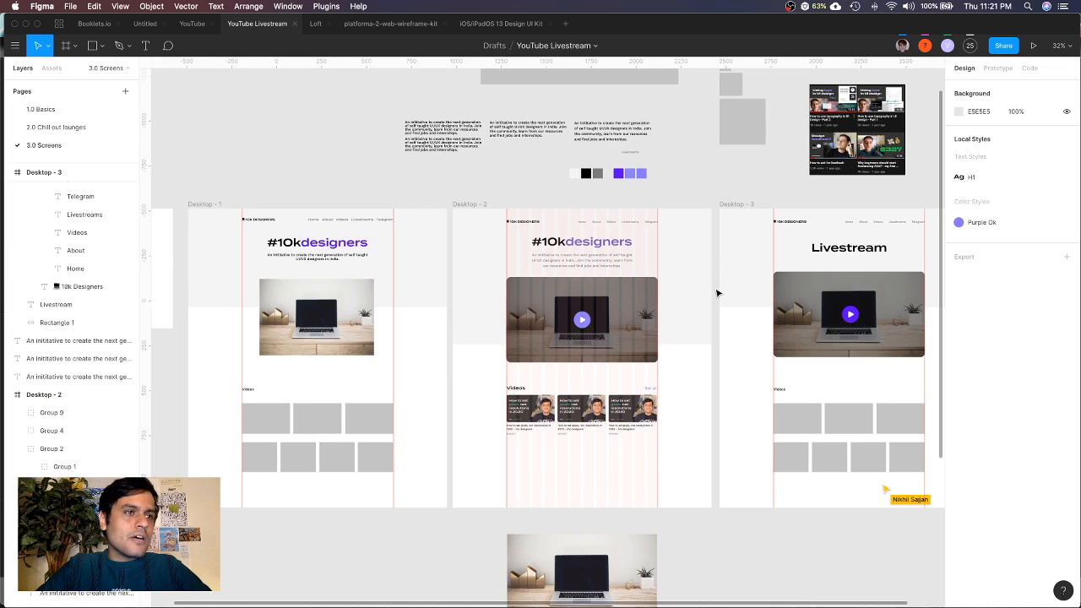
scroll(718, 293, right, 1)
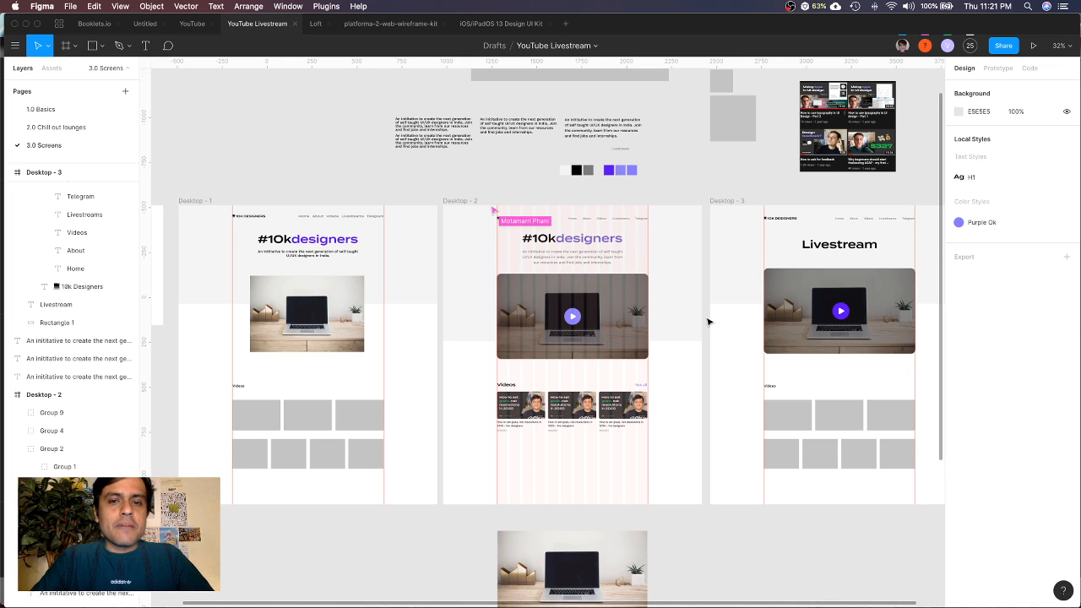
key(super+Tab)
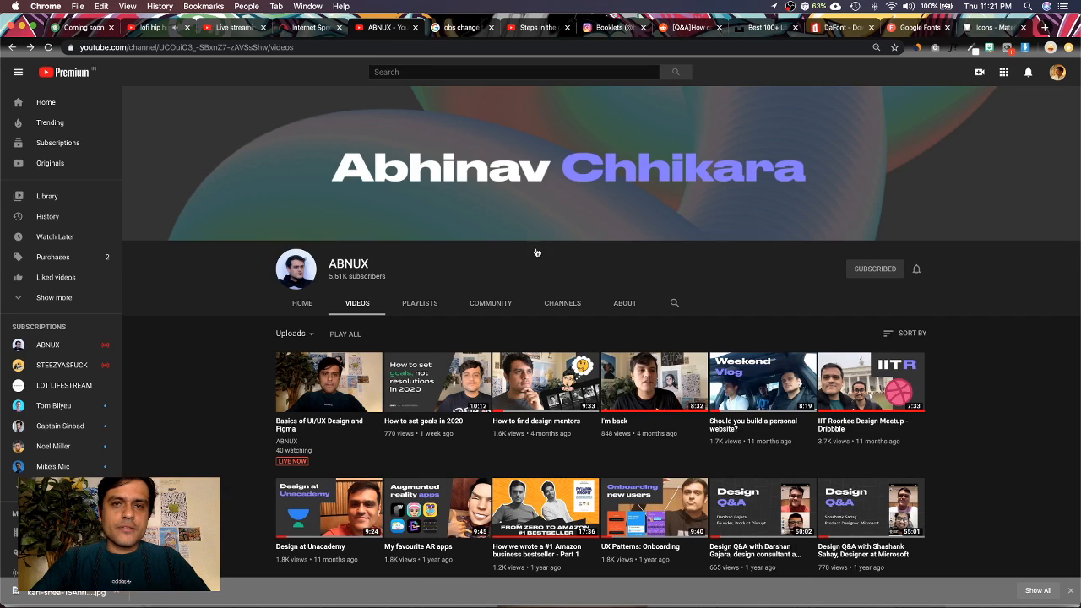
click(617, 26)
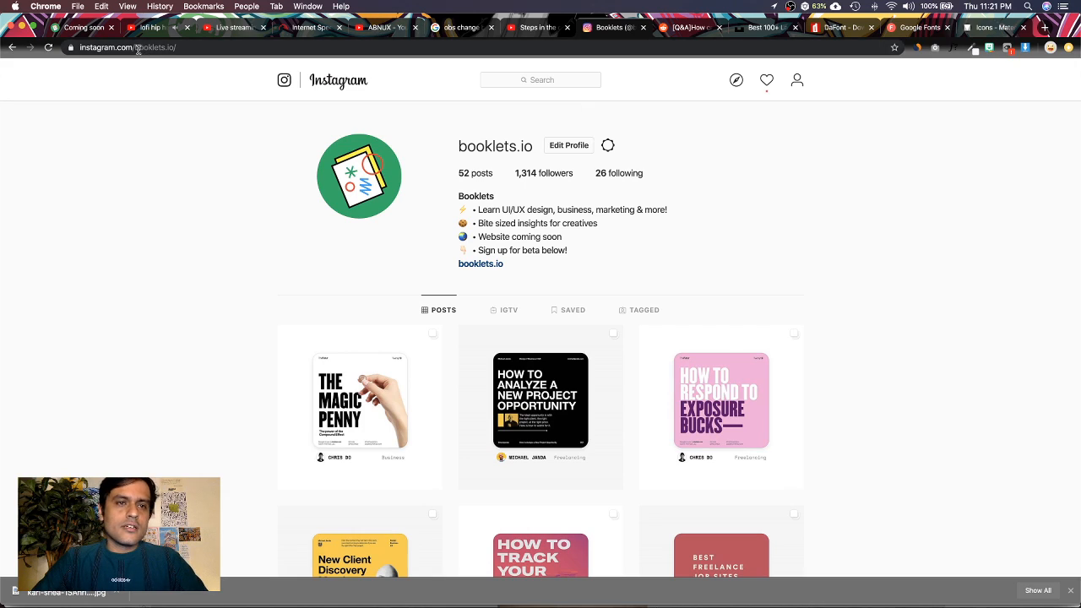
drag(135, 48, 209, 48)
Open the host's personal Instagram profile in a new browser tab
key(super+t)
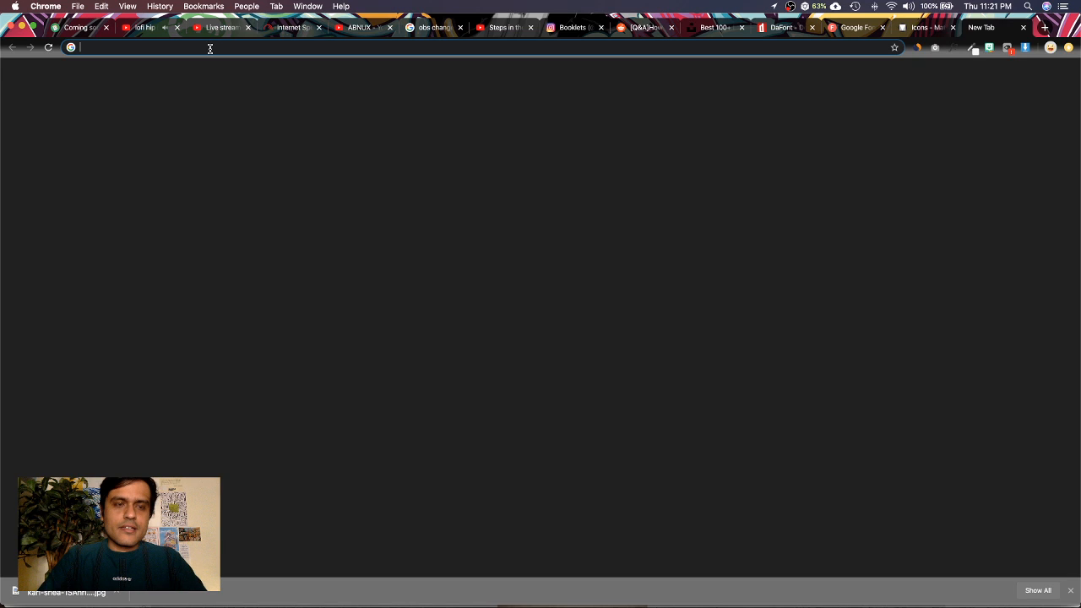
text(instagram.com/abhinavch)
key(Return)
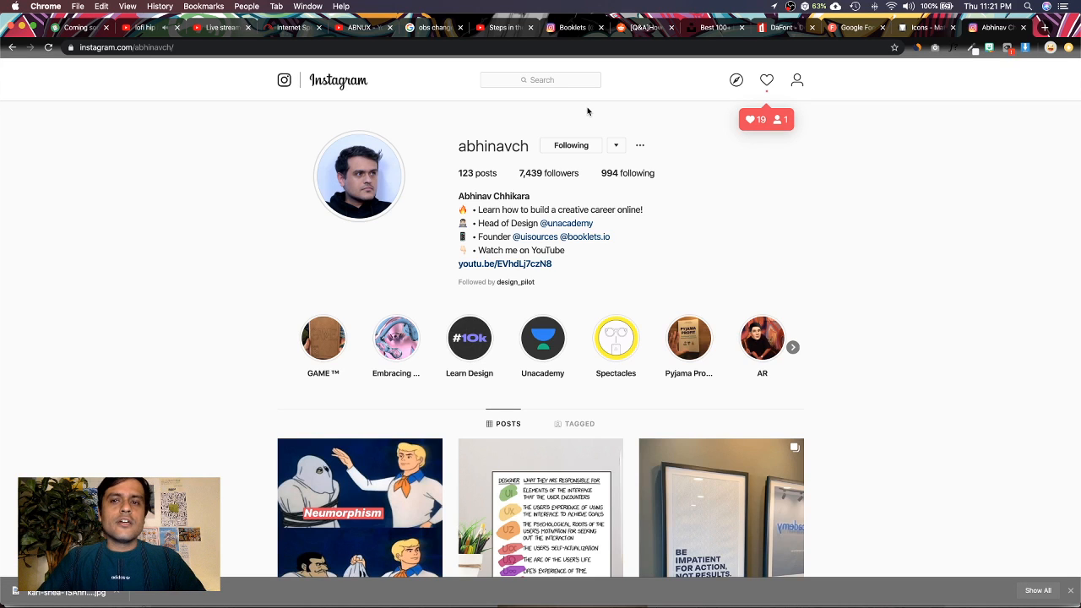
Return to the booklets.io Instagram profile and look through its grid of design posts
click(574, 30)
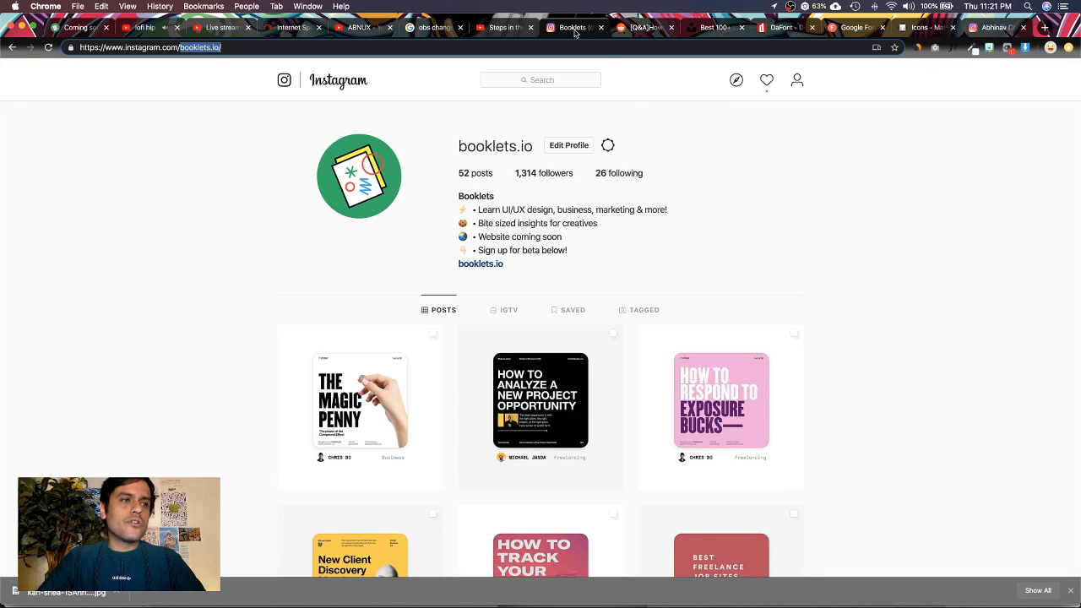
scroll(807, 323, down, 3)
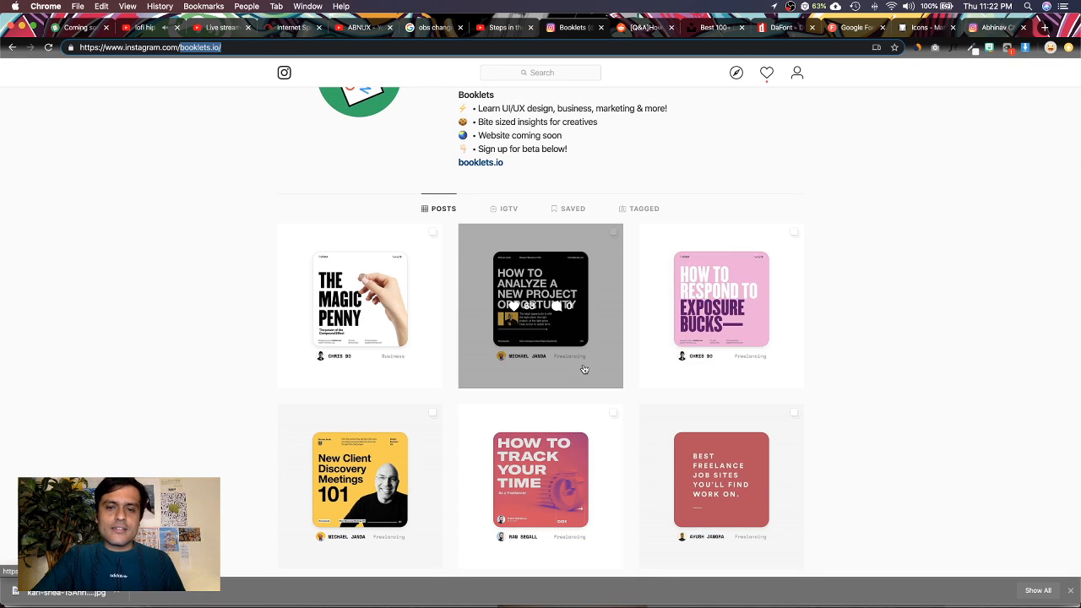
scroll(583, 370, down, 2)
scroll(618, 449, down, 5)
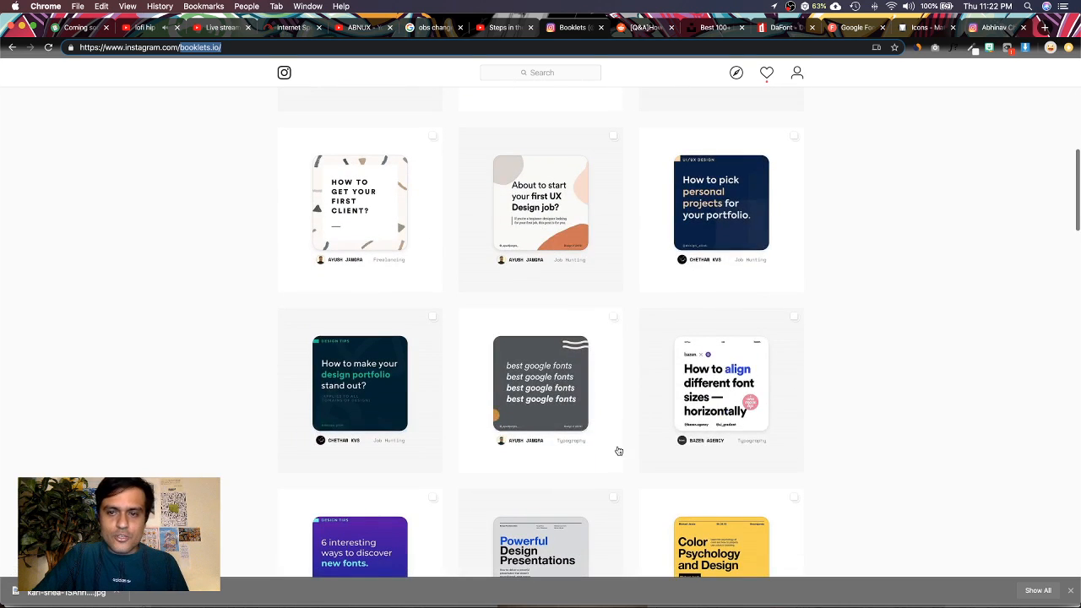
scroll(759, 264, up, 4)
scroll(755, 265, down, 2)
scroll(756, 265, down, 5)
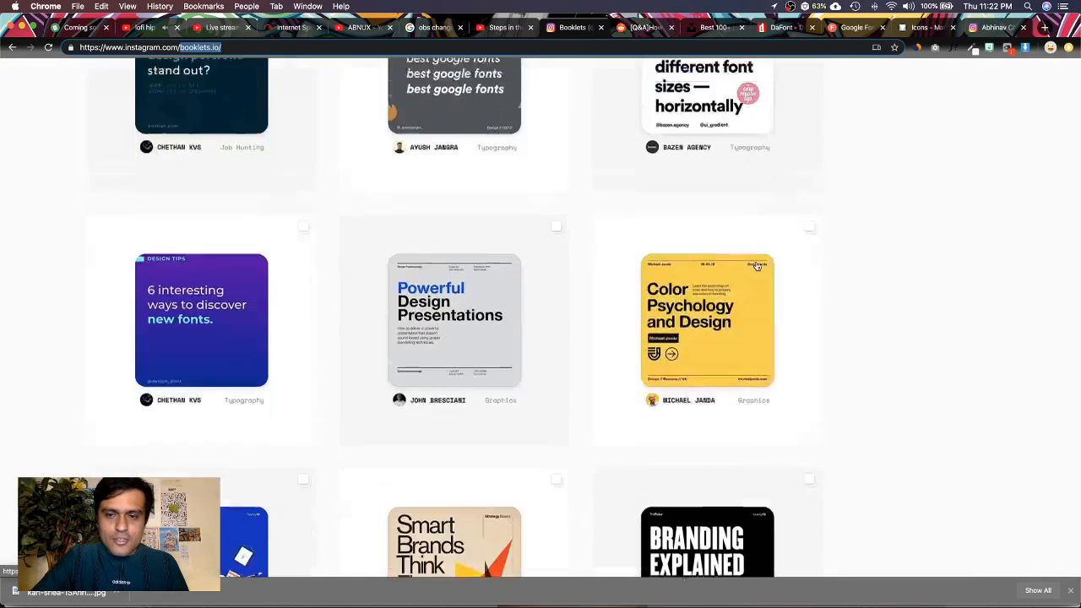
scroll(911, 312, down, 3)
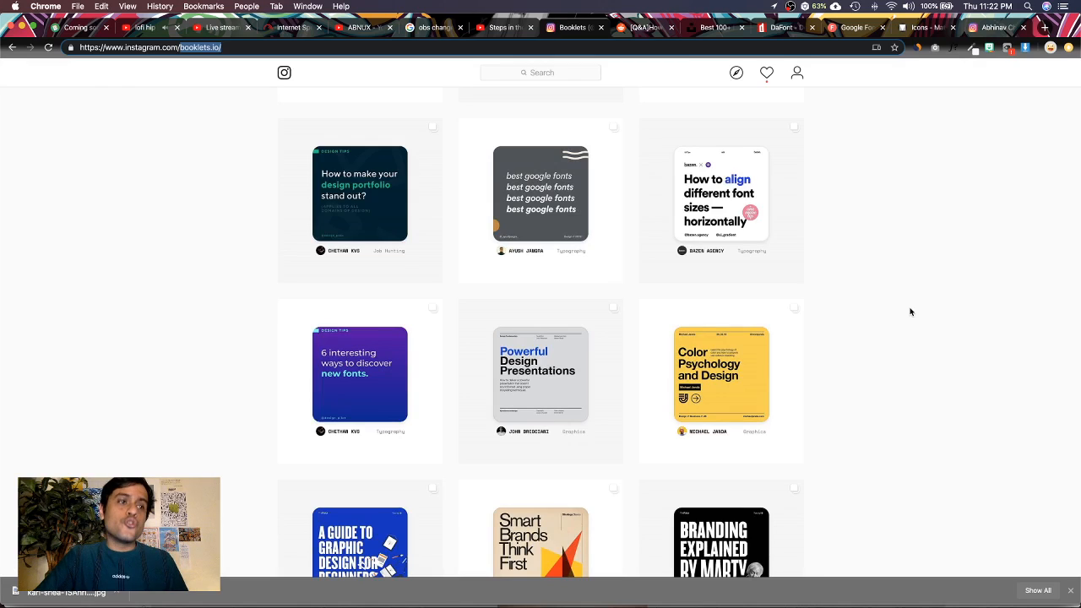
scroll(911, 312, up, 10)
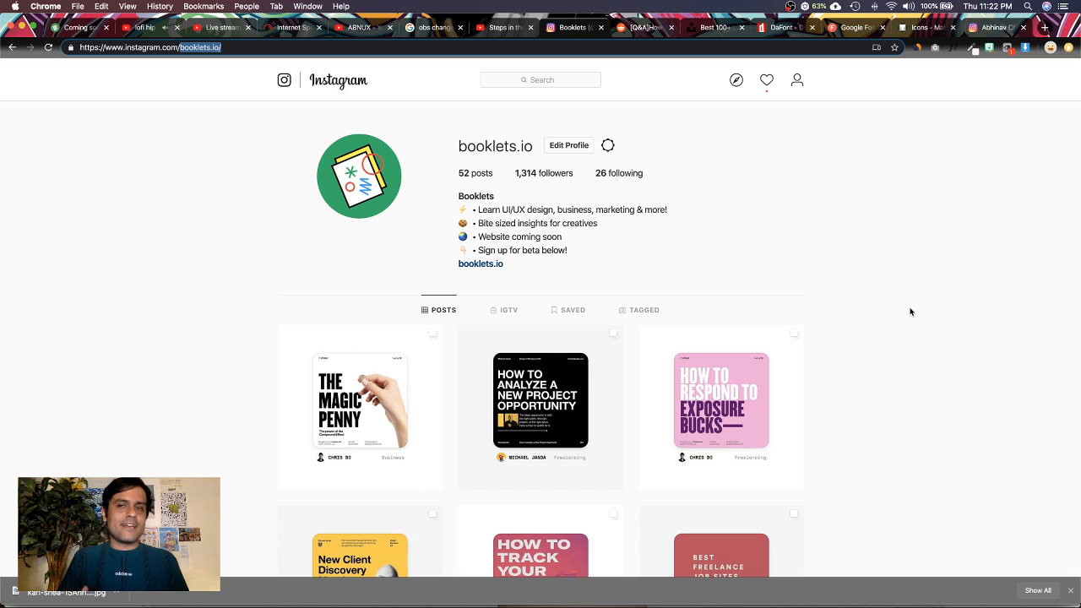
scroll(910, 312, down, 10)
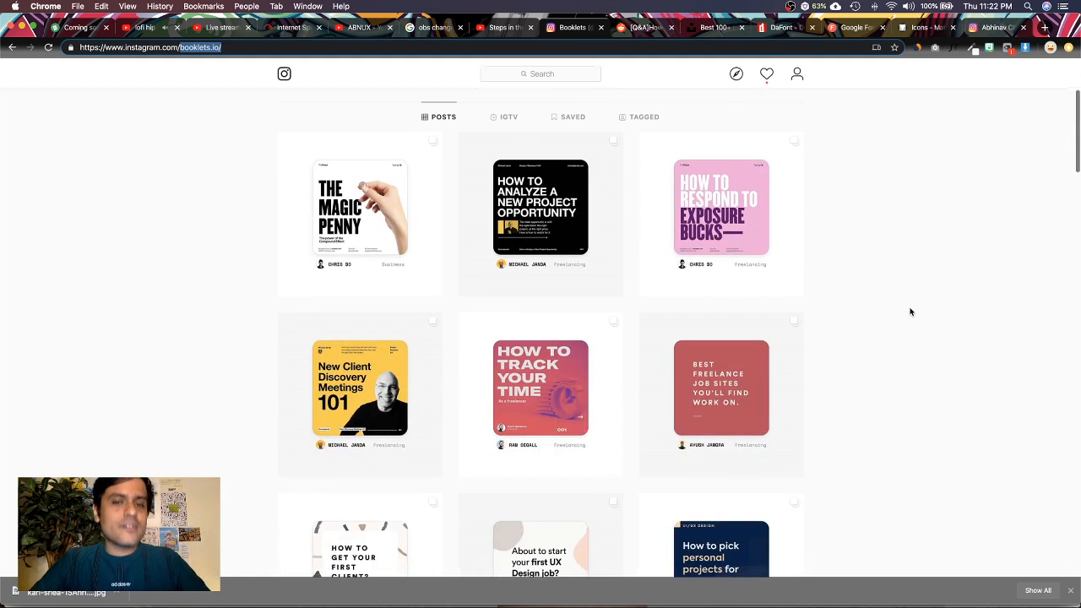
View the booklets.io sign-up page in Chrome and the All booklets gallery in Safari
click(60, 28)
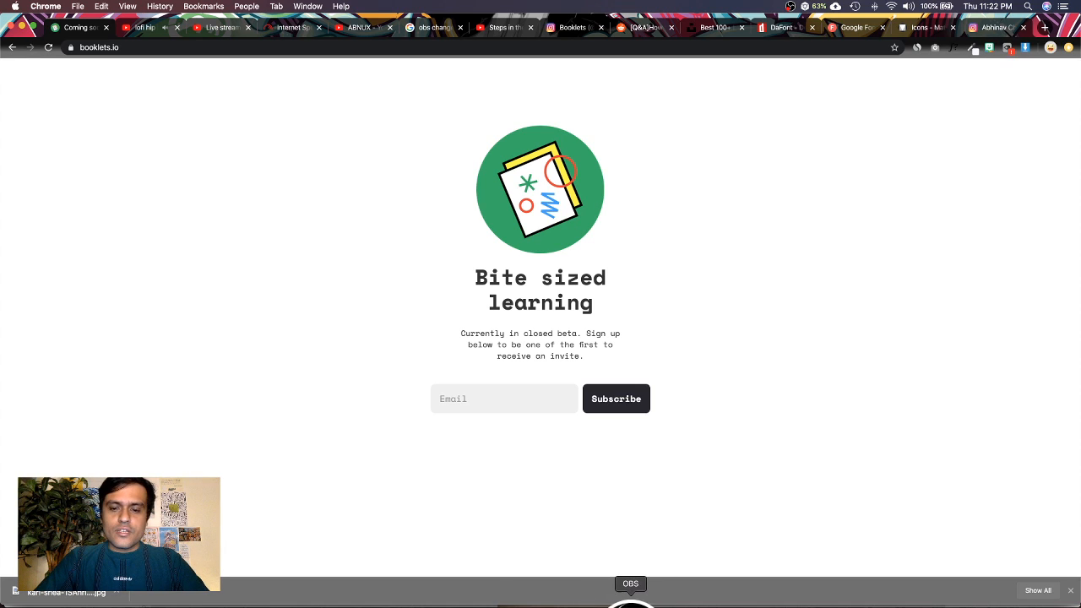
click(628, 601)
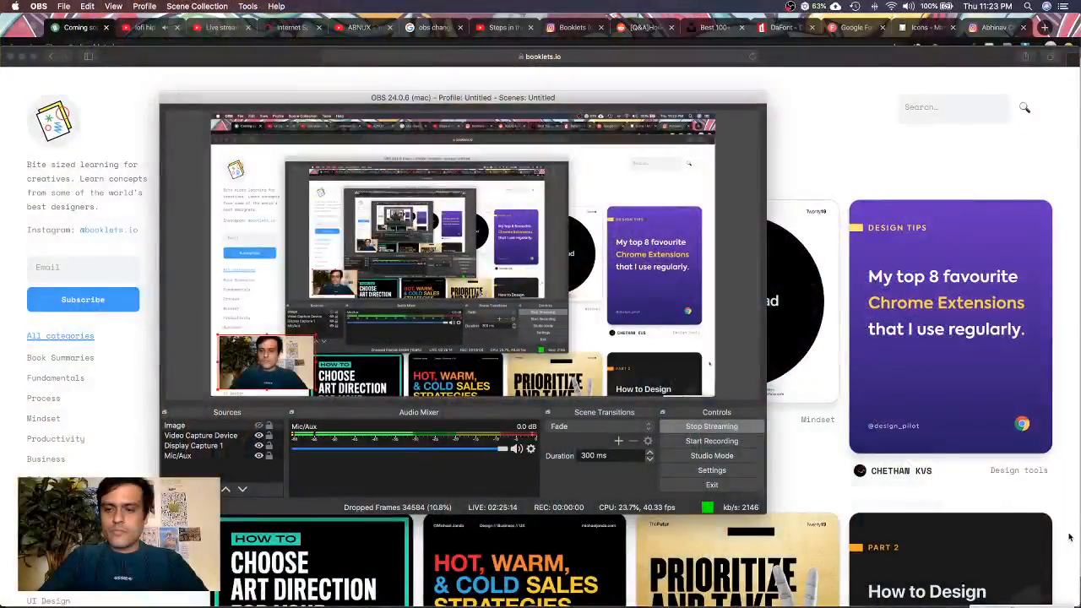
click(1069, 537)
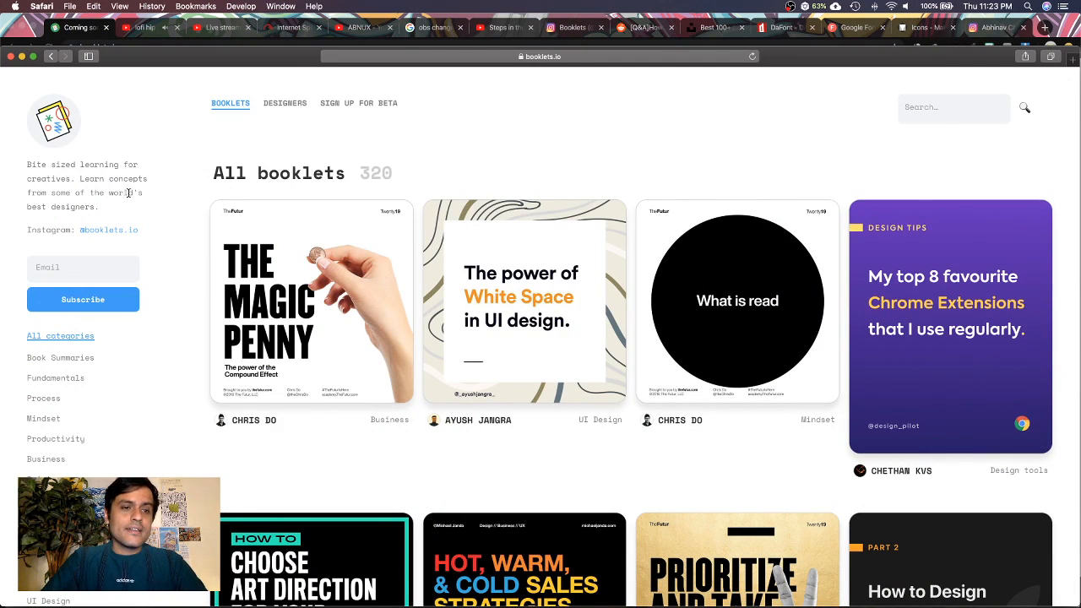
scroll(155, 227, down, 2)
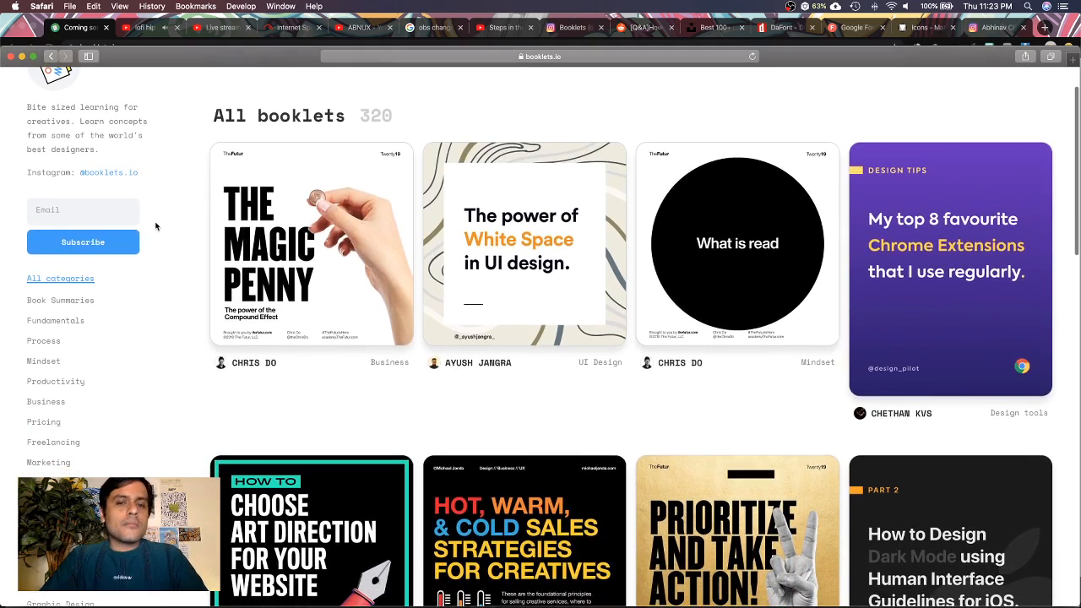
Filter the booklets by the UI Design category and browse the covers down to the Material Design dark theme series
scroll(156, 226, down, 3)
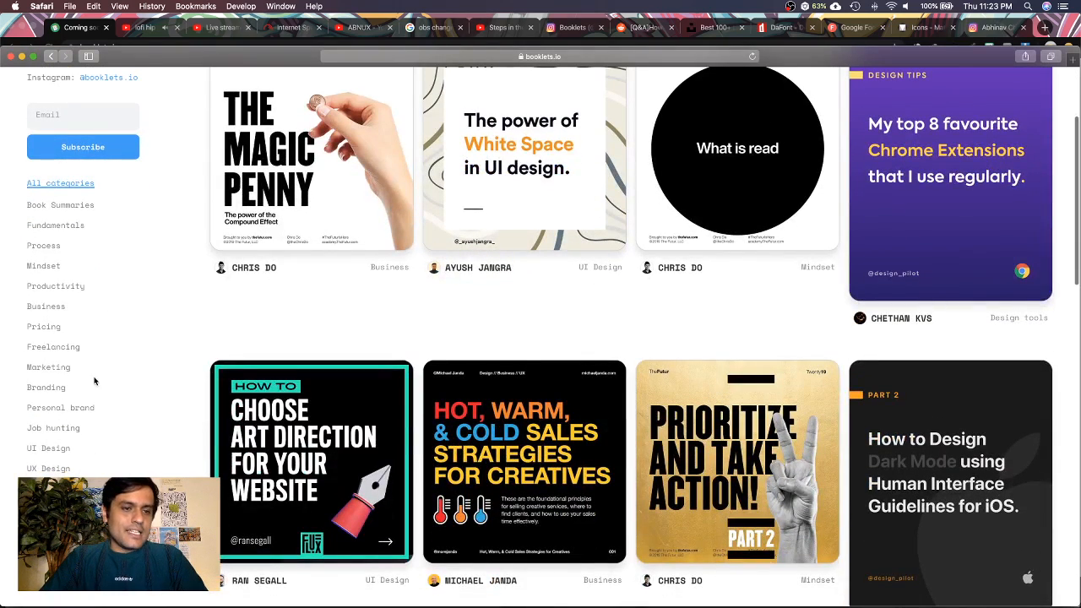
click(63, 450)
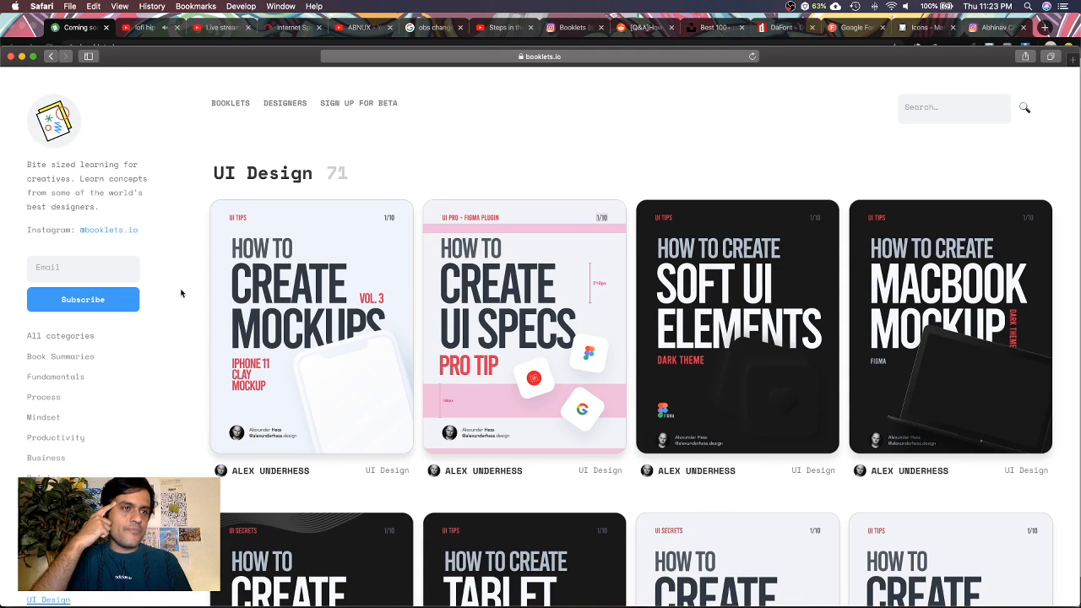
scroll(181, 293, down, 5)
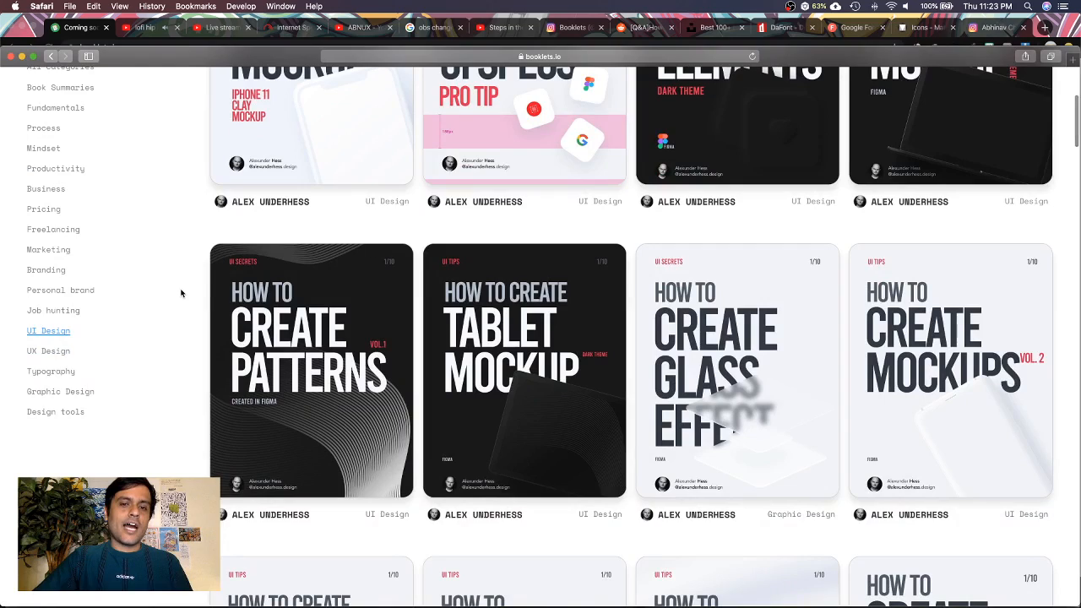
scroll(181, 293, down, 8)
scroll(181, 294, down, 12)
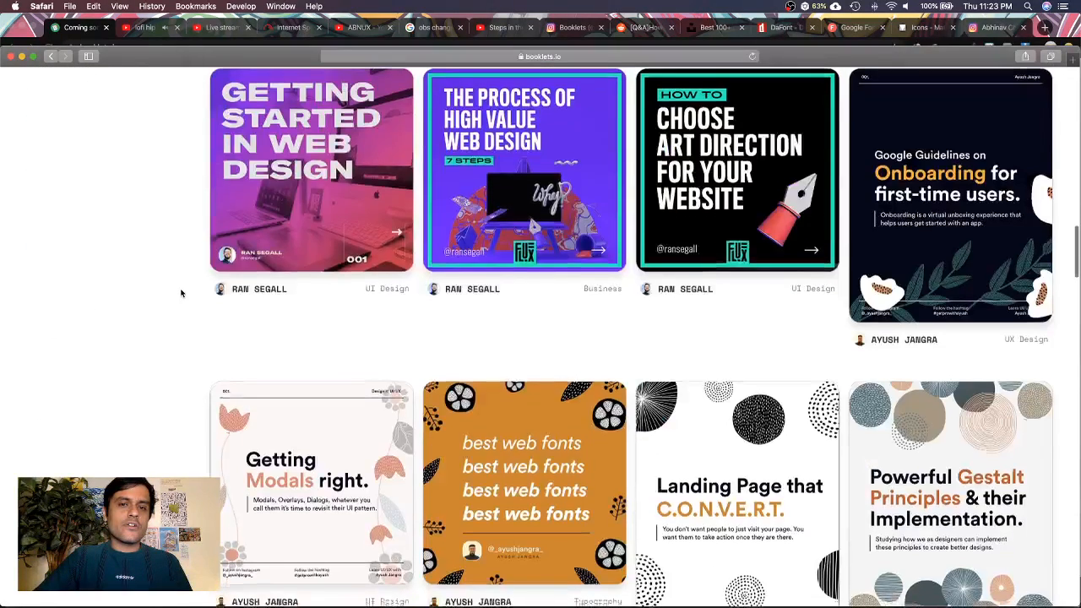
scroll(181, 293, up, 1)
scroll(181, 293, down, 15)
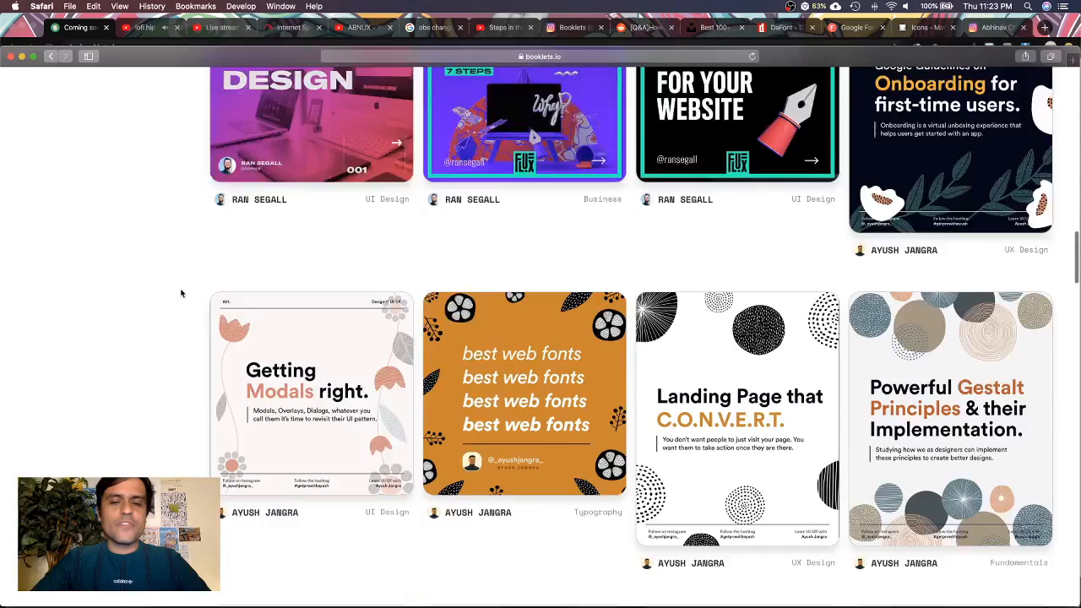
scroll(181, 293, down, 10)
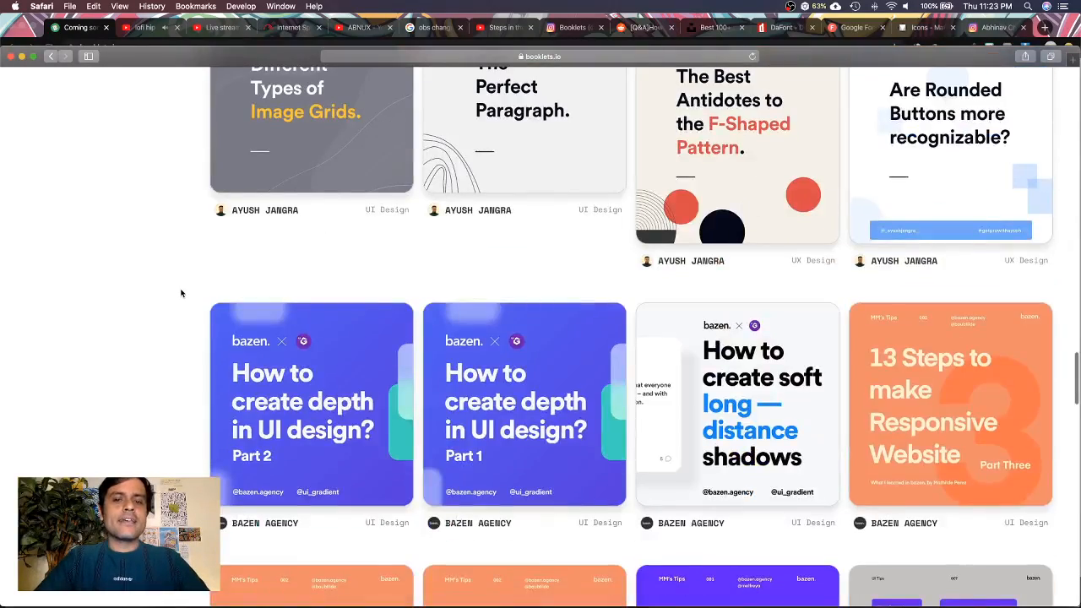
scroll(181, 293, down, 5)
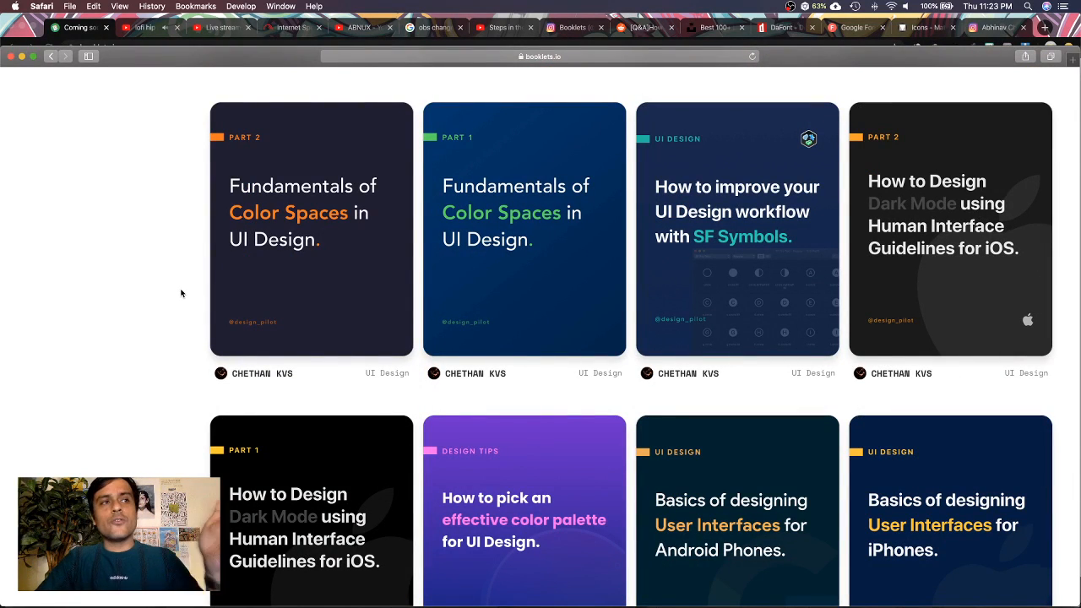
scroll(180, 293, down, 10)
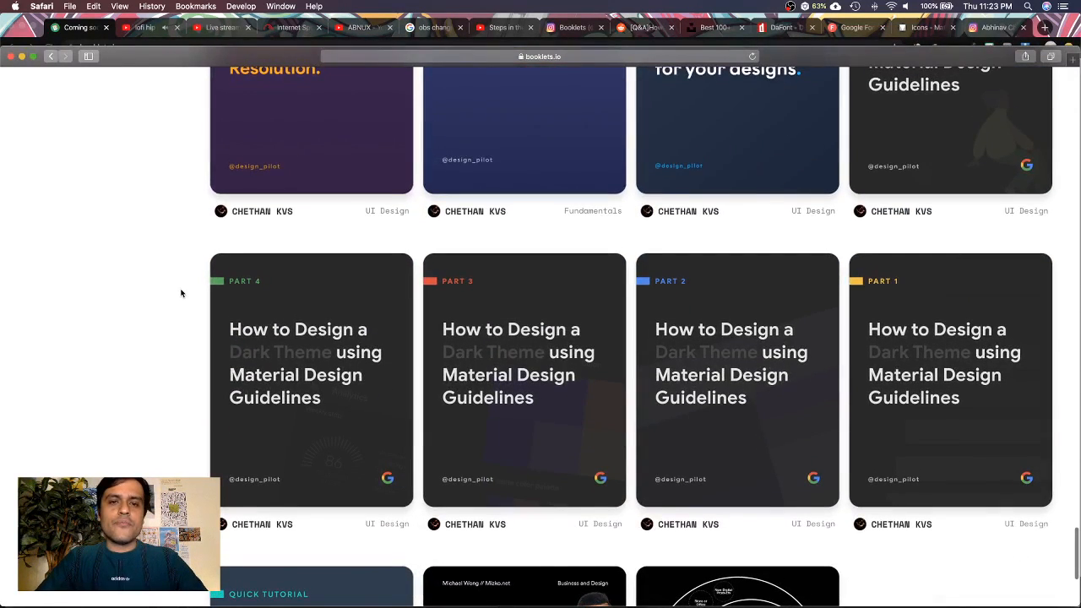
Examine the UI Design covers up close, including the effective color palette and SF Symbols booklets
scroll(181, 293, up, 3)
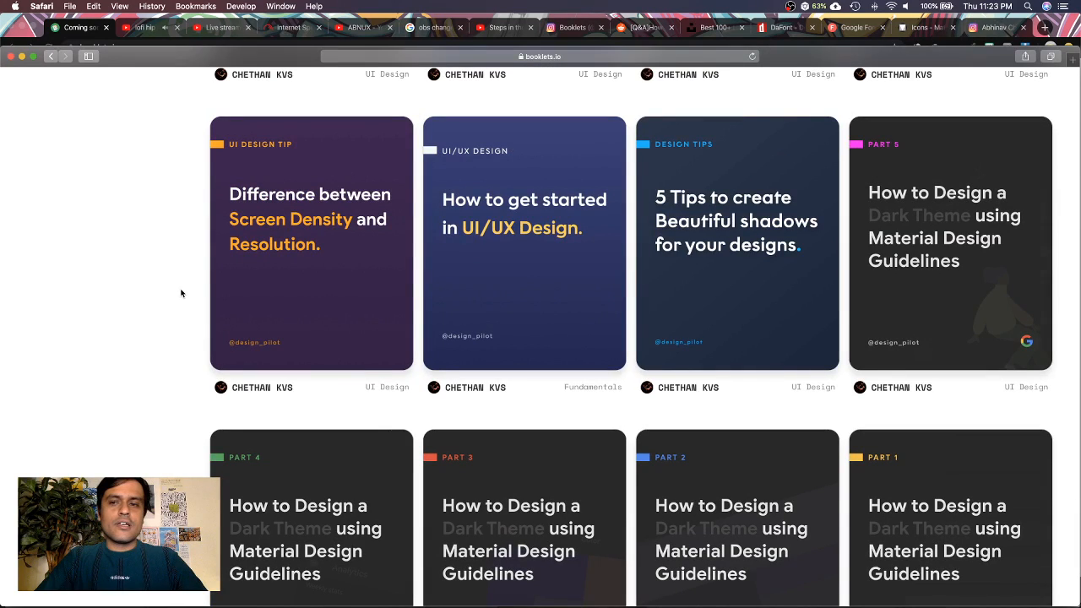
scroll(181, 294, up, 5)
scroll(181, 293, up, 1)
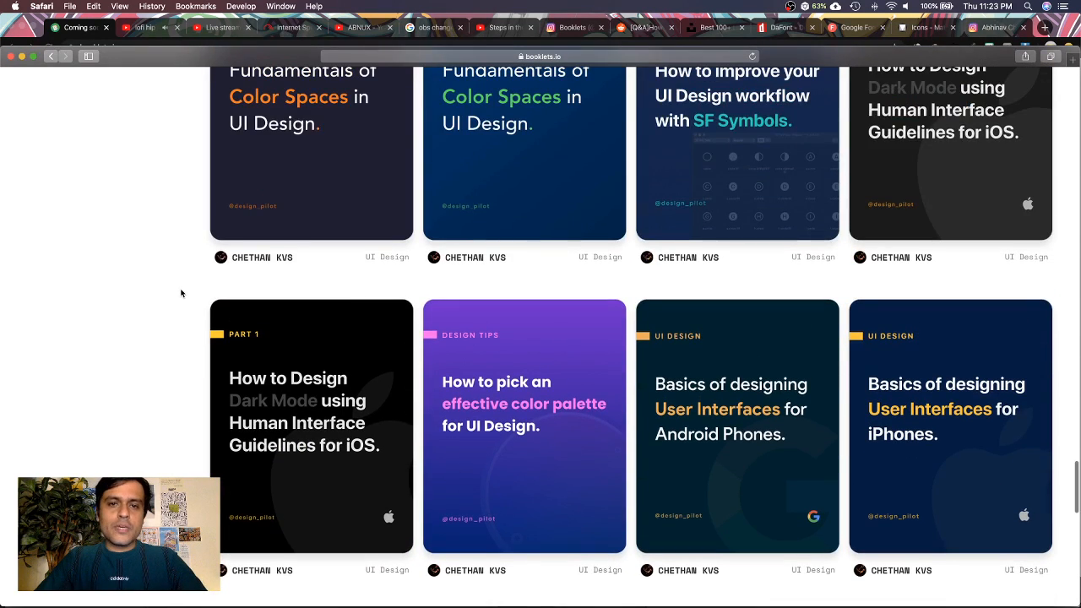
scroll(533, 465, up, 5)
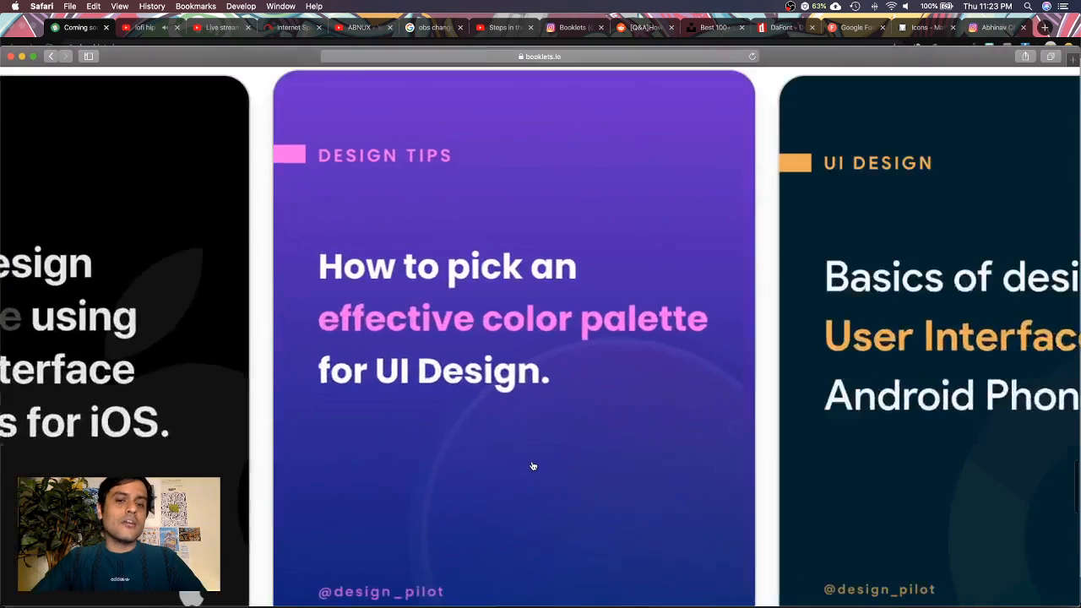
scroll(533, 466, down, 5)
scroll(533, 465, up, 3)
scroll(533, 466, up, 1)
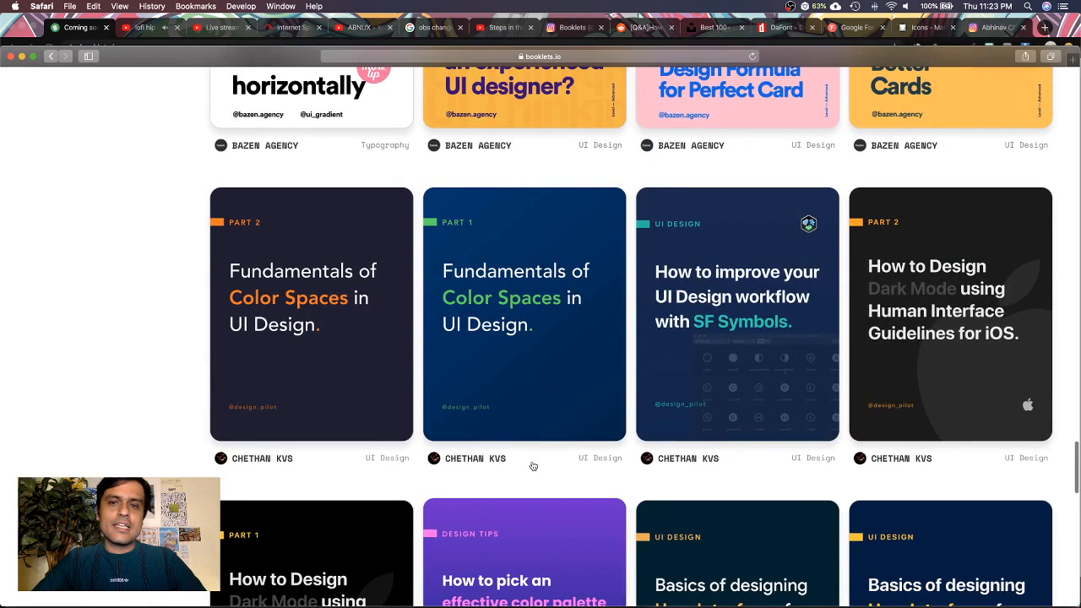
scroll(764, 302, up, 1)
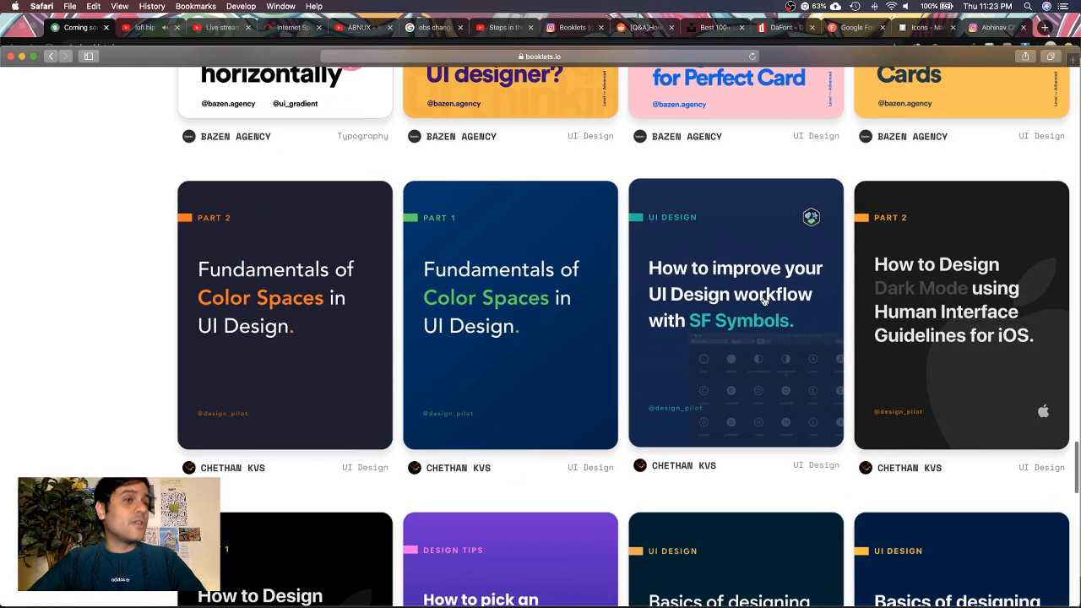
scroll(764, 302, up, 5)
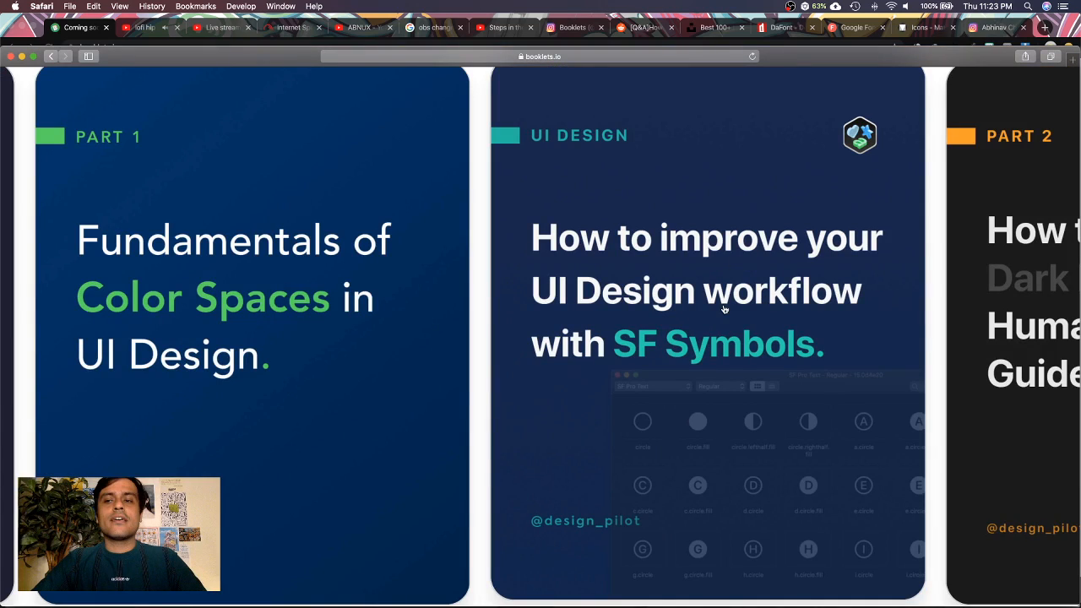
scroll(744, 318, down, 5)
scroll(744, 318, up, 1)
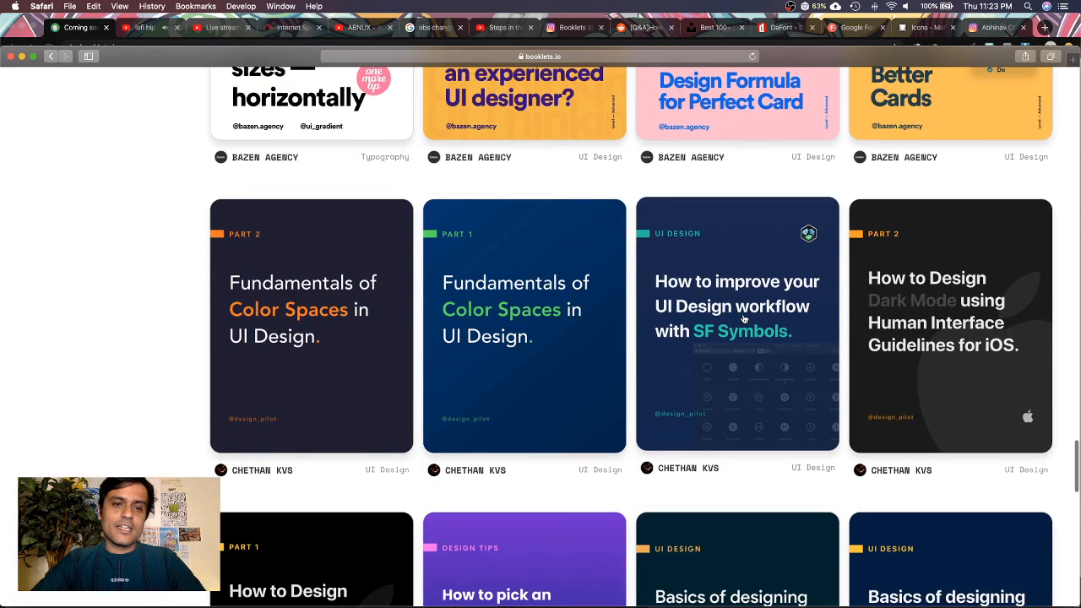
scroll(743, 318, down, 4)
scroll(743, 317, up, 5)
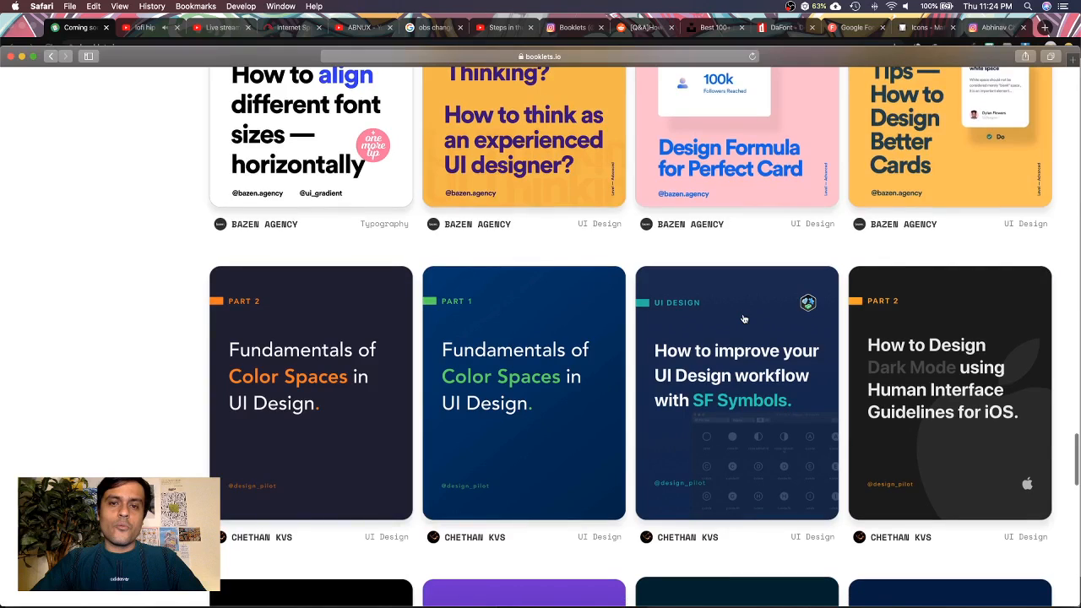
scroll(557, 137, up, 2)
scroll(529, 243, down, 7)
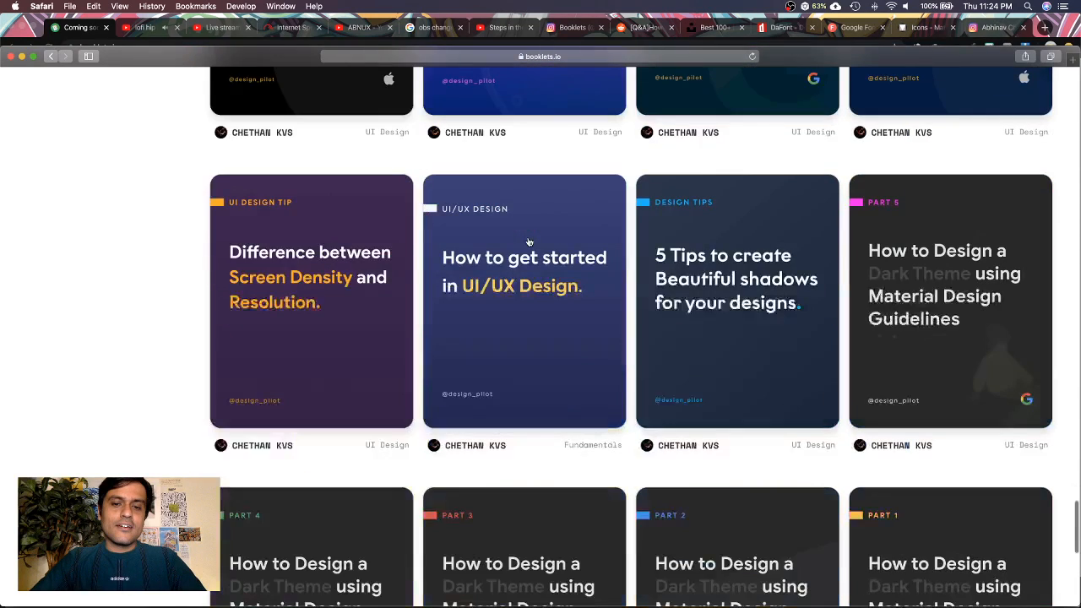
Find the Bazen Agency booklet on aligning different font sizes horizontally, open it and view its slides
scroll(529, 242, up, 5)
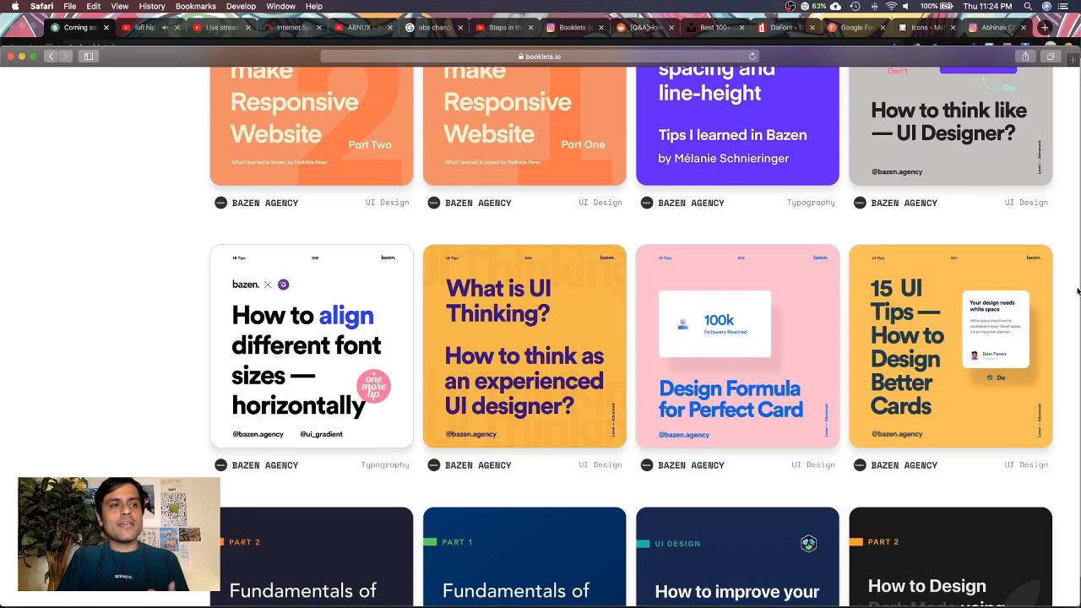
scroll(1077, 291, down, 7)
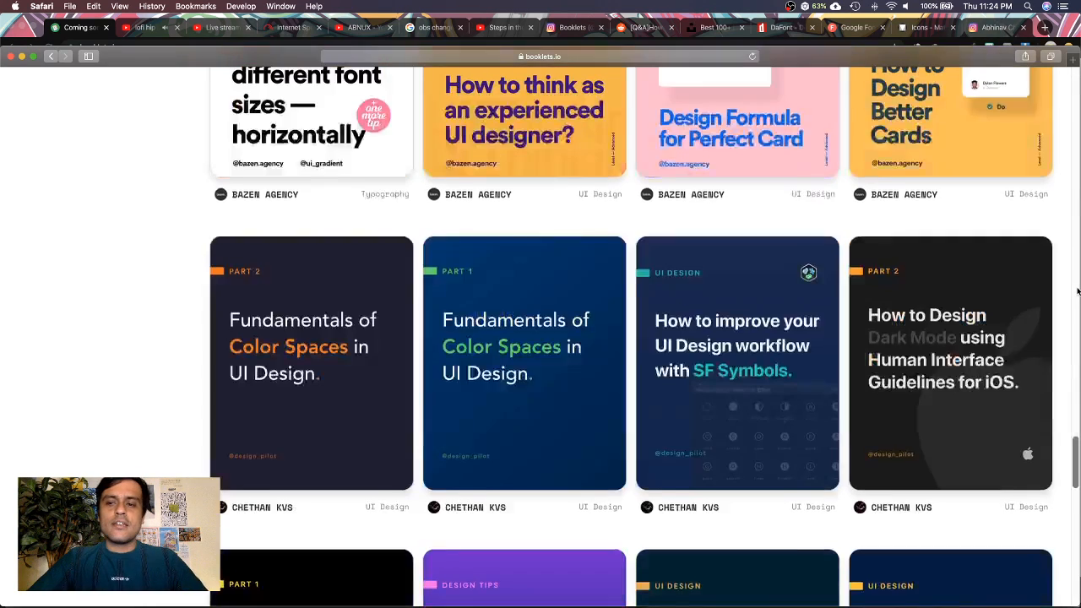
scroll(1077, 291, up, 10)
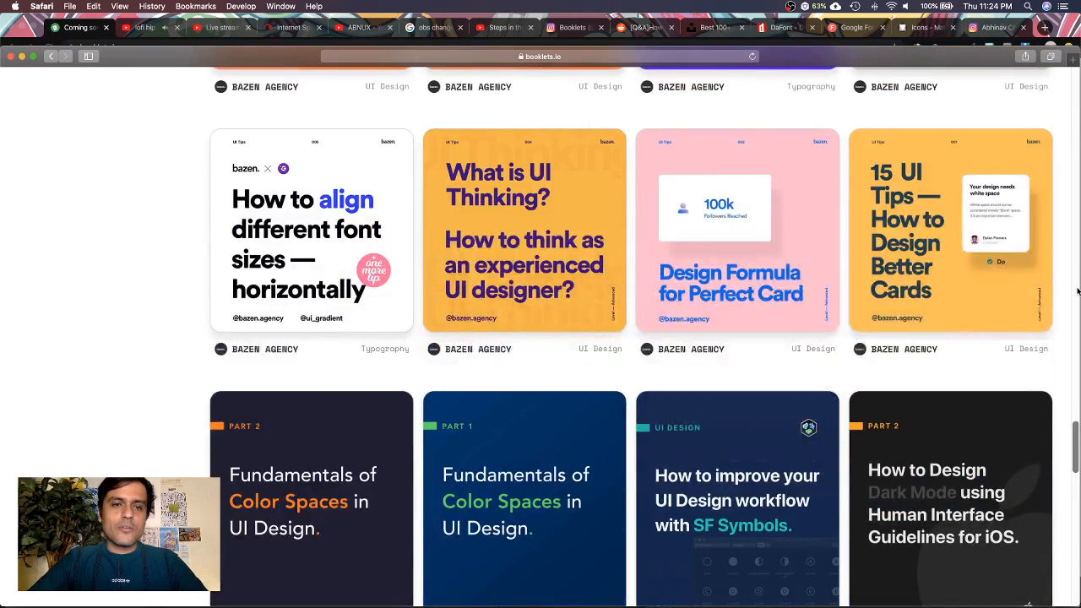
scroll(1077, 292, up, 1)
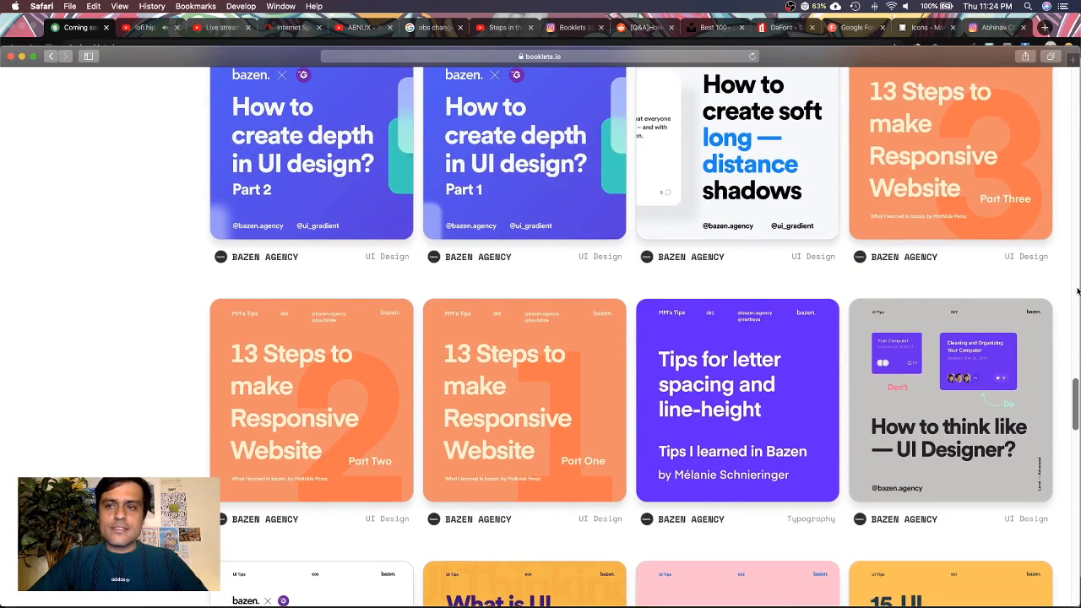
scroll(304, 182, down, 6)
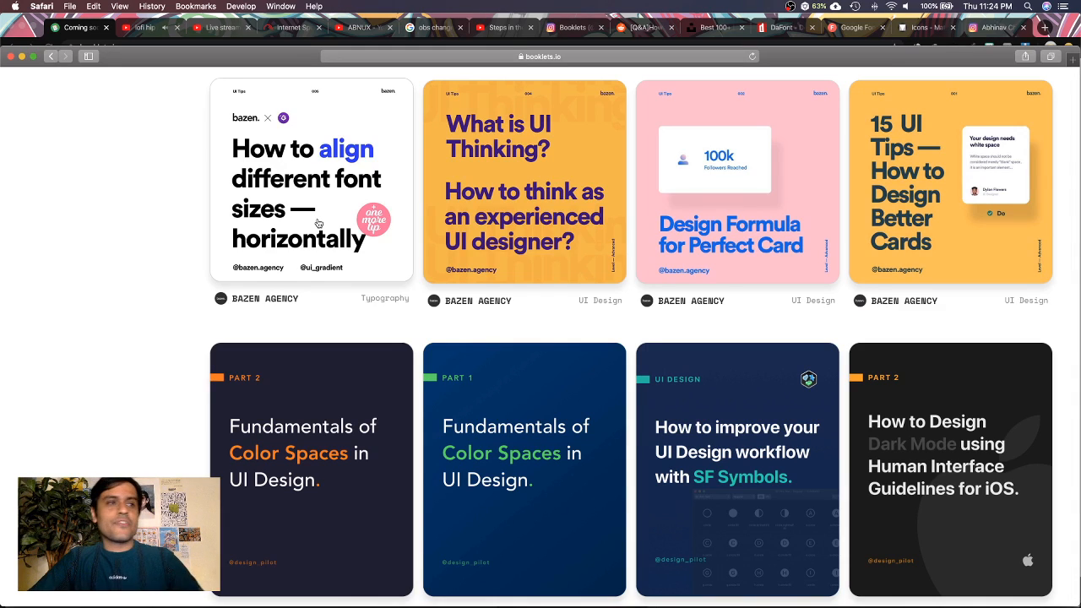
click(319, 222)
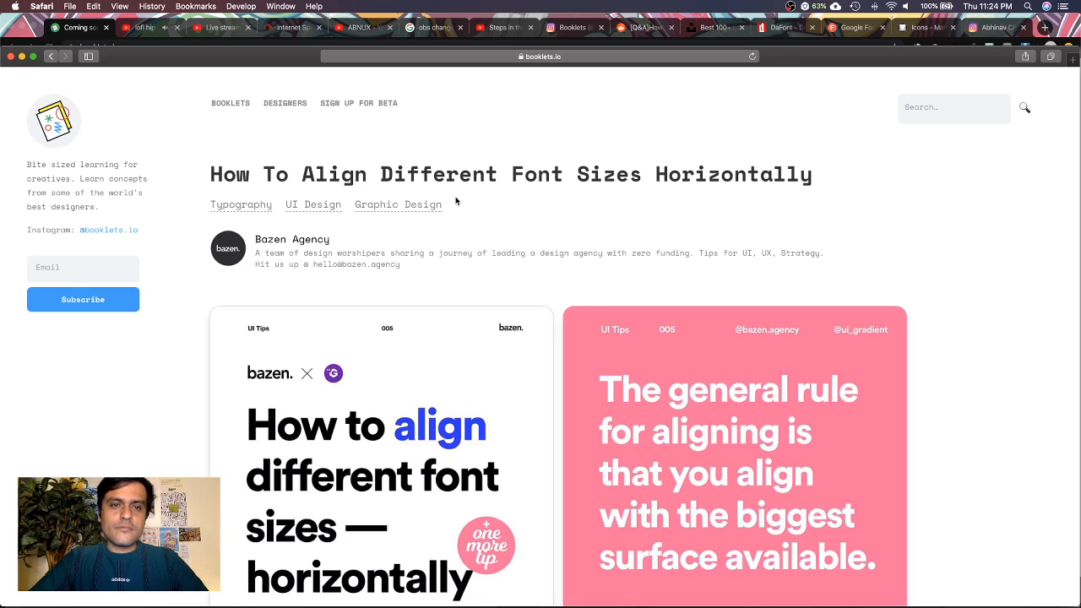
scroll(970, 326, down, 10)
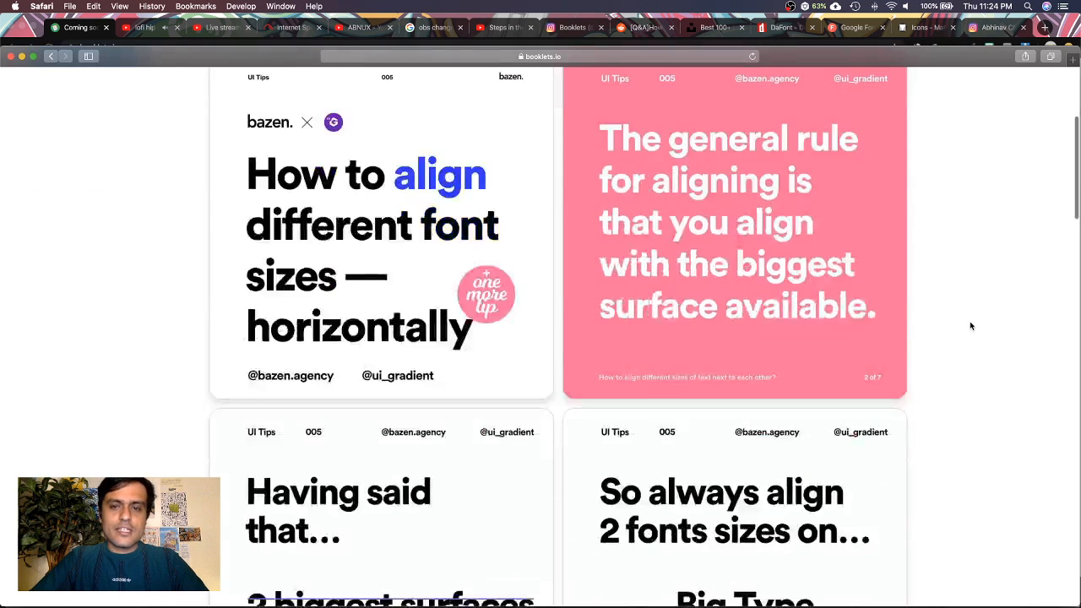
scroll(971, 326, down, 10)
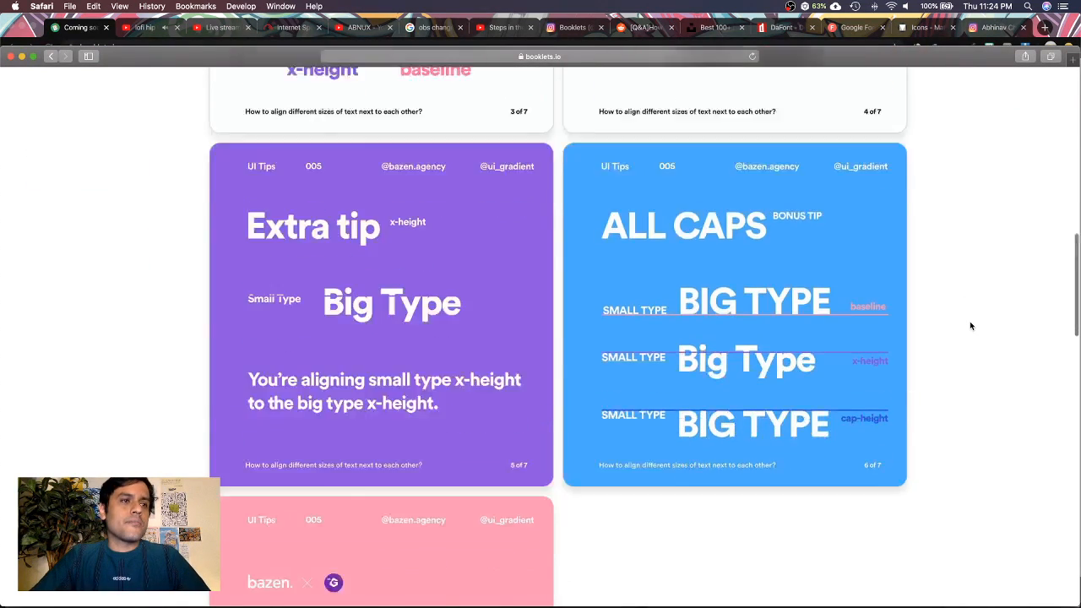
Look through the related Bazen Agency and Typography booklets below the slides, and return to the booklet's title
scroll(971, 326, down, 6)
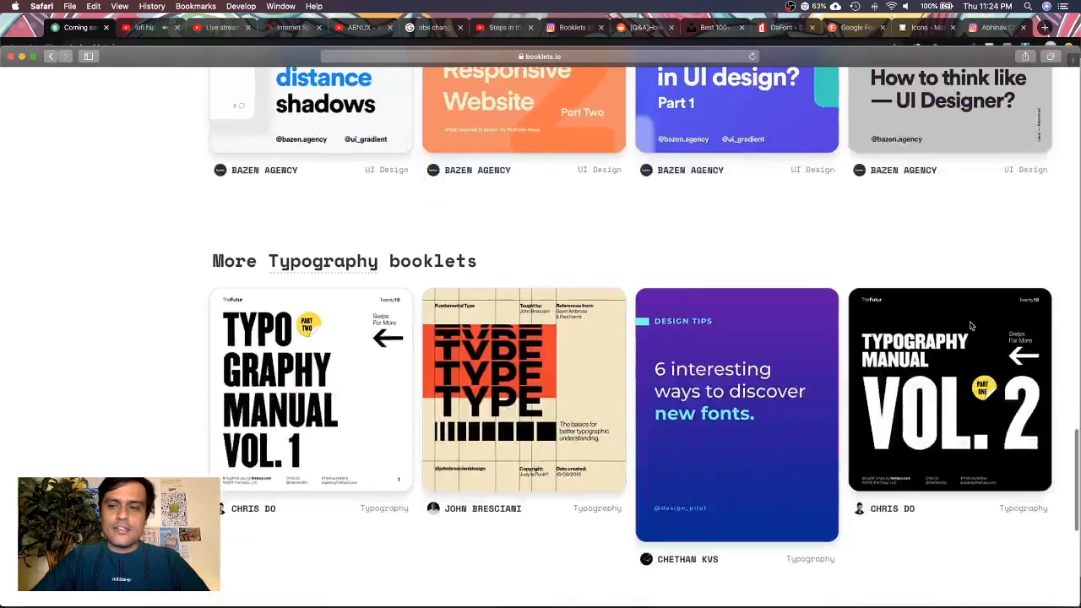
scroll(971, 326, up, 1)
scroll(203, 350, up, 3)
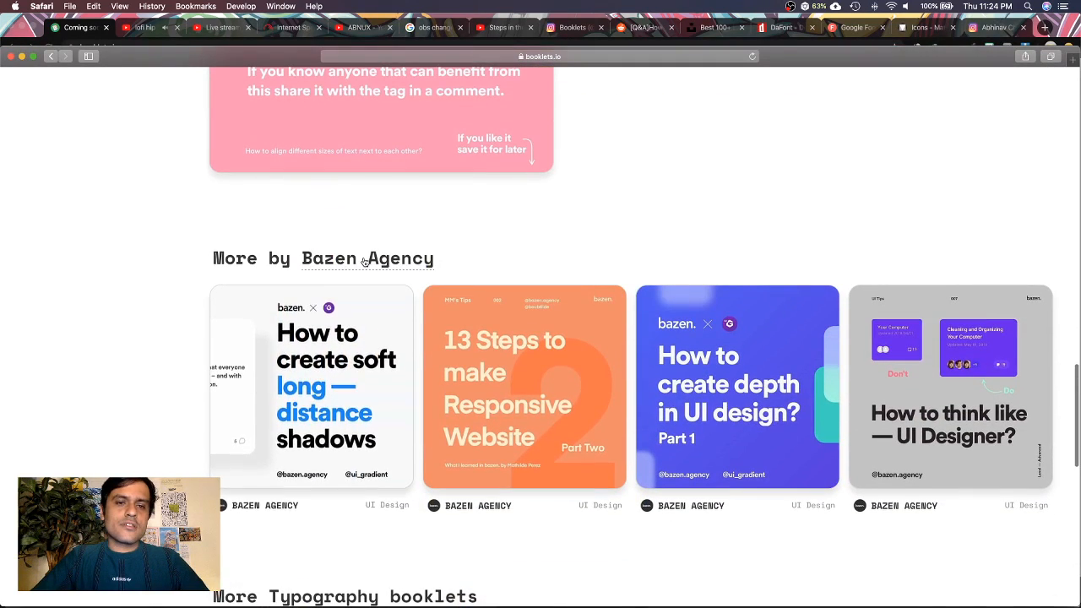
scroll(100, 348, down, 2)
scroll(100, 348, down, 4)
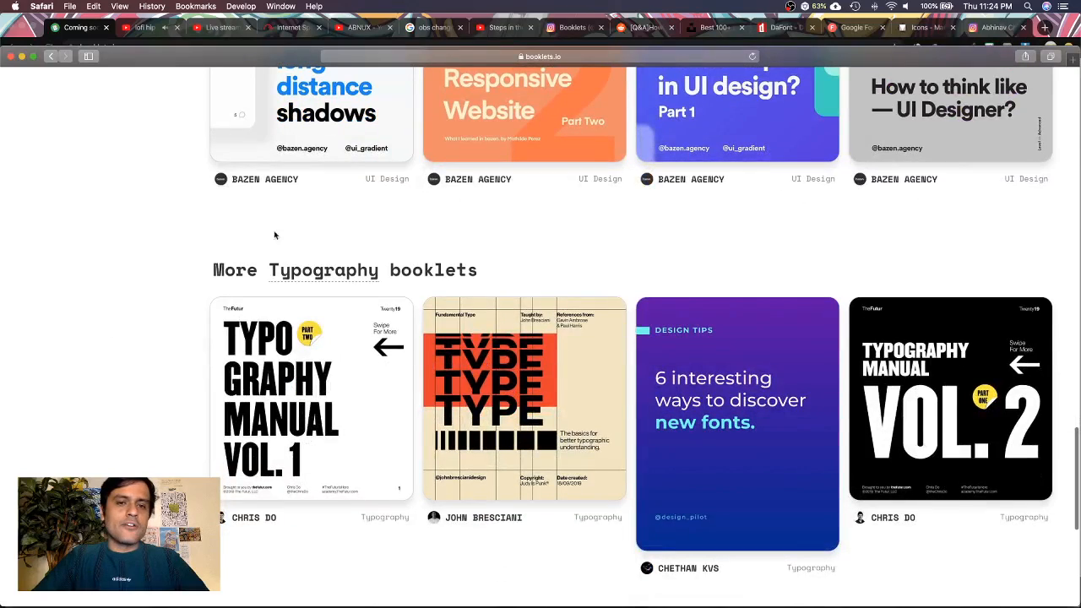
scroll(171, 320, down, 5)
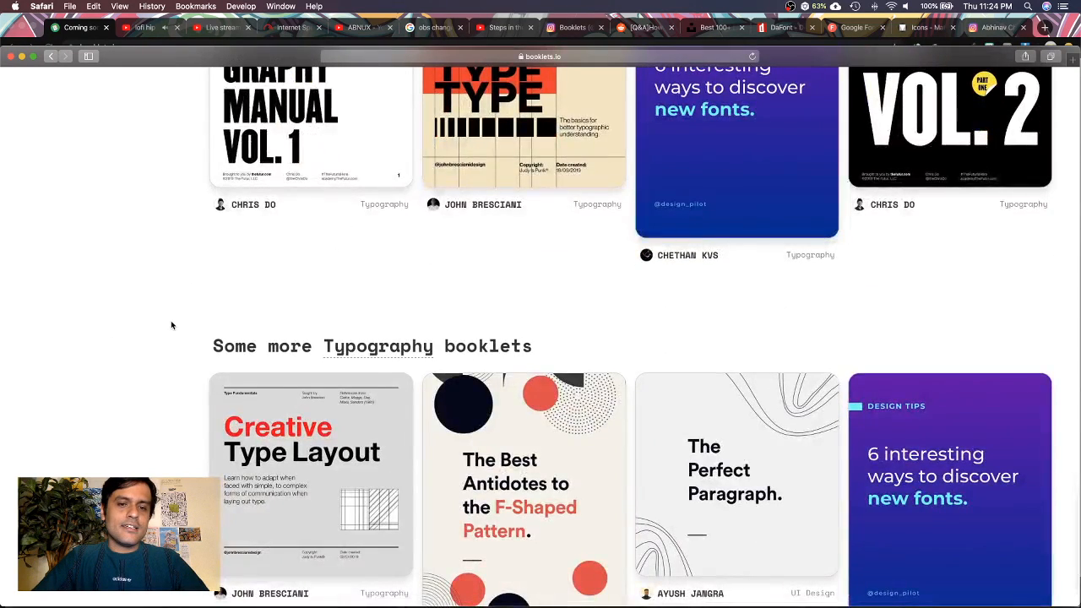
scroll(172, 322, down, 2)
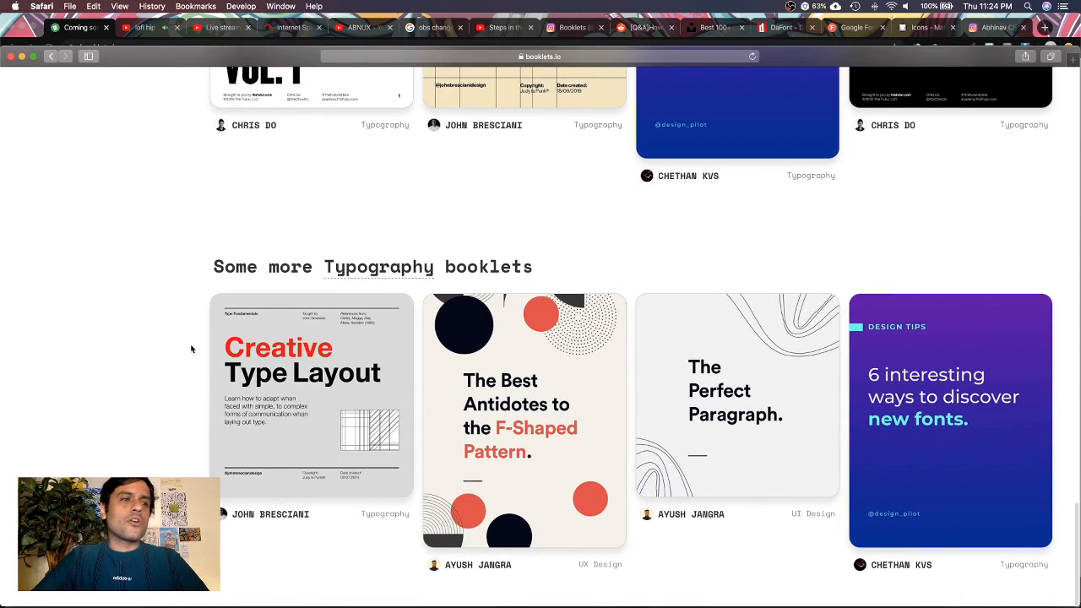
scroll(191, 349, up, 8)
scroll(191, 348, up, 20)
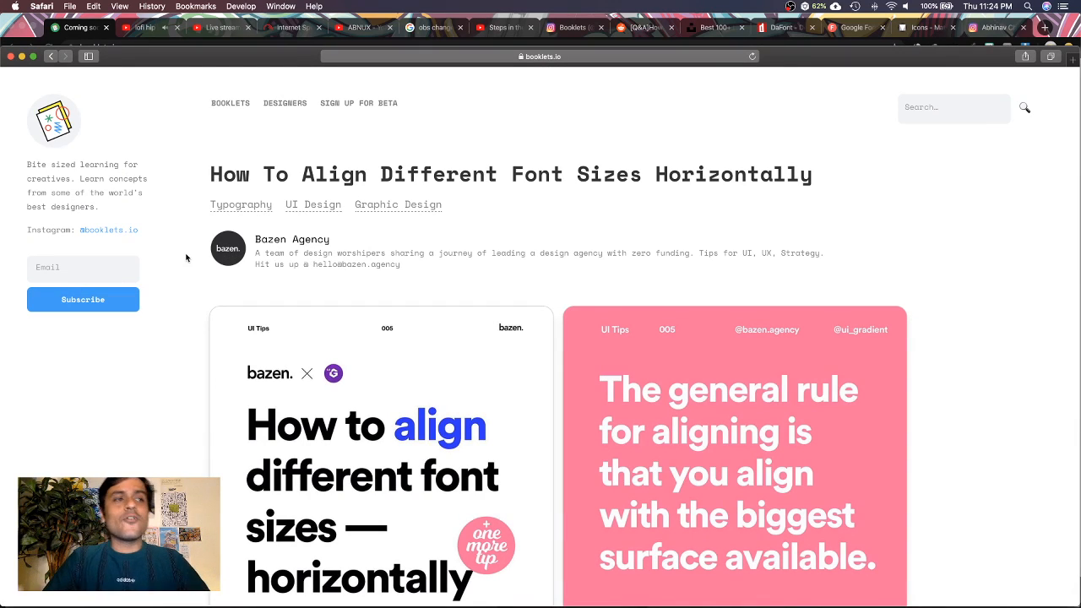
scroll(186, 258, up, 2)
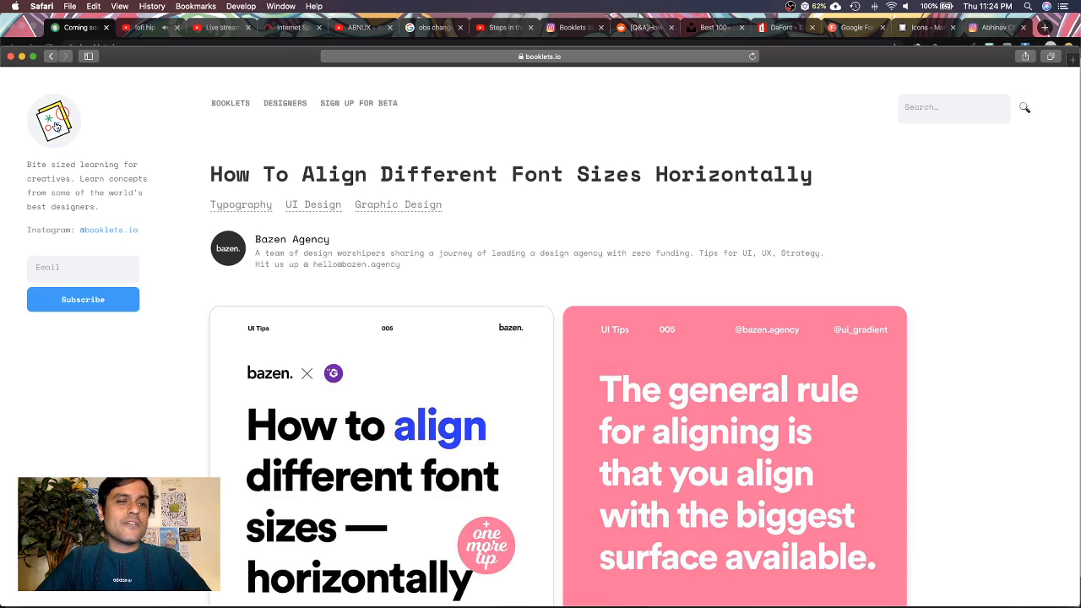
Return to the full booklets gallery and filter it by the Typography category
click(57, 126)
scroll(189, 293, down, 5)
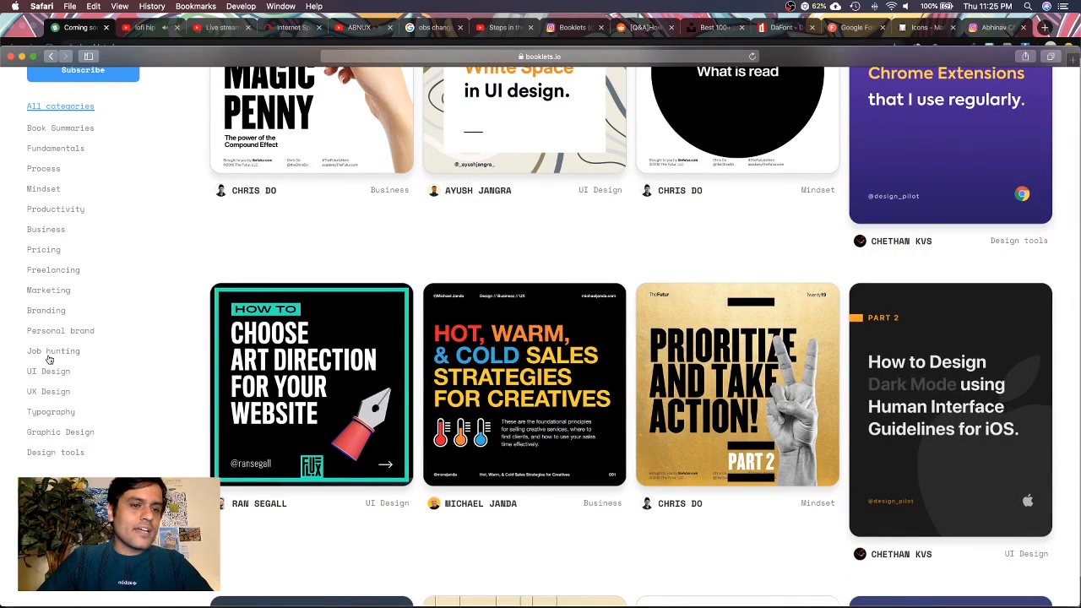
click(61, 413)
scroll(177, 407, down, 1)
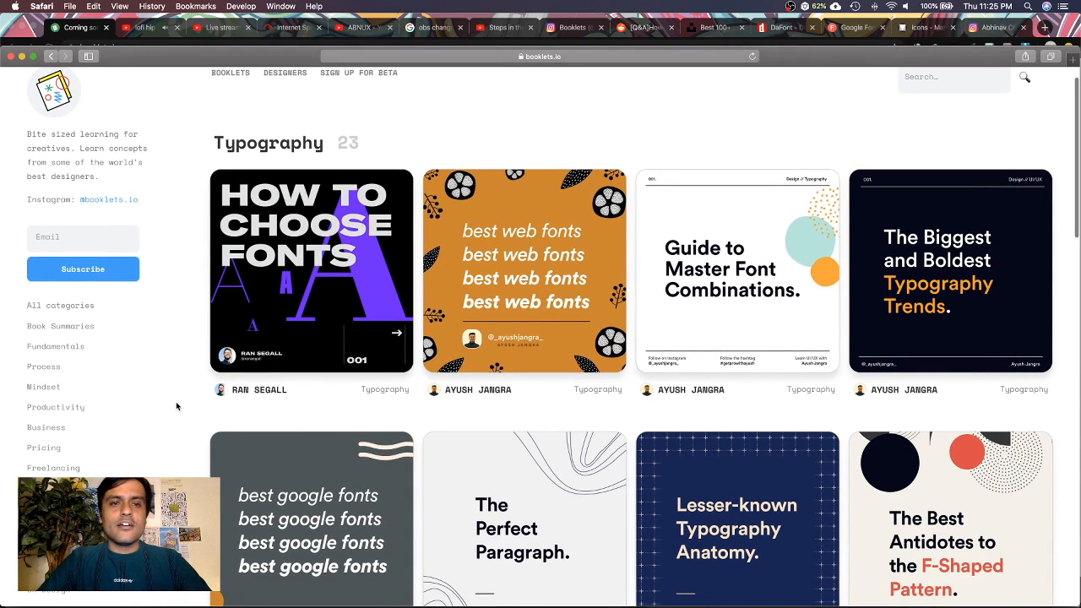
scroll(177, 406, up, 2)
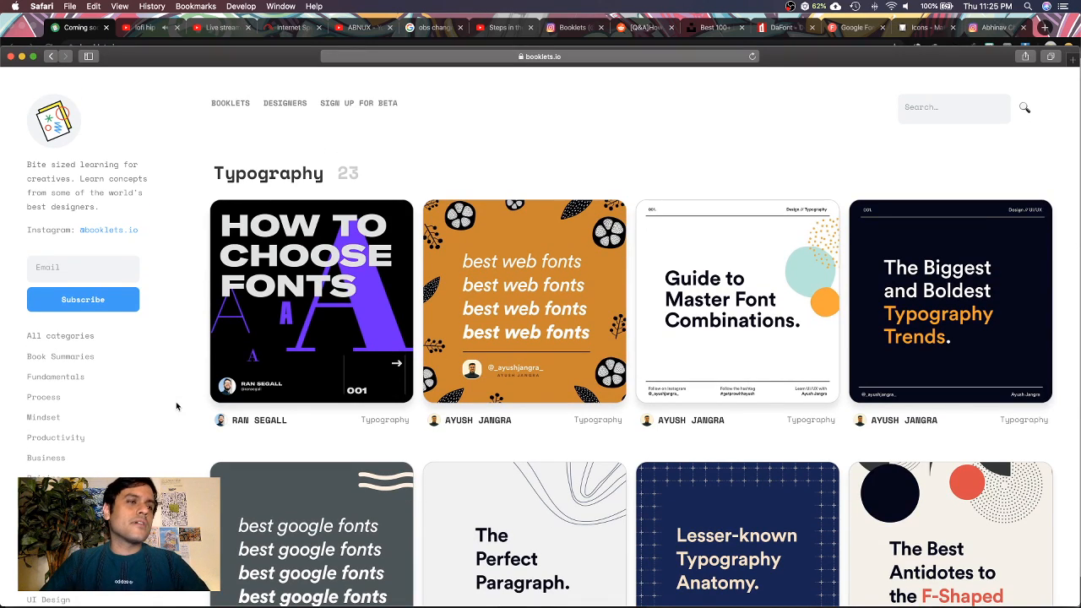
Return to the full booklets gallery and highlight the number of booklets beside the heading
click(80, 337)
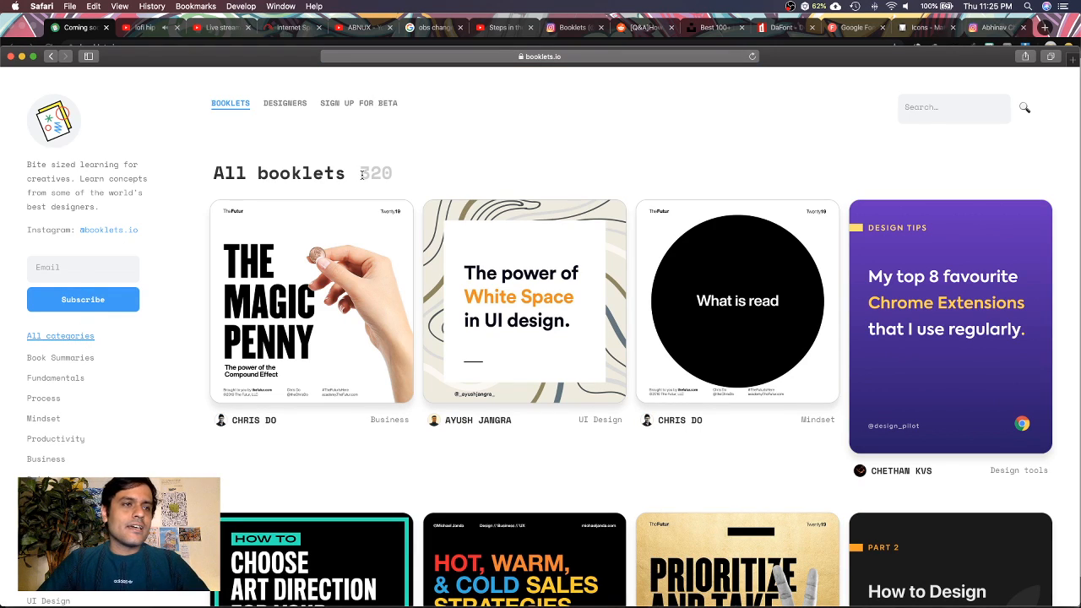
drag(359, 173, 398, 172)
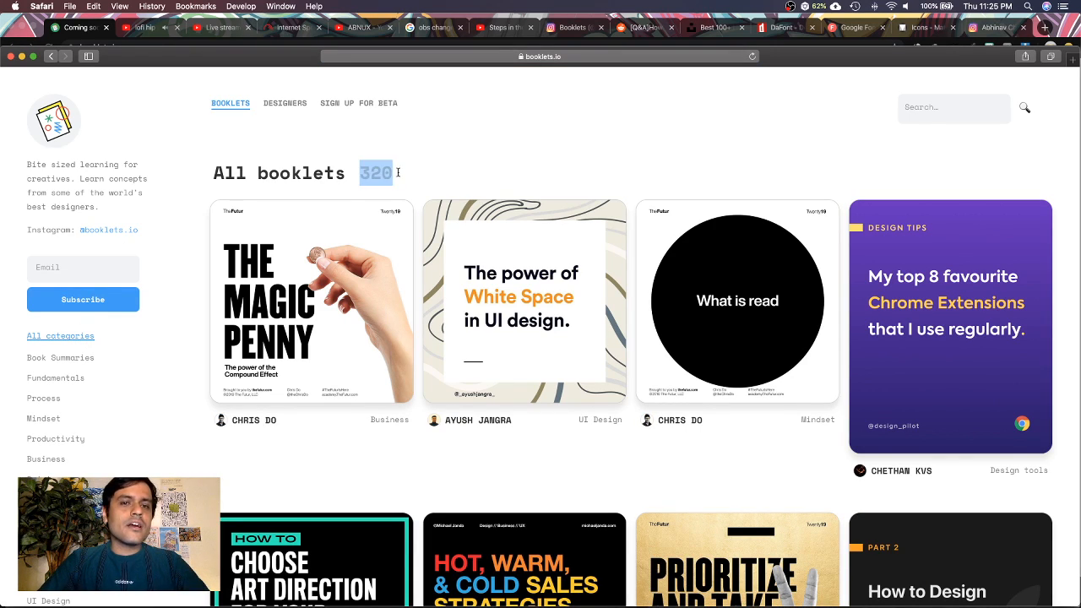
scroll(96, 348, down, 3)
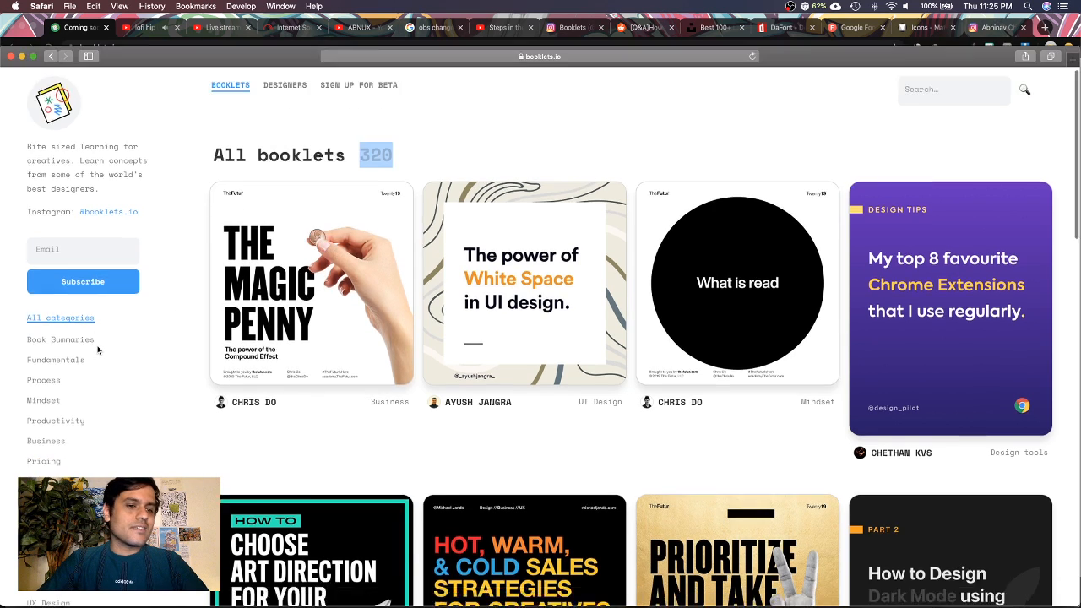
Filter the gallery by the UI Design category and look through its booklet covers
click(65, 463)
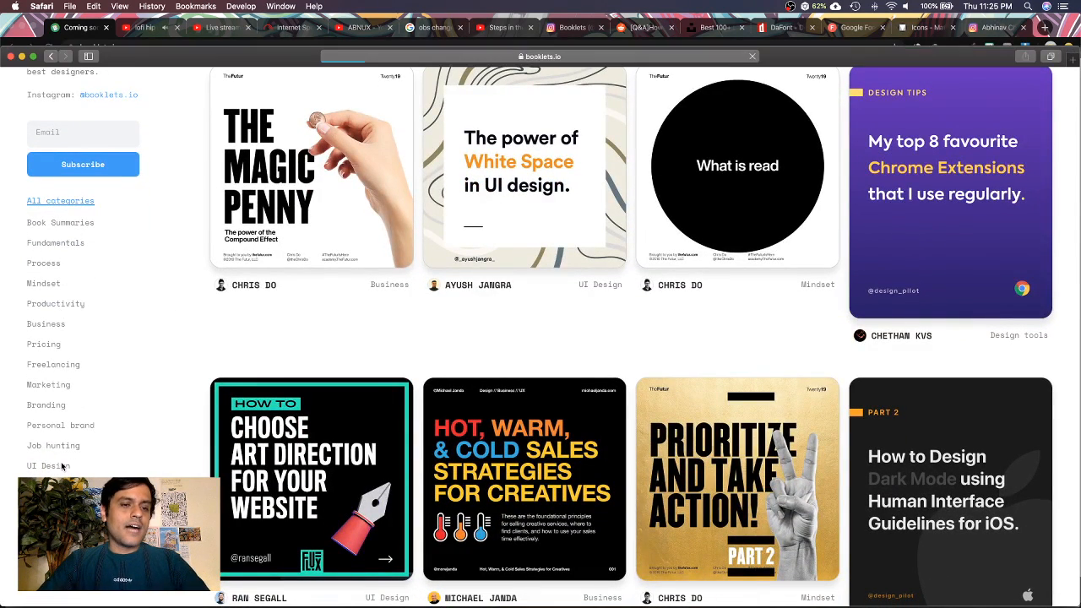
scroll(124, 379, down, 4)
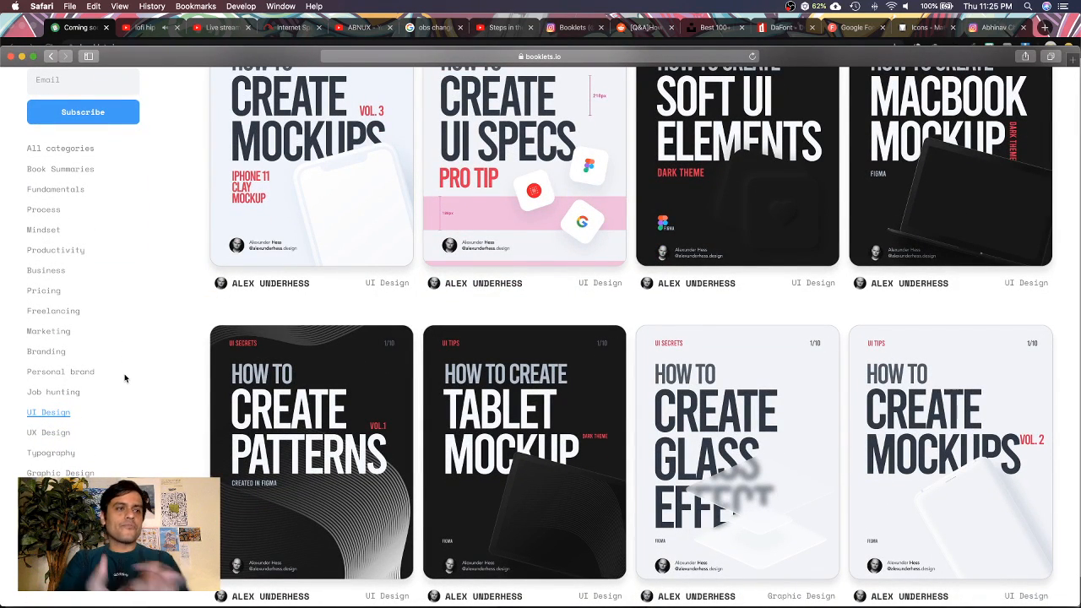
scroll(144, 372, up, 3)
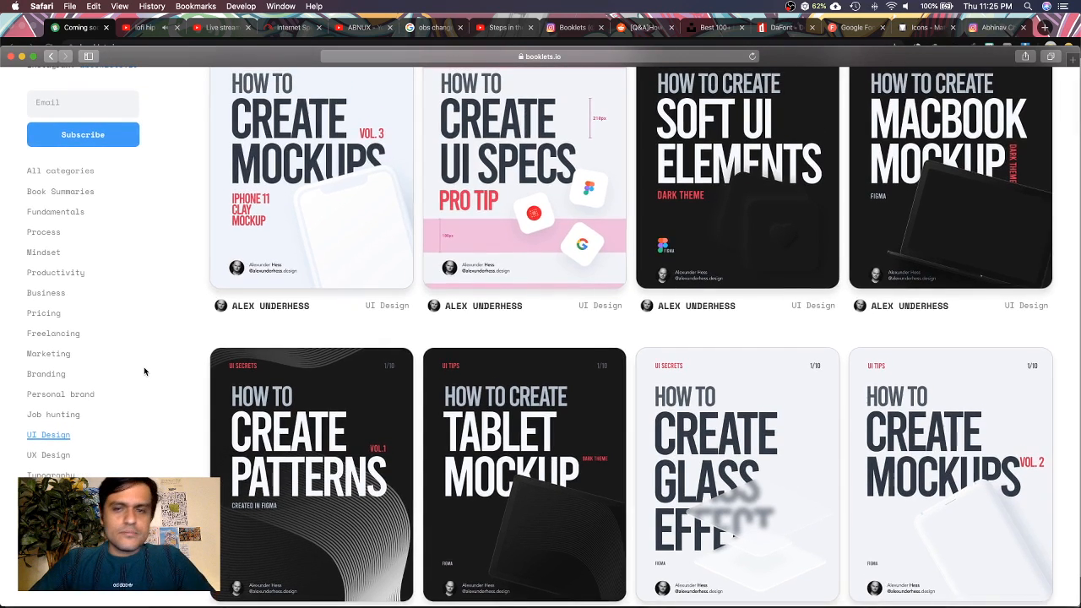
scroll(143, 372, up, 1)
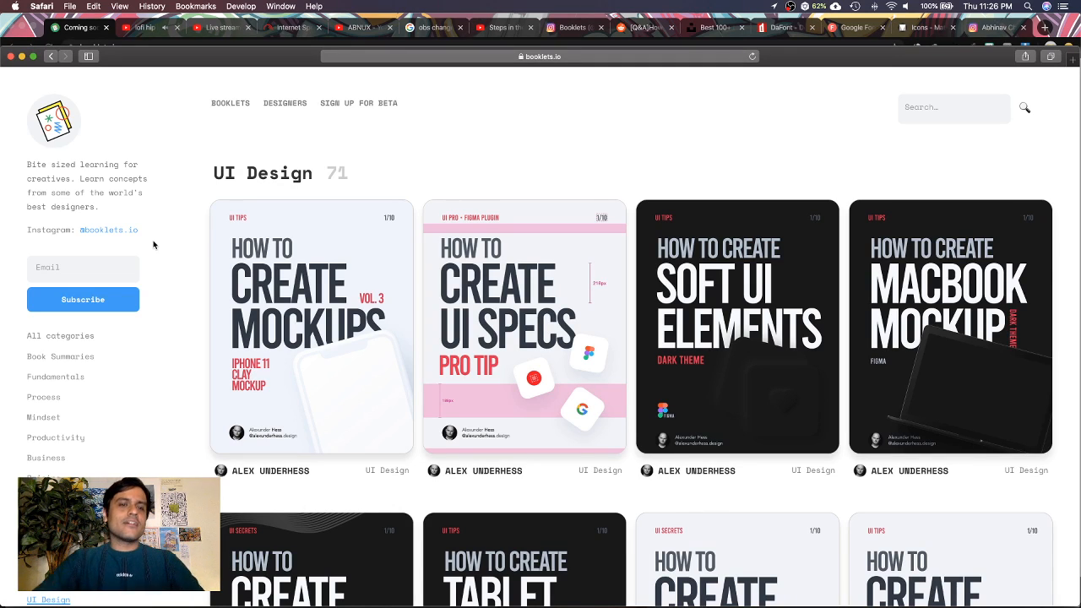
scroll(153, 245, down, 2)
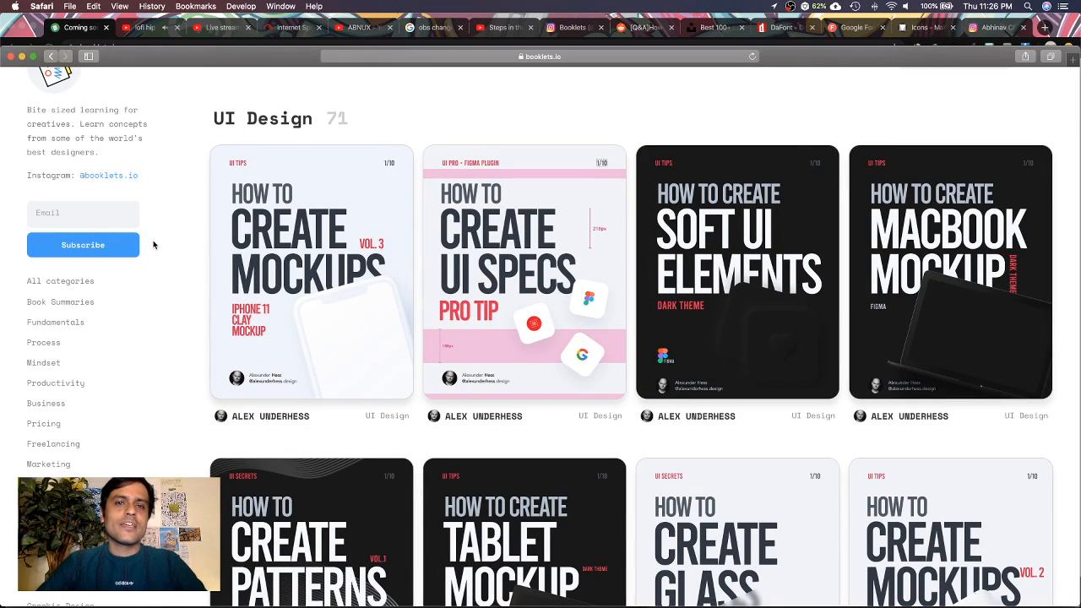
Switch to Chrome, open the ABNUX YouTube channel and look through its uploaded videos
click(505, 36)
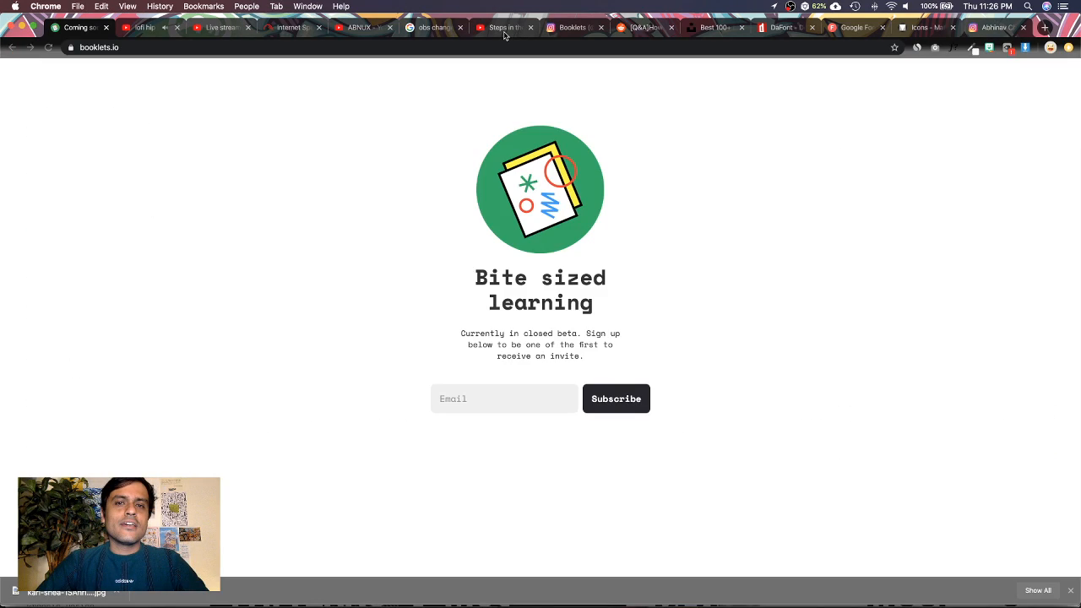
click(359, 27)
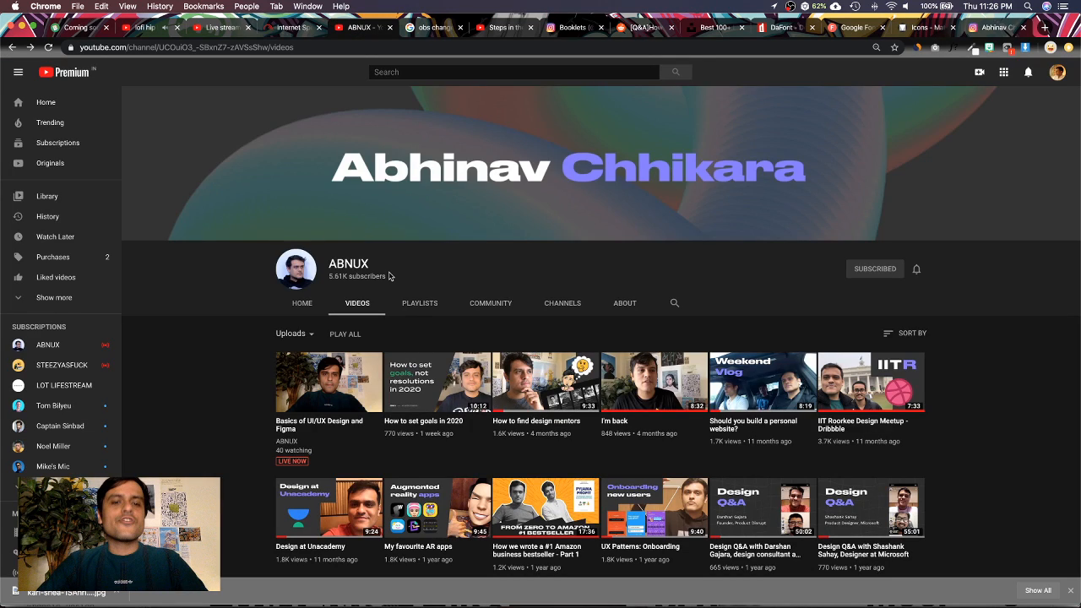
scroll(235, 374, down, 5)
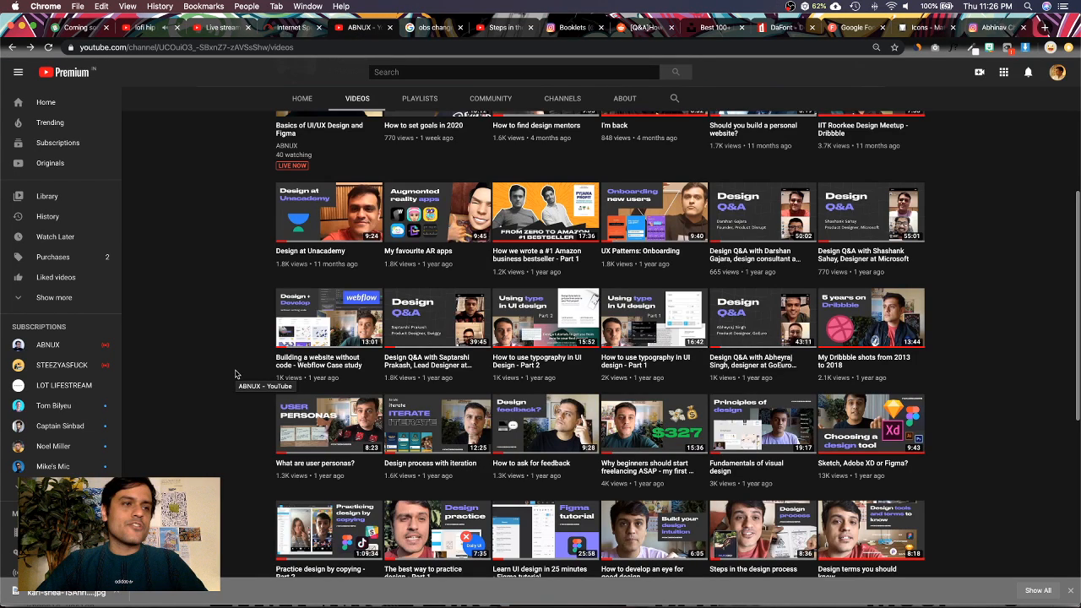
scroll(236, 374, down, 6)
scroll(235, 374, up, 10)
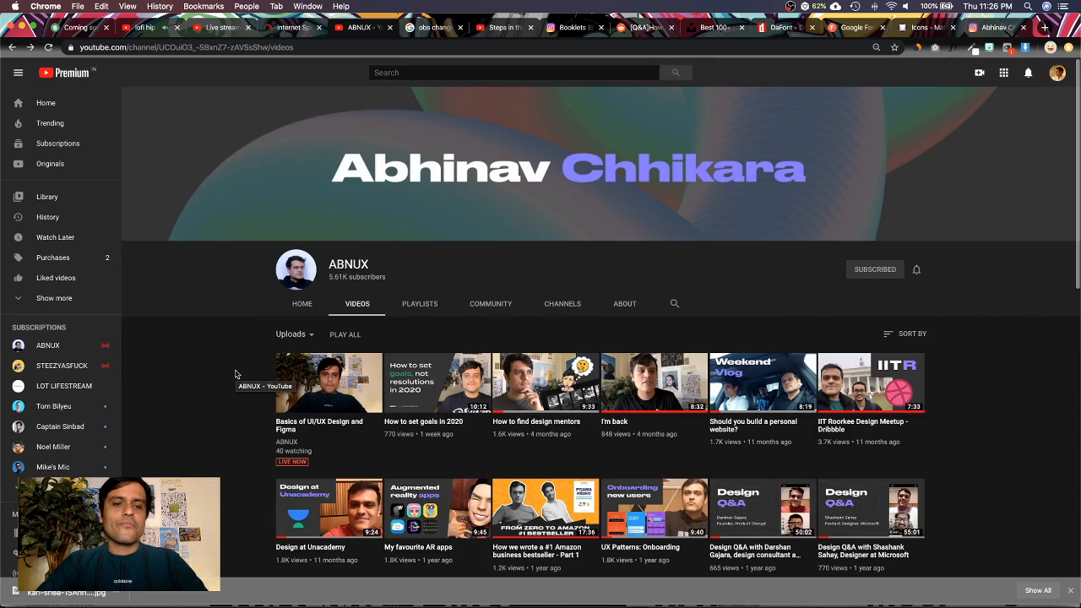
scroll(232, 301, down, 3)
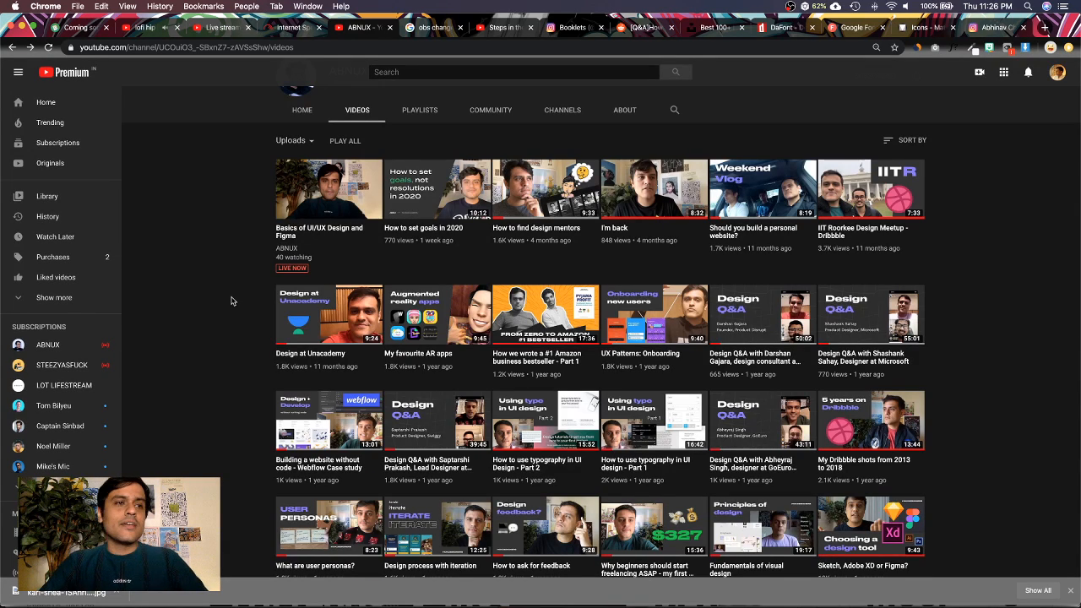
scroll(232, 300, down, 1)
scroll(232, 301, down, 3)
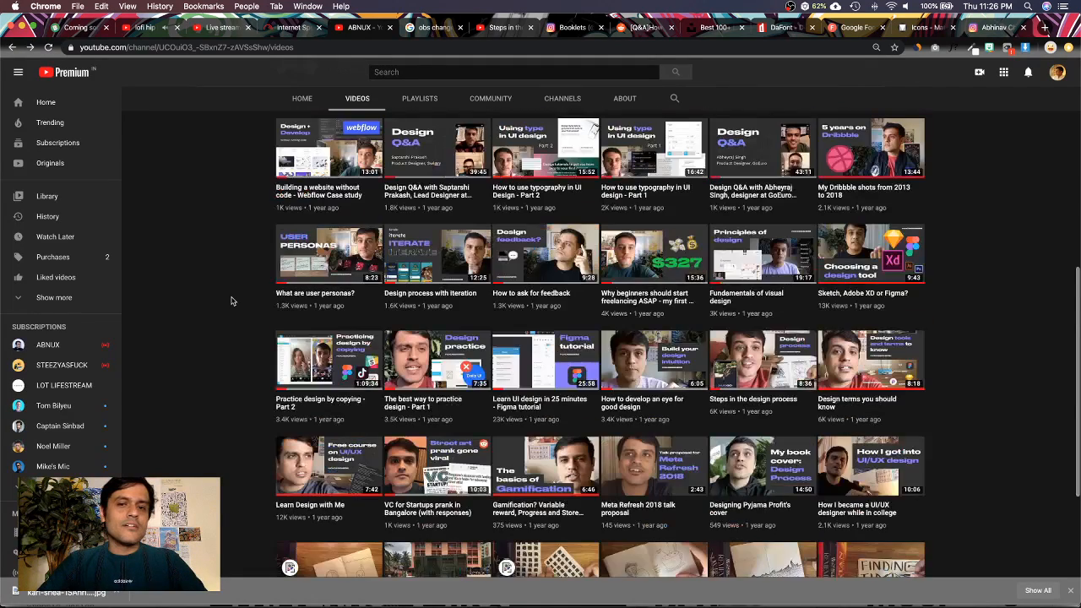
scroll(233, 301, down, 1)
scroll(232, 301, up, 10)
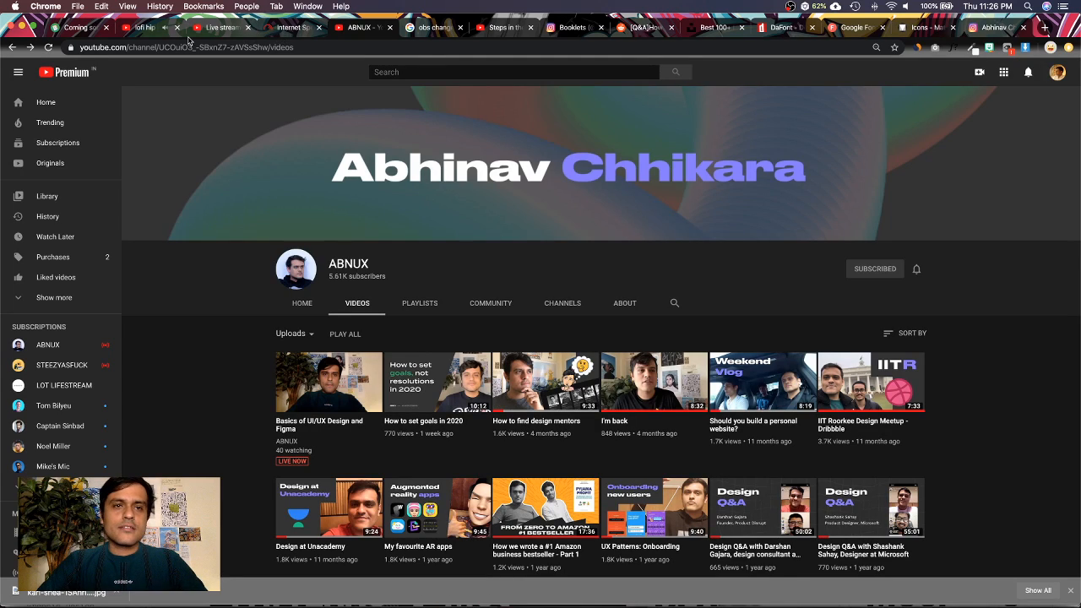
Bring up the lofi hip hop radio stream on YouTube to show the background music
click(159, 32)
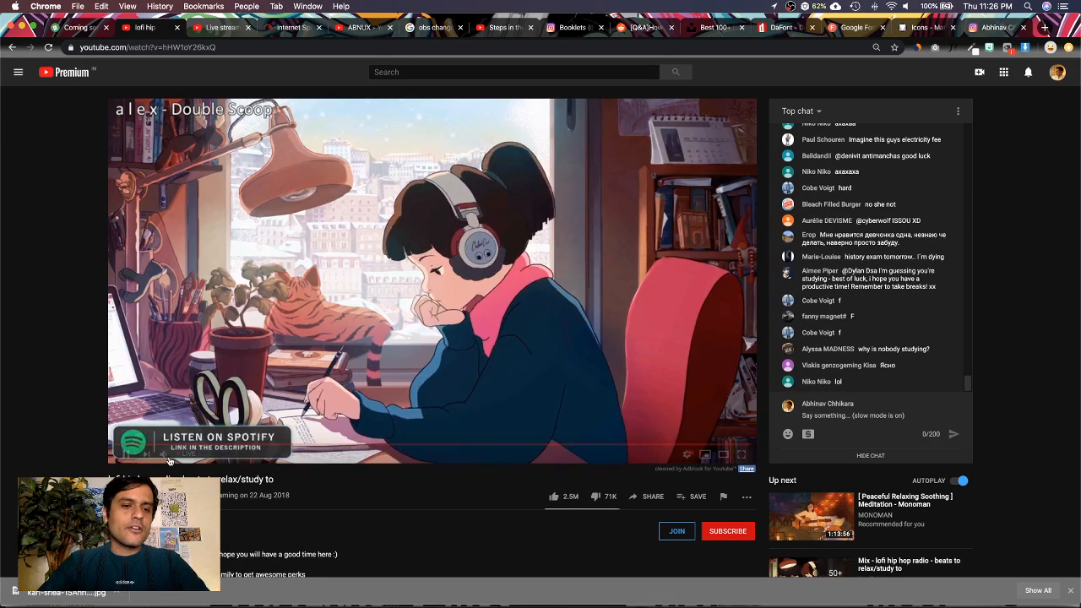
mouse_move(176, 454)
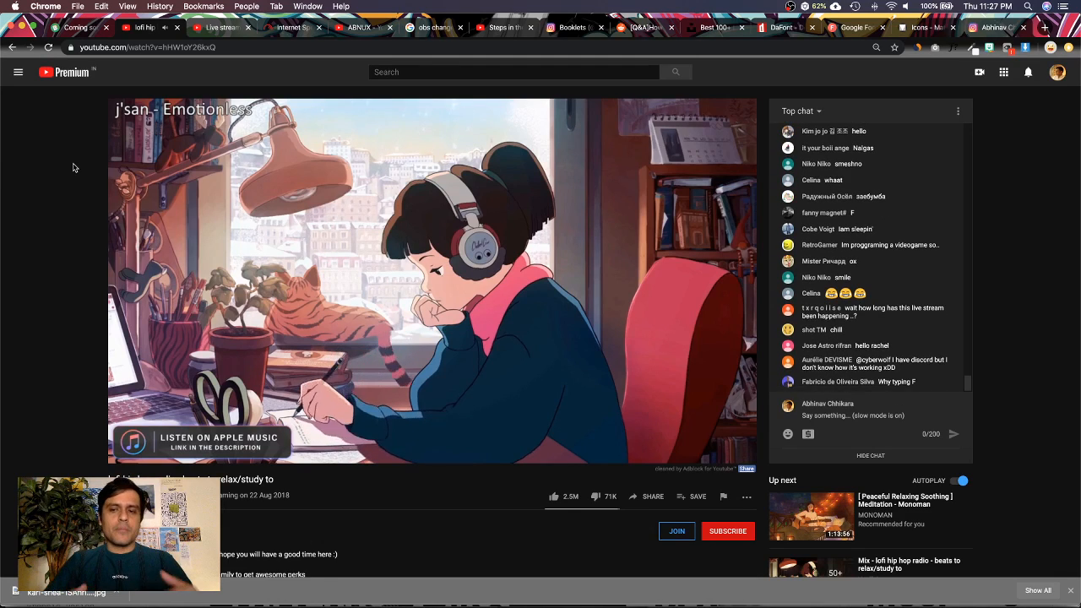
Check the live chat in the YouTube livestream dashboard and glance at the OBS streaming window
click(215, 27)
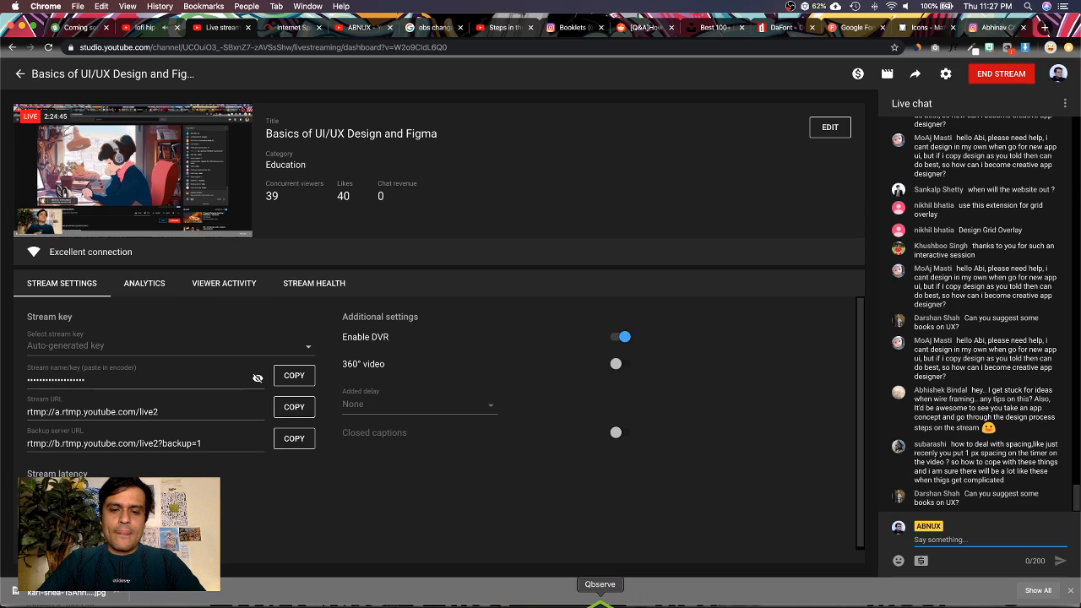
click(644, 601)
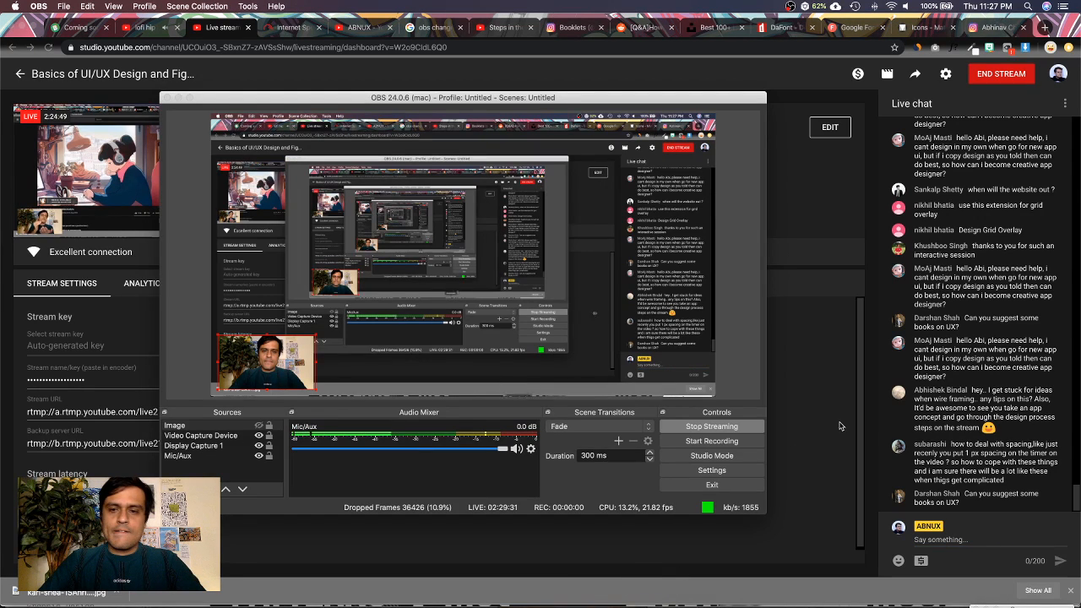
click(840, 427)
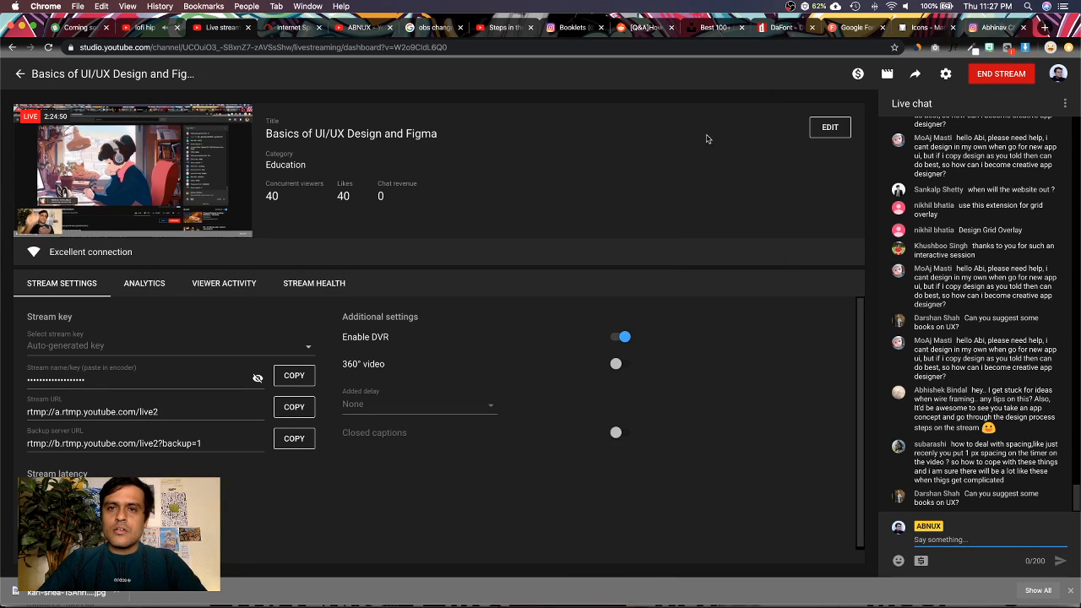
Show the booklets.io Instagram profile, dismiss the downloads bar and look through the profile's posts
click(574, 28)
scroll(548, 236, up, 10)
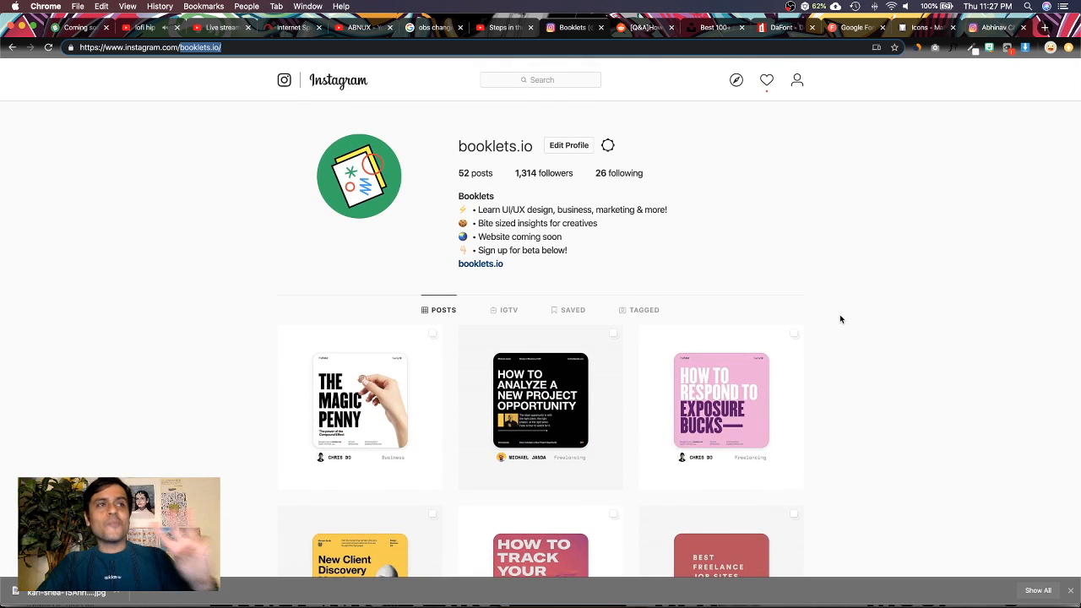
click(1070, 590)
scroll(936, 345, down, 4)
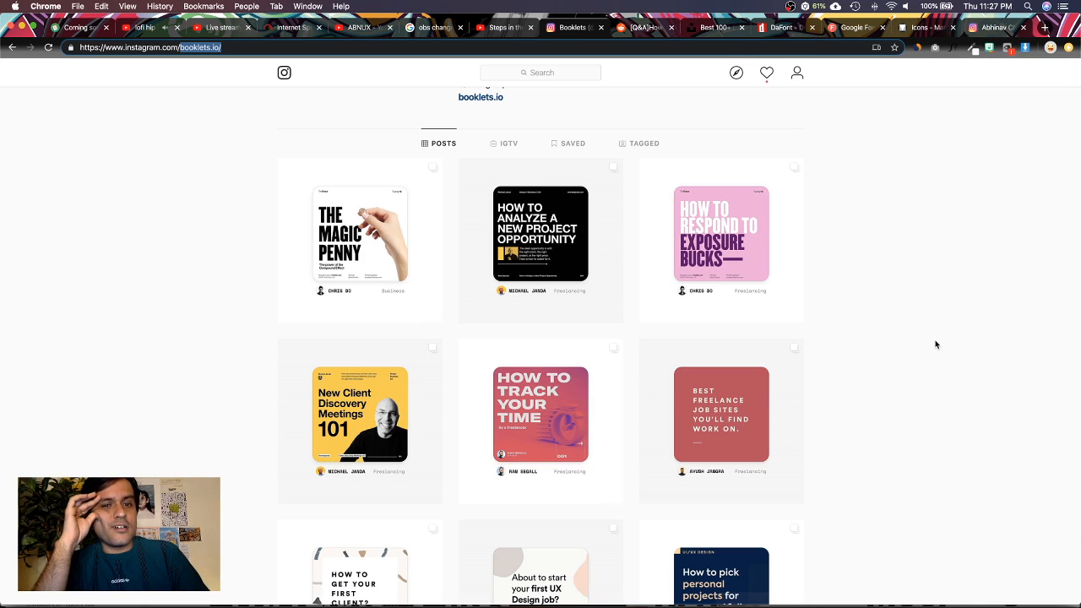
scroll(936, 344, down, 3)
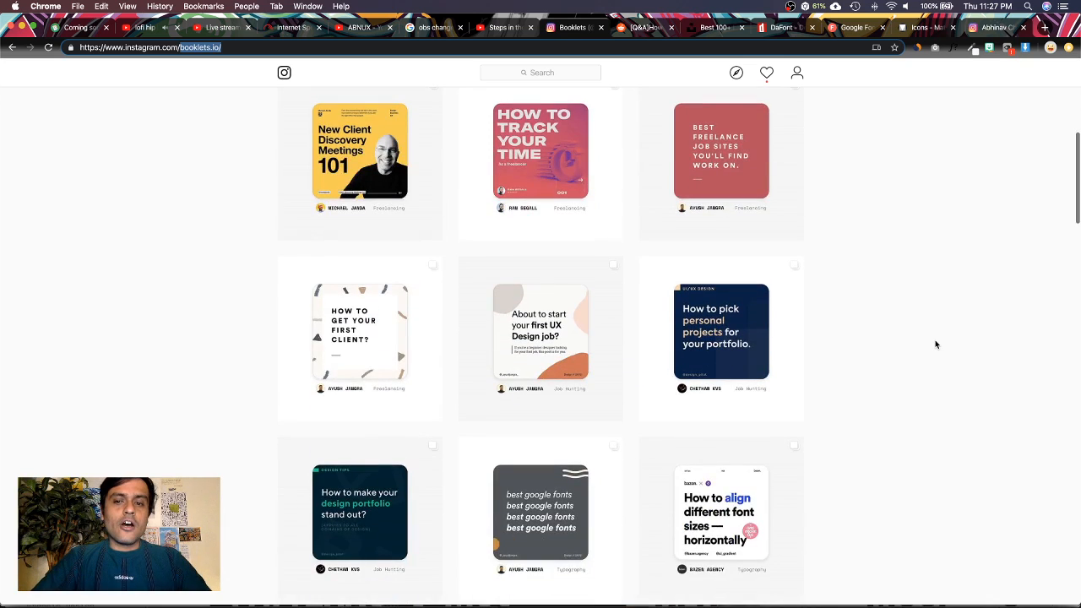
scroll(936, 344, up, 5)
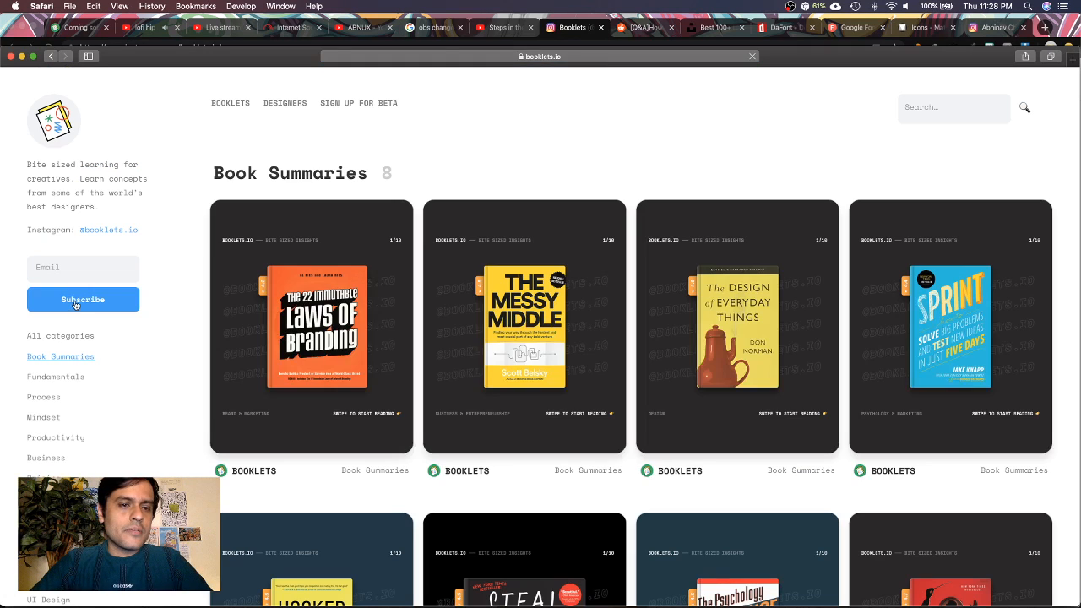
In Safari, open The Design of Everyday Things from the Book Summaries category, view its slides and return to the category
scroll(192, 331, down, 5)
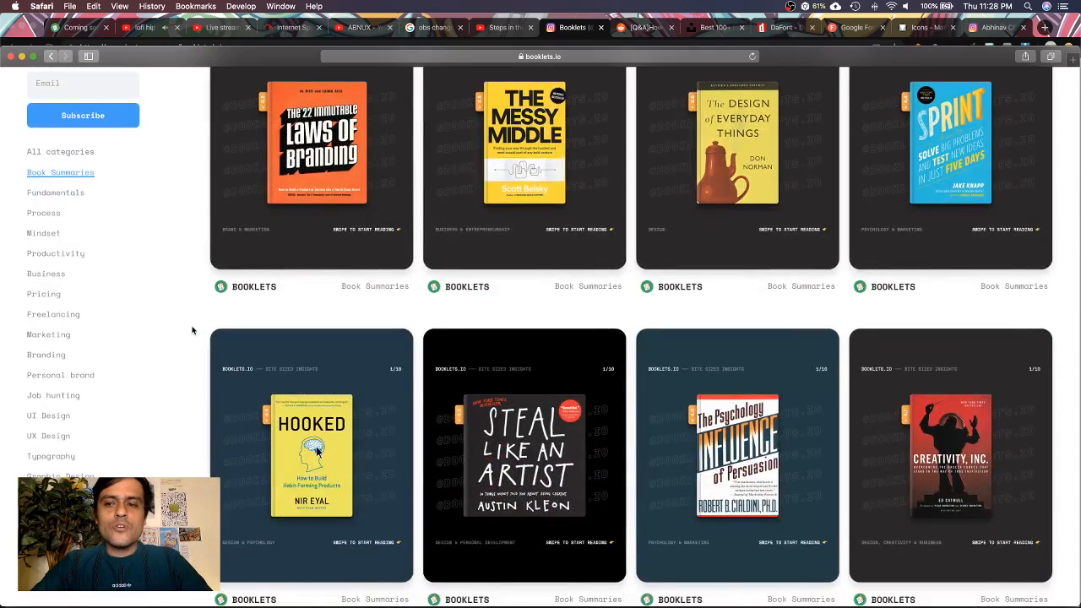
scroll(192, 330, up, 3)
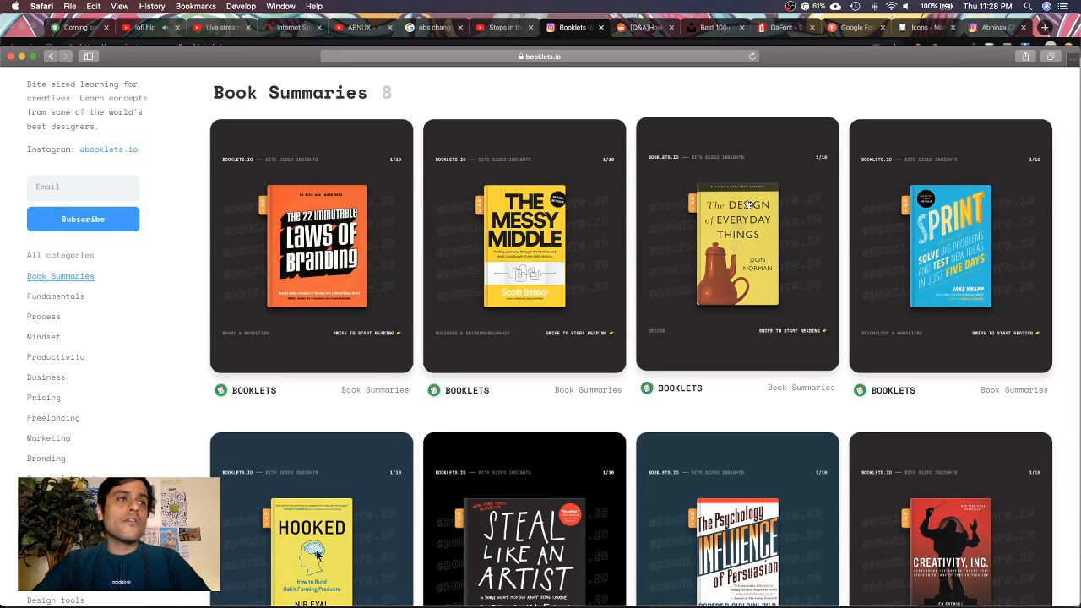
click(750, 205)
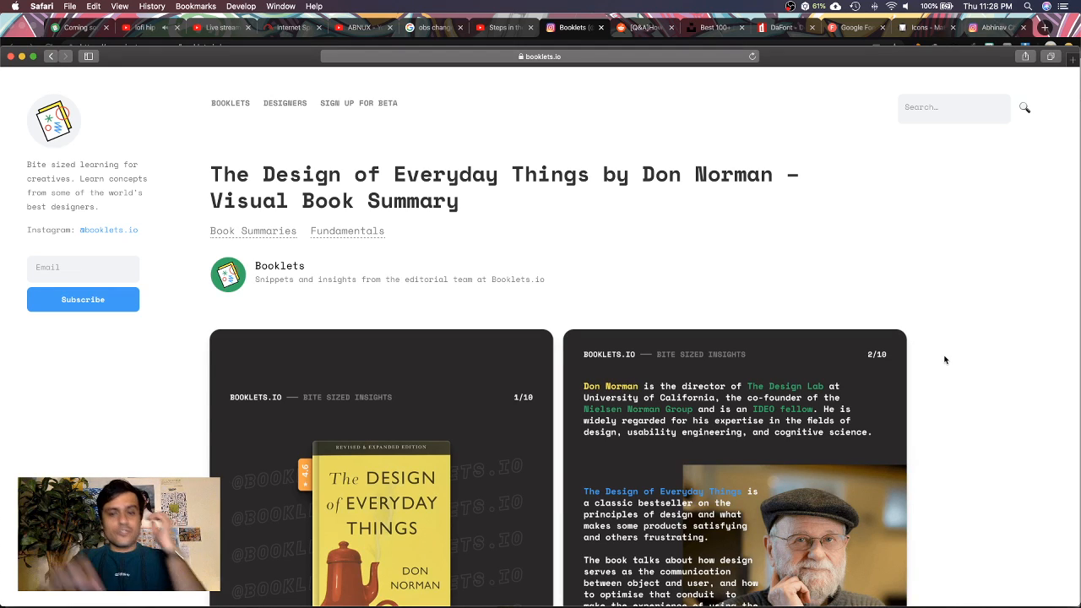
scroll(945, 360, down, 10)
scroll(945, 360, down, 20)
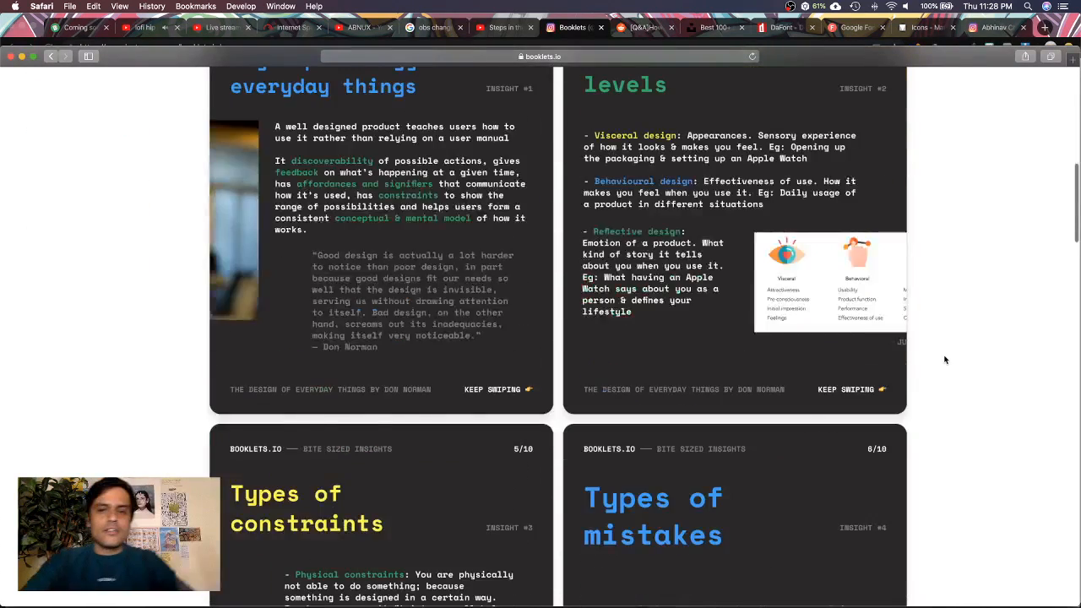
scroll(945, 360, down, 6)
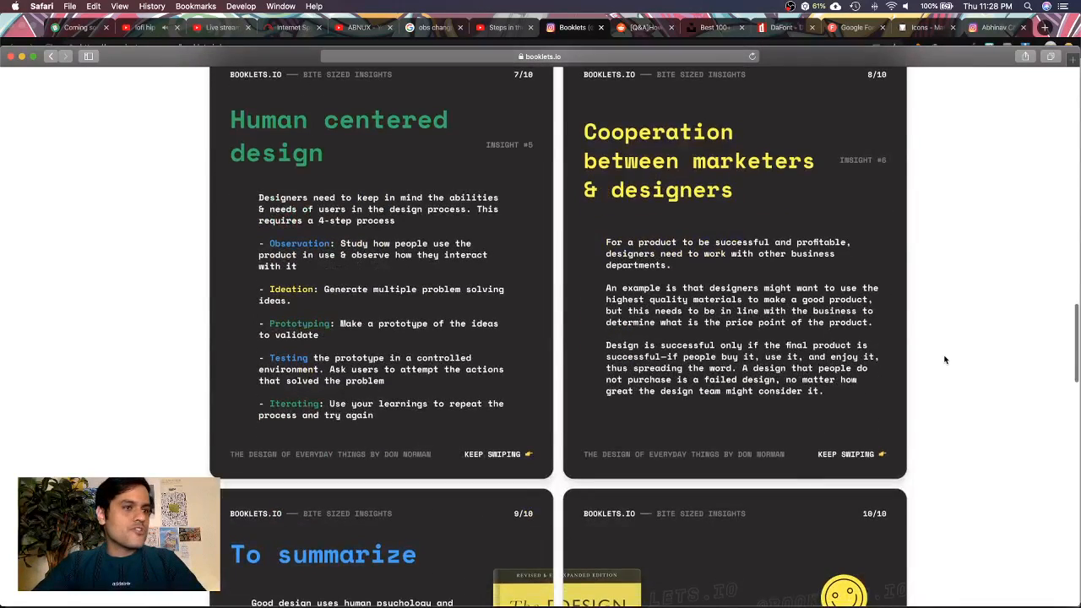
click(51, 56)
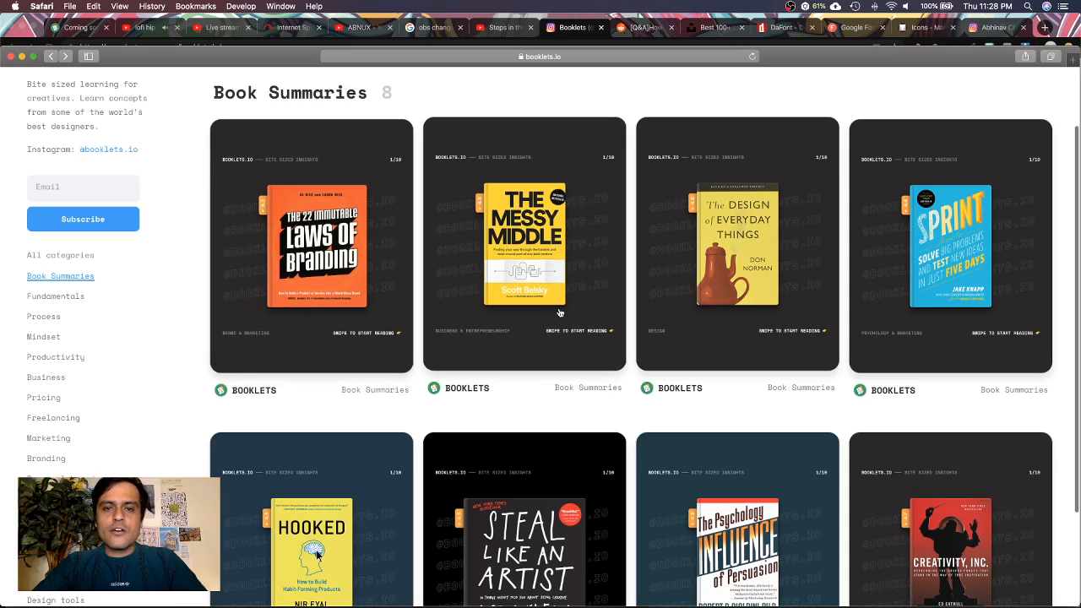
Look over the other Book Summaries covers on booklets.io, and switch back to the Instagram profile in Chrome
scroll(560, 309, down, 3)
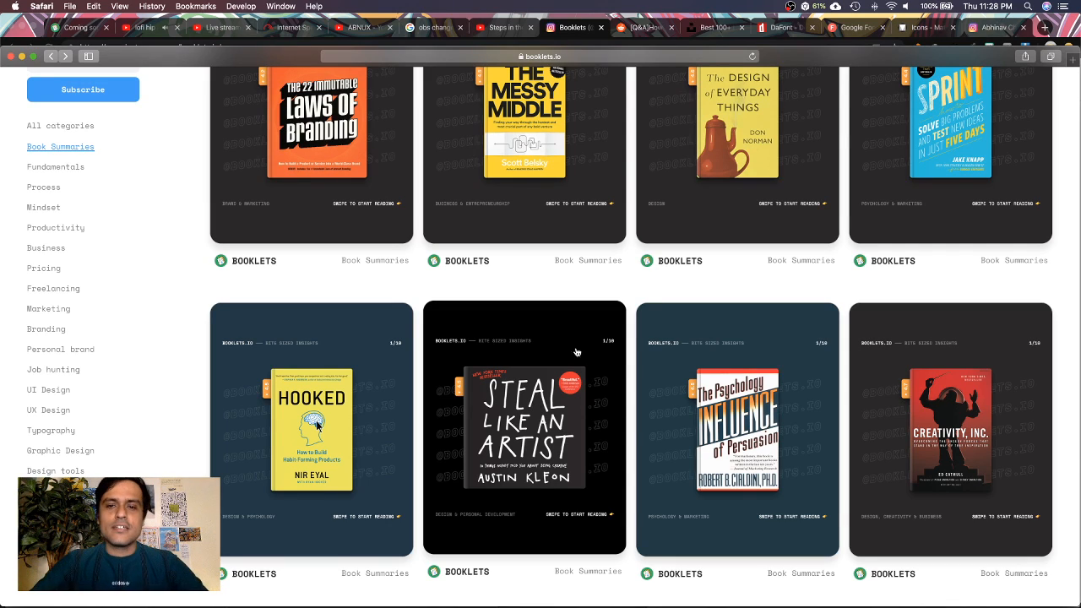
scroll(630, 304, up, 2)
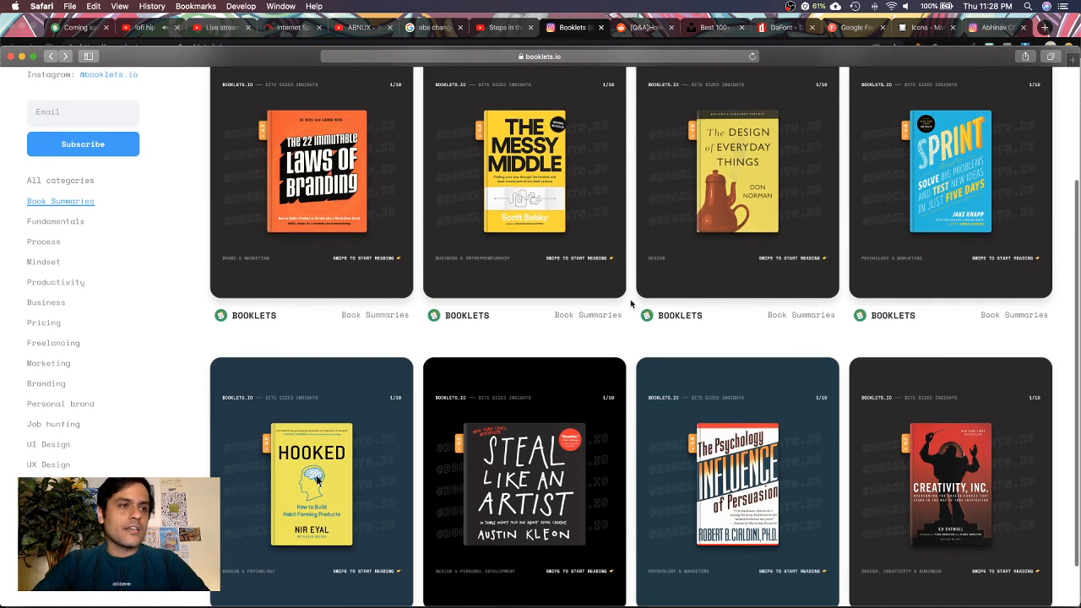
scroll(630, 302, up, 2)
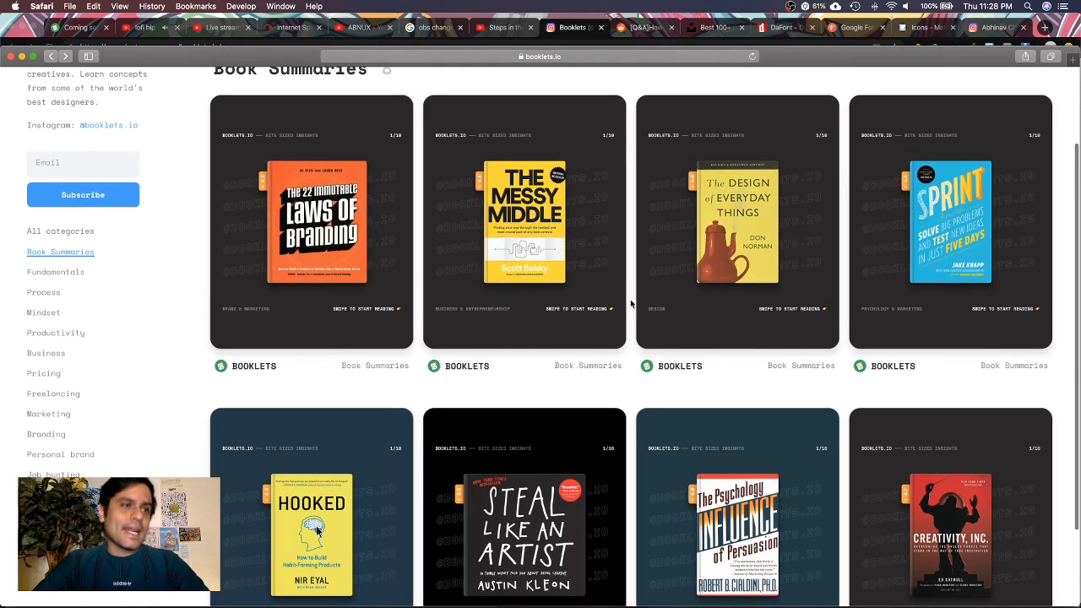
scroll(630, 304, up, 4)
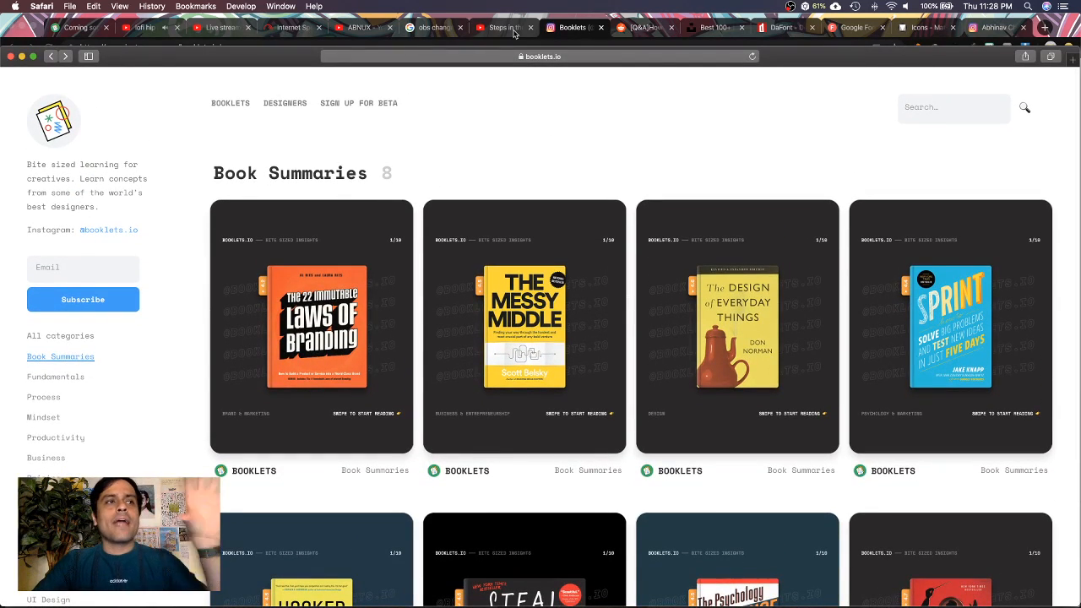
click(511, 32)
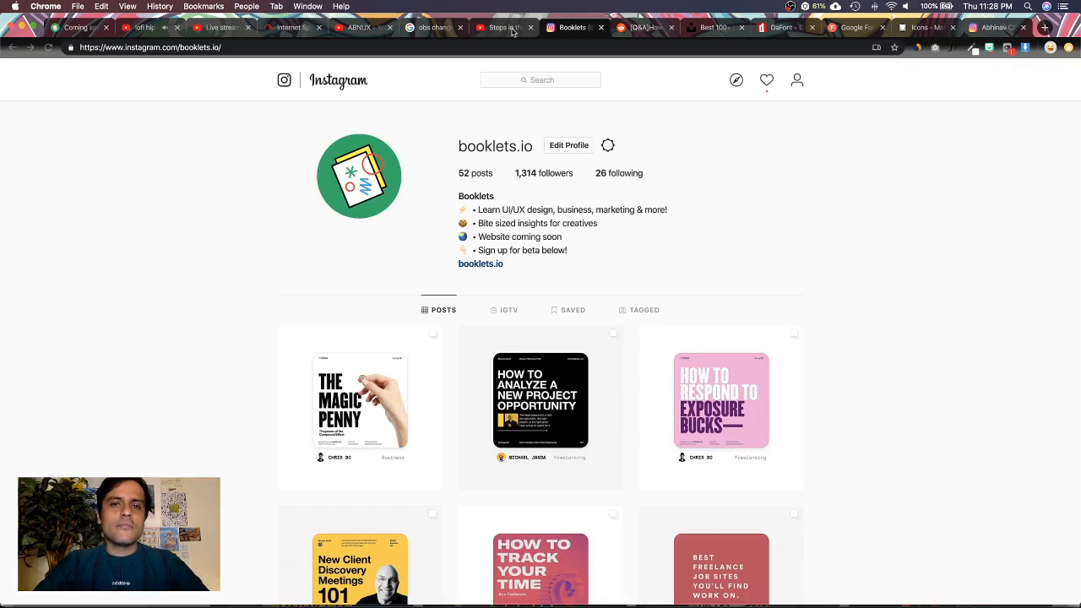
Show the Steps in the design process video and look through the older videos on the ABNUX YouTube channel
click(512, 28)
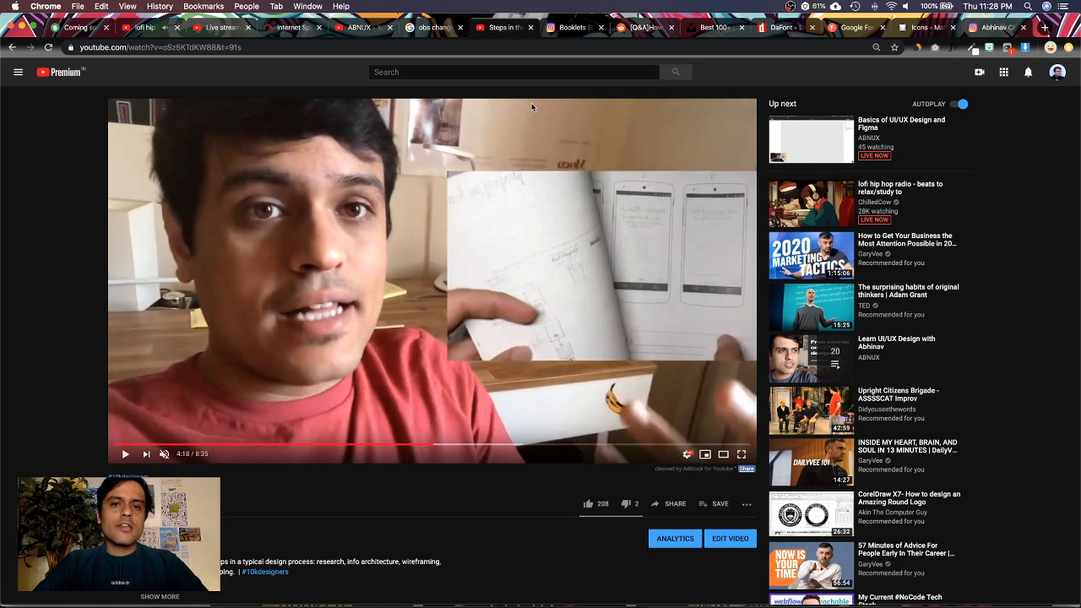
click(359, 28)
scroll(946, 388, down, 10)
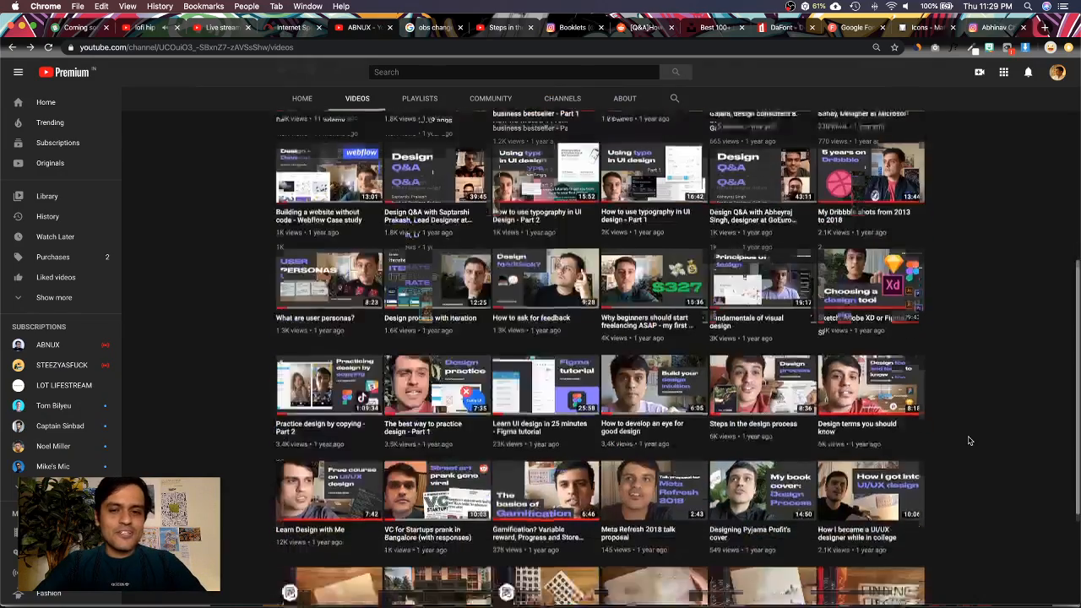
scroll(970, 440, down, 2)
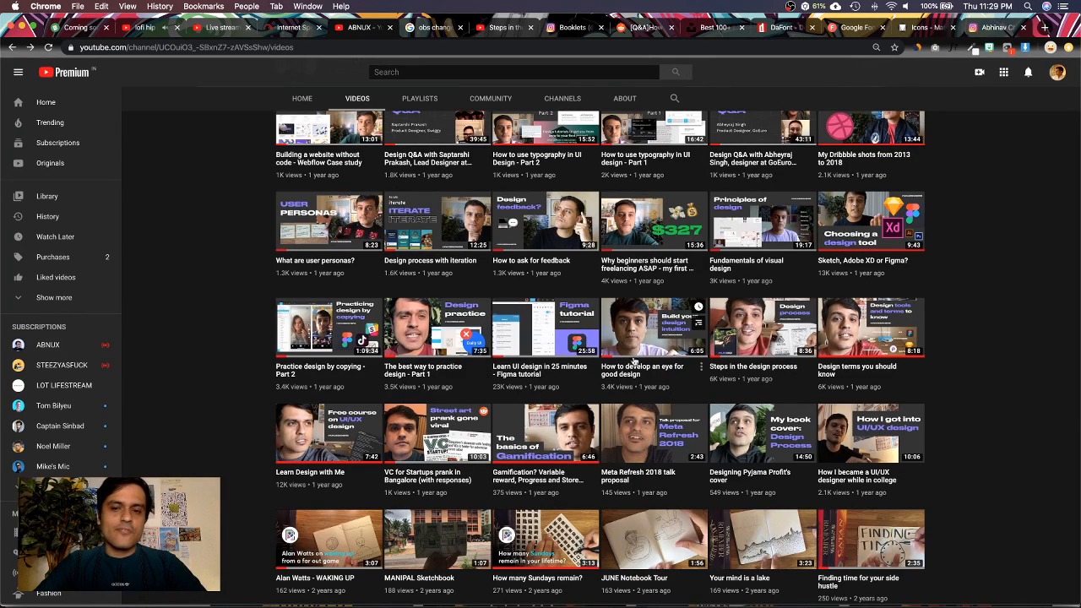
Open uisources.com in a new tab and browse its Apps, Interactions and Onboarding pattern pages
click(1045, 28)
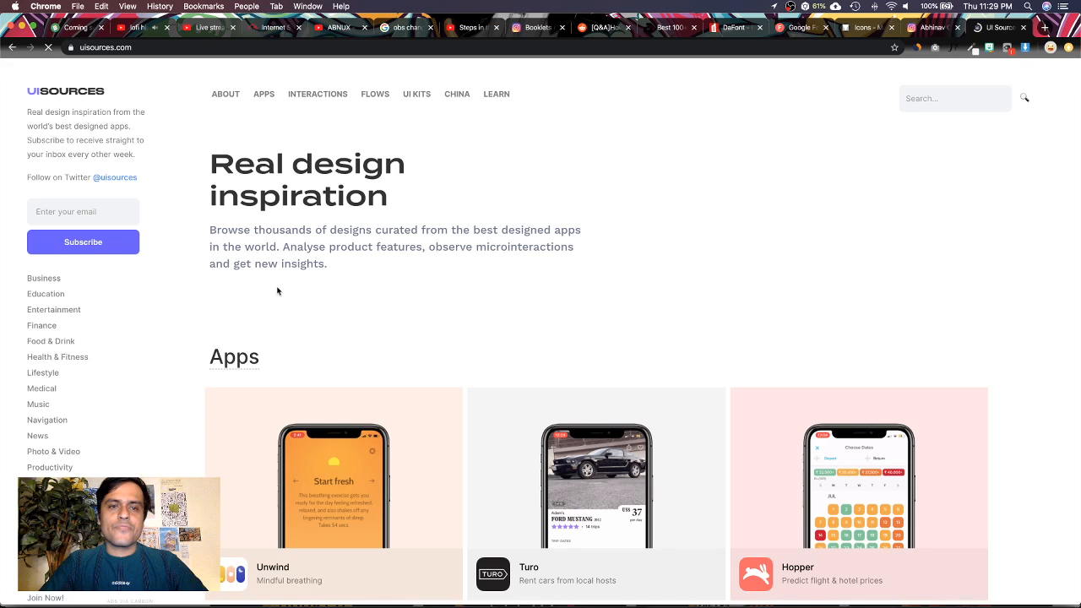
click(263, 94)
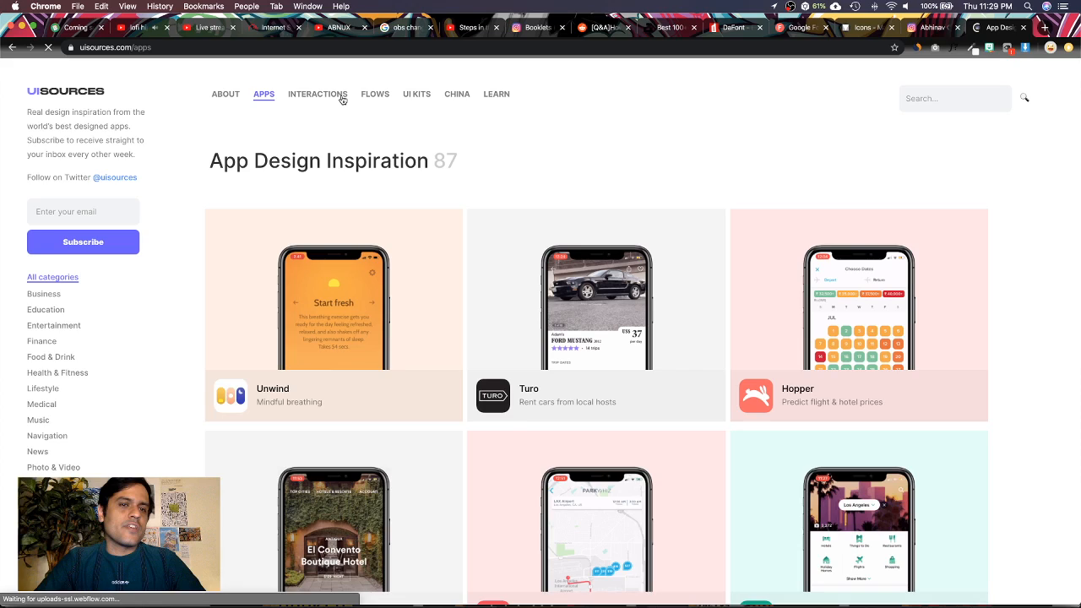
click(318, 94)
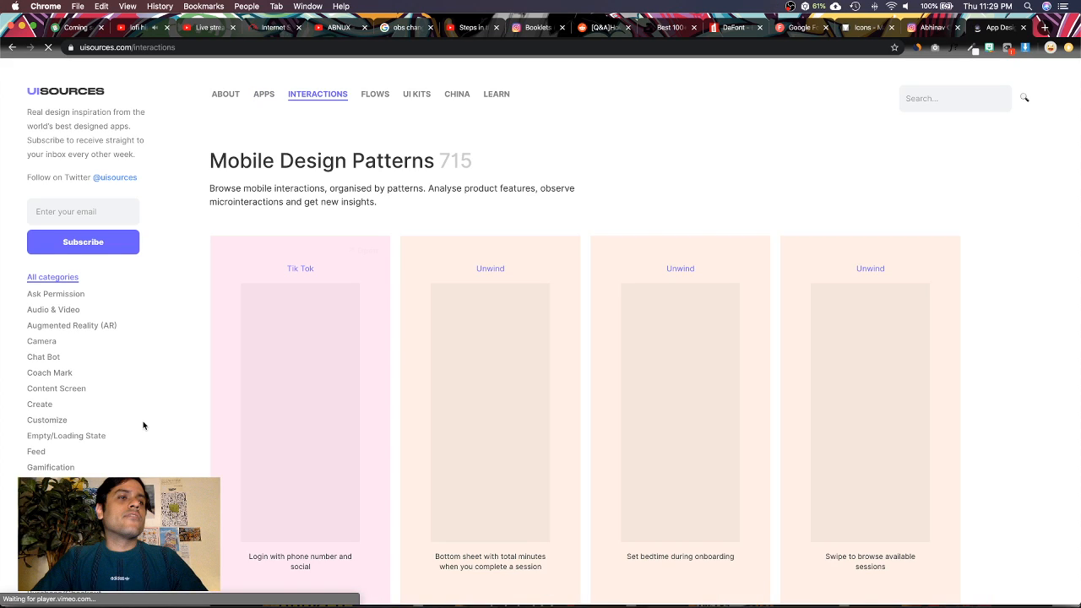
scroll(143, 425, down, 2)
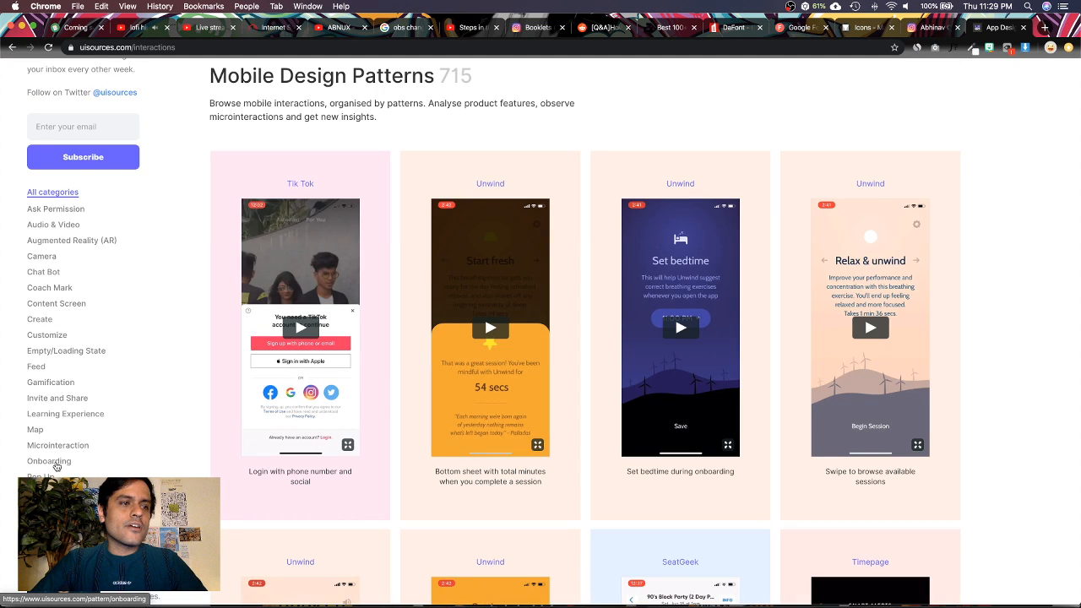
click(48, 461)
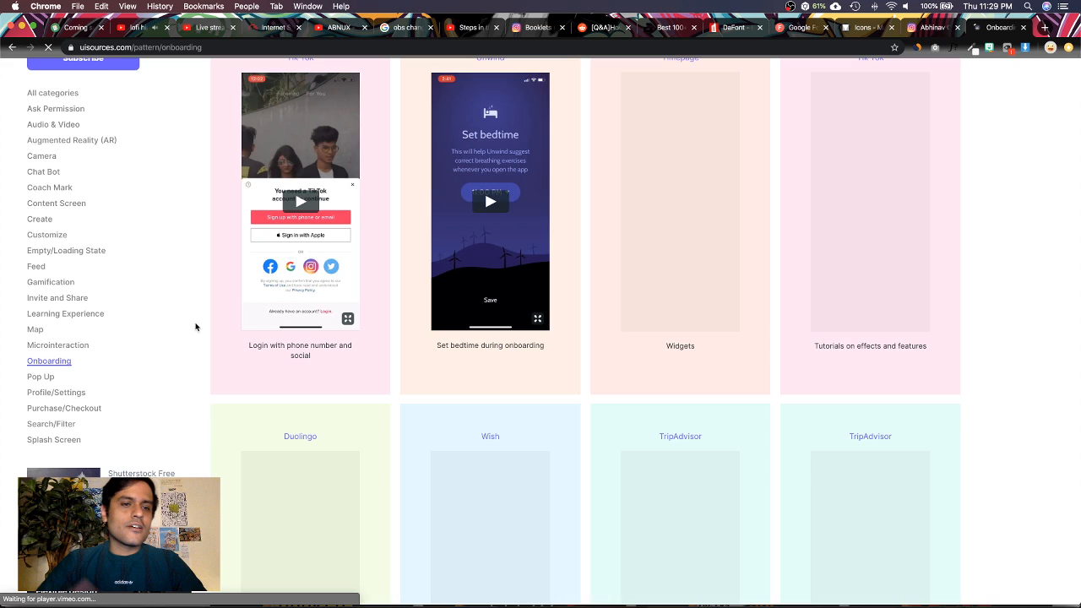
scroll(195, 327, down, 5)
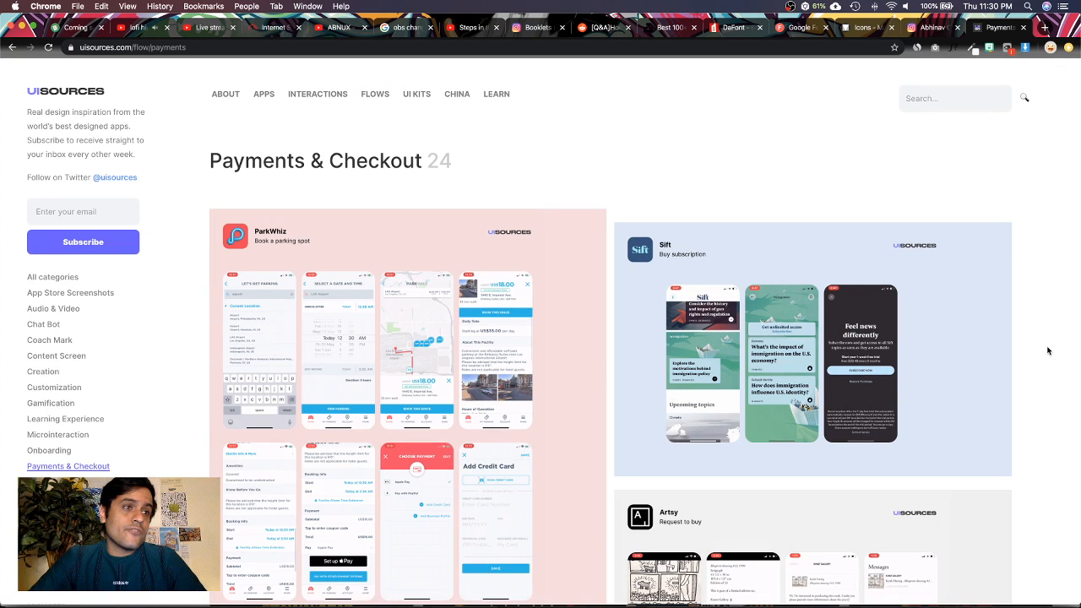
Look through the Payments & Checkout flows on UI Sources and copy the Turo car rental flow image
scroll(1025, 381, down, 8)
scroll(1027, 386, up, 1)
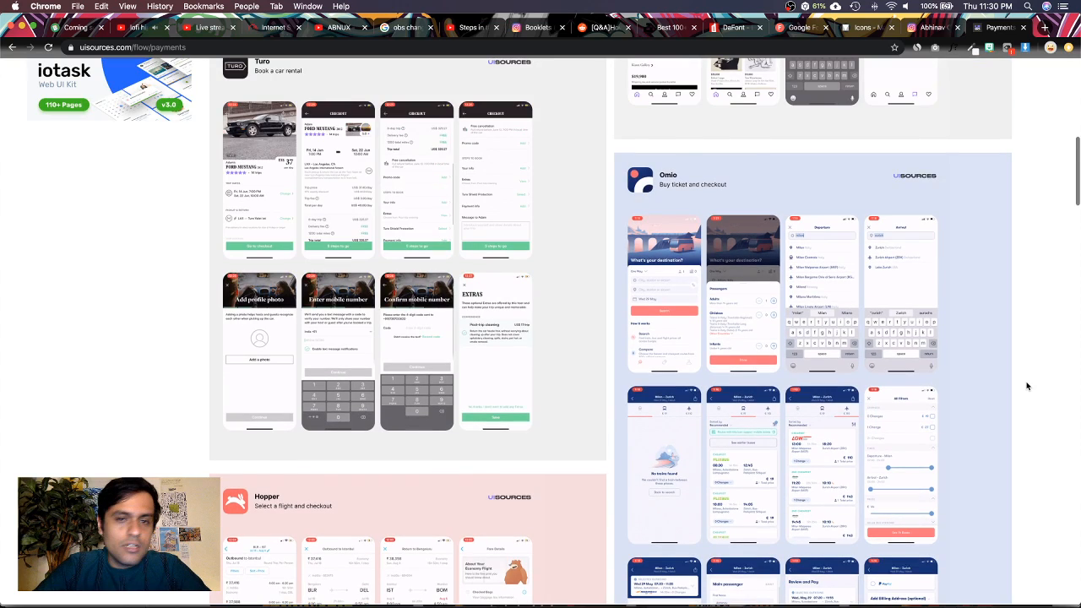
right_click(463, 266)
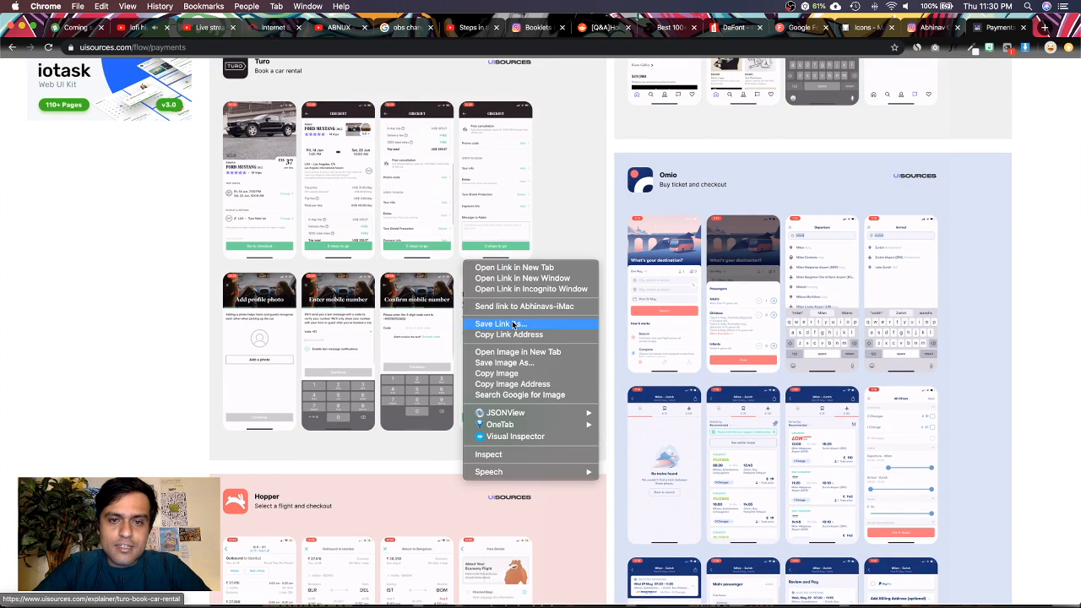
click(524, 373)
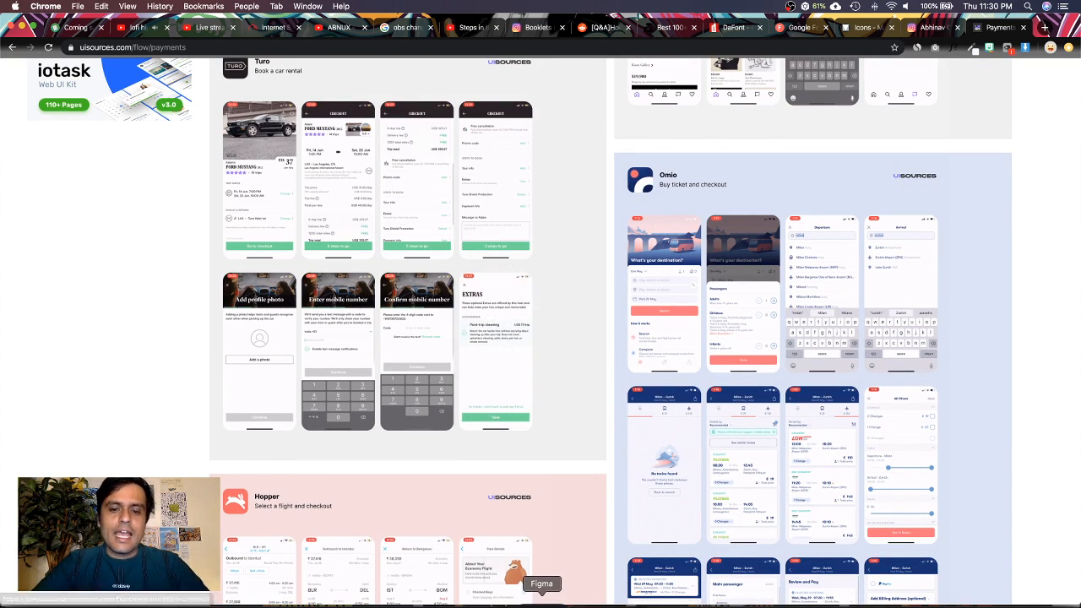
Switch to Figma and look over the desktop frames on the 3.0 Screens page of the YouTube Livestream file
click(541, 600)
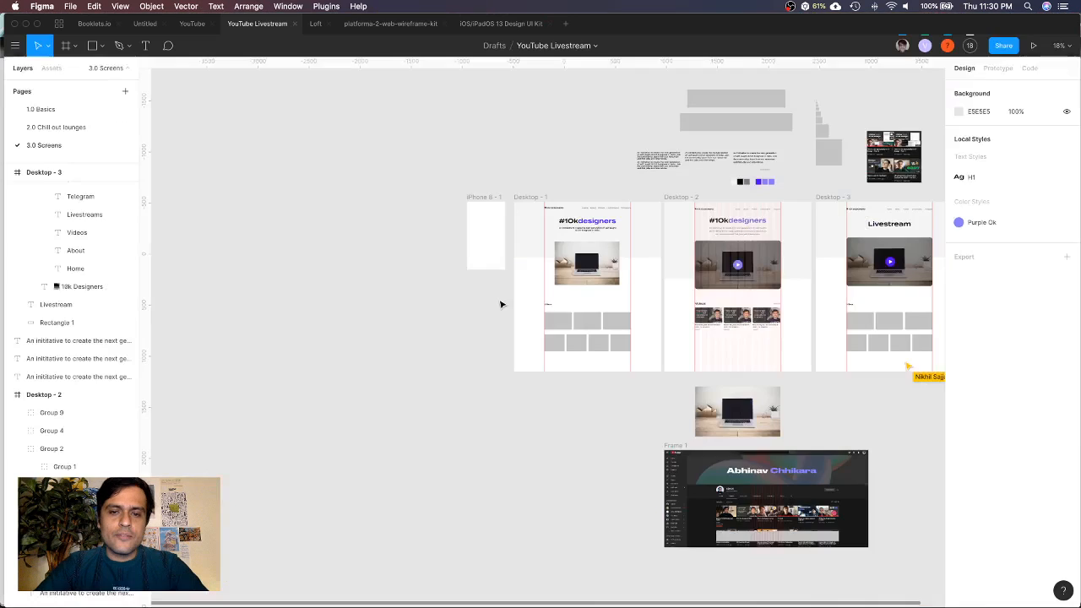
scroll(371, 282, down, 1)
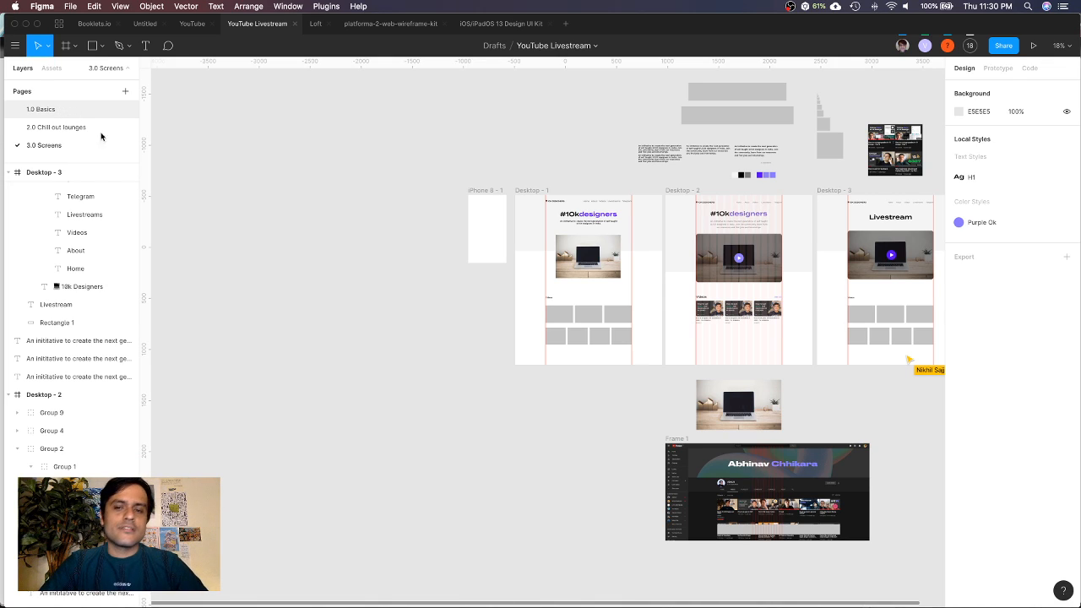
scroll(513, 509, down, 5)
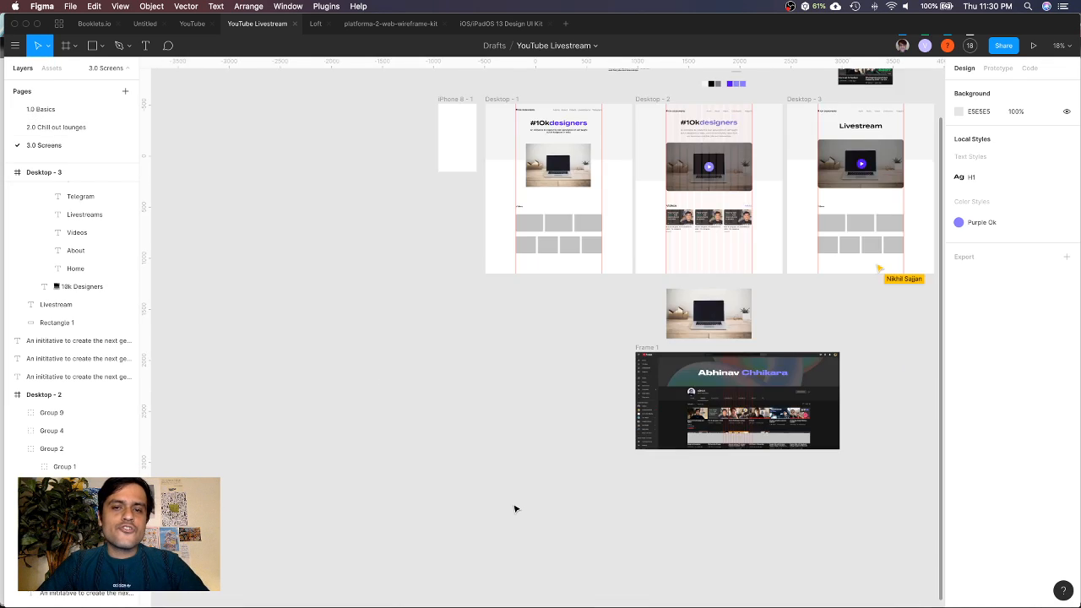
scroll(515, 509, up, 2)
scroll(414, 432, up, 2)
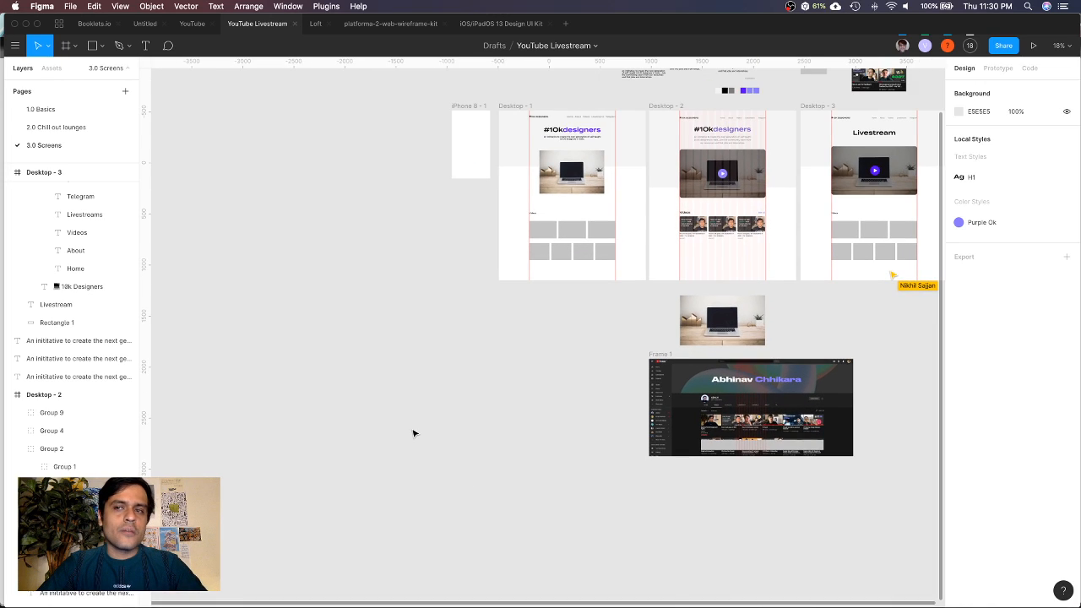
drag(454, 340, 454, 369)
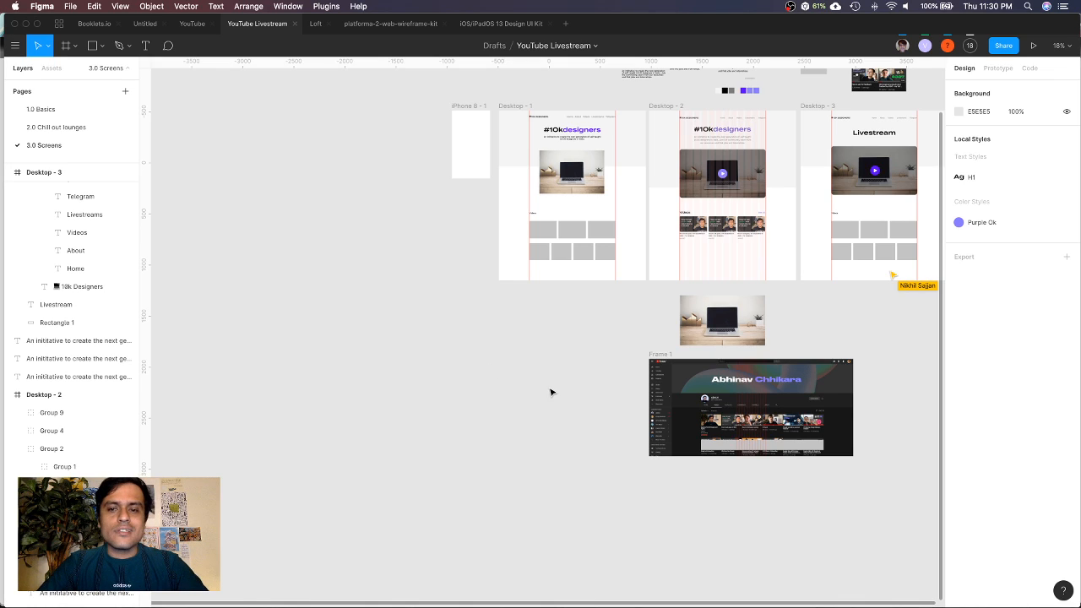
Move Frame 1, the YouTube channel mockup, left to about X 723 and deselect it
scroll(550, 392, right, 3)
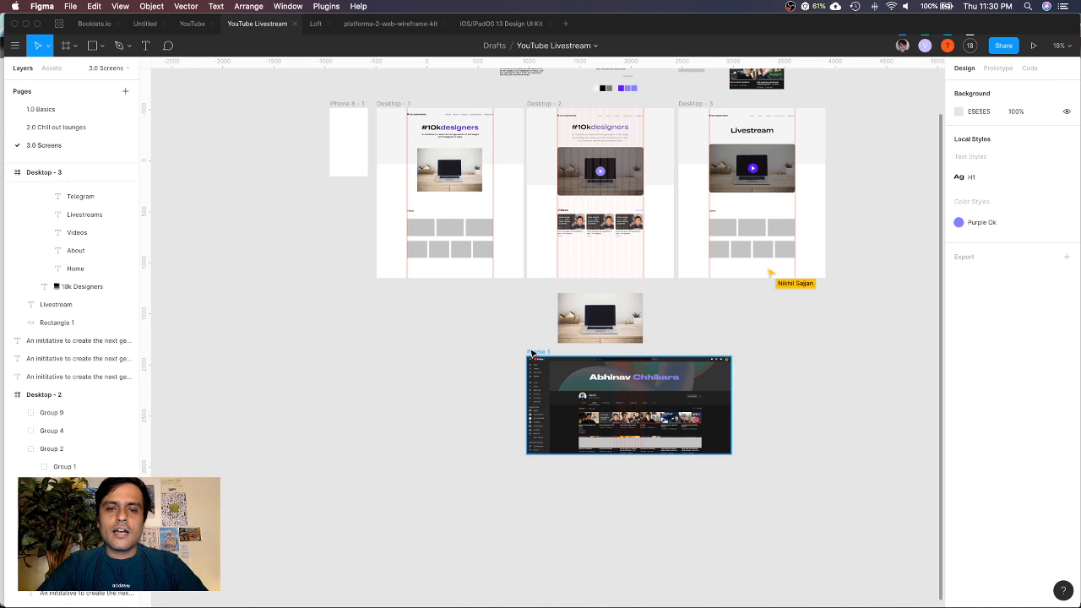
drag(533, 353, 517, 352)
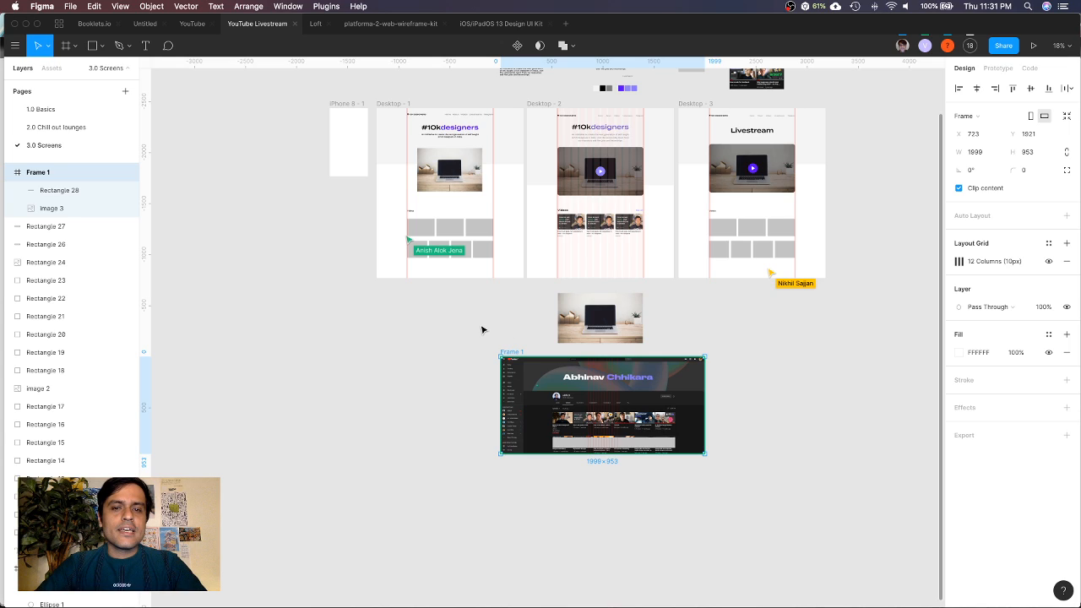
click(481, 330)
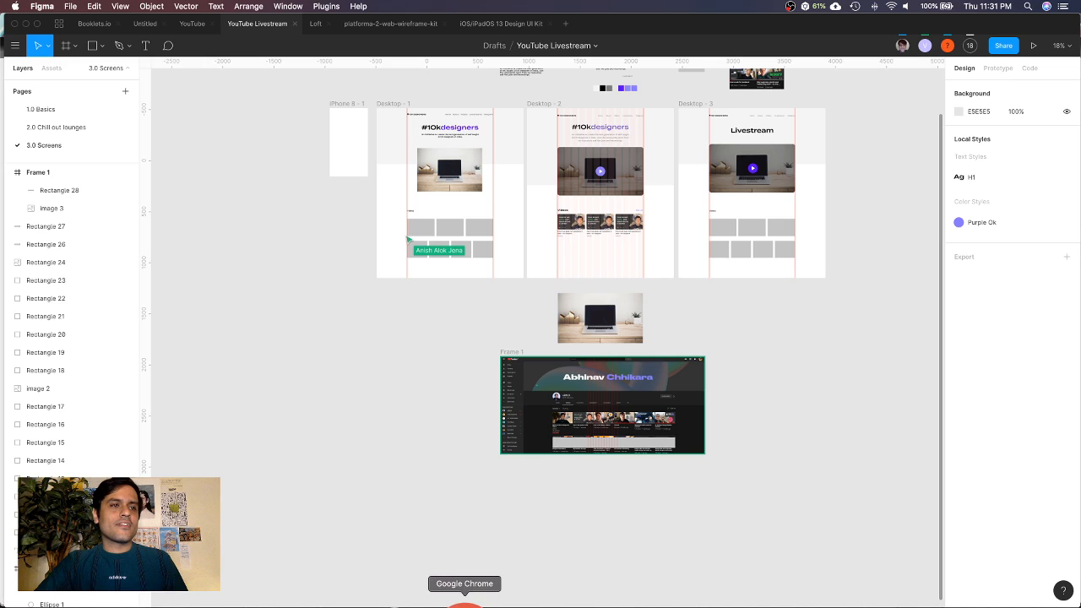
Switch back to Chrome and open the YouTube livestream dashboard
click(465, 603)
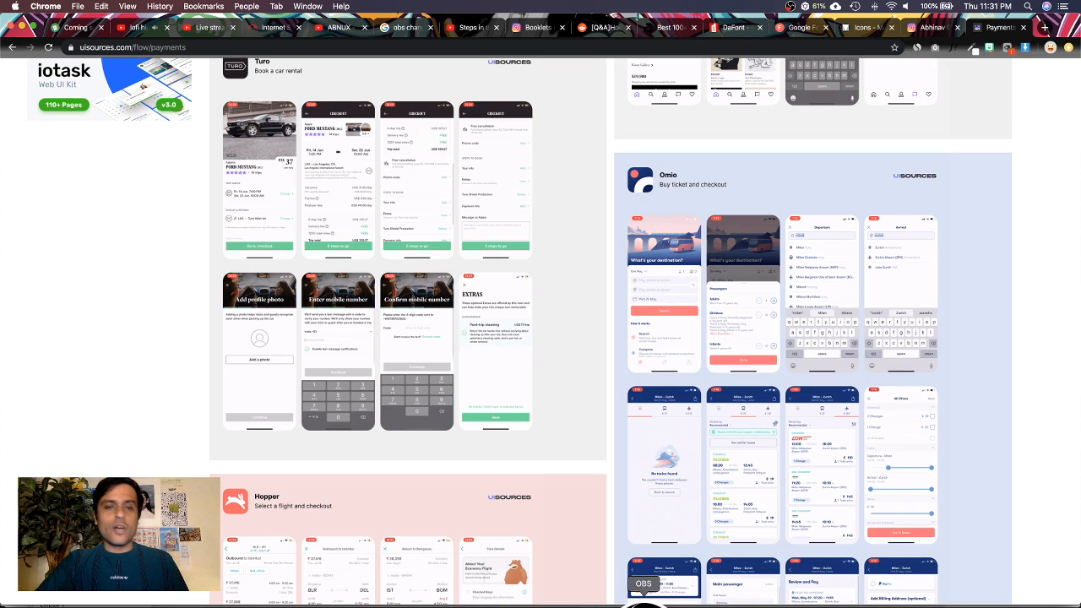
click(205, 30)
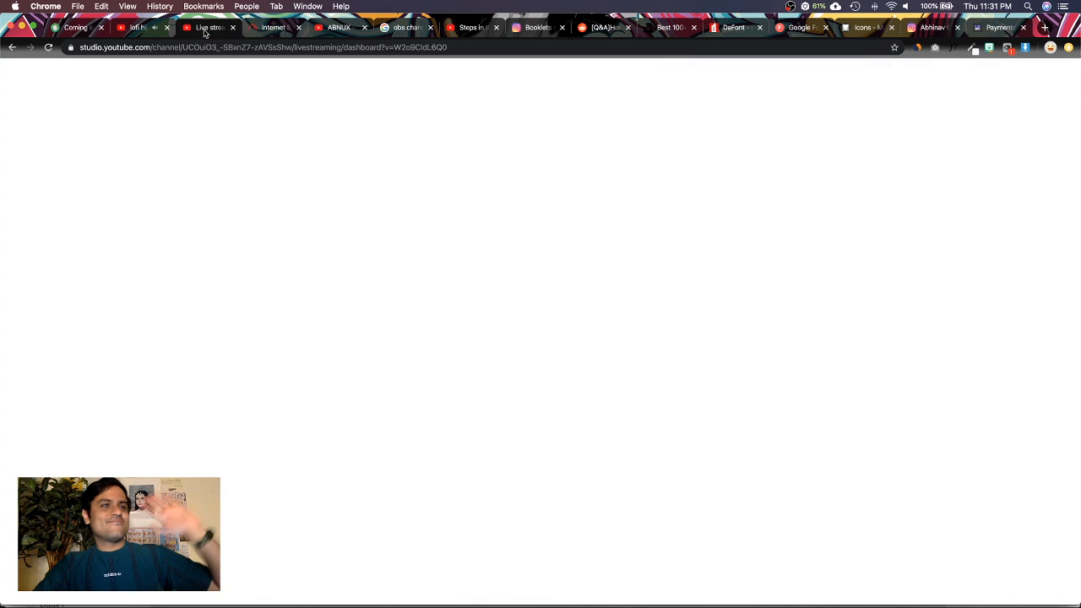